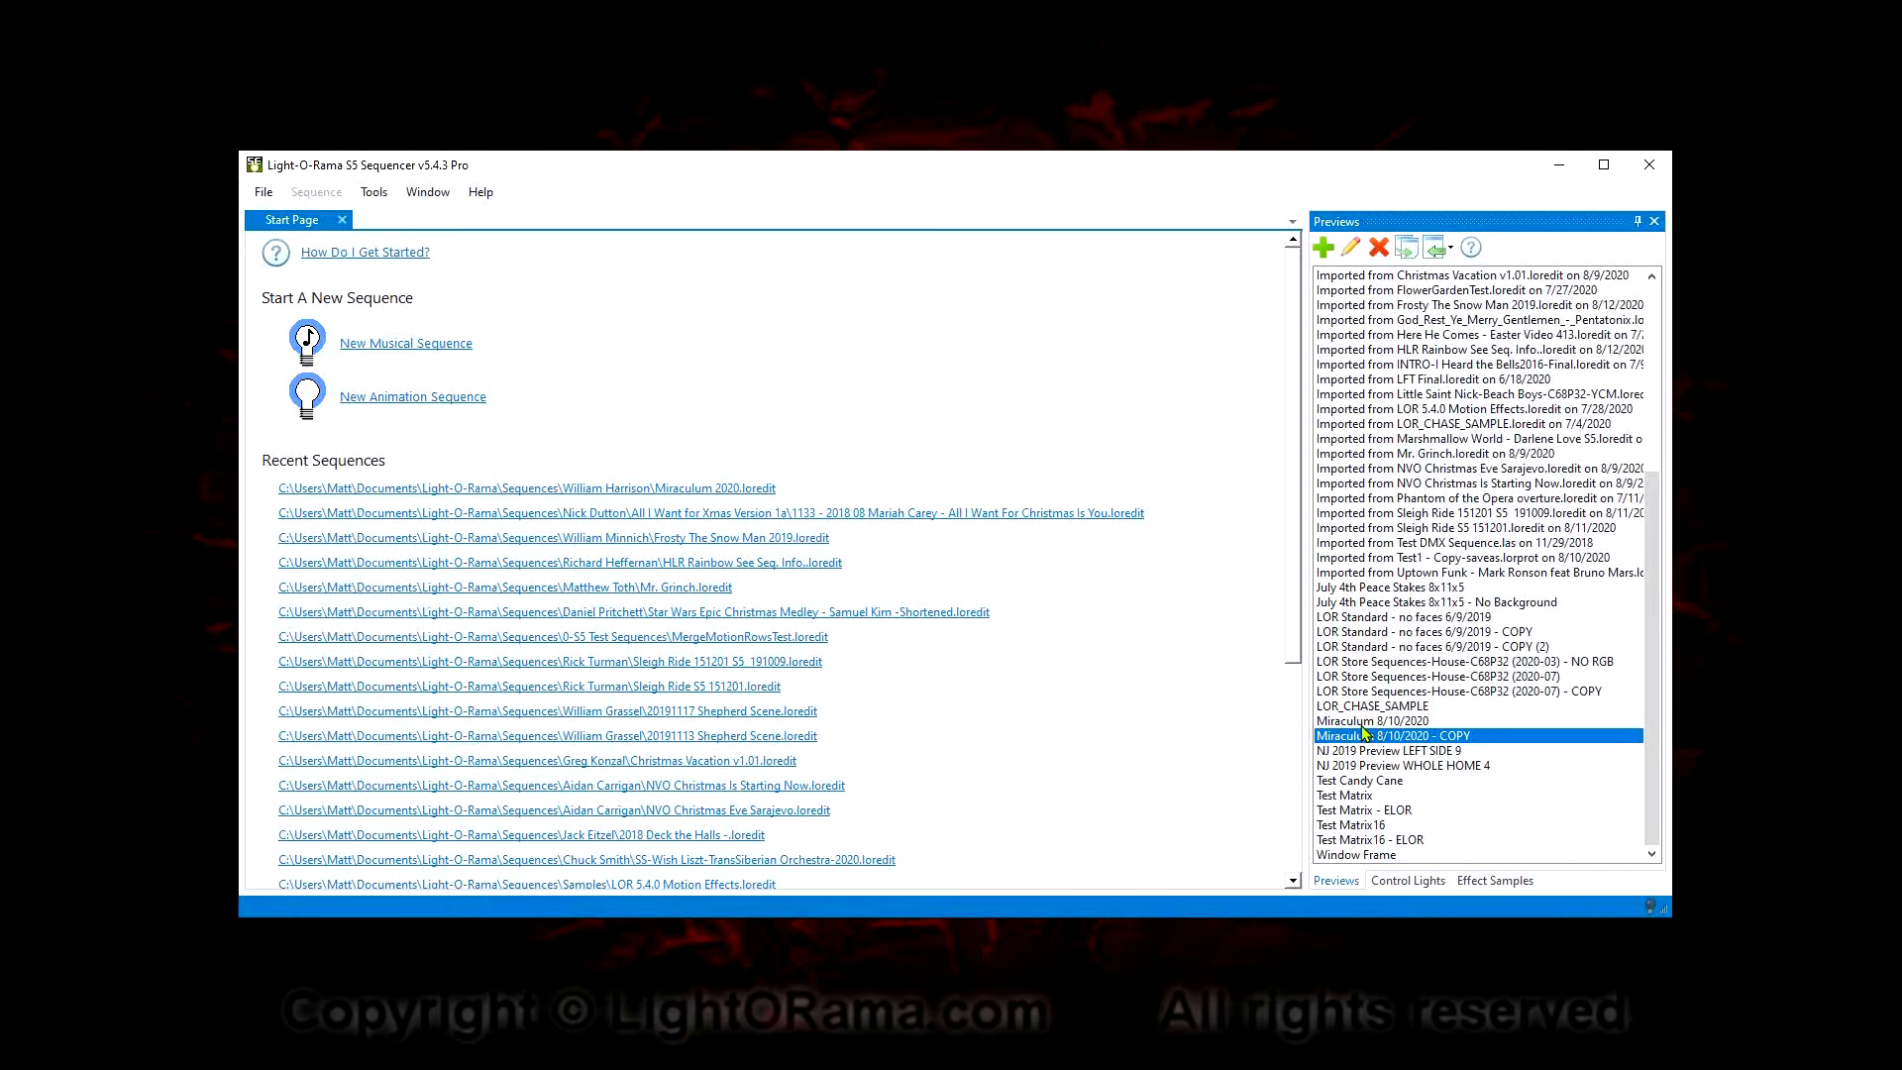
Open the "Miraculum 8/10/2020 - COPY" preview for editing and maximize its design window
{"action": "right_click", "coordinate": [1394, 723]}
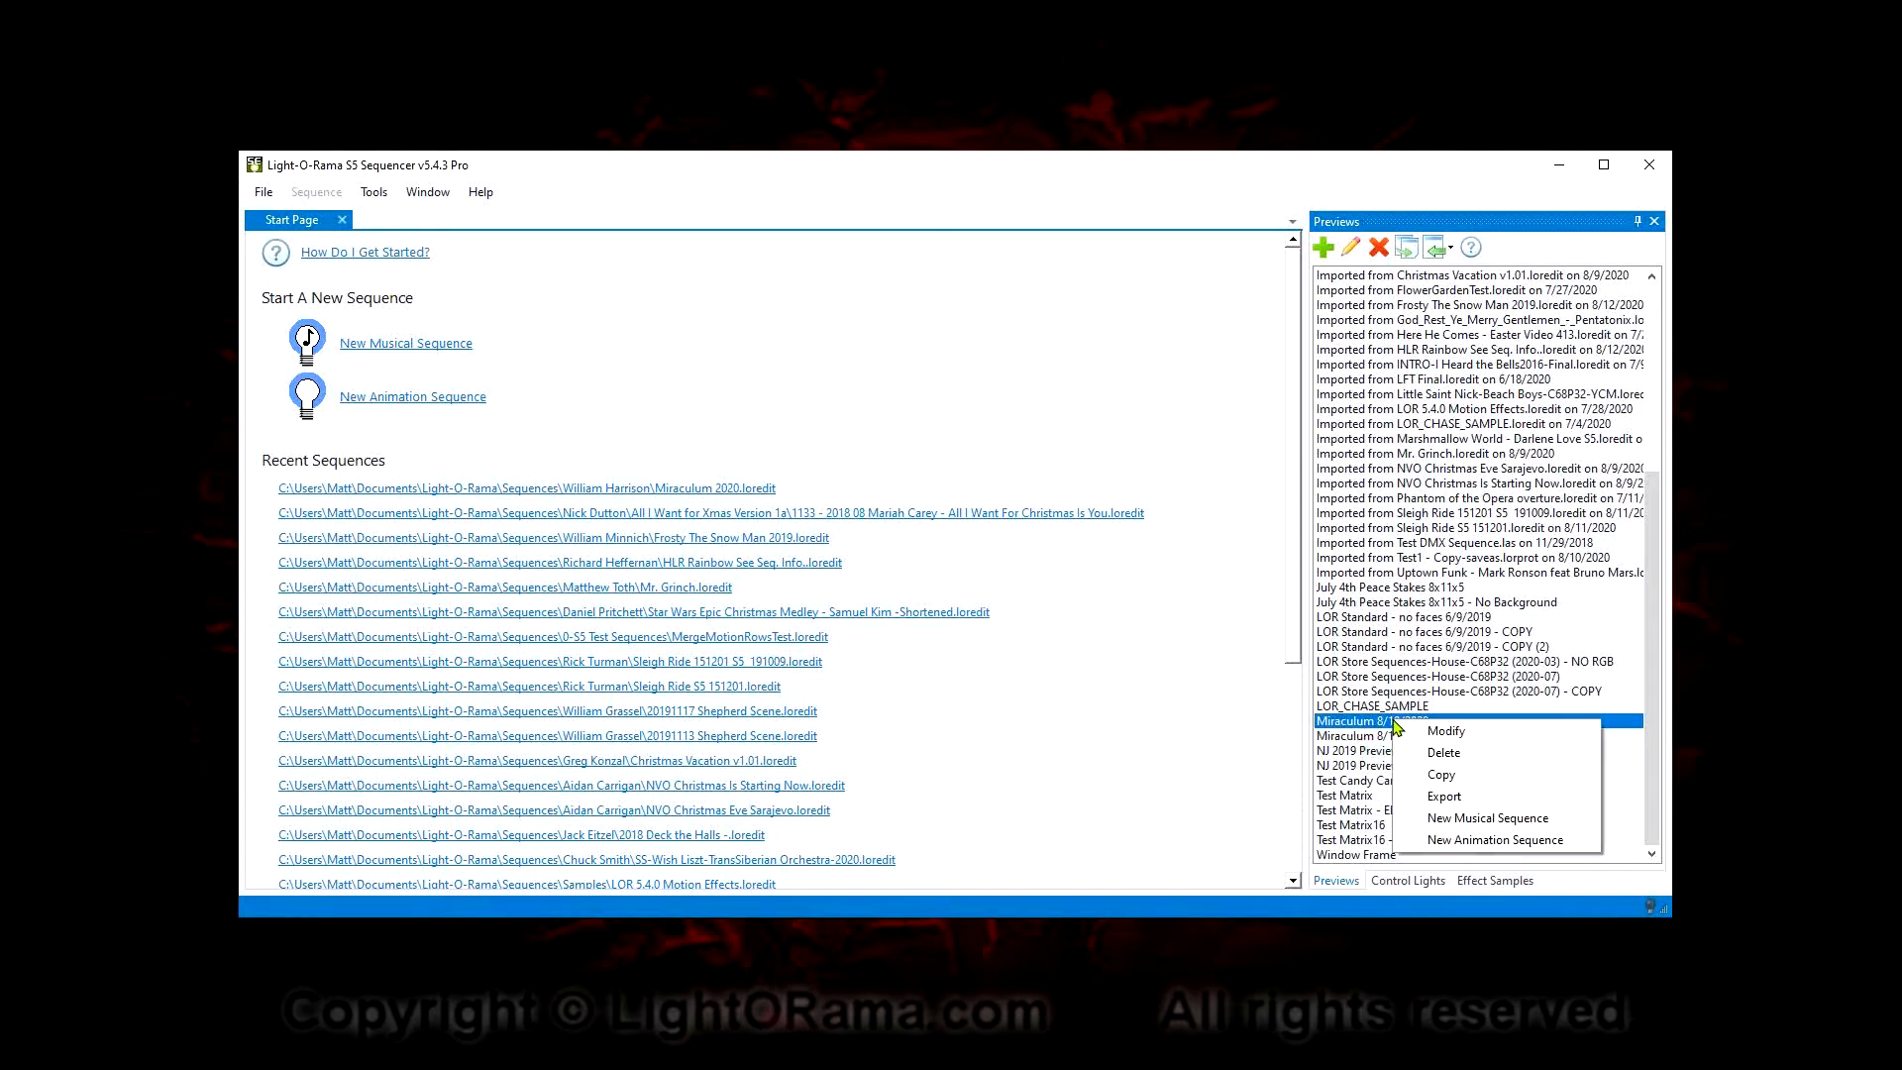
{"action": "left_click", "coordinate": [1369, 736]}
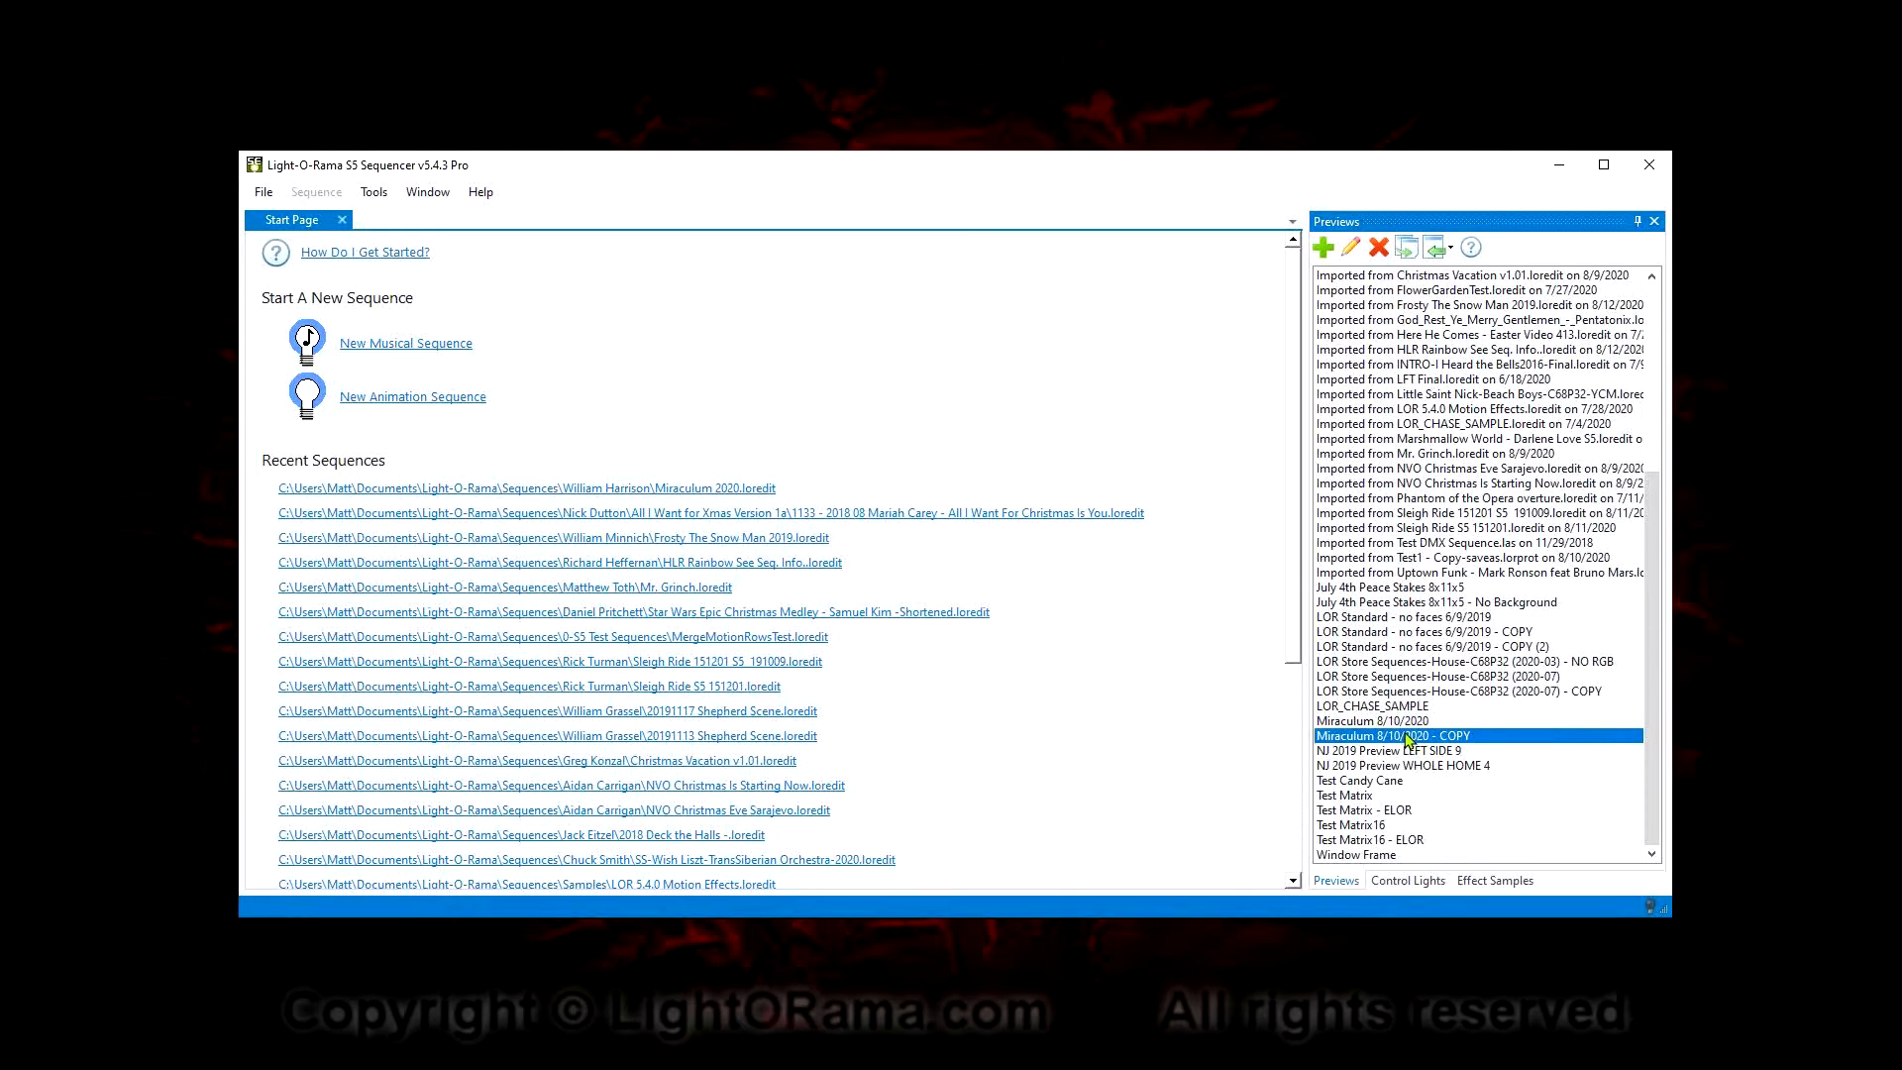
{"action": "double_click", "coordinate": [1407, 738]}
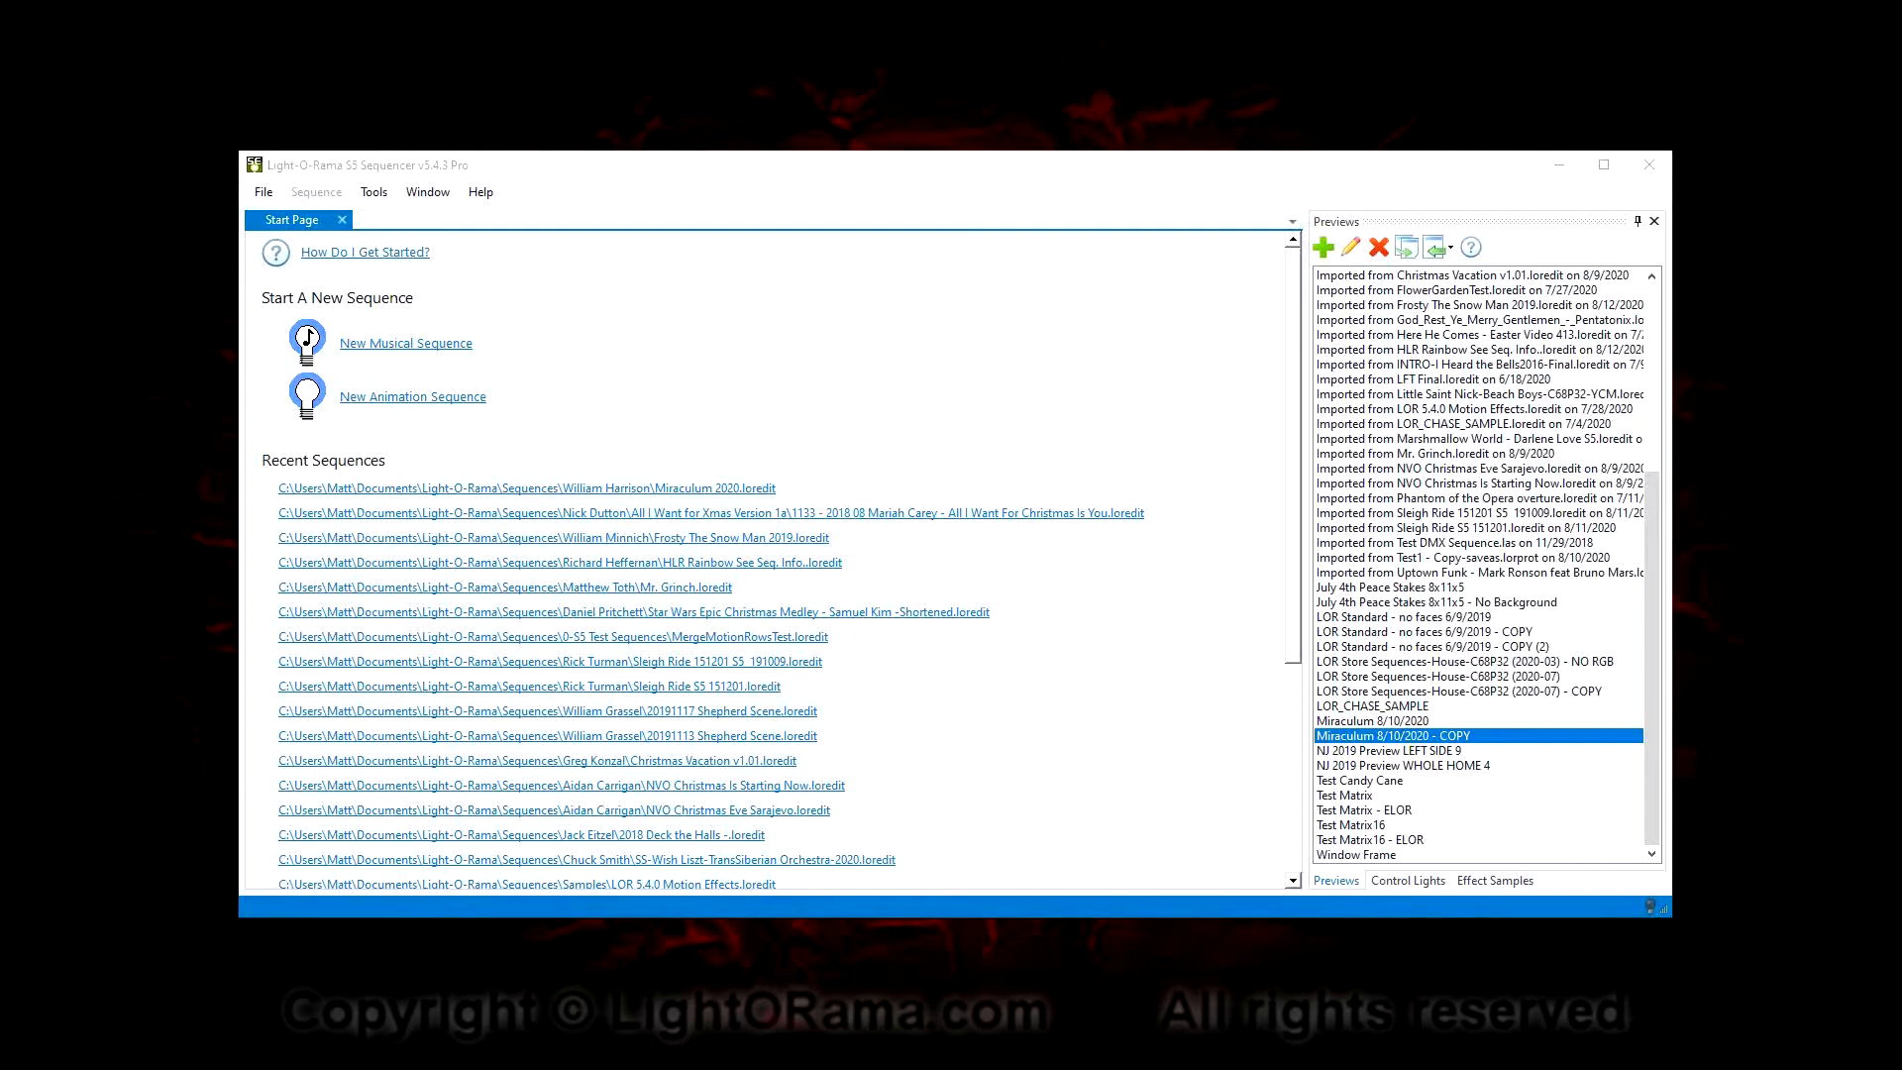
{"action": "left_click_drag", "start_coordinate": [1900, 287], "coordinate": [980, 193]}
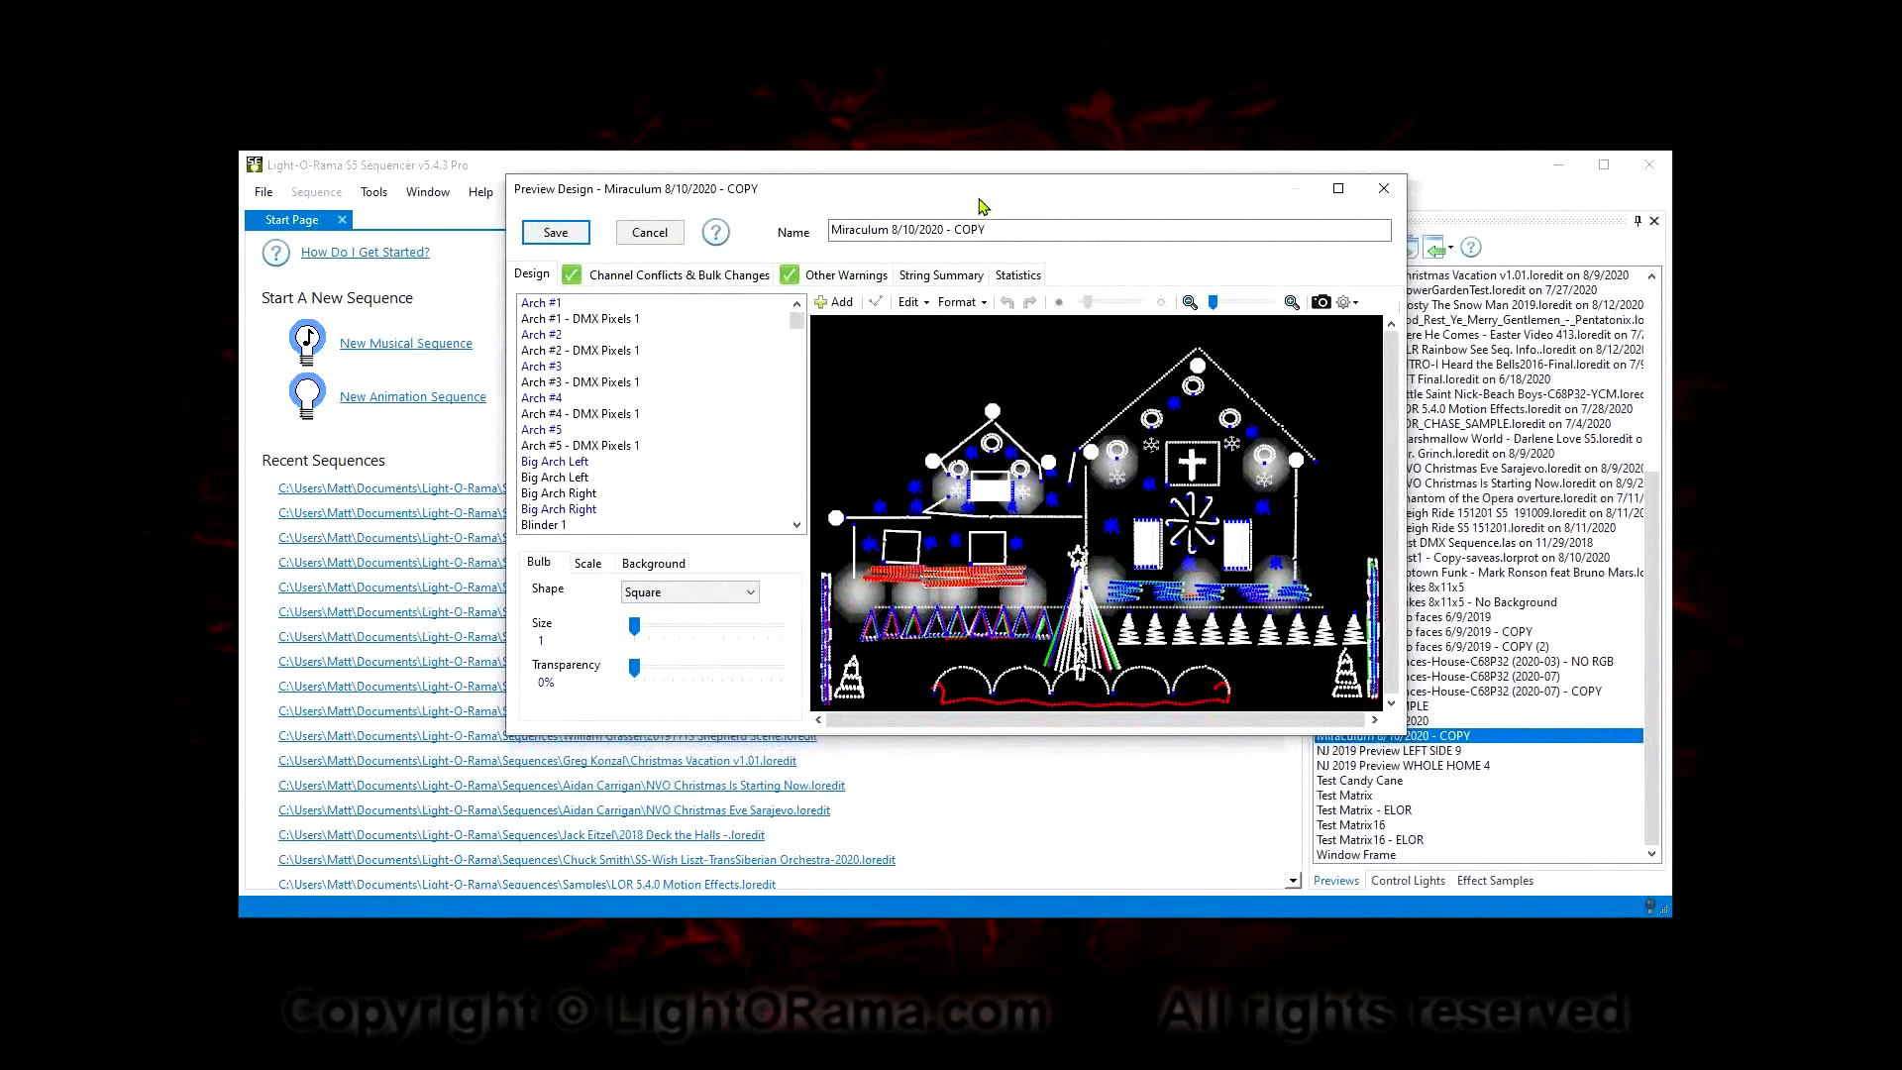
{"action": "left_click", "coordinate": [1336, 189]}
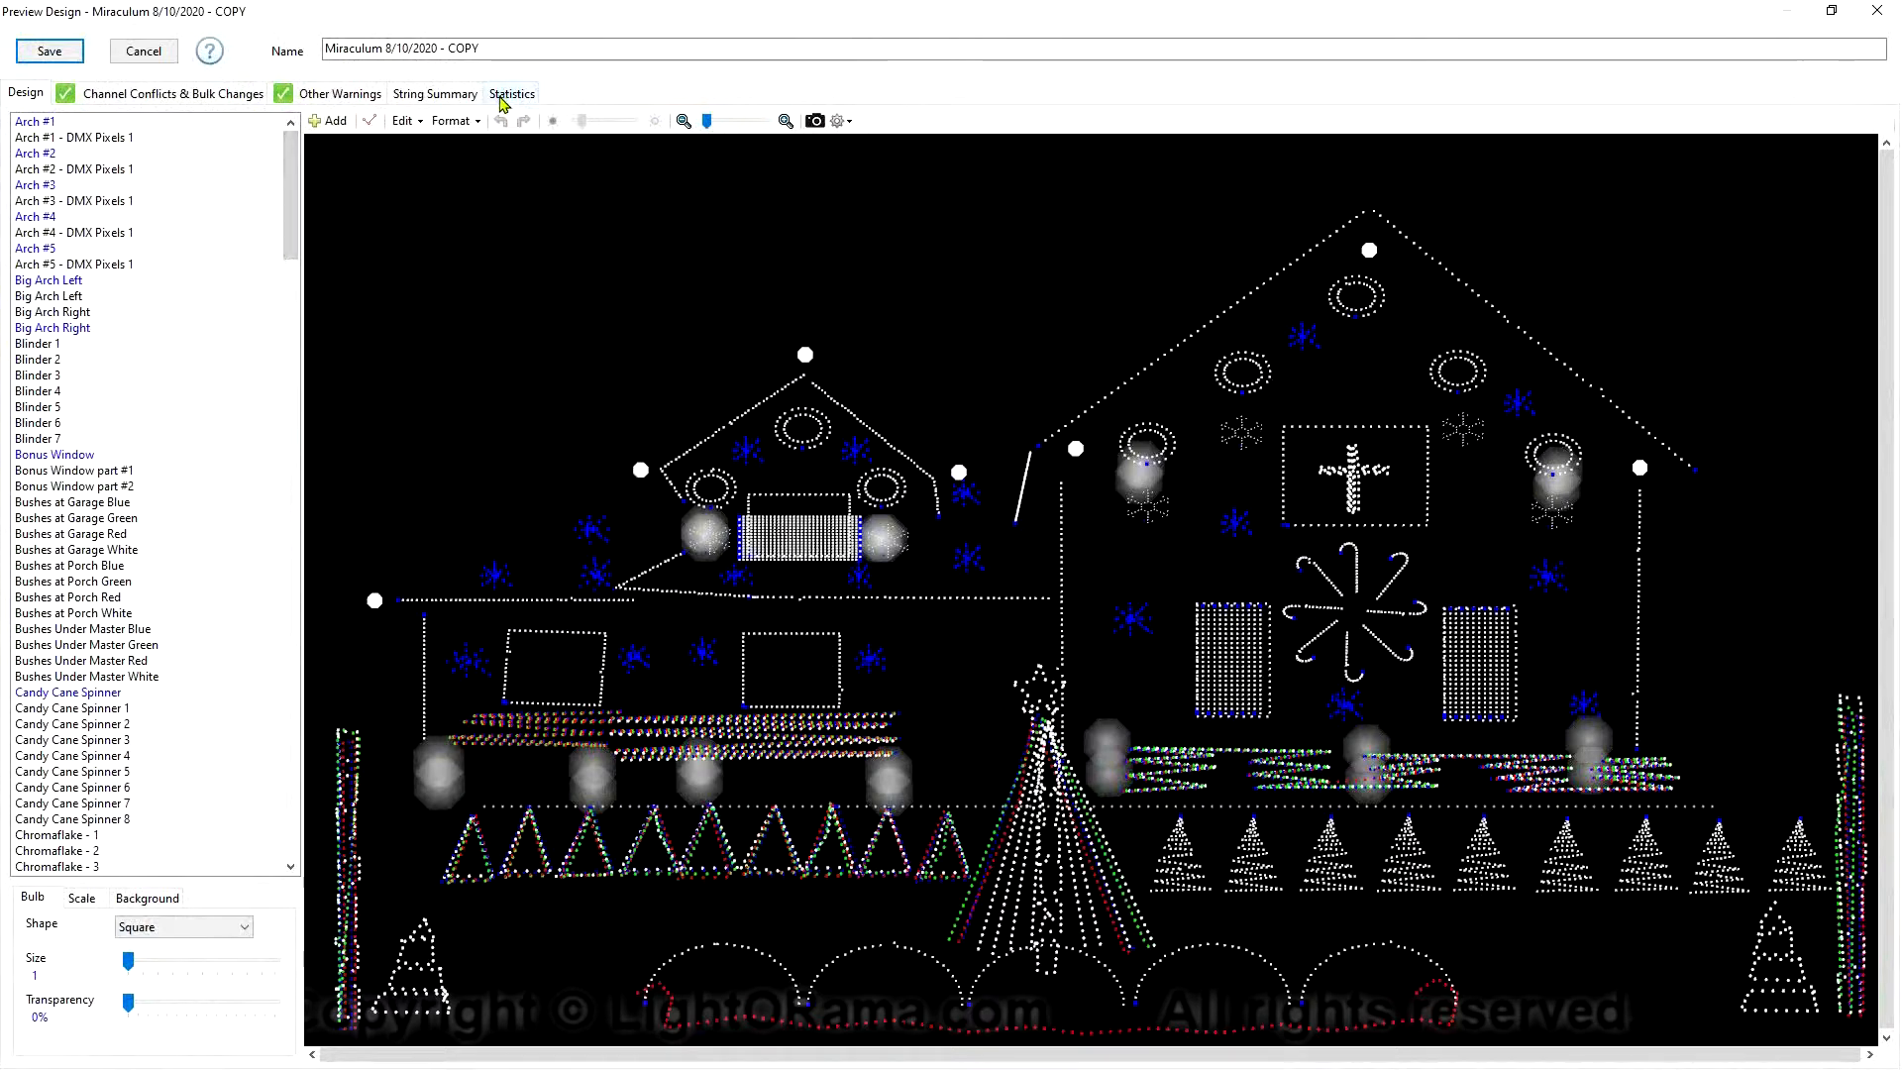
Check the number of master props in the preview's statistics and return to the design view
{"action": "left_click", "coordinate": [503, 99]}
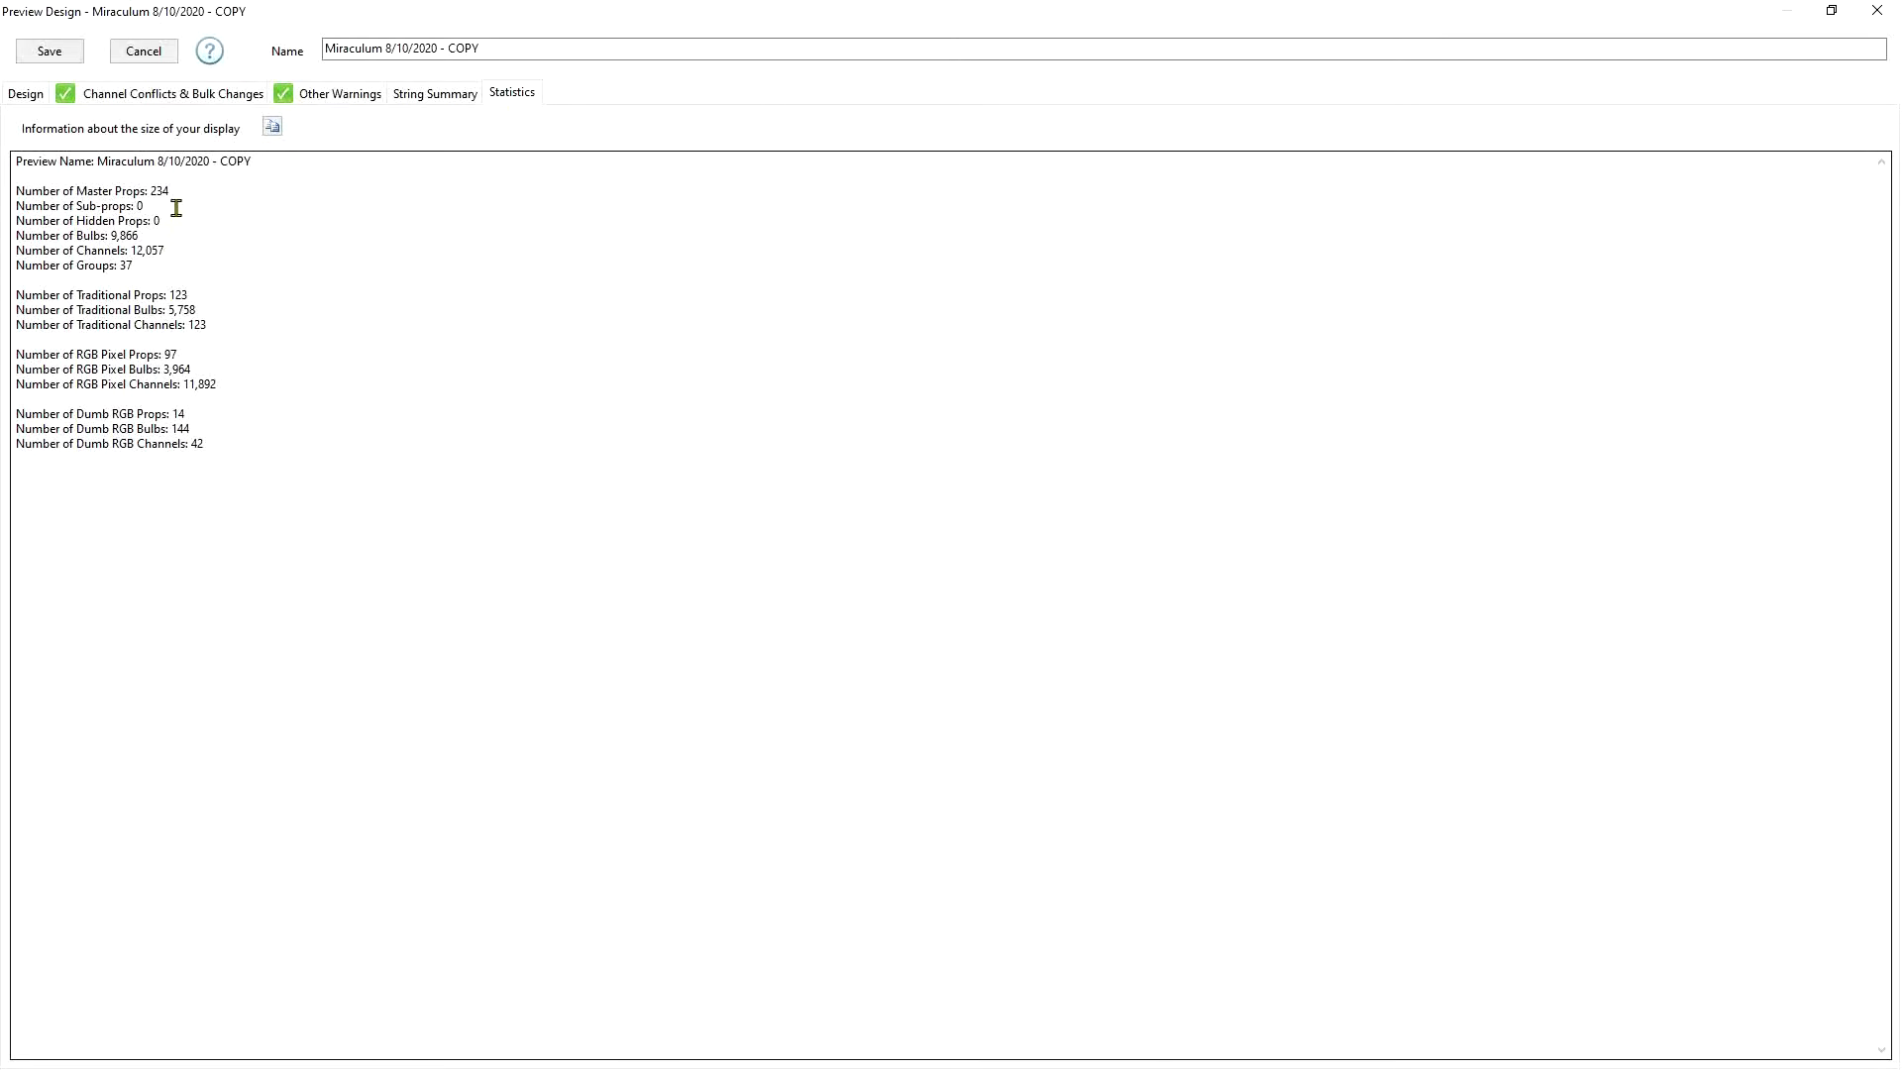
{"action": "left_click_drag", "start_coordinate": [151, 190], "coordinate": [165, 190]}
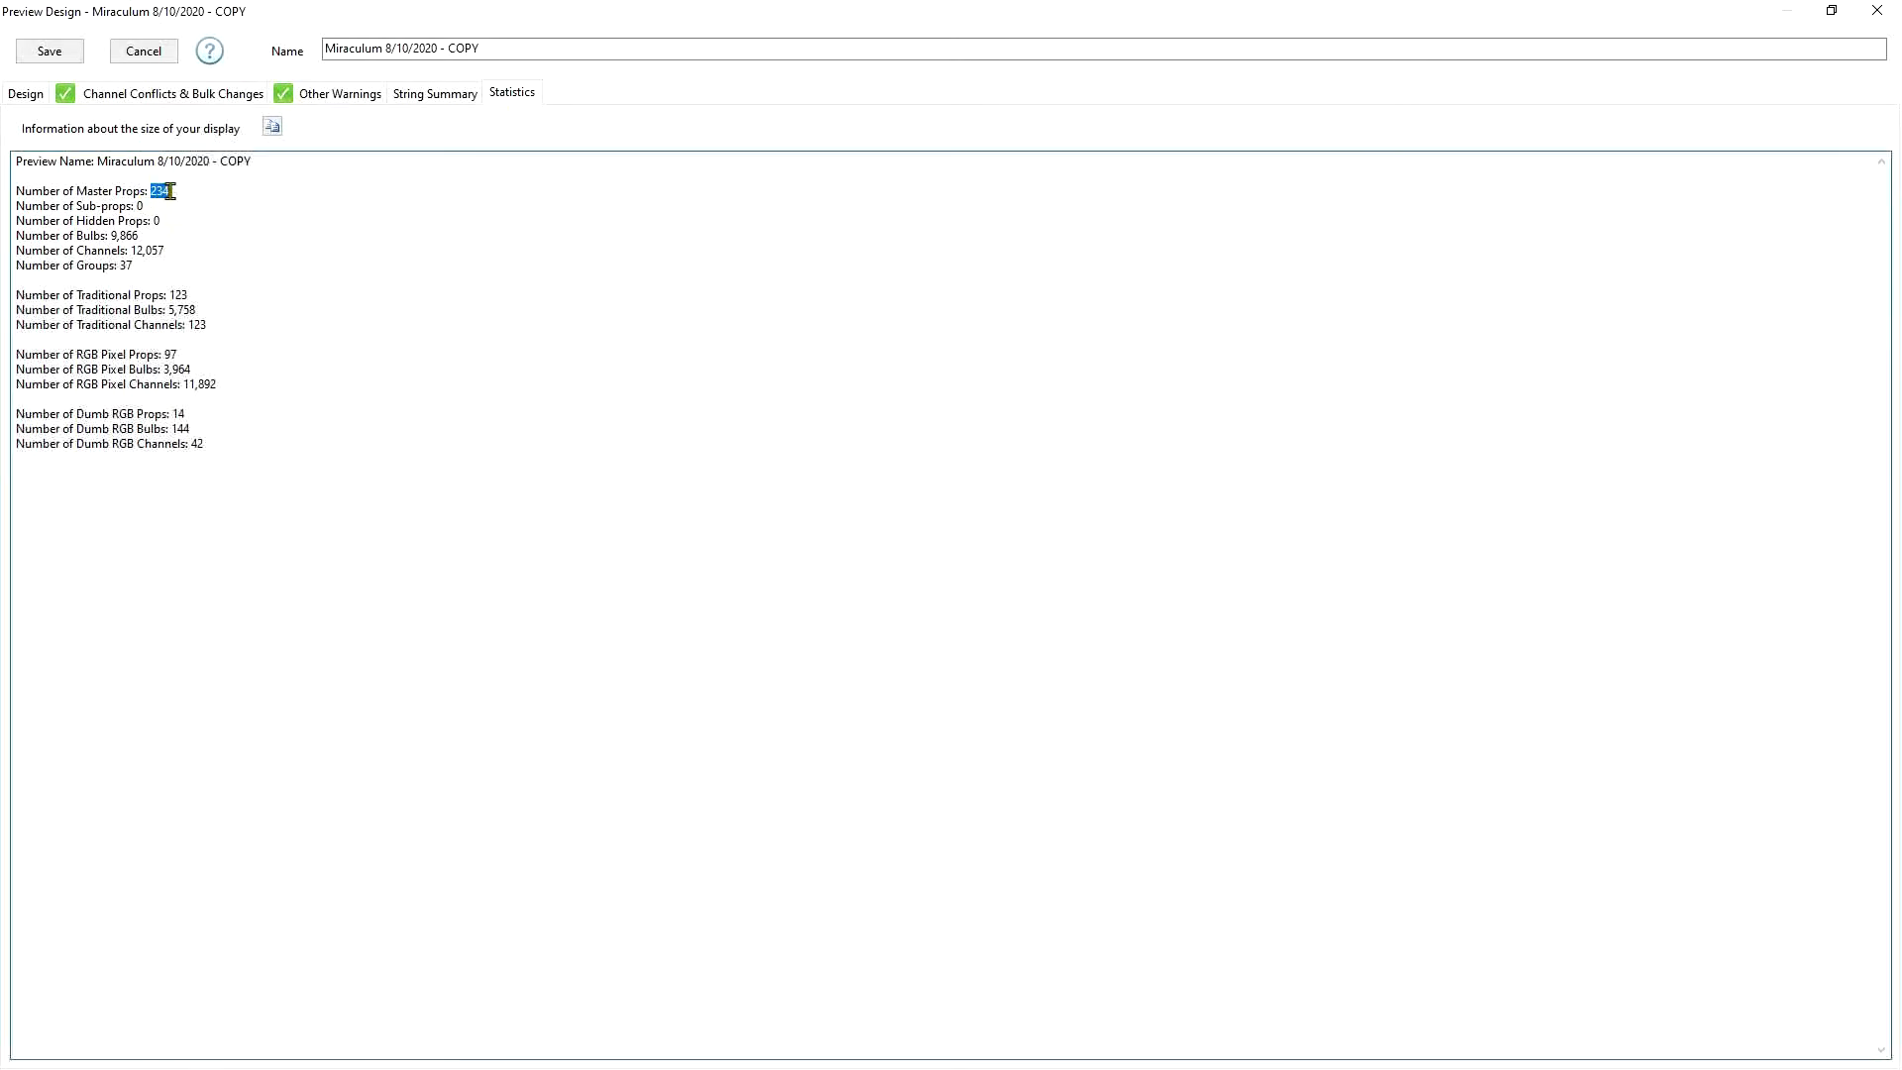
{"action": "left_click", "coordinate": [27, 100]}
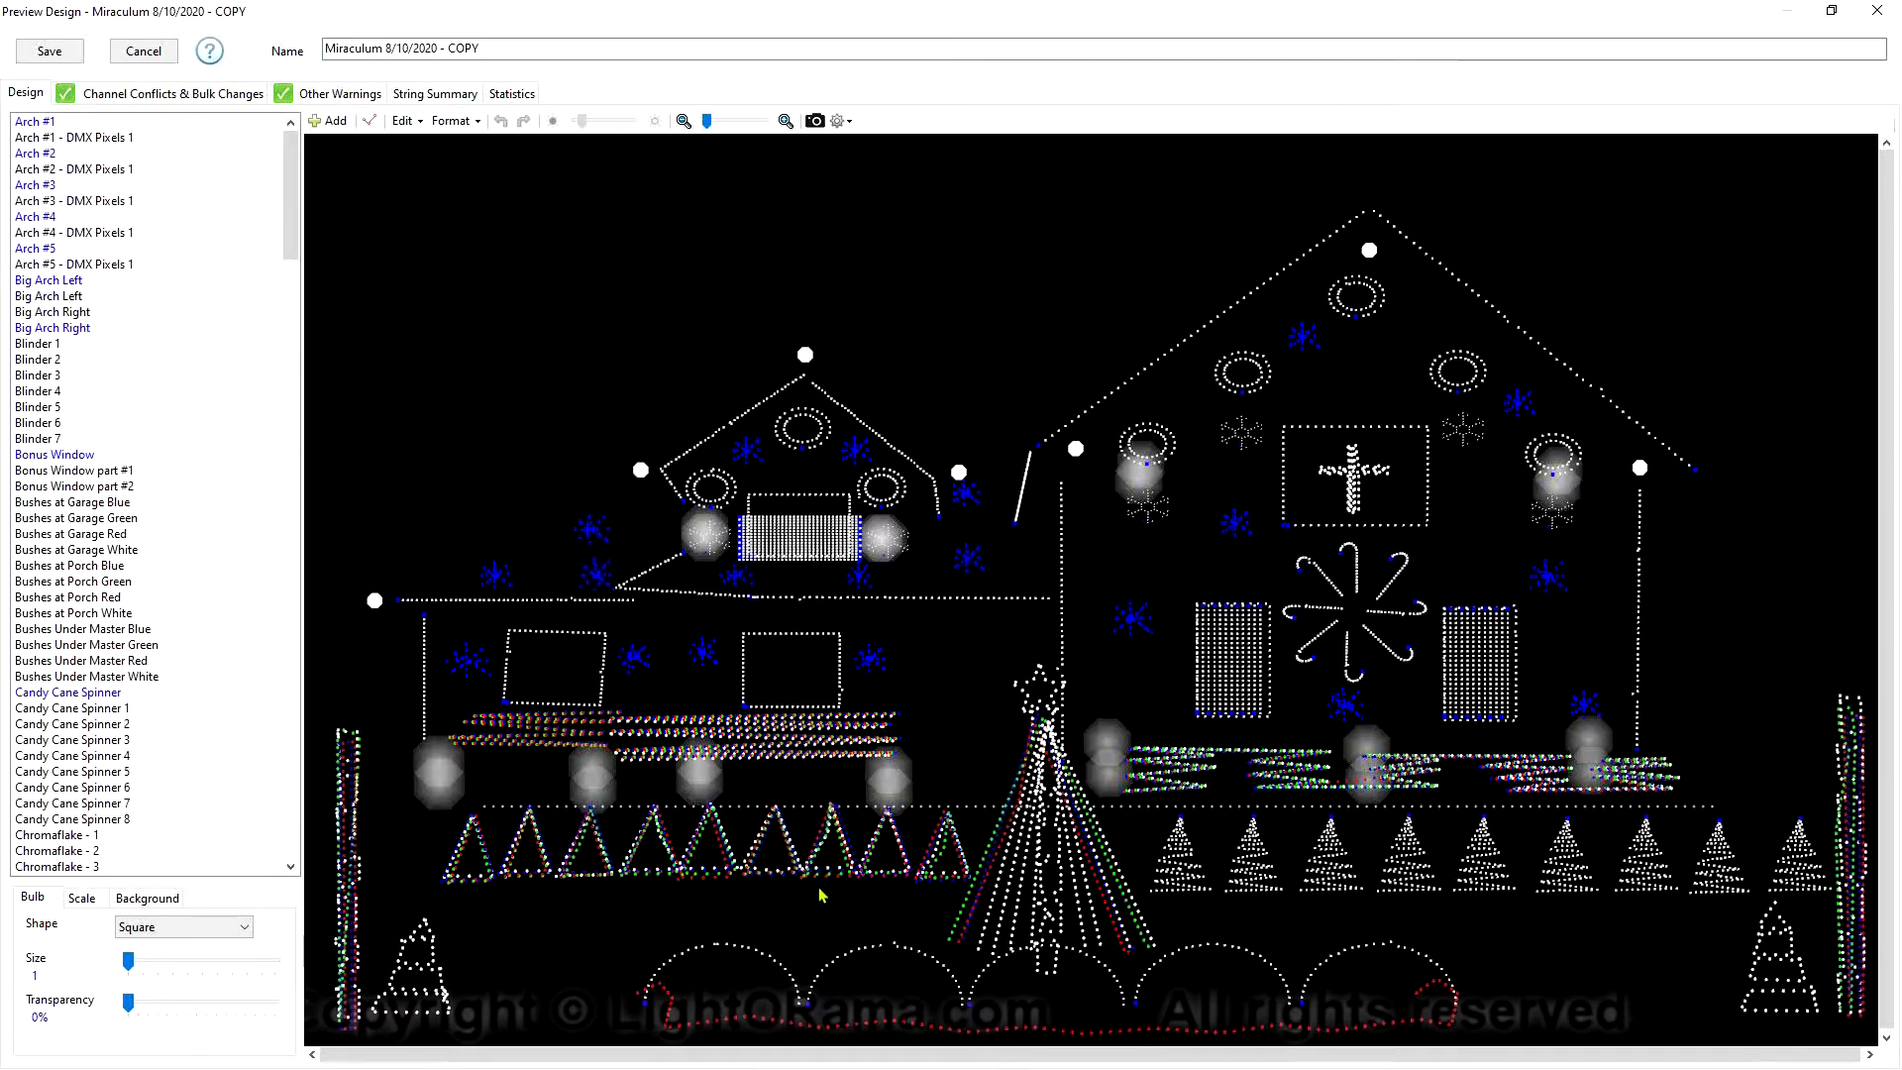
Sort the preview's string summary by Lights and widen the Lights column to fit its contents
{"action": "left_click", "coordinate": [460, 96]}
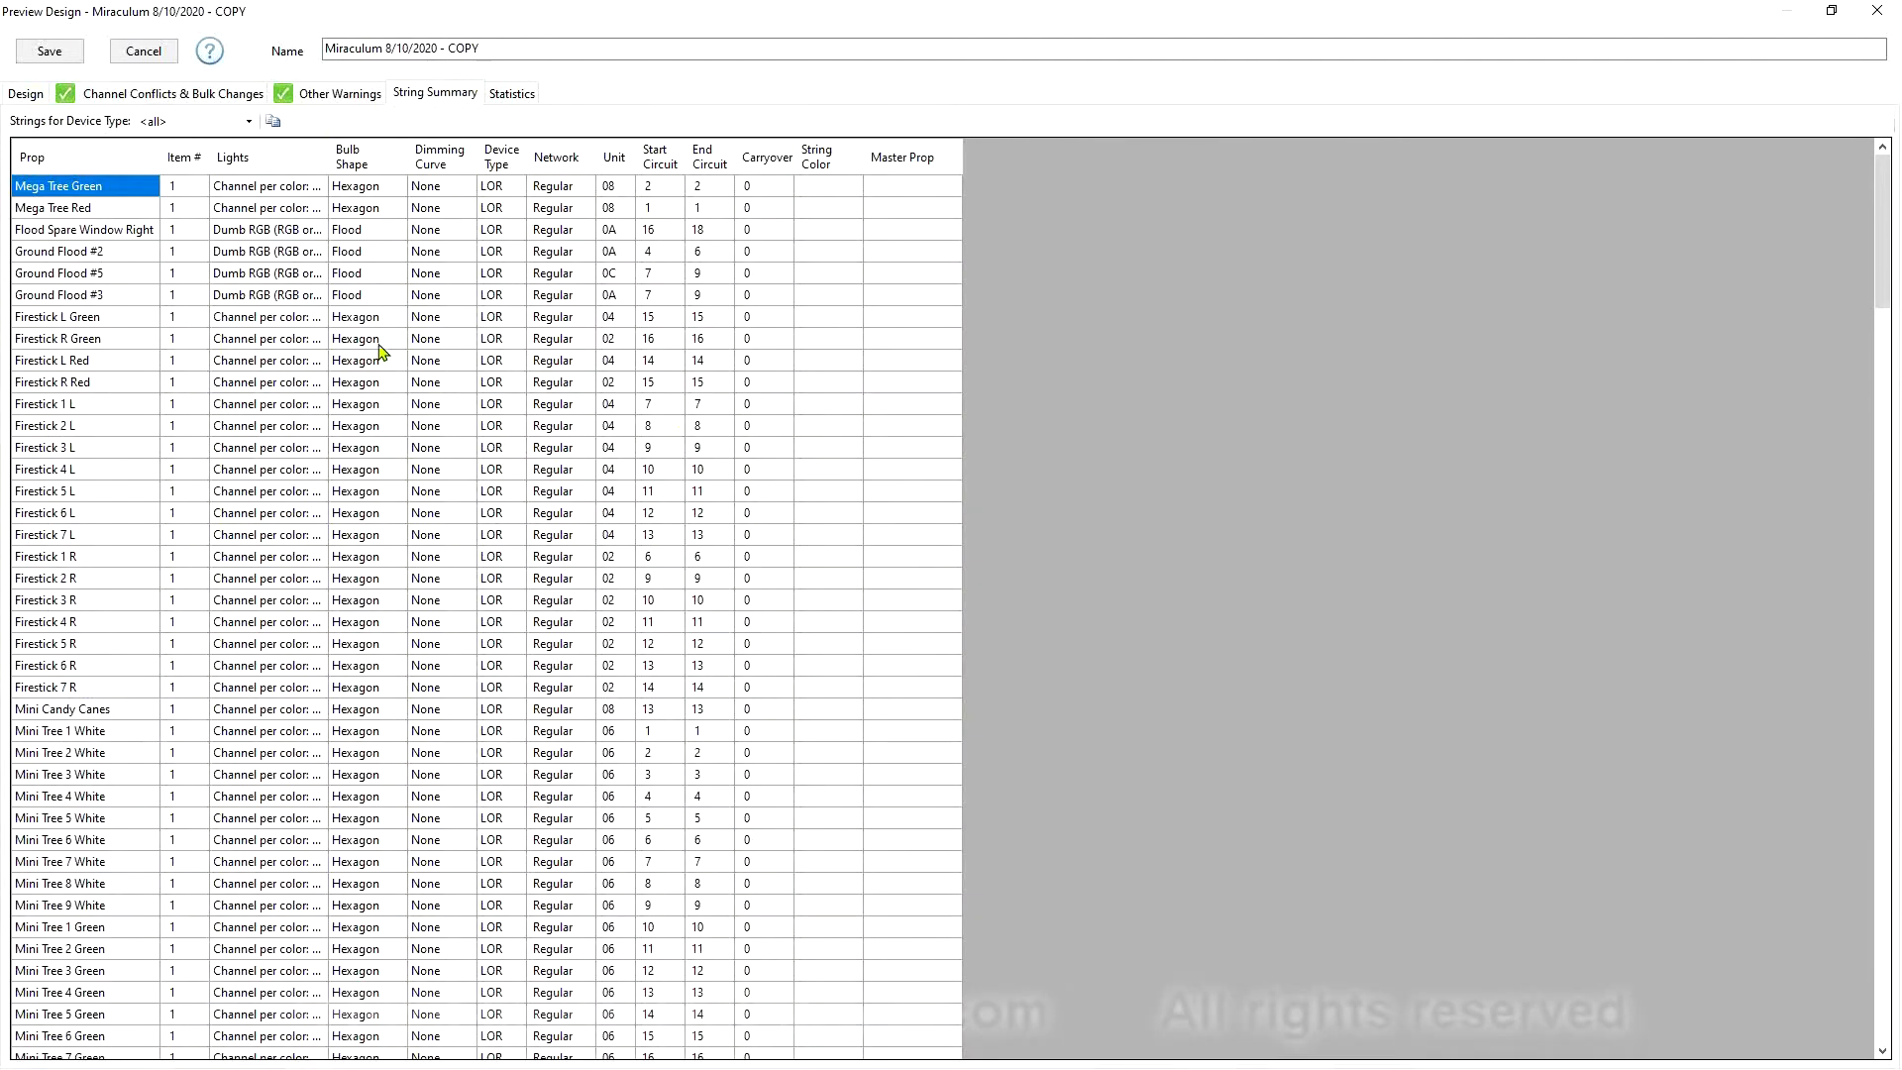
{"action": "left_click", "coordinate": [274, 162]}
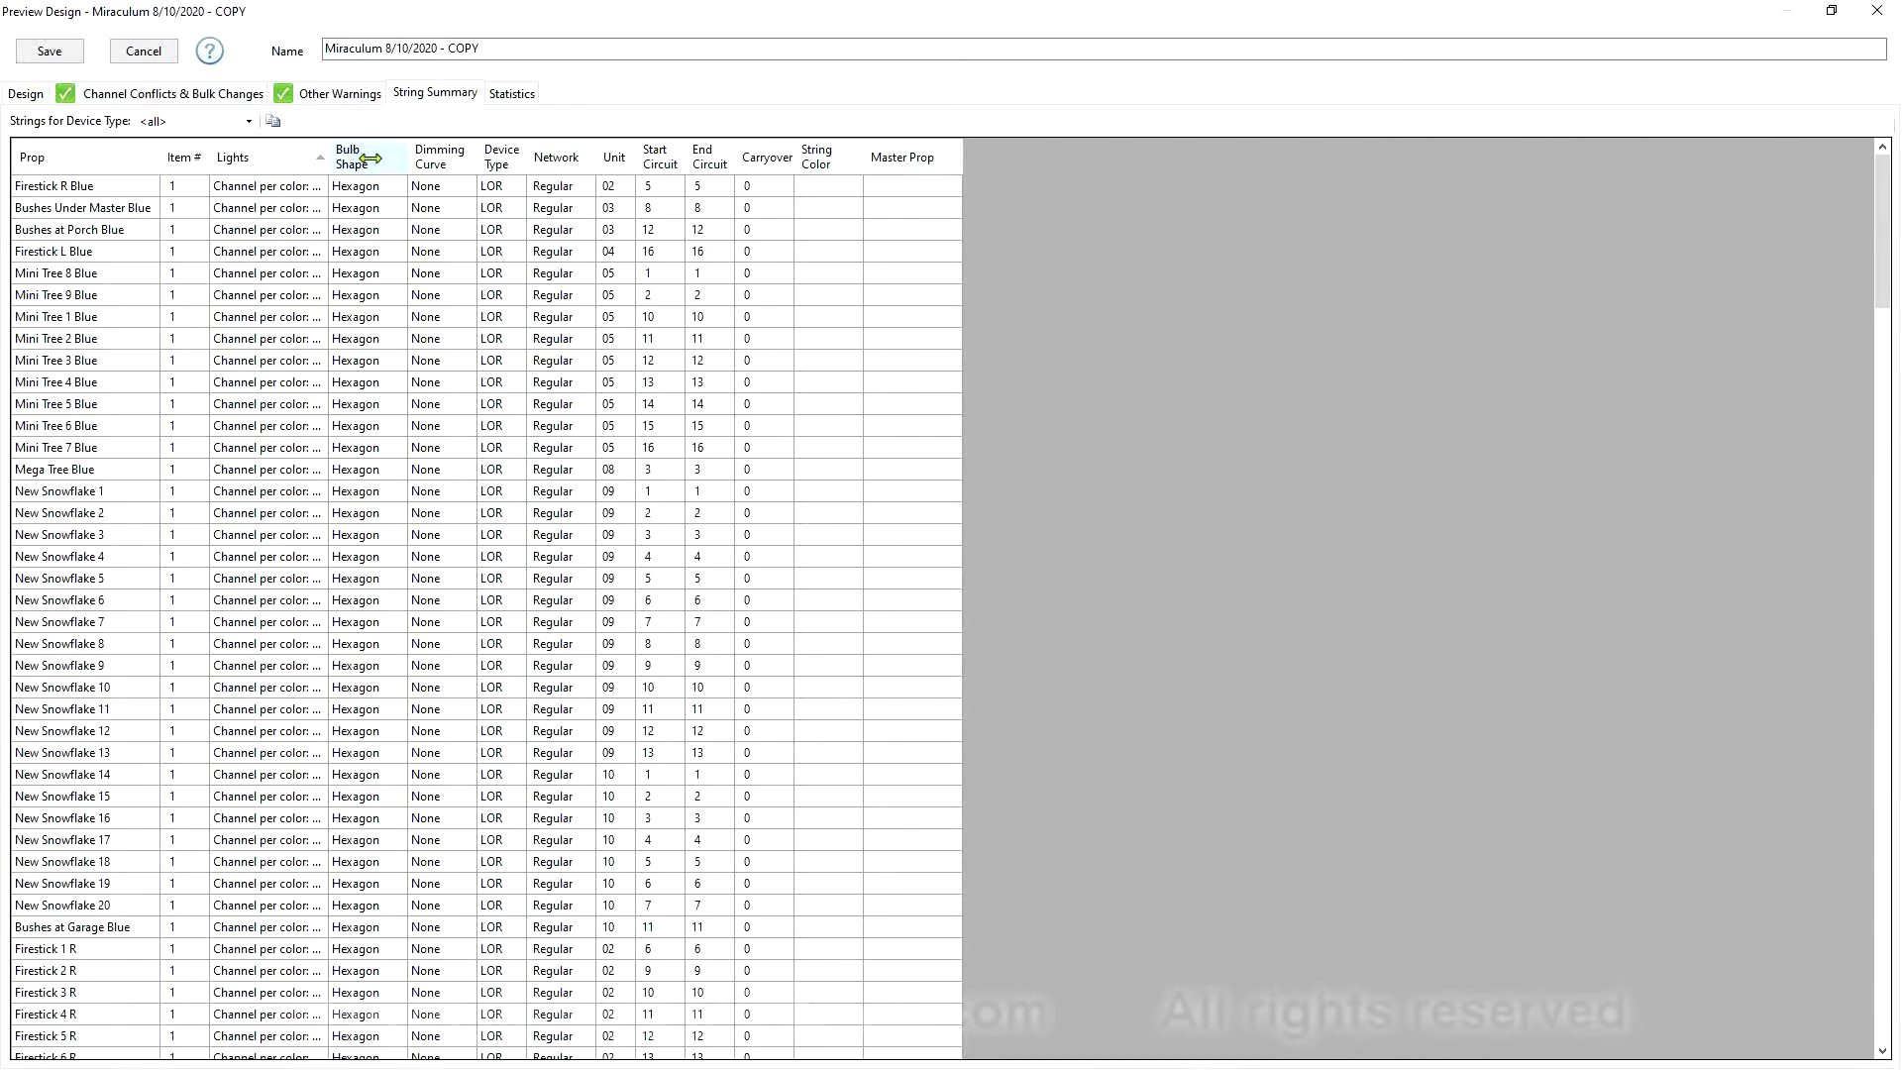
{"action": "double_click", "coordinate": [327, 153]}
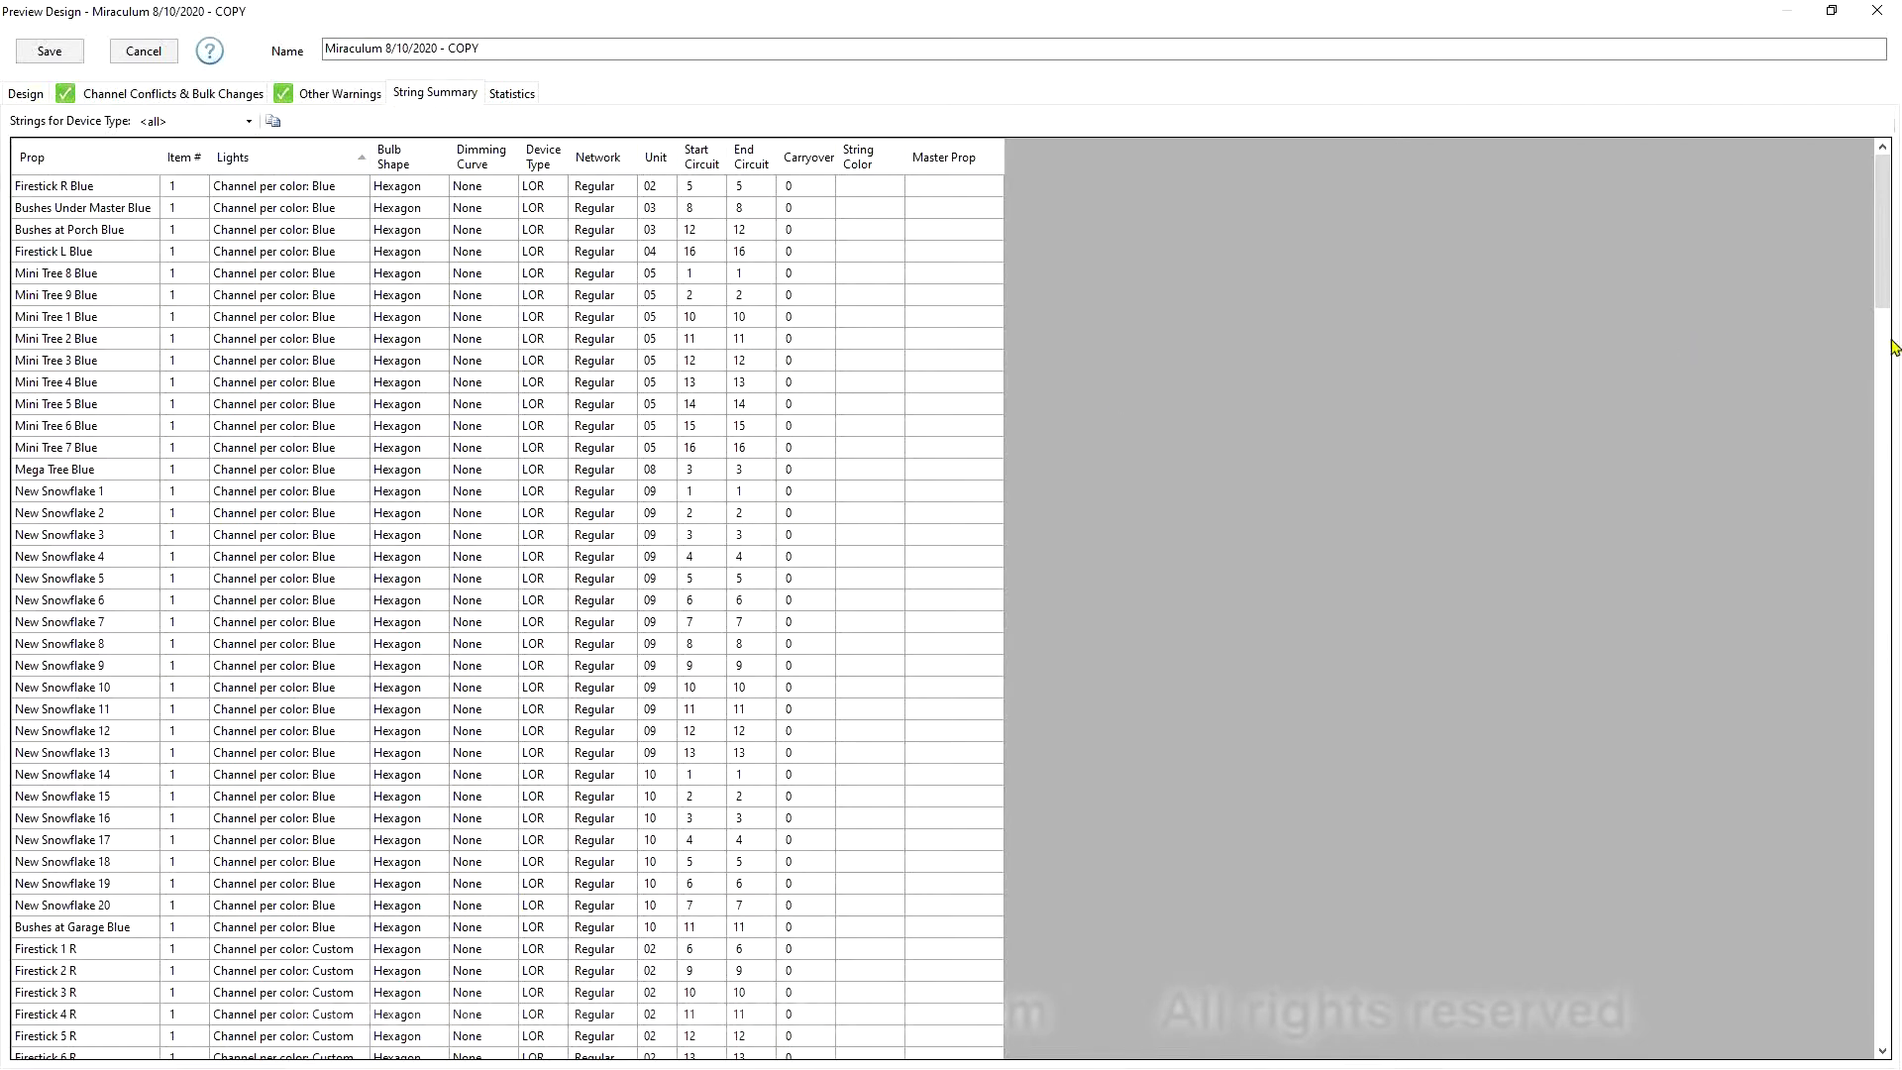
Review the RGB props' networks and circuits through the end of the string summary, and return to the design view
{"action": "left_click_drag", "start_coordinate": [1890, 293], "coordinate": [1822, 741]}
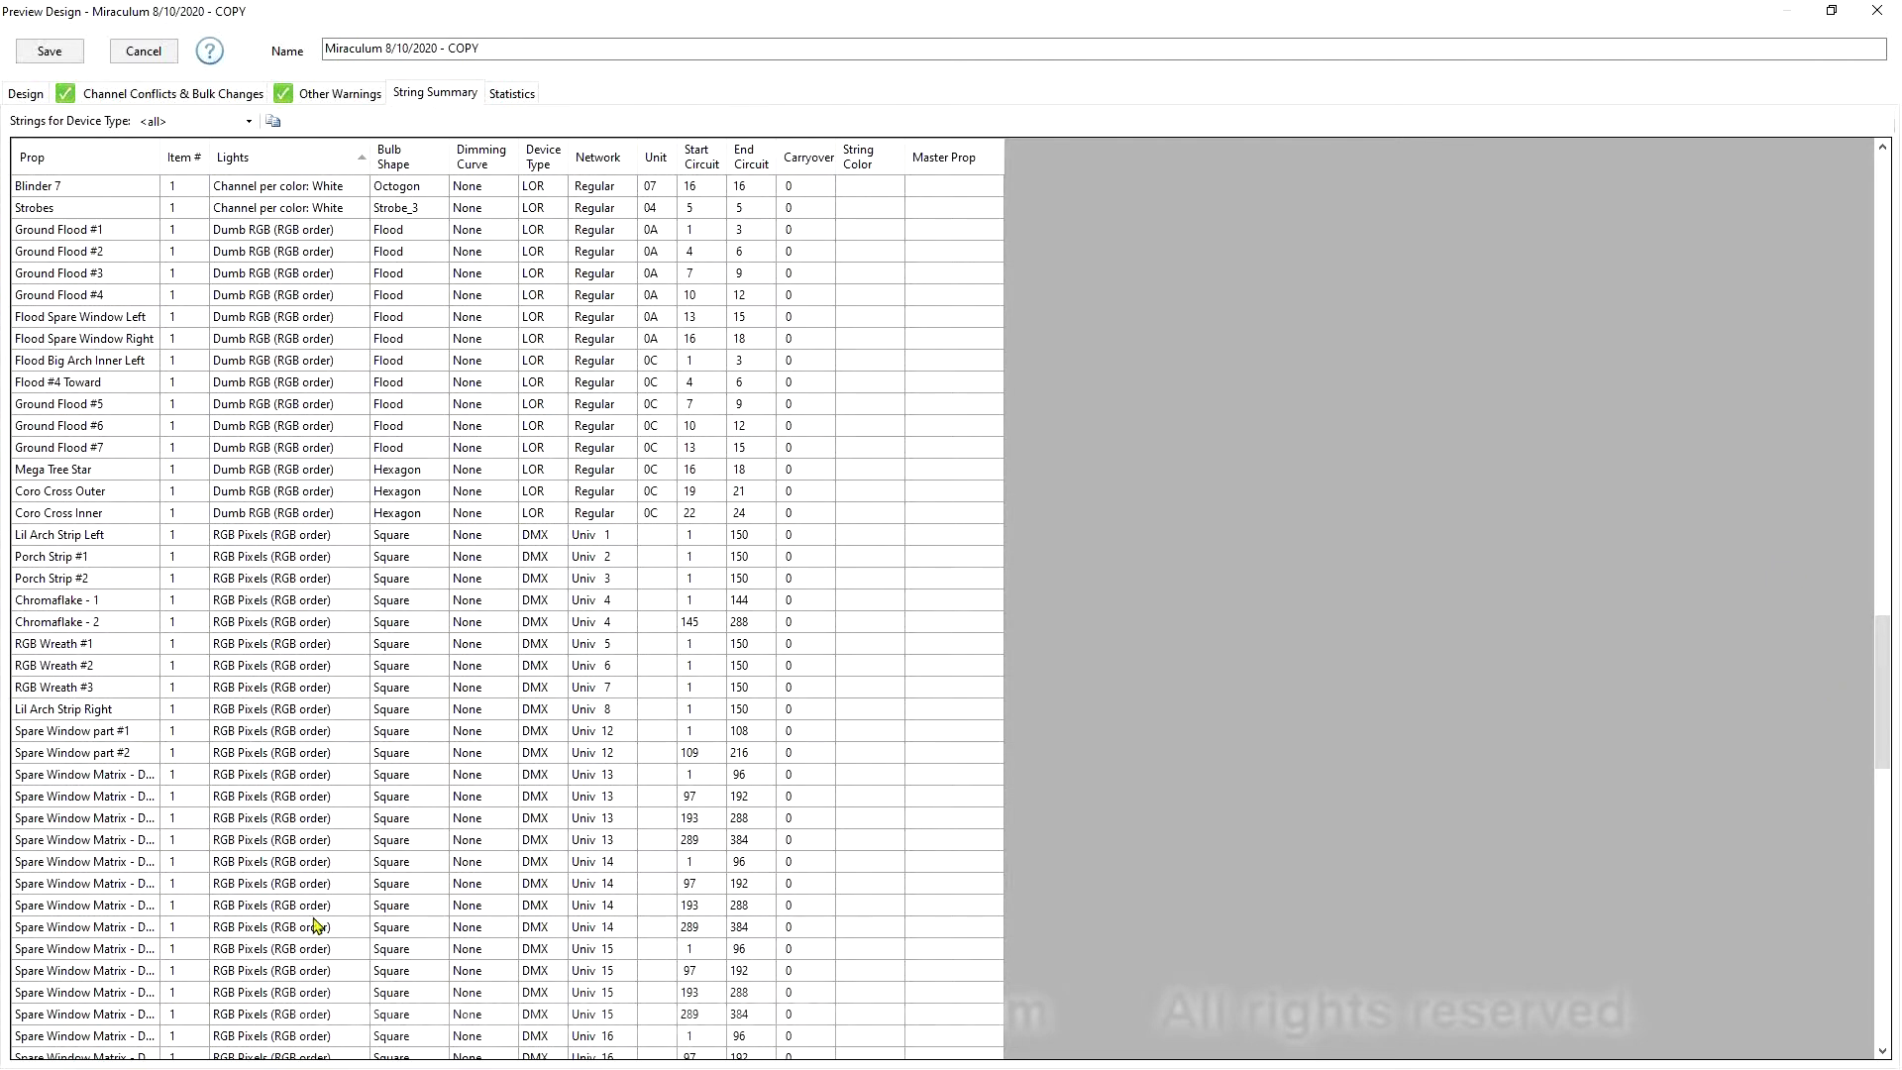
{"action": "left_click_drag", "start_coordinate": [1890, 753], "coordinate": [1892, 798]}
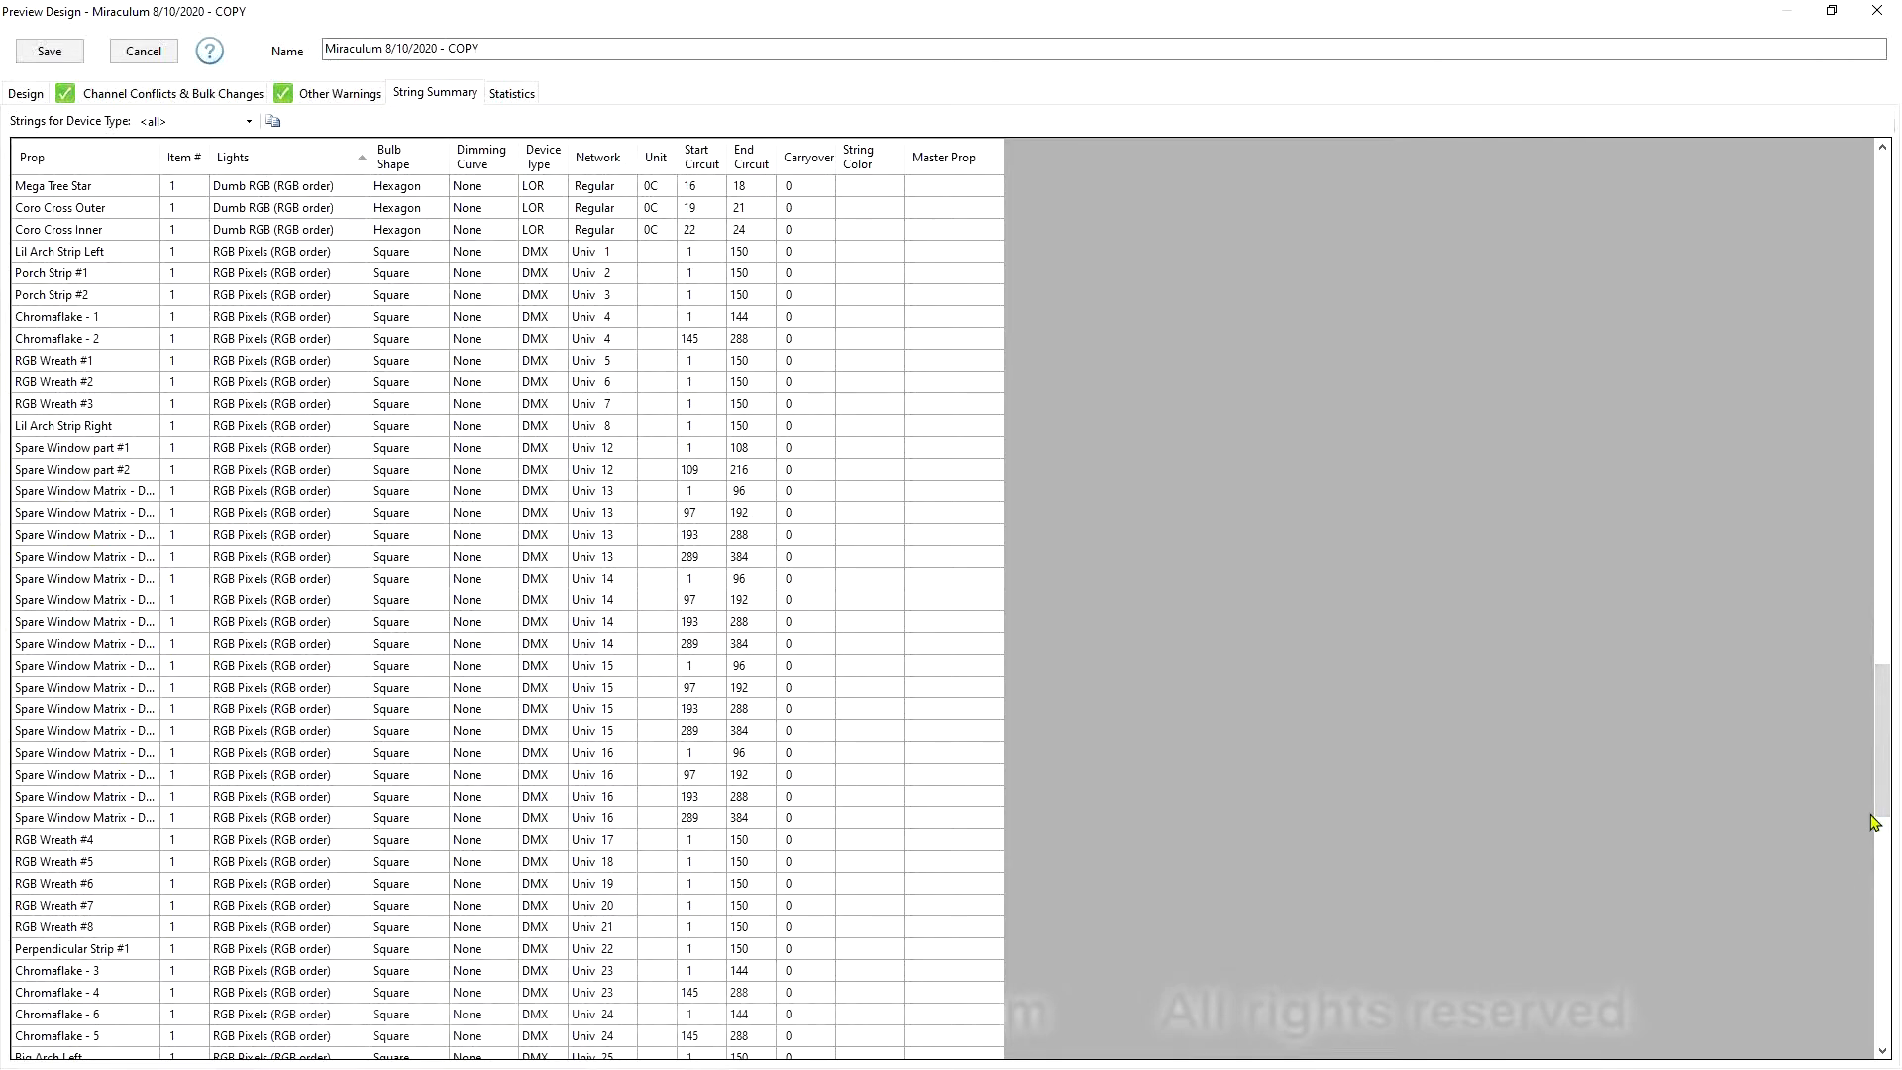
{"action": "left_click_drag", "start_coordinate": [1888, 812], "coordinate": [1893, 991]}
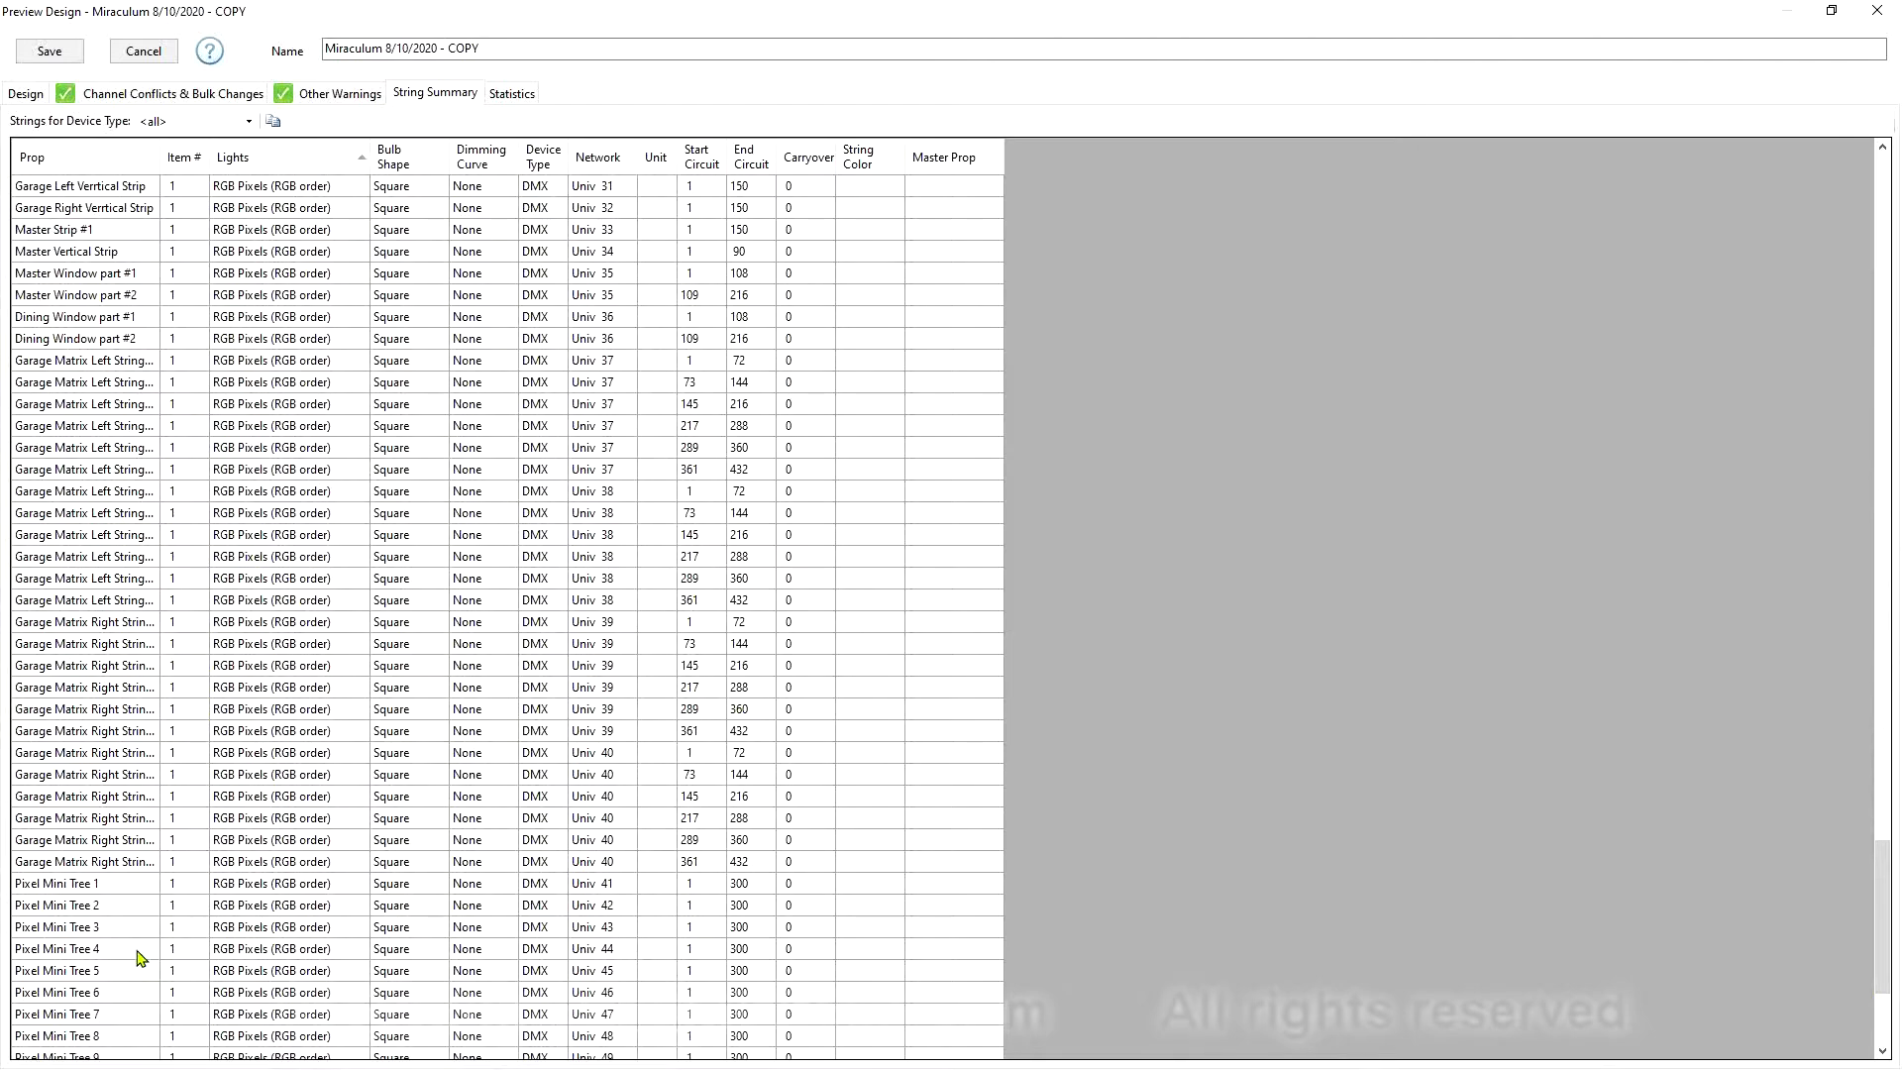
{"action": "left_click_drag", "start_coordinate": [1879, 944], "coordinate": [1887, 989]}
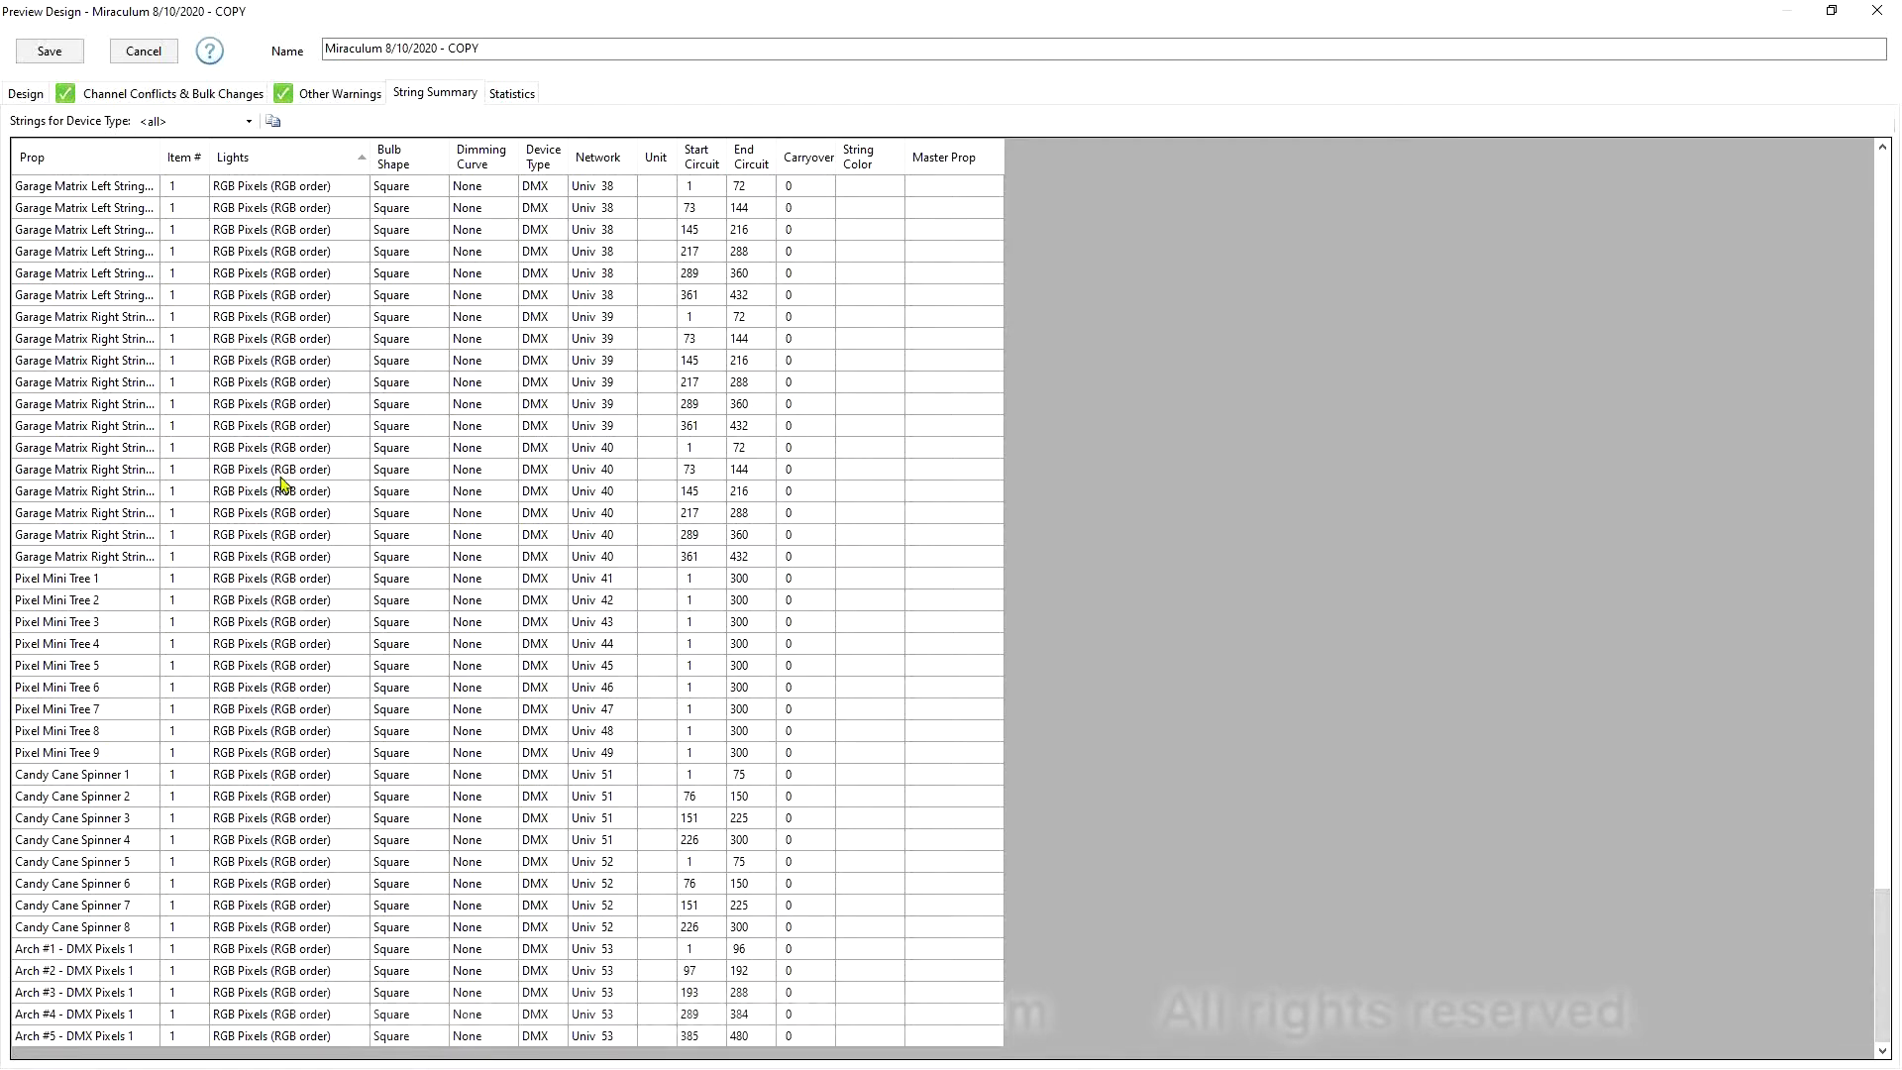
{"action": "left_click", "coordinate": [39, 99]}
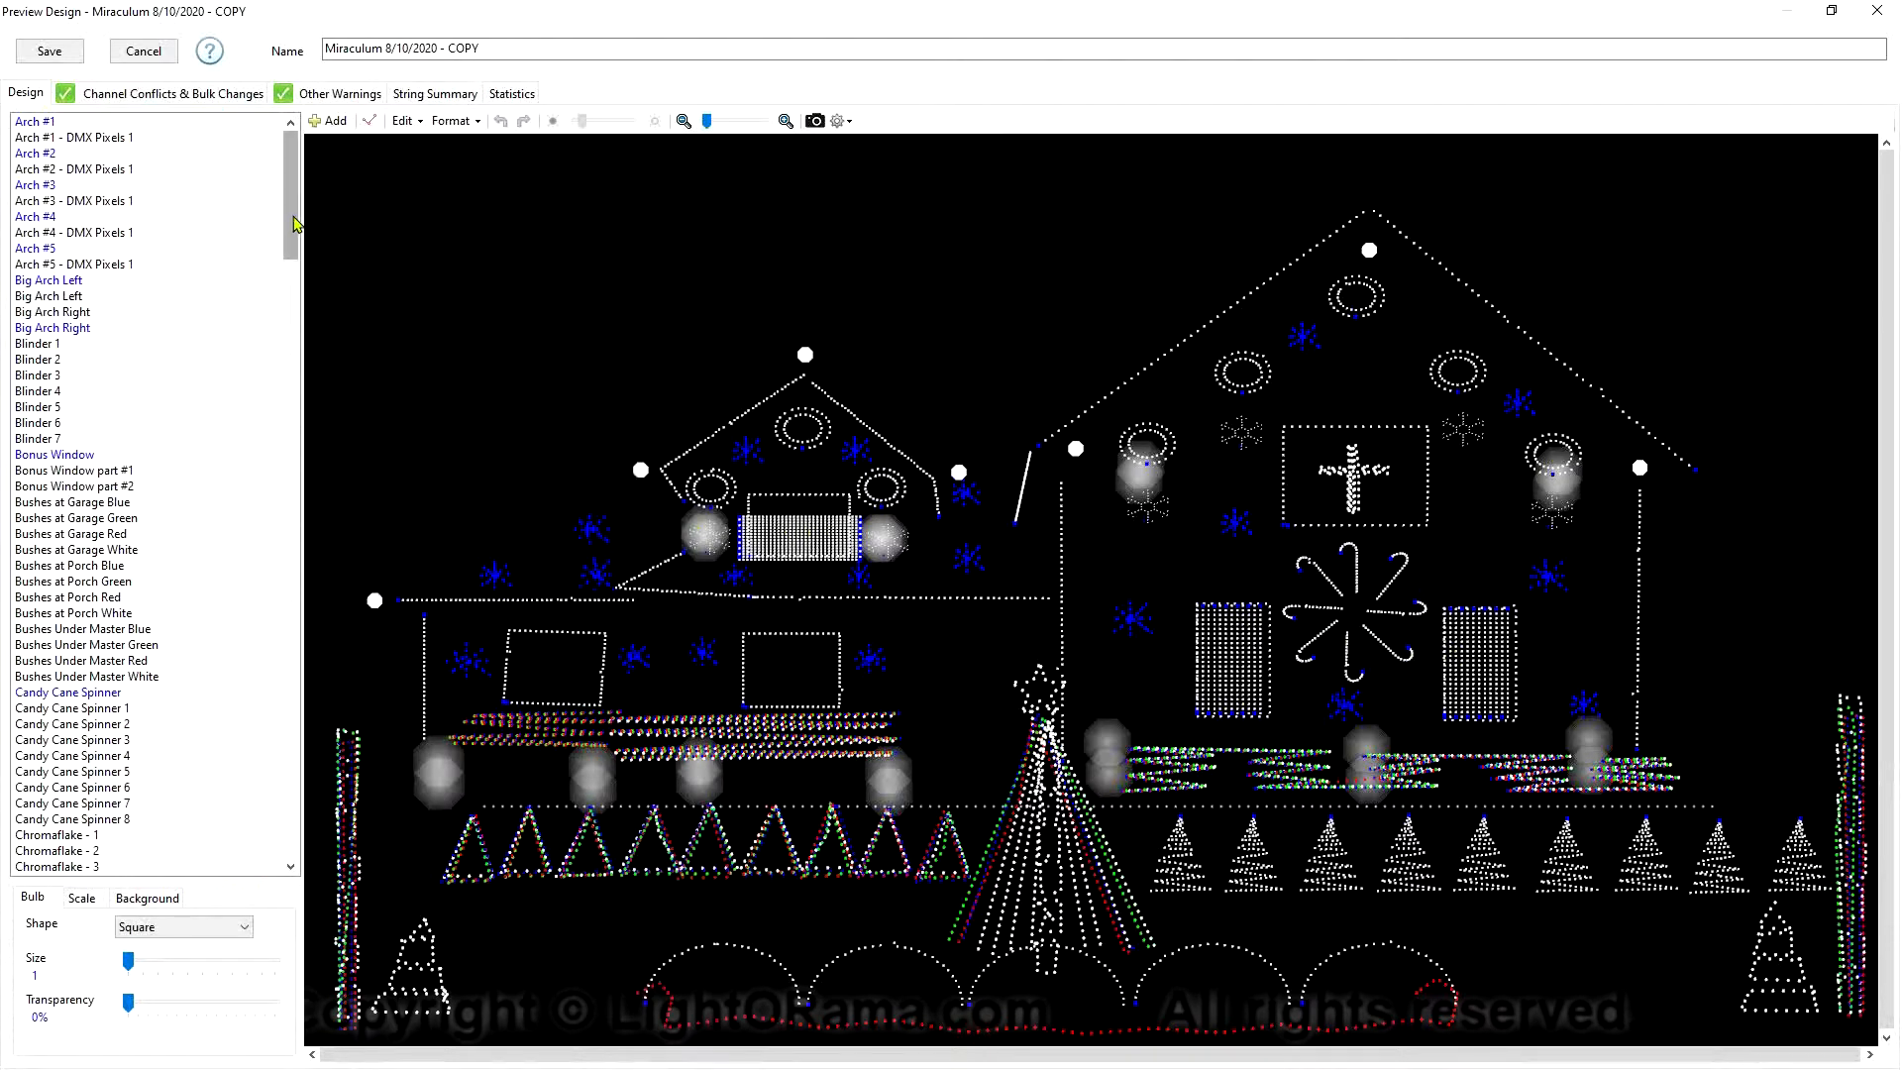
Locate the Garage Matrix Left group and highlight it and its strings 01 to 05 one by one in the preview
{"action": "left_click_drag", "start_coordinate": [295, 220], "coordinate": [292, 423]}
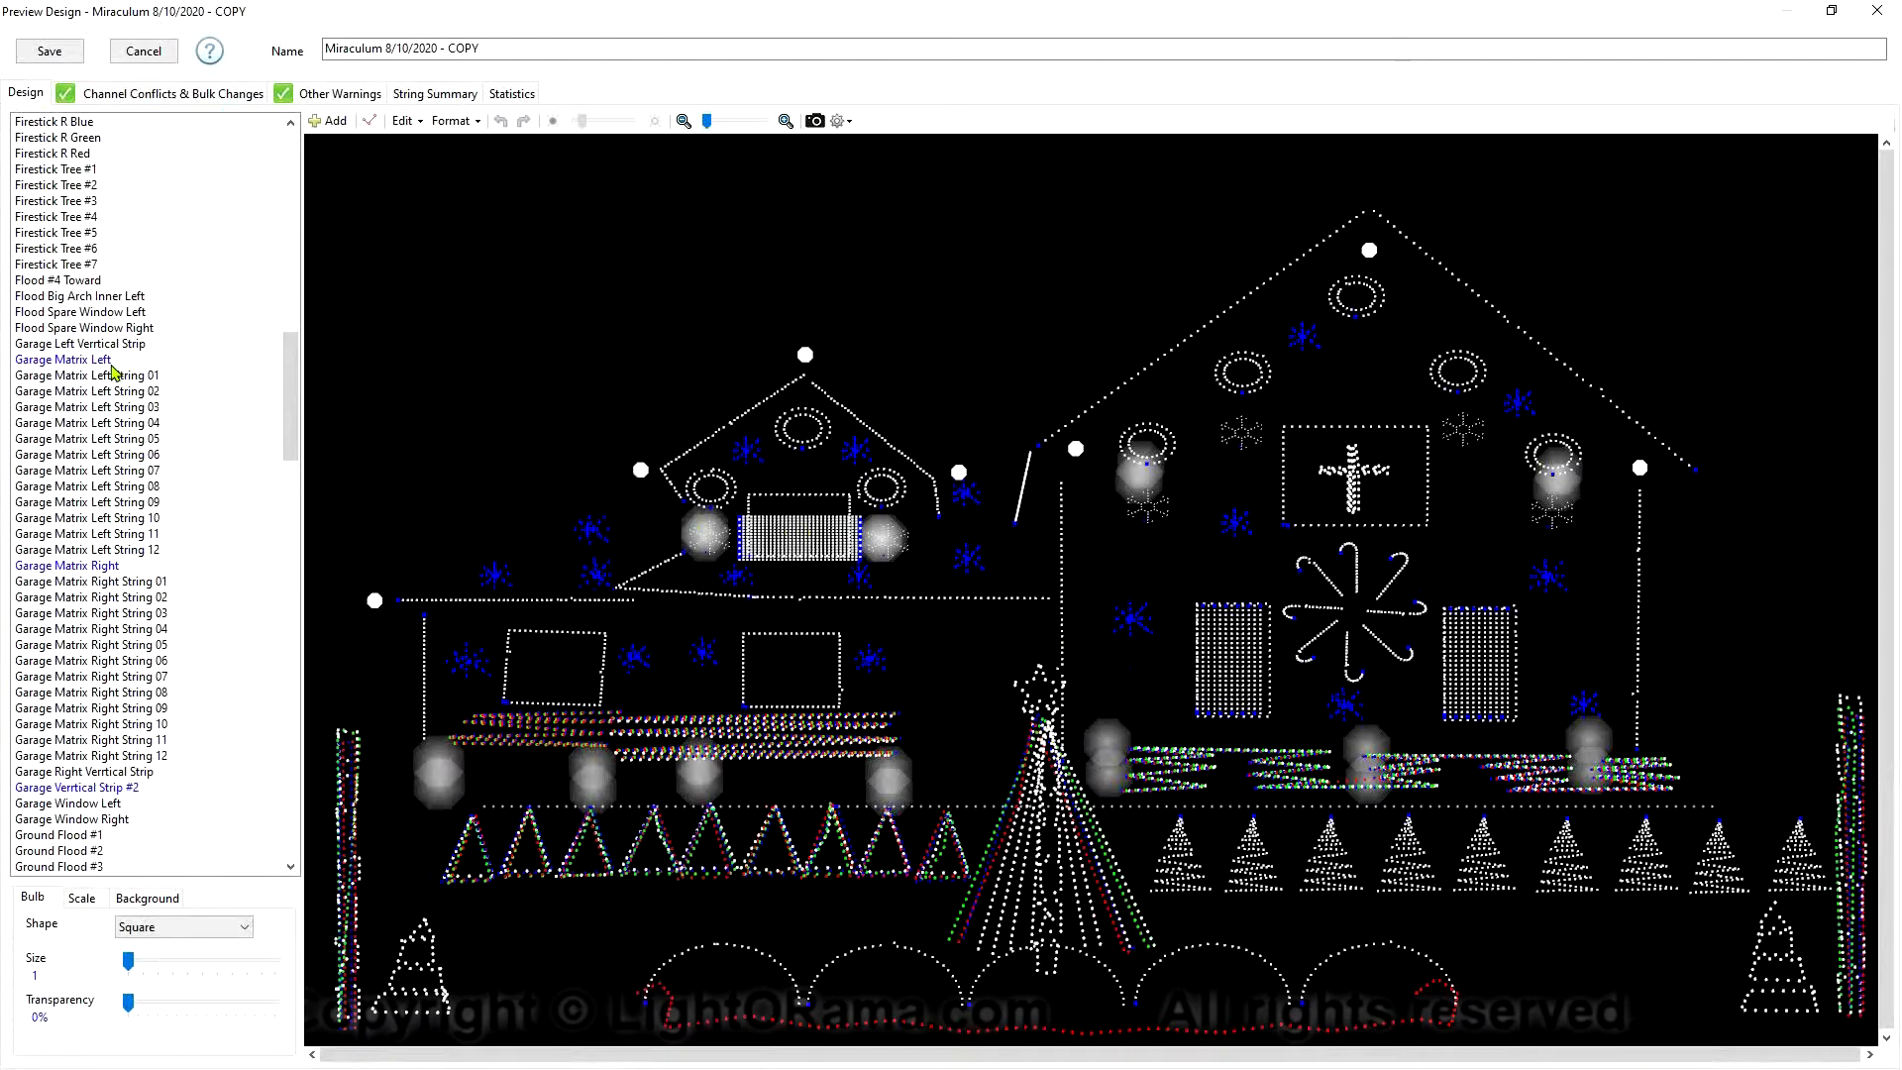
{"action": "left_click", "coordinate": [111, 363]}
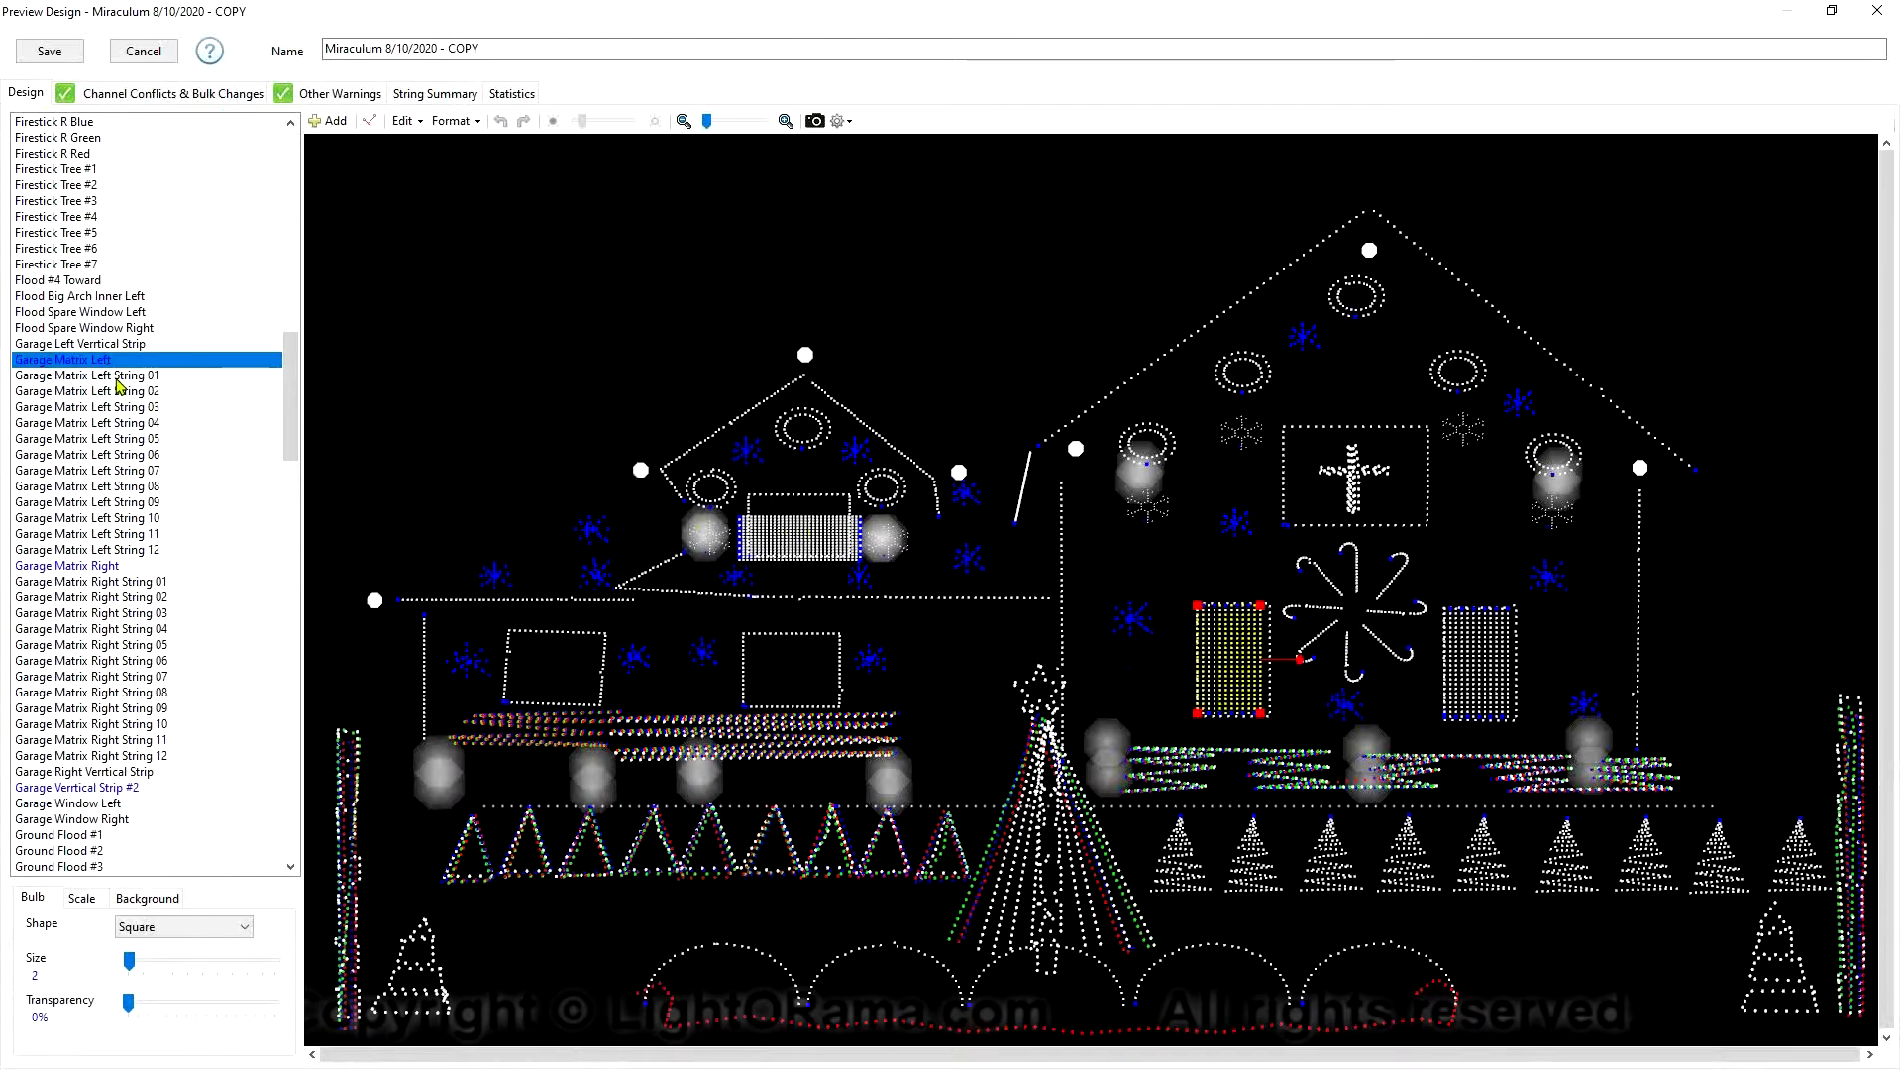
{"action": "left_click", "coordinate": [119, 377]}
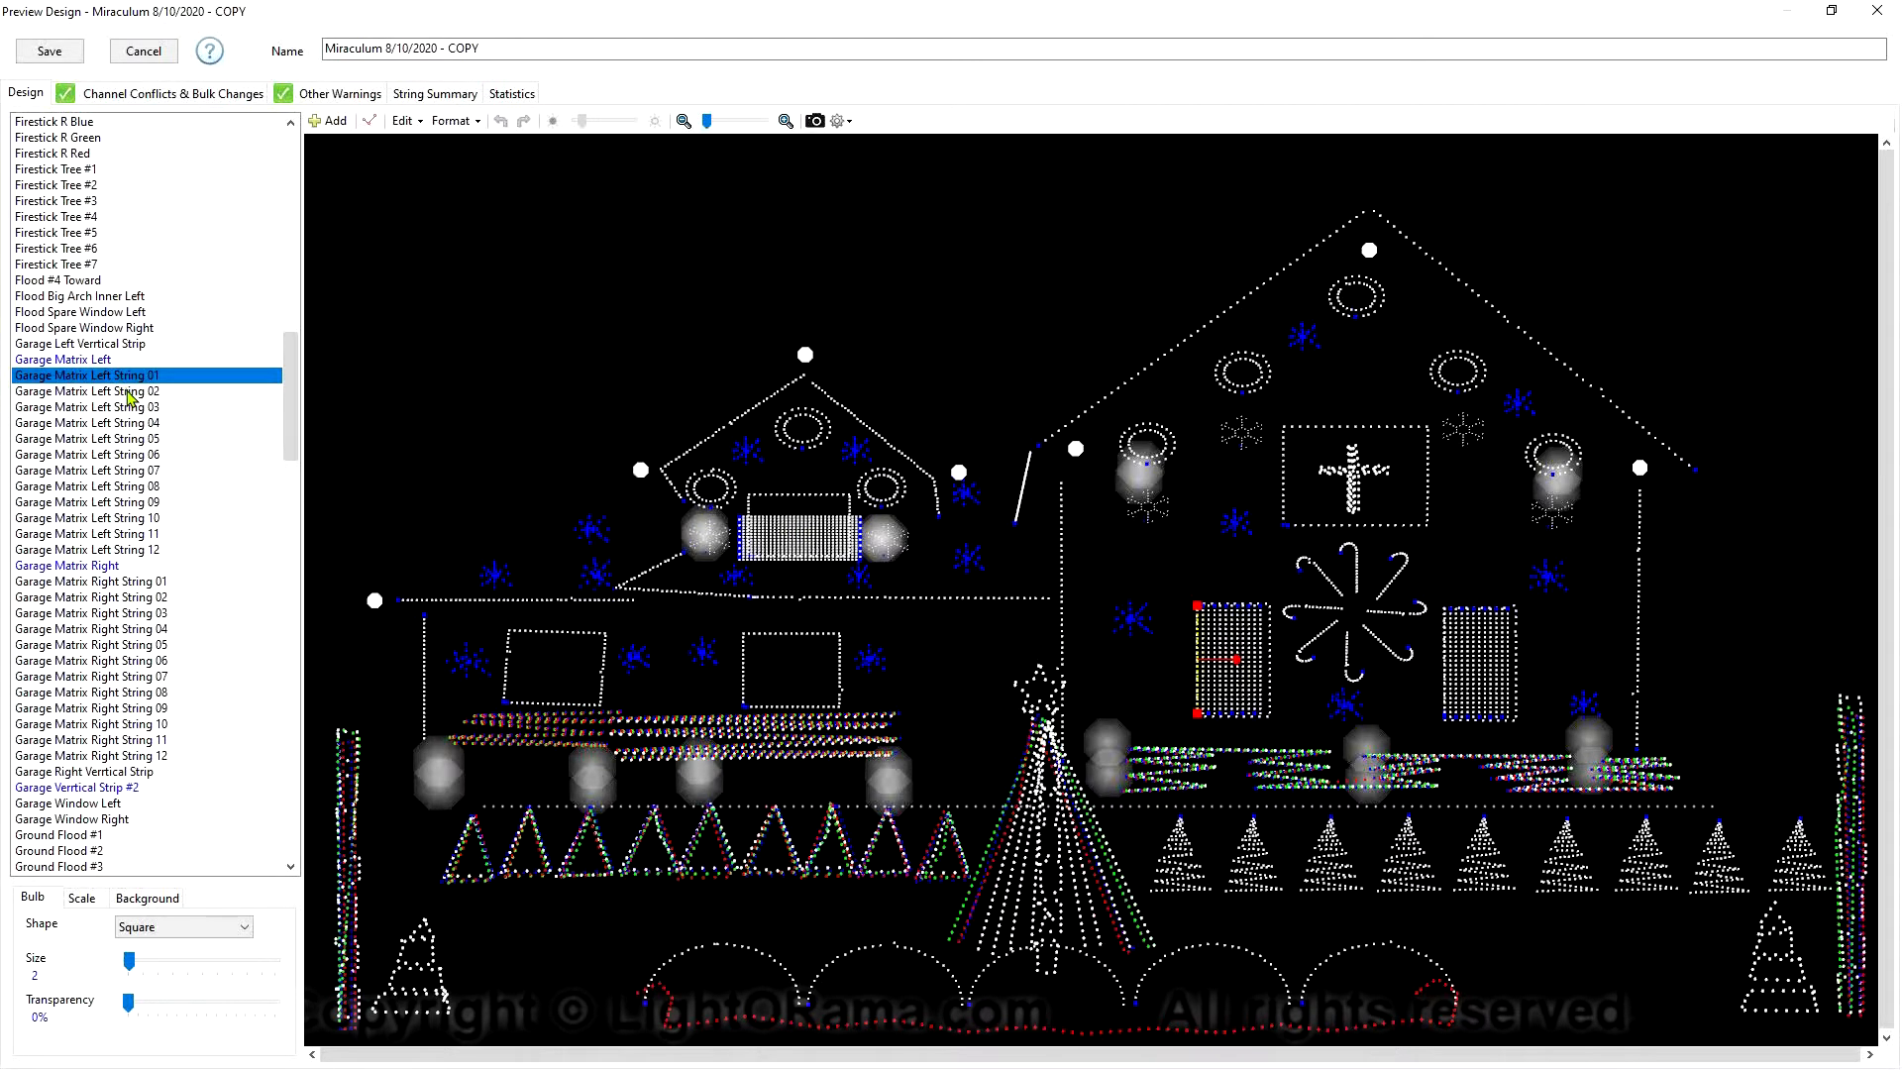
{"action": "left_click", "coordinate": [130, 392]}
{"action": "left_click", "coordinate": [129, 408]}
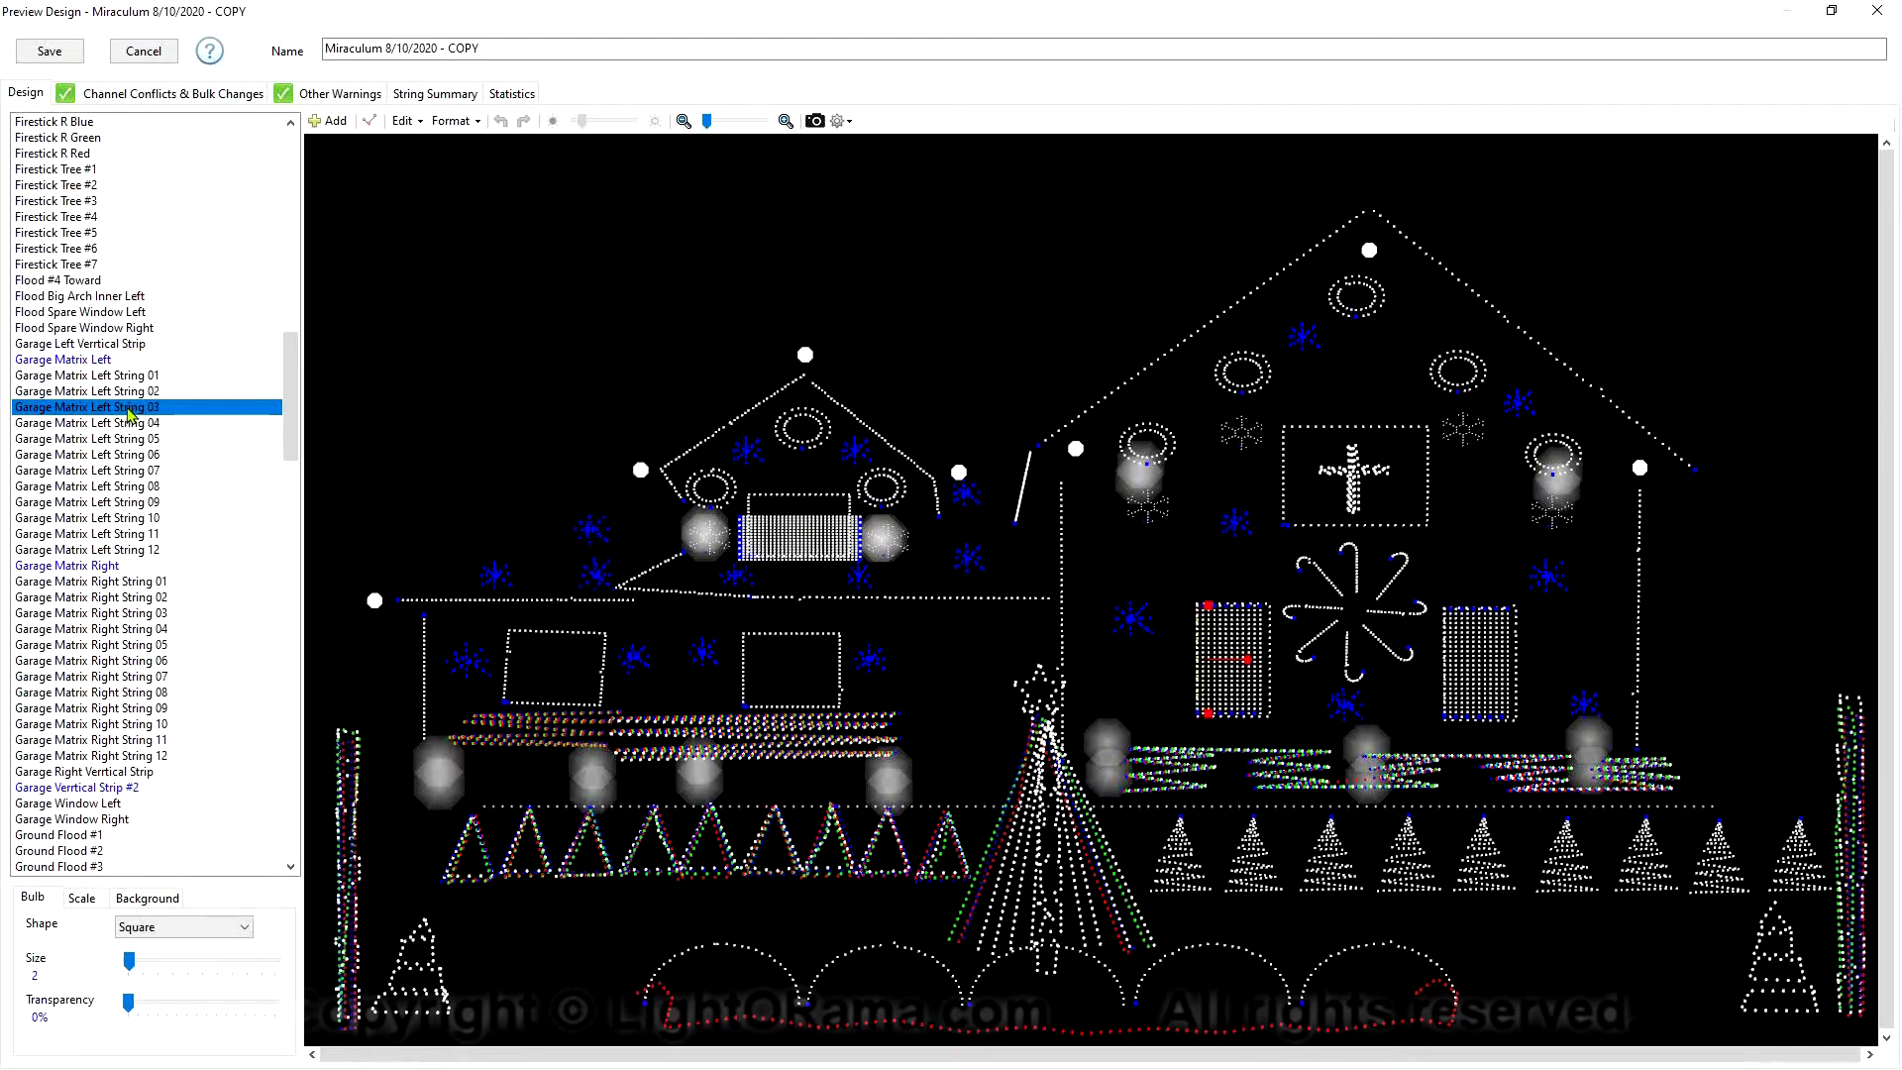
{"action": "left_click", "coordinate": [133, 424]}
{"action": "left_click", "coordinate": [135, 443]}
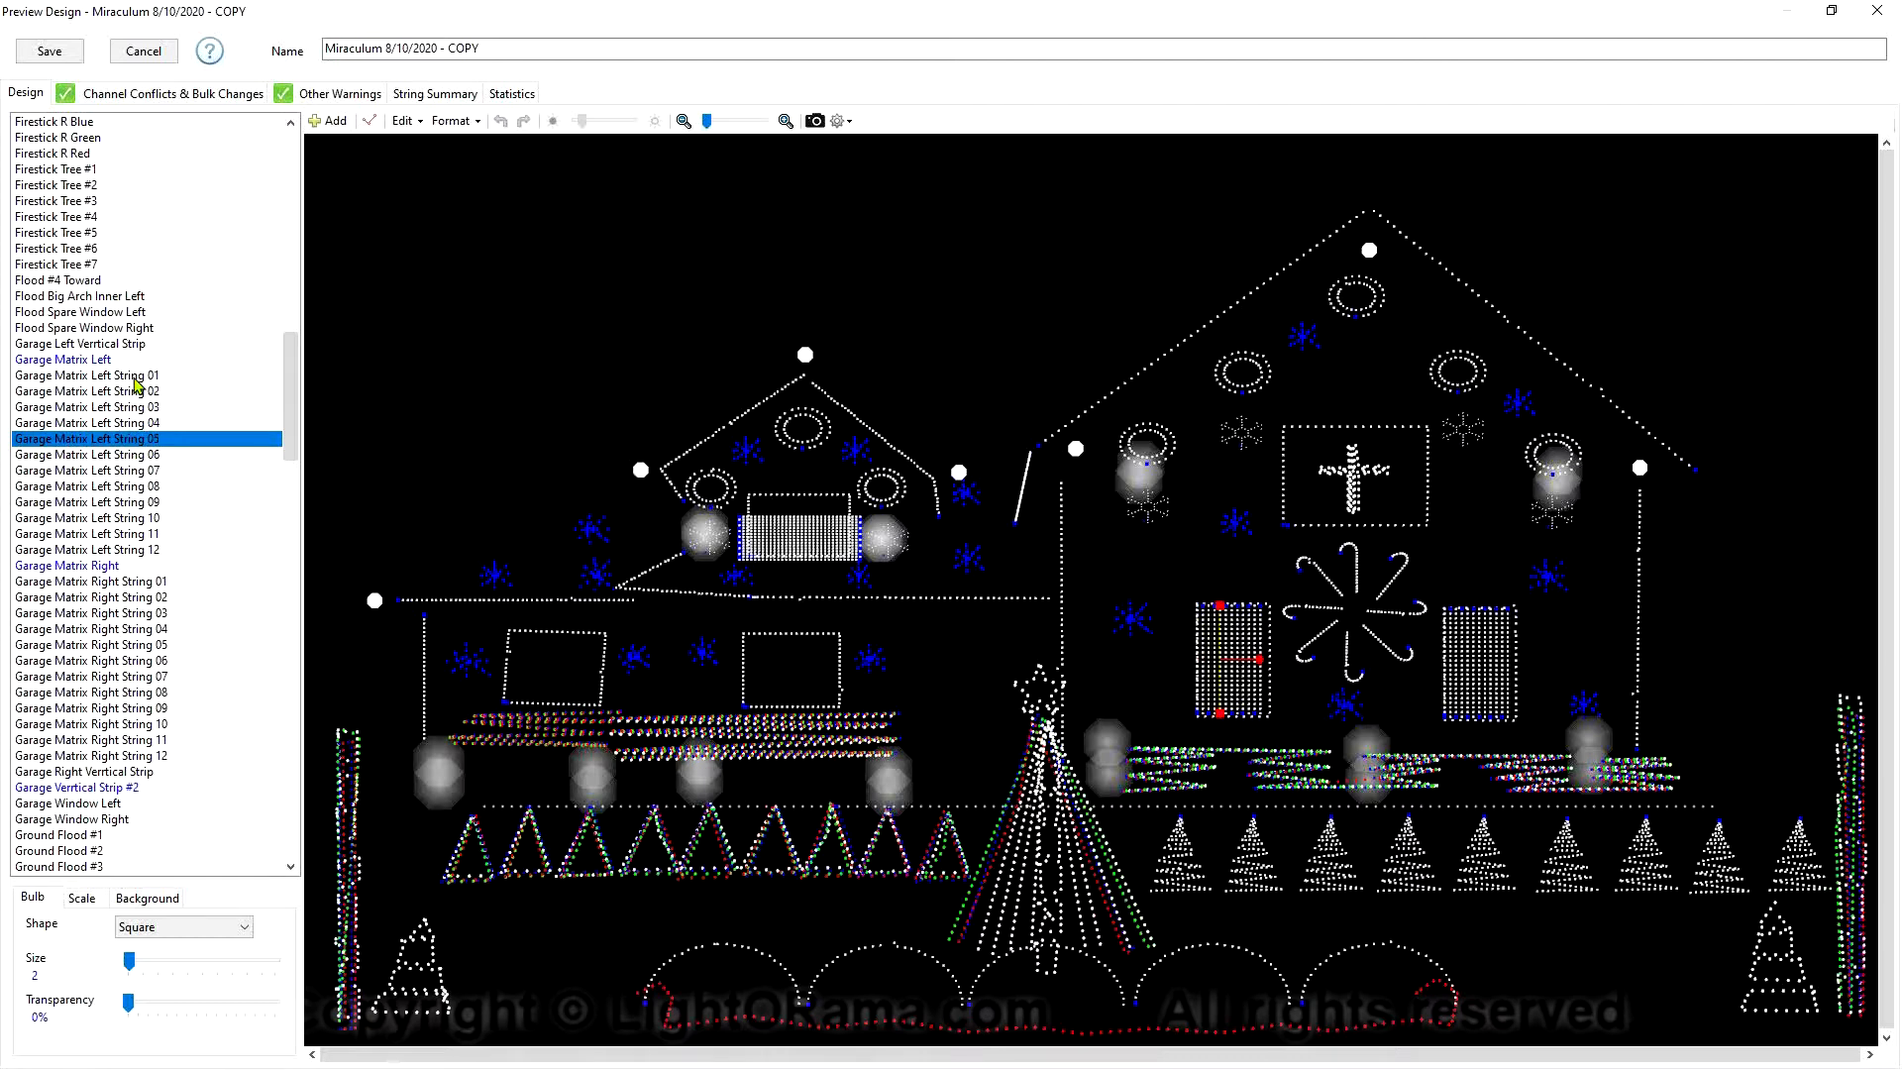
Inspect the prop definition of Garage Matrix Left String 01 and close it without saving
{"action": "left_click", "coordinate": [138, 381]}
{"action": "double_click", "coordinate": [138, 384]}
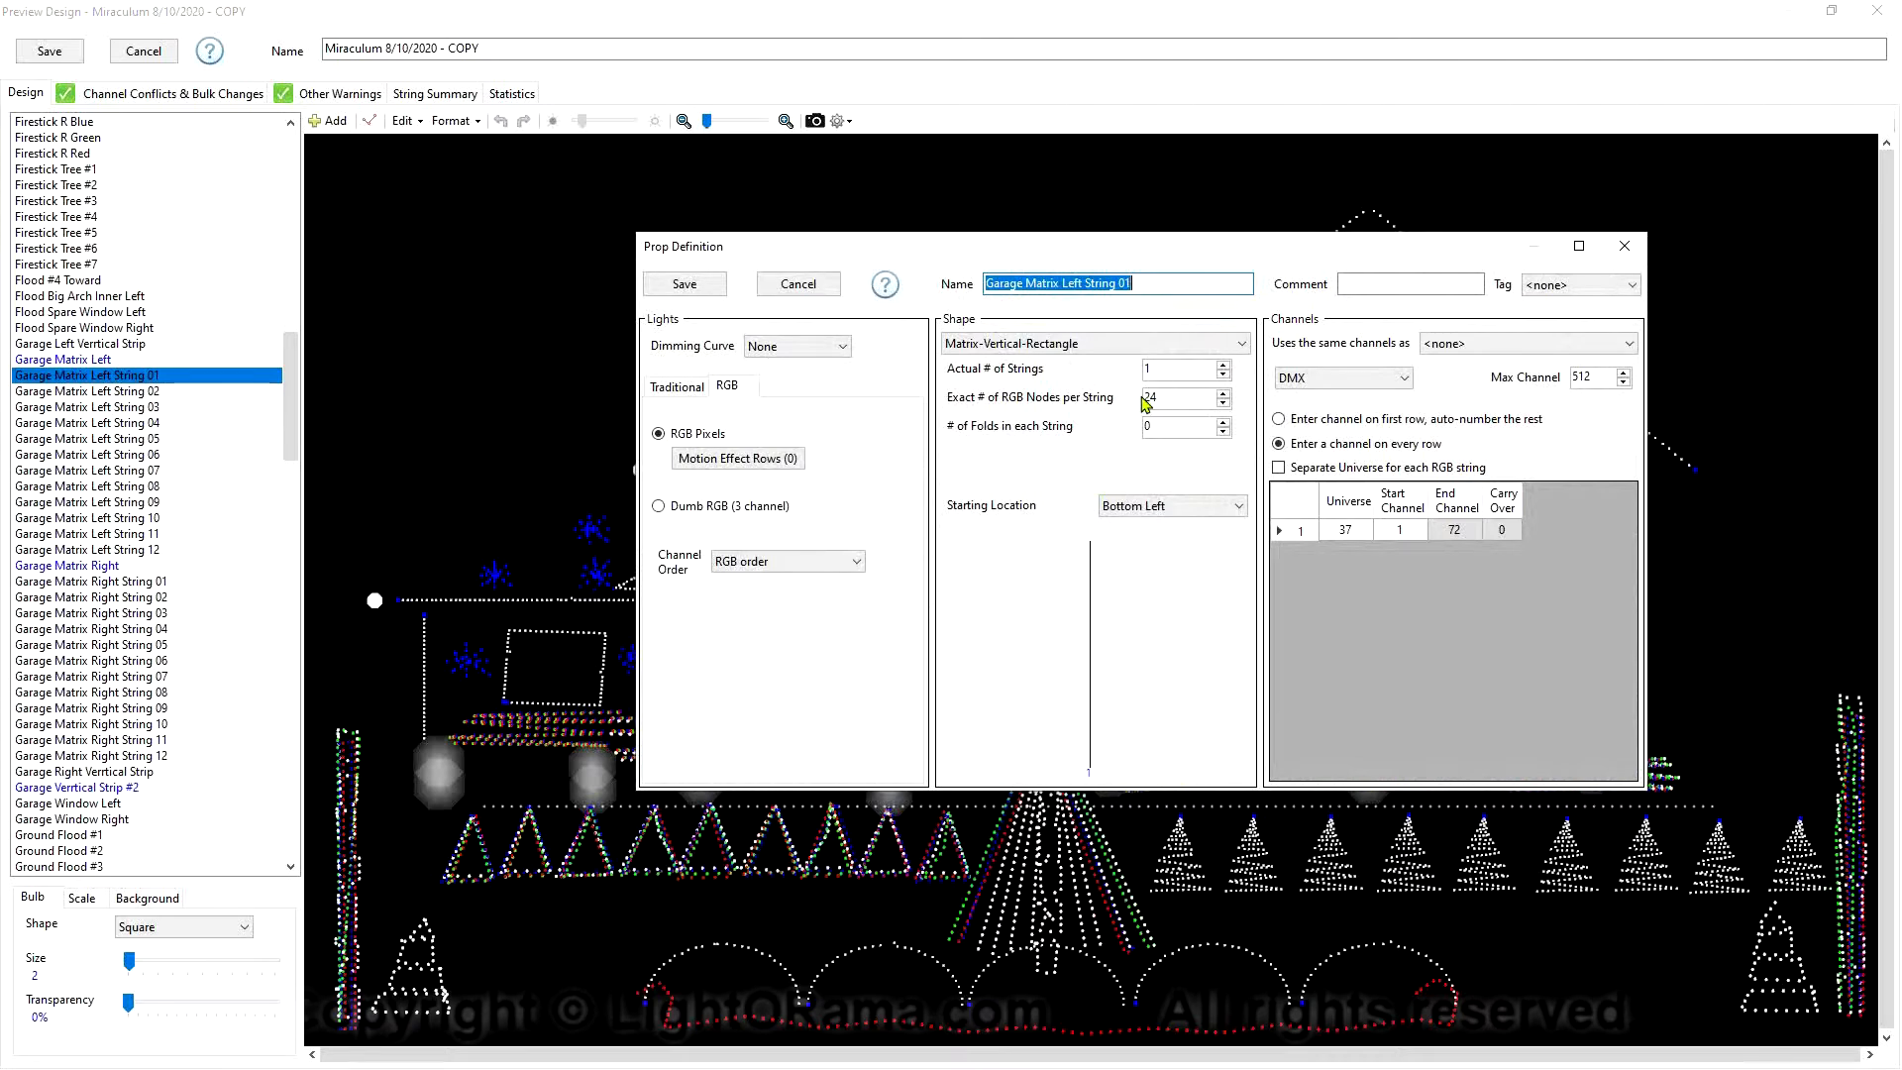
{"action": "left_click", "coordinate": [798, 284]}
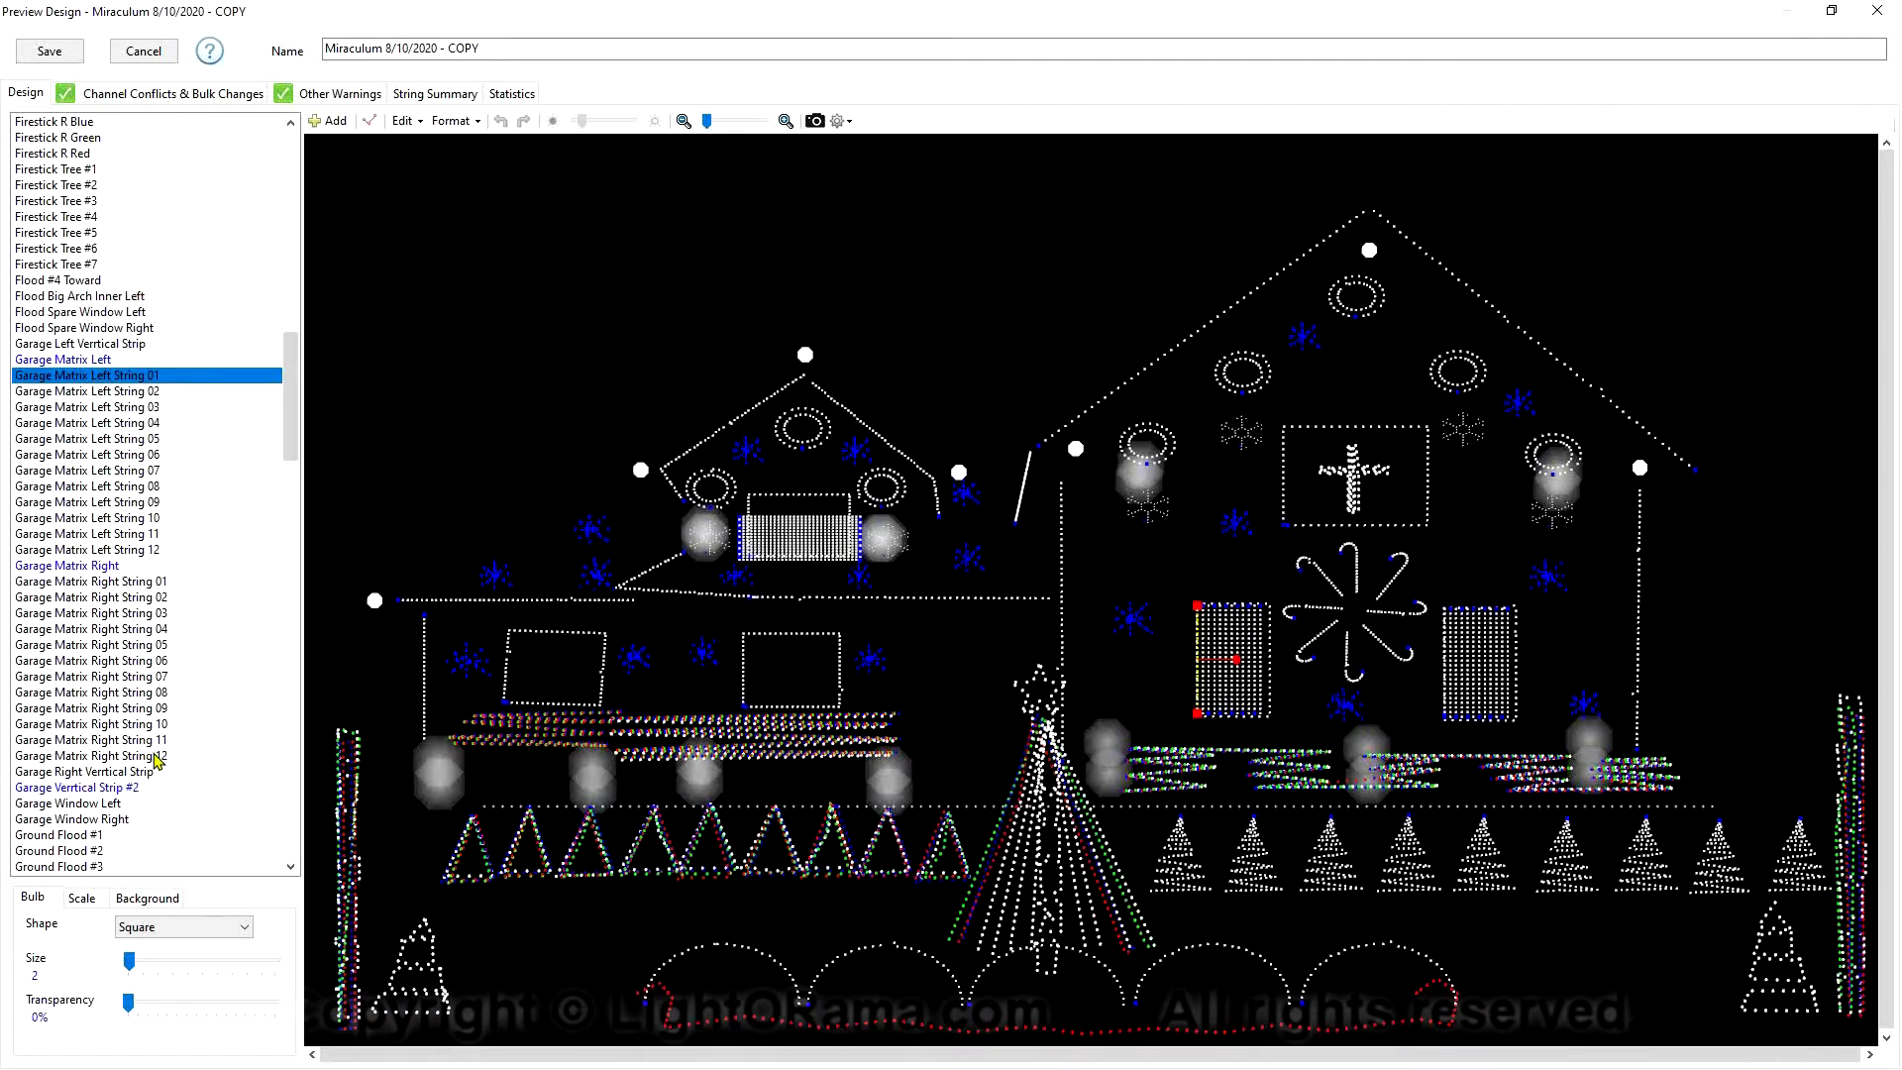
Inspect the members and arrangement of the Garage Matrix Left group and close its definition without saving
{"action": "left_click", "coordinate": [99, 360]}
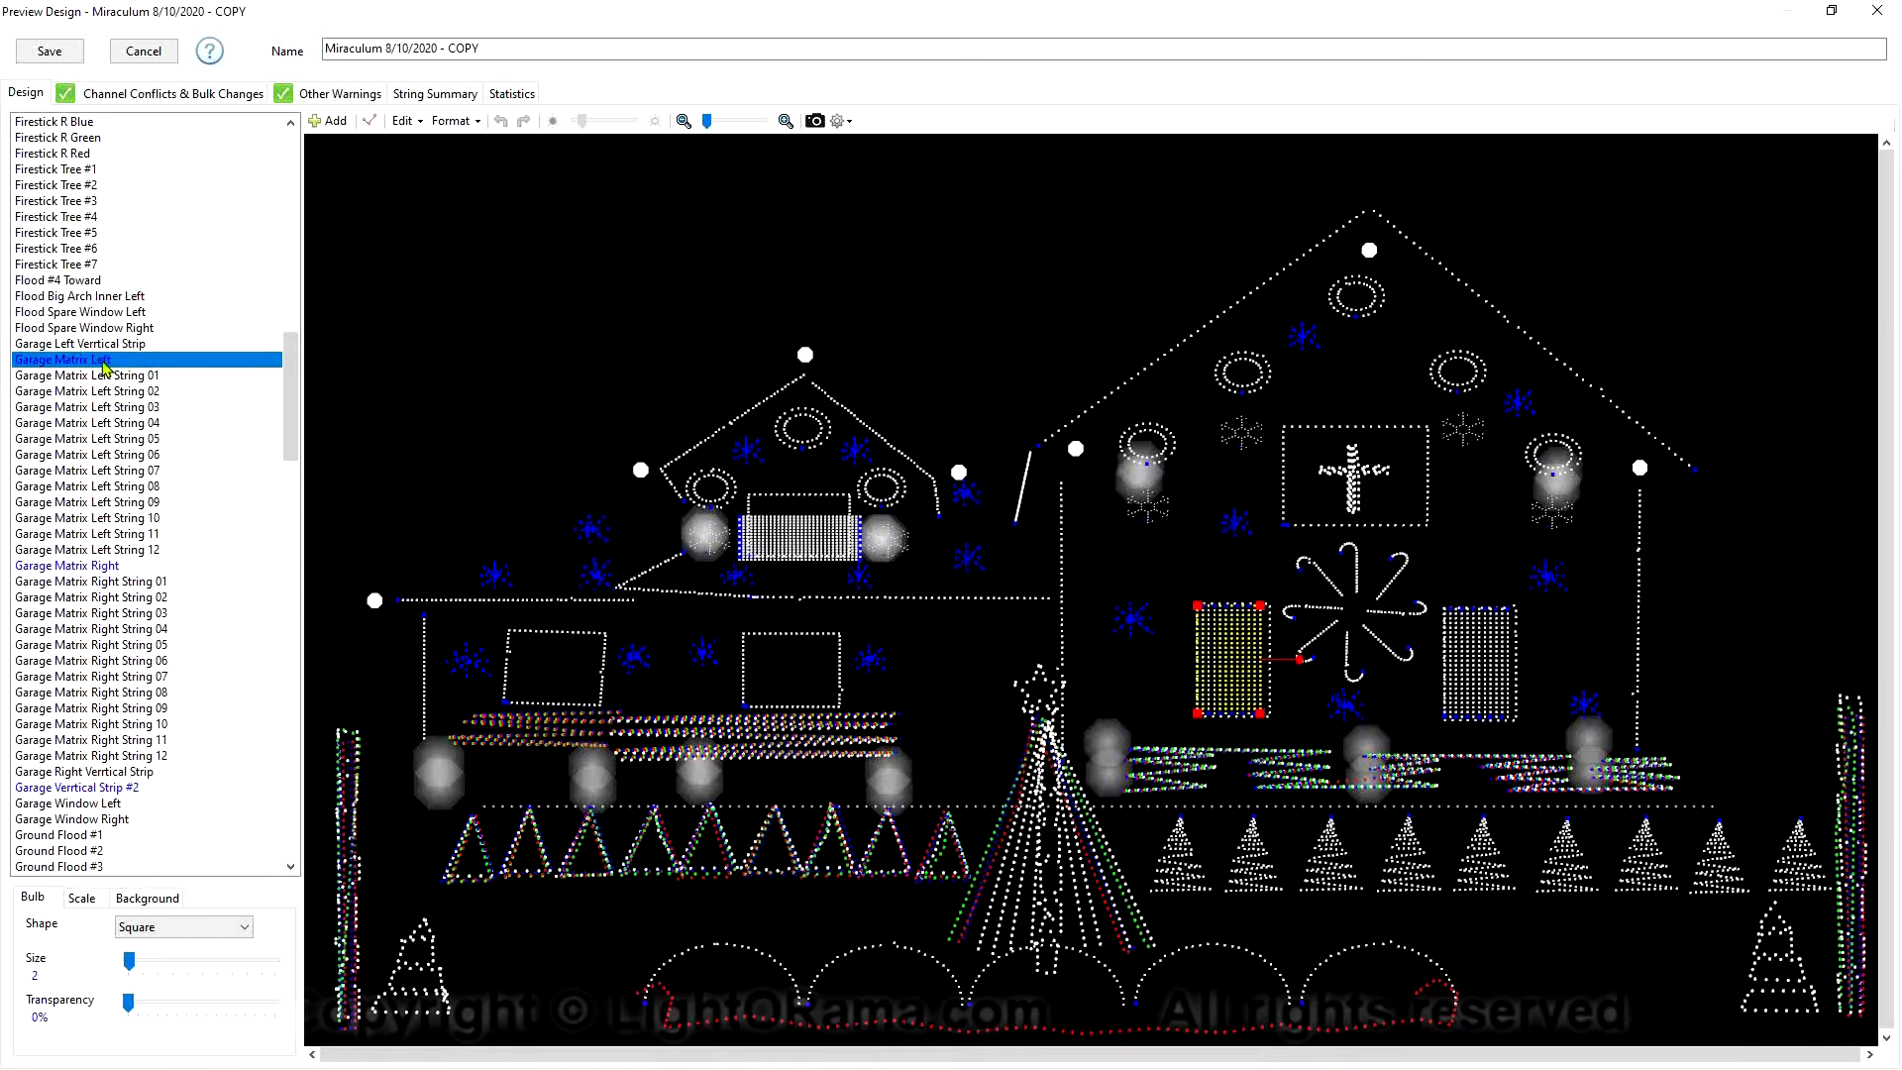
{"action": "double_click", "coordinate": [104, 363]}
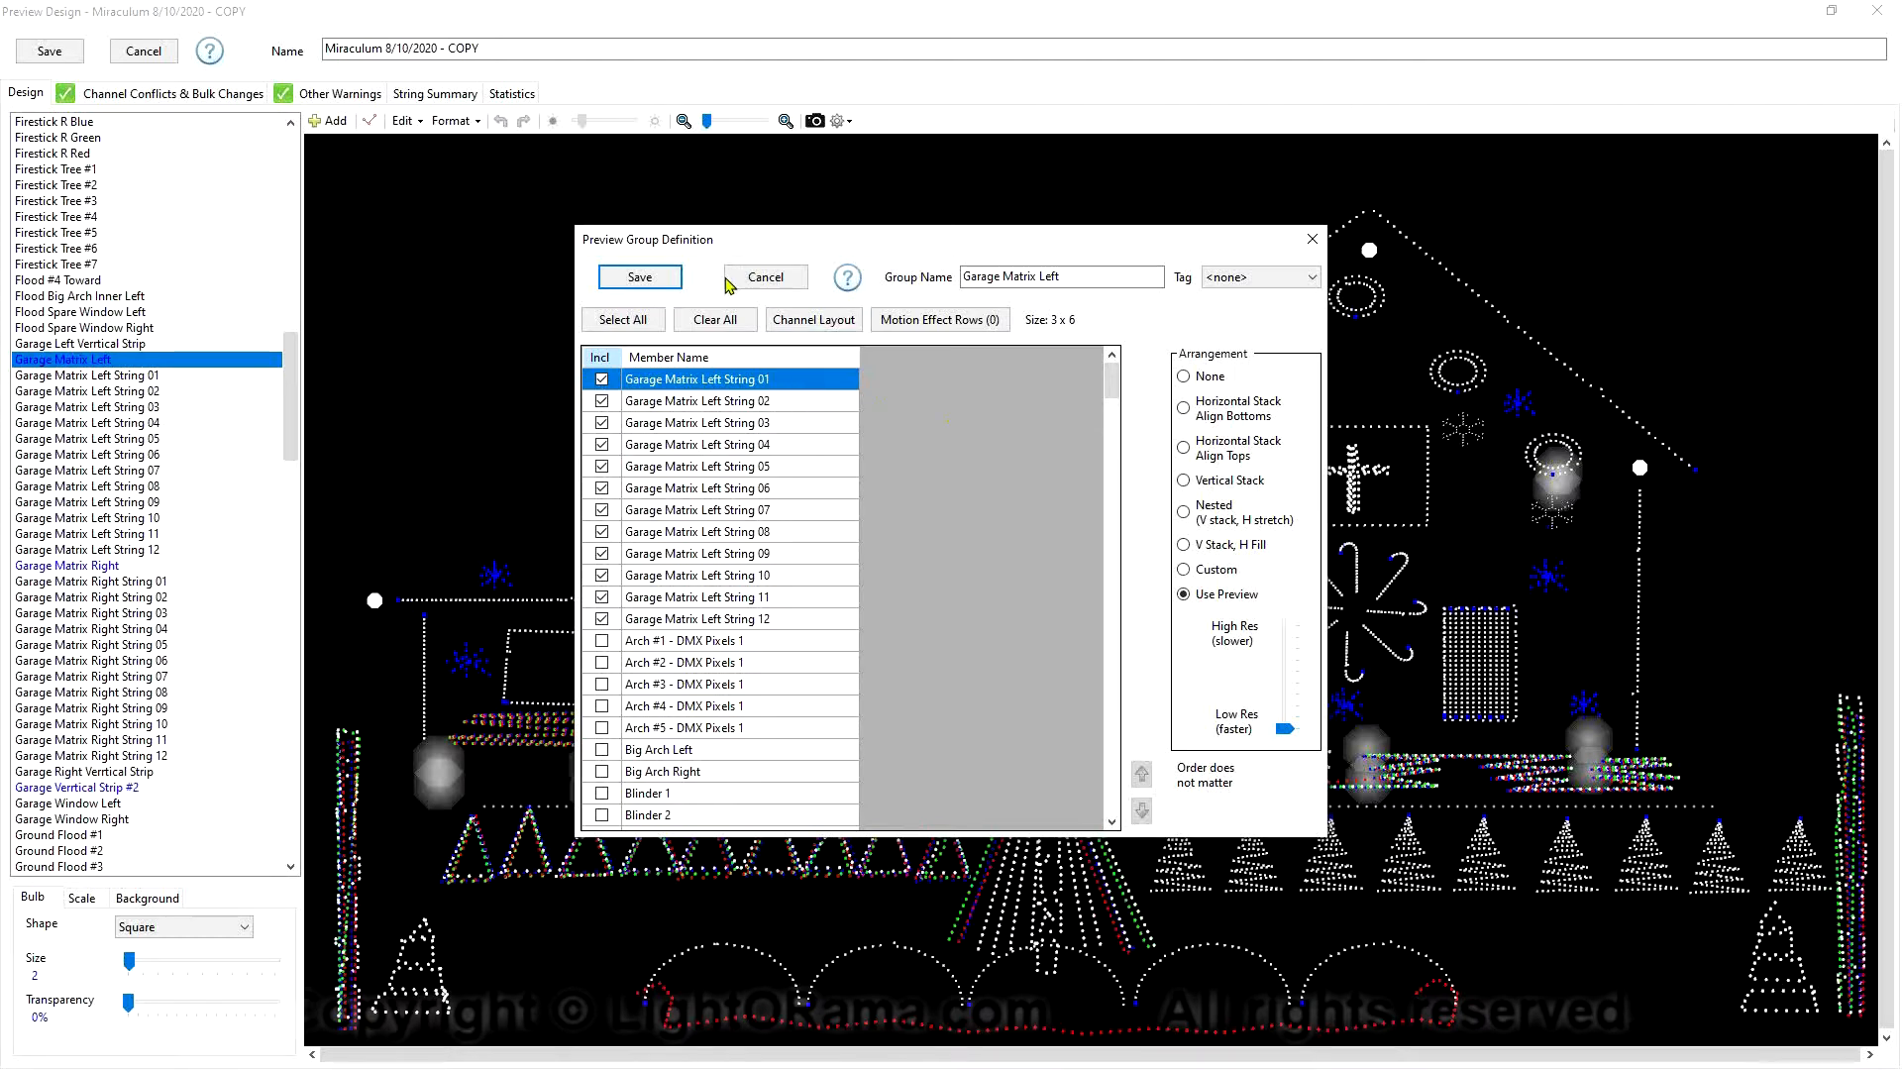
{"action": "left_click", "coordinate": [764, 277]}
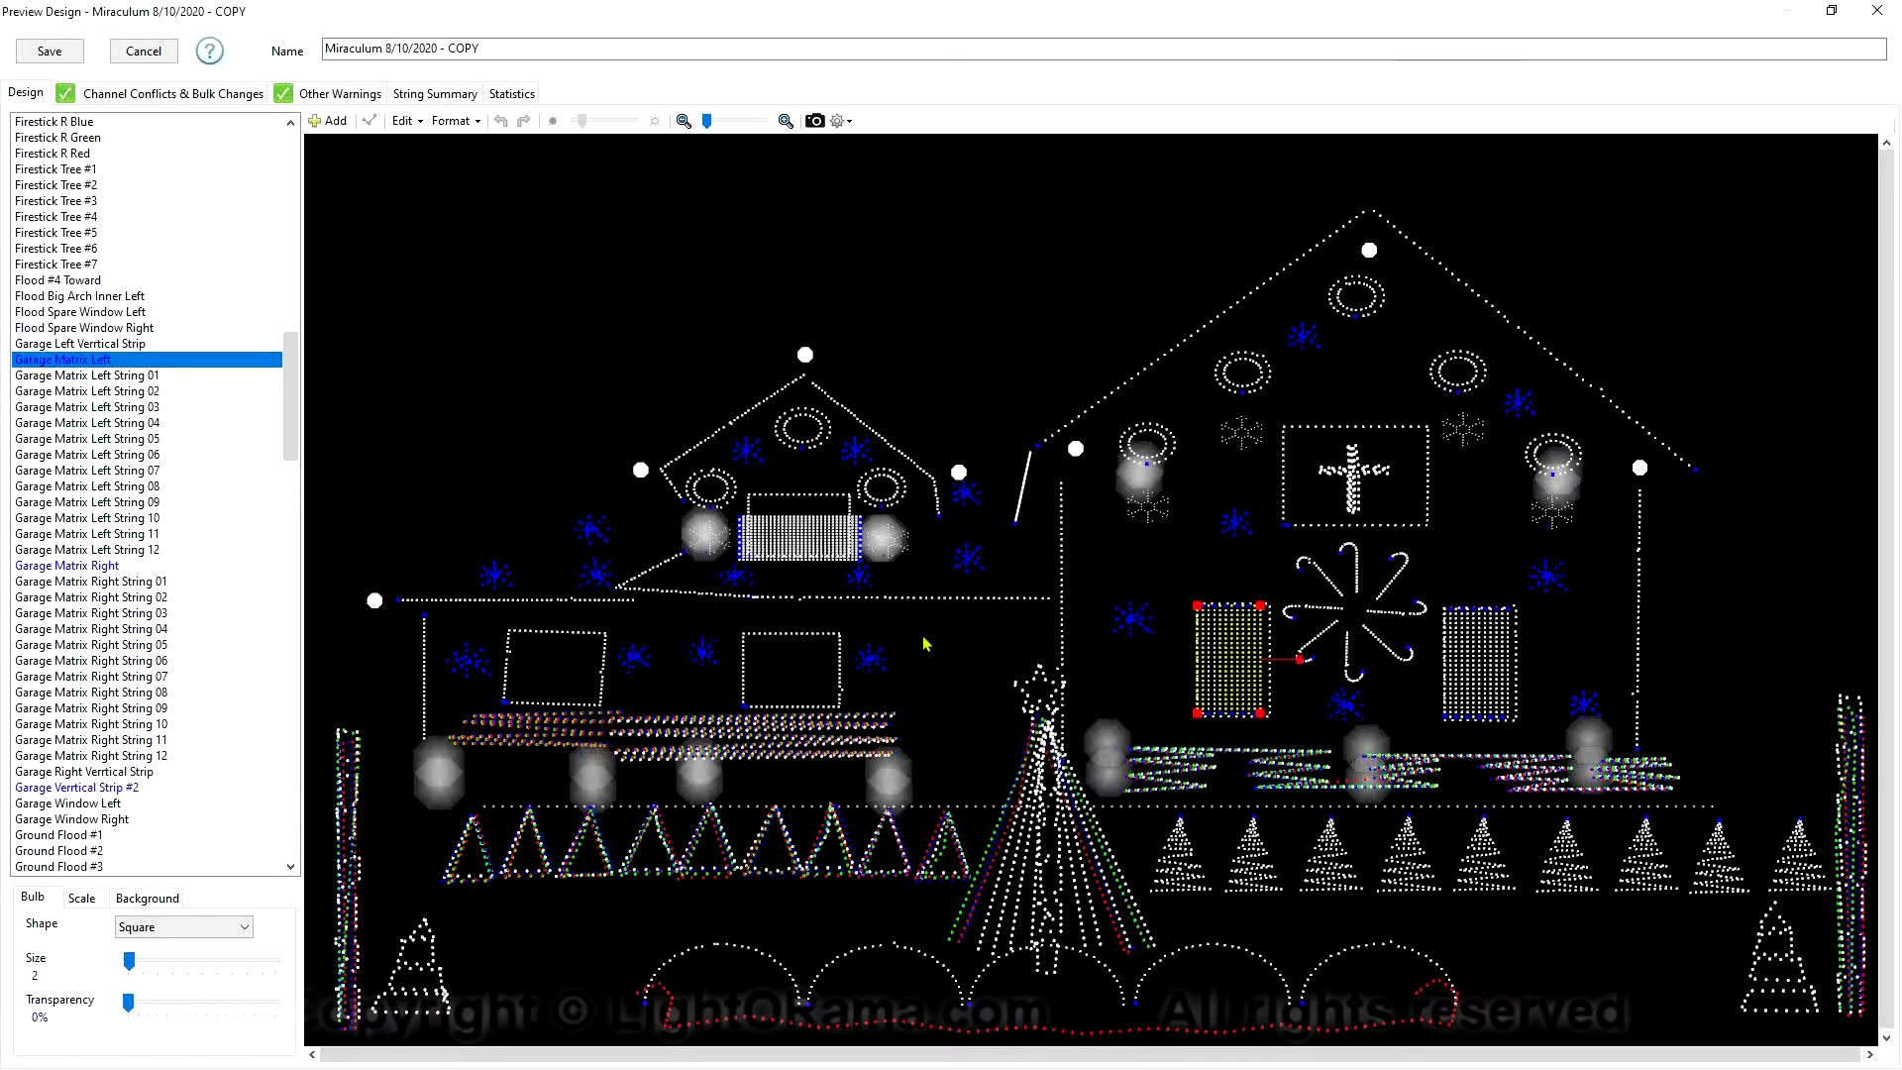
Select Garage Matrix Left strings 01 through 05 individually to see each one's position in the matrix
{"action": "left_click", "coordinate": [107, 377]}
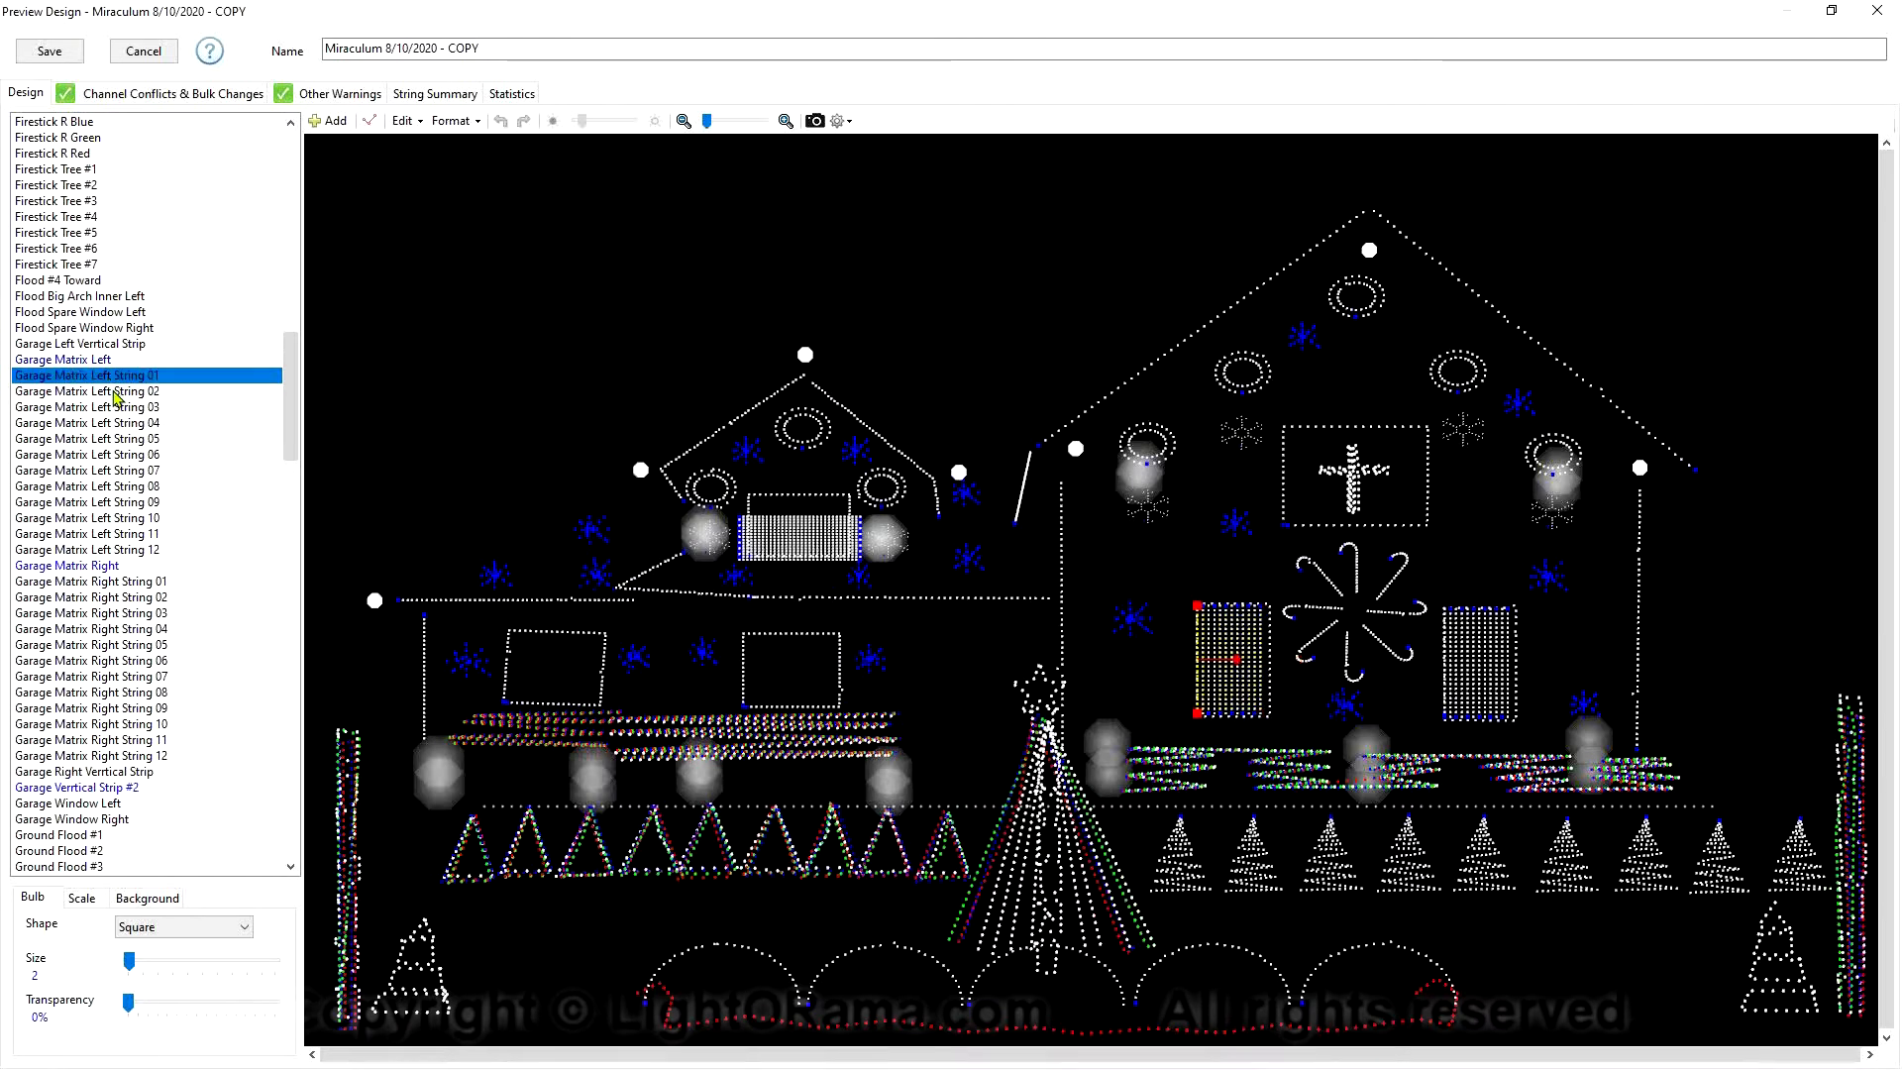
{"action": "left_click", "coordinate": [116, 392]}
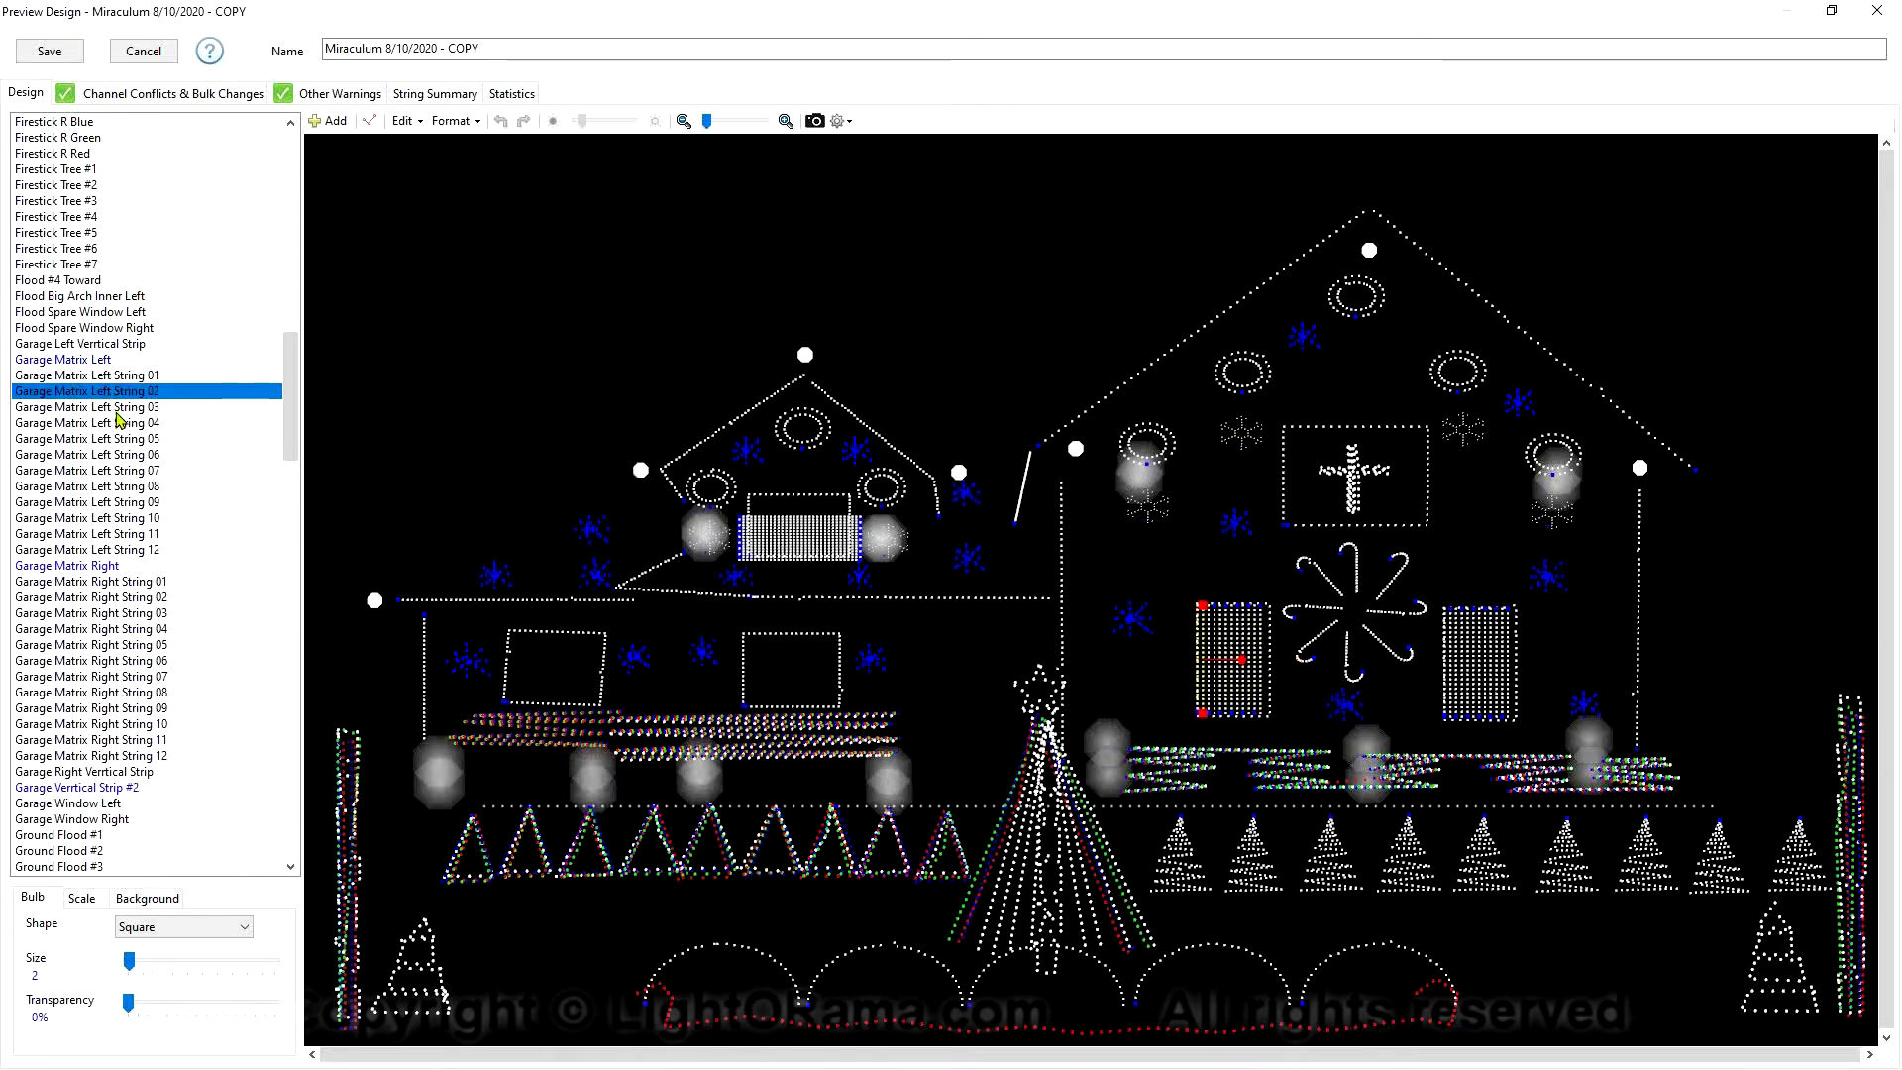
{"action": "left_click", "coordinate": [119, 407]}
{"action": "left_click", "coordinate": [119, 423]}
{"action": "left_click", "coordinate": [120, 439]}
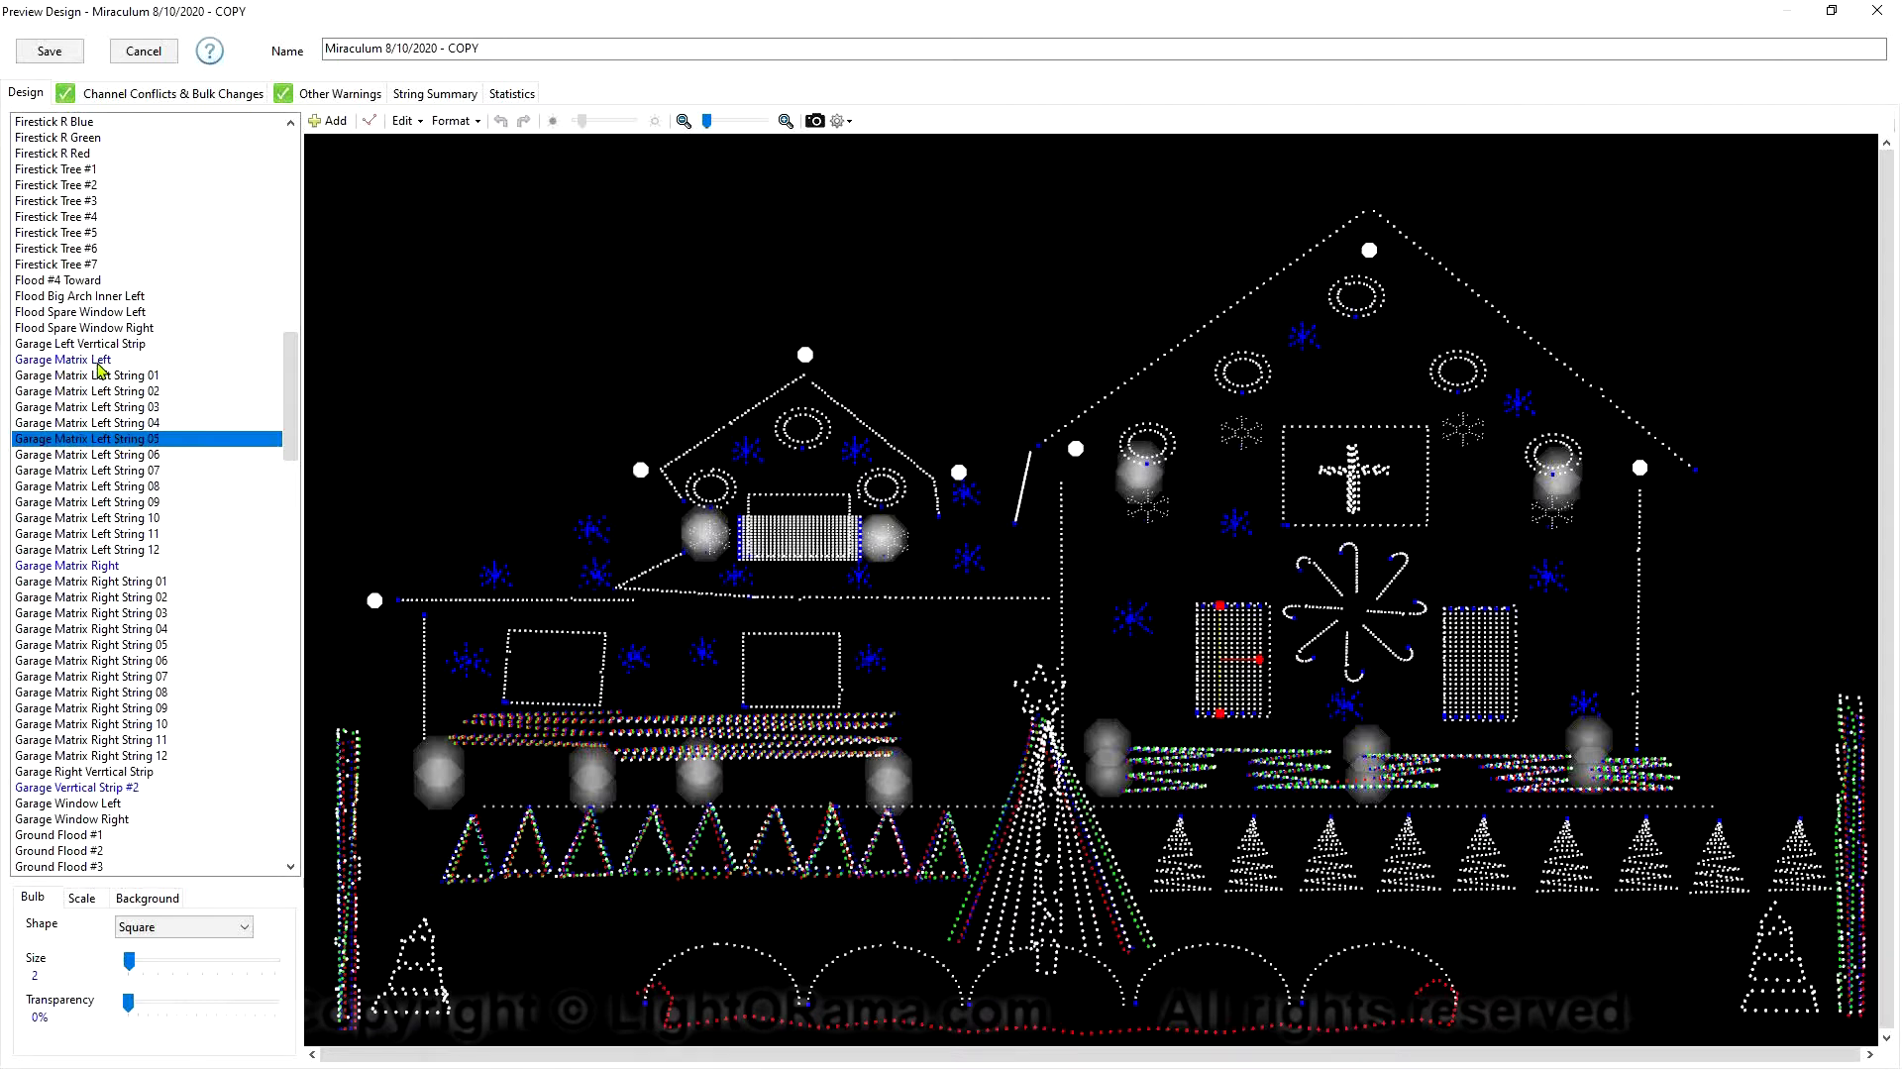
Set the Garage Matrix Left group's arrangement to Horizontal Stack Align Bottoms
{"action": "left_click", "coordinate": [97, 362]}
{"action": "double_click", "coordinate": [97, 362]}
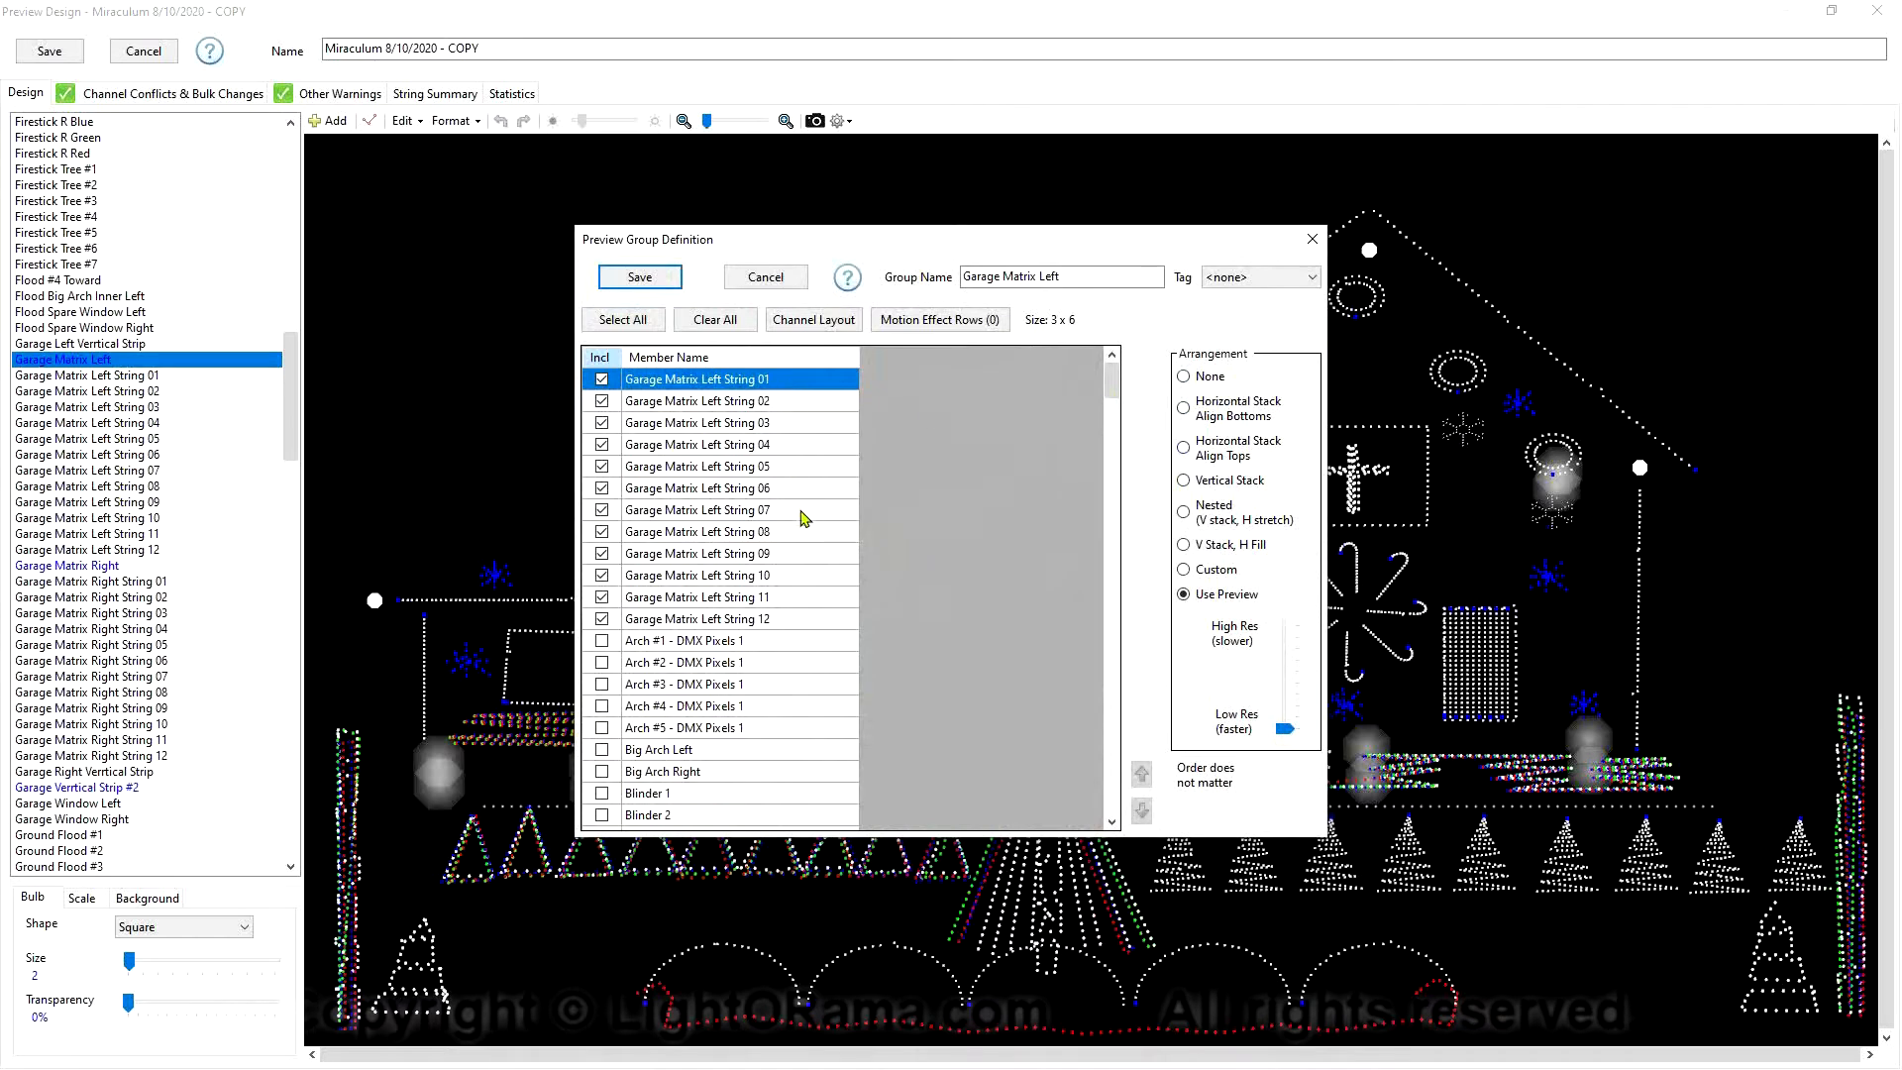
{"action": "left_click", "coordinate": [1184, 408]}
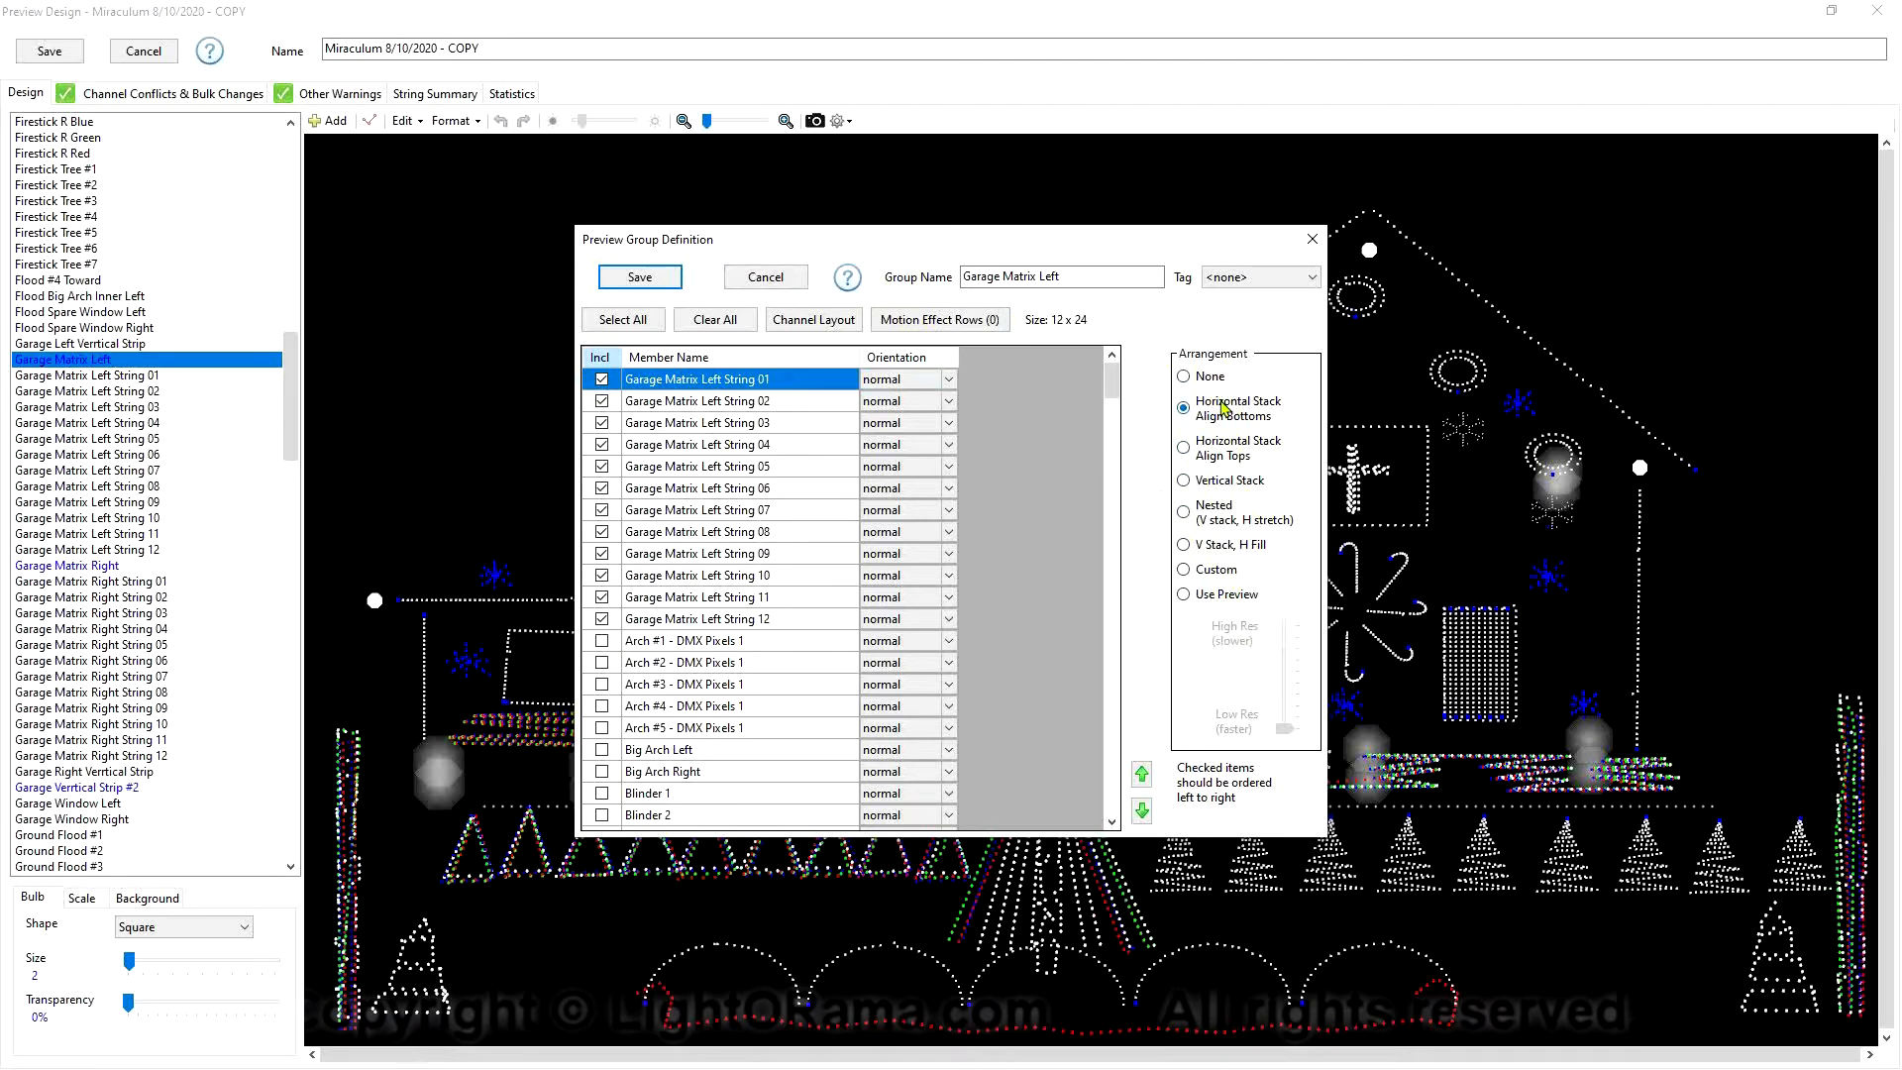
Read the Group Definition help topic on the arrangement types, from None through Custom
{"action": "left_click", "coordinate": [850, 282]}
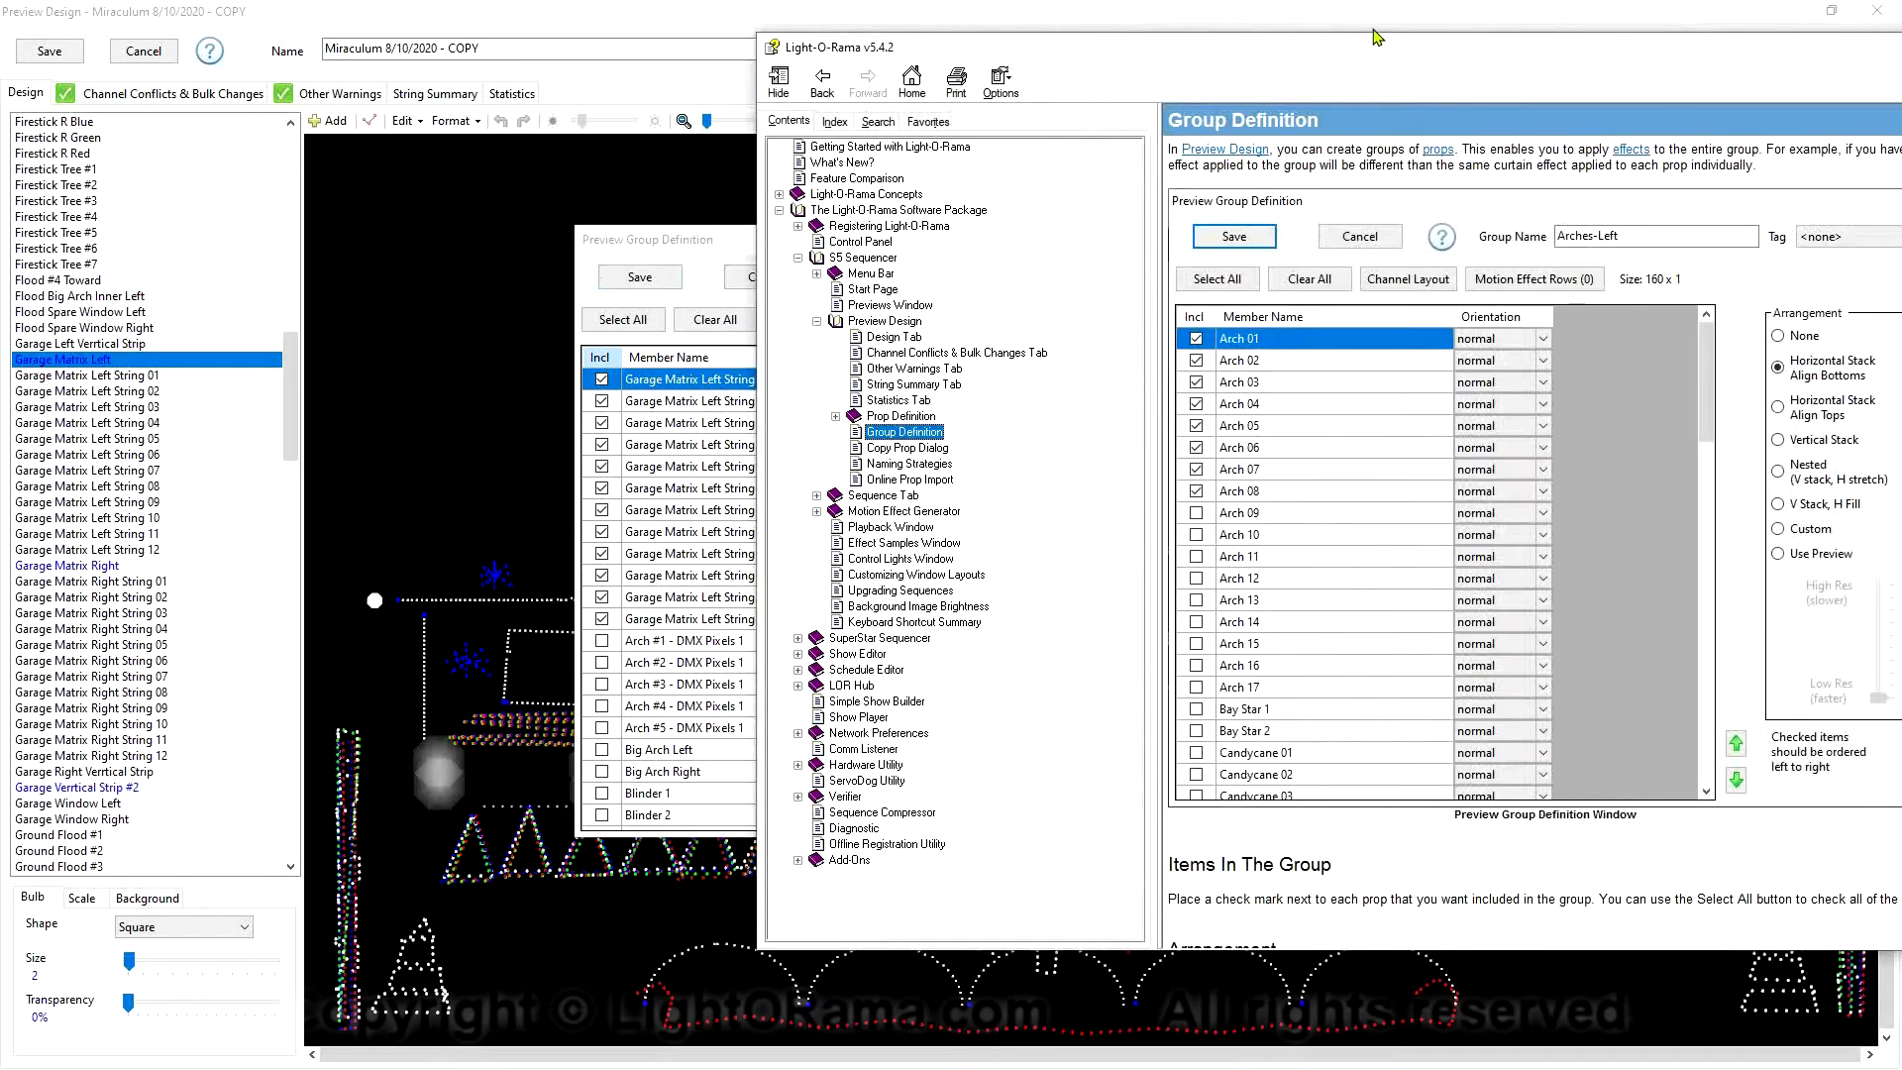
{"action": "left_click_drag", "start_coordinate": [1384, 39], "coordinate": [797, 64]}
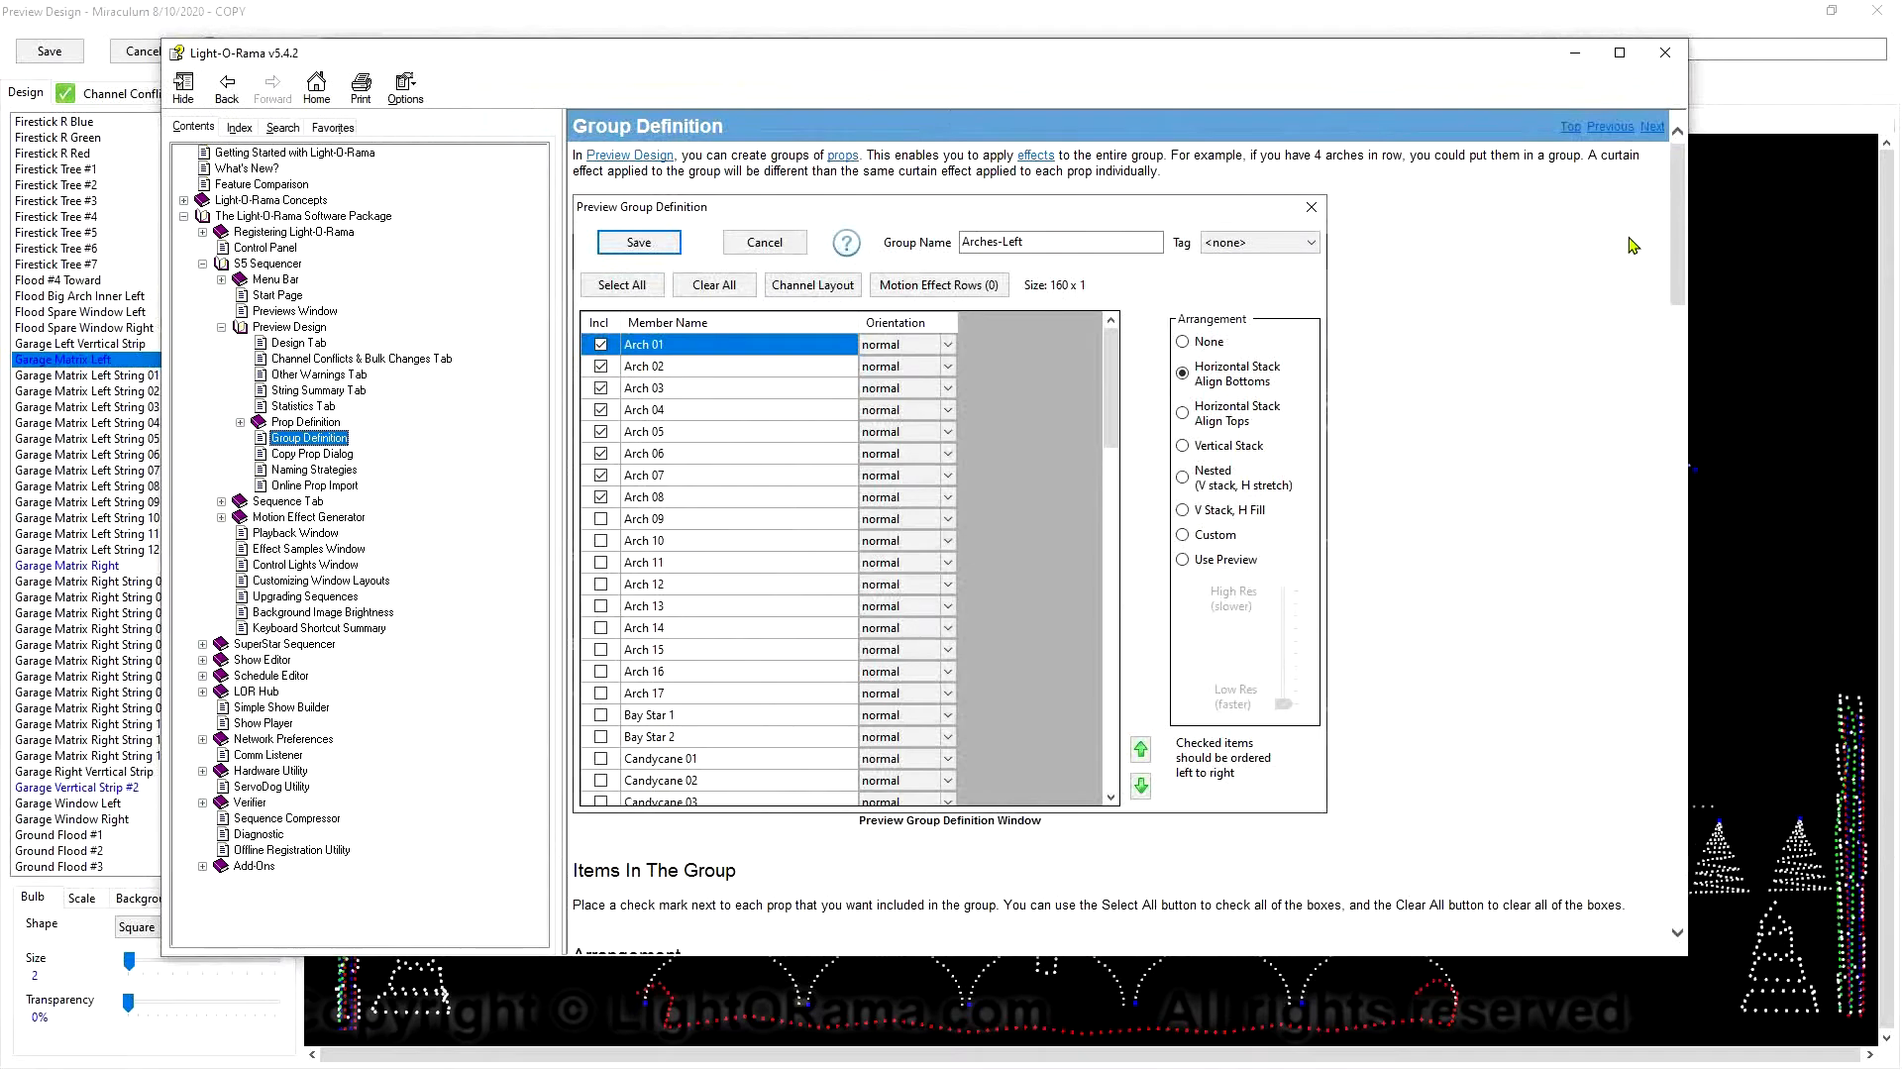
{"action": "left_click_drag", "start_coordinate": [1686, 233], "coordinate": [1692, 408]}
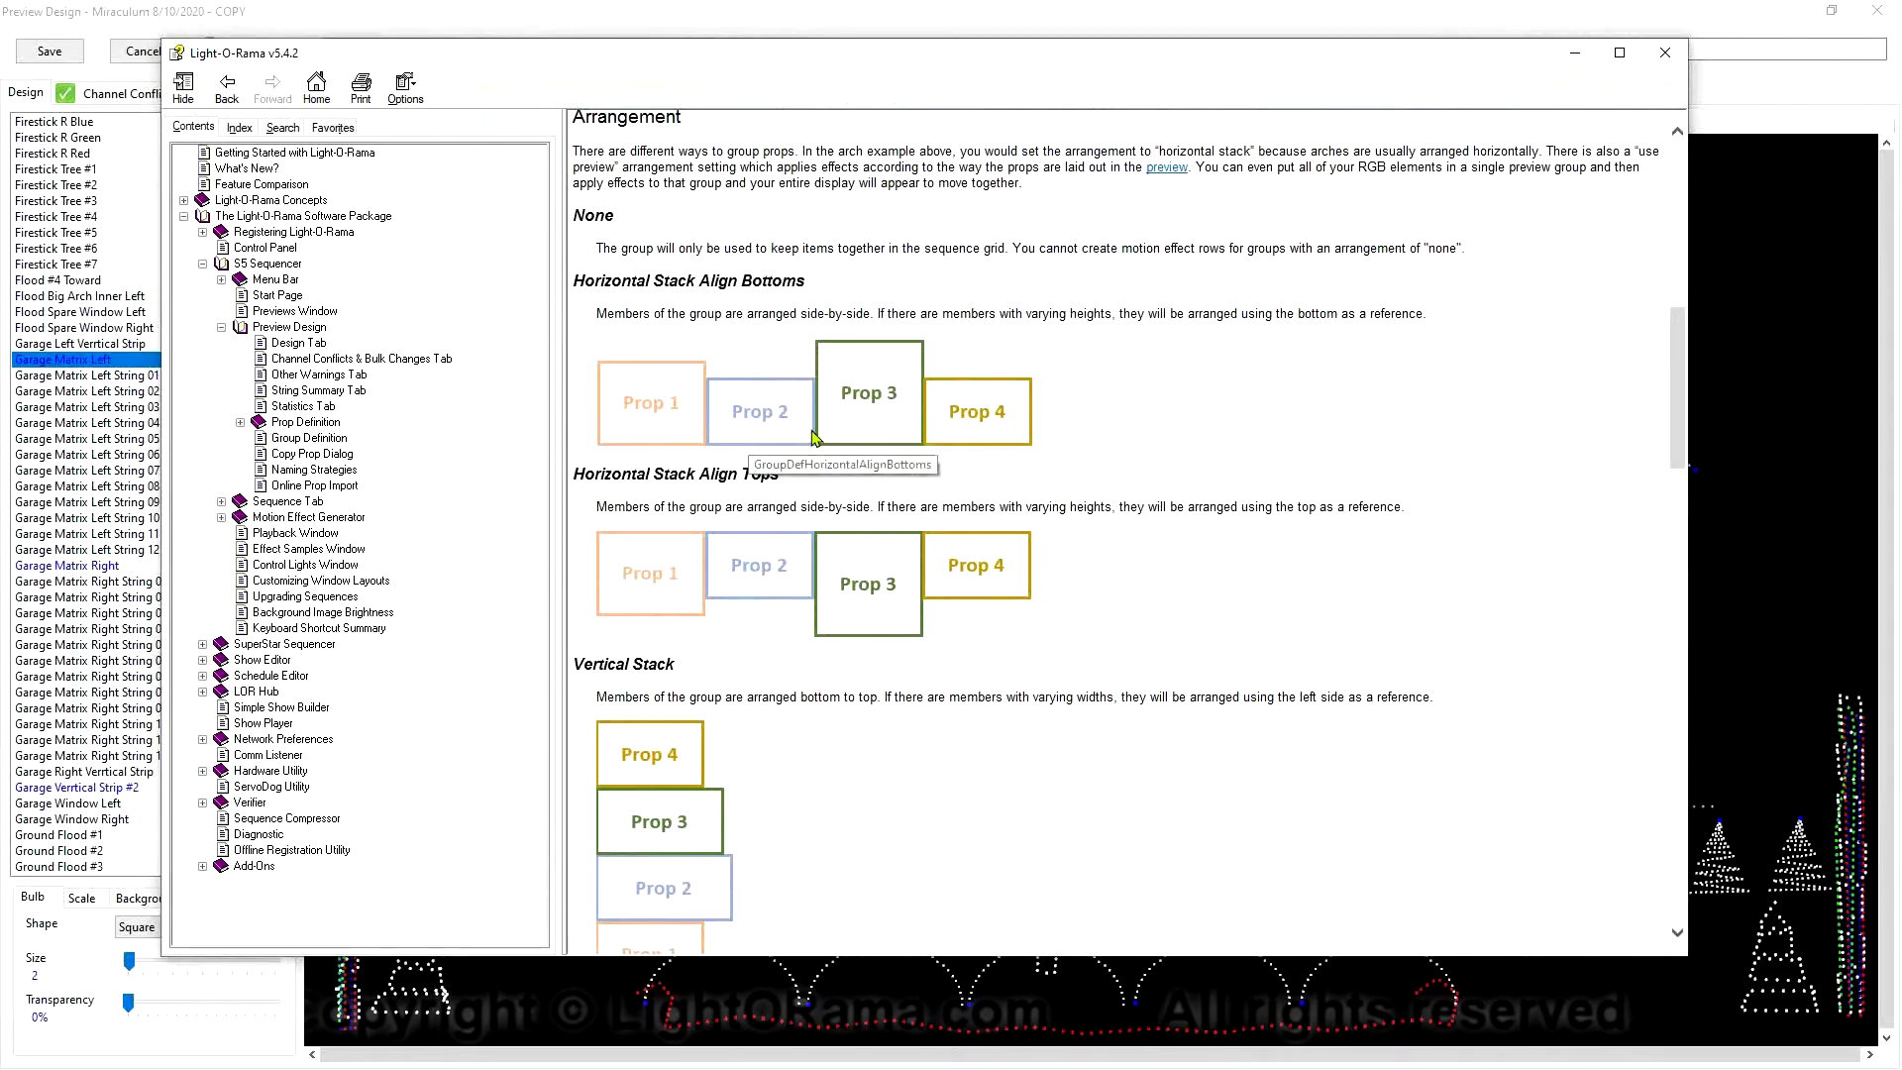
{"action": "left_click_drag", "start_coordinate": [1680, 427], "coordinate": [1657, 567]}
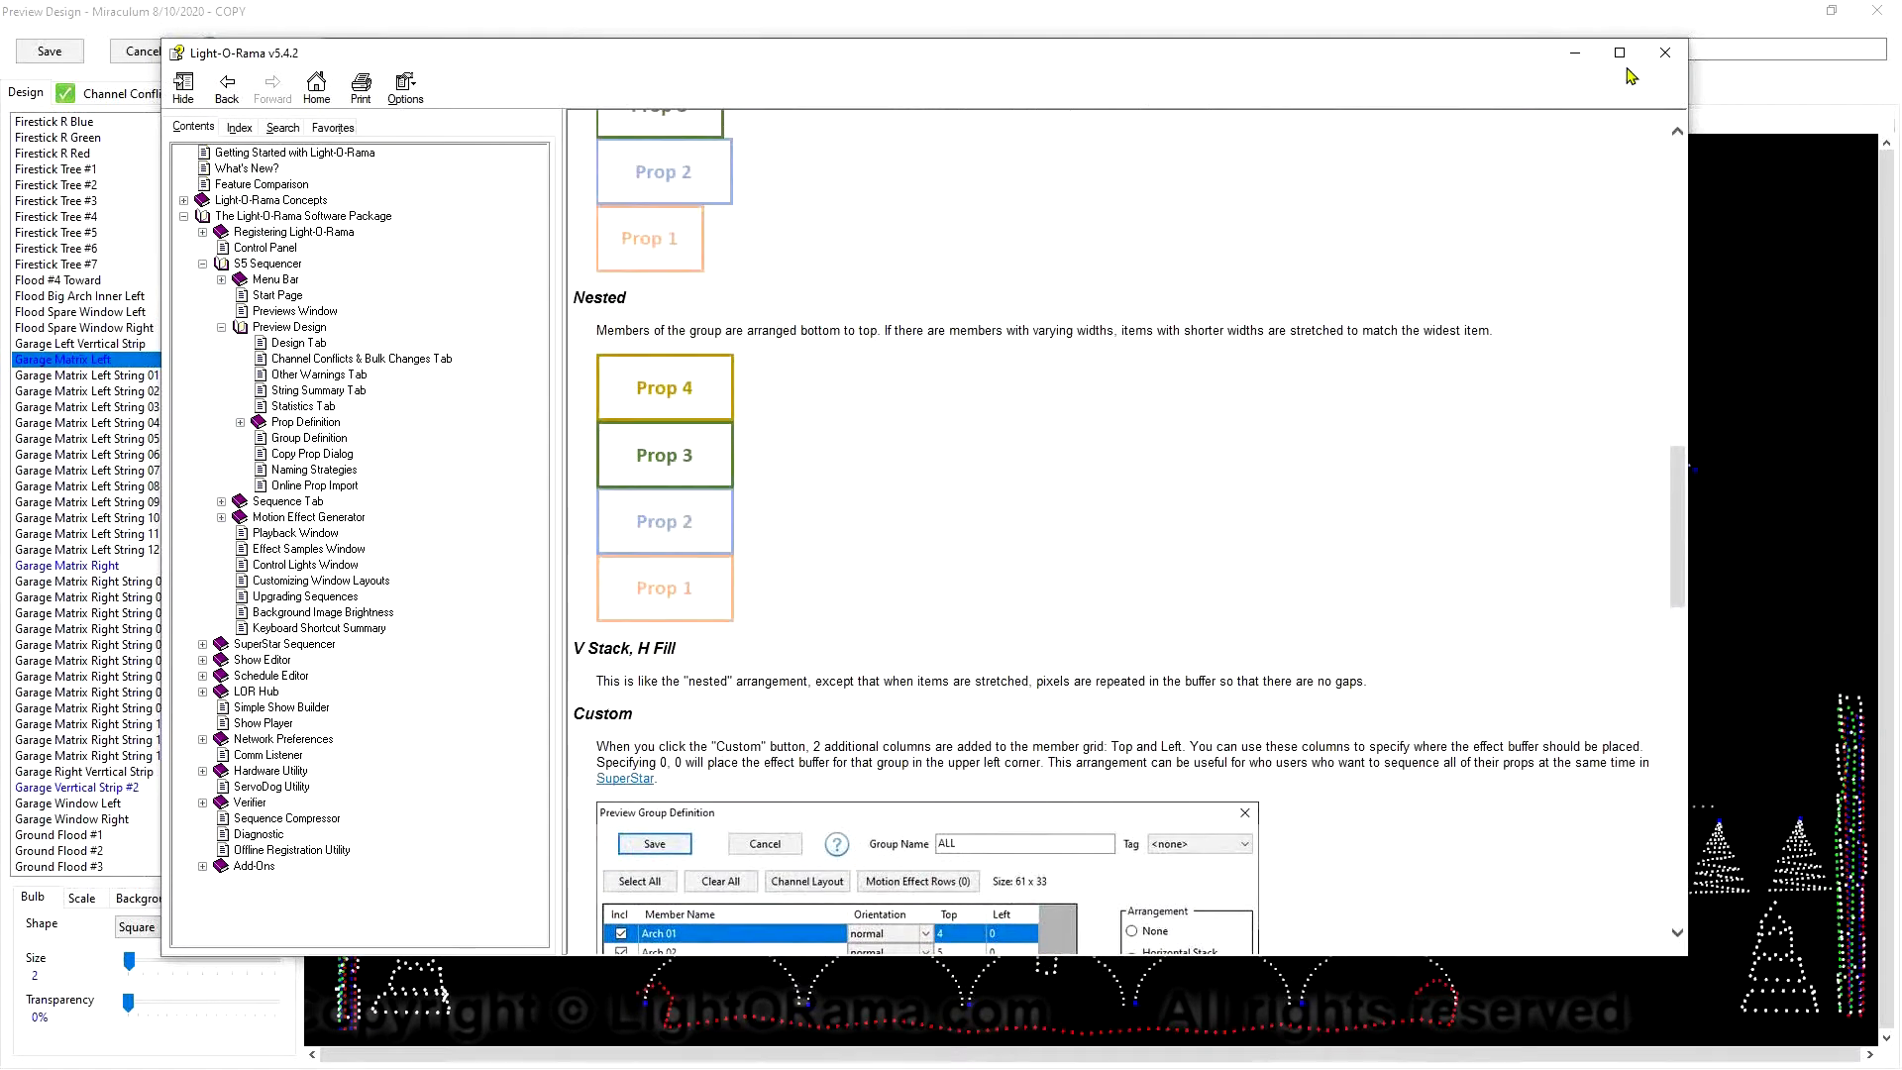
Close the help topic and save the Garage Matrix Left group definition
{"action": "left_click", "coordinate": [1665, 52]}
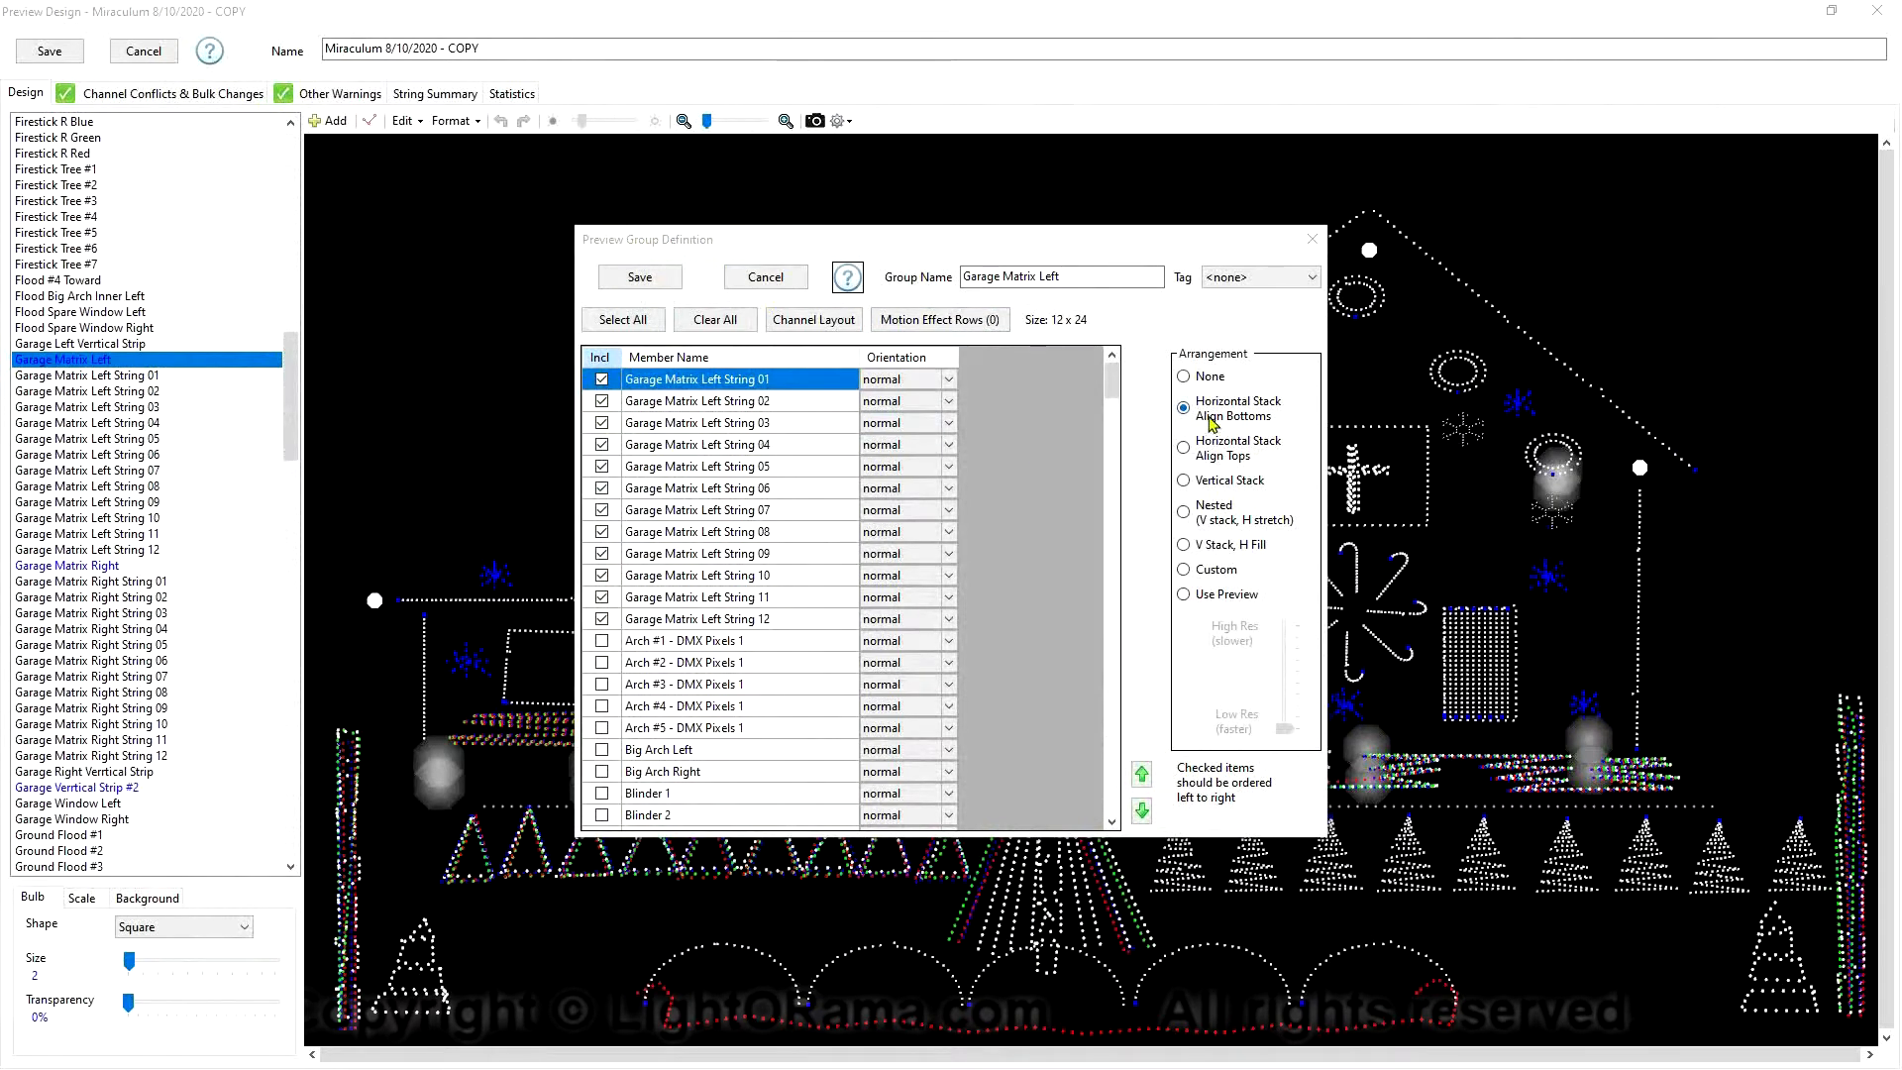
{"action": "left_click", "coordinate": [644, 278]}
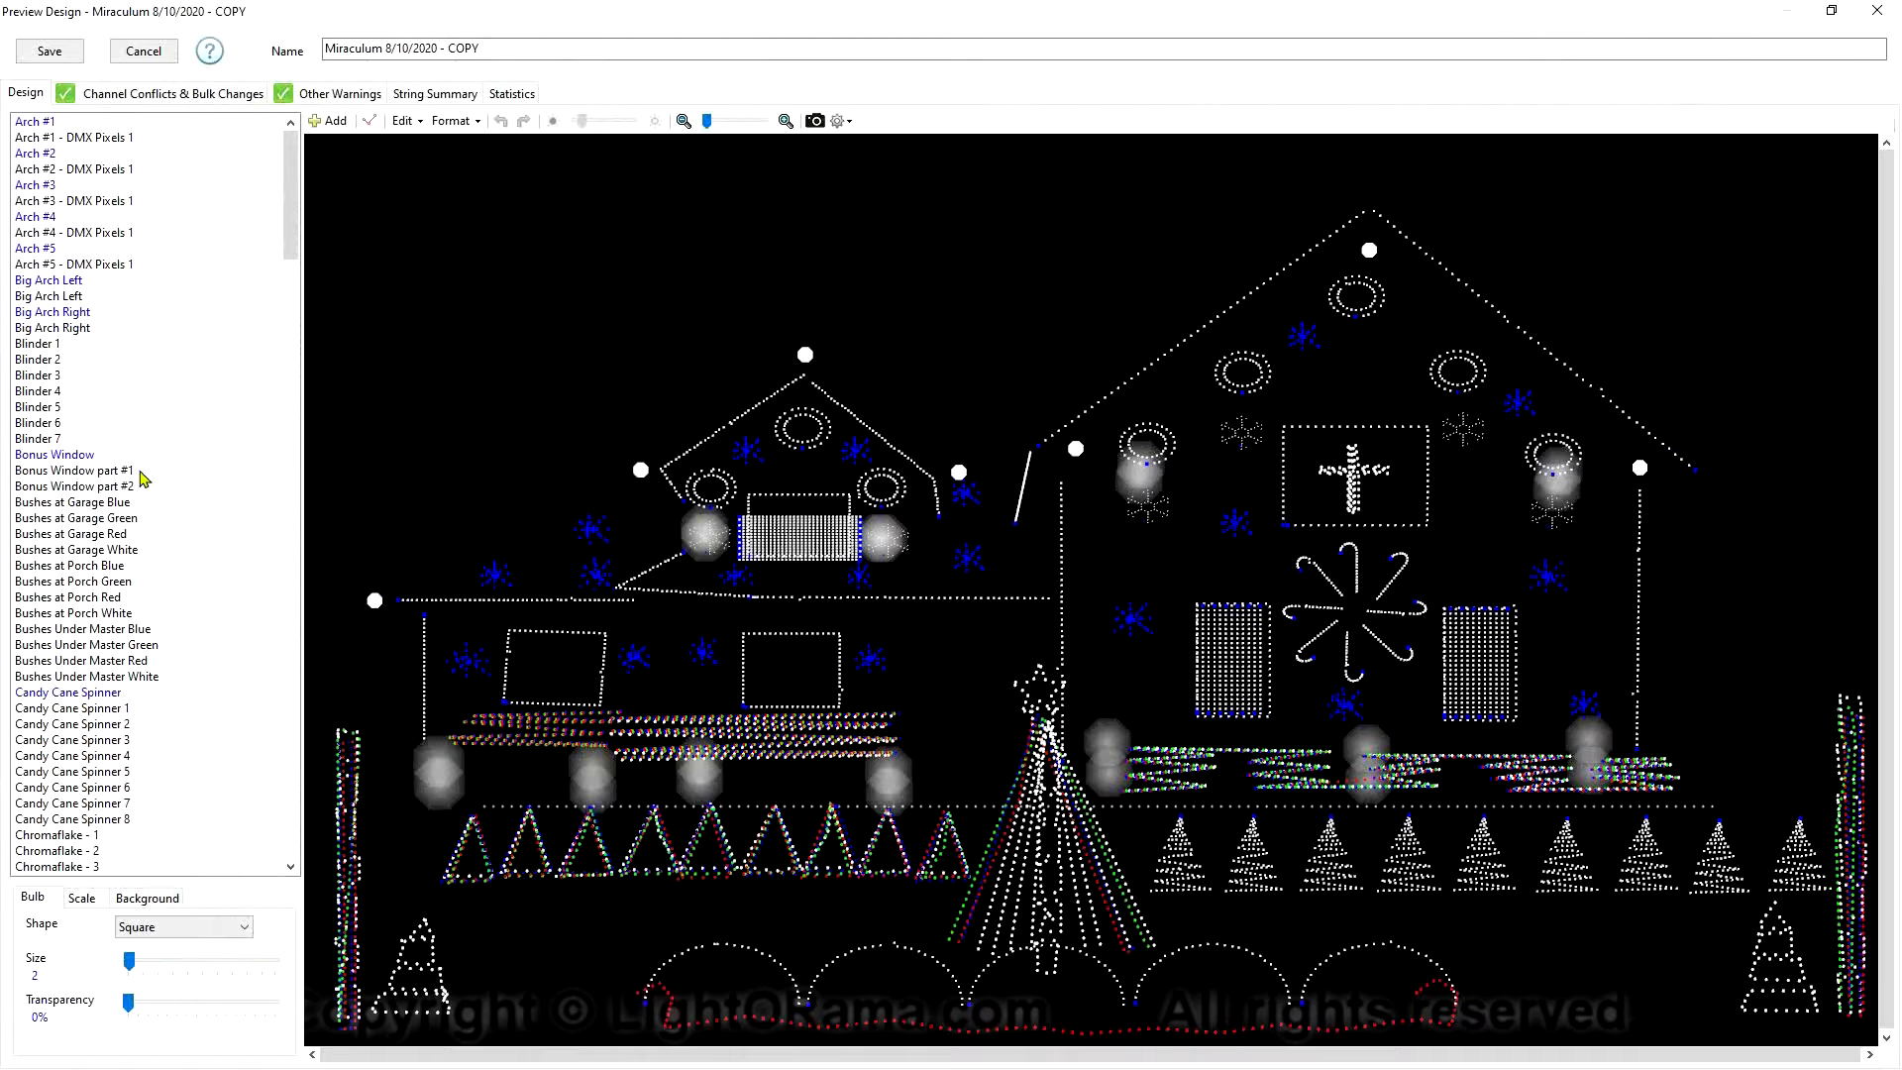
Select the Garage Matrix Right group and its strings from 01 to 12 one by one to check their order in the matrix
{"action": "left_click_drag", "start_coordinate": [291, 246], "coordinate": [297, 471]}
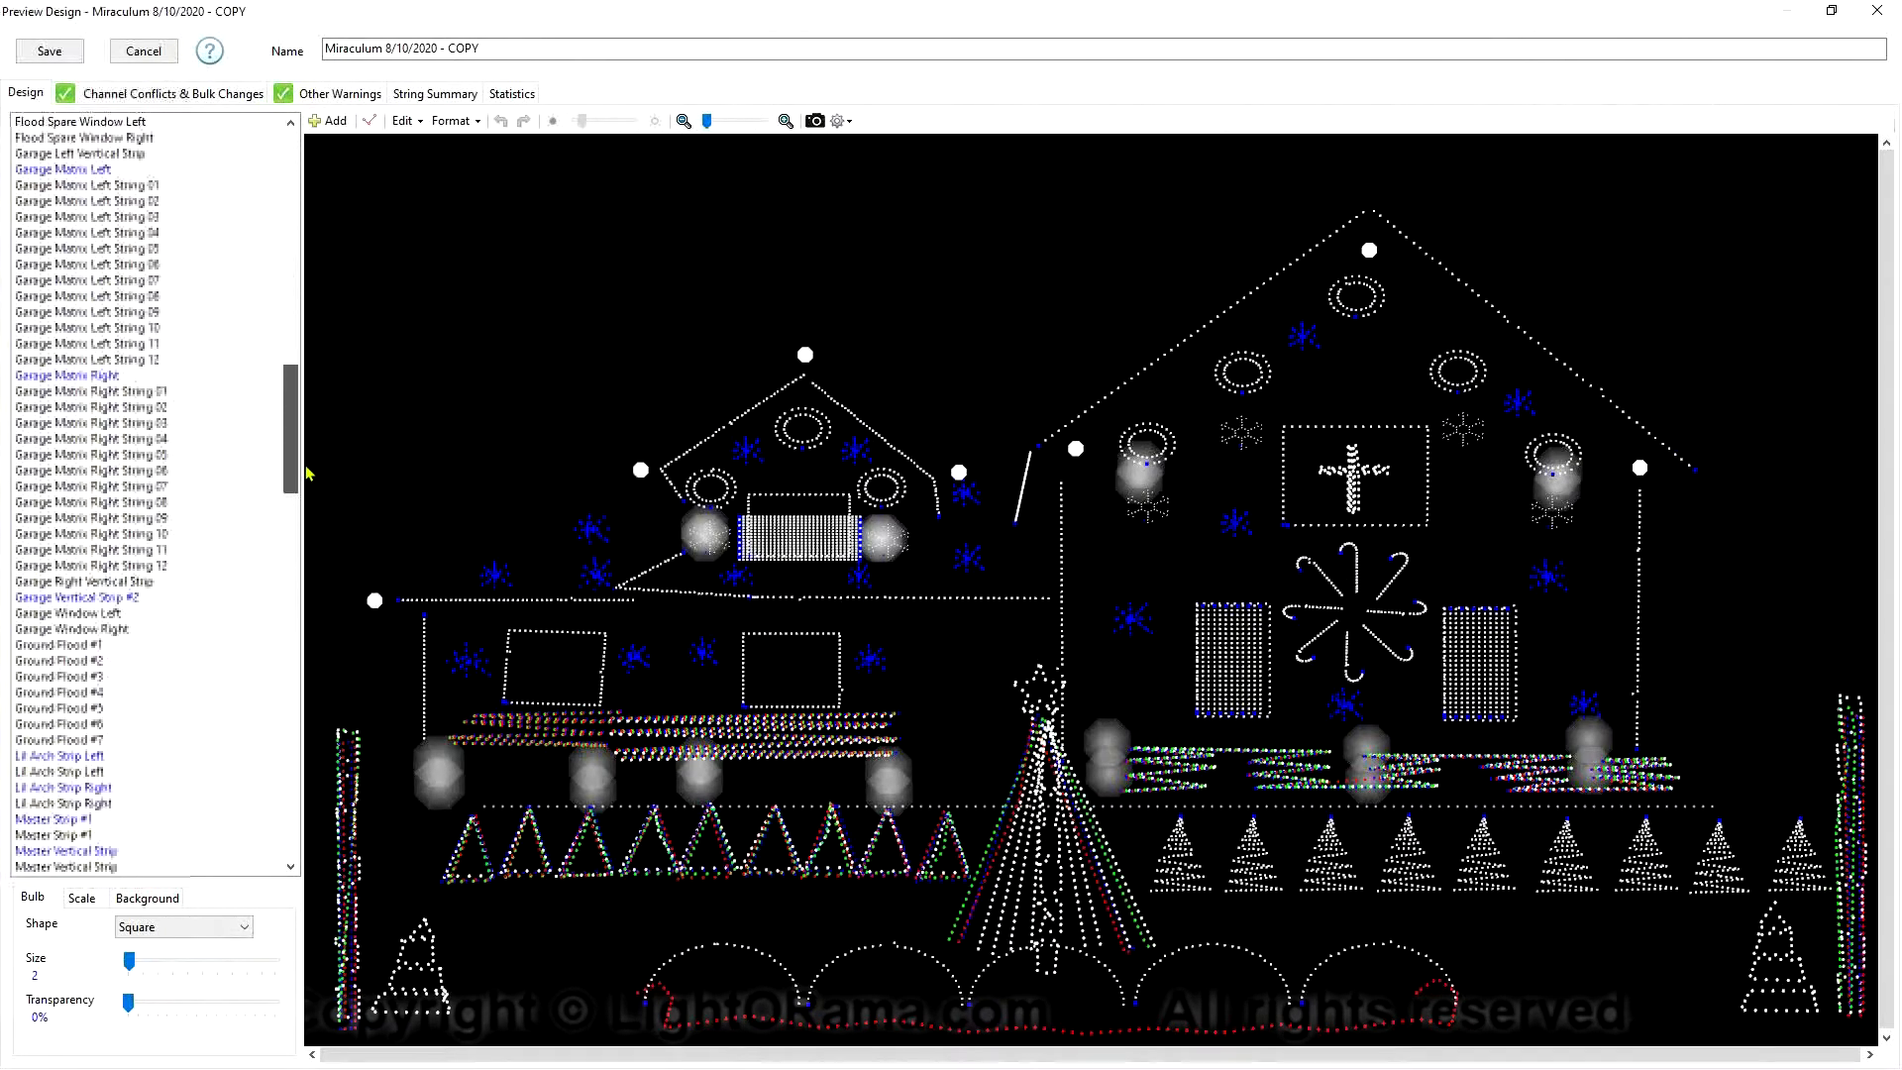
{"action": "left_click", "coordinate": [112, 376]}
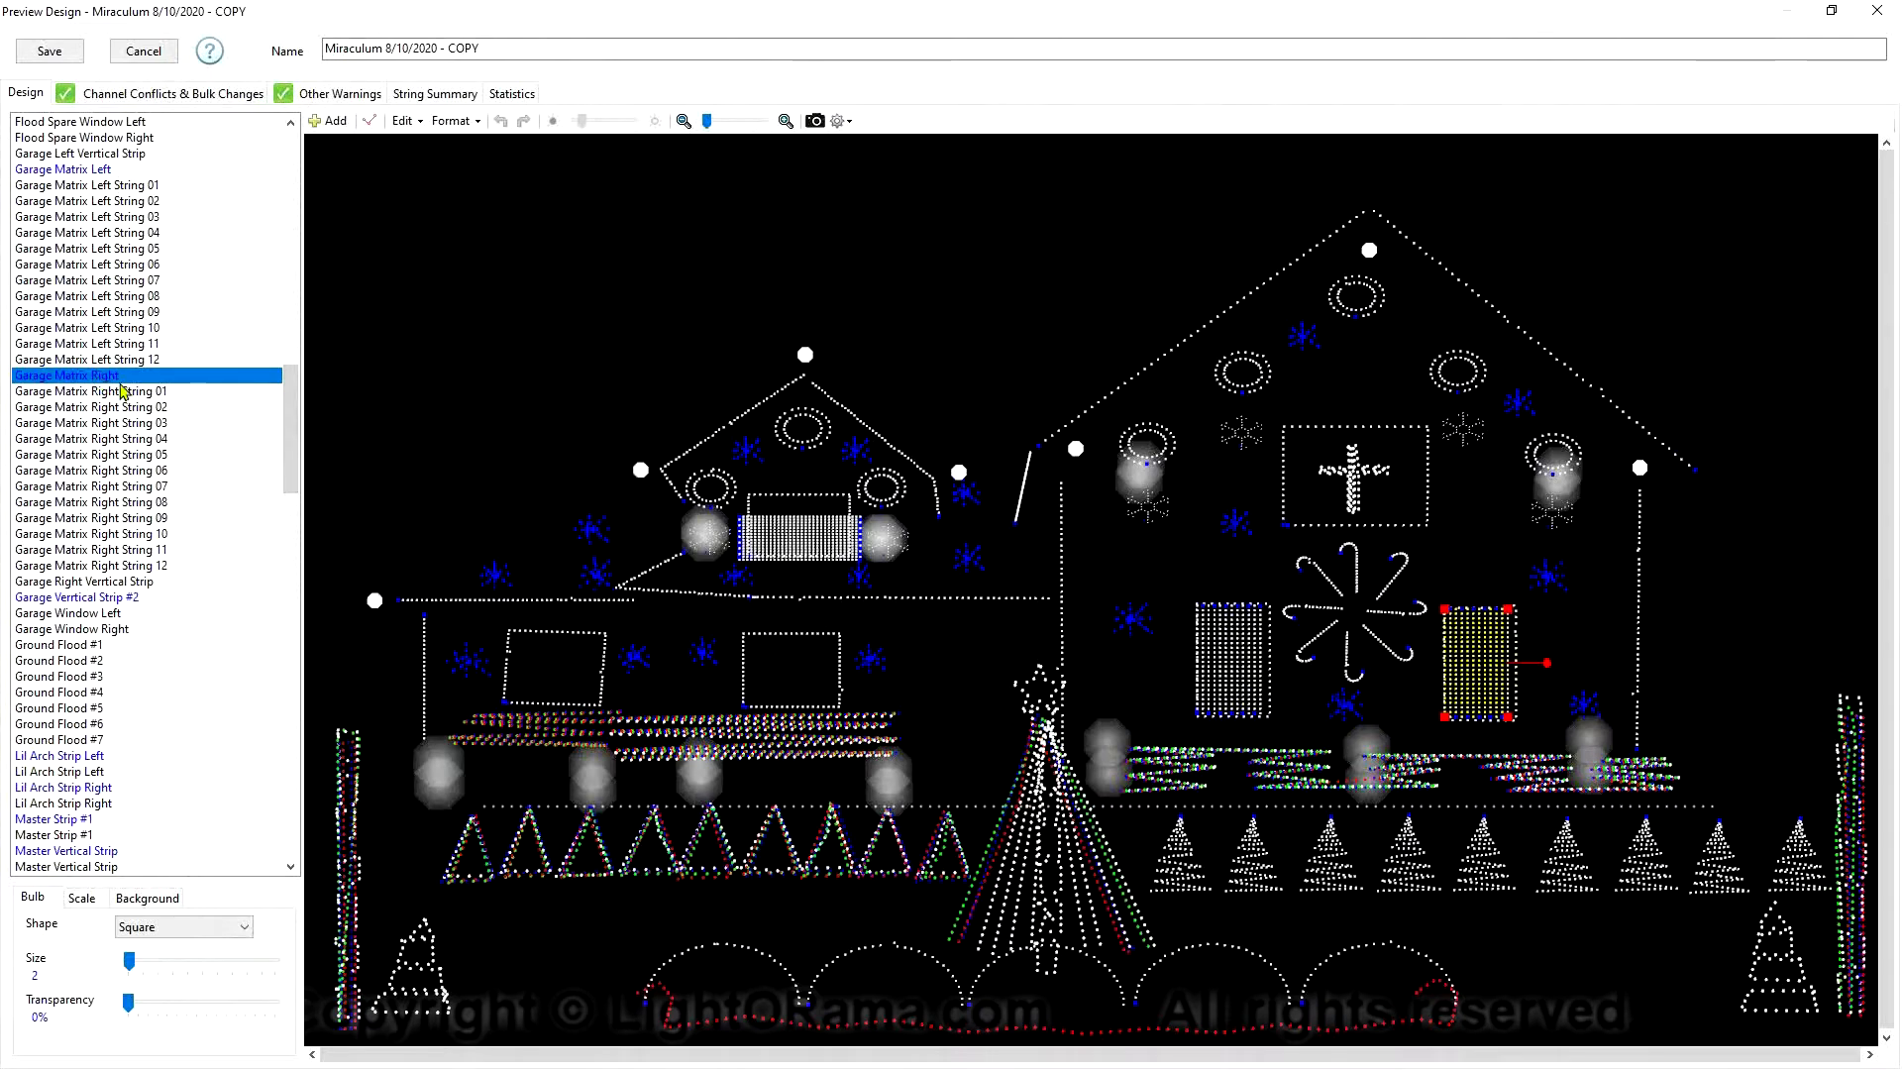
{"action": "left_click", "coordinate": [134, 396]}
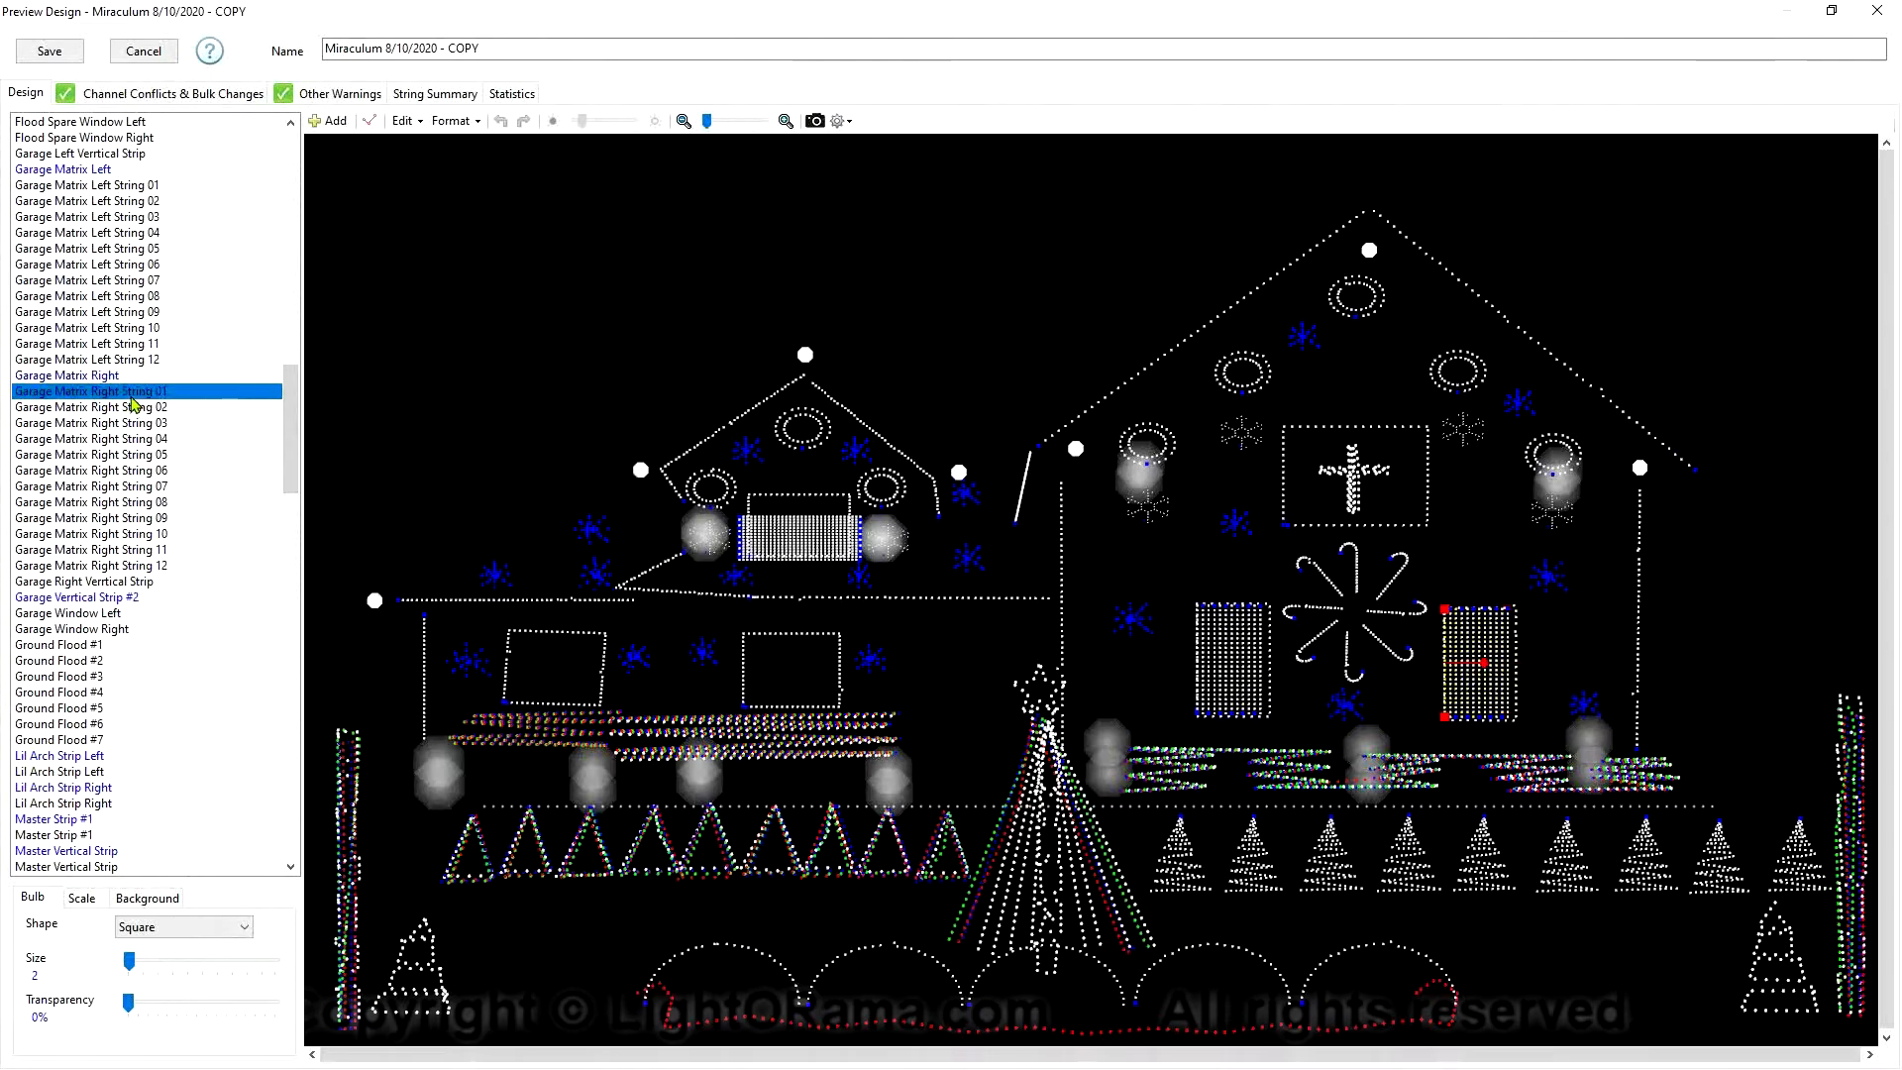
{"action": "left_click", "coordinate": [141, 408]}
{"action": "left_click", "coordinate": [139, 423]}
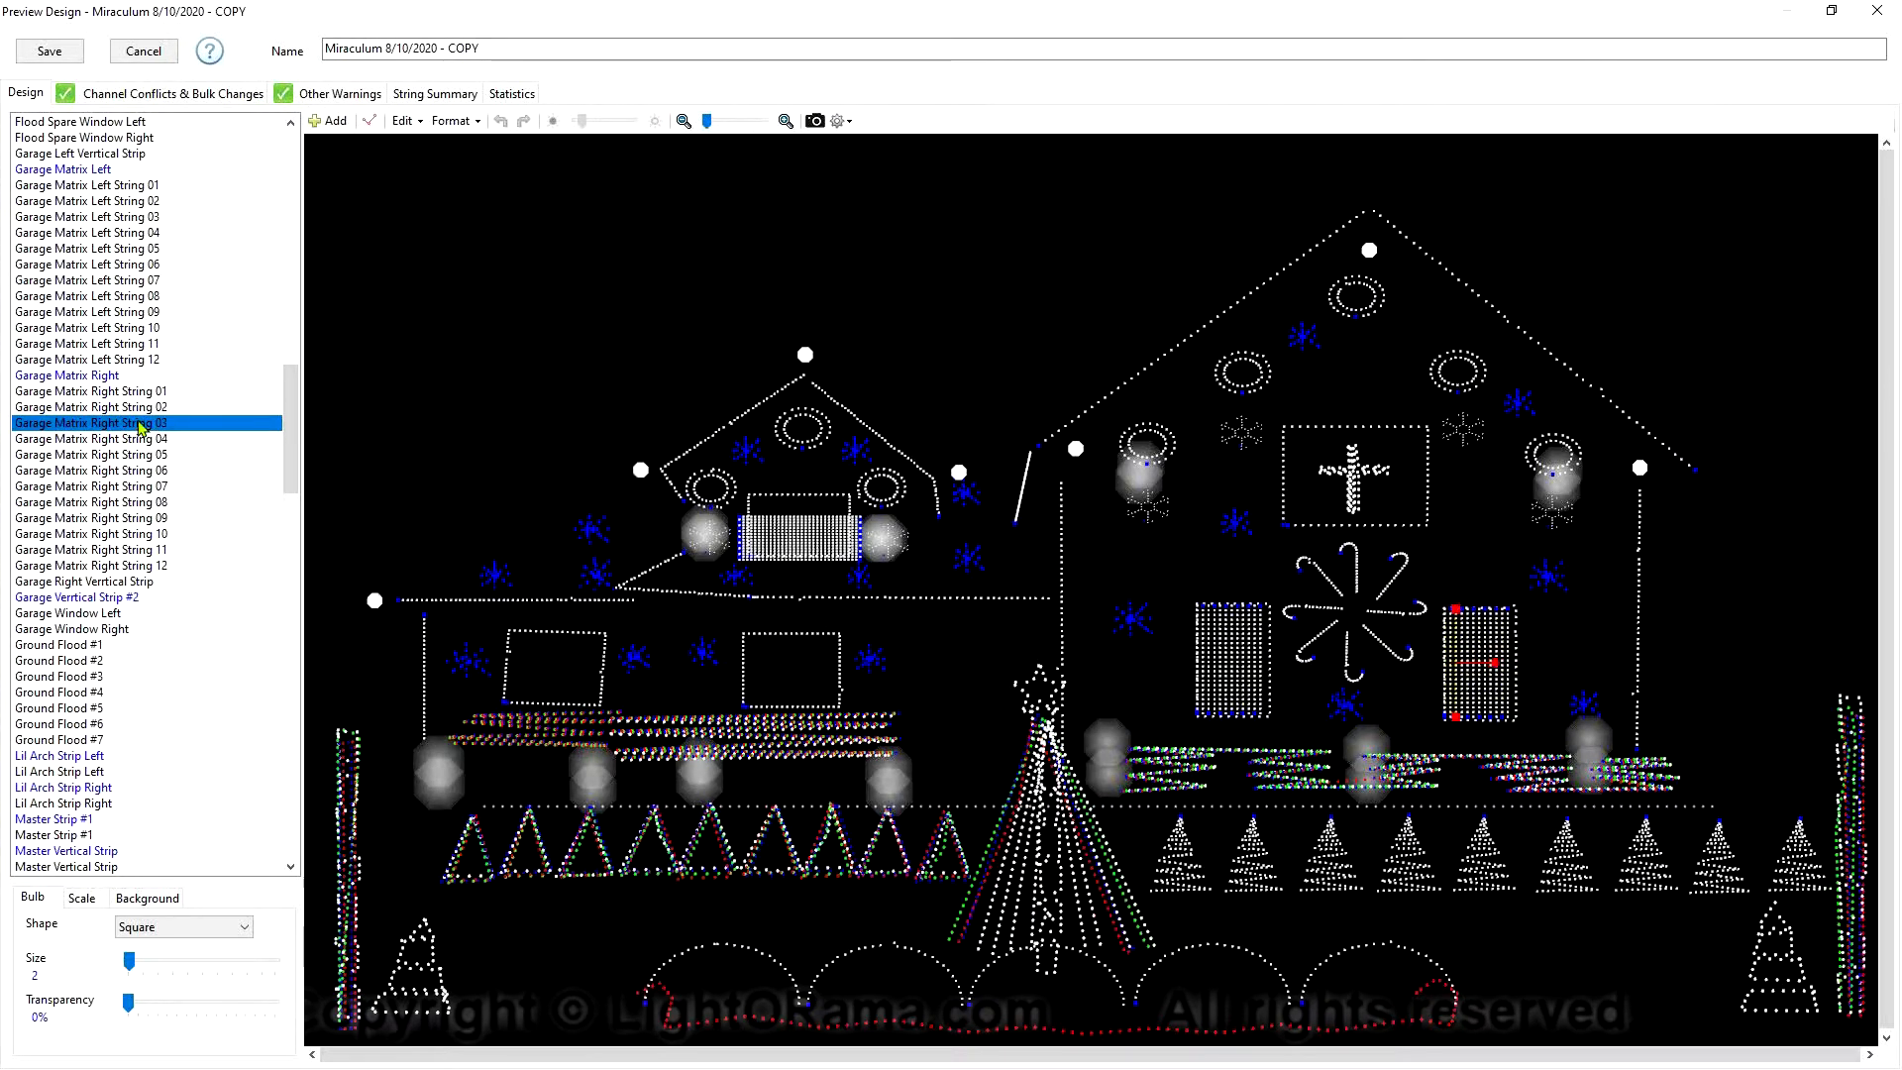
{"action": "left_click", "coordinate": [139, 441]}
{"action": "left_click", "coordinate": [140, 456]}
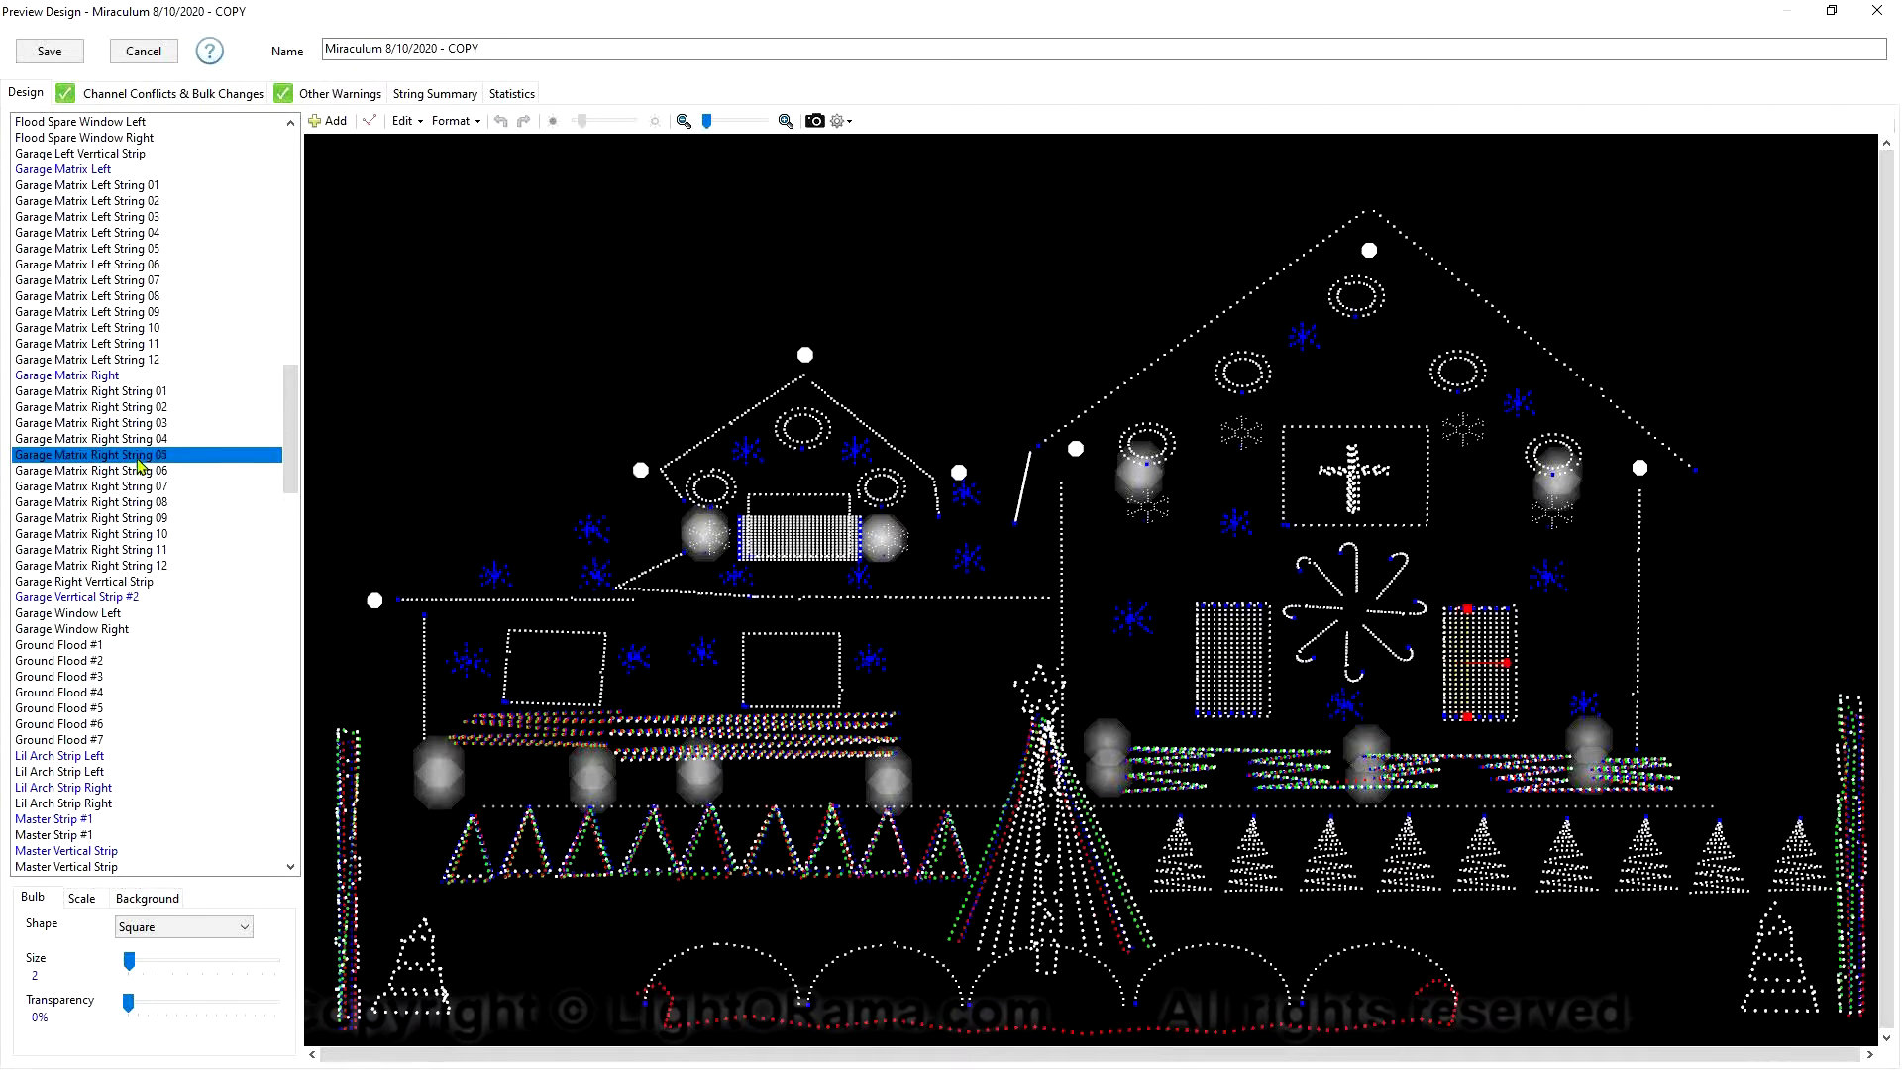
{"action": "left_click", "coordinate": [142, 472]}
{"action": "left_click", "coordinate": [145, 488]}
{"action": "left_click", "coordinate": [149, 518]}
{"action": "left_click", "coordinate": [152, 534]}
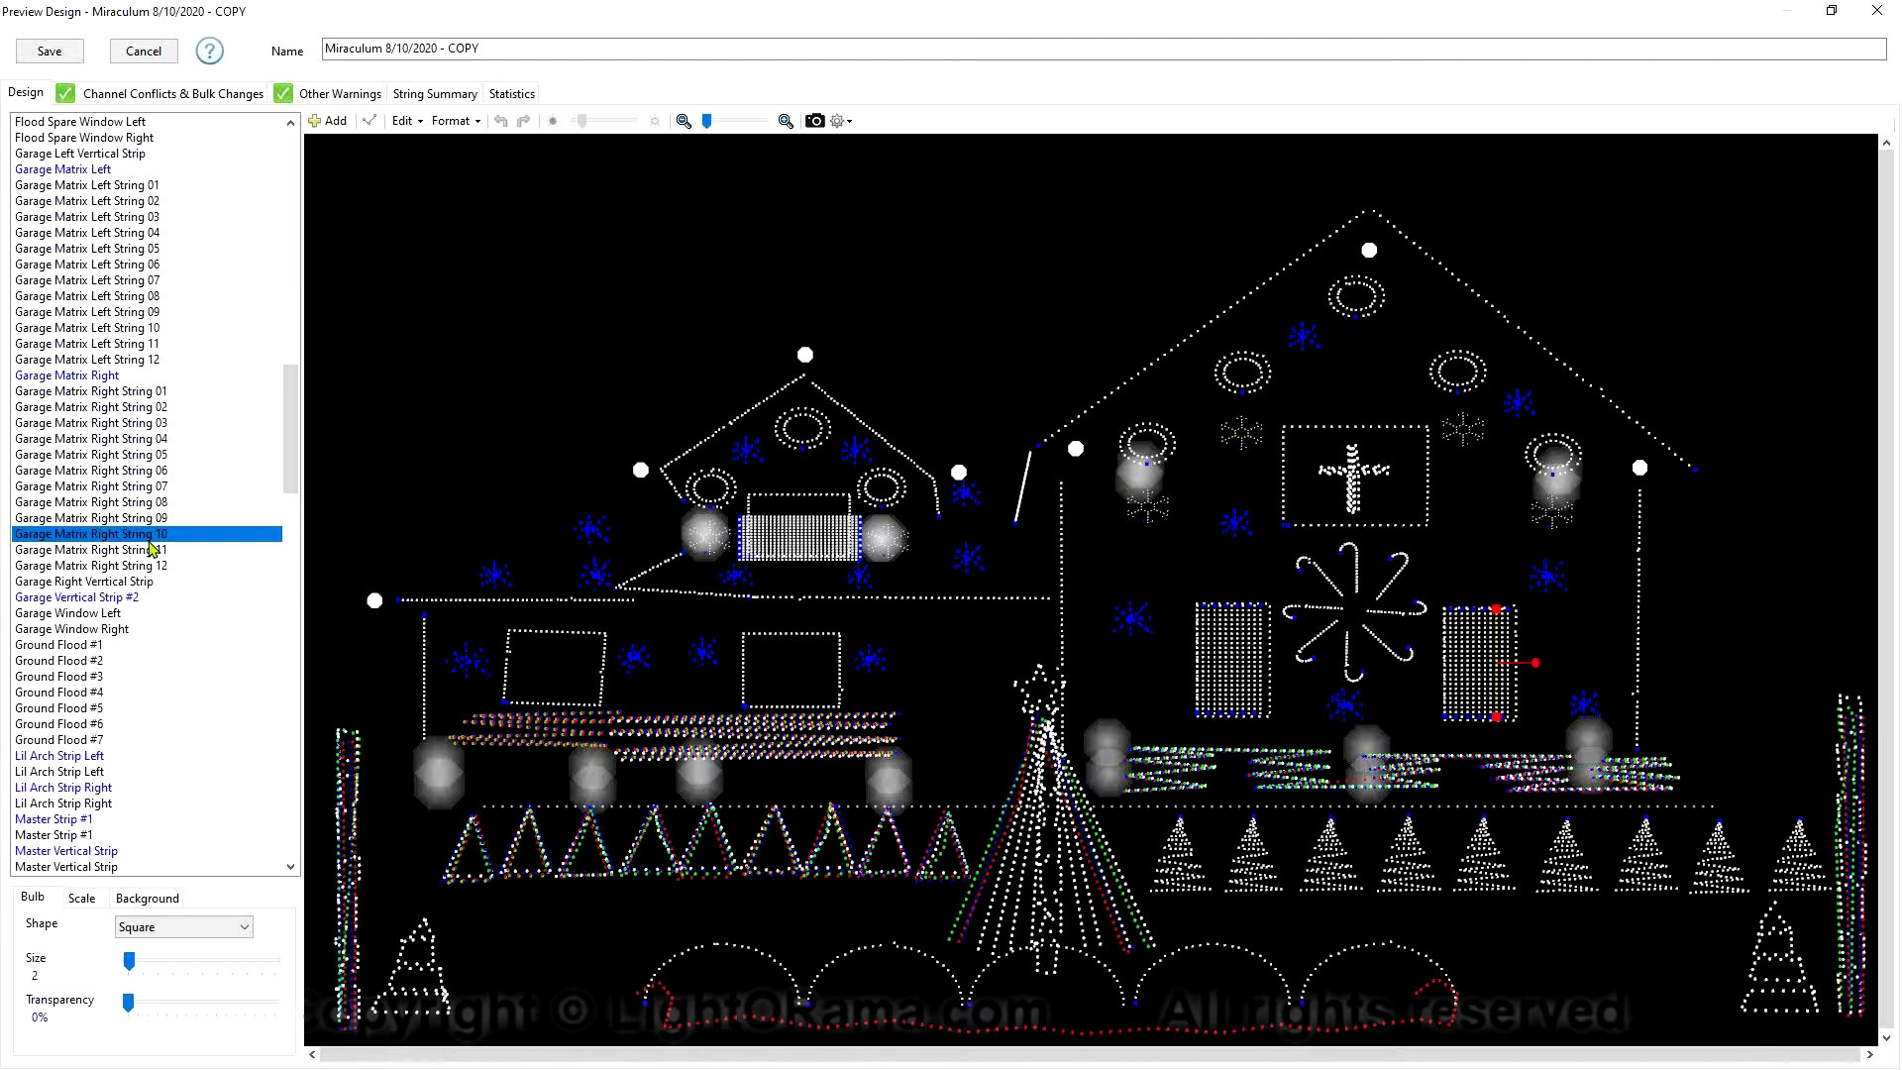
{"action": "left_click", "coordinate": [151, 554]}
{"action": "left_click", "coordinate": [153, 568]}
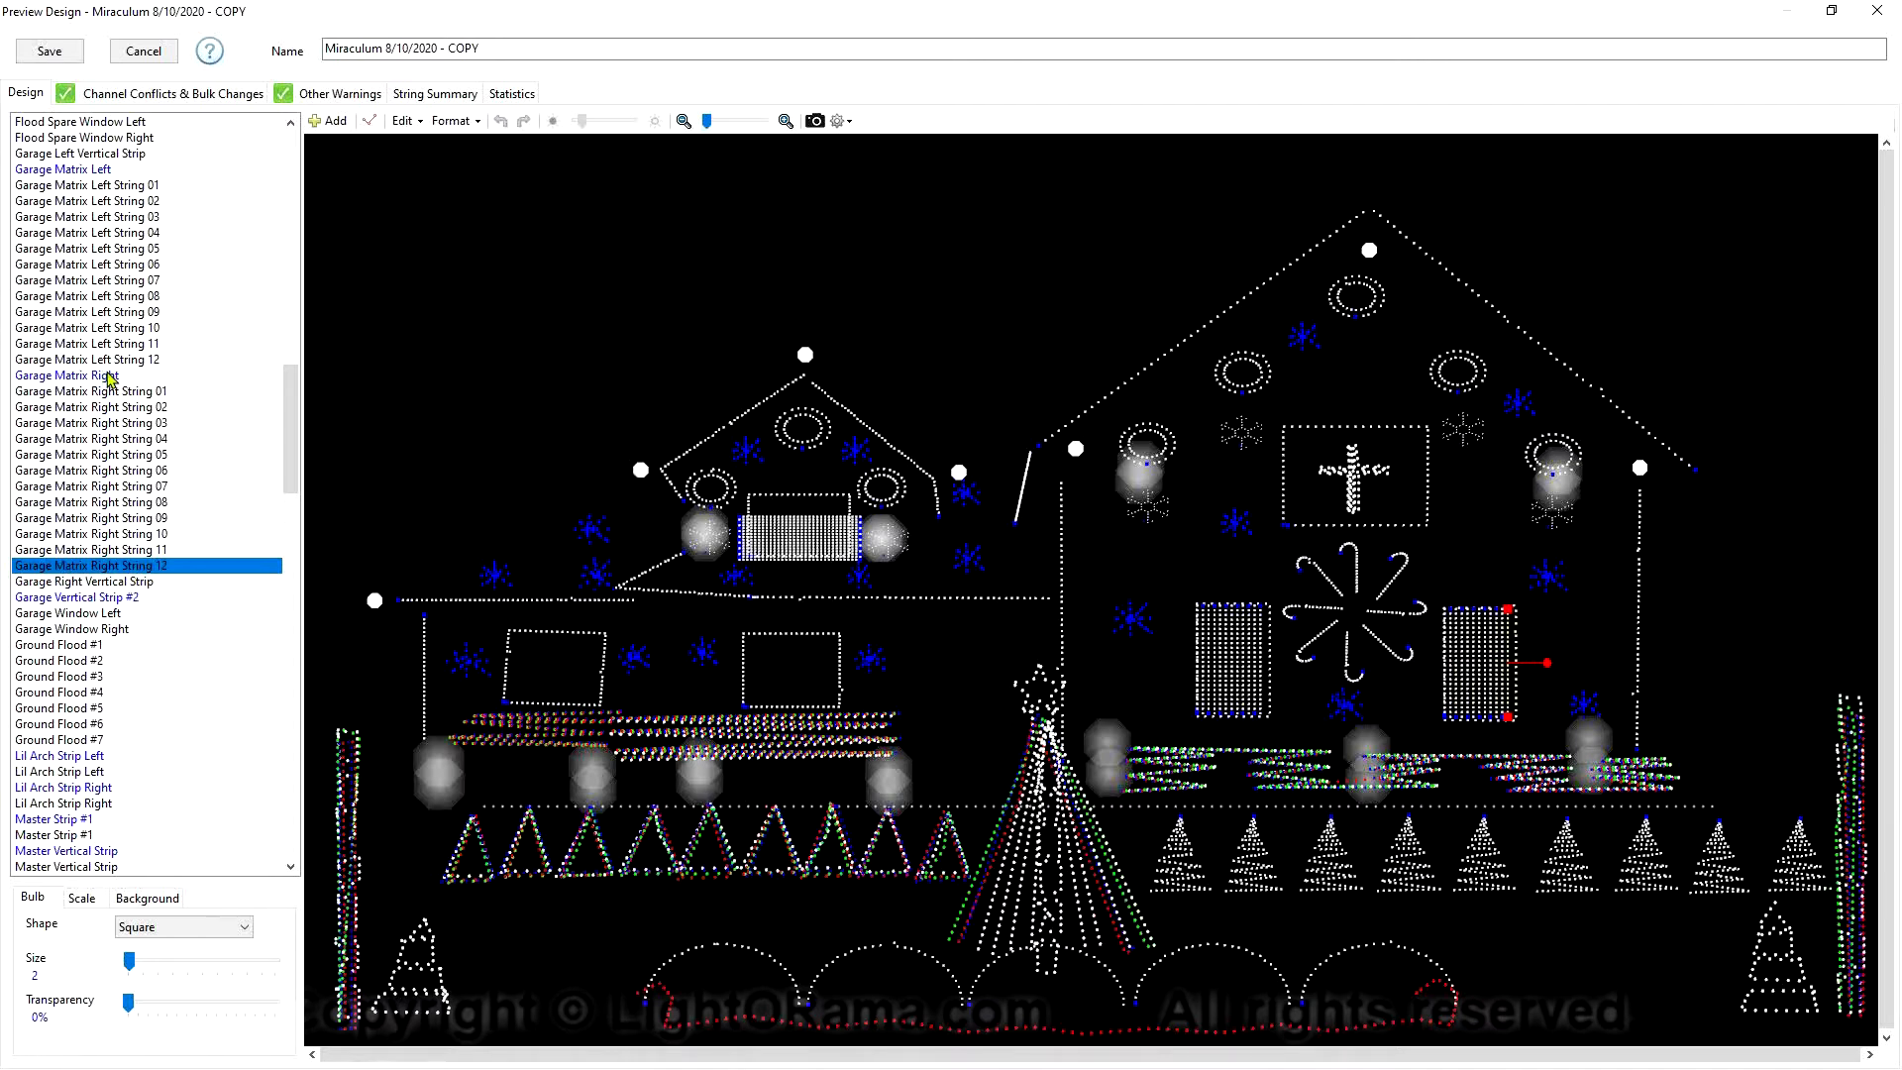
Set the Garage Matrix Right group's arrangement to Horizontal Stack Align Bottoms and save the group
{"action": "double_click", "coordinate": [111, 378]}
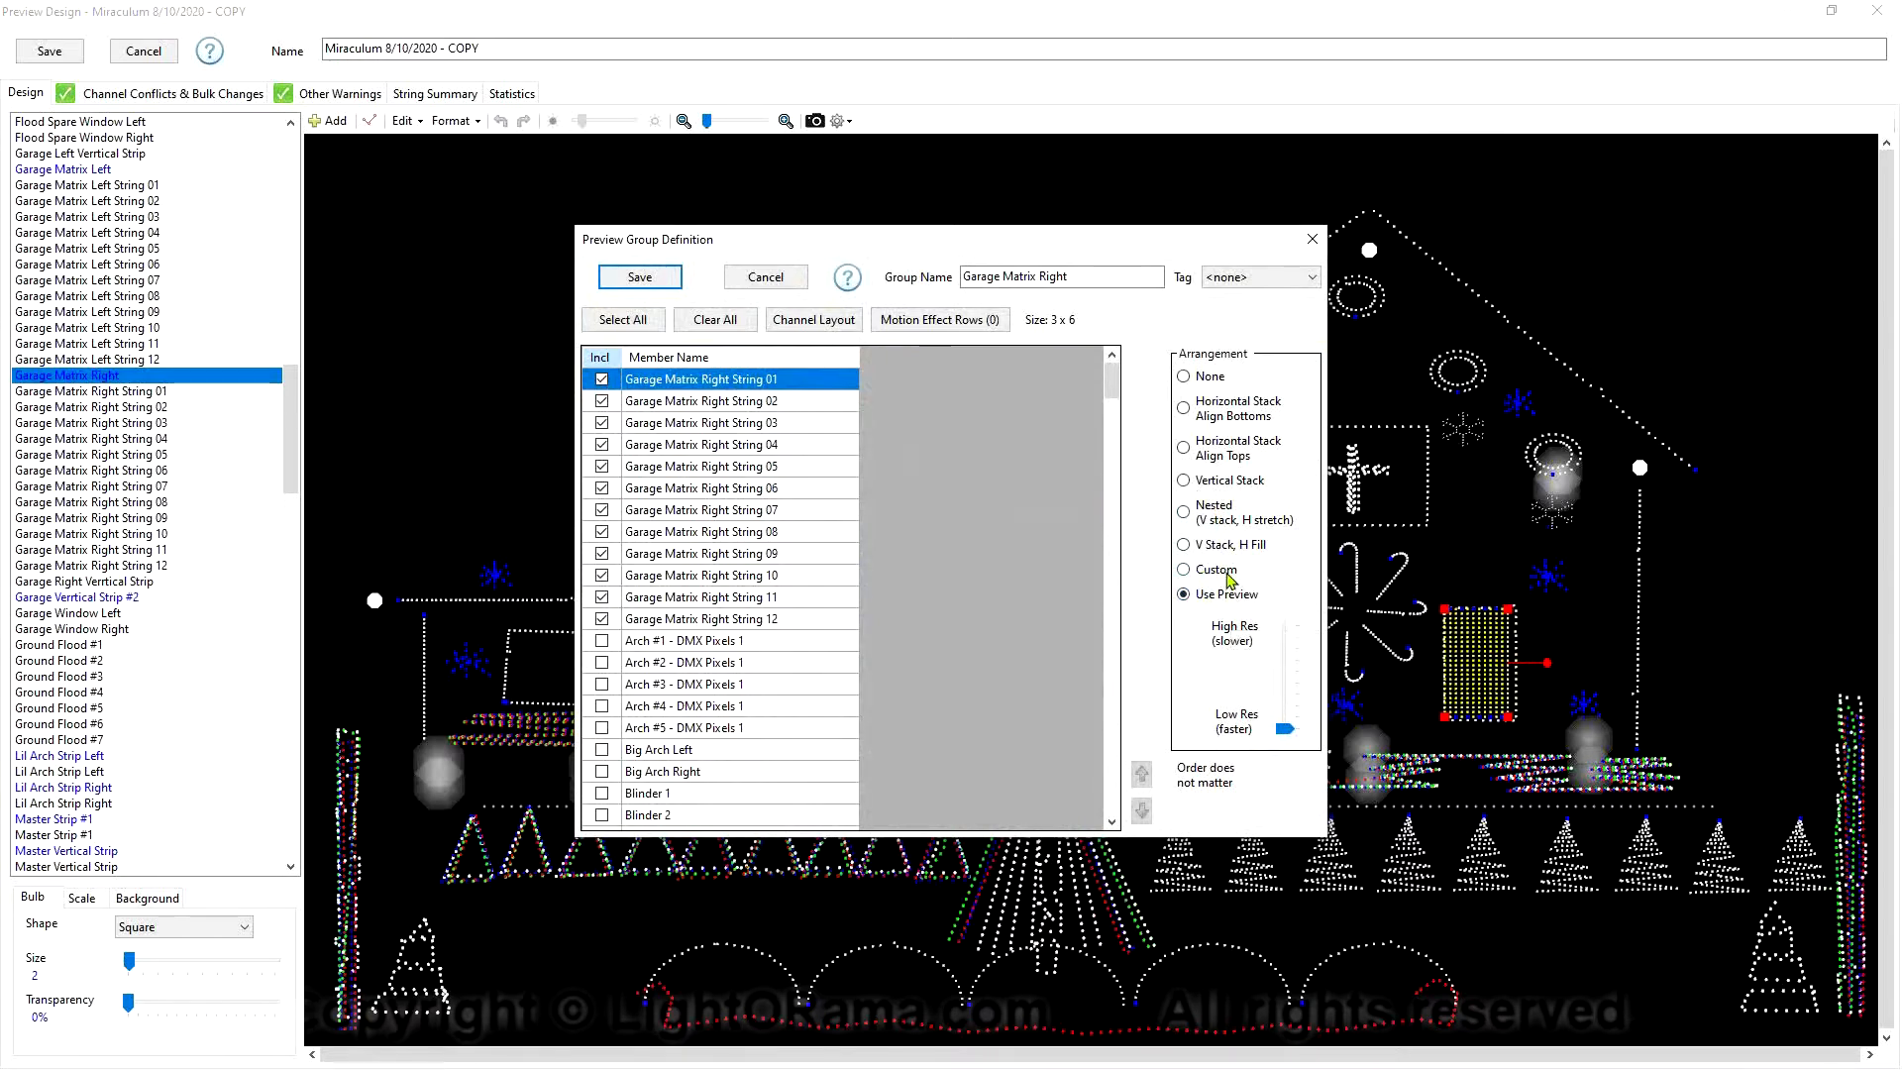
{"action": "left_click", "coordinate": [1214, 409]}
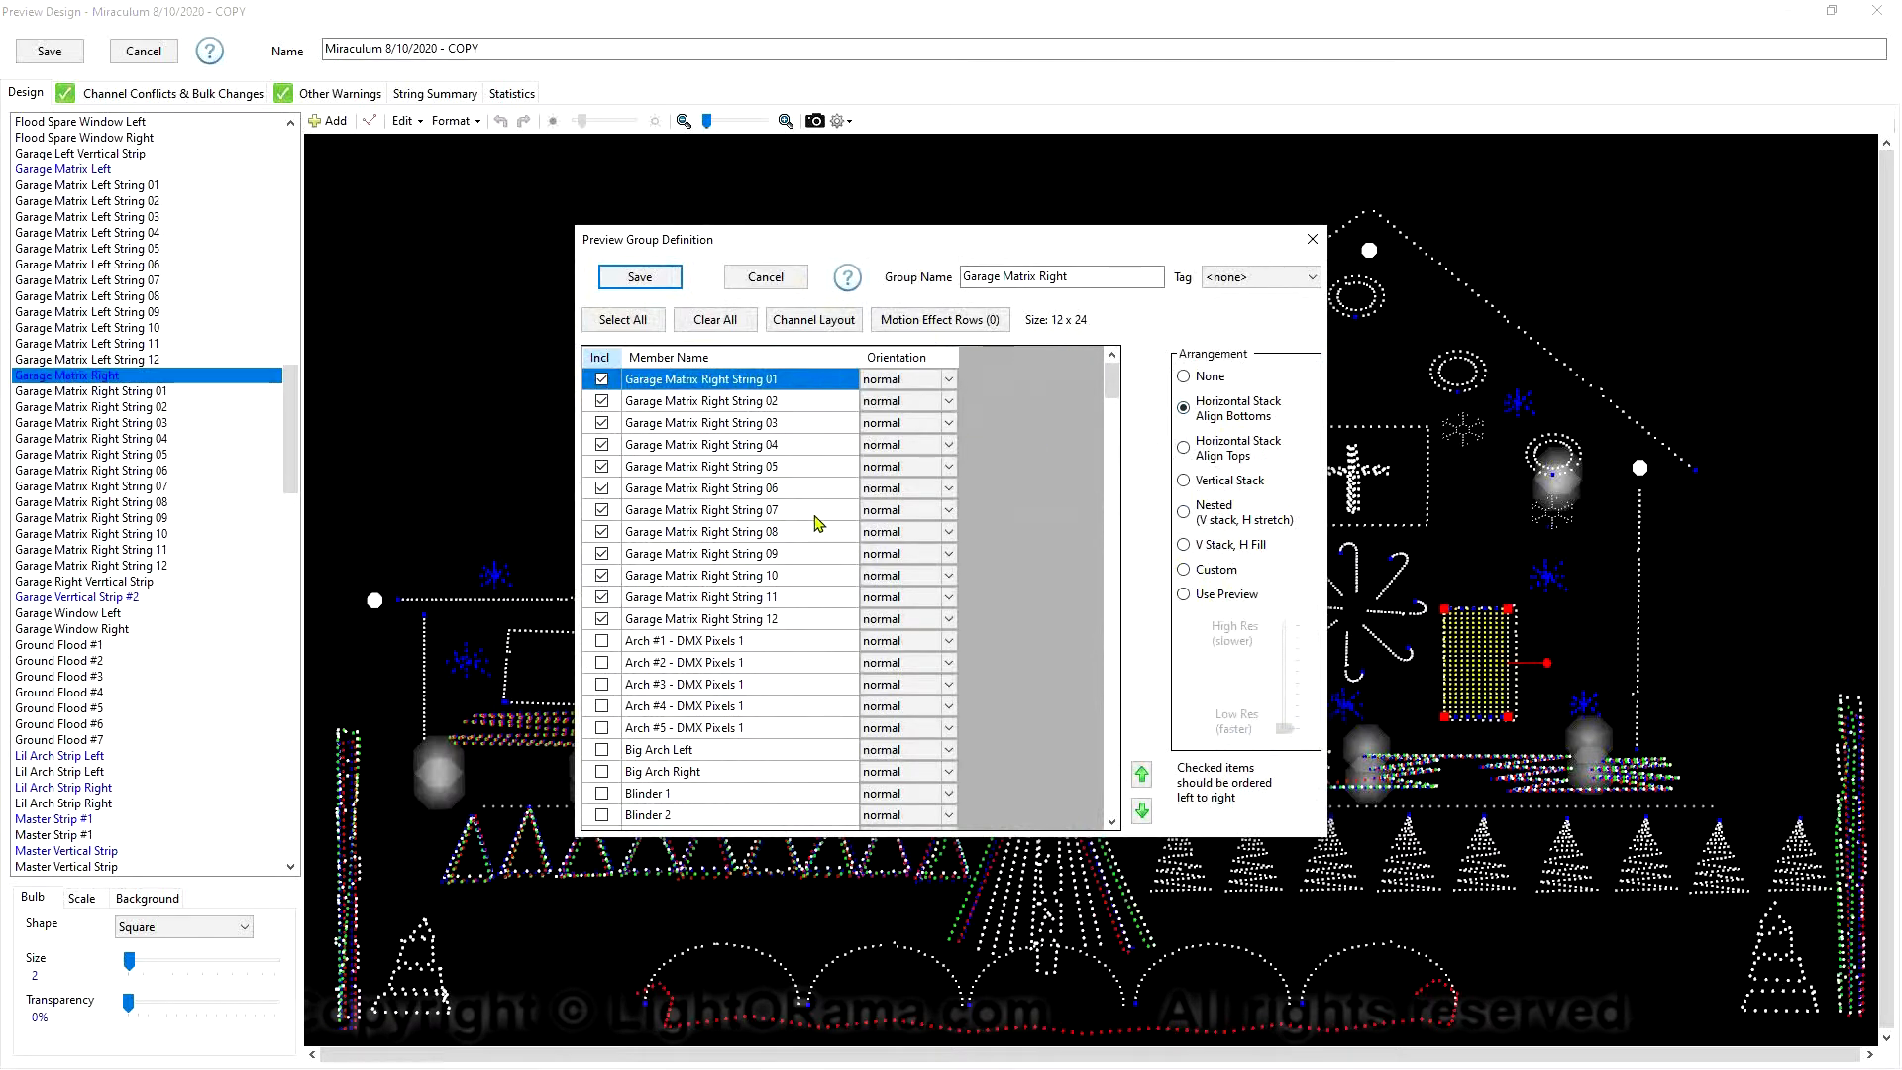
{"action": "left_click", "coordinate": [670, 284]}
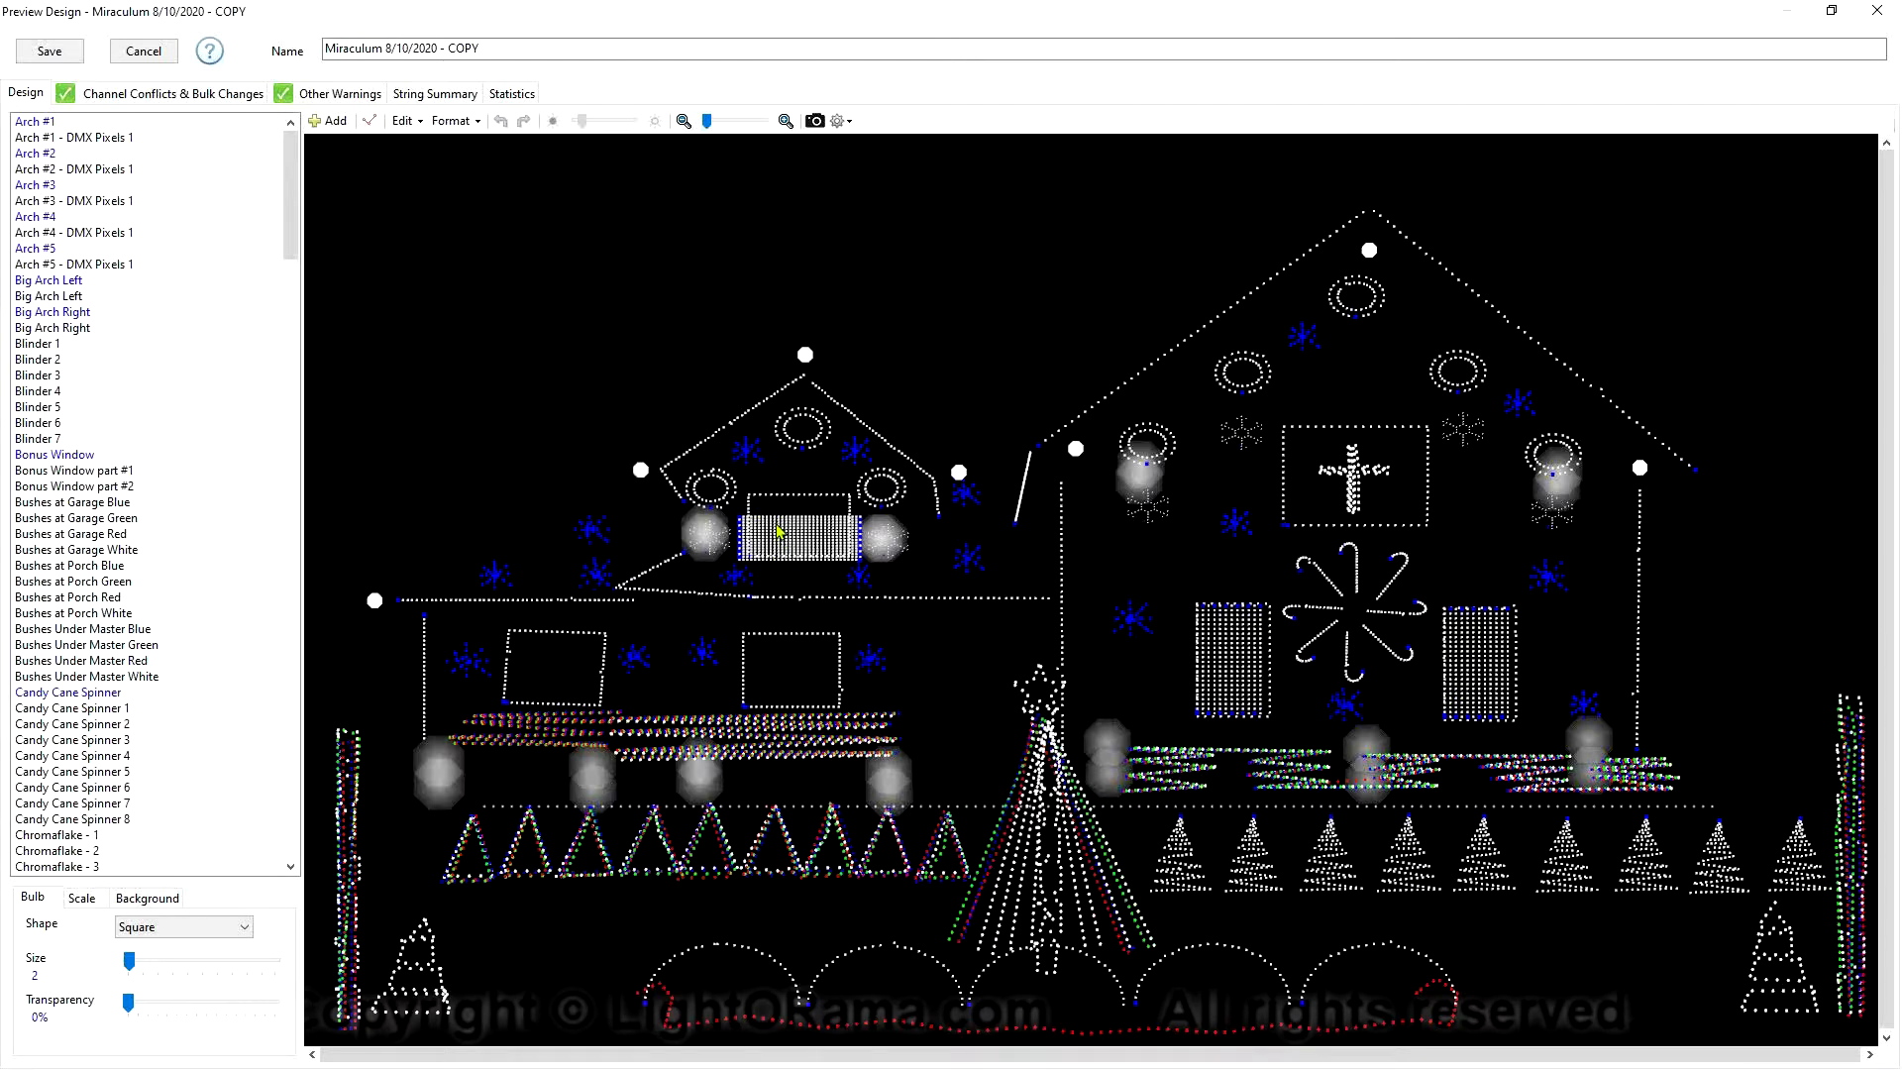
Zoom in on the spare window and select the Spare Window Matrix group to examine its extent in the preview
{"action": "left_click", "coordinate": [779, 532]}
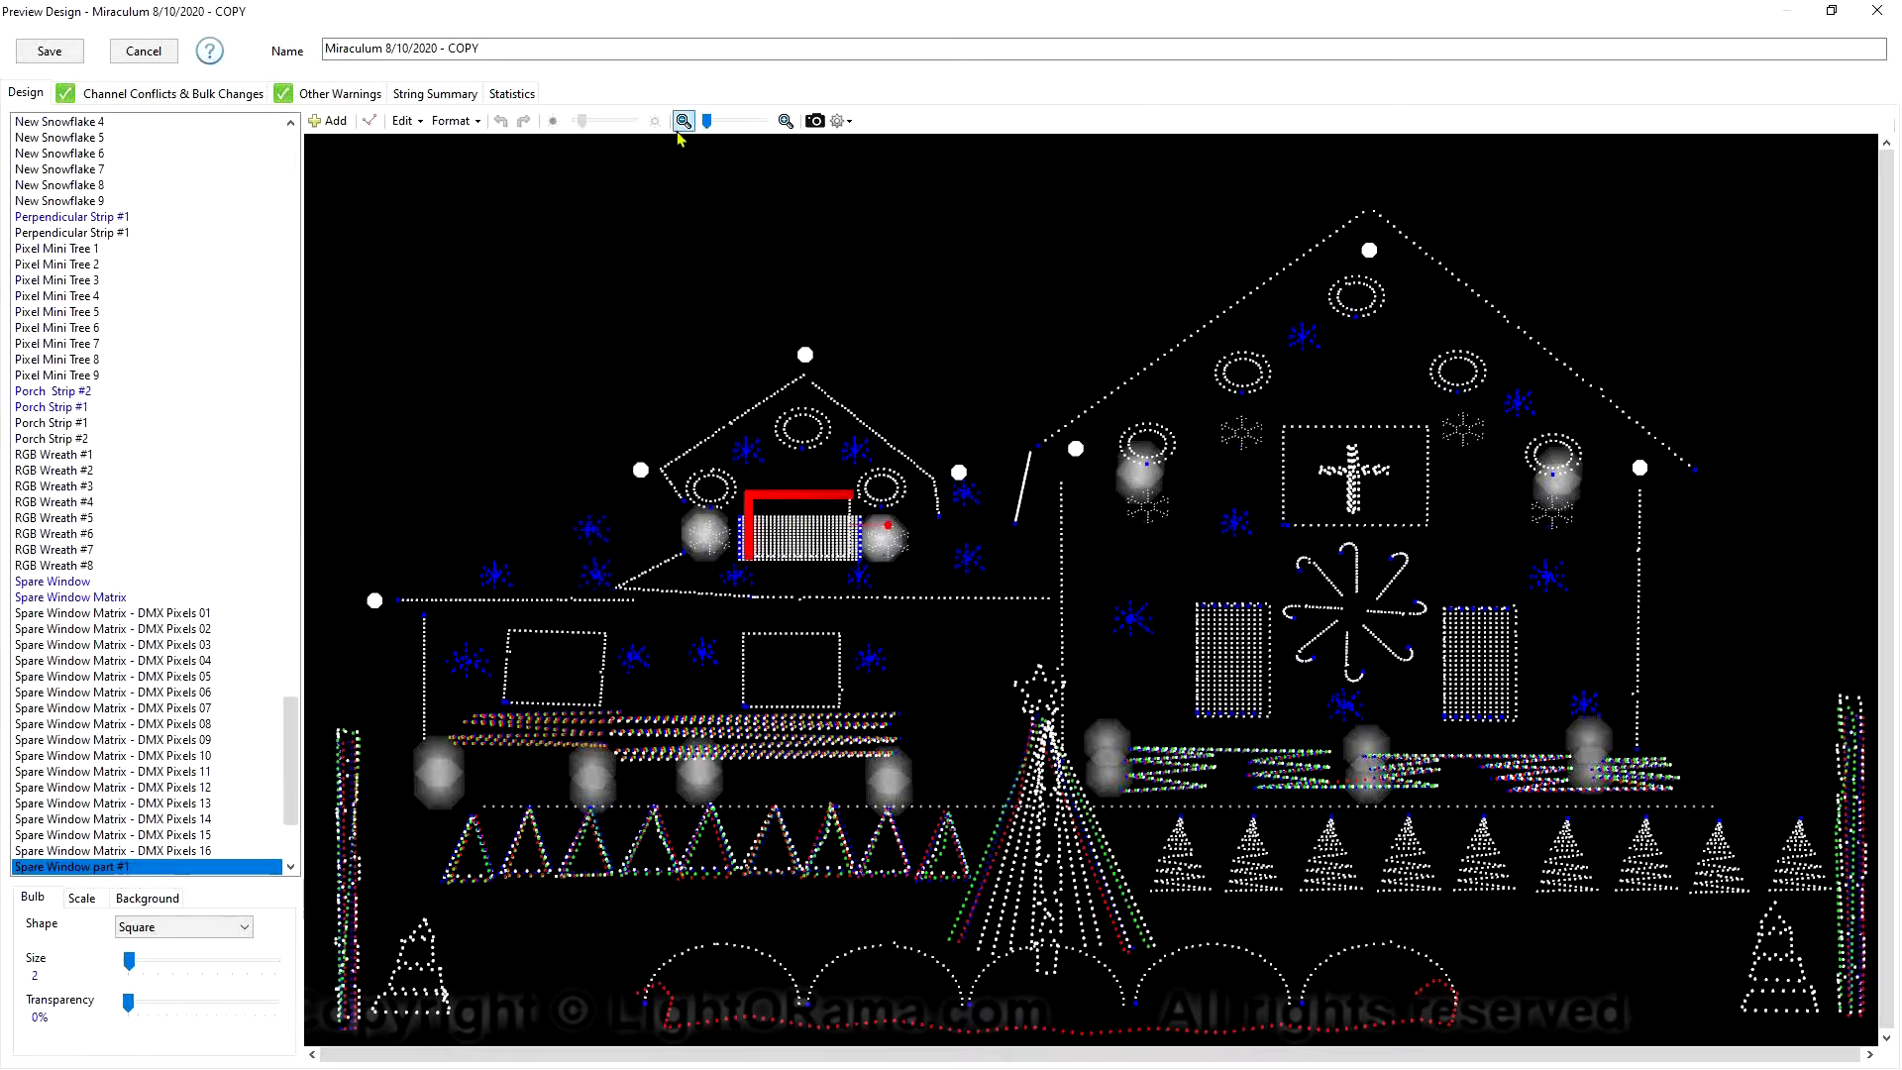
{"action": "left_click_drag", "start_coordinate": [708, 122], "coordinate": [721, 125]}
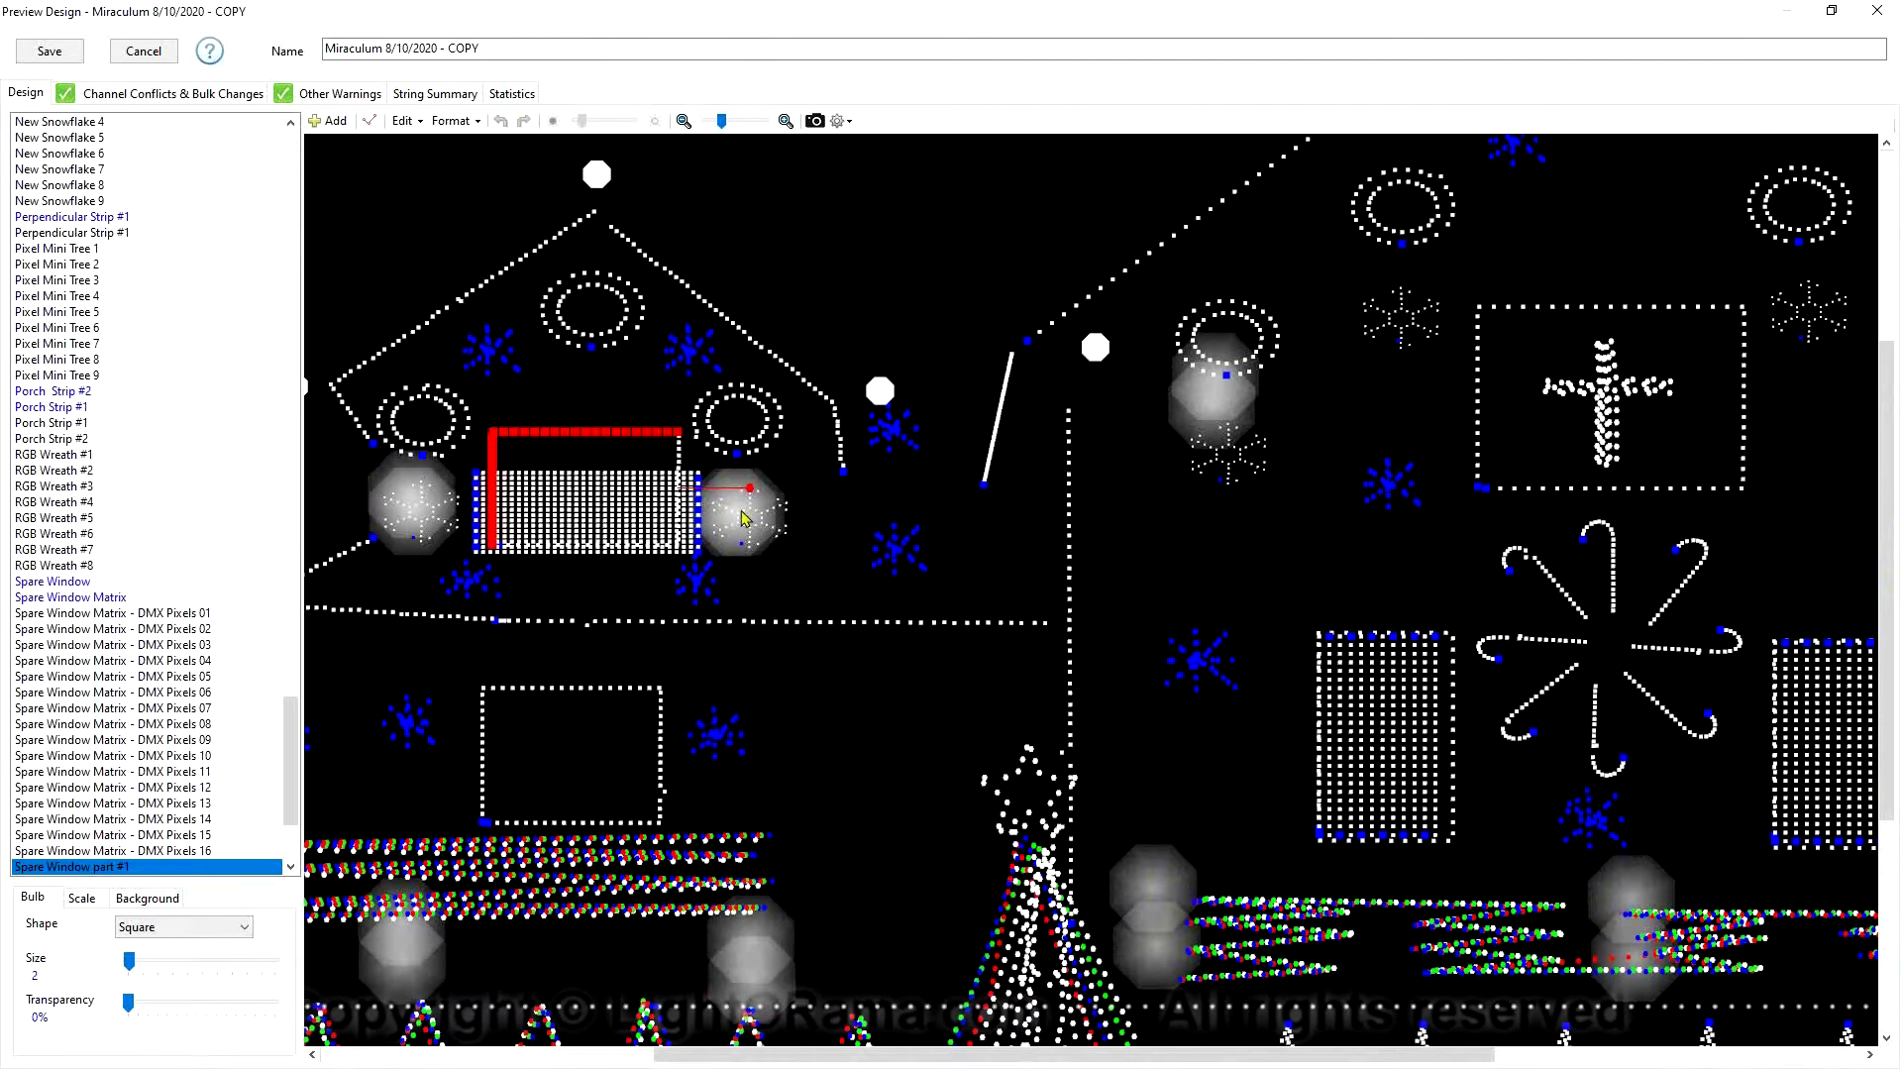
{"action": "left_click_drag", "start_coordinate": [1005, 1055], "coordinate": [776, 1037]}
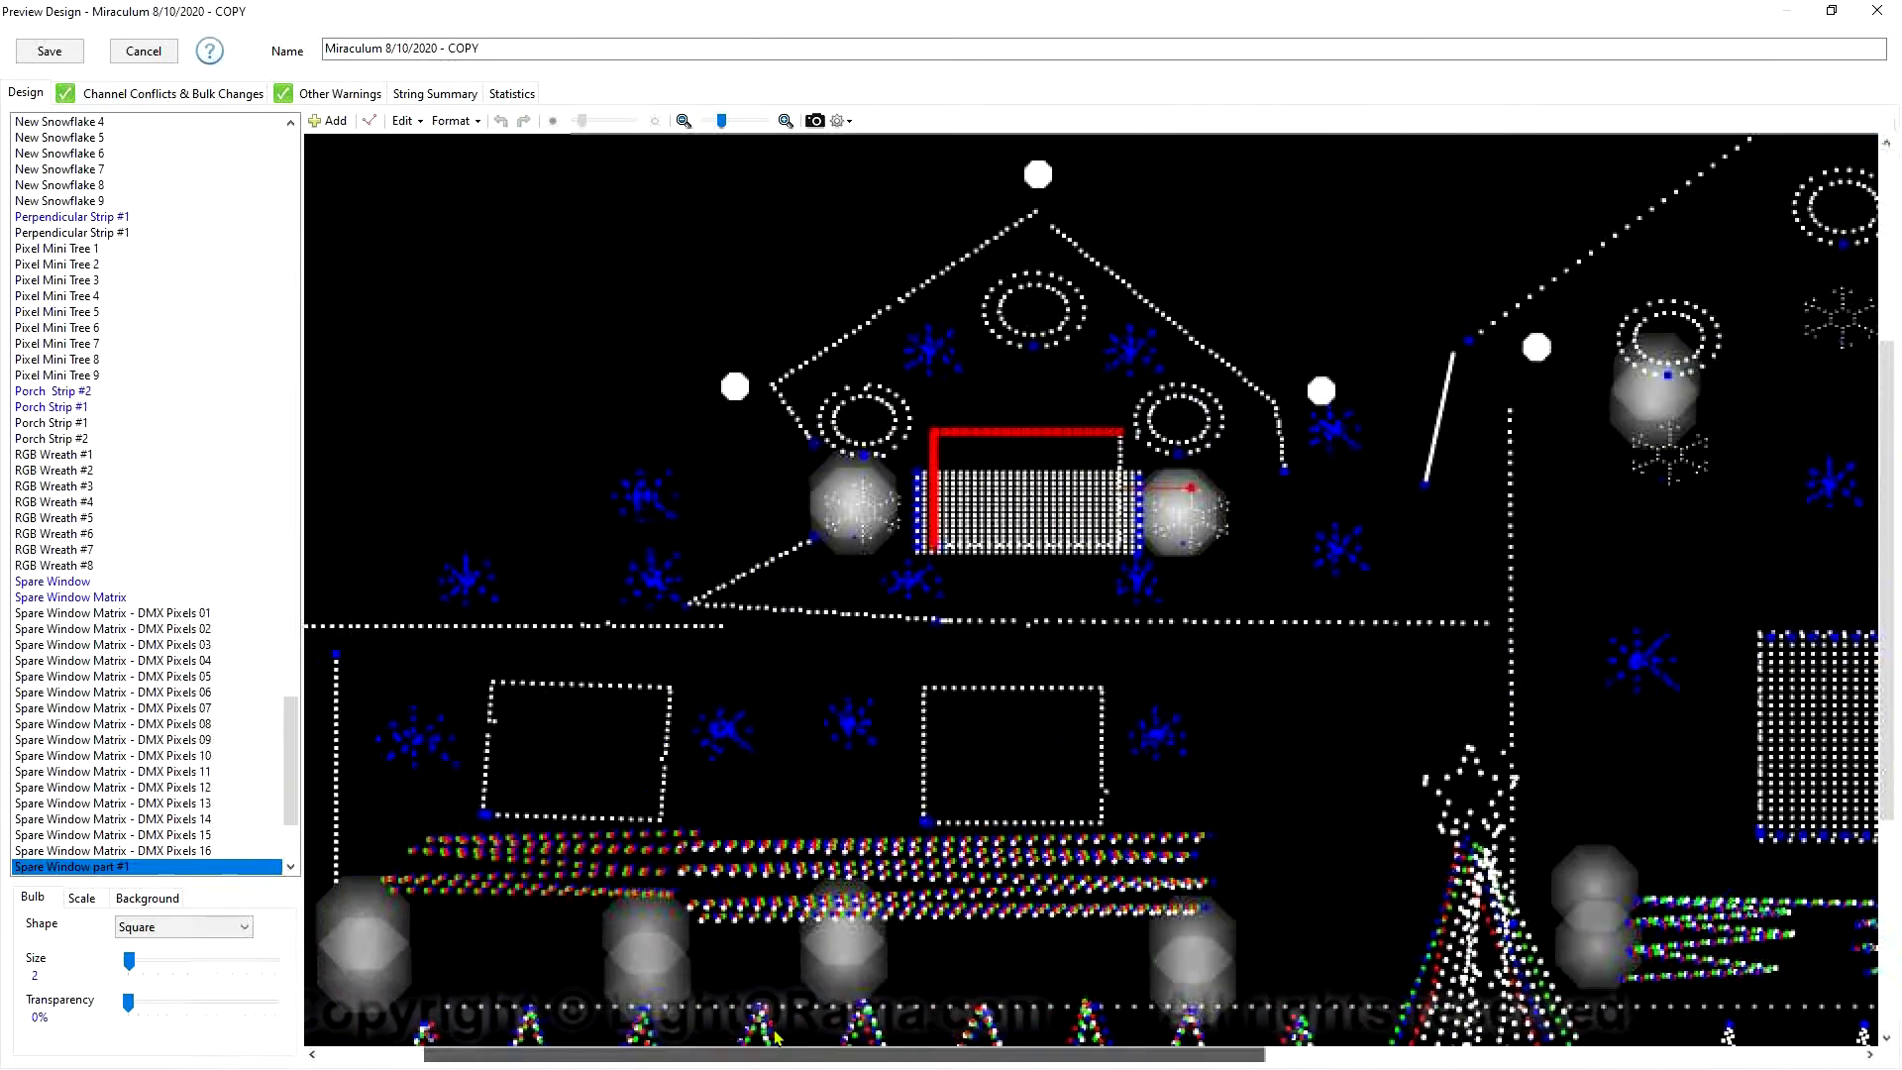
{"action": "left_click", "coordinate": [681, 374]}
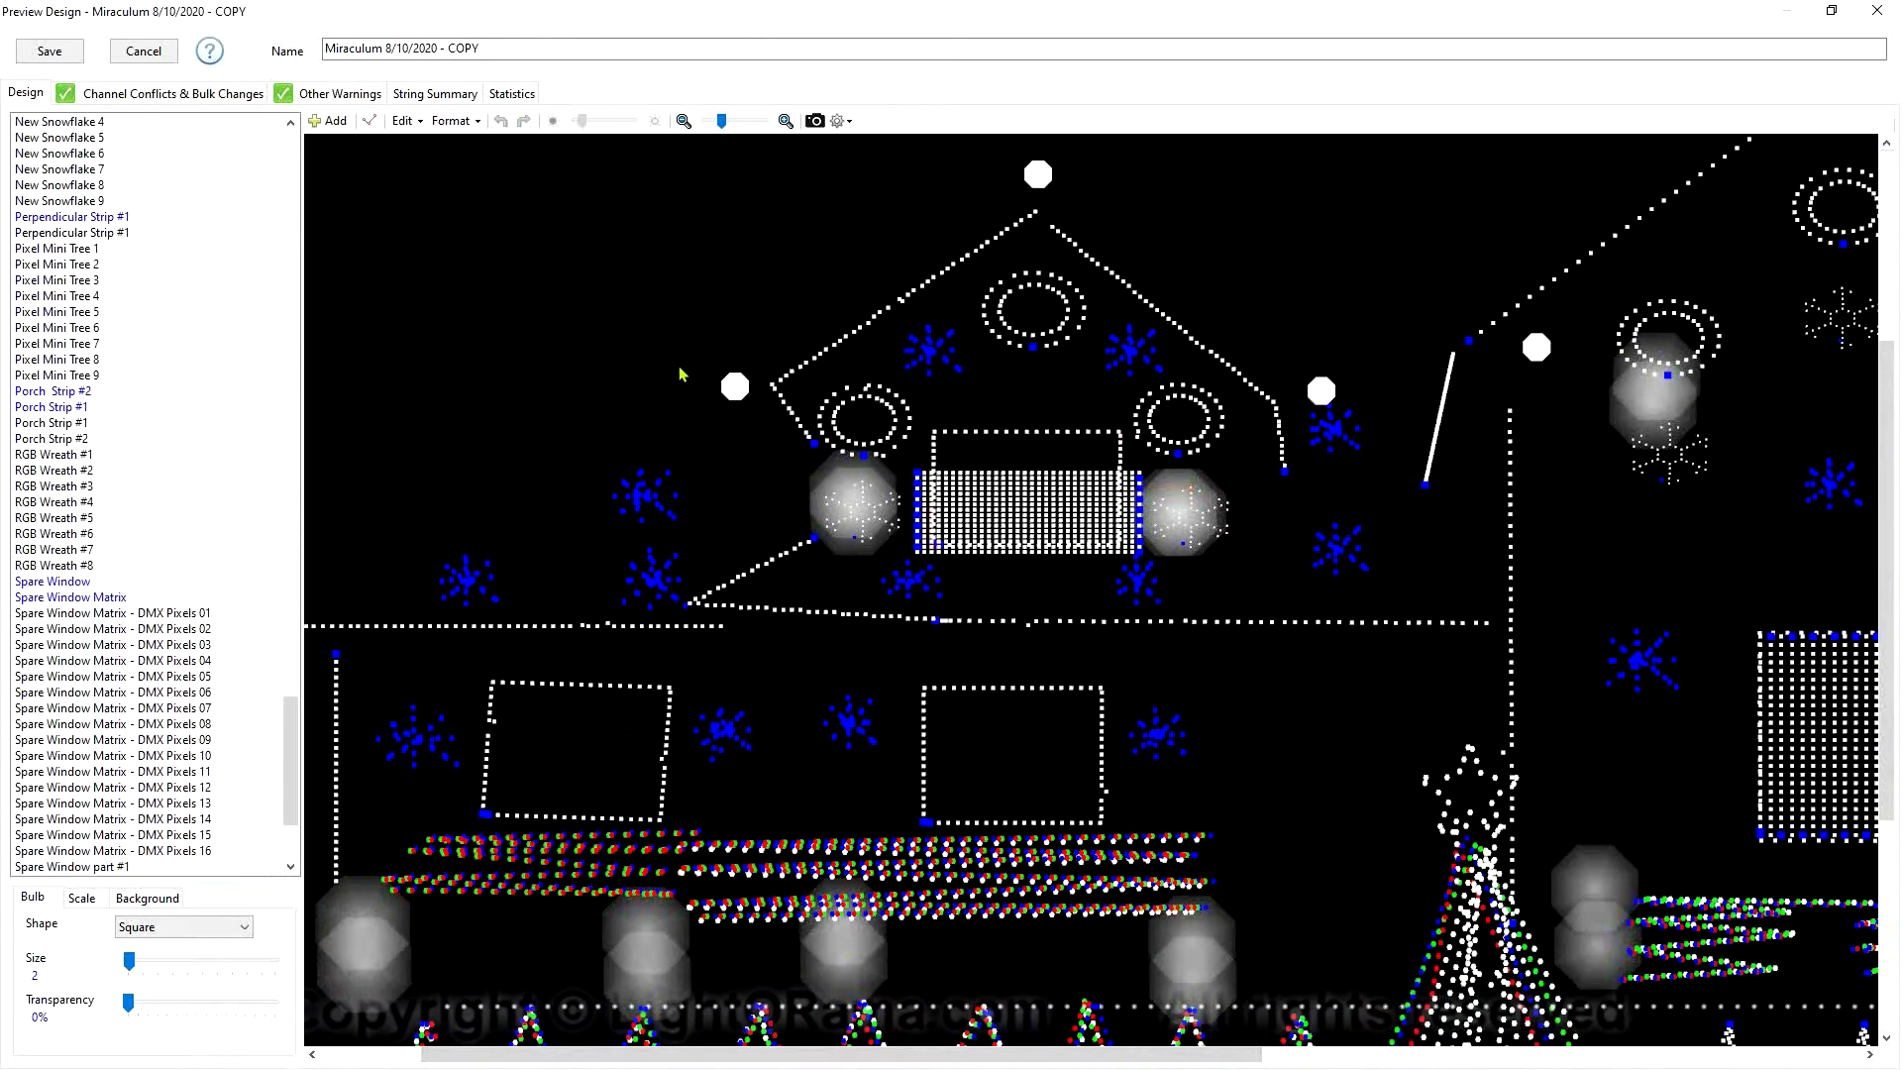
{"action": "left_click", "coordinate": [1008, 484]}
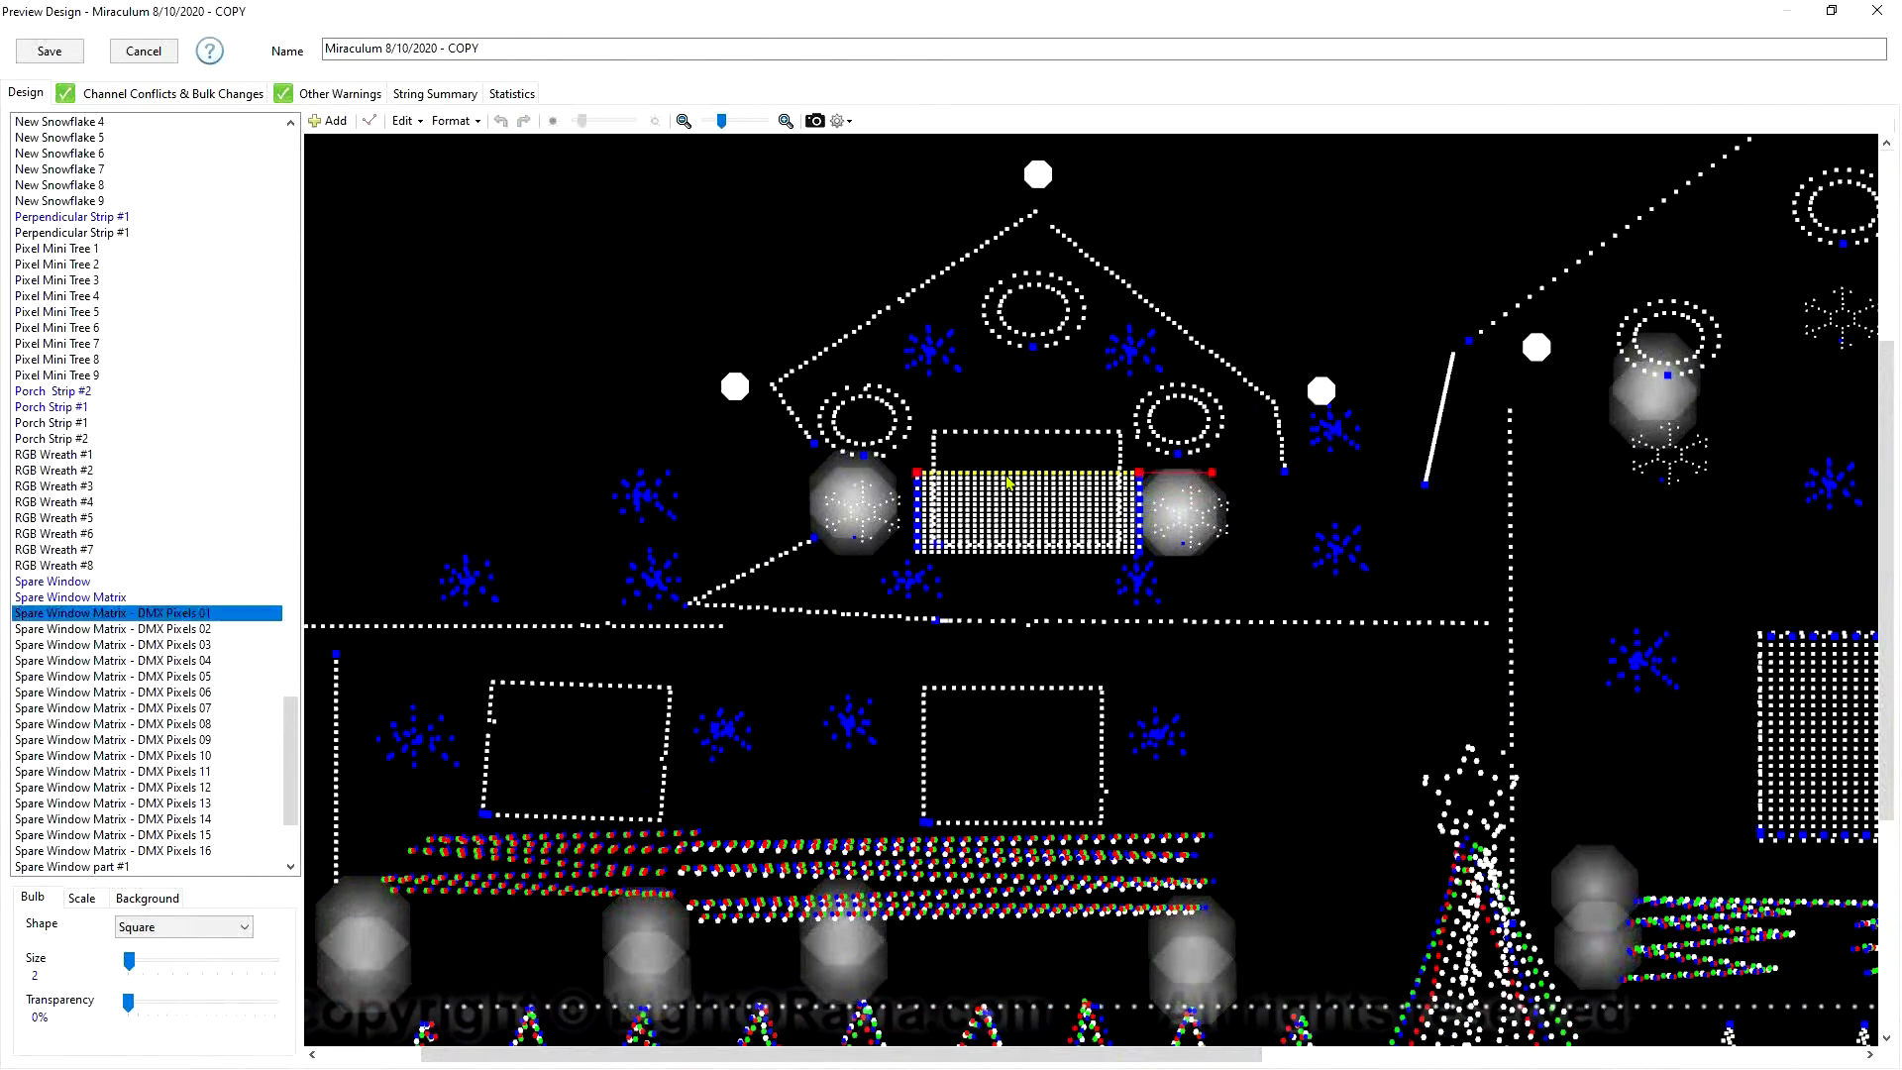
{"action": "left_click", "coordinate": [105, 601]}
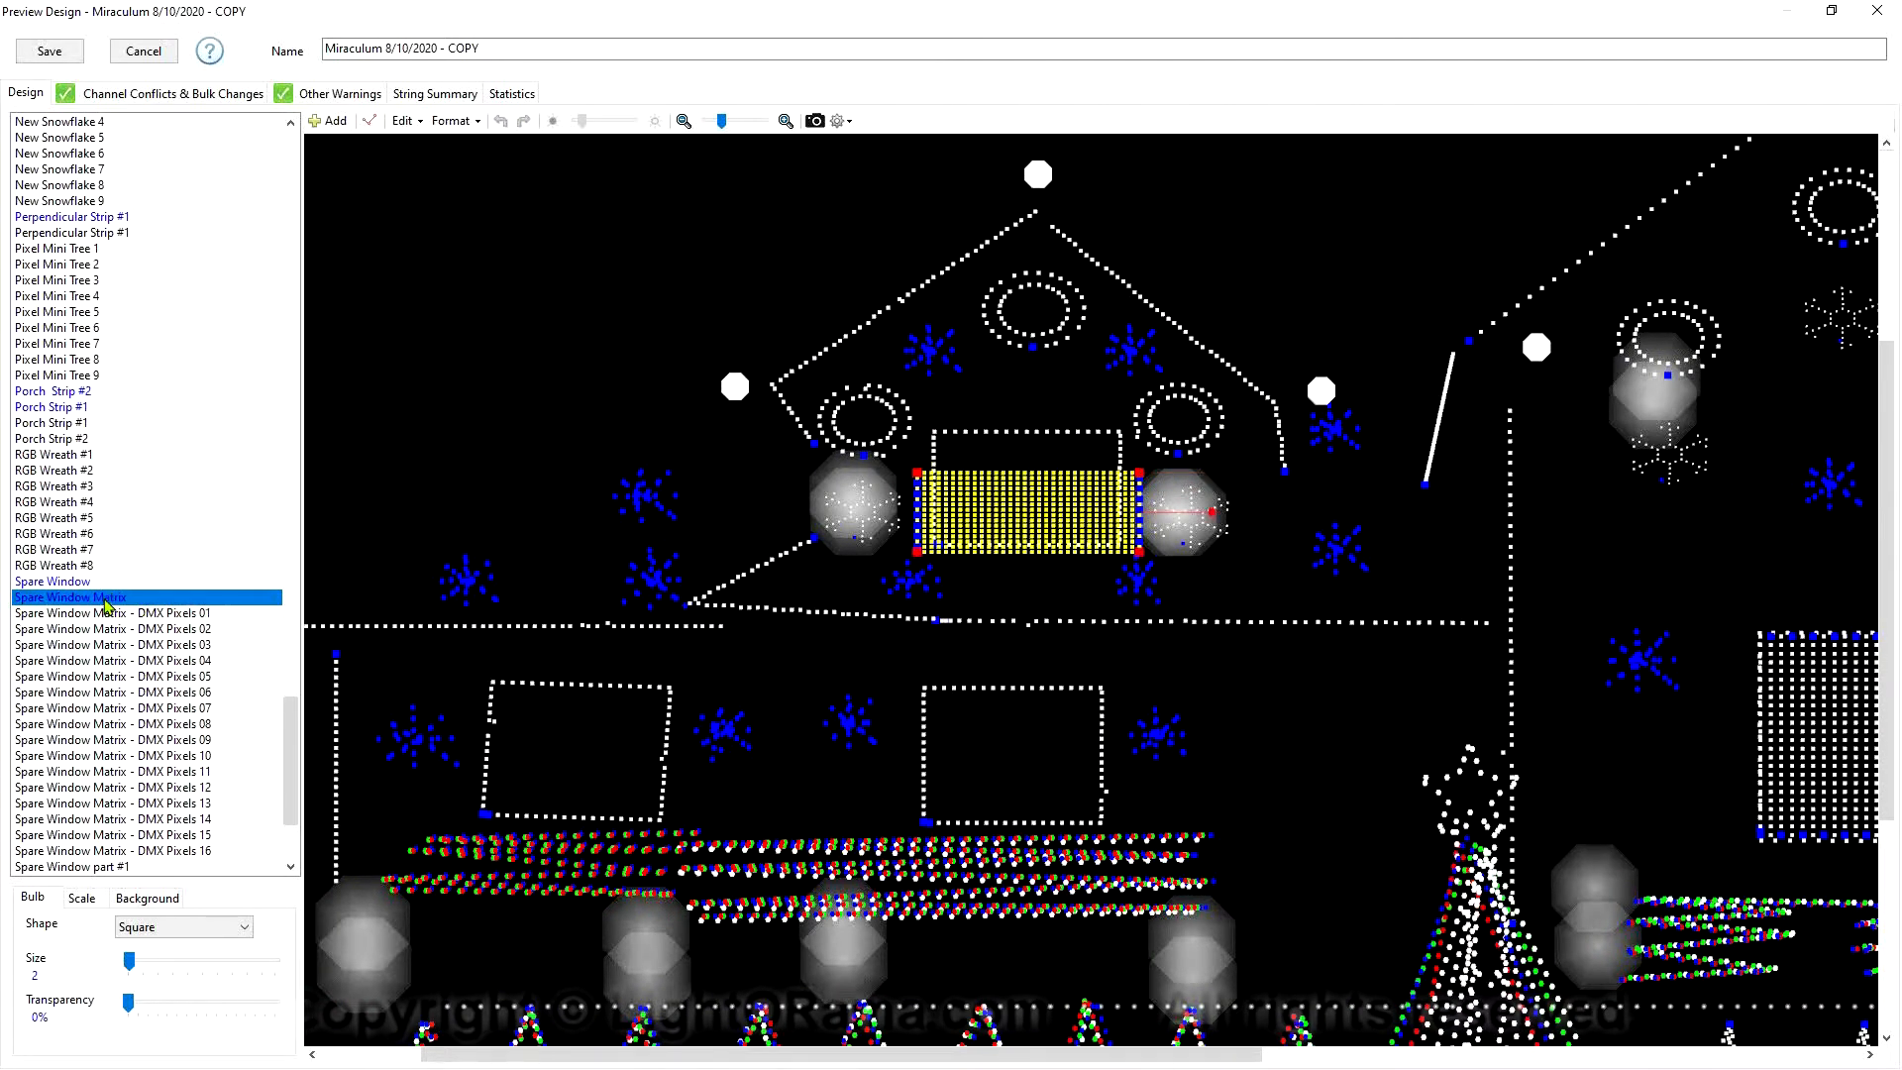
Select Spare Window Matrix DMX Pixels rows between 01 and 16 in turn to check their direction and stacking order
{"action": "left_click", "coordinate": [165, 615]}
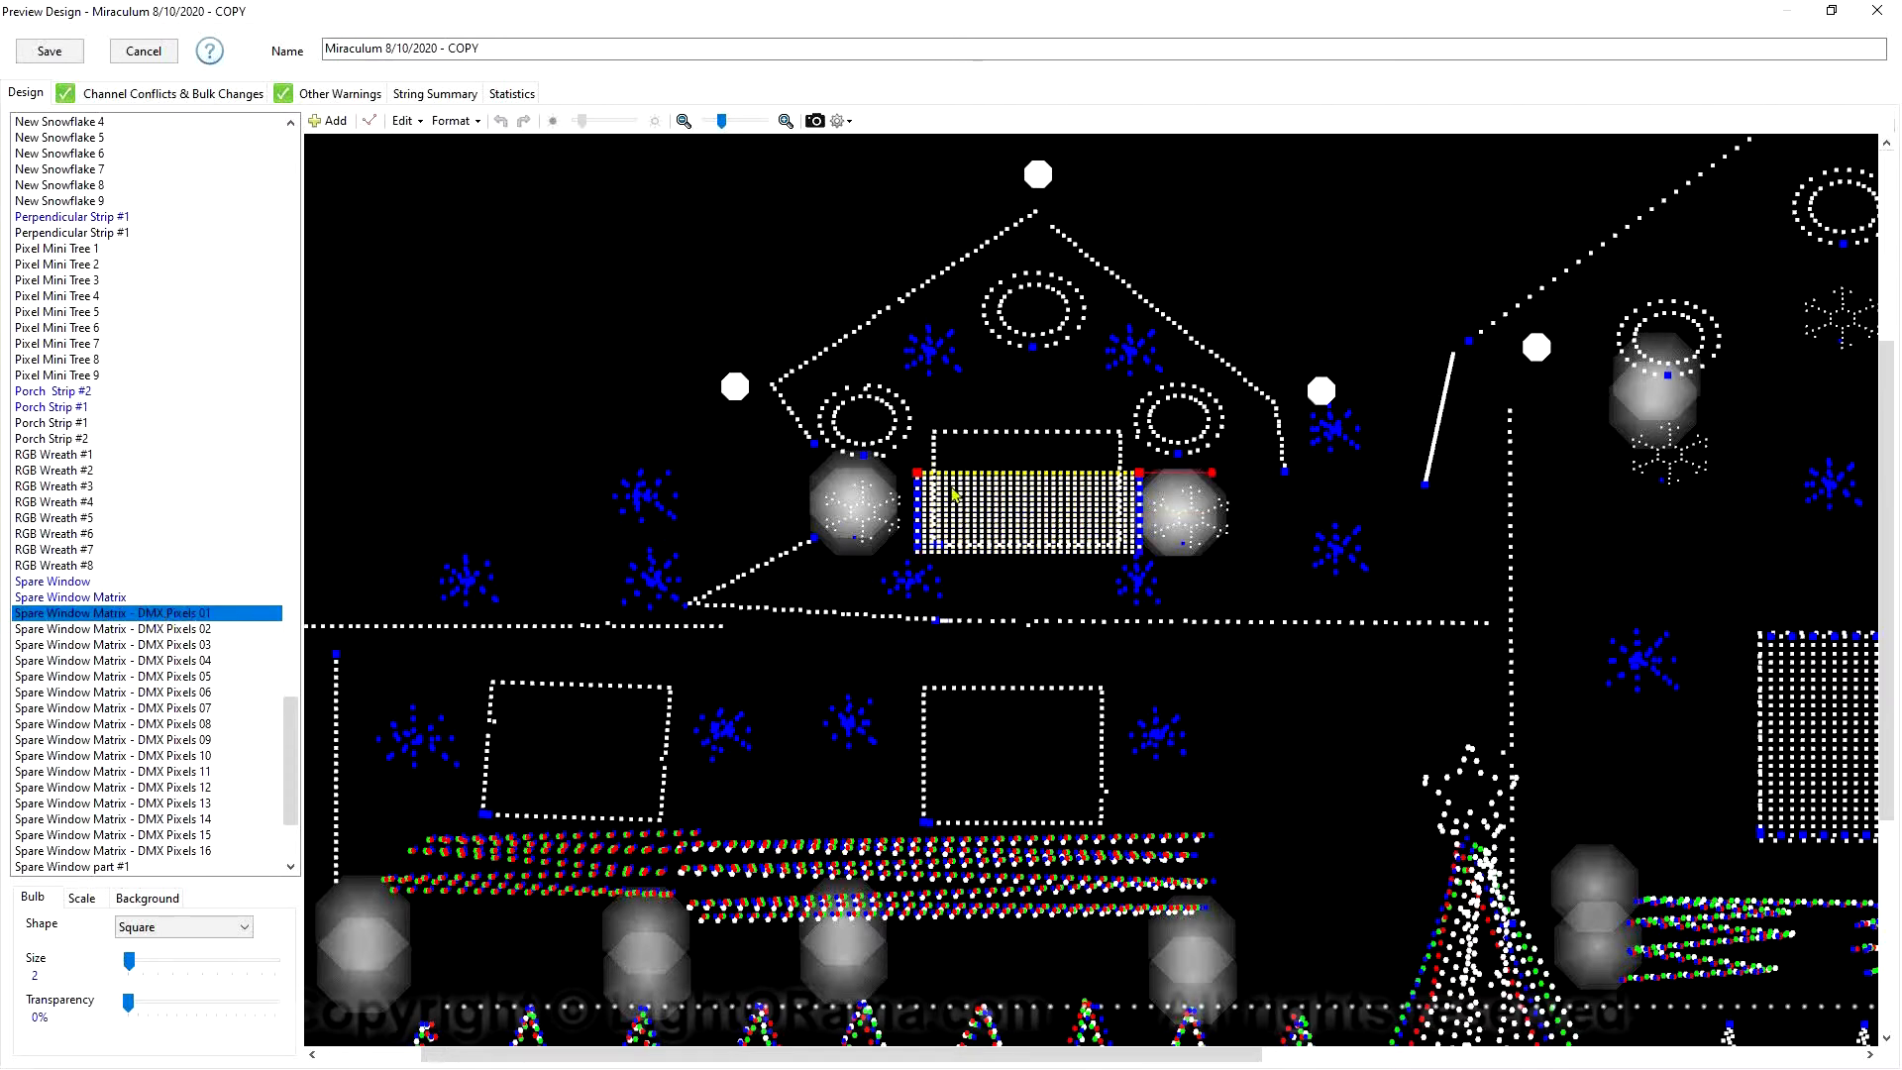
{"action": "left_click", "coordinate": [205, 630]}
{"action": "left_click", "coordinate": [202, 645]}
{"action": "left_click", "coordinate": [197, 661]}
{"action": "left_click", "coordinate": [195, 677]}
{"action": "left_click", "coordinate": [191, 692]}
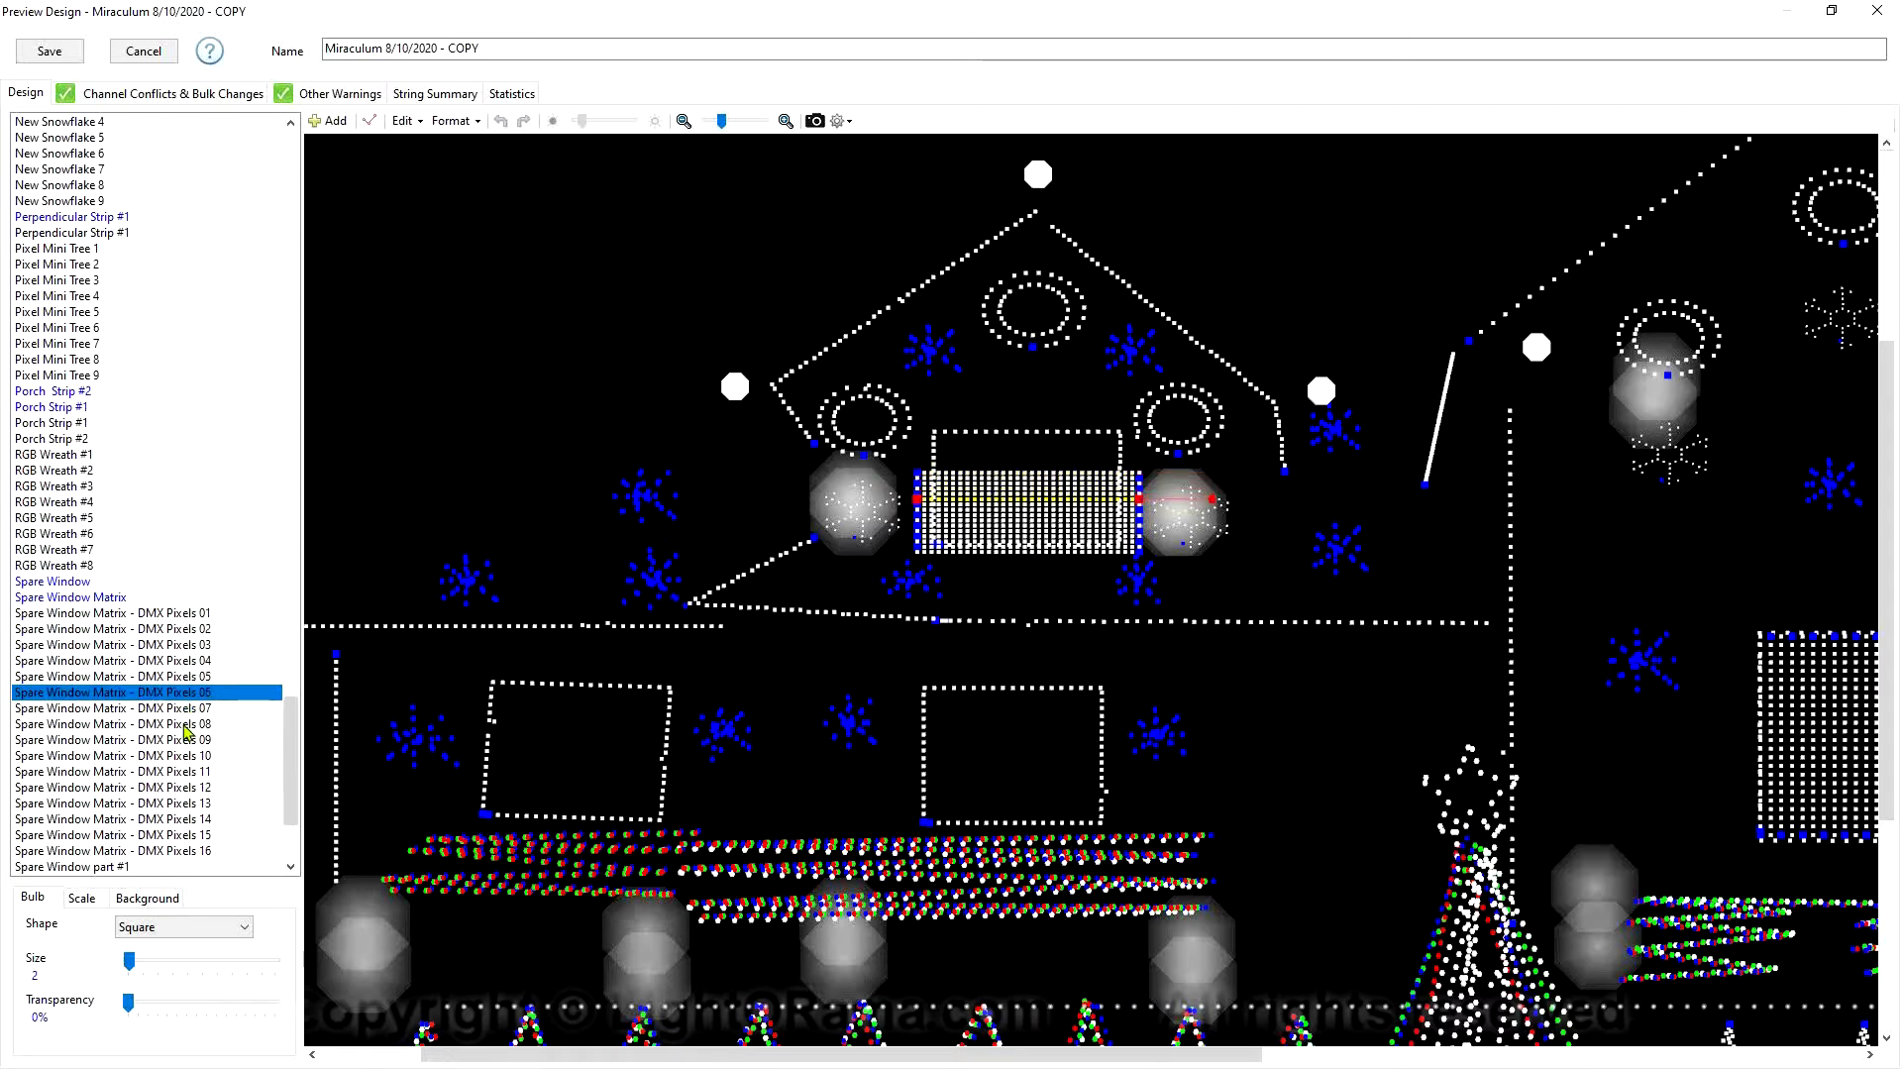
{"action": "left_click", "coordinate": [189, 723]}
{"action": "left_click", "coordinate": [188, 754]}
{"action": "left_click", "coordinate": [189, 818]}
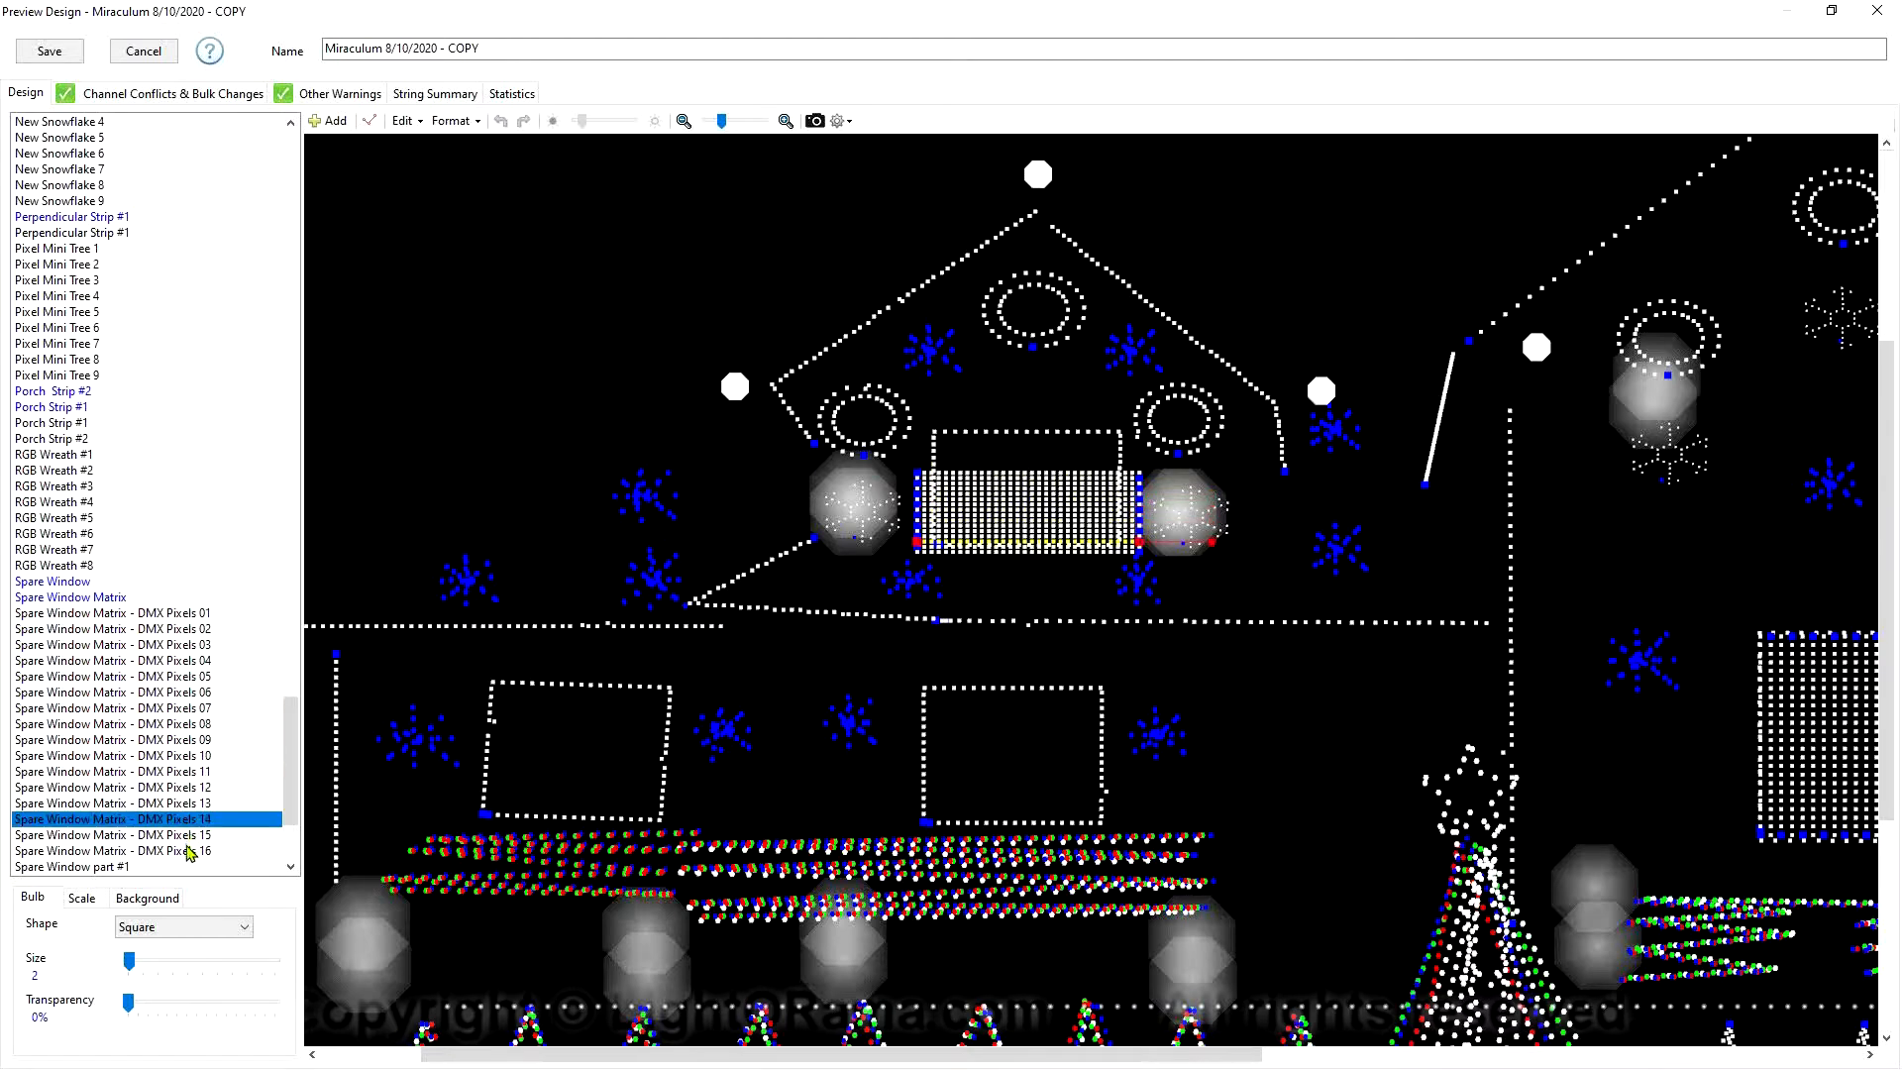
{"action": "left_click", "coordinate": [188, 852]}
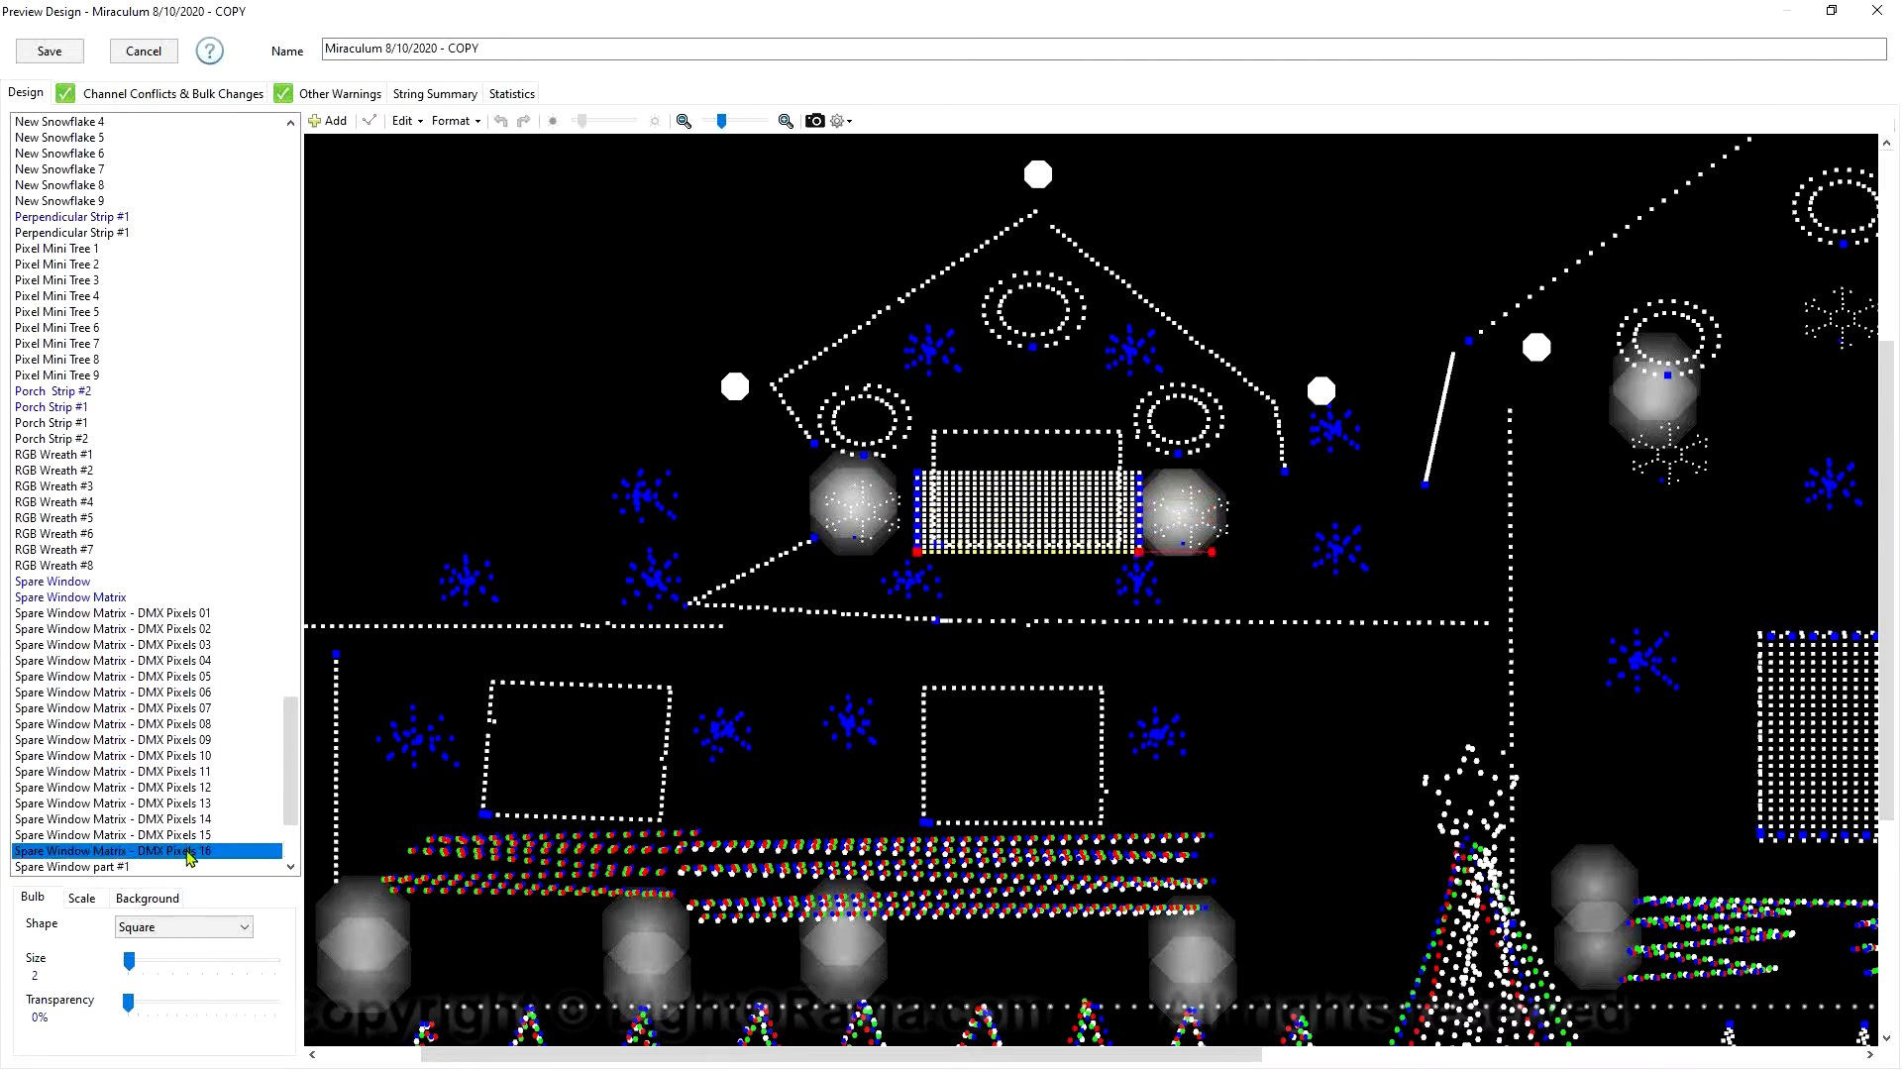
Open the Spare Window Matrix group definition and set its arrangement to Vertical Stack
{"action": "double_click", "coordinate": [117, 598]}
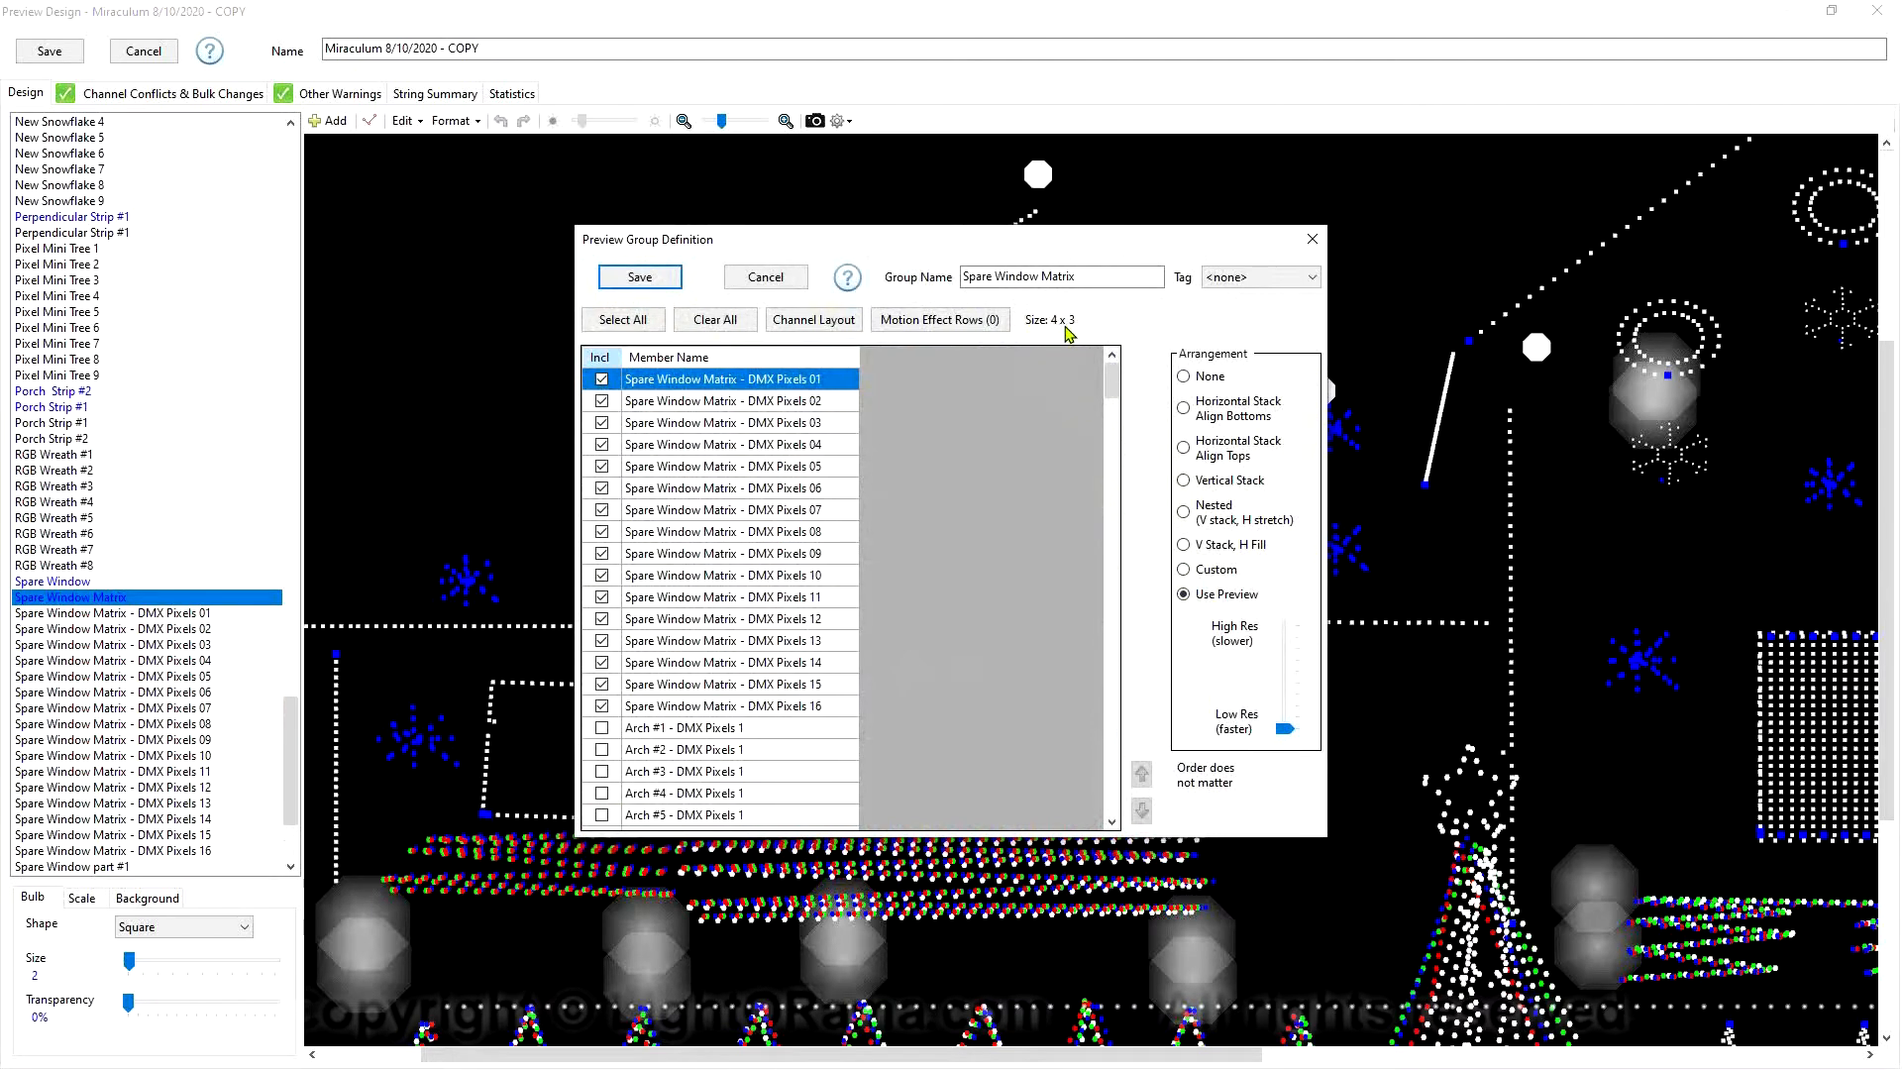
{"action": "left_click_drag", "start_coordinate": [1034, 242], "coordinate": [1097, 273]}
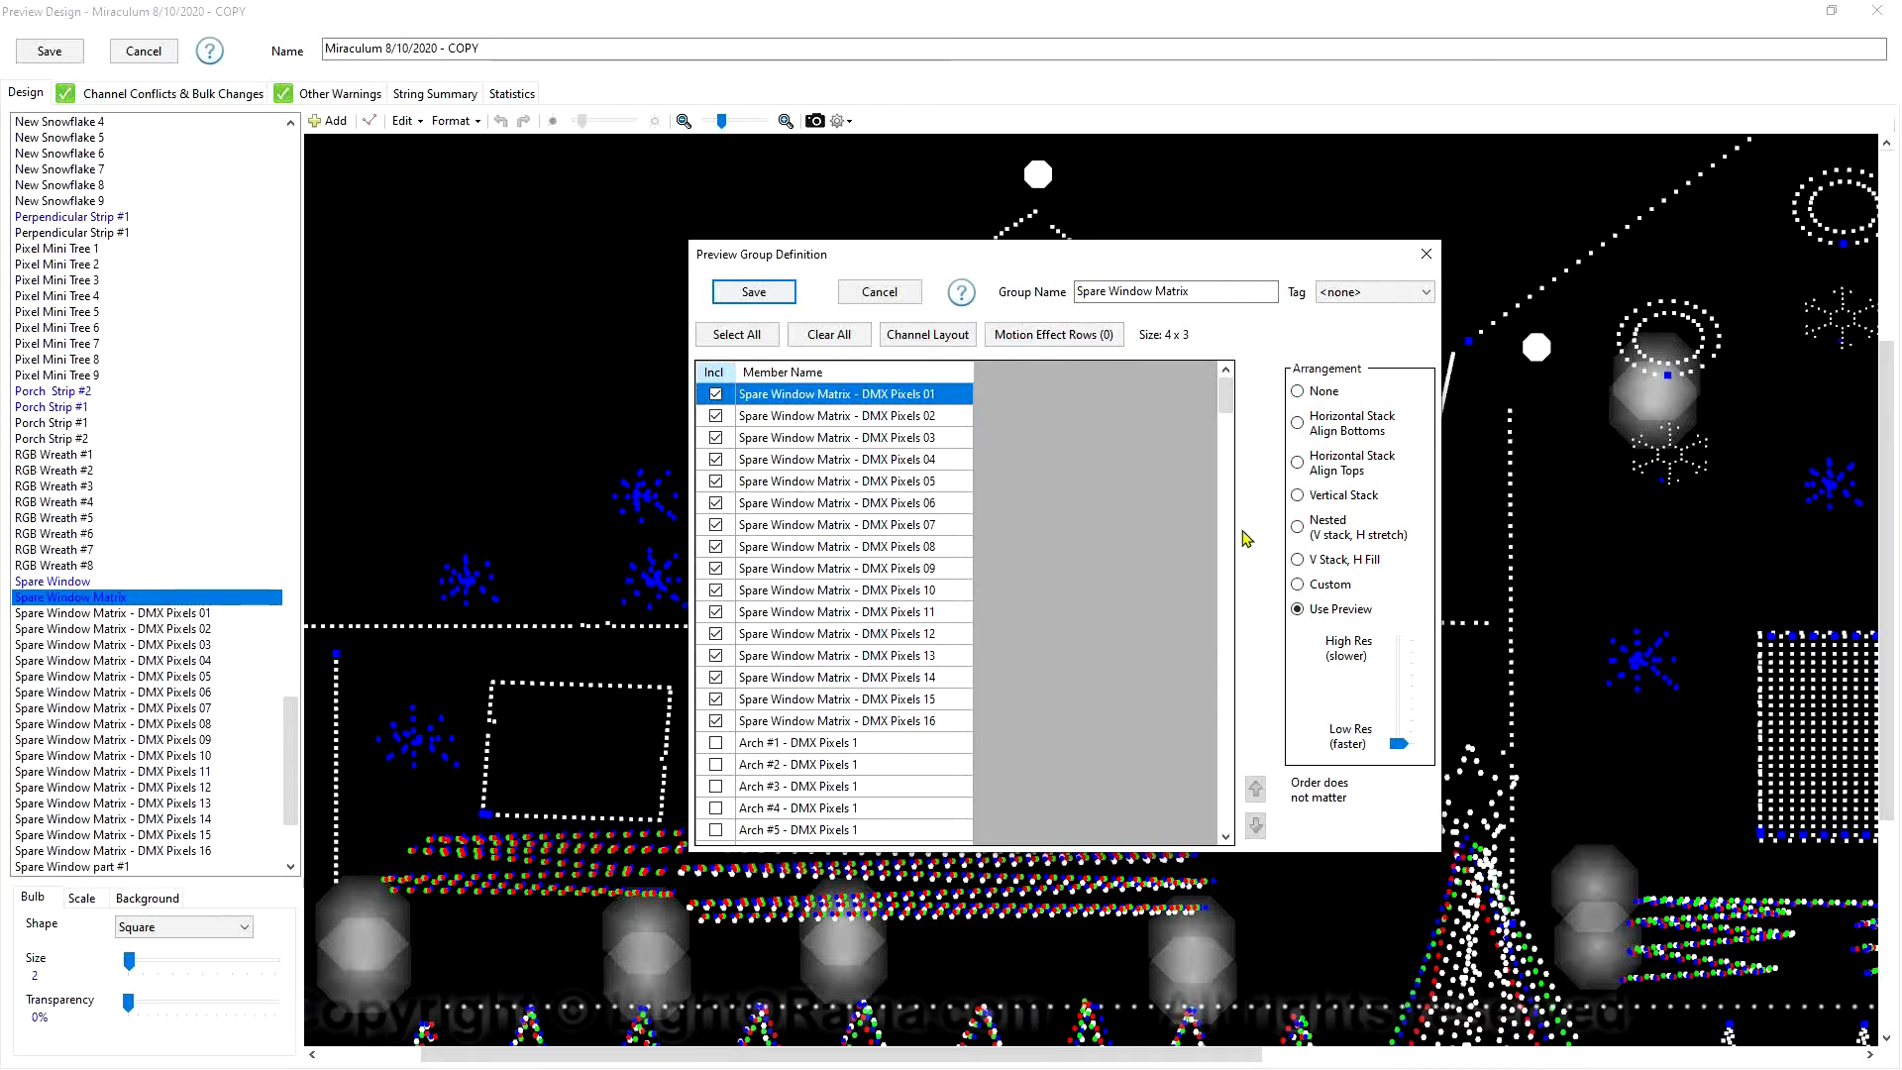
{"action": "left_click", "coordinate": [1352, 498]}
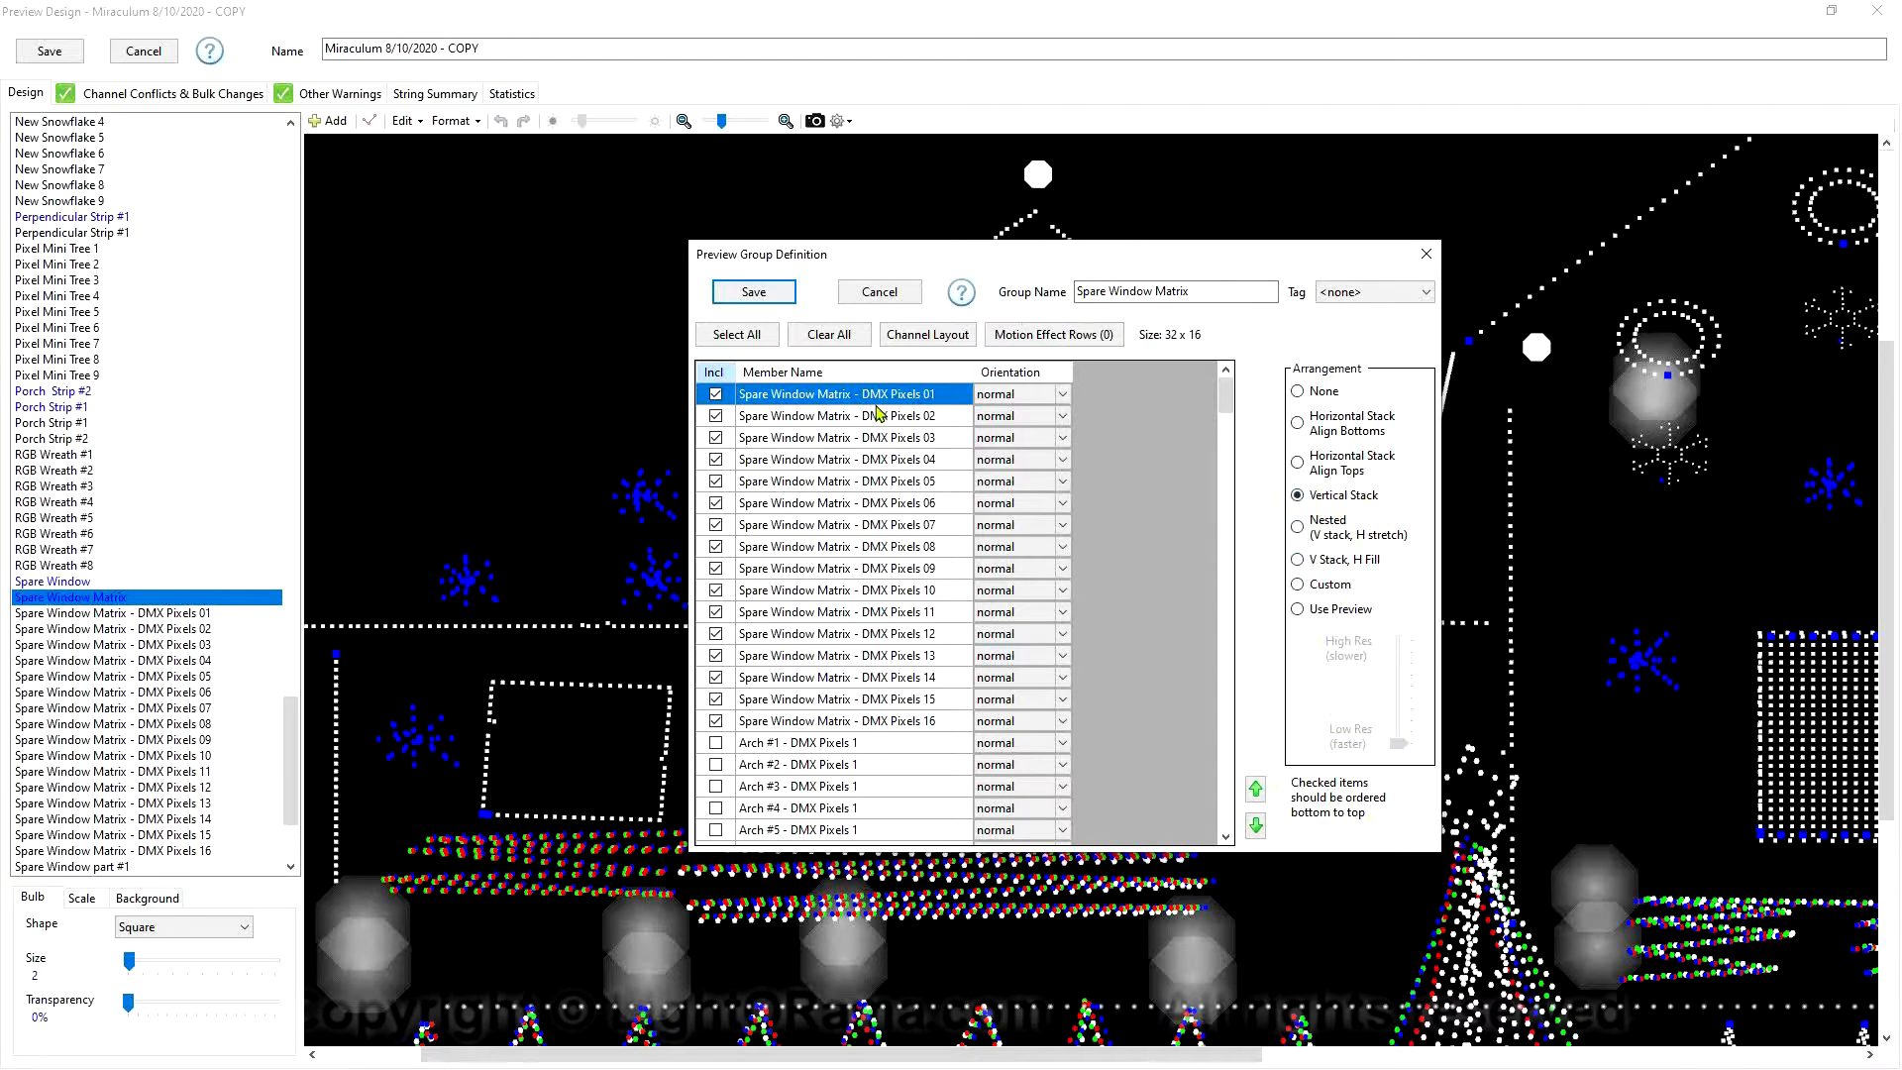
Reorder the Spare Window Matrix members so that DMX Pixels 01 comes last, directly below DMX Pixels 16
{"action": "left_click_drag", "start_coordinate": [1036, 263], "coordinate": [1384, 334]}
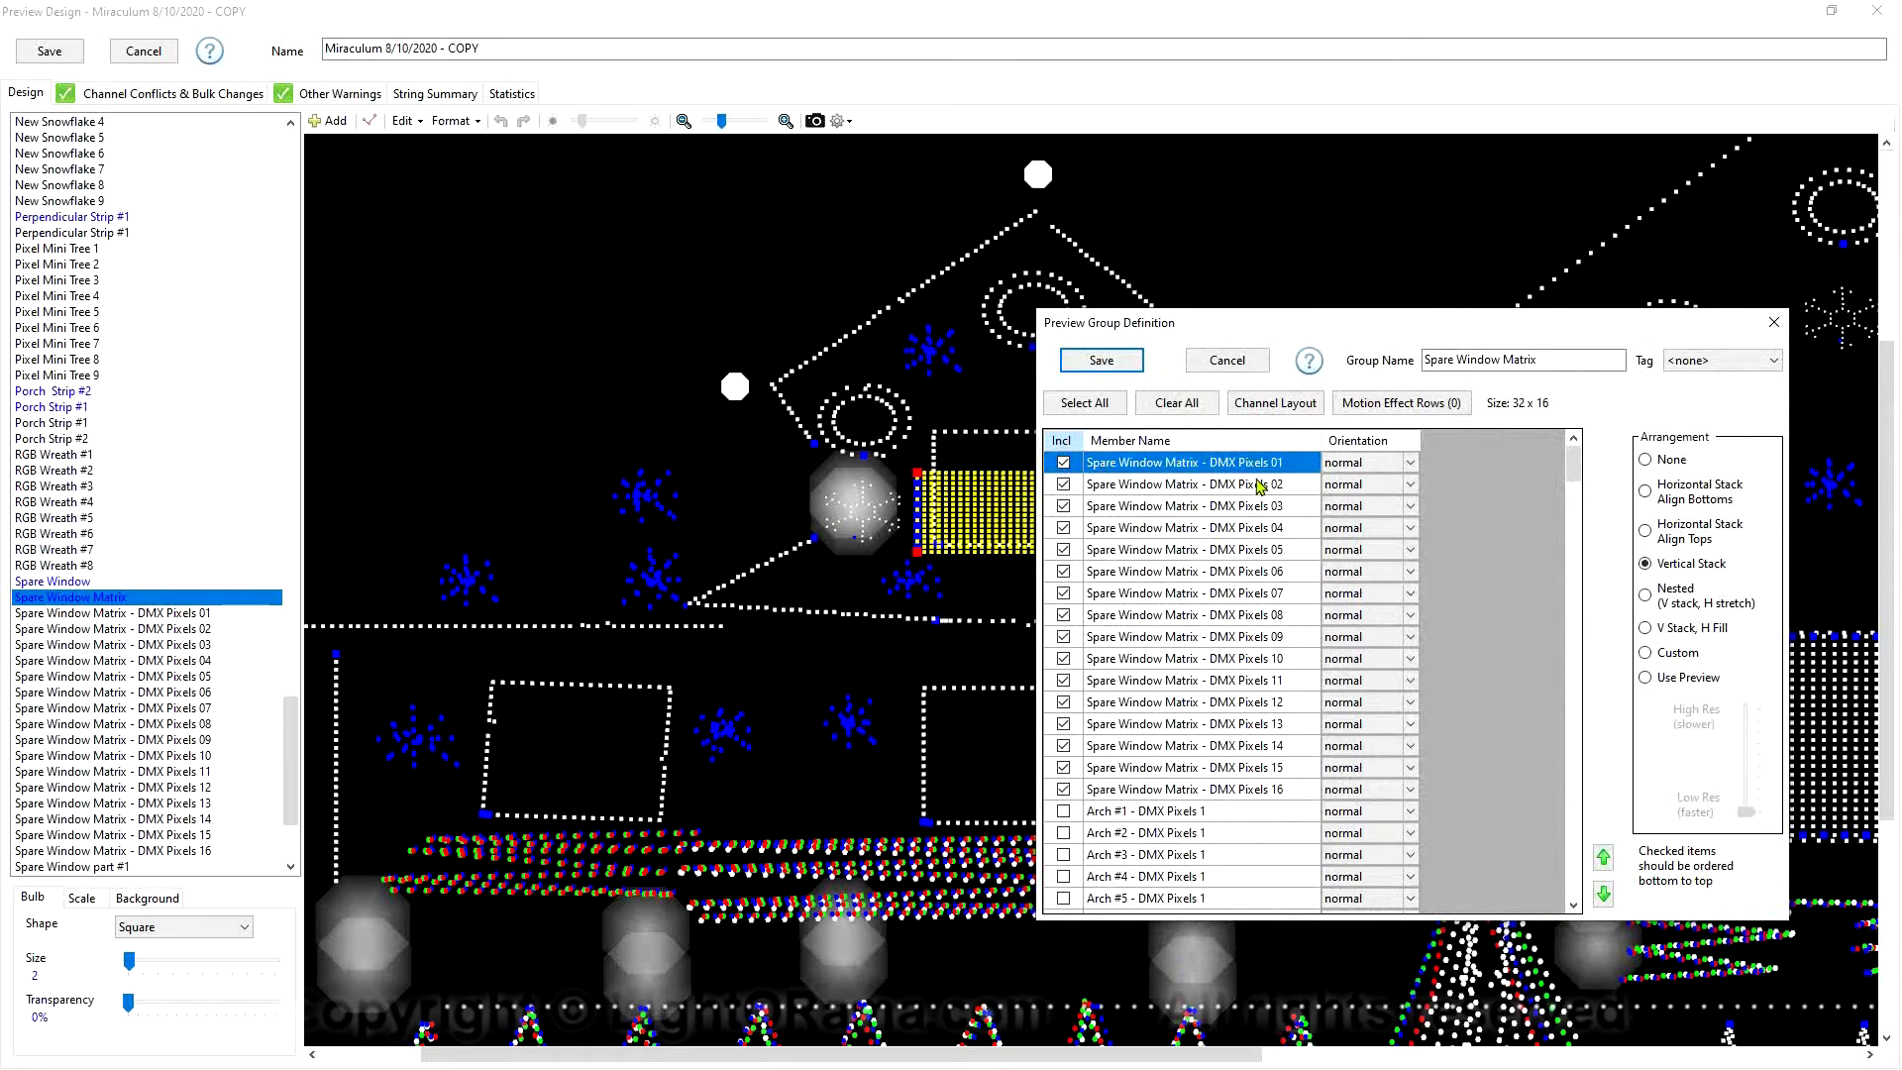
{"action": "left_click", "coordinate": [1604, 894]}
{"action": "double_click", "coordinate": [1603, 894]}
{"action": "double_click", "coordinate": [1603, 894]}
{"action": "double_click", "coordinate": [1604, 894]}
{"action": "triple_click", "coordinate": [1603, 894]}
{"action": "double_click", "coordinate": [1604, 895]}
{"action": "double_click", "coordinate": [1603, 894]}
{"action": "left_click", "coordinate": [1604, 895]}
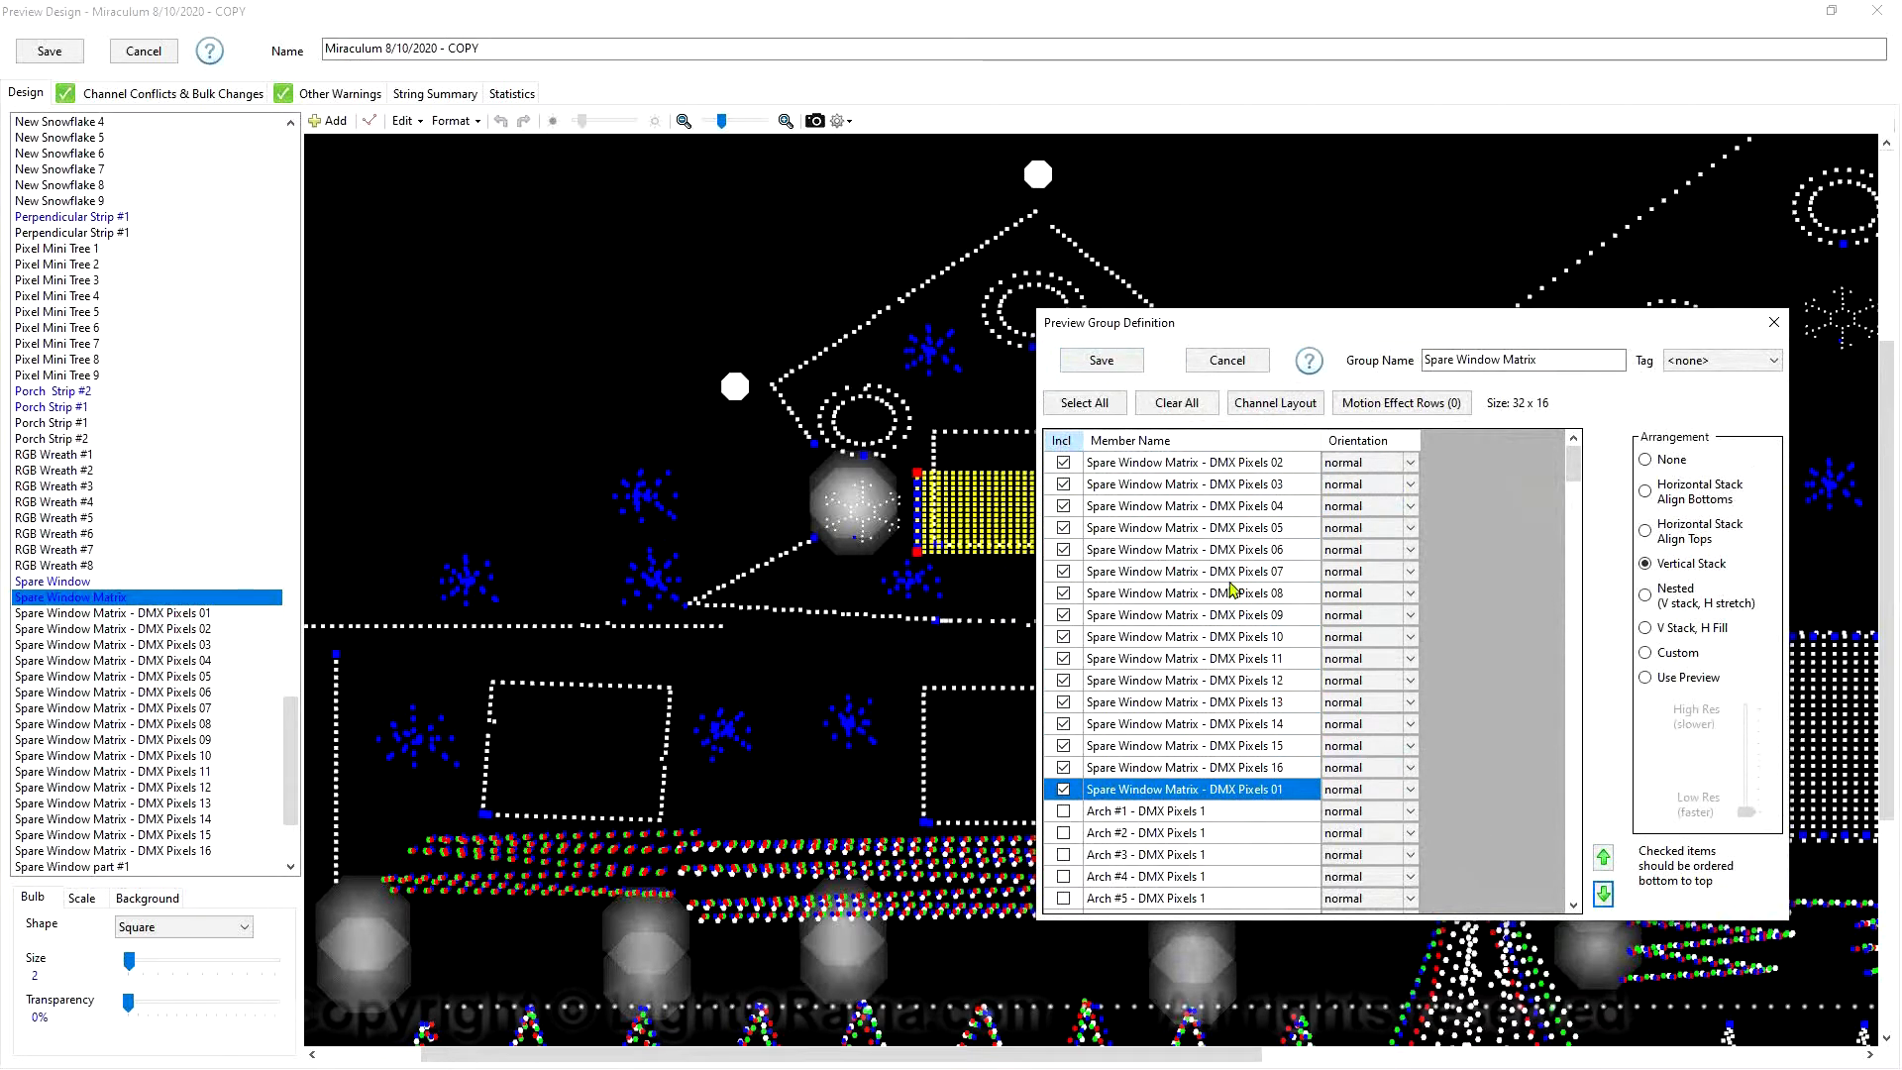
Move Spare Window Matrix DMX Pixels 02 down the member order to sit directly above DMX Pixels 01
{"action": "left_click", "coordinate": [1276, 466]}
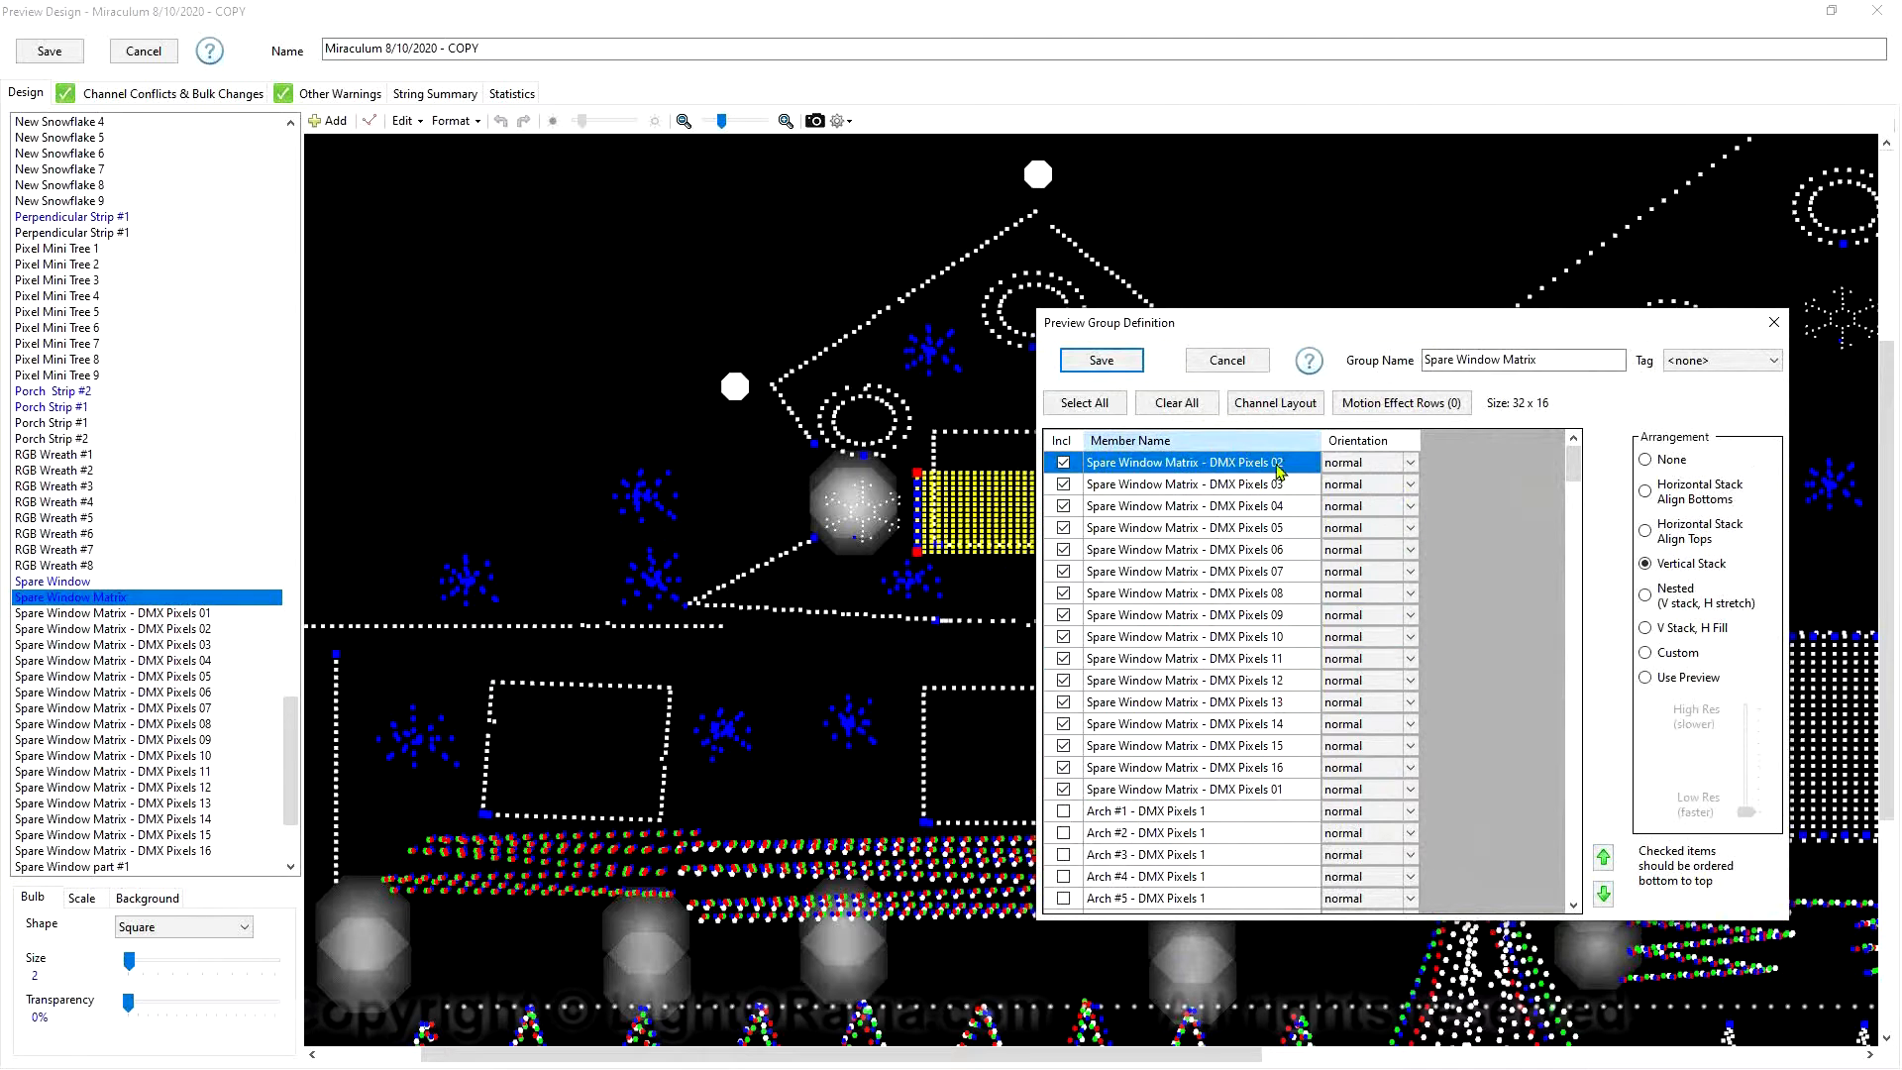
{"action": "left_click", "coordinate": [1296, 491]}
{"action": "left_click", "coordinate": [1286, 463]}
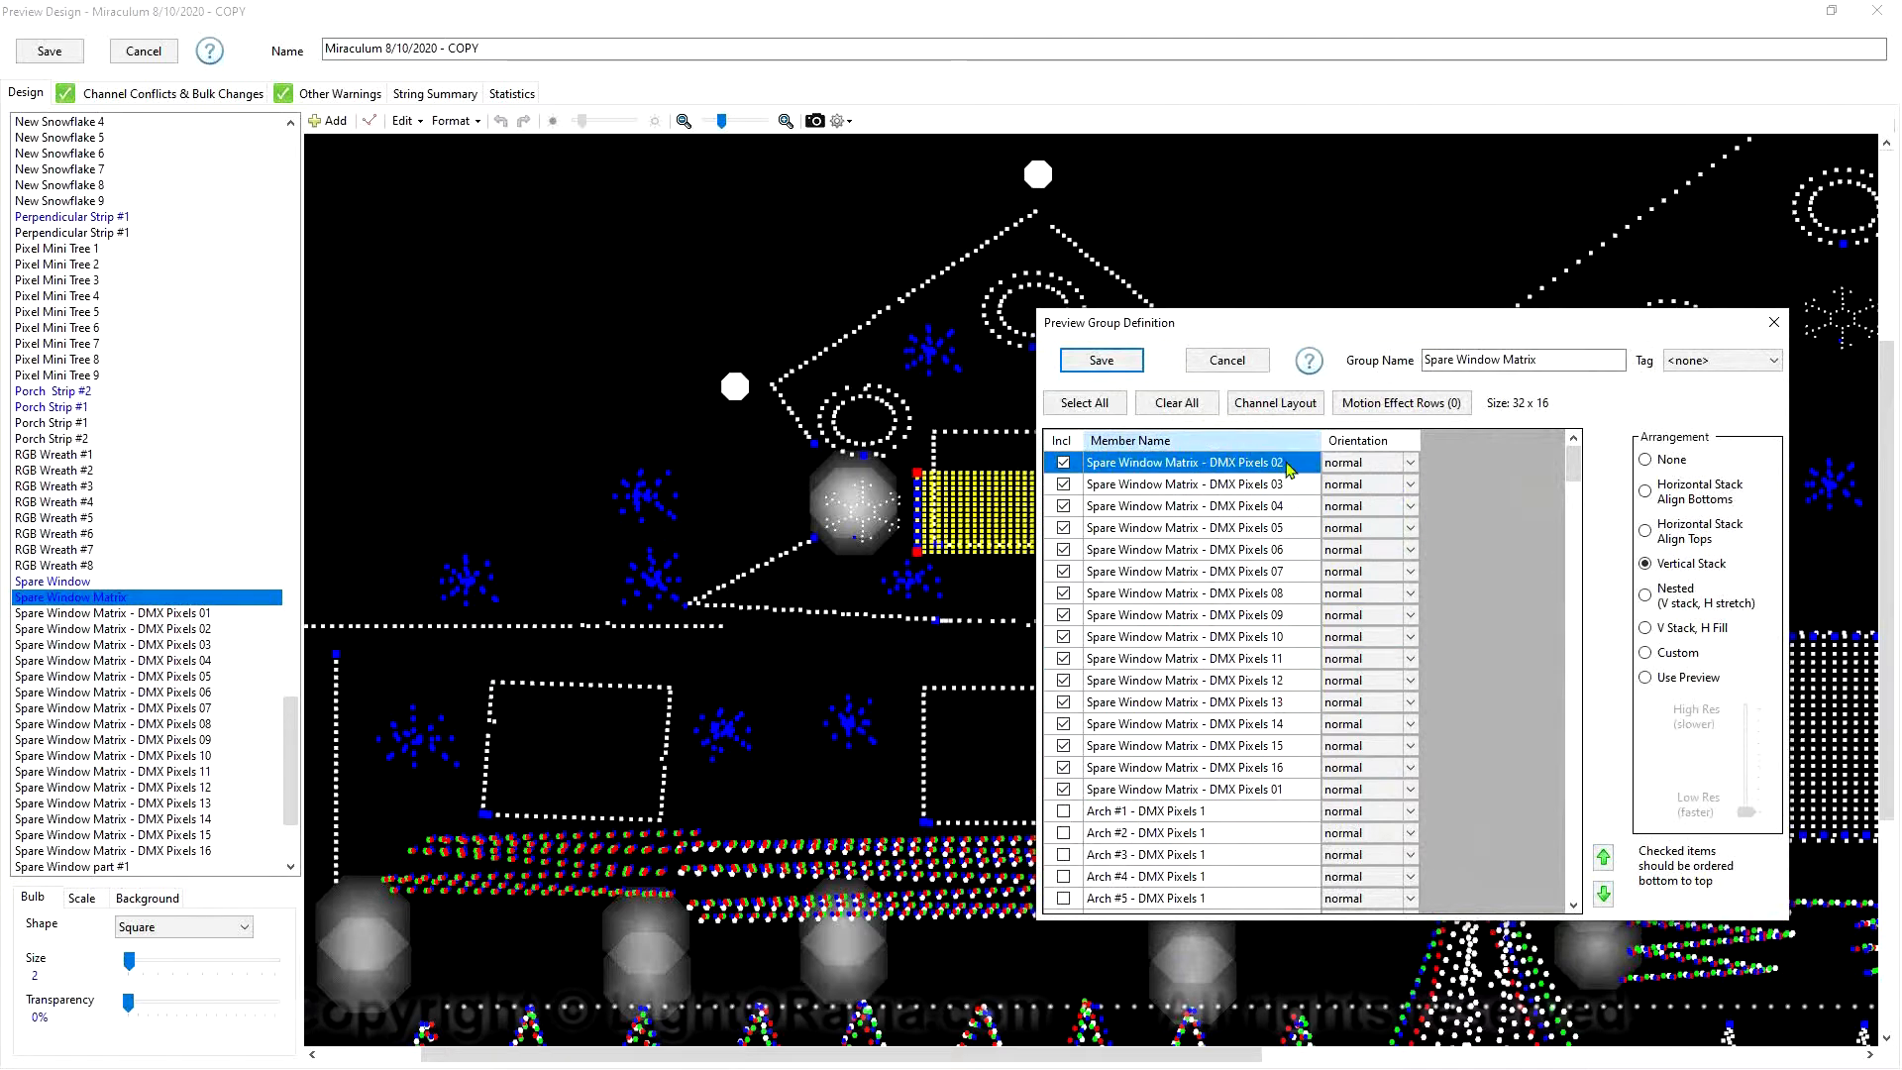
{"action": "double_click", "coordinate": [1603, 894]}
{"action": "double_click", "coordinate": [1603, 895]}
{"action": "double_click", "coordinate": [1604, 894]}
{"action": "double_click", "coordinate": [1603, 895]}
{"action": "left_click", "coordinate": [1604, 895]}
{"action": "double_click", "coordinate": [1604, 895]}
{"action": "double_click", "coordinate": [1603, 895]}
{"action": "left_click", "coordinate": [1604, 895]}
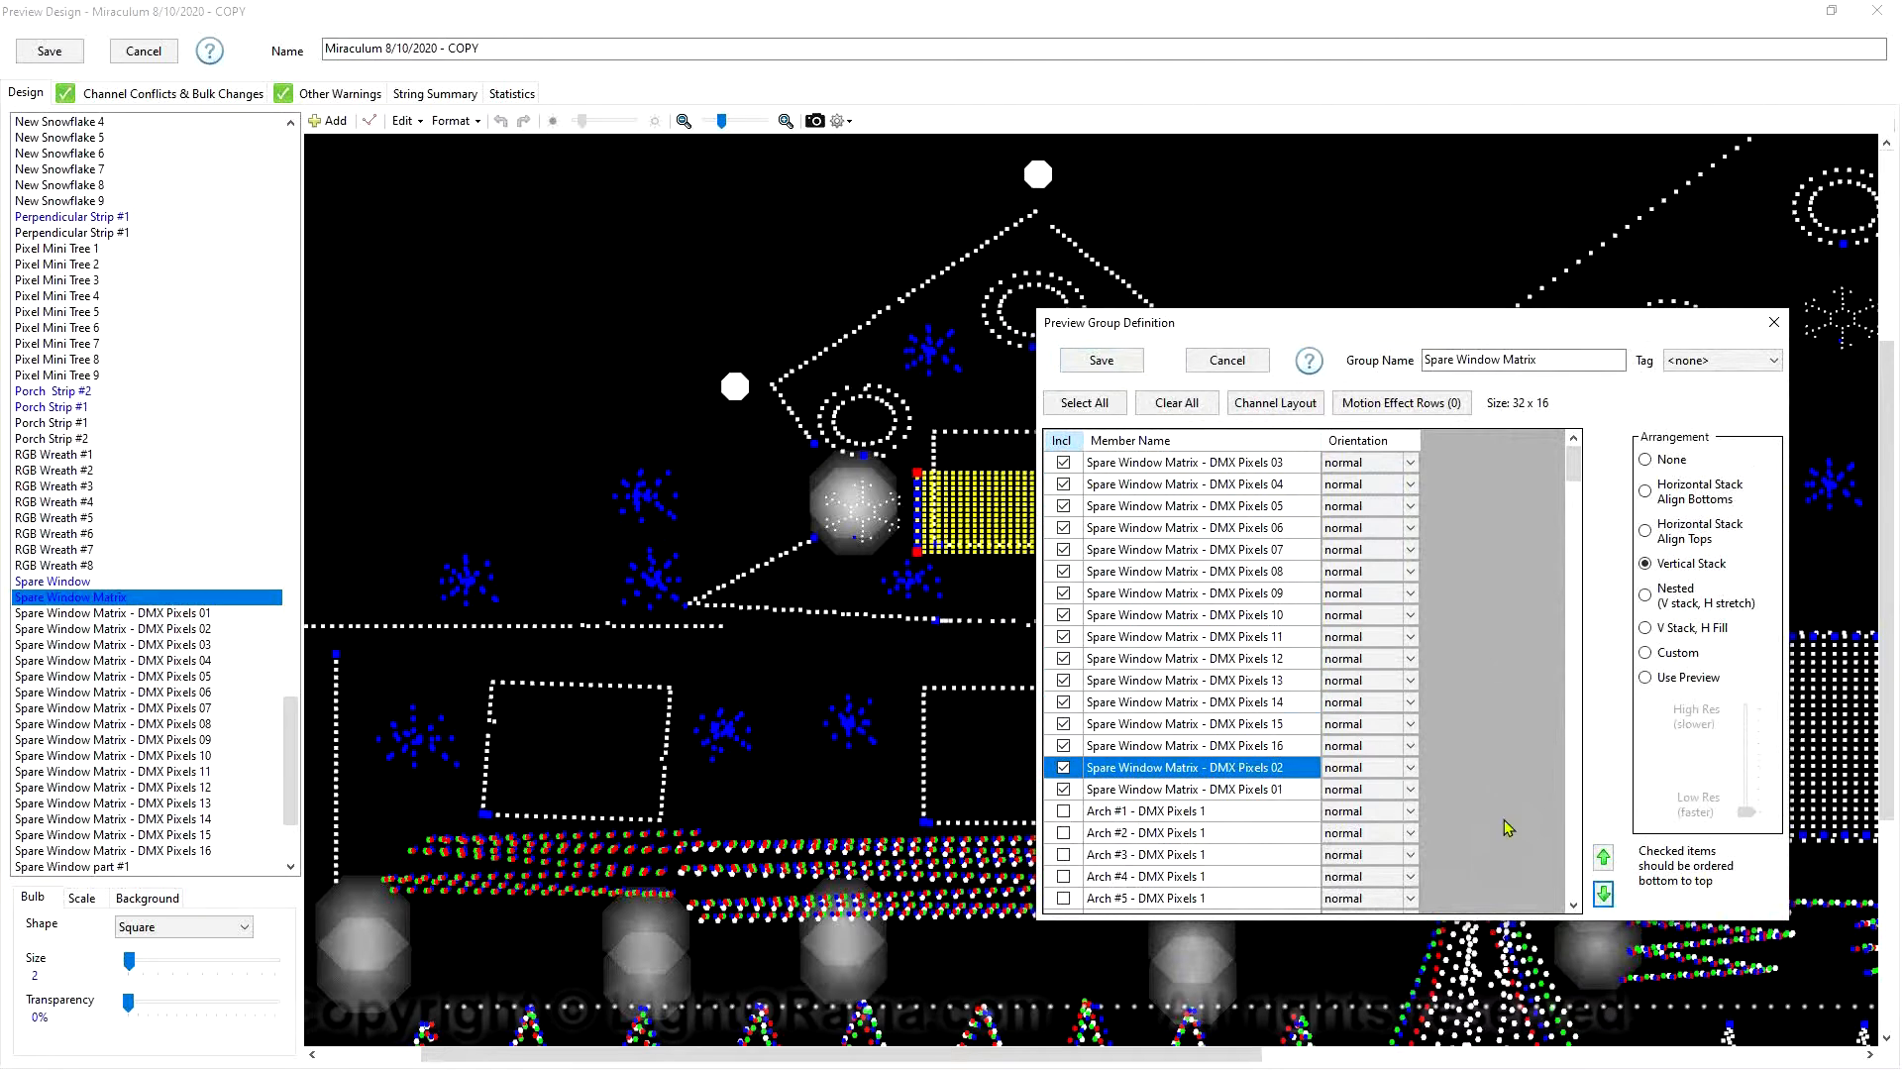
Move Spare Window Matrix DMX Pixels 03 down the member order to sit directly above DMX Pixels 02
{"action": "left_click", "coordinate": [1276, 464]}
{"action": "double_click", "coordinate": [1603, 894]}
{"action": "double_click", "coordinate": [1604, 894]}
{"action": "double_click", "coordinate": [1603, 895]}
{"action": "double_click", "coordinate": [1604, 895]}
{"action": "double_click", "coordinate": [1604, 894]}
{"action": "left_click", "coordinate": [1604, 894]}
{"action": "left_click", "coordinate": [1604, 894]}
{"action": "left_click", "coordinate": [1603, 895]}
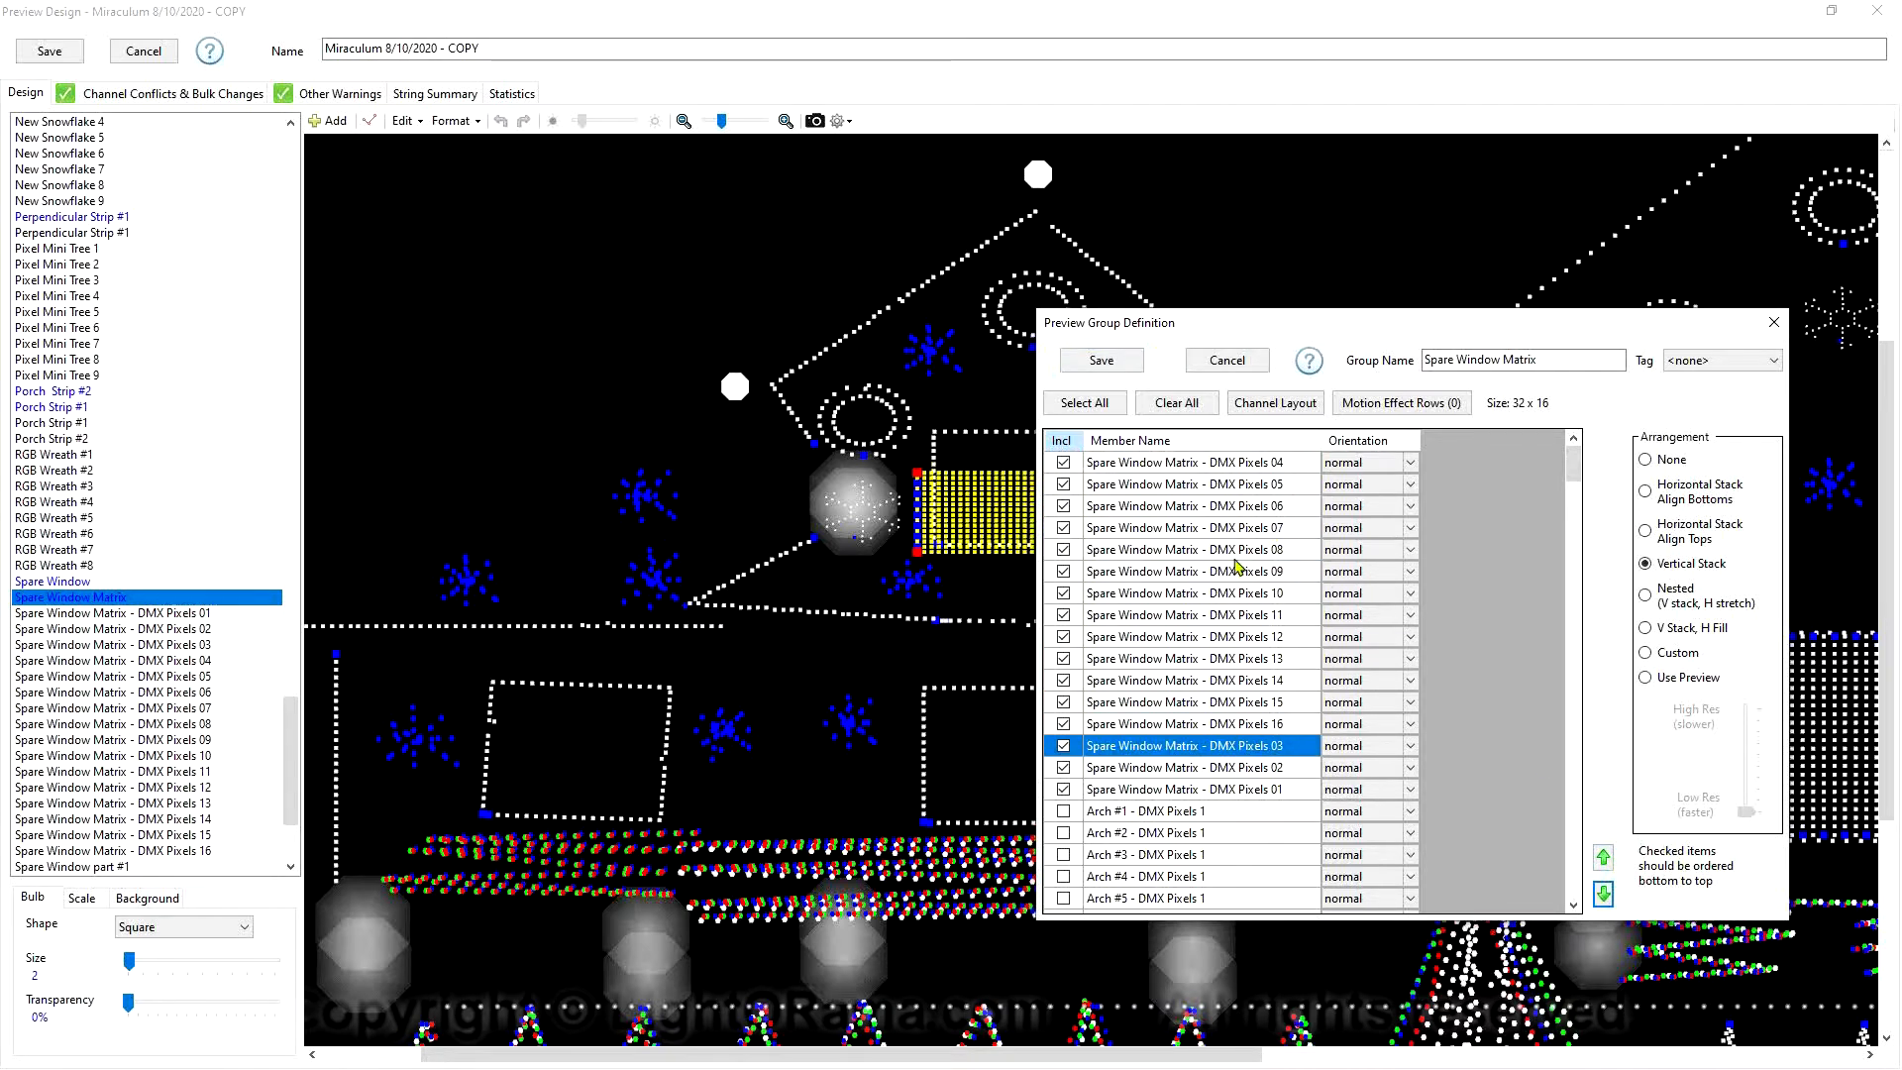
Move Spare Window Matrix DMX Pixels 04 down the member order to sit directly above DMX Pixels 03
{"action": "left_click", "coordinate": [1254, 471]}
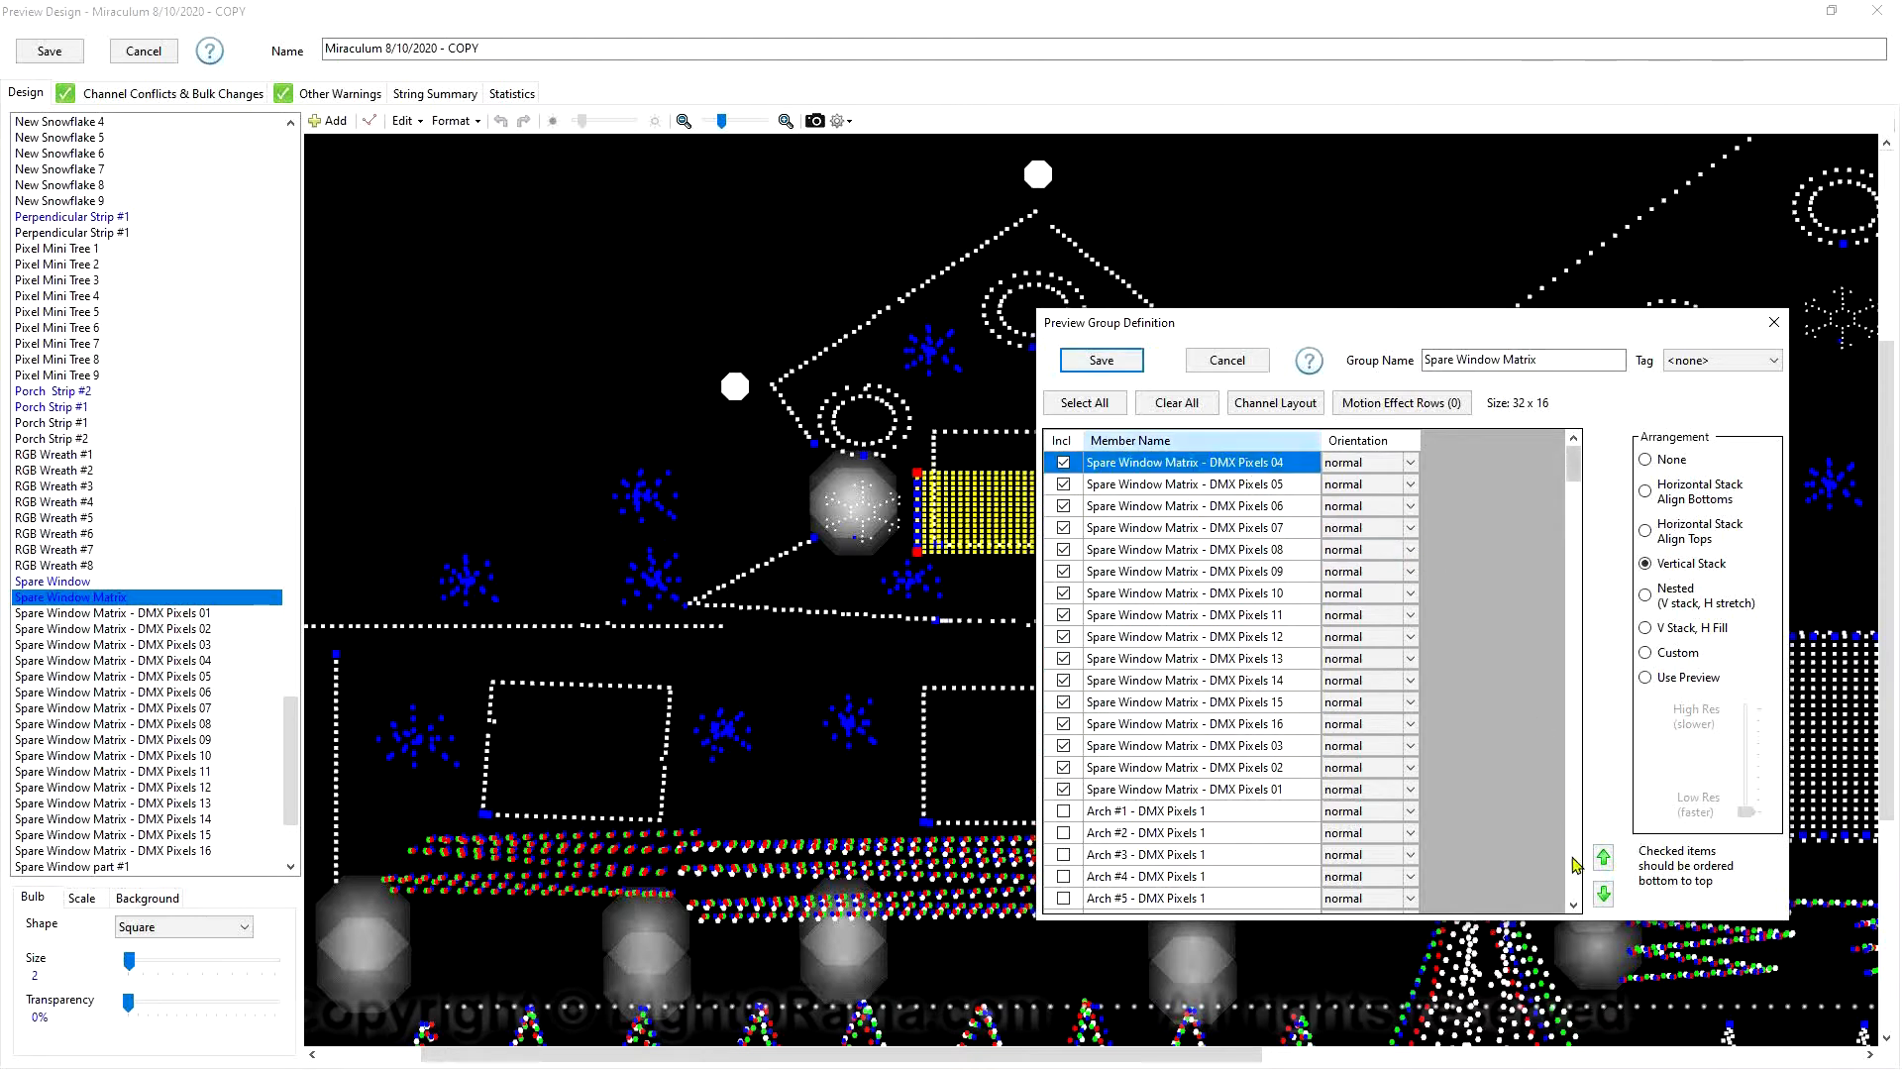
{"action": "left_click", "coordinate": [1604, 895]}
{"action": "left_click", "coordinate": [1603, 894]}
{"action": "left_click", "coordinate": [1604, 894]}
{"action": "left_click", "coordinate": [1603, 895]}
{"action": "left_click", "coordinate": [1604, 894]}
{"action": "left_click", "coordinate": [1604, 894]}
{"action": "left_click", "coordinate": [1603, 895]}
{"action": "left_click", "coordinate": [1604, 894]}
{"action": "left_click", "coordinate": [1603, 894]}
{"action": "left_click", "coordinate": [1604, 894]}
{"action": "left_click", "coordinate": [1603, 895]}
{"action": "left_click", "coordinate": [1603, 894]}
Move Spare Window Matrix DMX Pixels 05 down the member order to sit directly above DMX Pixels 04
{"action": "left_click", "coordinate": [1278, 471]}
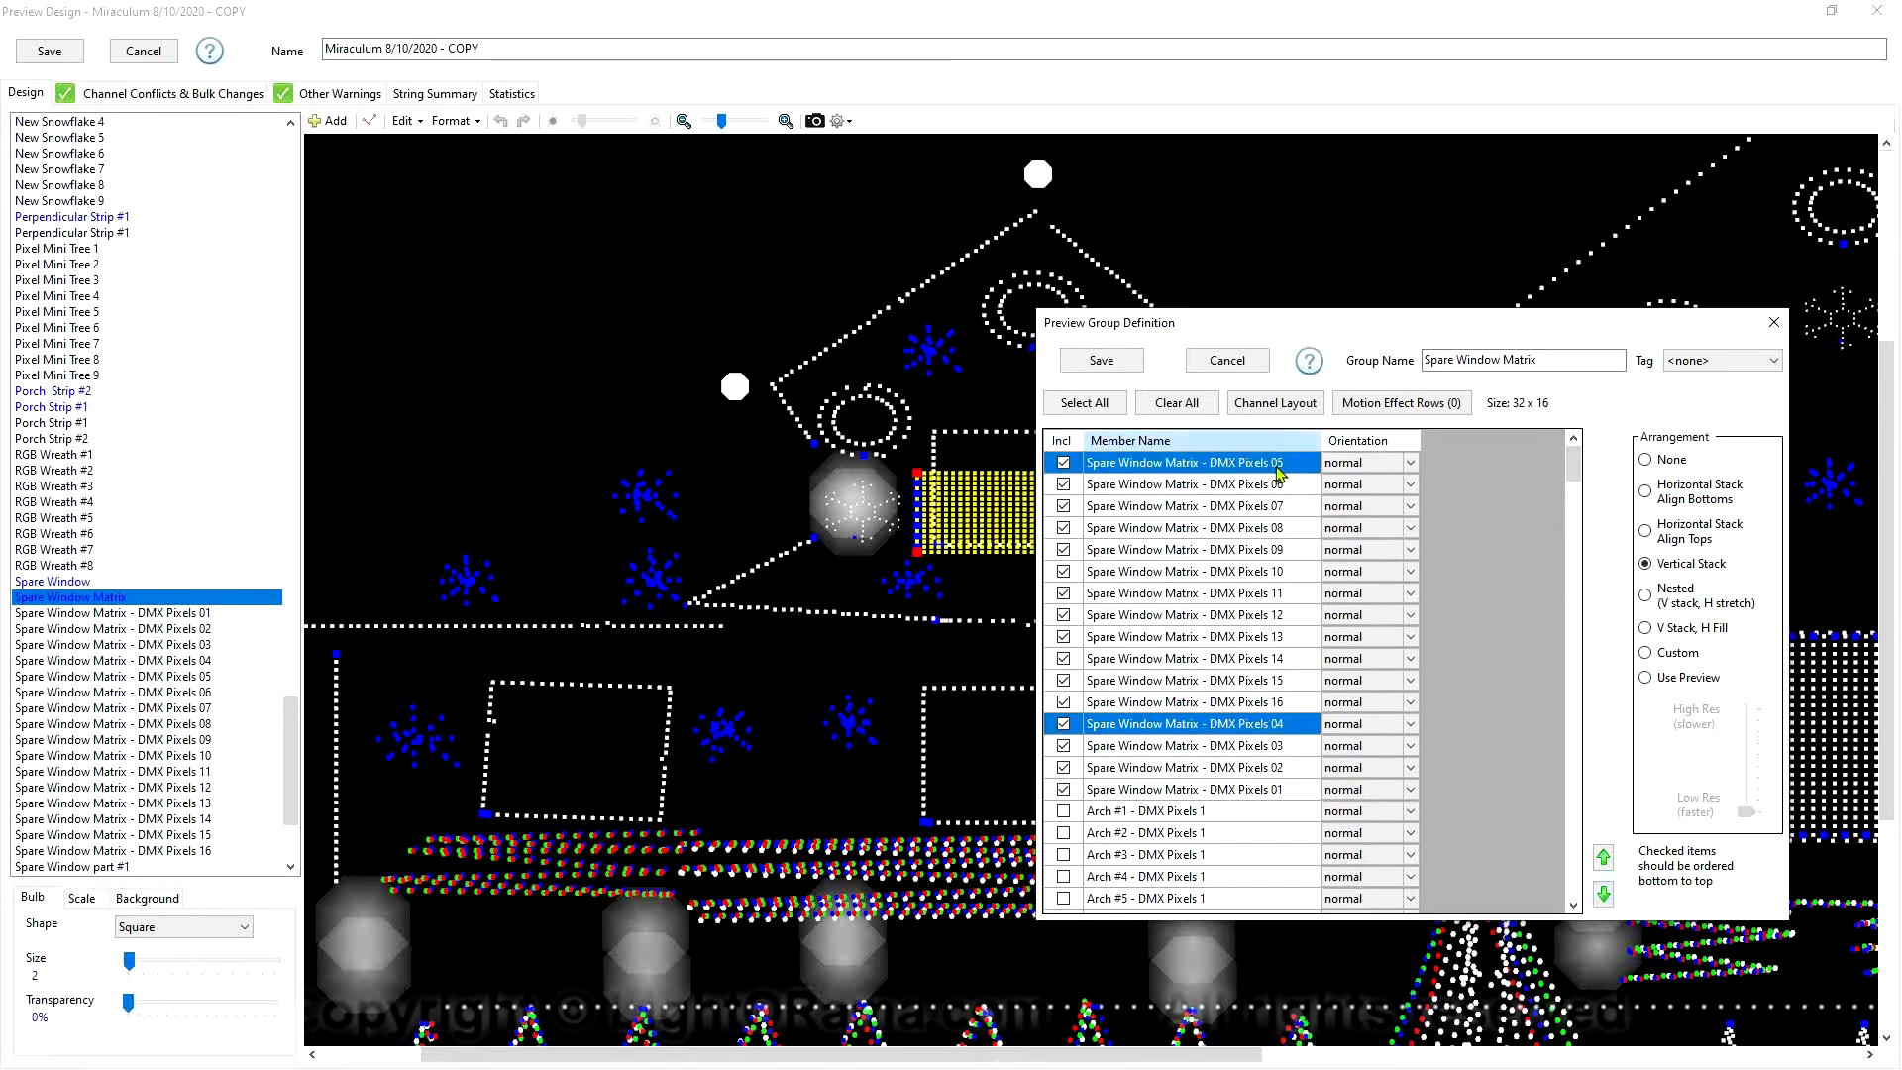
{"action": "left_click", "coordinate": [1603, 895]}
{"action": "left_click", "coordinate": [1604, 894]}
{"action": "left_click", "coordinate": [1603, 895]}
{"action": "left_click", "coordinate": [1603, 894]}
{"action": "left_click", "coordinate": [1604, 894]}
{"action": "left_click", "coordinate": [1604, 894]}
{"action": "left_click", "coordinate": [1603, 894]}
{"action": "left_click", "coordinate": [1604, 895]}
{"action": "left_click", "coordinate": [1603, 894]}
{"action": "left_click", "coordinate": [1603, 895]}
{"action": "left_click", "coordinate": [1603, 894]}
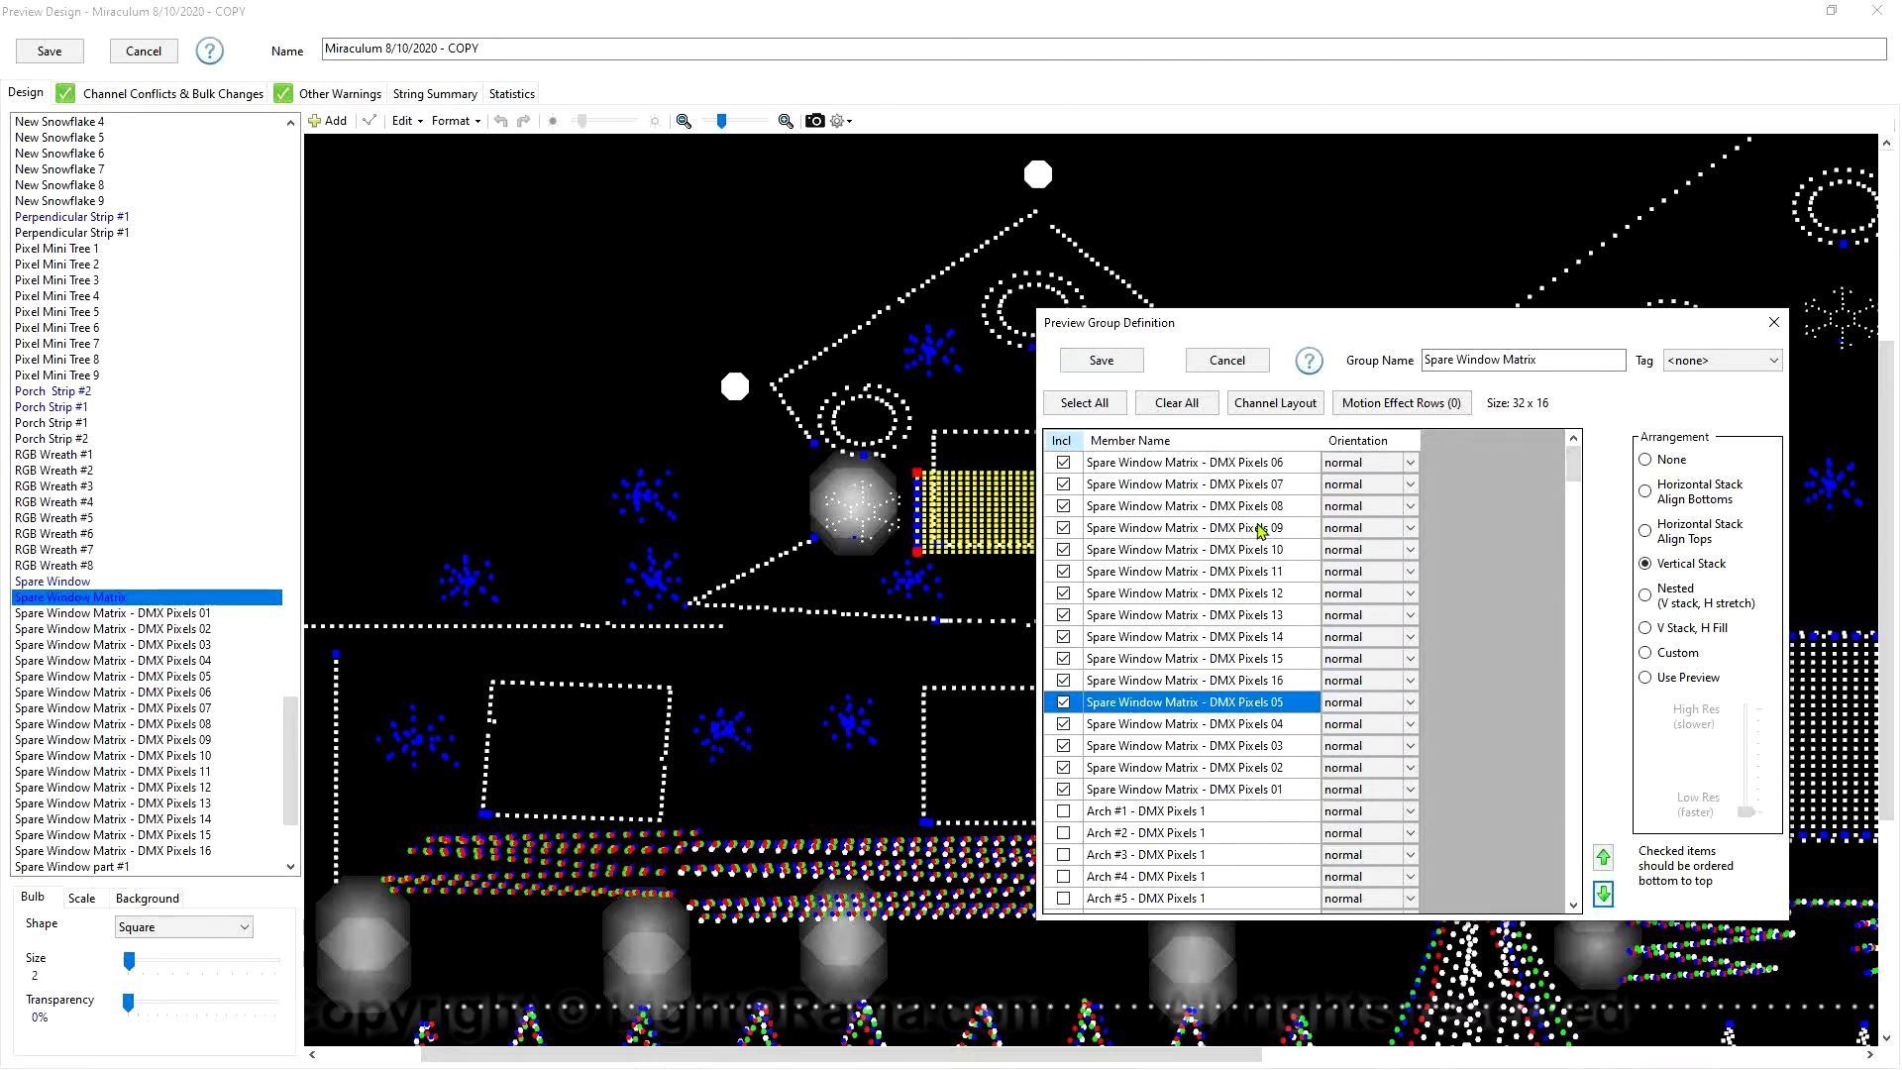
Move Spare Window Matrix DMX Pixels 06 down the member order to sit directly above DMX Pixels 05
{"action": "left_click", "coordinate": [1253, 462]}
{"action": "left_click", "coordinate": [1604, 894]}
{"action": "left_click", "coordinate": [1603, 894]}
{"action": "left_click", "coordinate": [1603, 894]}
{"action": "left_click", "coordinate": [1604, 895]}
{"action": "left_click", "coordinate": [1604, 894]}
{"action": "left_click", "coordinate": [1603, 895]}
{"action": "left_click", "coordinate": [1604, 895]}
{"action": "left_click", "coordinate": [1603, 894]}
{"action": "left_click", "coordinate": [1603, 894]}
{"action": "left_click", "coordinate": [1604, 894]}
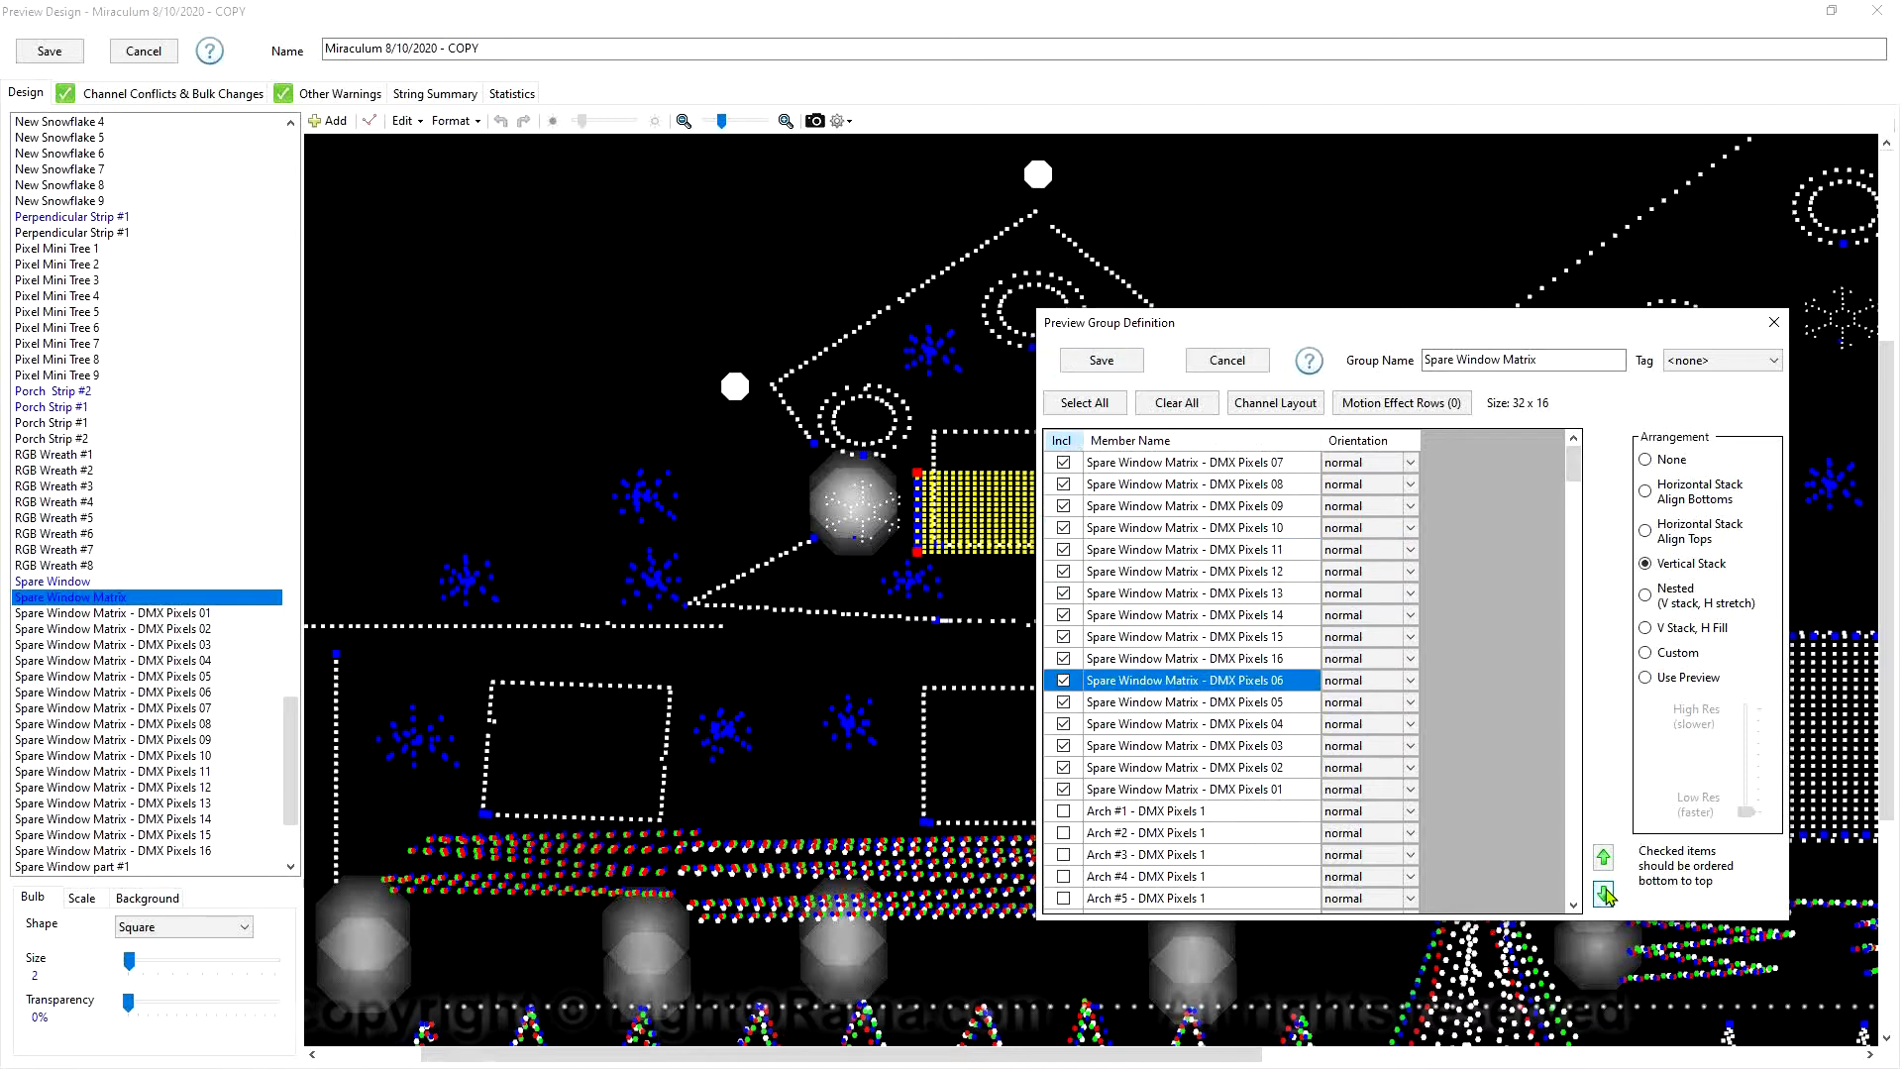
Move Spare Window Matrix DMX Pixels 07 down the member order to sit directly above DMX Pixels 06
{"action": "left_click", "coordinate": [1272, 464]}
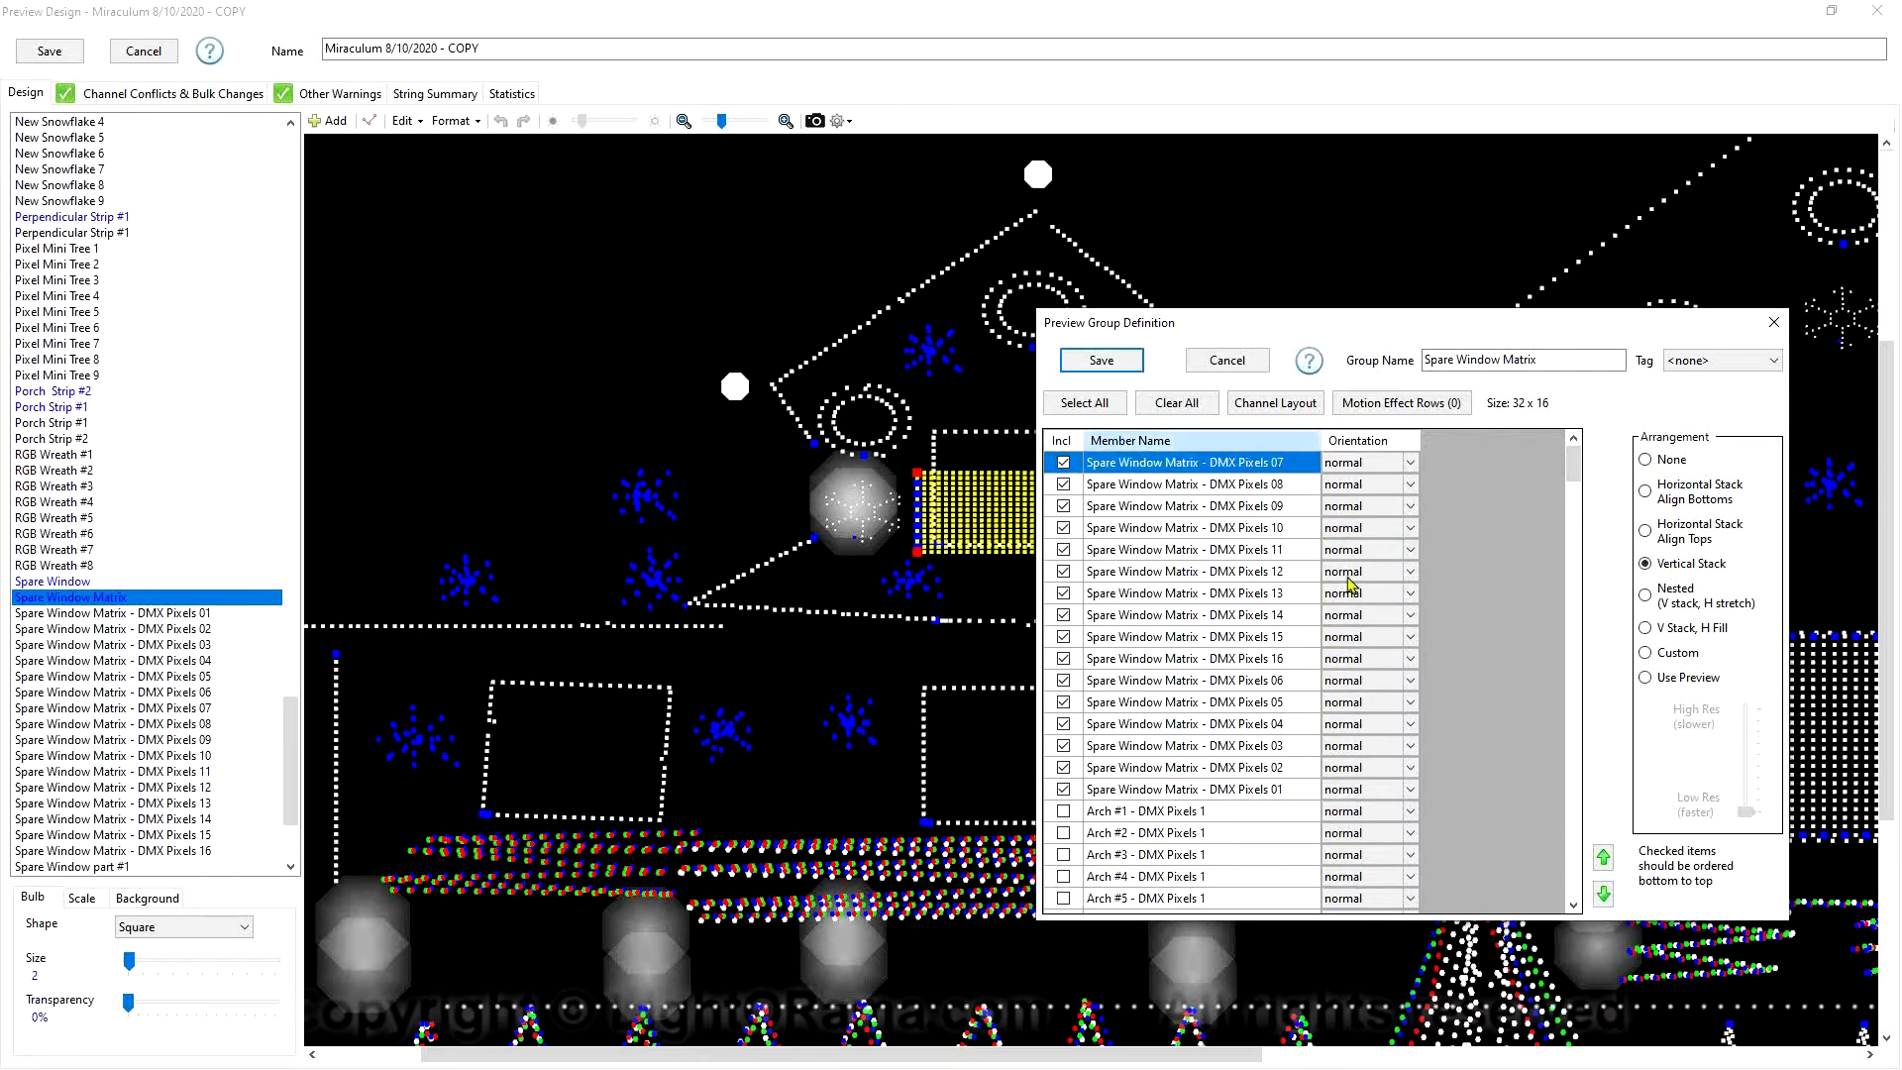
{"action": "left_click", "coordinate": [1603, 894]}
{"action": "left_click", "coordinate": [1603, 894]}
{"action": "left_click", "coordinate": [1603, 894]}
{"action": "left_click", "coordinate": [1604, 895]}
{"action": "left_click", "coordinate": [1604, 894]}
{"action": "left_click", "coordinate": [1603, 894]}
{"action": "left_click", "coordinate": [1603, 895]}
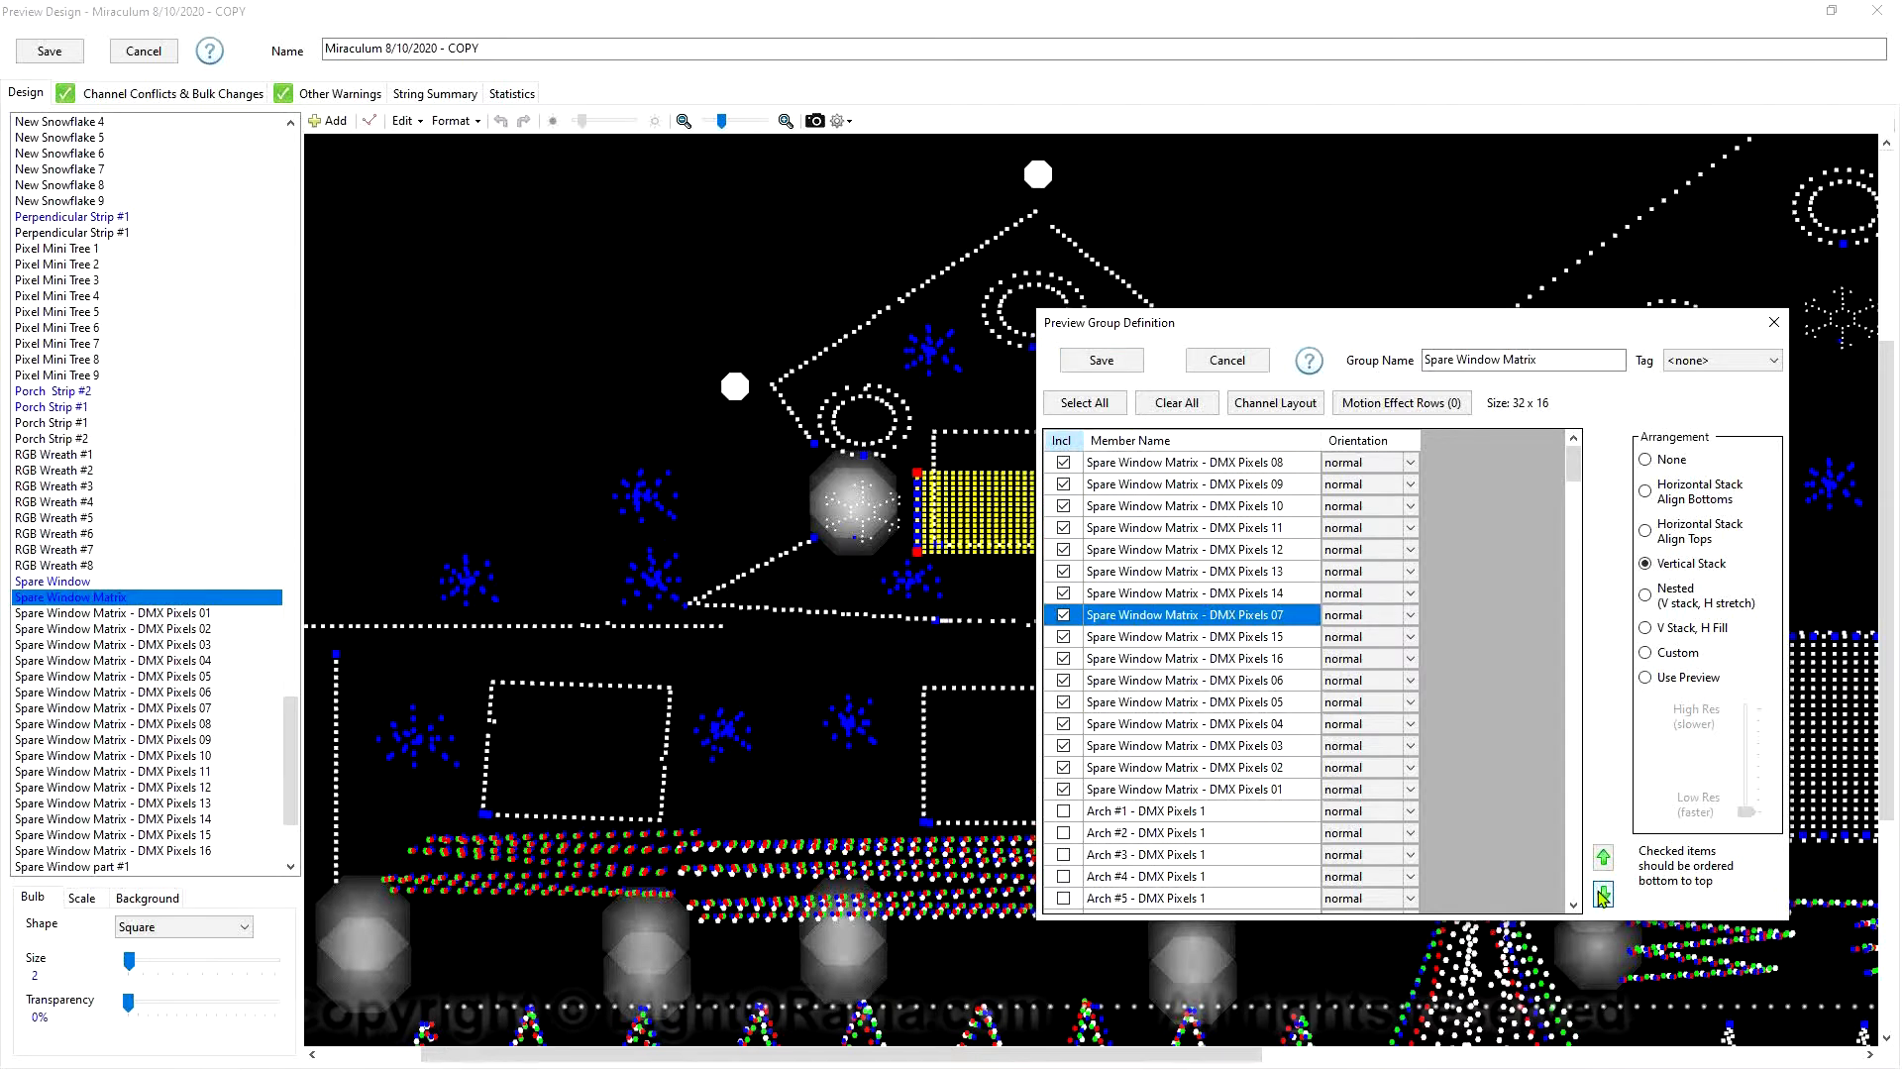
{"action": "left_click", "coordinate": [1603, 895]}
{"action": "left_click", "coordinate": [1603, 895]}
Move Spare Window Matrix DMX Pixels 08 down the member order to sit directly above DMX Pixels 07
{"action": "left_click", "coordinate": [1236, 465]}
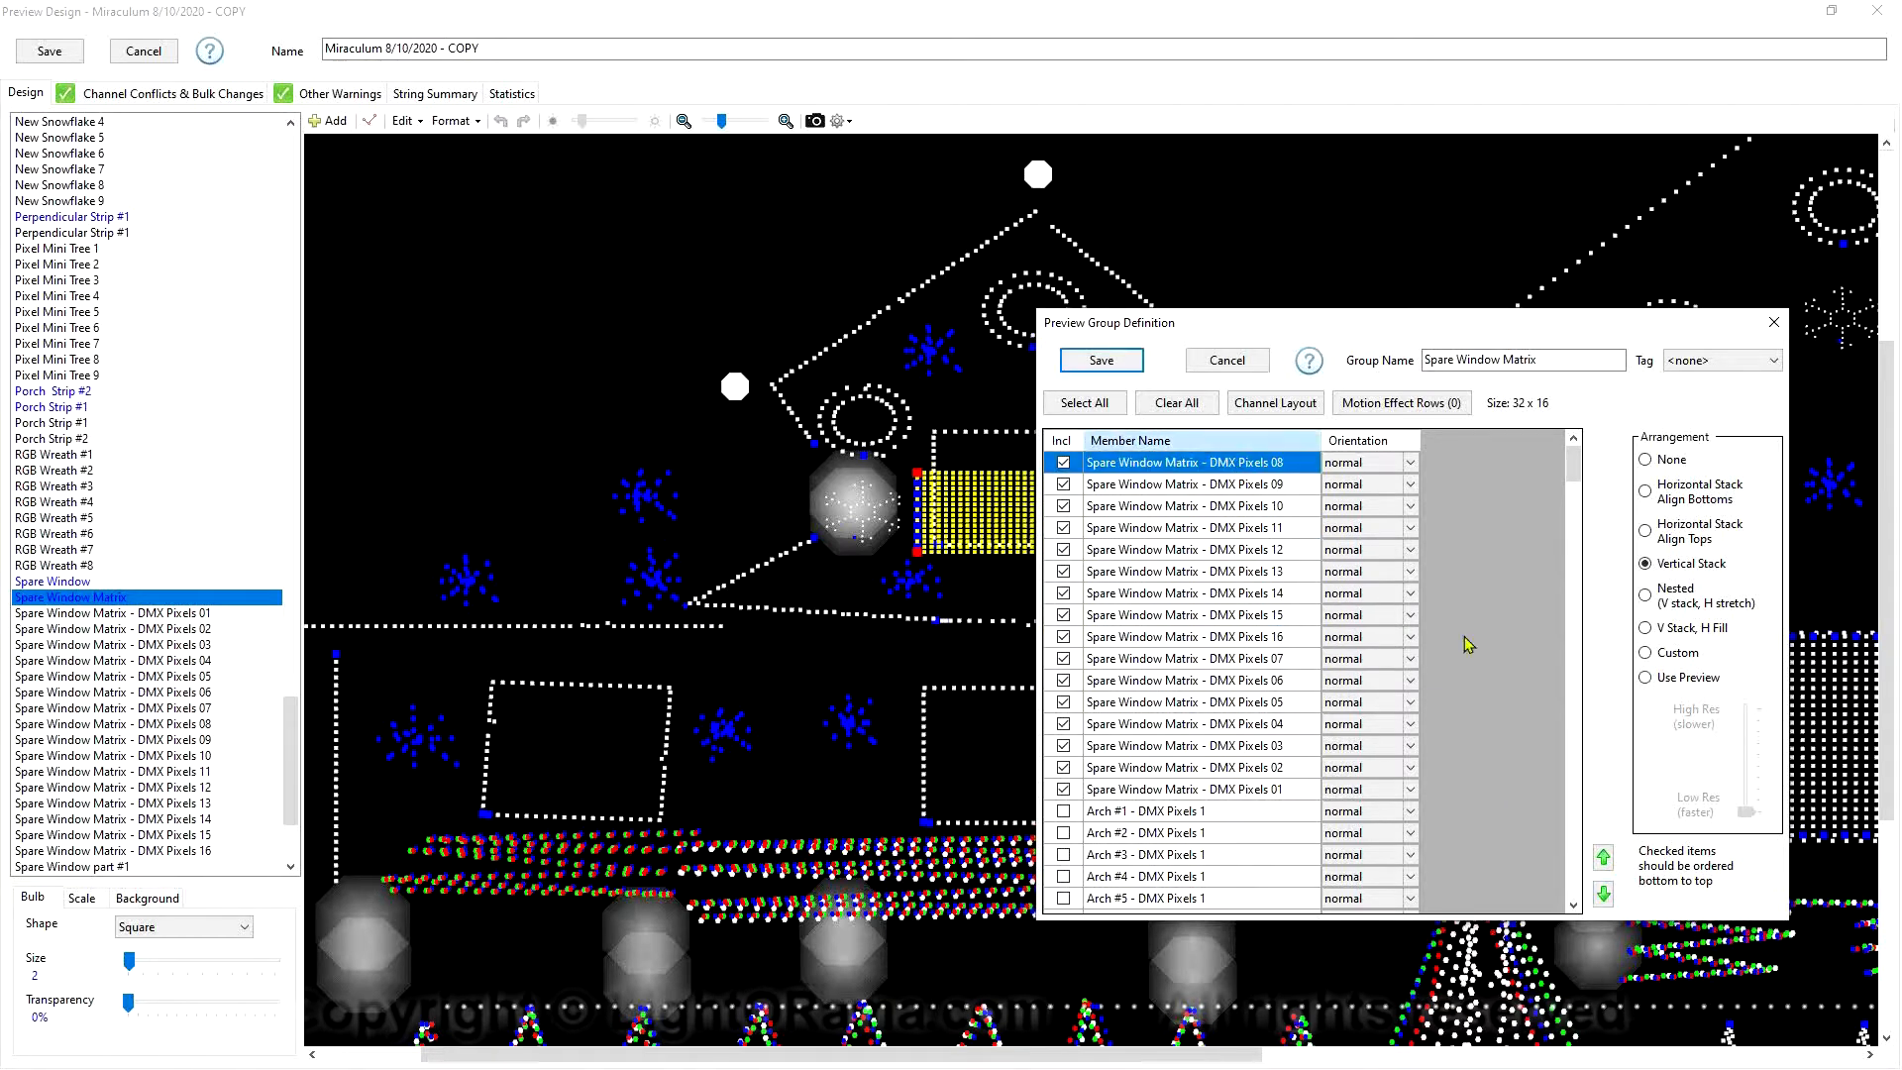
{"action": "left_click", "coordinate": [1604, 895]}
{"action": "left_click", "coordinate": [1603, 894]}
{"action": "left_click", "coordinate": [1603, 894]}
{"action": "left_click", "coordinate": [1603, 894]}
{"action": "left_click", "coordinate": [1603, 895]}
{"action": "left_click", "coordinate": [1603, 894]}
{"action": "left_click", "coordinate": [1604, 894]}
{"action": "left_click", "coordinate": [1603, 894]}
Move Spare Window Matrix DMX Pixels 09 down the member order to sit directly above DMX Pixels 08
{"action": "left_click", "coordinate": [1270, 465]}
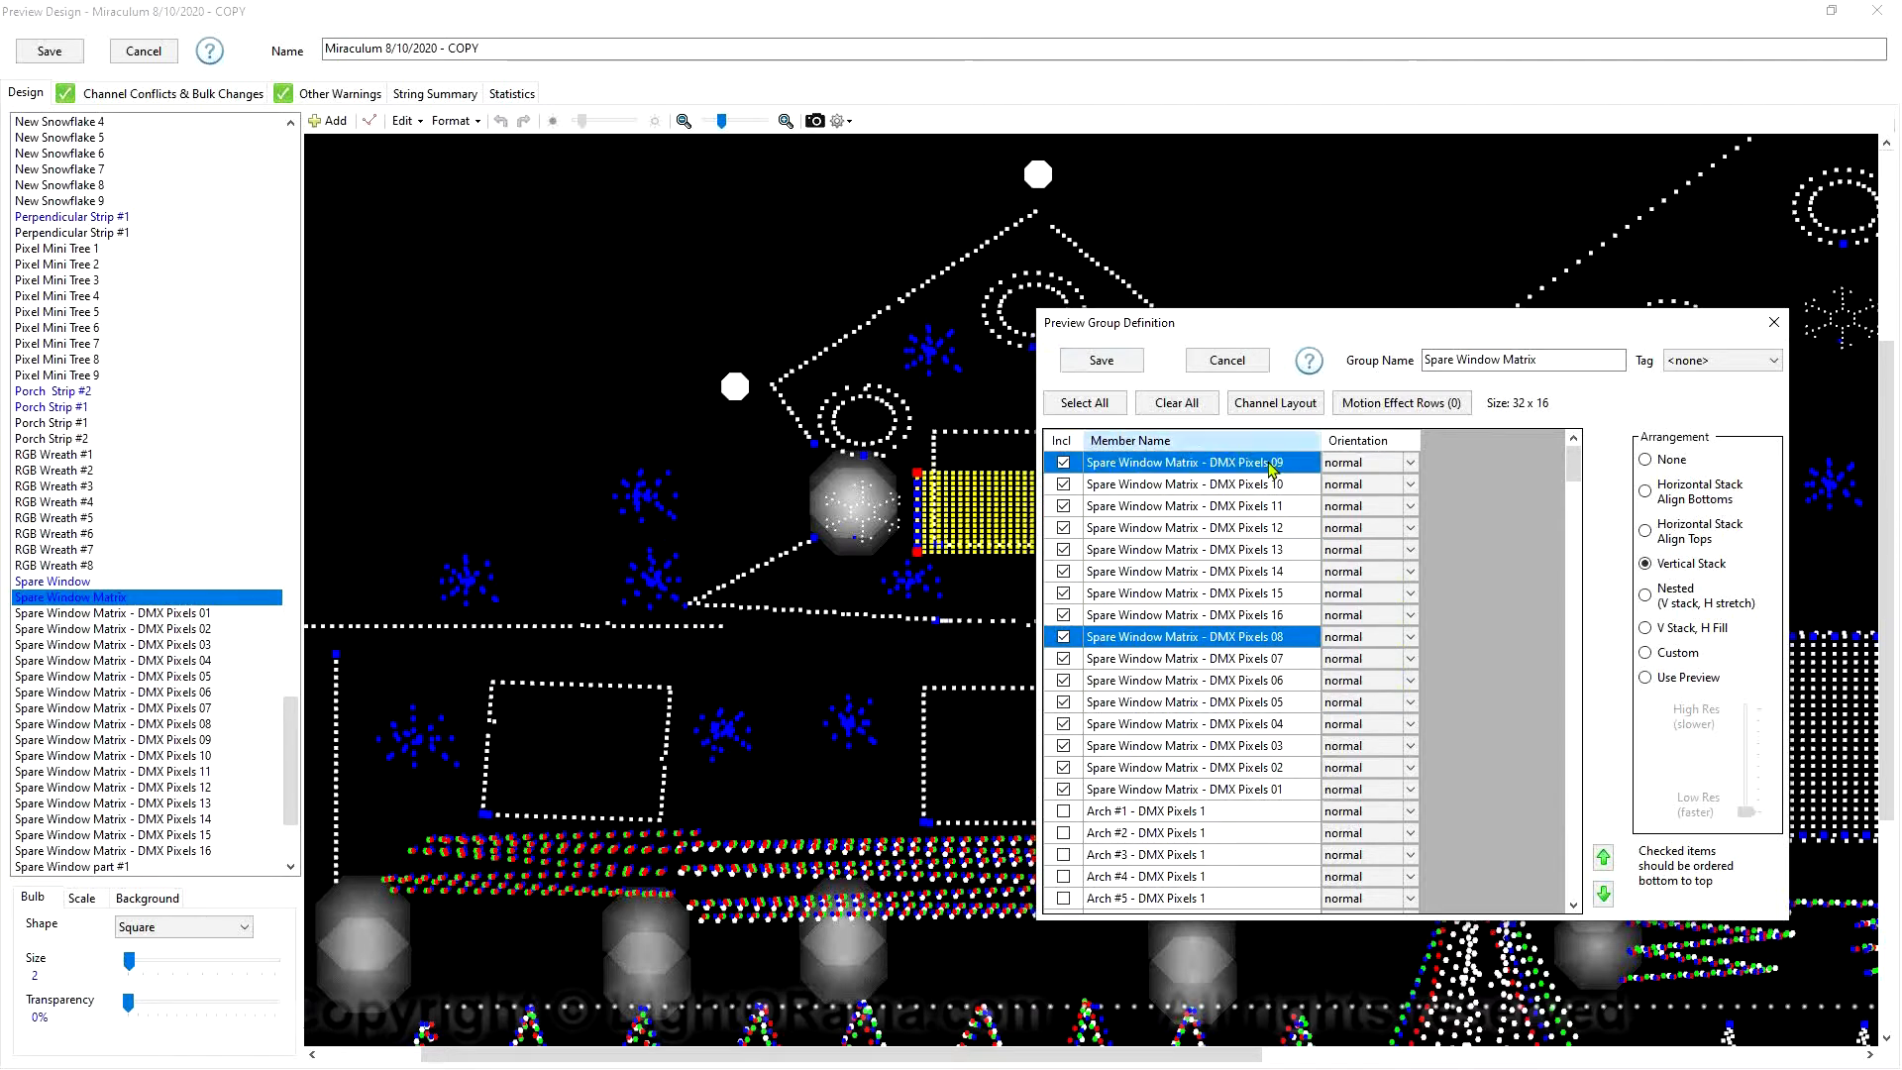
{"action": "left_click", "coordinate": [1603, 894]}
{"action": "left_click", "coordinate": [1603, 895]}
{"action": "left_click", "coordinate": [1604, 895]}
{"action": "left_click", "coordinate": [1604, 895]}
{"action": "left_click", "coordinate": [1603, 894]}
{"action": "left_click", "coordinate": [1603, 894]}
{"action": "left_click", "coordinate": [1603, 894]}
Move Spare Window Matrix DMX Pixels 10 down the member order to sit directly above DMX Pixels 09
{"action": "left_click", "coordinate": [1271, 466]}
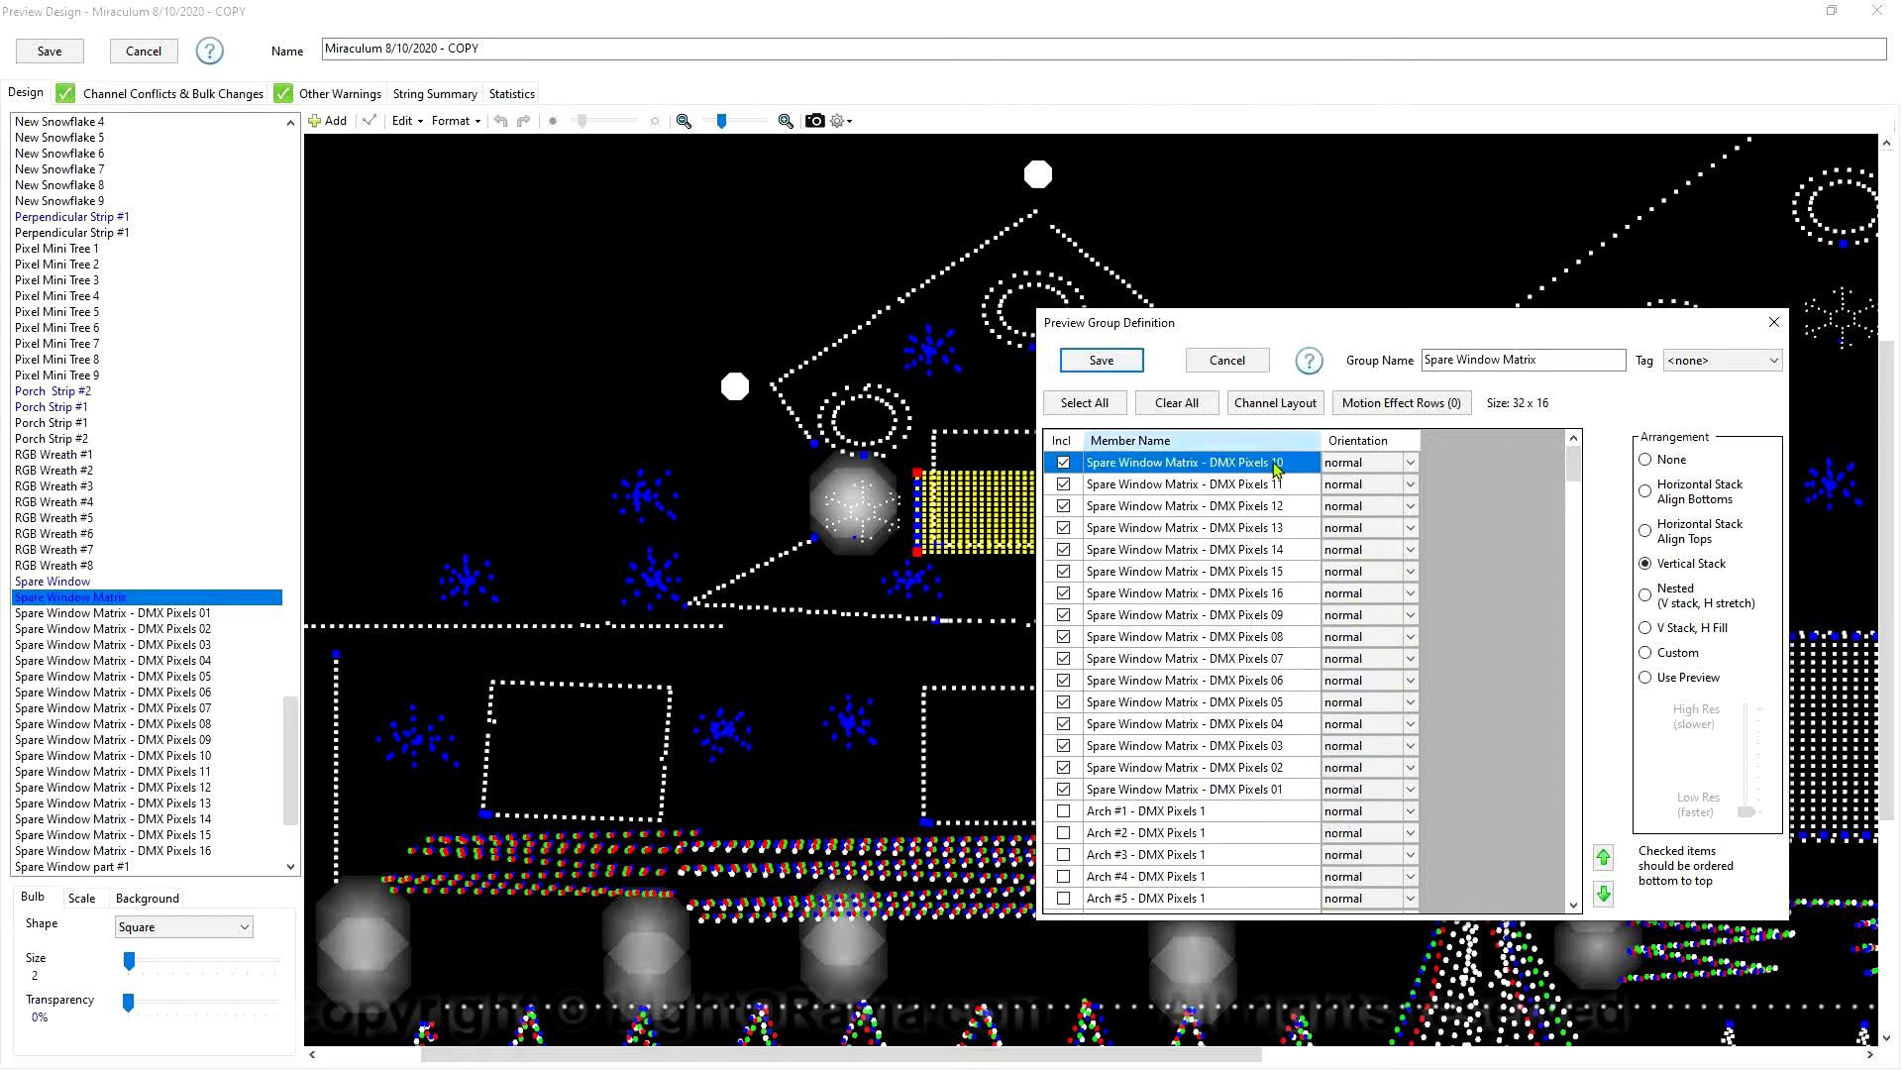
{"action": "left_click", "coordinate": [1604, 894]}
{"action": "left_click", "coordinate": [1604, 894]}
{"action": "left_click", "coordinate": [1603, 894]}
{"action": "left_click", "coordinate": [1604, 894]}
{"action": "left_click", "coordinate": [1603, 894]}
{"action": "left_click", "coordinate": [1603, 895]}
Move Spare Window Matrix DMX Pixels 11 down the member order to sit directly above DMX Pixels 10
{"action": "left_click", "coordinate": [1285, 466]}
{"action": "left_click", "coordinate": [1603, 894]}
{"action": "left_click", "coordinate": [1604, 895]}
{"action": "left_click", "coordinate": [1604, 894]}
{"action": "left_click", "coordinate": [1603, 894]}
{"action": "left_click", "coordinate": [1603, 894]}
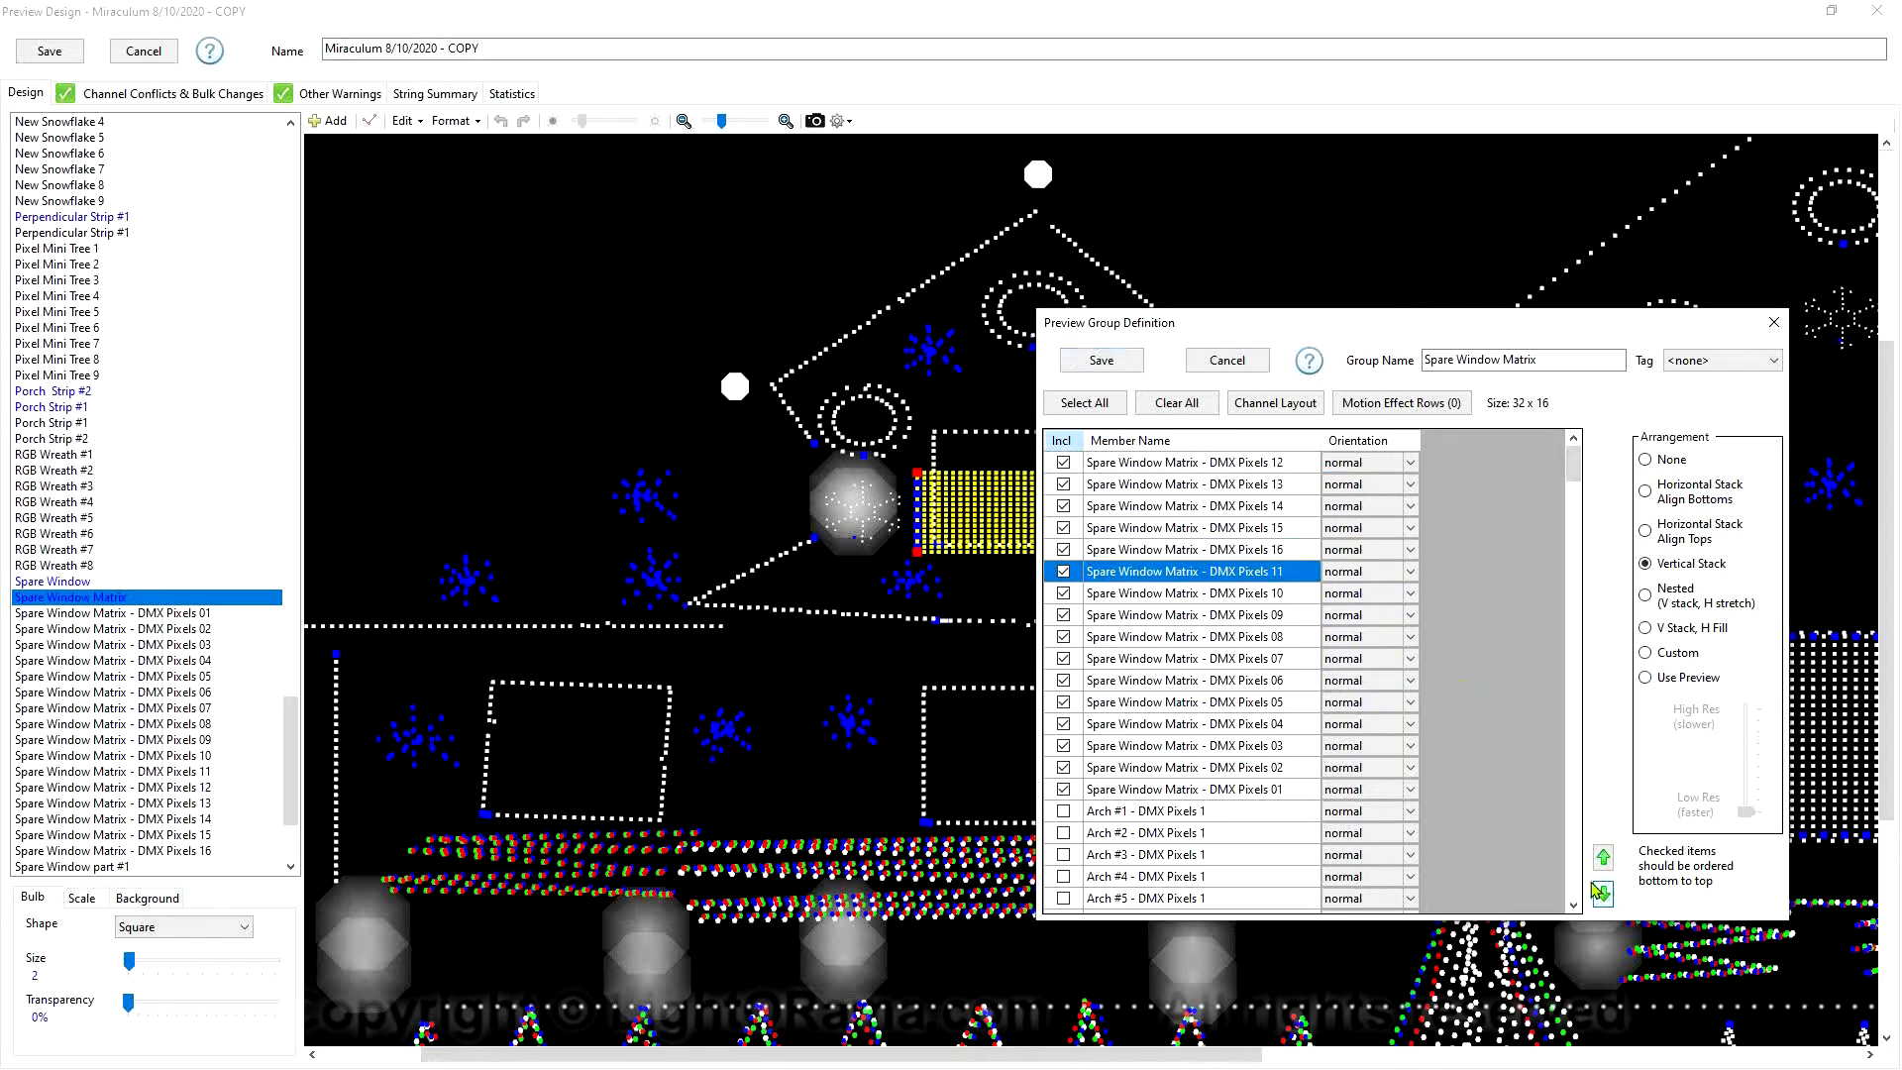
Move Spare Window Matrix DMX Pixels 12 down the member order to sit directly above DMX Pixels 11
{"action": "left_click", "coordinate": [1286, 465]}
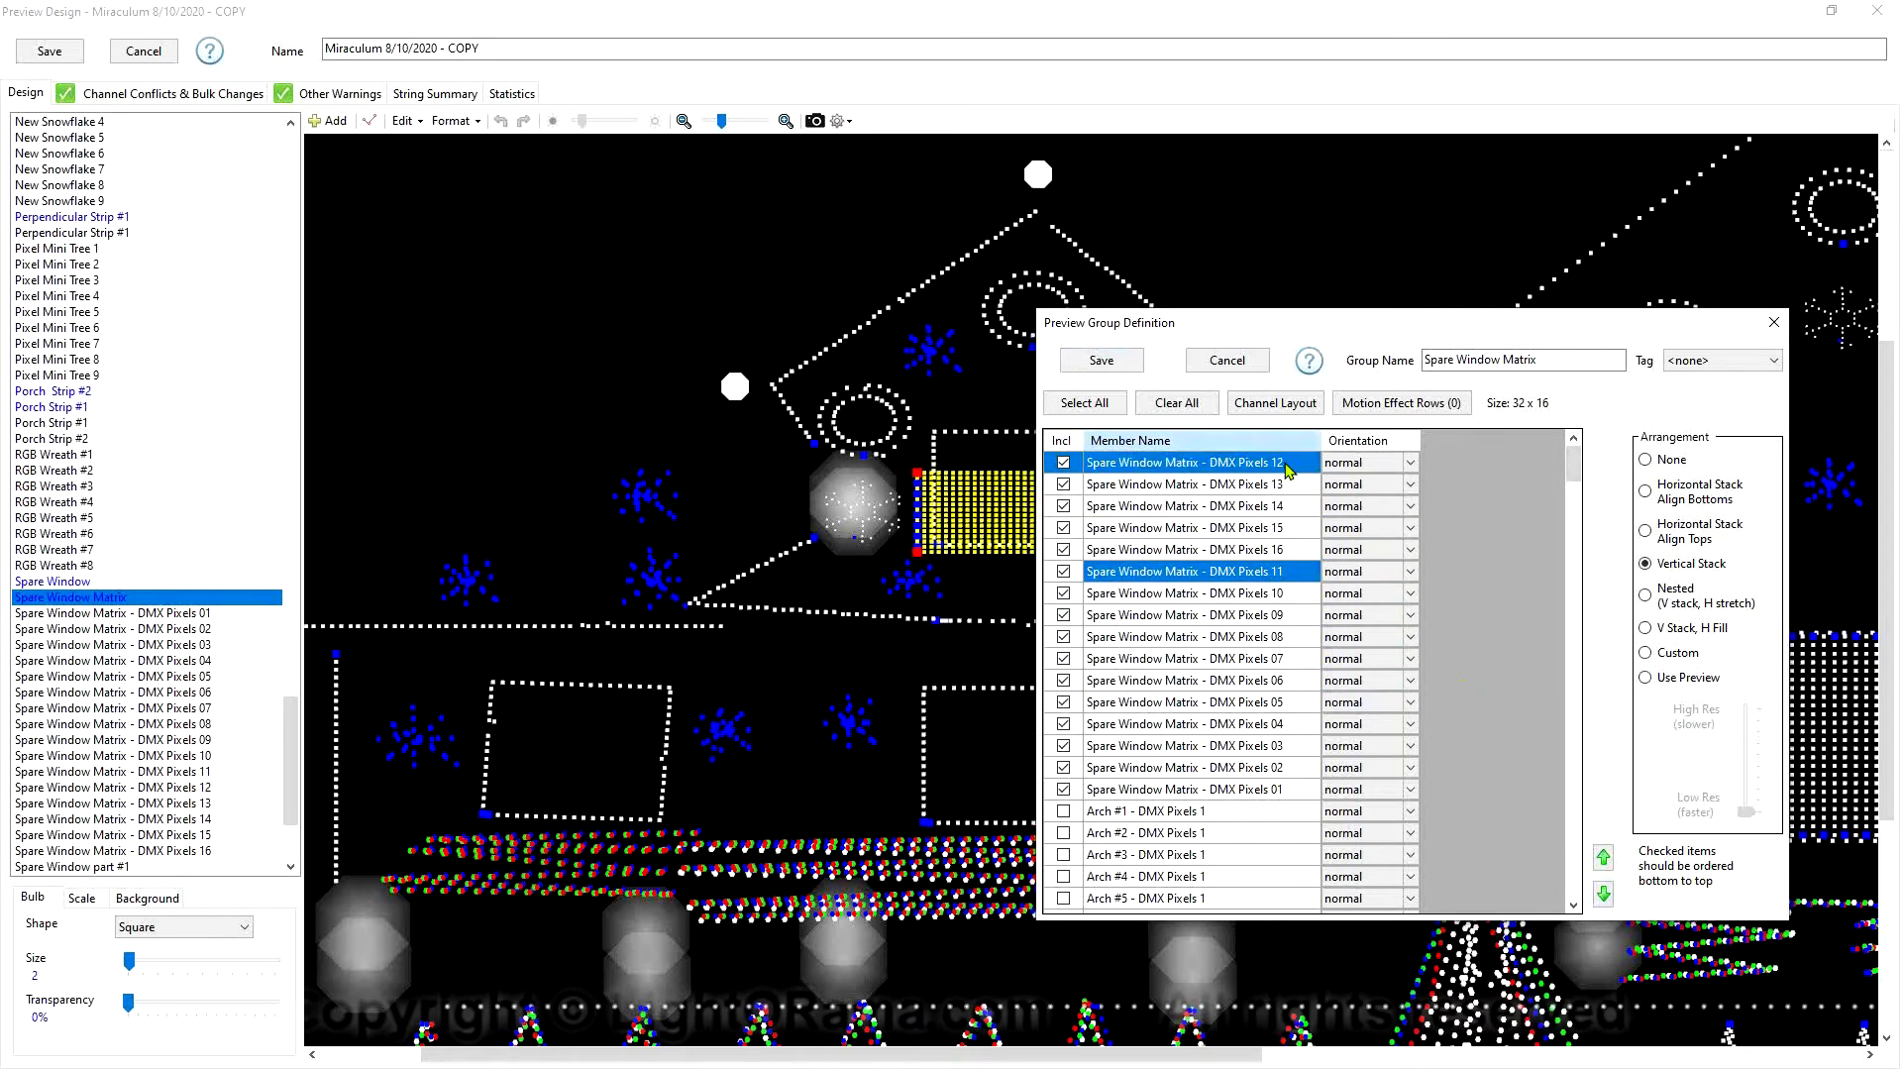
{"action": "left_click", "coordinate": [1604, 894]}
{"action": "left_click", "coordinate": [1604, 894]}
{"action": "left_click", "coordinate": [1603, 895]}
{"action": "left_click", "coordinate": [1605, 894]}
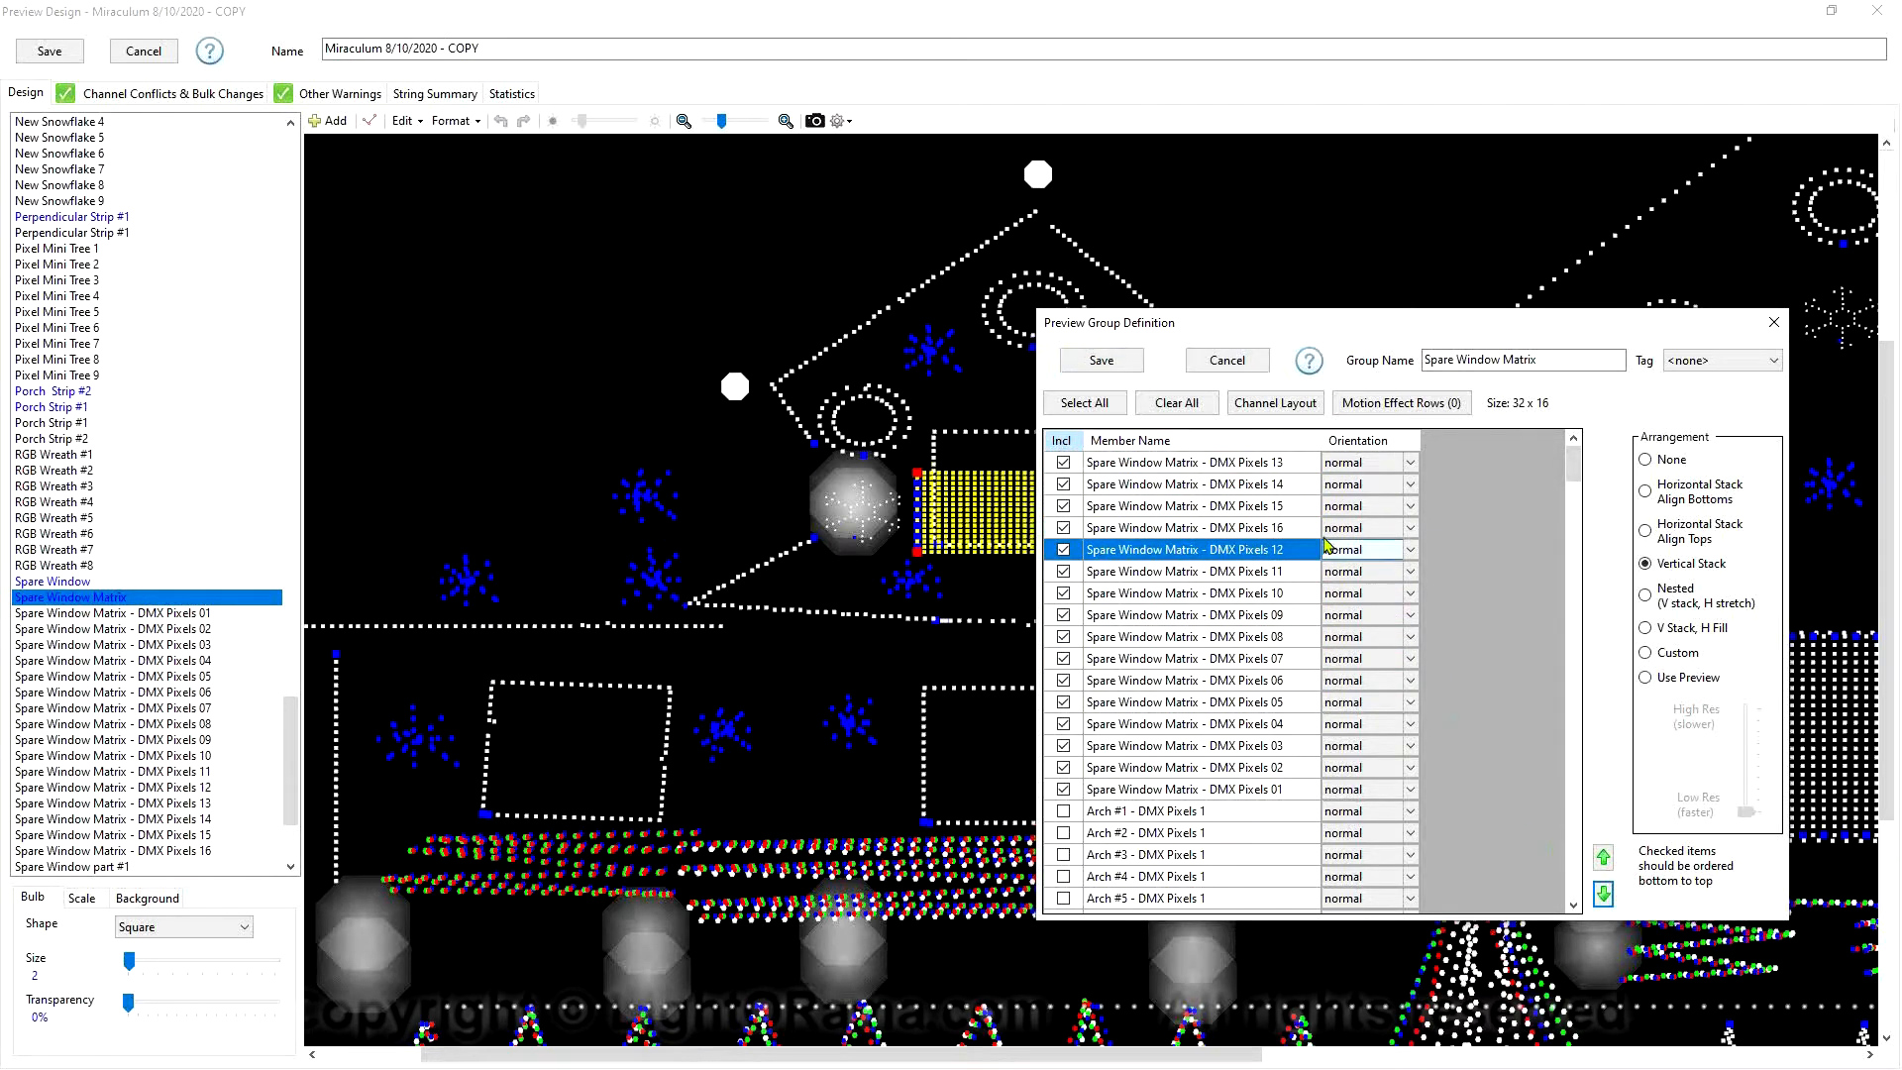
Move Spare Window Matrix DMX Pixels 13 directly above DMX Pixels 12, and DMX Pixels 14 directly above 13
{"action": "left_click", "coordinate": [1293, 466]}
{"action": "left_click", "coordinate": [1604, 894]}
{"action": "left_click", "coordinate": [1603, 895]}
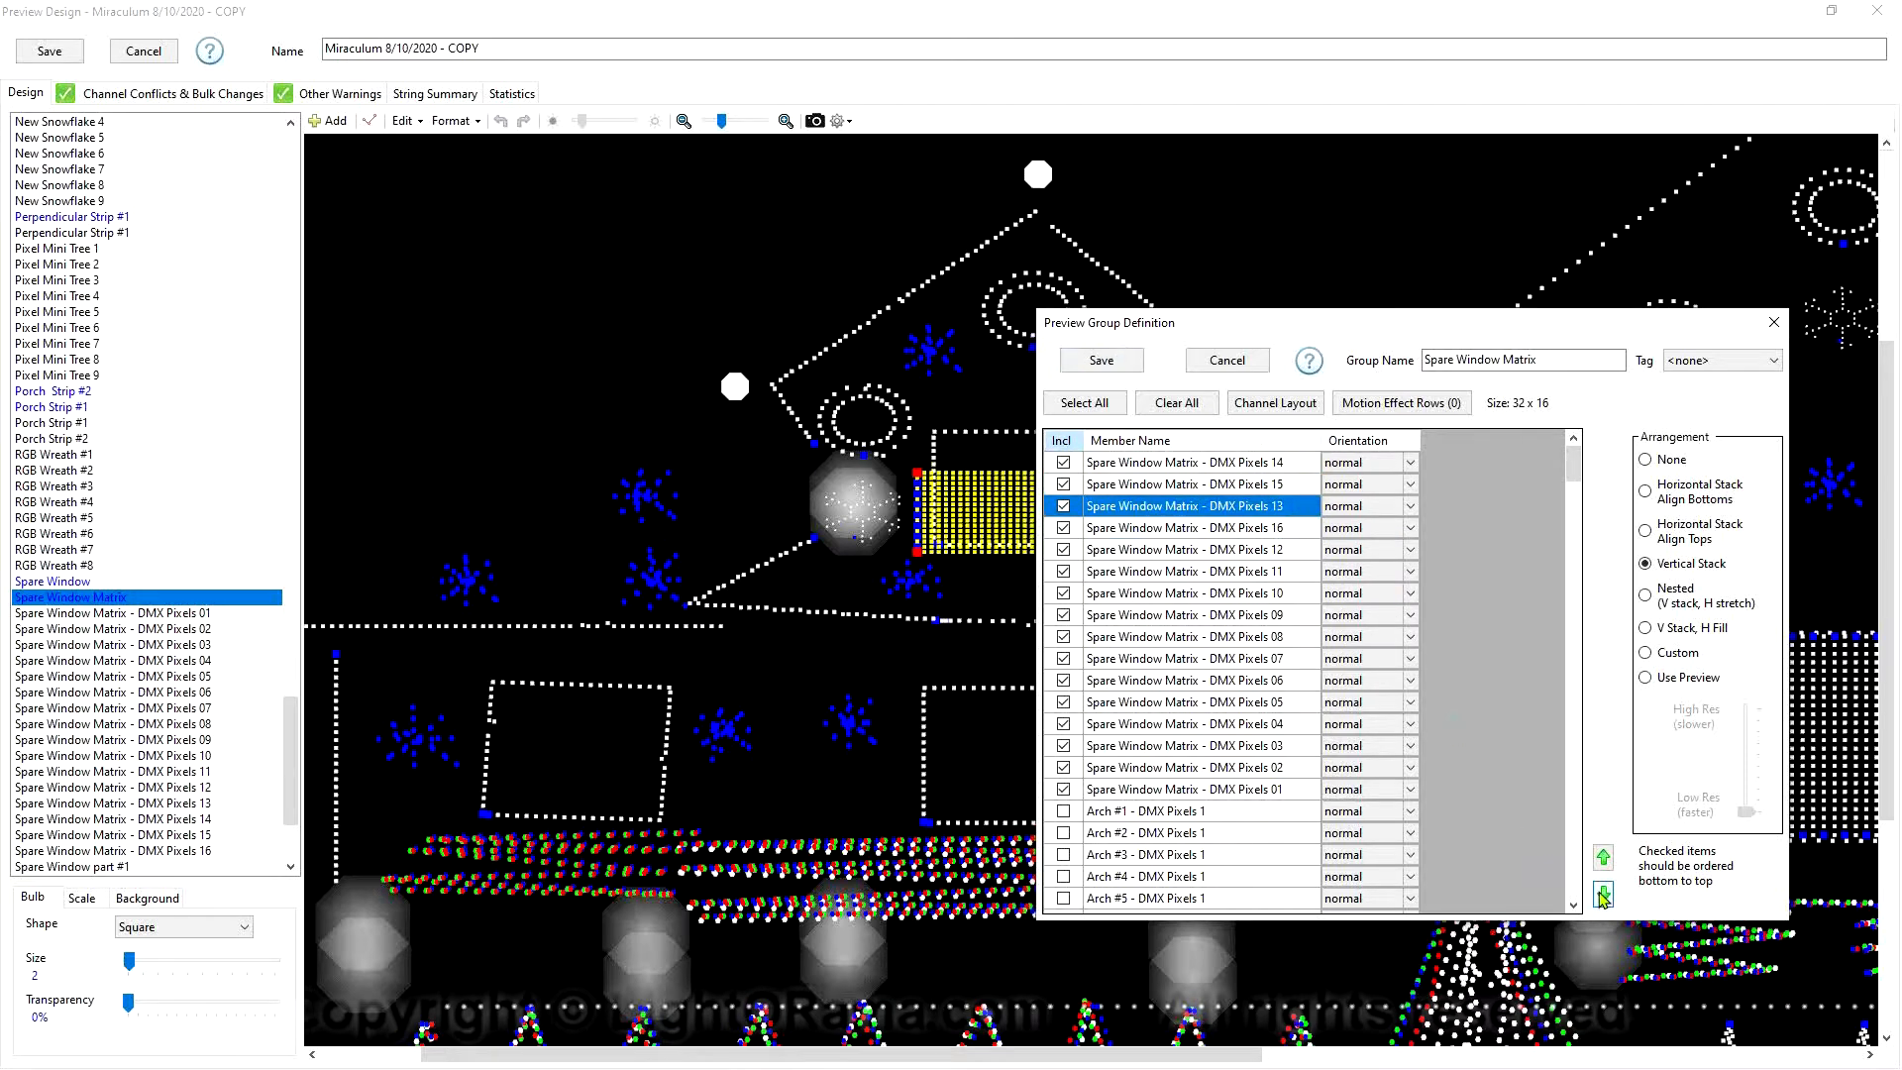
{"action": "left_click", "coordinate": [1603, 895]}
{"action": "left_click", "coordinate": [1288, 463]}
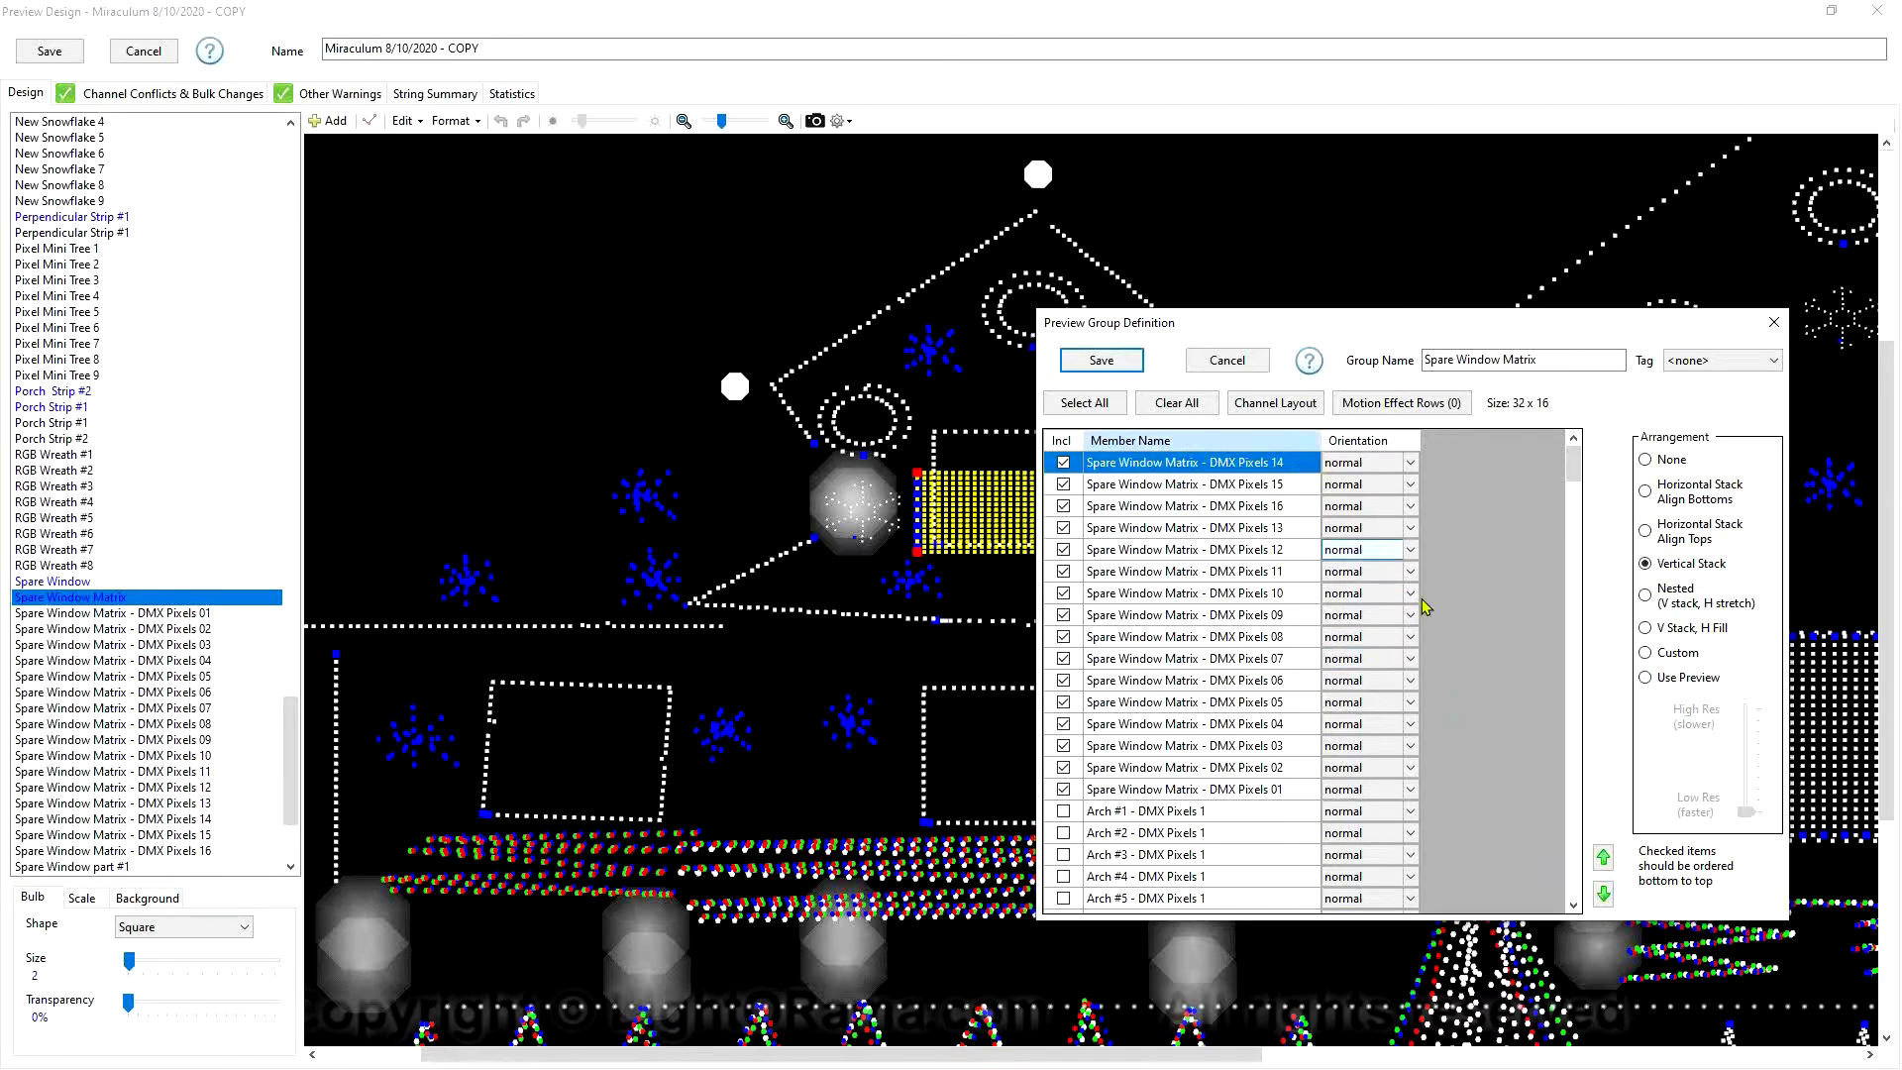
{"action": "left_click", "coordinate": [1604, 894]}
{"action": "left_click", "coordinate": [1603, 895]}
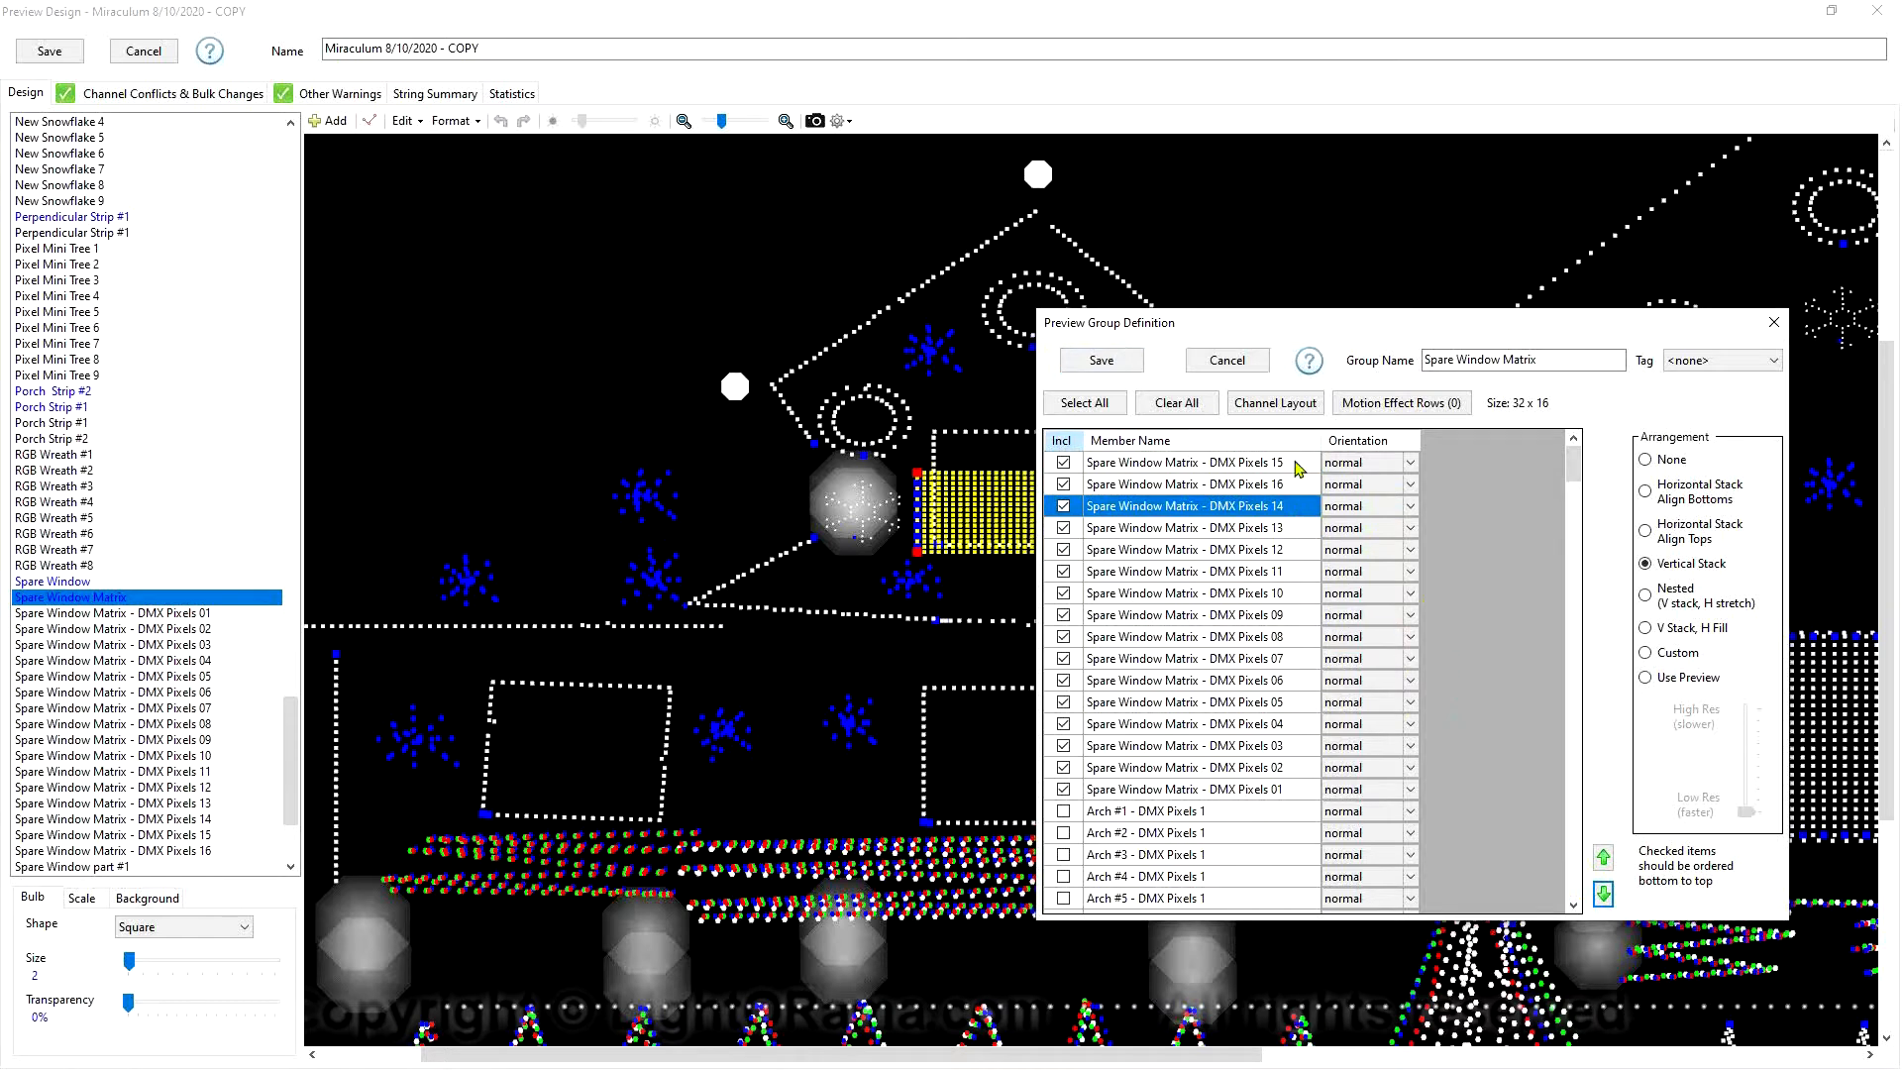
Move Spare Window Matrix DMX Pixels 15 directly above DMX Pixels 14 and save the group definition
{"action": "left_click", "coordinate": [1298, 466]}
{"action": "left_click", "coordinate": [1603, 894]}
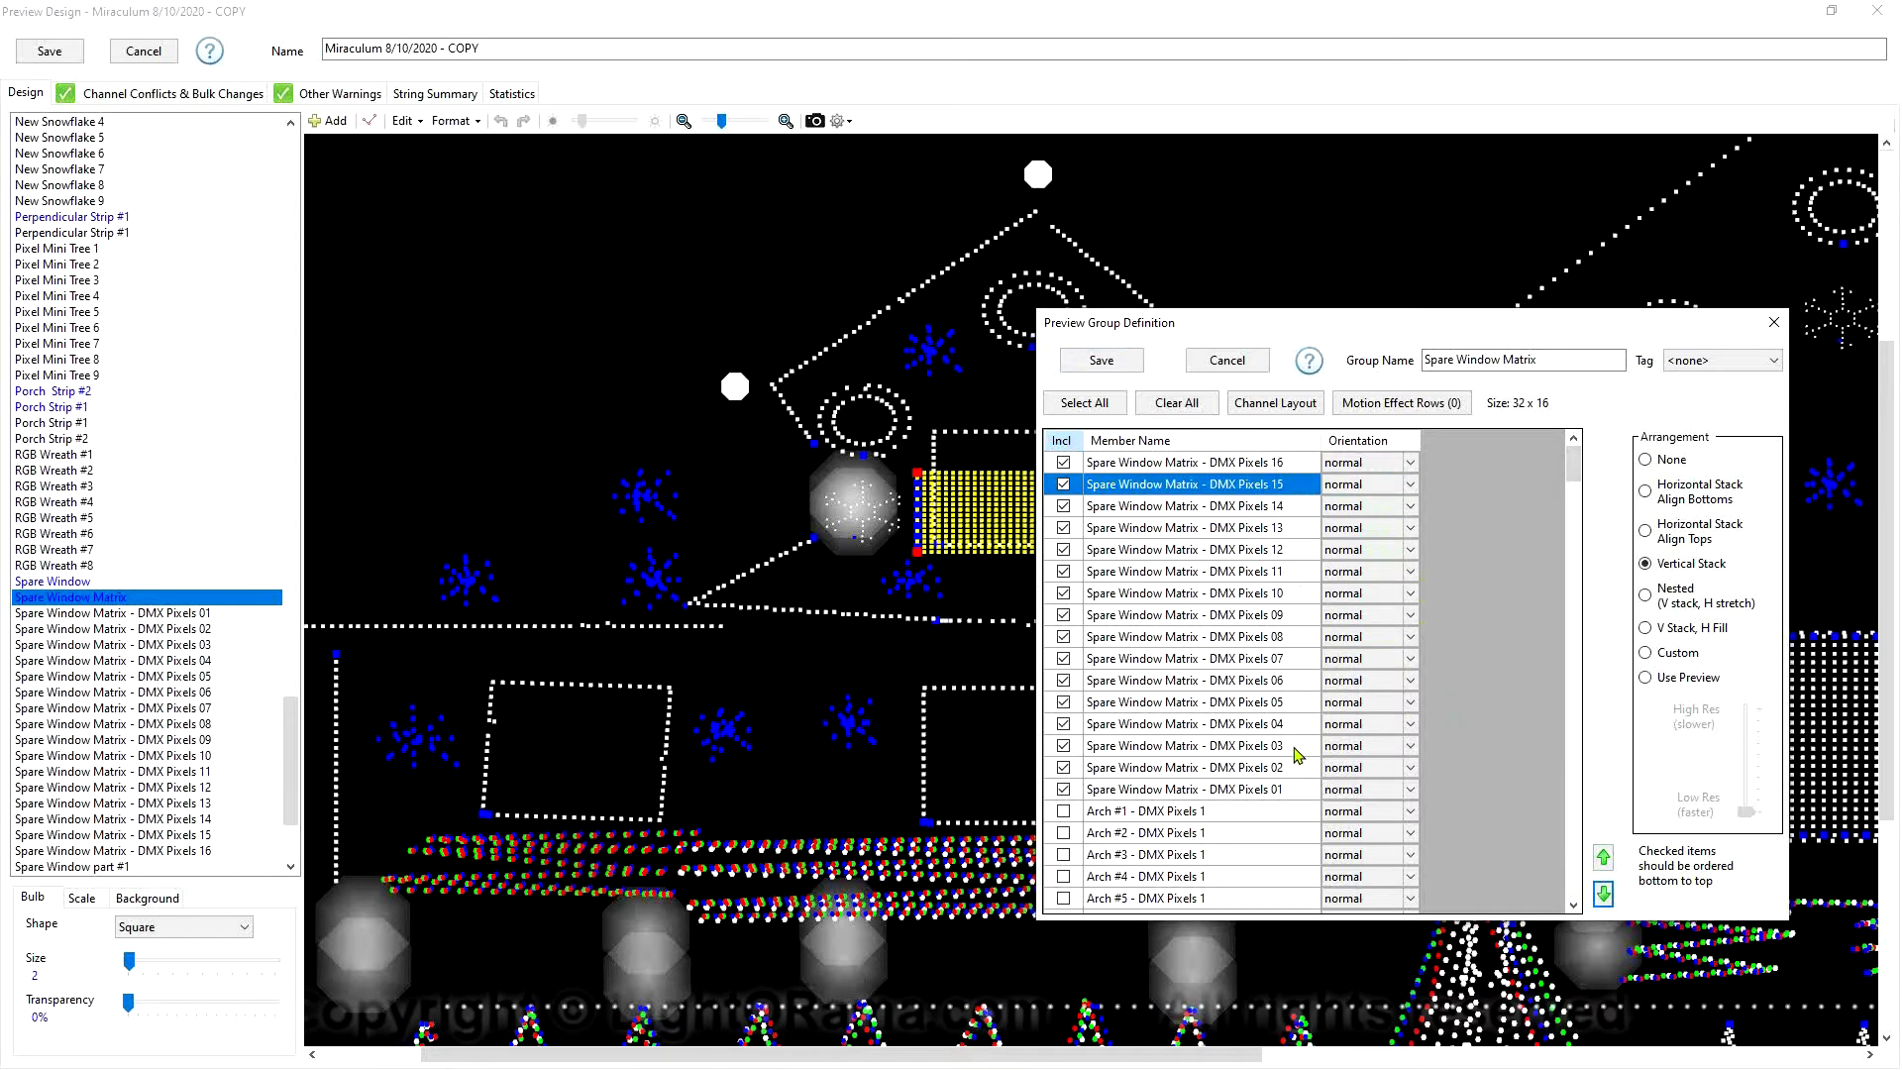
{"action": "left_click", "coordinate": [1100, 361]}
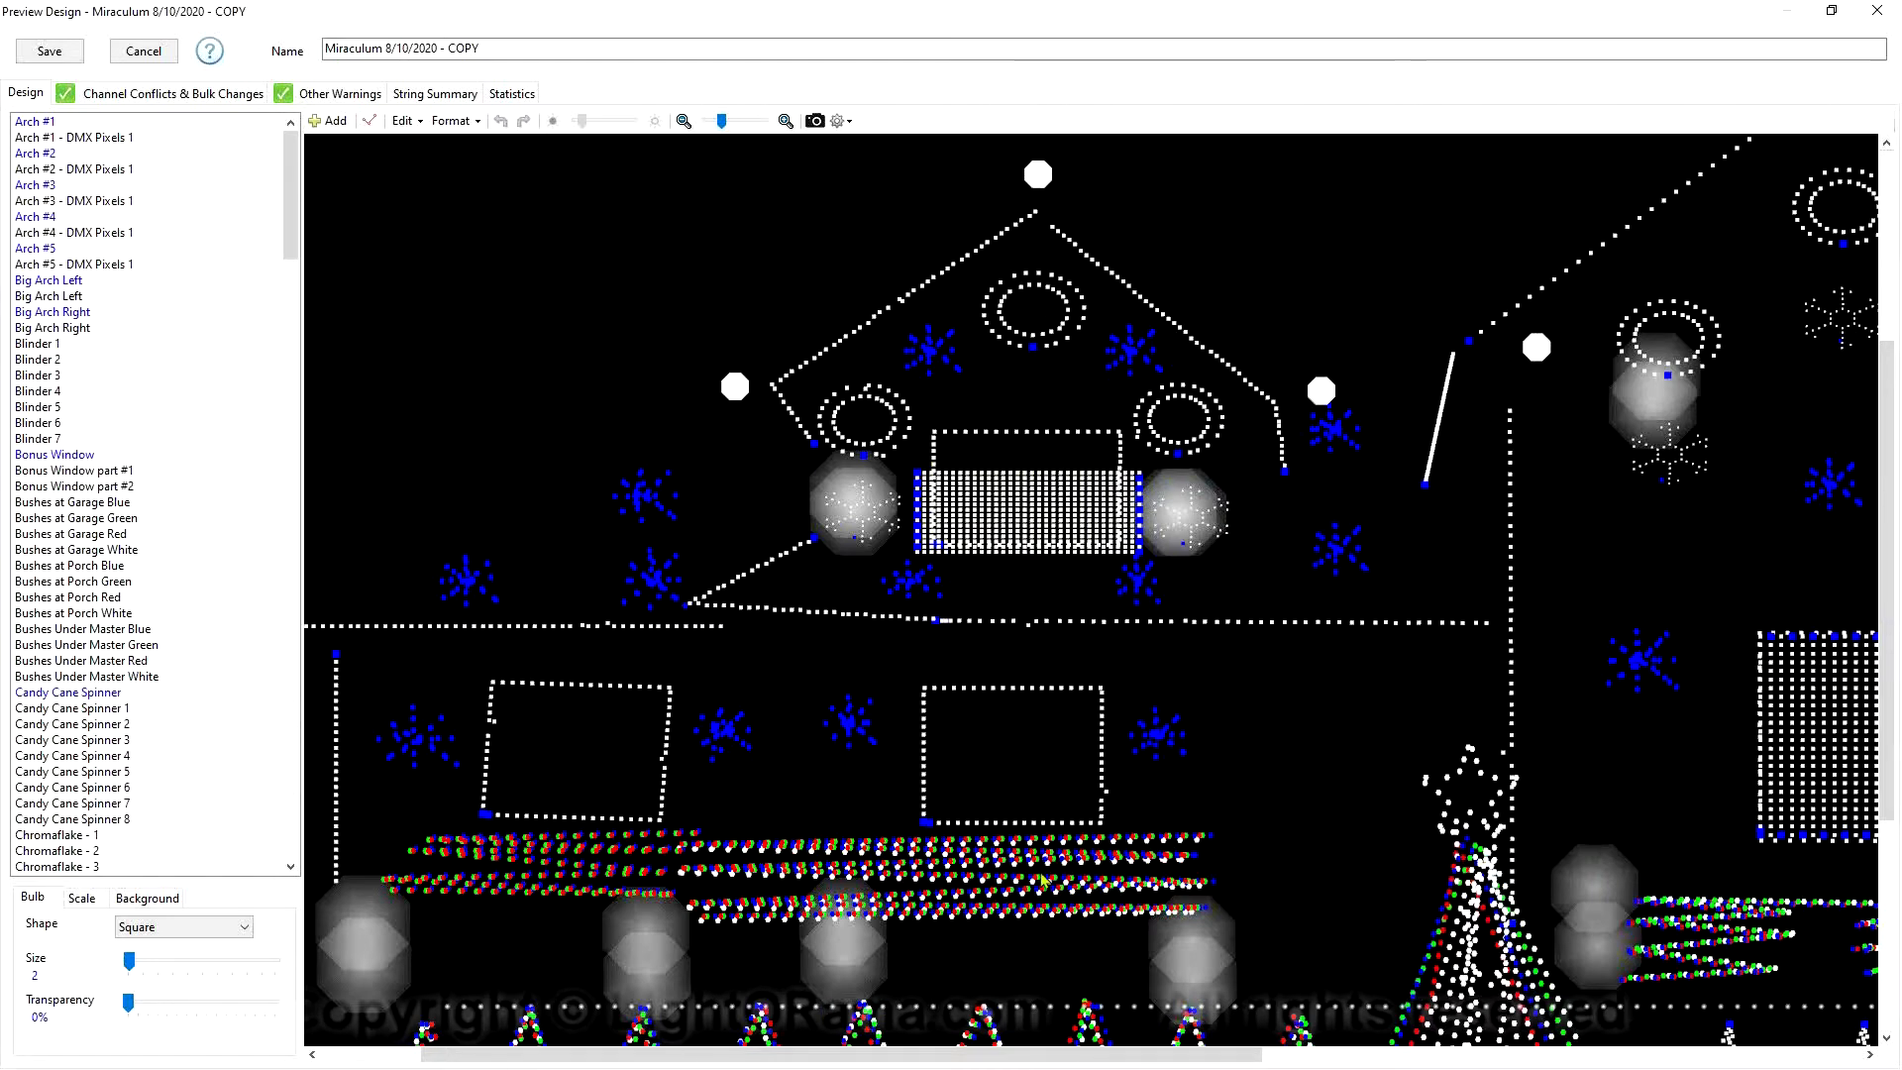
Open the definition of the Arch #1 - DMX Pixels 1 prop and set its shape to Arch
{"action": "left_click_drag", "start_coordinate": [1886, 364], "coordinate": [1894, 601]}
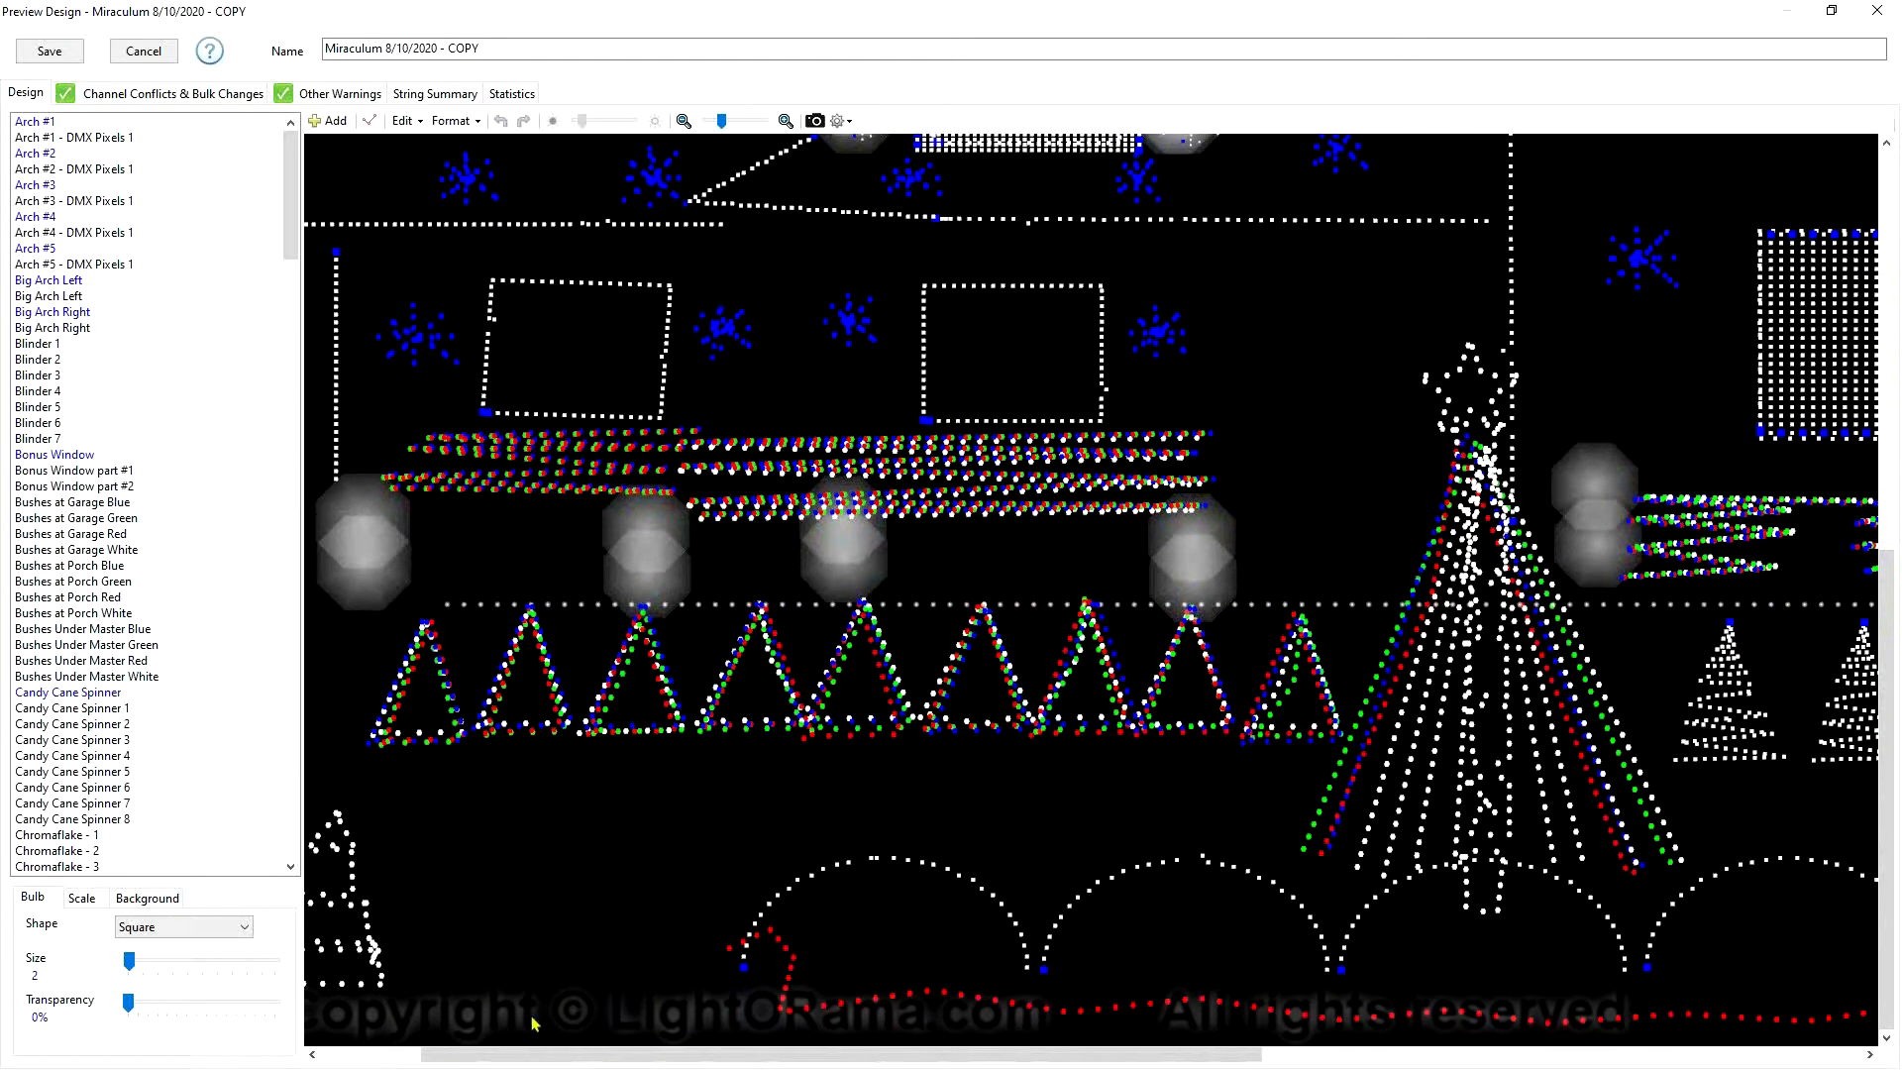
{"action": "left_click_drag", "start_coordinate": [466, 1054], "coordinate": [560, 1008]}
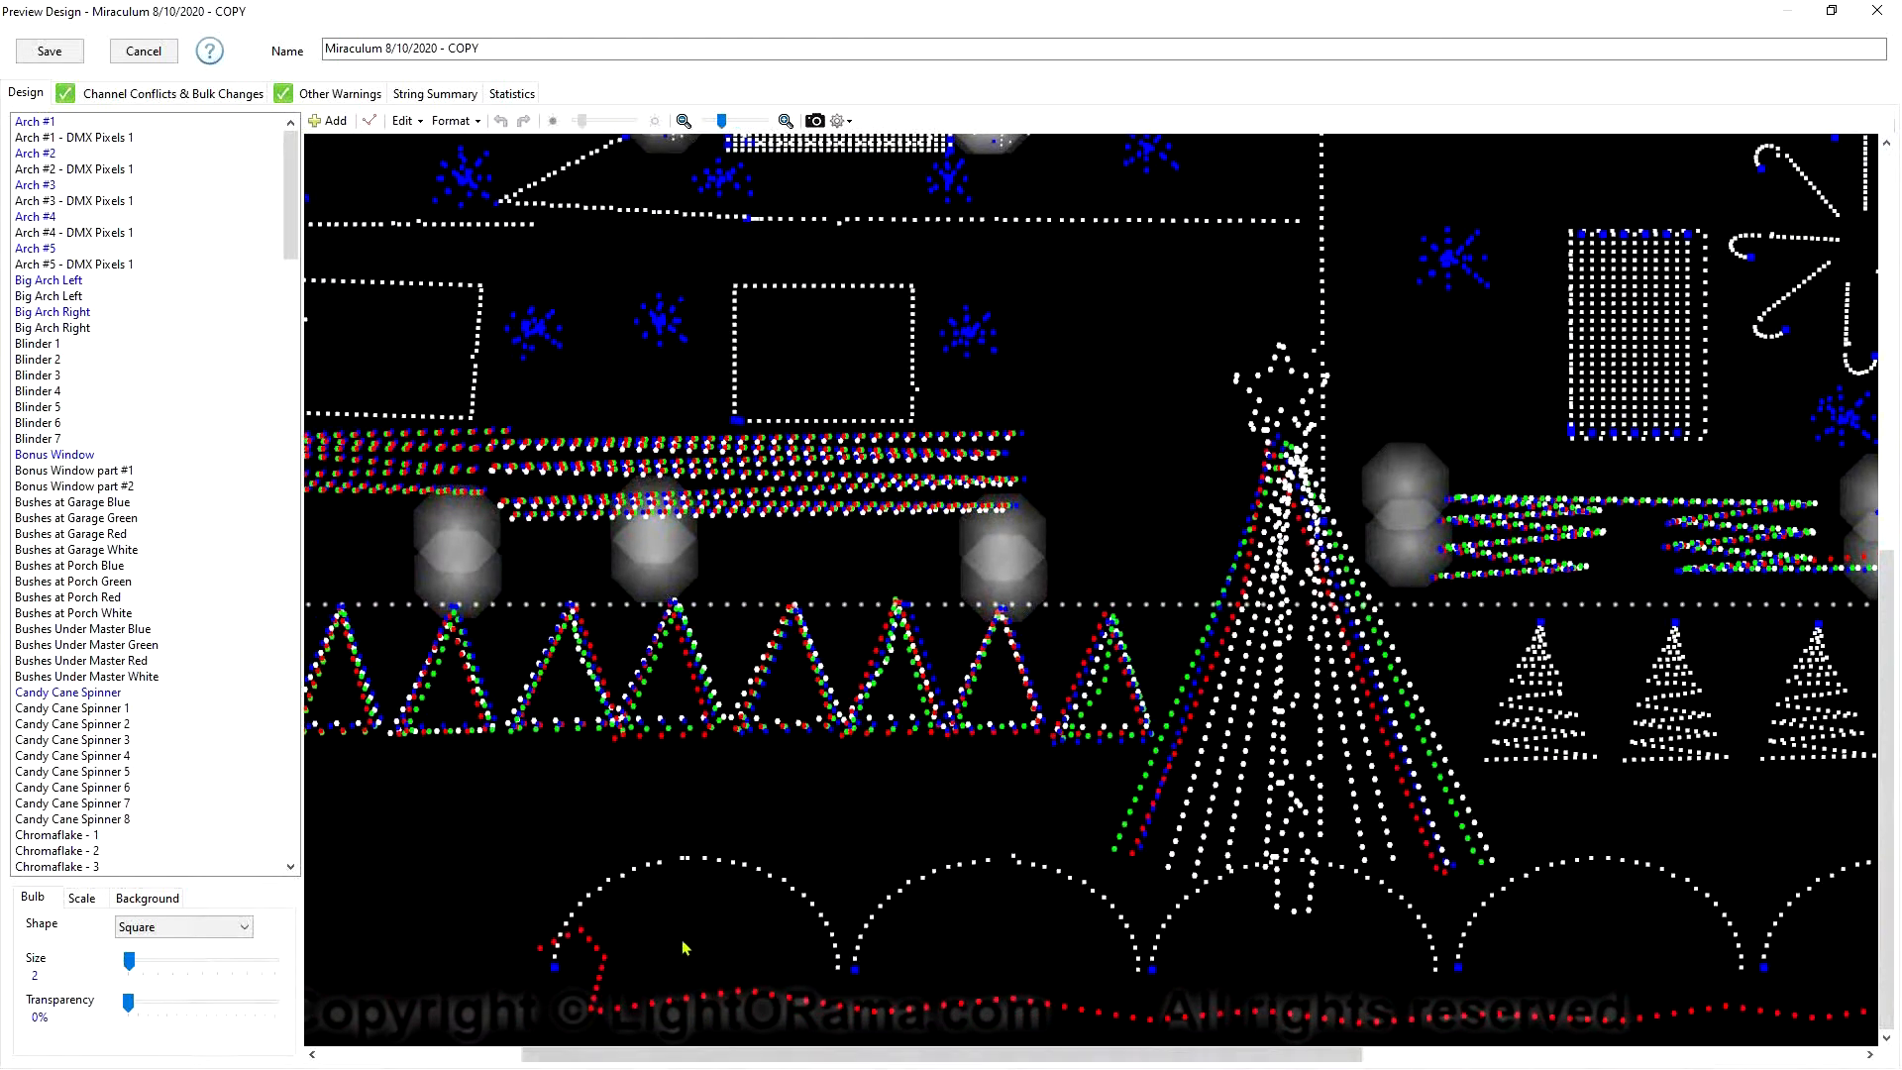
{"action": "left_click_drag", "start_coordinate": [686, 1060], "coordinate": [576, 1057]}
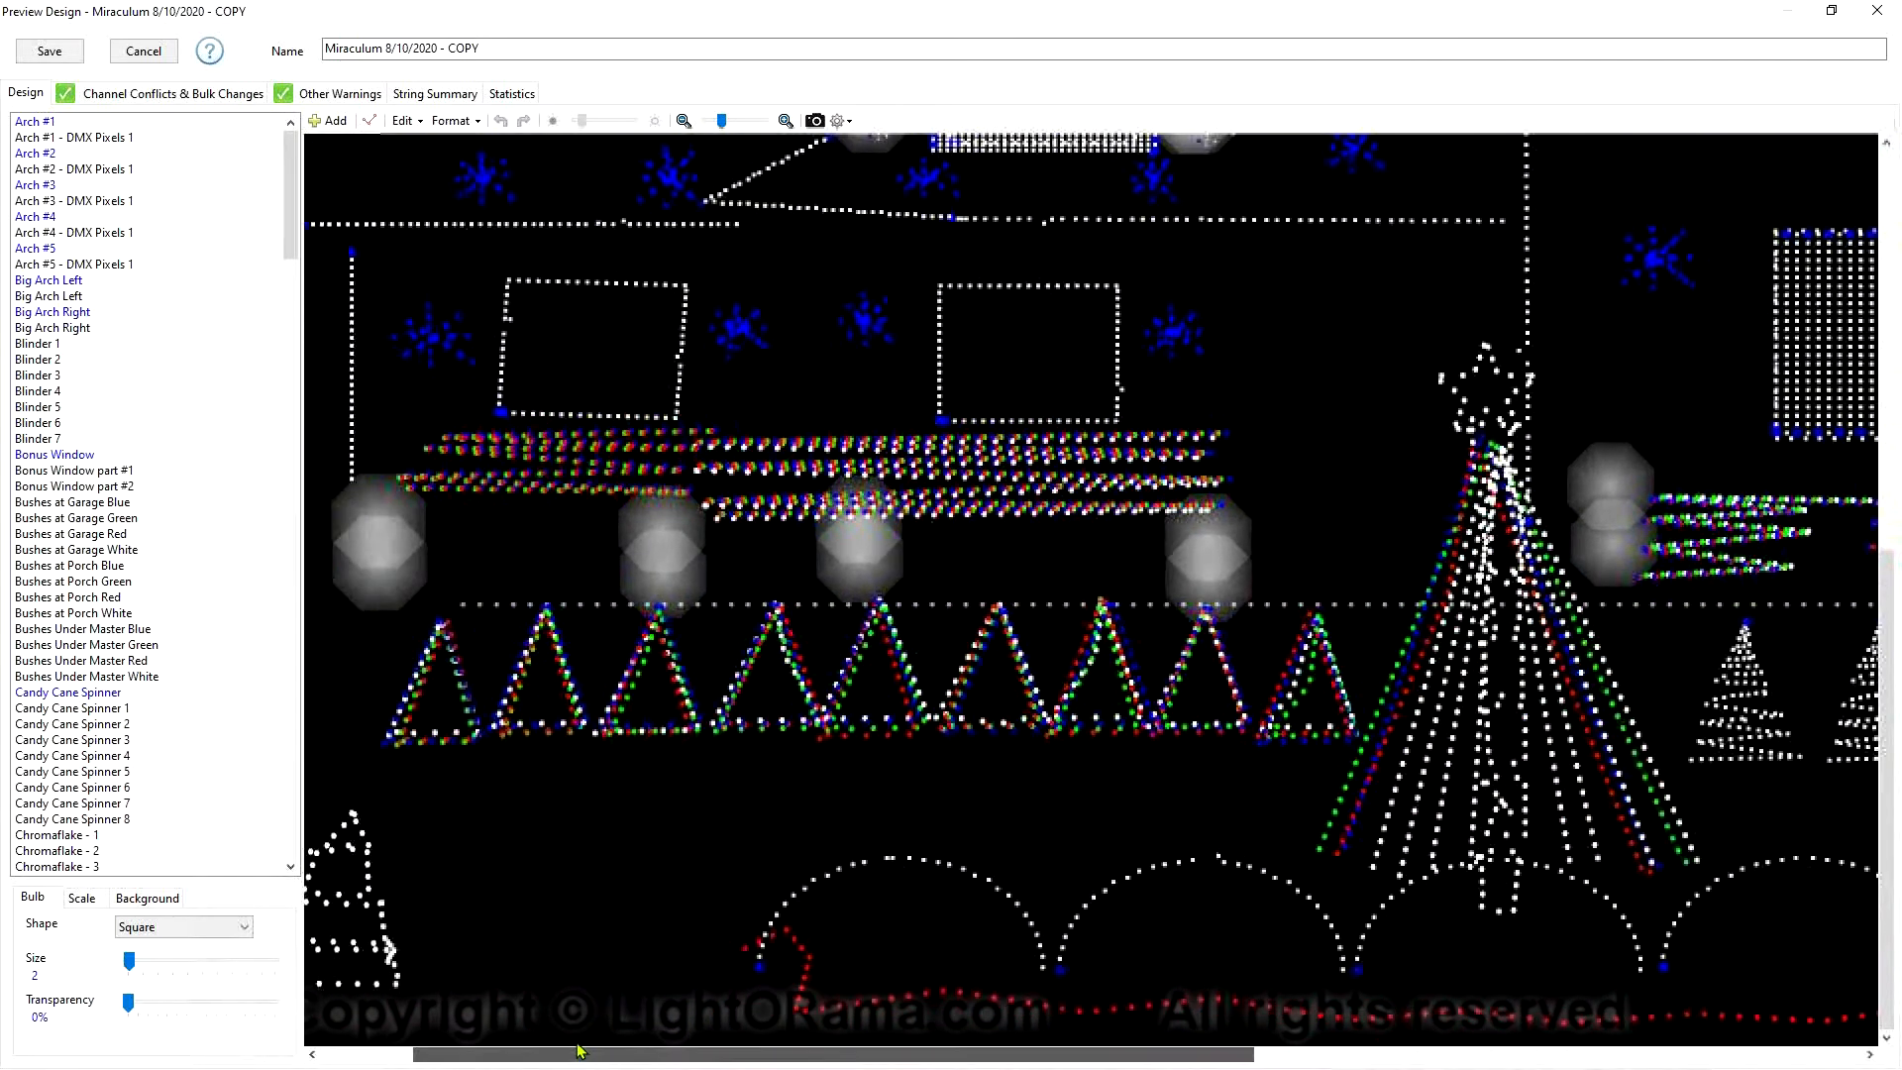
{"action": "left_click", "coordinate": [899, 931]}
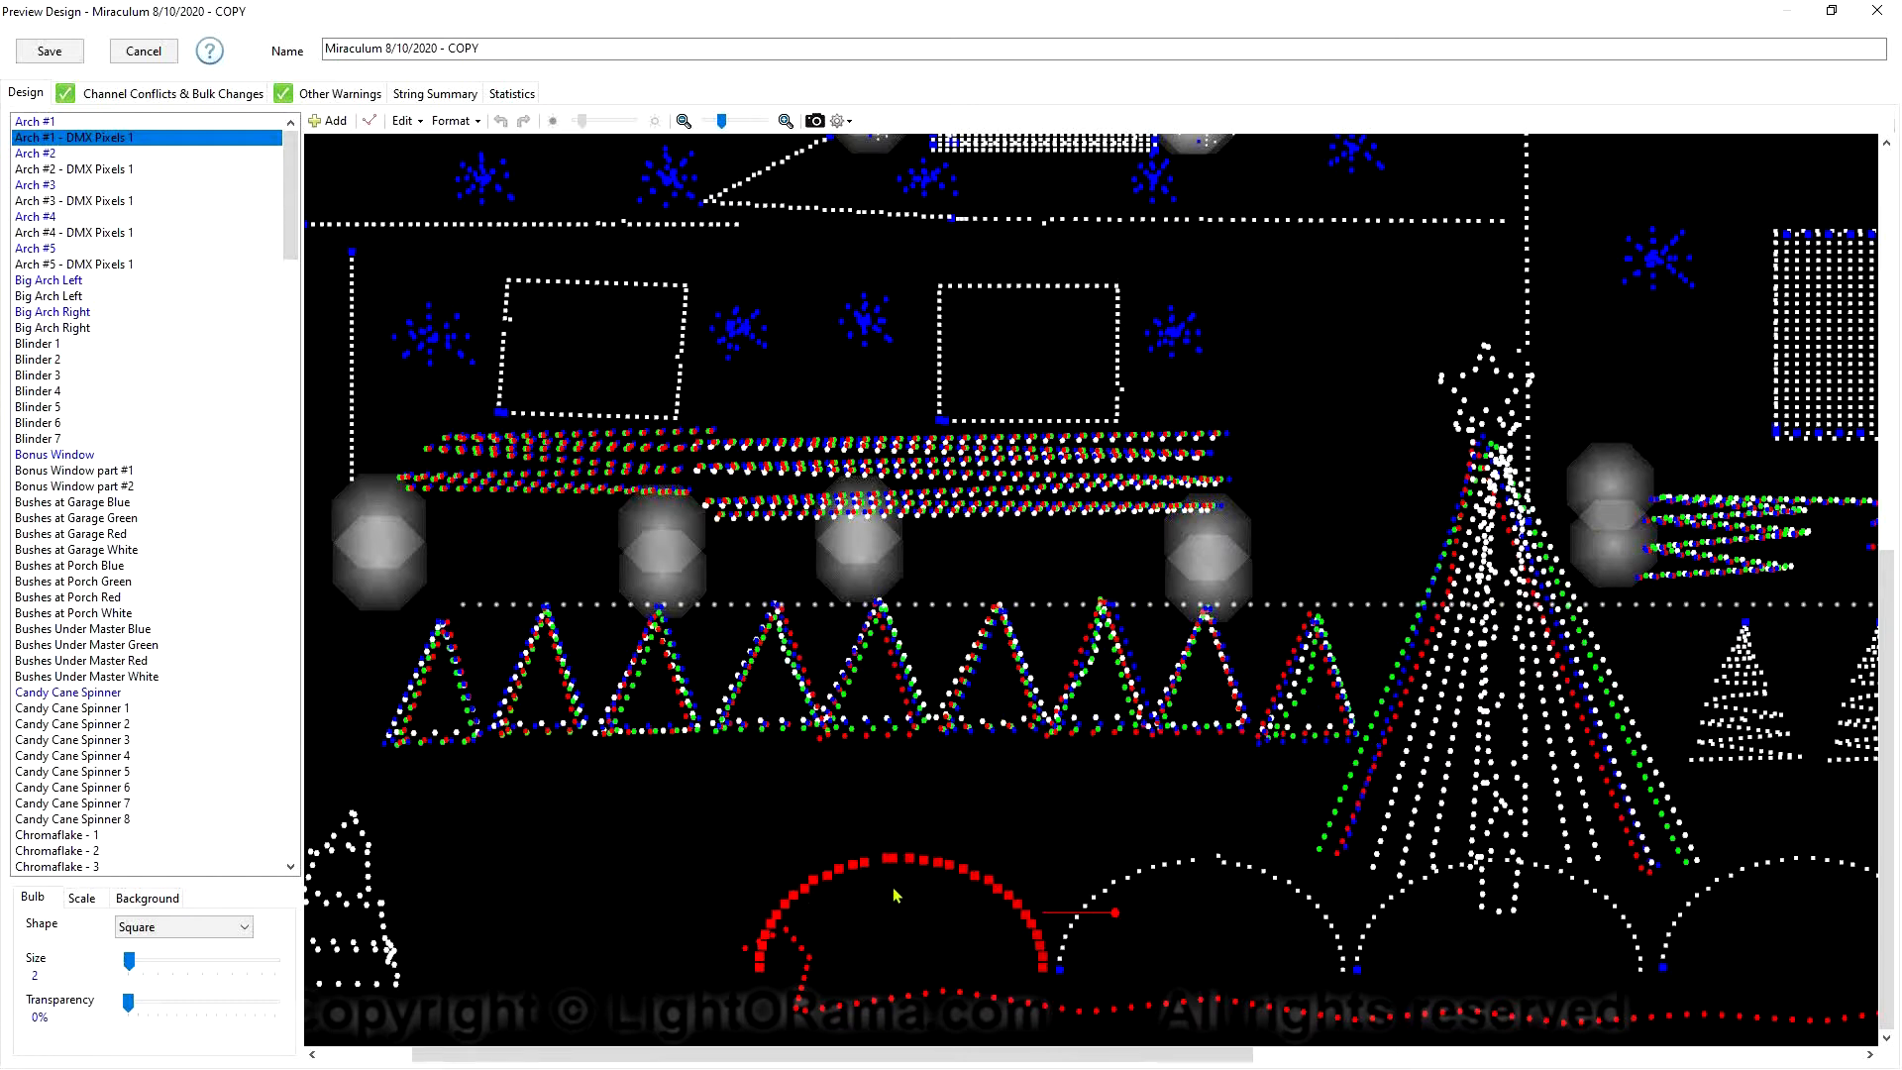
{"action": "left_click", "coordinate": [857, 904]}
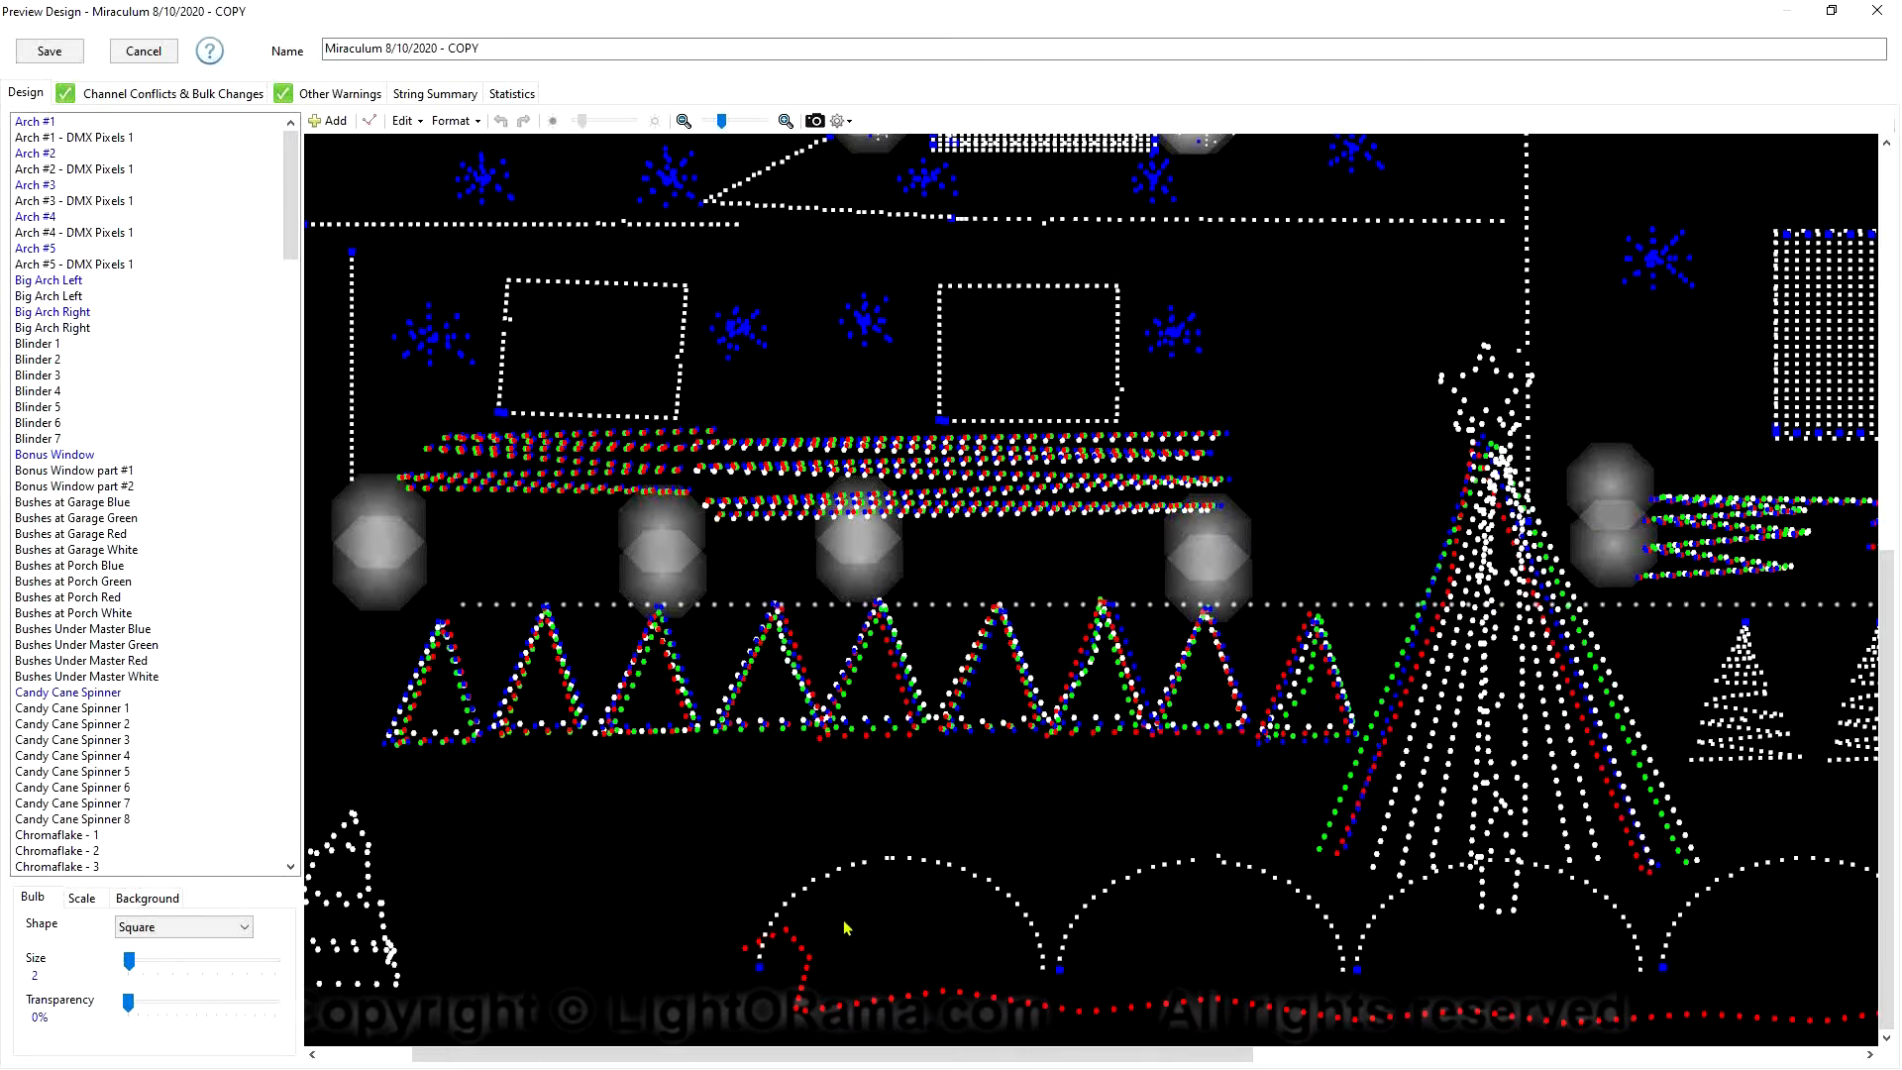
{"action": "double_click", "coordinate": [880, 919]}
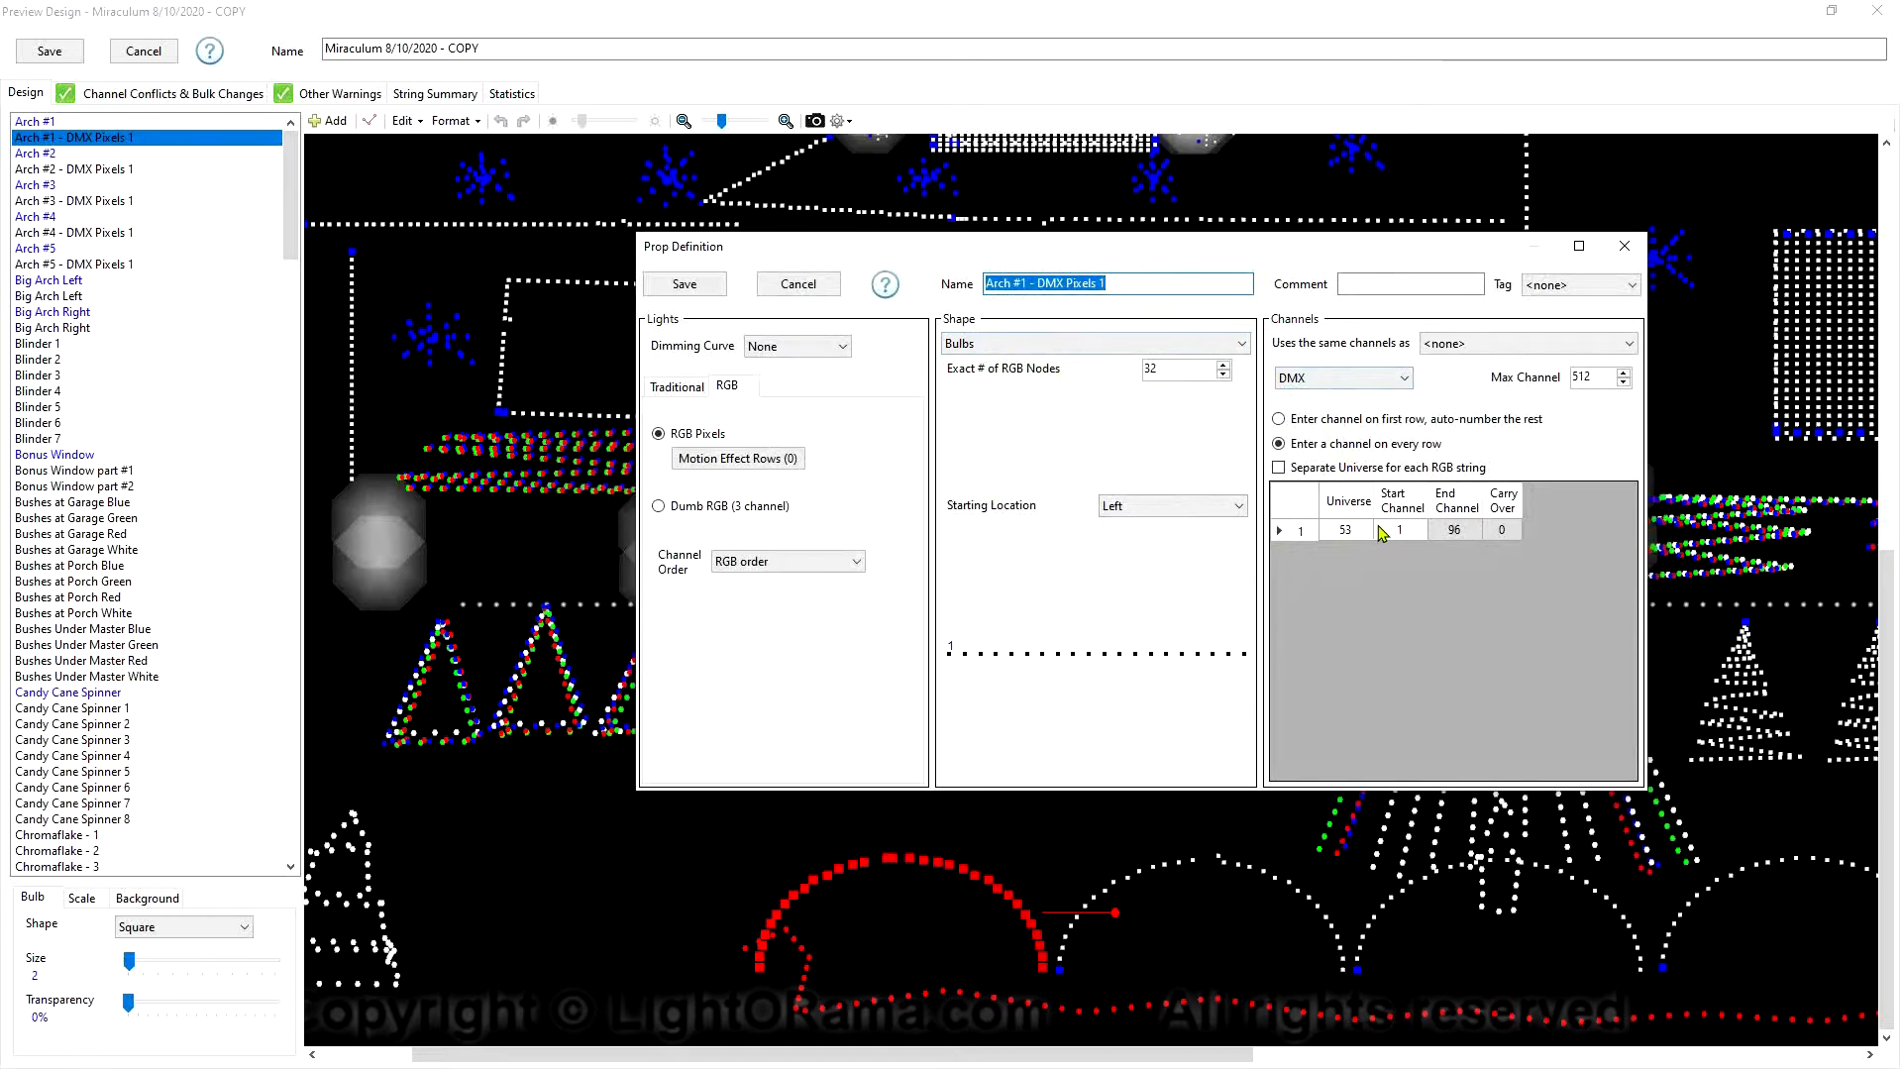
{"action": "left_click", "coordinate": [1069, 349]}
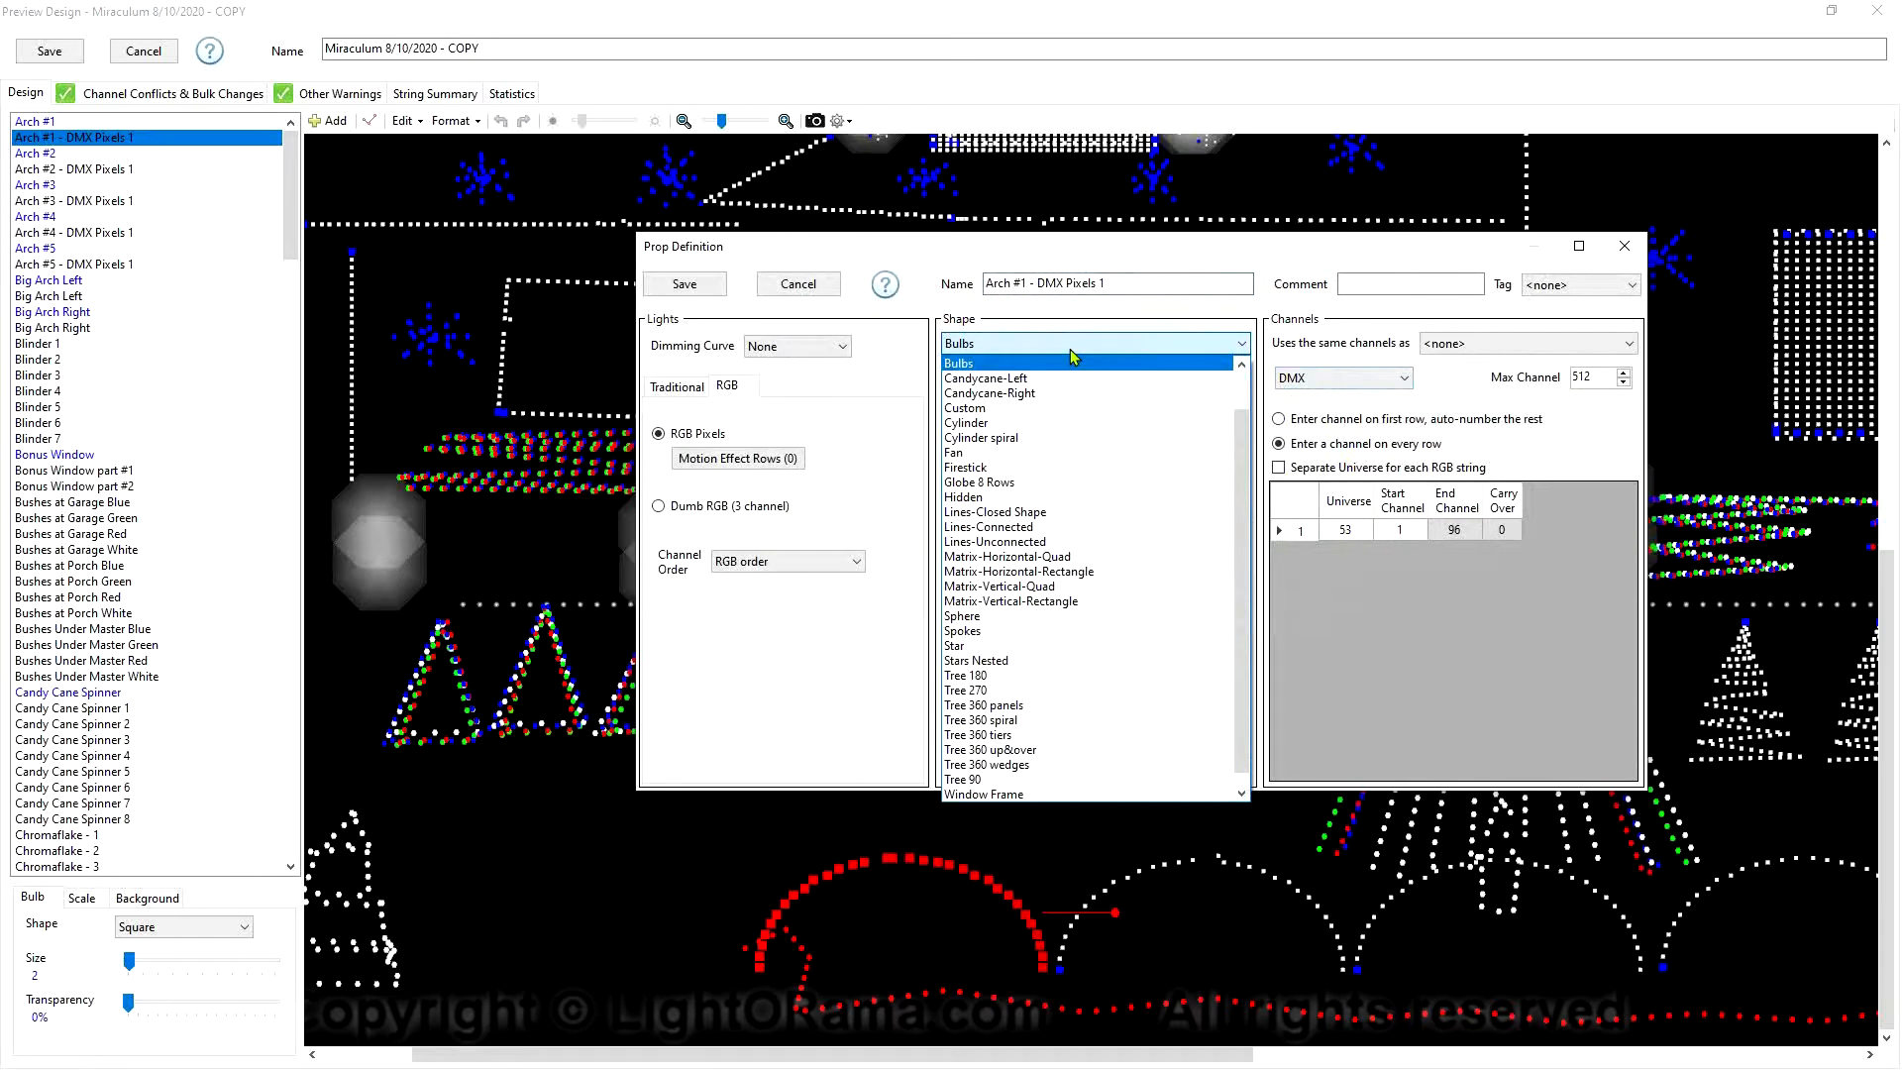
{"action": "scroll", "coordinate": [1072, 366], "scroll_direction": "up", "scroll_amount": 1}
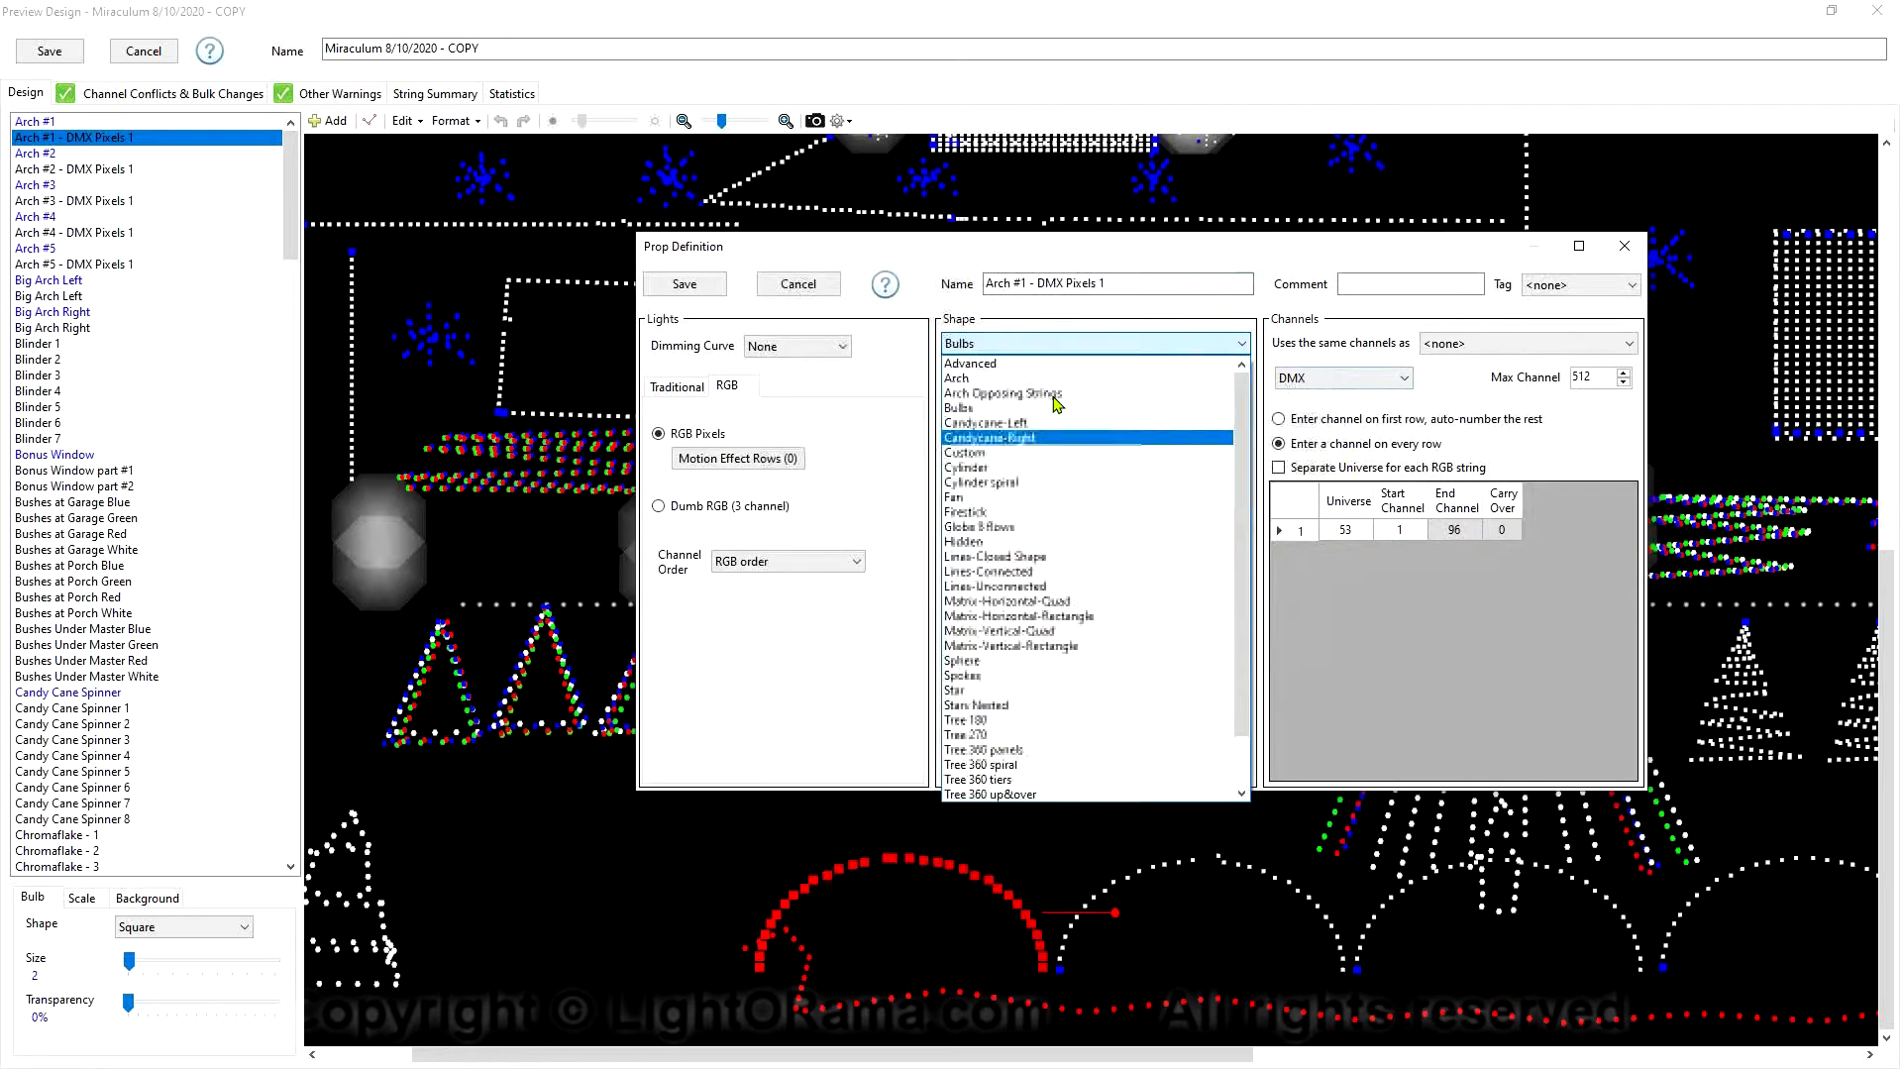
{"action": "left_click", "coordinate": [1049, 376]}
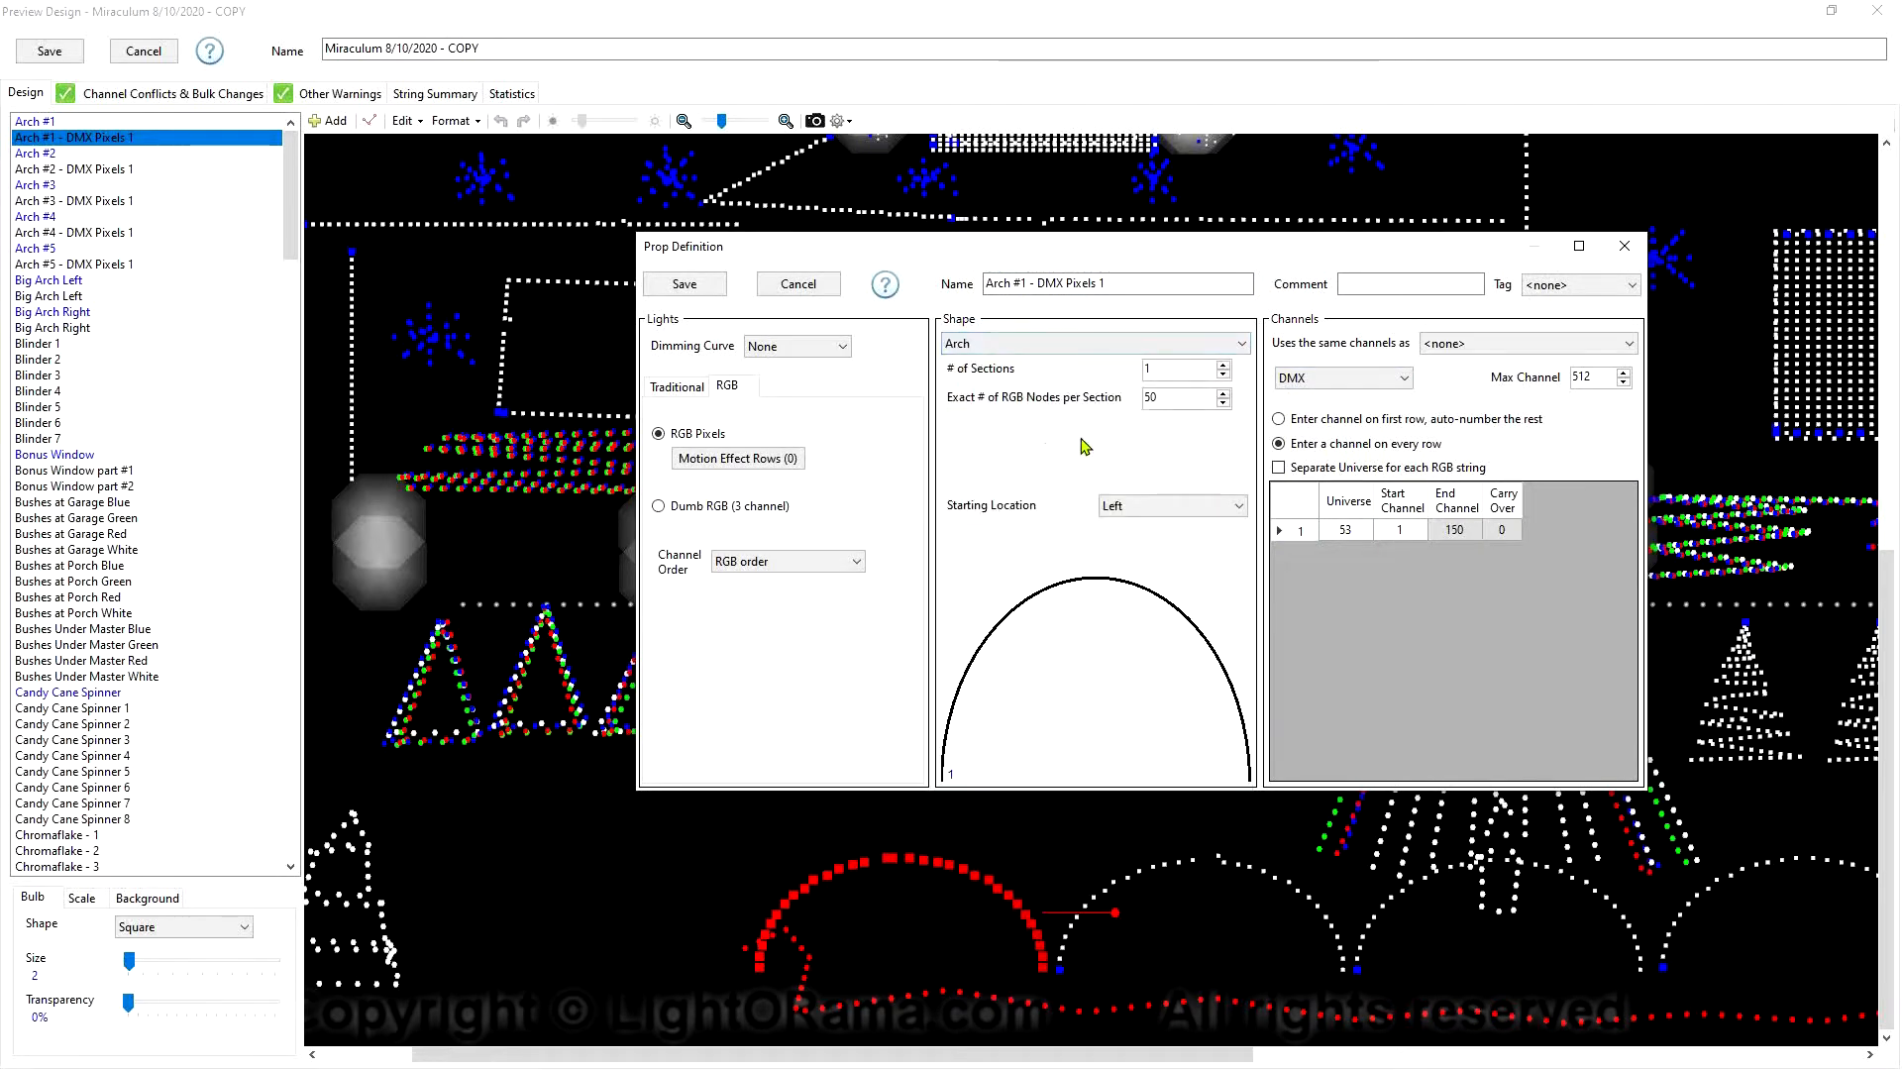
Set the exact number of RGB nodes per section to 32 for the arch and save the prop definition
{"action": "left_click", "coordinate": [1180, 401]}
{"action": "double_click", "coordinate": [1178, 405]}
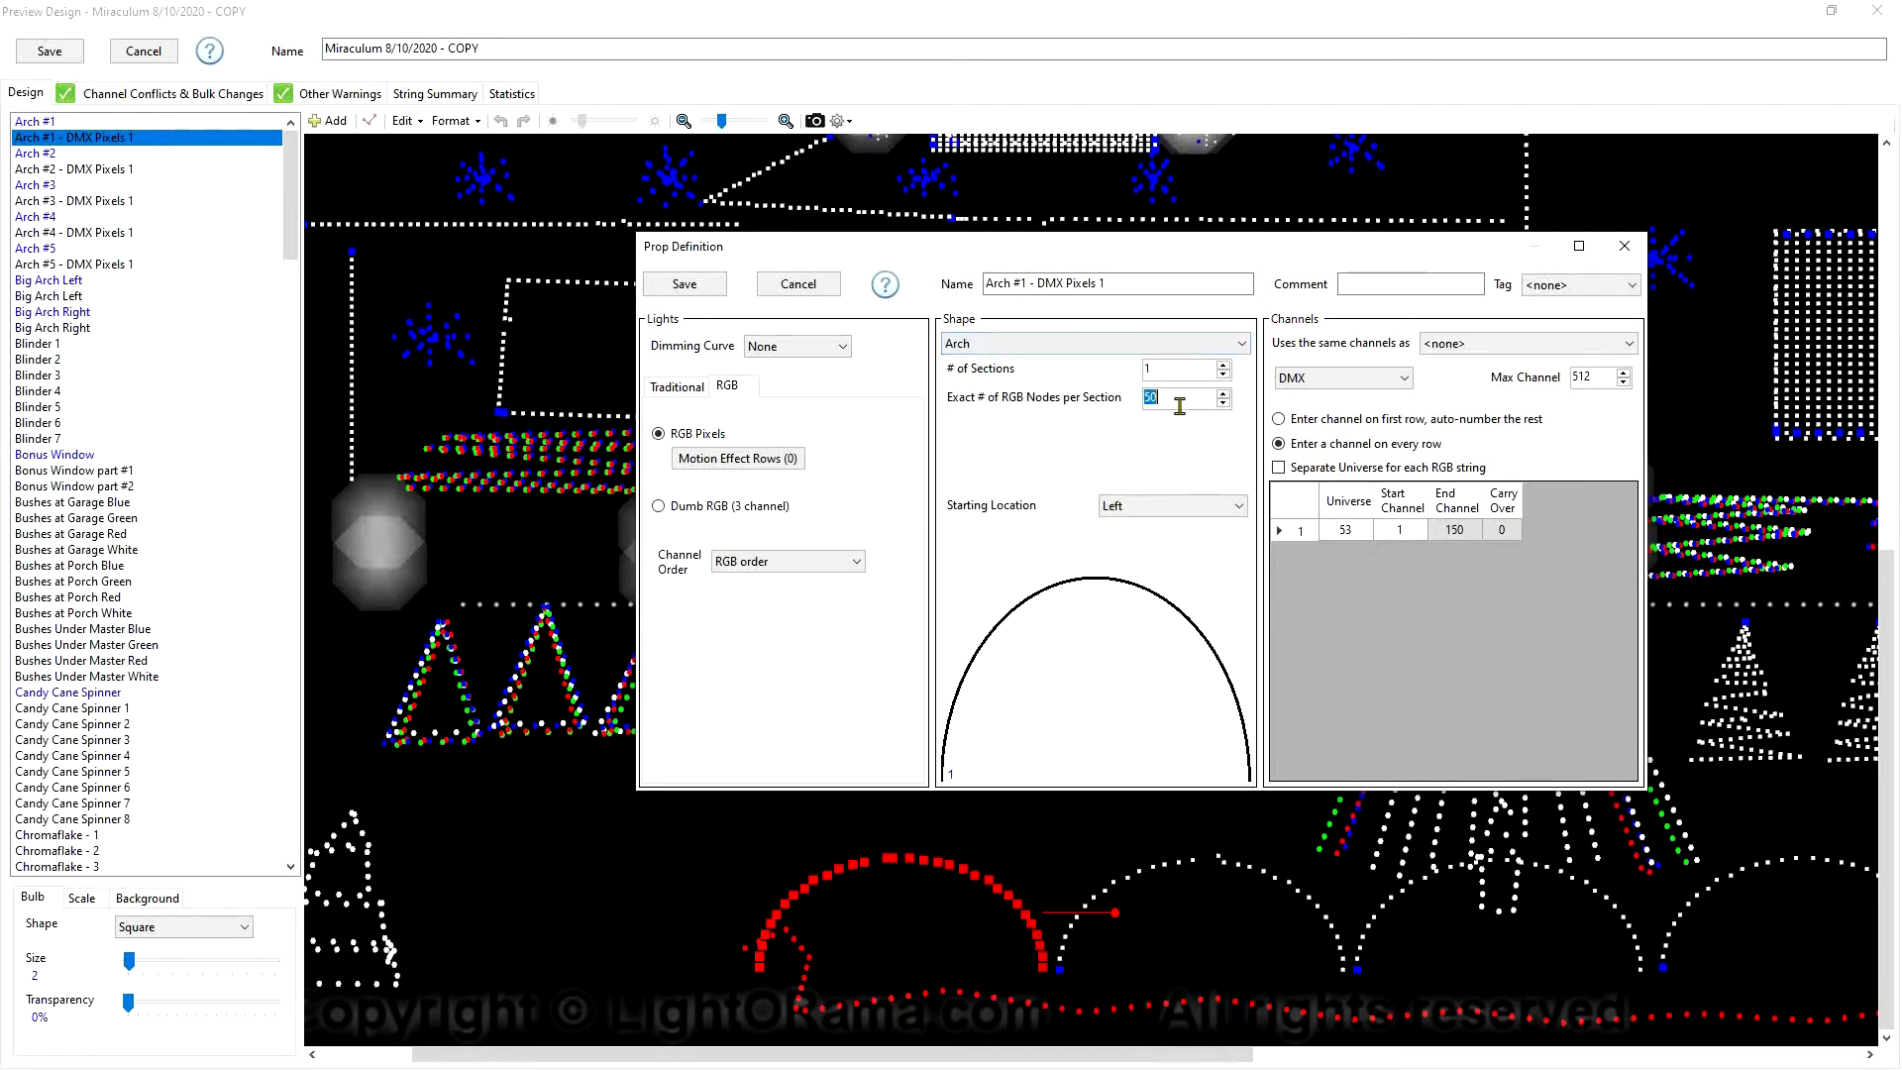
{"action": "type", "text": "32"}
{"action": "key", "text": "Tab"}
{"action": "left_click", "coordinate": [691, 285]}
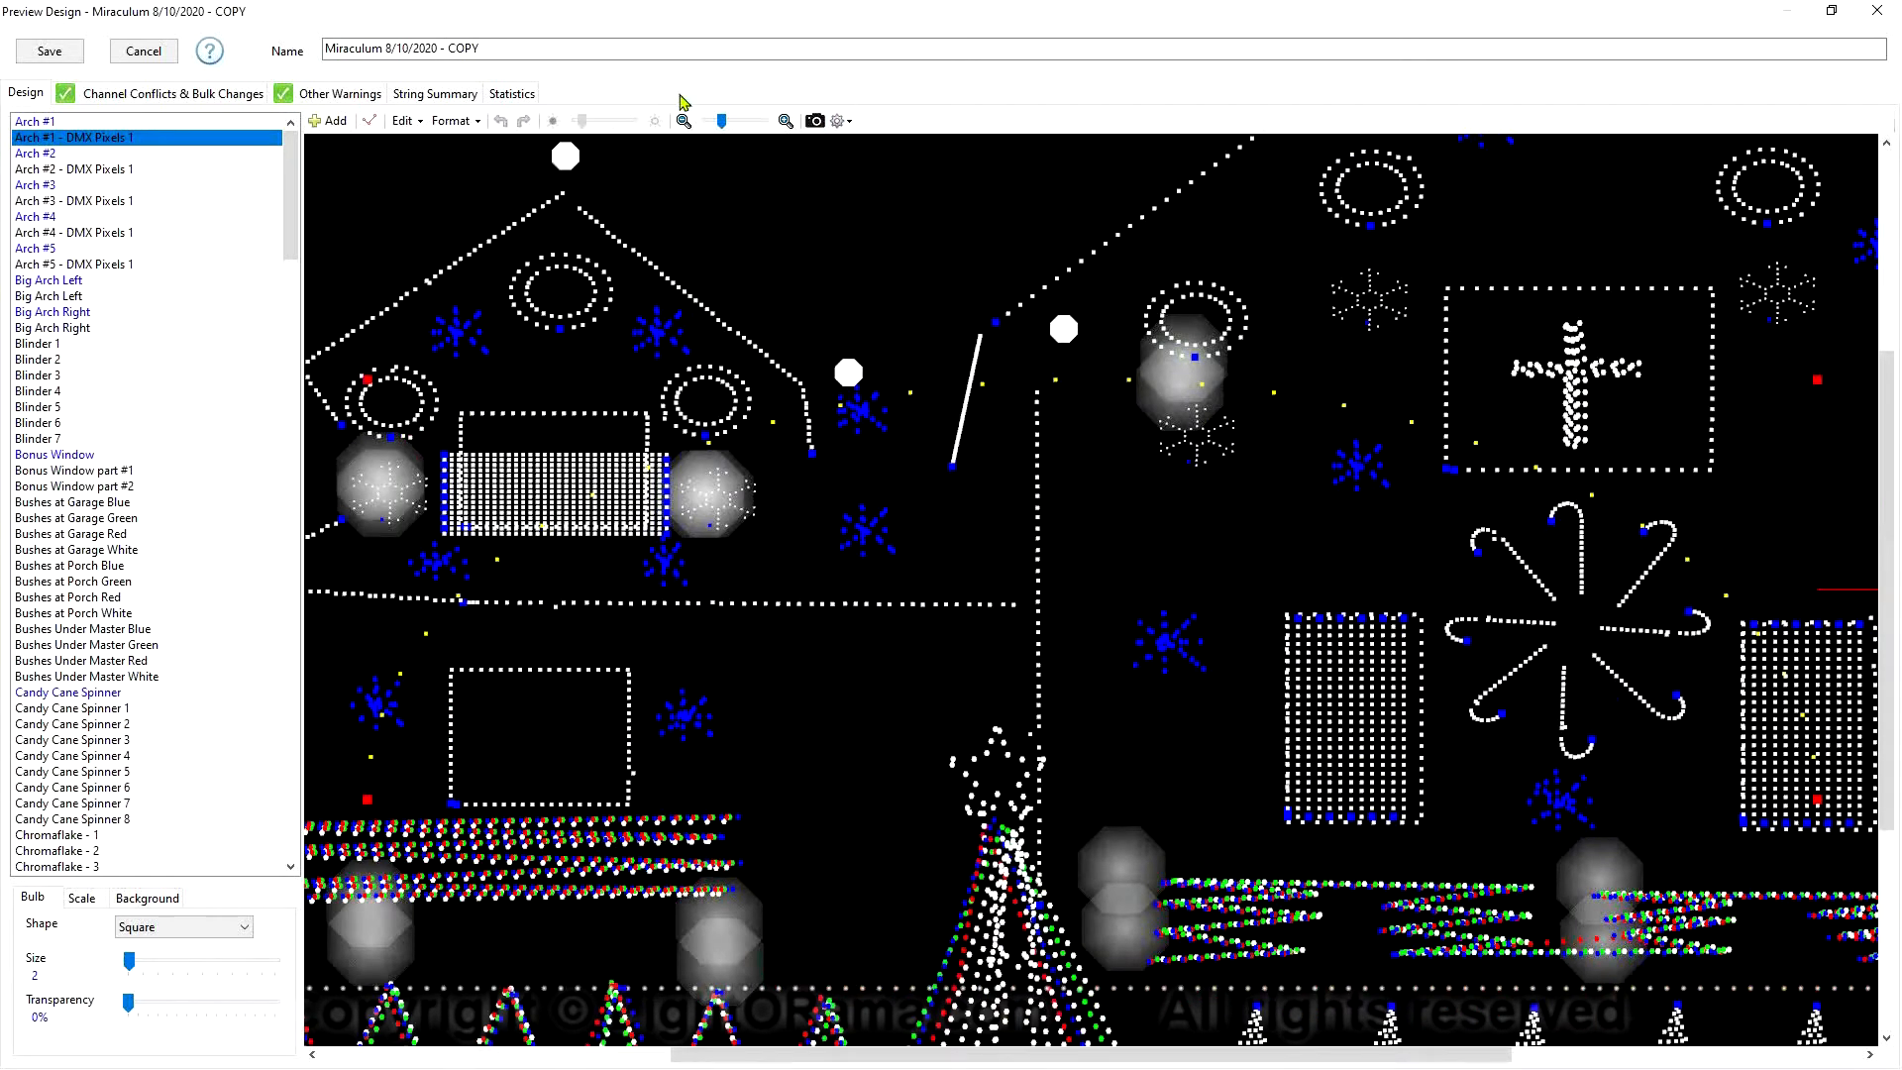
Shrink the oversized Arch #1 to match the other arches and place it at the left end of their row
{"action": "left_click", "coordinate": [690, 121]}
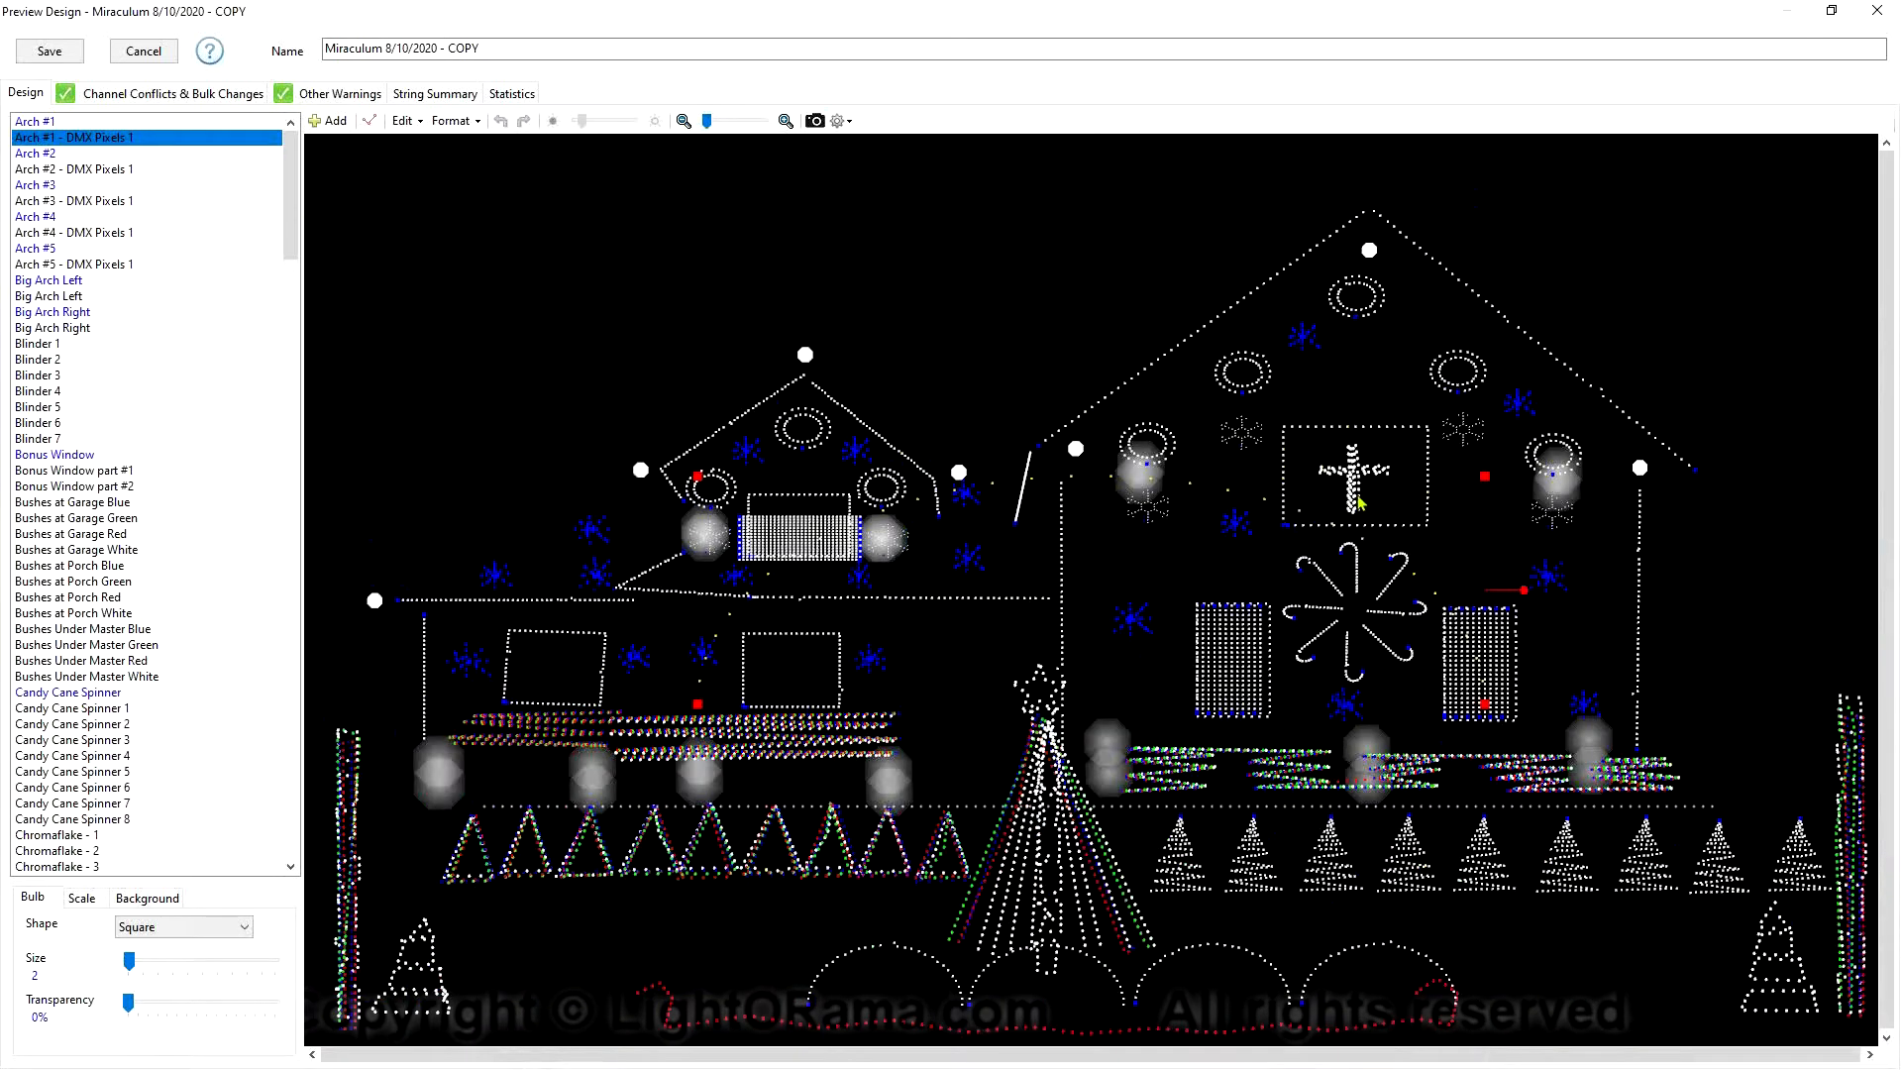
{"action": "left_click_drag", "start_coordinate": [1480, 478], "coordinate": [893, 981]}
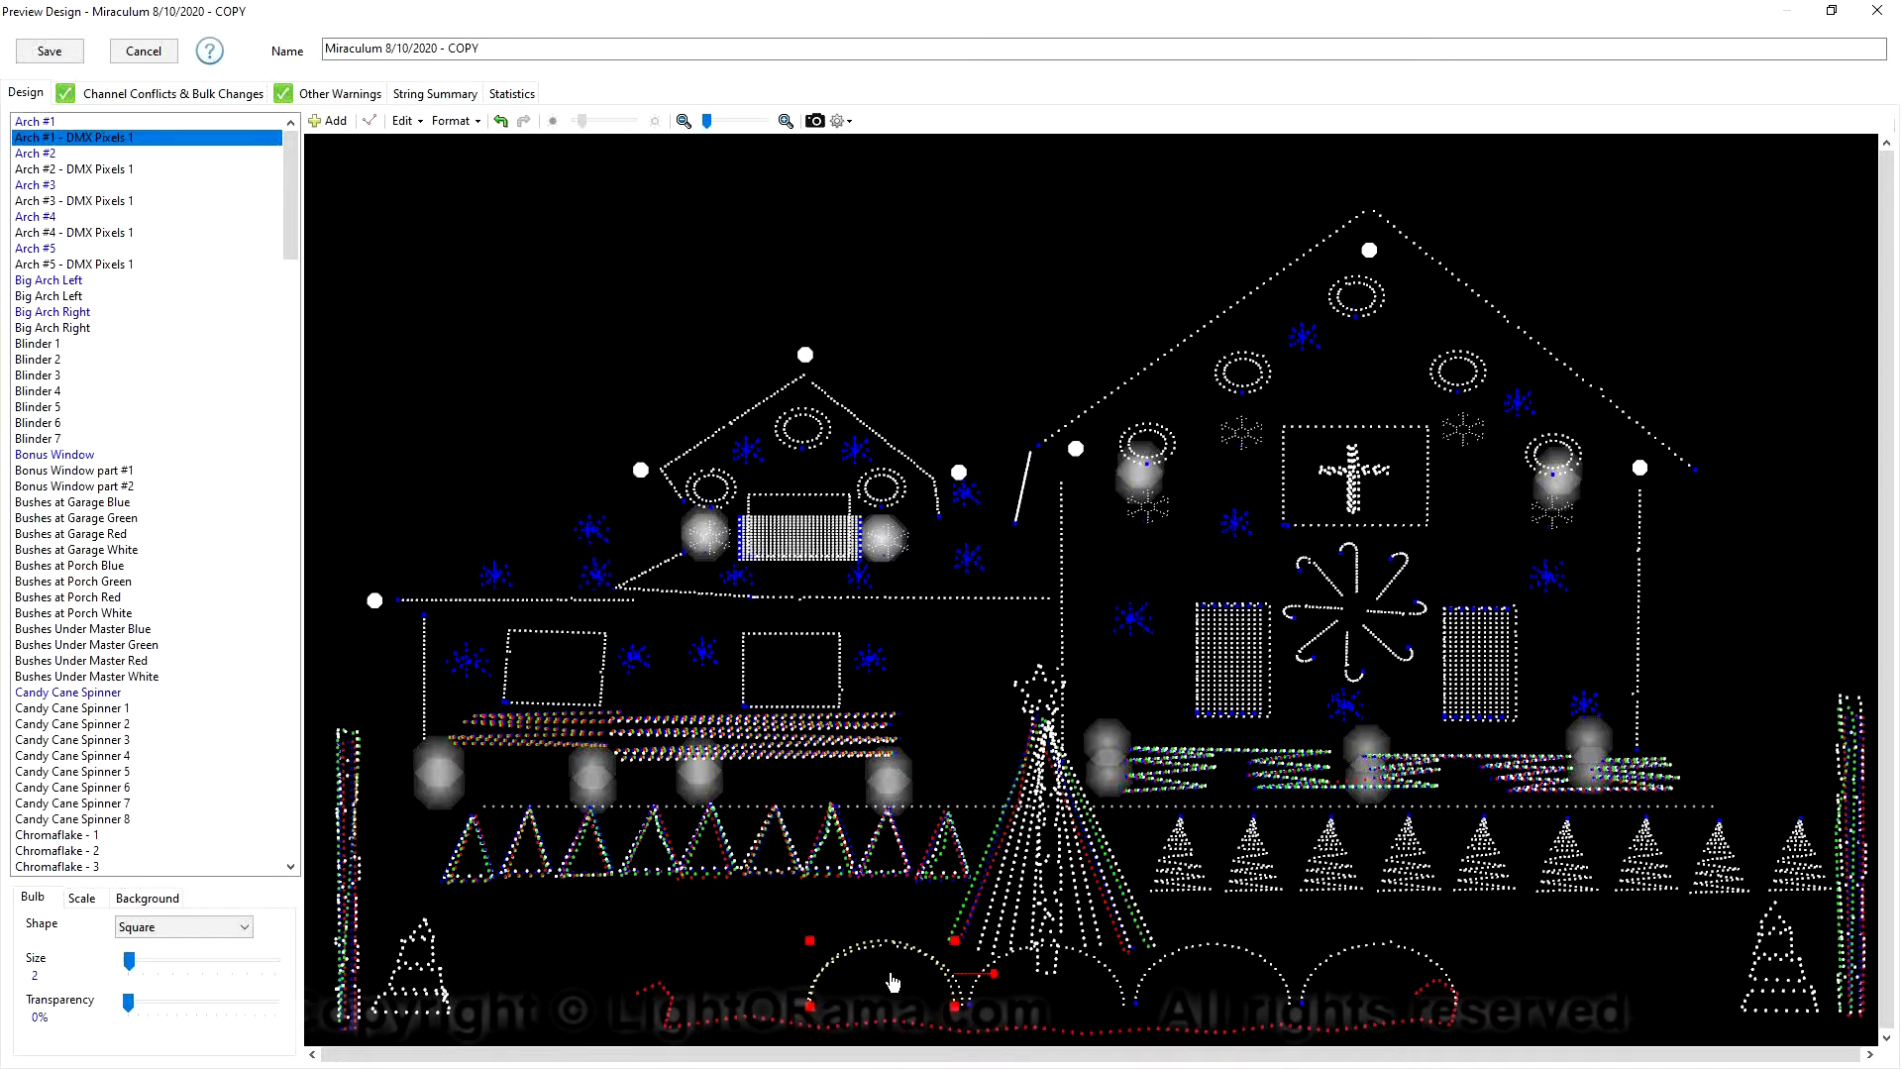
{"action": "left_click_drag", "start_coordinate": [954, 945], "coordinate": [733, 982]}
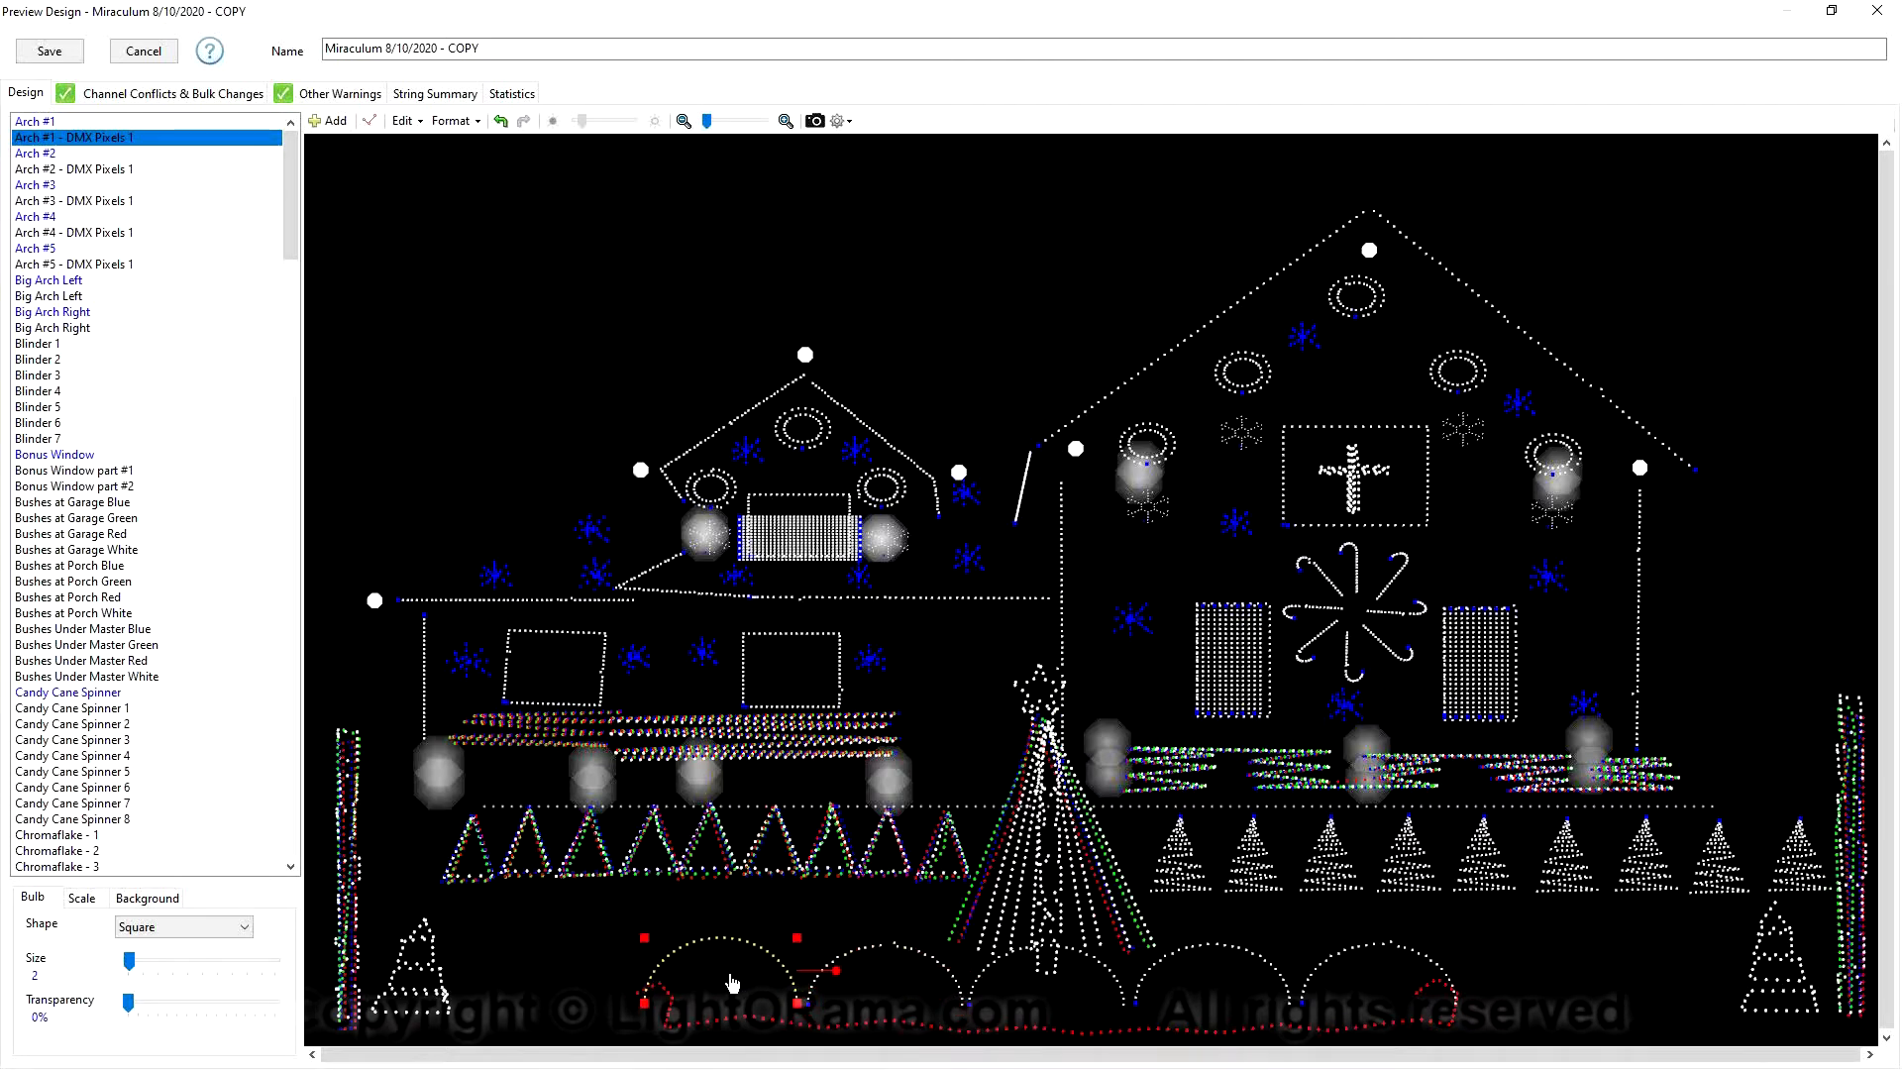
{"action": "left_click", "coordinate": [825, 936]}
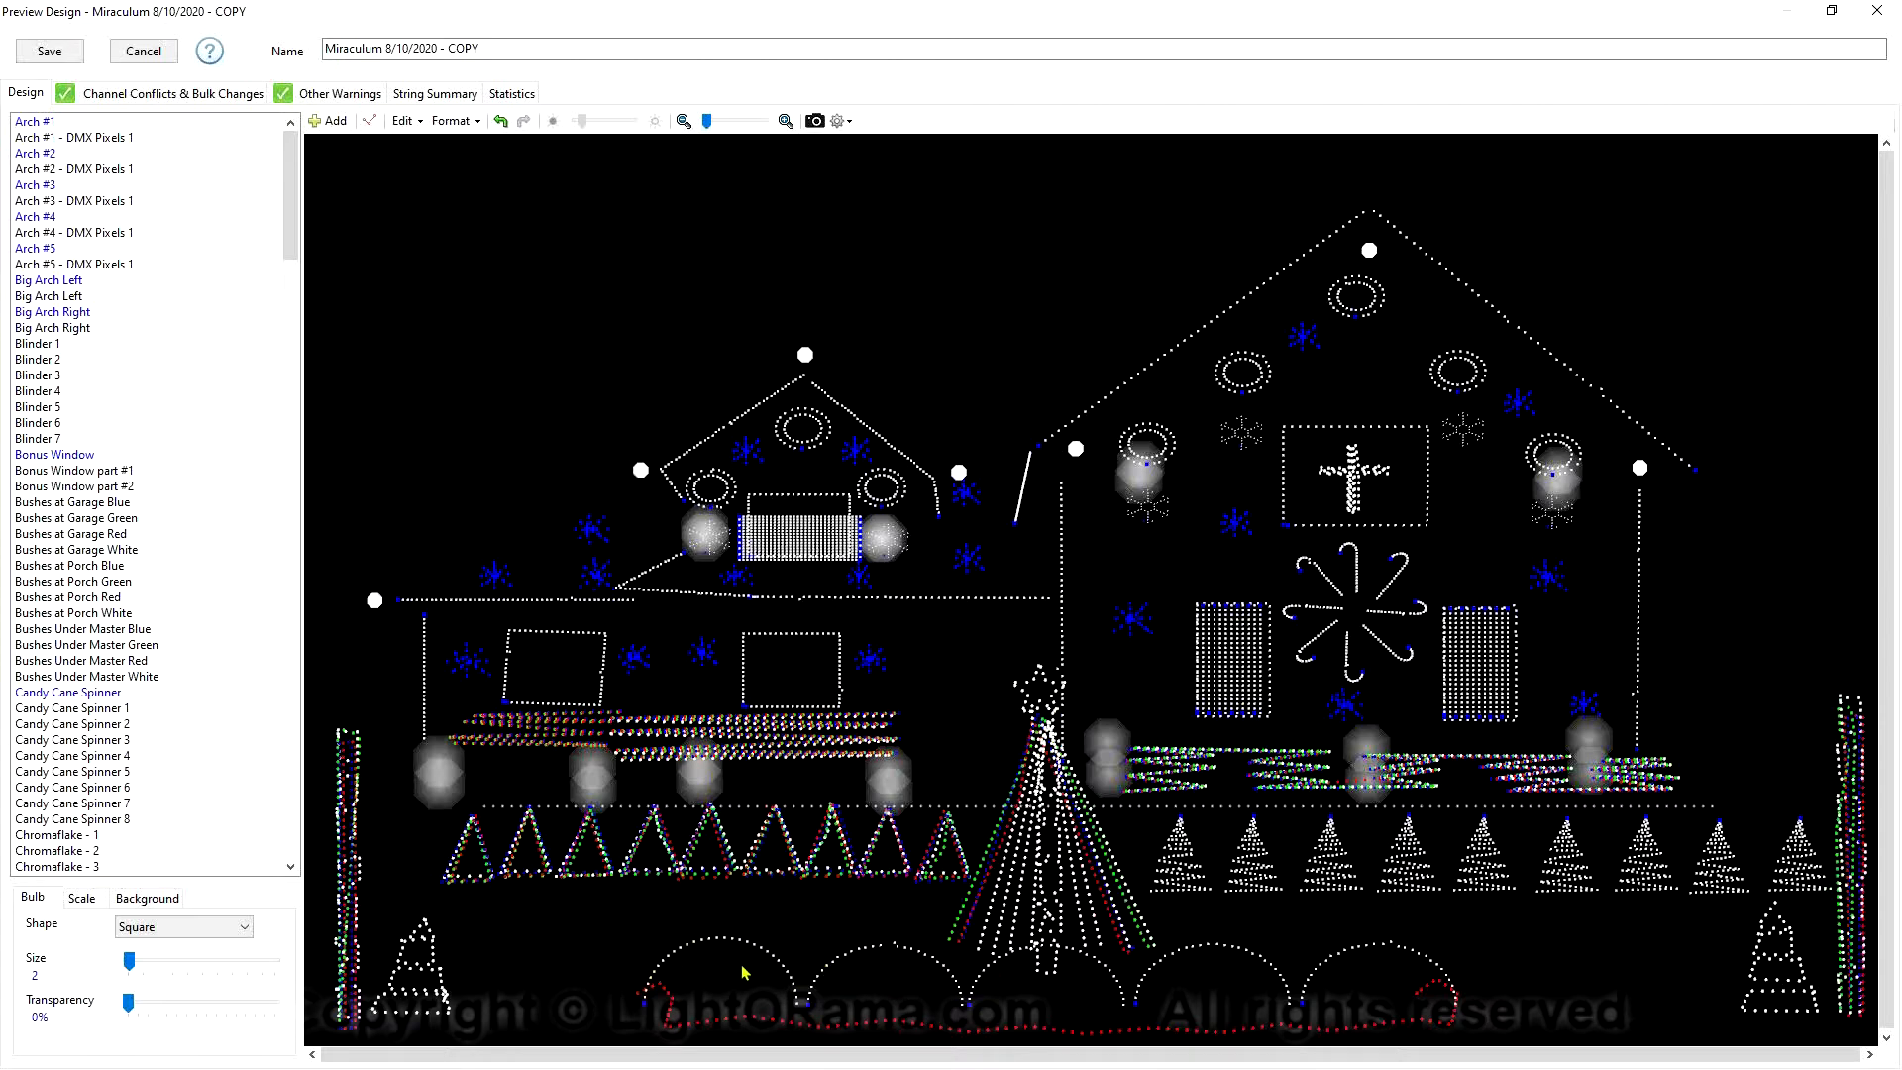
{"action": "left_click", "coordinate": [746, 973]}
Examine the node order and channels of Arch #2 - DMX Pixels 1 in its layout view, then close it
{"action": "left_click", "coordinate": [838, 975]}
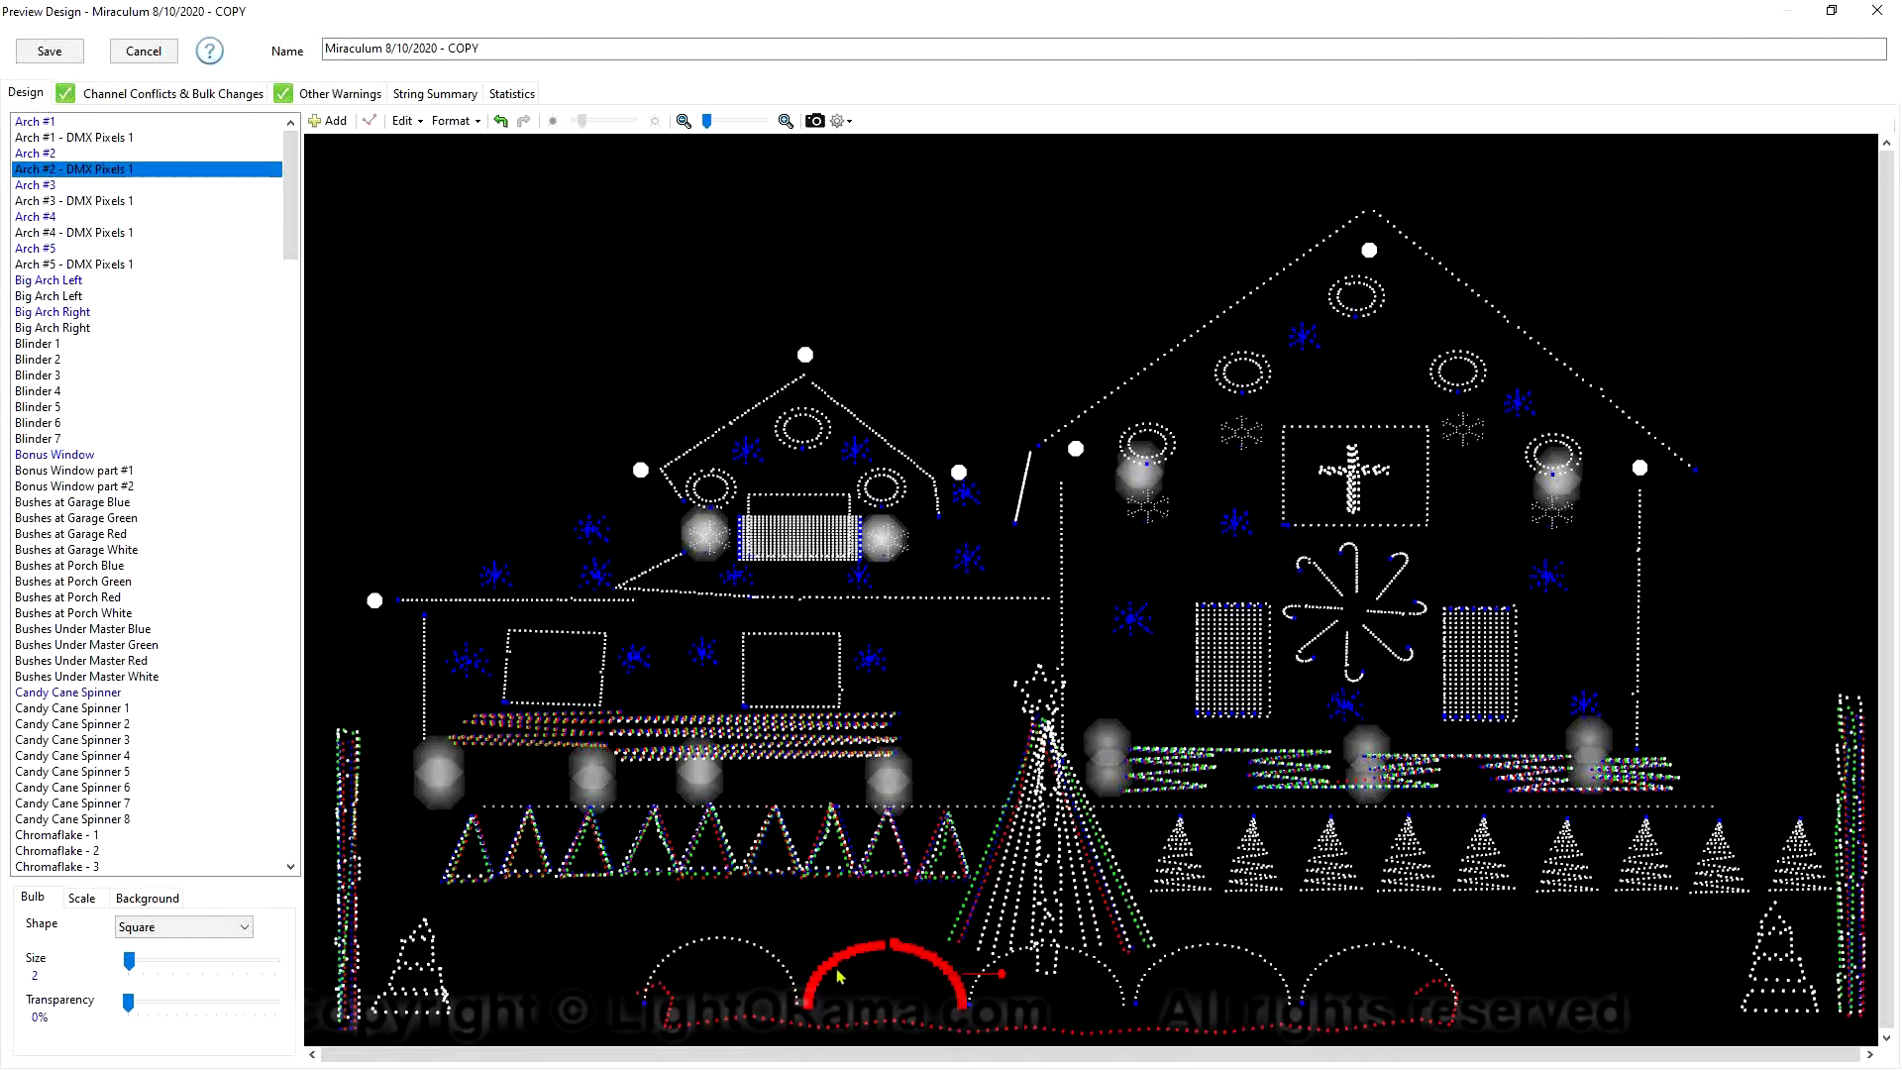
{"action": "left_click", "coordinate": [405, 121]}
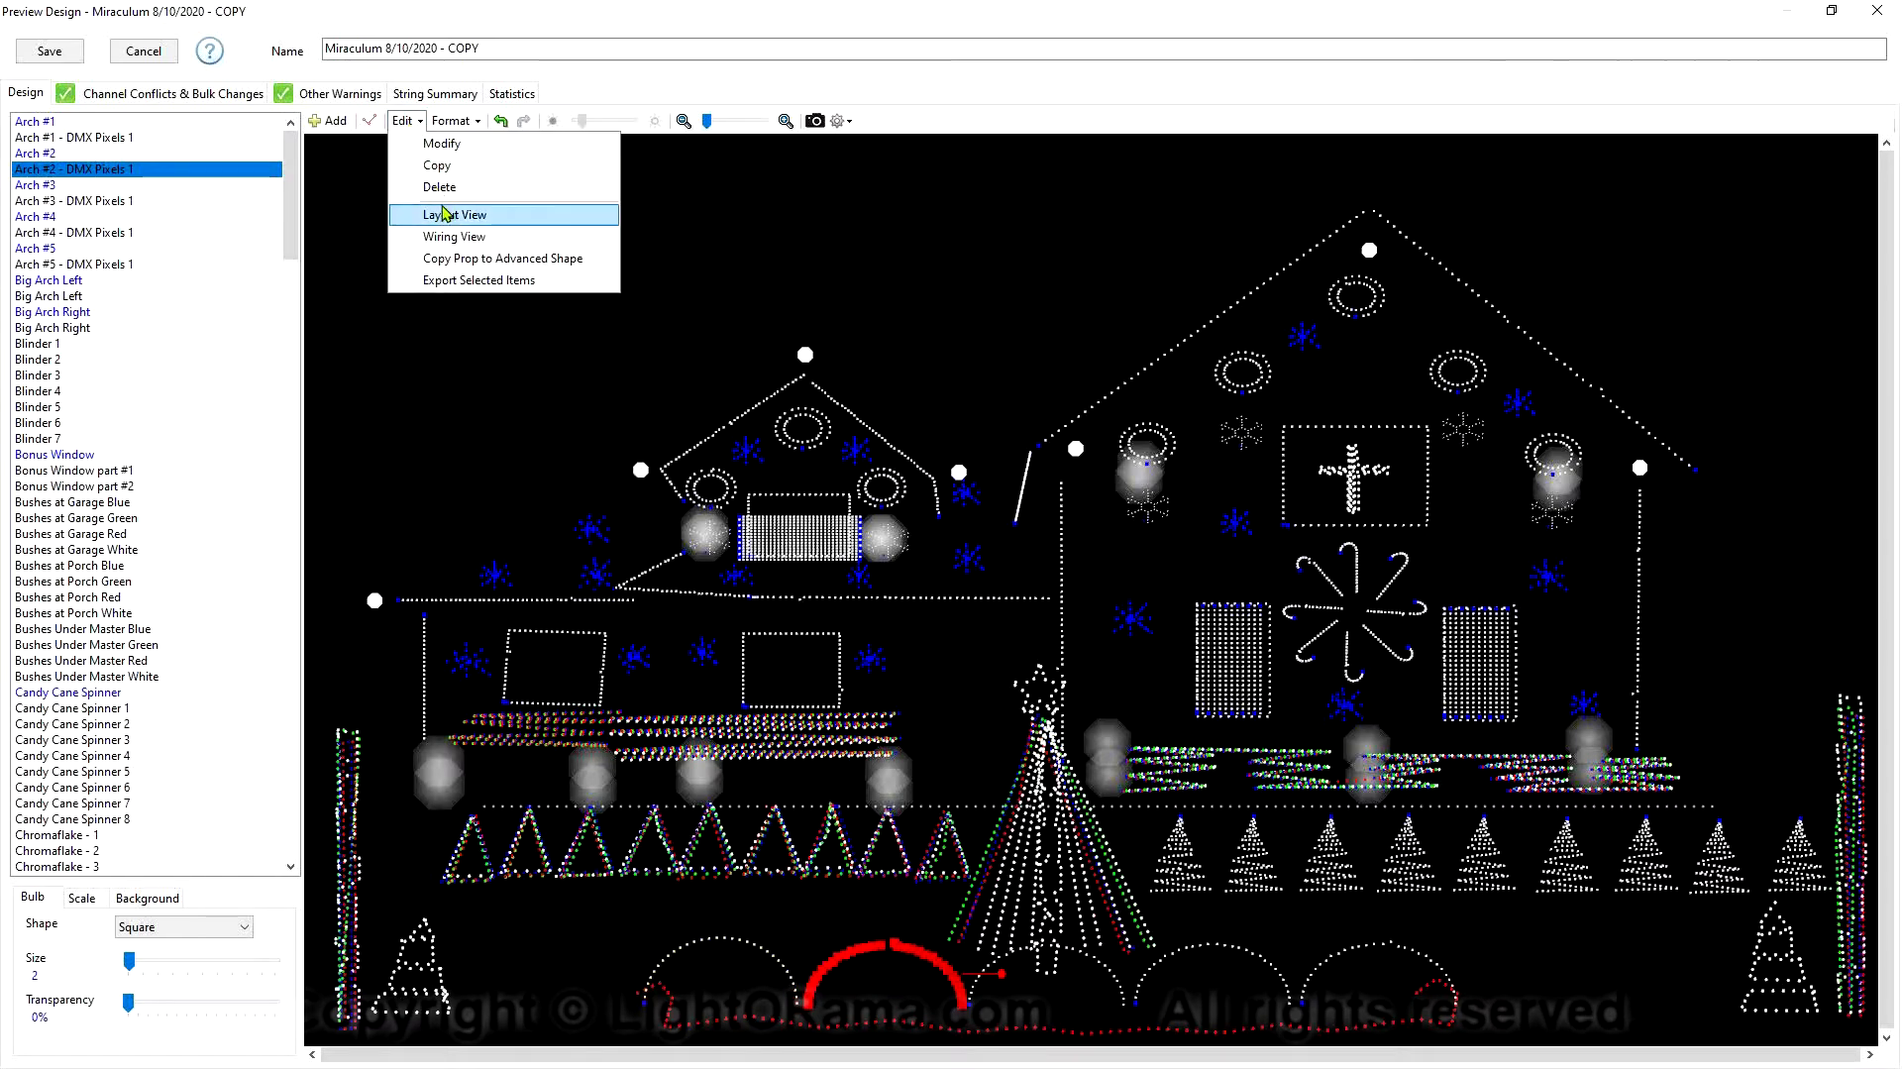
{"action": "left_click", "coordinate": [445, 215]}
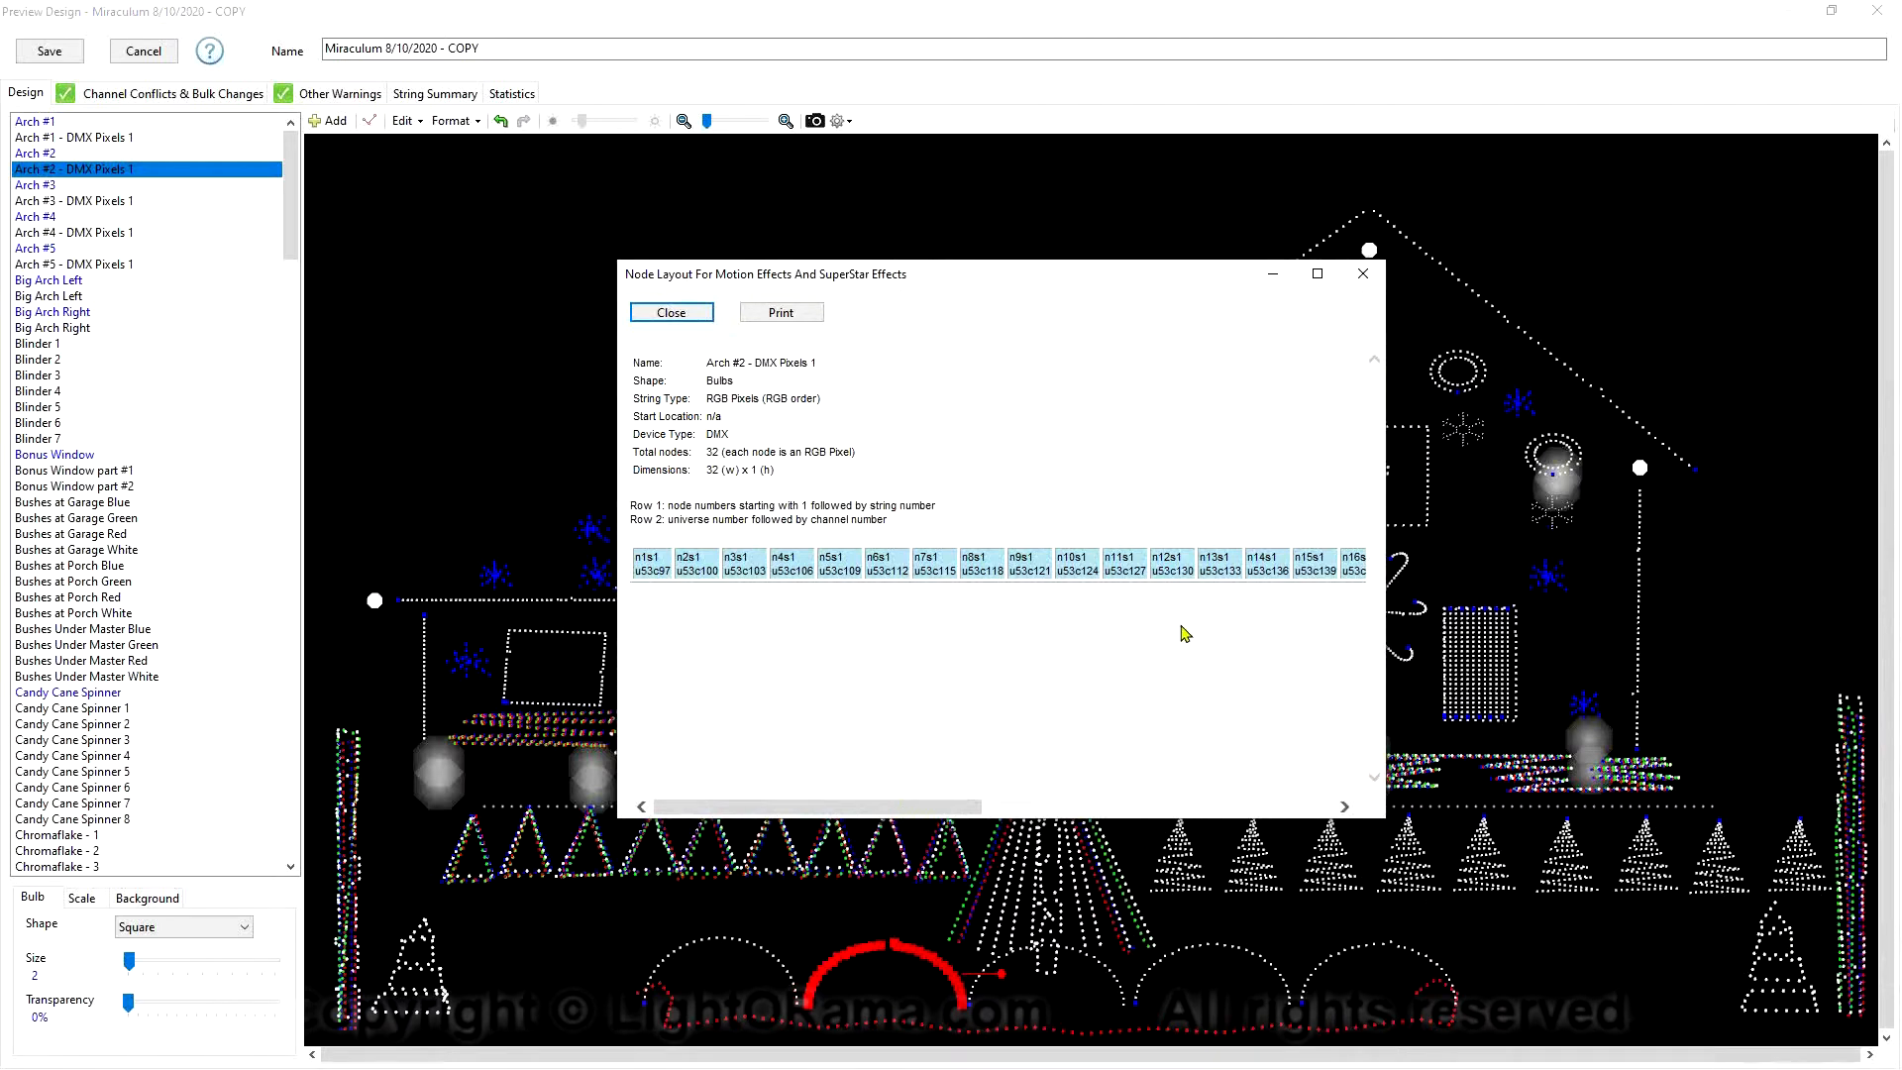
{"action": "mouse_move", "coordinate": [944, 812]}
{"action": "left_mouse_down"}
{"action": "mouse_move", "coordinate": [1179, 820]}
{"action": "mouse_move", "coordinate": [936, 782]}
{"action": "left_mouse_up"}
{"action": "left_click_drag", "start_coordinate": [965, 814], "coordinate": [906, 810]}
{"action": "left_click", "coordinate": [671, 313]}
Examine the node order and channels of Arch #1 - DMX Pixels 1 in its layout view, then close it
{"action": "key", "text": "Up"}
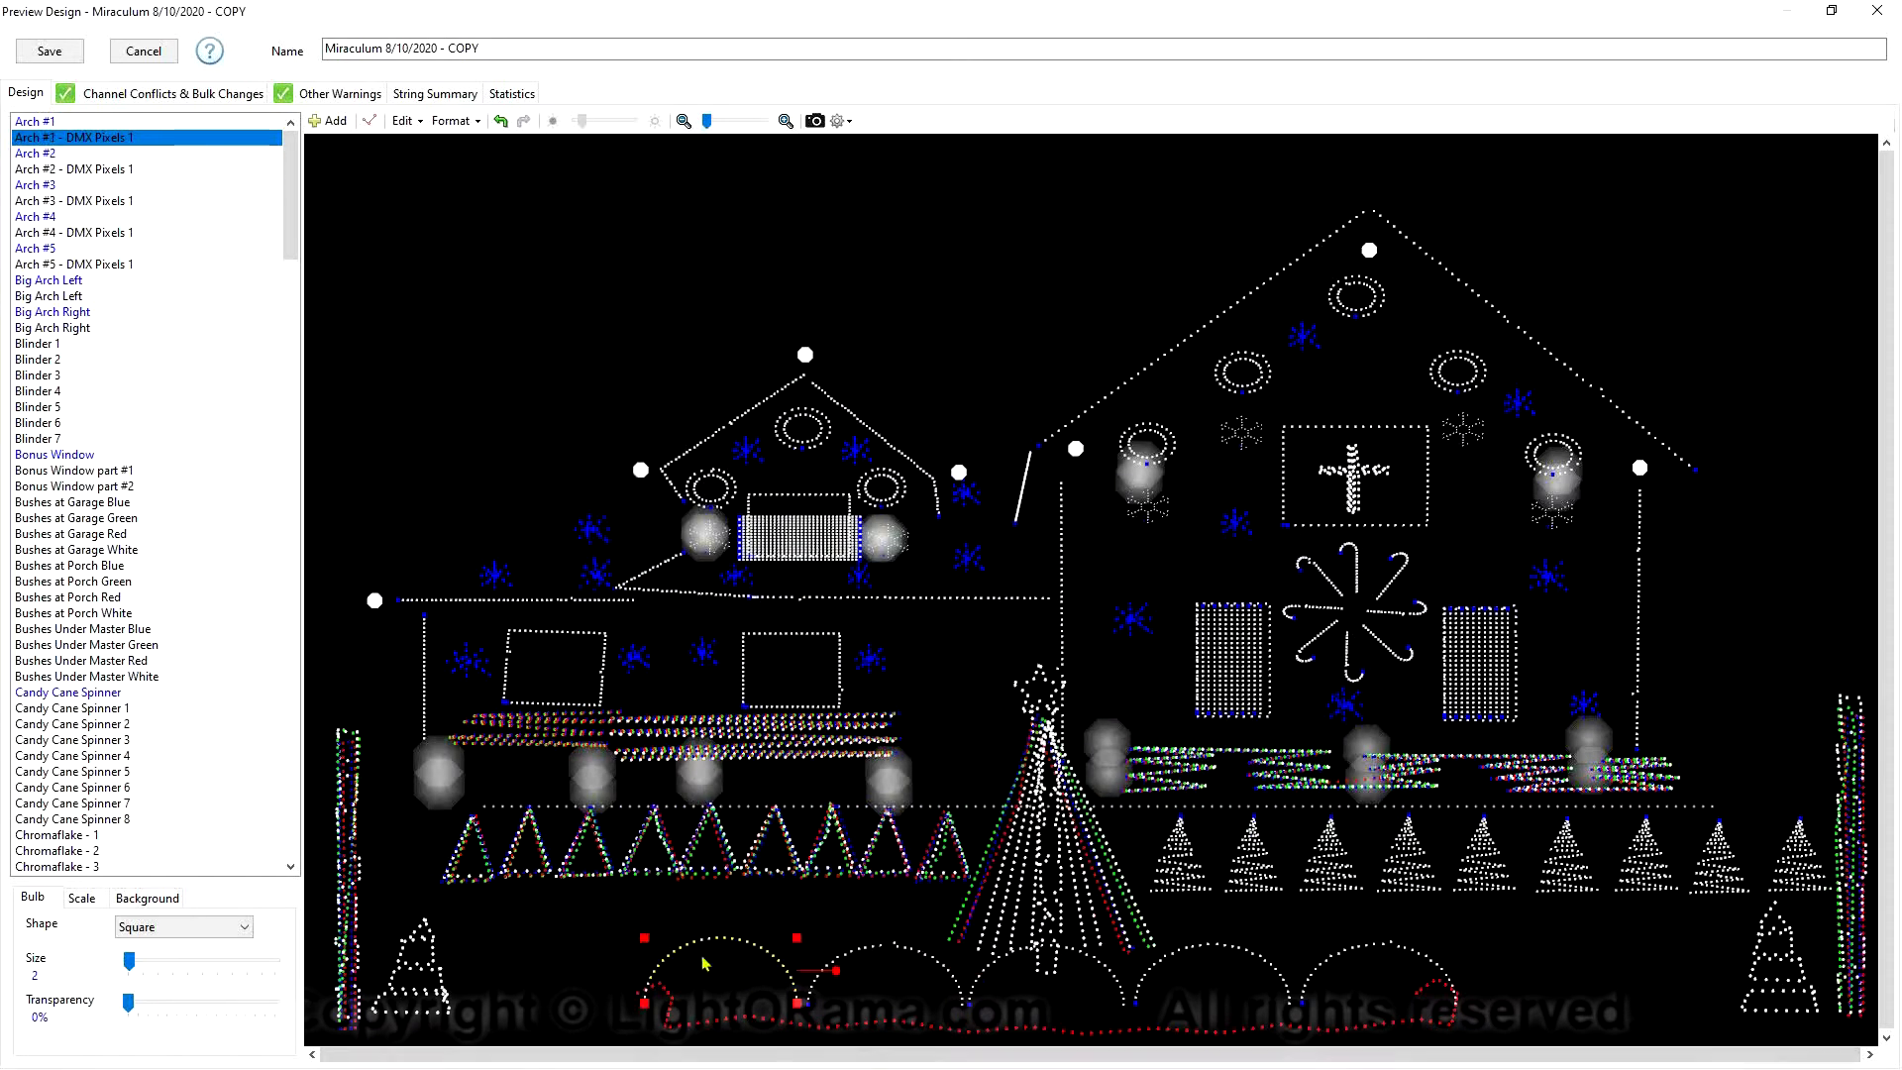
{"action": "left_click", "coordinate": [416, 122]}
{"action": "left_click", "coordinate": [436, 215]}
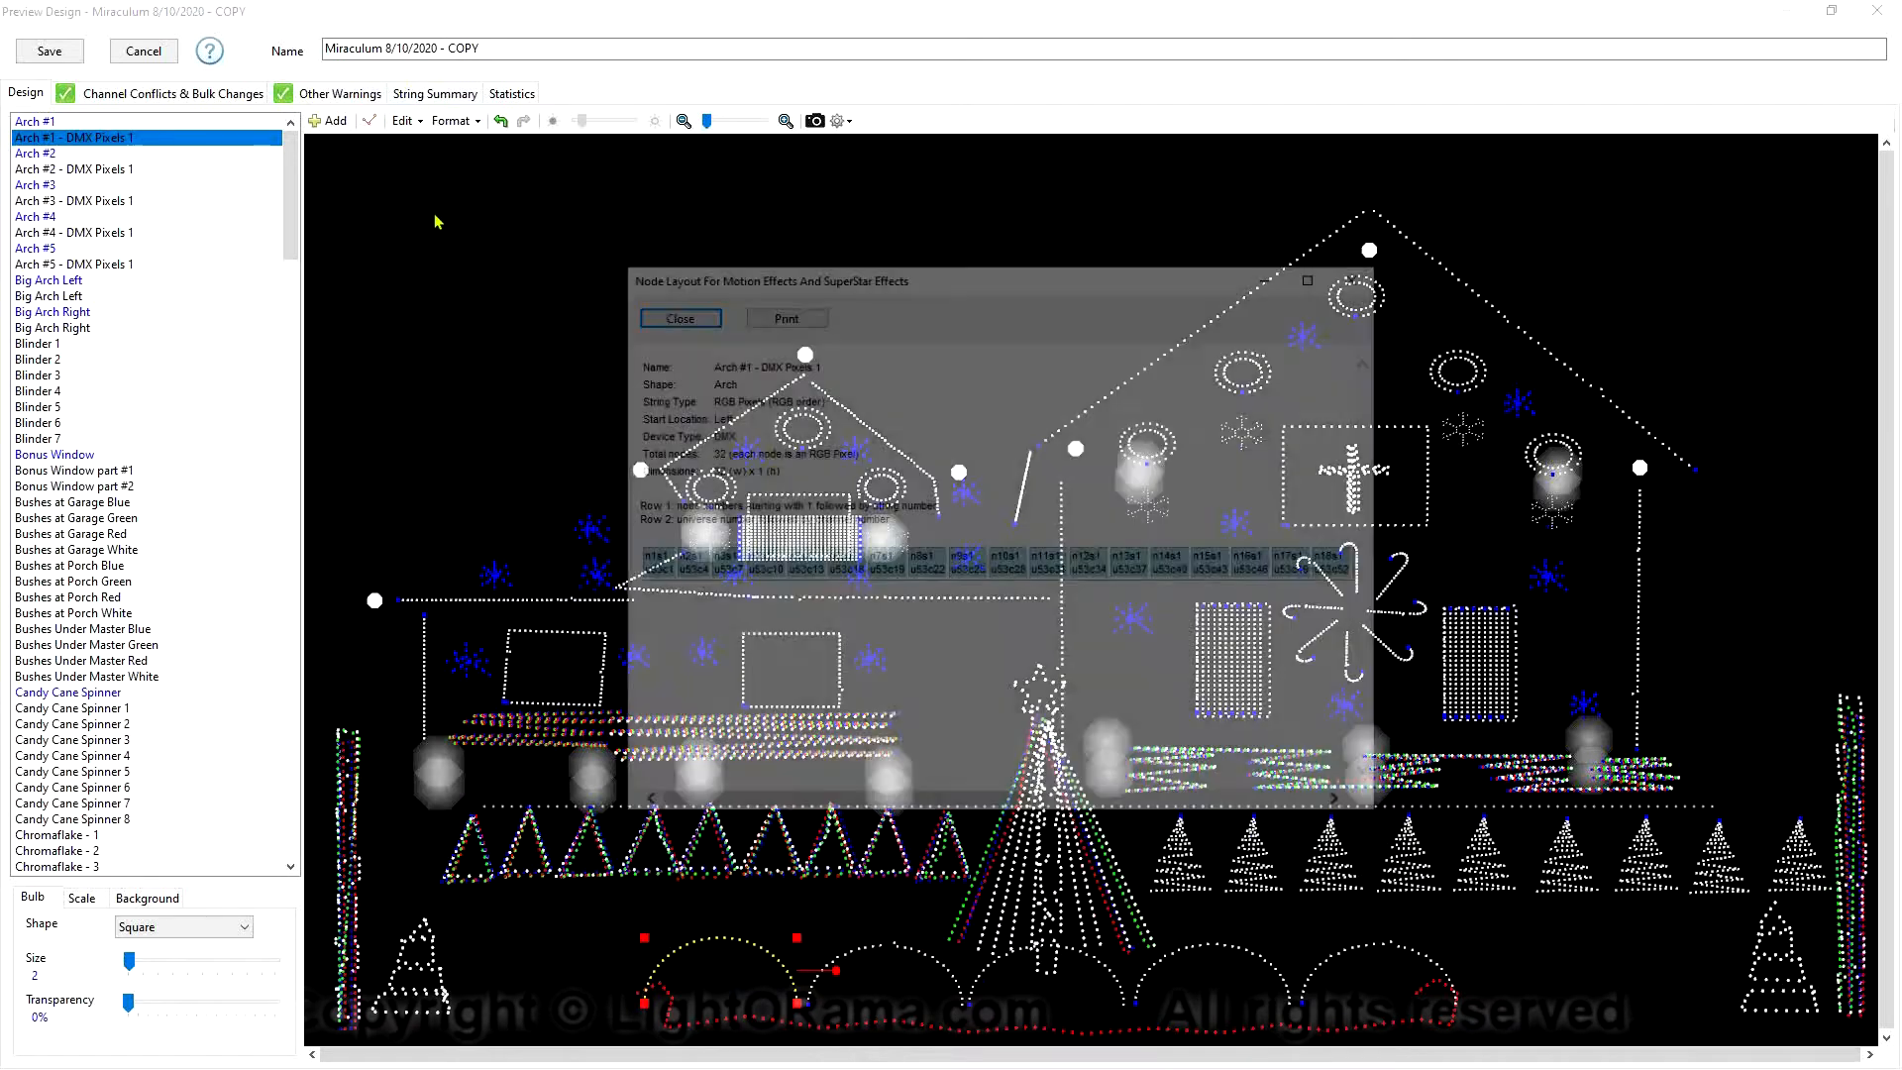
{"action": "left_click_drag", "start_coordinate": [798, 811], "coordinate": [1139, 835]}
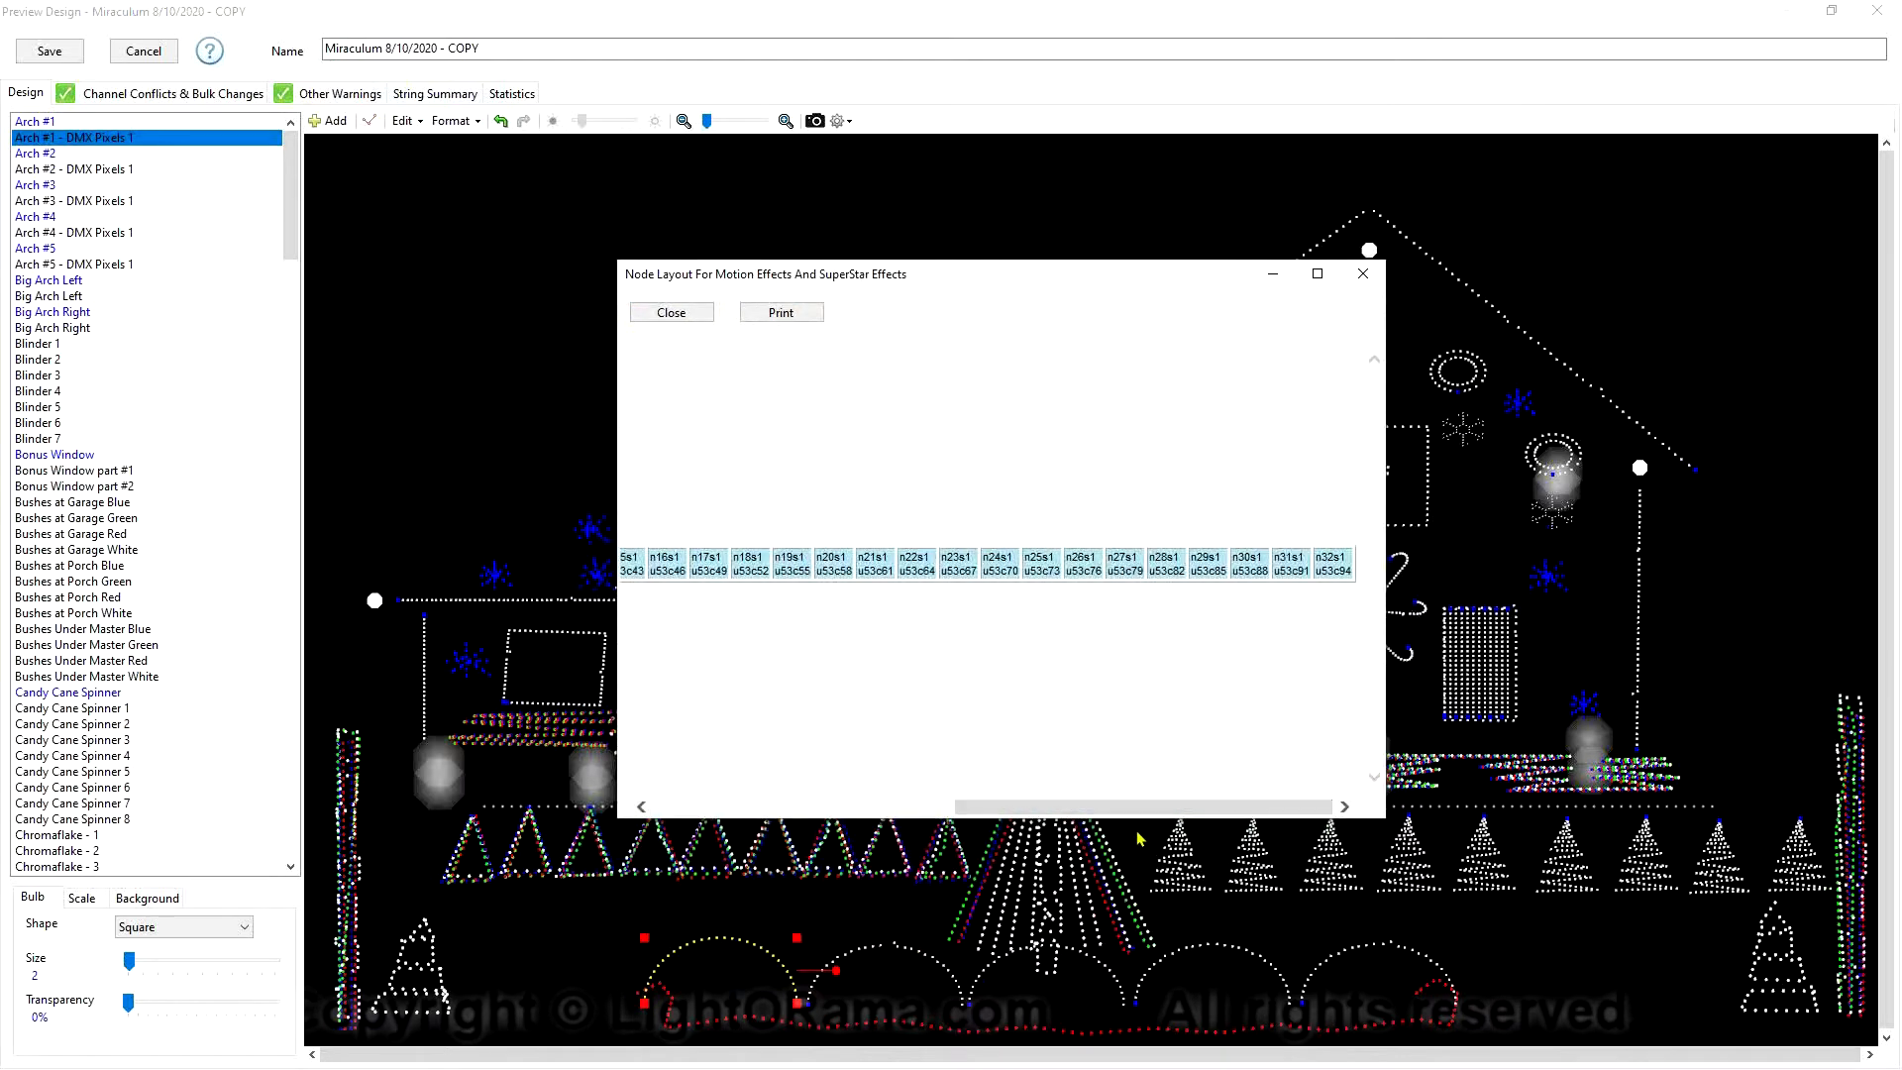
{"action": "left_click", "coordinate": [664, 314]}
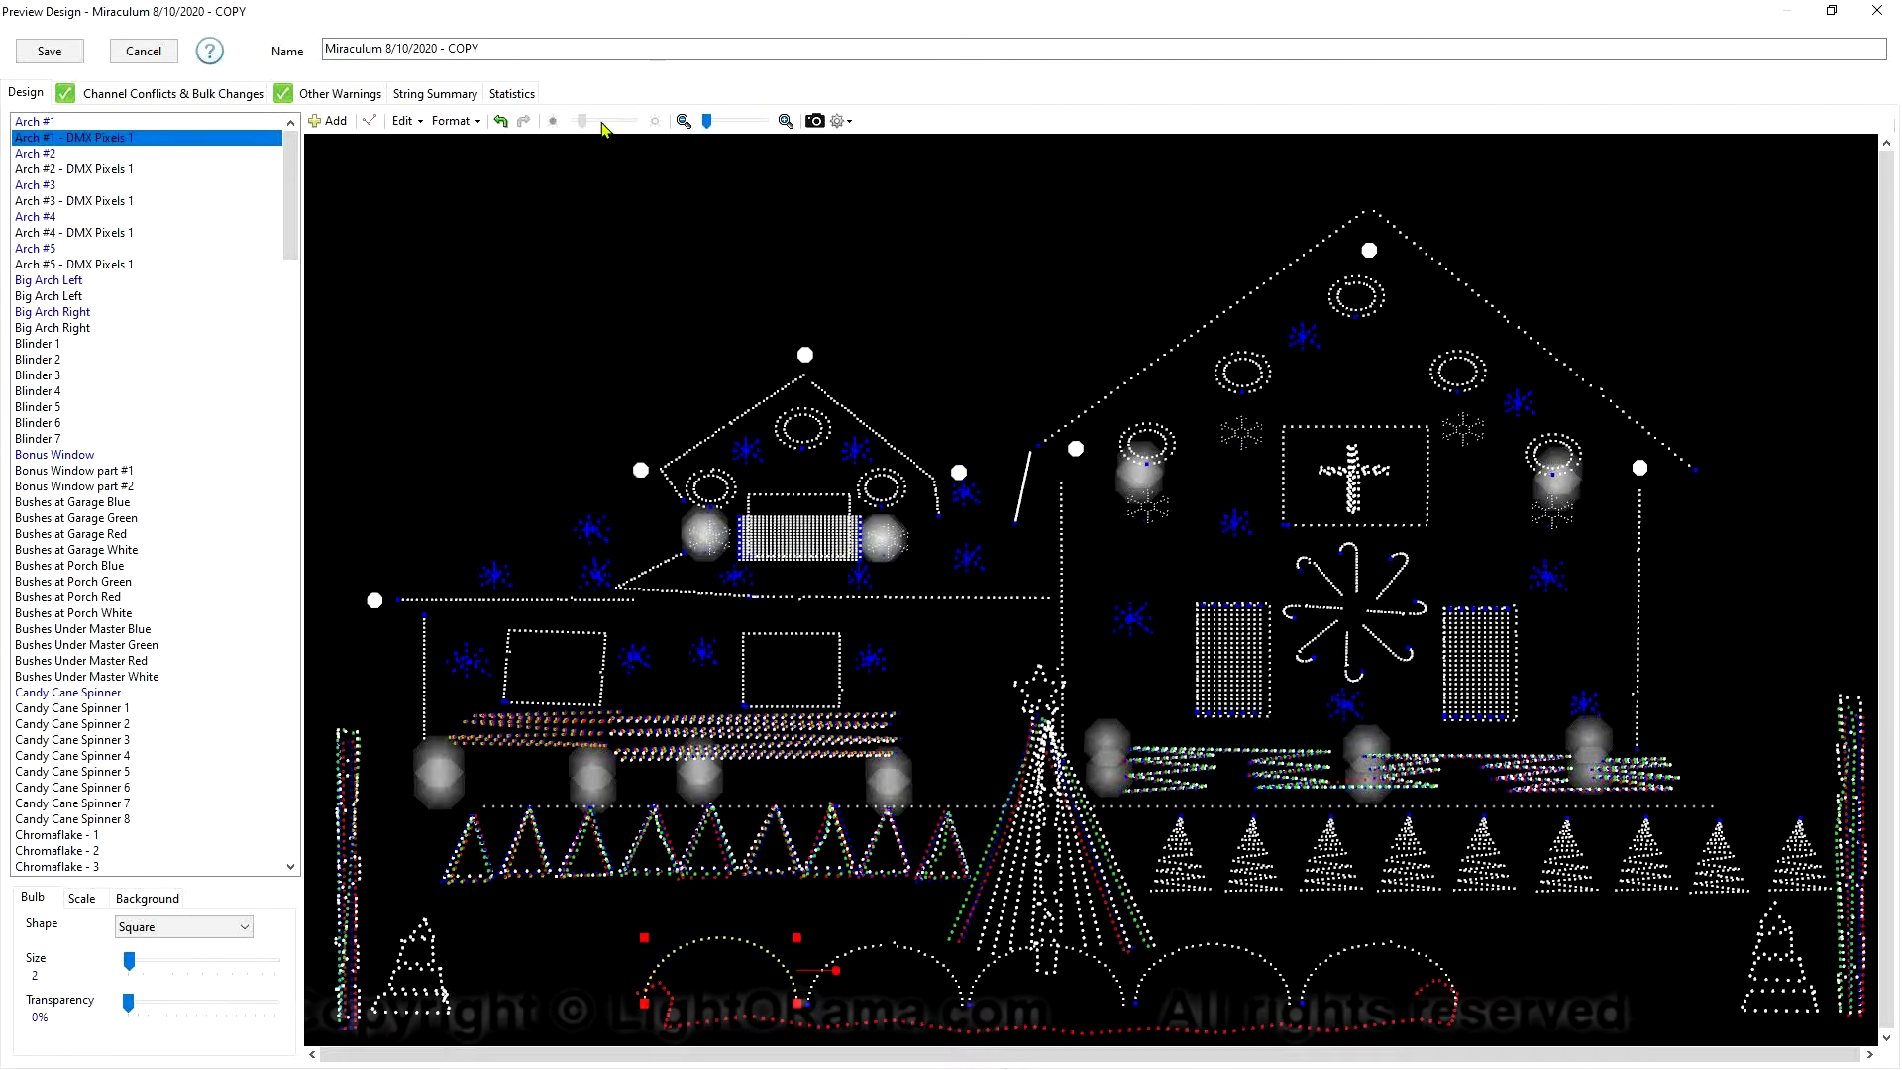
Examine the bulb layout of Pixel Mini Trees 1 to 3 in the row beside the mega tree
{"action": "left_click_drag", "start_coordinate": [711, 123], "coordinate": [721, 123]}
{"action": "scroll", "coordinate": [1206, 565], "scroll_direction": "down", "scroll_amount": 1}
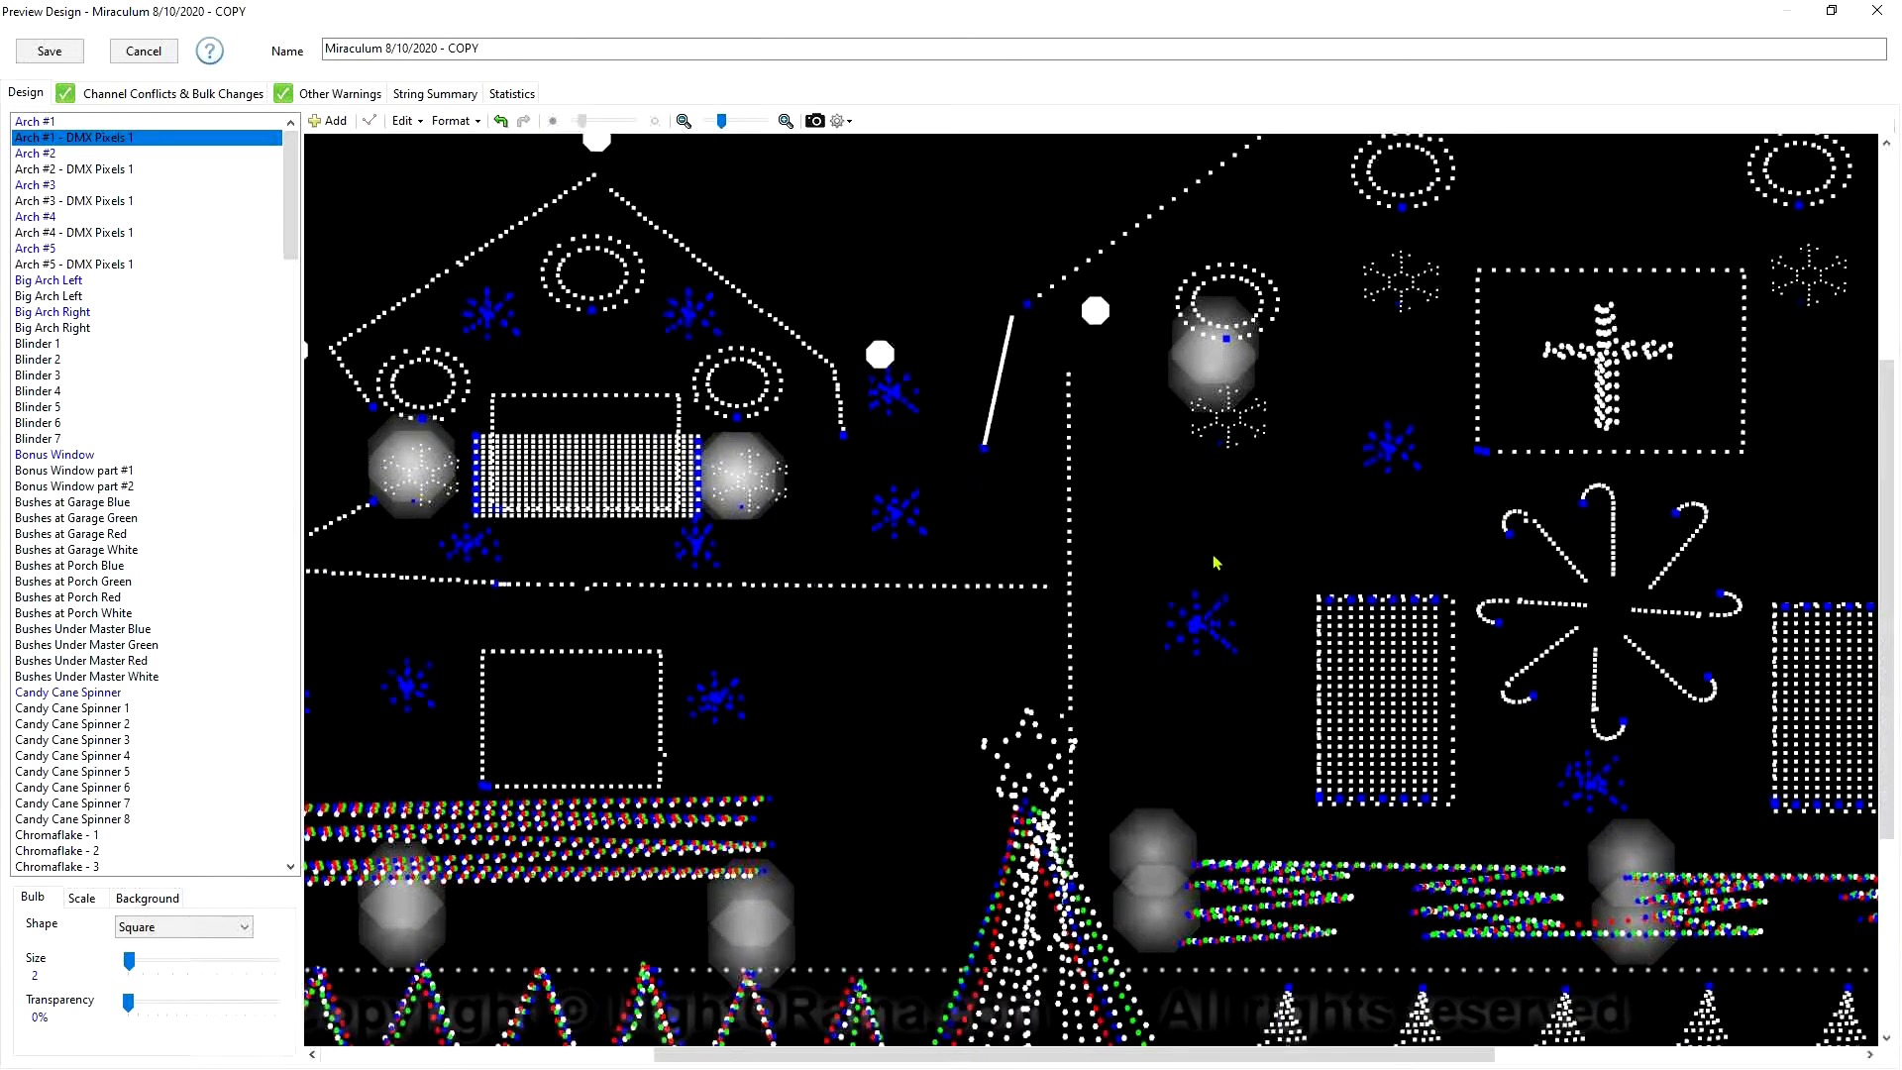
{"action": "scroll", "coordinate": [1215, 562], "scroll_direction": "down", "scroll_amount": 3}
{"action": "left_click", "coordinate": [1293, 685]}
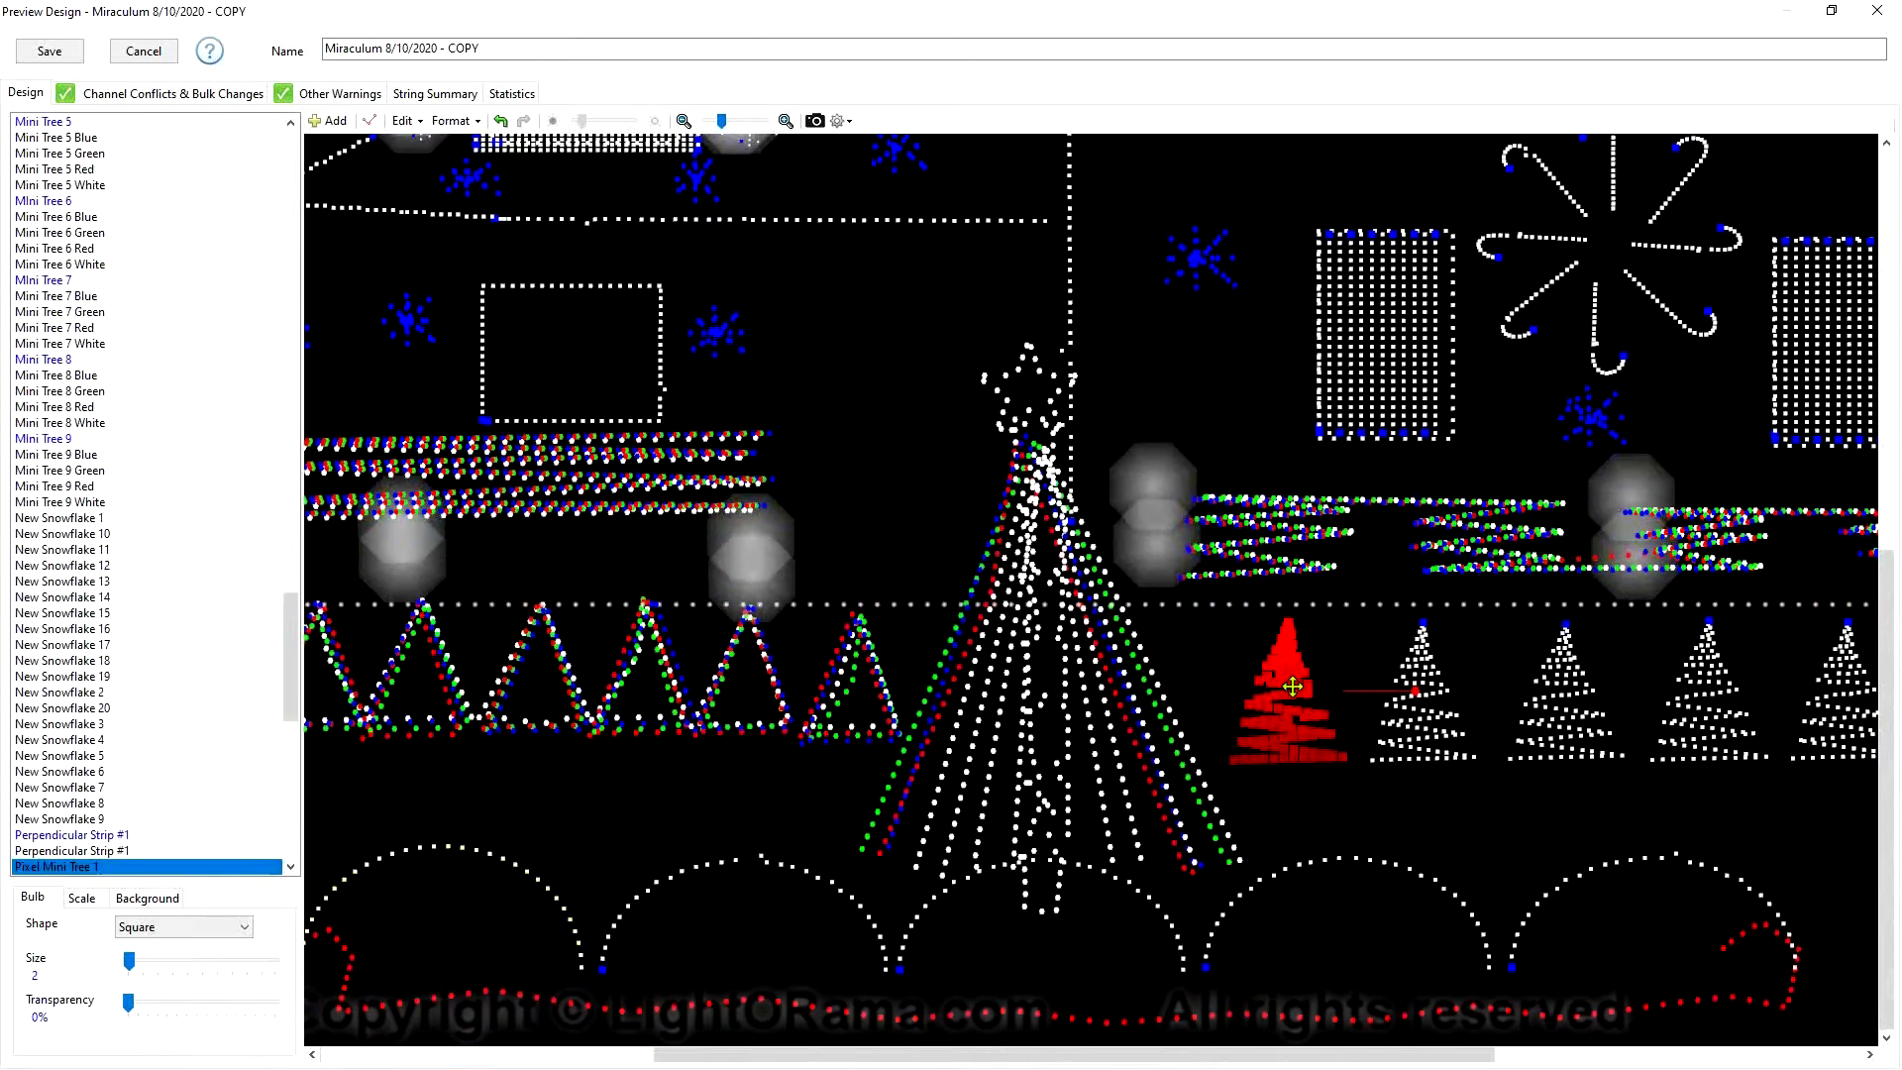
{"action": "left_click", "coordinate": [1424, 721]}
{"action": "left_click", "coordinate": [1545, 720]}
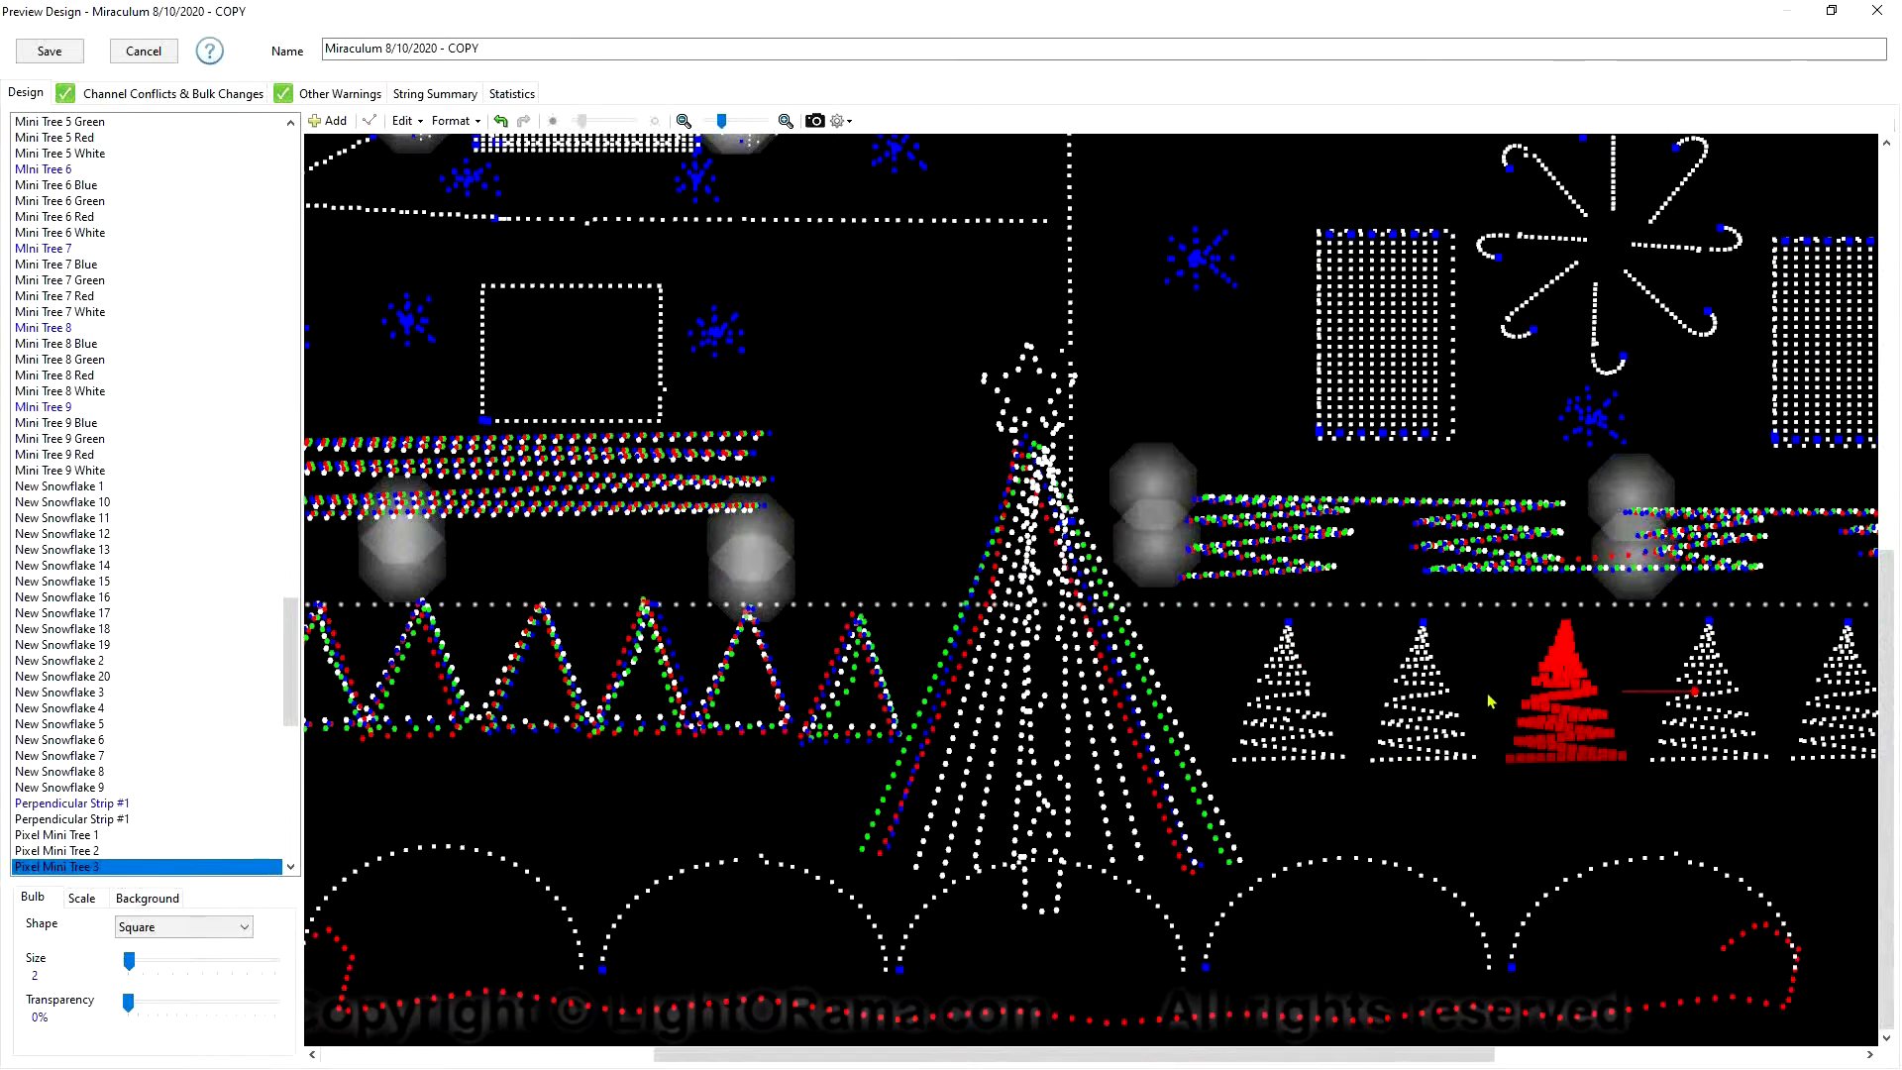
{"action": "left_click", "coordinate": [1532, 791]}
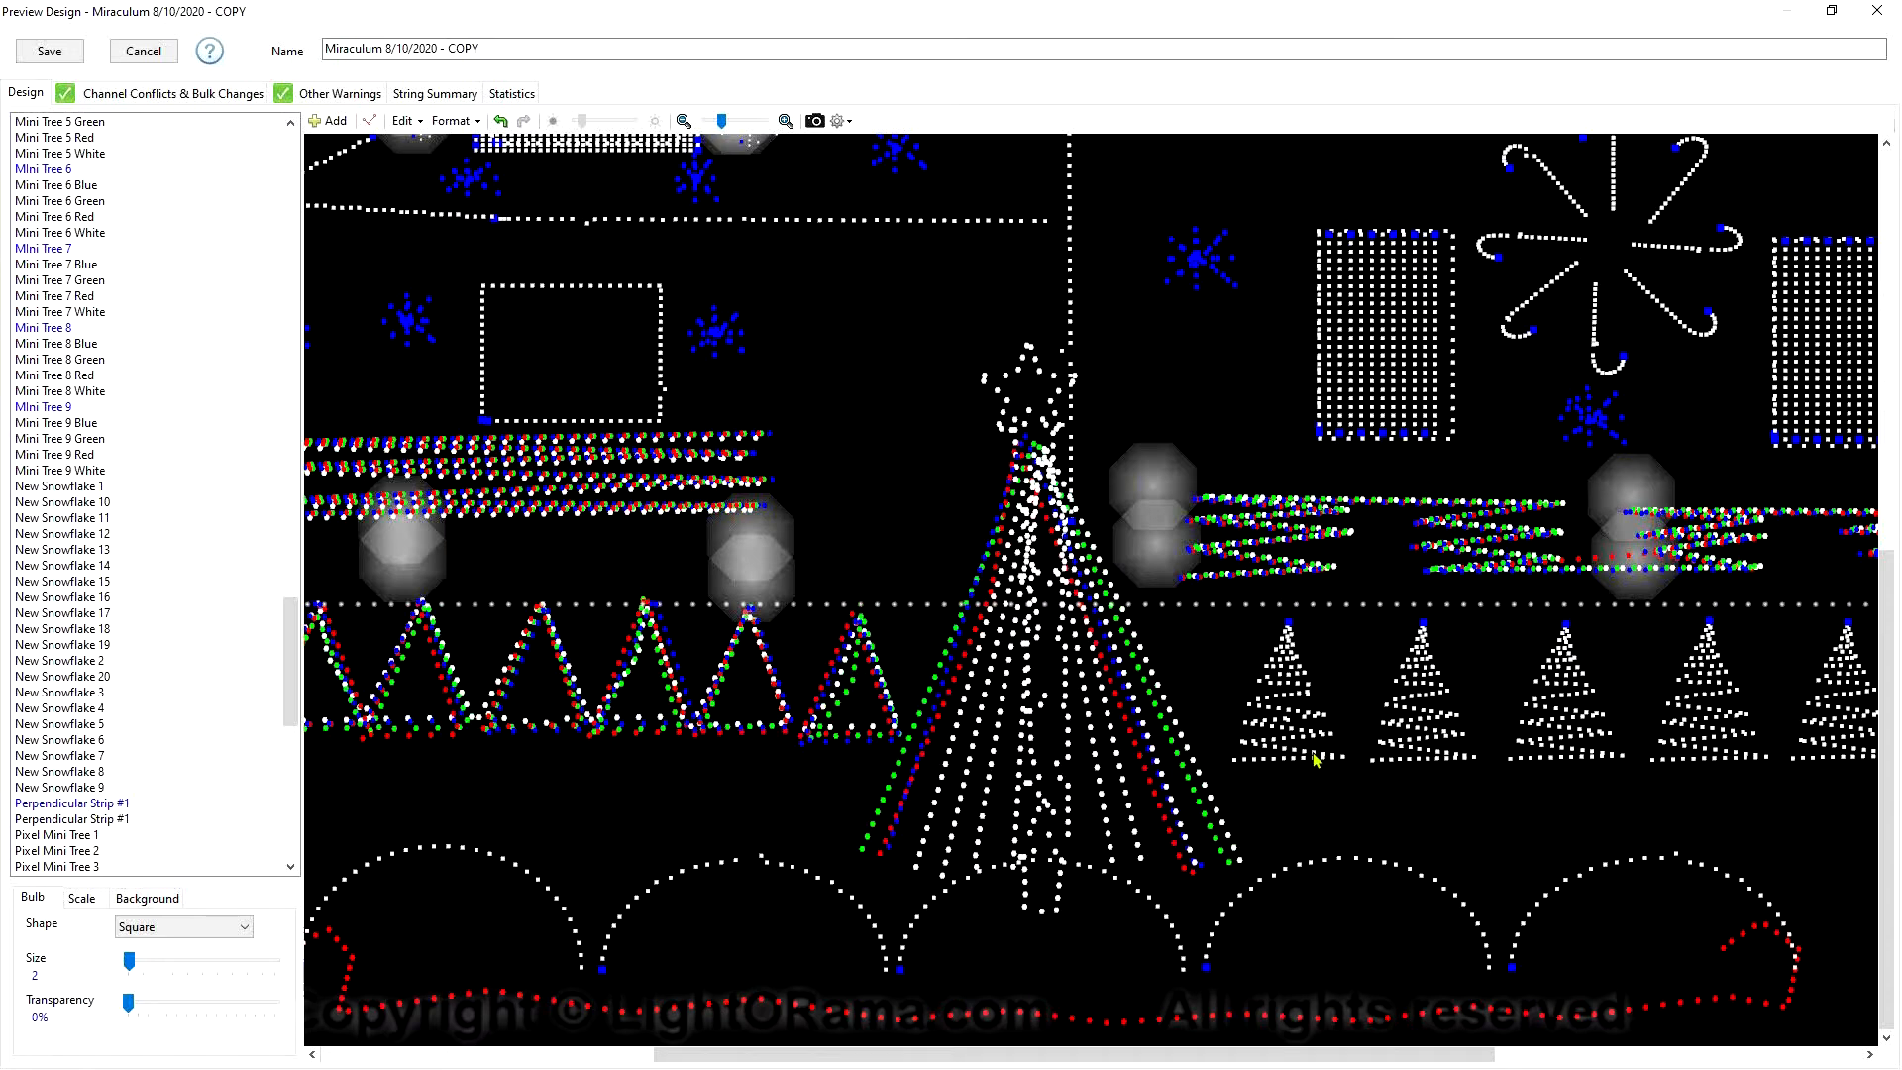
{"action": "left_click", "coordinate": [1269, 696]}
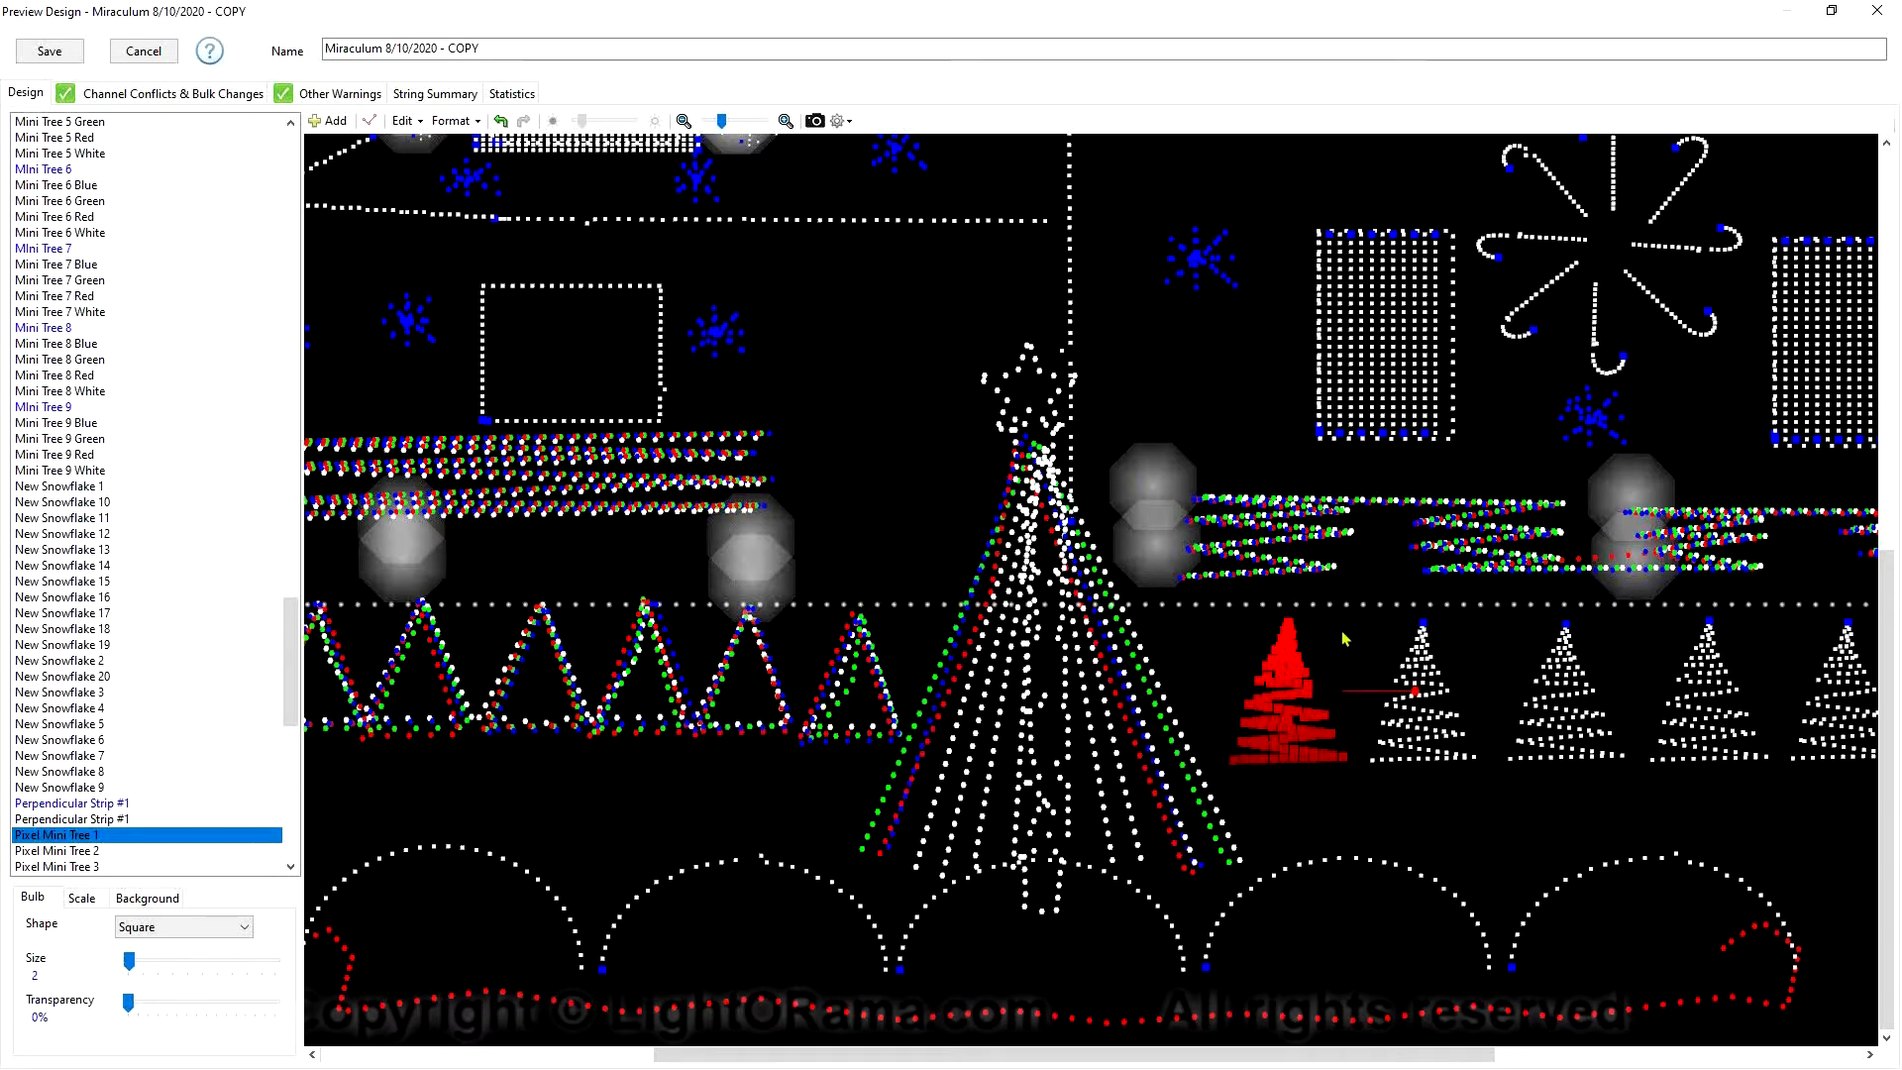
{"action": "left_click", "coordinate": [1397, 824]}
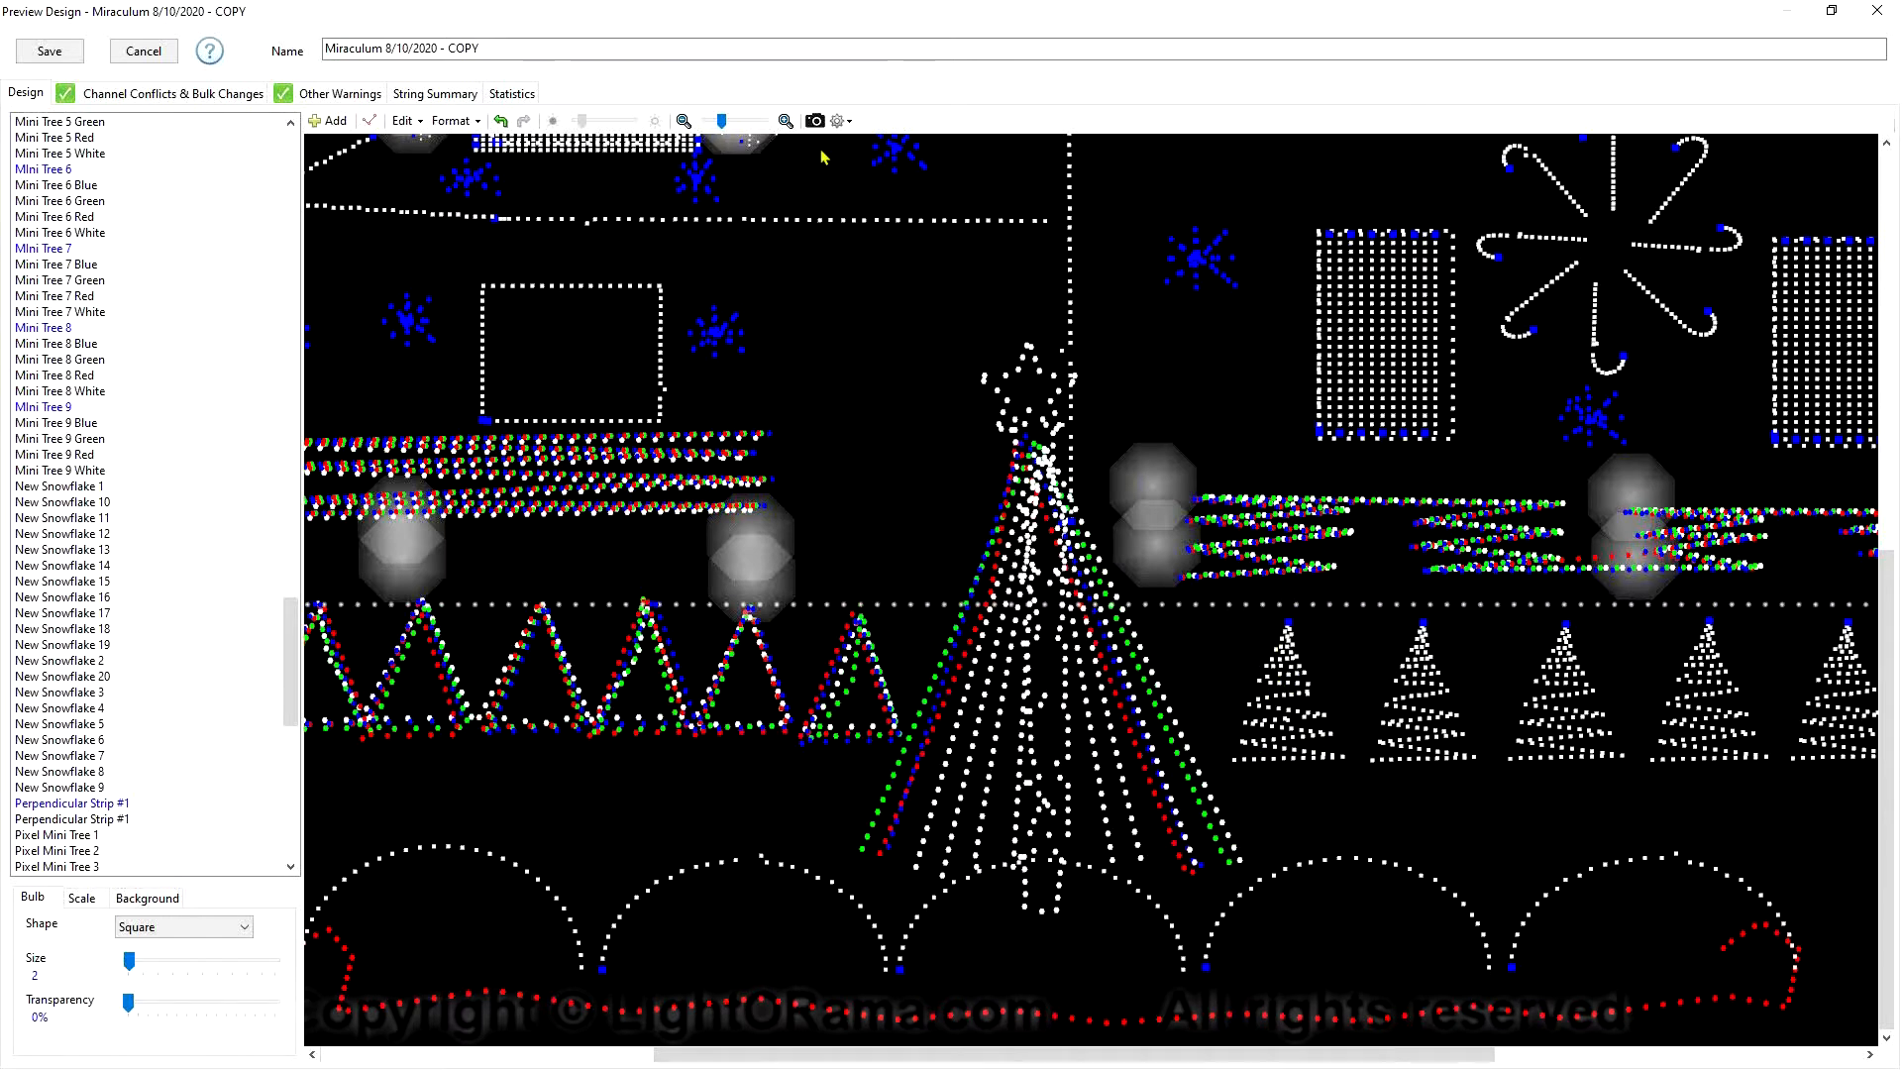
Undo the accidental move of Mega Tree Spin #6
{"action": "left_click", "coordinate": [785, 121]}
{"action": "left_click", "coordinate": [786, 123]}
{"action": "left_click", "coordinate": [787, 123]}
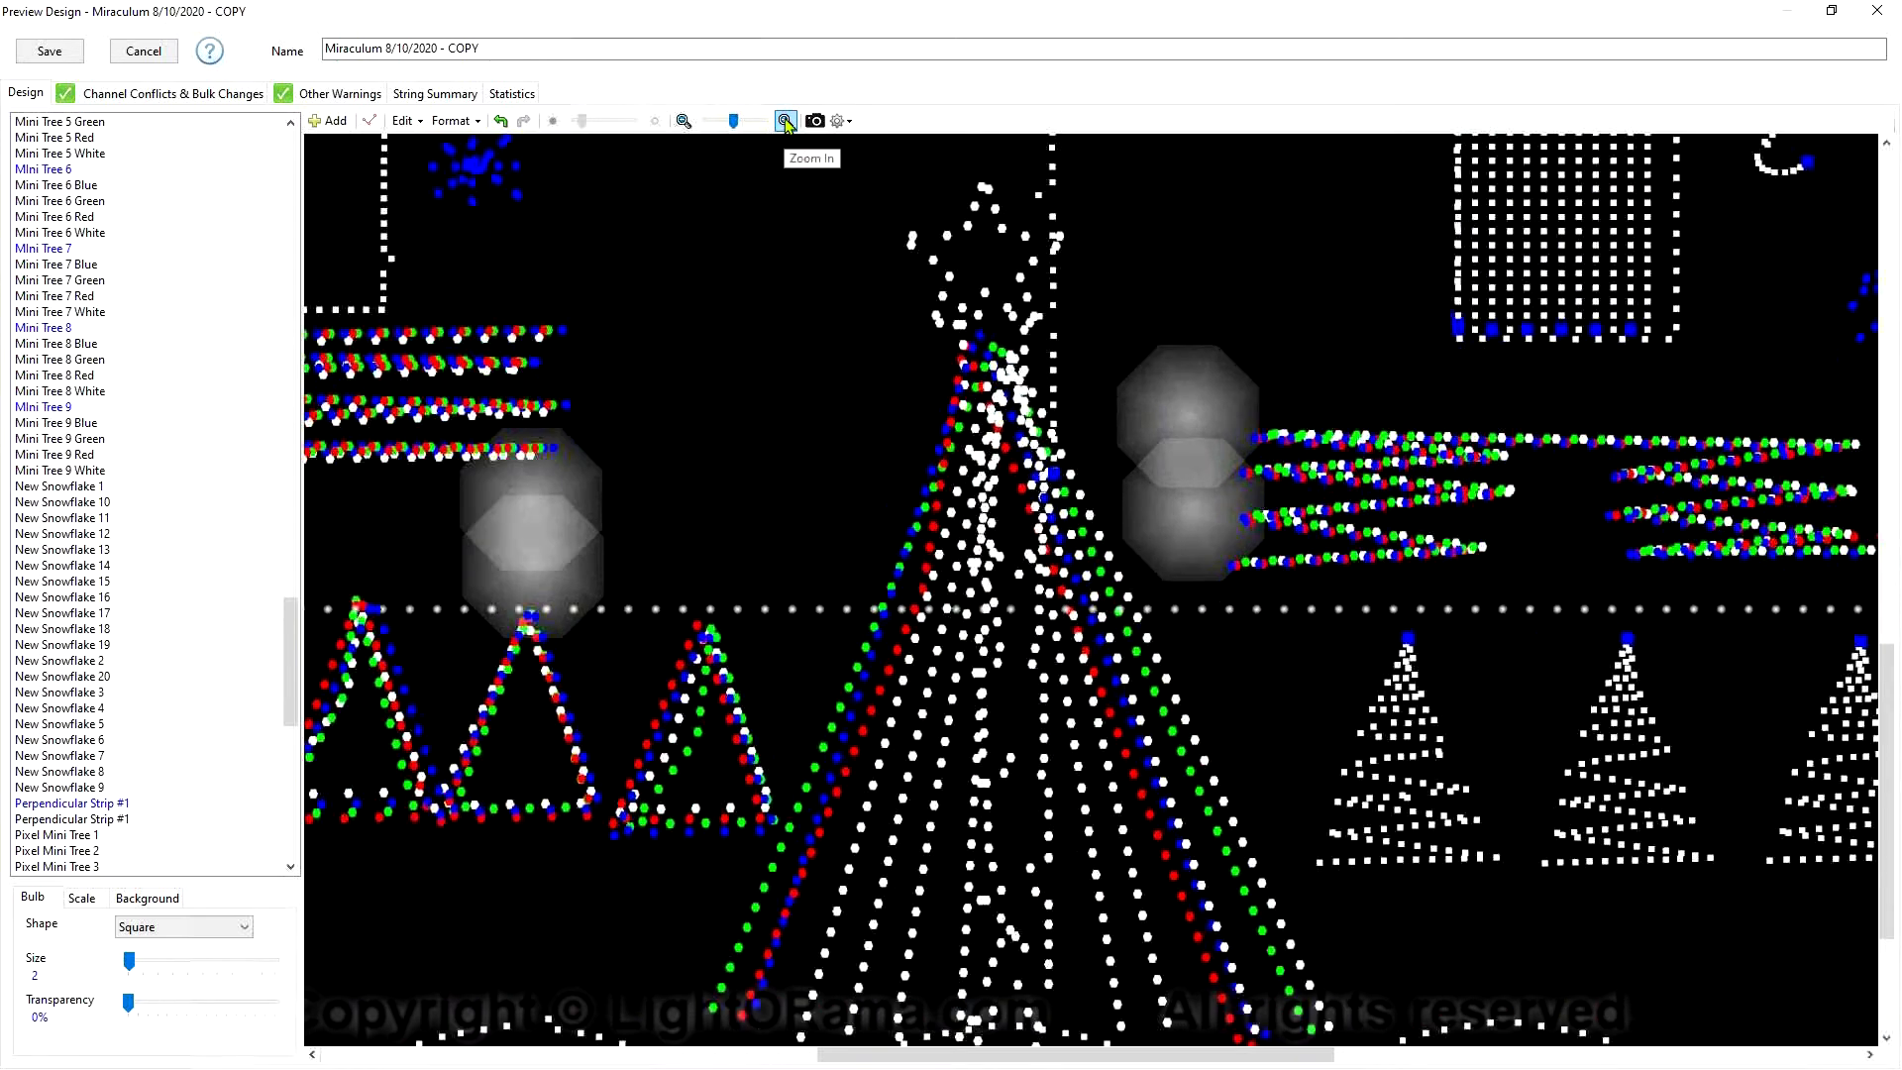
{"action": "left_click", "coordinate": [786, 123]}
{"action": "left_click", "coordinate": [786, 123]}
{"action": "left_click", "coordinate": [786, 123]}
{"action": "left_click", "coordinate": [786, 123]}
{"action": "left_click", "coordinate": [786, 123]}
{"action": "left_click_drag", "start_coordinate": [1129, 1049], "coordinate": [1273, 1061]}
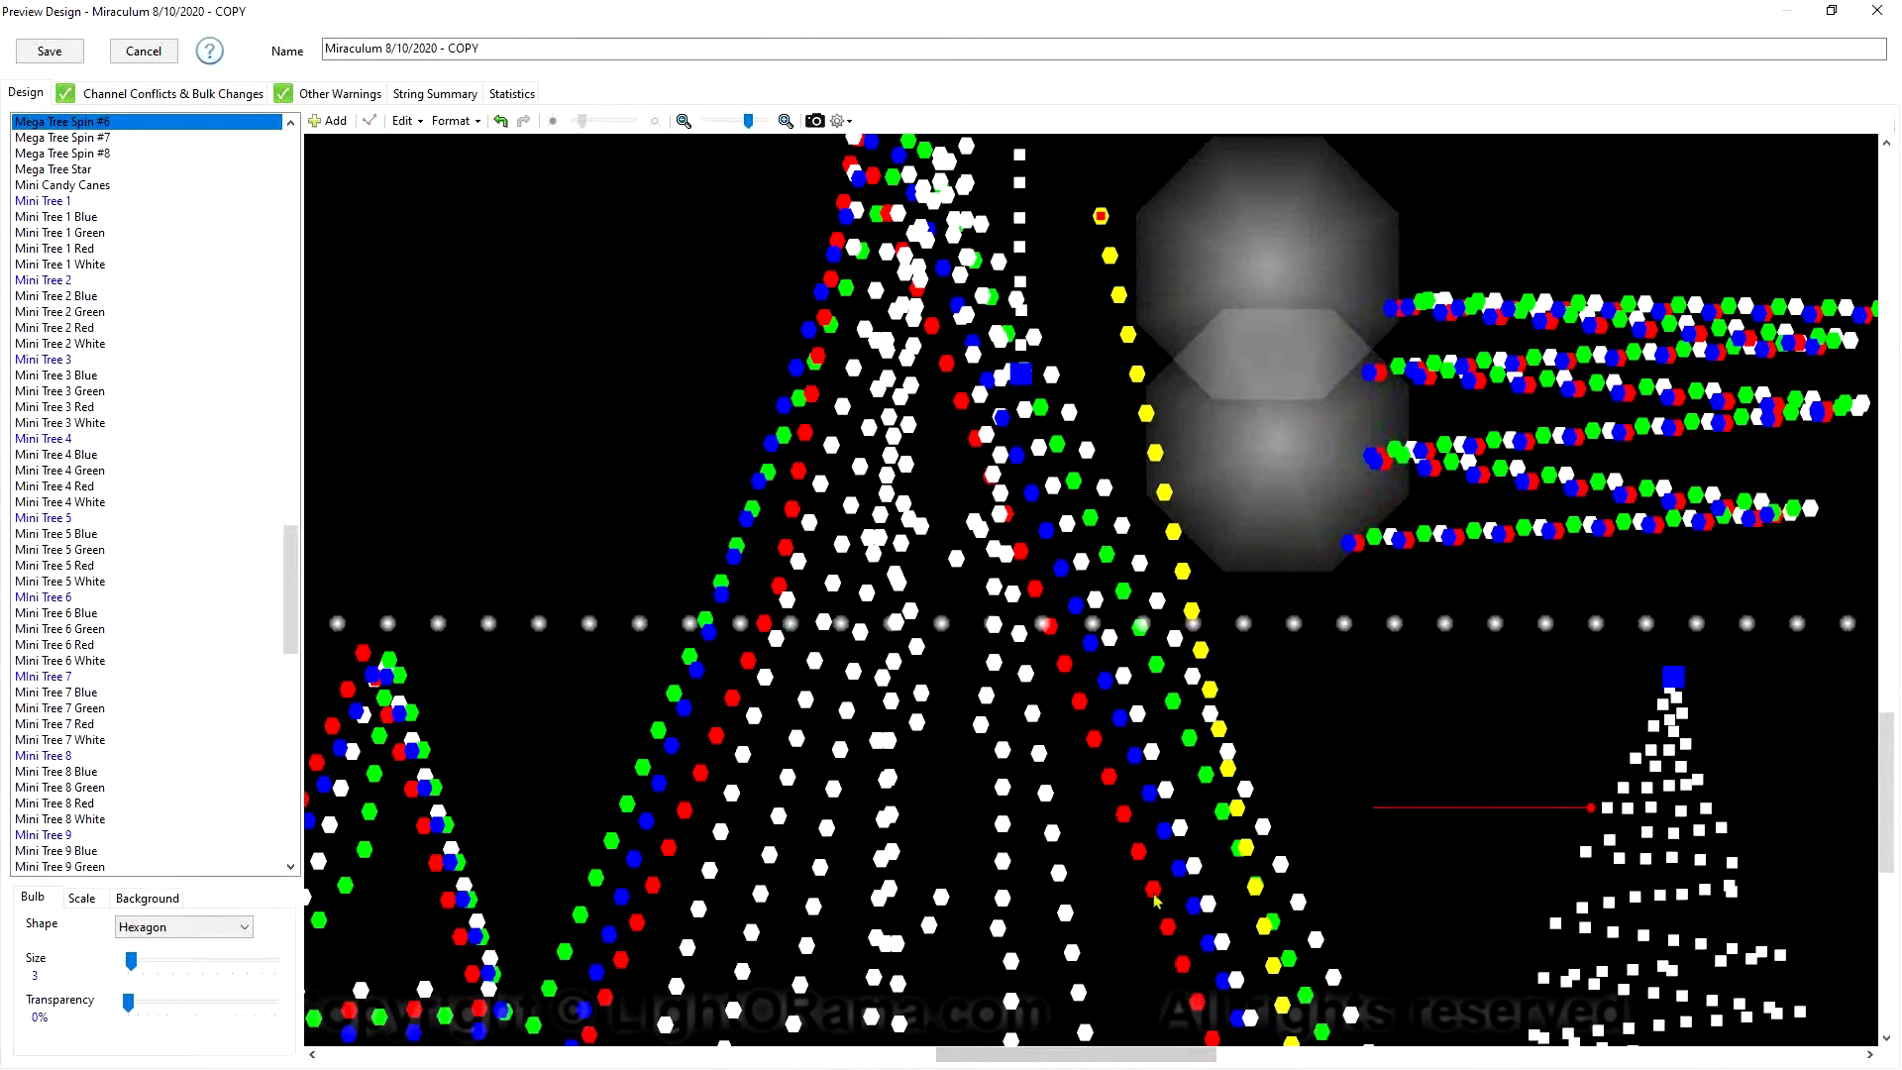
{"action": "left_click", "coordinate": [501, 121]}
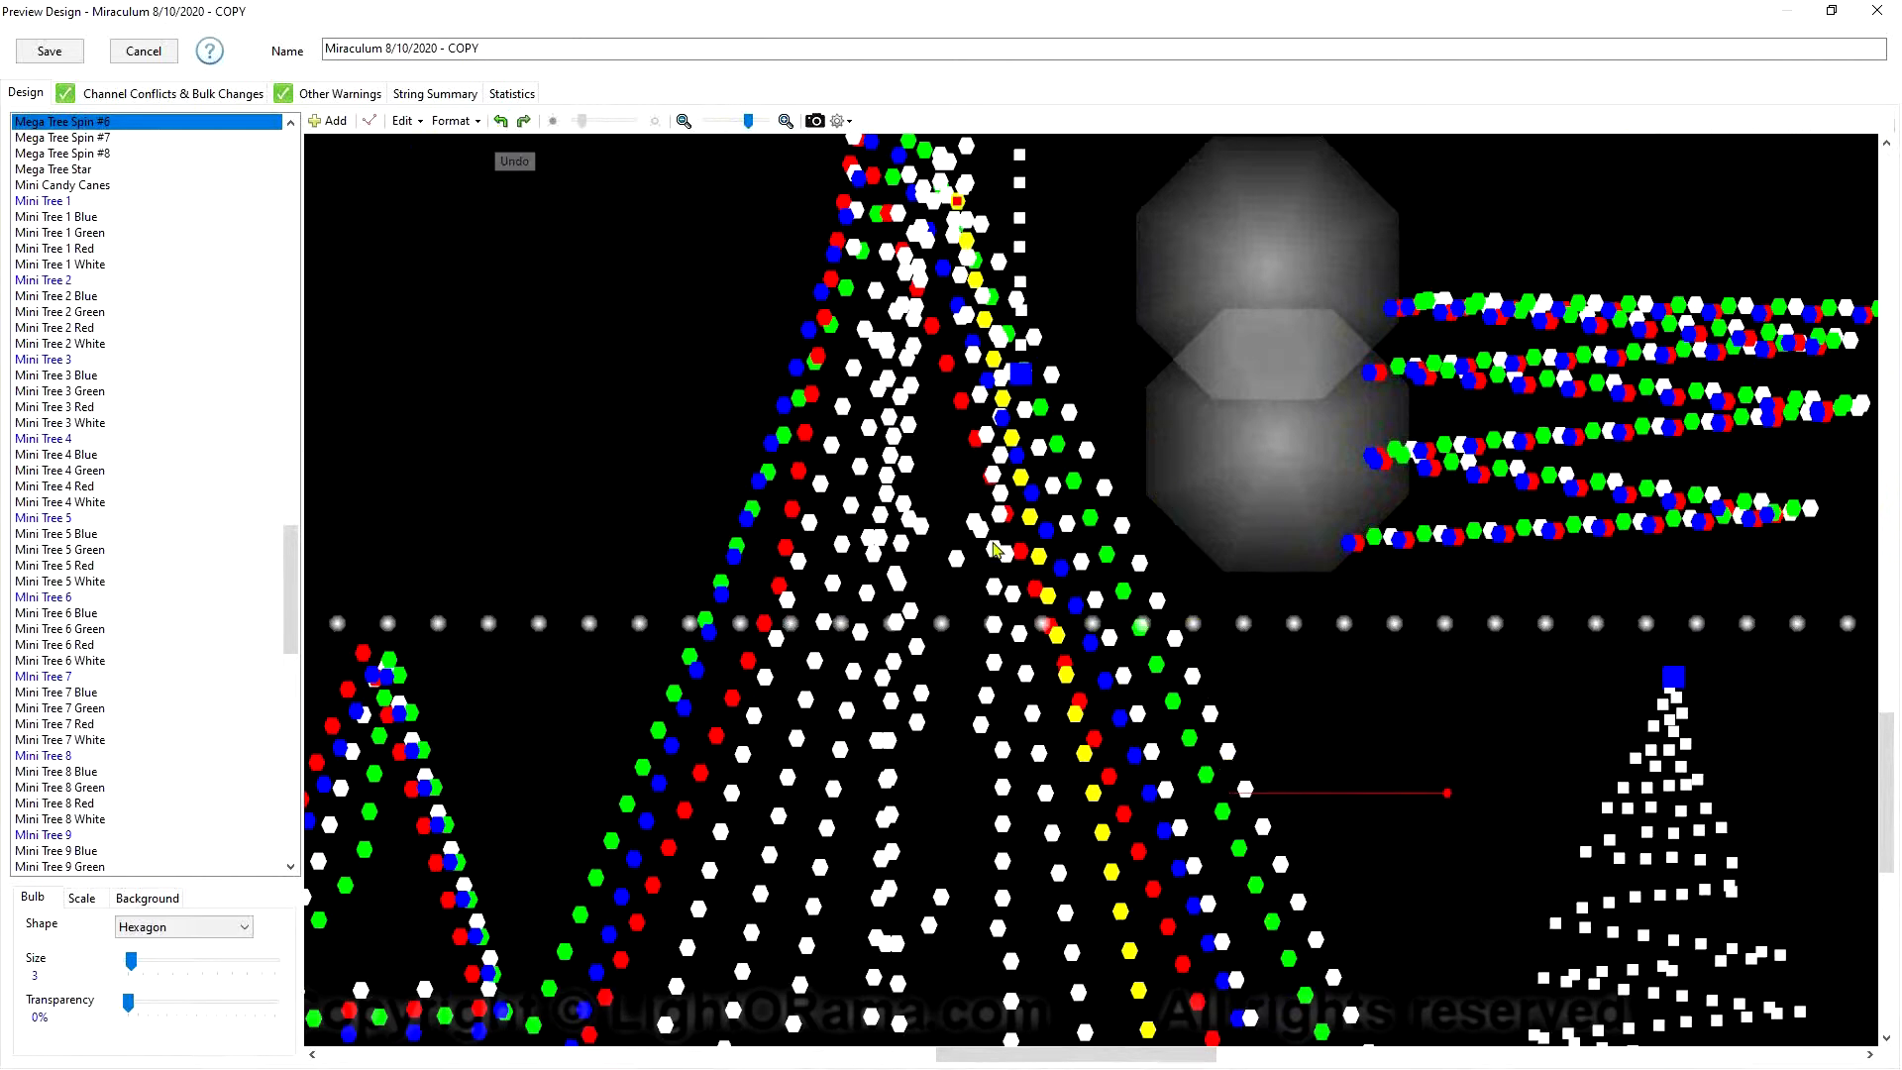
Examine the bulb rows of the first pixel mini tree up close, from its tip to its base
{"action": "left_click_drag", "start_coordinate": [1081, 1054], "coordinate": [1187, 1065]}
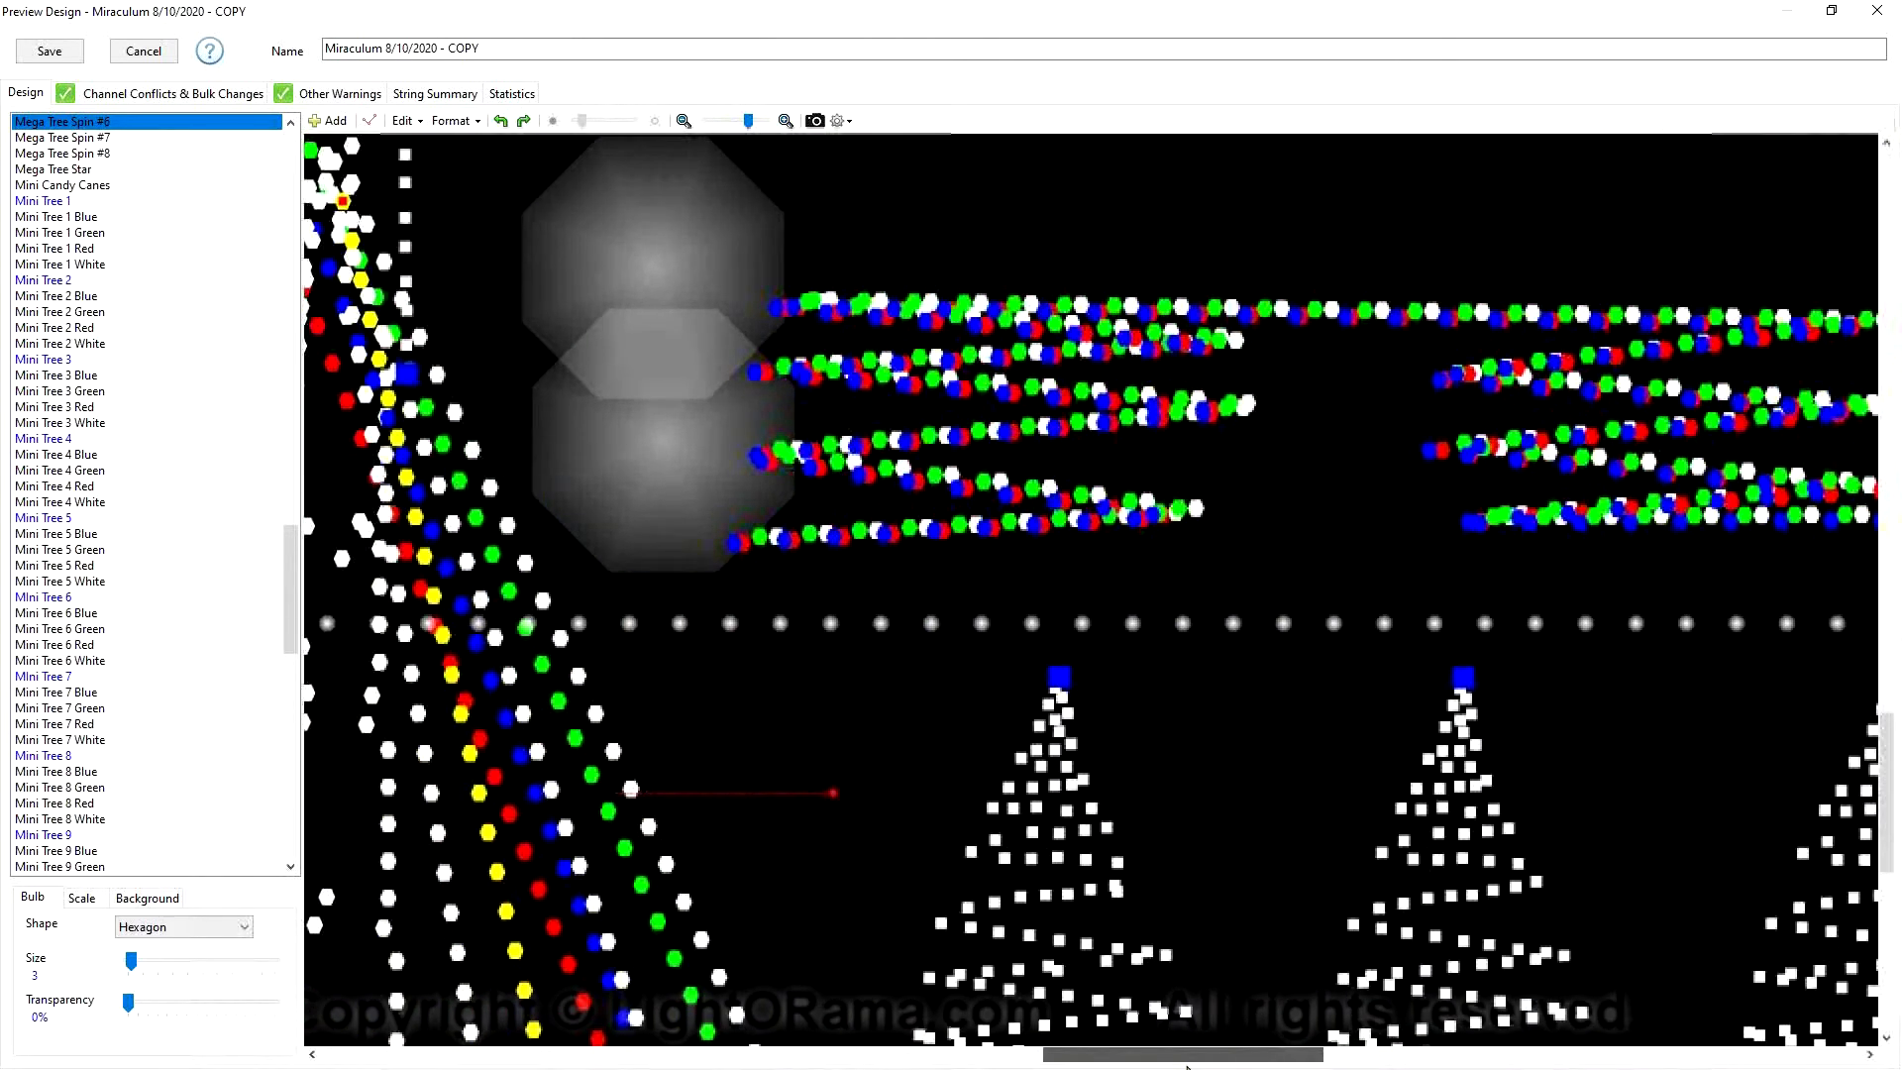
{"action": "scroll", "coordinate": [1218, 879], "scroll_direction": "down", "scroll_amount": 4}
{"action": "scroll", "coordinate": [1218, 879], "scroll_direction": "up", "scroll_amount": 2}
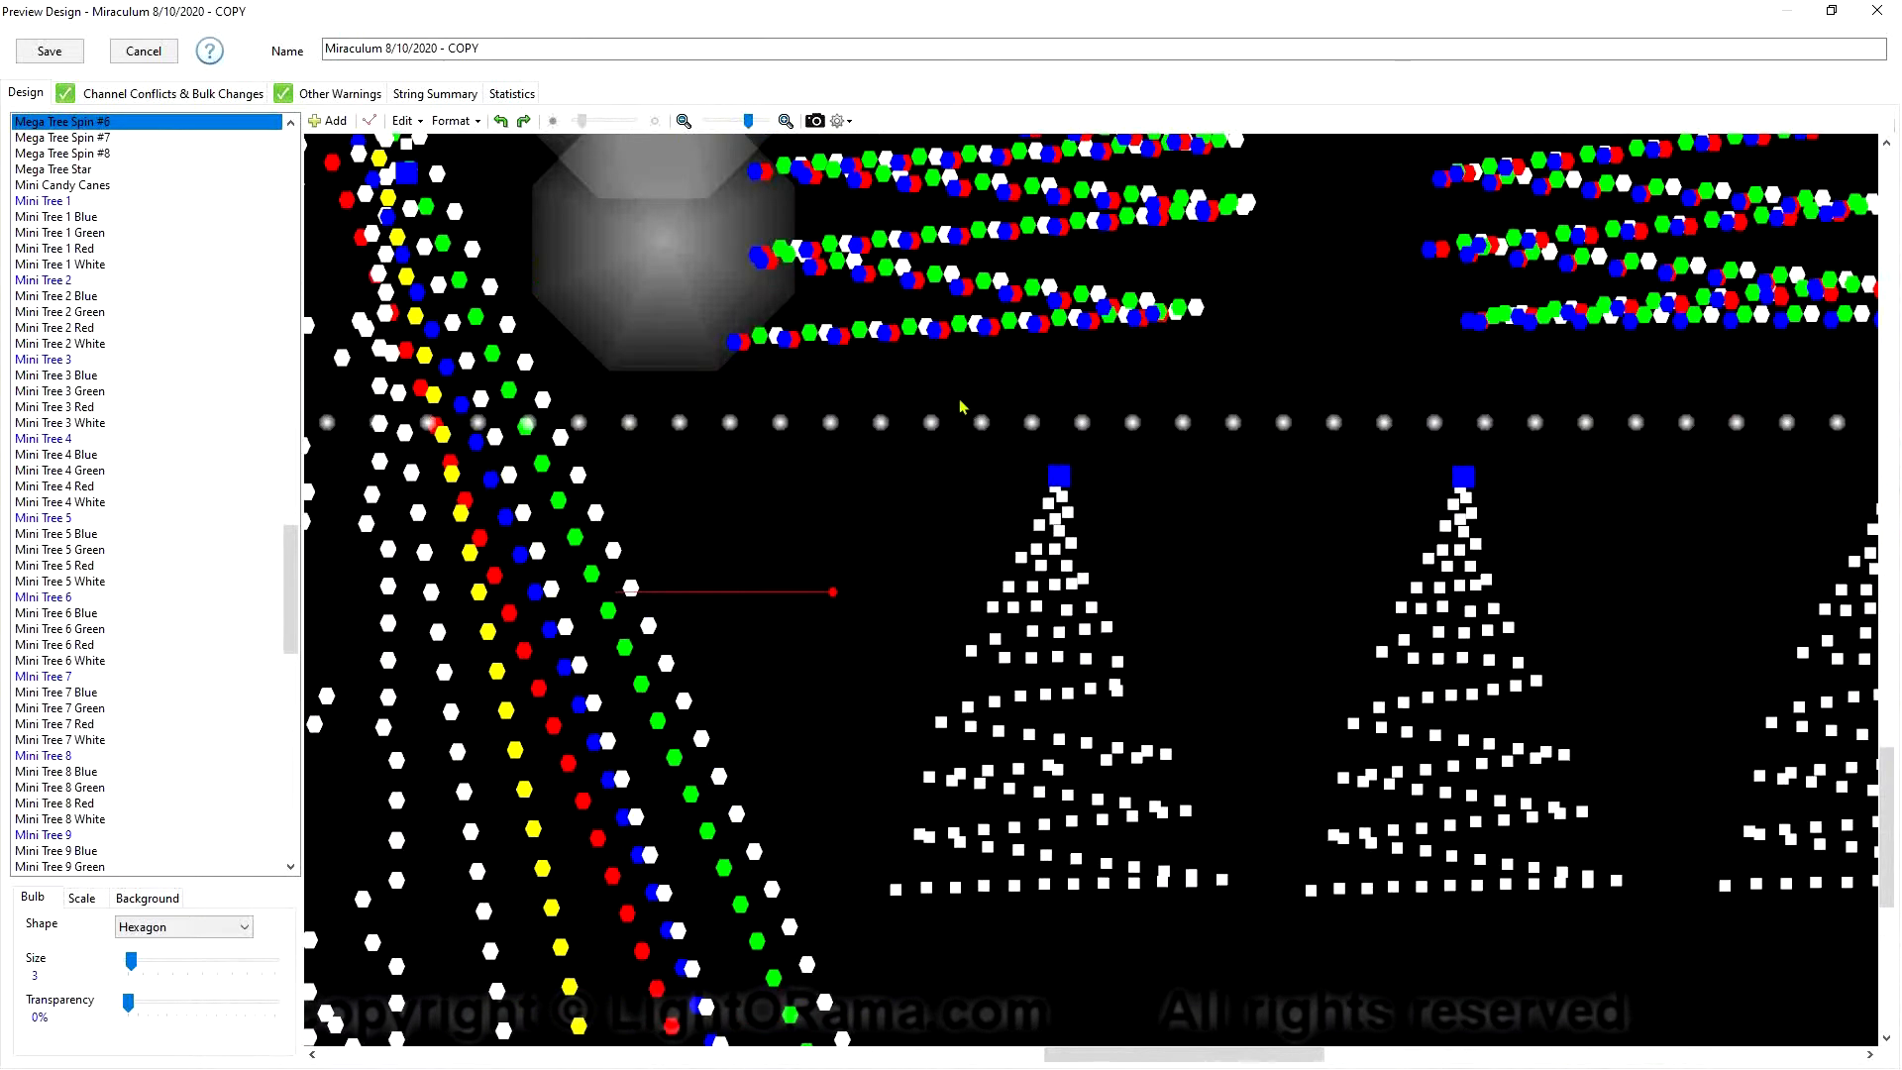
{"action": "left_click", "coordinate": [786, 121]}
{"action": "left_click", "coordinate": [786, 120]}
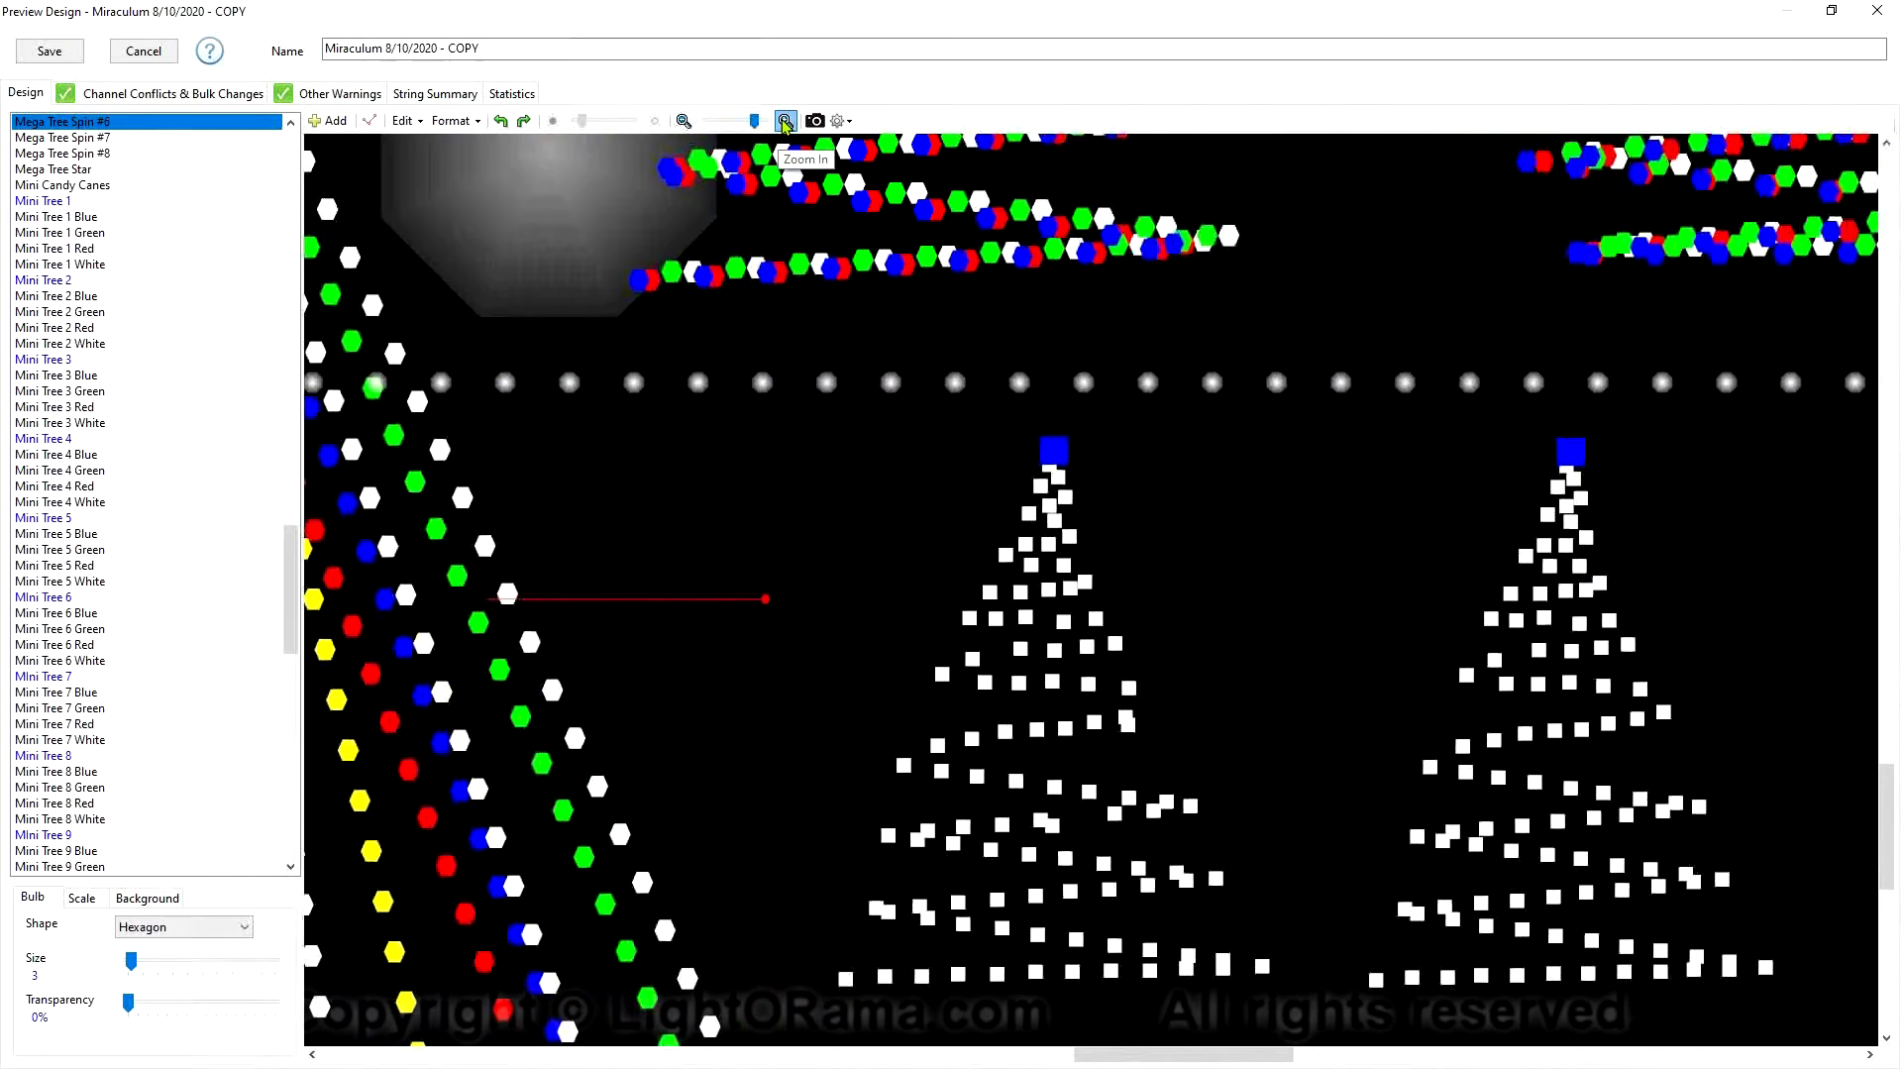
{"action": "left_click", "coordinate": [785, 122]}
{"action": "left_click", "coordinate": [785, 122]}
{"action": "scroll", "coordinate": [1347, 595], "scroll_direction": "down", "scroll_amount": 2}
{"action": "scroll", "coordinate": [1347, 595], "scroll_direction": "up", "scroll_amount": 1}
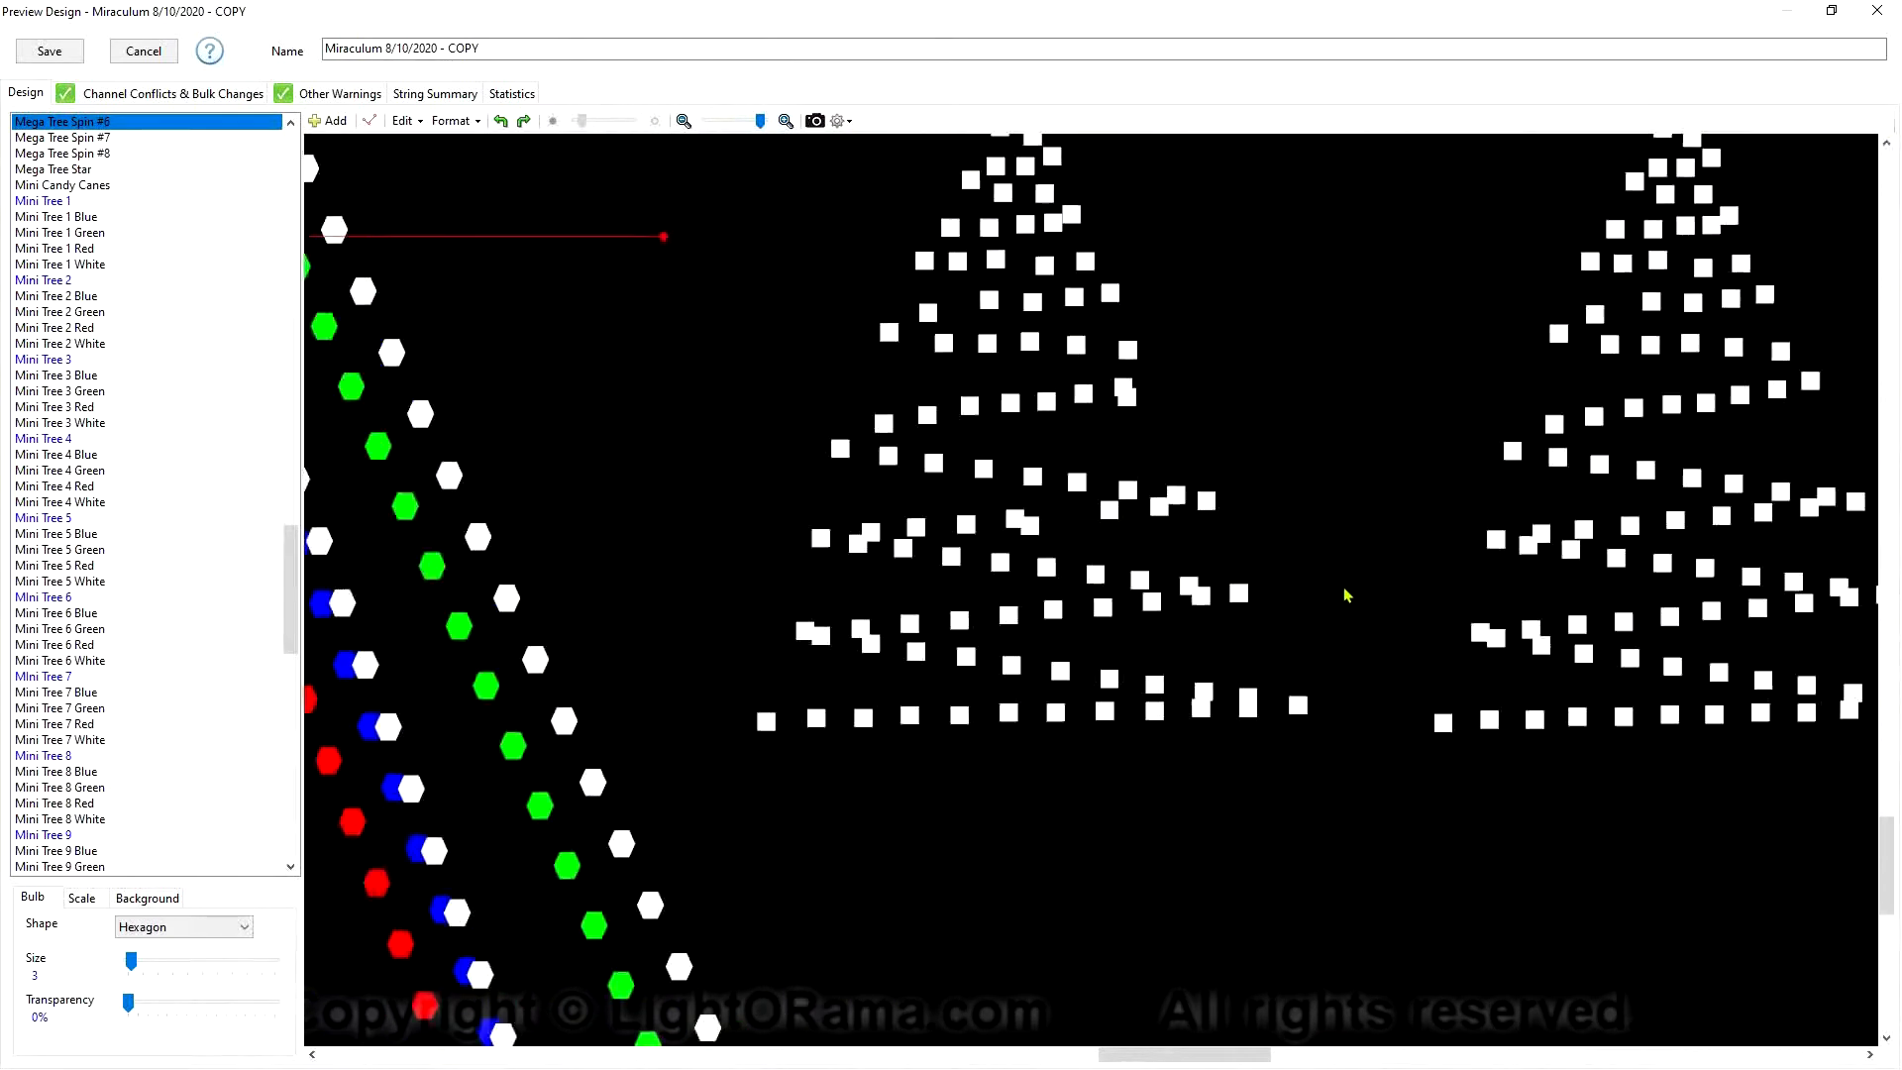
{"action": "scroll", "coordinate": [1347, 595], "scroll_direction": "up", "scroll_amount": 3}
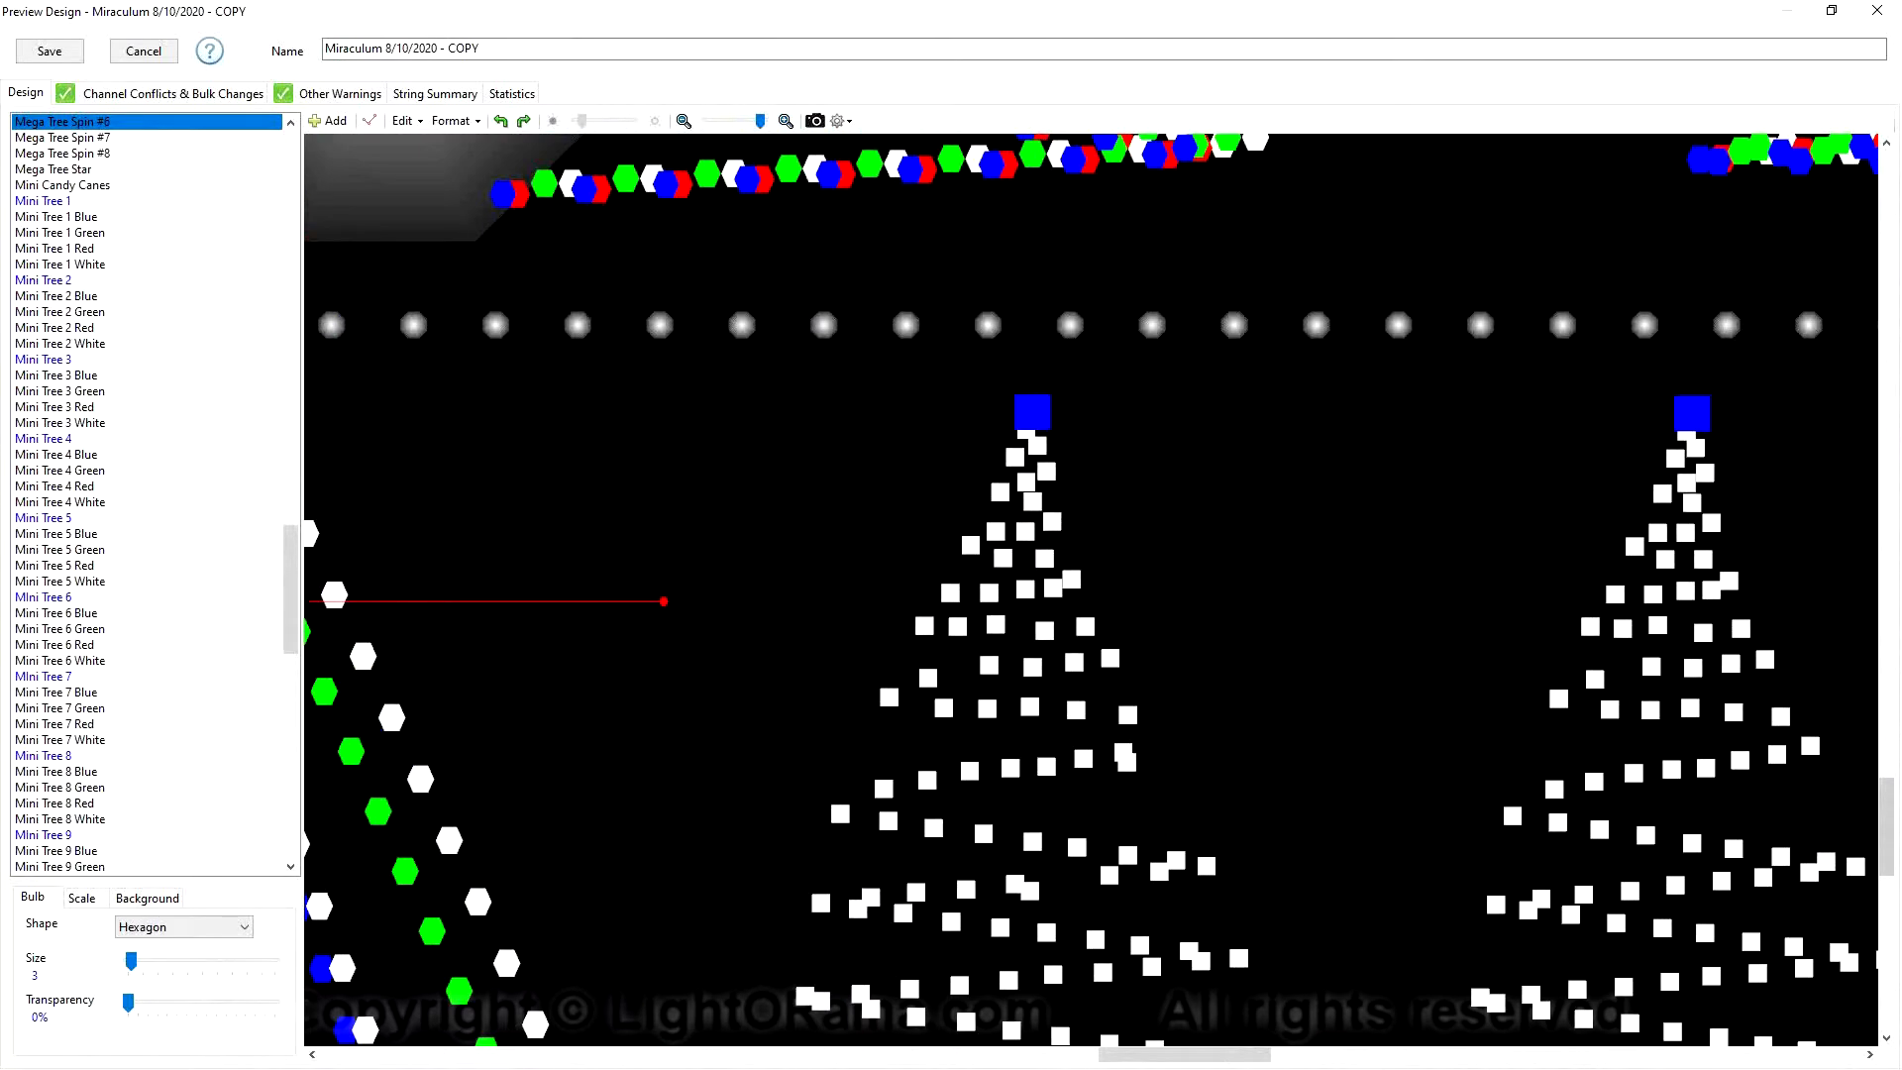
{"action": "left_click_drag", "start_coordinate": [1888, 854], "coordinate": [1888, 869]}
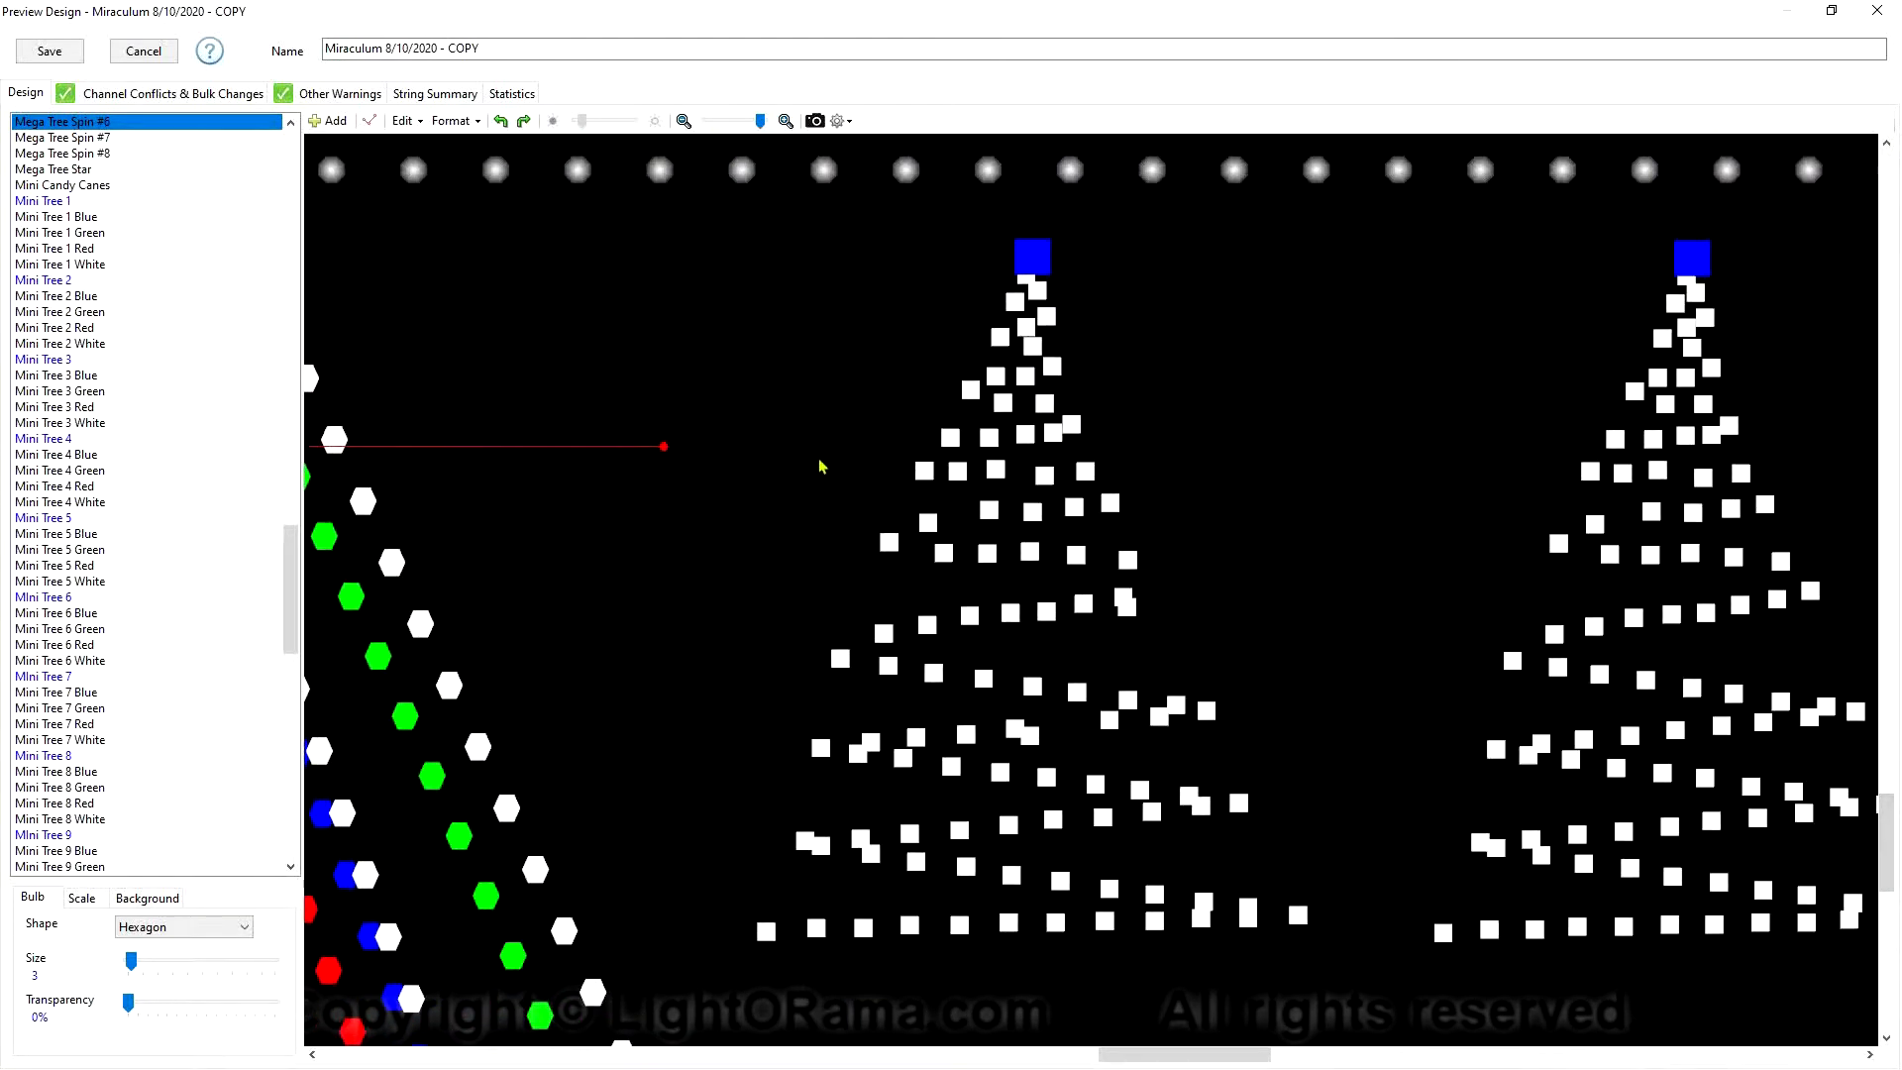
{"action": "left_click", "coordinate": [778, 353]}
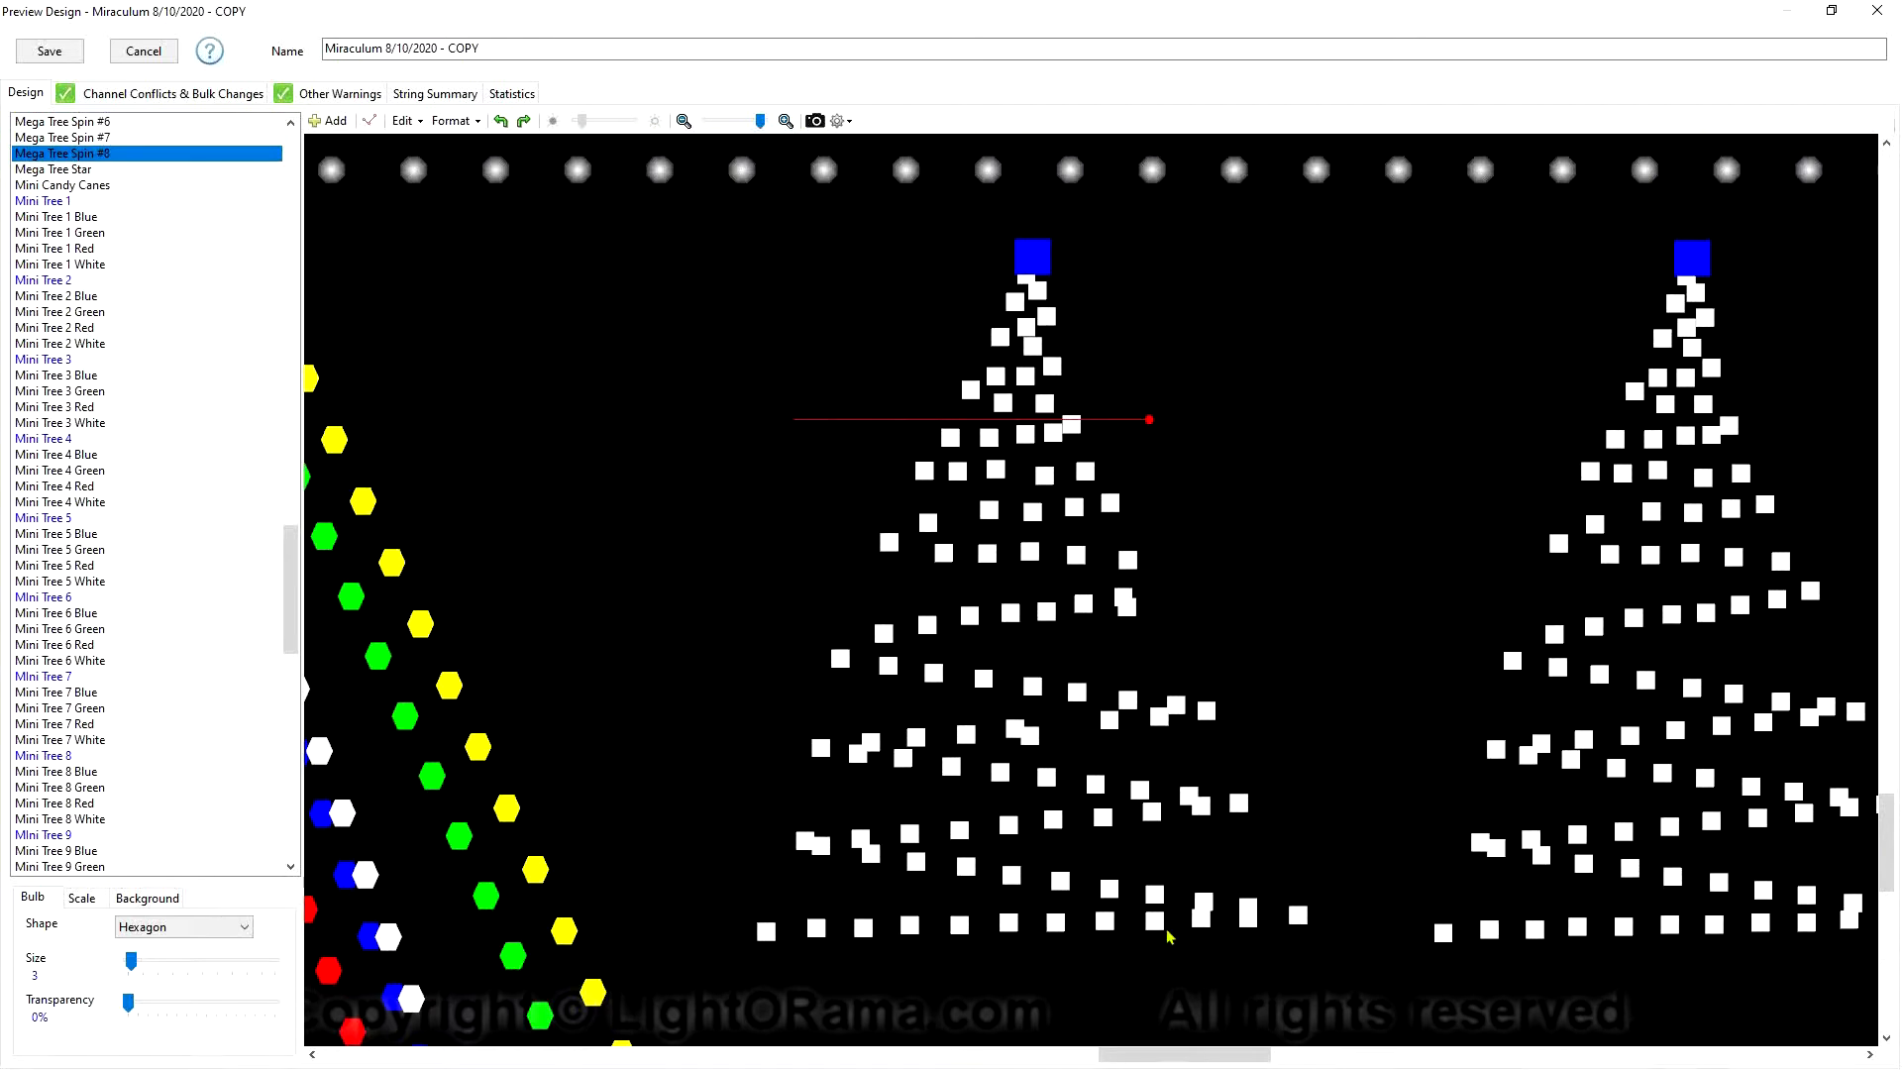
{"action": "left_click", "coordinate": [1179, 967]}
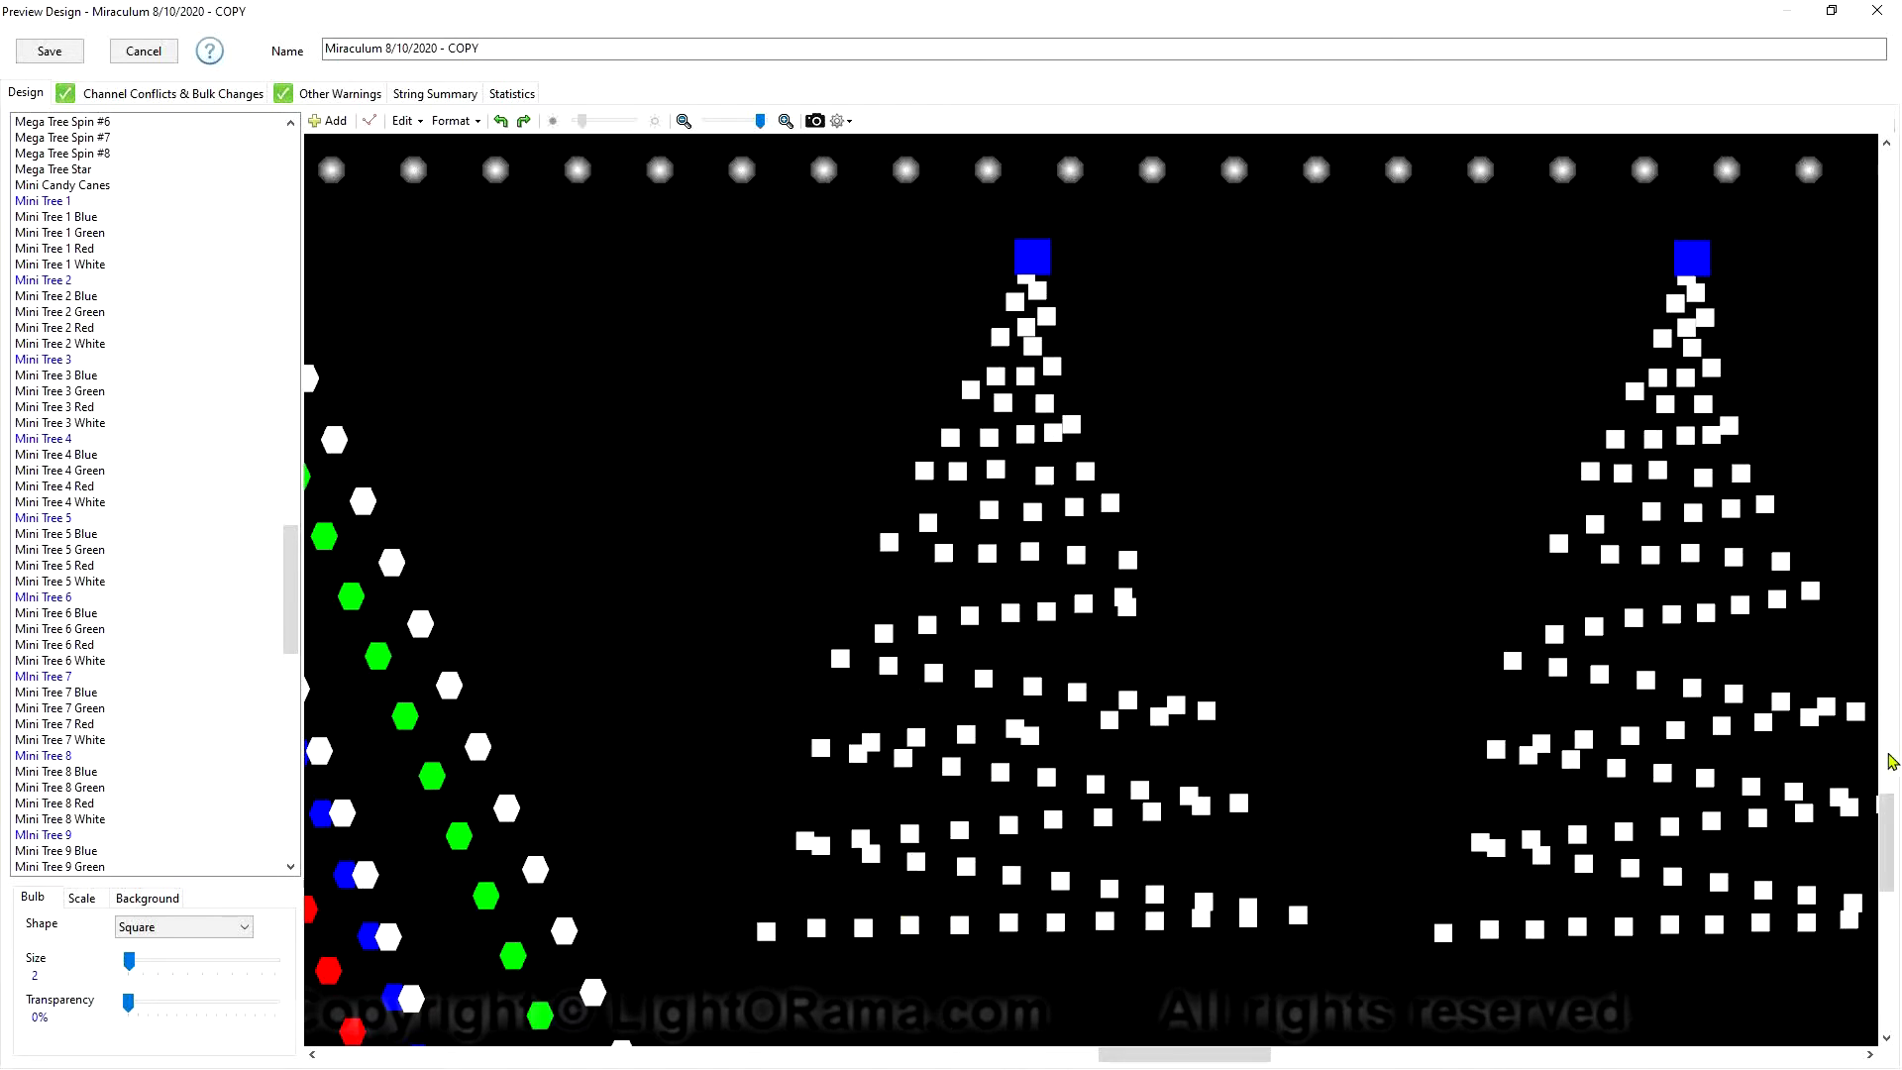
Select RGB Wreath #5 above the house's cross window and show pixel numbers on it
{"action": "left_click_drag", "start_coordinate": [1891, 892], "coordinate": [1887, 503]}
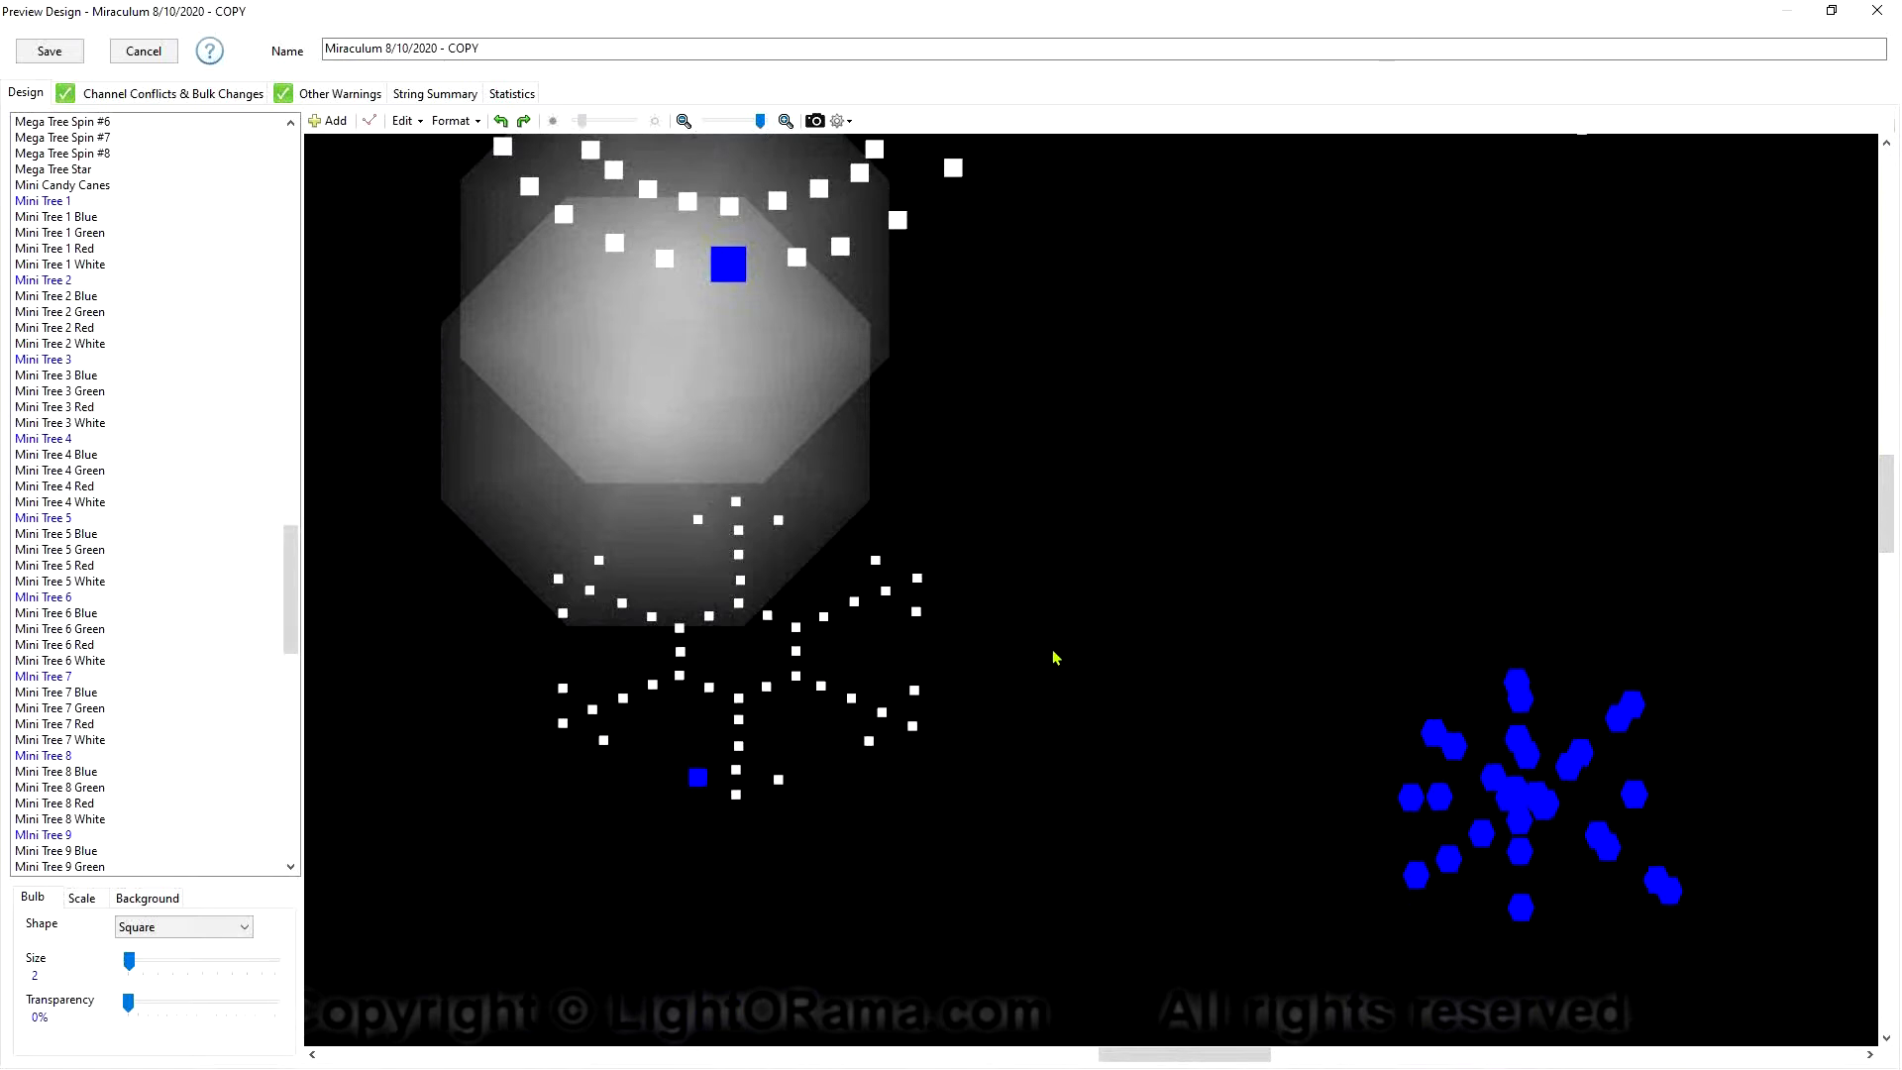
{"action": "scroll", "coordinate": [1055, 657], "scroll_direction": "up", "scroll_amount": 3}
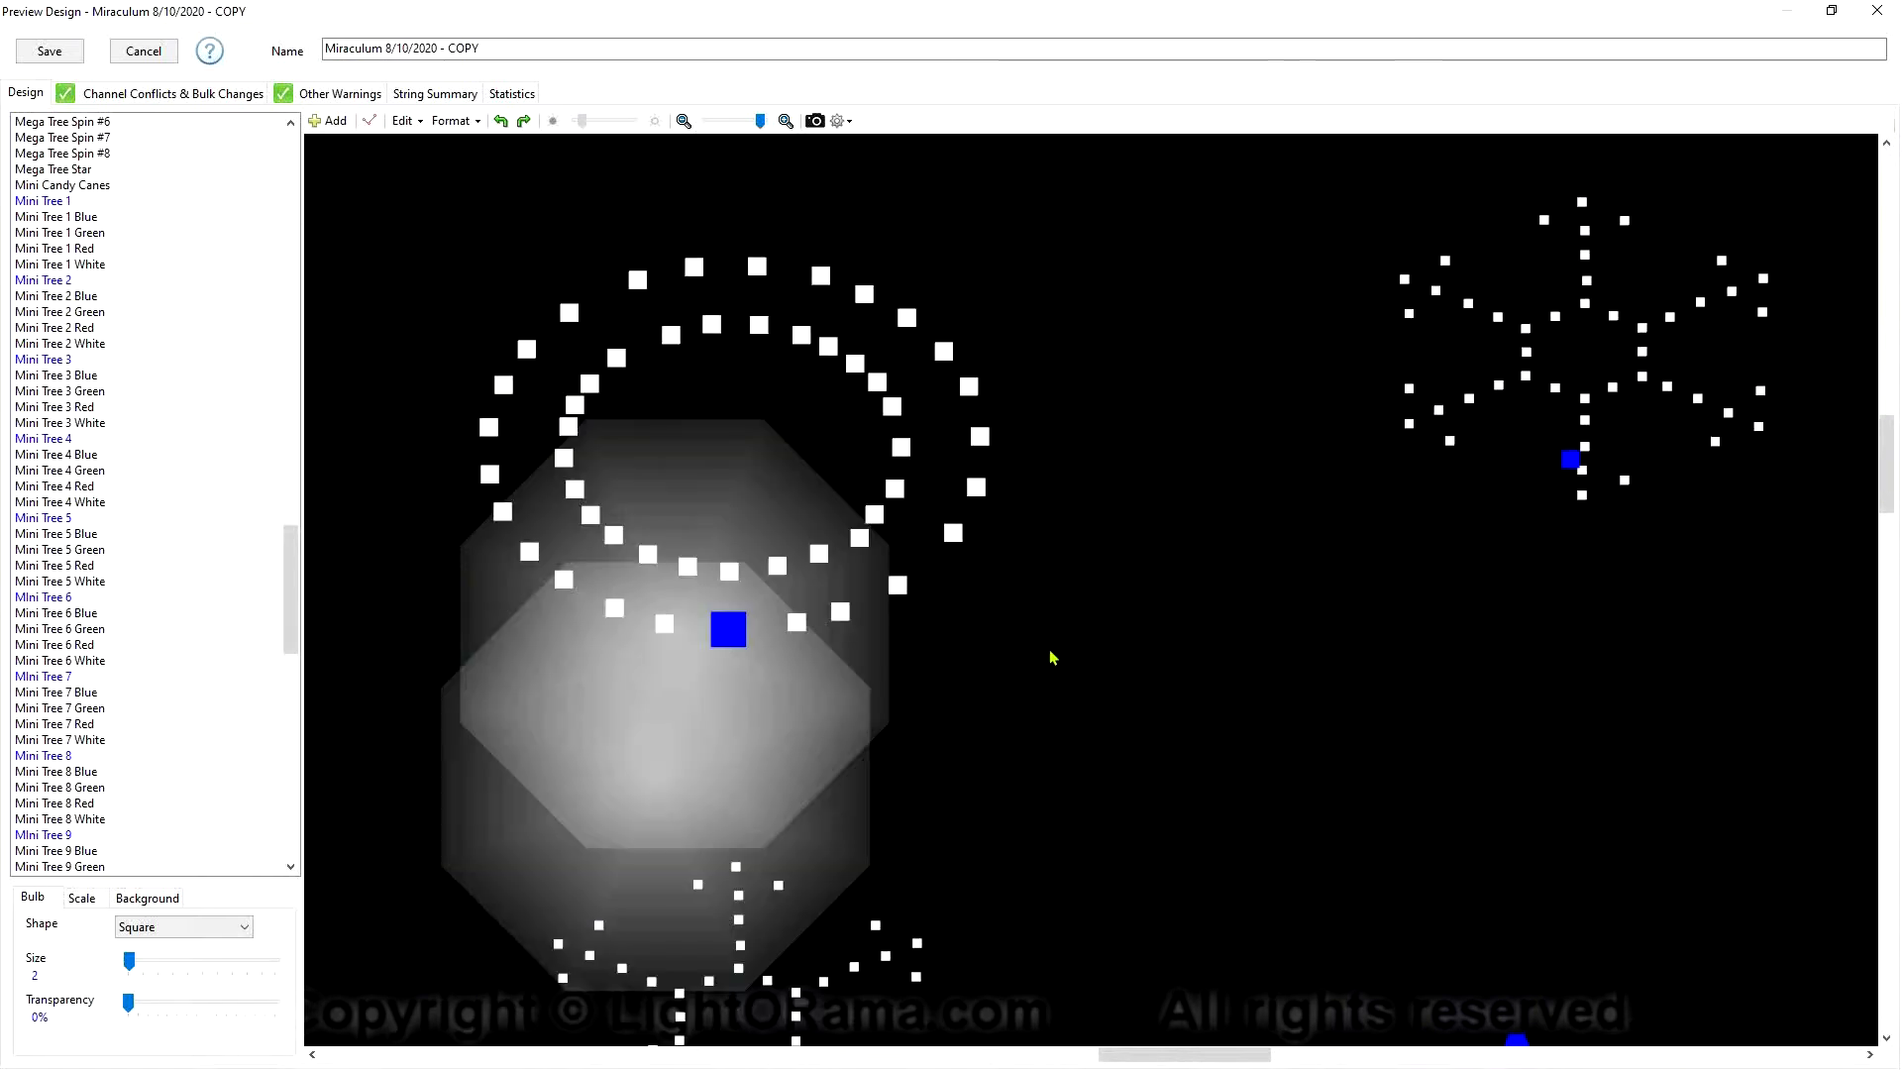
{"action": "scroll", "coordinate": [1052, 657], "scroll_direction": "up", "scroll_amount": 6}
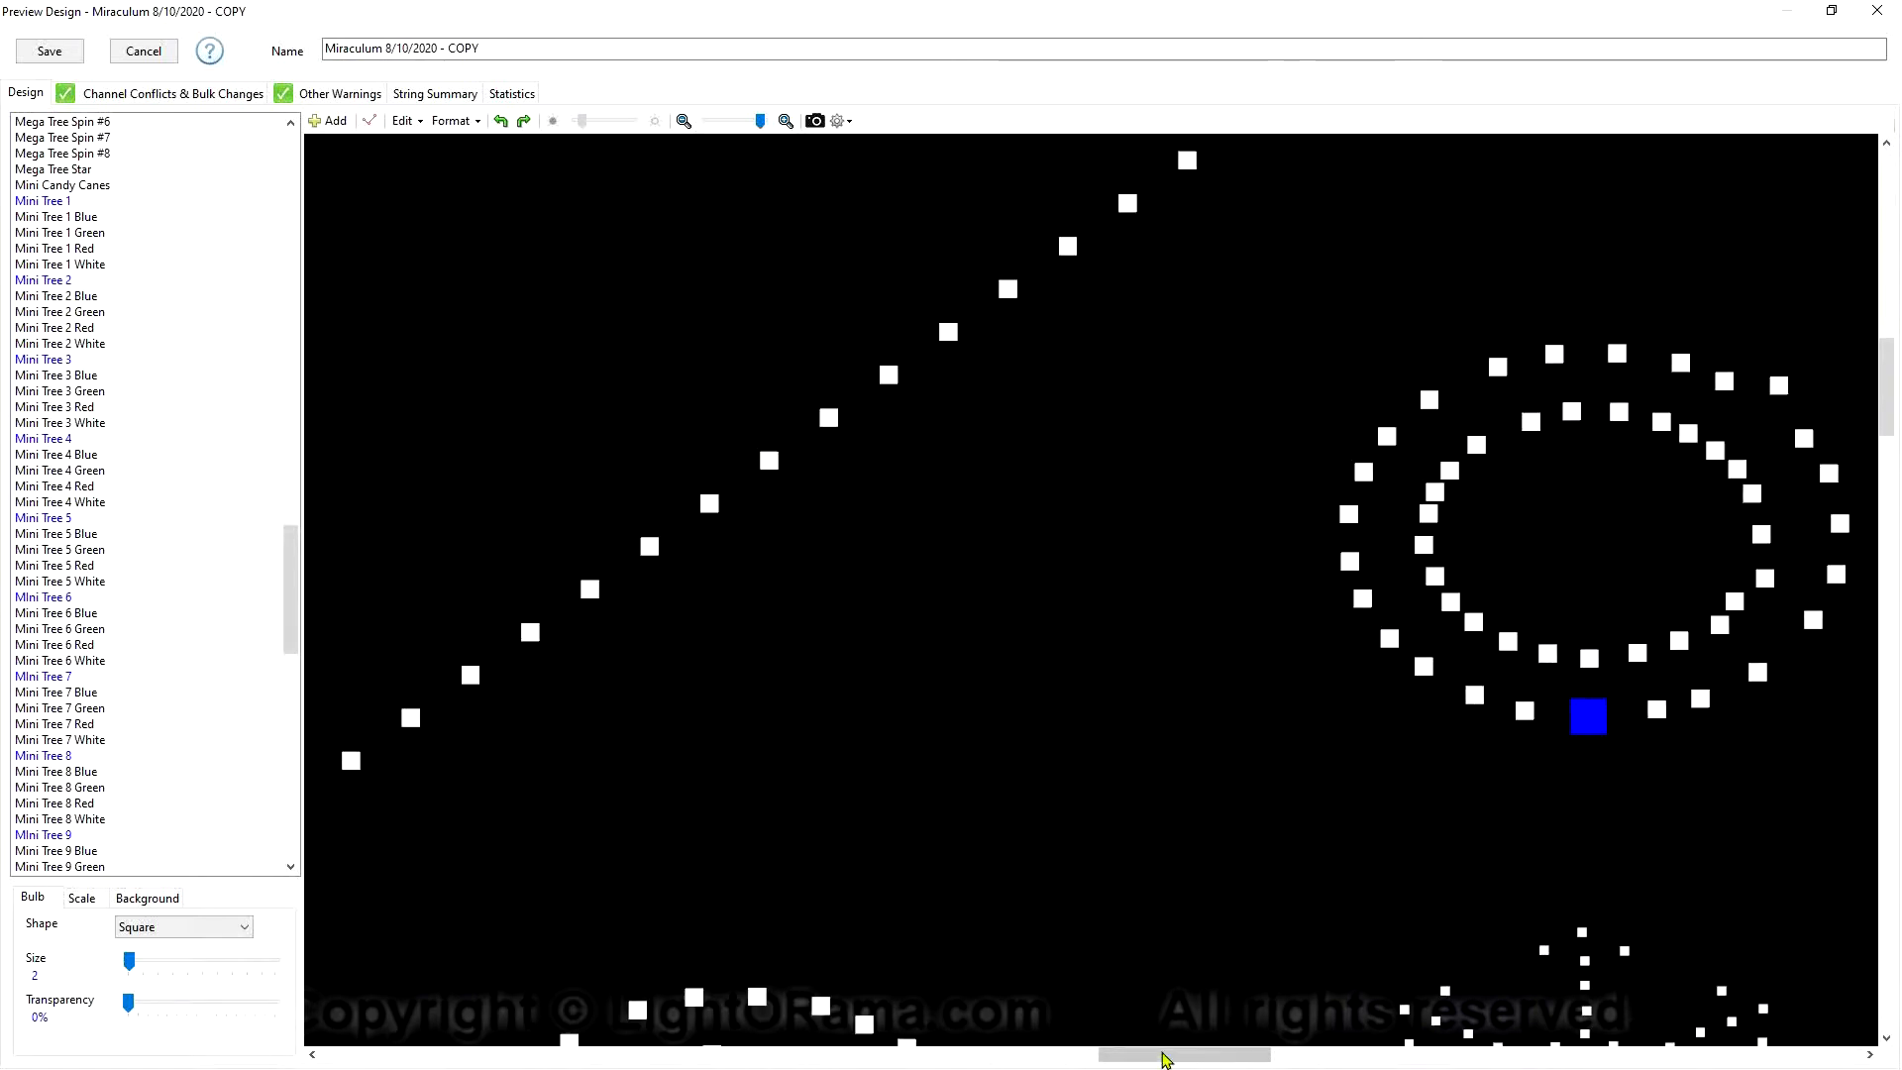
{"action": "left_click_drag", "start_coordinate": [1121, 1040], "coordinate": [1176, 1040]}
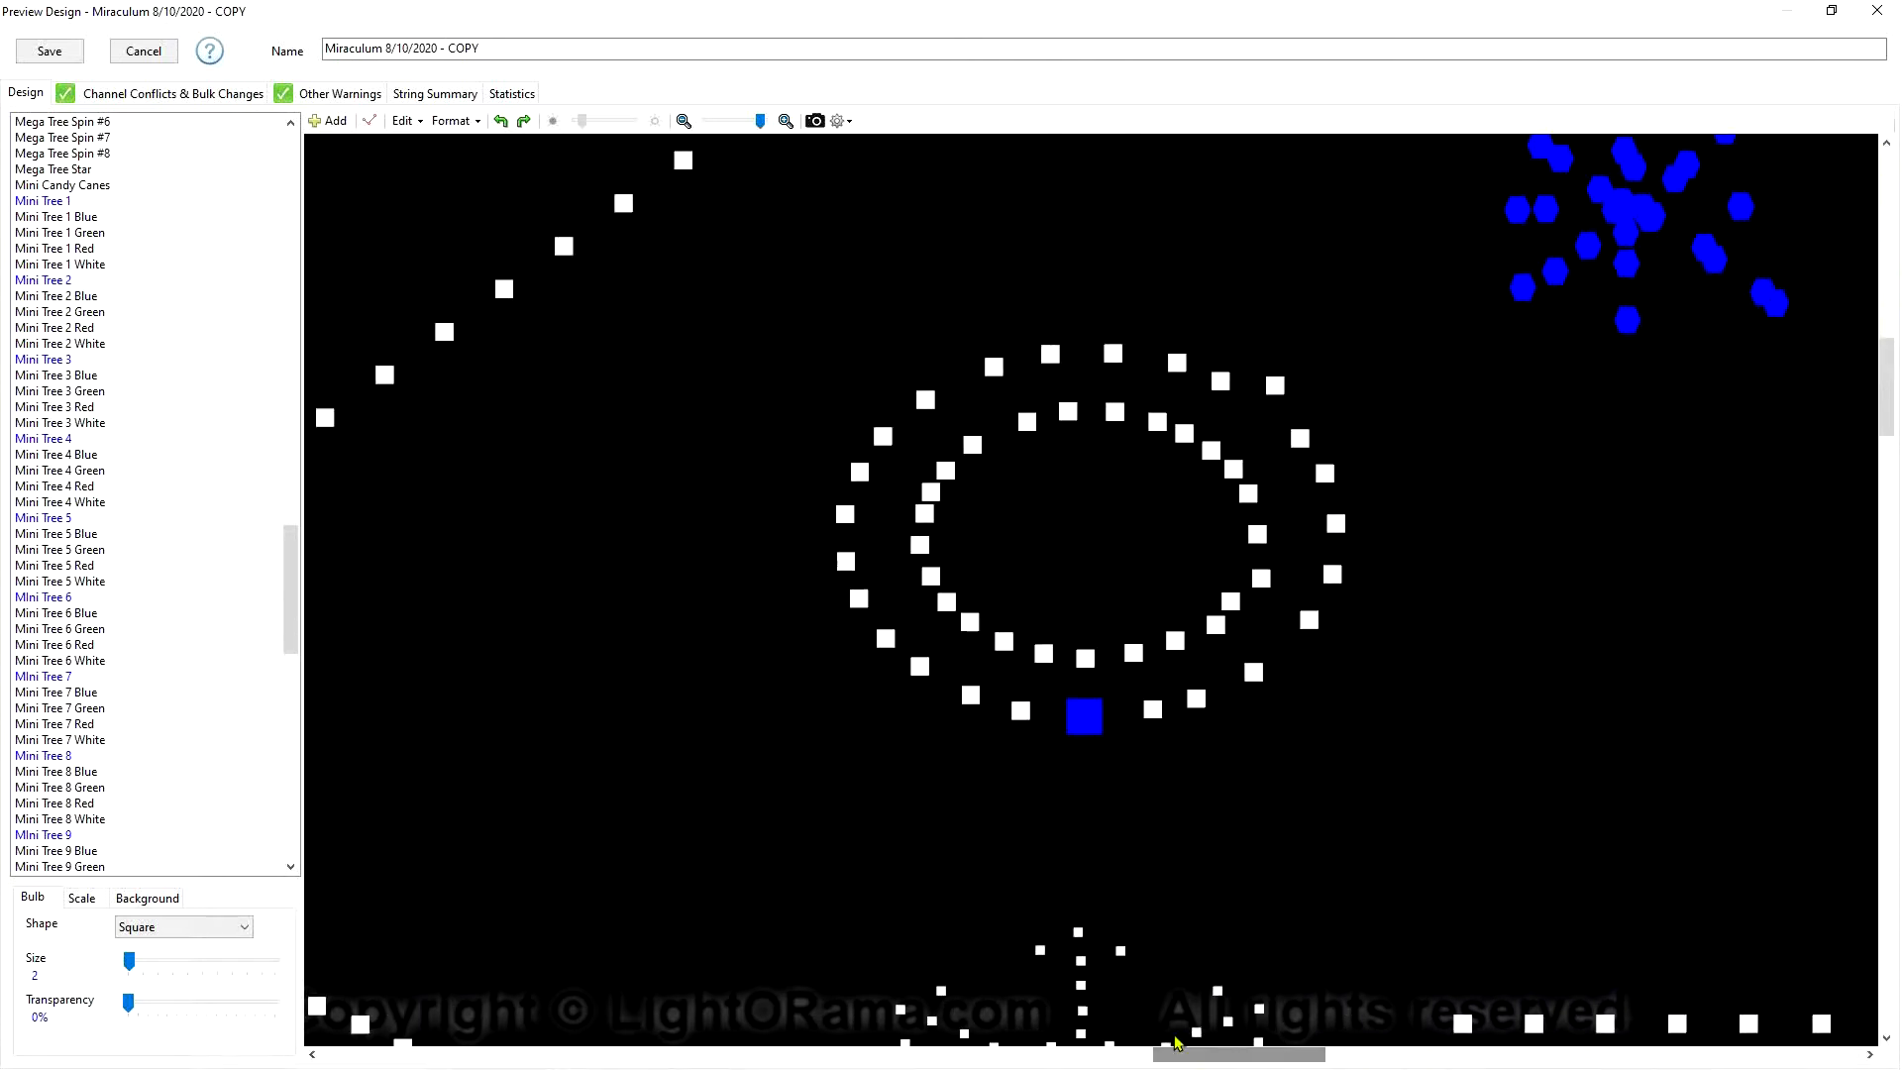
{"action": "left_click", "coordinate": [1134, 537]}
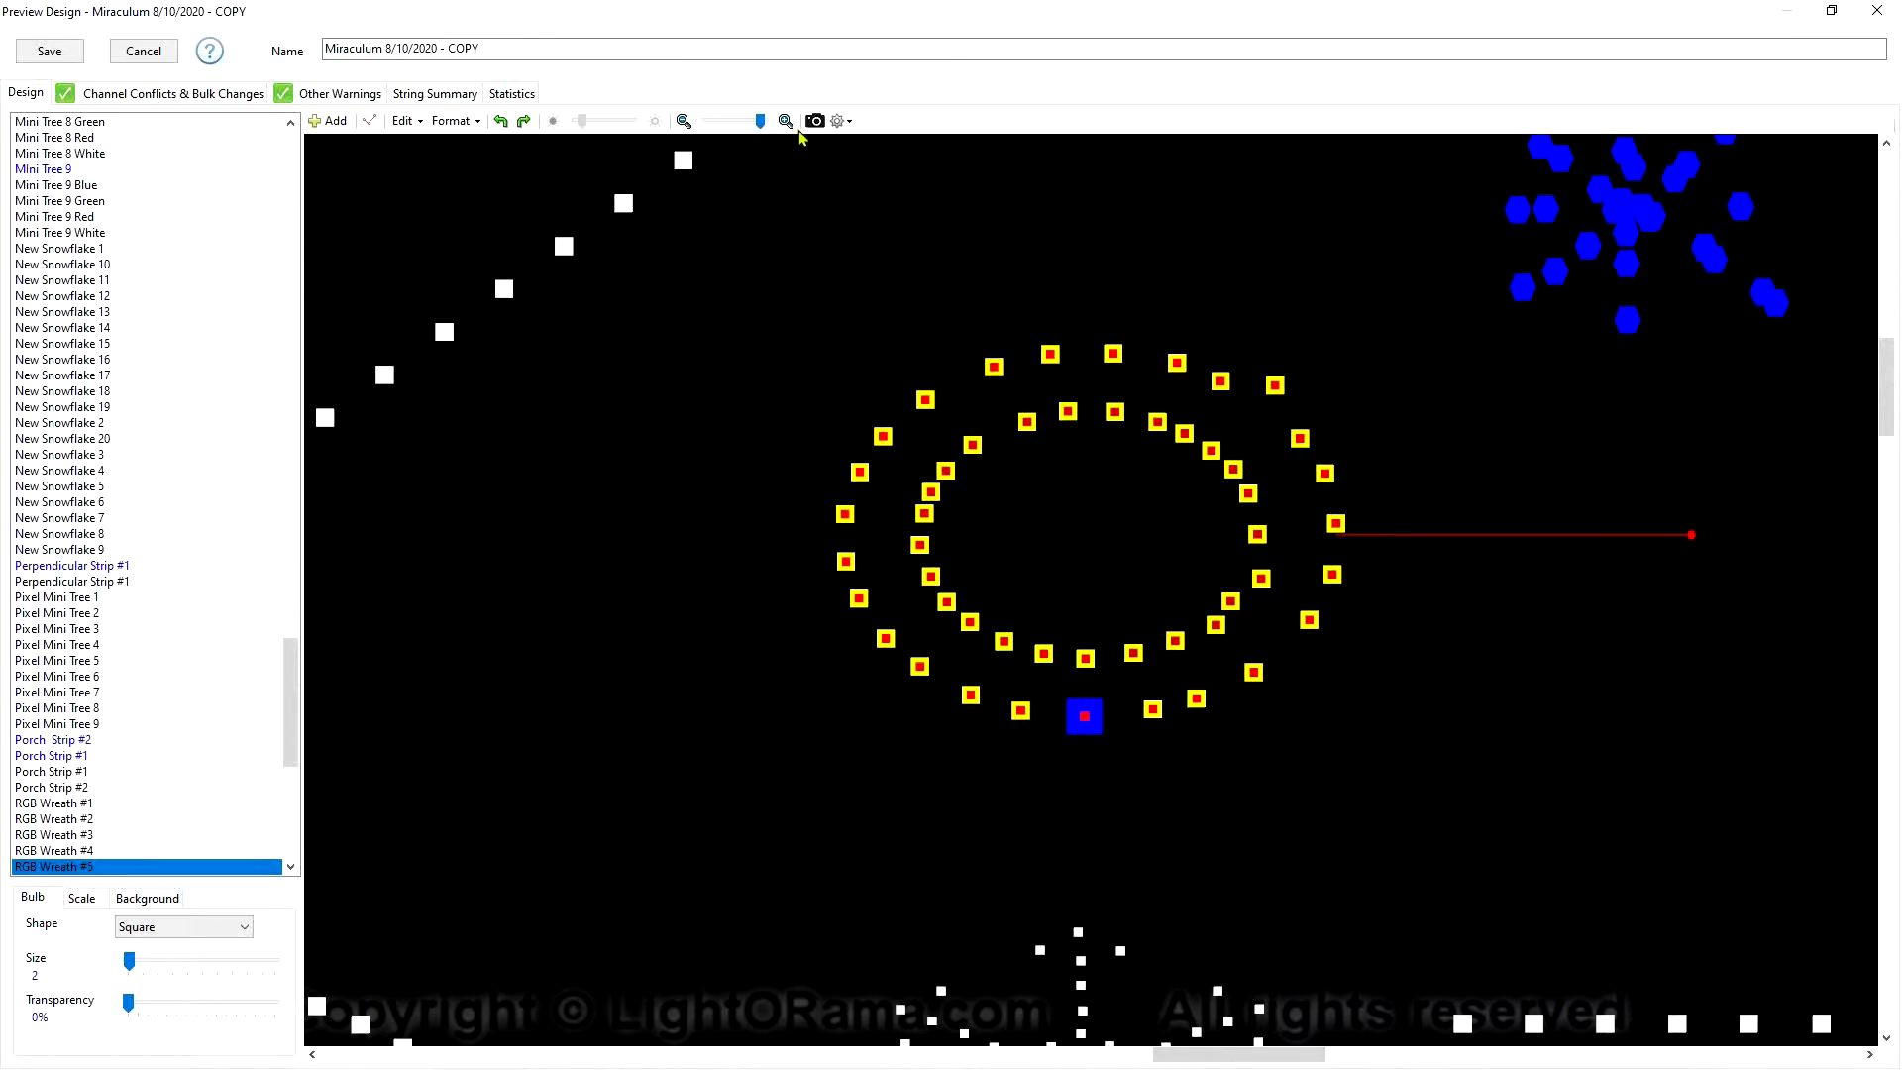
{"action": "left_click", "coordinate": [840, 121]}
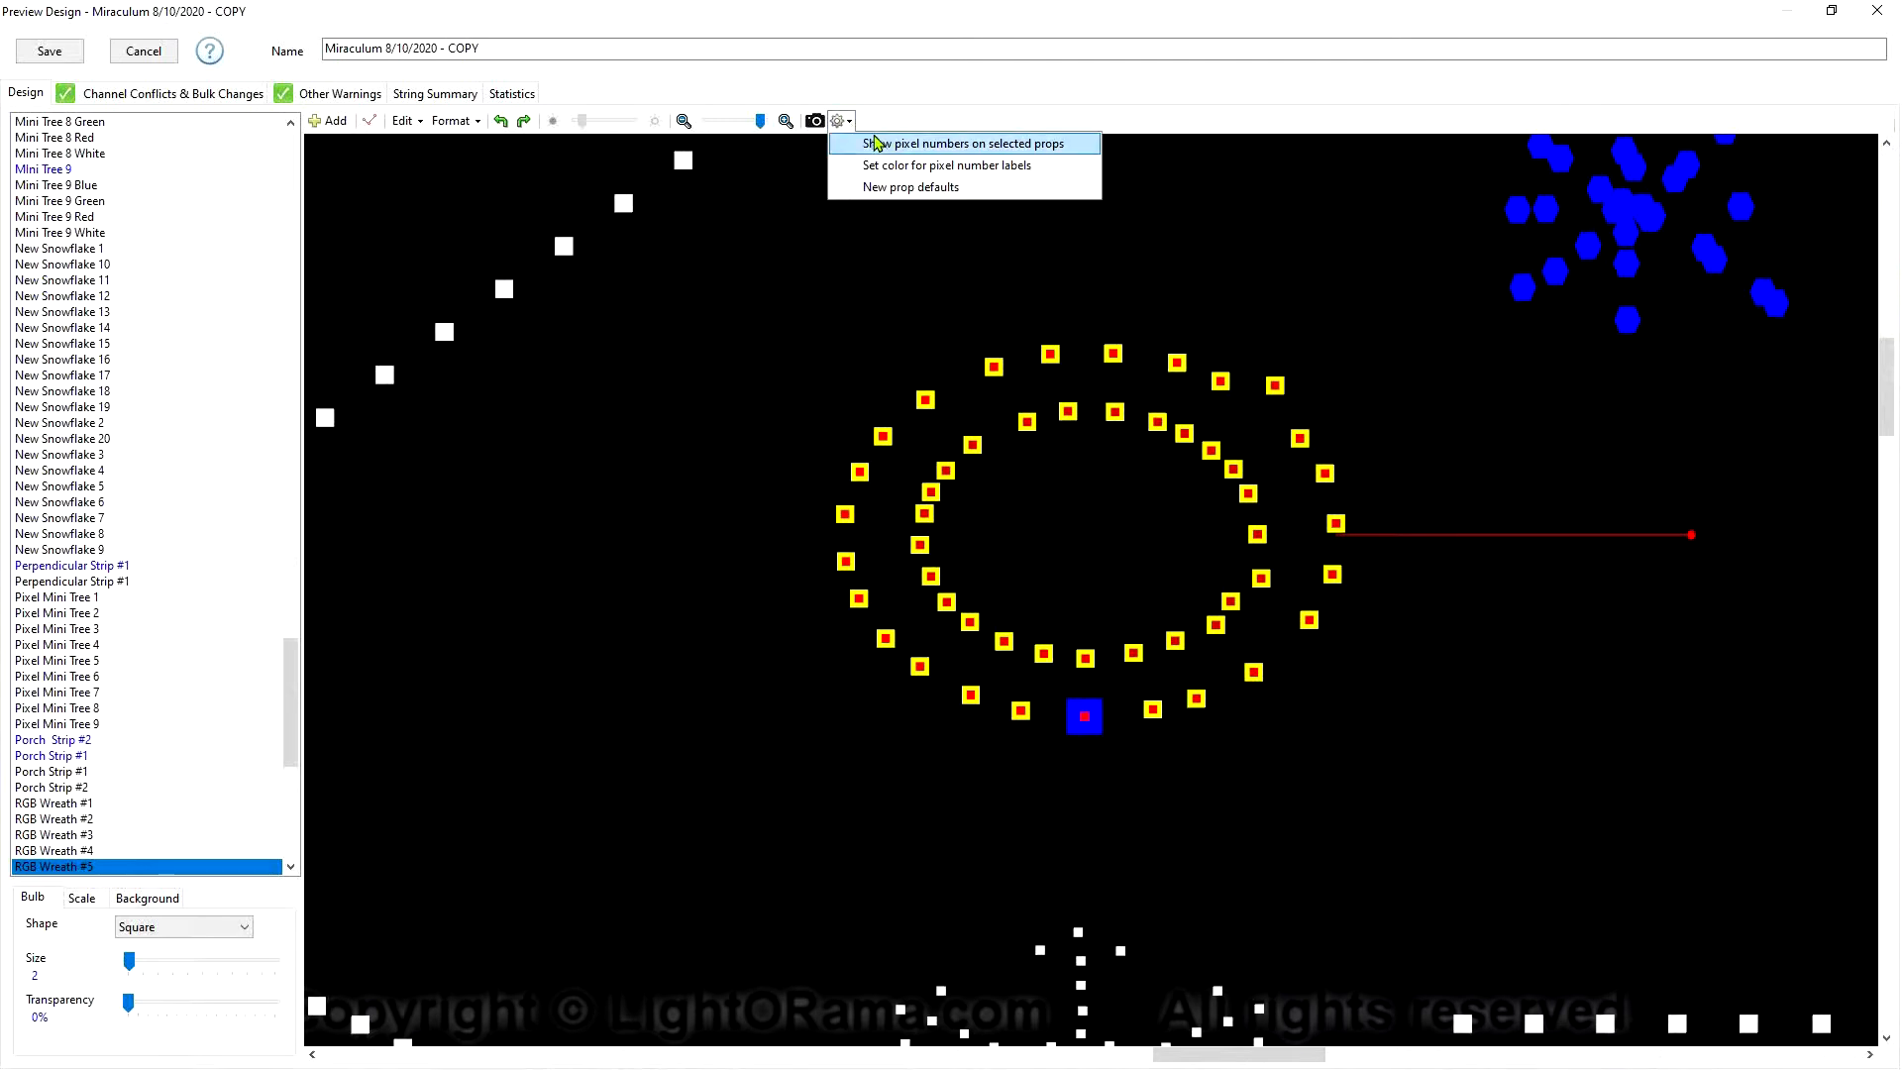
{"action": "left_click", "coordinate": [878, 144]}
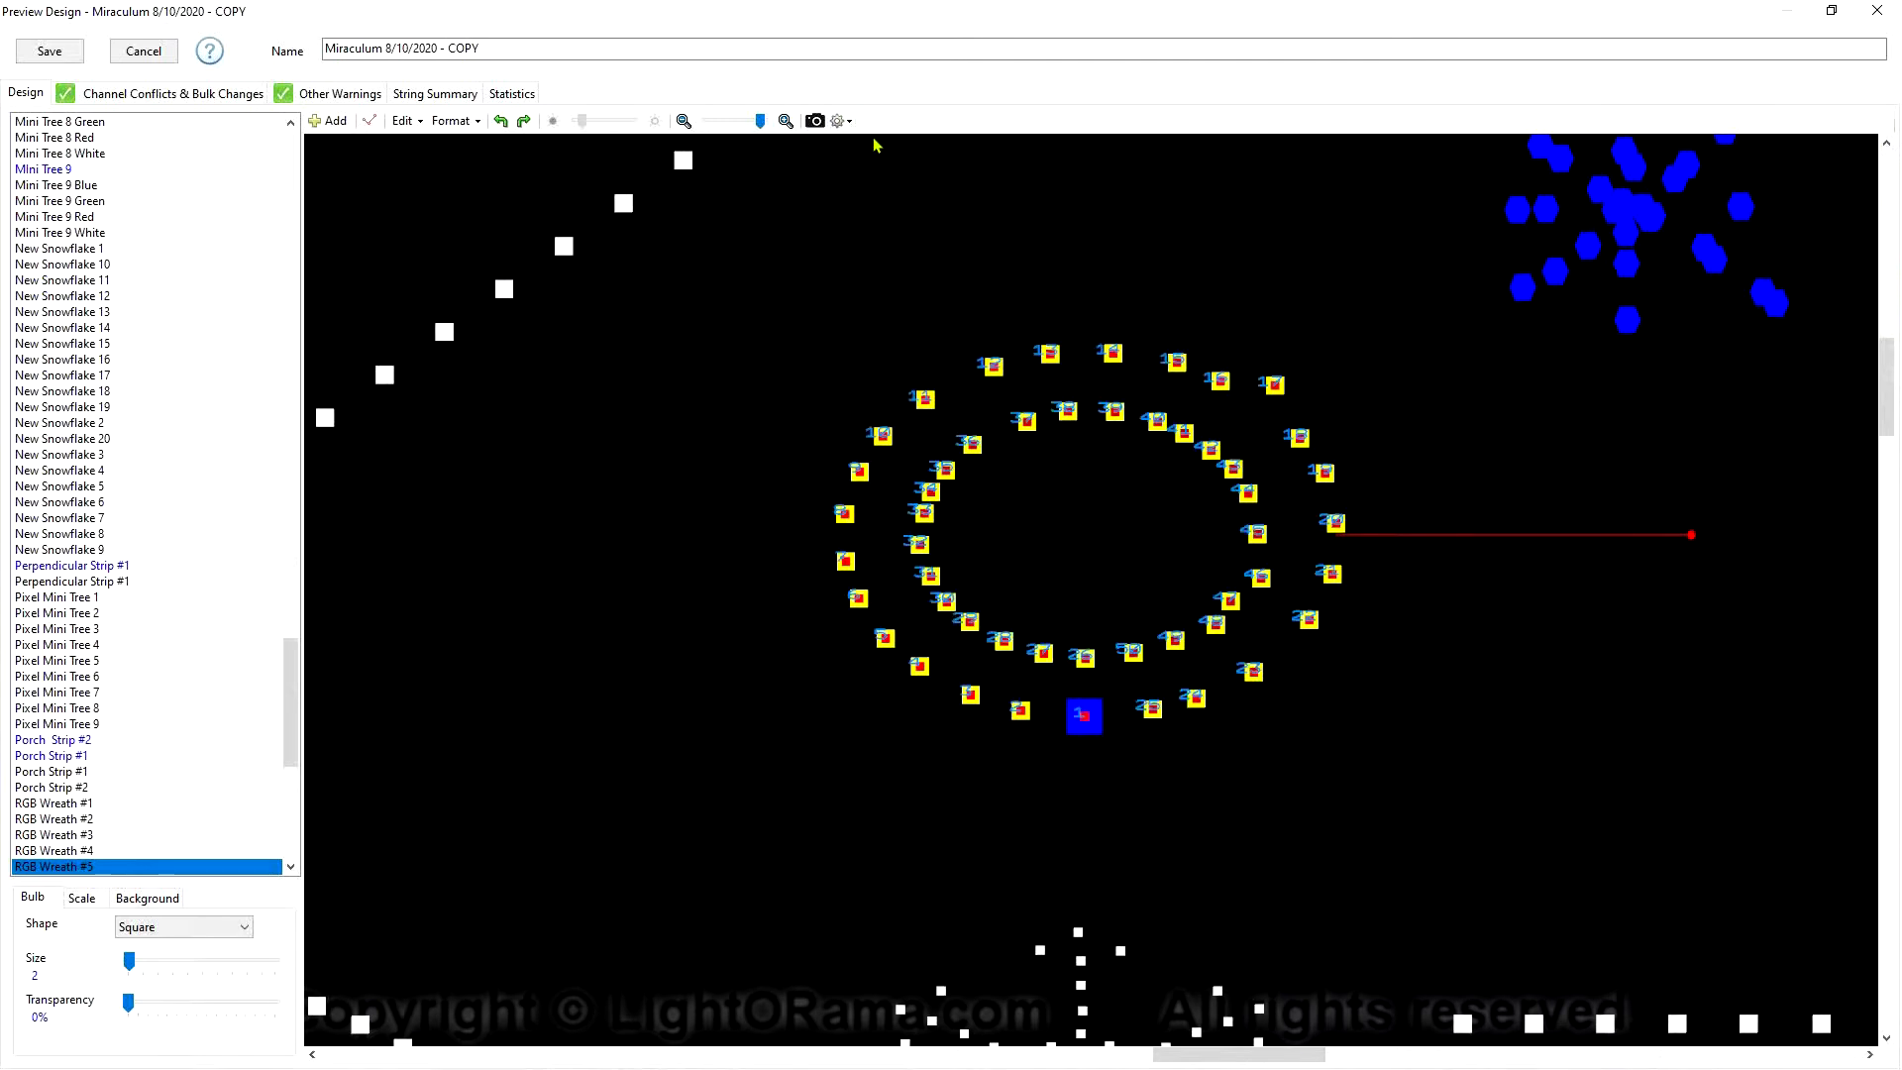
Reduce the bulb size of RGB Wreath #5 to 1 so its pixel numbers can be read
{"action": "left_click", "coordinate": [131, 959]}
{"action": "left_click_drag", "start_coordinate": [132, 960], "coordinate": [128, 961]}
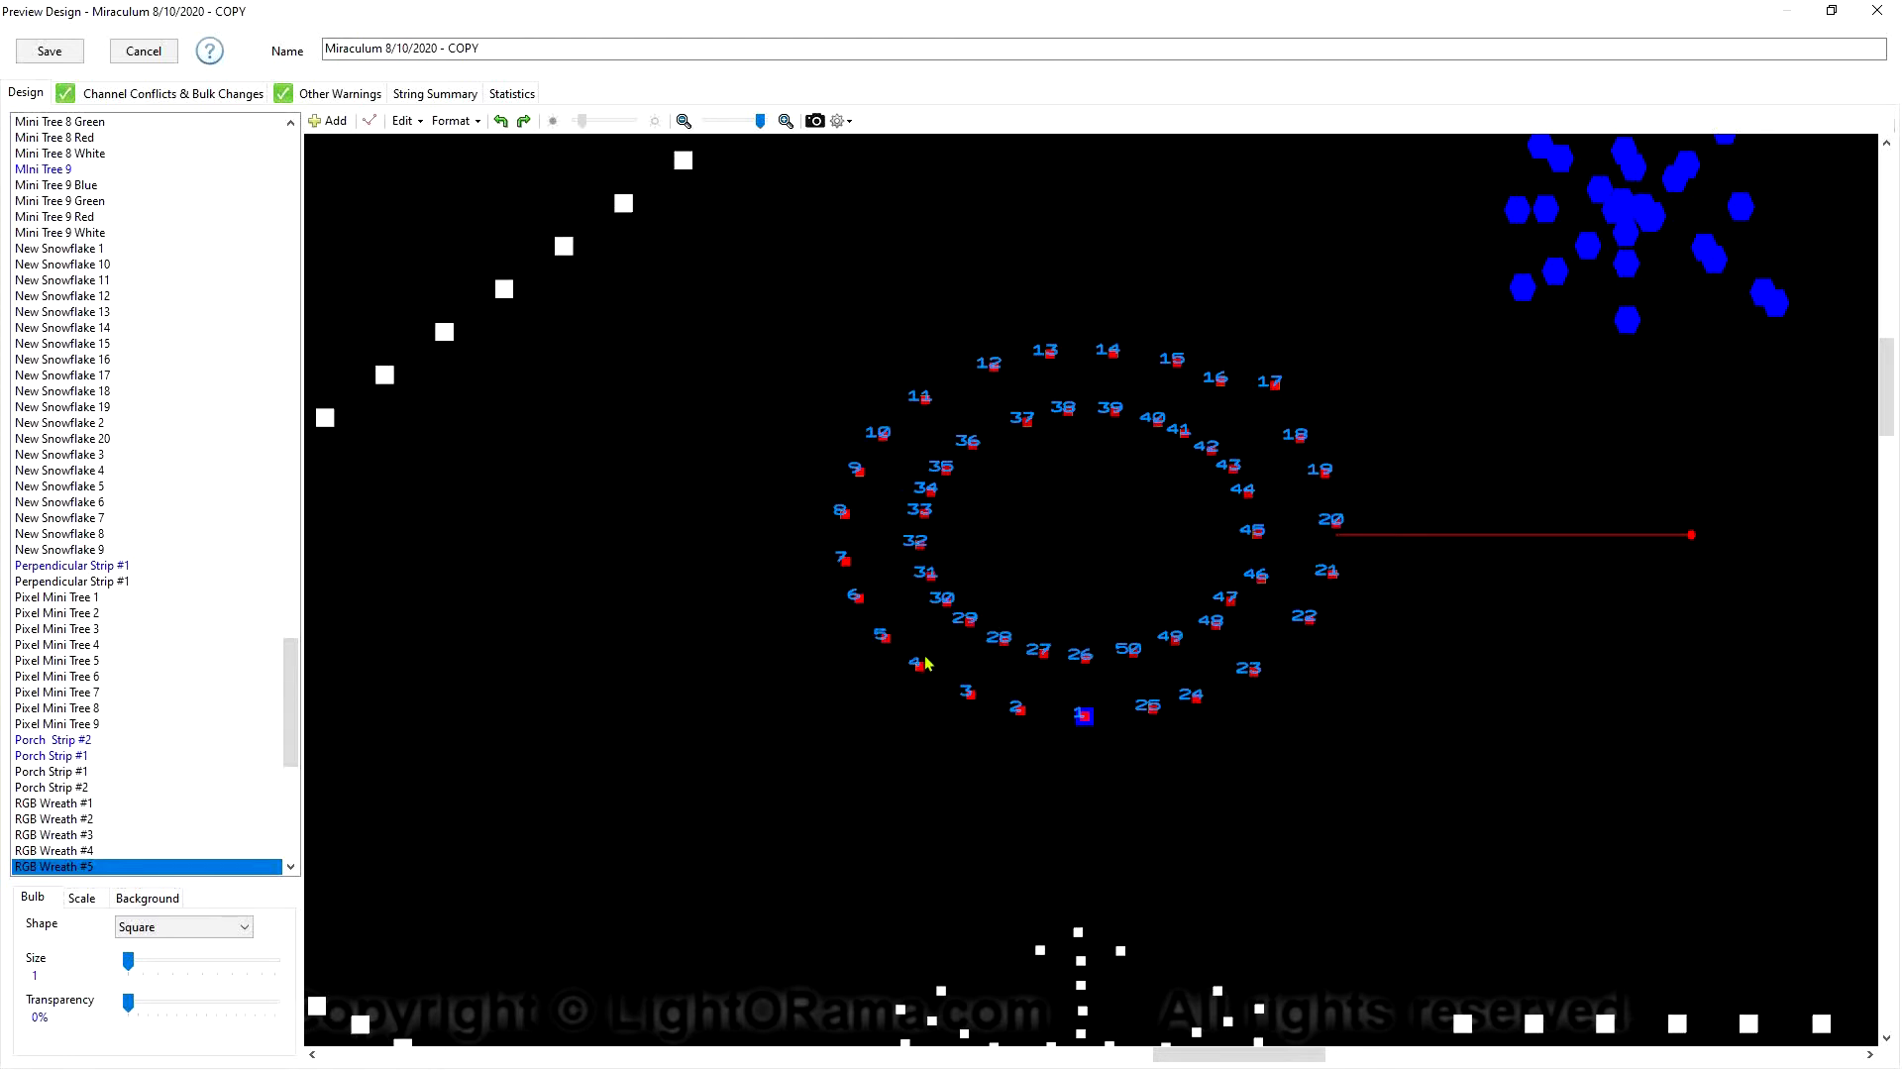
{"action": "left_click", "coordinate": [870, 682]}
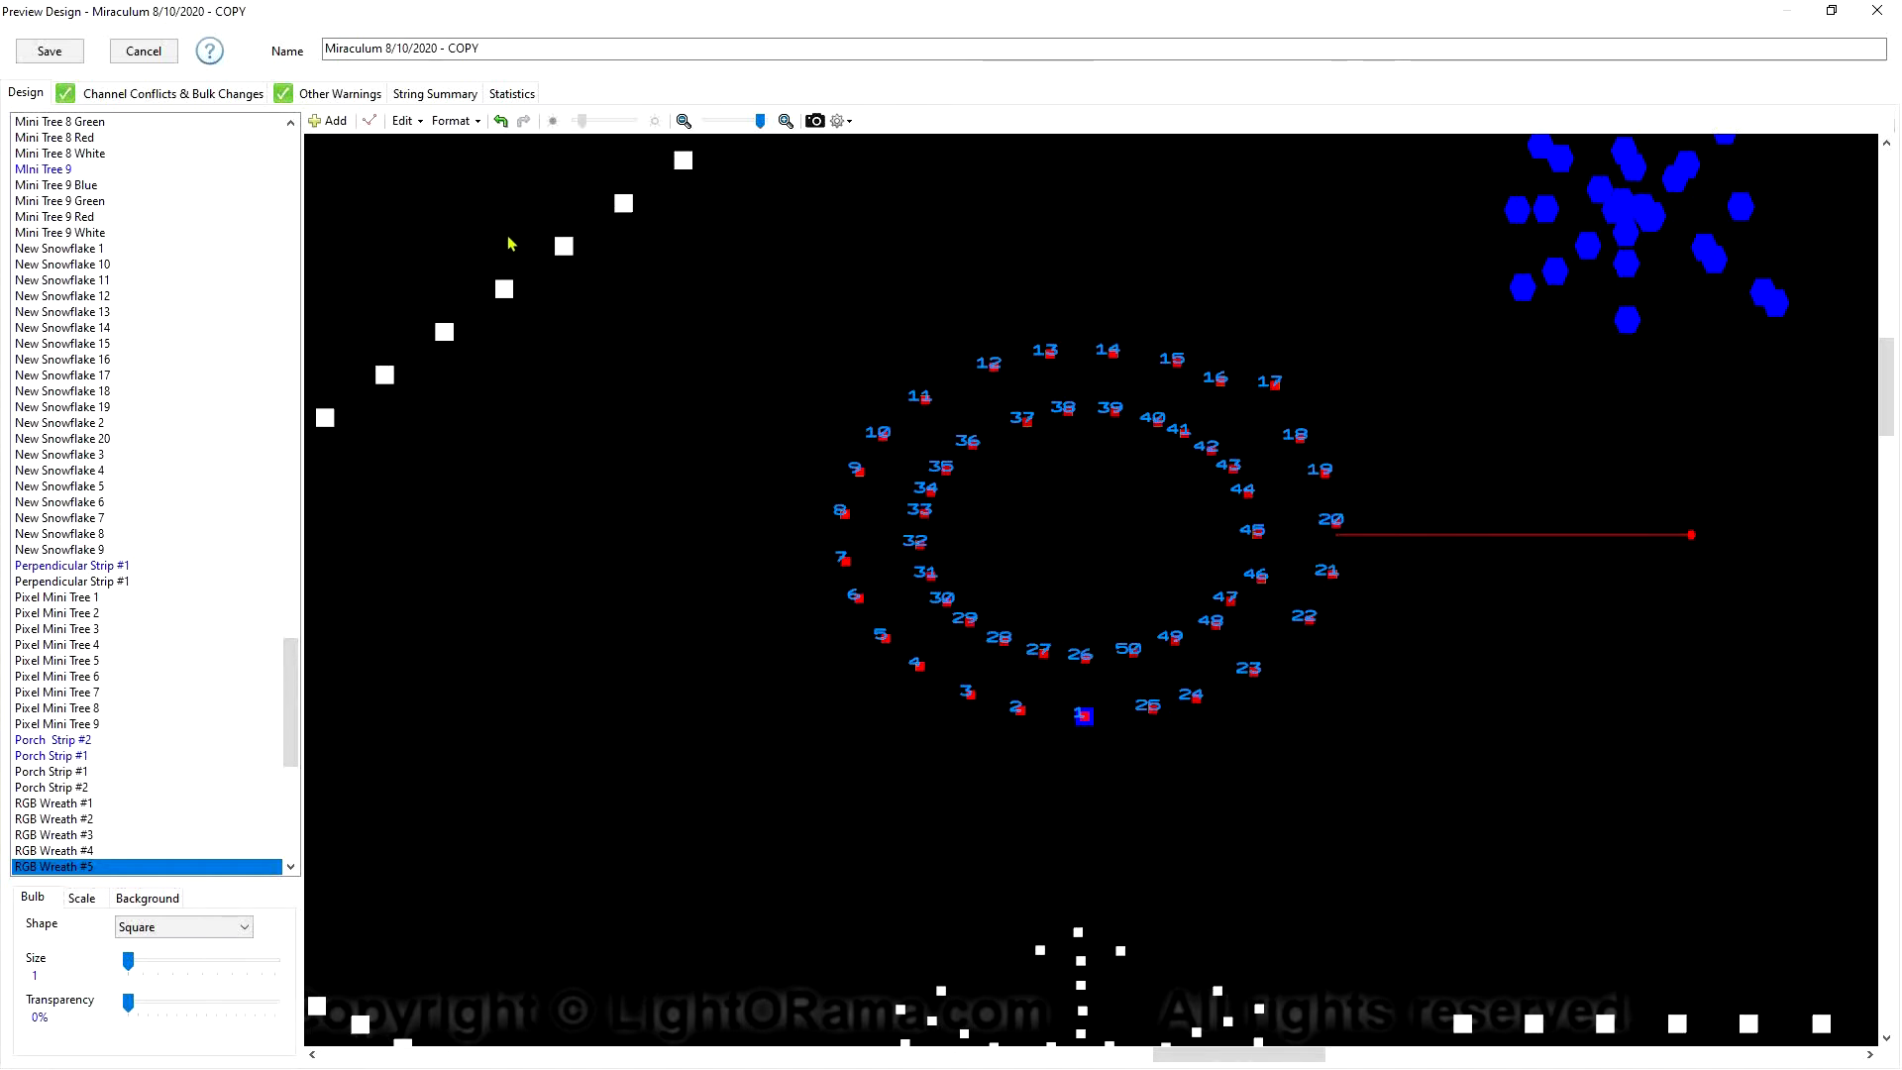
Copy RGB Wreath #5 to an Advanced shape and compare its prop definition with the wreath's numbered pixels
{"action": "left_click", "coordinate": [414, 125]}
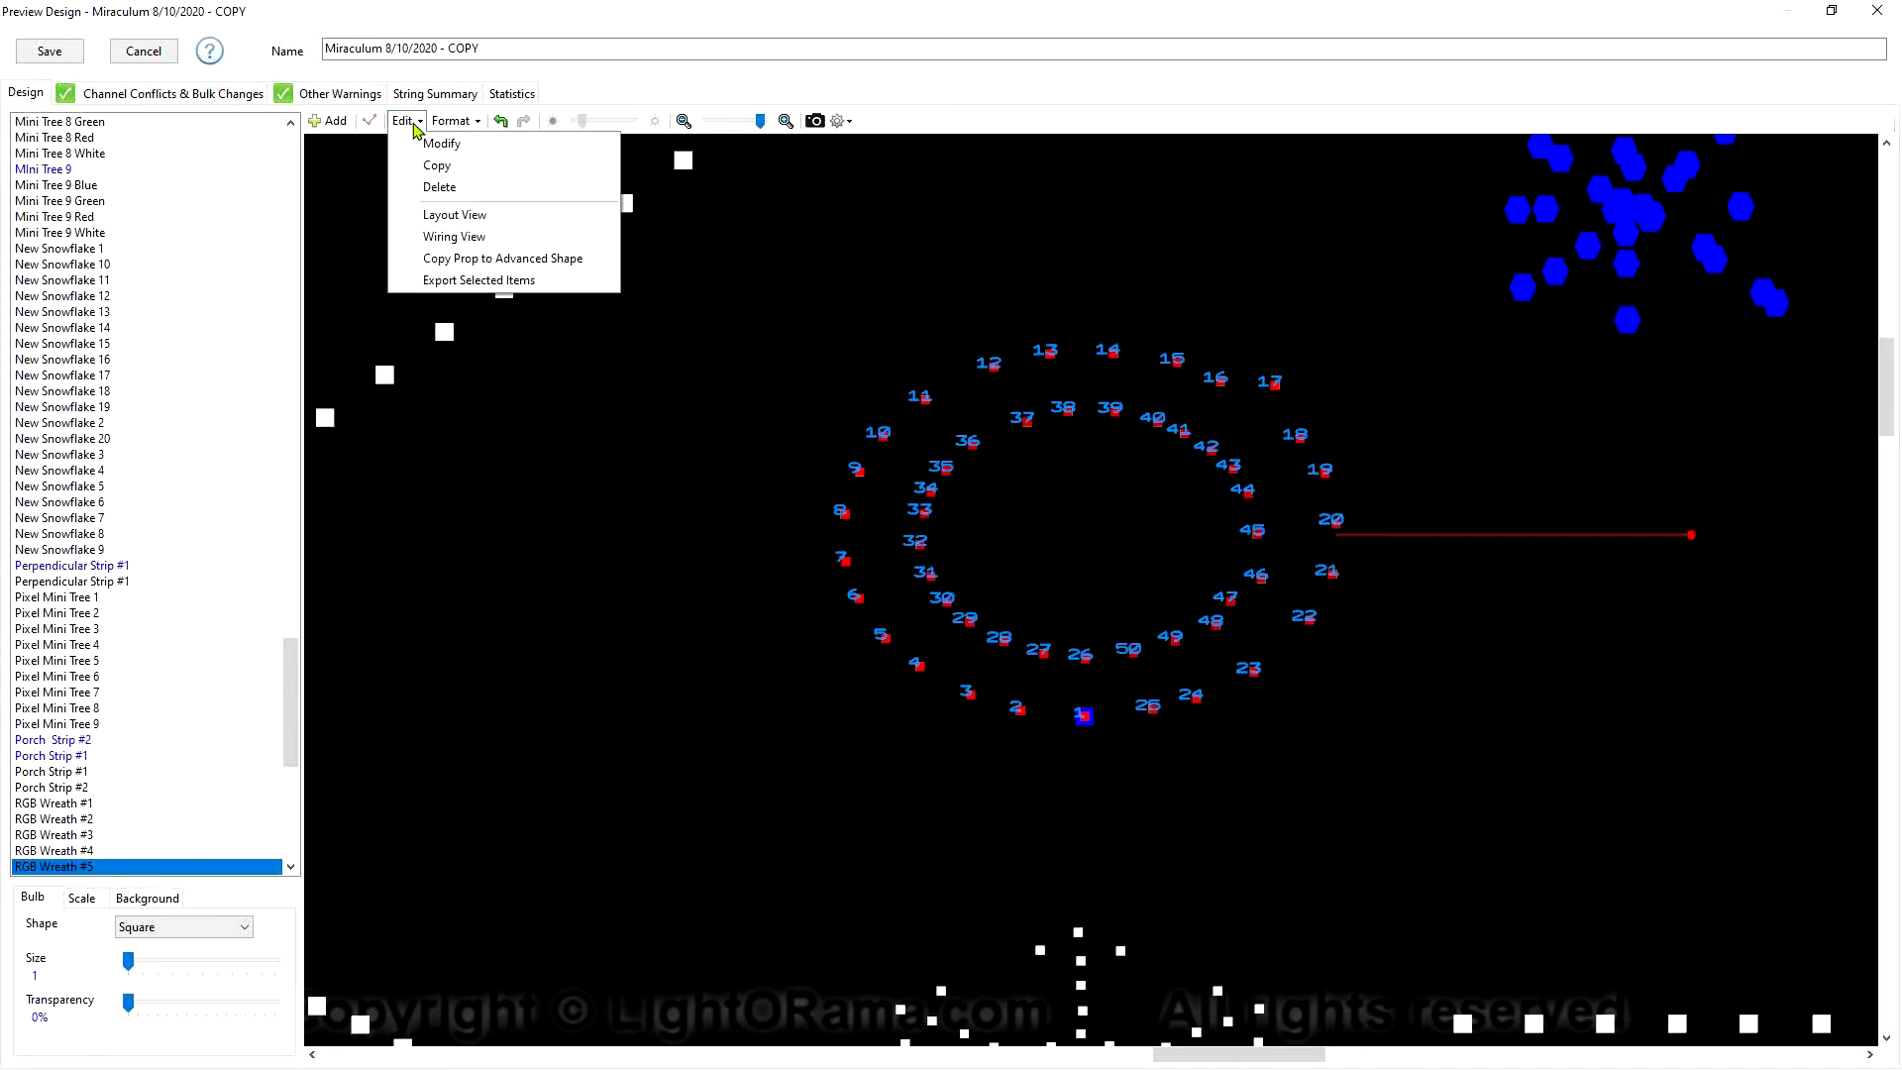
{"action": "left_click", "coordinate": [461, 260]}
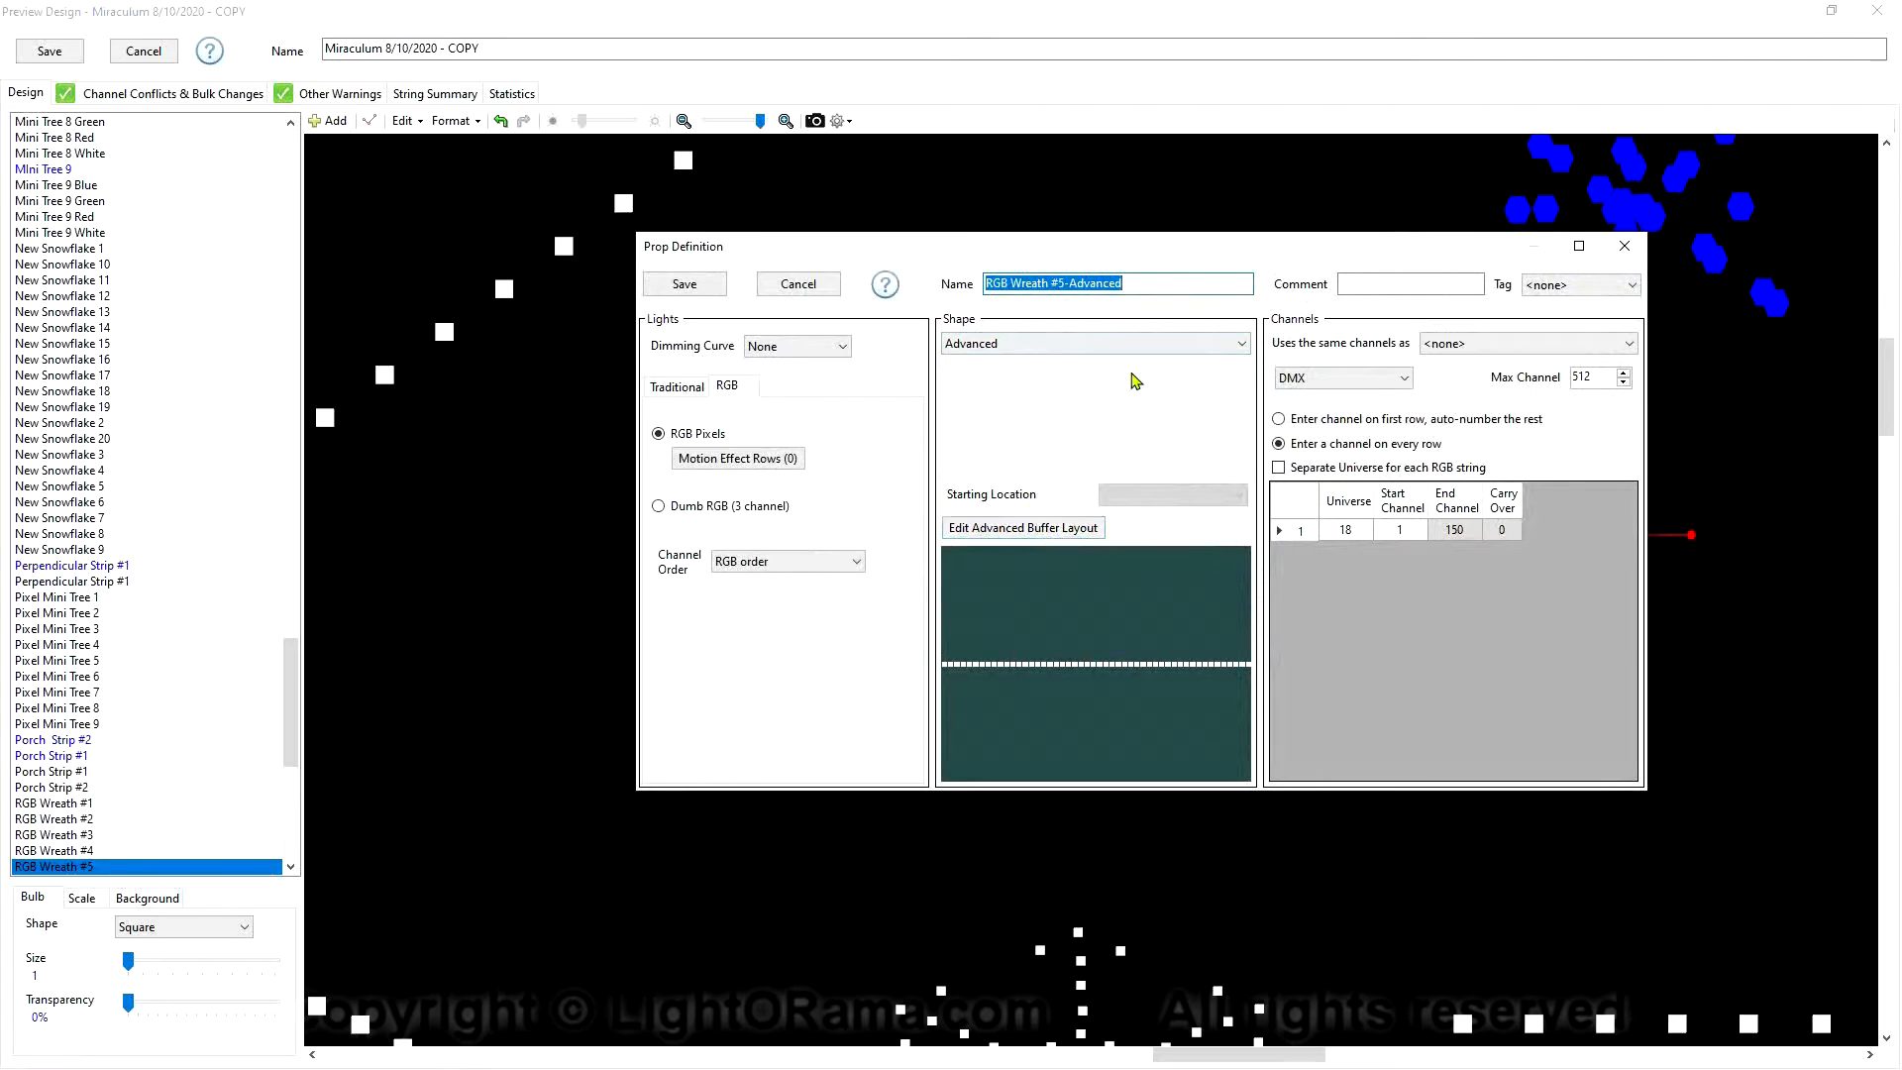
{"action": "left_click_drag", "start_coordinate": [1158, 256], "coordinate": [1188, 368]}
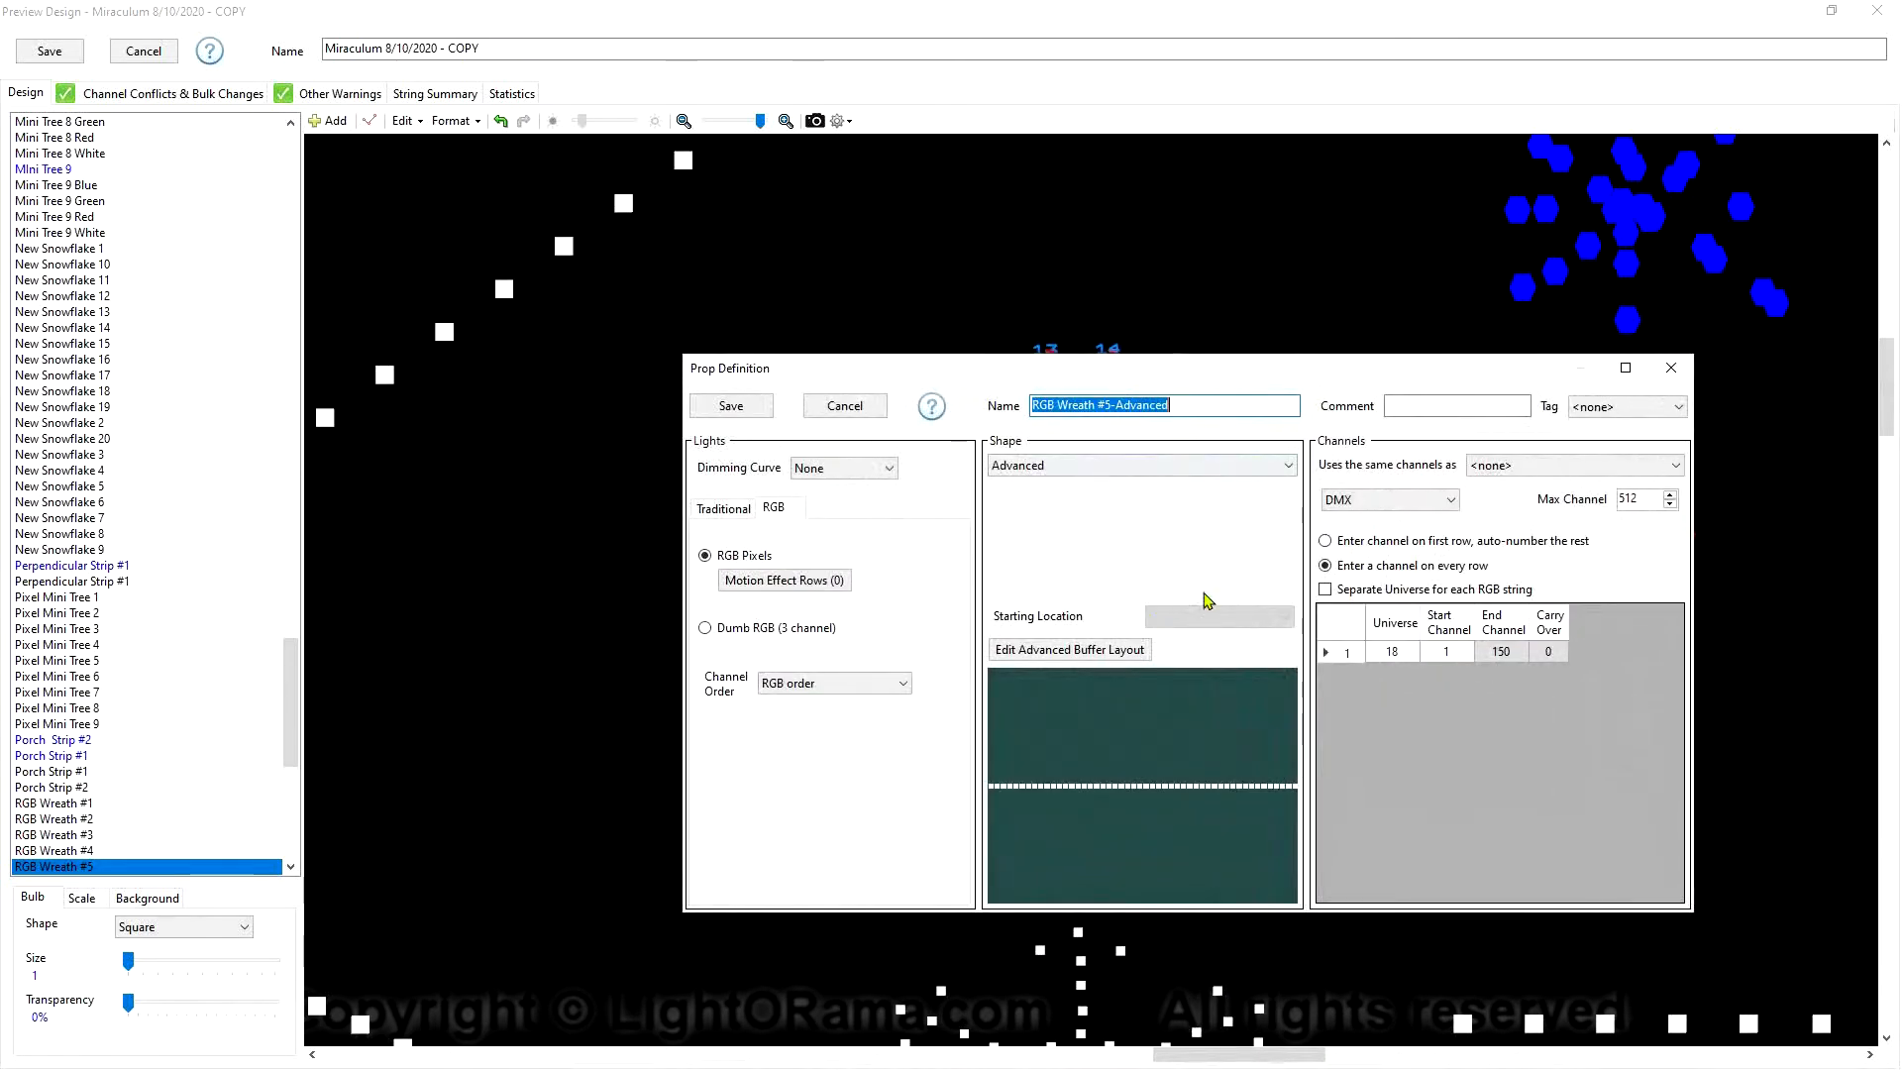
{"action": "left_click_drag", "start_coordinate": [1214, 377], "coordinate": [1223, 522]}
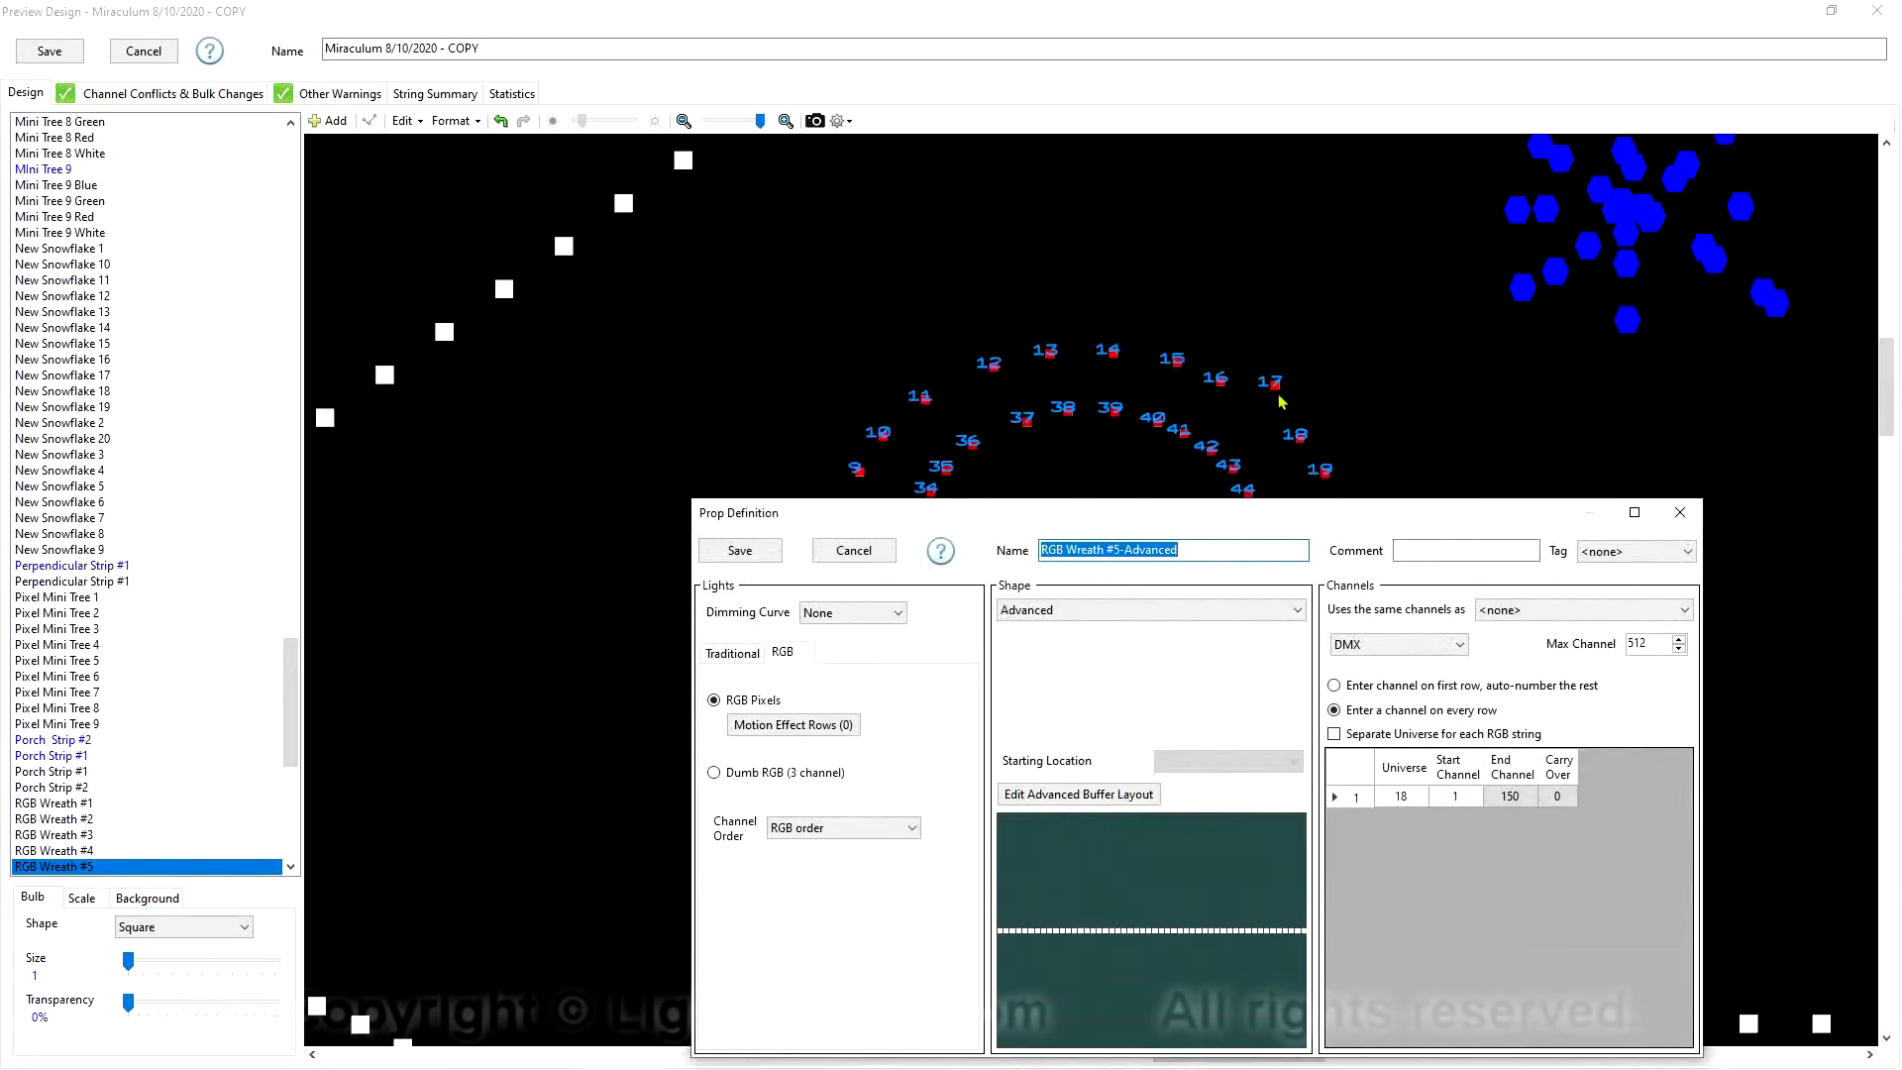
{"action": "left_click_drag", "start_coordinate": [1253, 514], "coordinate": [1219, 348]}
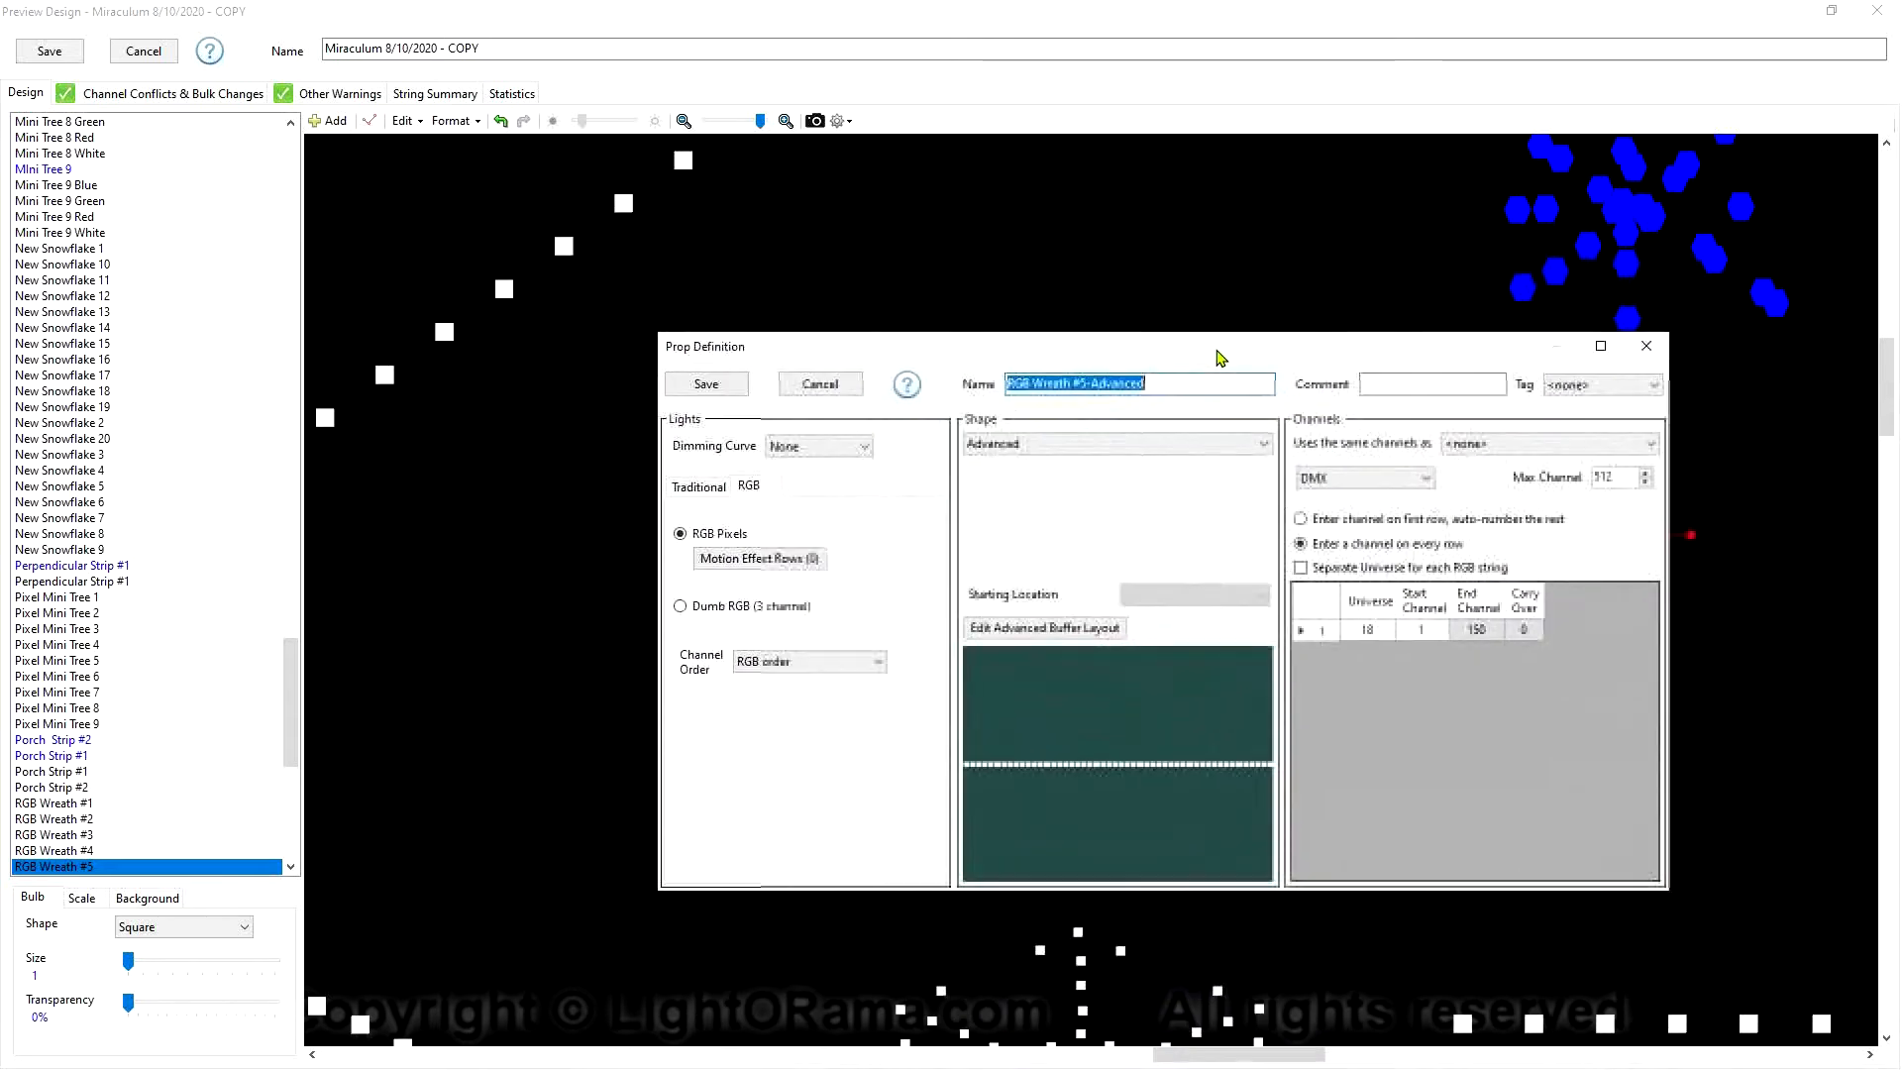
Open the advanced buffer layout of the wreath copy and set its height to 2
{"action": "left_click", "coordinate": [1055, 630]}
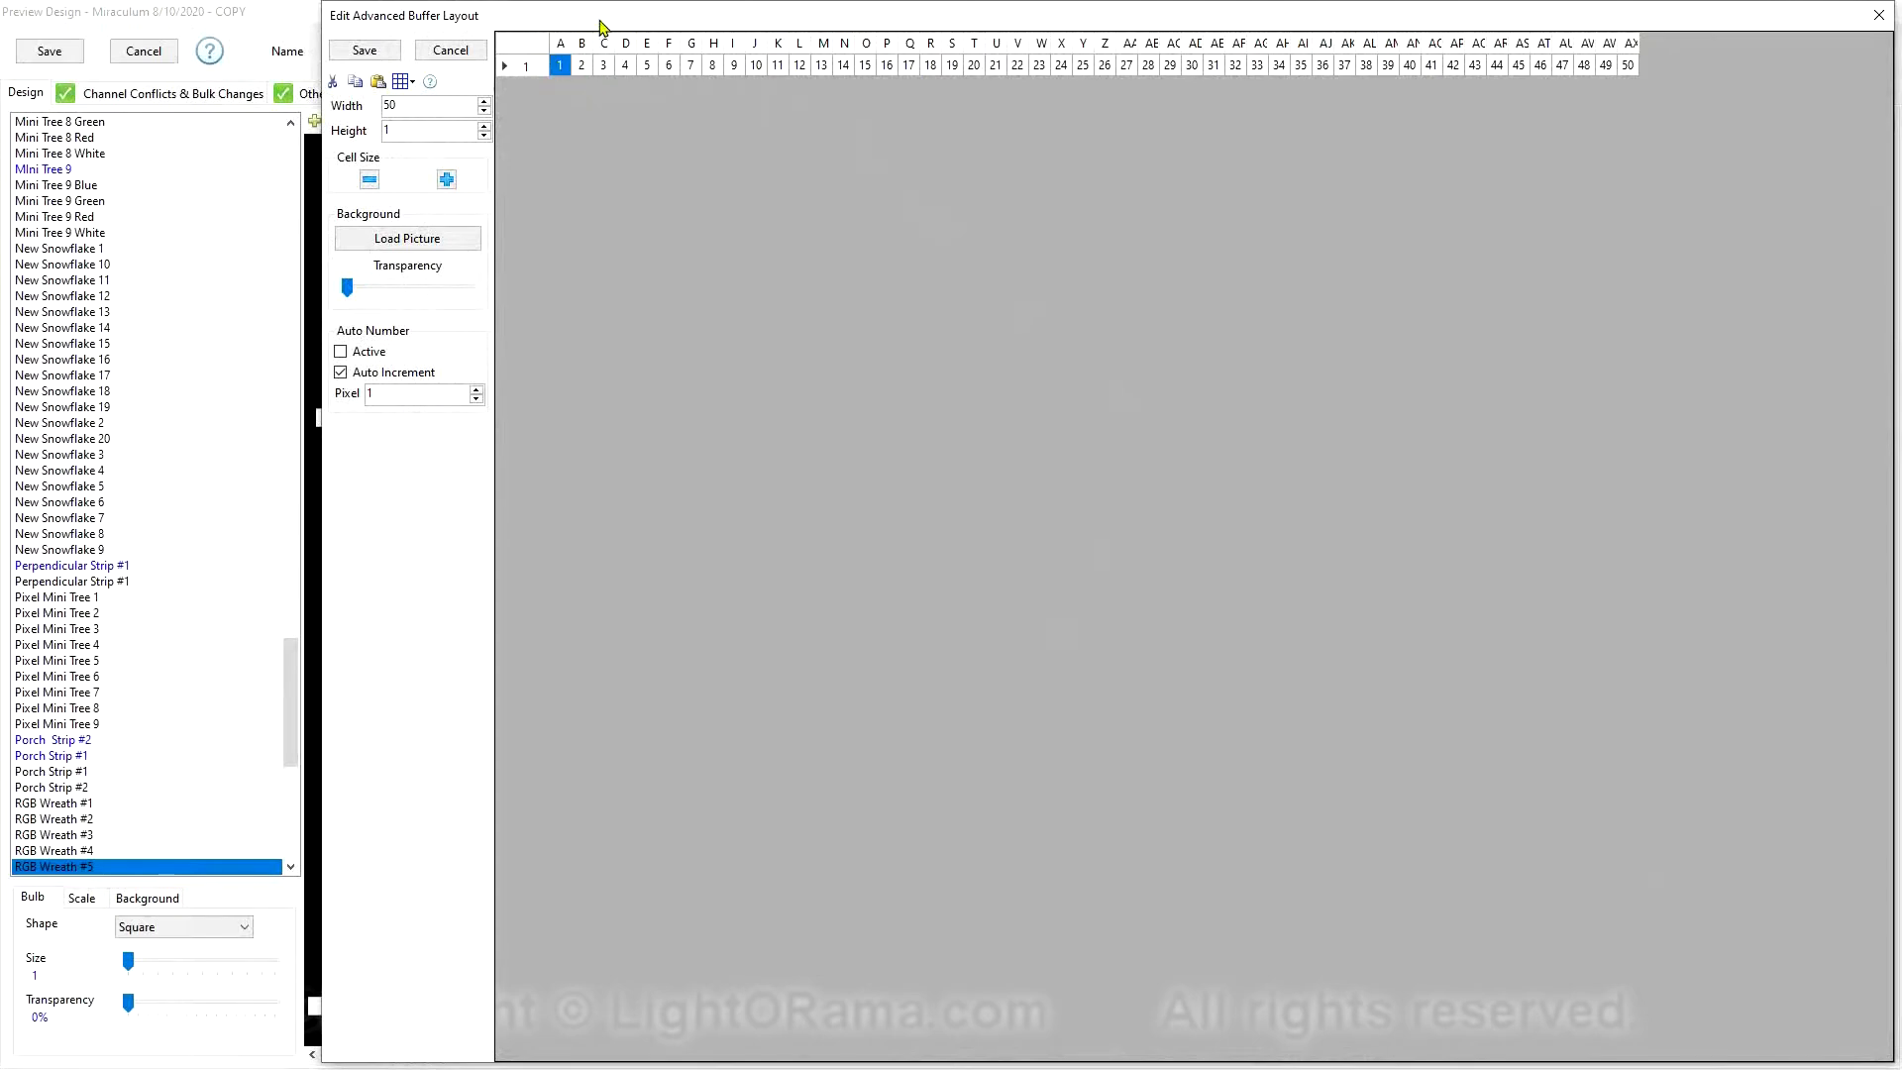
{"action": "left_click_drag", "start_coordinate": [613, 9], "coordinate": [649, 238]}
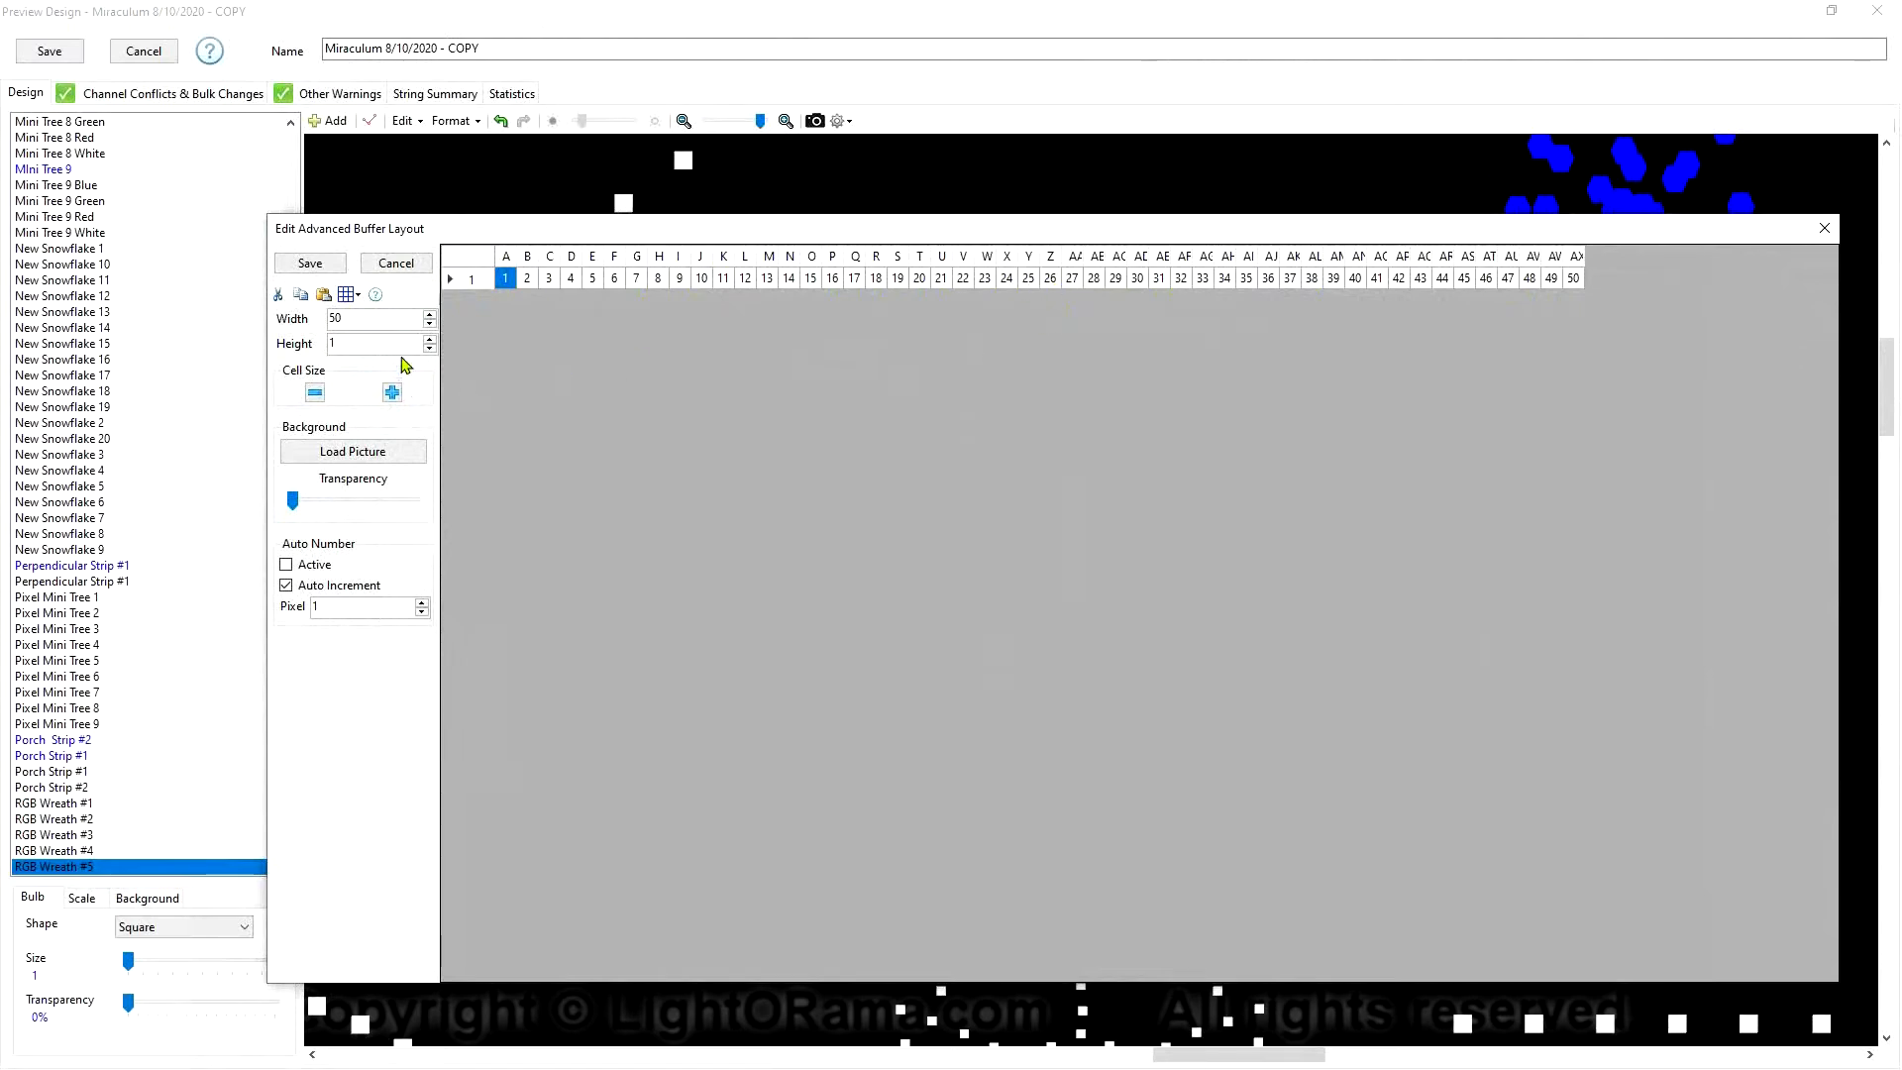
{"action": "left_click", "coordinate": [429, 339]}
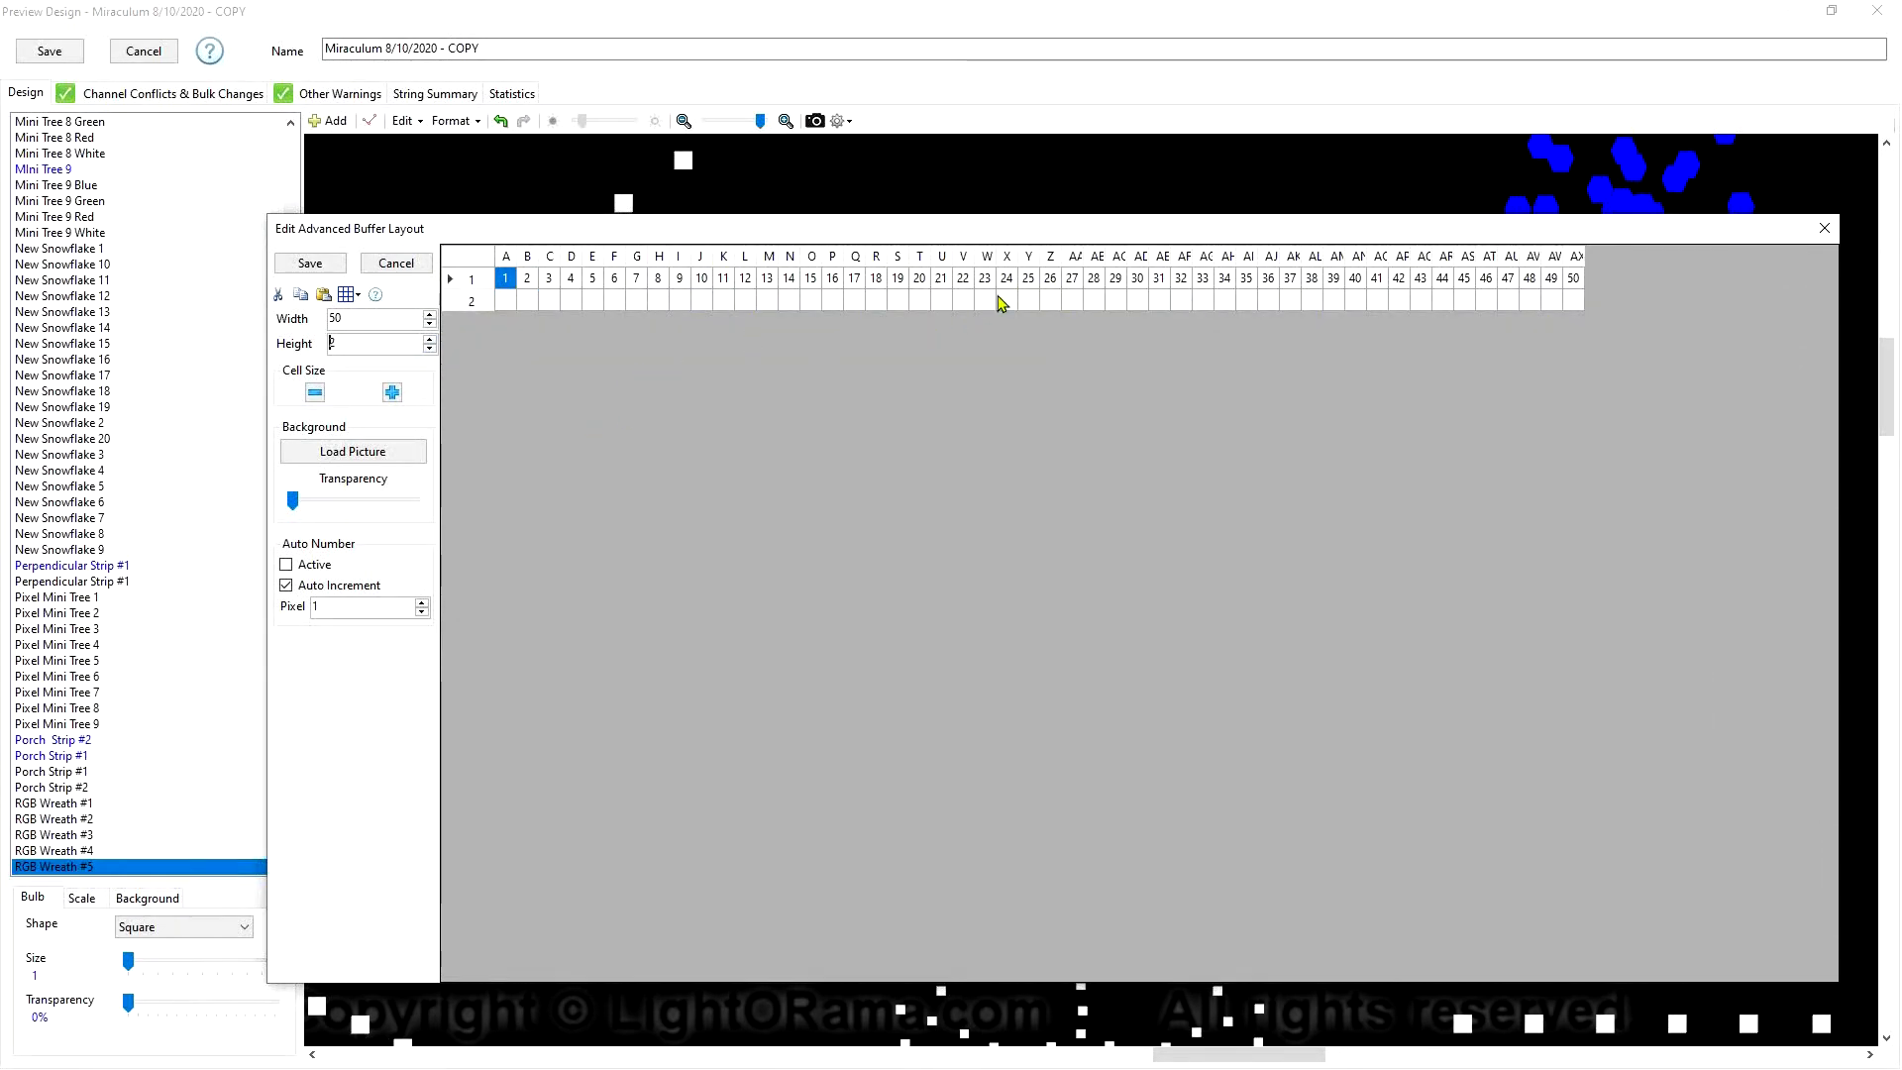
Move pixels 26 to 50 from the first row to the start of the second row in the buffer layout
{"action": "left_click", "coordinate": [1050, 281]}
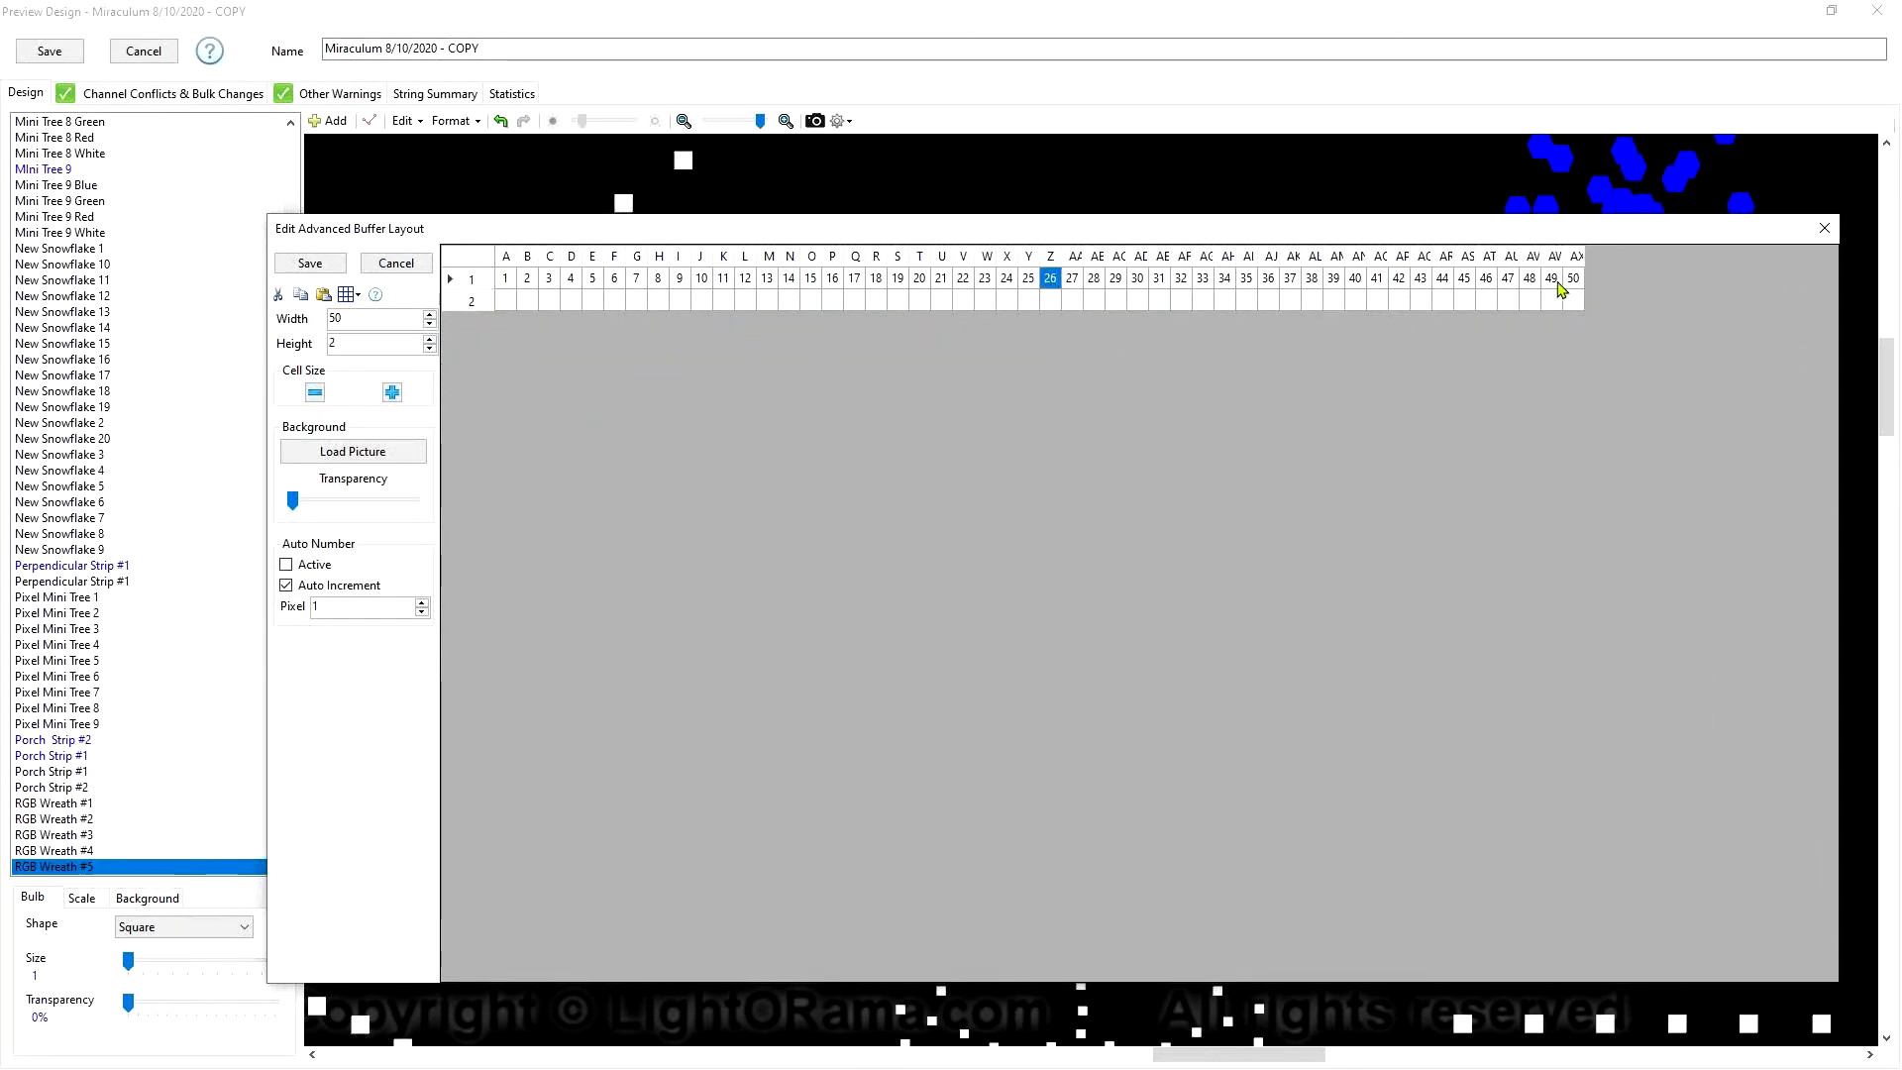
{"action": "left_click", "coordinate": [1572, 278], "text": "shift"}
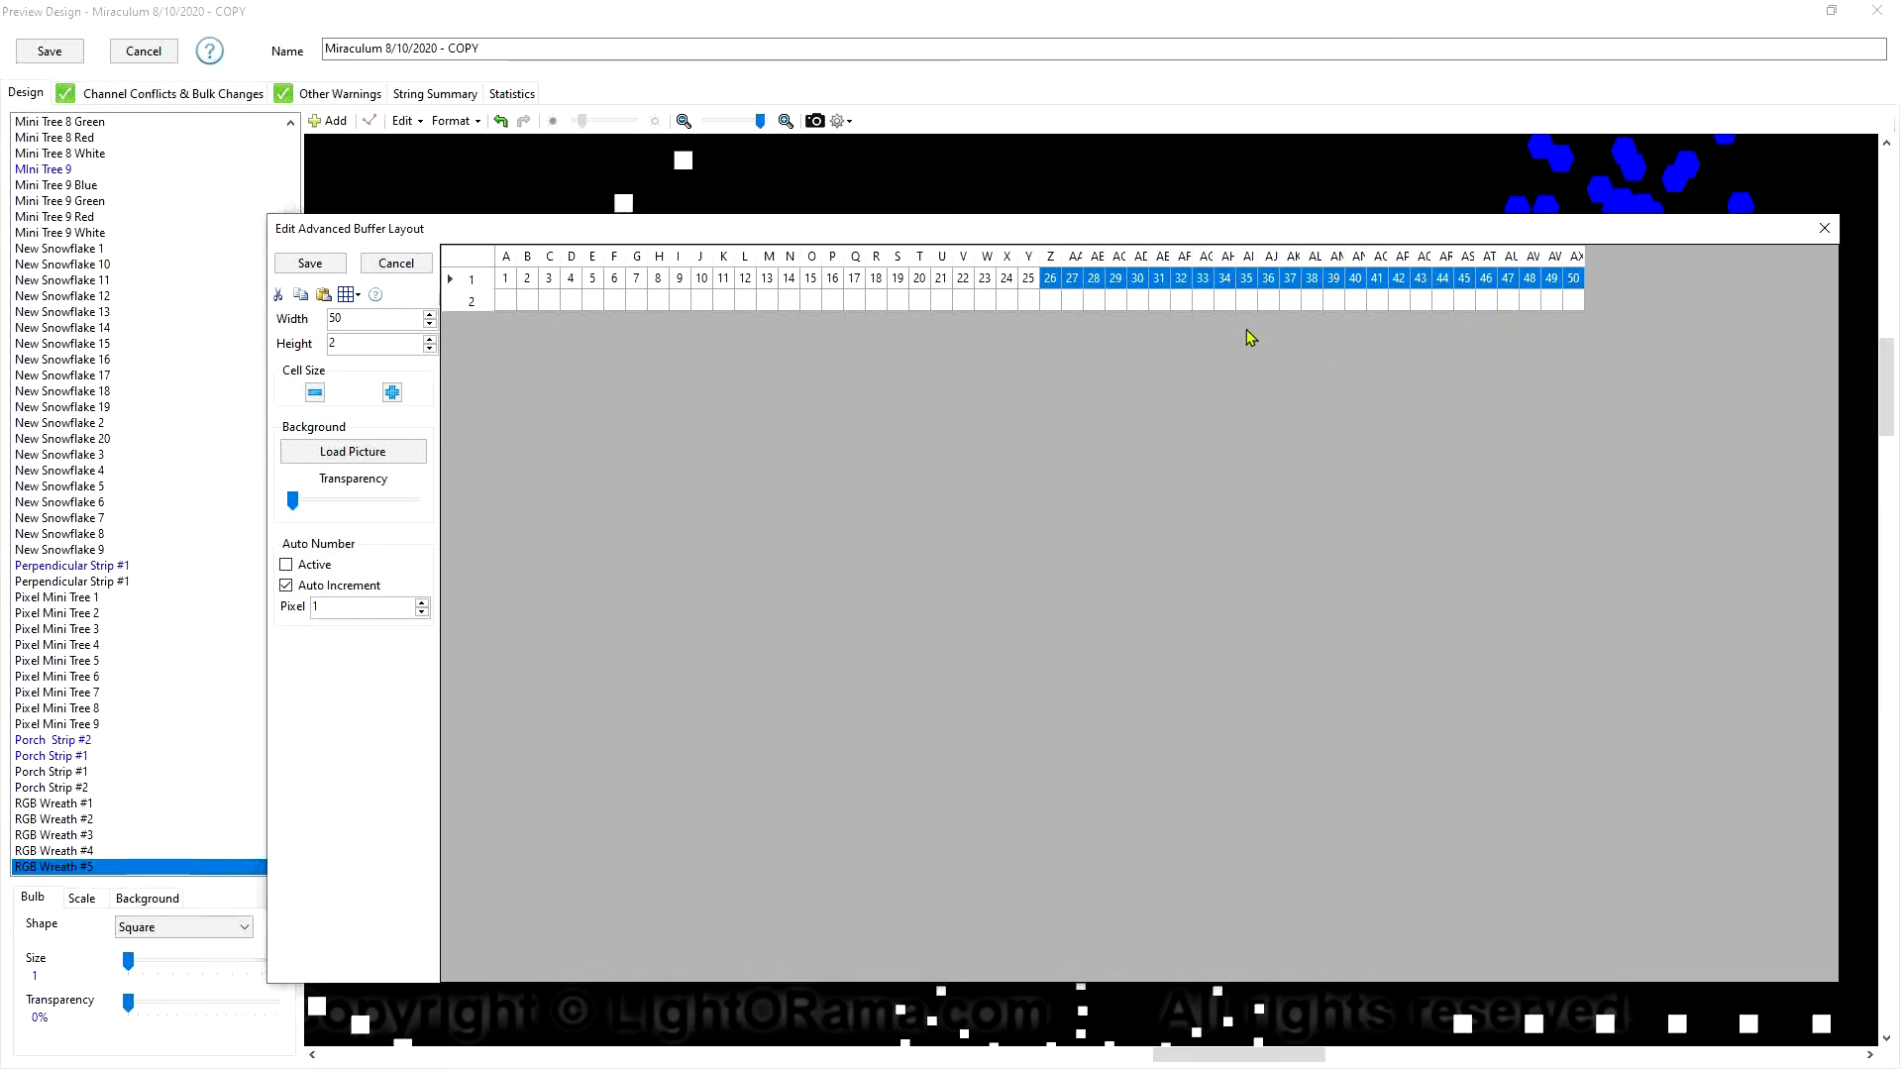
{"action": "key", "text": "Delete"}
{"action": "left_click", "coordinate": [508, 299]}
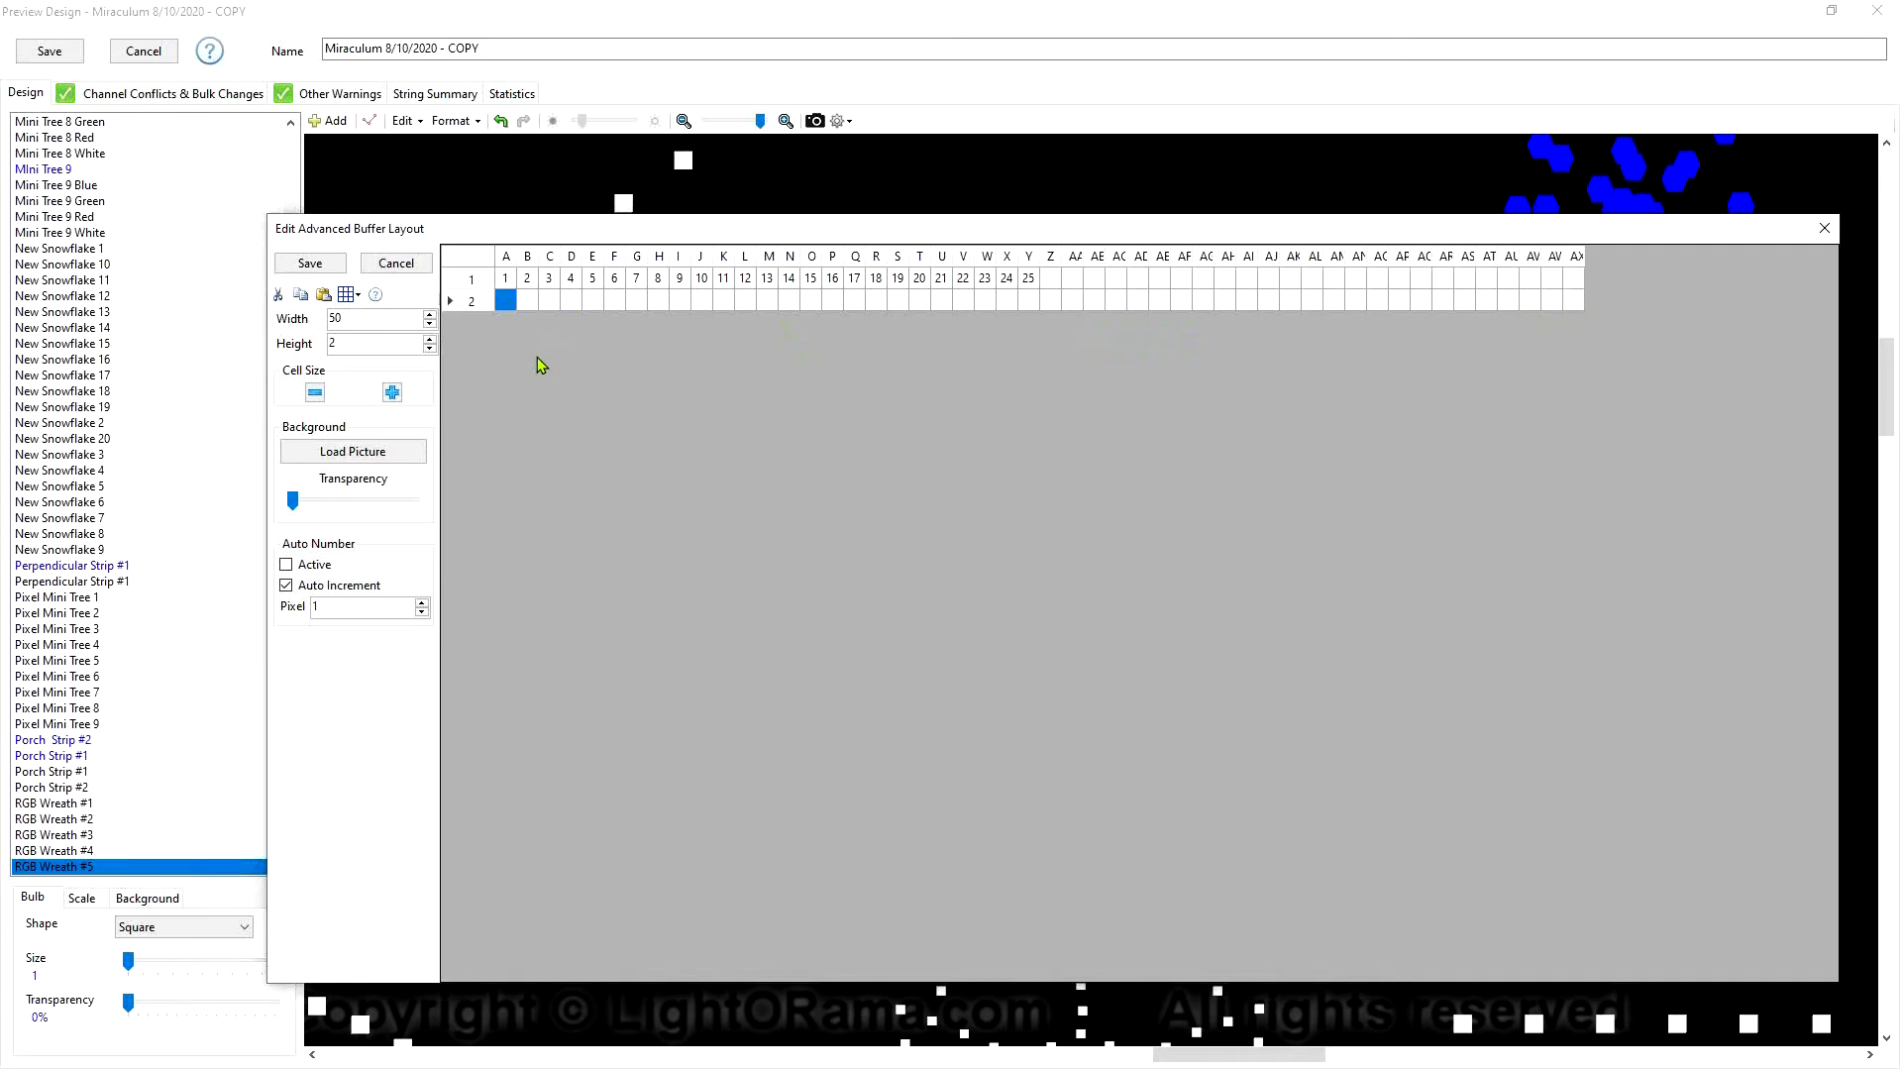
{"action": "key", "text": "ctrl+v"}
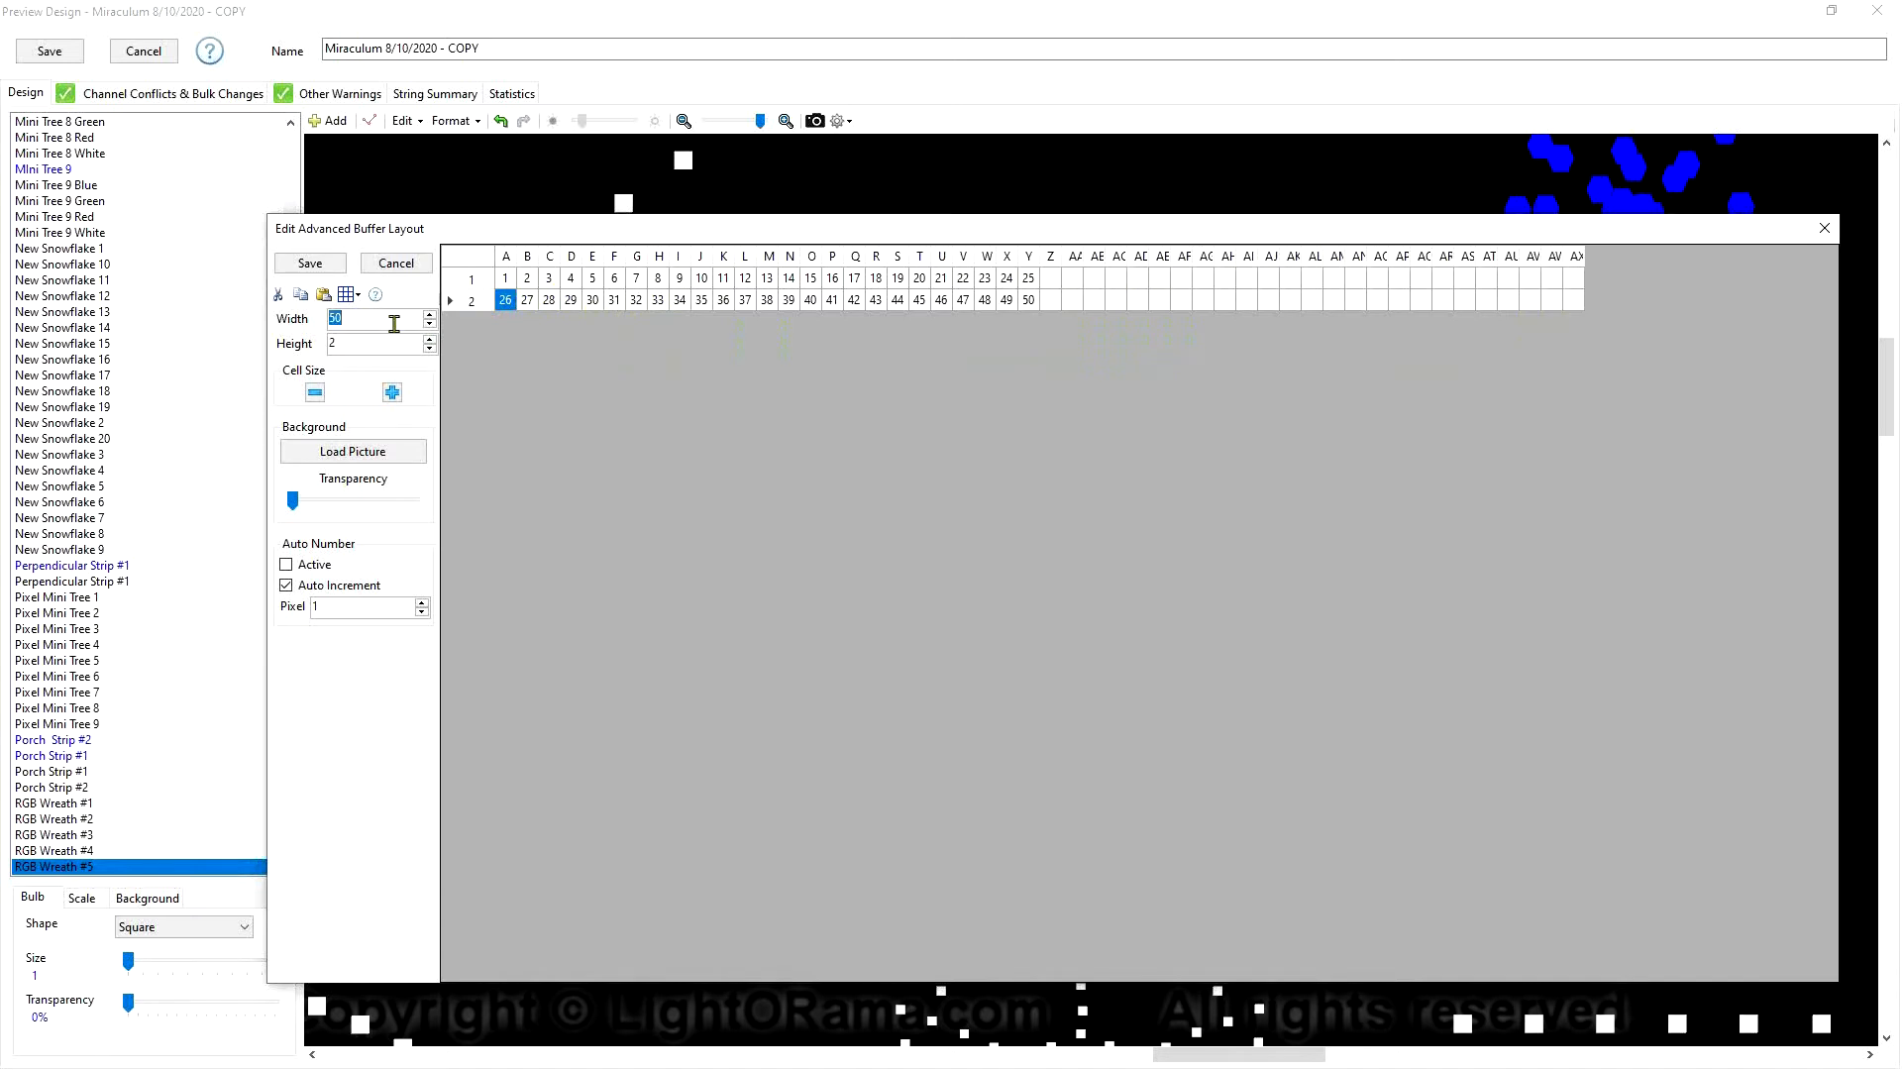
Set the buffer layout's width to 25 and save the layout
{"action": "type", "text": "25"}
{"action": "key", "text": "Tab"}
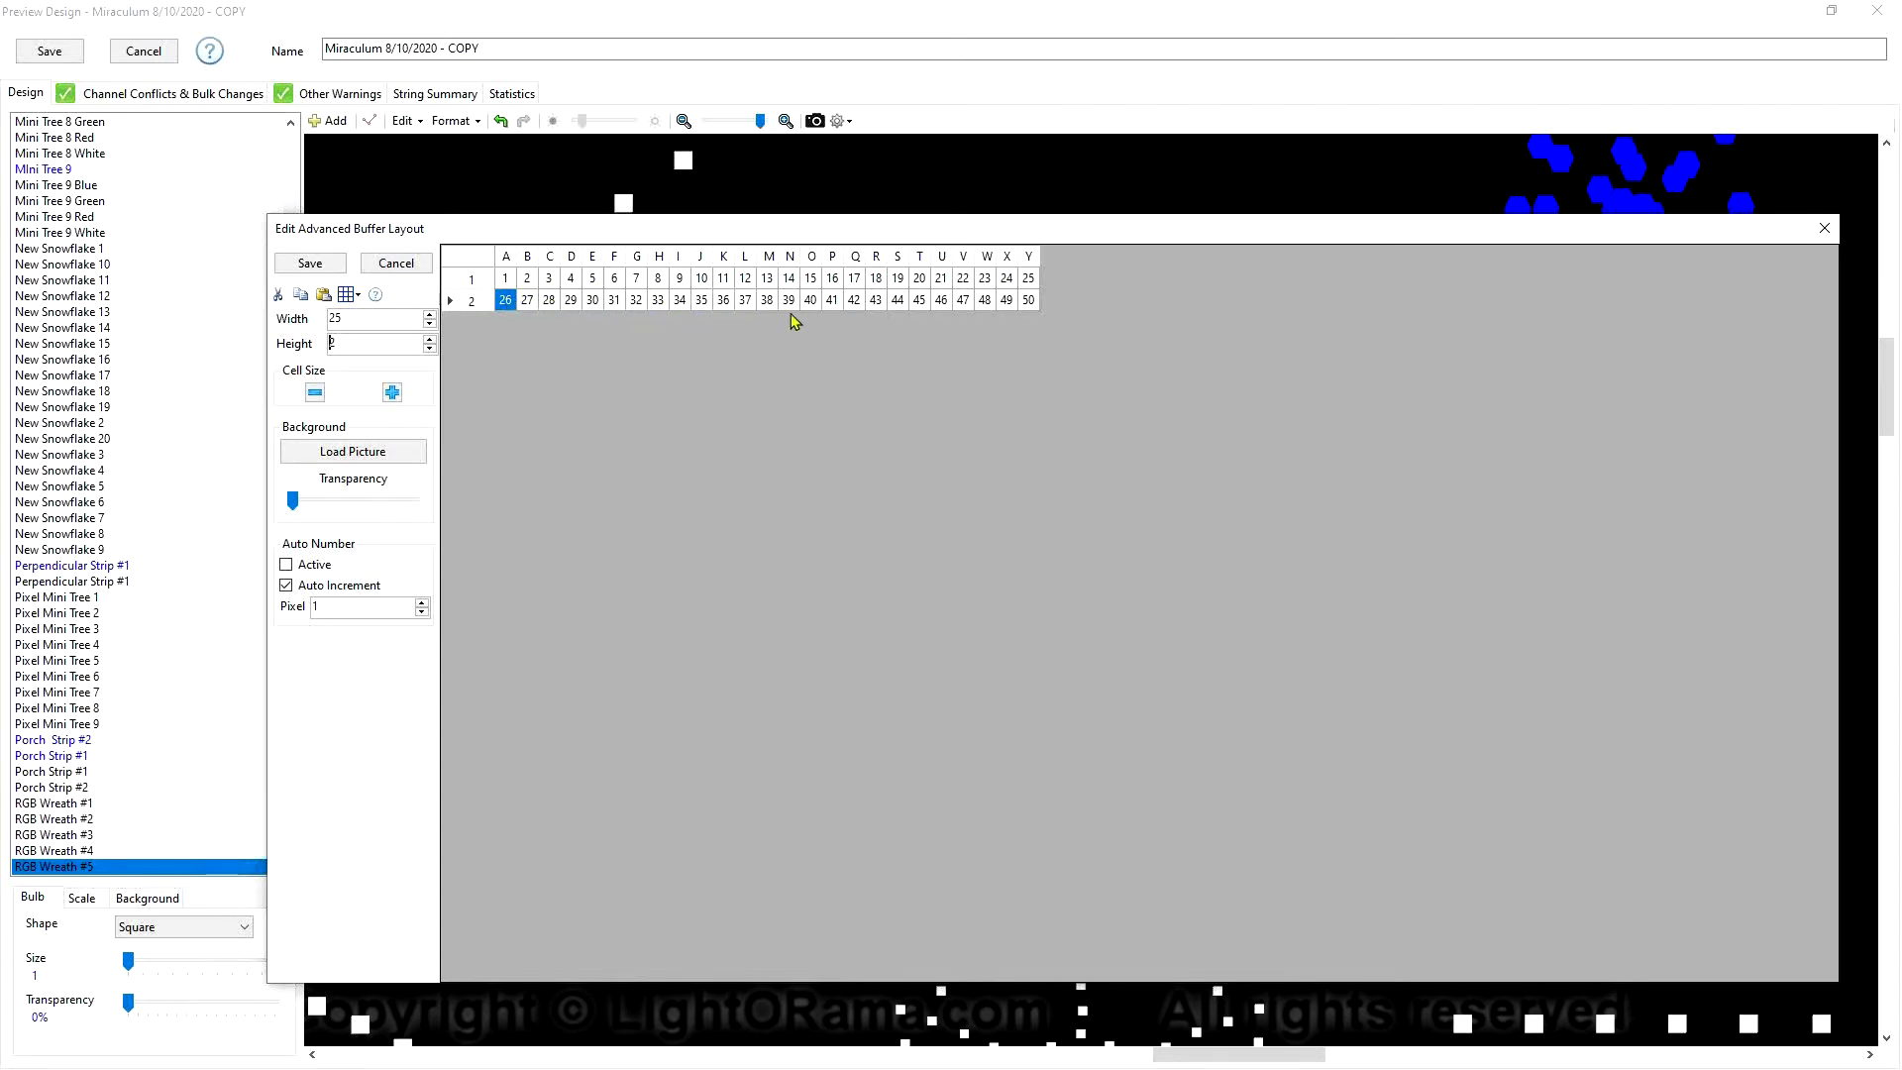
{"action": "left_click", "coordinate": [328, 269]}
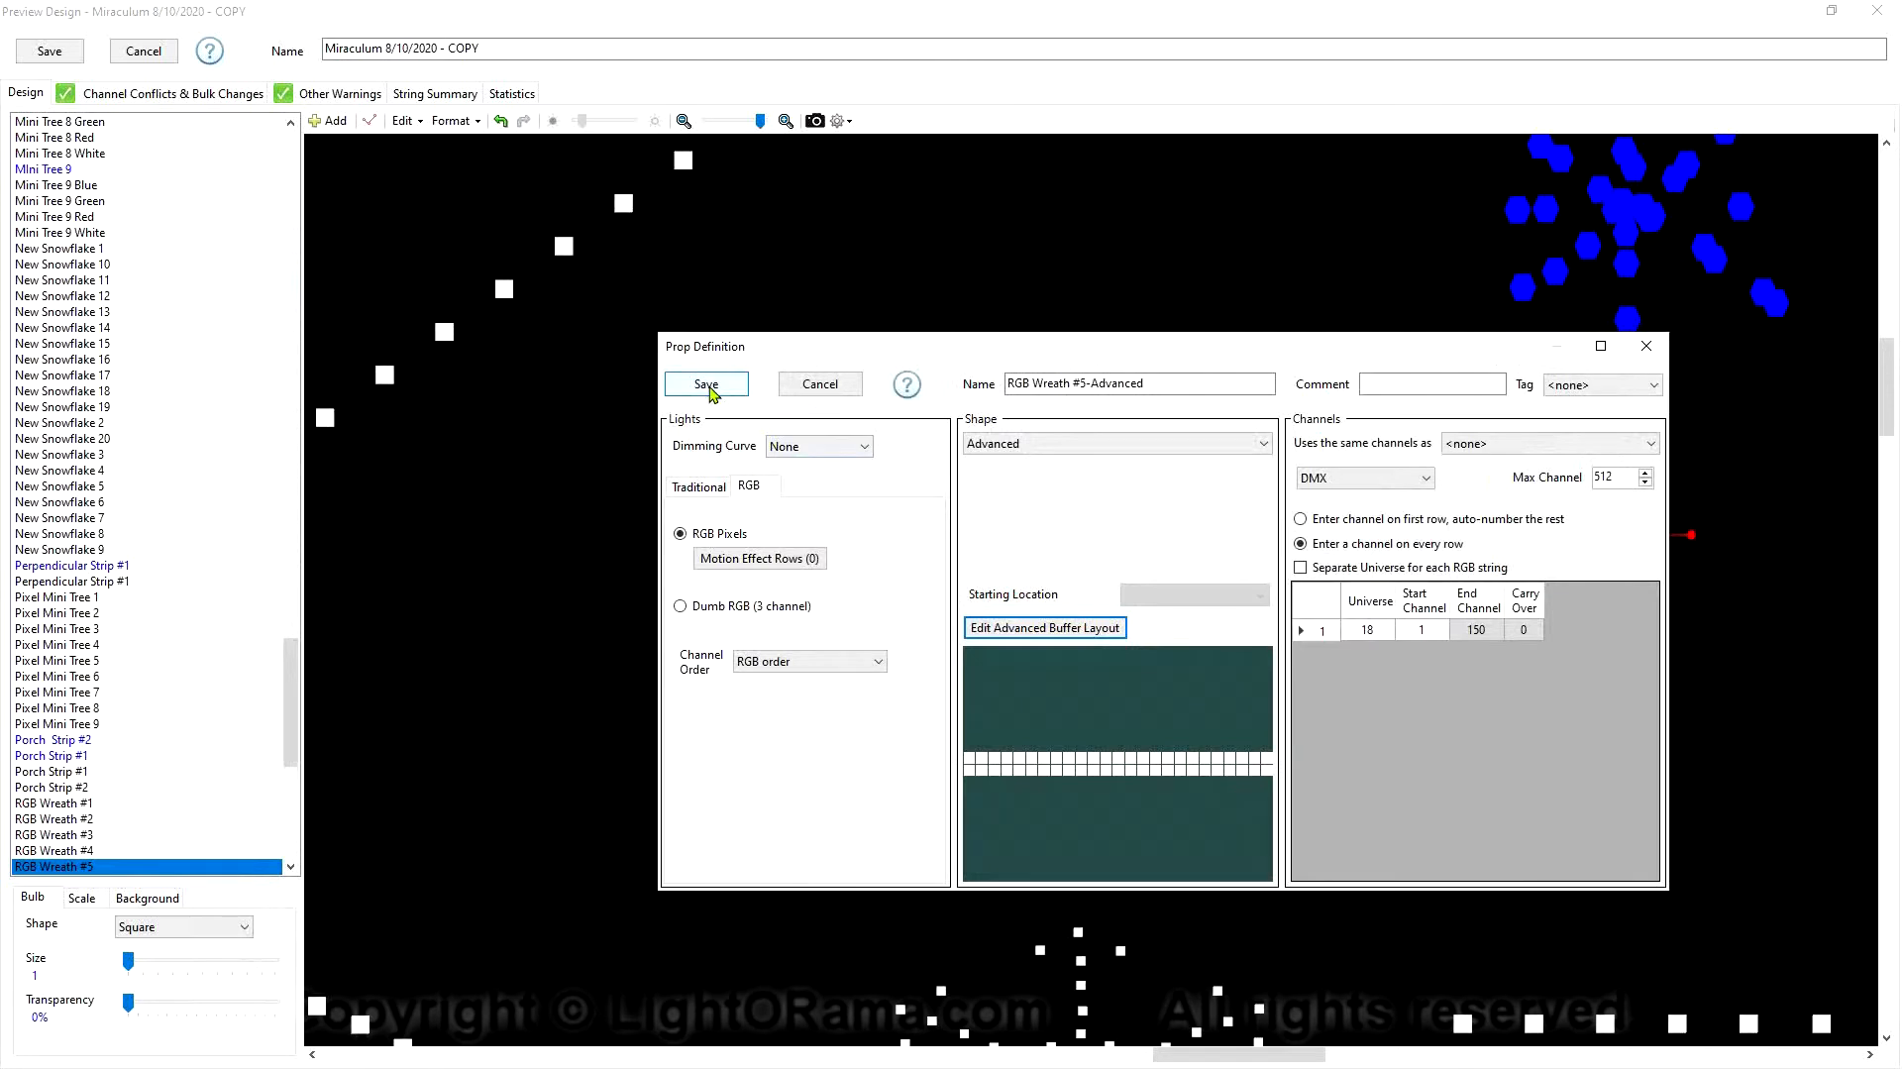
Check the -Advanced suffix in the wreath copy's name and save its prop definition
{"action": "left_click", "coordinate": [1086, 384]}
{"action": "left_click_drag", "start_coordinate": [1085, 383], "coordinate": [1181, 385]}
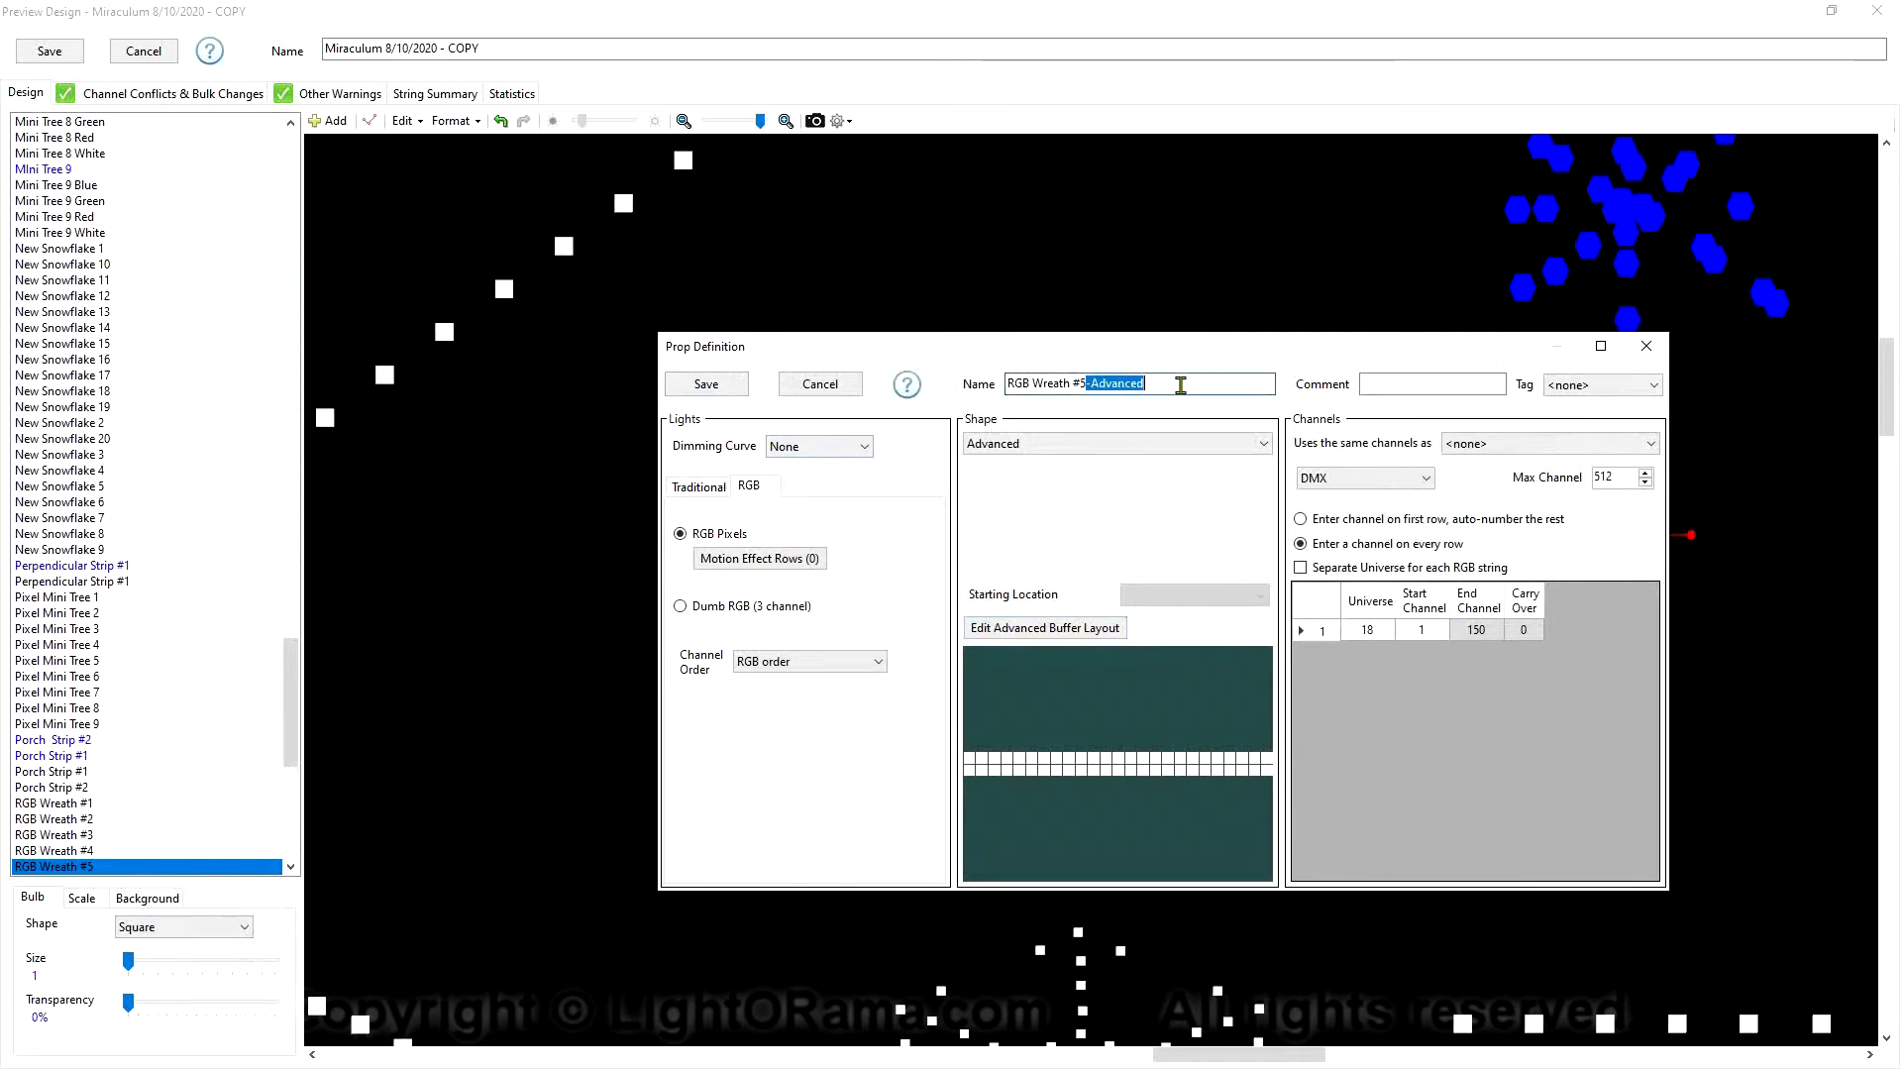
{"action": "left_click", "coordinate": [1151, 382]}
{"action": "left_click", "coordinate": [706, 385]}
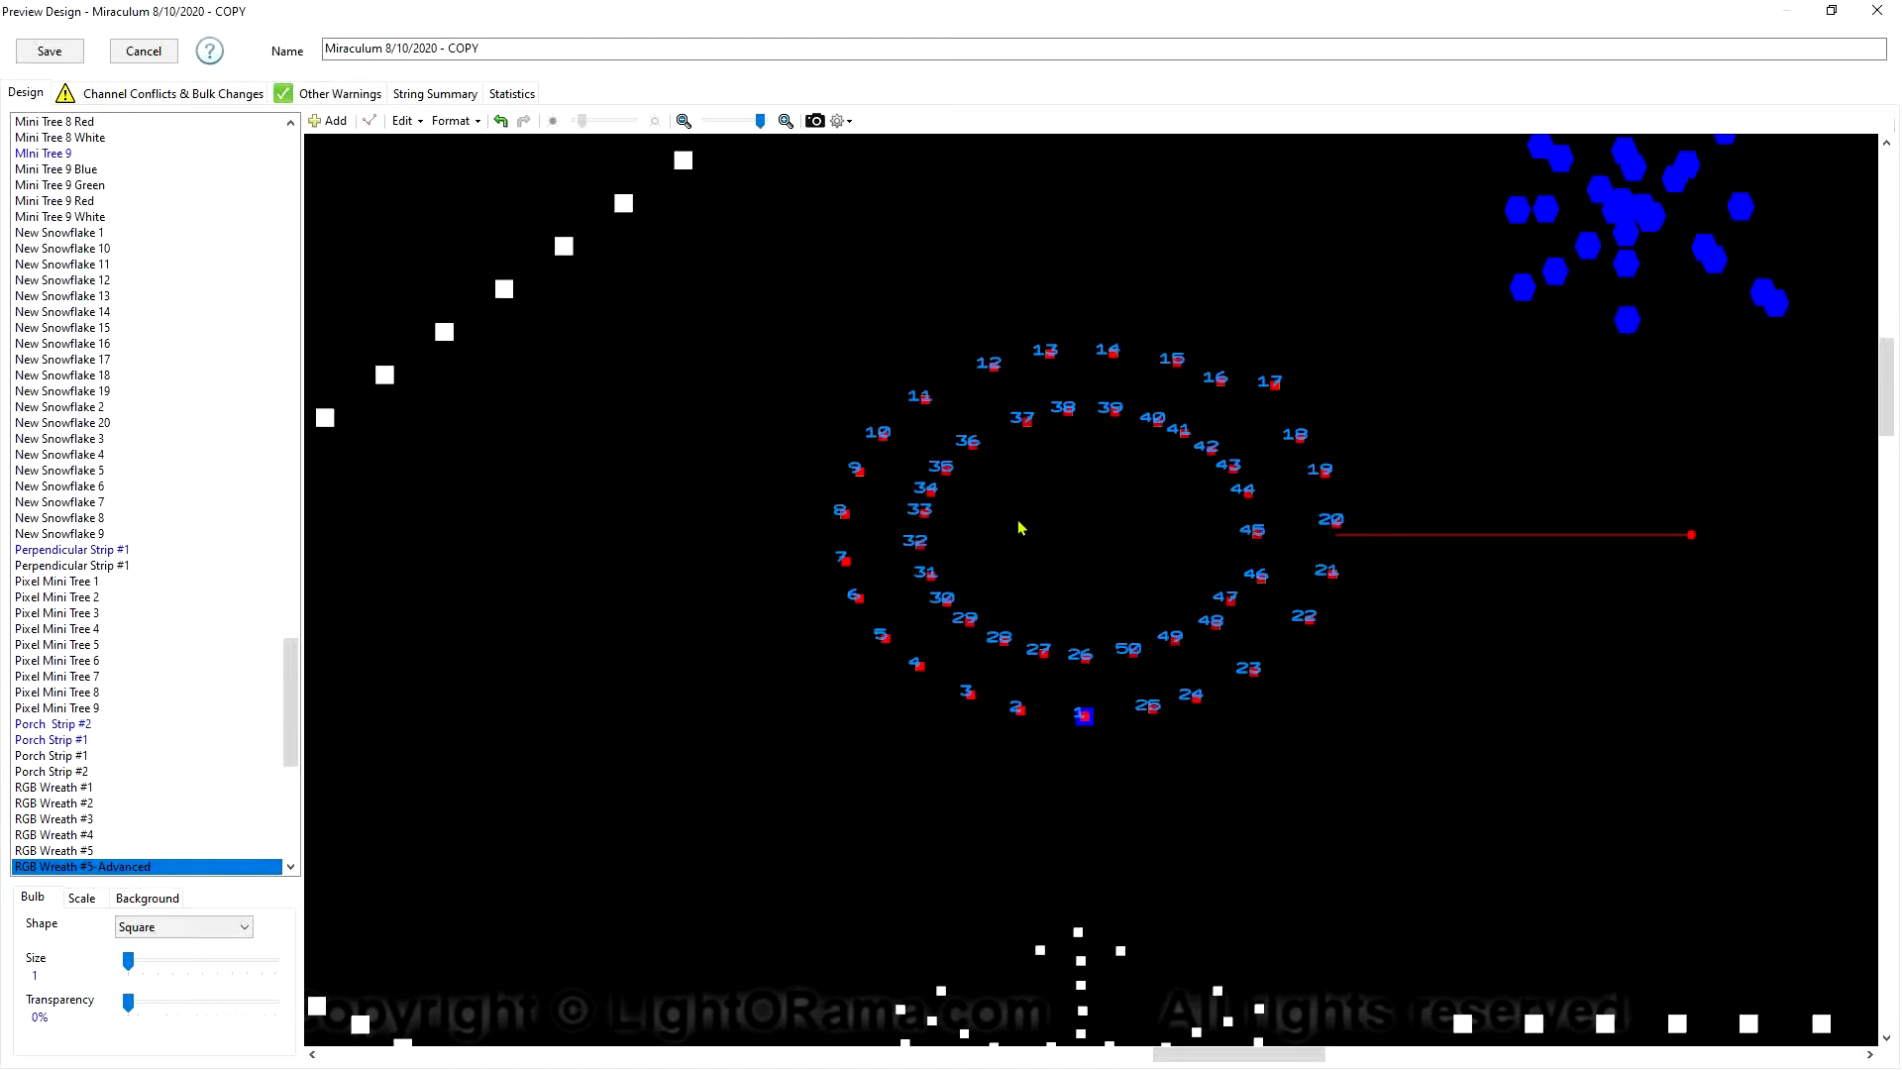
Move RGB Wreath #5-Advanced partly off the original and compare the pixel numbering of both wreaths
{"action": "left_click_drag", "start_coordinate": [1023, 528], "coordinate": [1160, 562]}
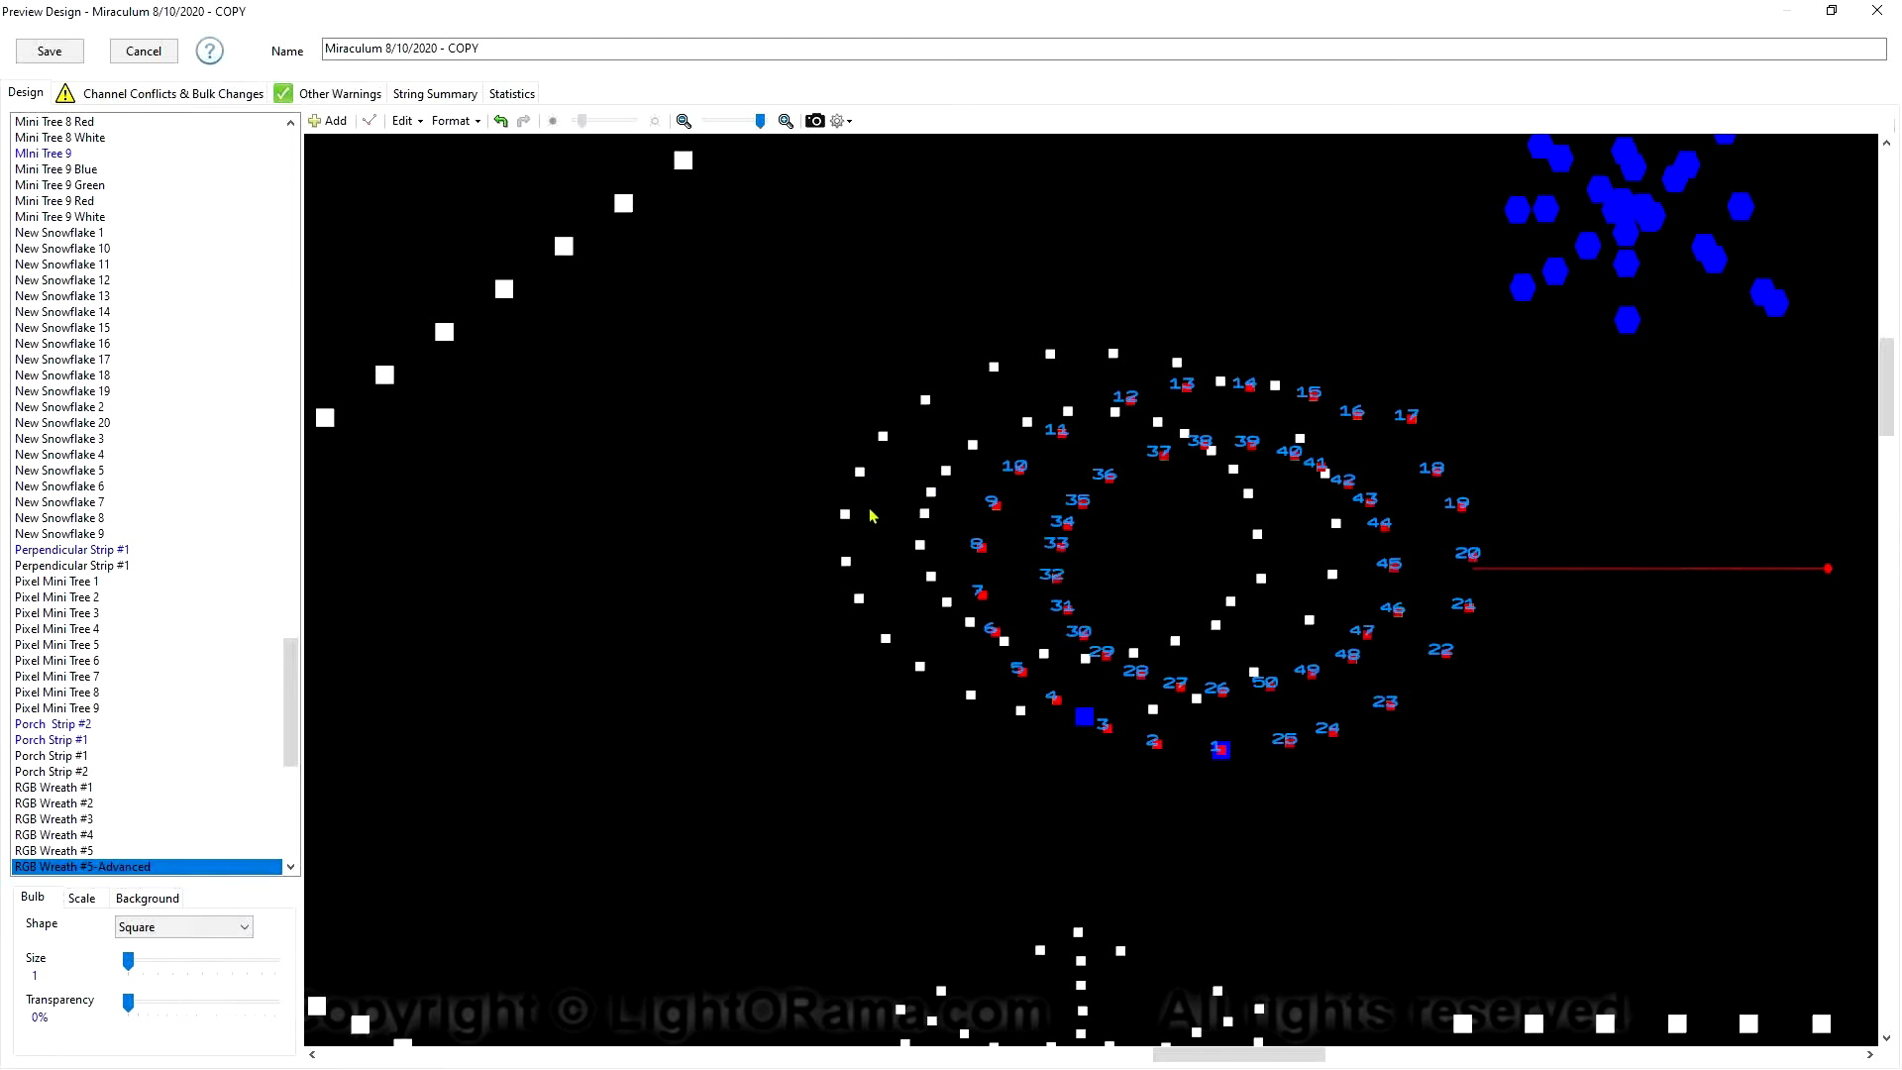
{"action": "left_click", "coordinate": [116, 854]}
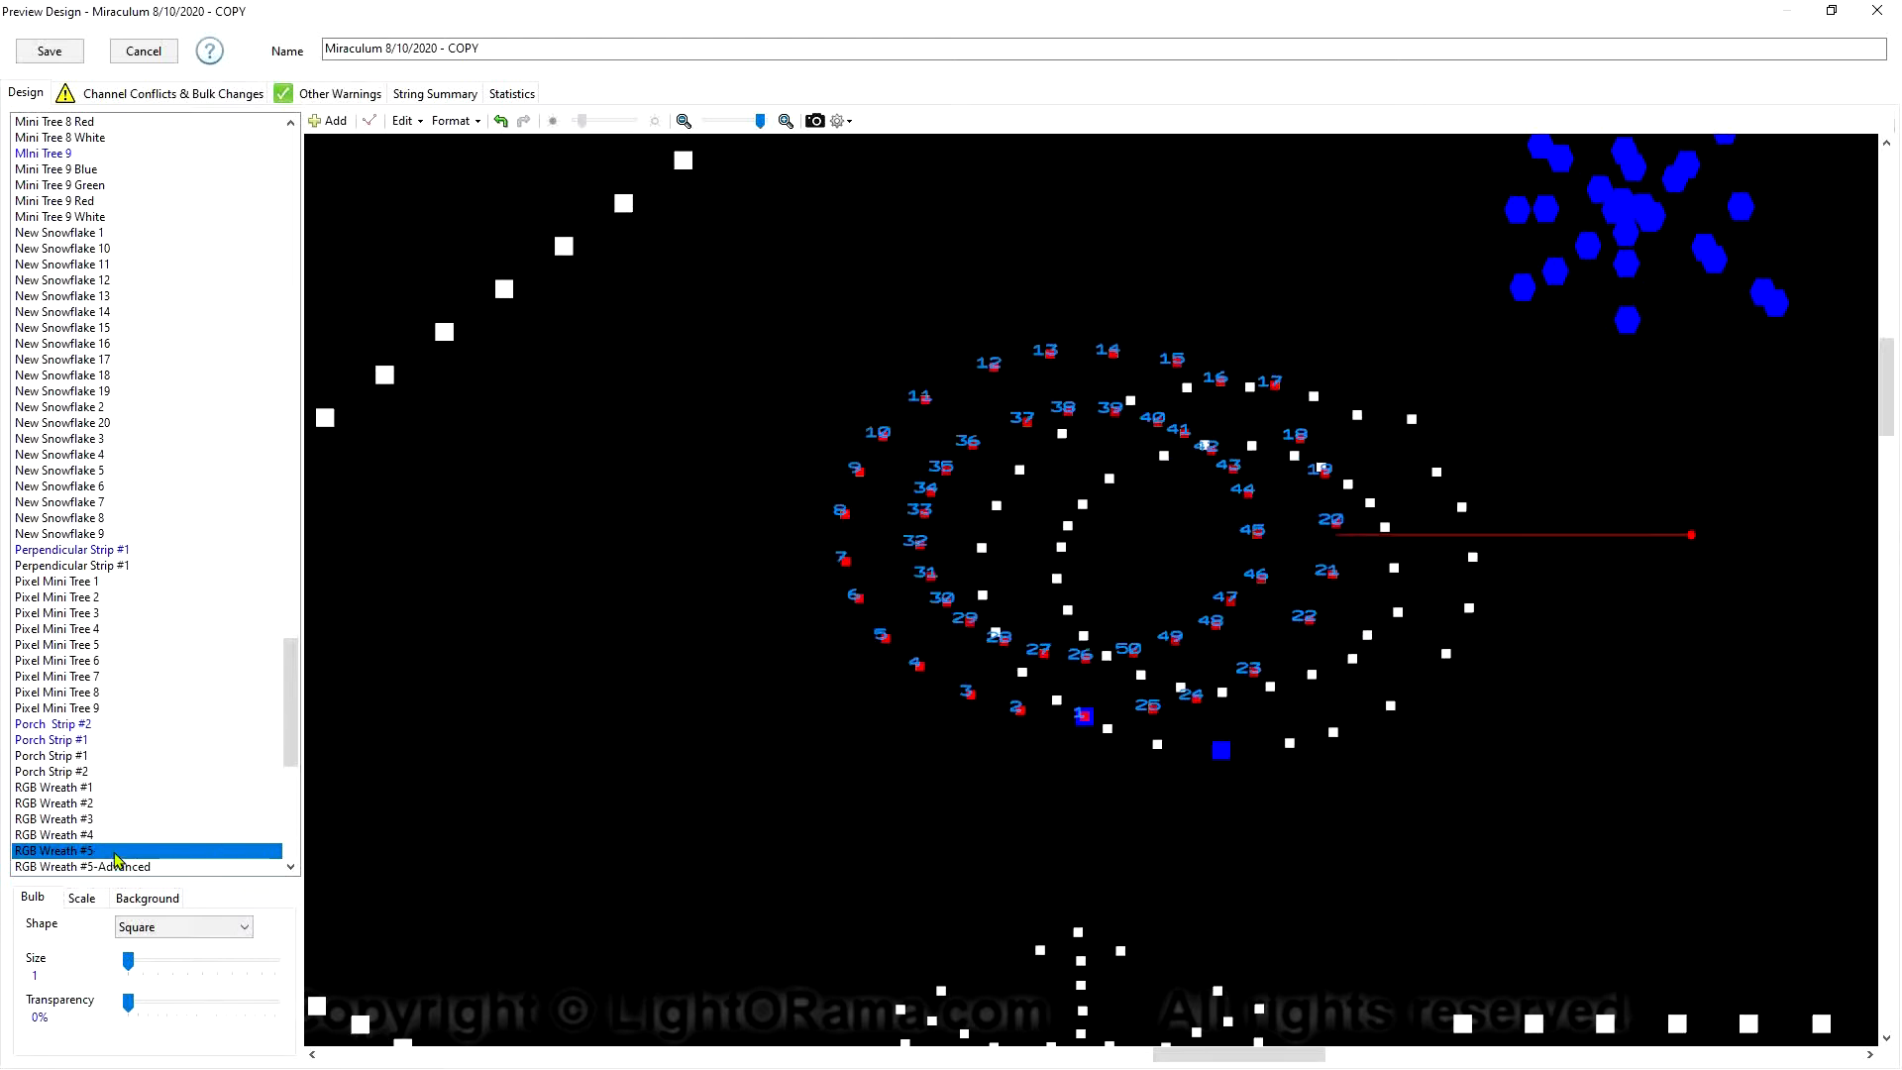
{"action": "left_click", "coordinate": [118, 868]}
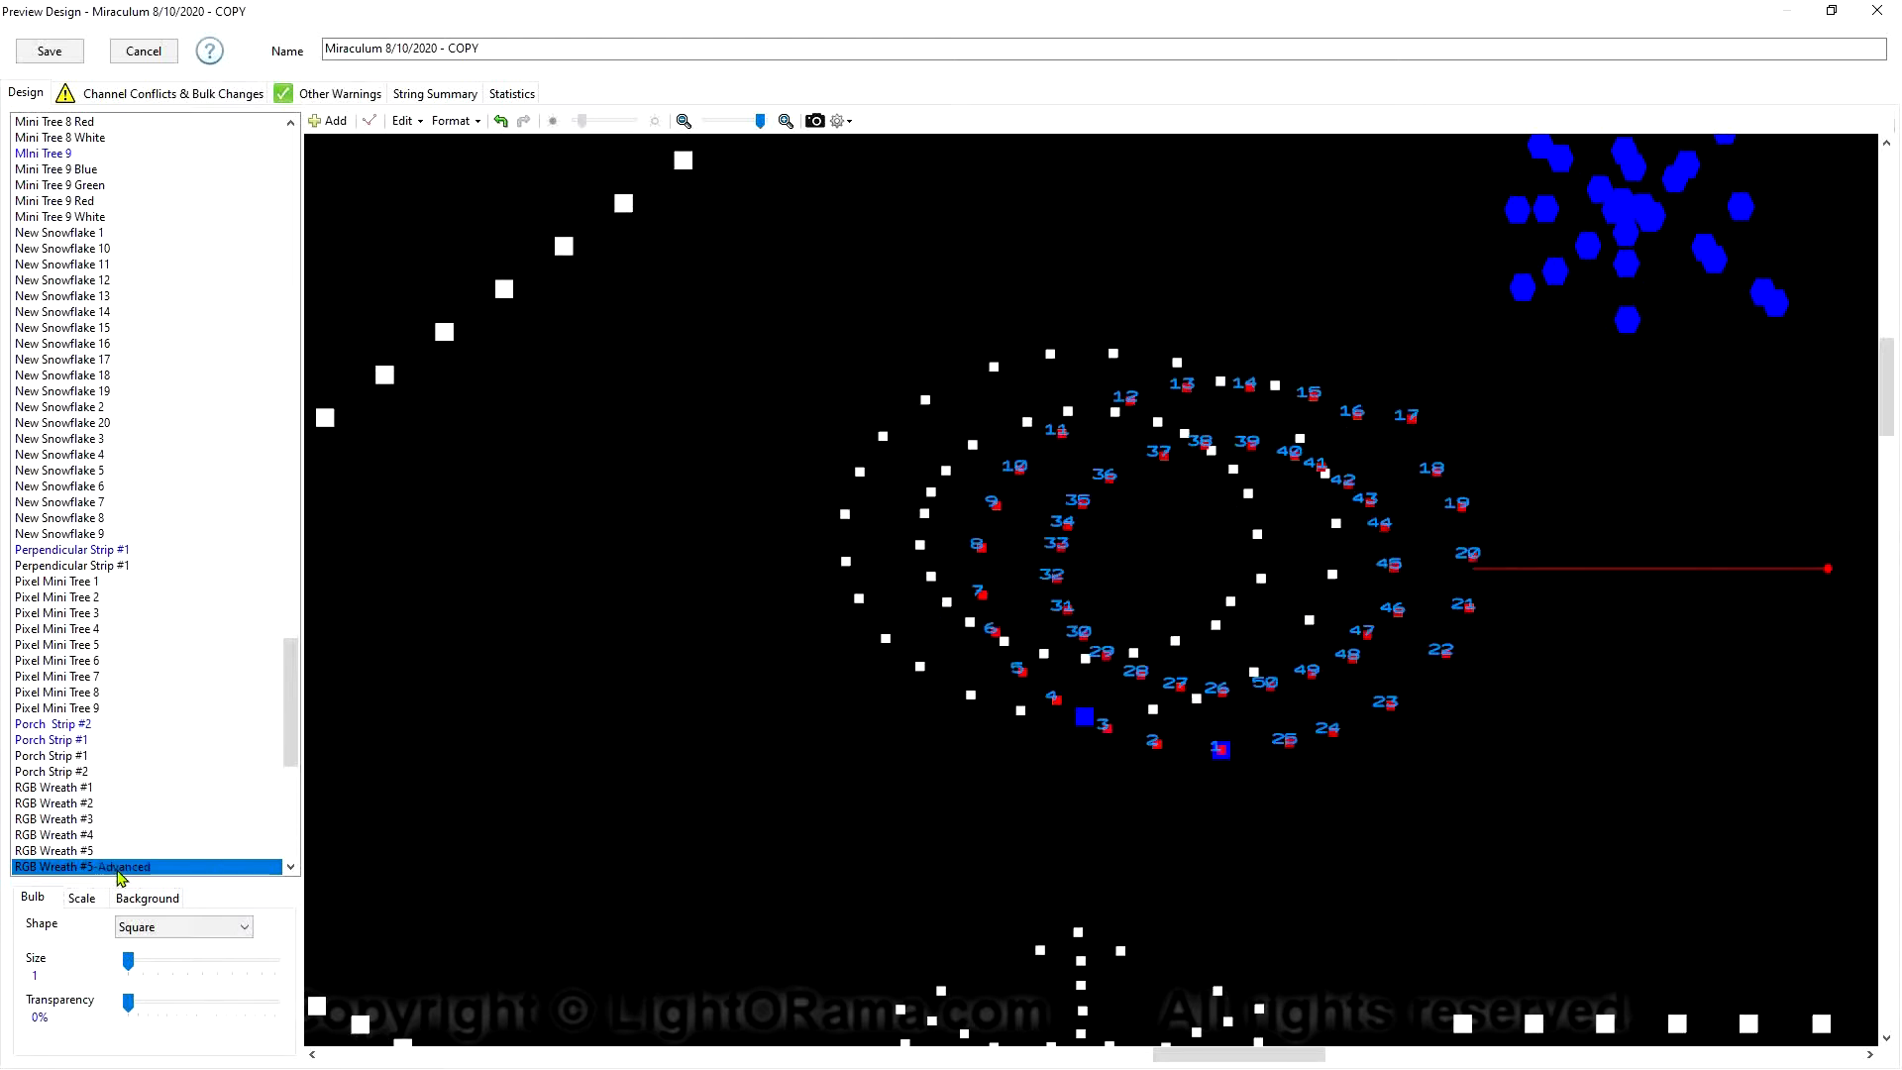
{"action": "left_click", "coordinate": [118, 854]}
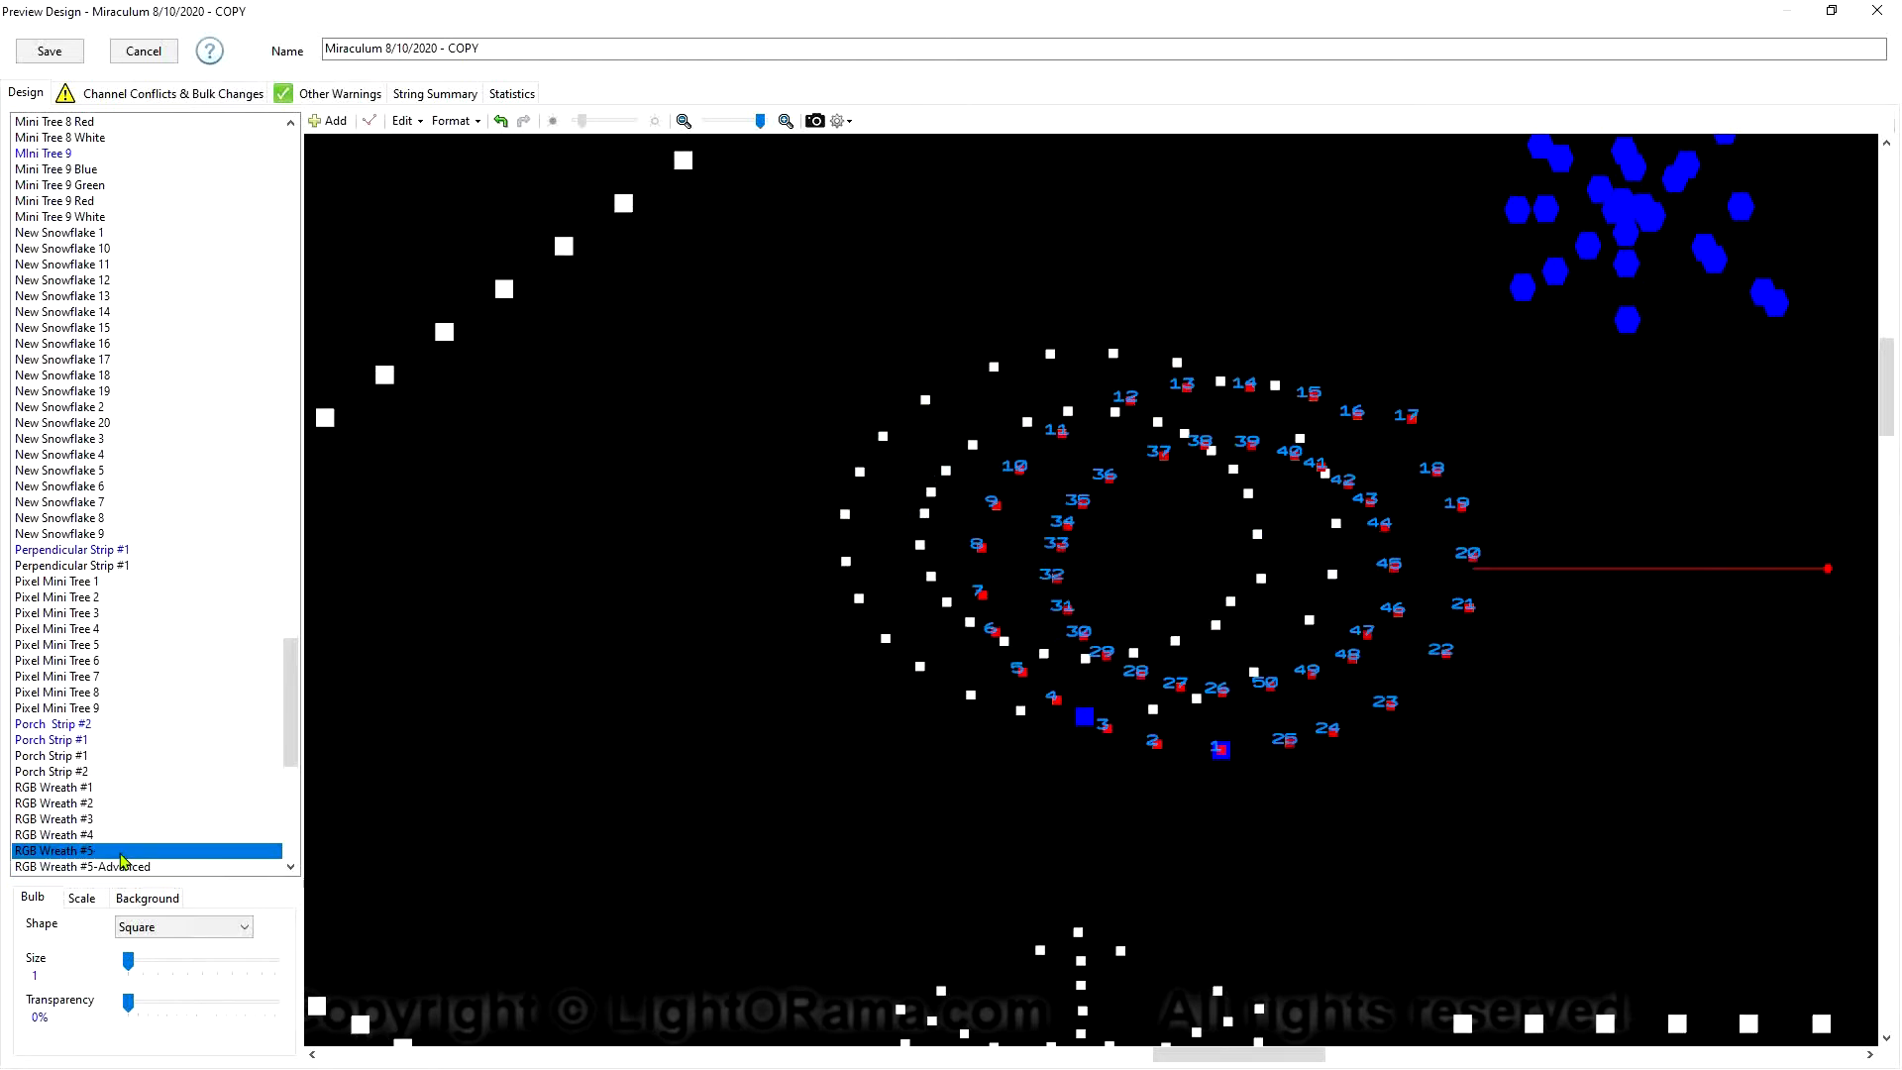
{"action": "left_click", "coordinate": [126, 868]}
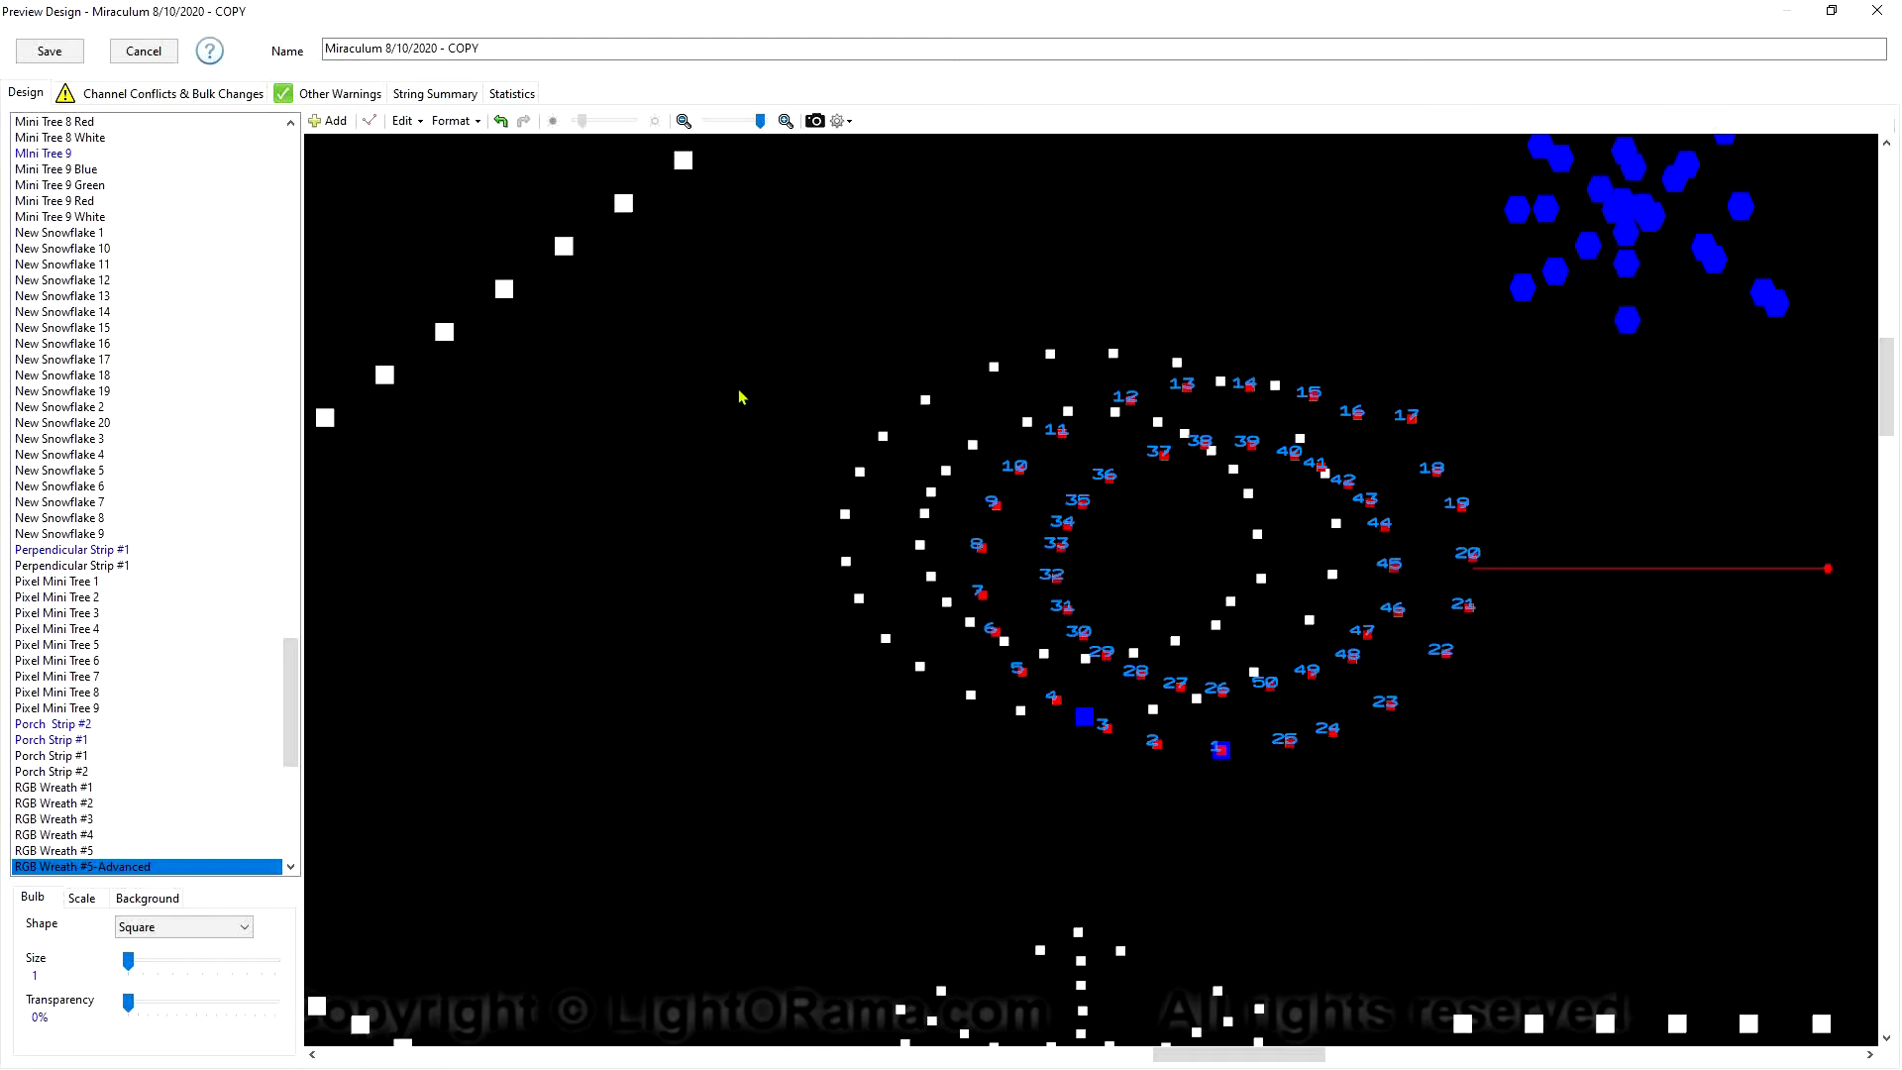
Select Big Arch Left on the roofline and examine its shape and string settings in the prop definition without editing them
{"action": "scroll", "coordinate": [739, 396], "scroll_direction": "down", "scroll_amount": 5}
{"action": "scroll", "coordinate": [738, 396], "scroll_direction": "down", "scroll_amount": 4}
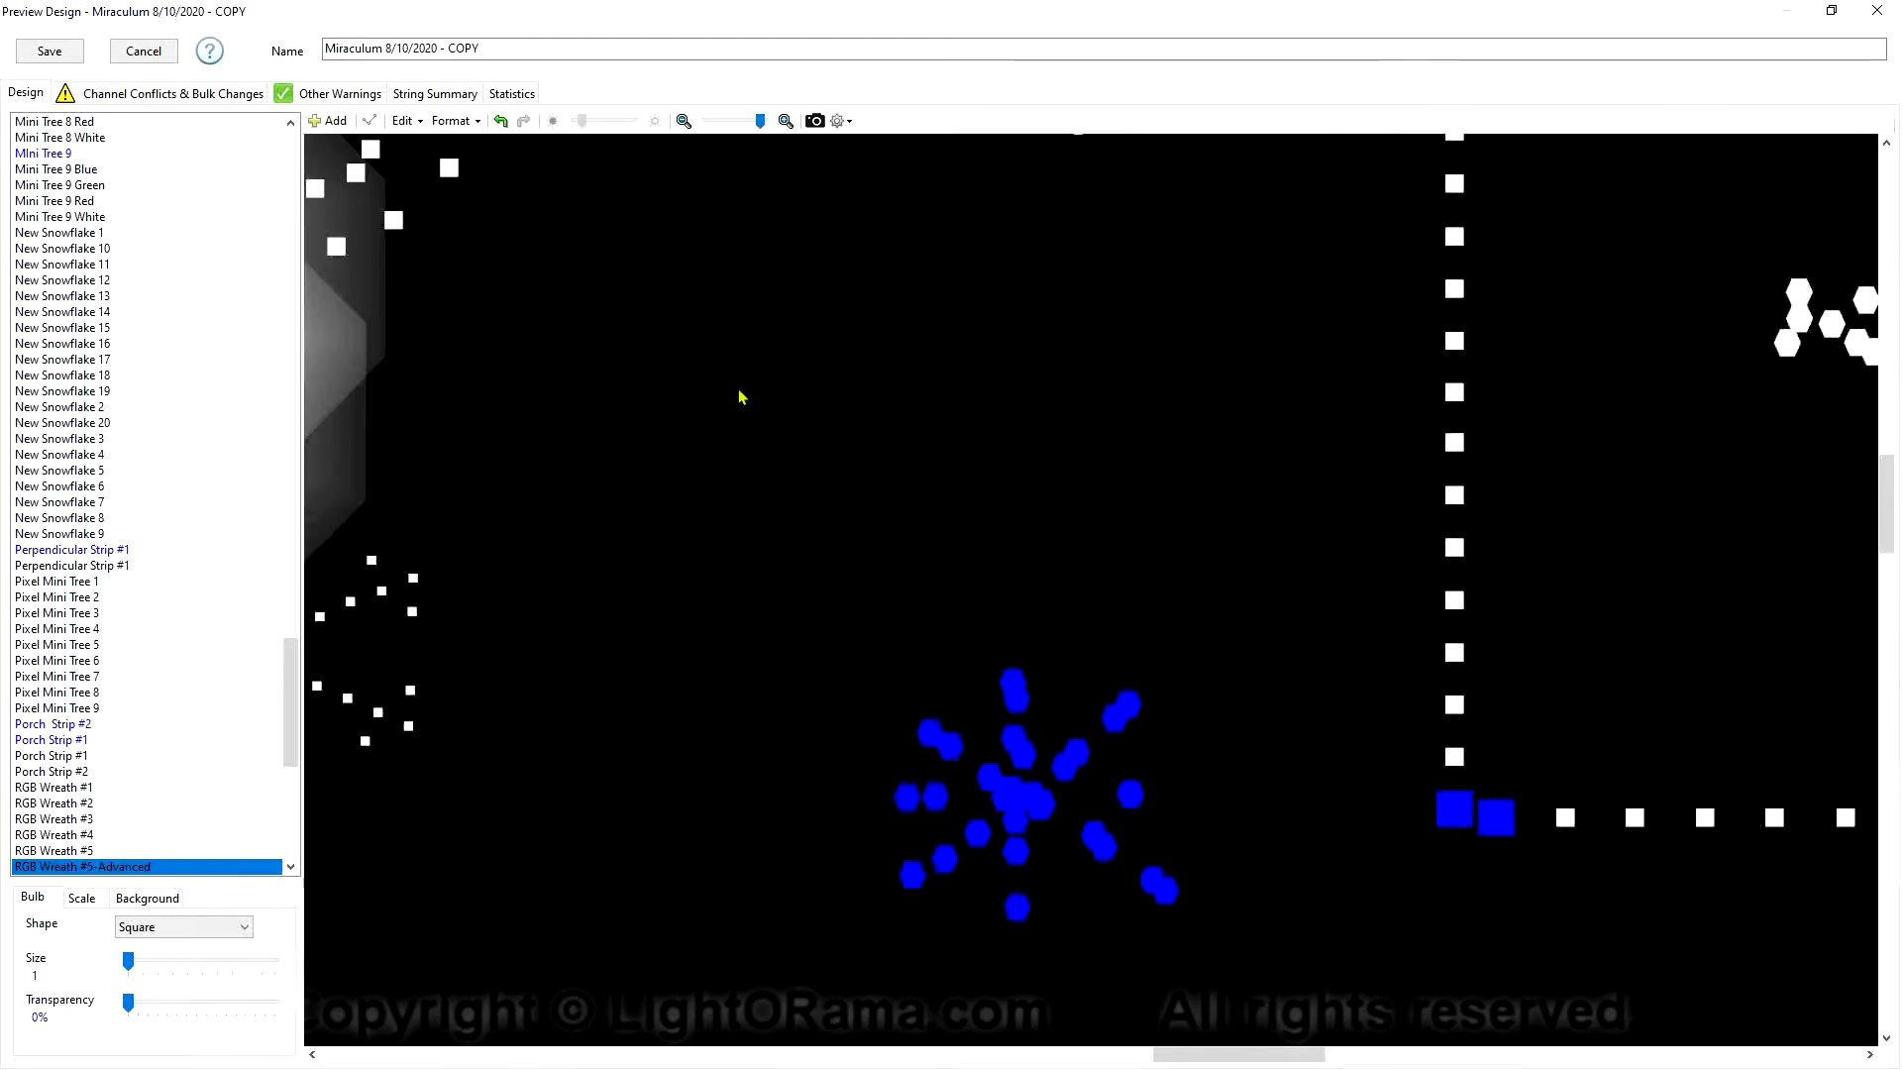
{"action": "scroll", "coordinate": [759, 393], "scroll_direction": "down", "scroll_amount": 5}
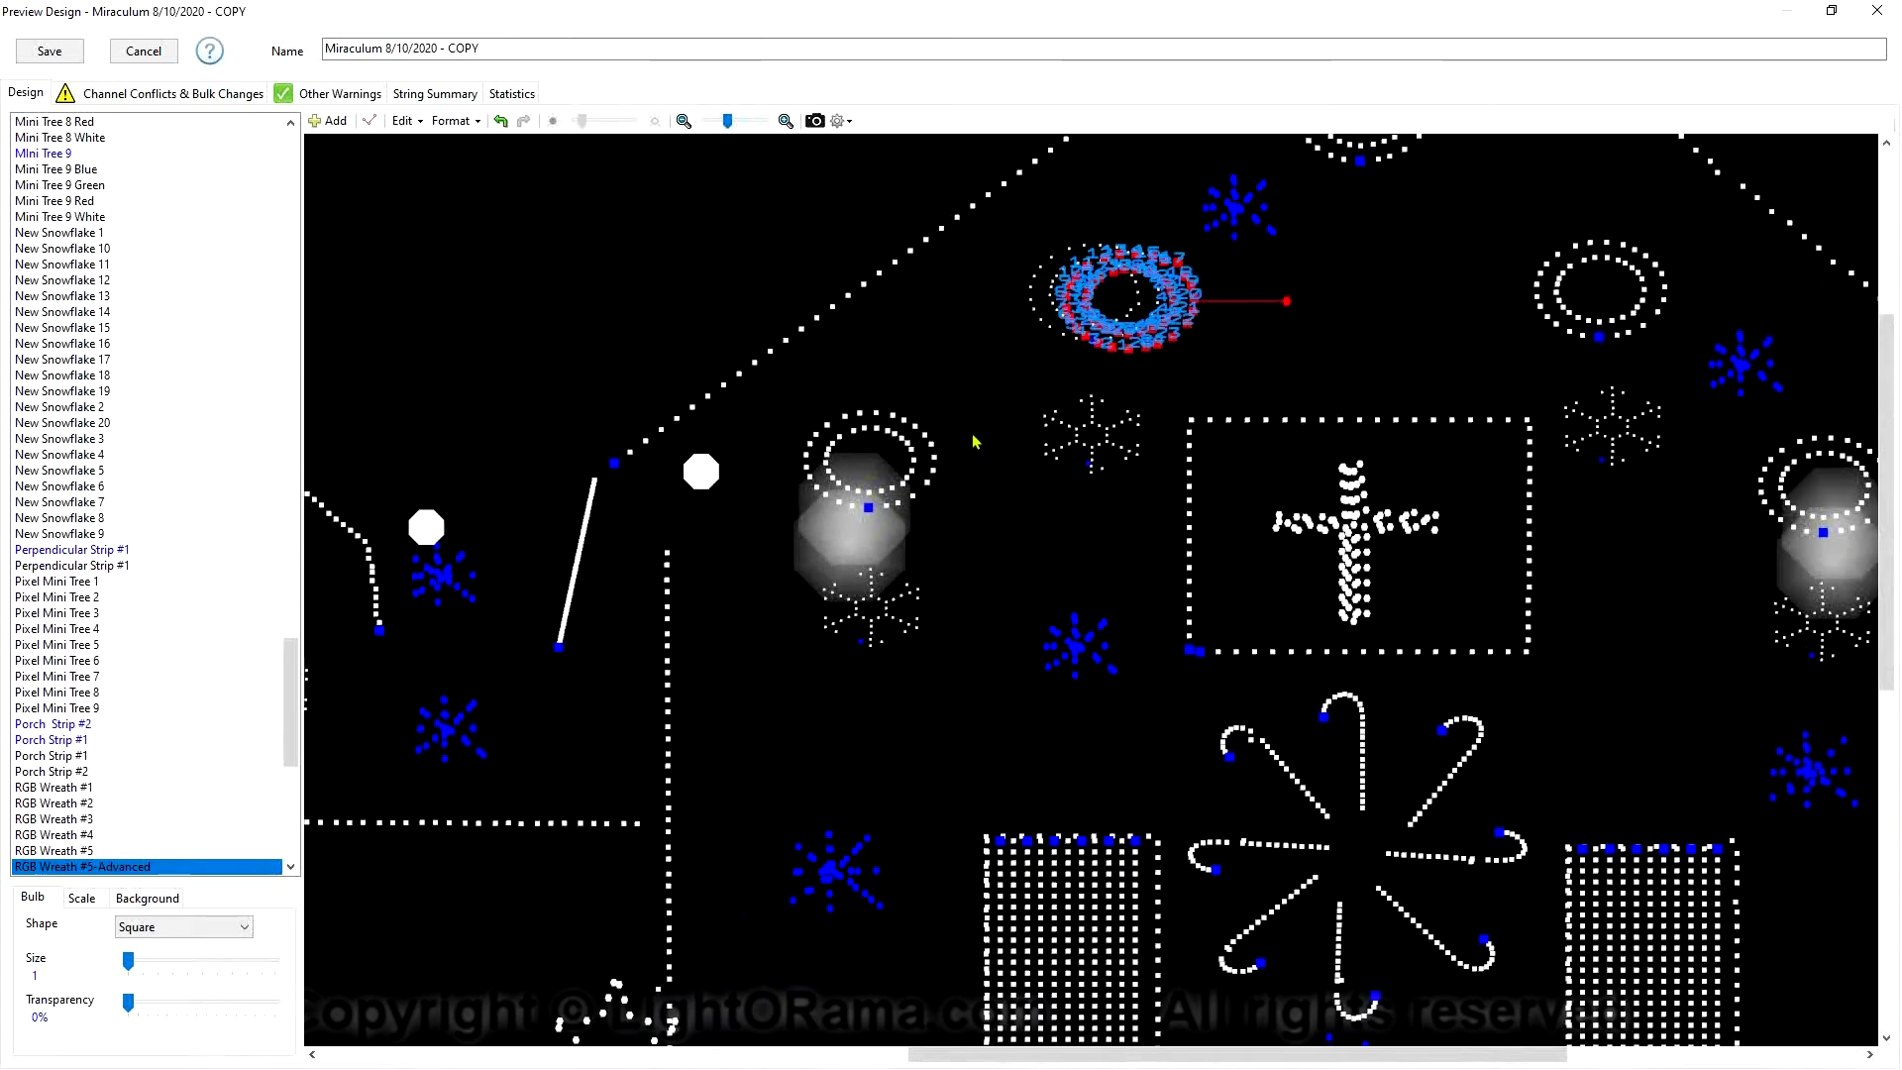
{"action": "left_click", "coordinate": [983, 507]}
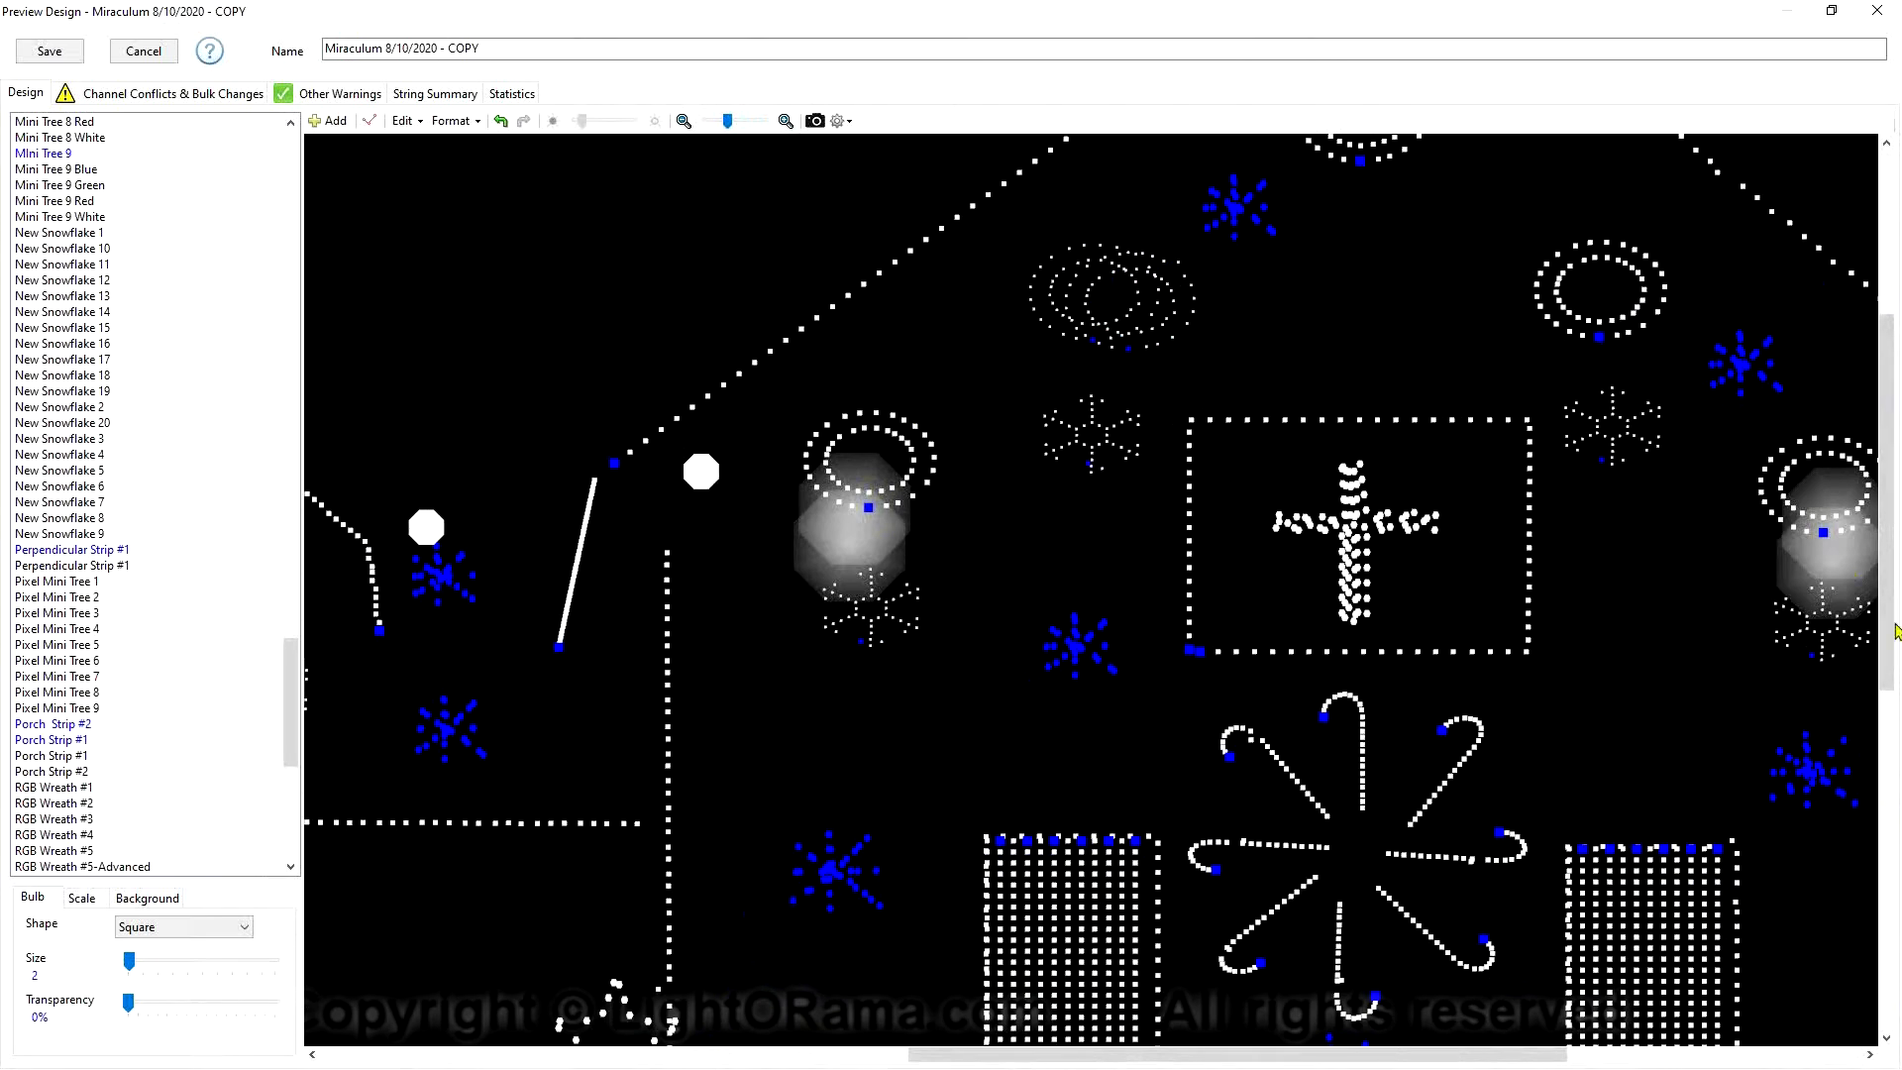
{"action": "left_click_drag", "start_coordinate": [1887, 631], "coordinate": [1810, 493]}
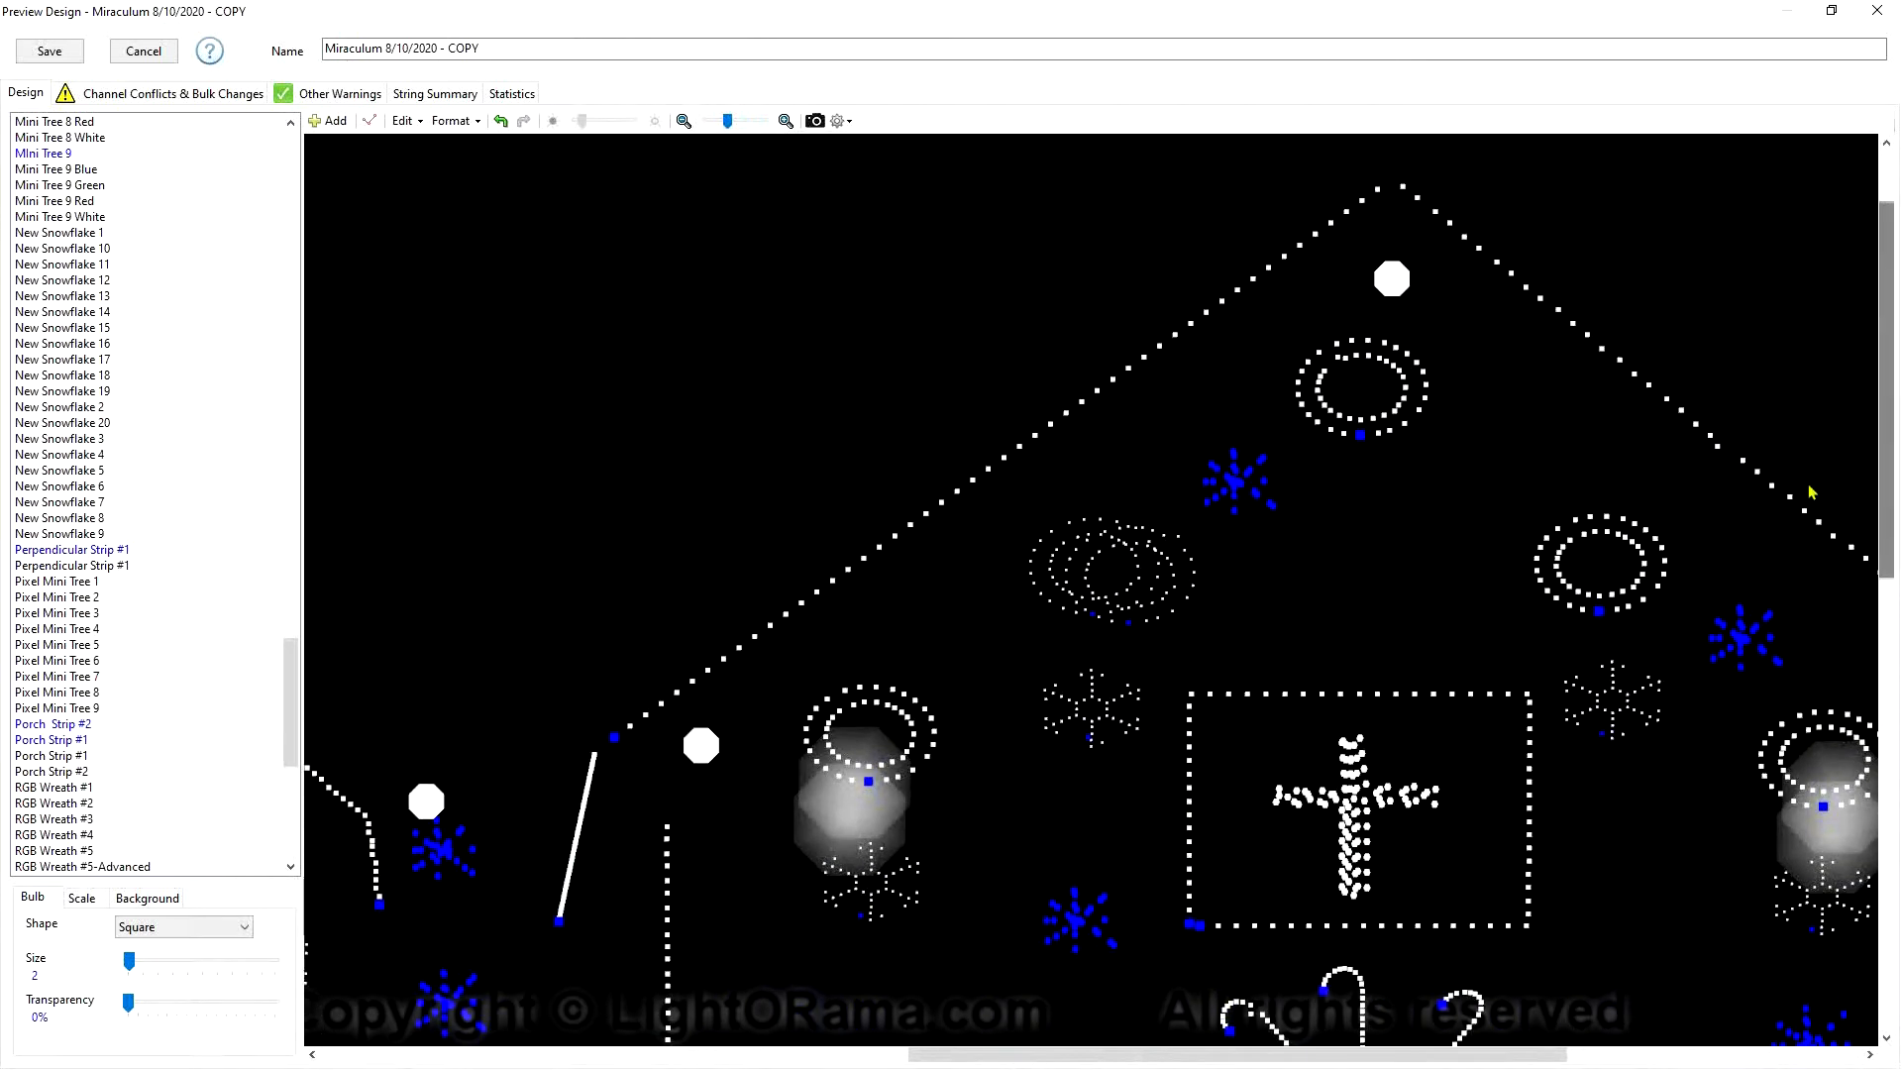
{"action": "left_click", "coordinate": [1140, 370]}
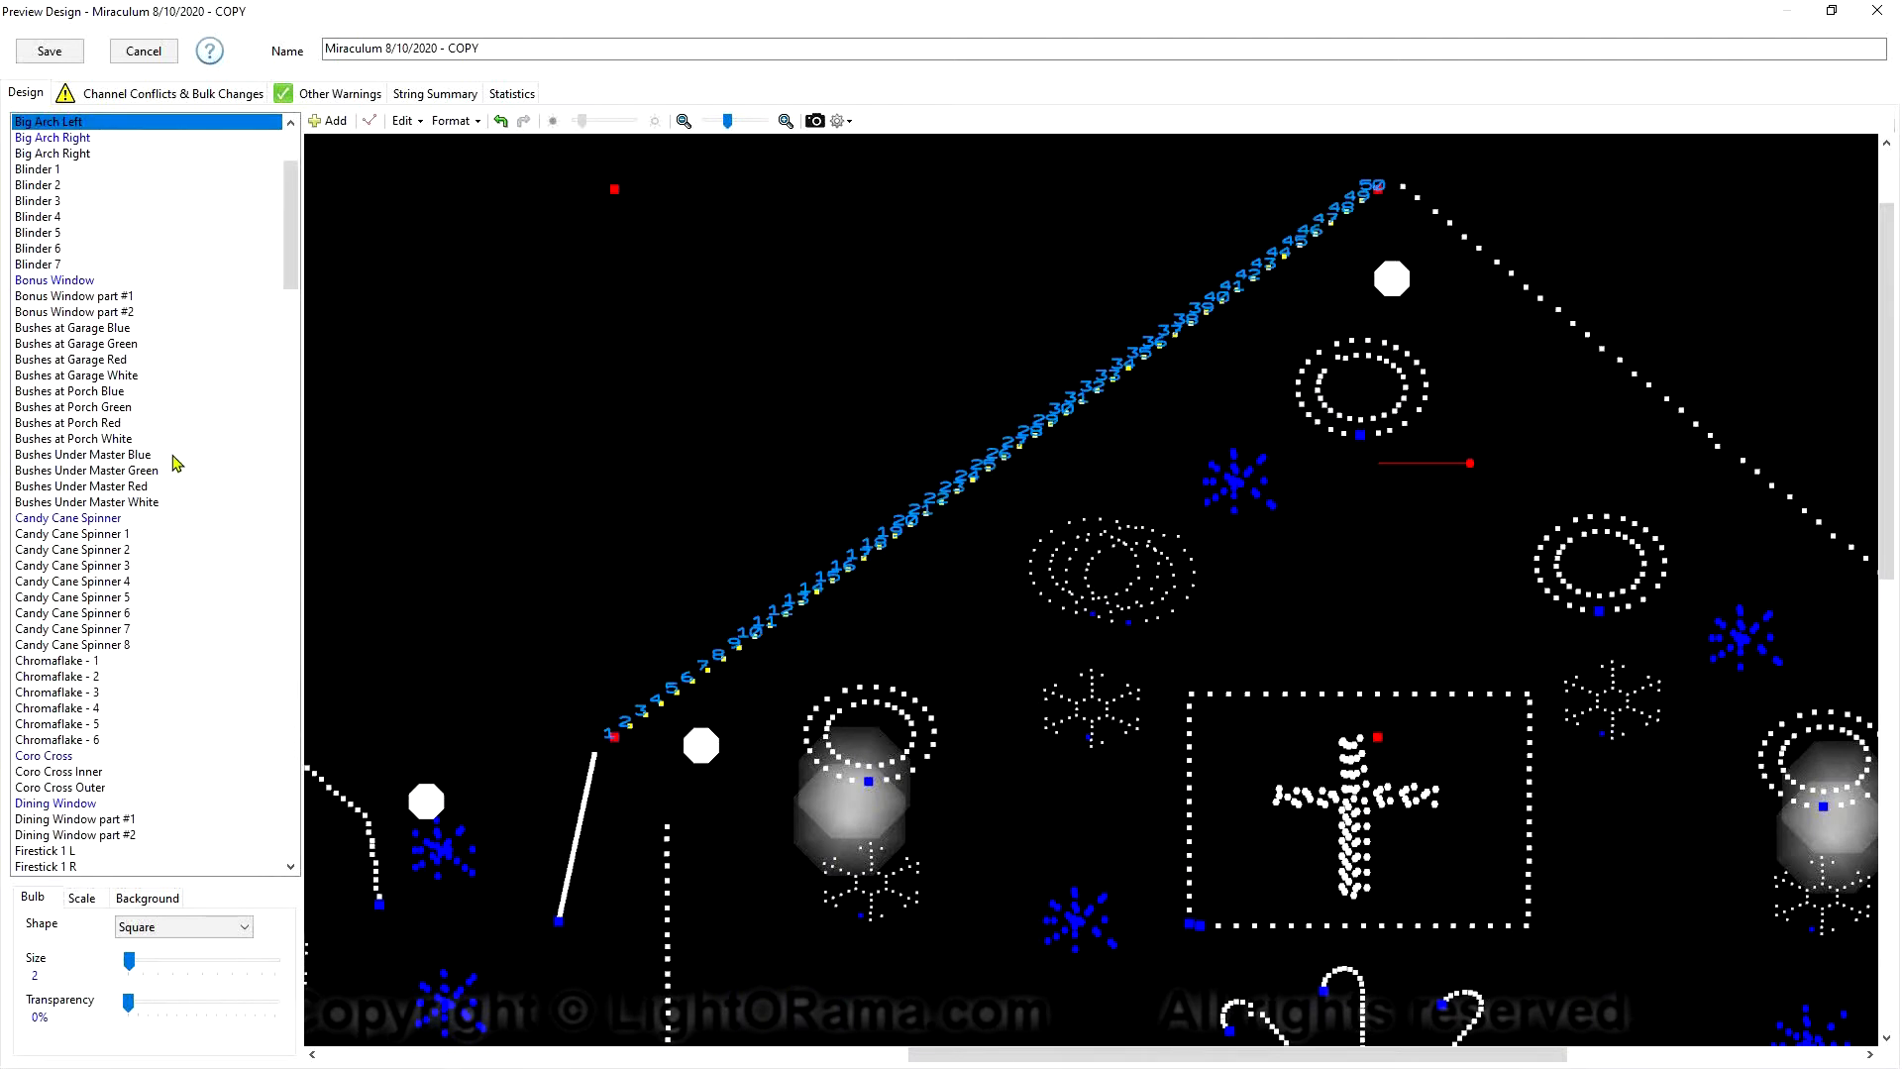
{"action": "double_click", "coordinate": [104, 123]}
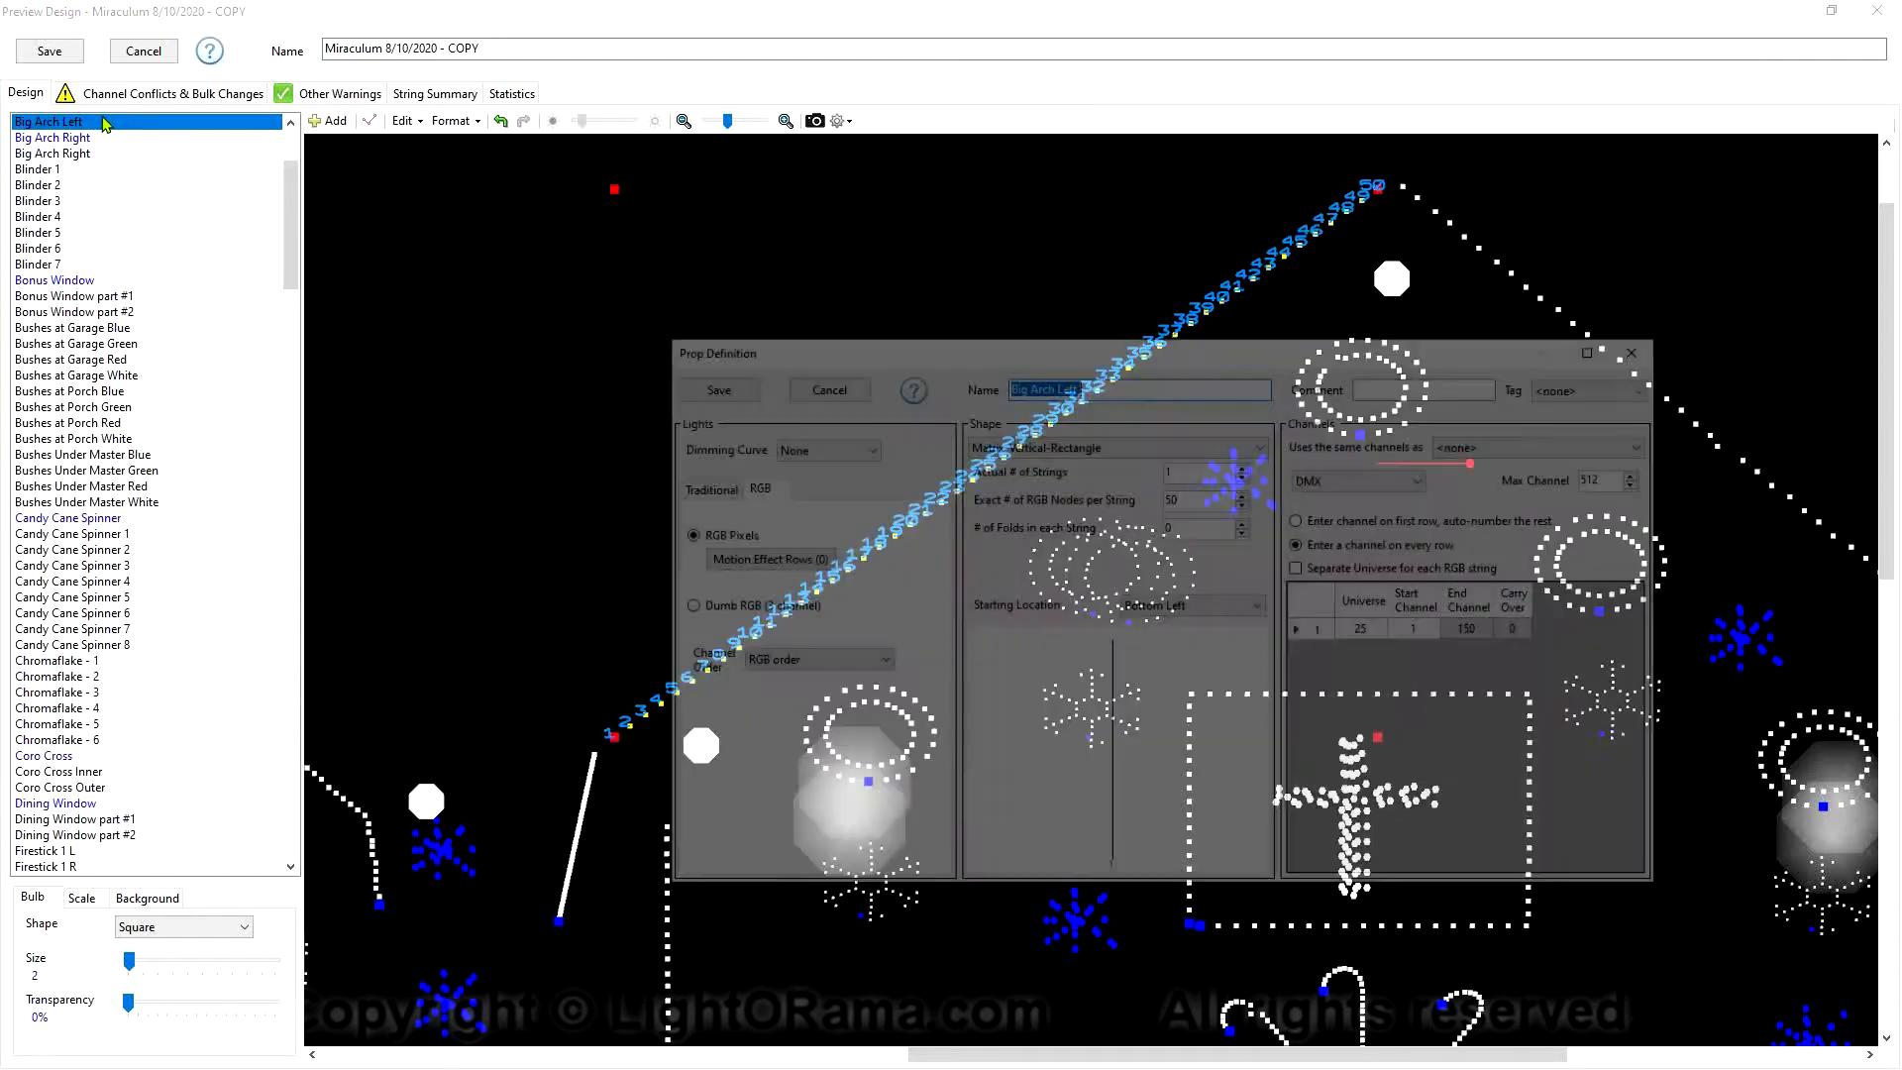
{"action": "left_click", "coordinate": [849, 387]}
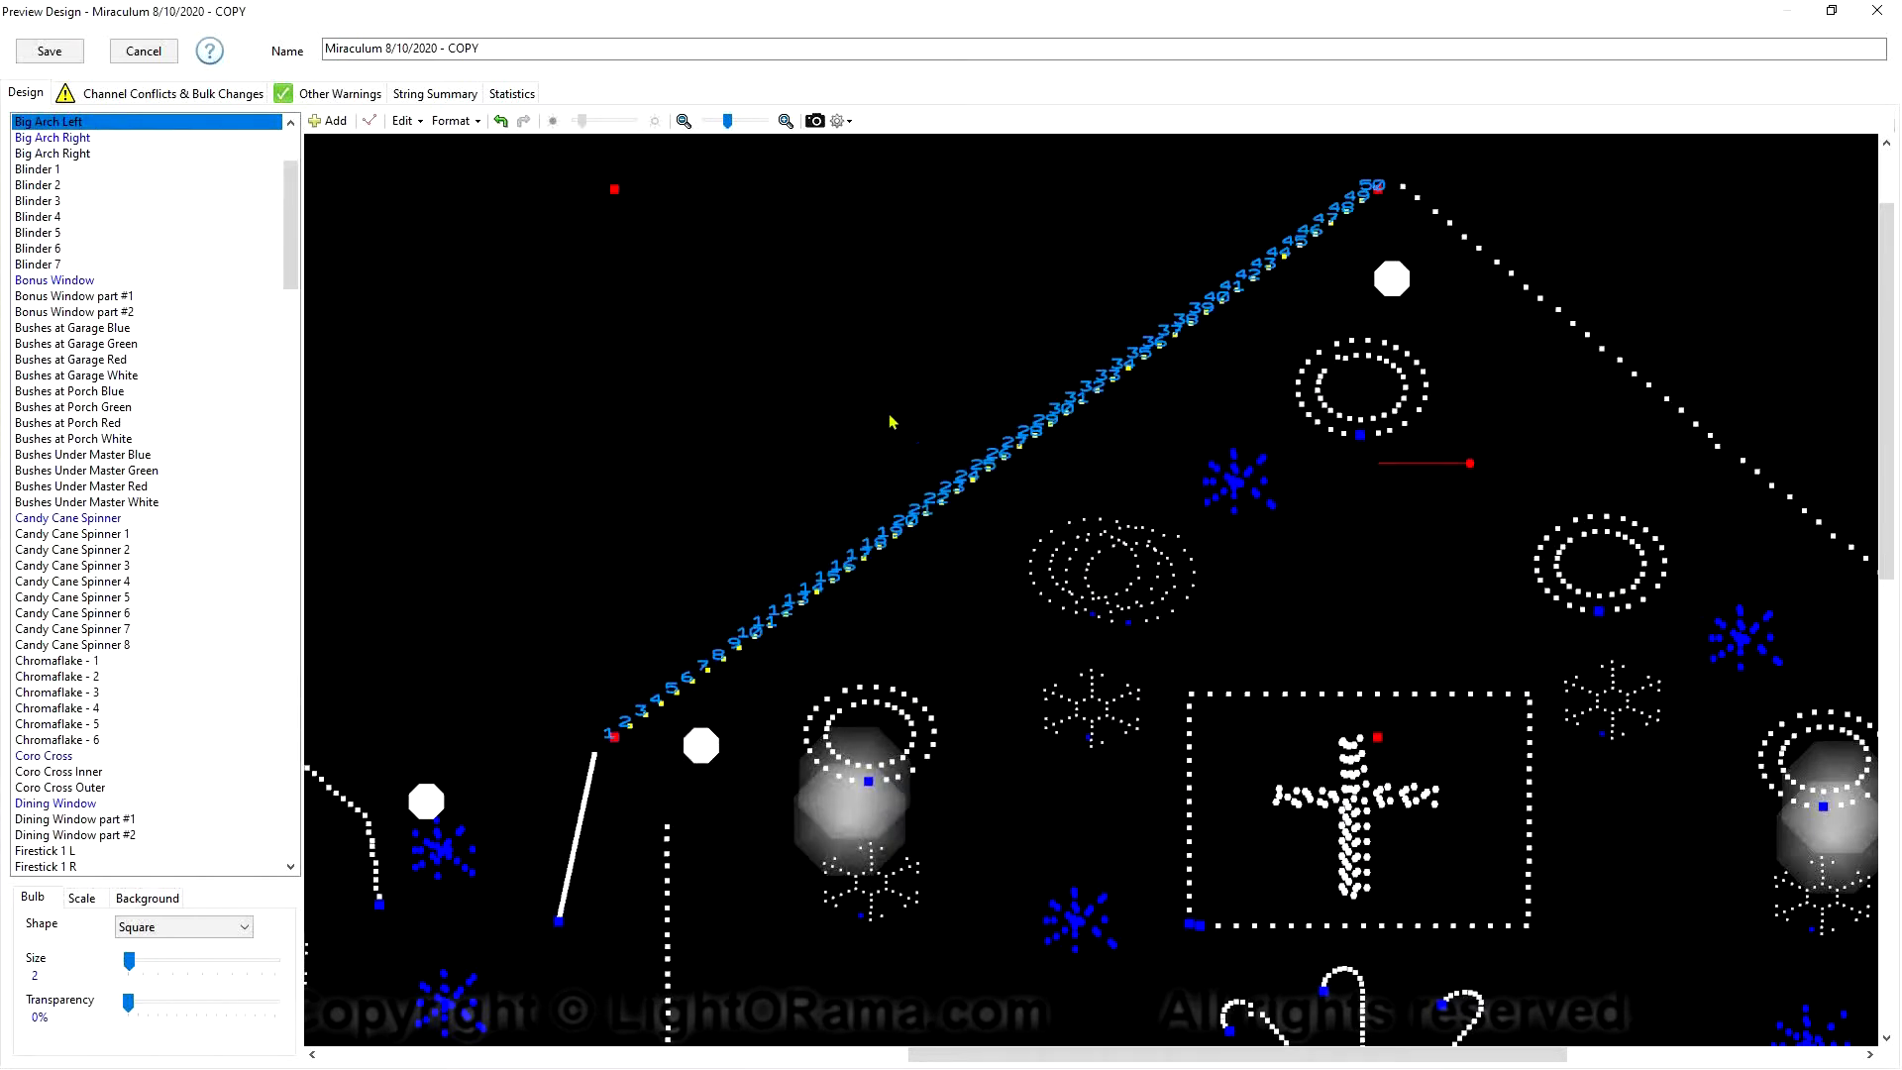
{"action": "double_click", "coordinate": [92, 124]}
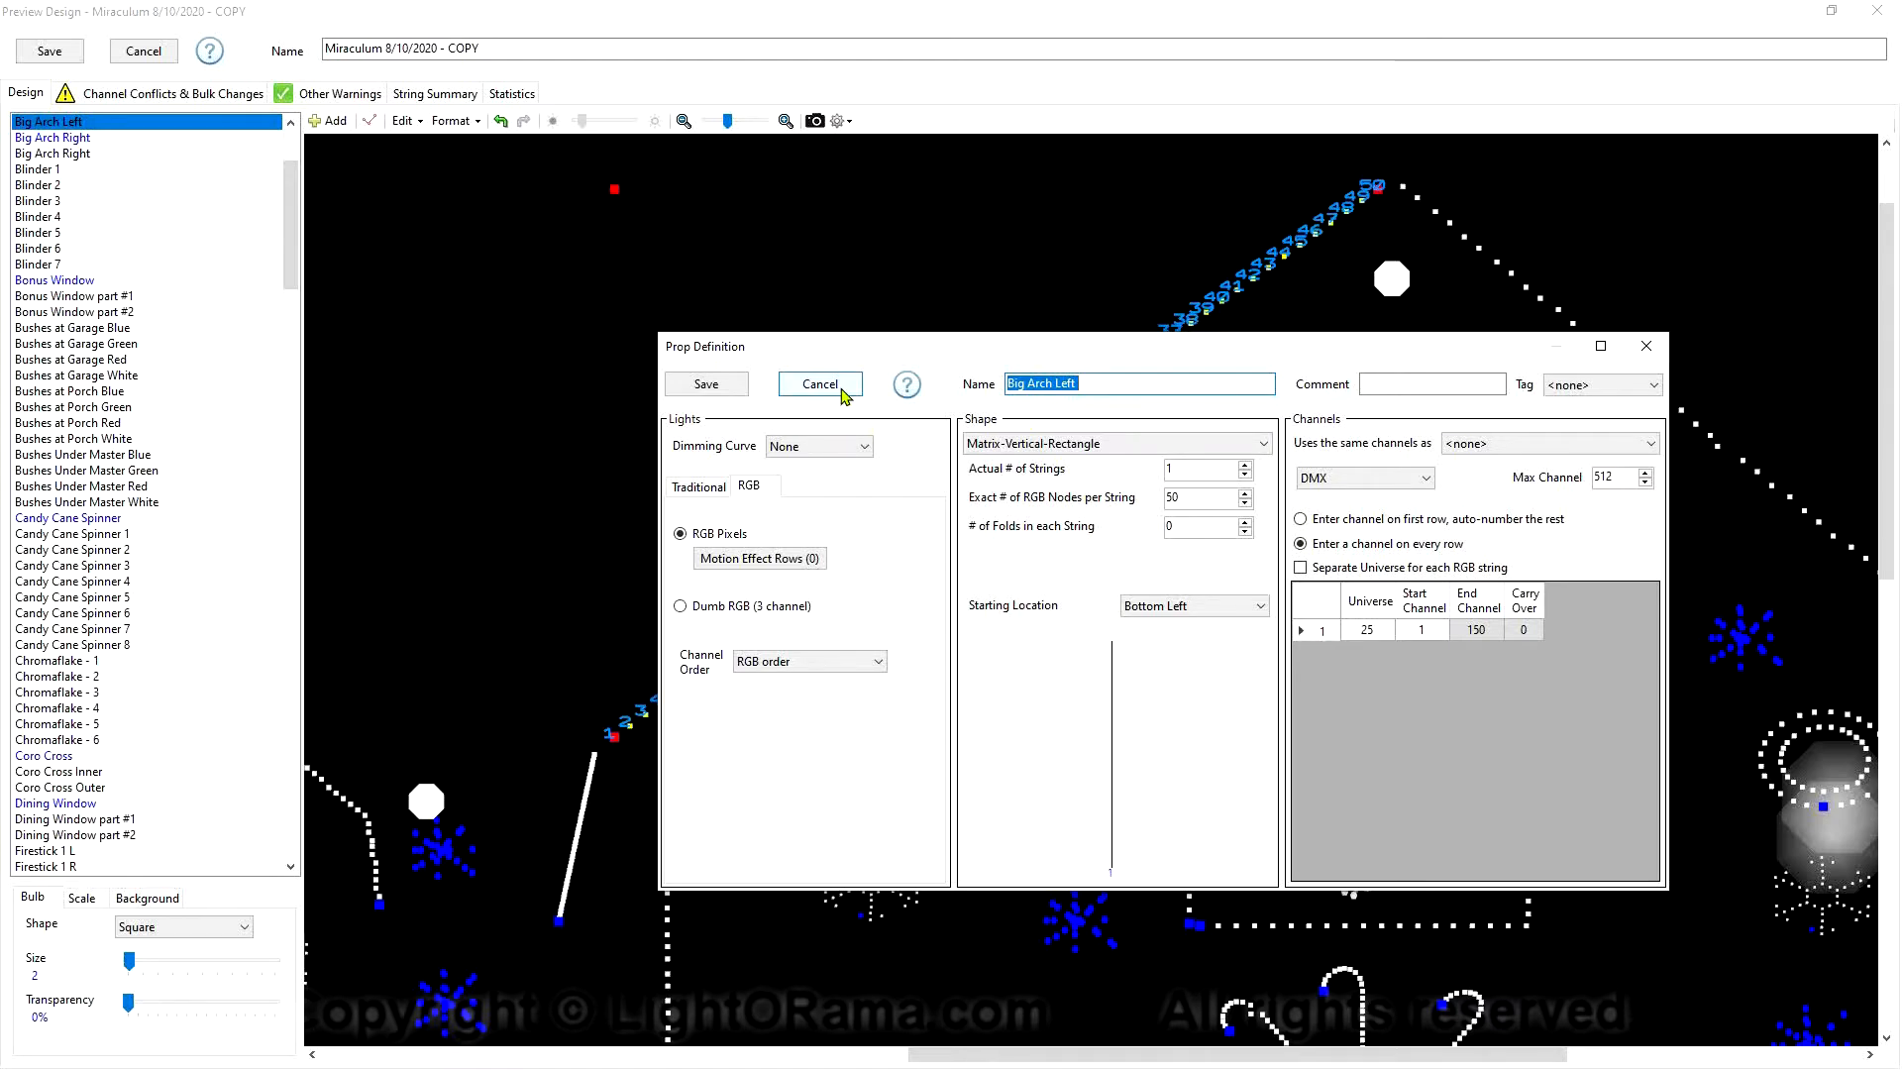
{"action": "left_click", "coordinate": [844, 392]}
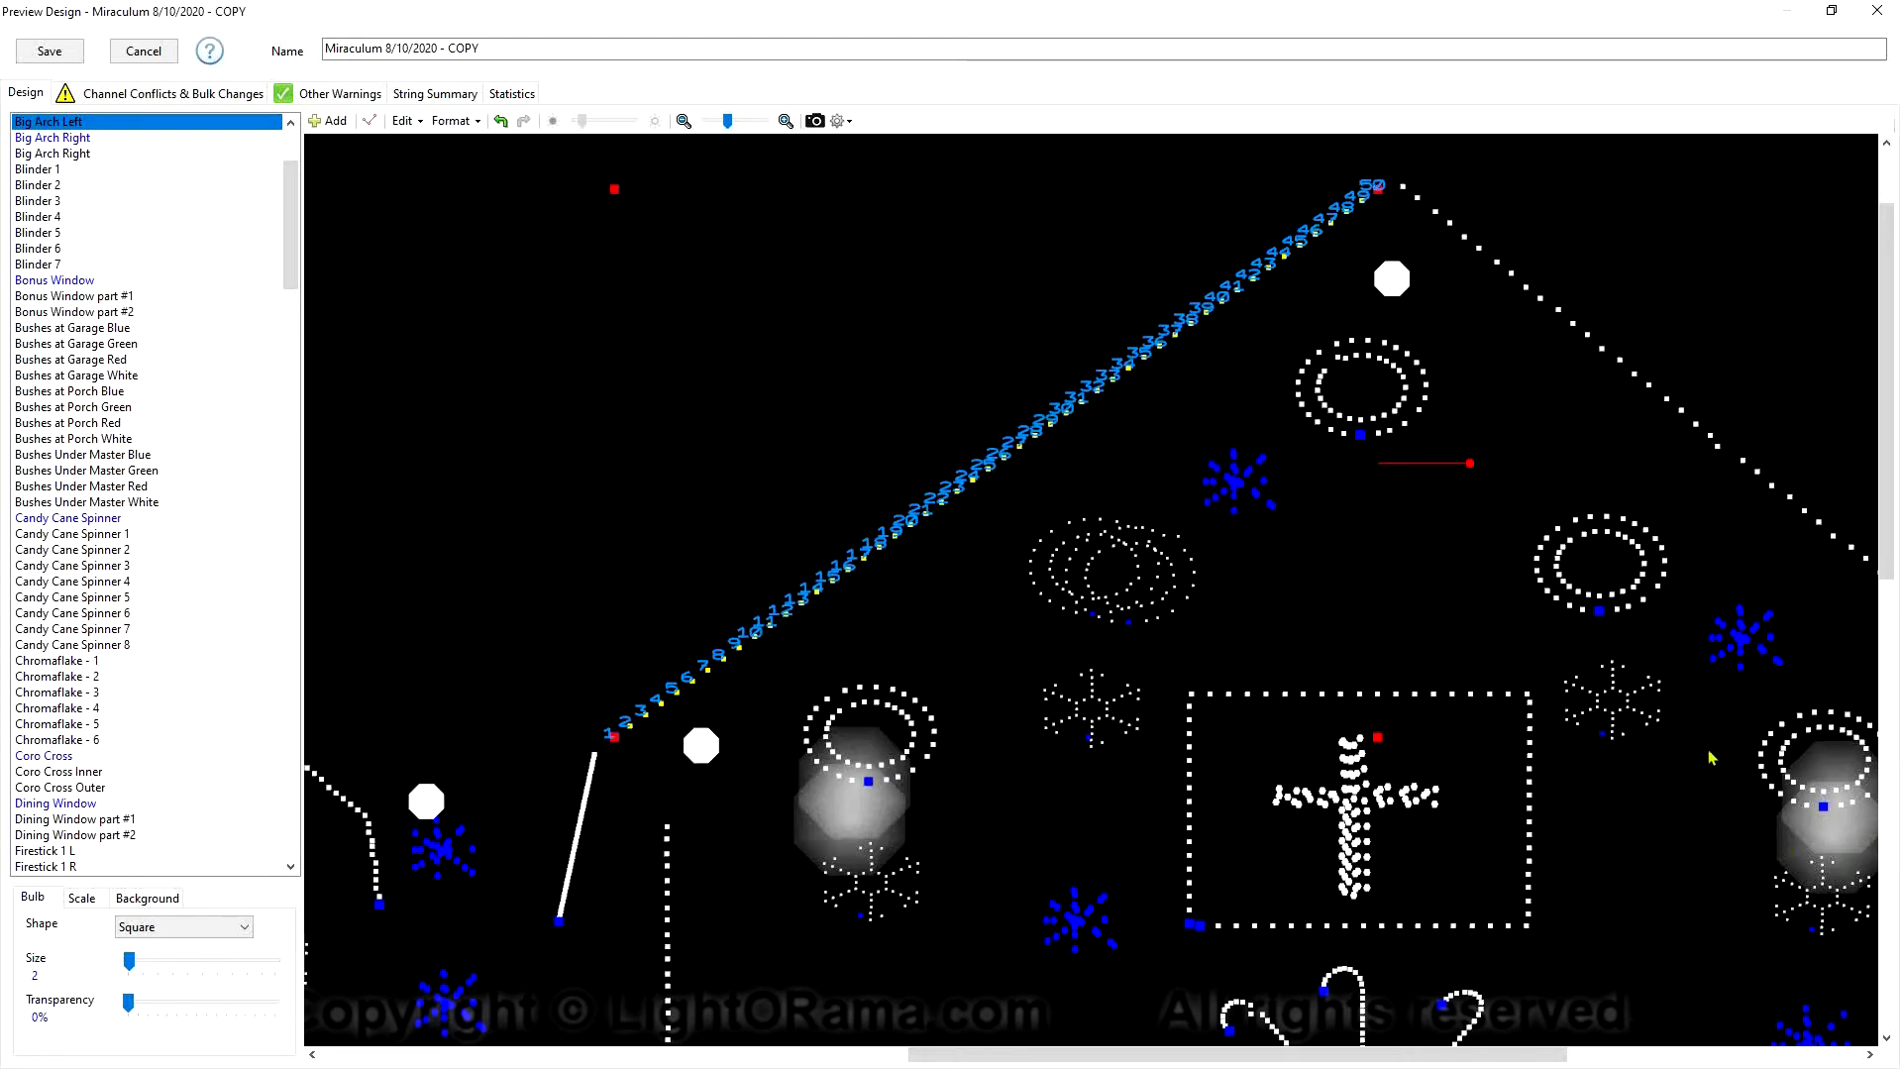
Select Candy Cane Spinner 1 below the cross window and examine its pixel numbering from hook to stem
{"action": "scroll", "coordinate": [1573, 810], "scroll_direction": "down", "scroll_amount": 5}
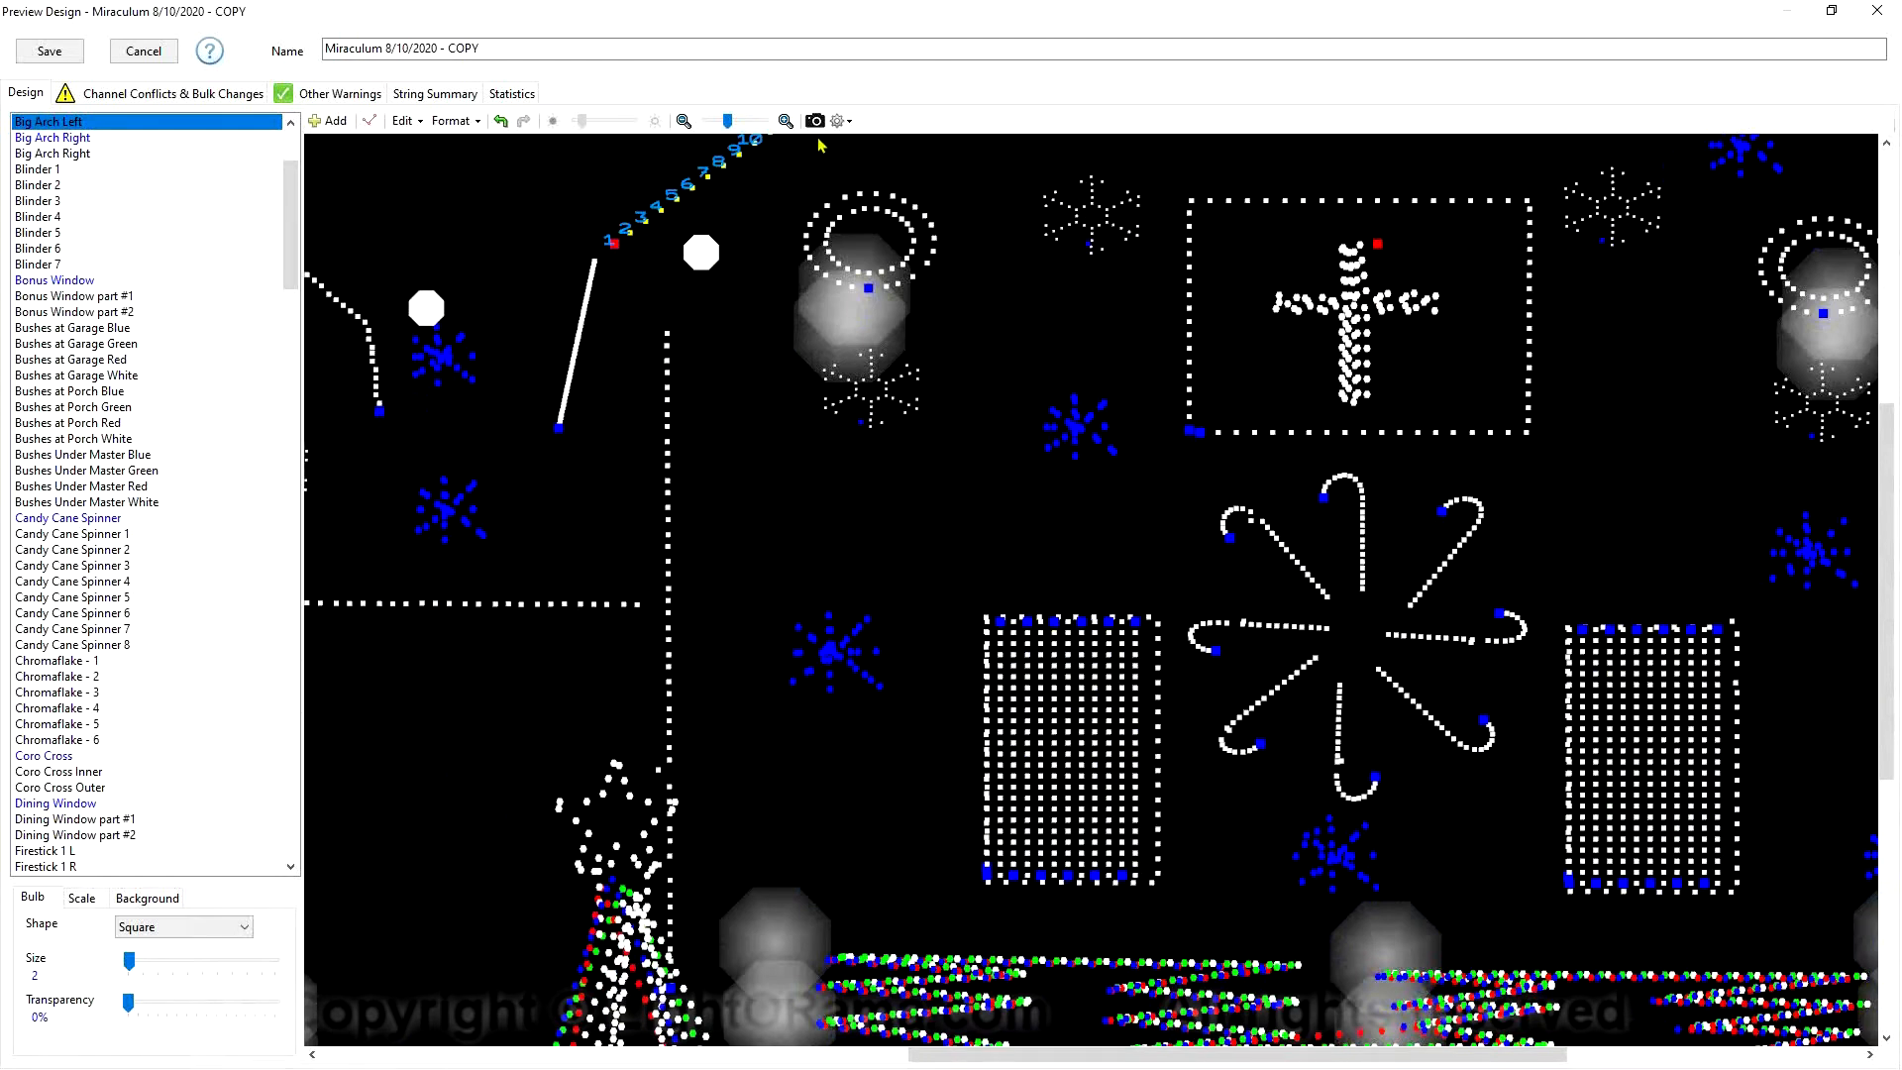
{"action": "left_click", "coordinate": [787, 121]}
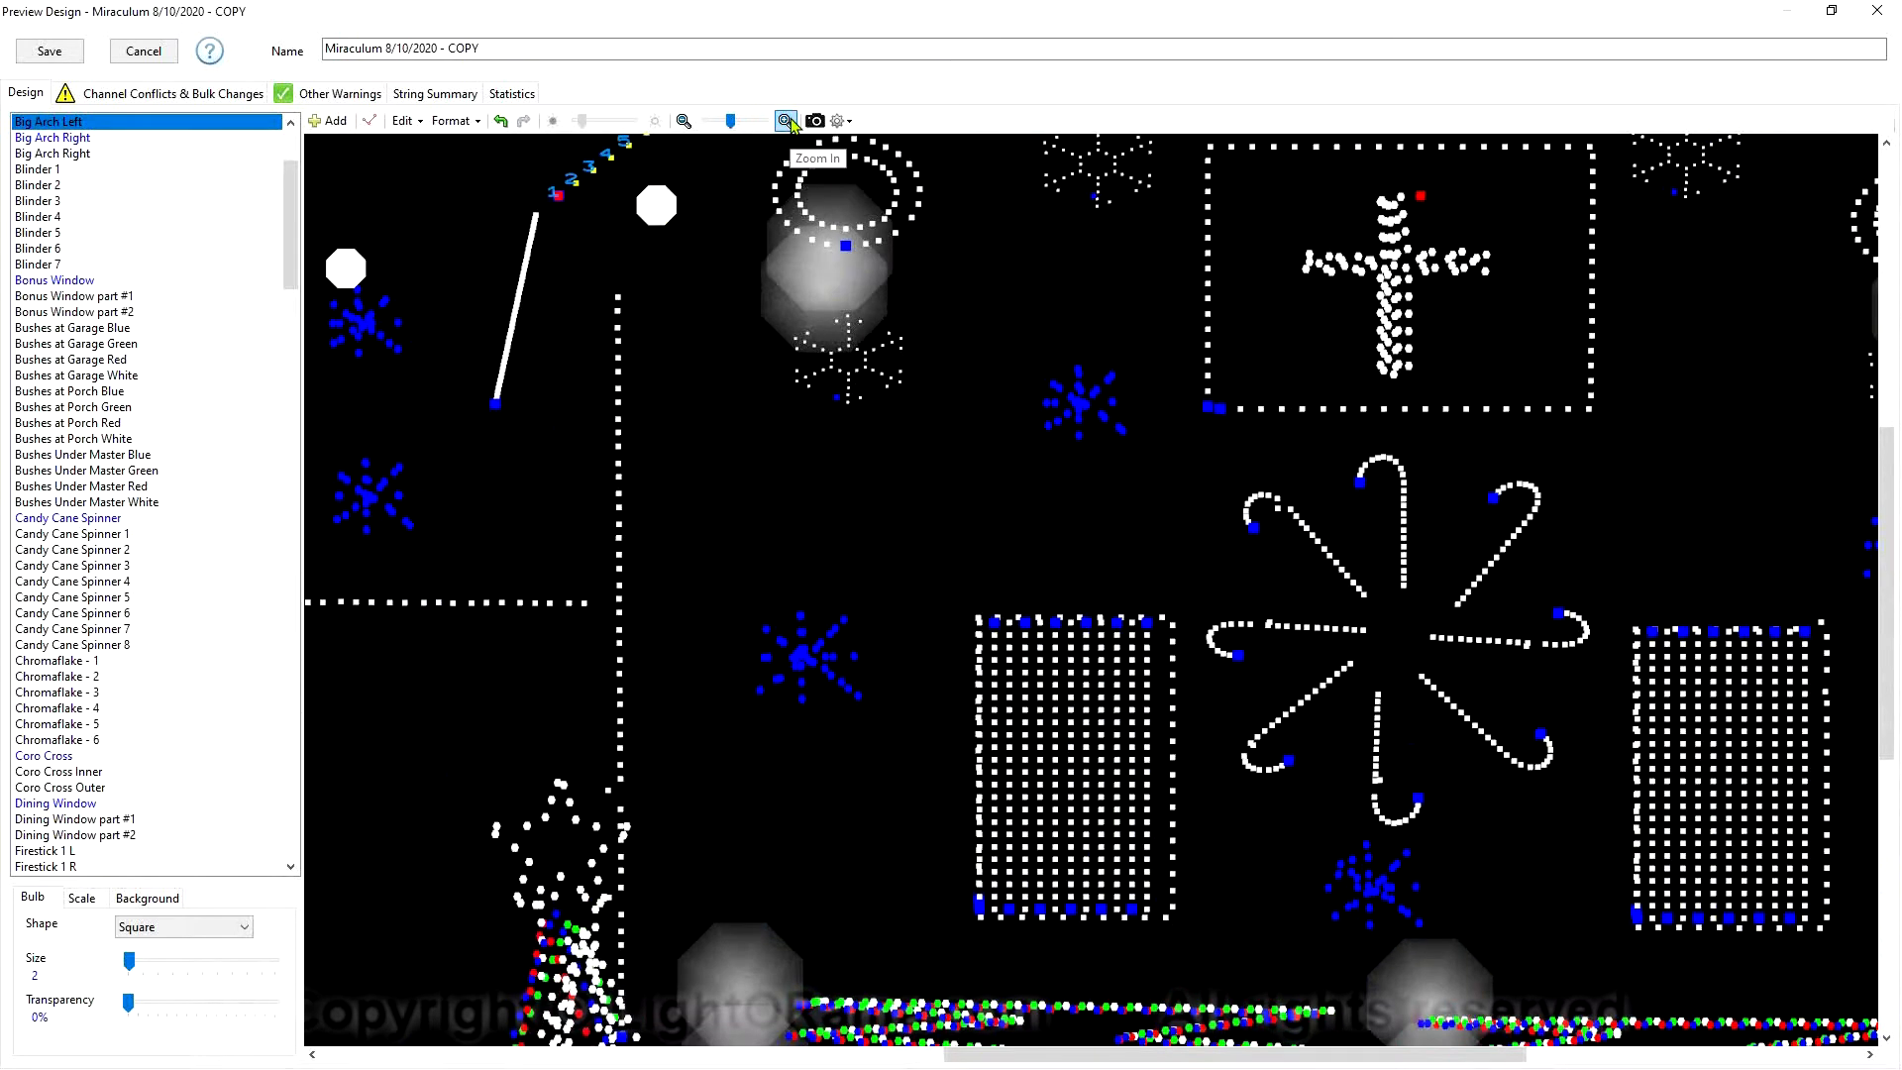
{"action": "left_click", "coordinate": [789, 121]}
{"action": "left_click", "coordinate": [789, 120]}
{"action": "left_click", "coordinate": [789, 120]}
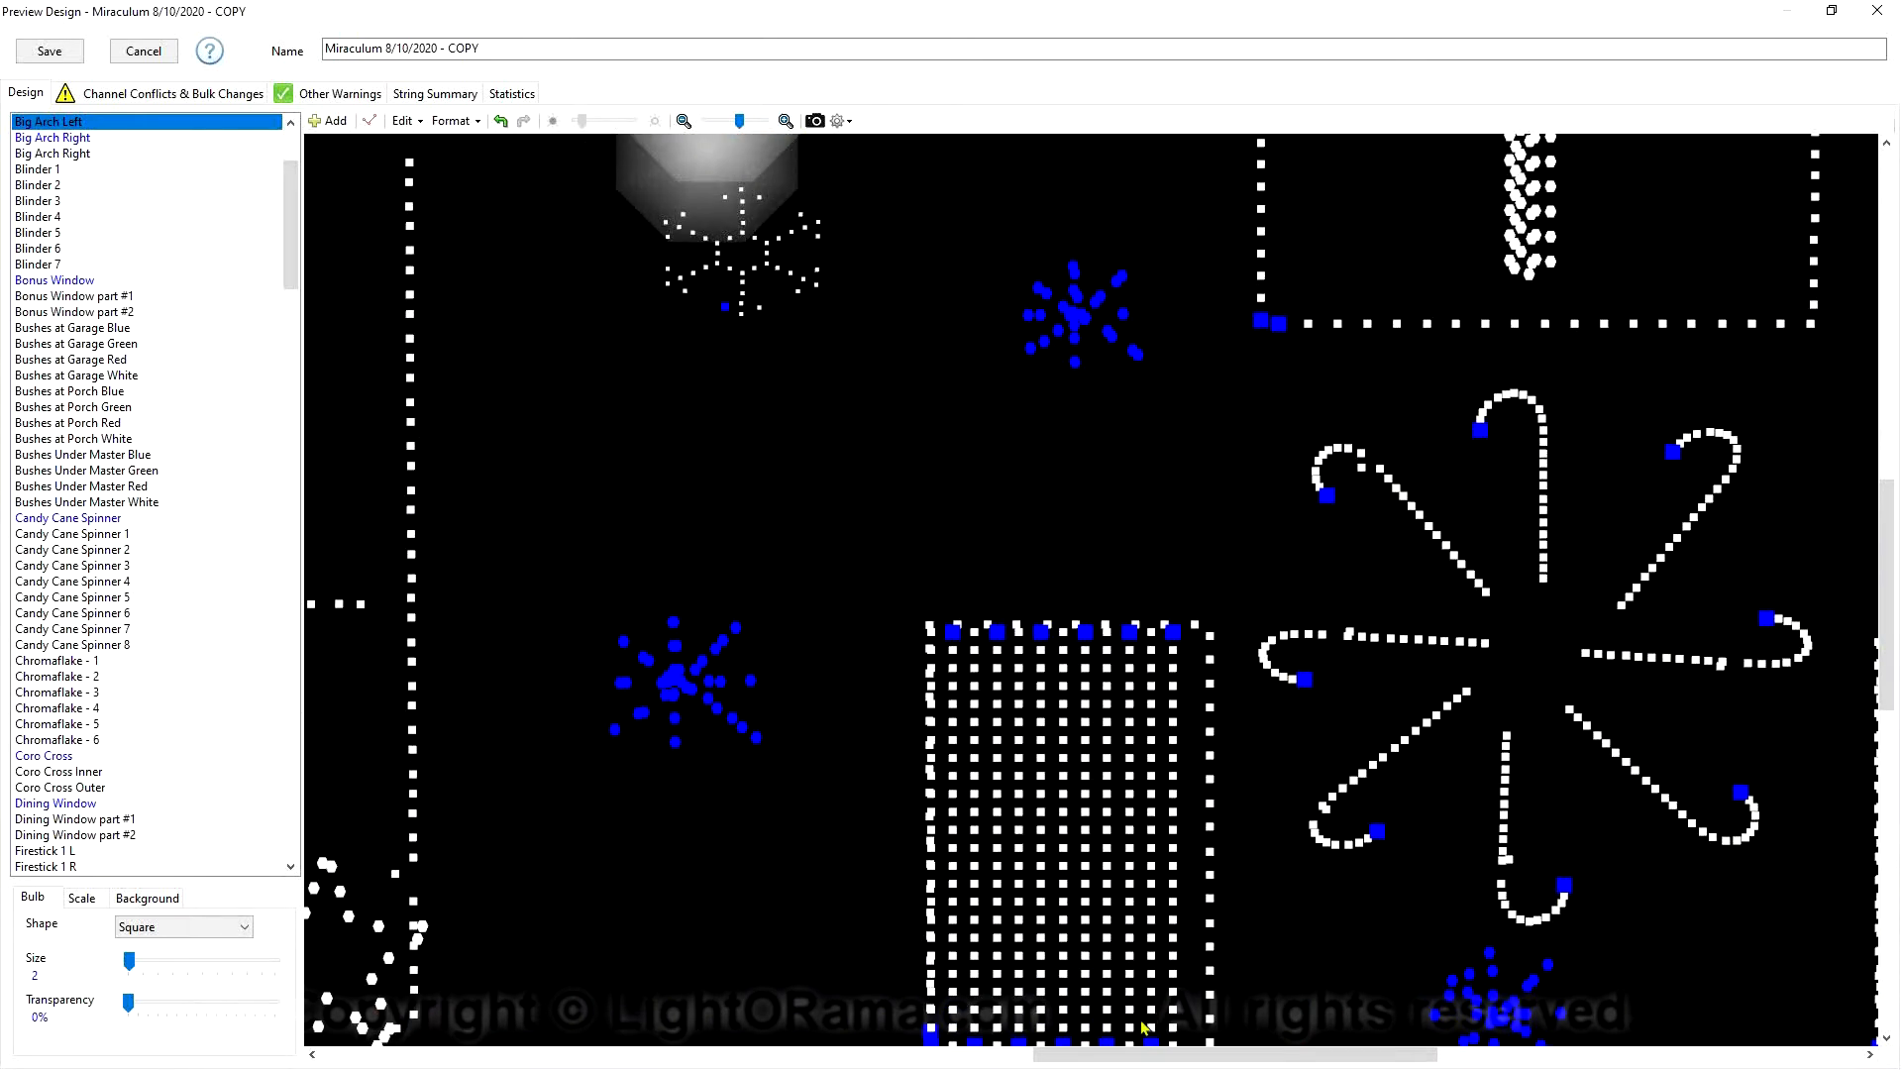
{"action": "left_click_drag", "start_coordinate": [1079, 1056], "coordinate": [1183, 1063]}
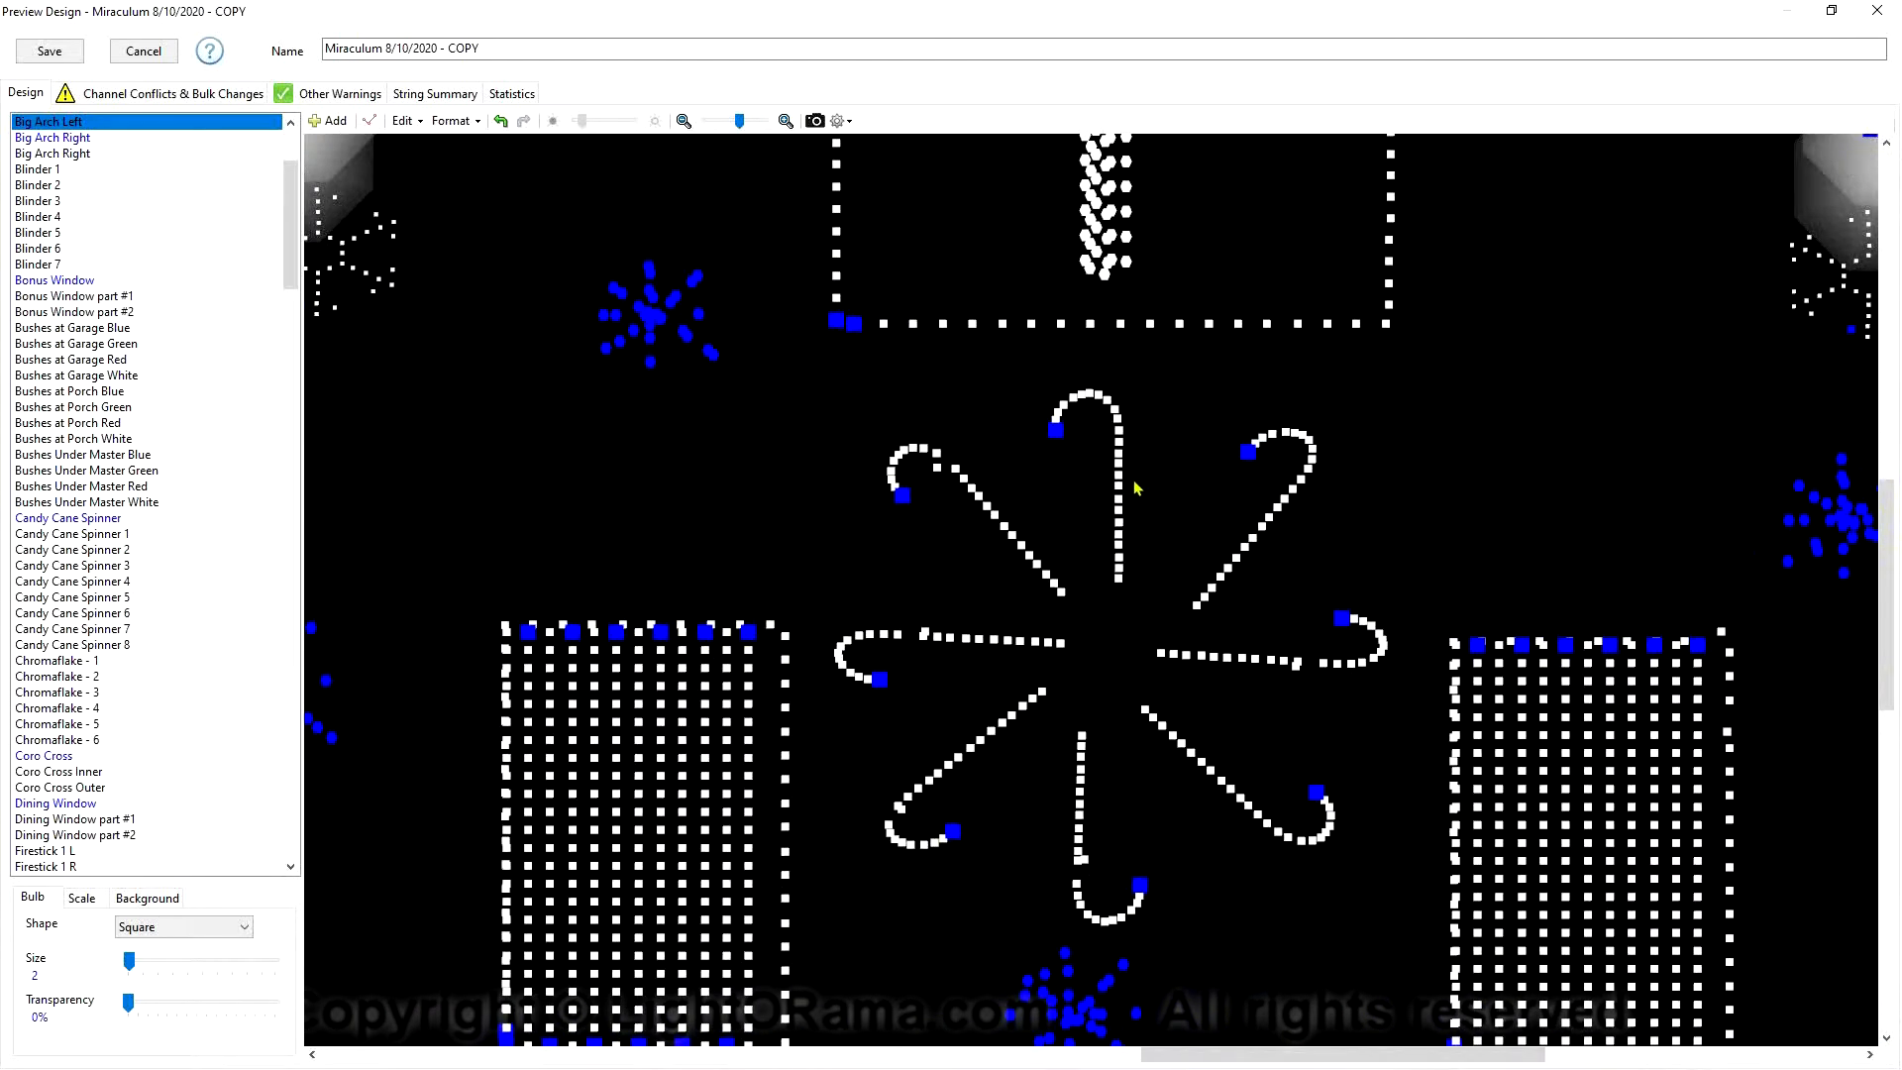
{"action": "left_click", "coordinate": [1089, 456]}
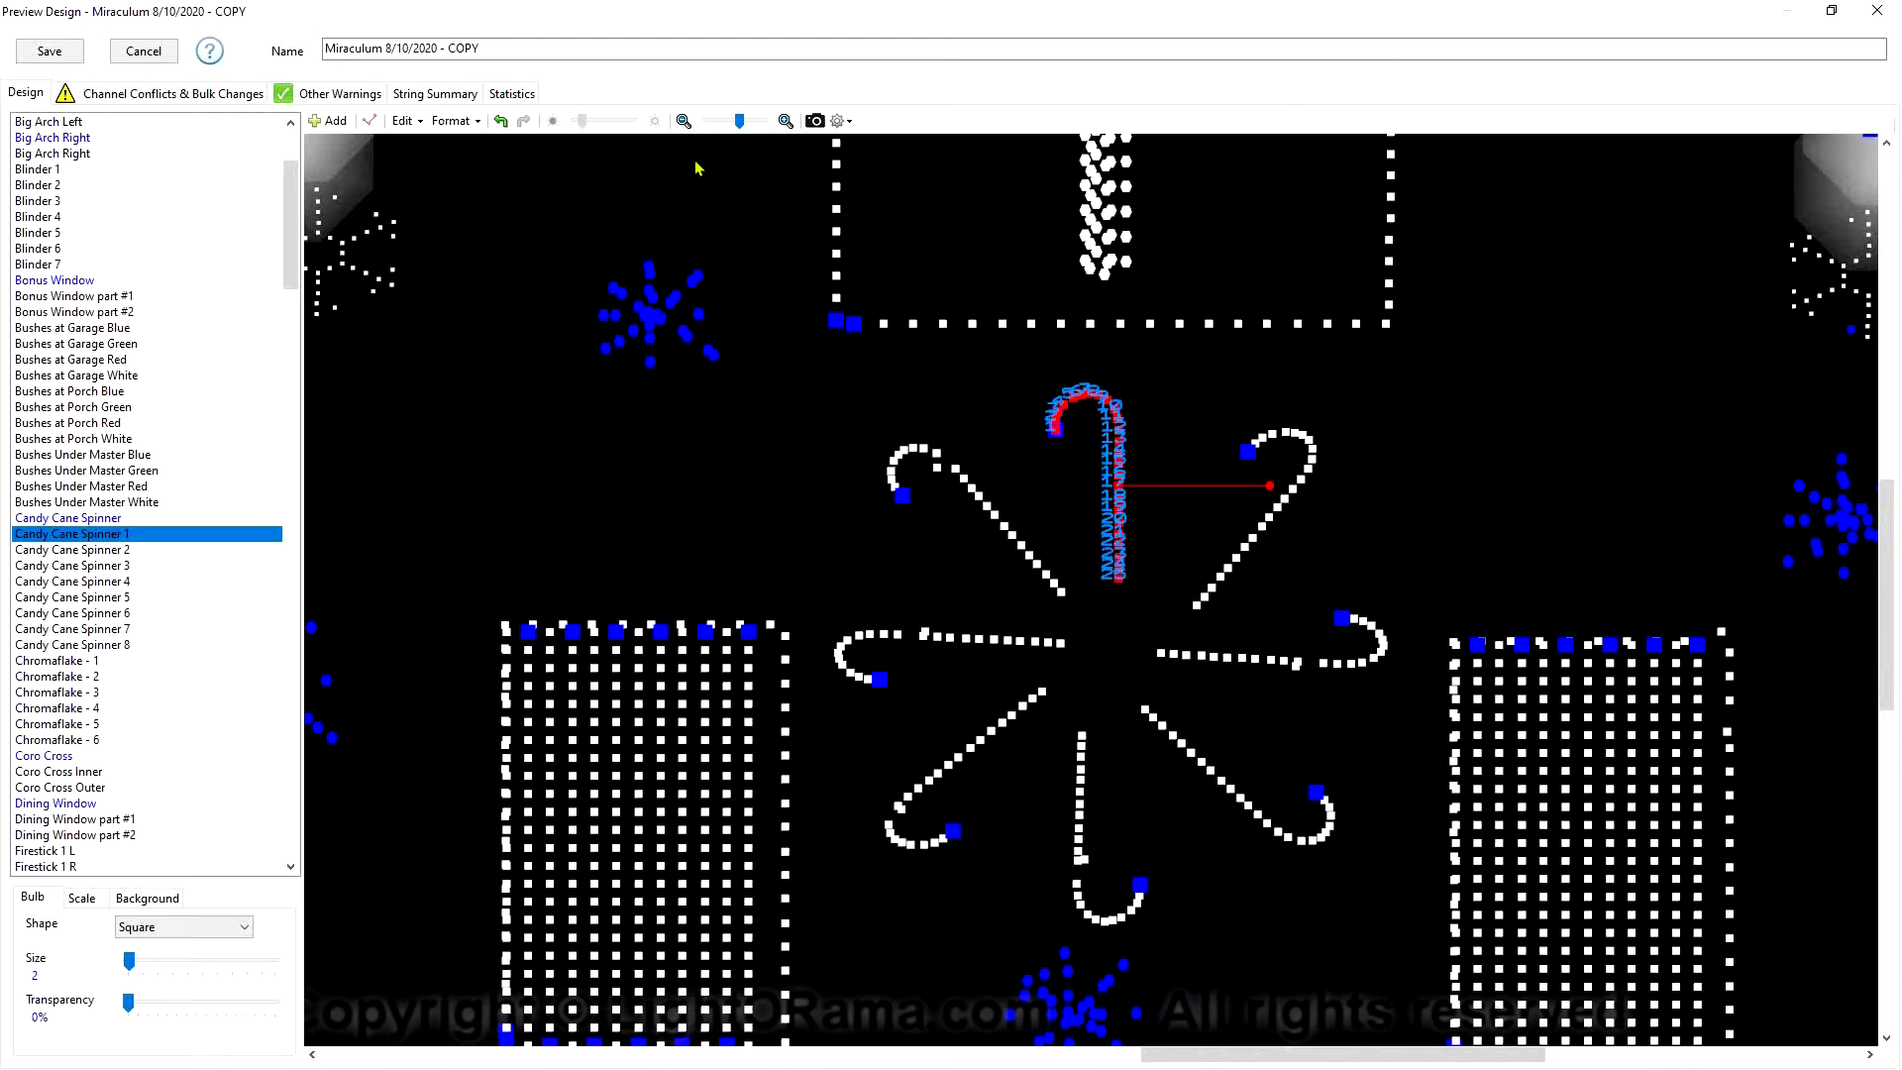
{"action": "left_click", "coordinate": [786, 120]}
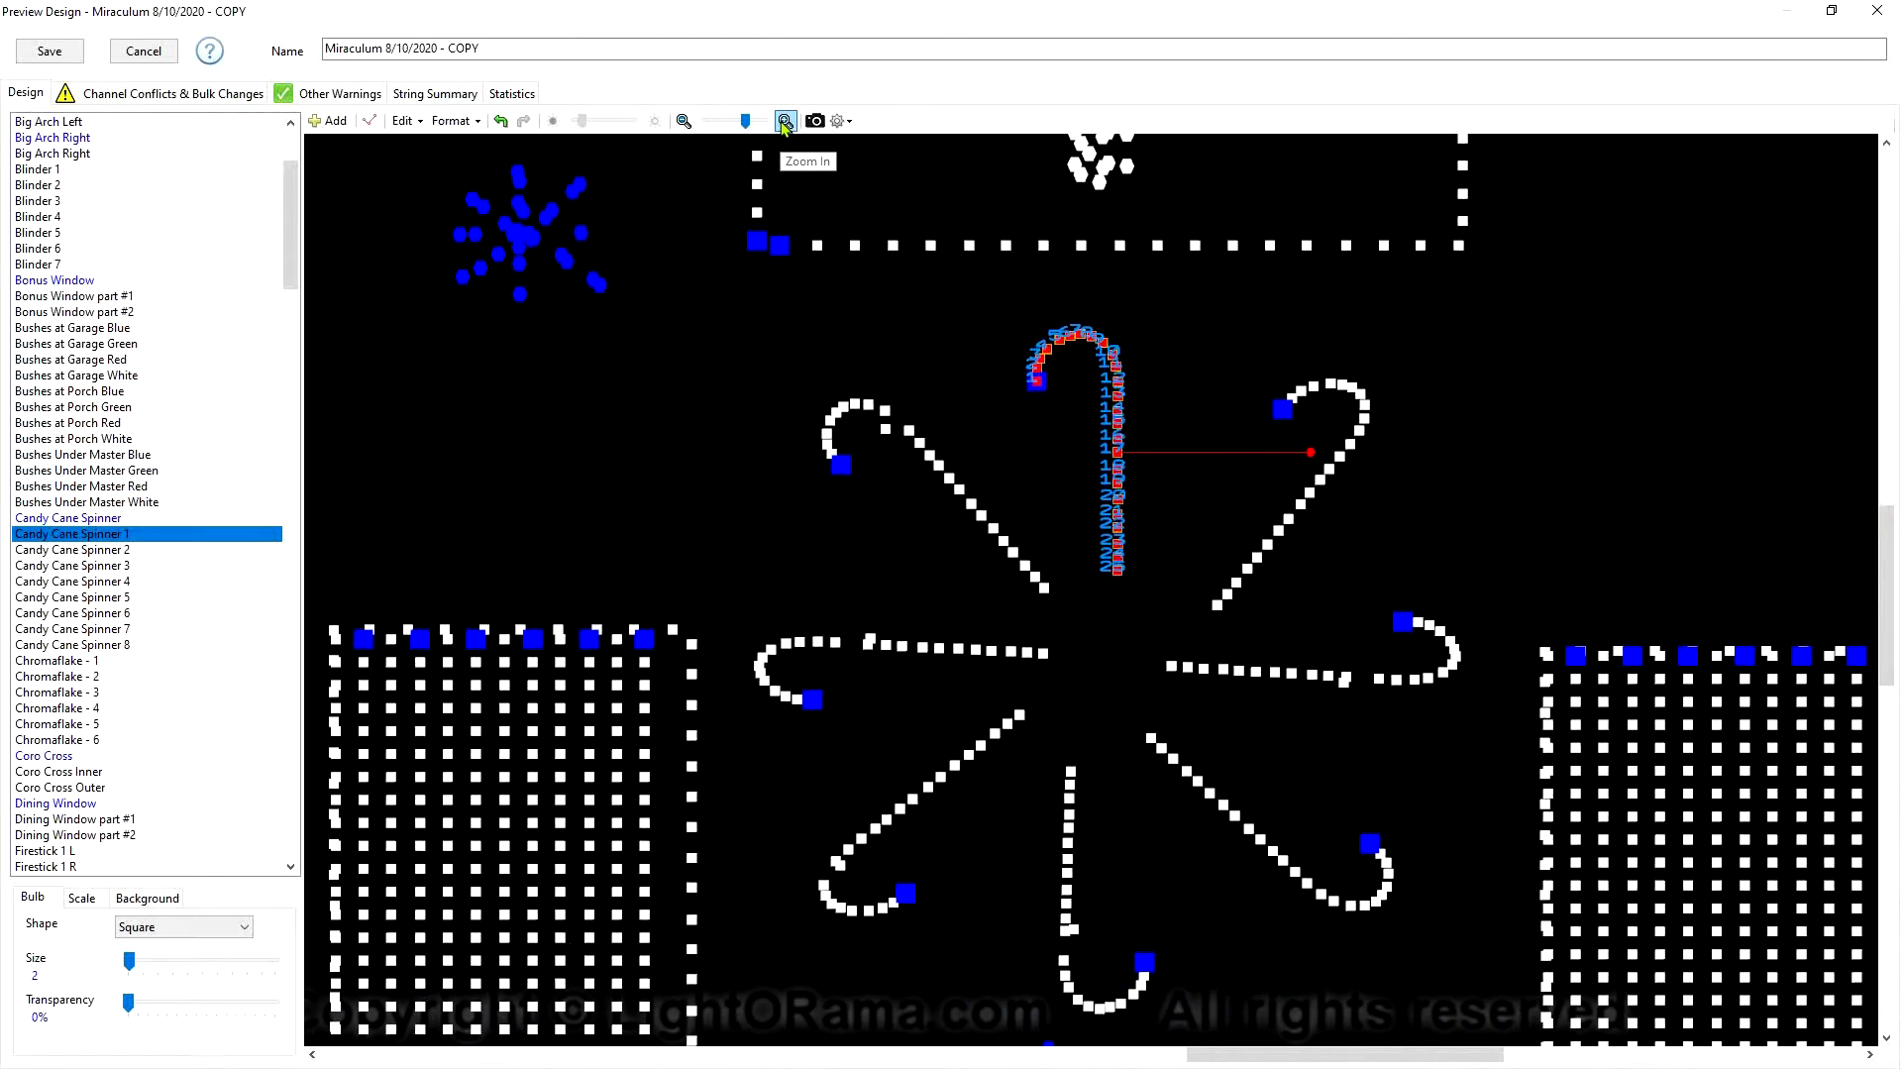
{"action": "left_click", "coordinate": [785, 121]}
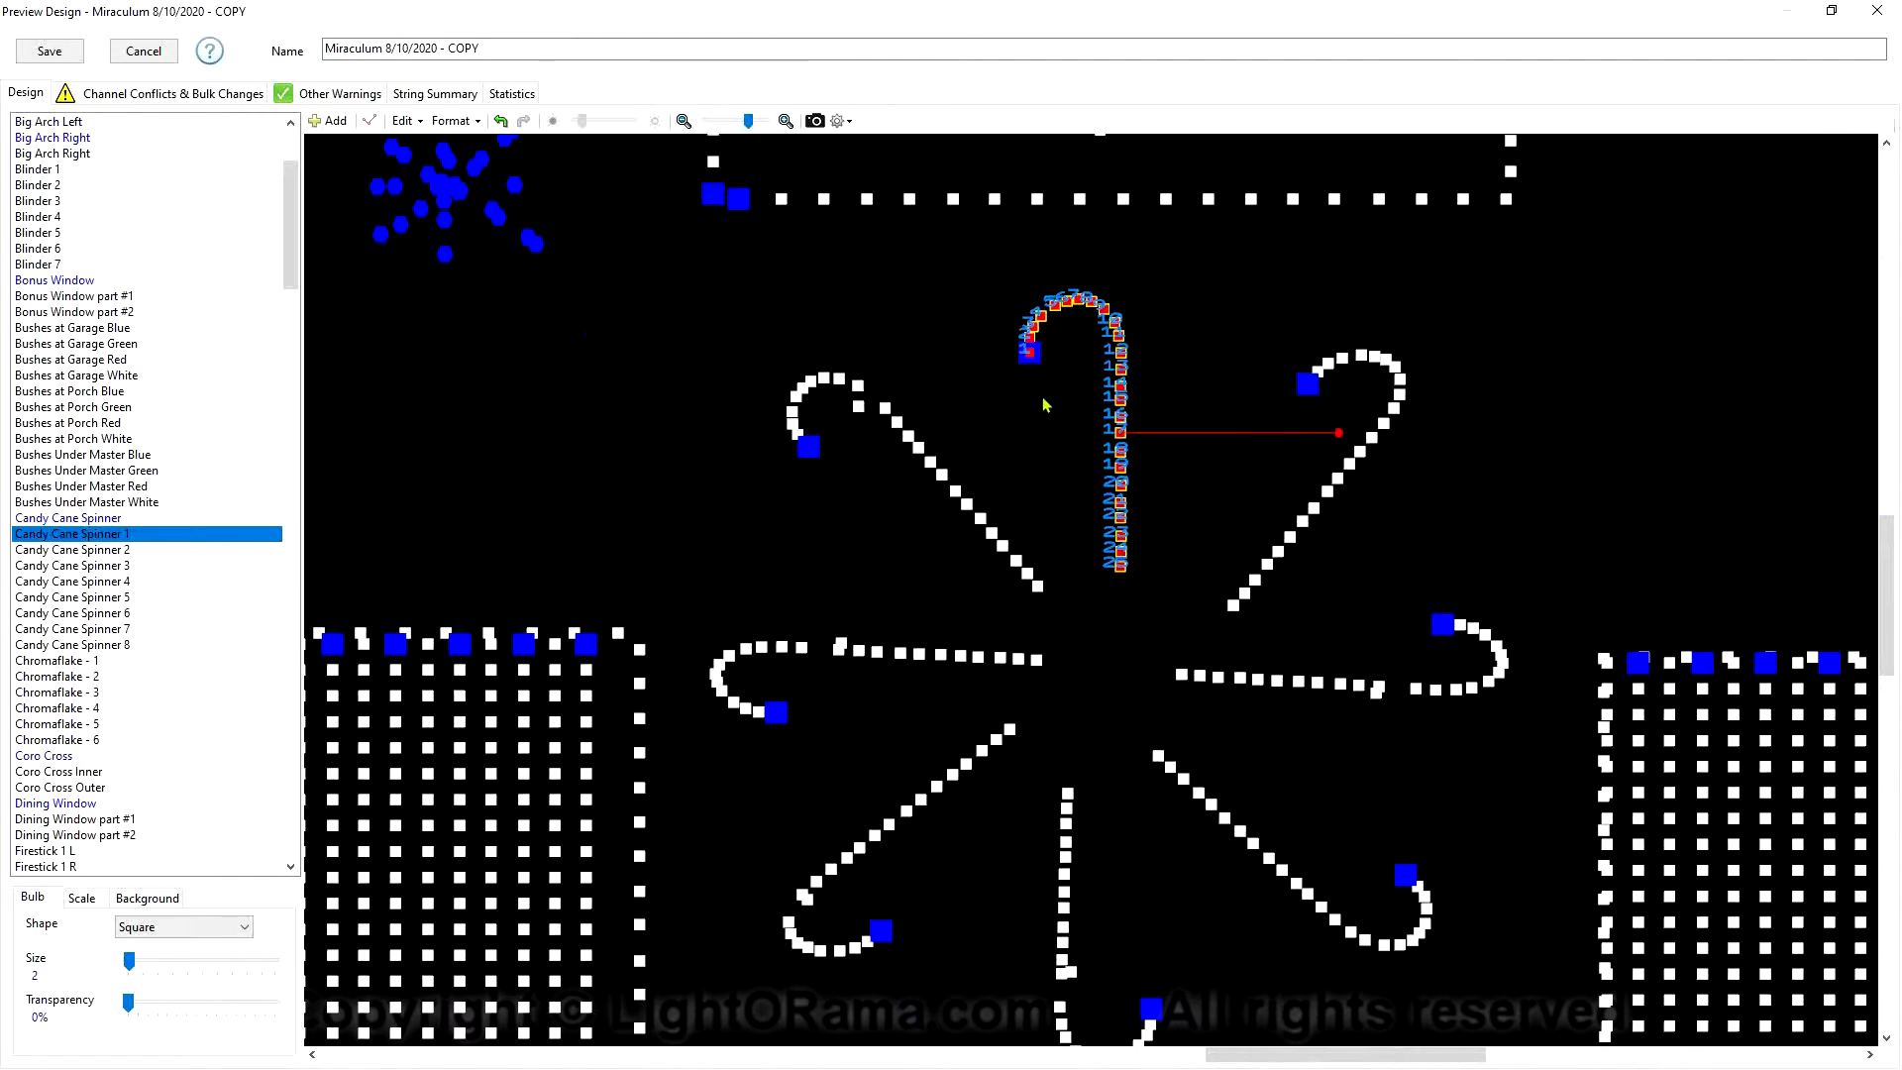
{"action": "scroll", "coordinate": [1050, 460], "scroll_direction": "down", "scroll_amount": 2}
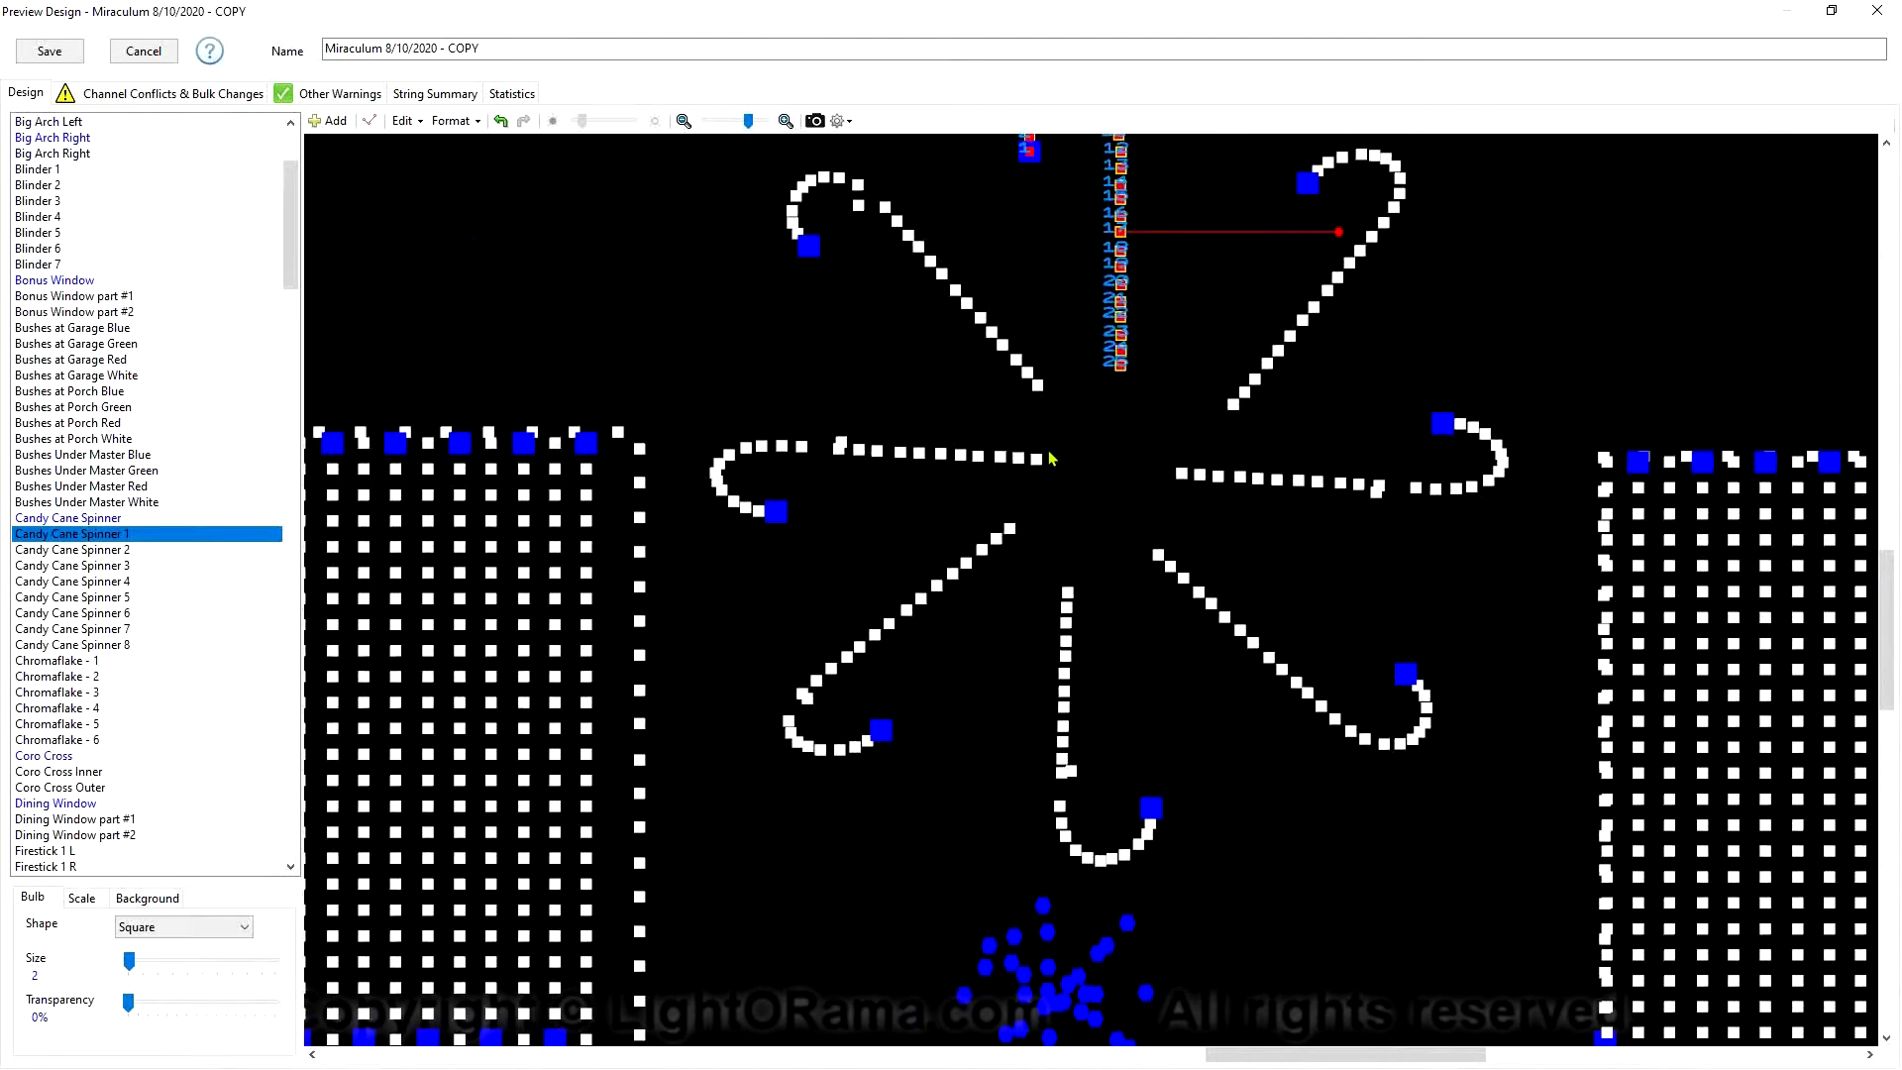
{"action": "scroll", "coordinate": [1050, 460], "scroll_direction": "up", "scroll_amount": 4}
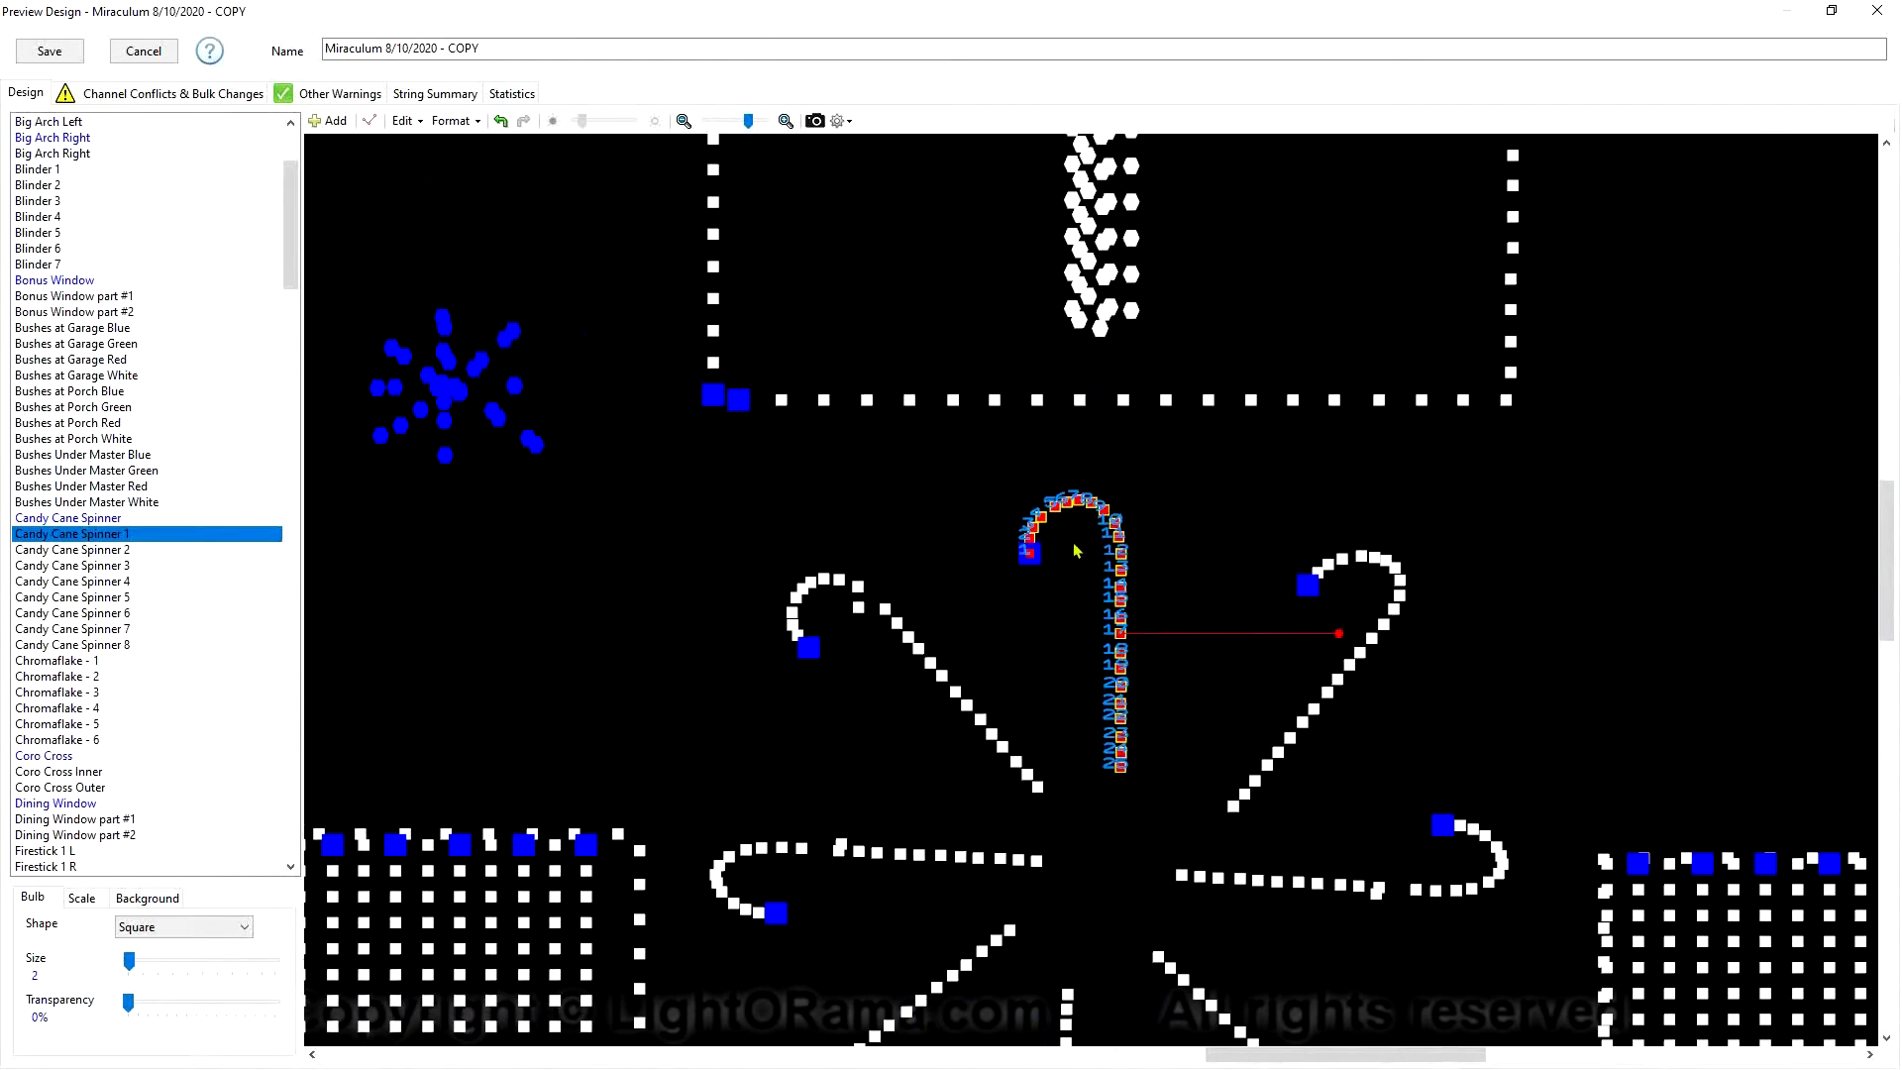
{"action": "scroll", "coordinate": [1076, 550], "scroll_direction": "down", "scroll_amount": 1}
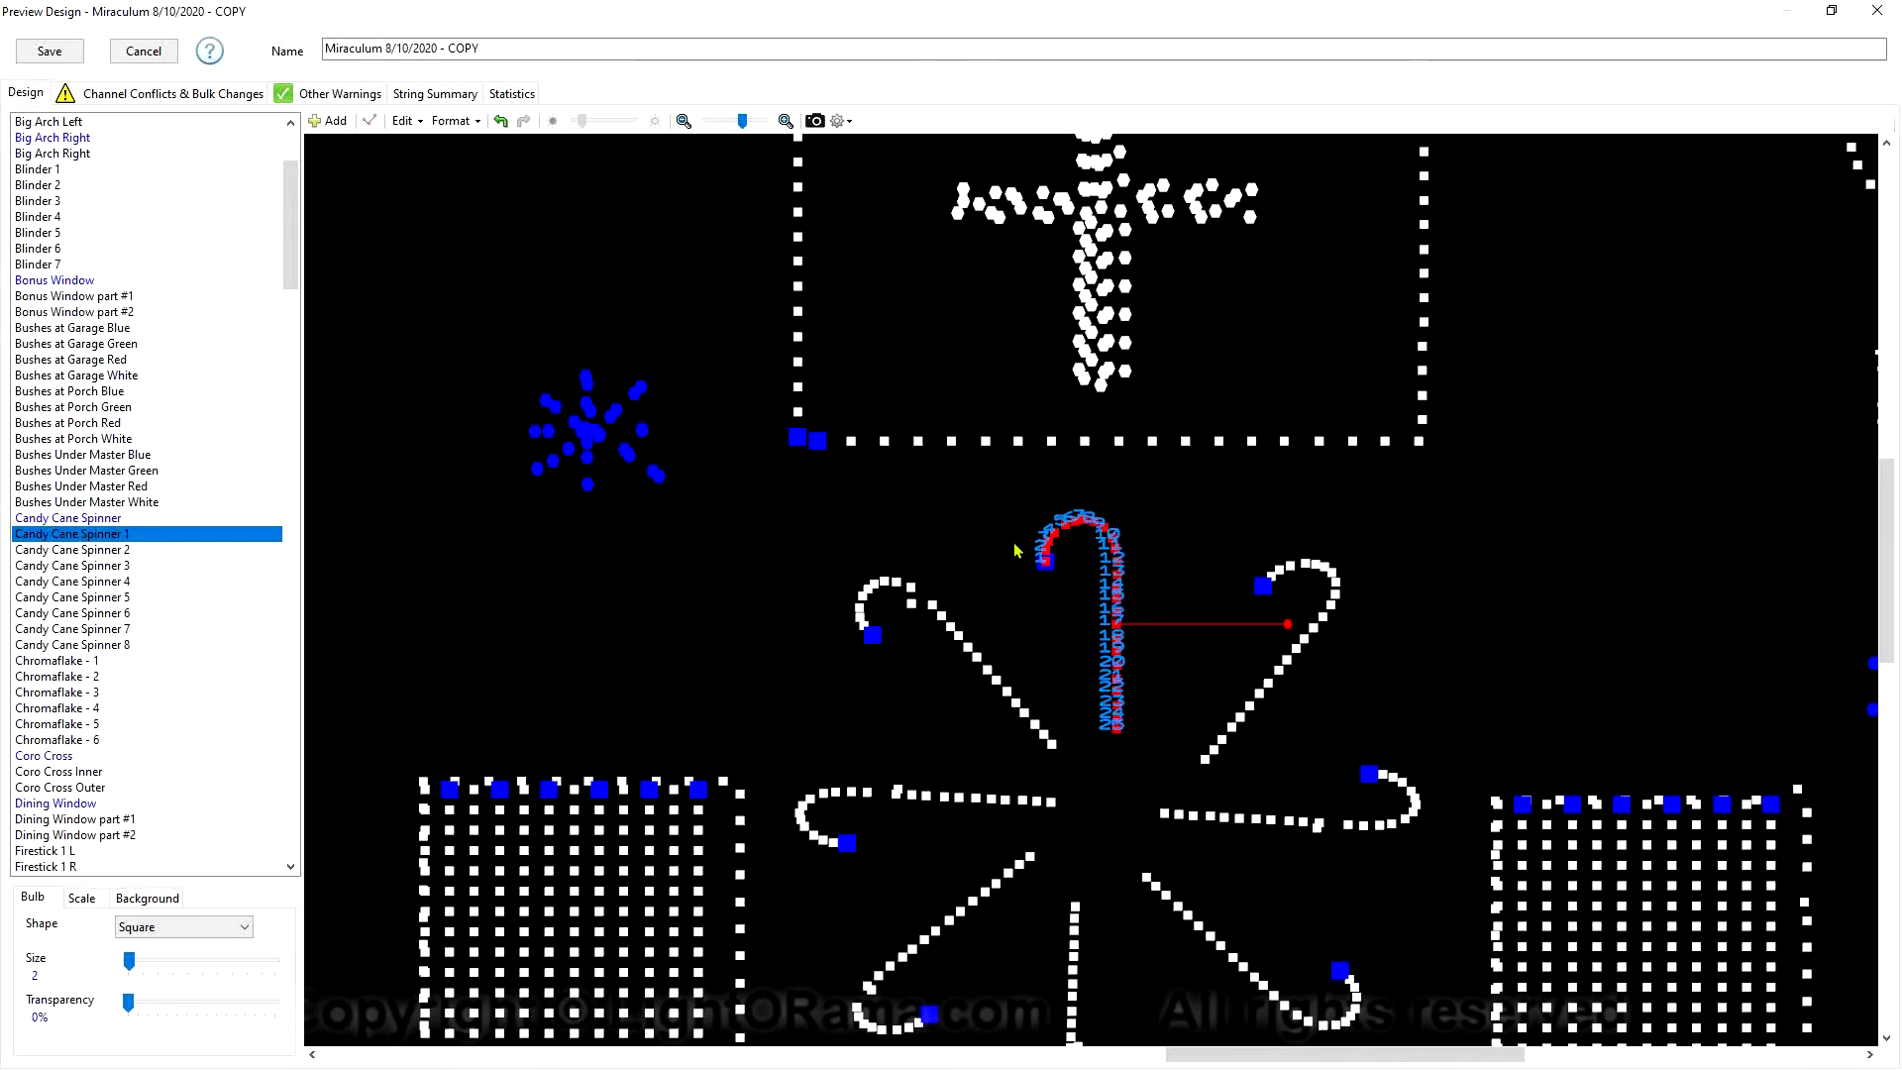
Select Candy Cane Spinner canes 2 through 8 clockwise around the spinner and compare their pixel numbering
{"action": "left_click", "coordinate": [1304, 598]}
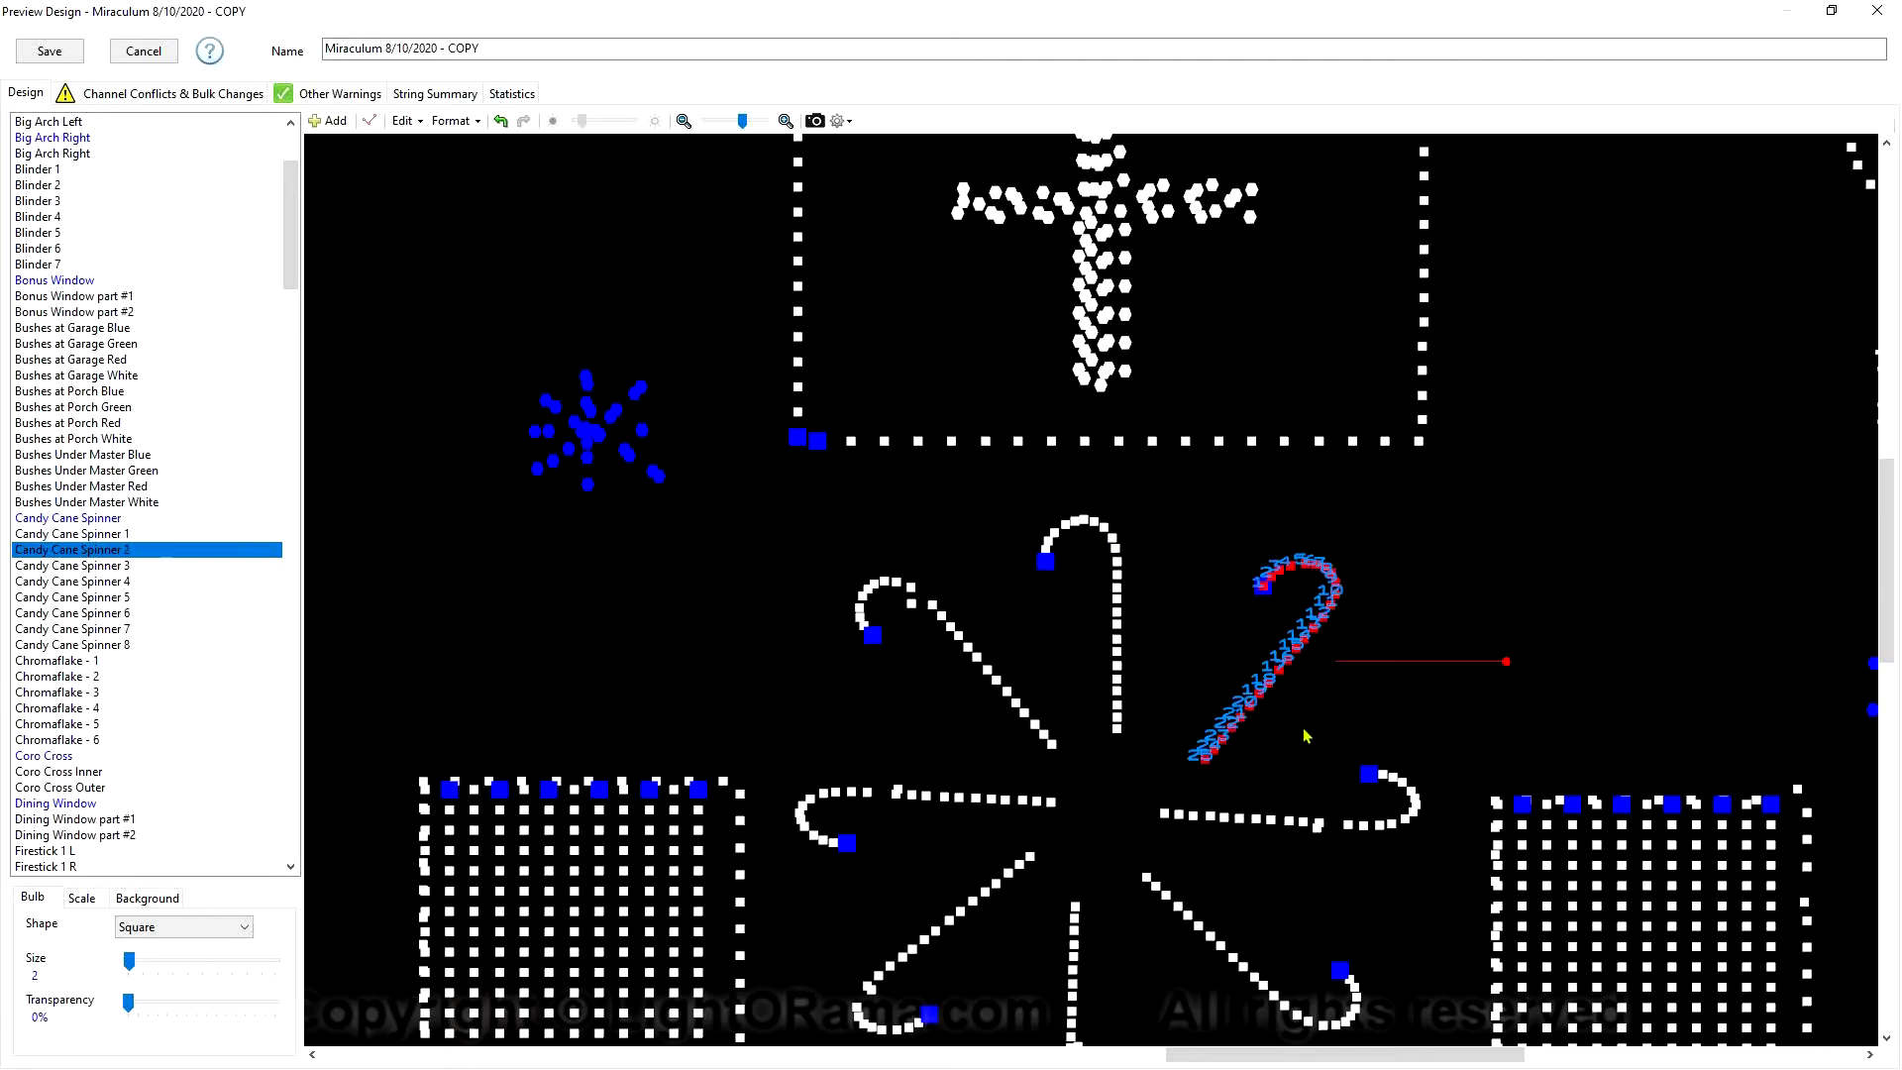
{"action": "left_click", "coordinate": [1306, 781]}
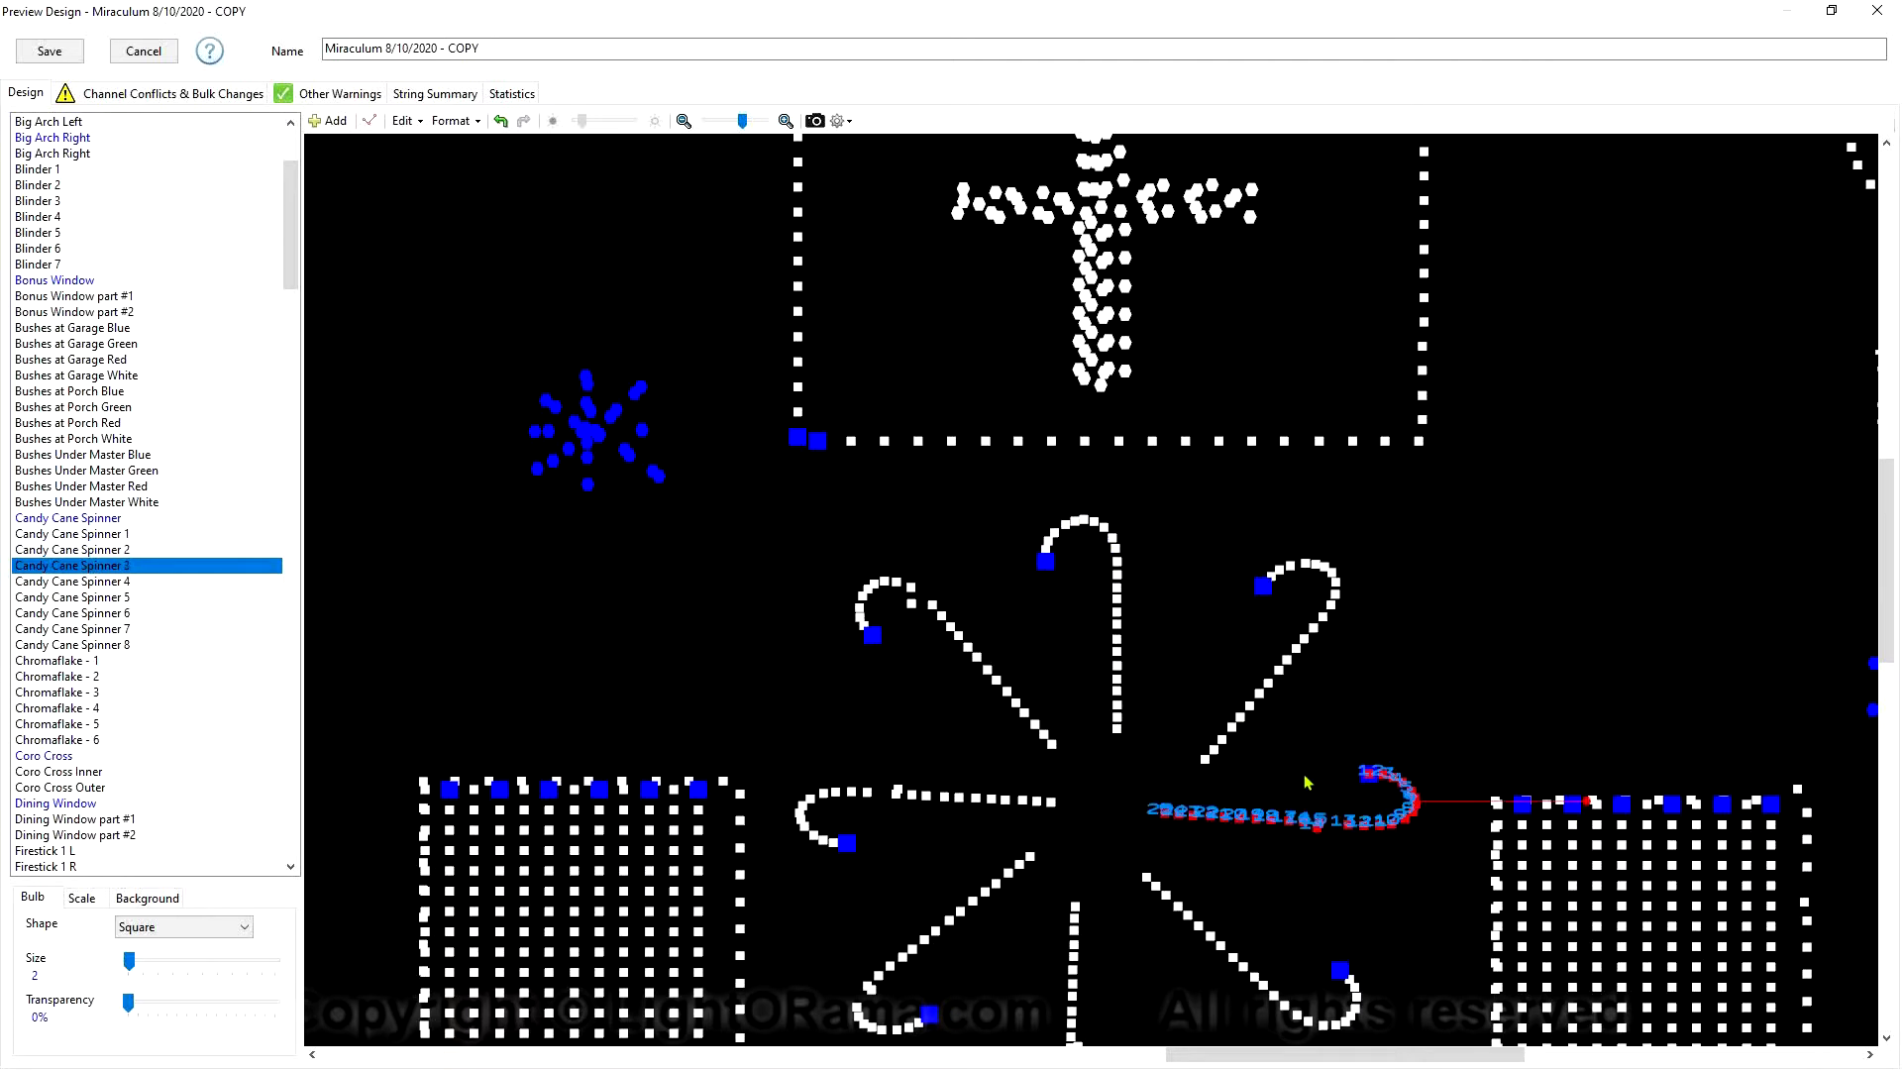
{"action": "left_click", "coordinate": [1251, 888]}
{"action": "left_click", "coordinate": [1150, 949]}
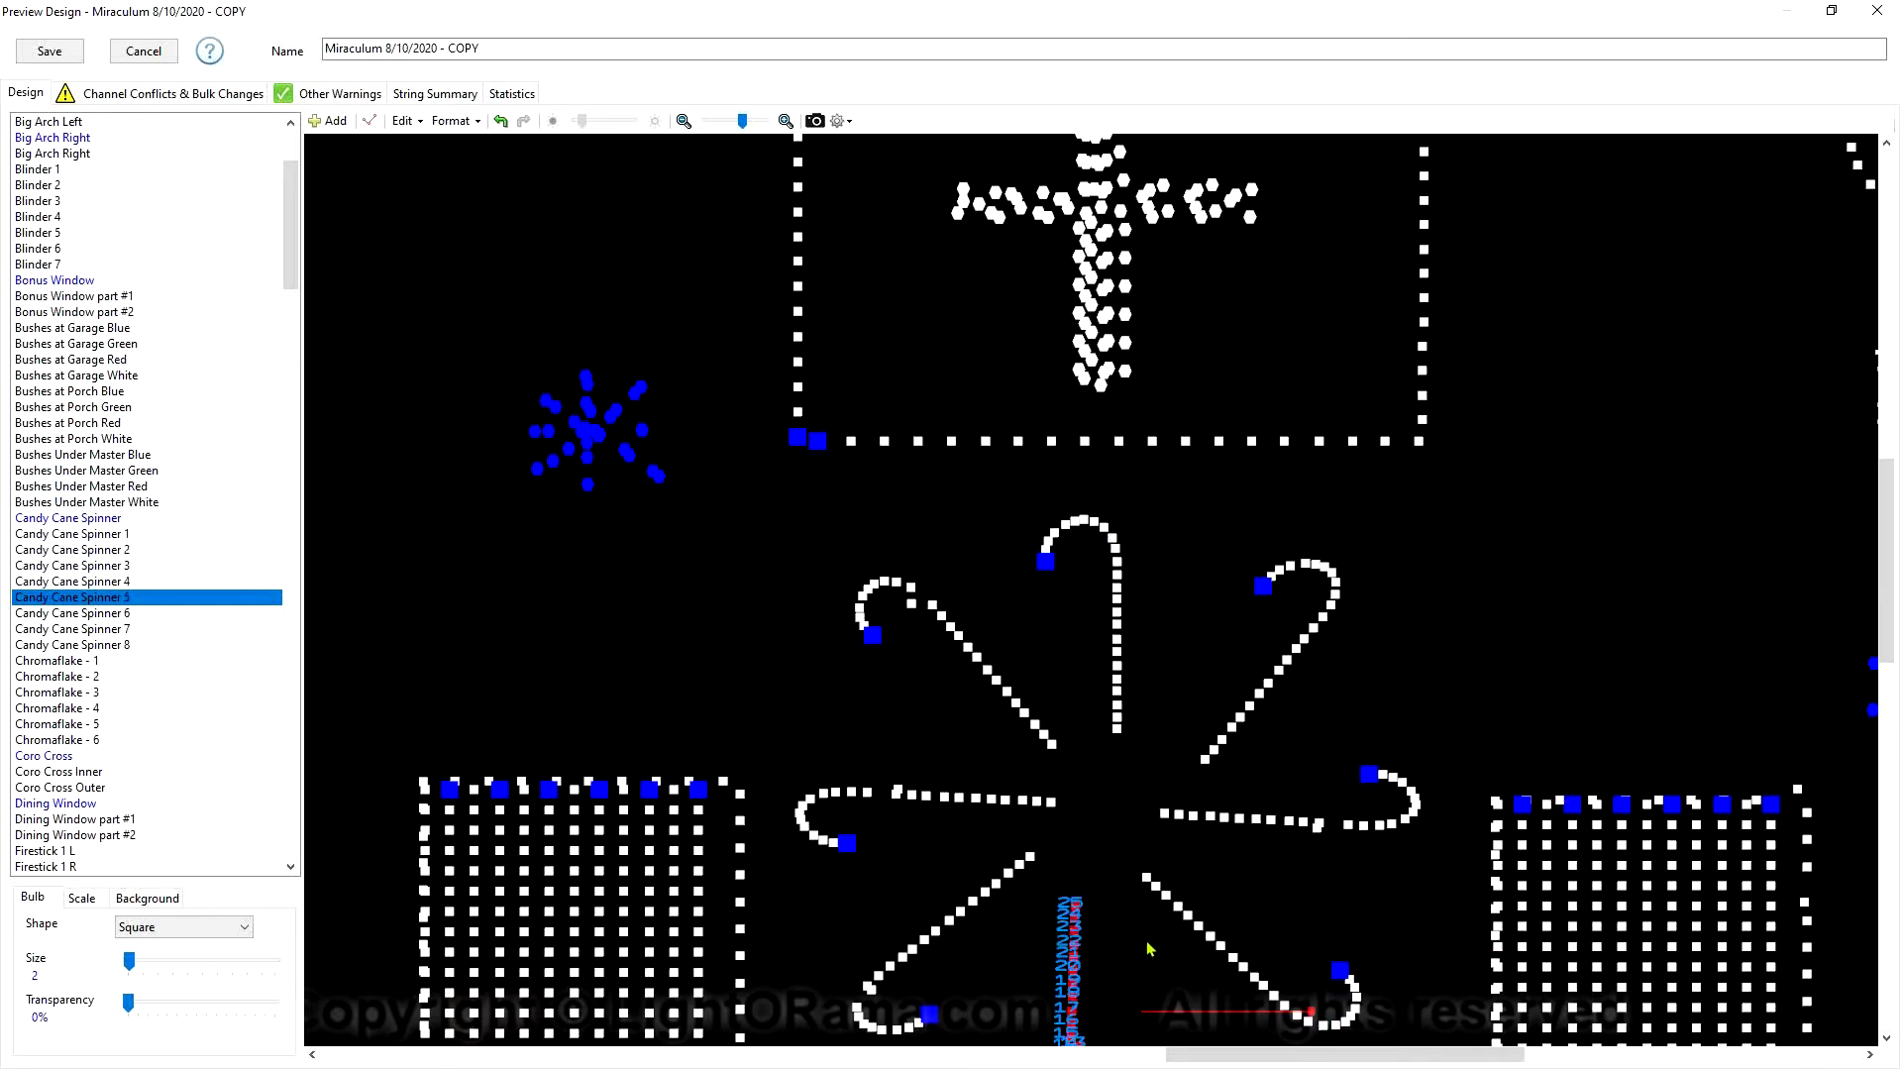
{"action": "left_click", "coordinate": [1002, 933]}
{"action": "left_click", "coordinate": [957, 848]}
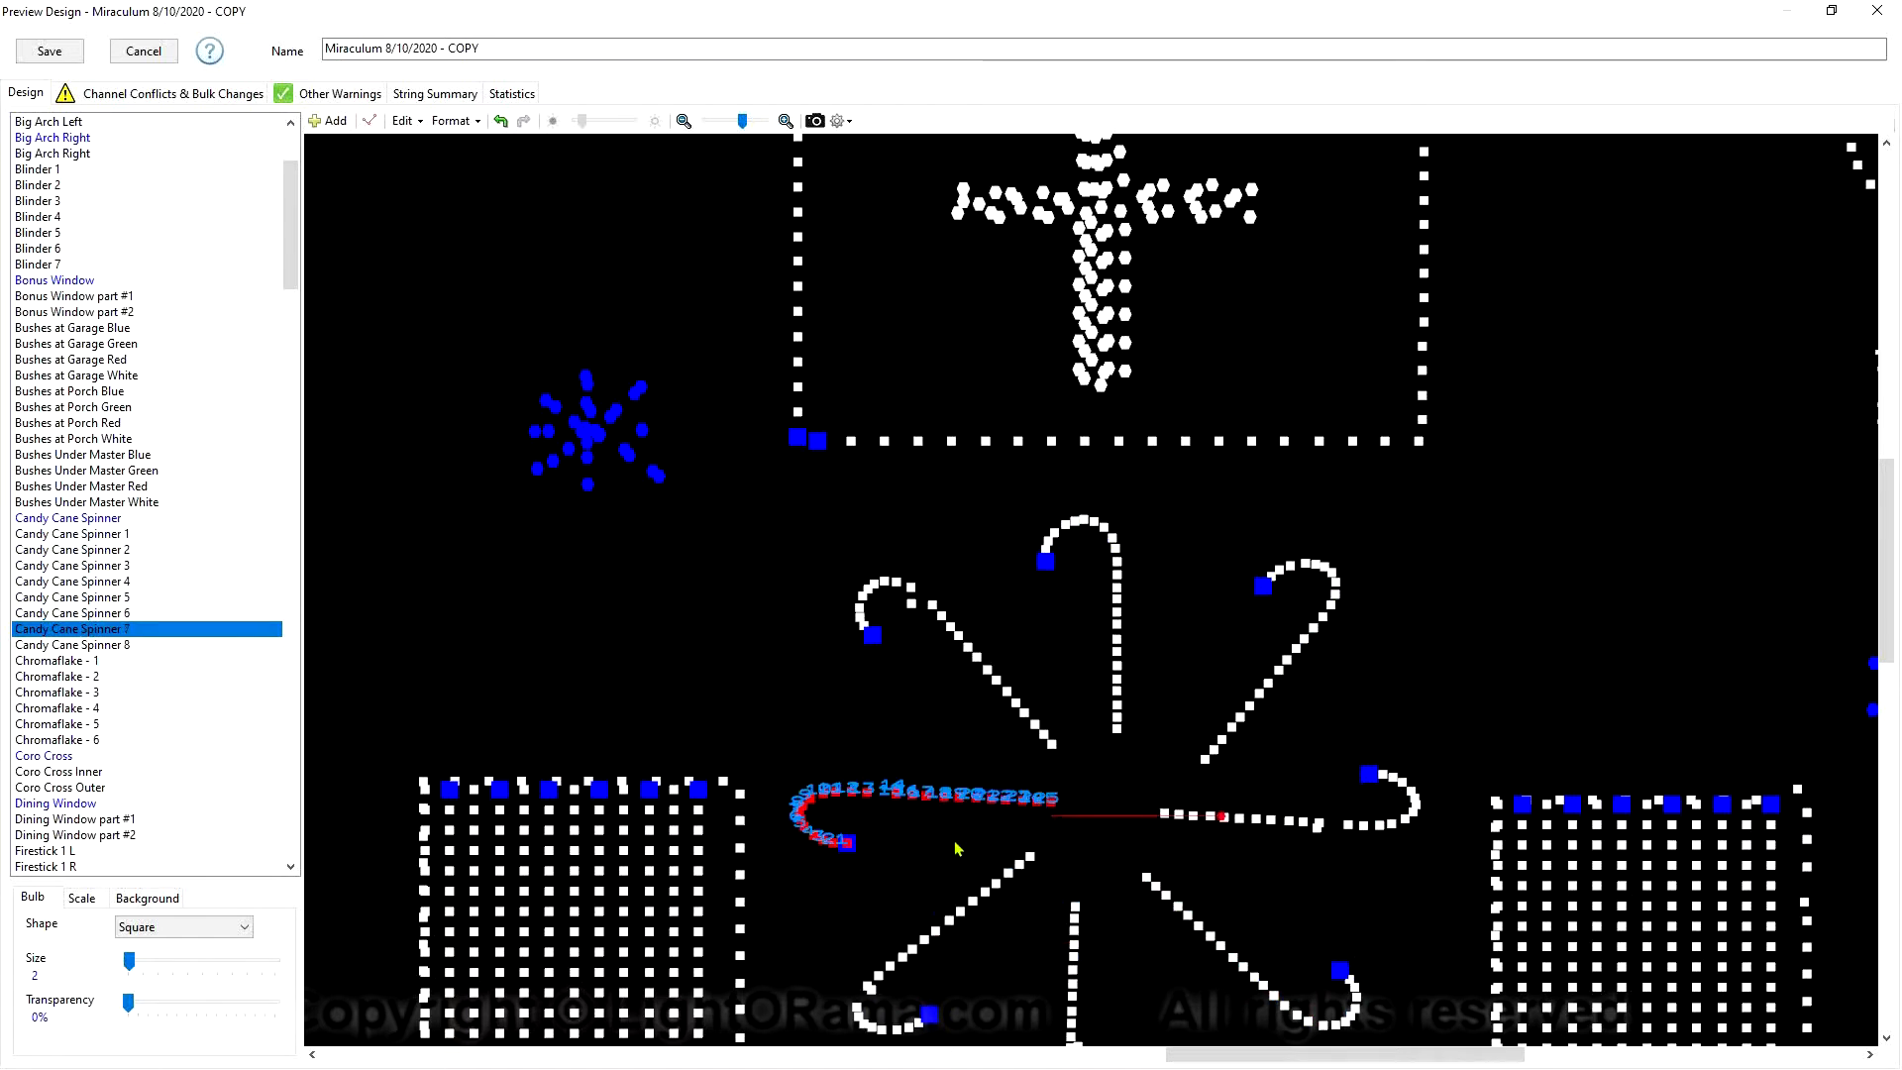
{"action": "left_click", "coordinate": [958, 721]}
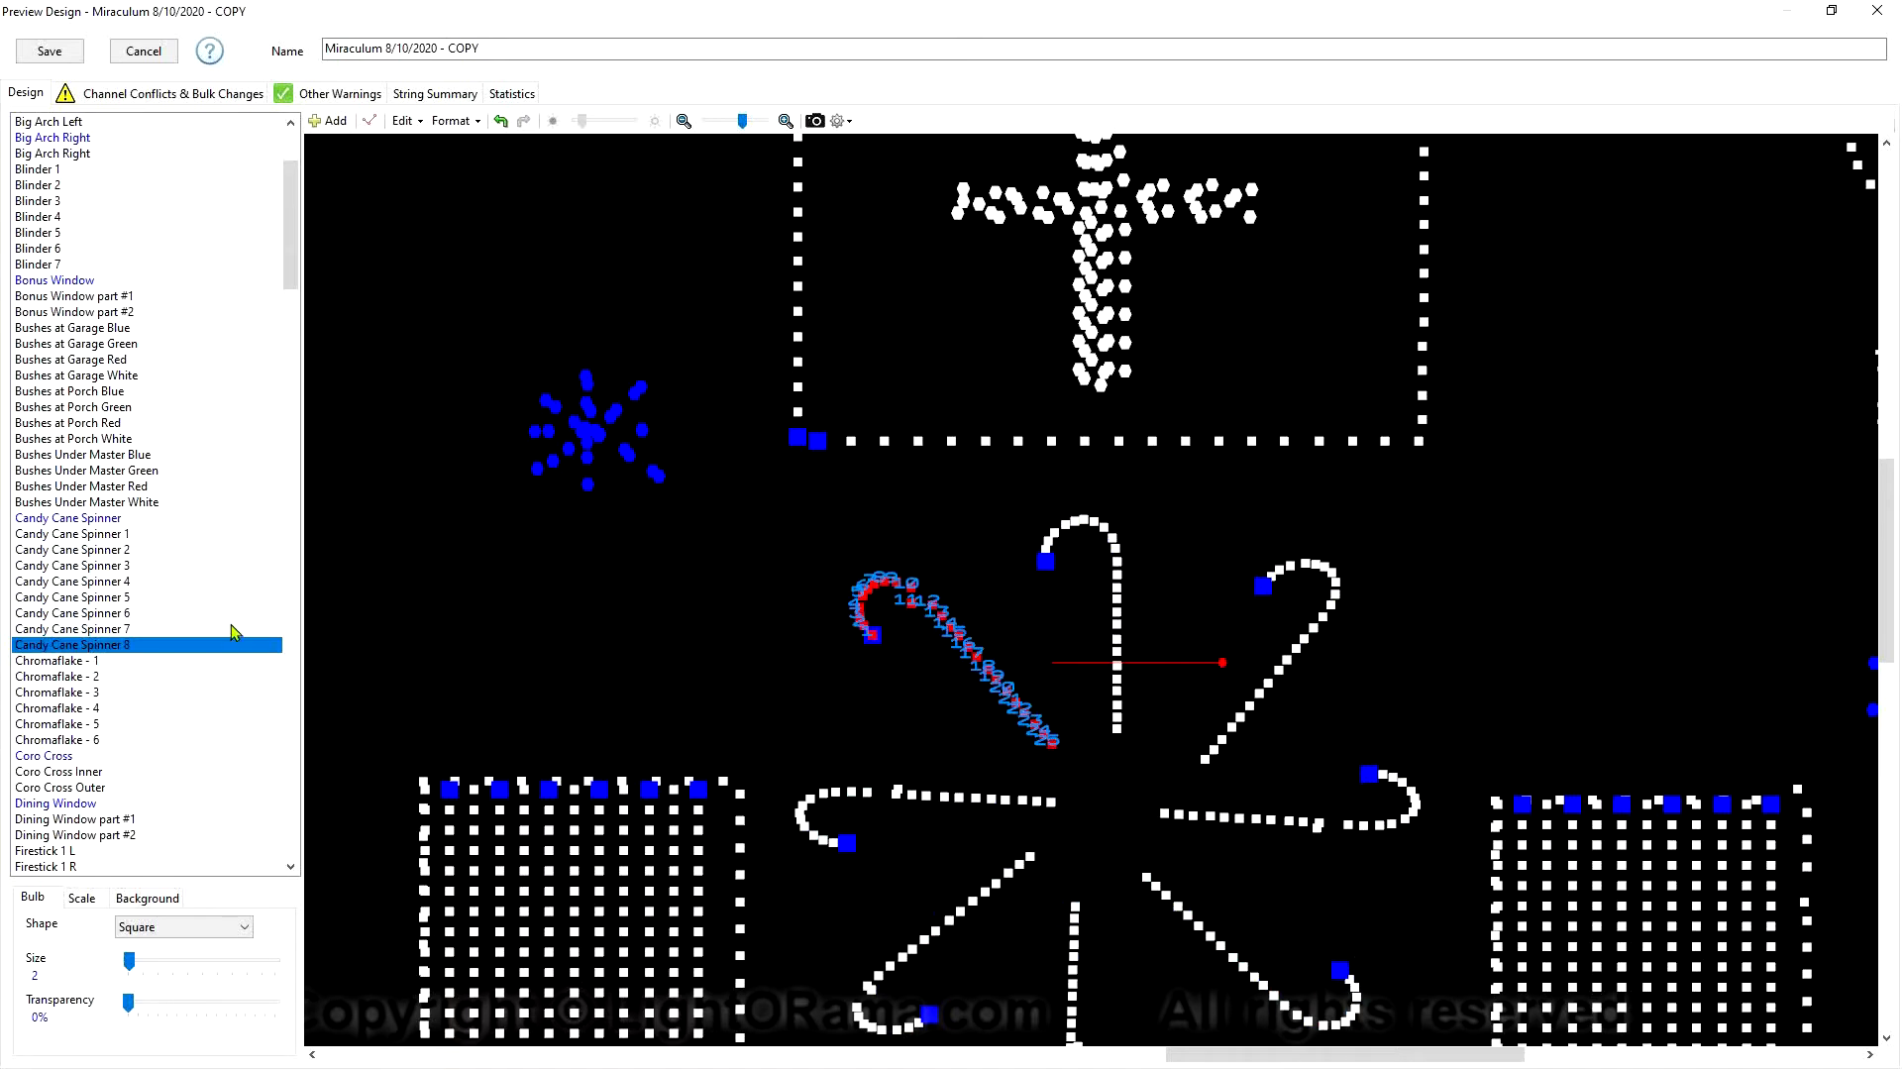
Examine the members and arrangement in the Candy Cane Spinner group definition without changing them
{"action": "left_click", "coordinate": [114, 518]}
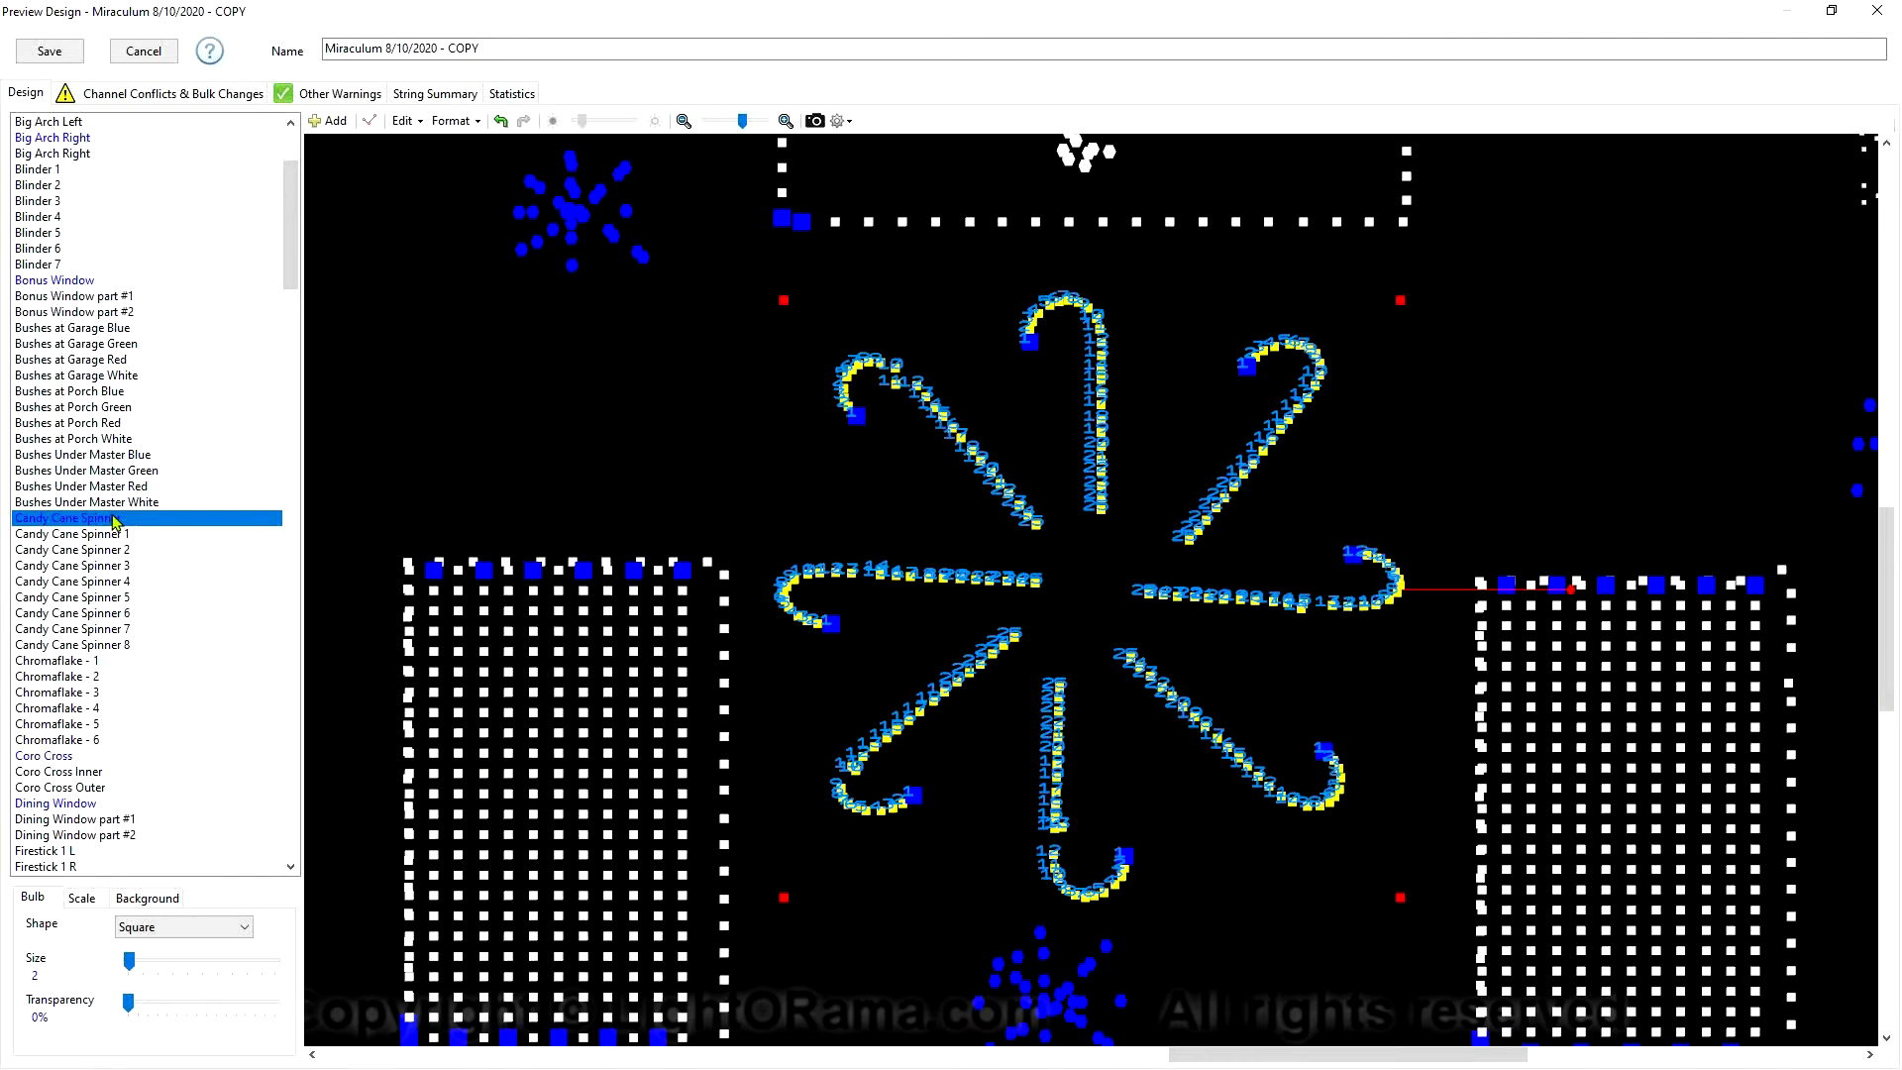
{"action": "double_click", "coordinate": [79, 525]}
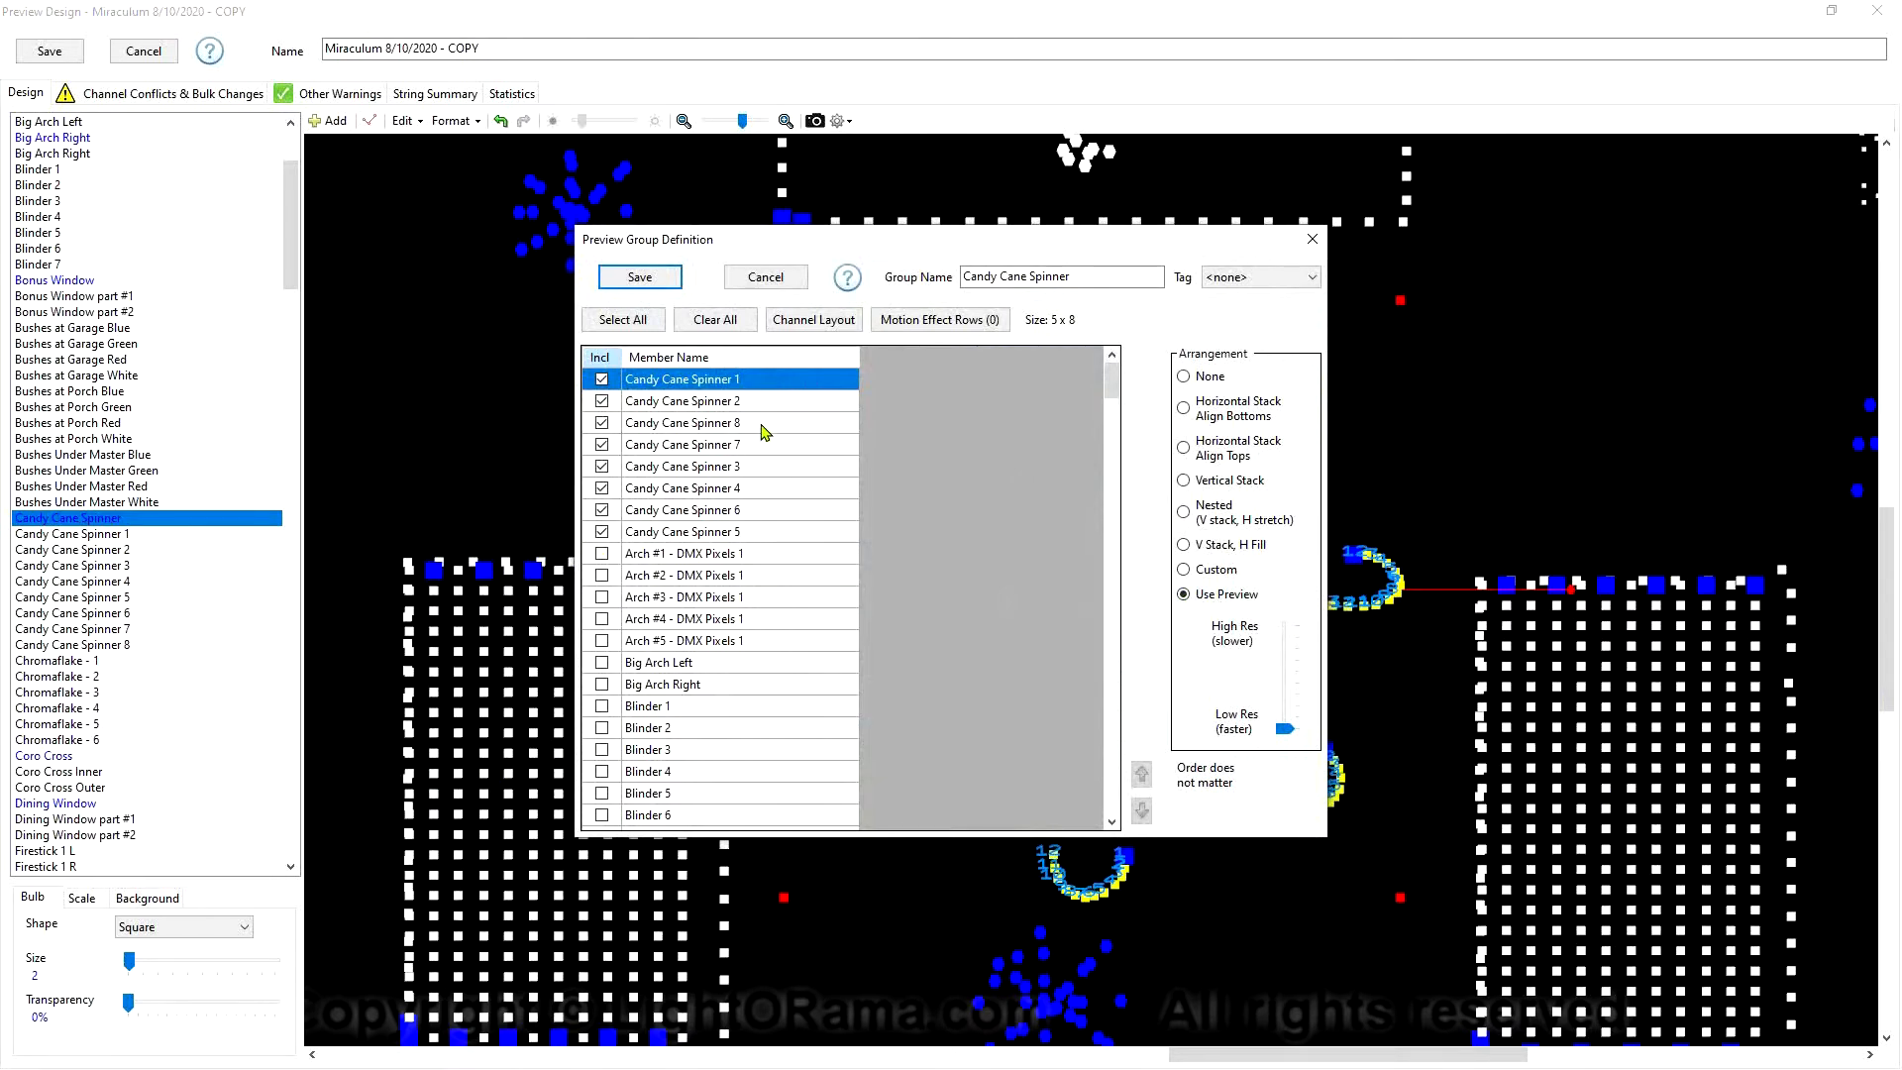
{"action": "left_click", "coordinate": [798, 277]}
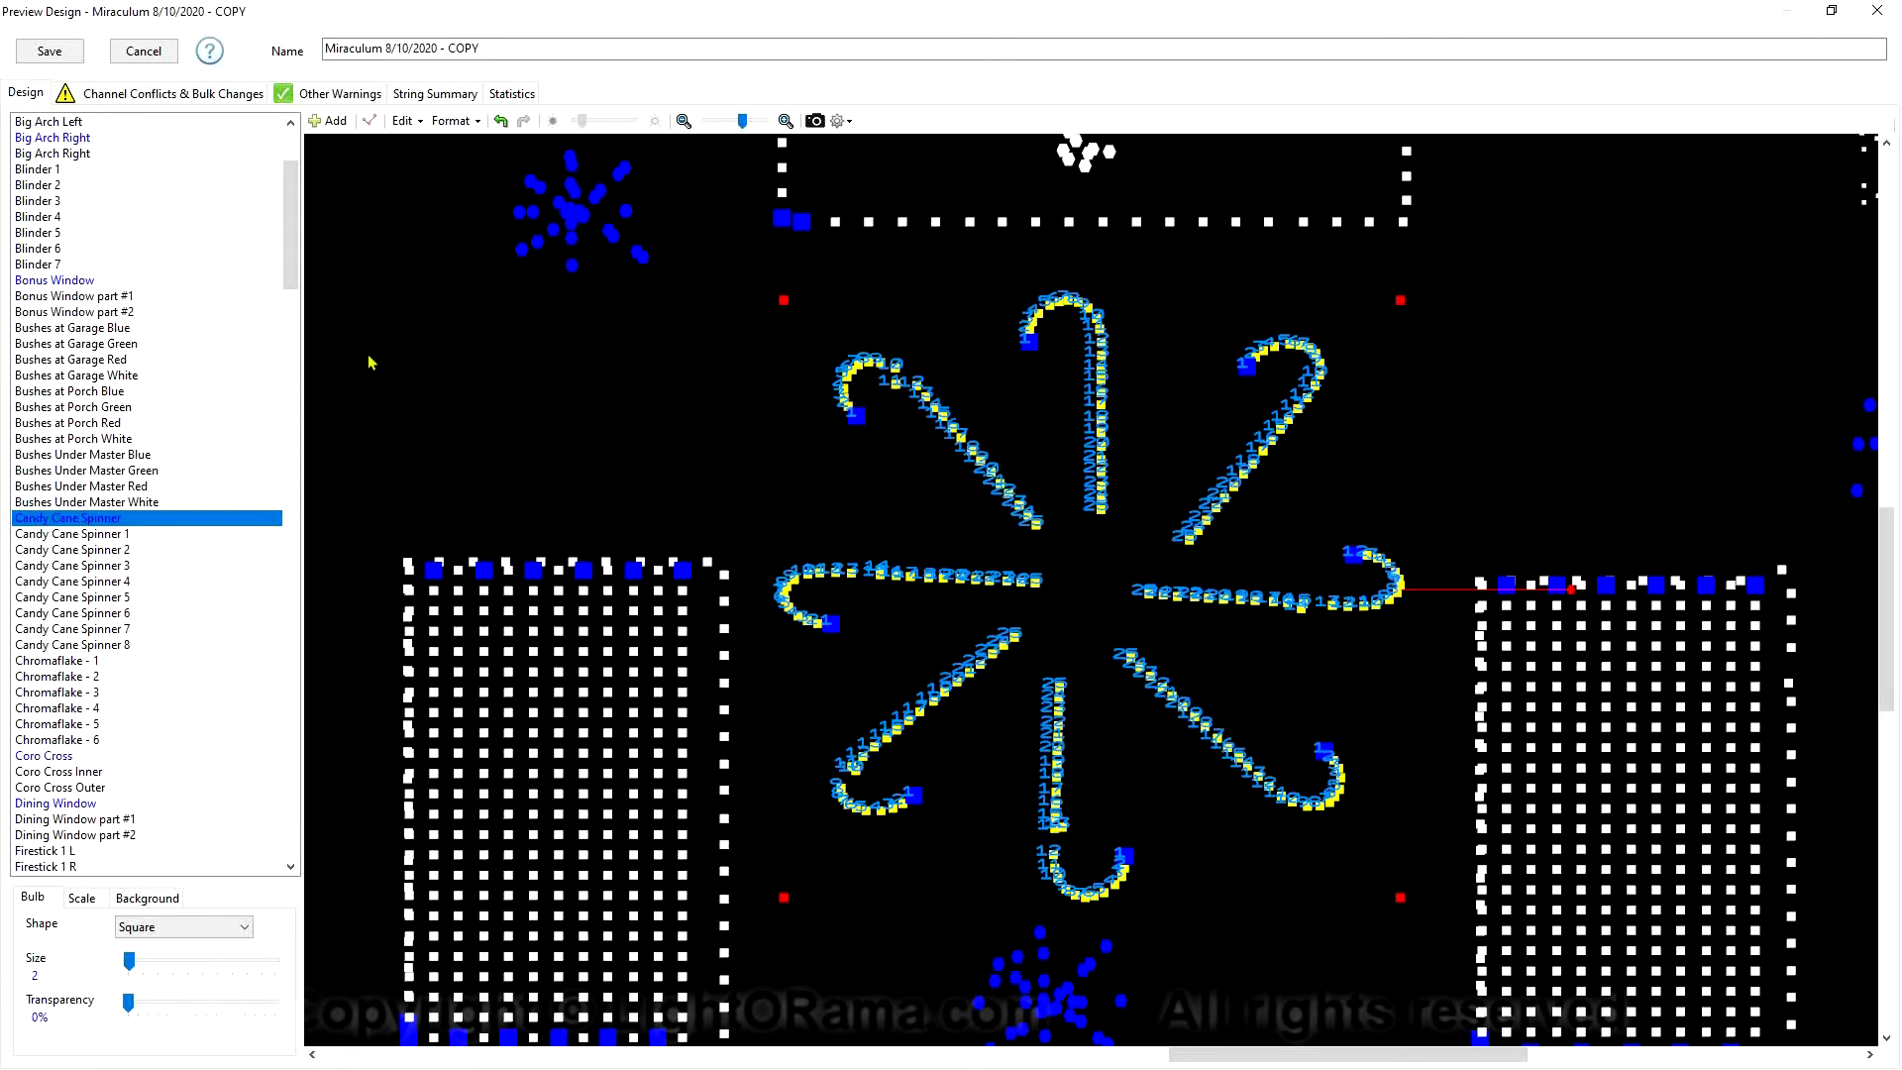
Review the full node layout of Candy Cane Spinner 1 in its layout view
{"action": "left_click", "coordinate": [129, 534]}
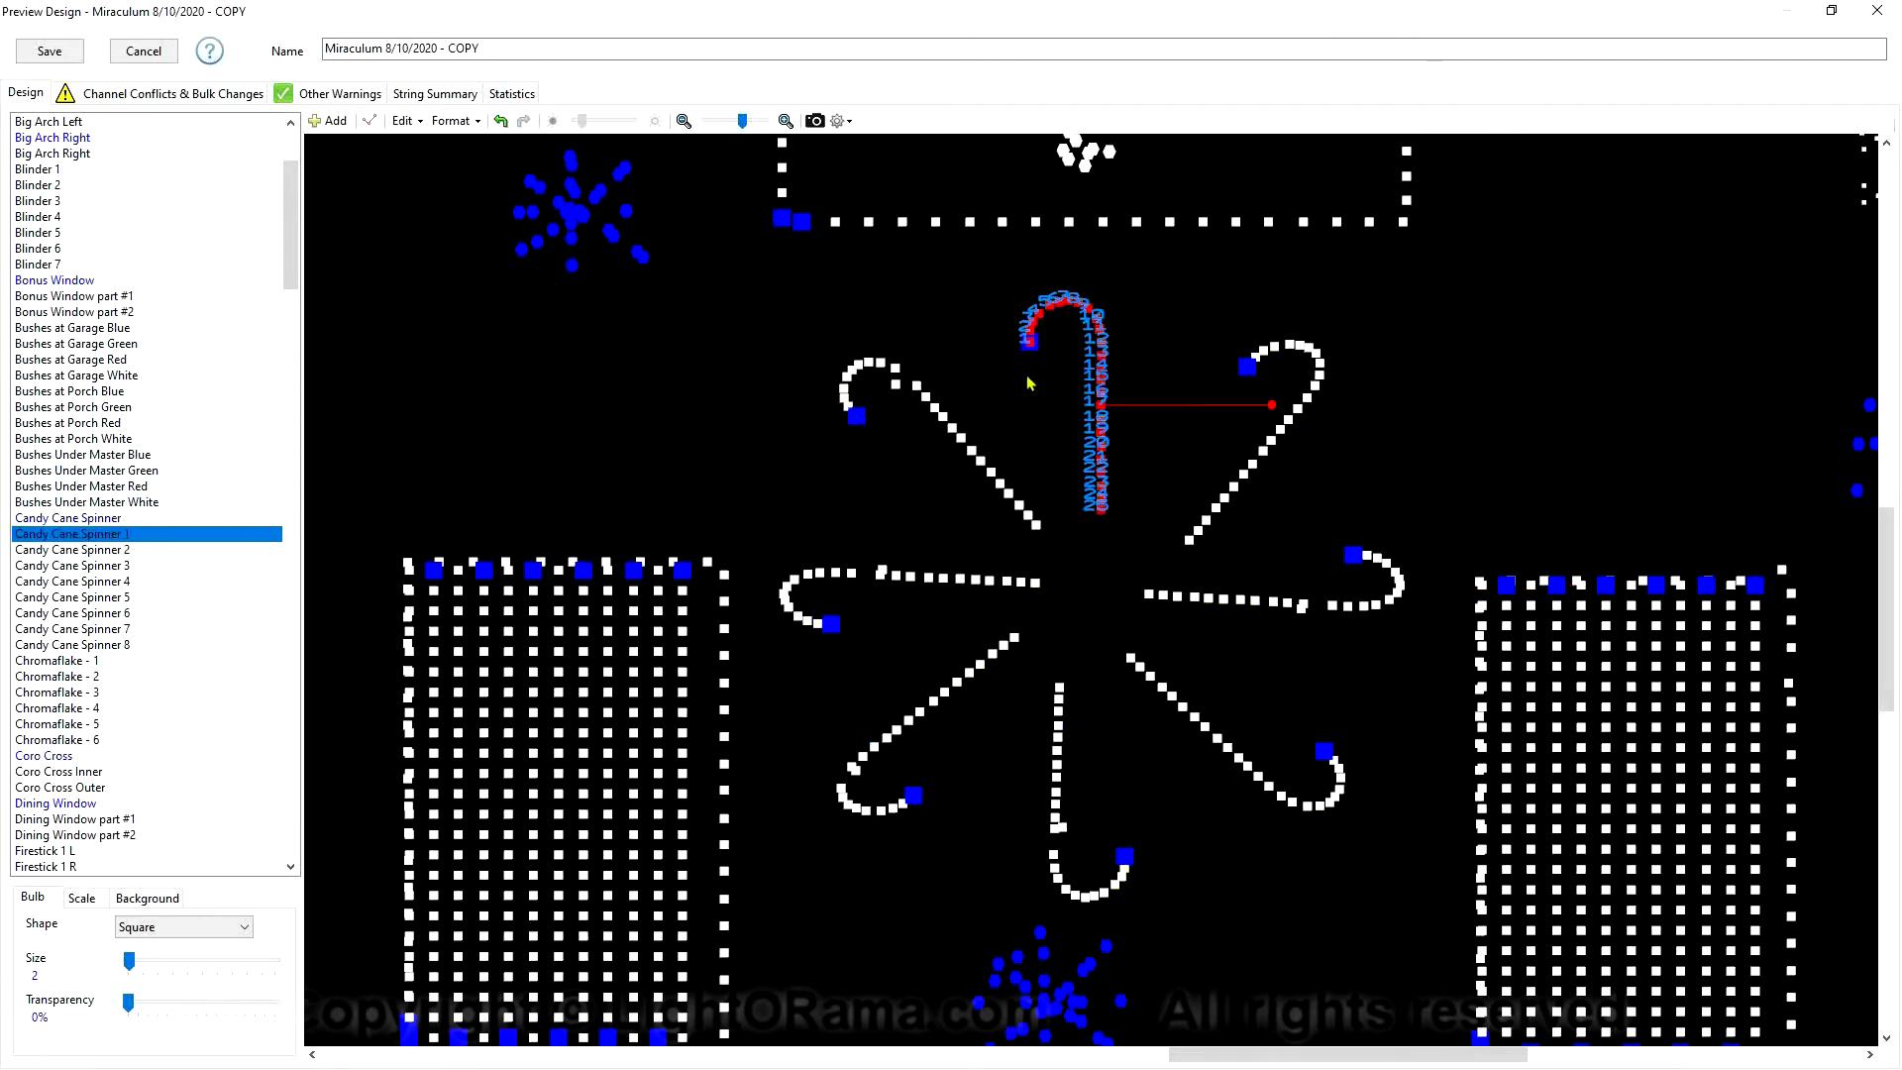
{"action": "left_click", "coordinate": [405, 121]}
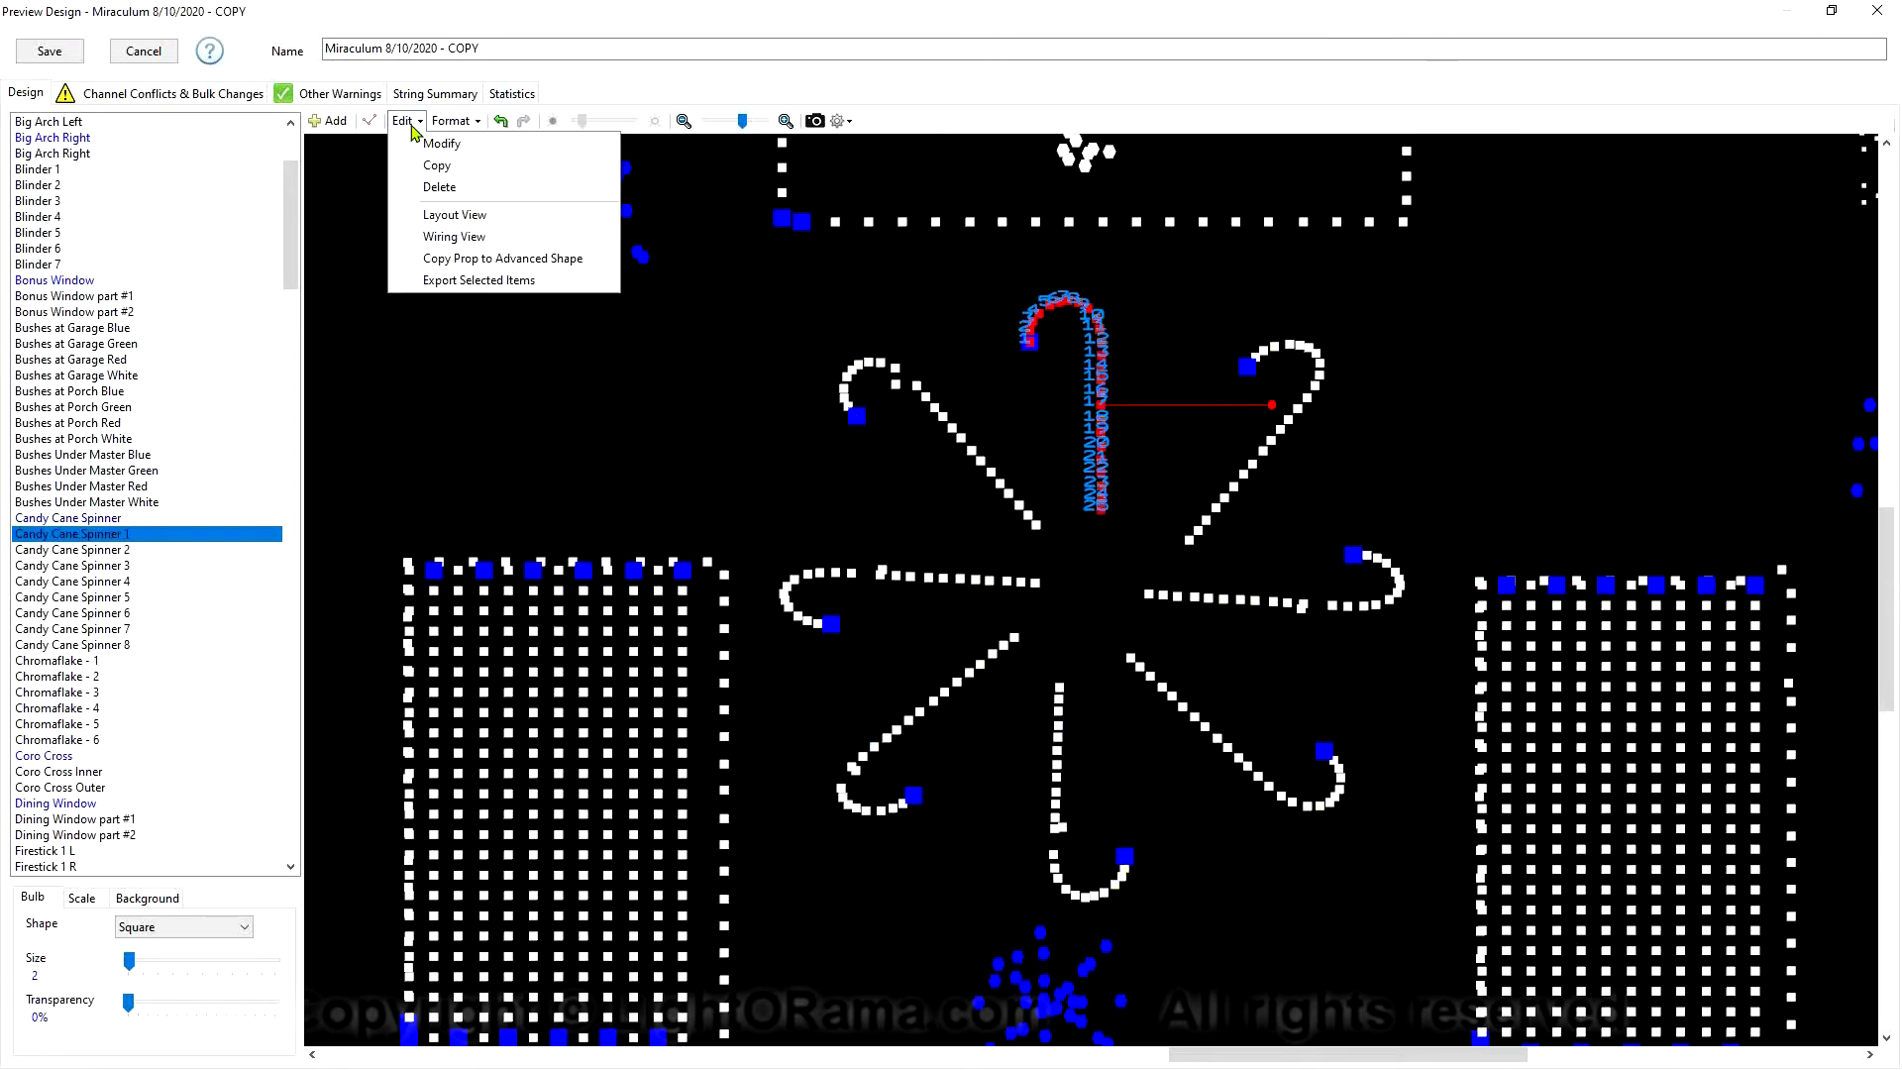
{"action": "left_click", "coordinate": [459, 217]}
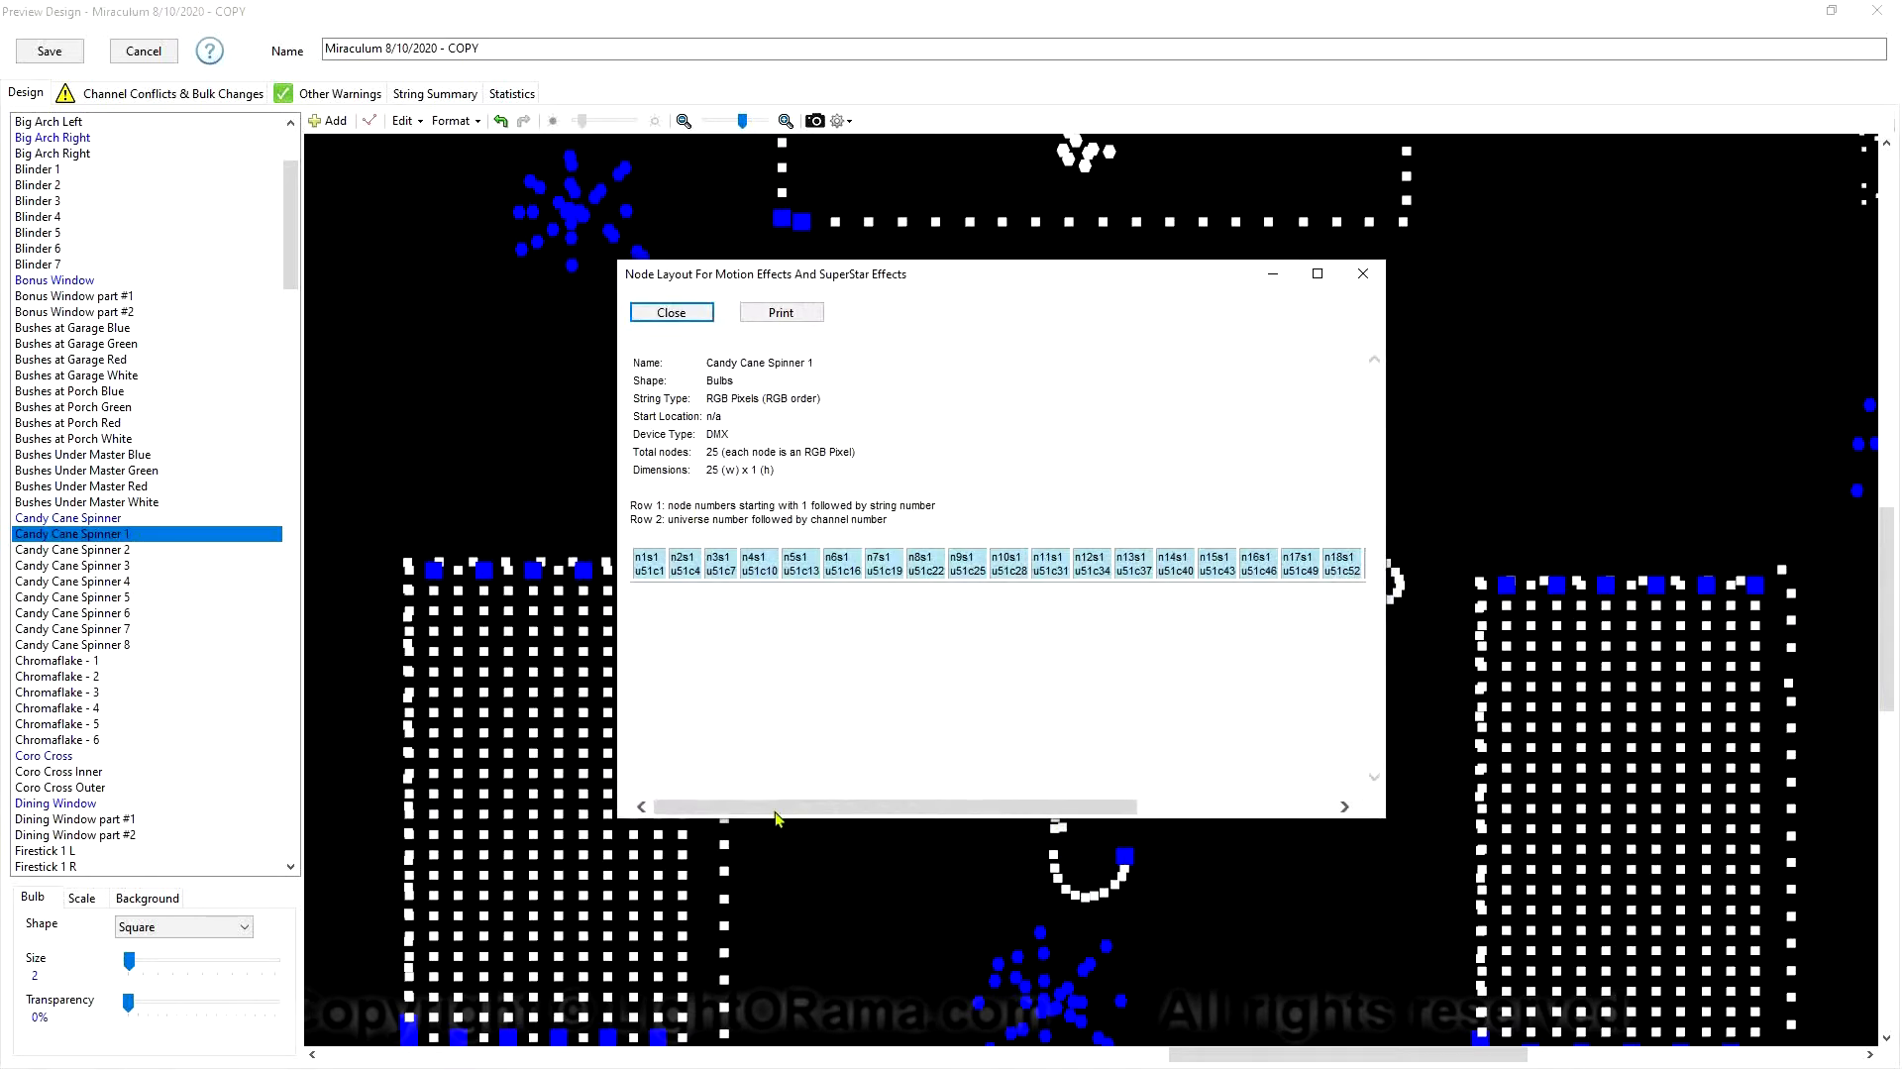
{"action": "left_click_drag", "start_coordinate": [802, 813], "coordinate": [693, 808]}
{"action": "left_click_drag", "start_coordinate": [980, 804], "coordinate": [1256, 807]}
{"action": "left_click", "coordinate": [689, 315]}
Check the node layout of Candy Cane Spinner 2 in its layout view
{"action": "left_click", "coordinate": [262, 549]}
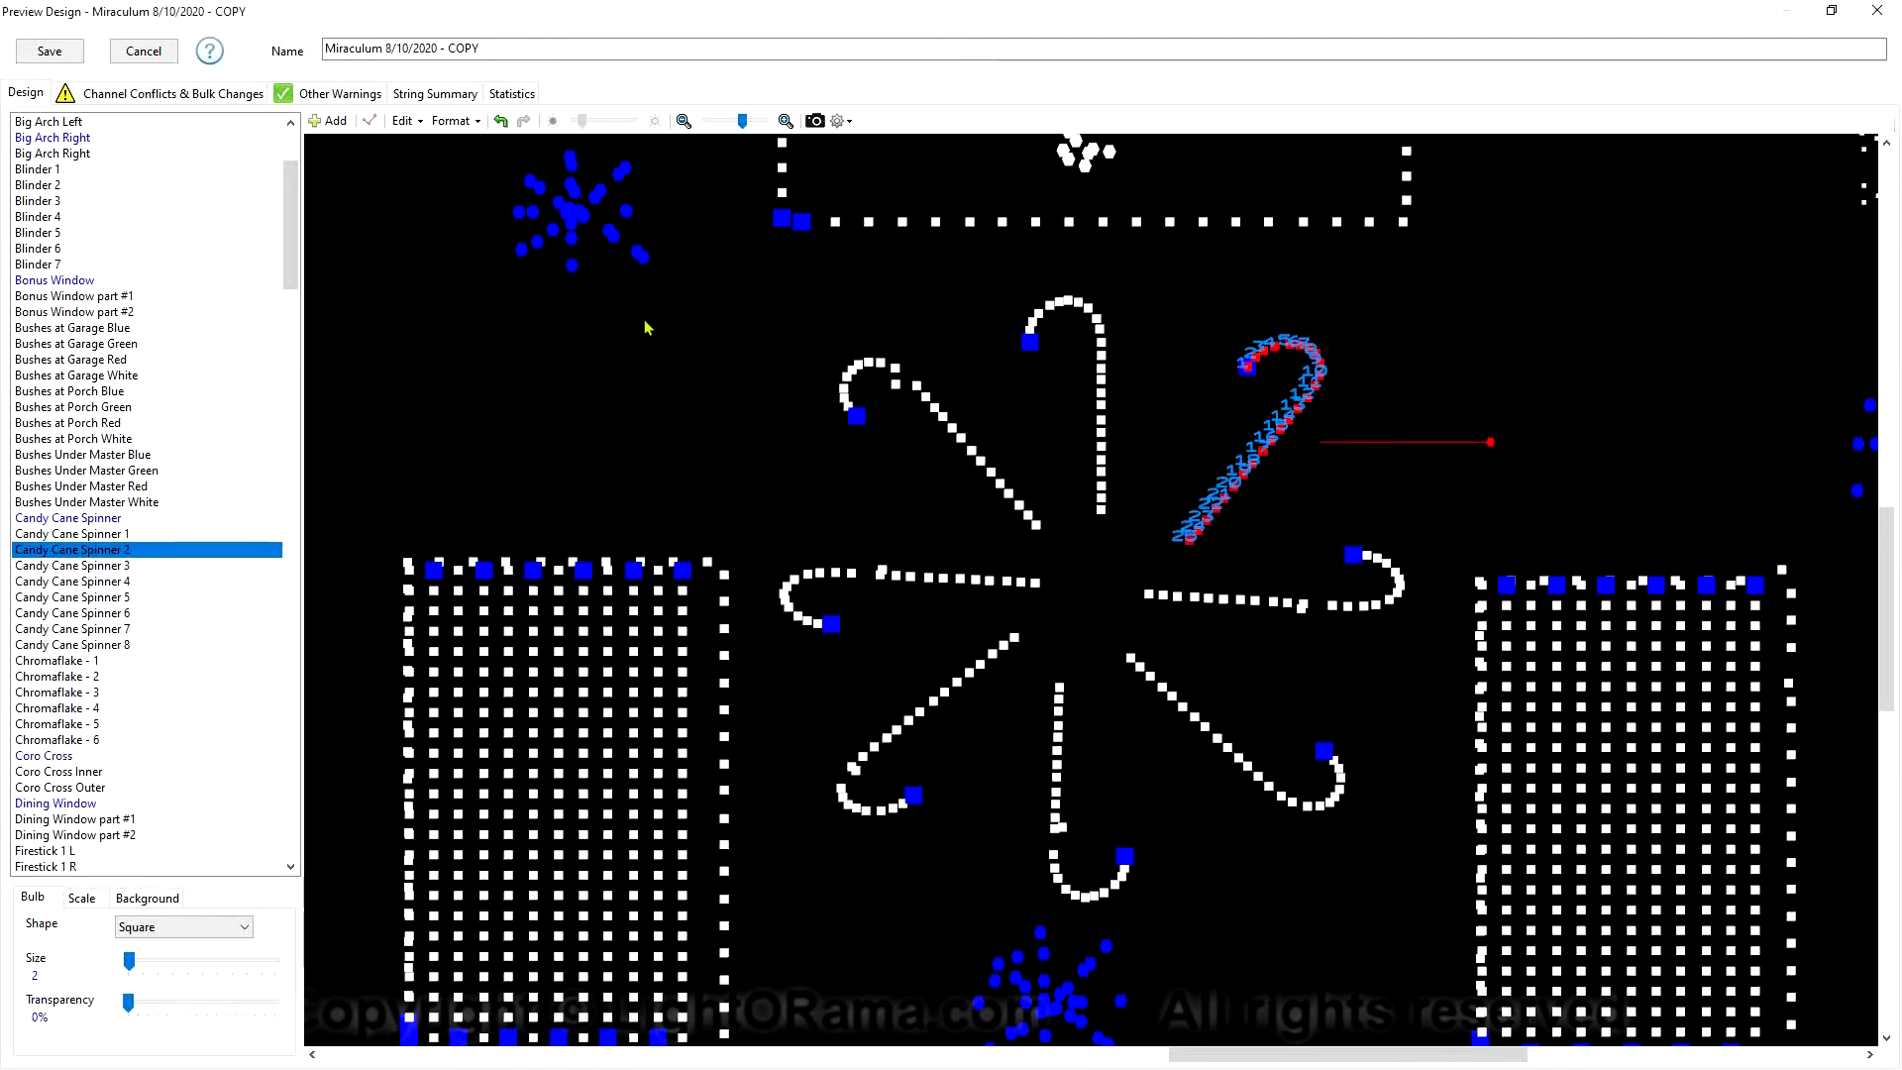
{"action": "left_click", "coordinate": [404, 121]}
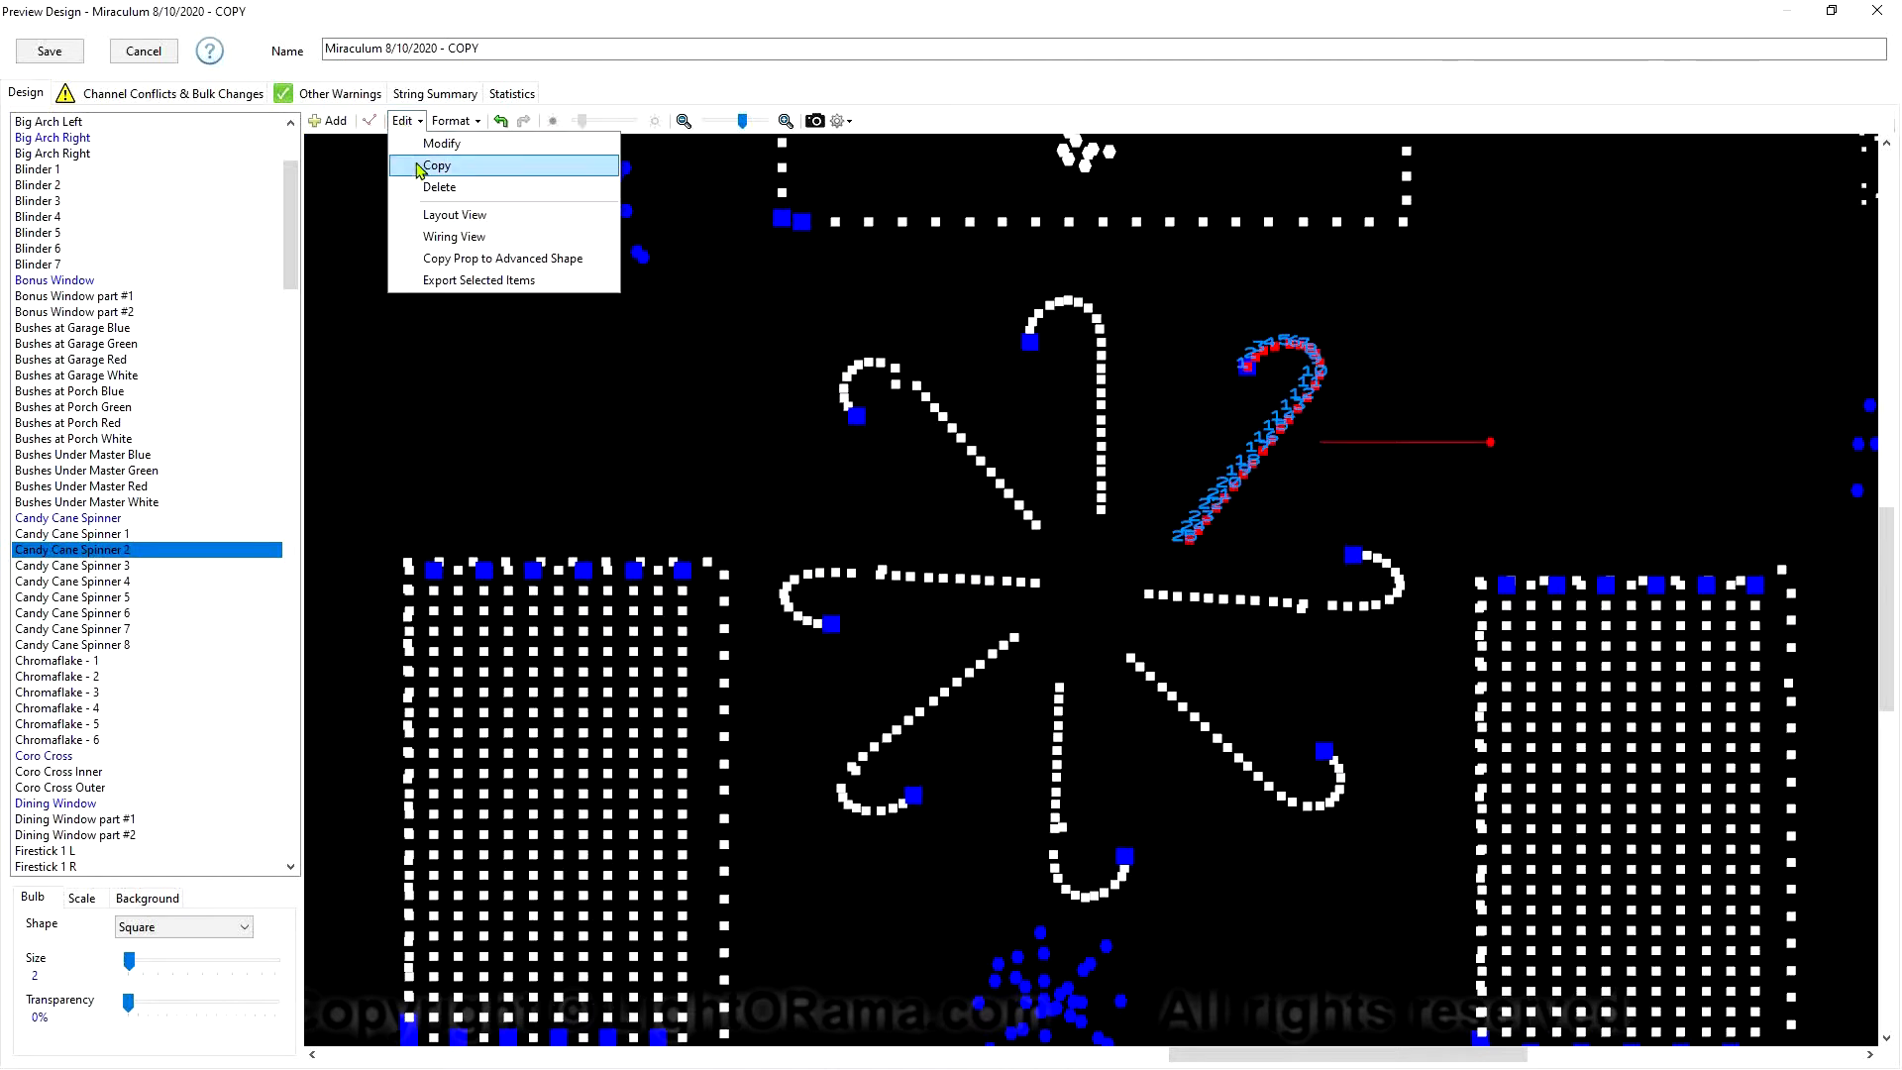
{"action": "left_click", "coordinate": [451, 215]}
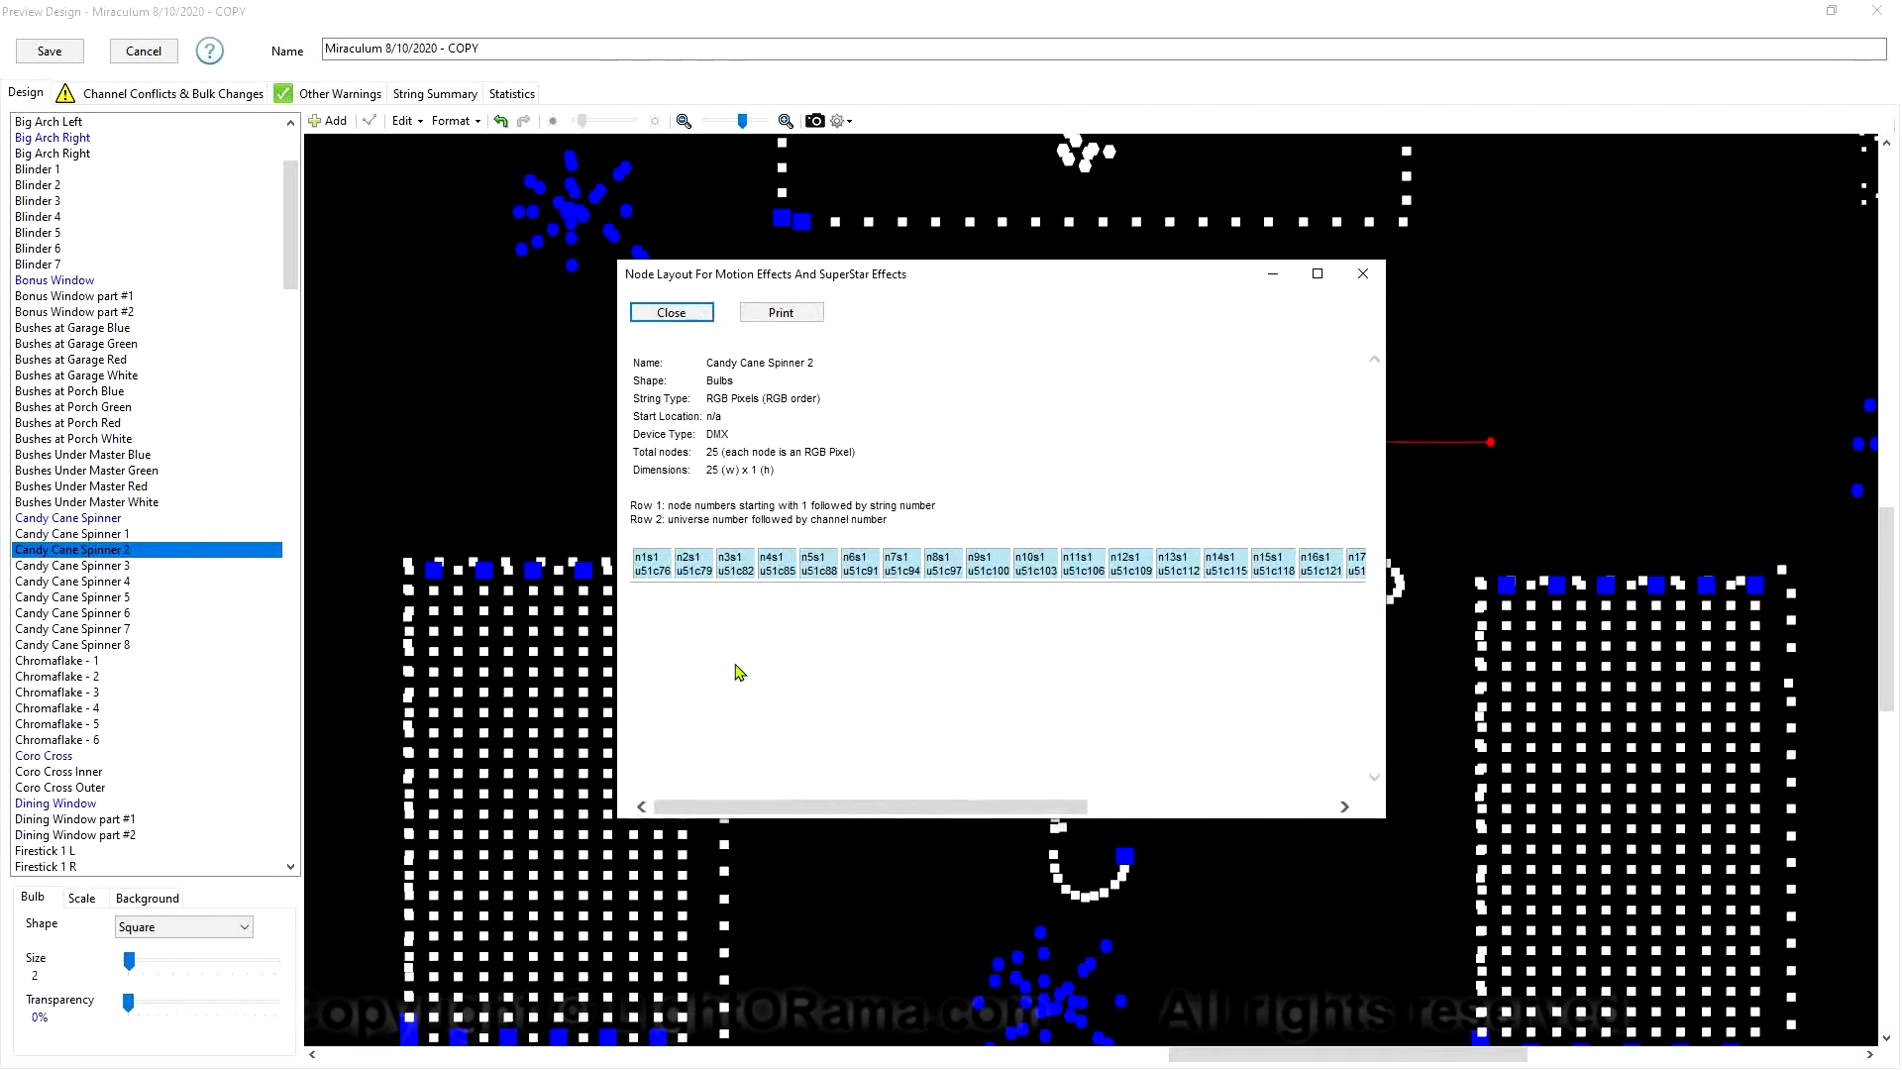
{"action": "mouse_move", "coordinate": [720, 812]}
{"action": "left_mouse_down"}
{"action": "mouse_move", "coordinate": [807, 812]}
{"action": "mouse_move", "coordinate": [728, 812]}
{"action": "left_mouse_up"}
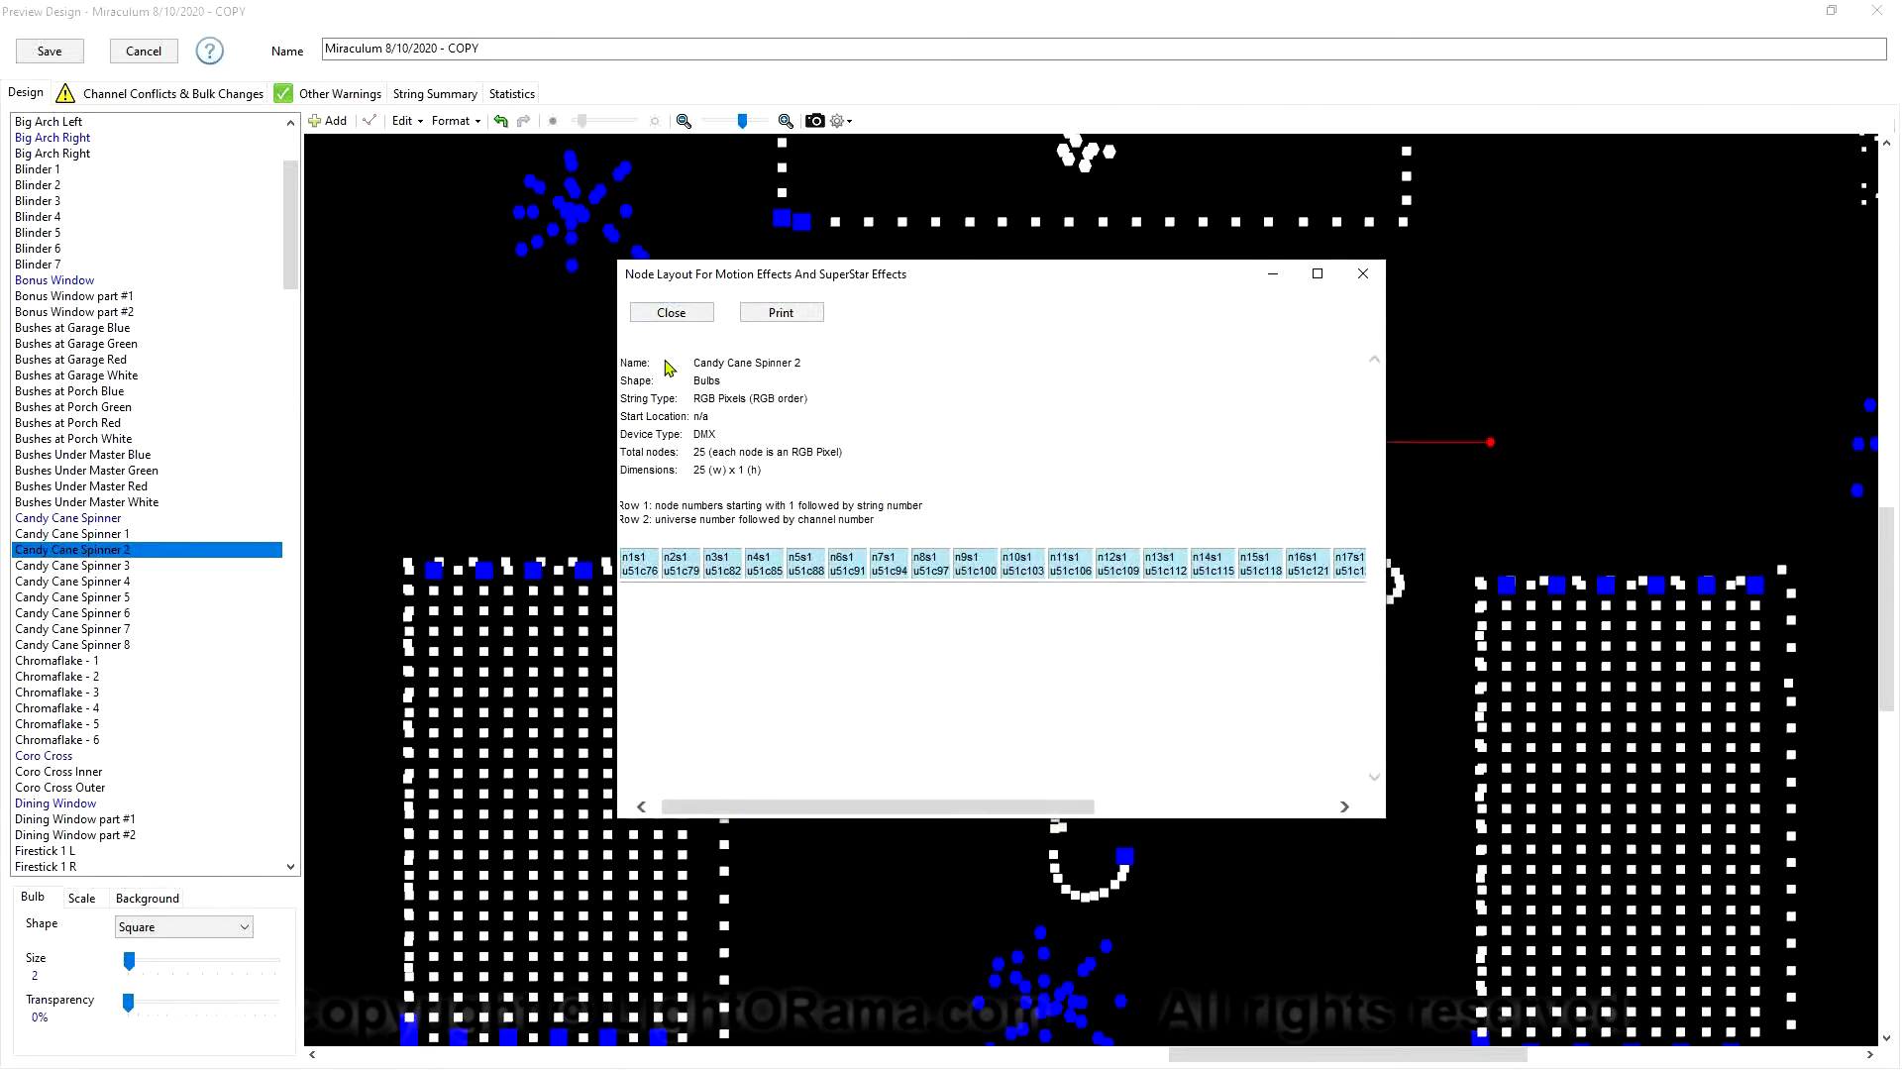
{"action": "left_click", "coordinate": [672, 313]}
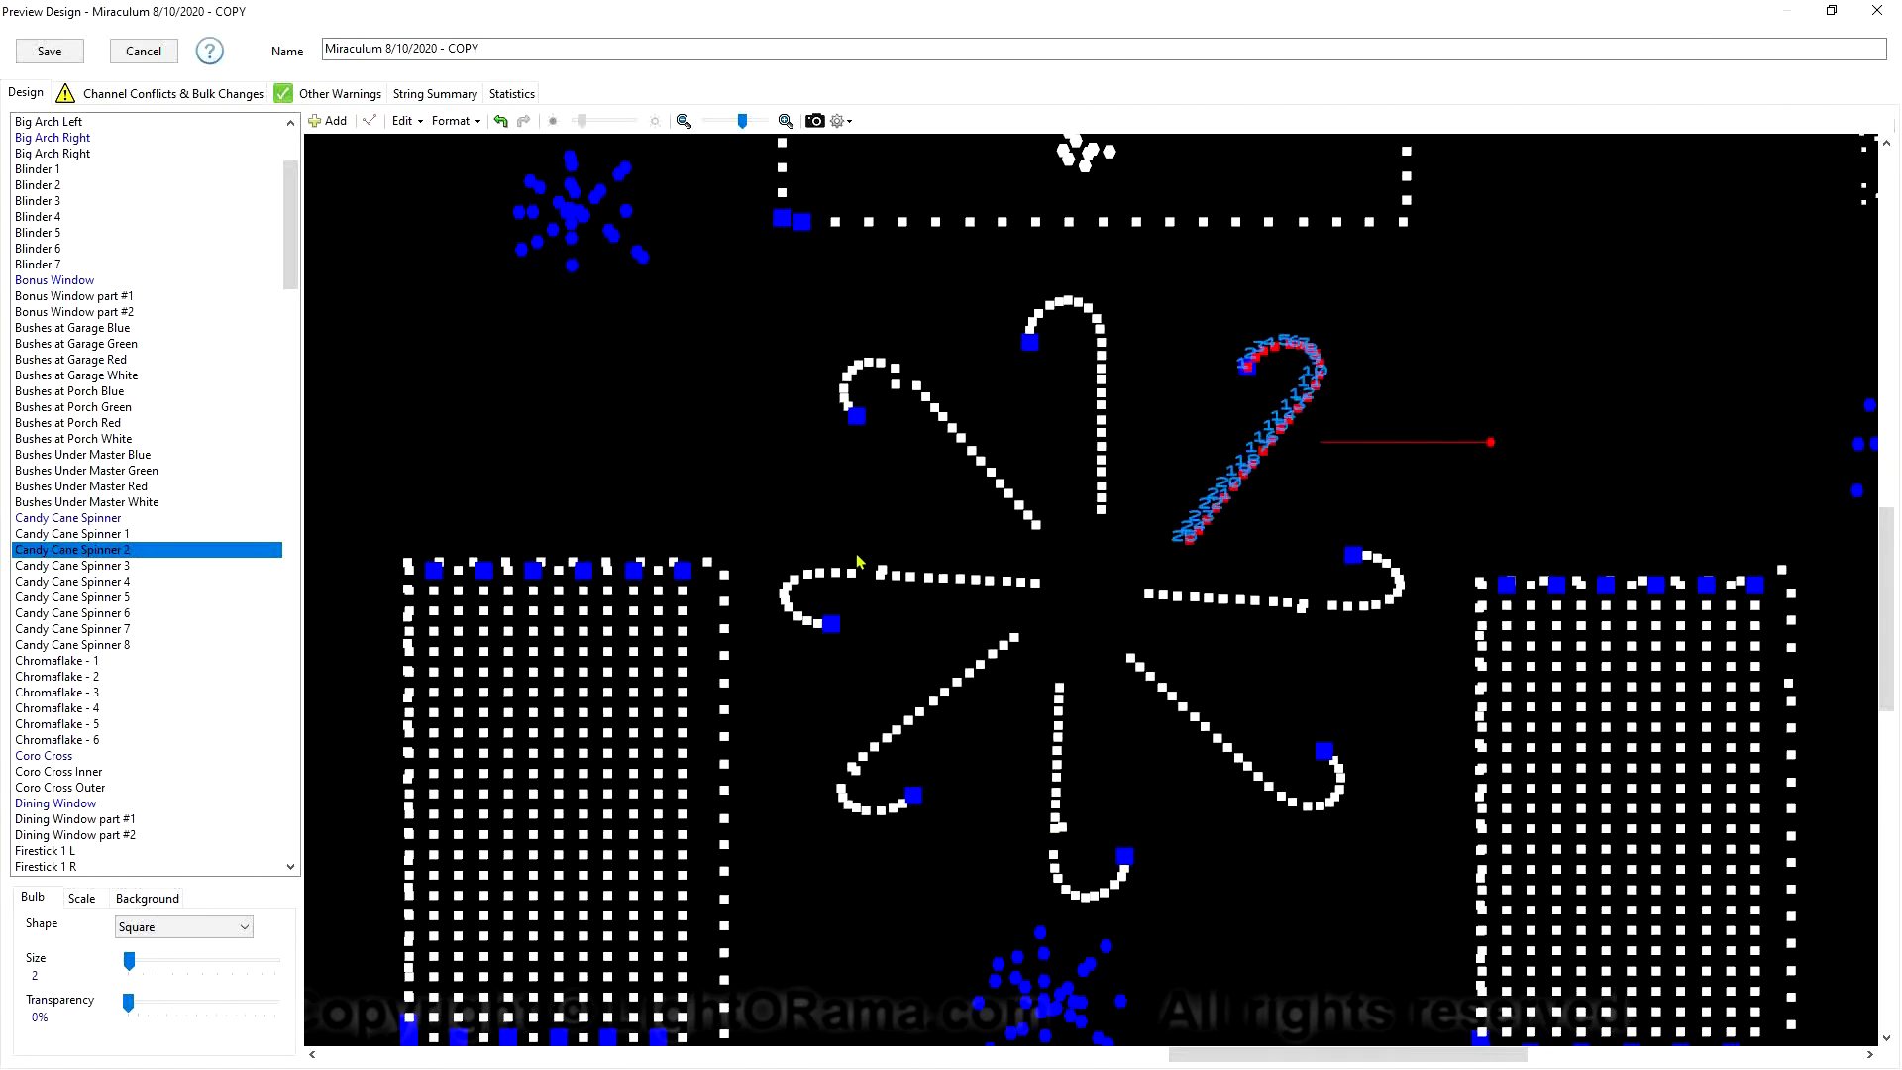
Set the Candy Cane Spinner group's arrangement to Vertical Stack and save the group definition
{"action": "double_click", "coordinate": [107, 519]}
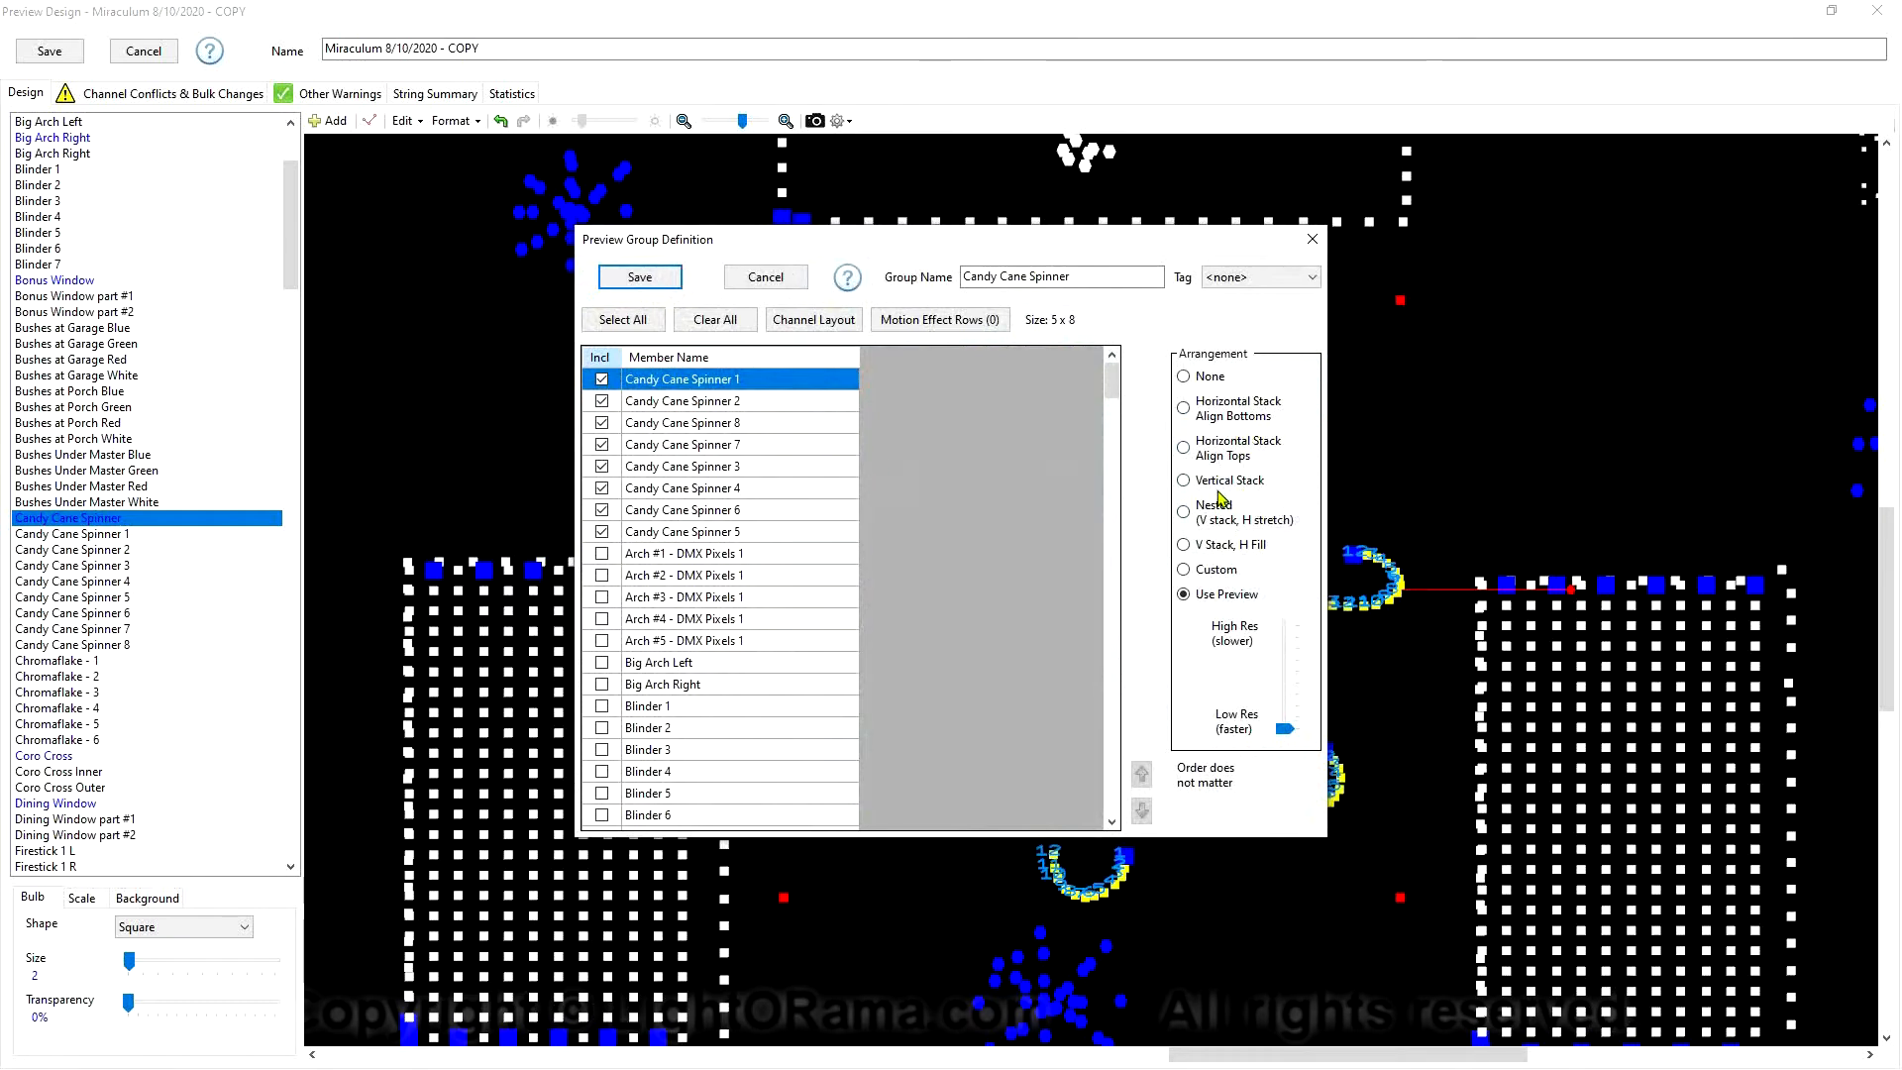
{"action": "left_click", "coordinate": [1185, 482]}
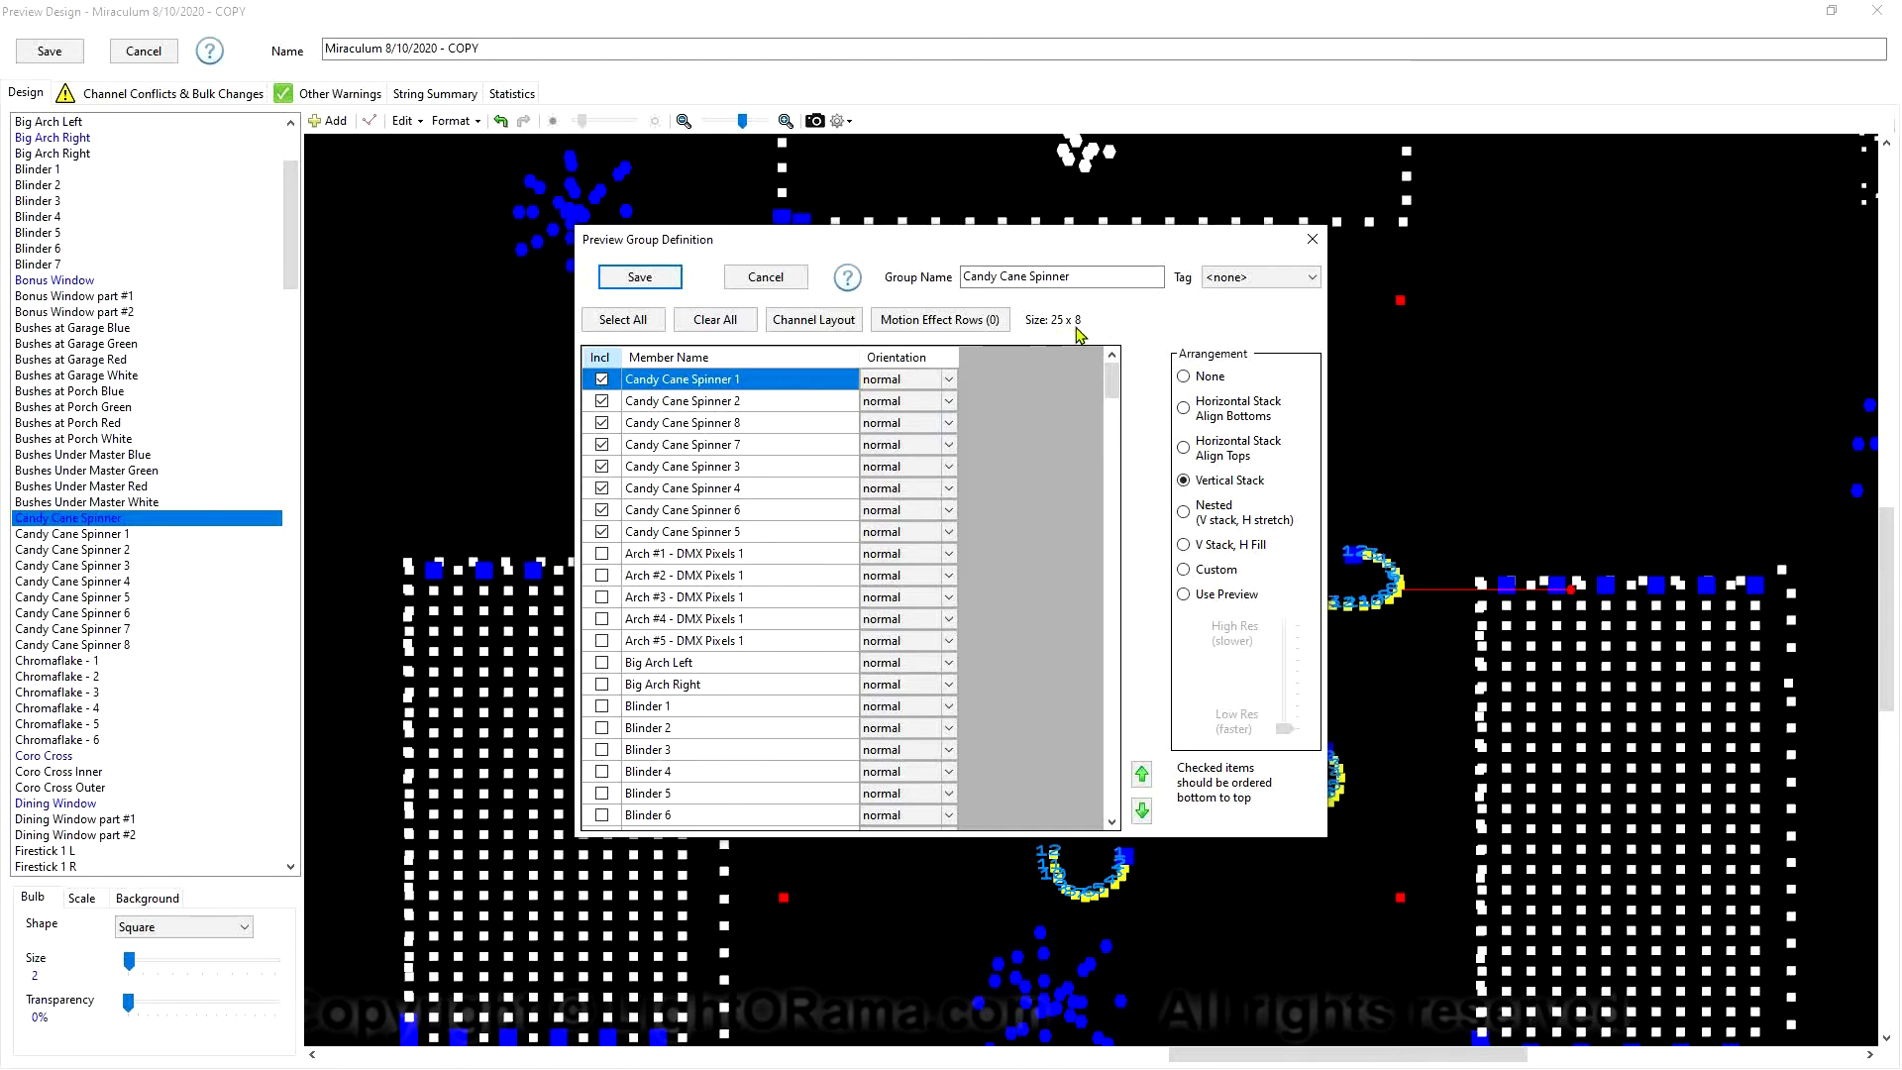
{"action": "left_click", "coordinate": [656, 282]}
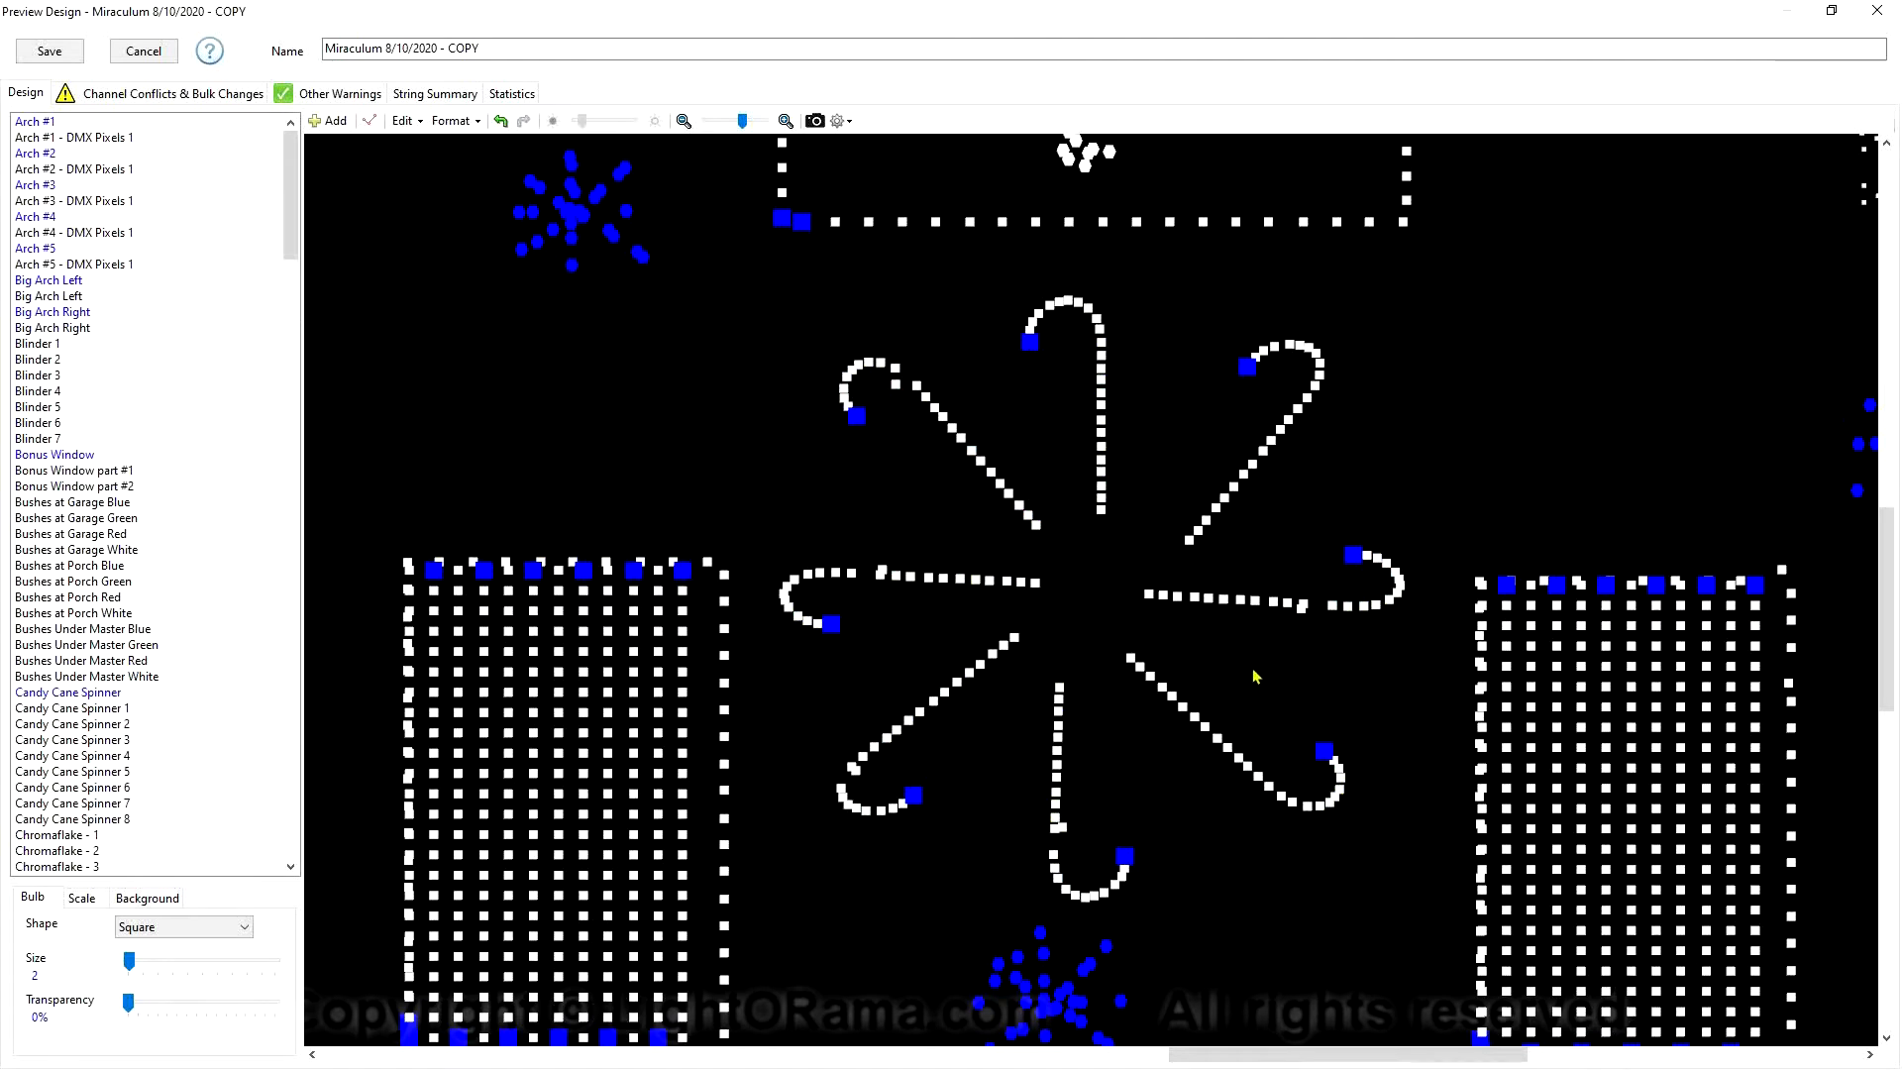
{"action": "scroll", "coordinate": [1308, 891], "scroll_direction": "down", "scroll_amount": 6}
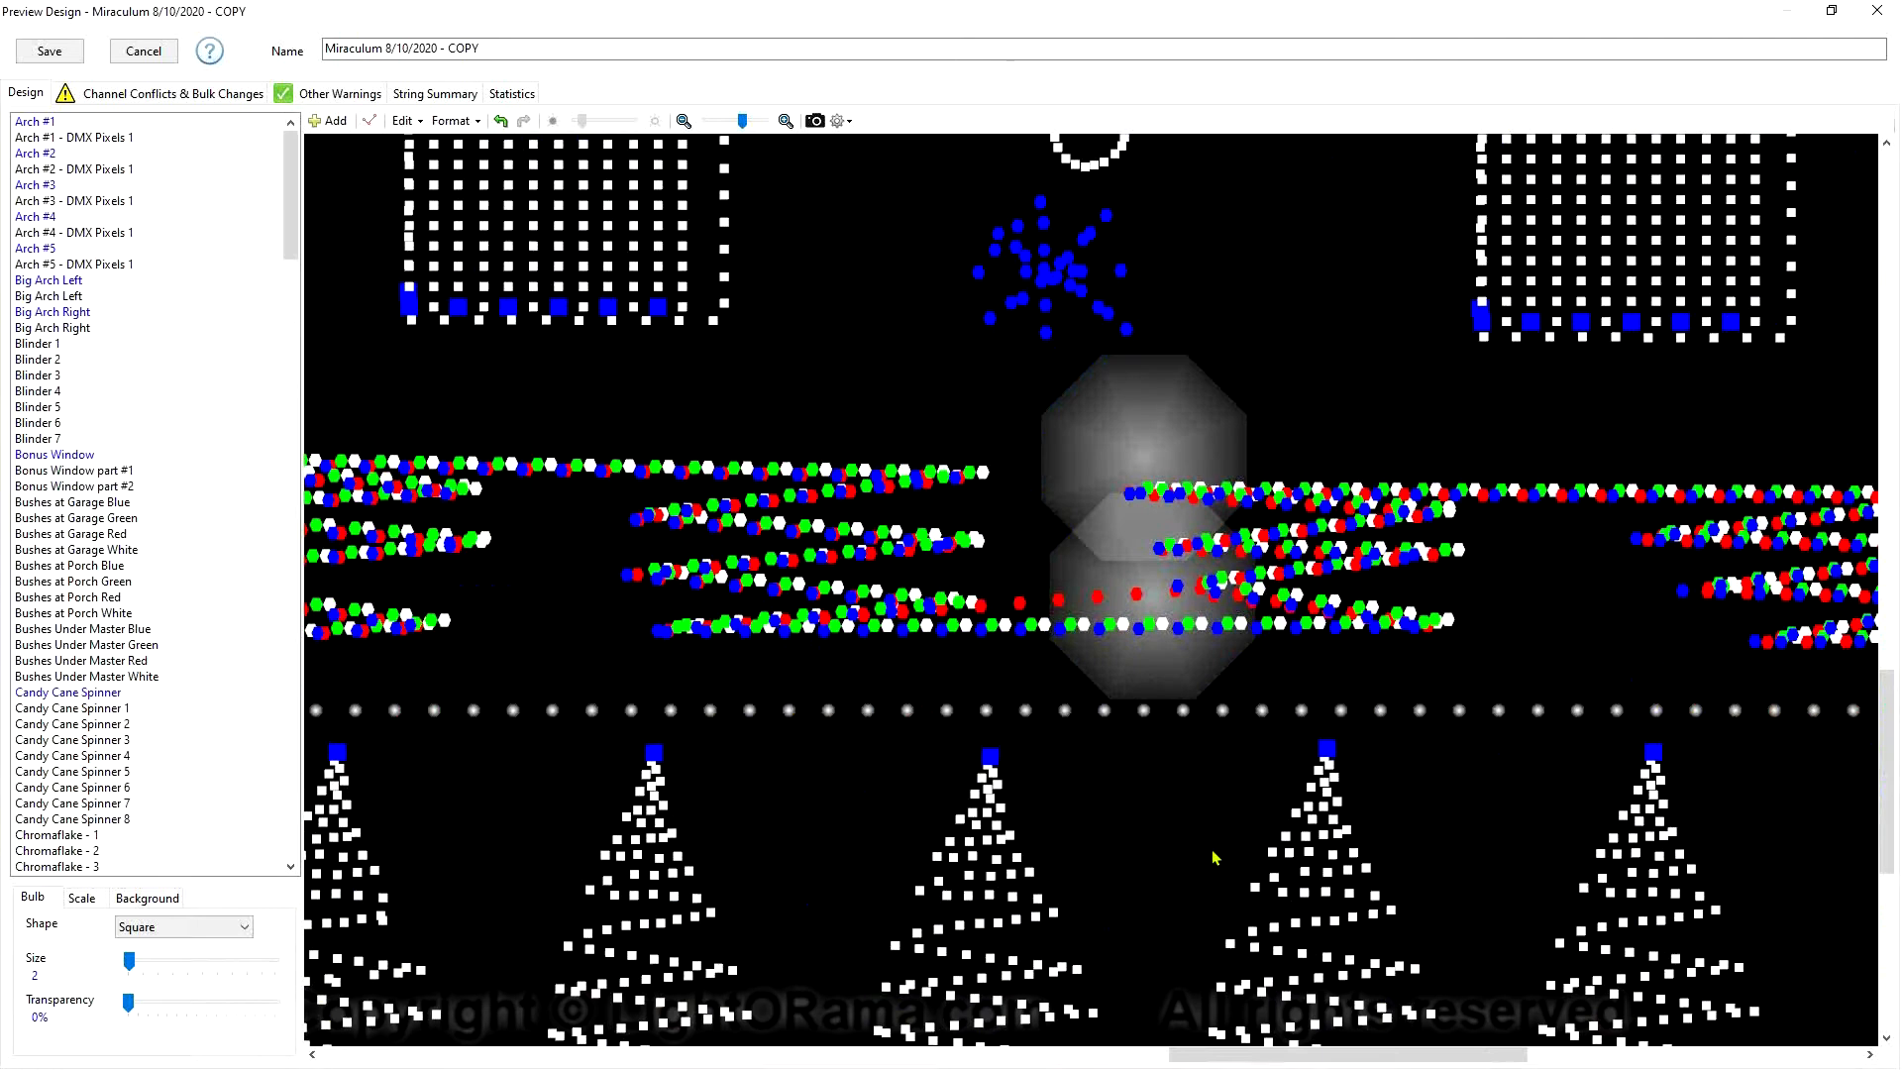
{"action": "scroll", "coordinate": [1207, 854], "scroll_direction": "up", "scroll_amount": 5}
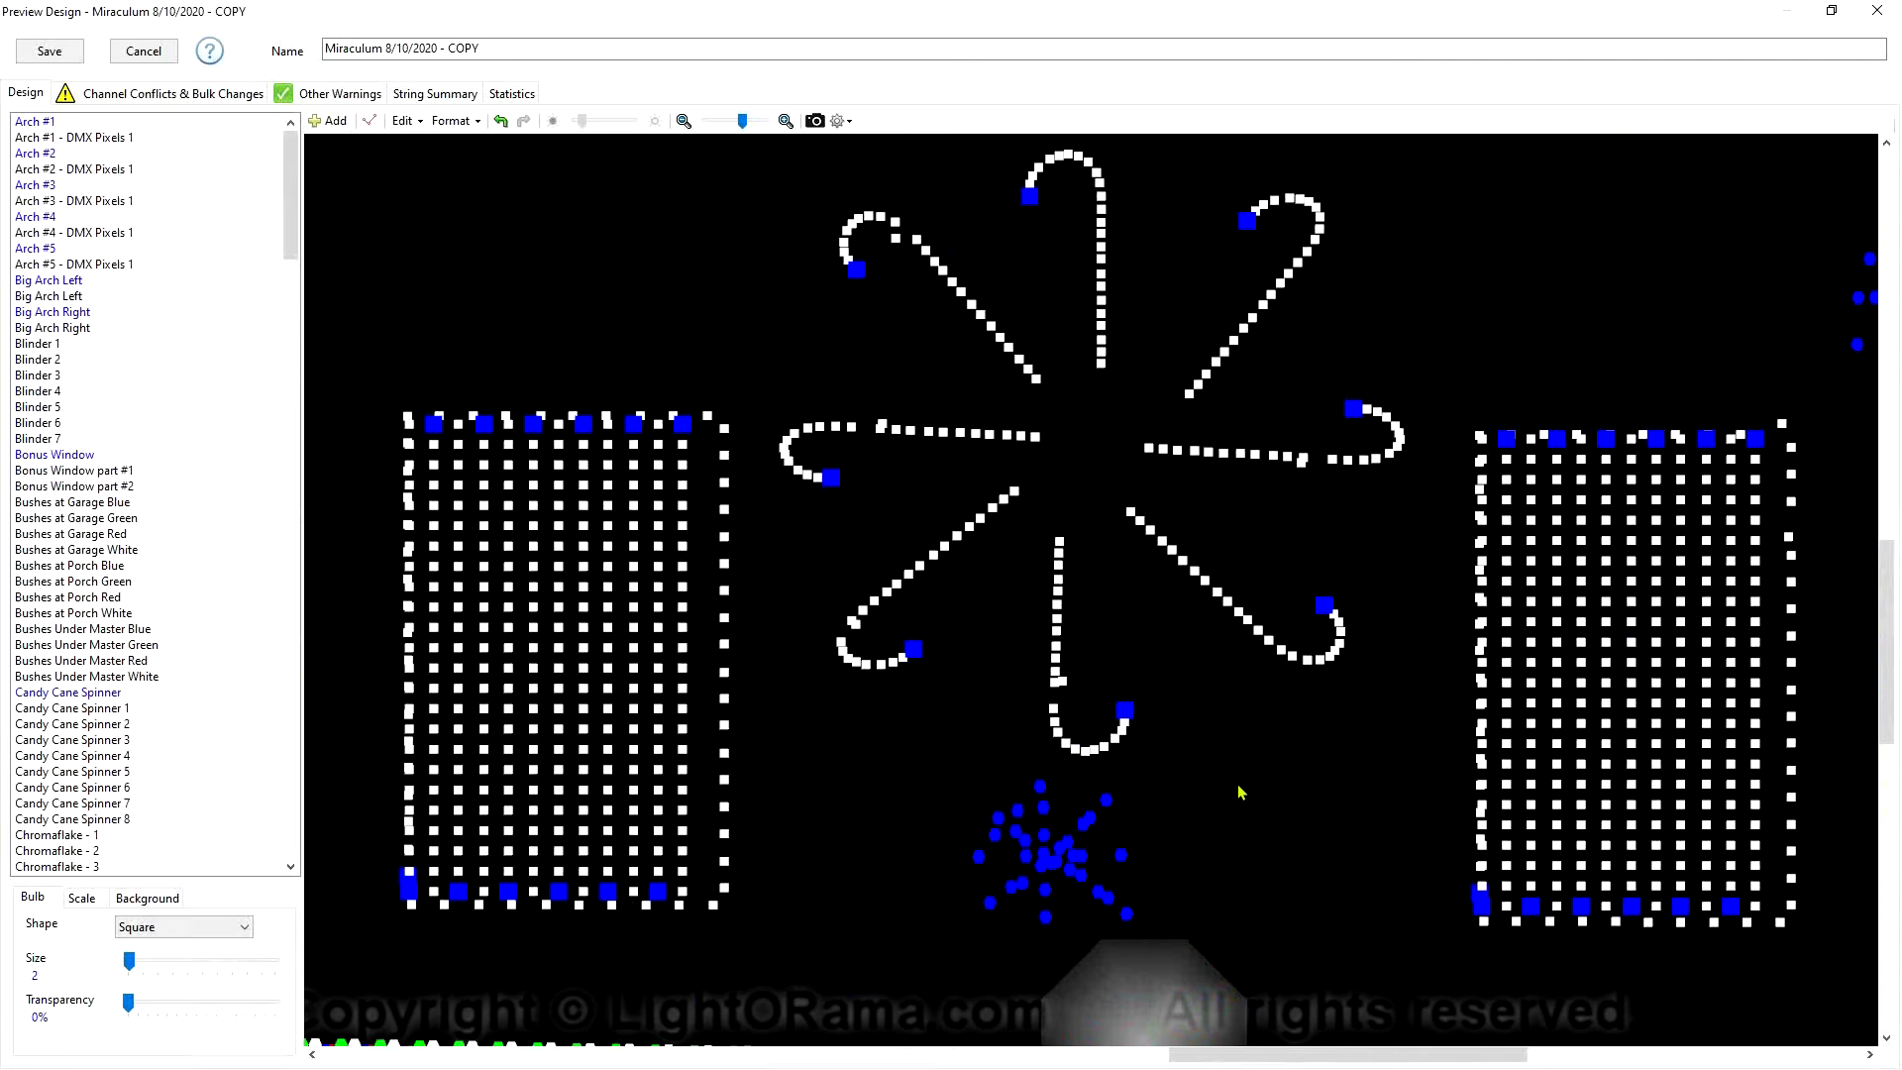
{"action": "left_click_drag", "start_coordinate": [1469, 1058], "coordinate": [643, 1001]}
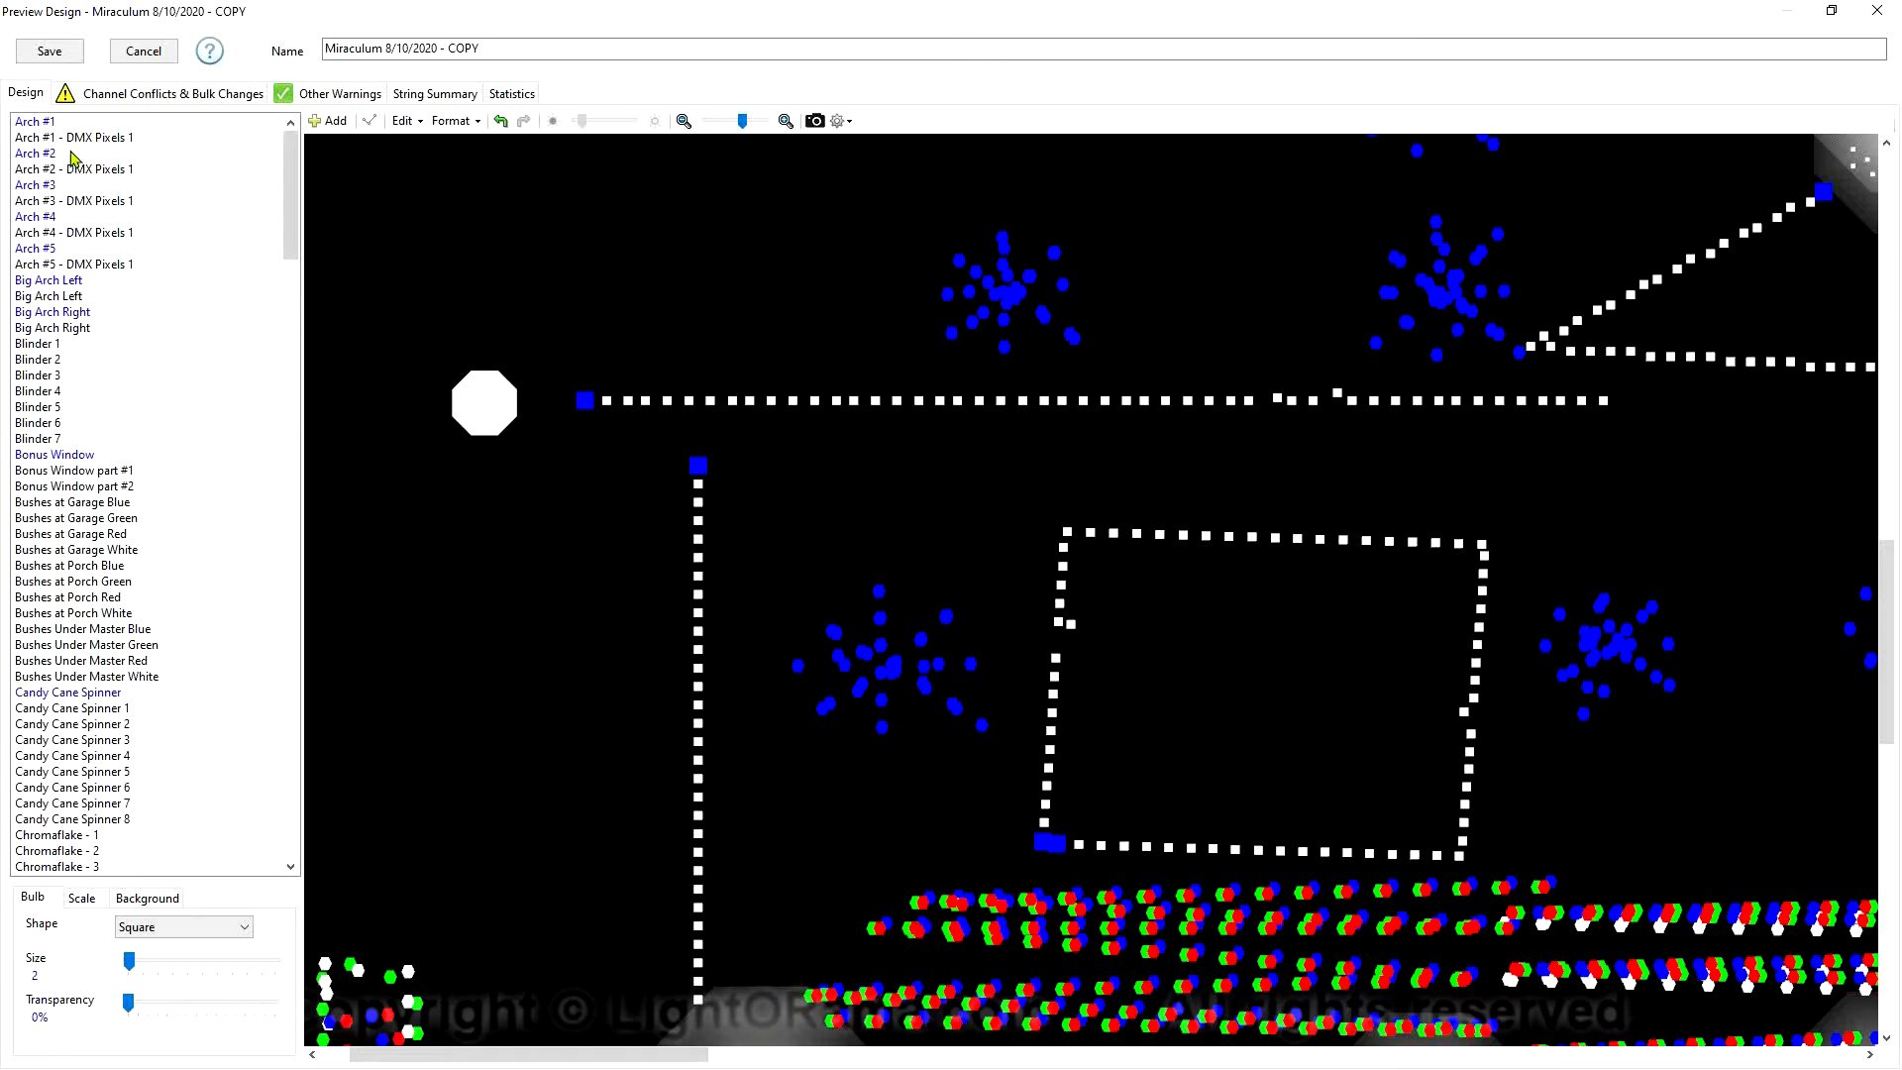
Compare the Arch #1 group with its only prop, Arch #1 - DMX Pixels 1, and delete the group
{"action": "left_click", "coordinate": [47, 122]}
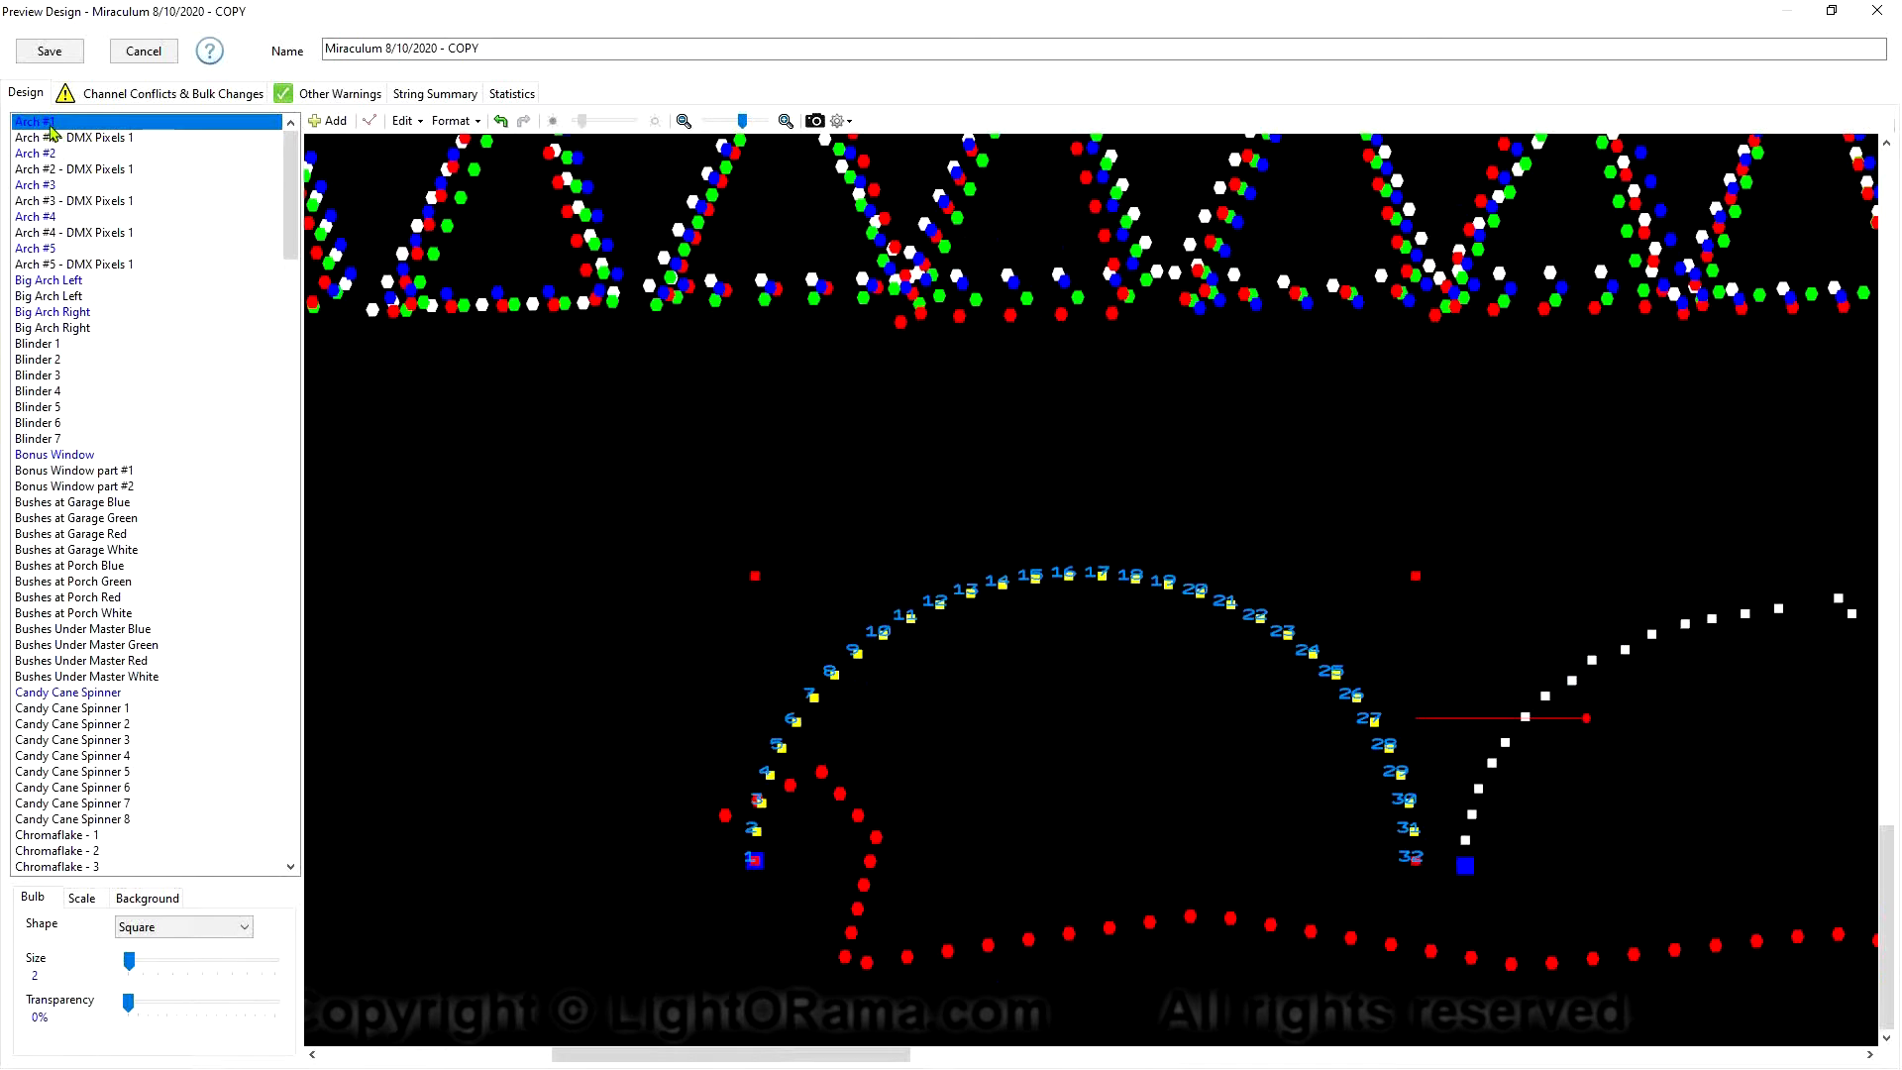
{"action": "left_click", "coordinate": [71, 140]}
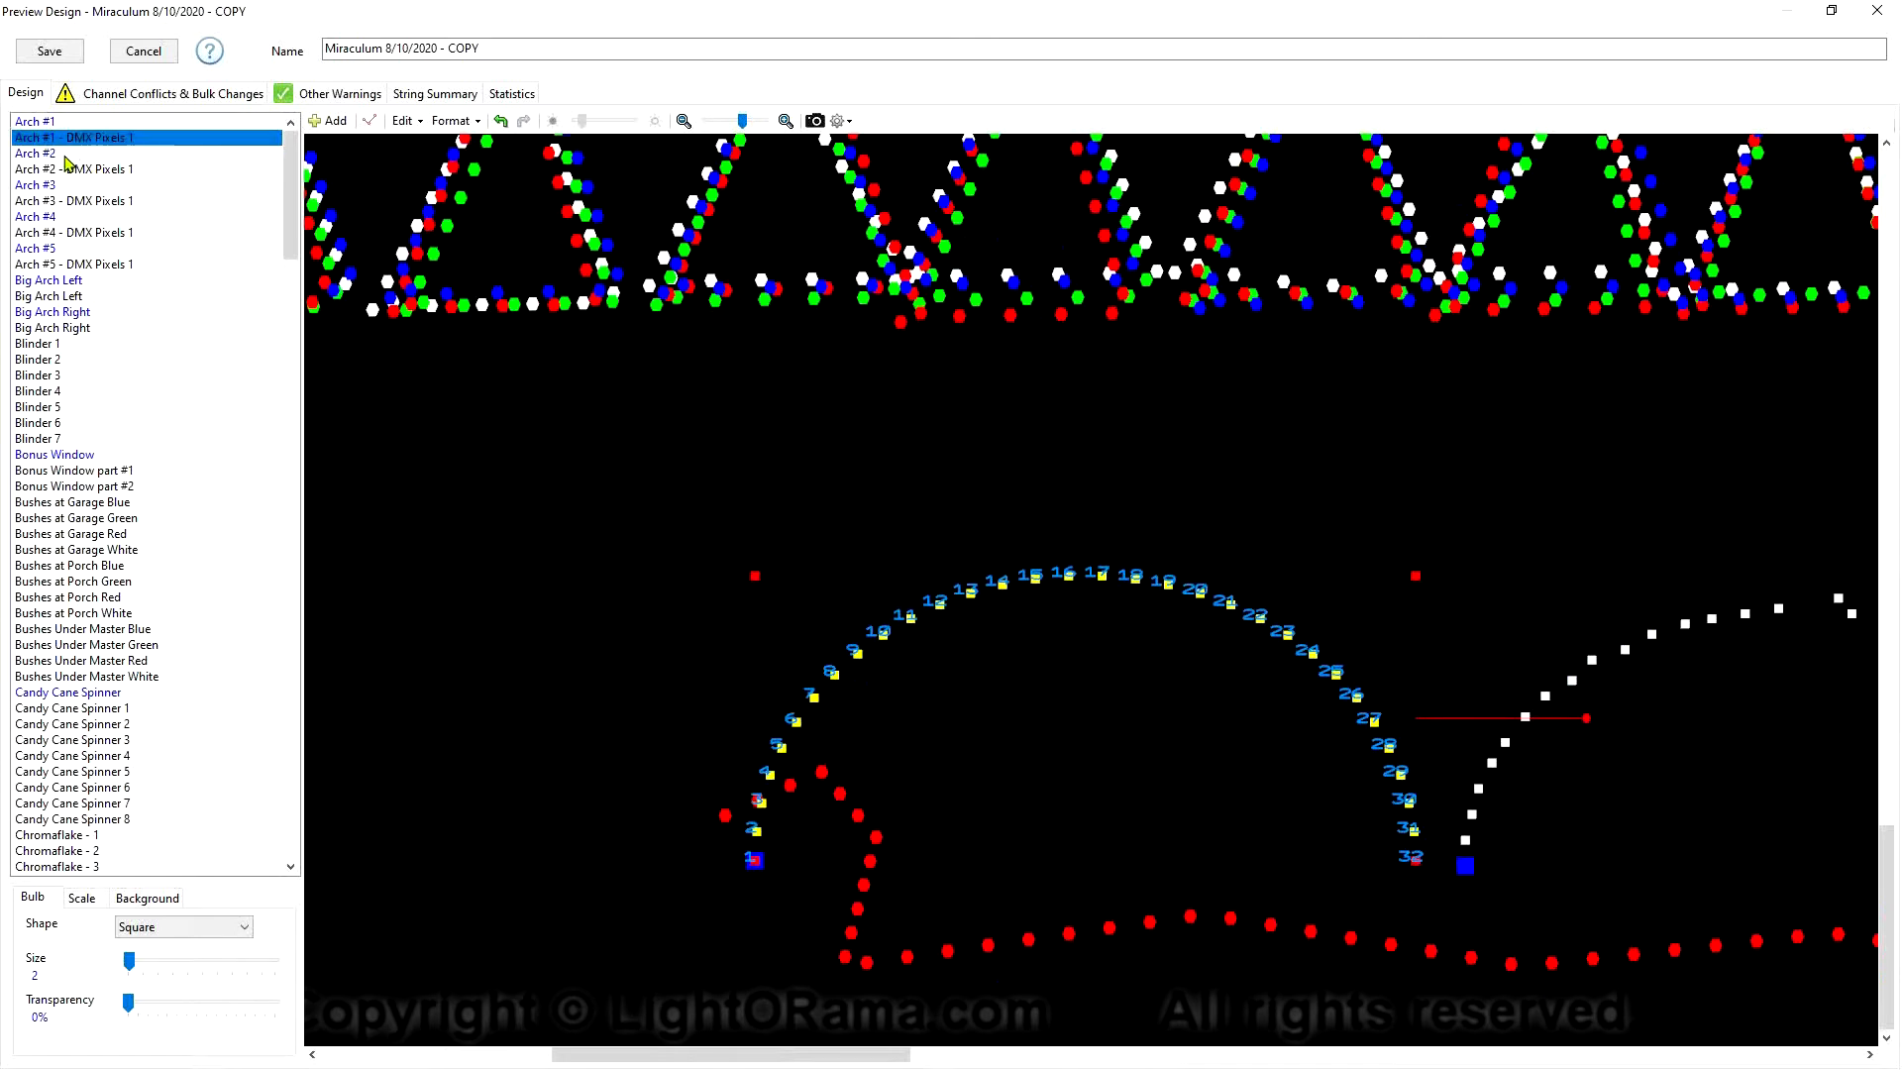
{"action": "left_click", "coordinate": [43, 121]}
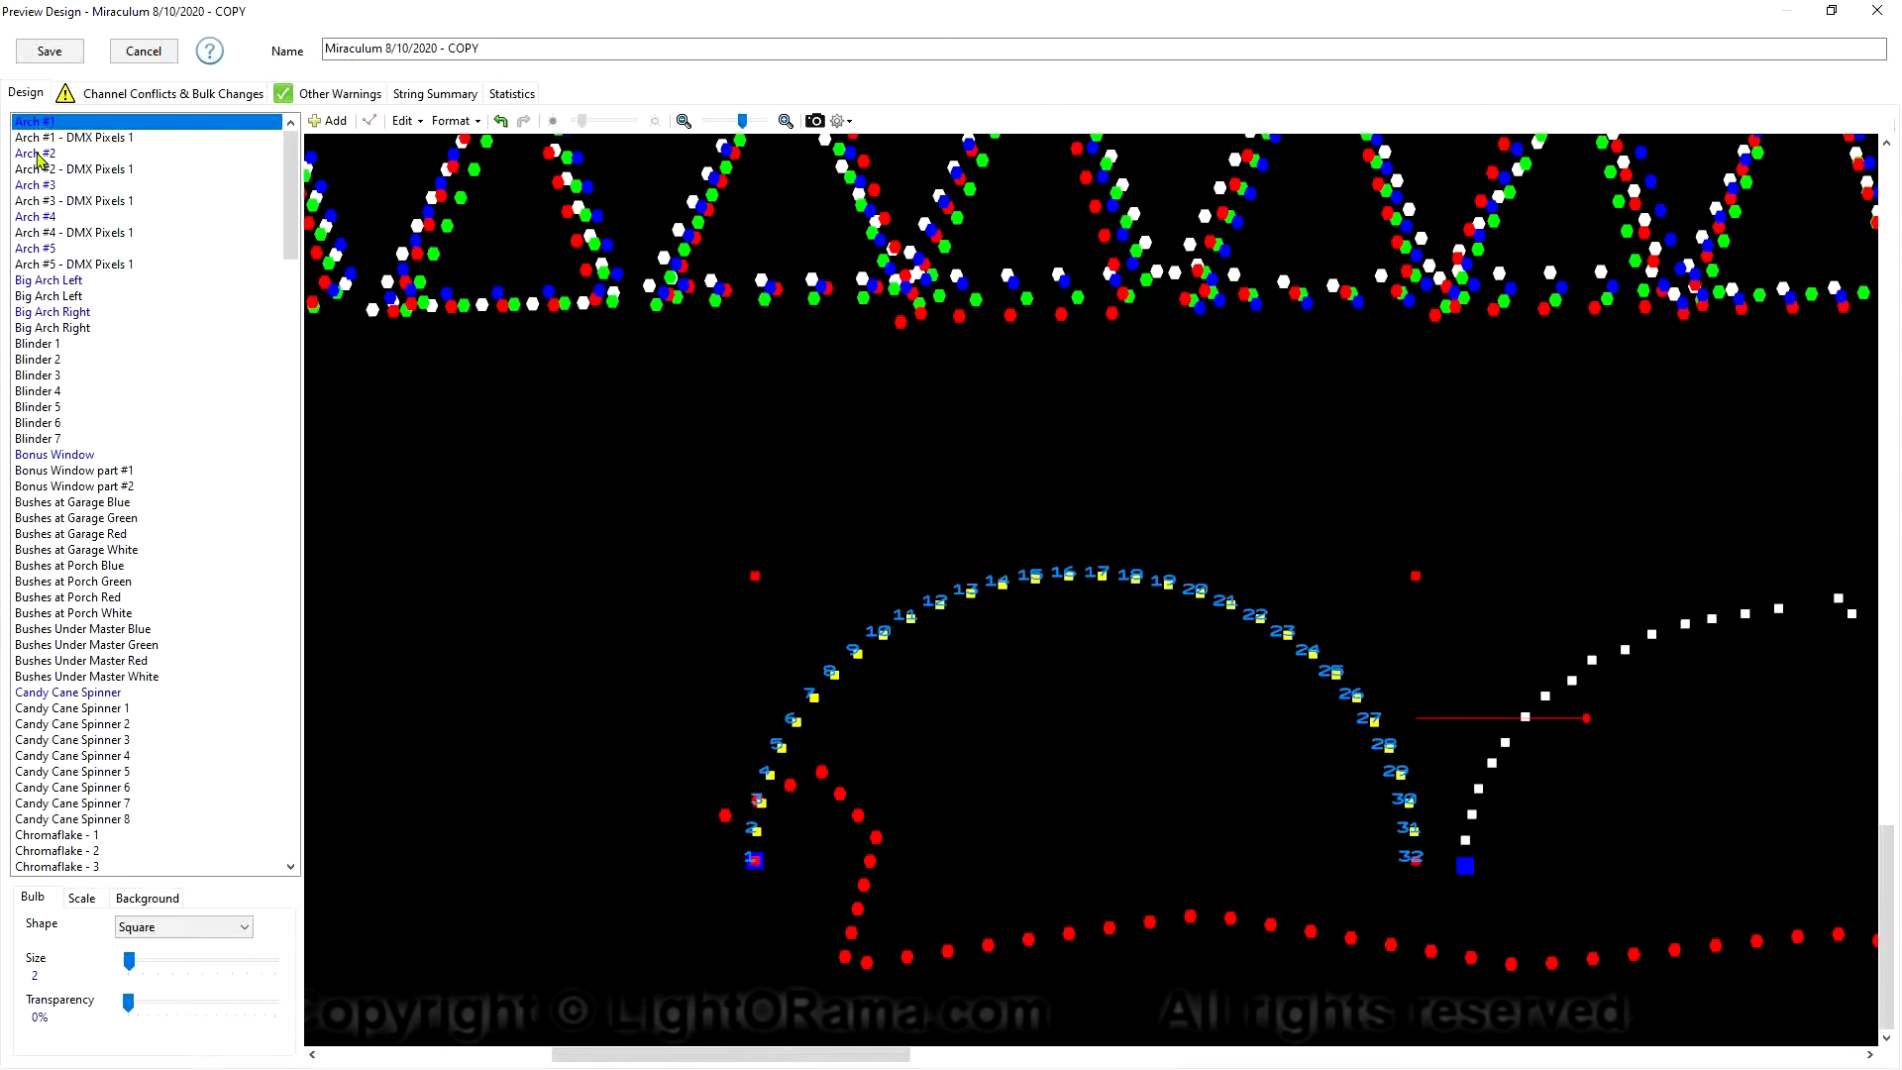
{"action": "right_click", "coordinate": [57, 133]}
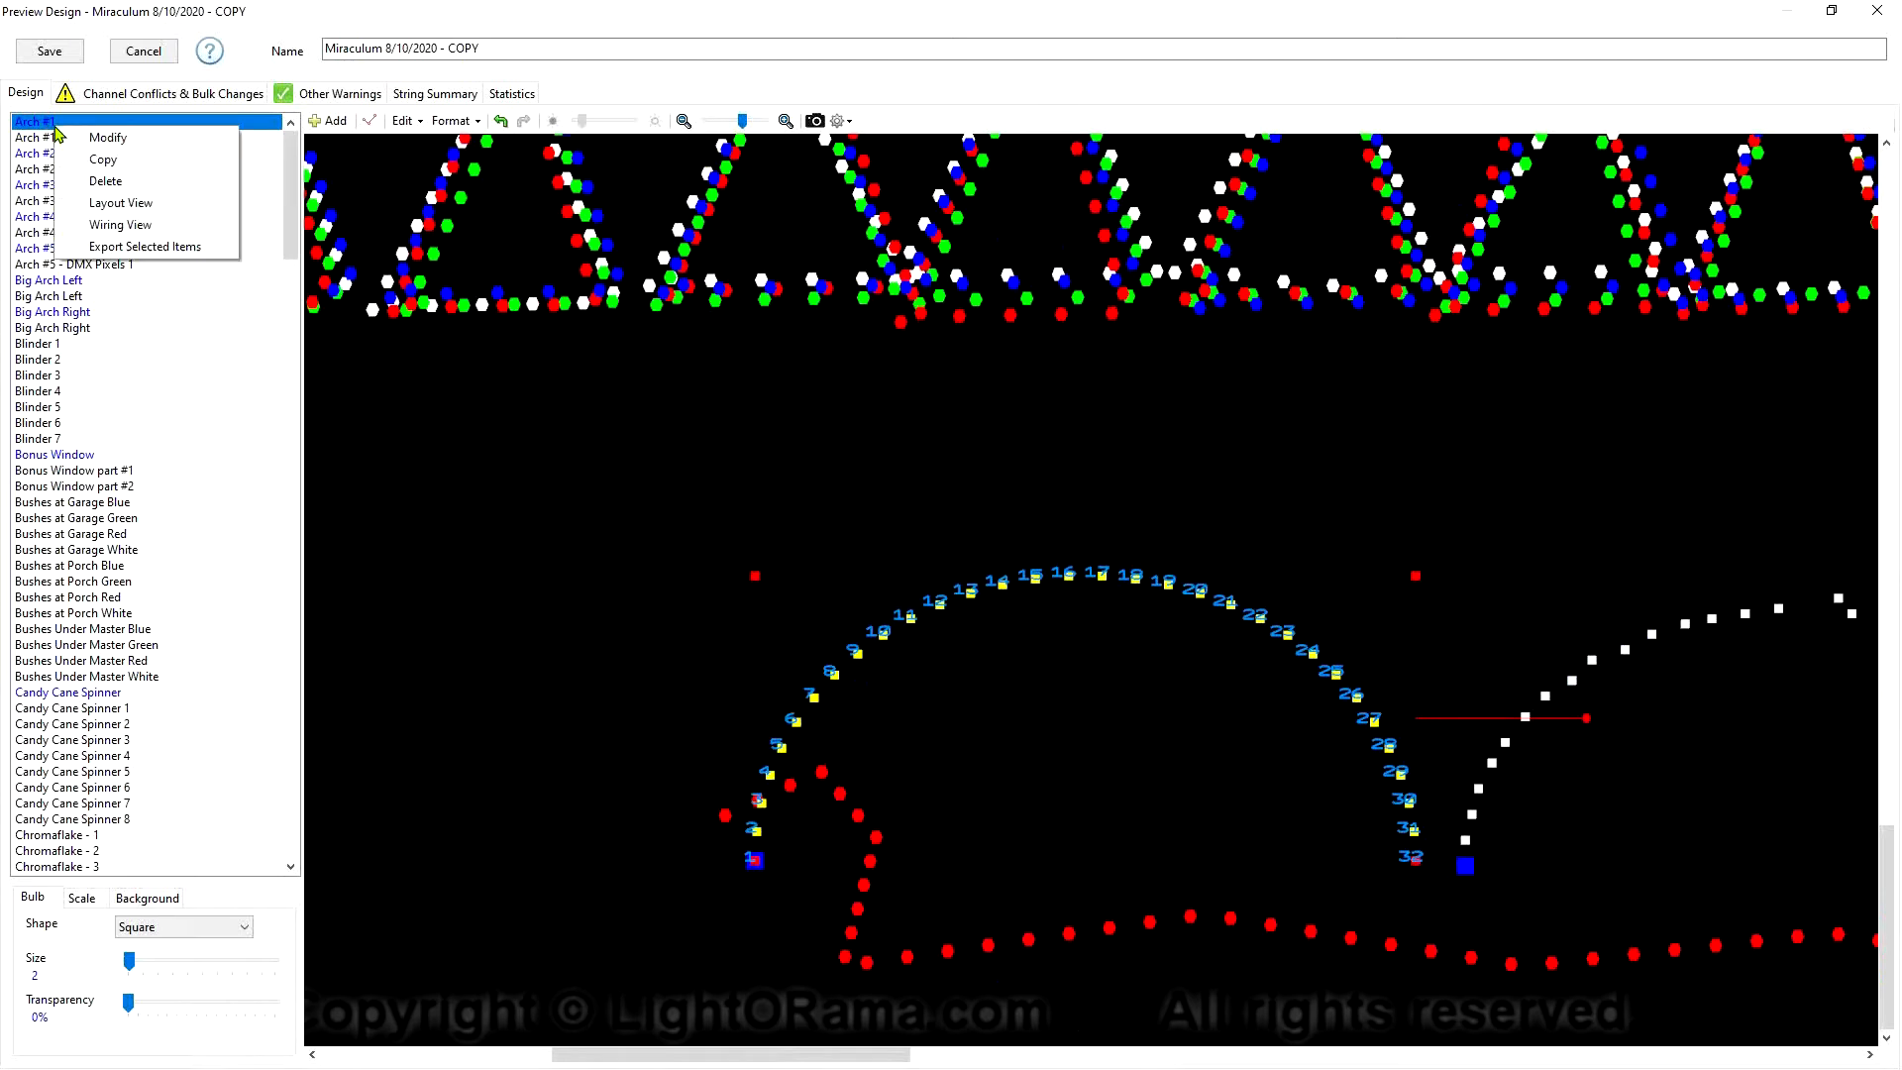
{"action": "left_click", "coordinate": [93, 182]}
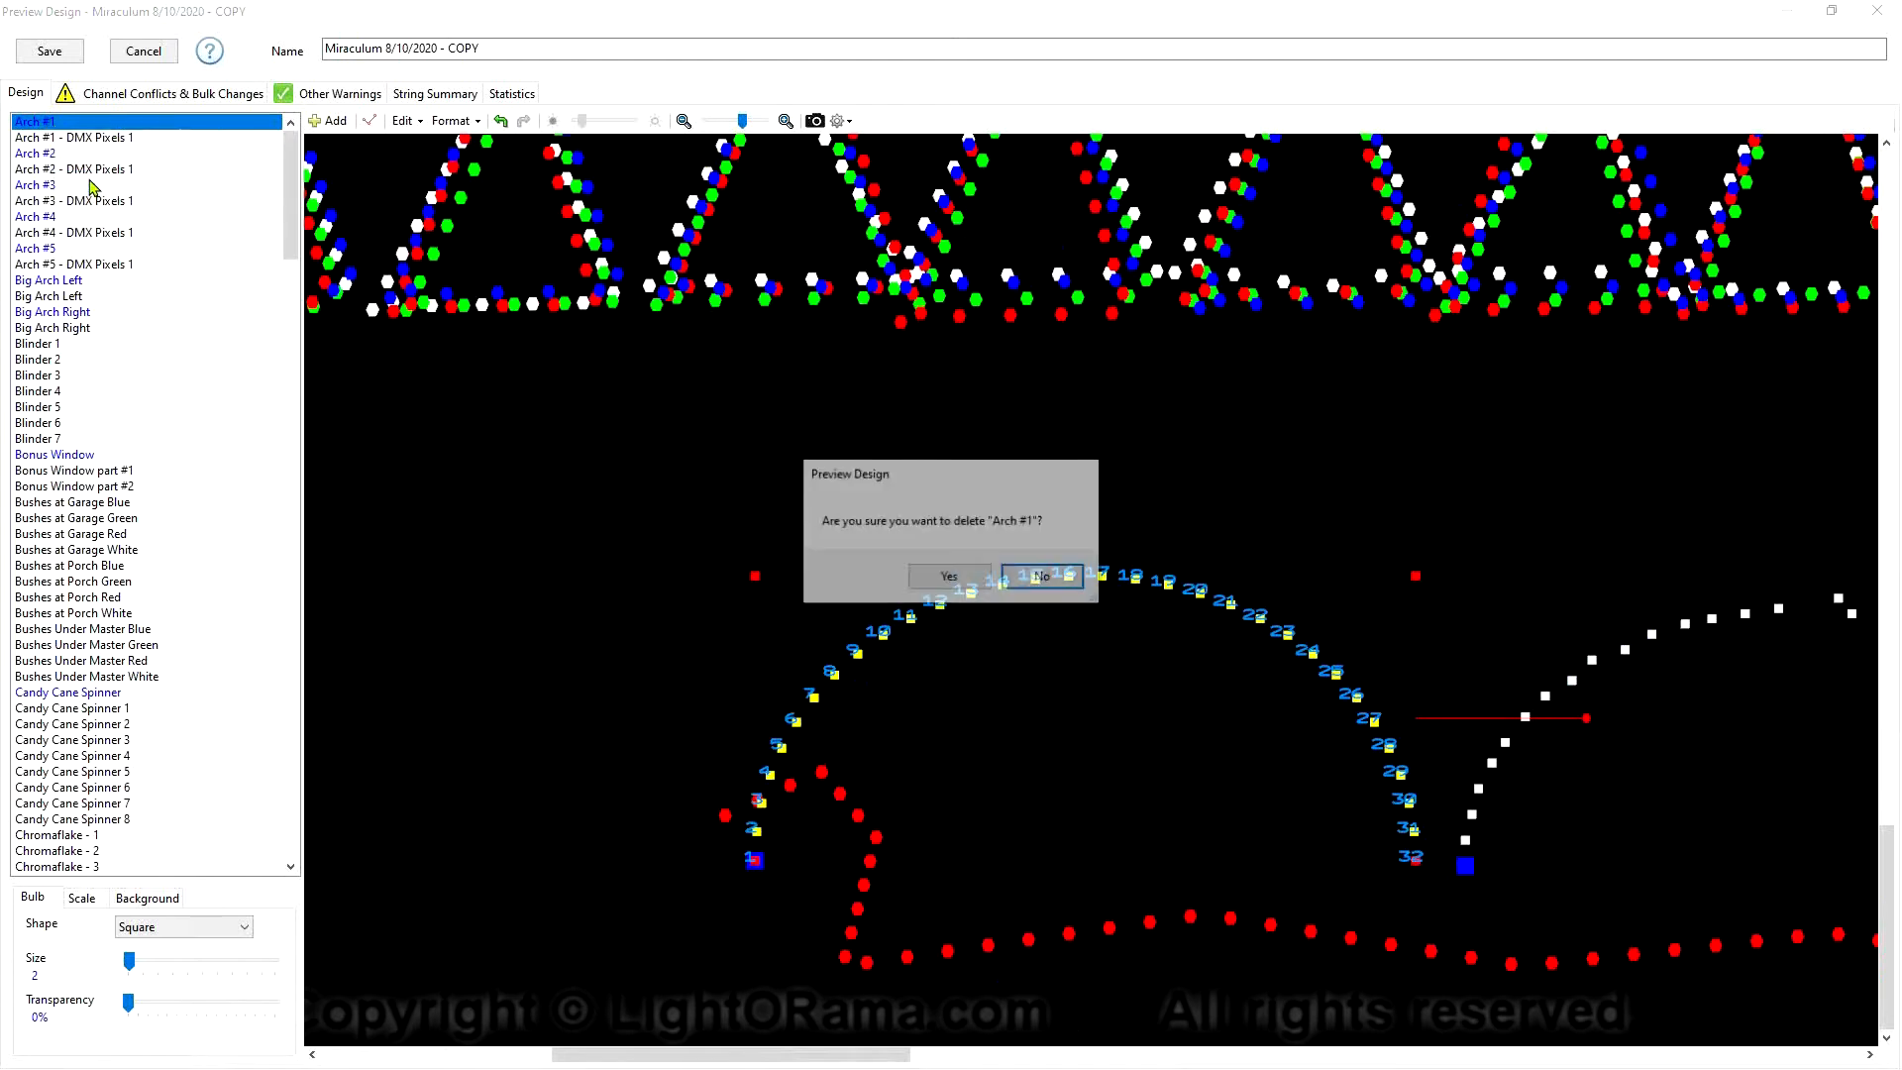
{"action": "left_click", "coordinate": [943, 578]}
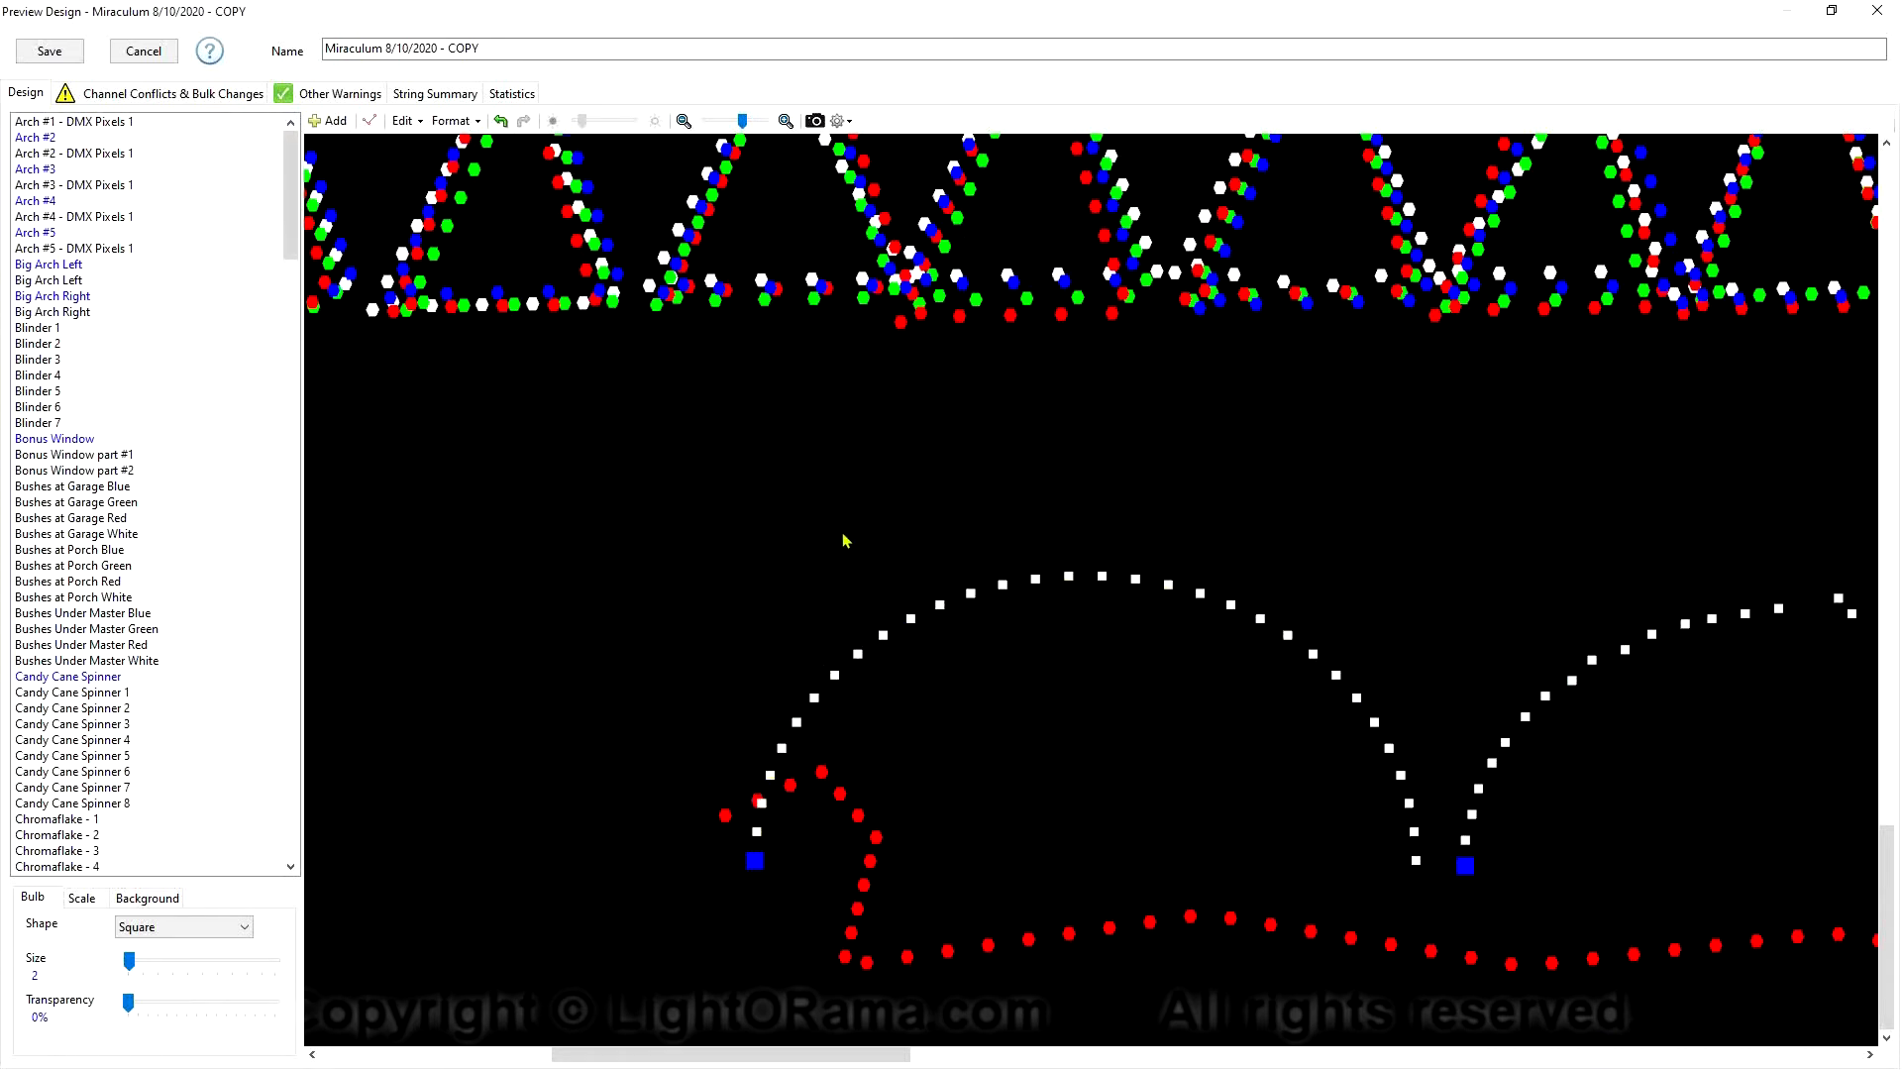
Delete the Arch #2 group while keeping its DMX Pixels prop
{"action": "left_click", "coordinate": [79, 140]}
{"action": "right_click", "coordinate": [79, 141]}
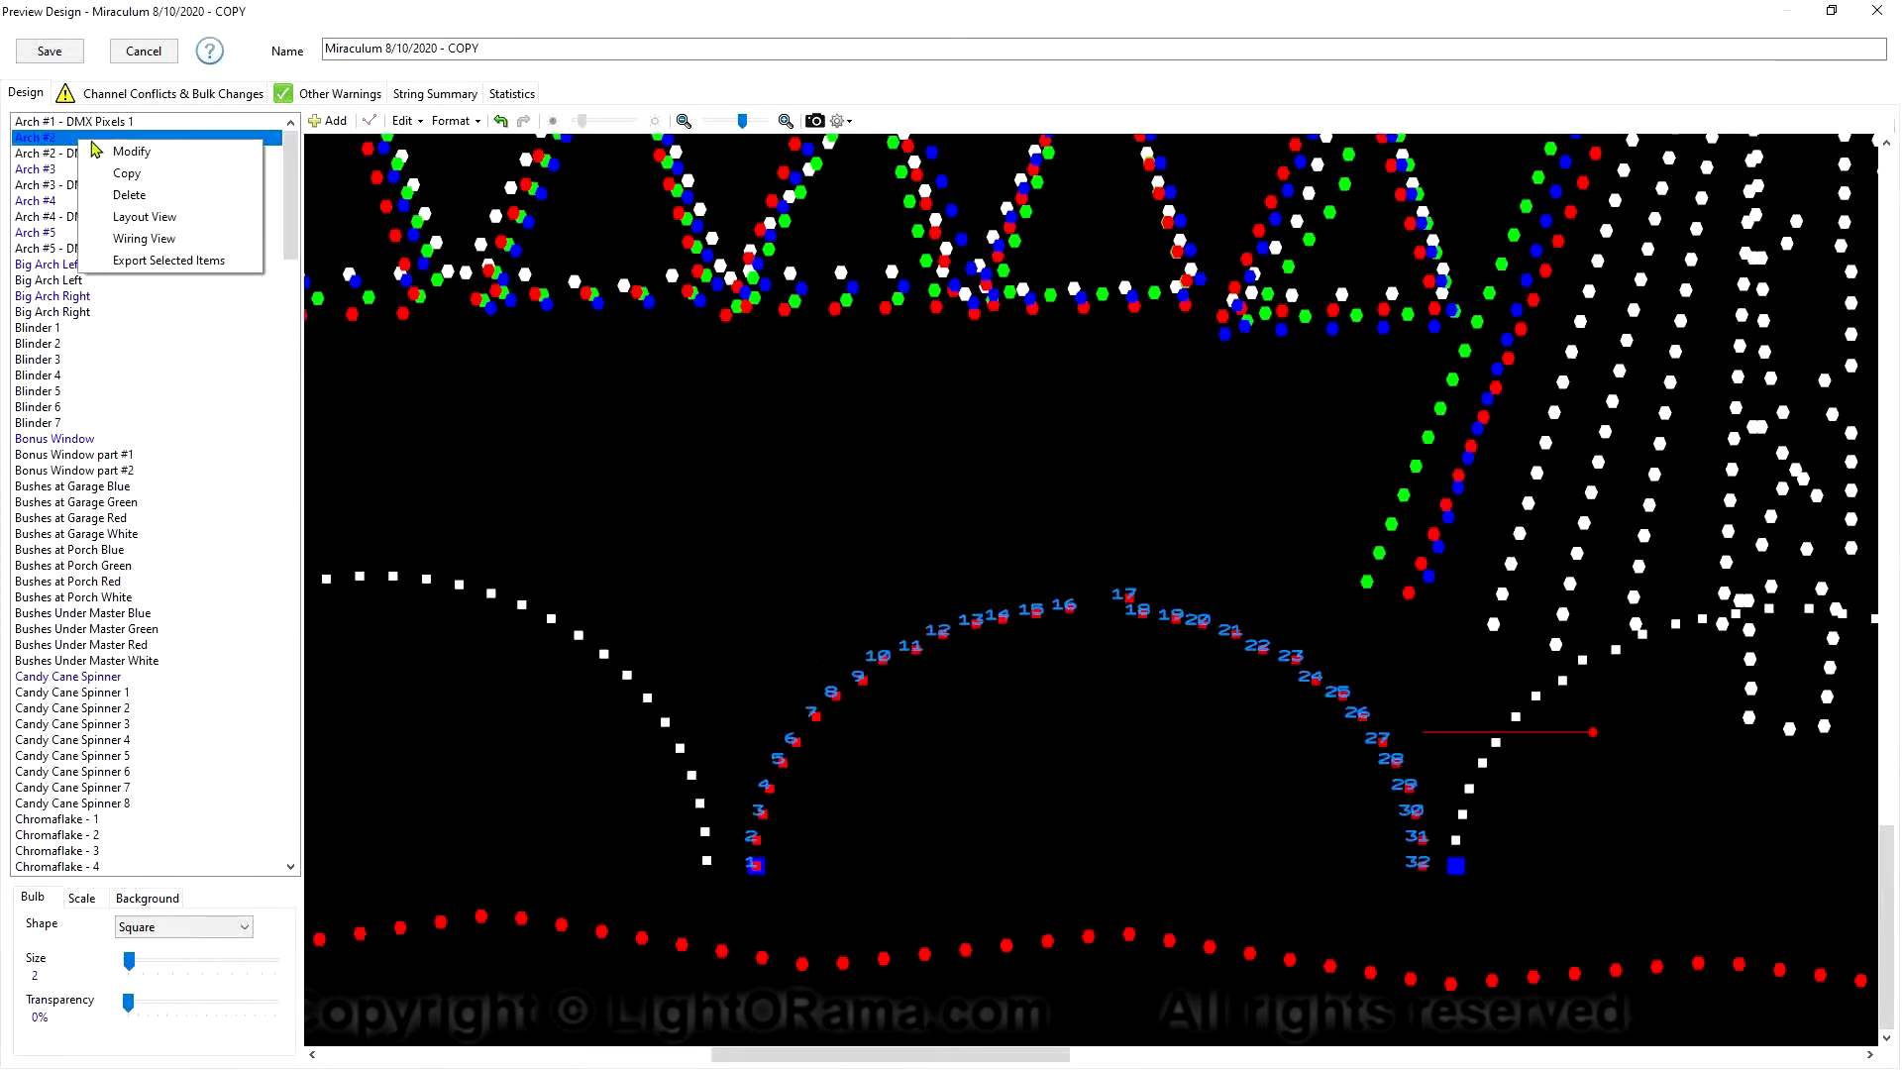
{"action": "left_click", "coordinate": [139, 197]}
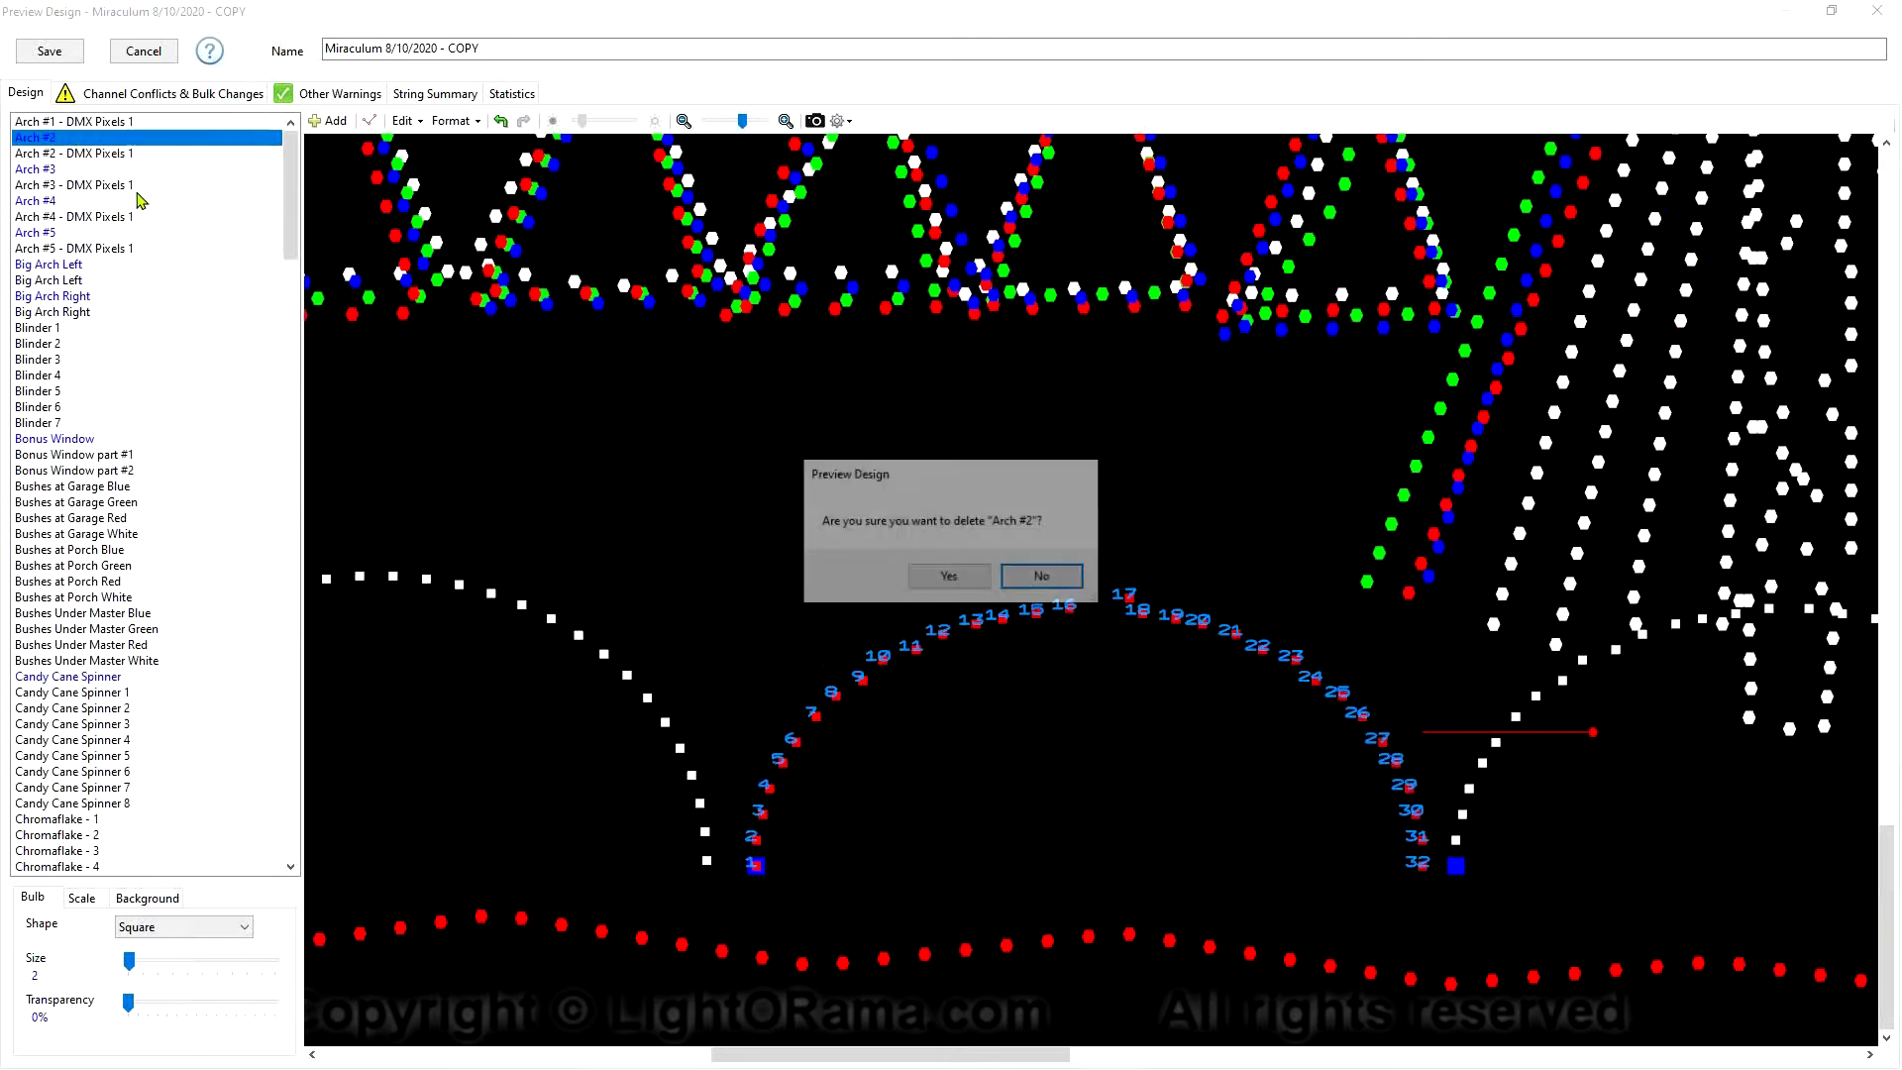
{"action": "left_click", "coordinate": [923, 577]}
Delete the Arch #3 group while keeping its DMX Pixels prop
{"action": "left_click", "coordinate": [62, 155]}
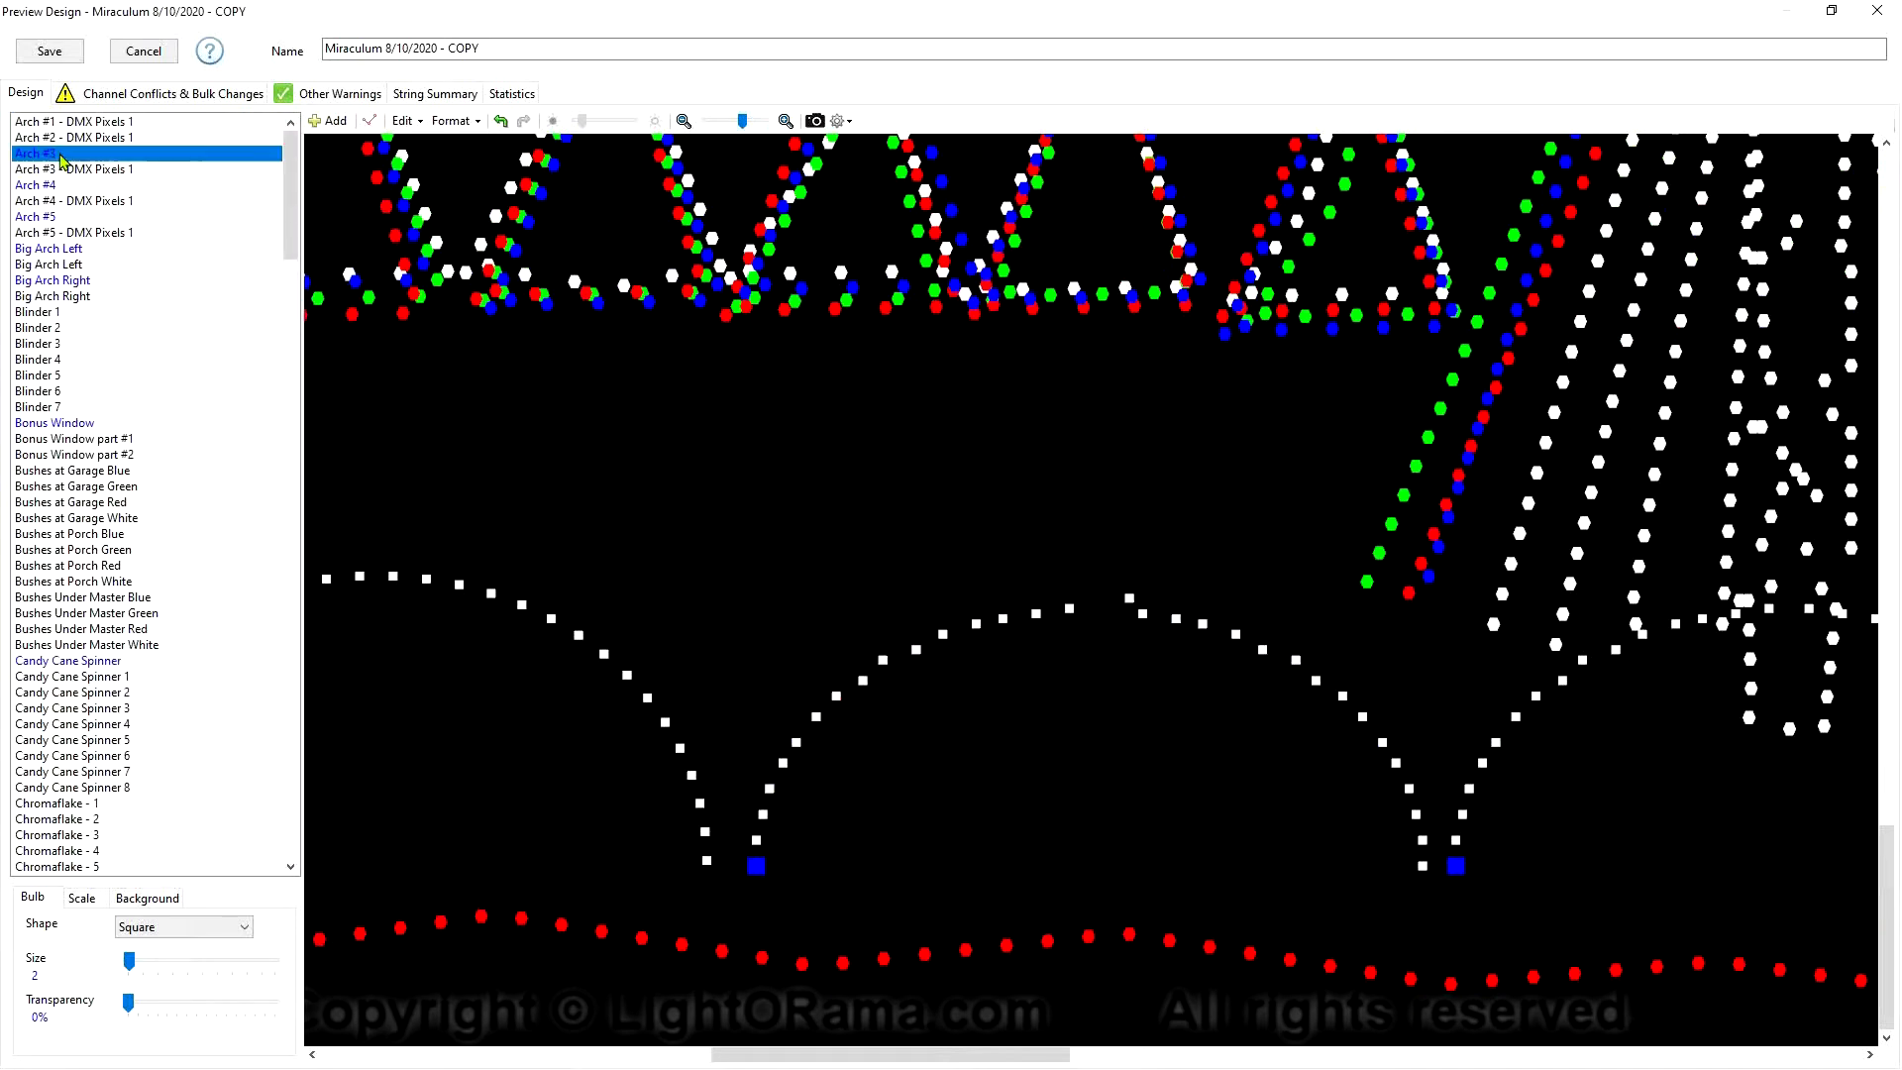
{"action": "right_click", "coordinate": [61, 155]}
{"action": "left_click", "coordinate": [111, 218]}
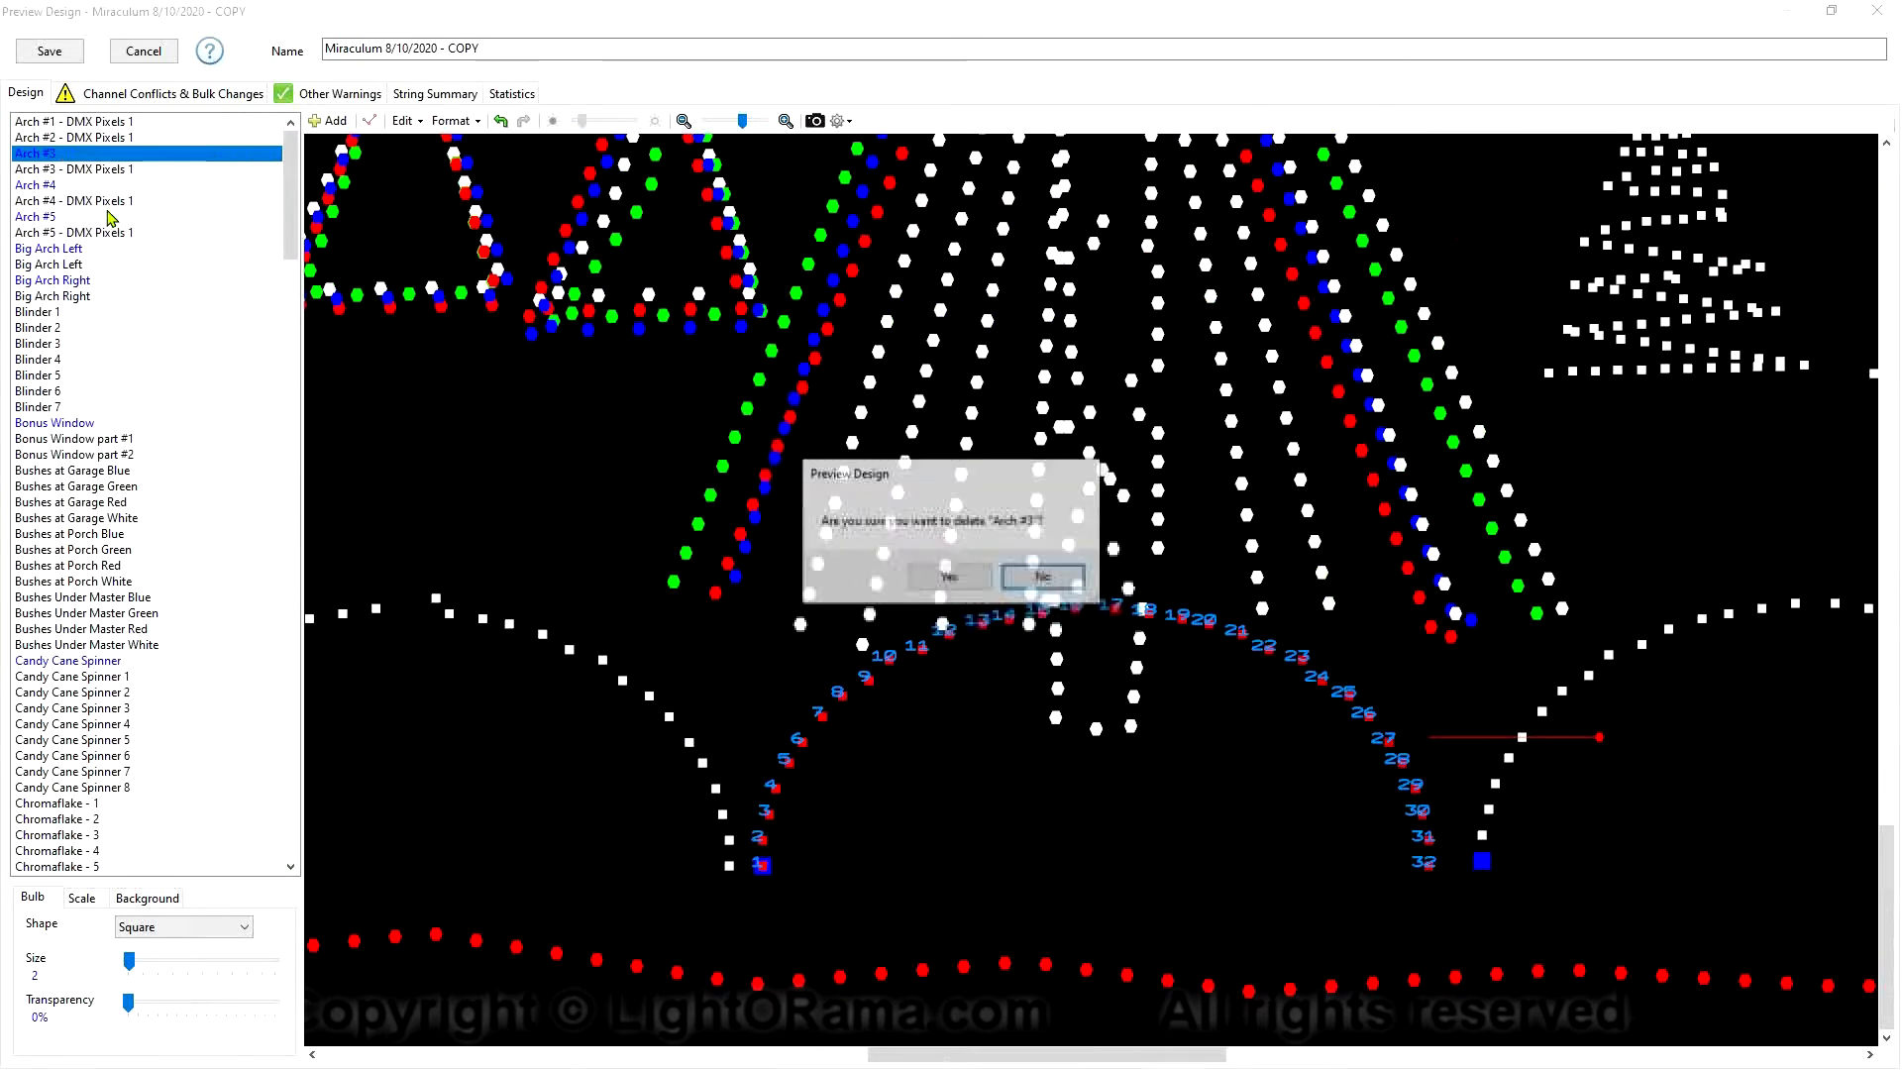
{"action": "left_click", "coordinate": [950, 578]}
Delete the Arch #3 - DMX Pixels 1 prop and undo that deletion
{"action": "left_click", "coordinate": [79, 155]}
{"action": "right_click", "coordinate": [79, 157]}
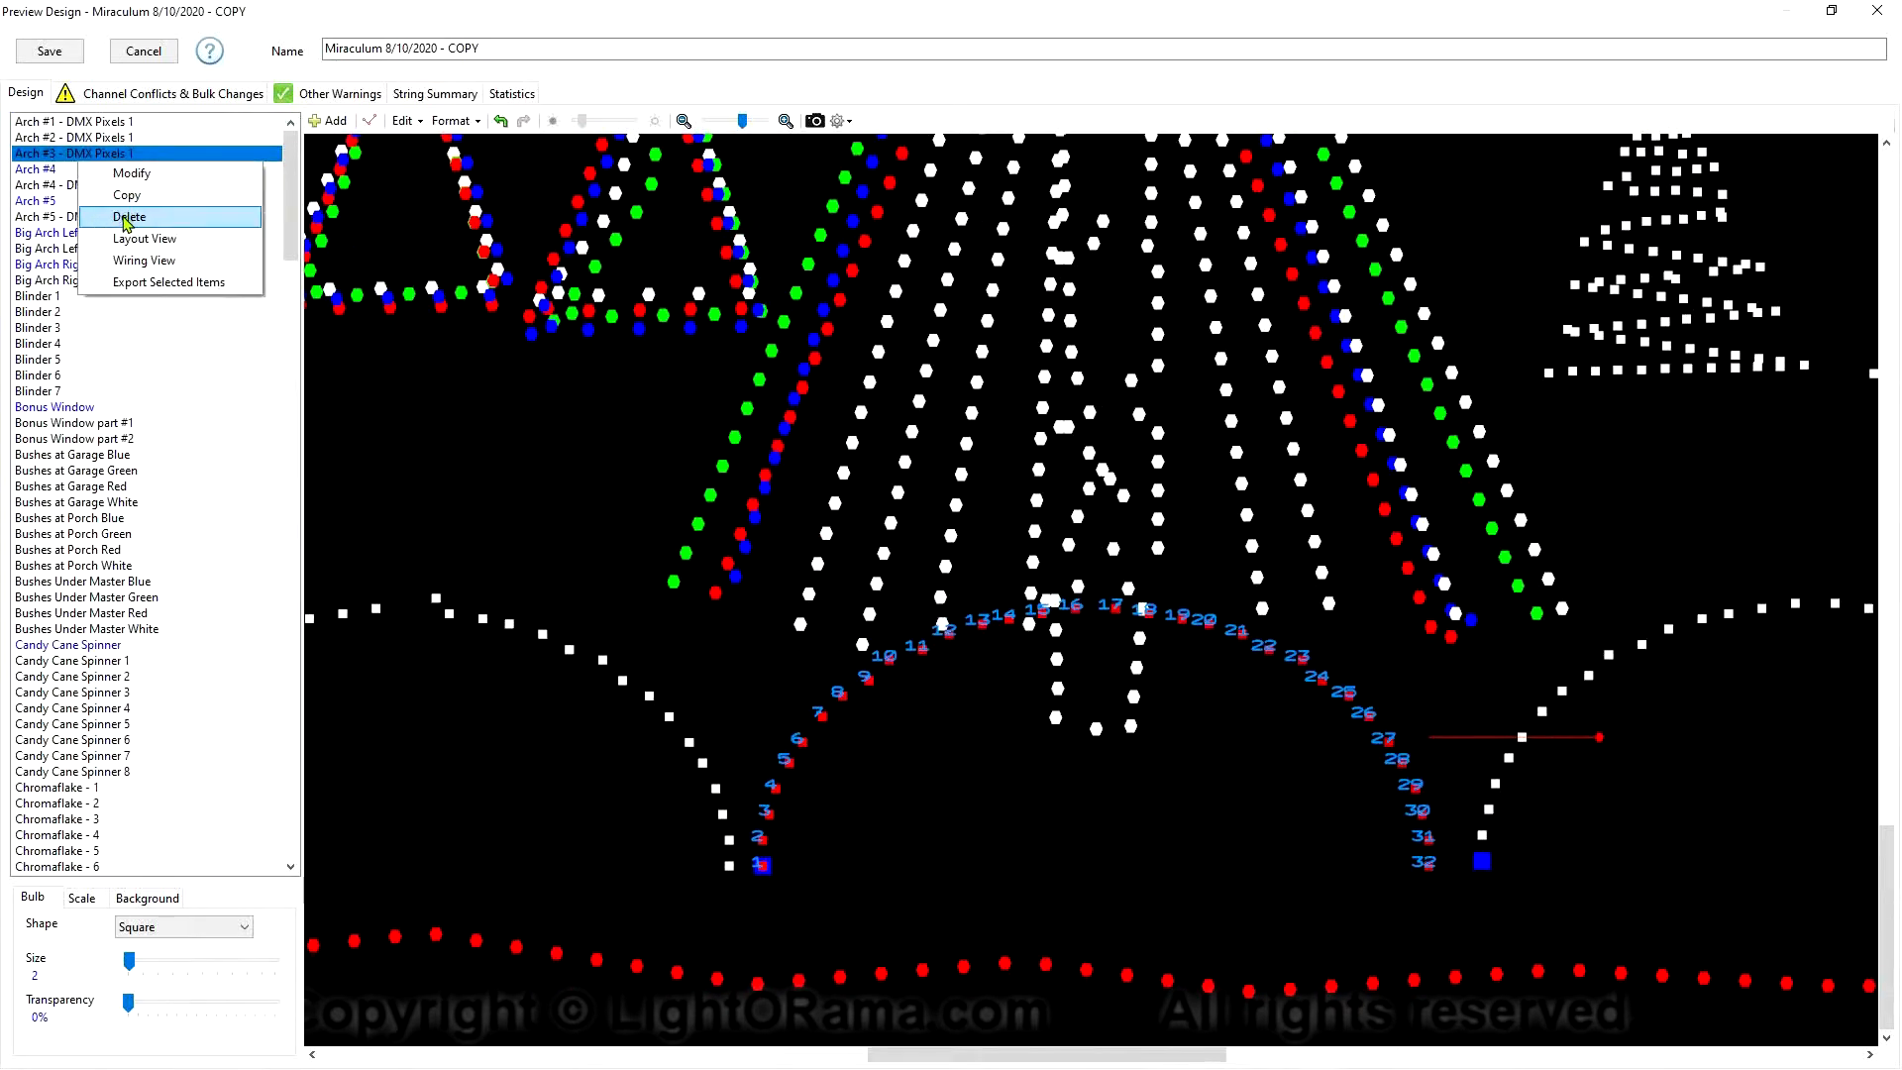
{"action": "left_click", "coordinate": [126, 217]}
{"action": "left_click", "coordinate": [979, 580]}
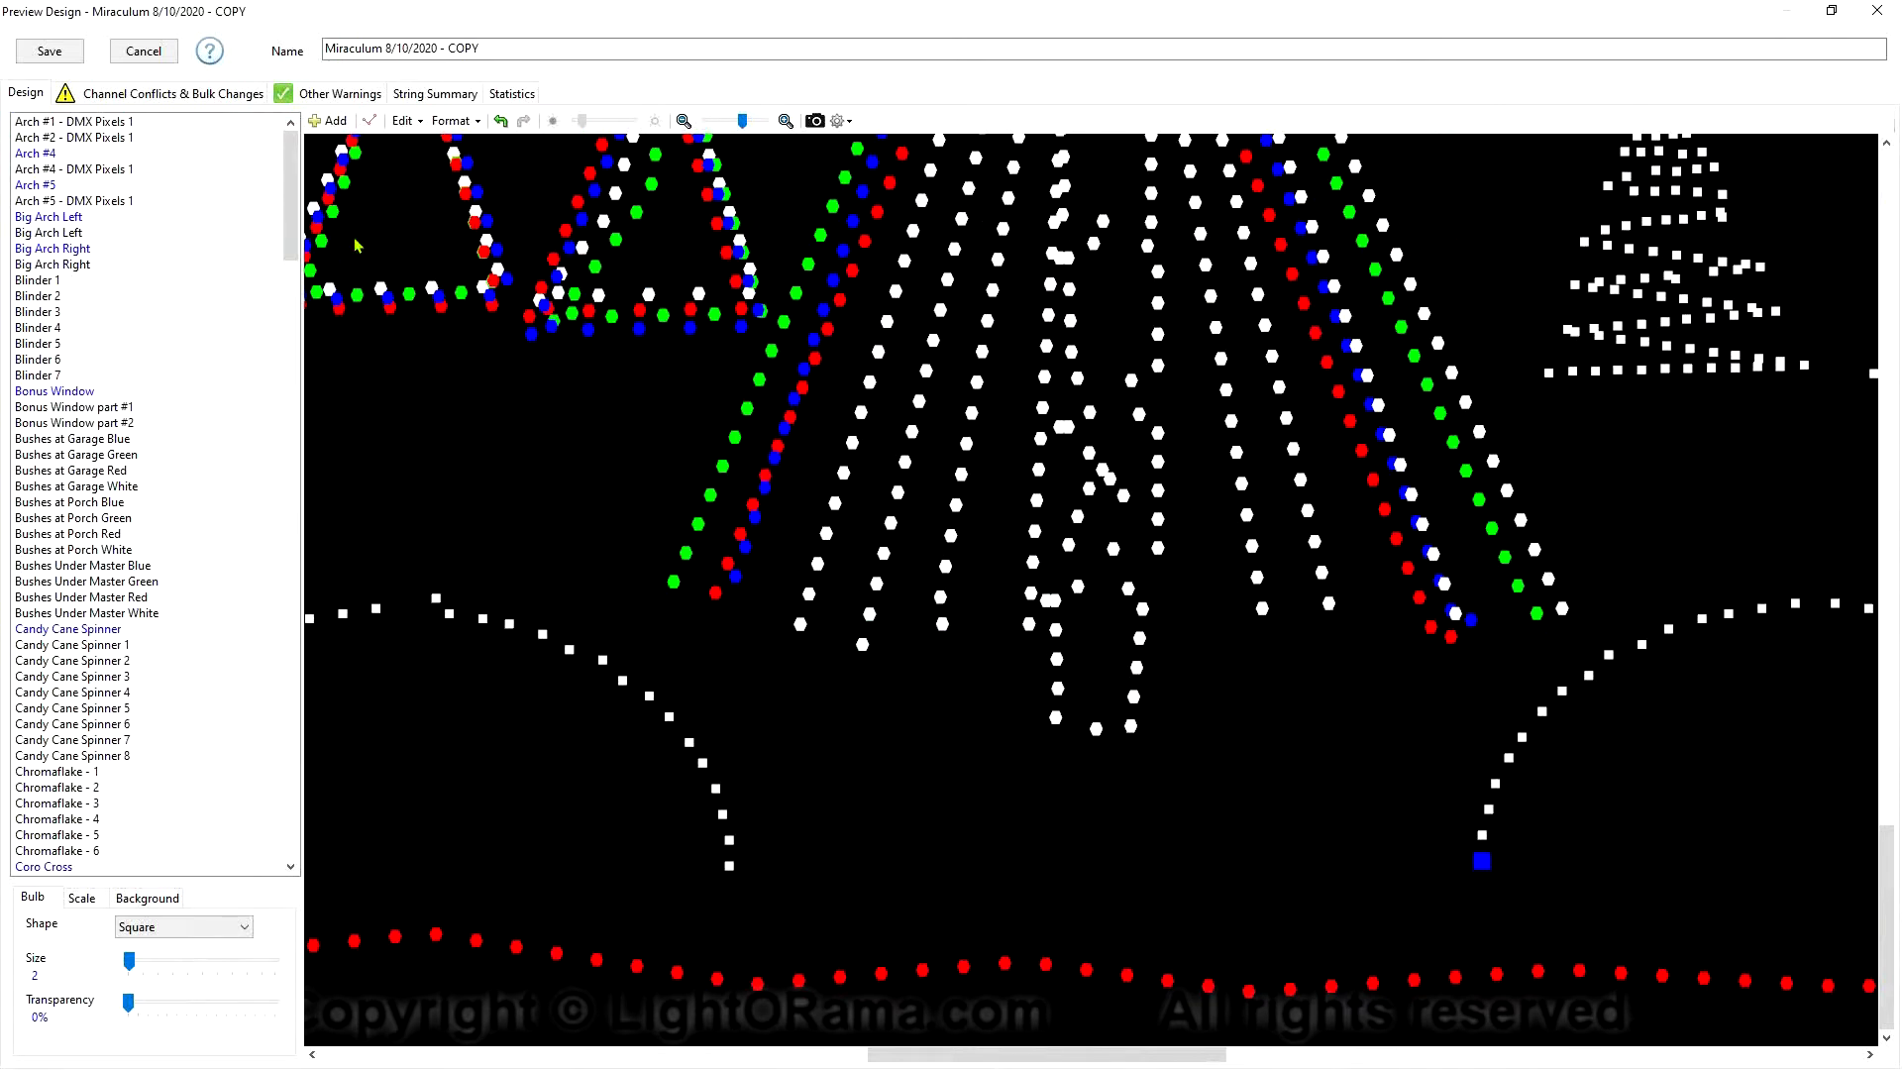
{"action": "left_click", "coordinate": [501, 121]}
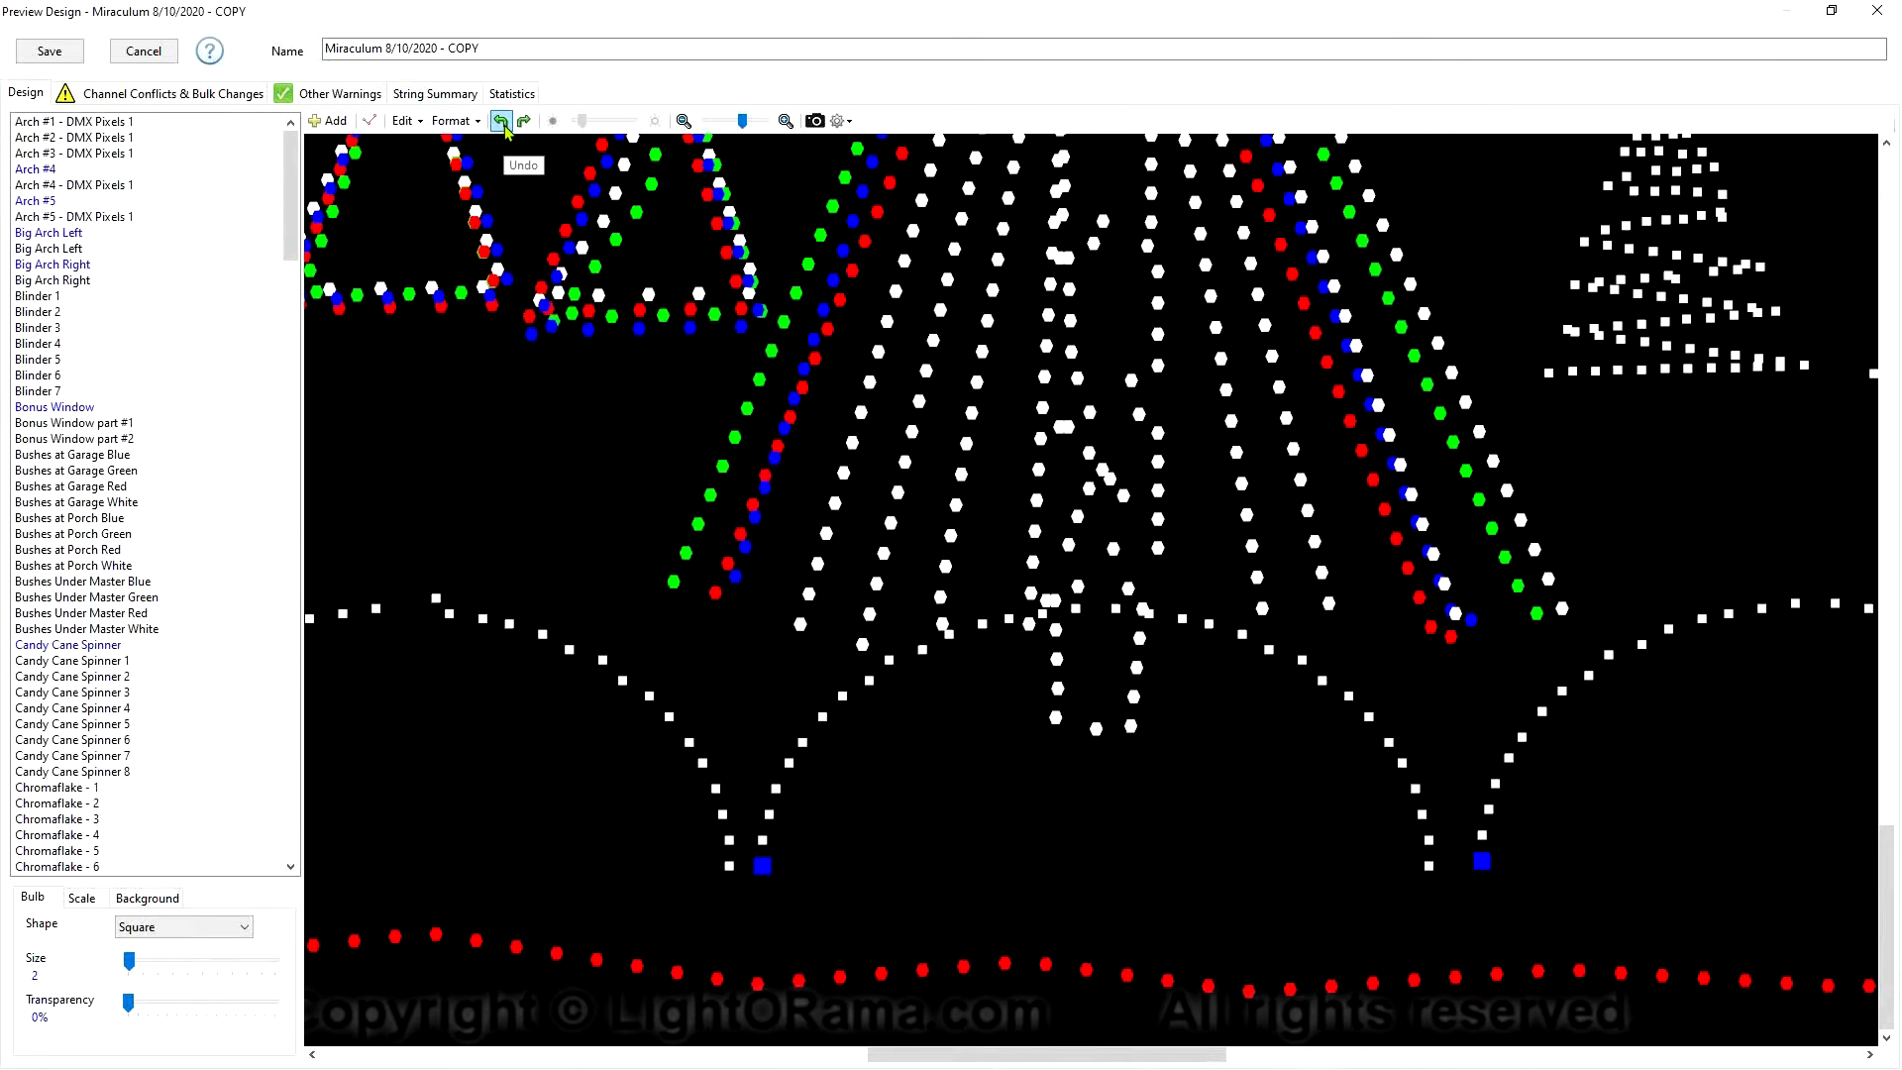
Delete the Arch #4 group while keeping its DMX Pixels prop
{"action": "left_click", "coordinate": [80, 170]}
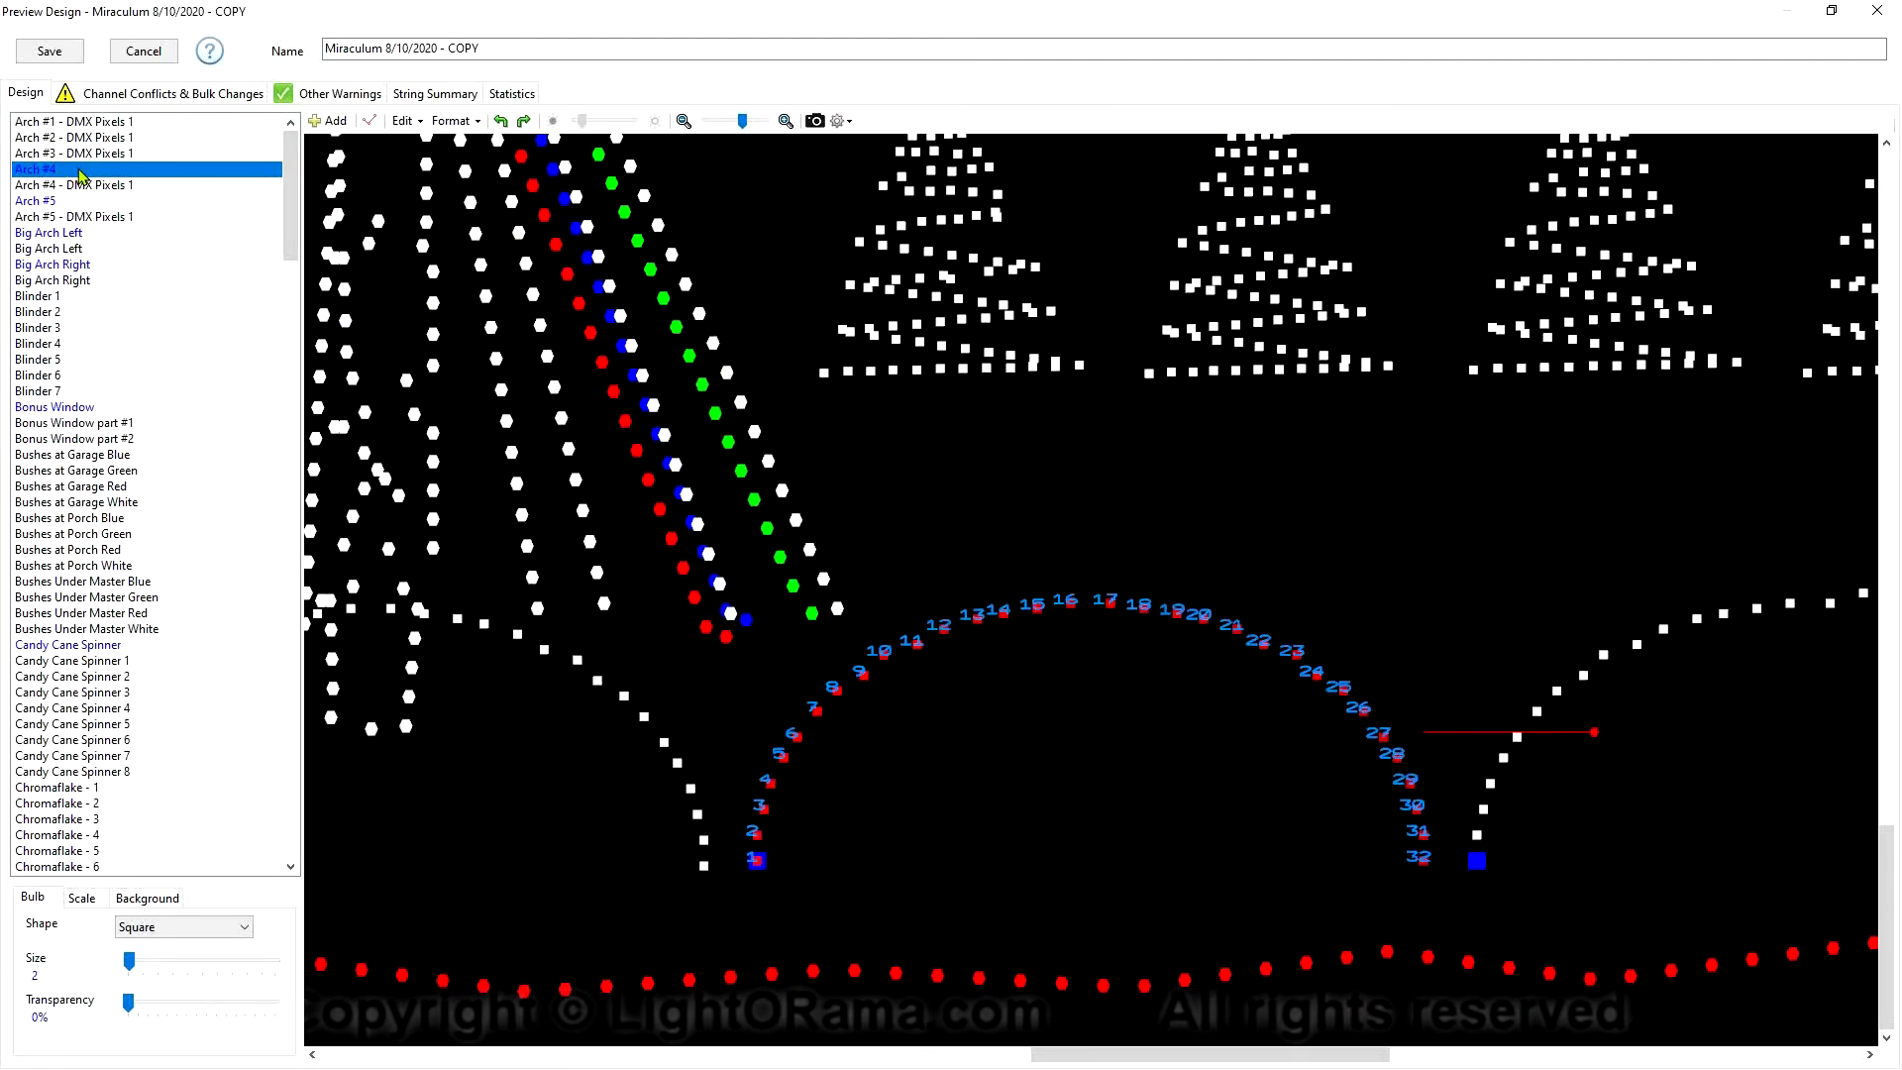
{"action": "right_click", "coordinate": [80, 175]}
{"action": "left_click", "coordinate": [132, 233]}
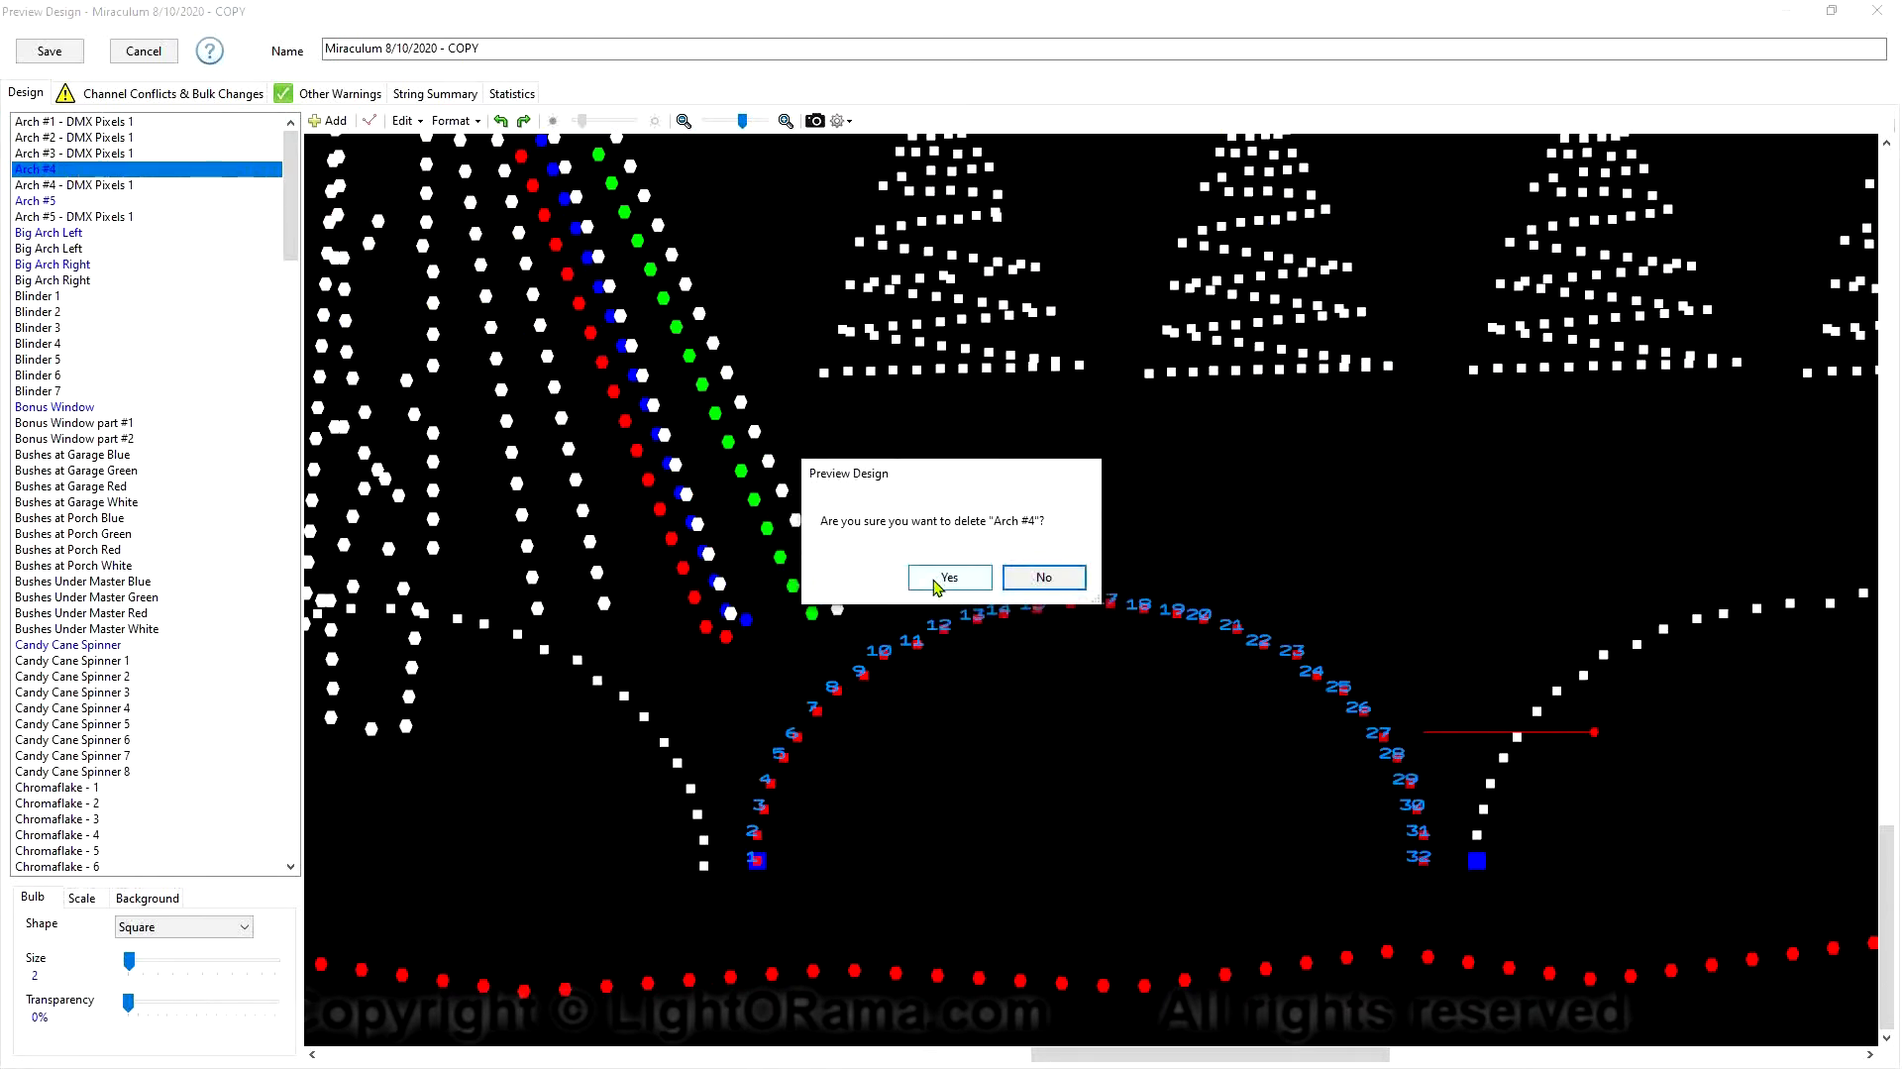
{"action": "left_click", "coordinate": [937, 582]}
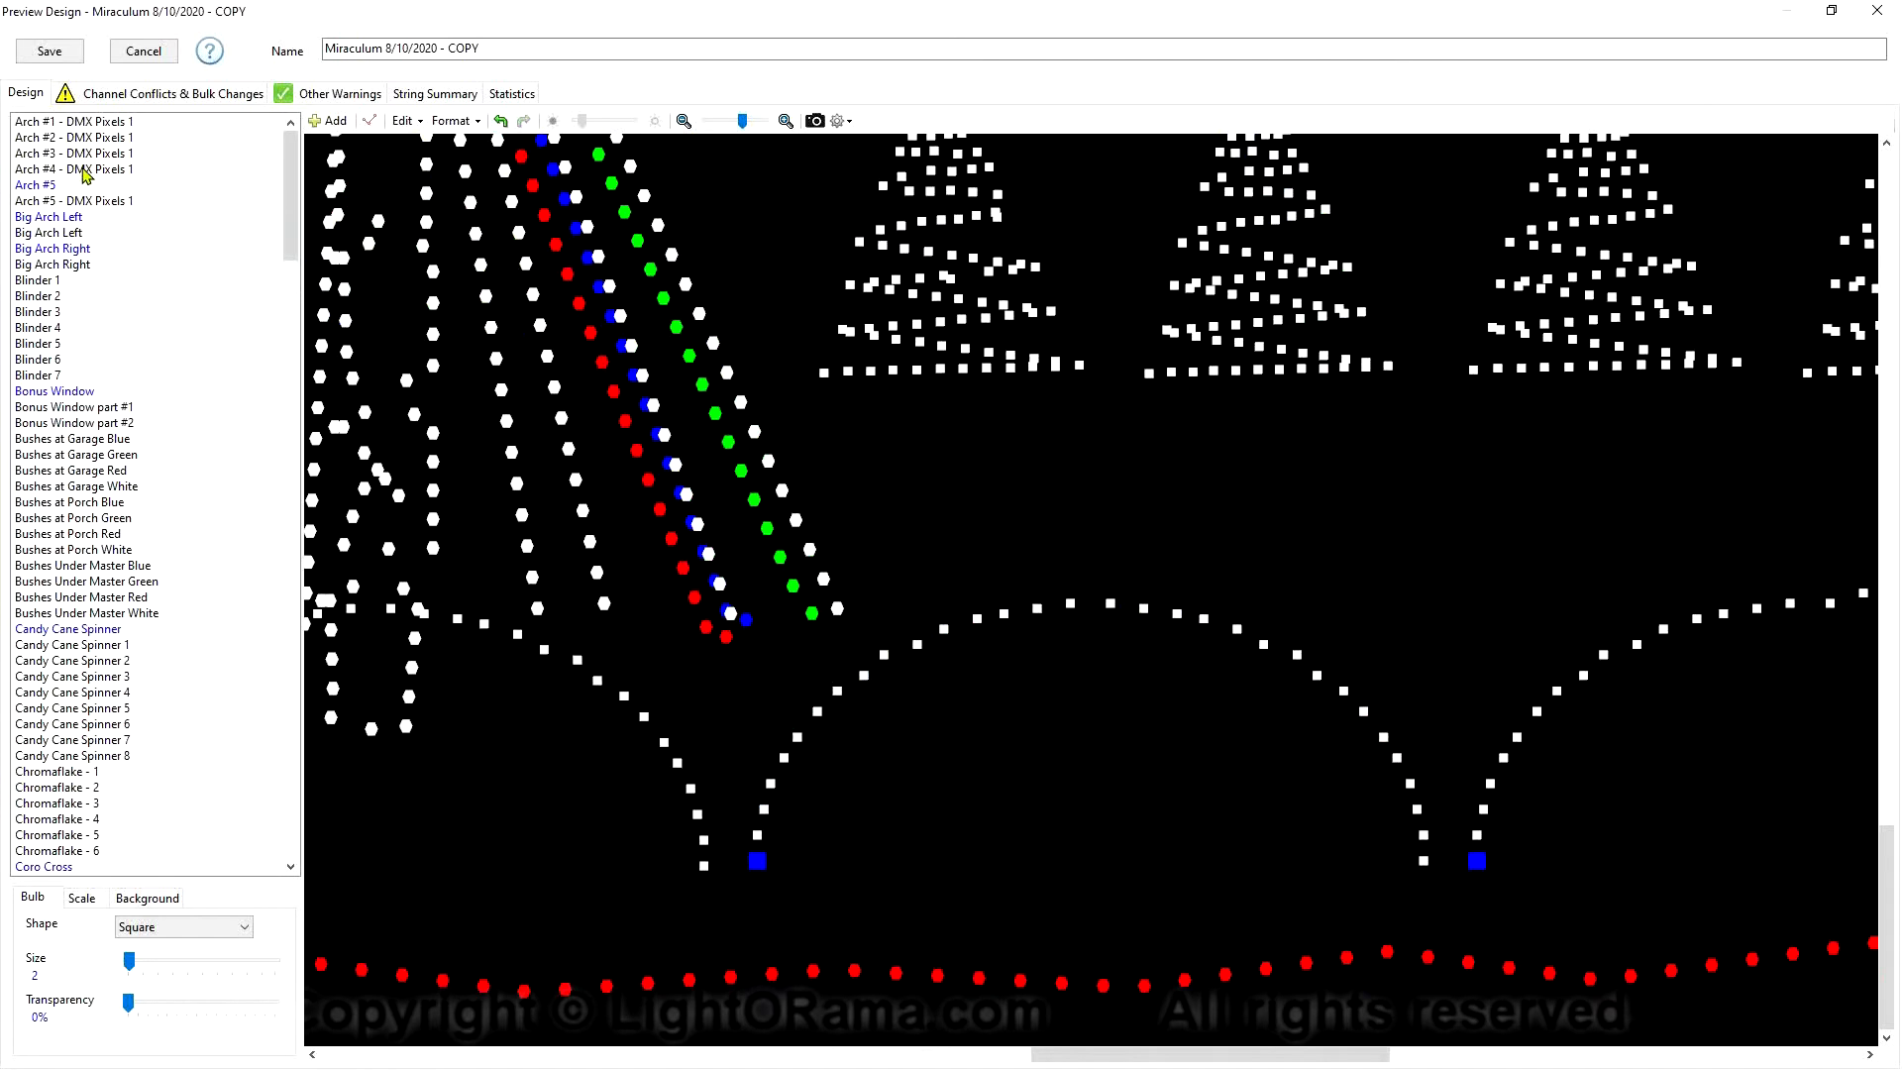
Delete the Arch #5 group while keeping its DMX Pixels prop
{"action": "left_click", "coordinate": [79, 186]}
{"action": "right_click", "coordinate": [78, 186]}
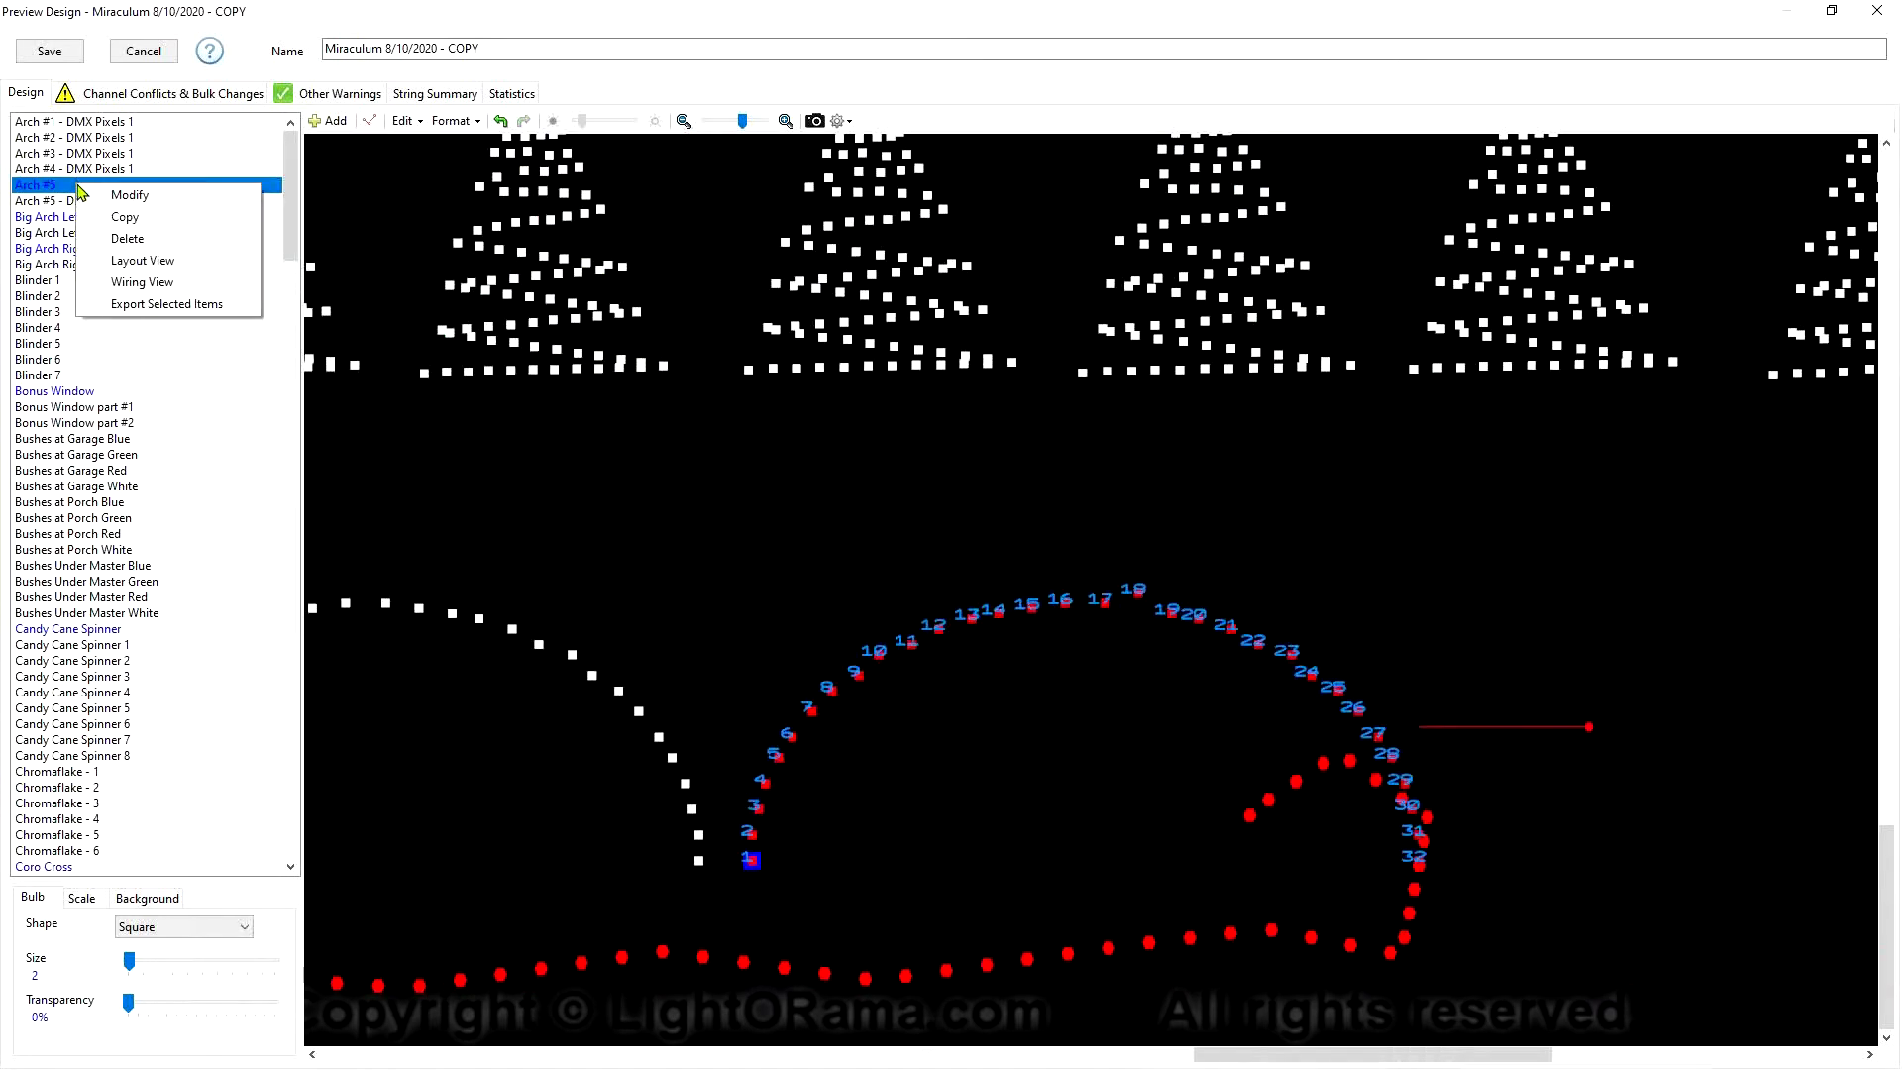
{"action": "left_click", "coordinate": [126, 241]}
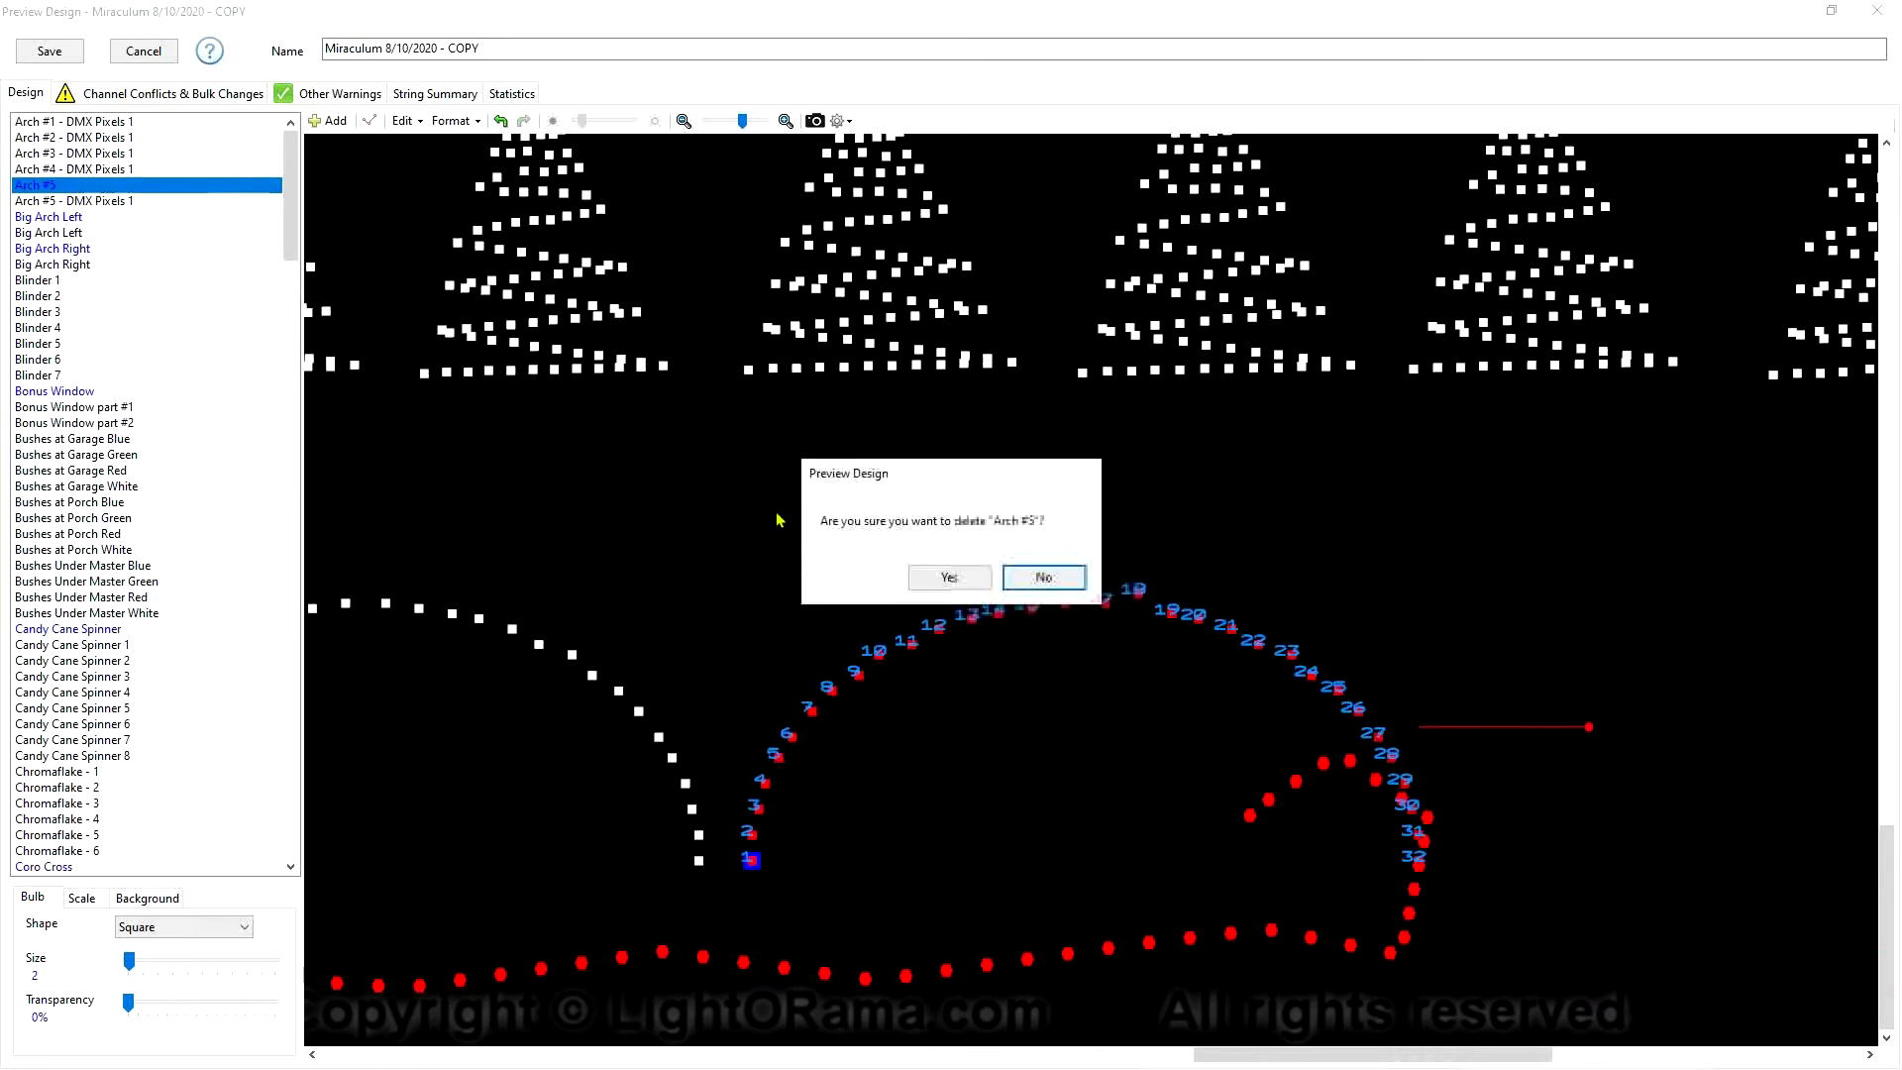
{"action": "left_click", "coordinate": [931, 577]}
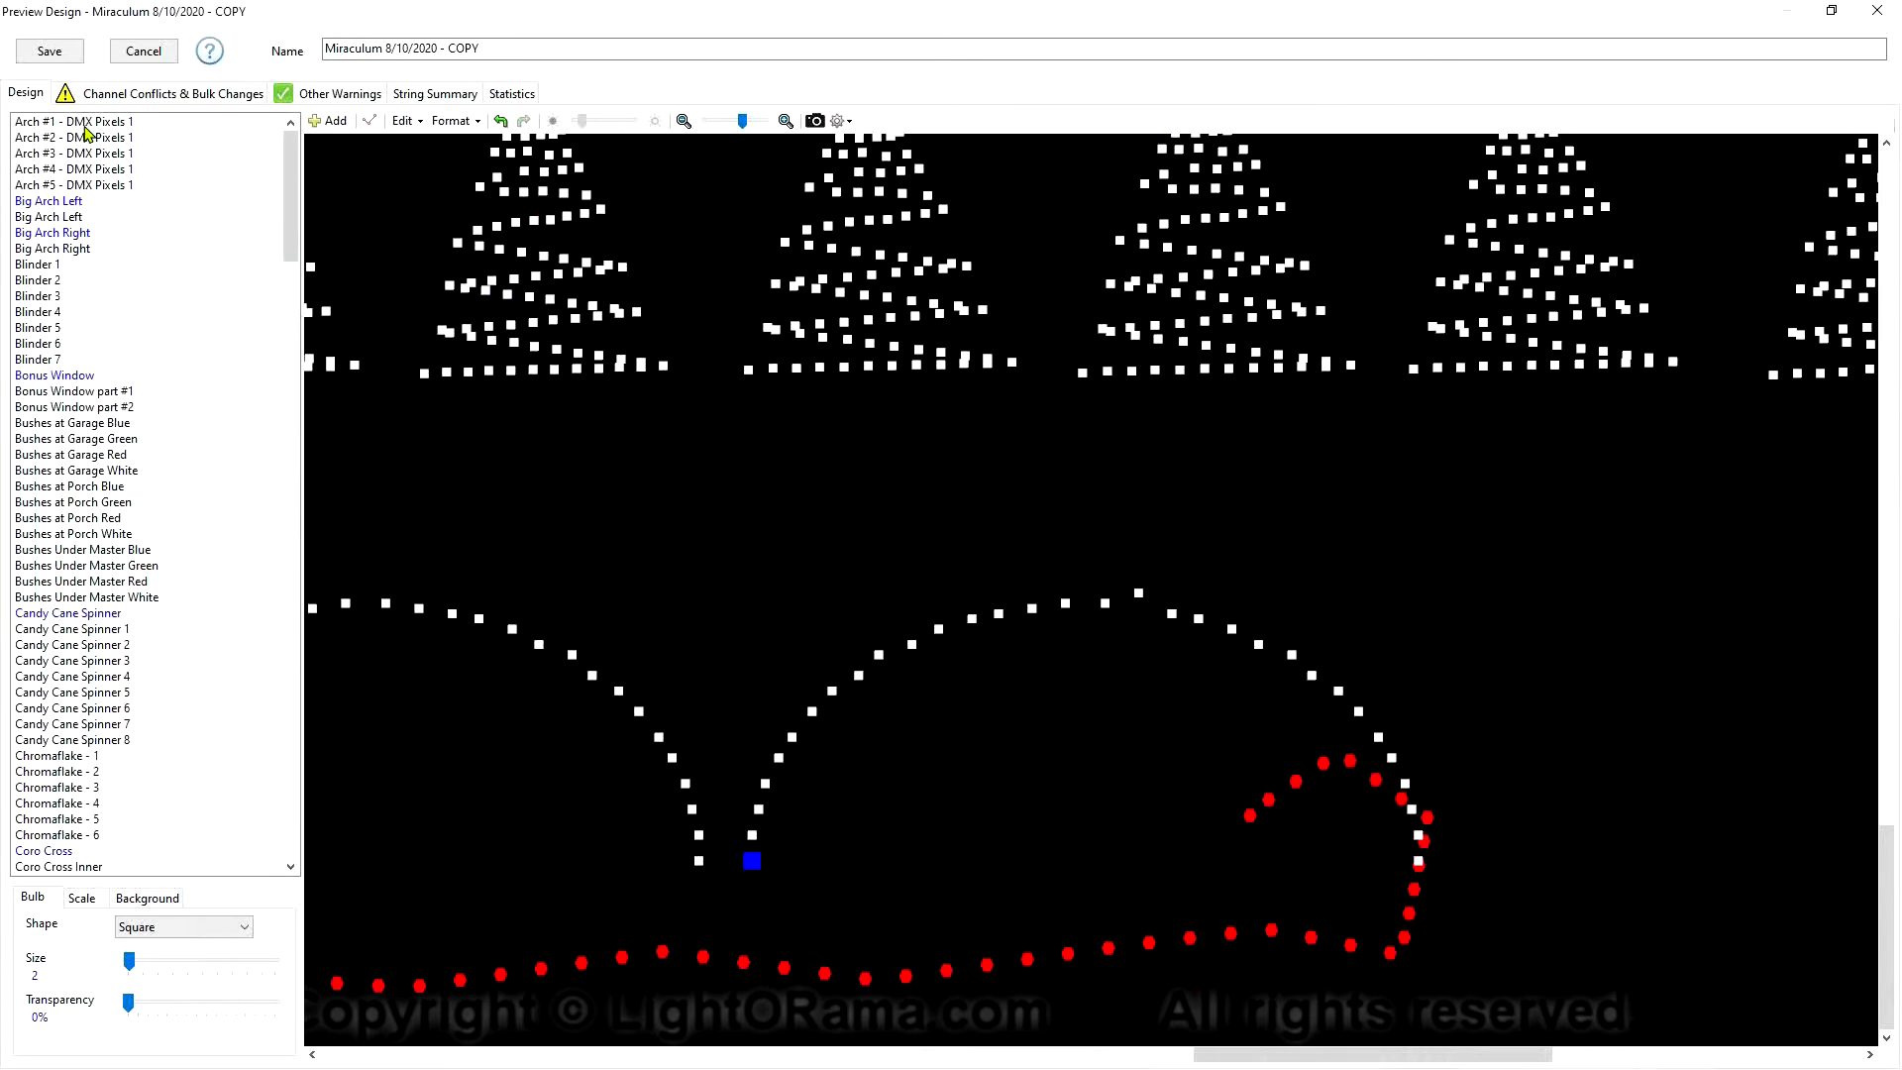
Review the channel conflicts of the RGB Wreath #5 and RGB Wreath #5-Advanced props
{"action": "left_click", "coordinate": [156, 98]}
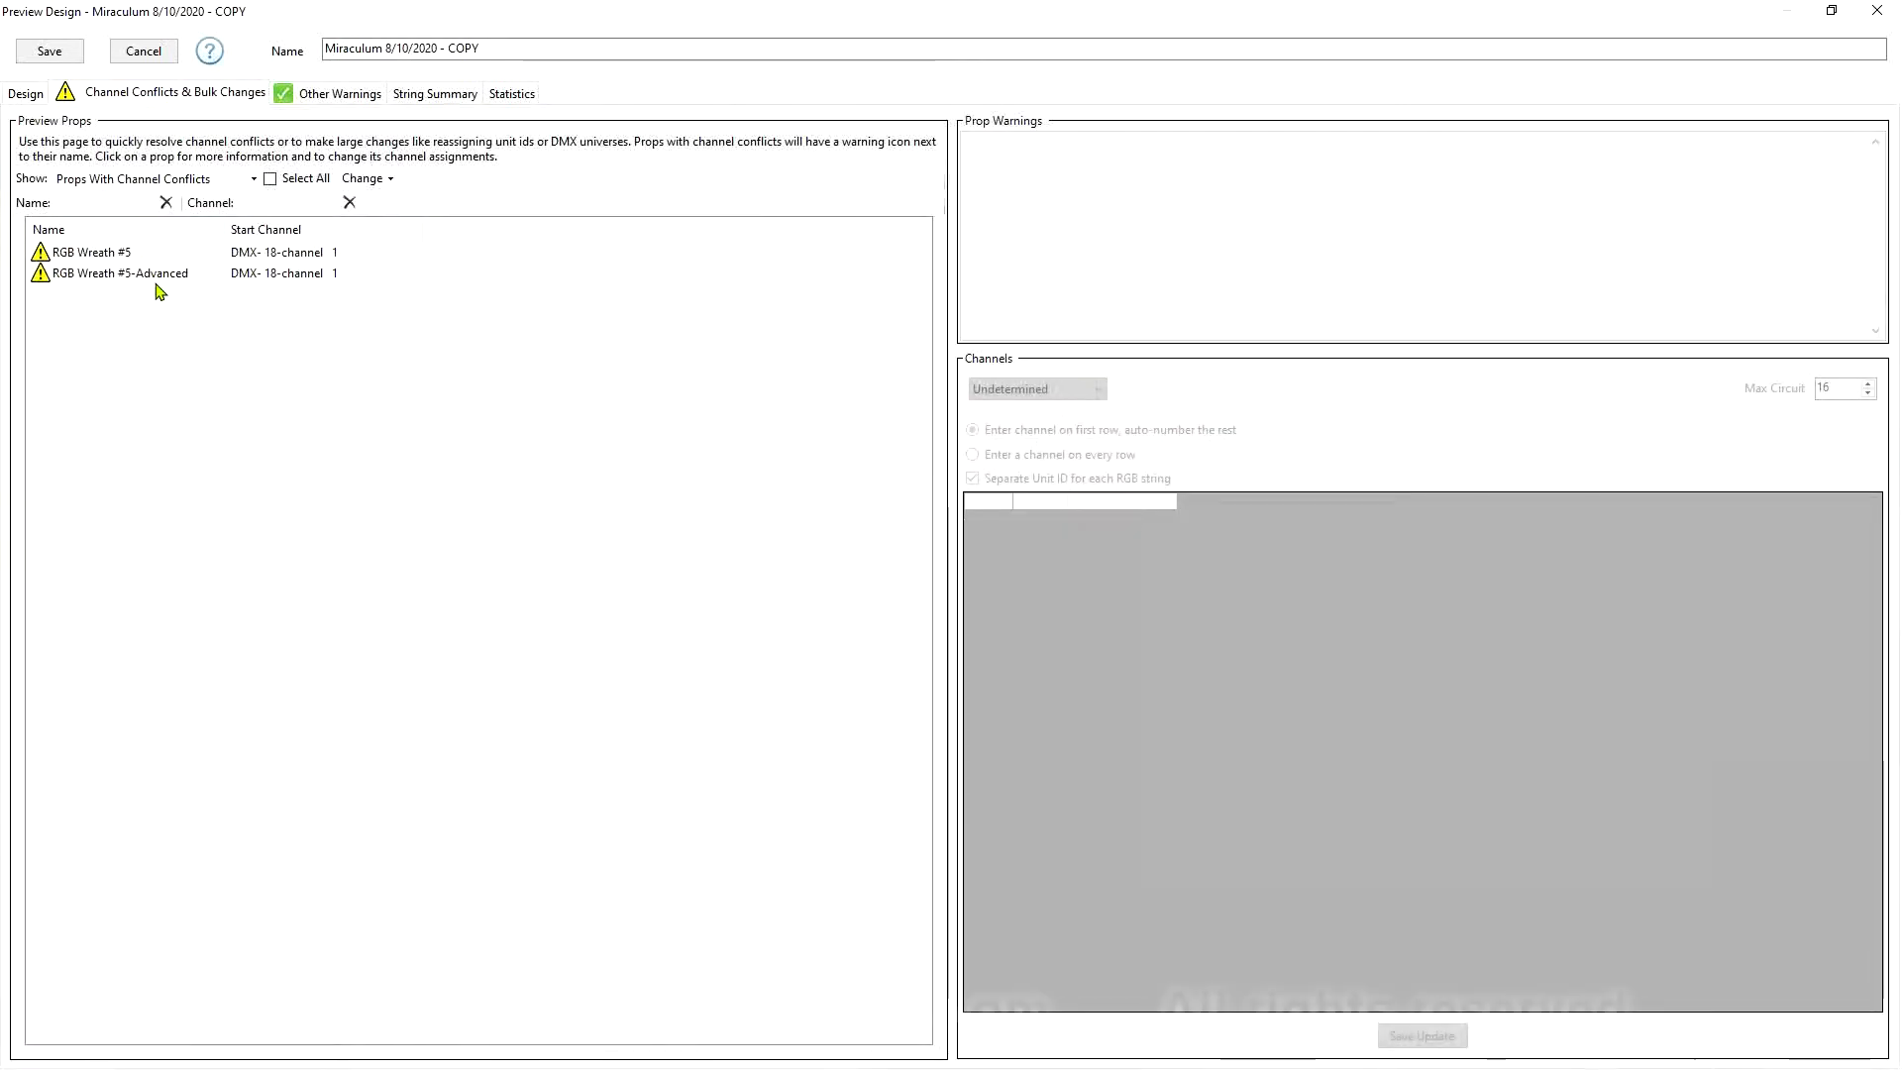
{"action": "left_click", "coordinate": [157, 275]}
{"action": "left_click", "coordinate": [126, 258]}
{"action": "left_click", "coordinate": [127, 275]}
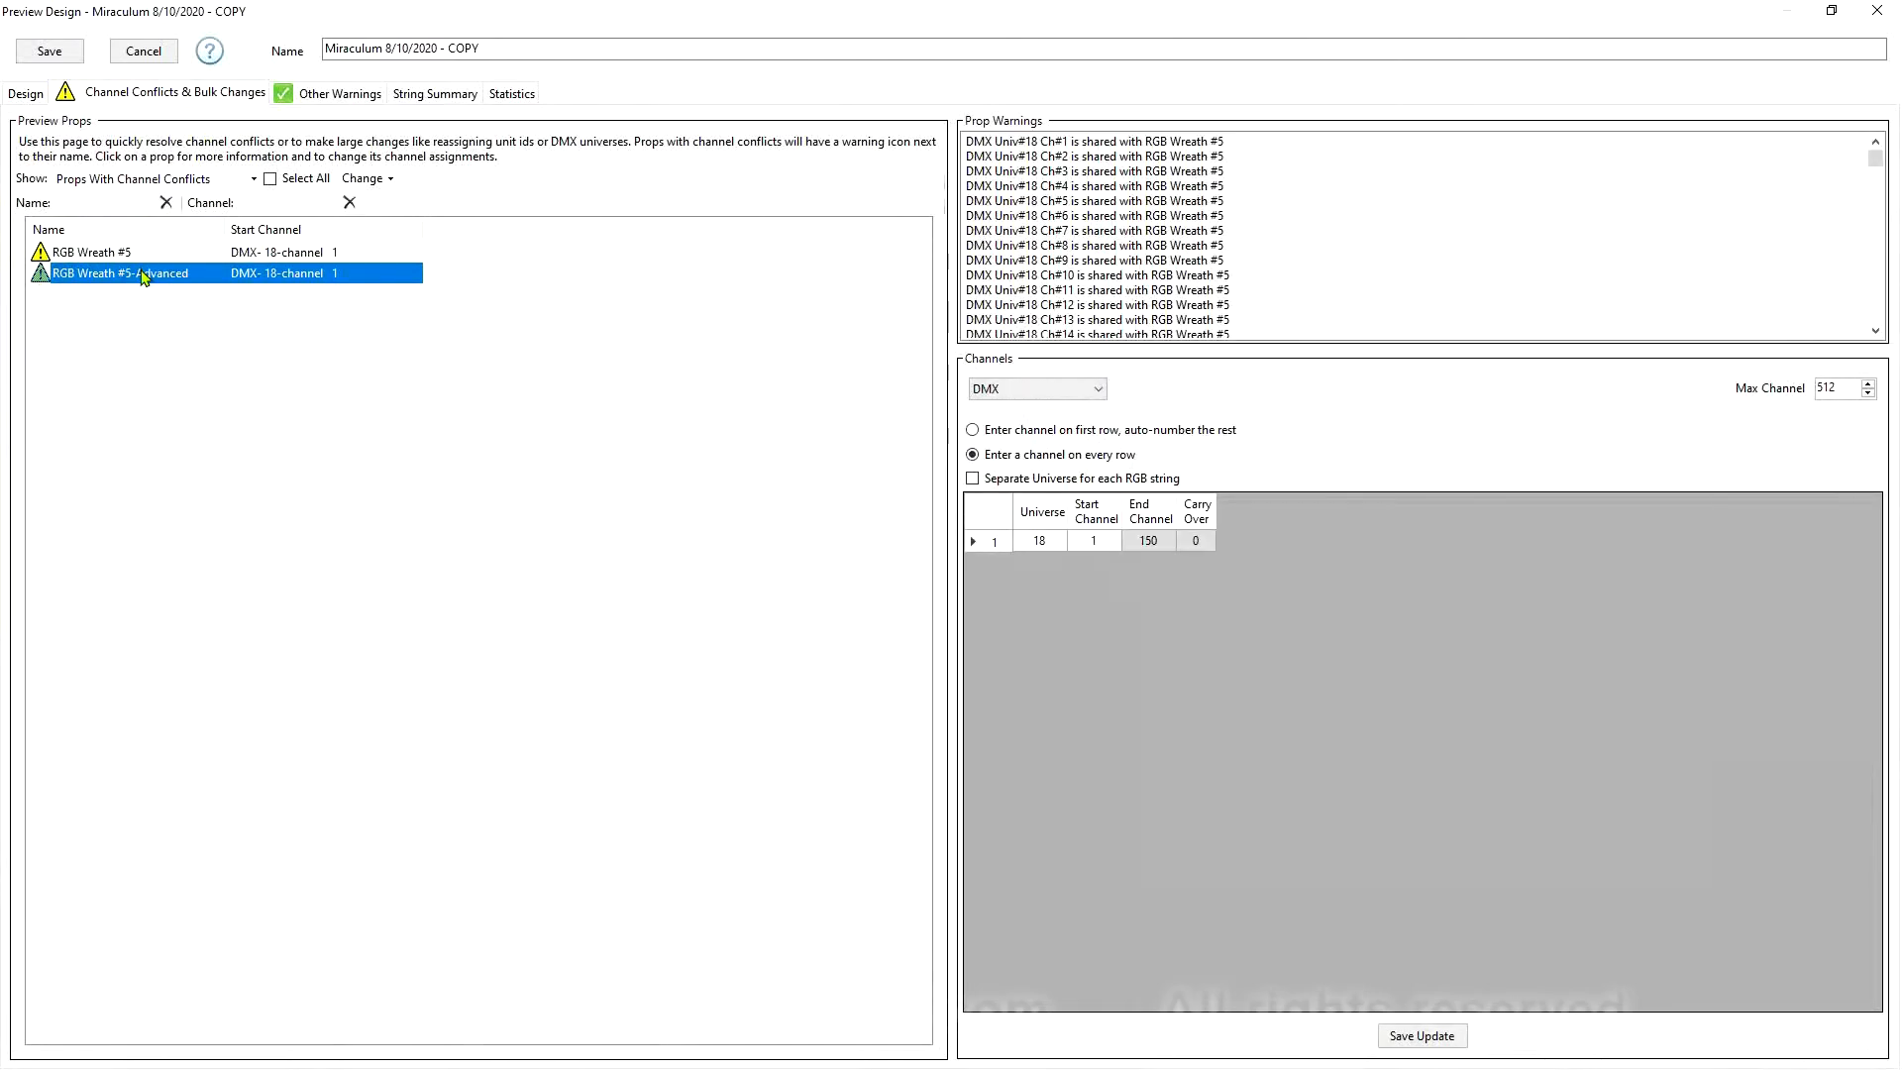
Check the channel conflict details of RGB Wreath #5 and RGB Wreath #5-Advanced, and return to the preview design
{"action": "left_click", "coordinate": [126, 255]}
{"action": "left_click", "coordinate": [129, 274]}
{"action": "left_click", "coordinate": [33, 95]}
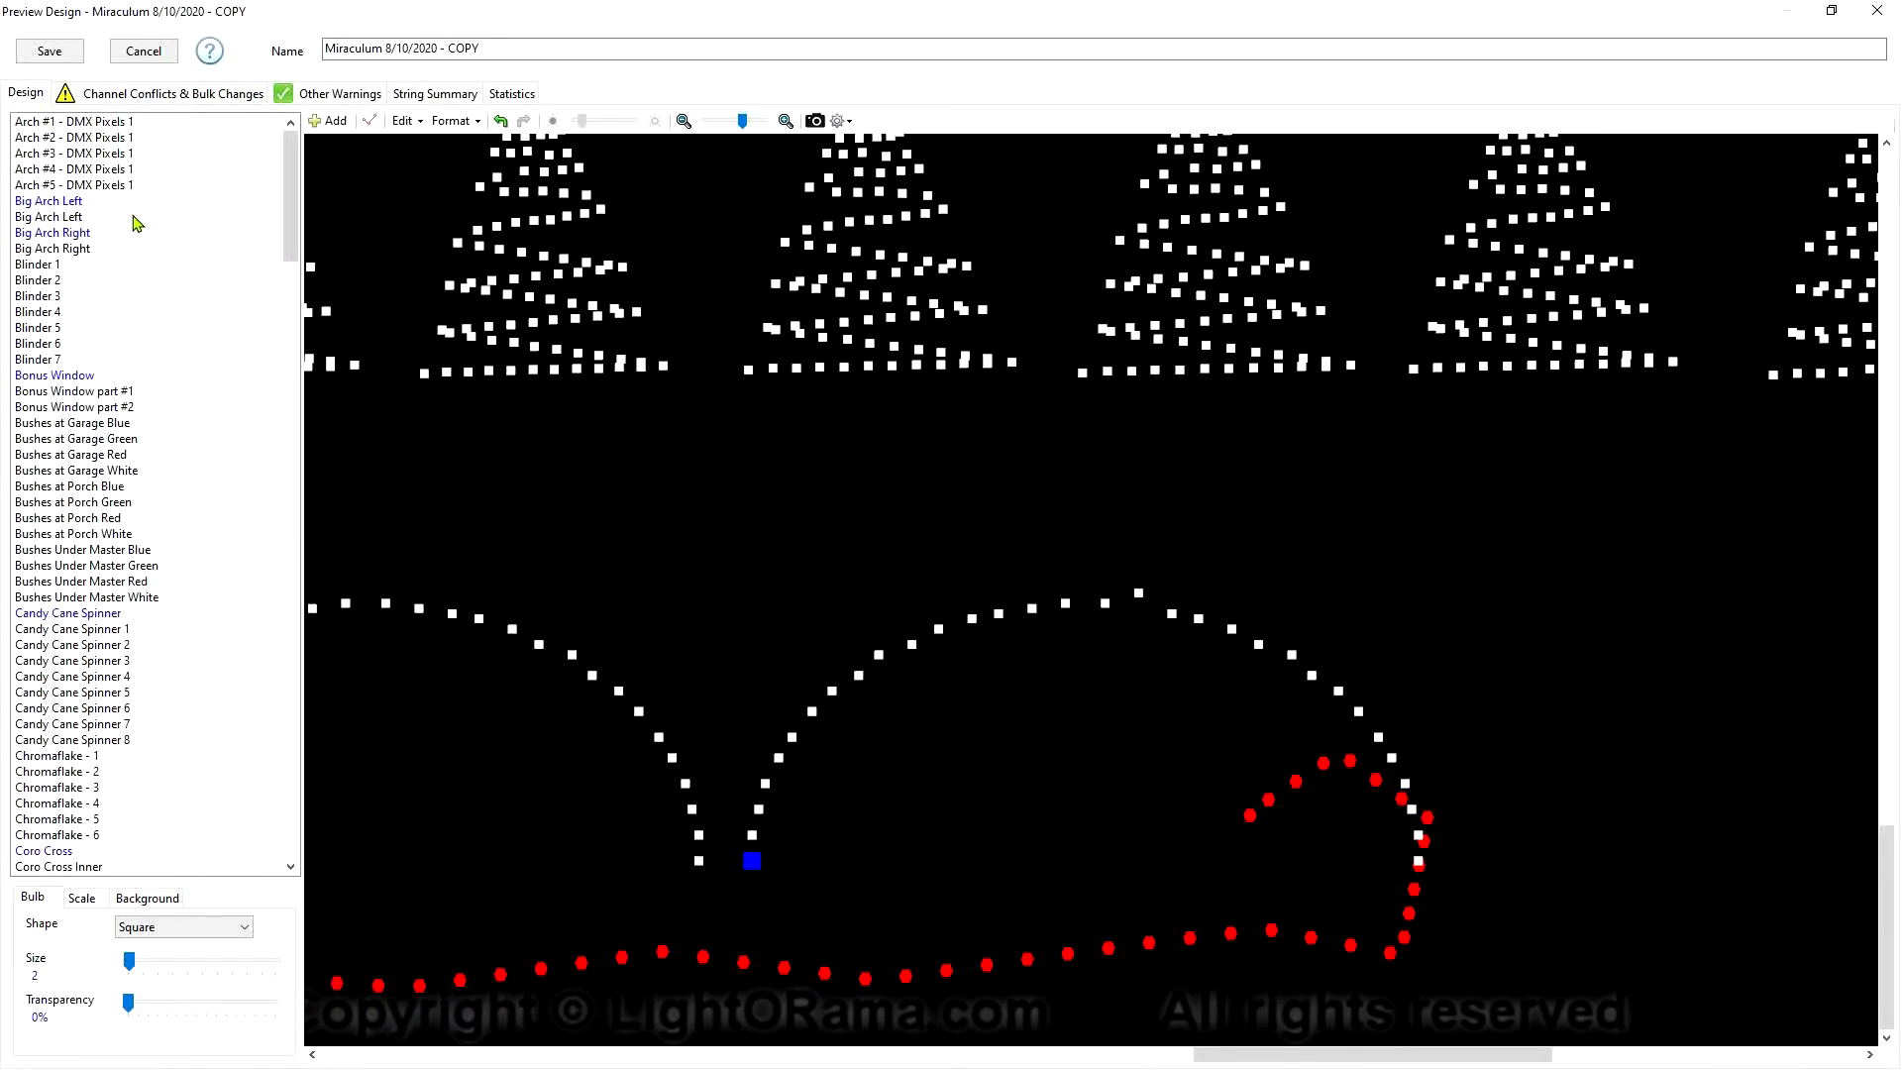
Examine the layout of the house display in the design view, from the arches out to both house fronts
{"action": "scroll", "coordinate": [636, 582], "scroll_direction": "down", "scroll_amount": 2}
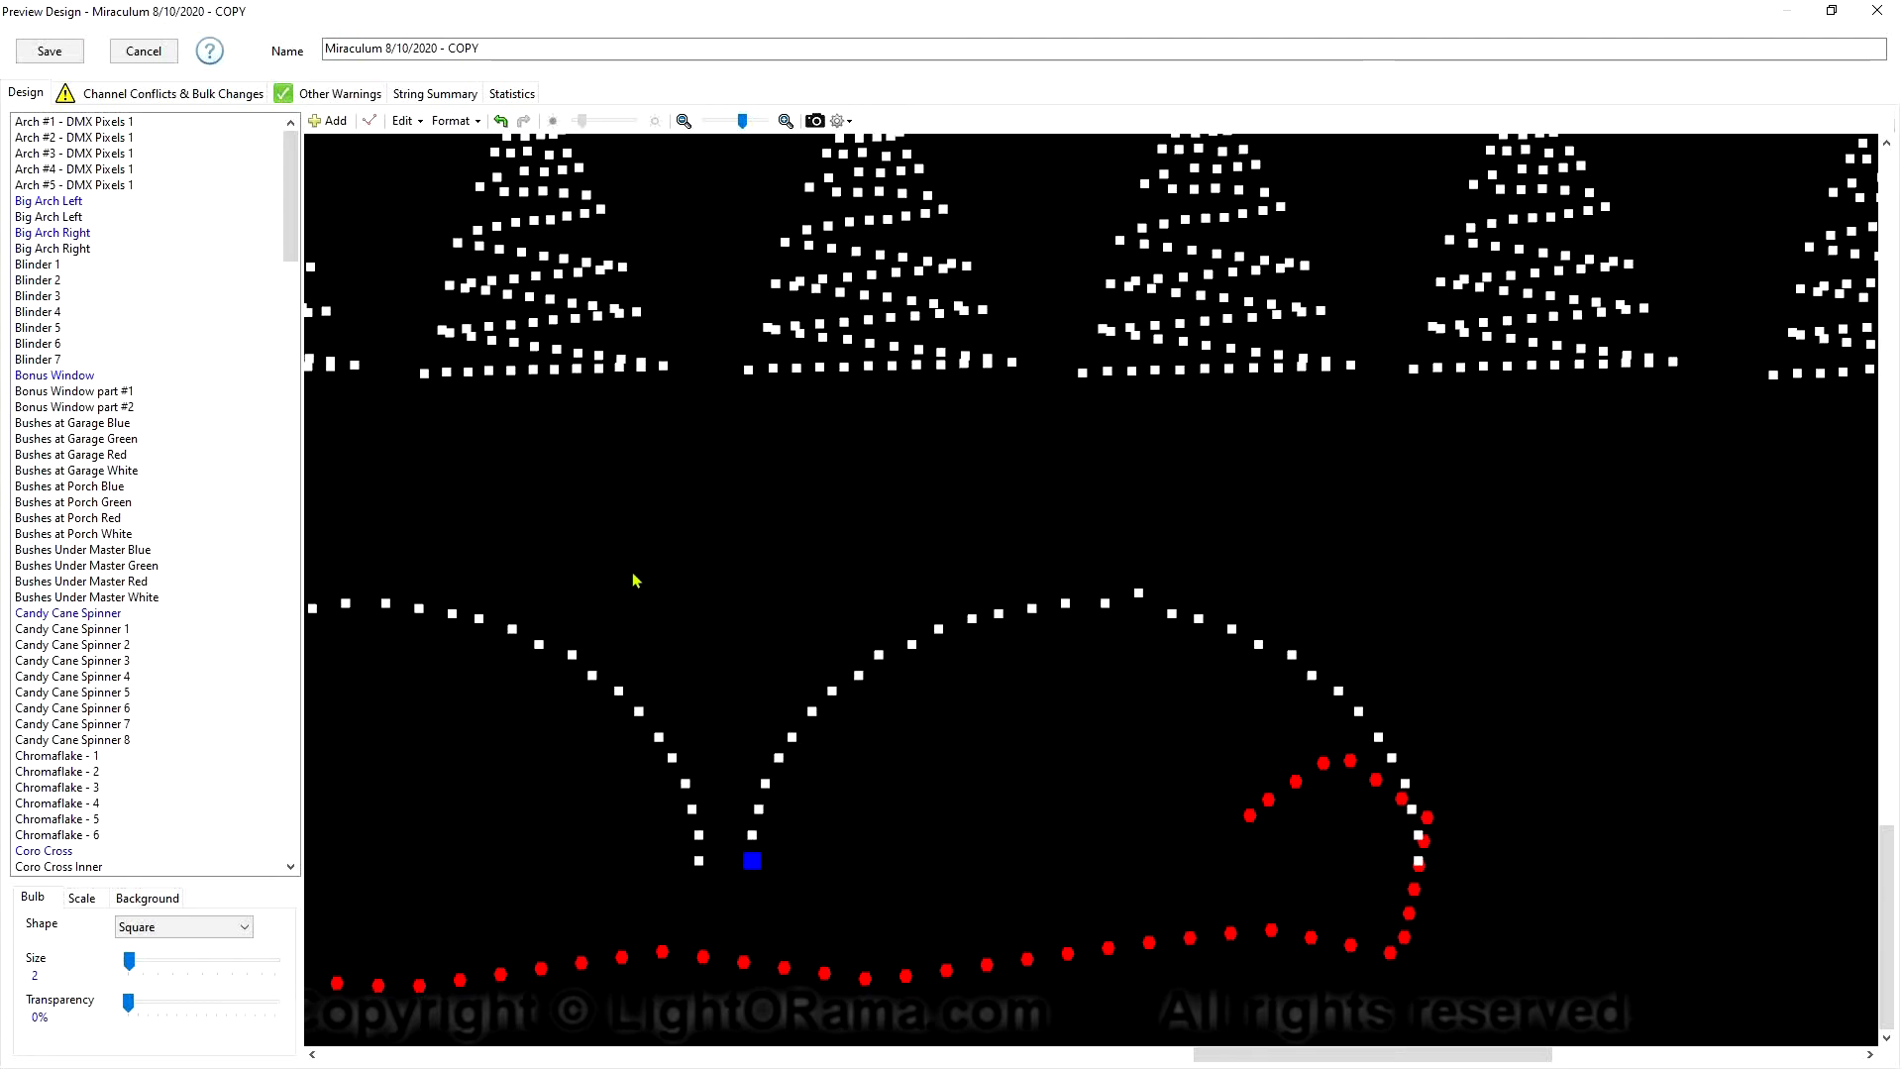
{"action": "scroll", "coordinate": [636, 581], "scroll_direction": "down", "scroll_amount": 2}
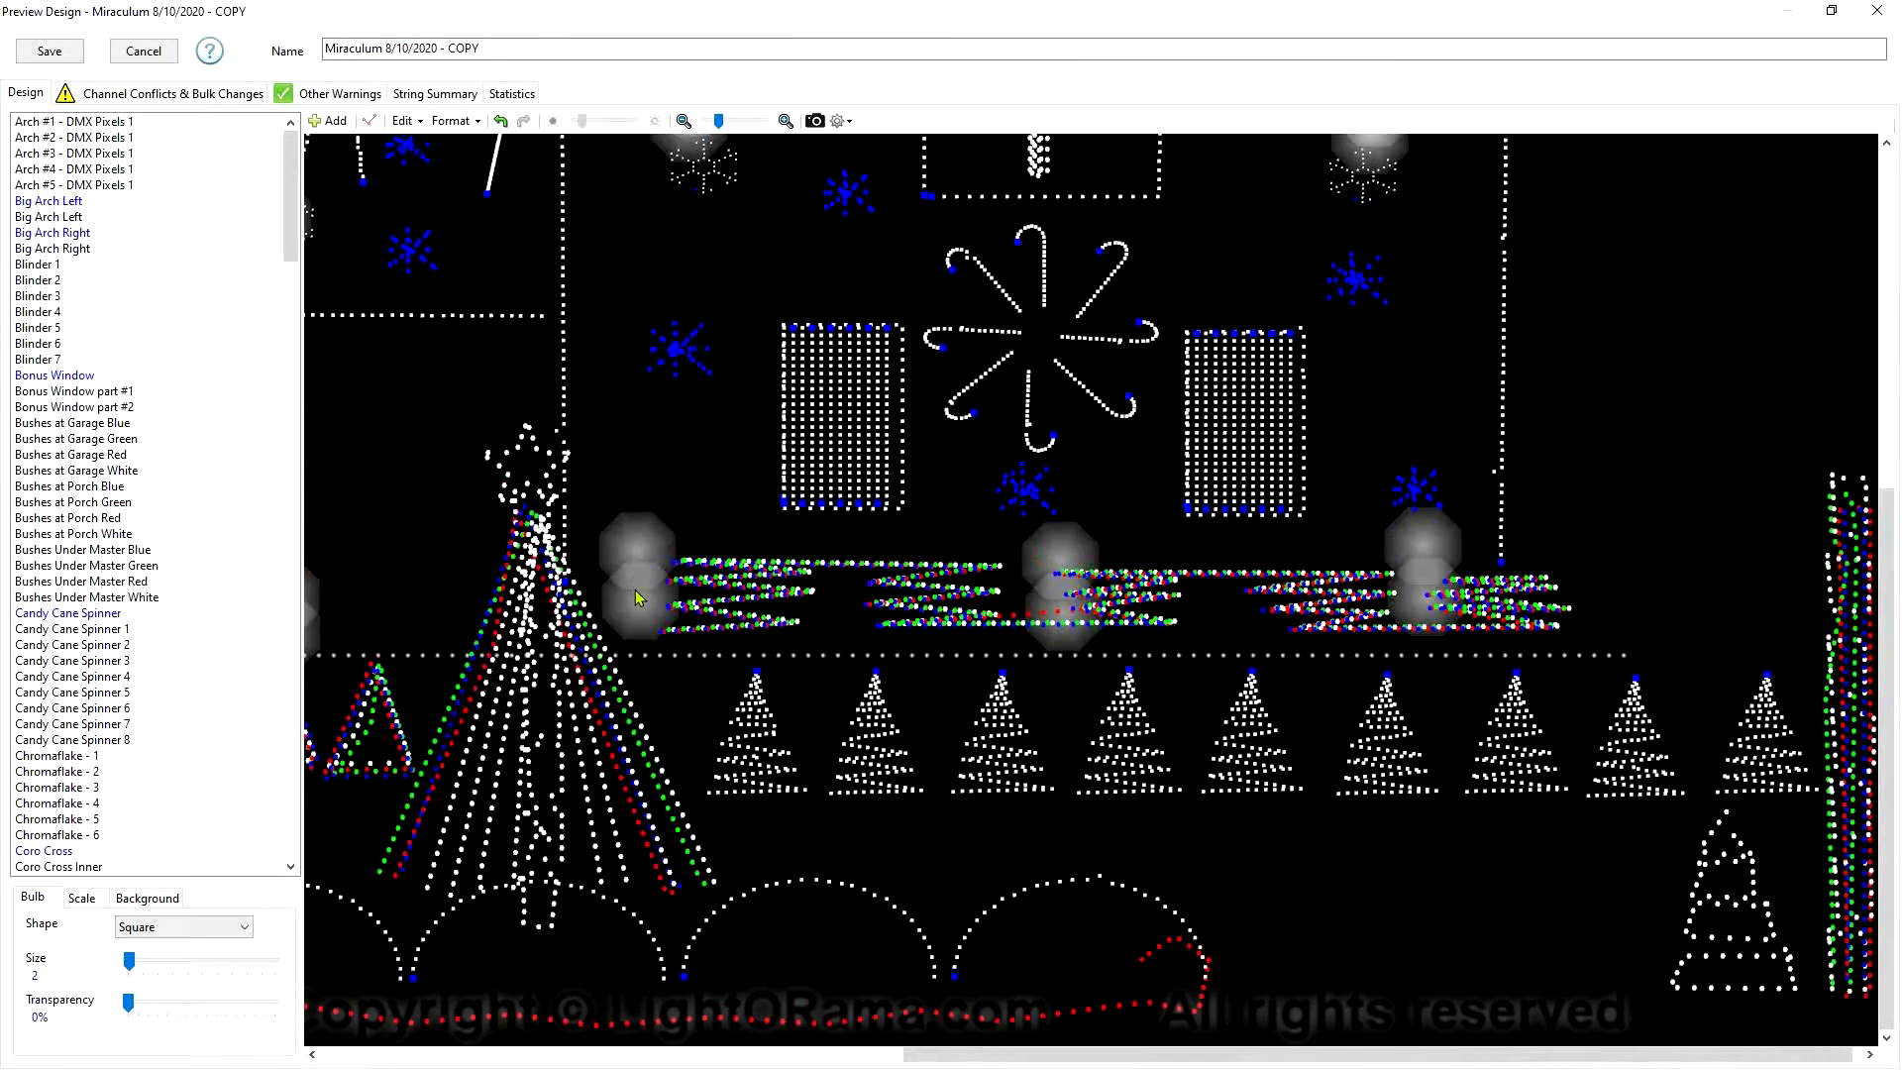
{"action": "left_click_drag", "start_coordinate": [1094, 1061], "coordinate": [1046, 1060]}
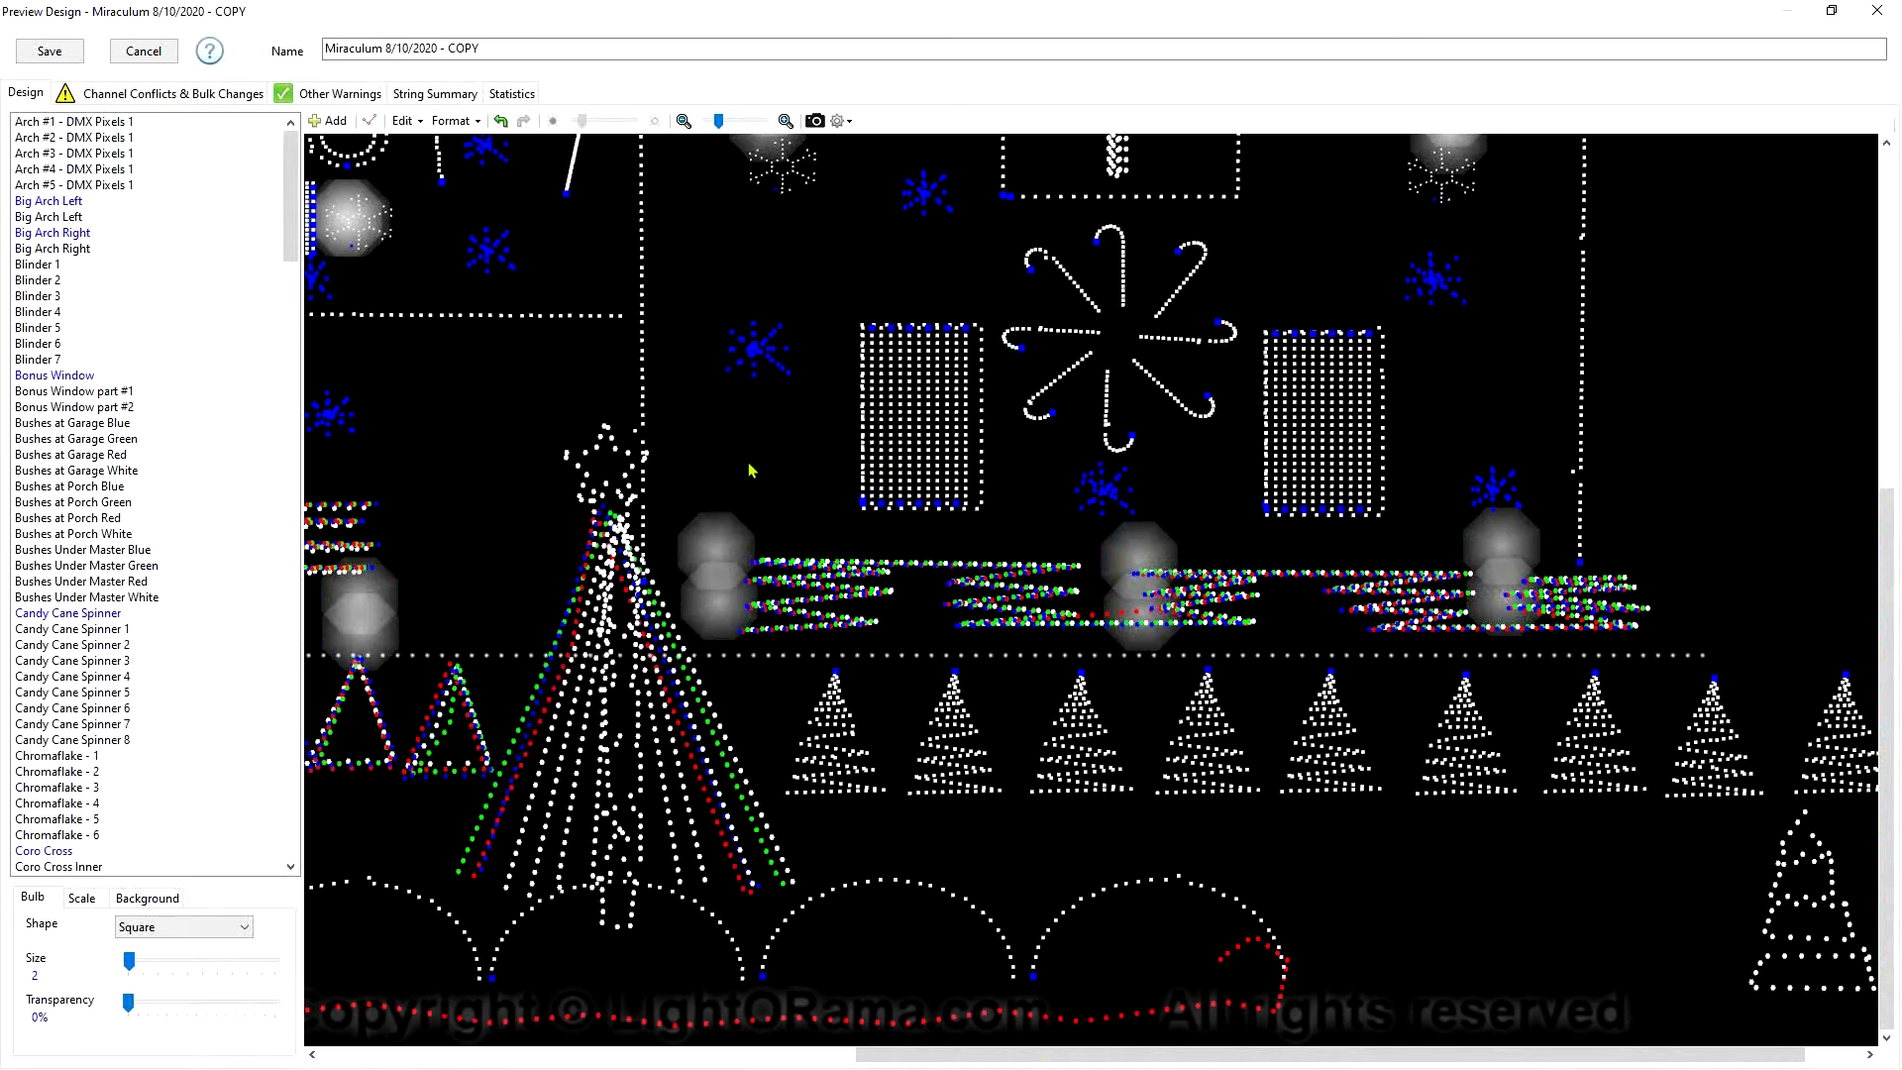
{"action": "scroll", "coordinate": [753, 482], "scroll_direction": "down", "scroll_amount": 3}
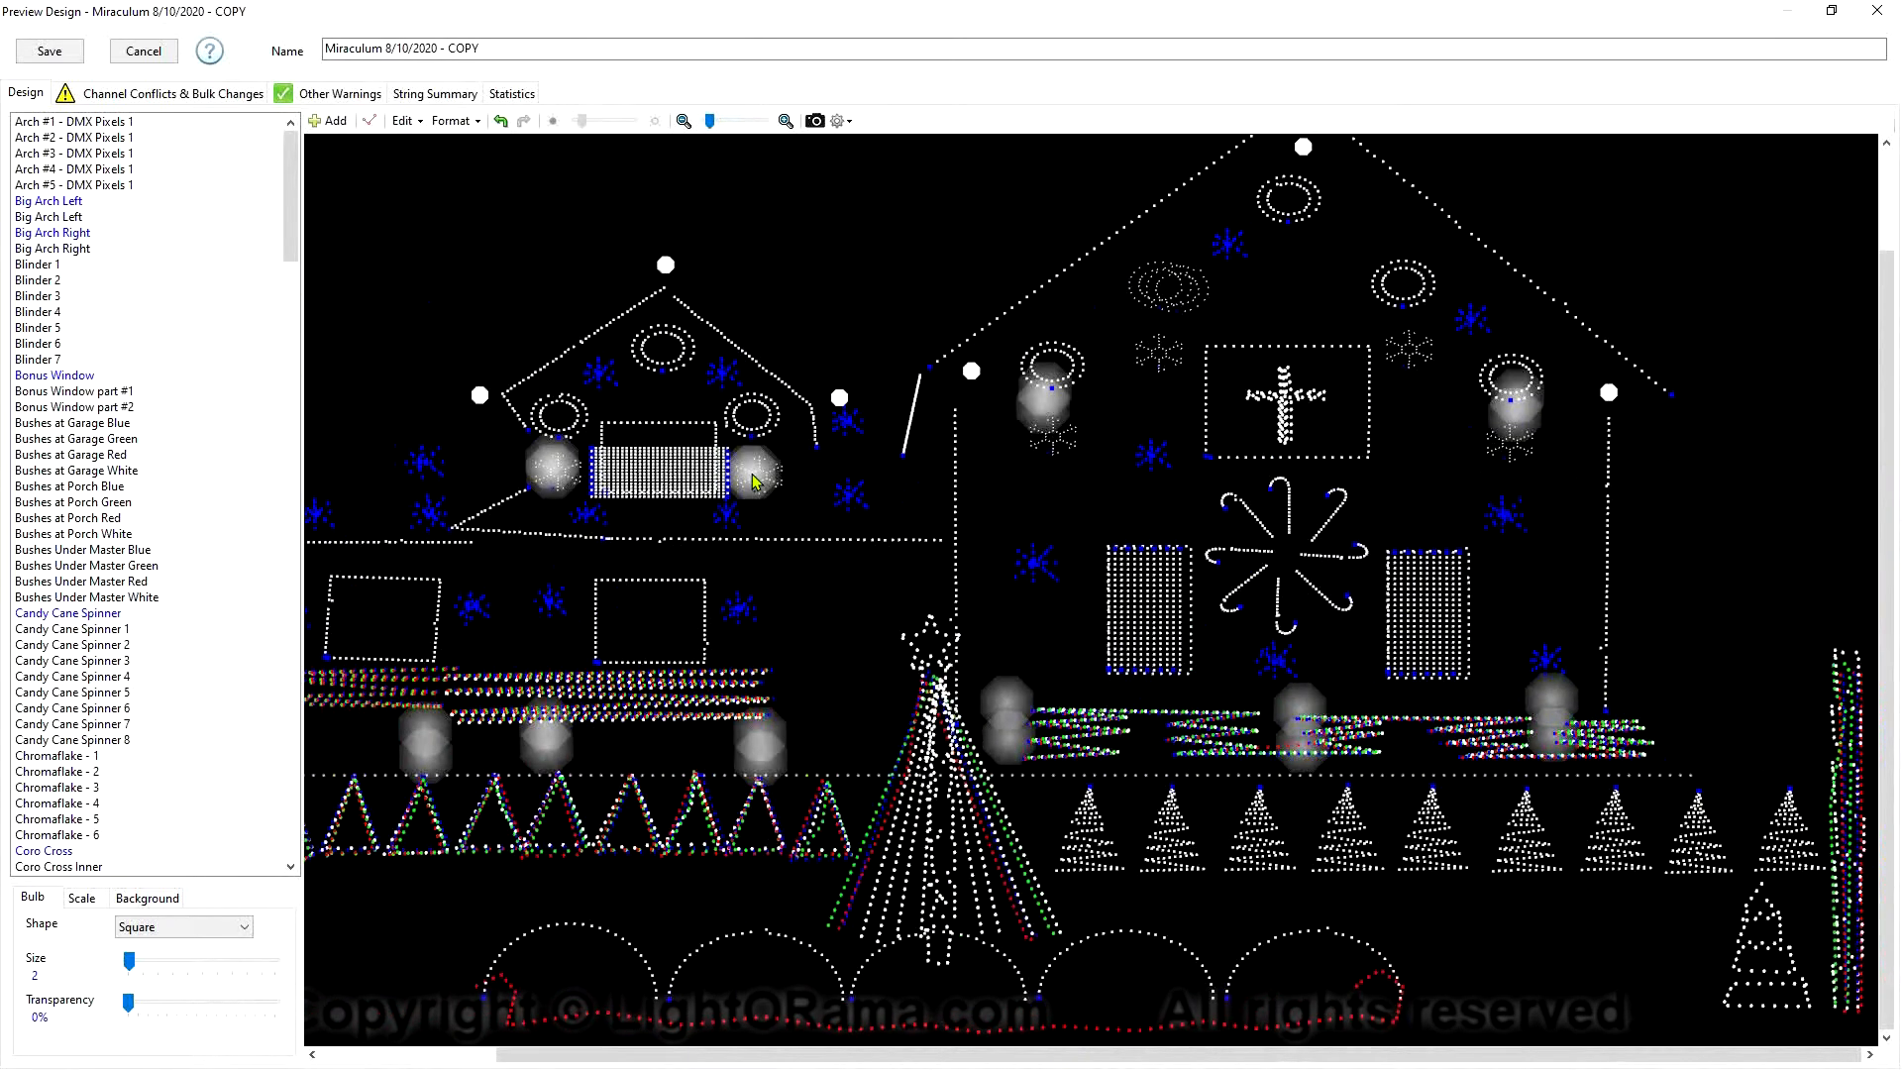
{"action": "scroll", "coordinate": [753, 483], "scroll_direction": "down", "scroll_amount": 3}
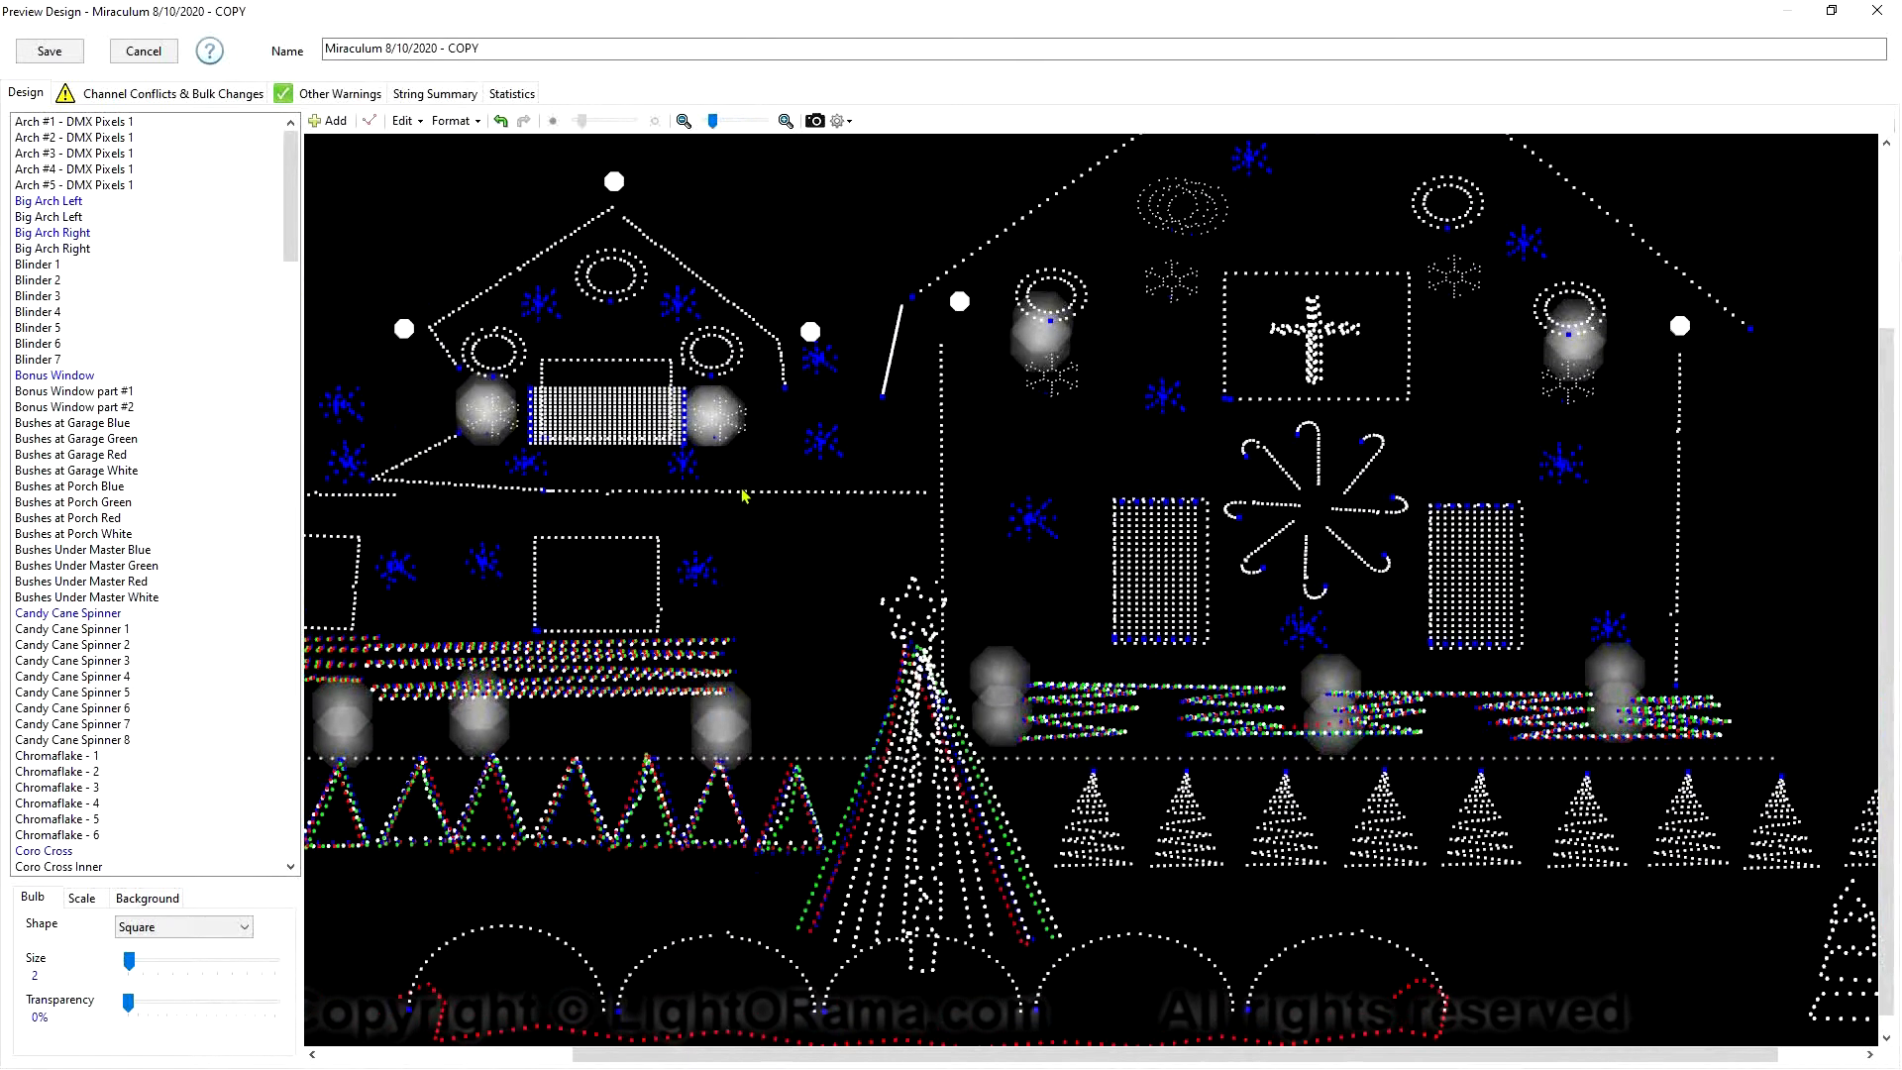
{"action": "scroll", "coordinate": [737, 490], "scroll_direction": "right", "scroll_amount": 3}
{"action": "scroll", "coordinate": [737, 490], "scroll_direction": "left", "scroll_amount": 3}
{"action": "scroll", "coordinate": [737, 490], "scroll_direction": "right", "scroll_amount": 3}
{"action": "scroll", "coordinate": [737, 491], "scroll_direction": "left", "scroll_amount": 4}
{"action": "scroll", "coordinate": [738, 497], "scroll_direction": "right", "scroll_amount": 3}
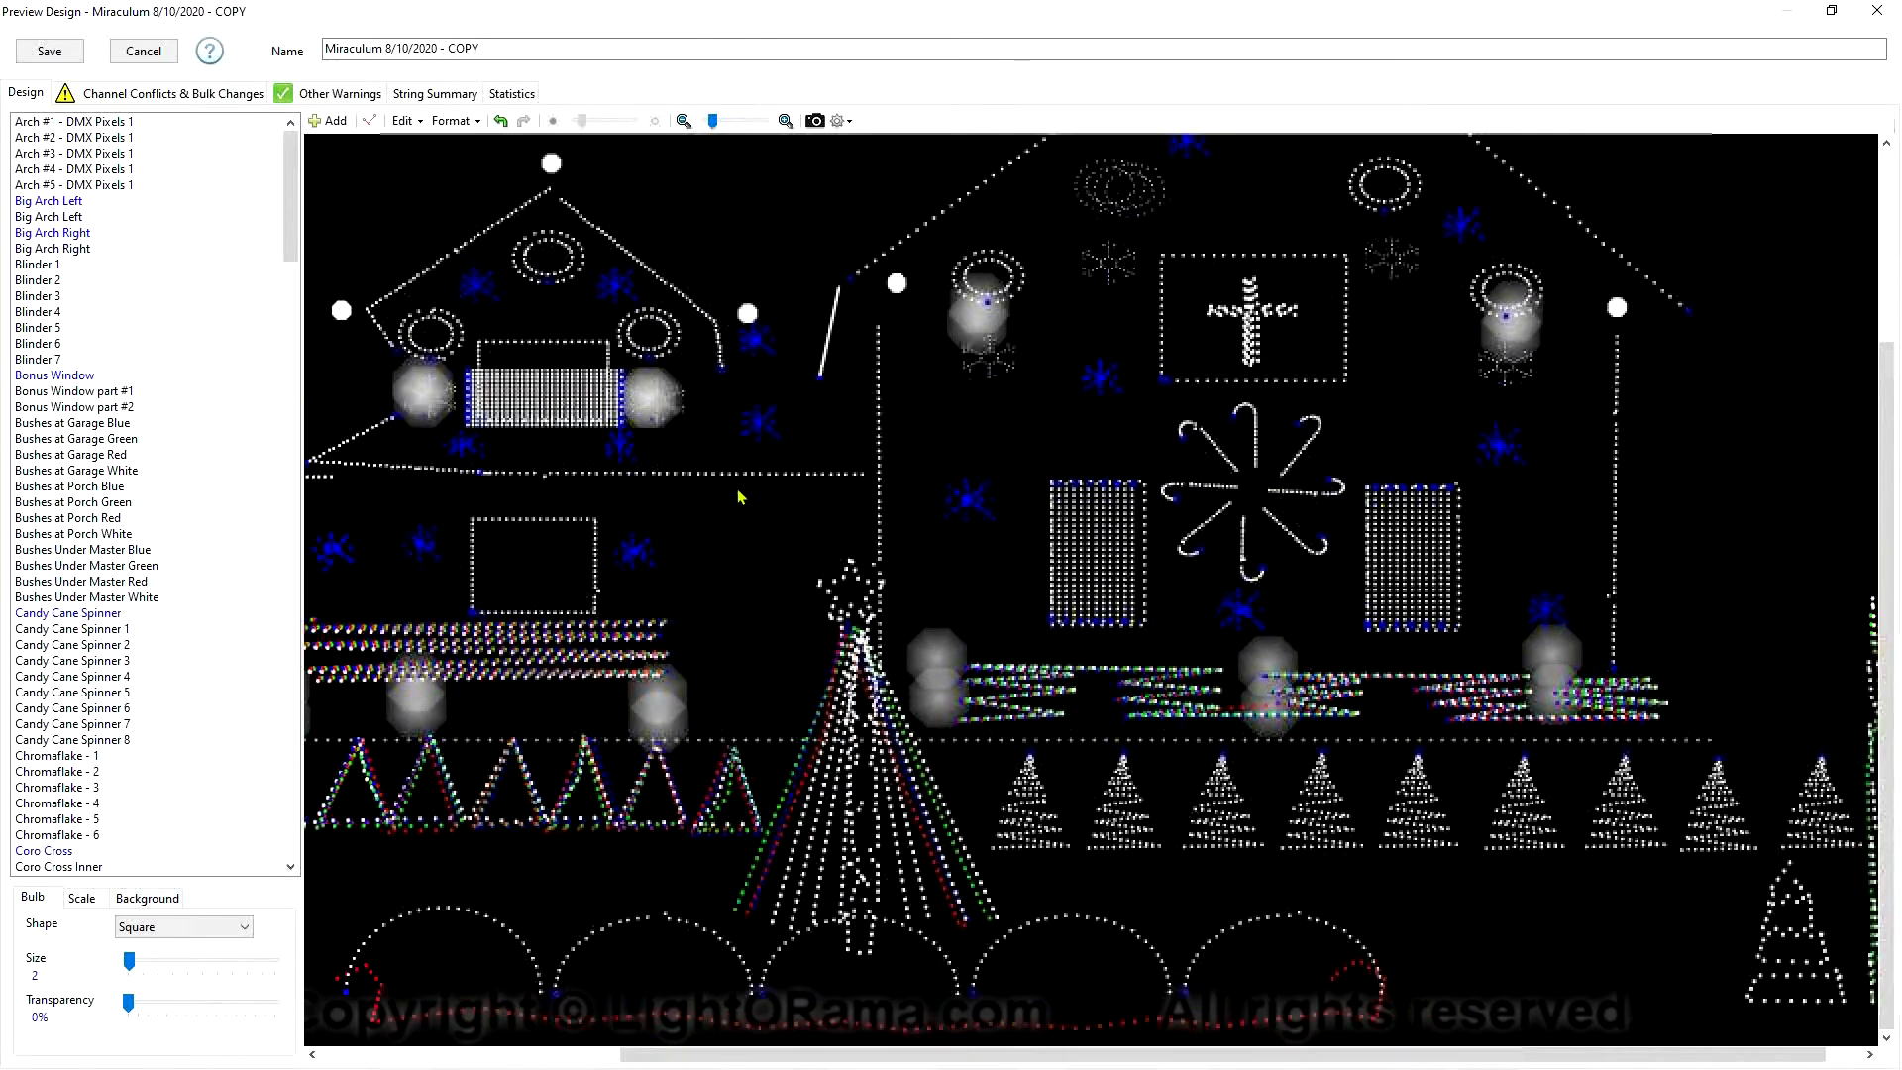
{"action": "scroll", "coordinate": [736, 496], "scroll_direction": "left", "scroll_amount": 2}
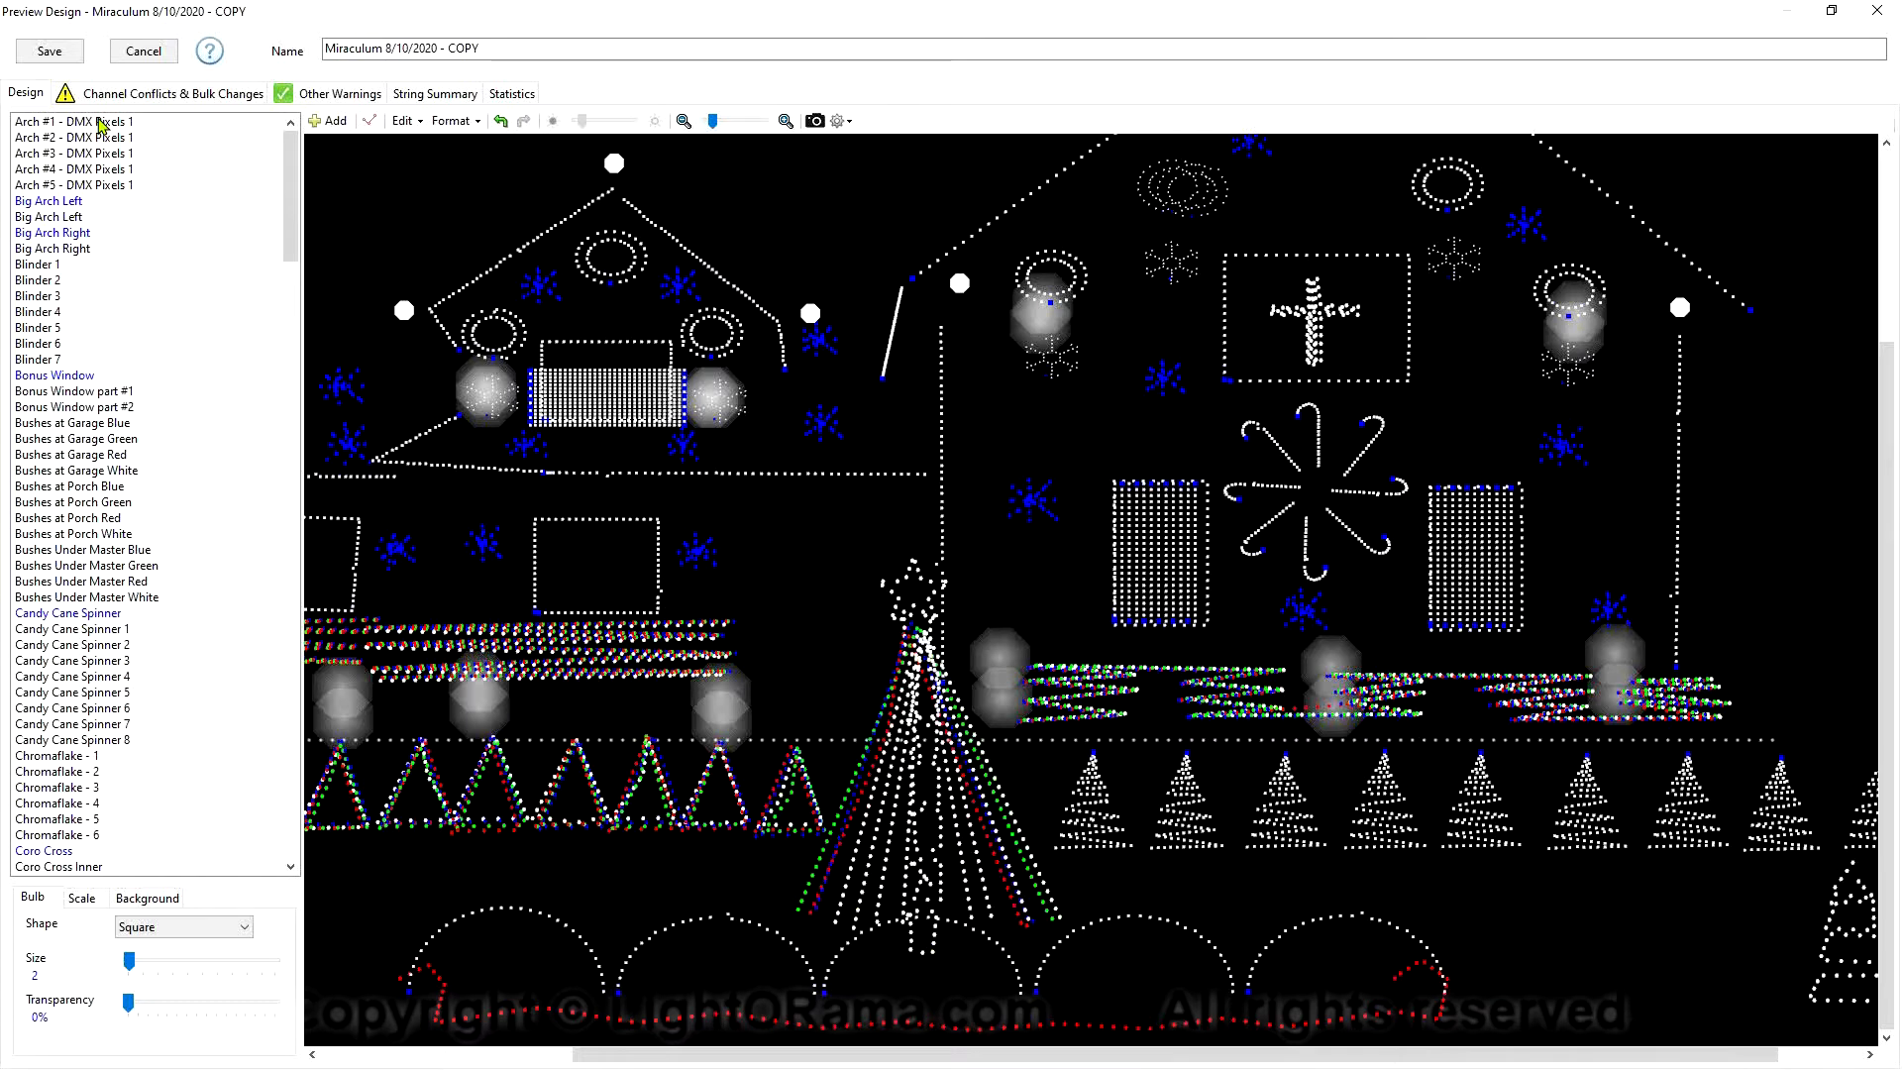
Start a new group from existing props with Arch #1 through Arch #5 as its members
{"action": "left_click", "coordinate": [100, 123]}
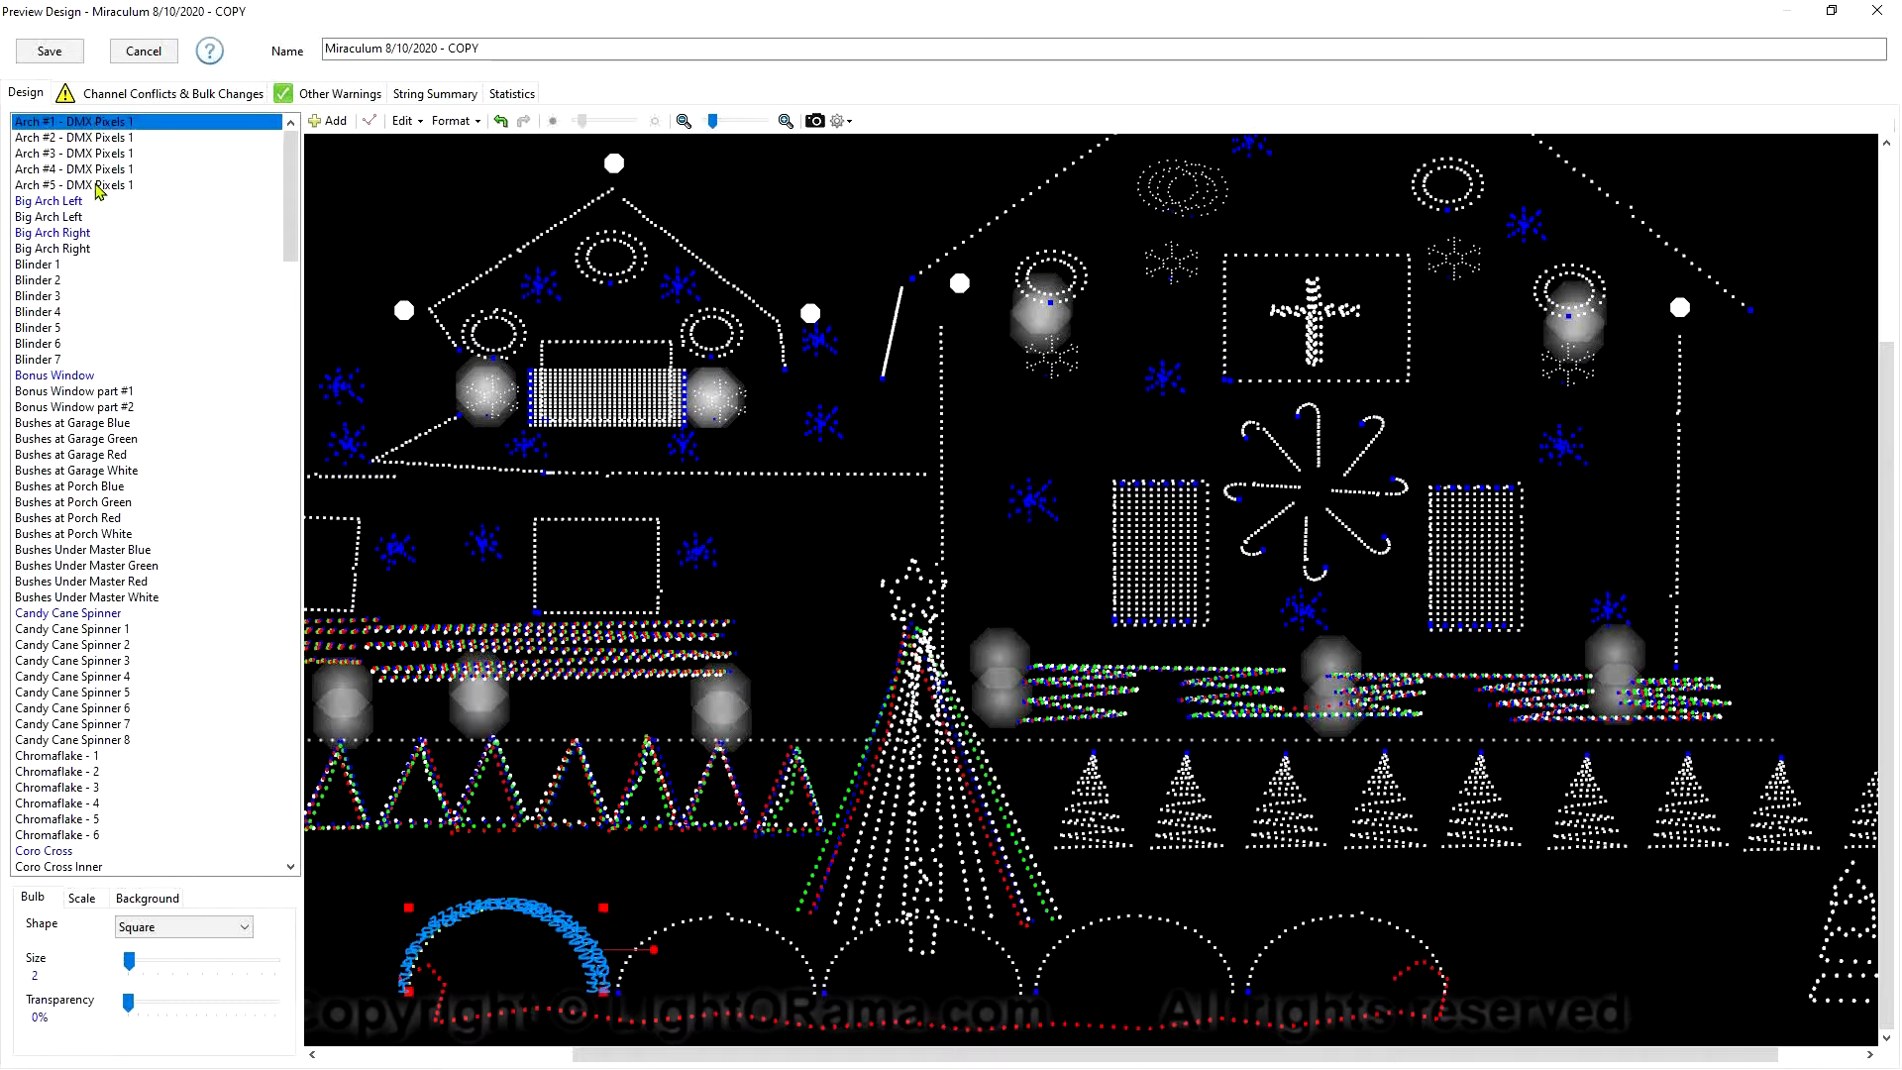
{"action": "left_click", "coordinate": [100, 185], "text": "shift"}
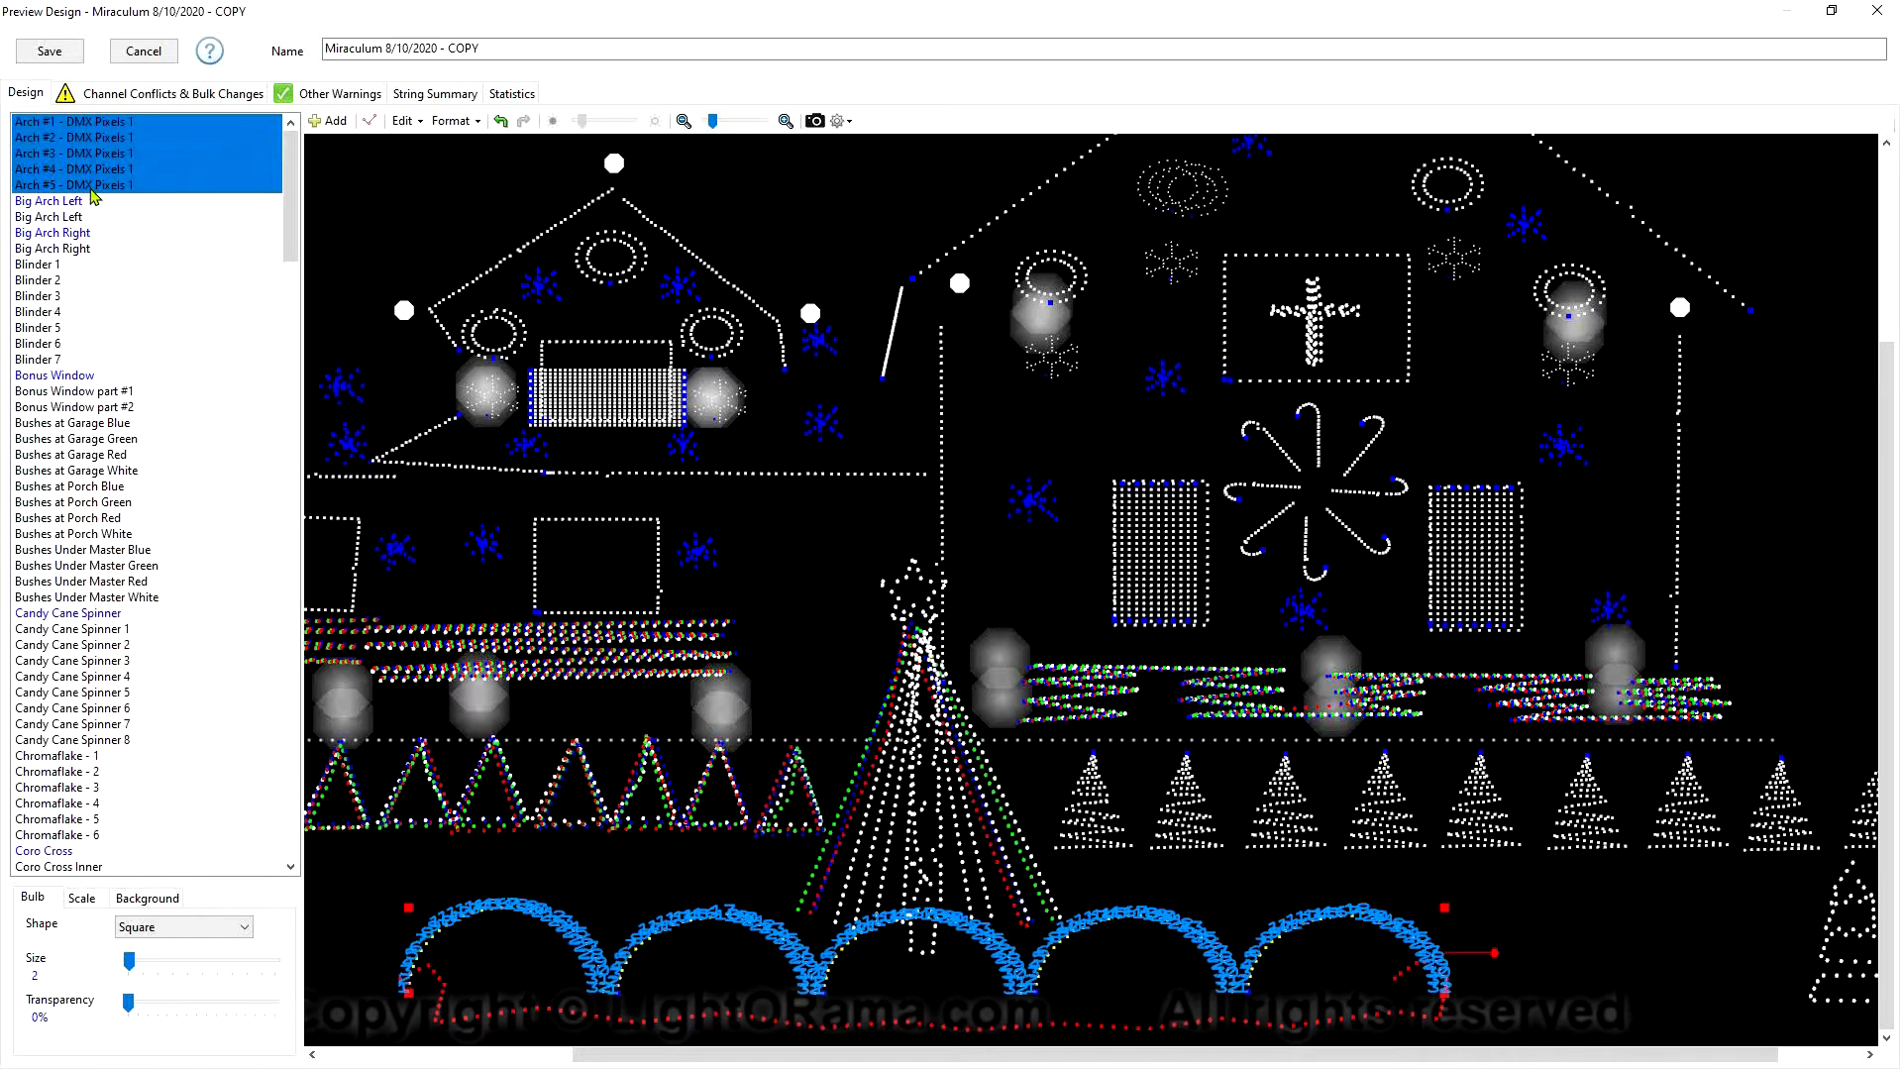
{"action": "left_click", "coordinate": [329, 120]}
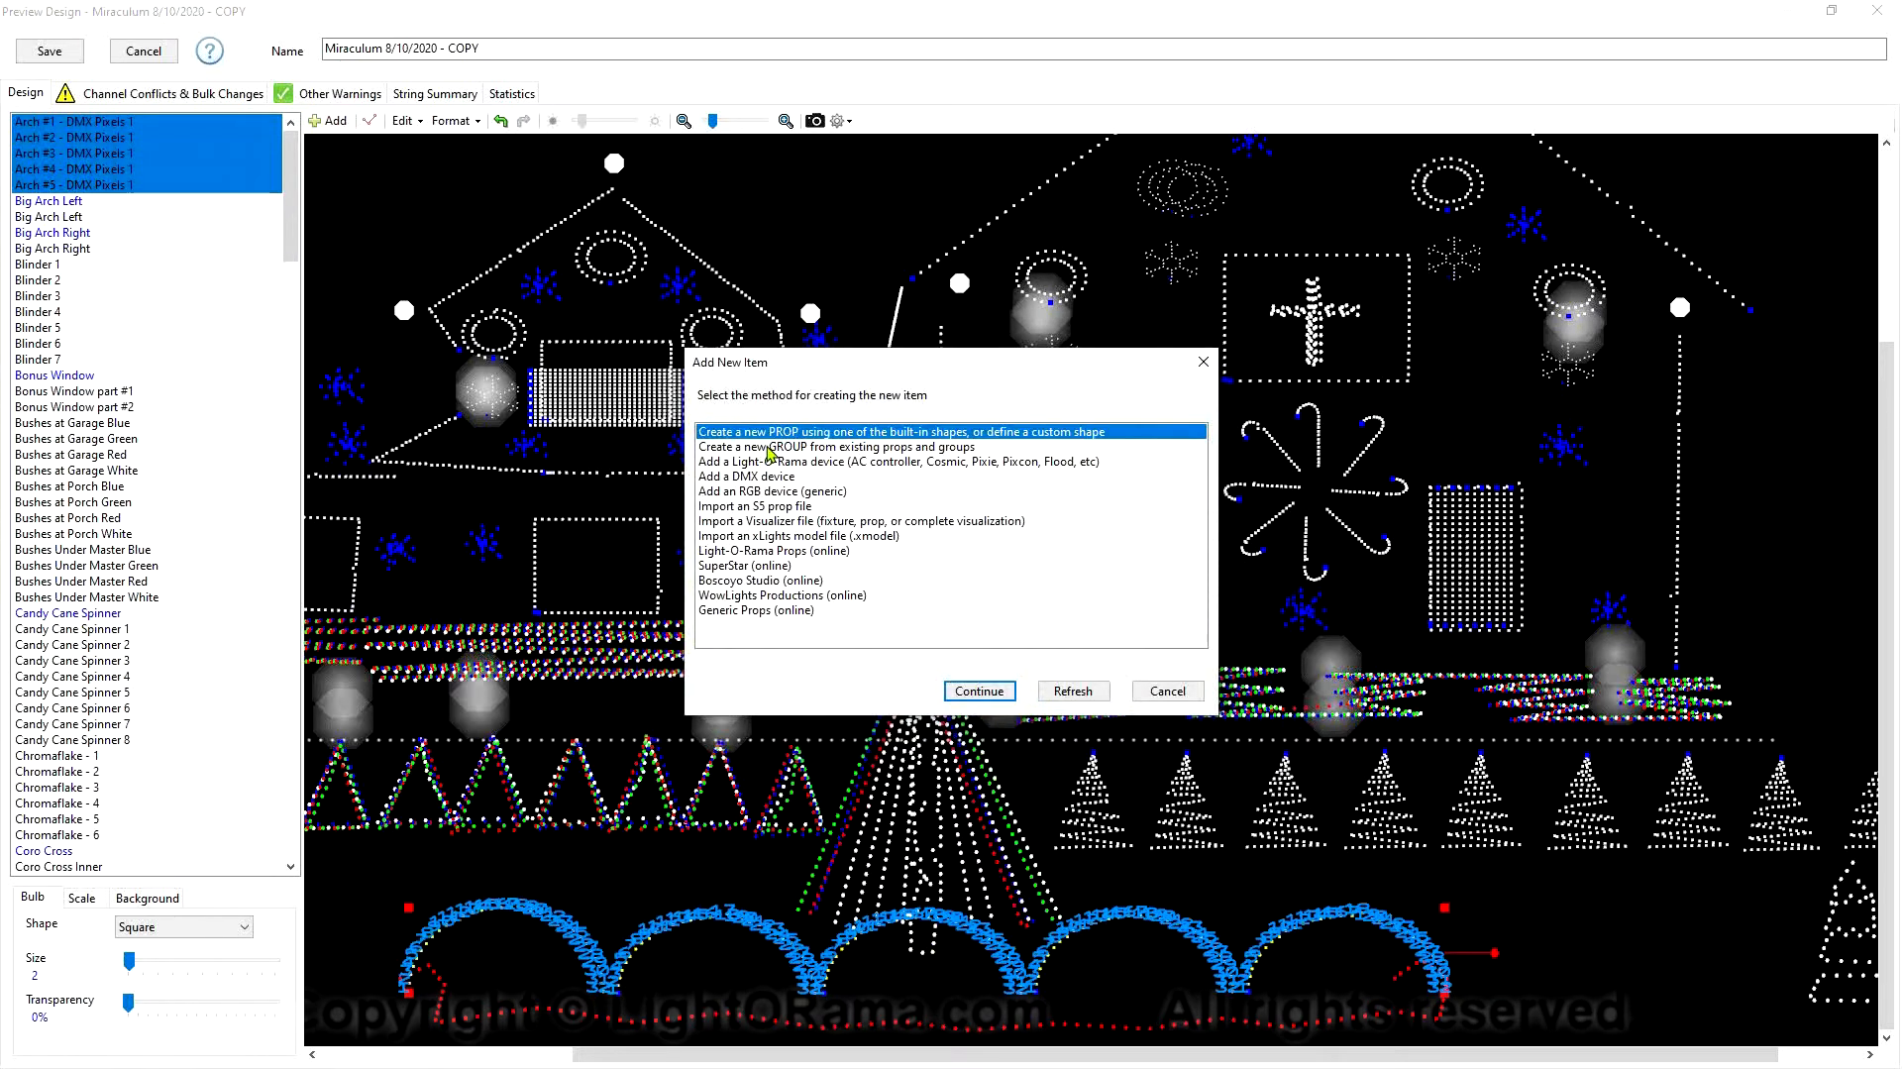
{"action": "left_click", "coordinate": [770, 449]}
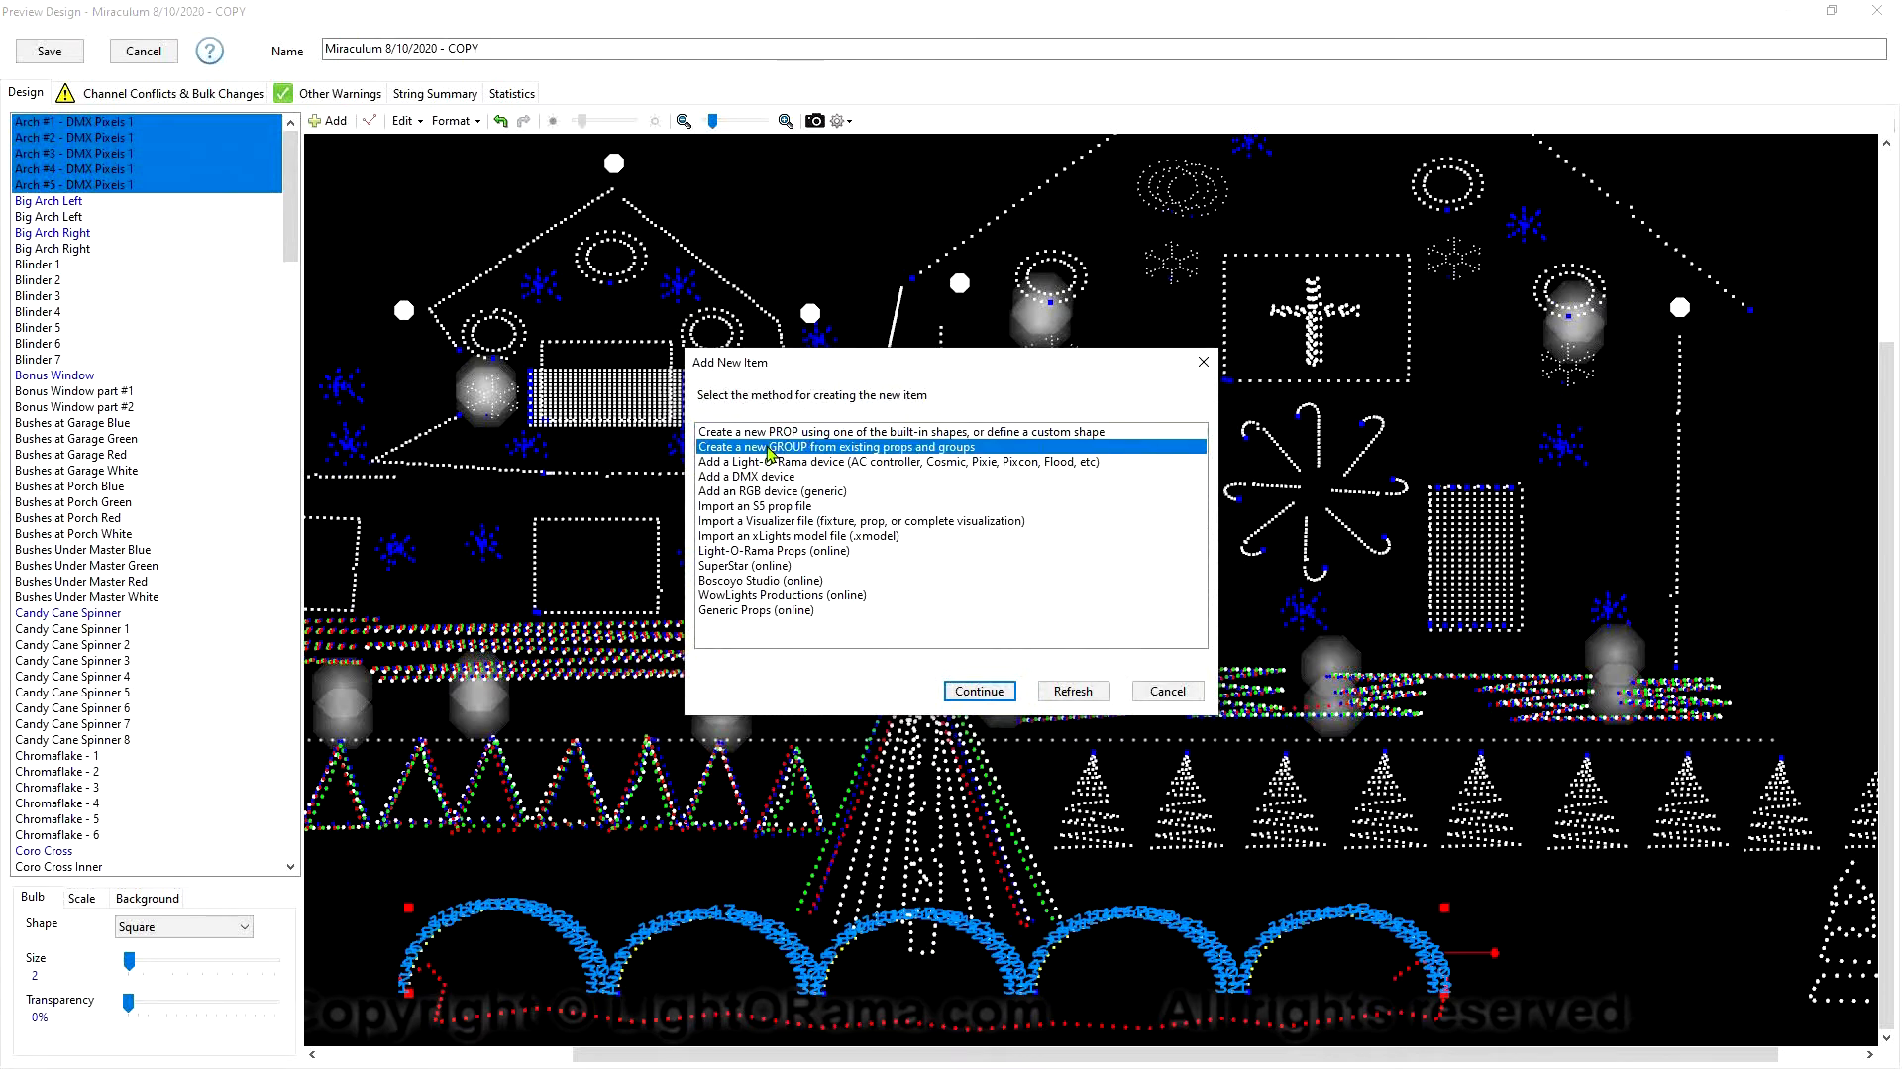
{"action": "left_click", "coordinate": [979, 691]}
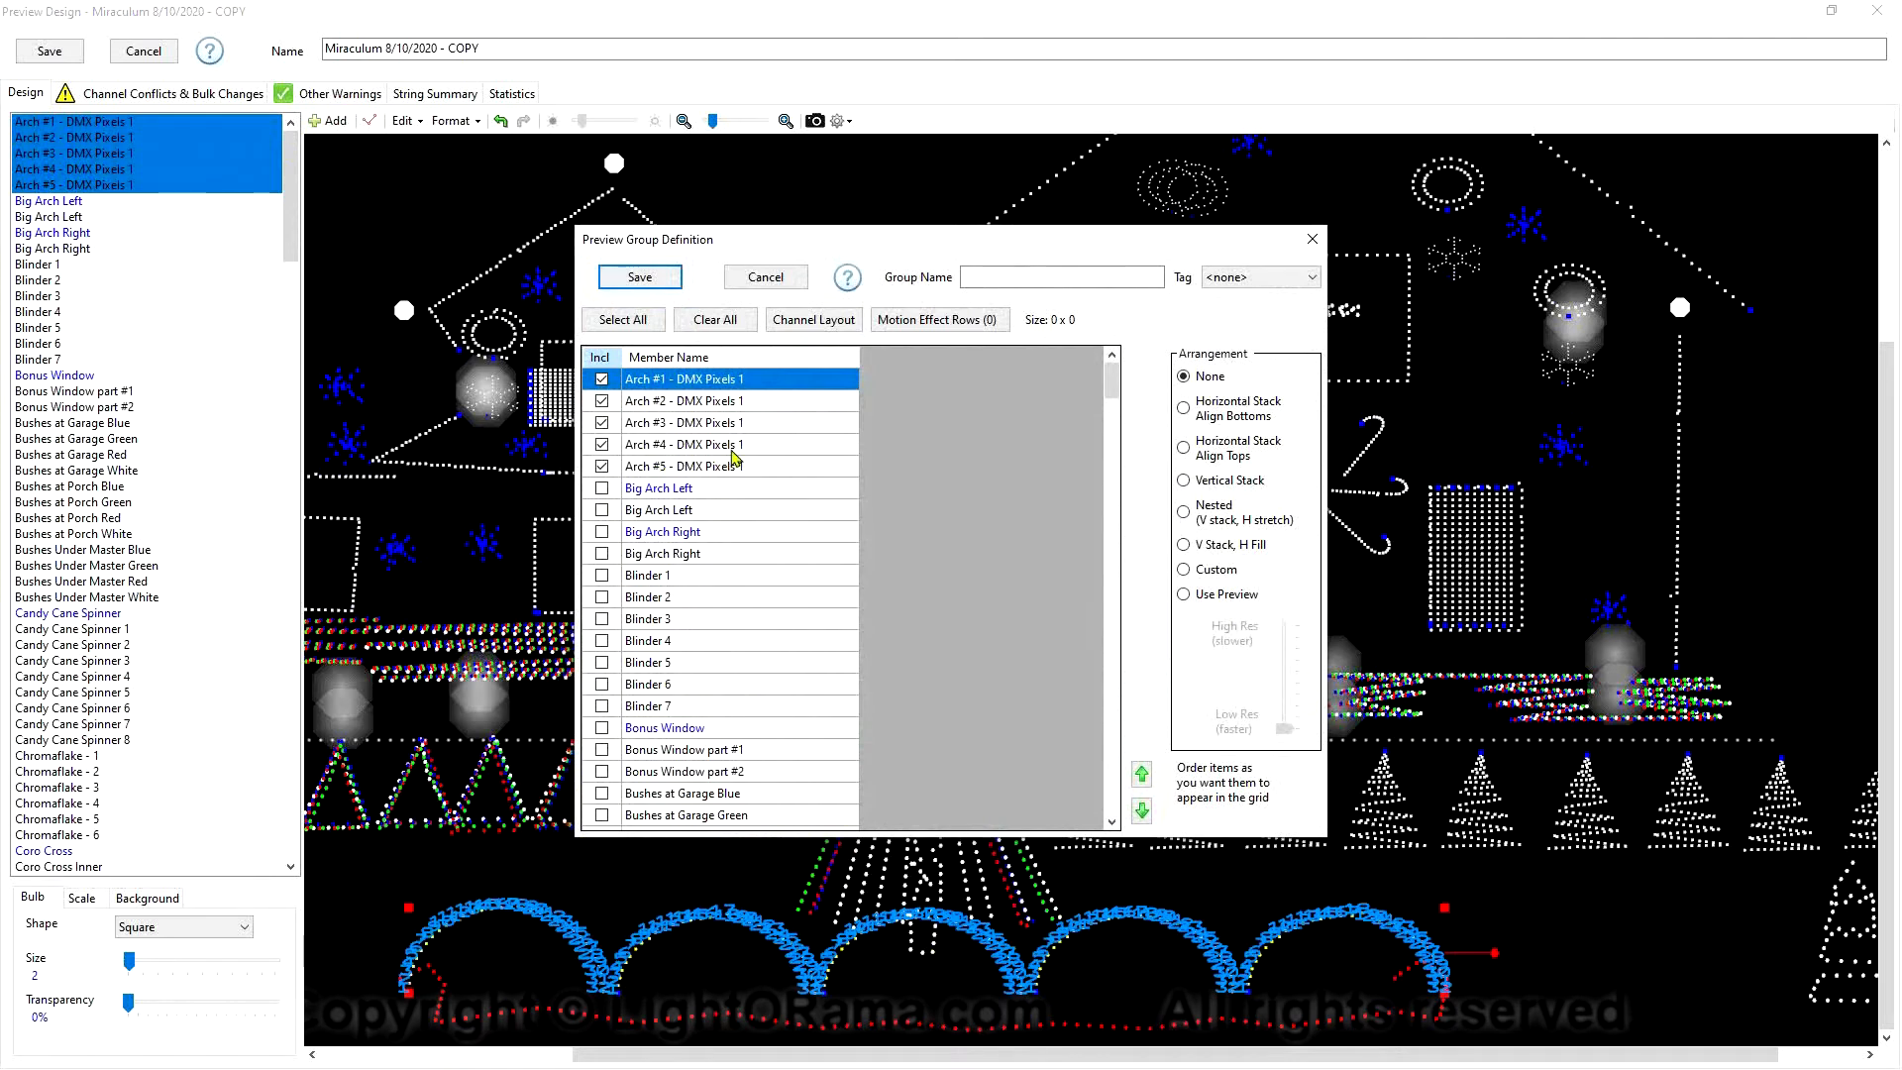
Name the group Arches, arrange it as Horizontal Stack Align Bottoms, and save it
{"action": "left_click", "coordinate": [1028, 280]}
{"action": "type", "text": "Arches"}
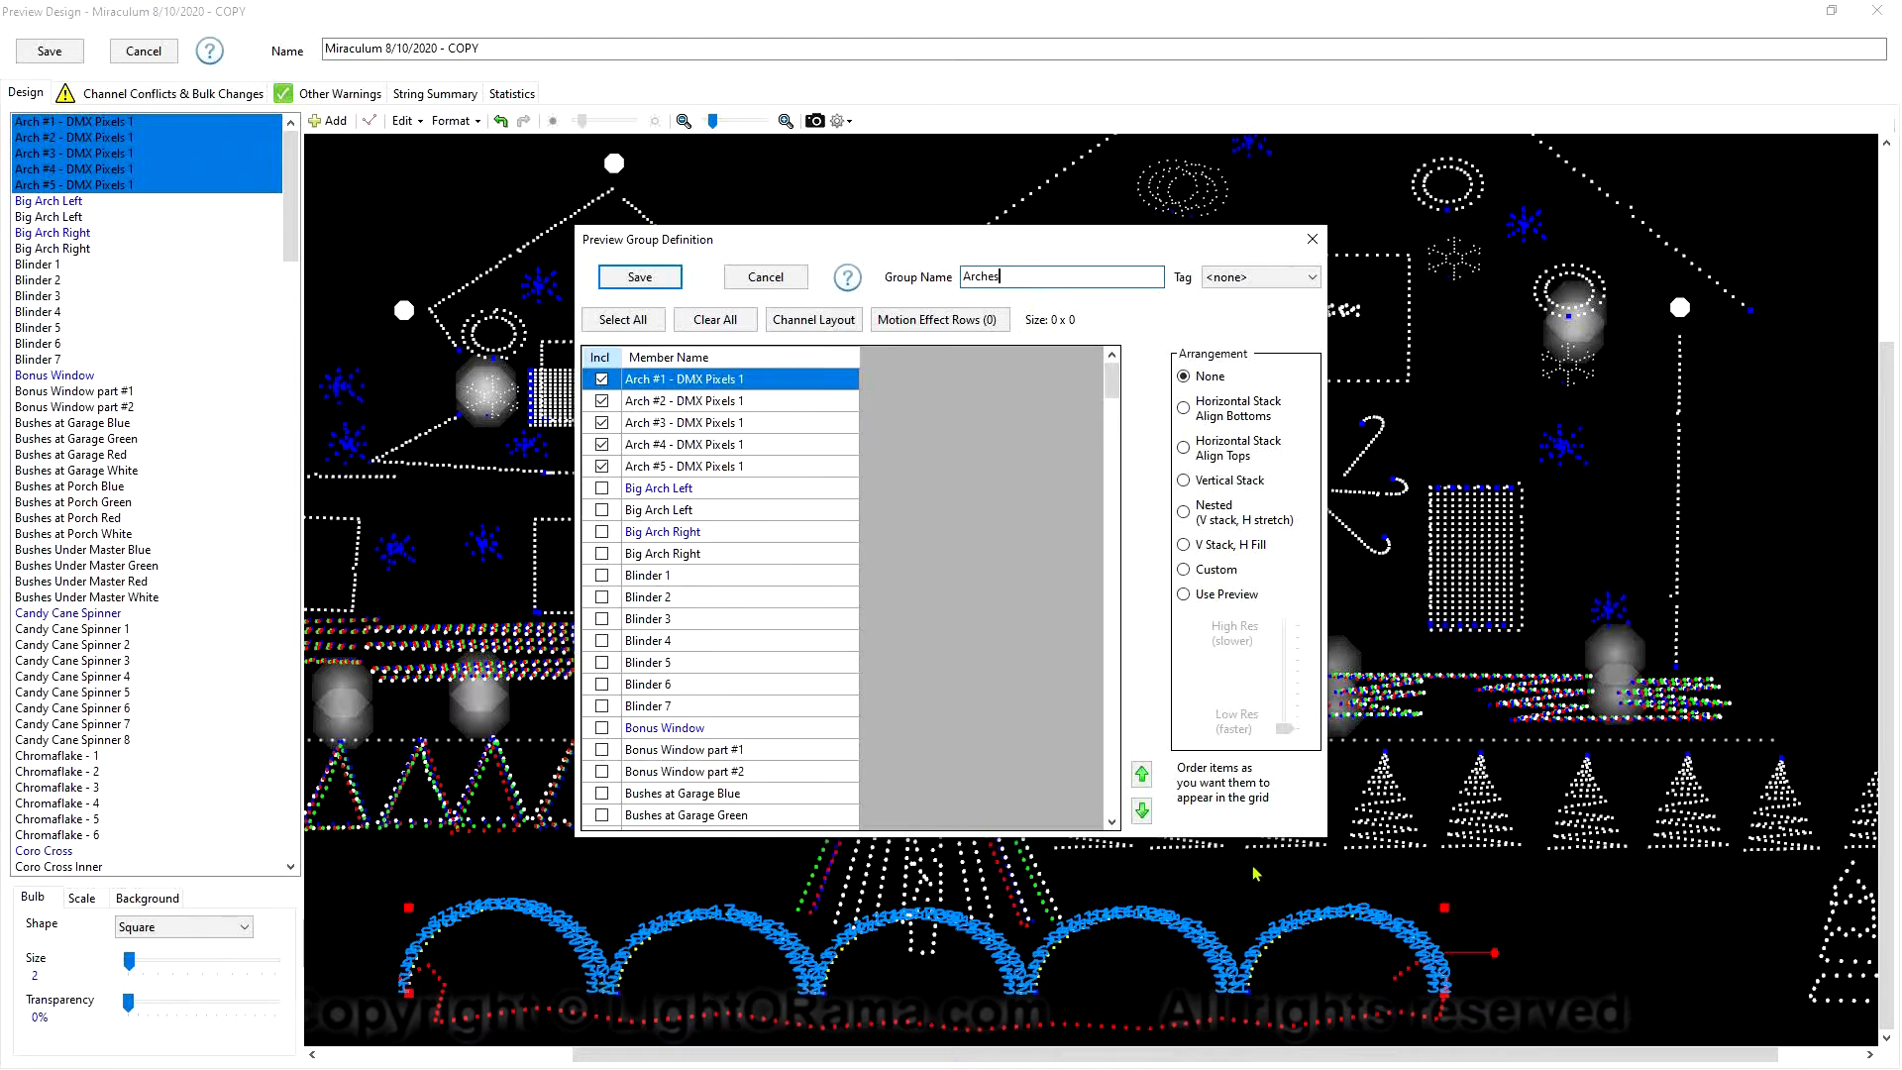
{"action": "left_click", "coordinate": [1184, 410]}
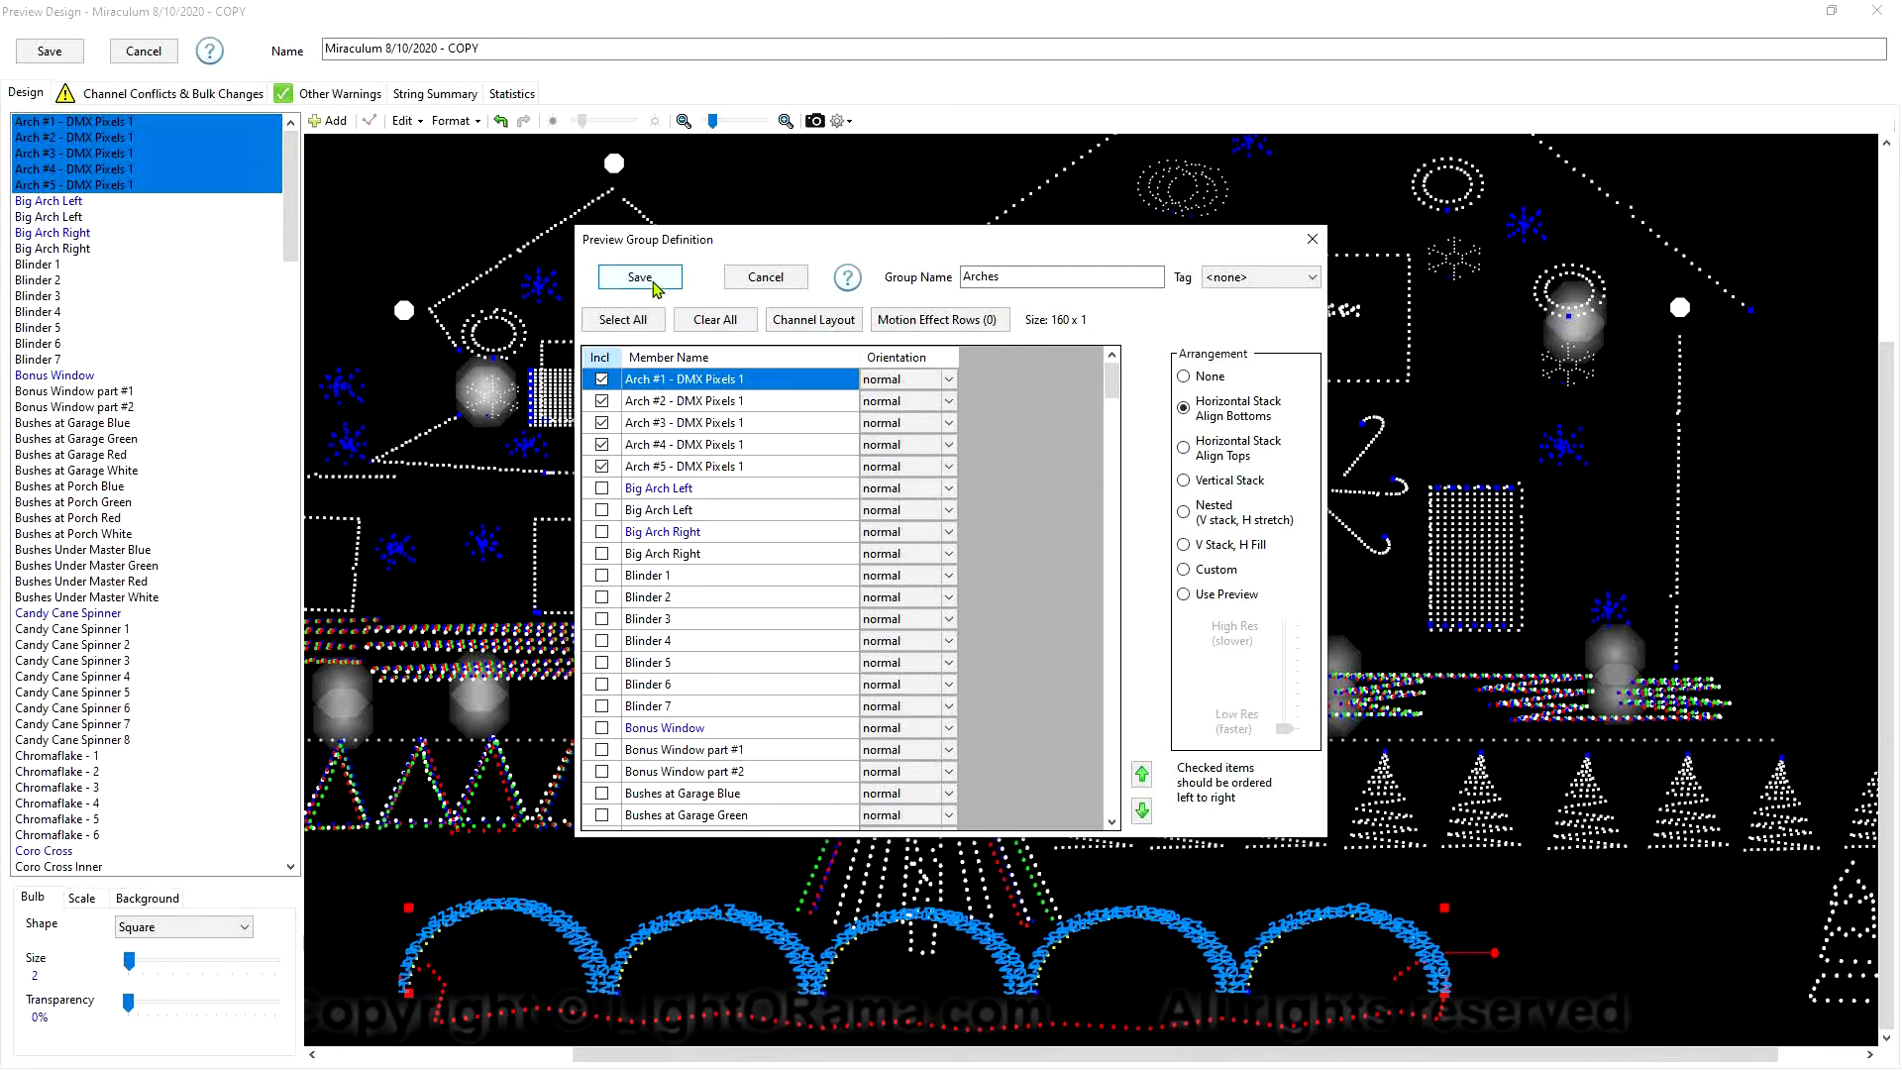
{"action": "left_click", "coordinate": [640, 278]}
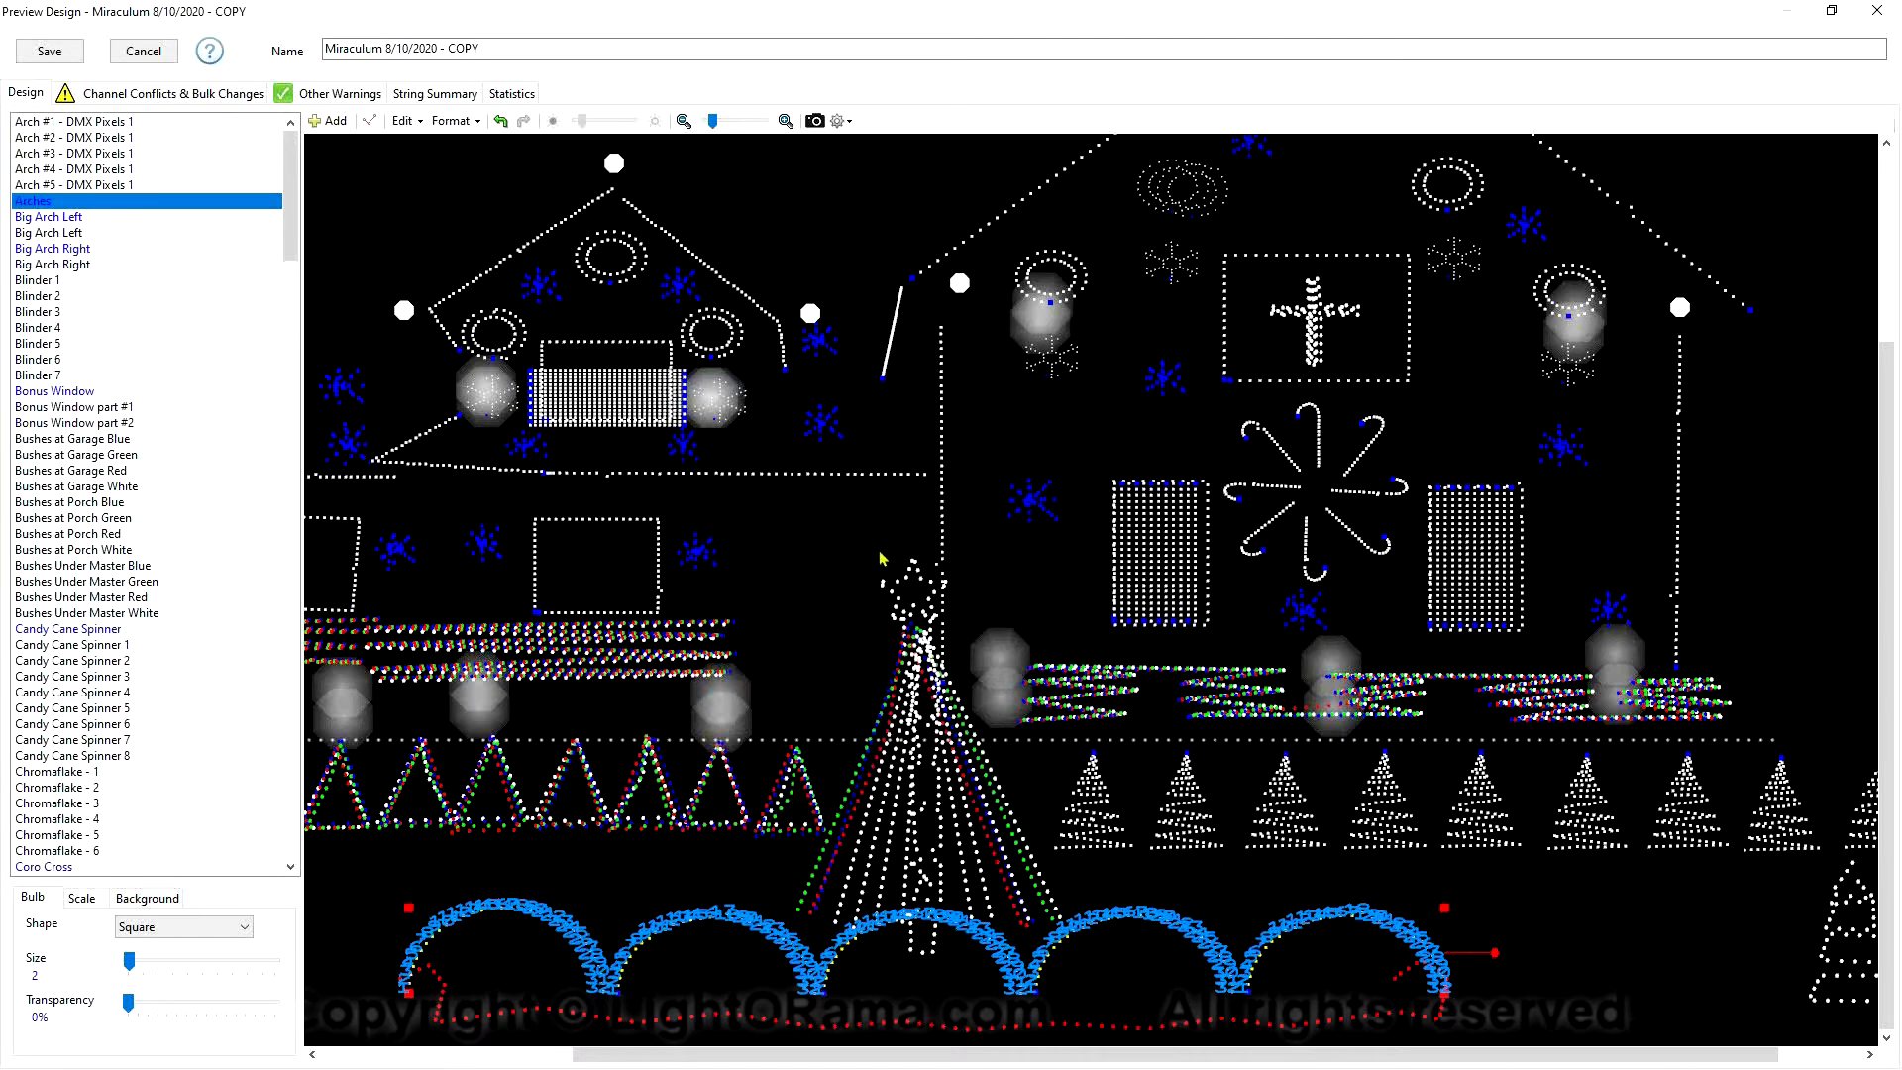
Deselect the Arches group, locate Chromaflake - 1 in the display, and look through the entire prop list
{"action": "scroll", "coordinate": [852, 535], "scroll_direction": "down", "scroll_amount": 2}
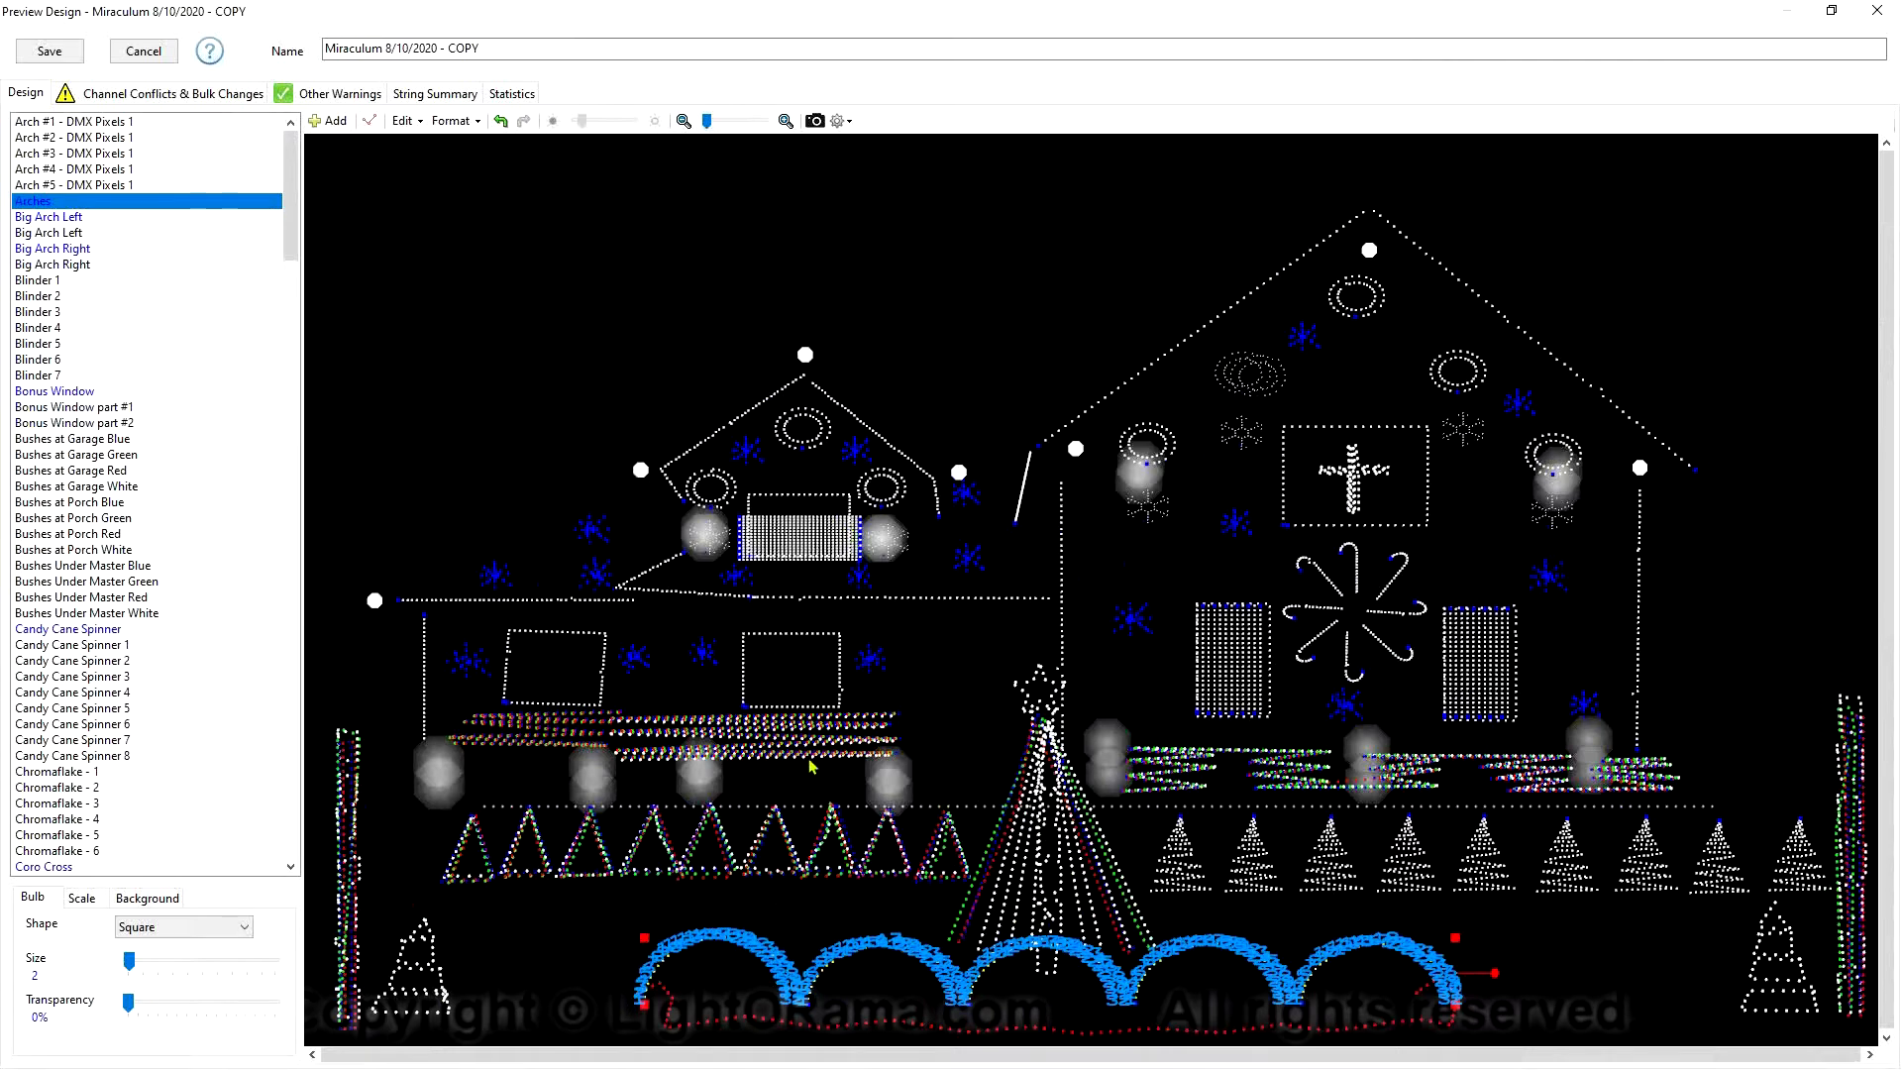
{"action": "left_click", "coordinate": [572, 931]}
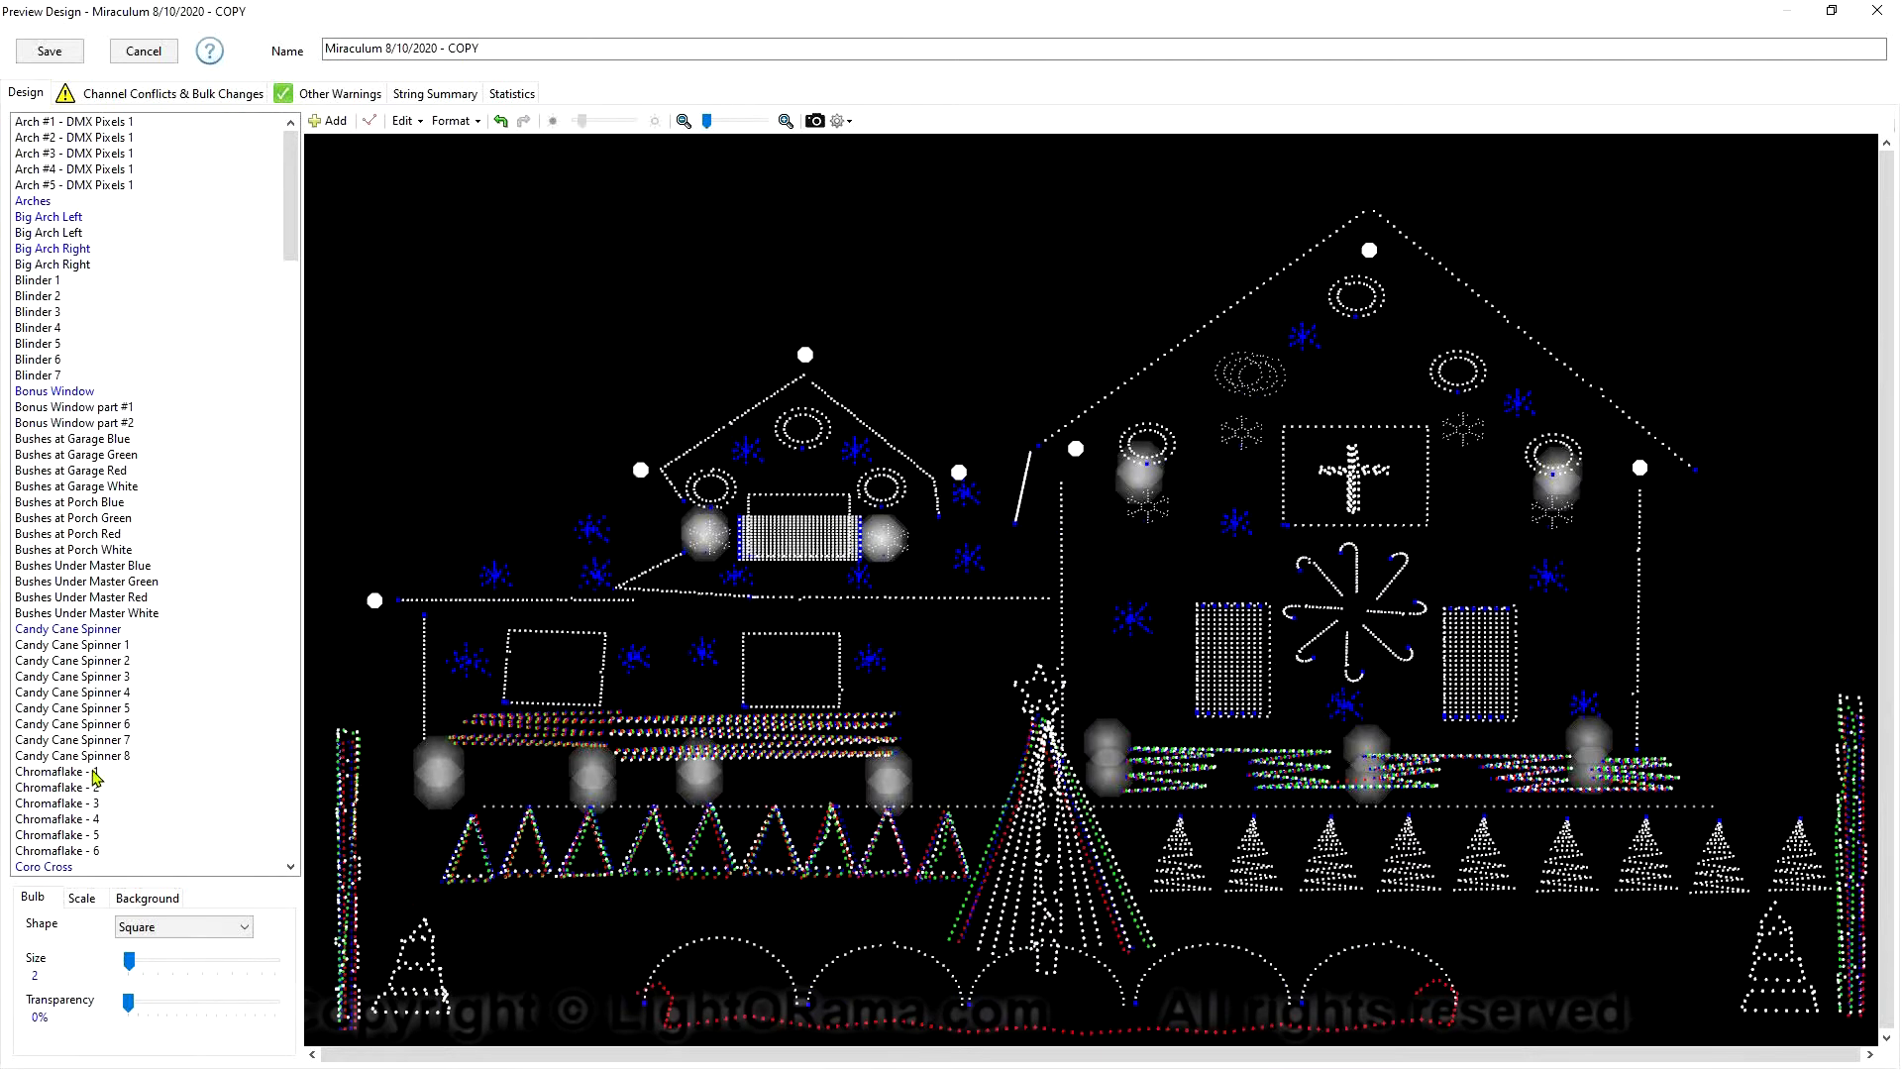
{"action": "left_click", "coordinate": [92, 772]}
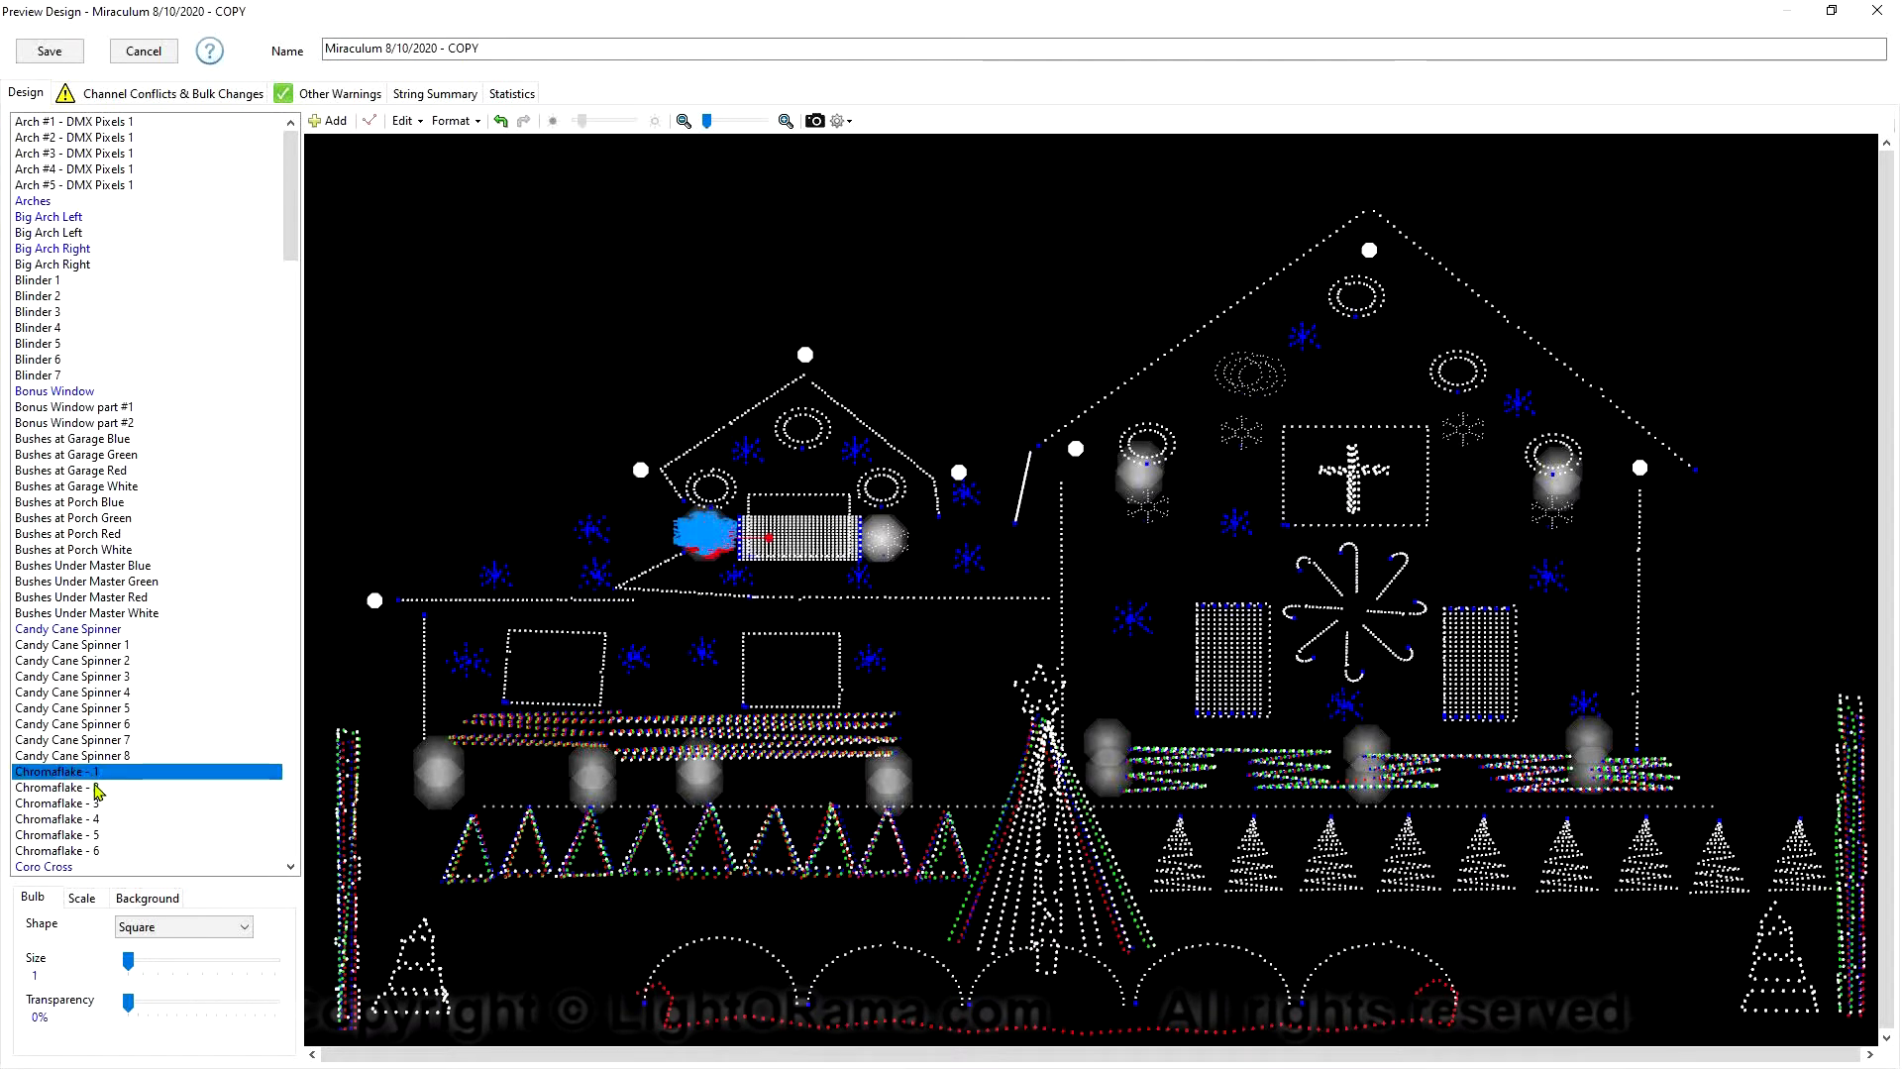
{"action": "left_click", "coordinate": [528, 910]}
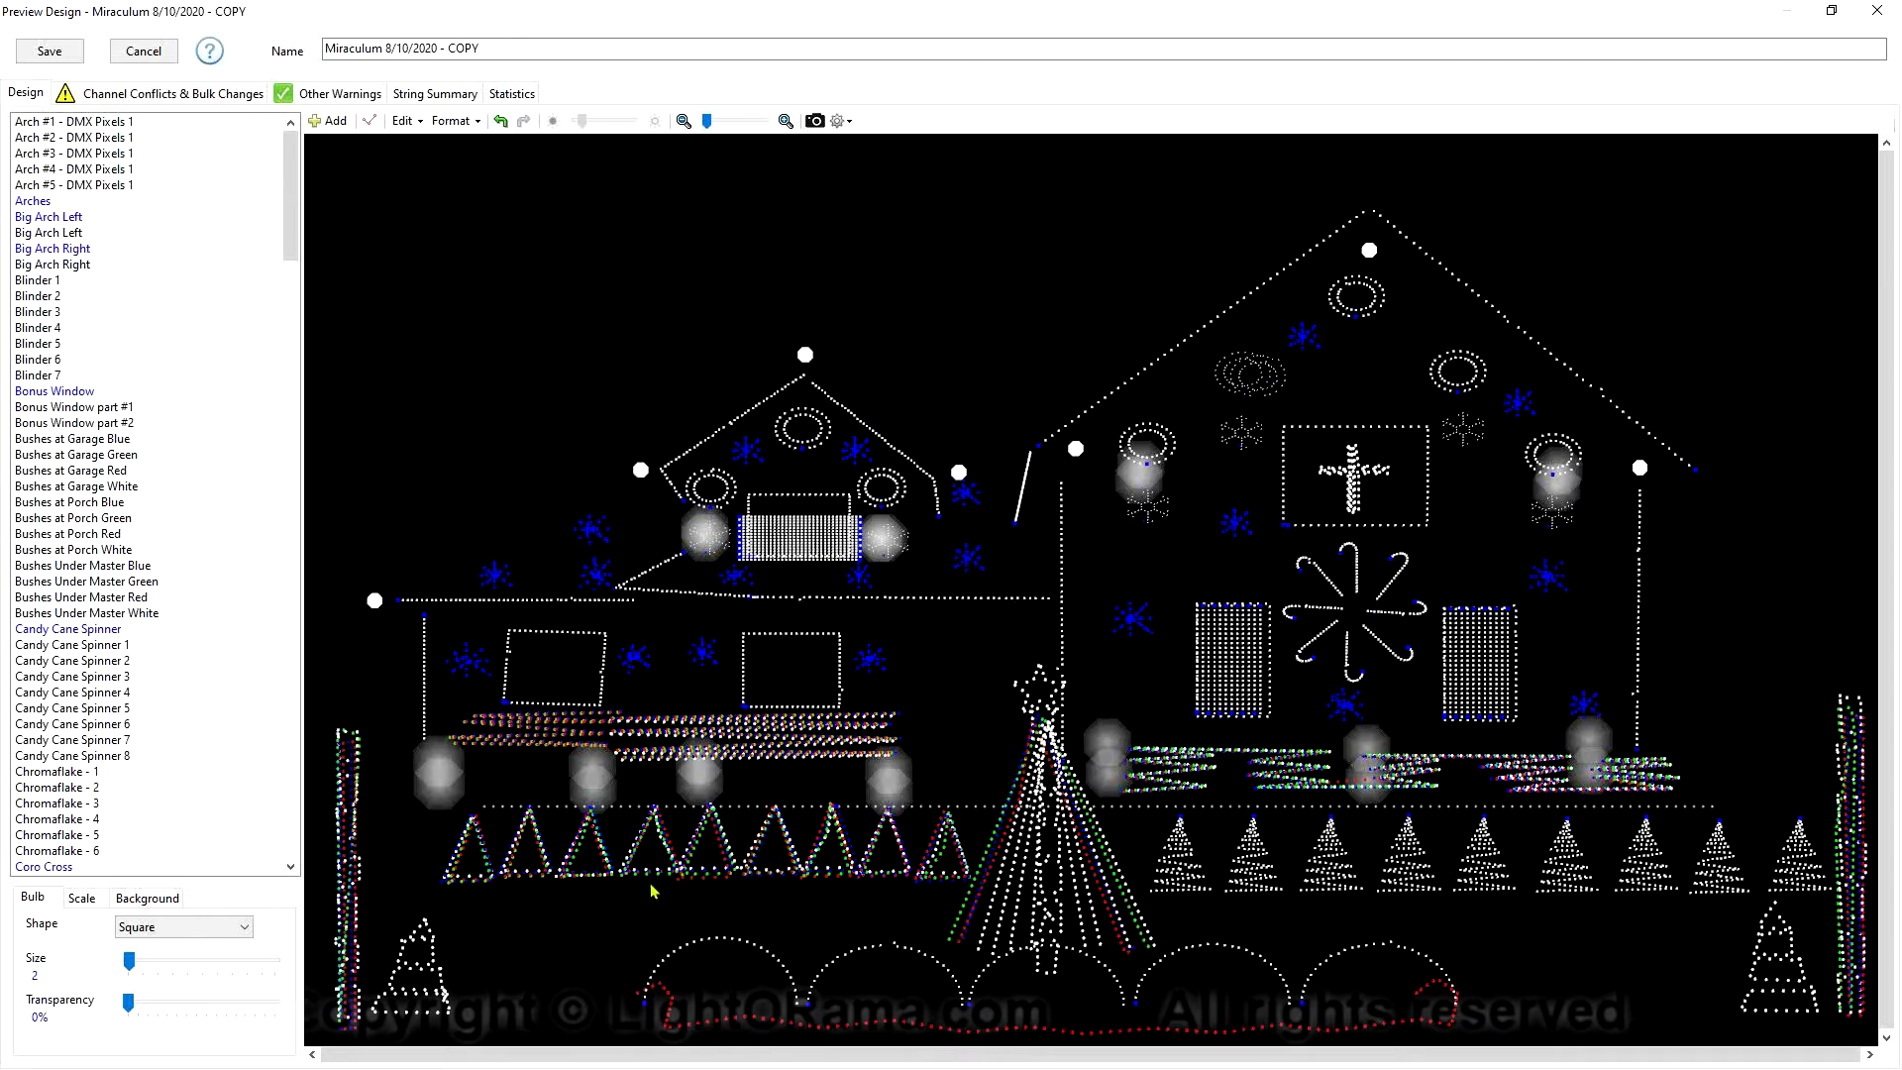
{"action": "left_click_drag", "start_coordinate": [290, 243], "coordinate": [314, 832]}
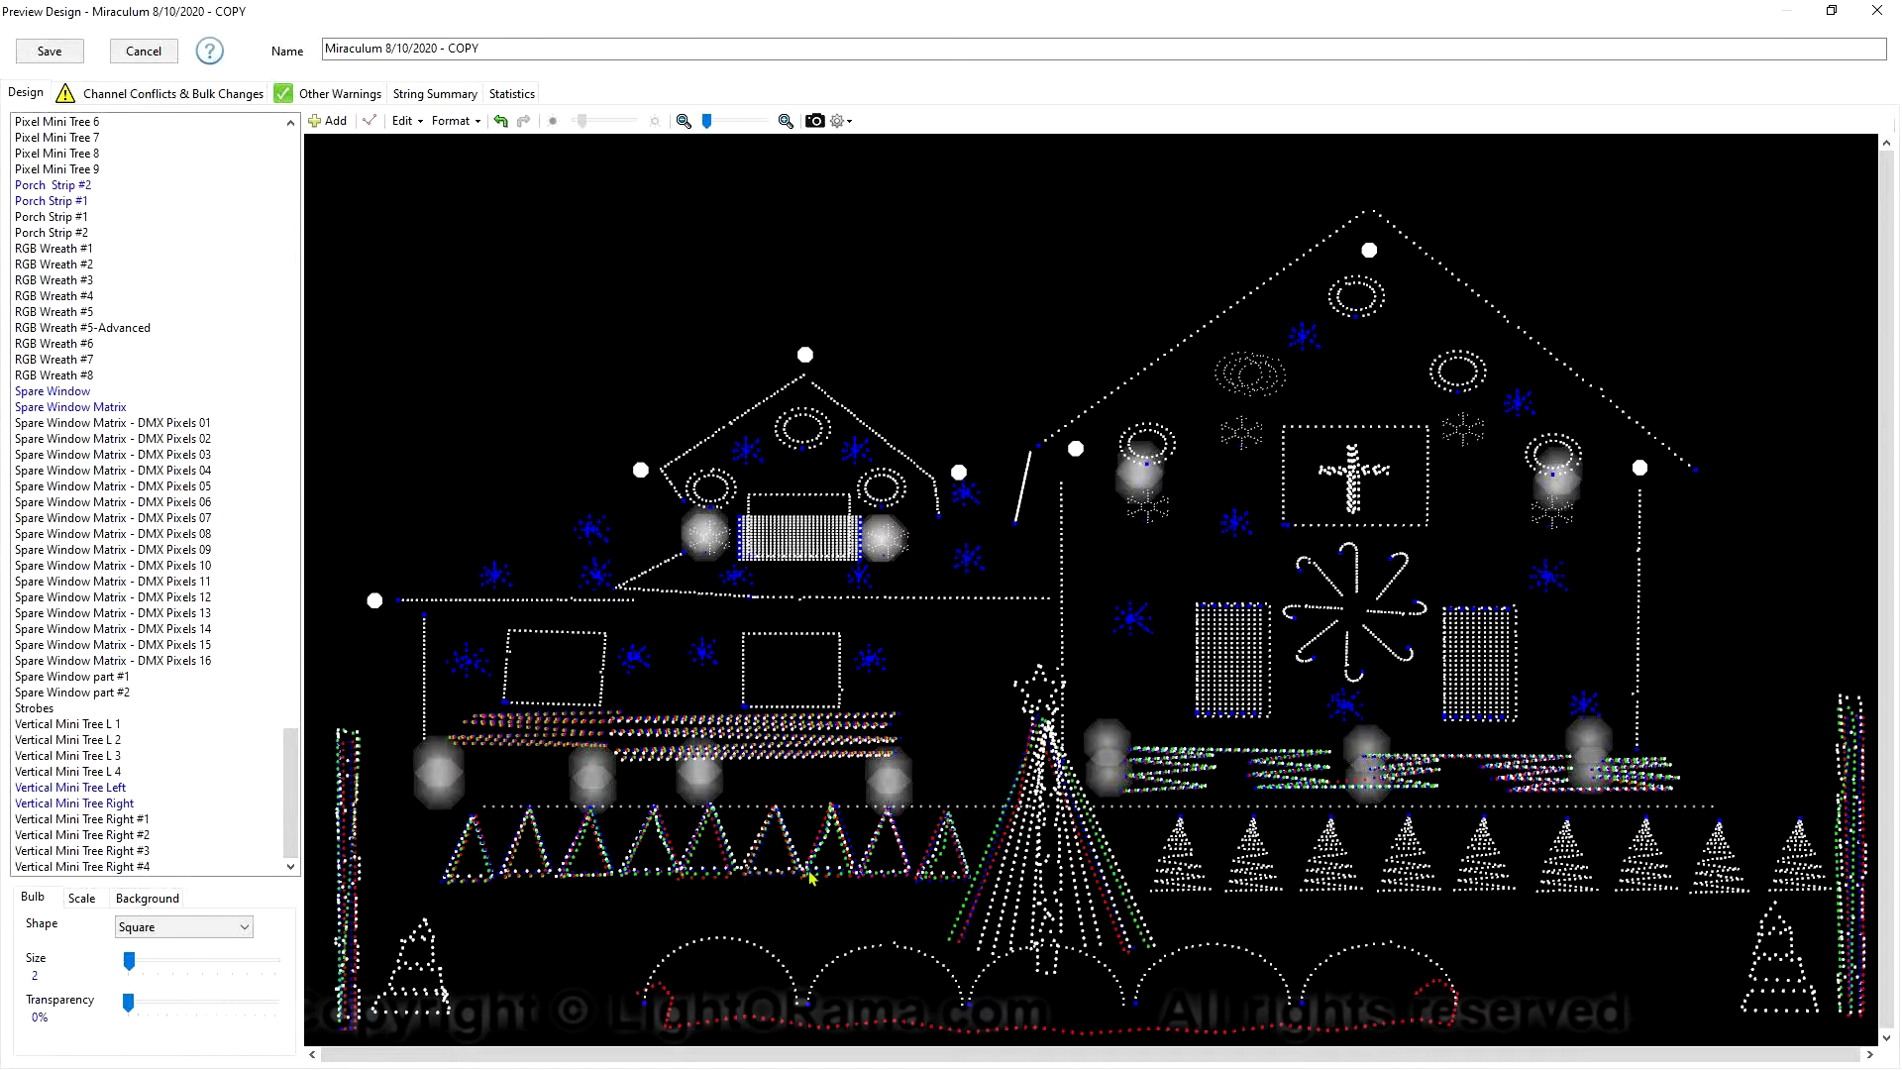
{"action": "left_click_drag", "start_coordinate": [293, 761], "coordinate": [303, 148]}
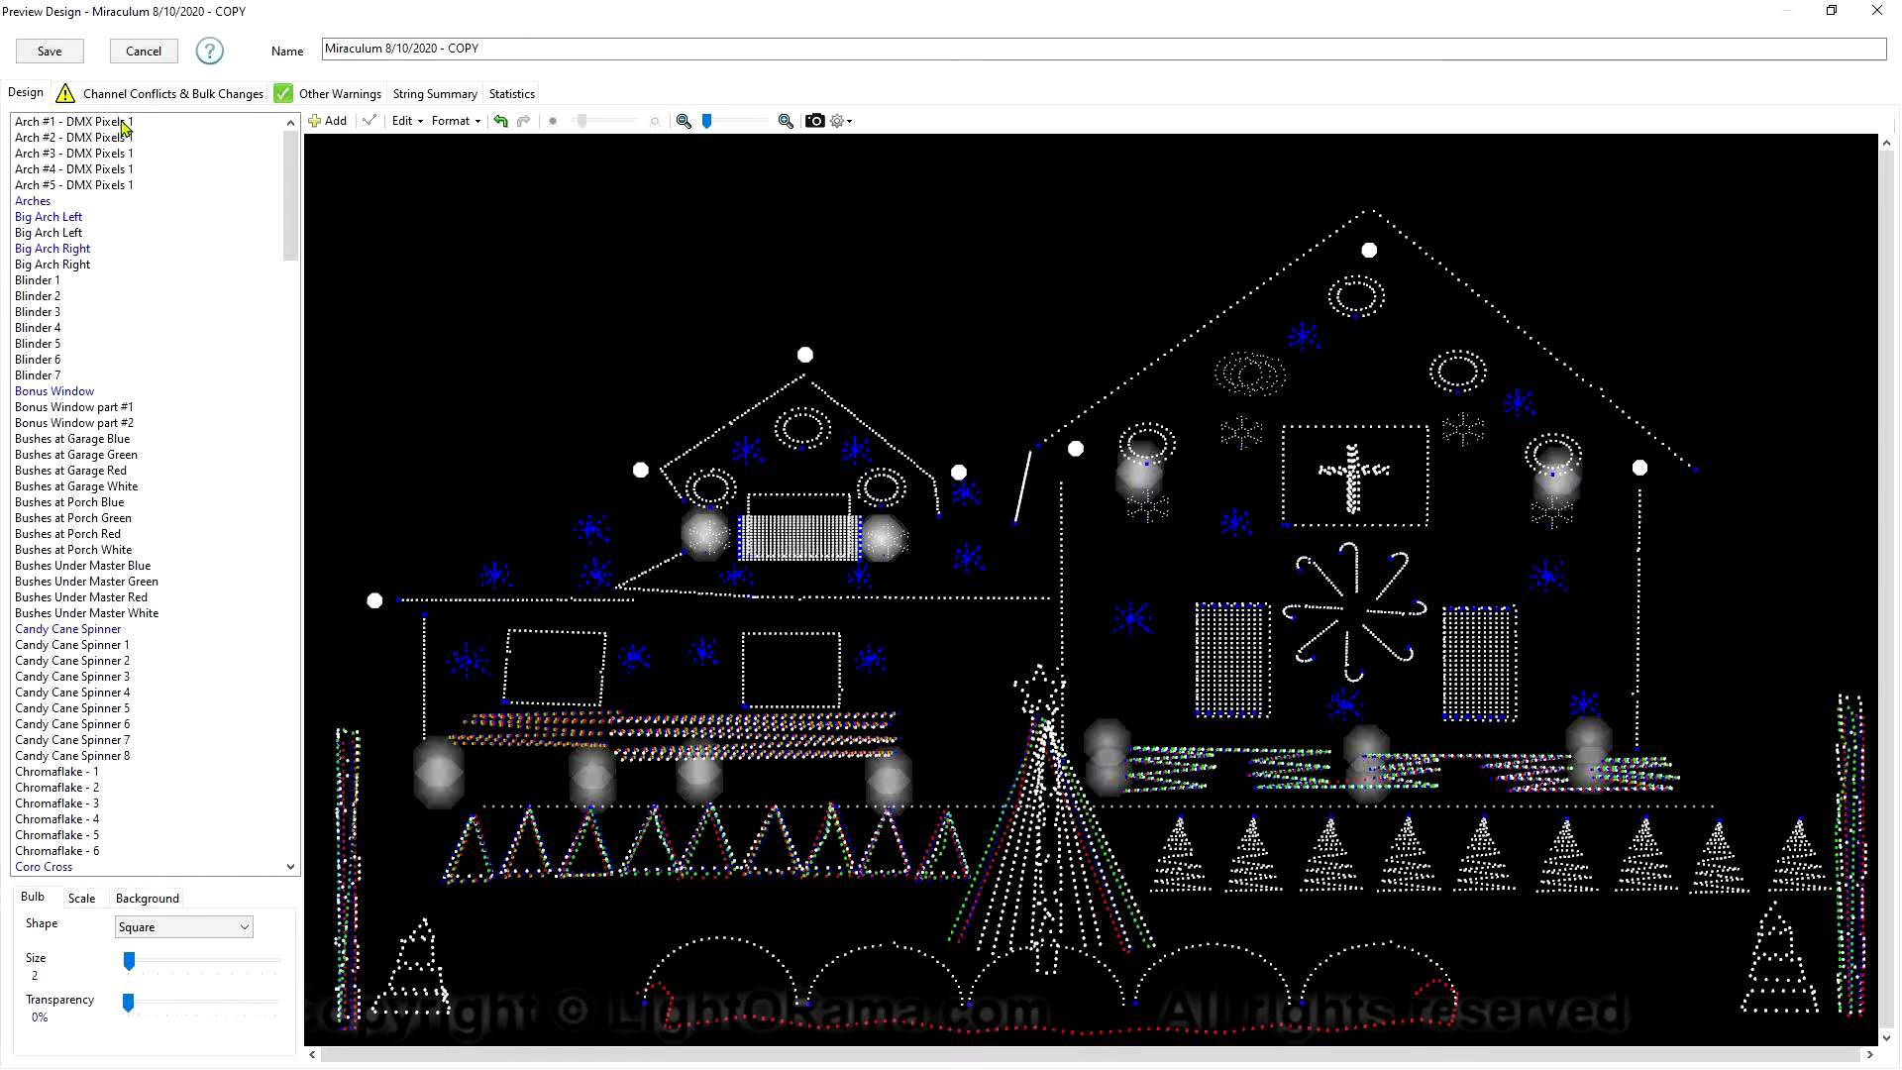
Start a new group that includes every existing prop and group, from Arch #1 to Vertical Mini Tree Right #4
{"action": "left_click", "coordinate": [124, 127]}
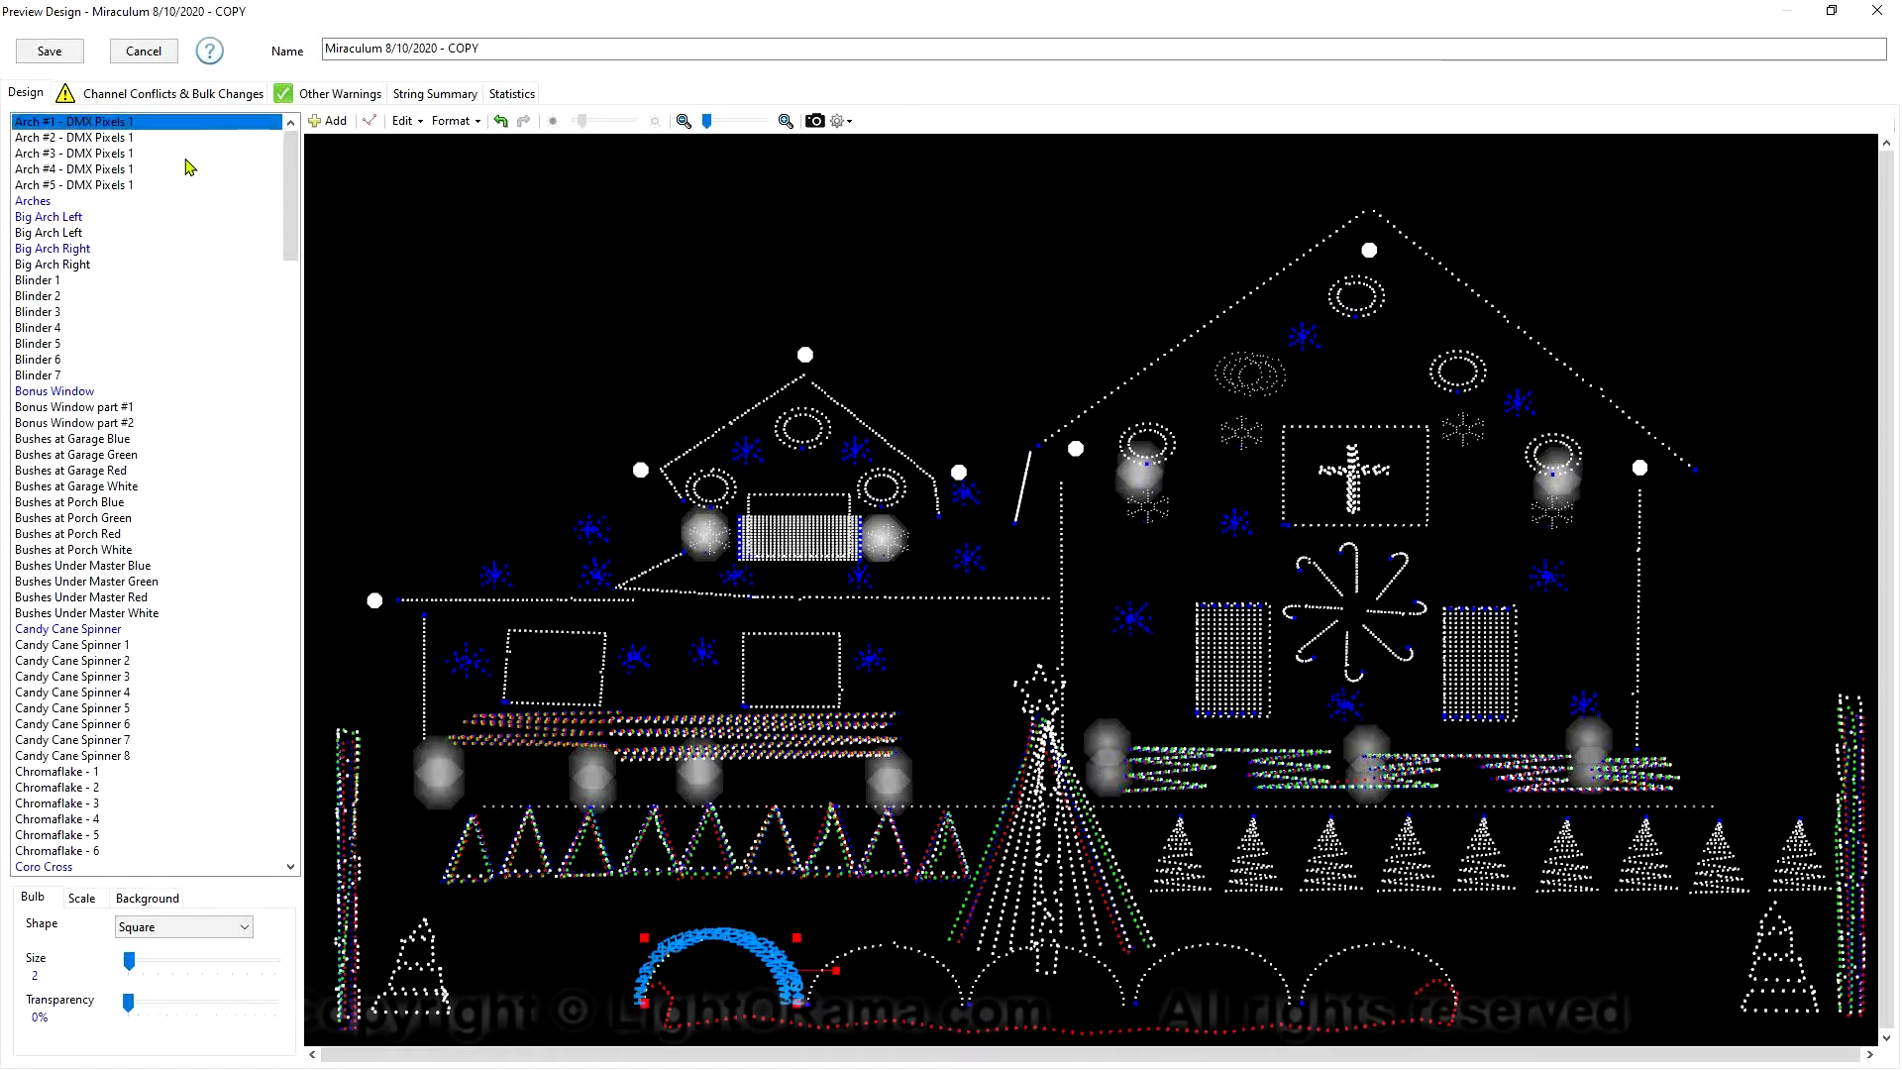
{"action": "left_click_drag", "start_coordinate": [295, 216], "coordinate": [243, 839]}
{"action": "left_click", "coordinate": [143, 864], "text": "shift"}
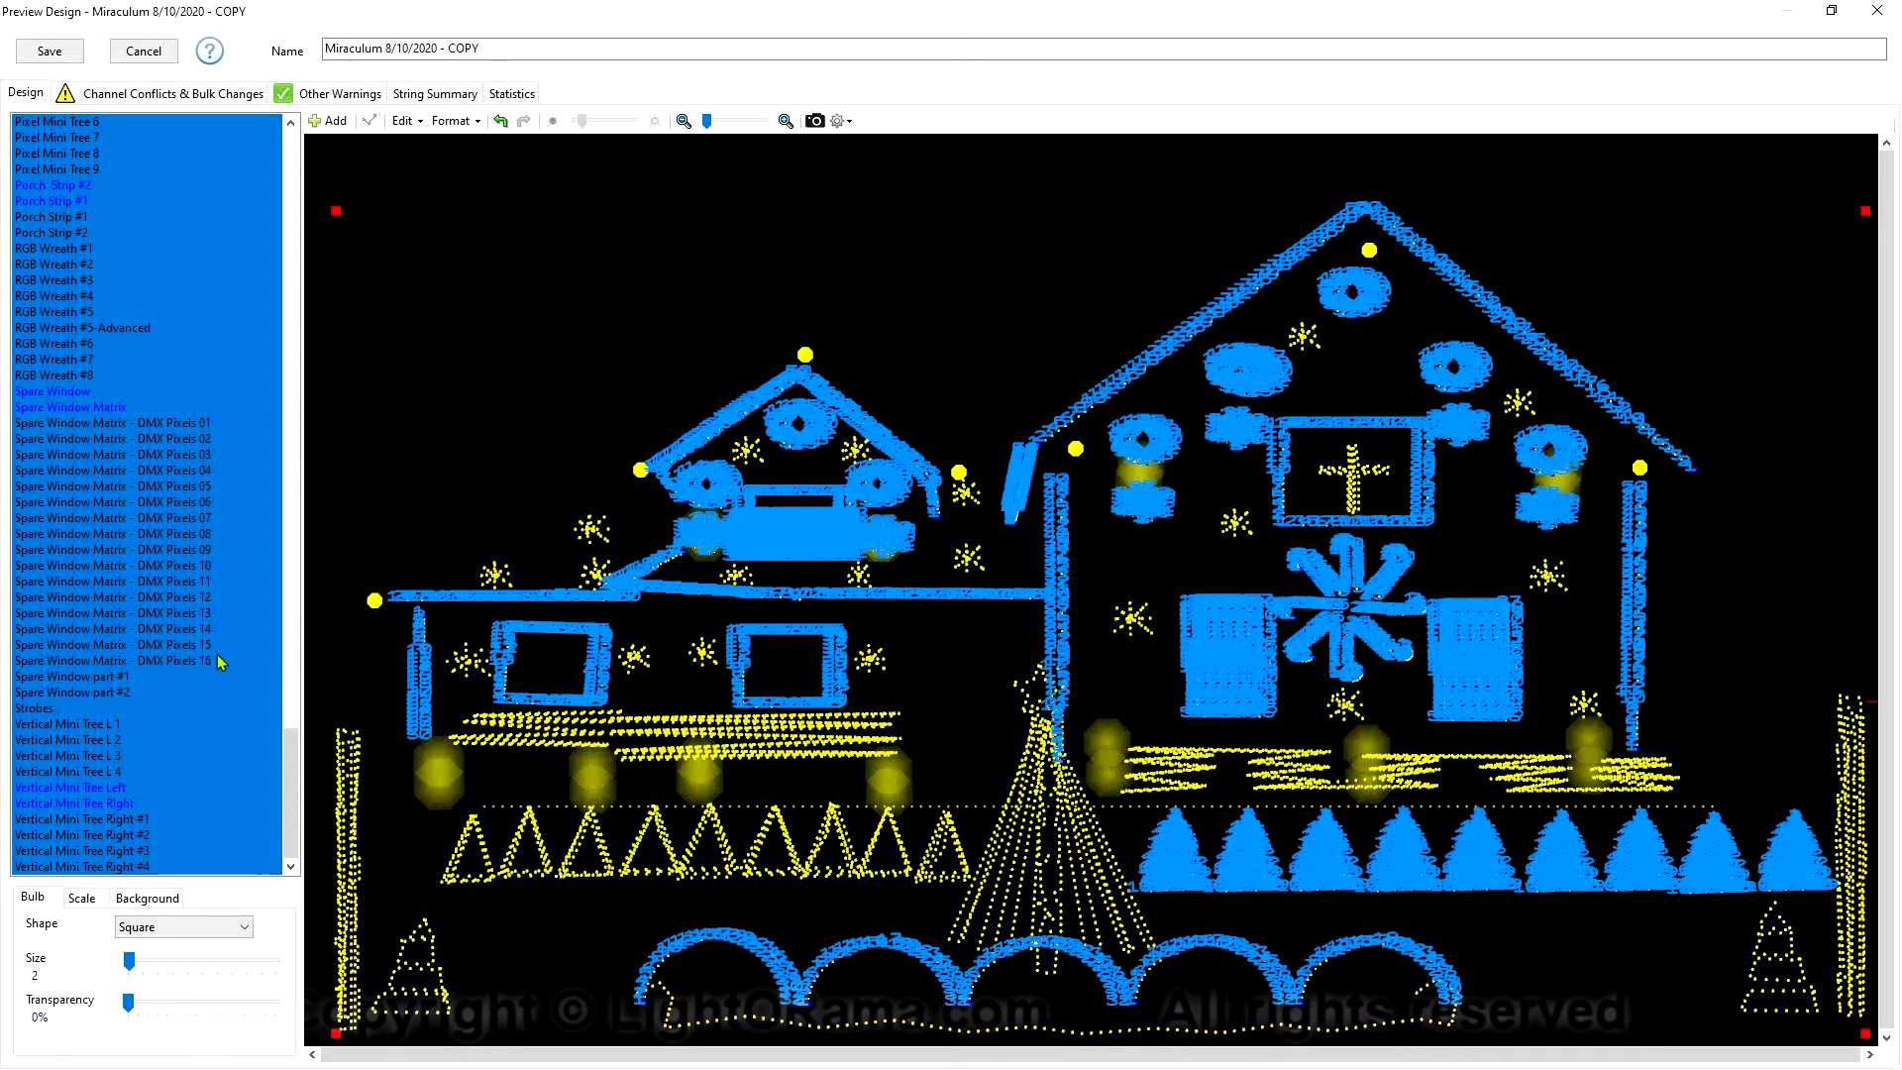
{"action": "left_click", "coordinate": [329, 120]}
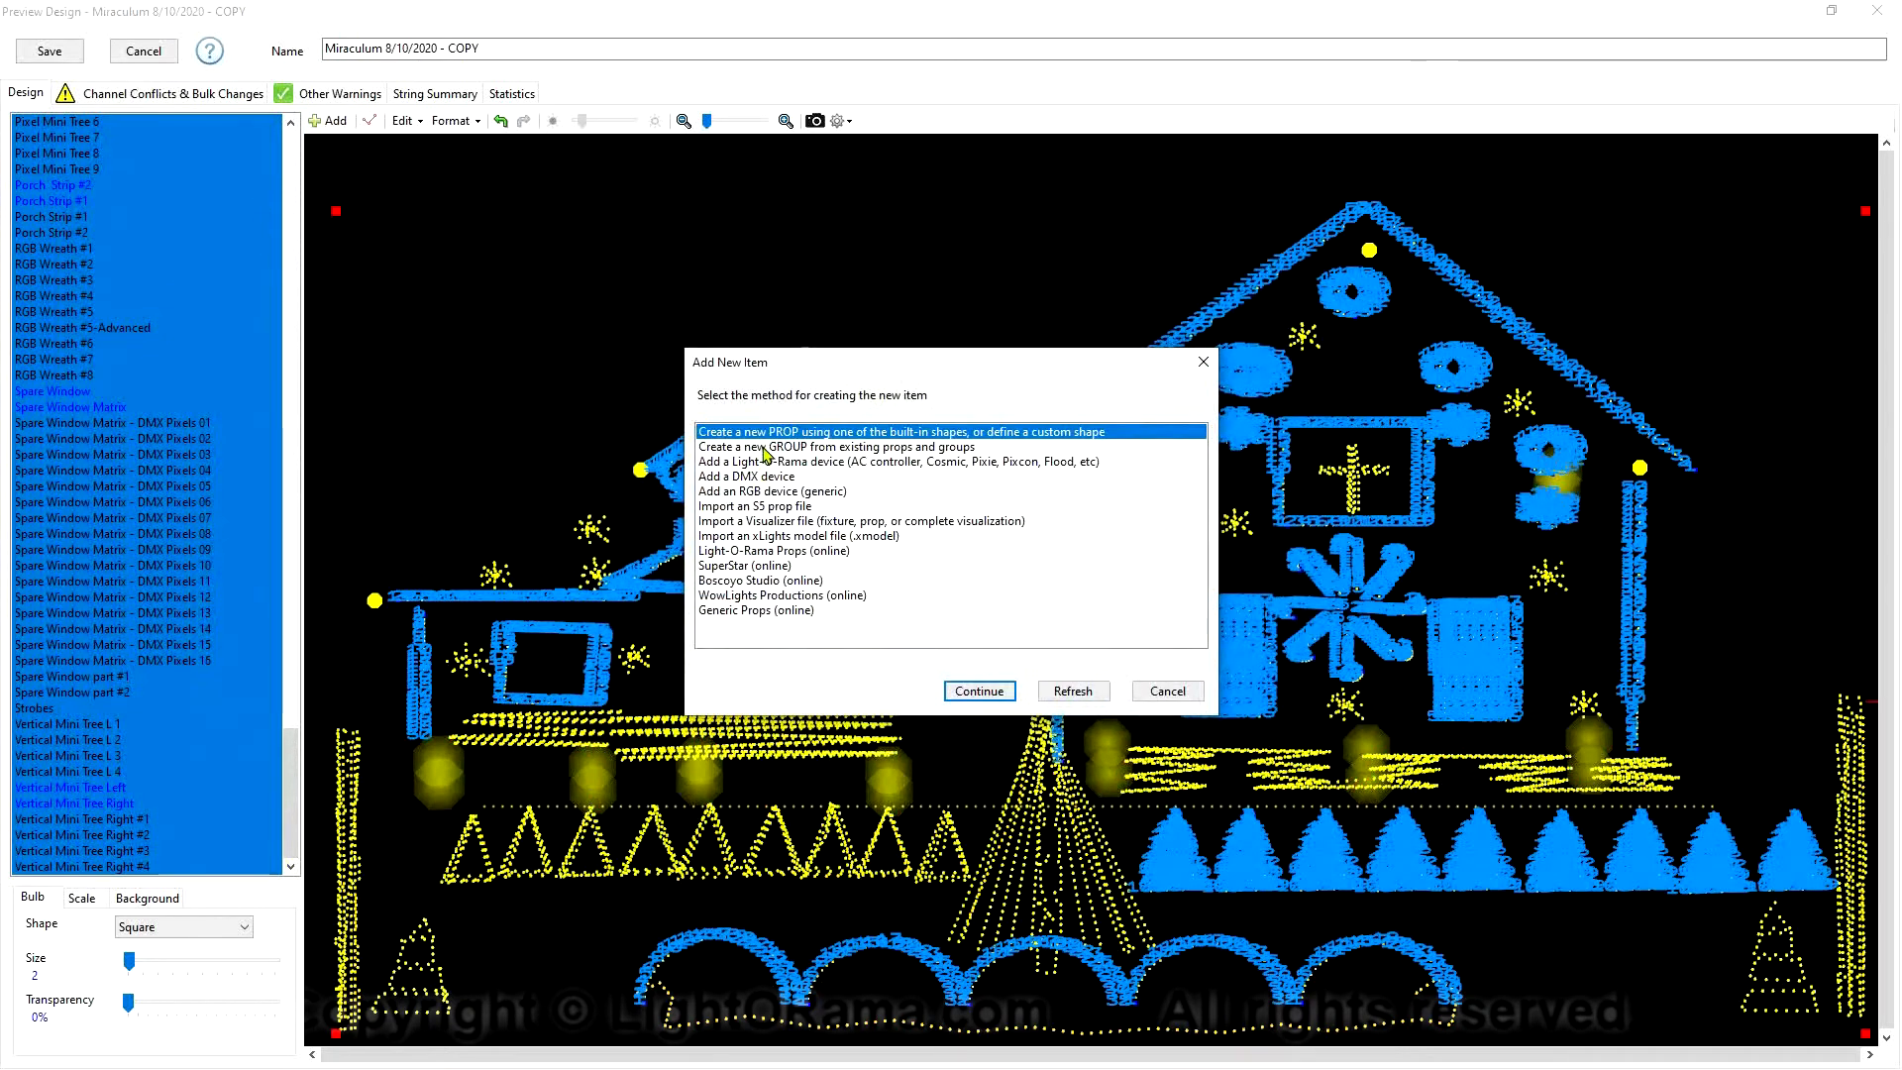
{"action": "double_click", "coordinate": [765, 448]}
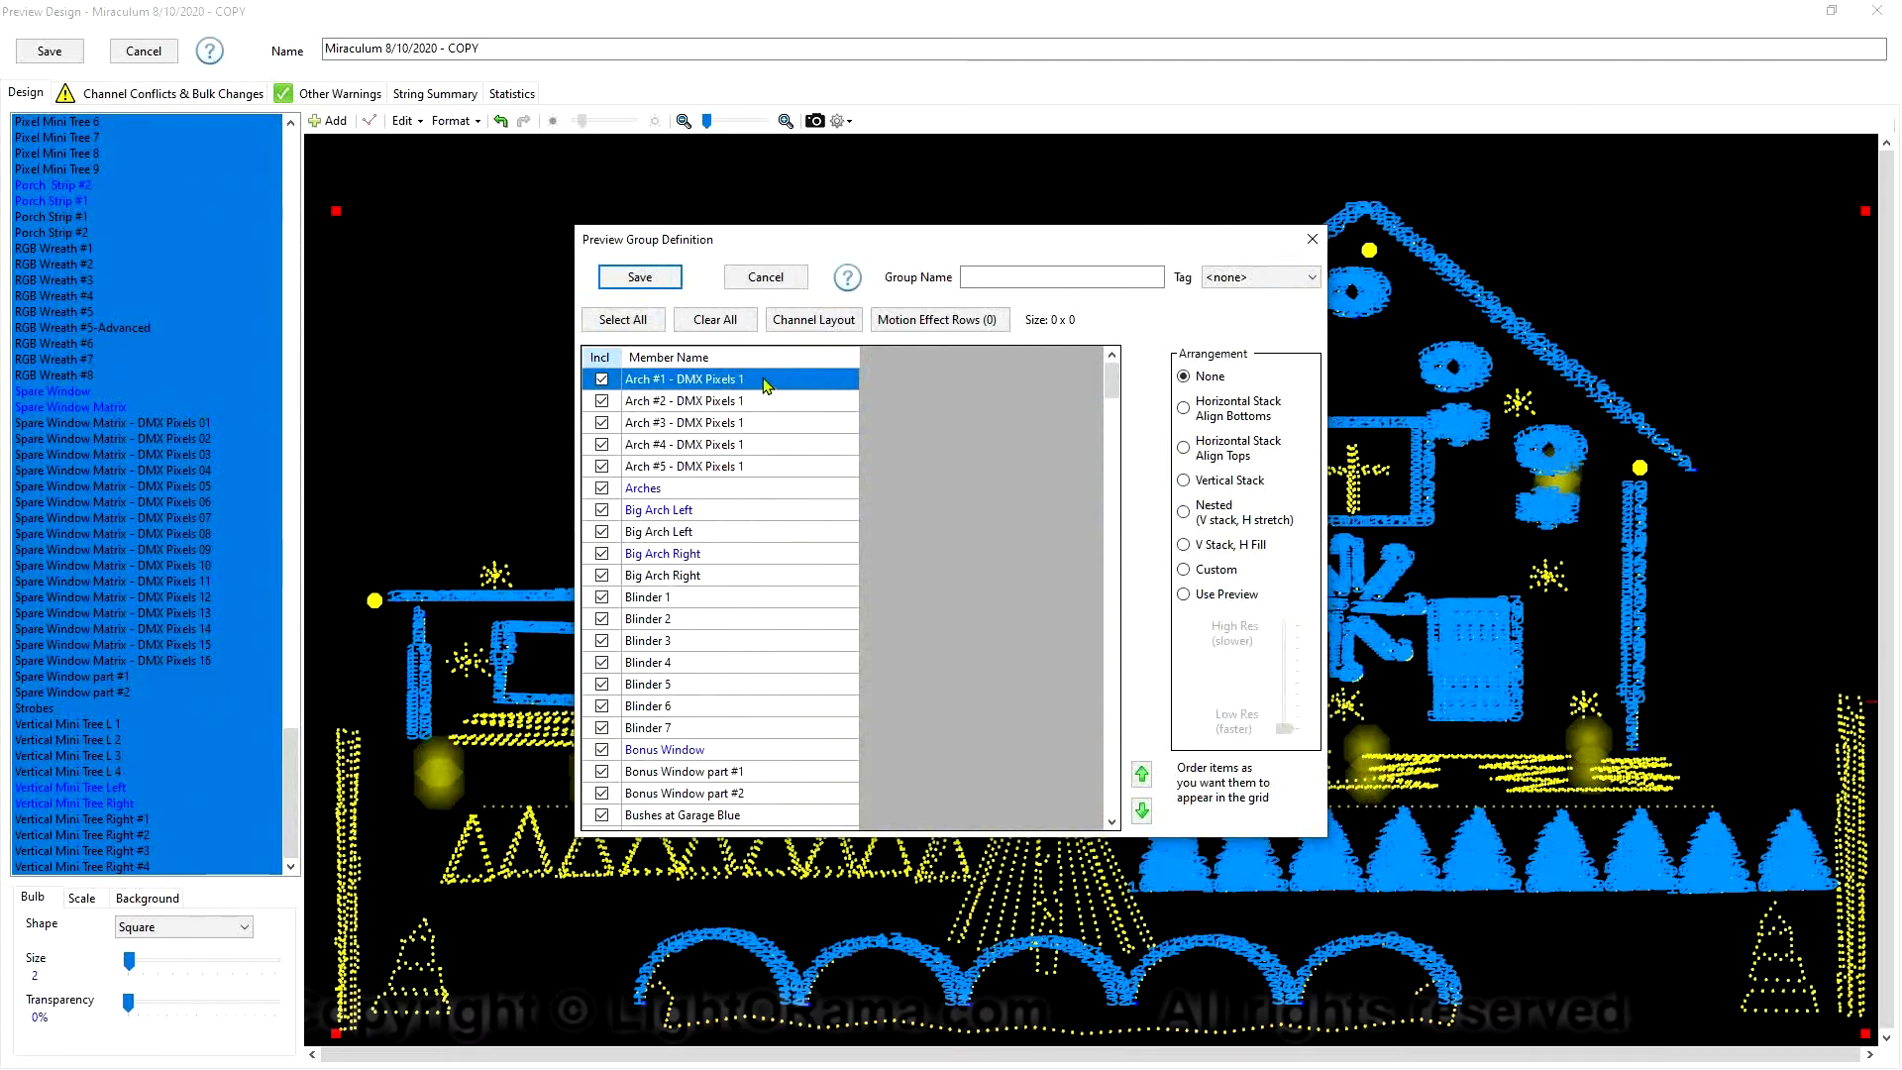
Name the group Whole House and set its arrangement to Use Preview
{"action": "left_click", "coordinate": [995, 280]}
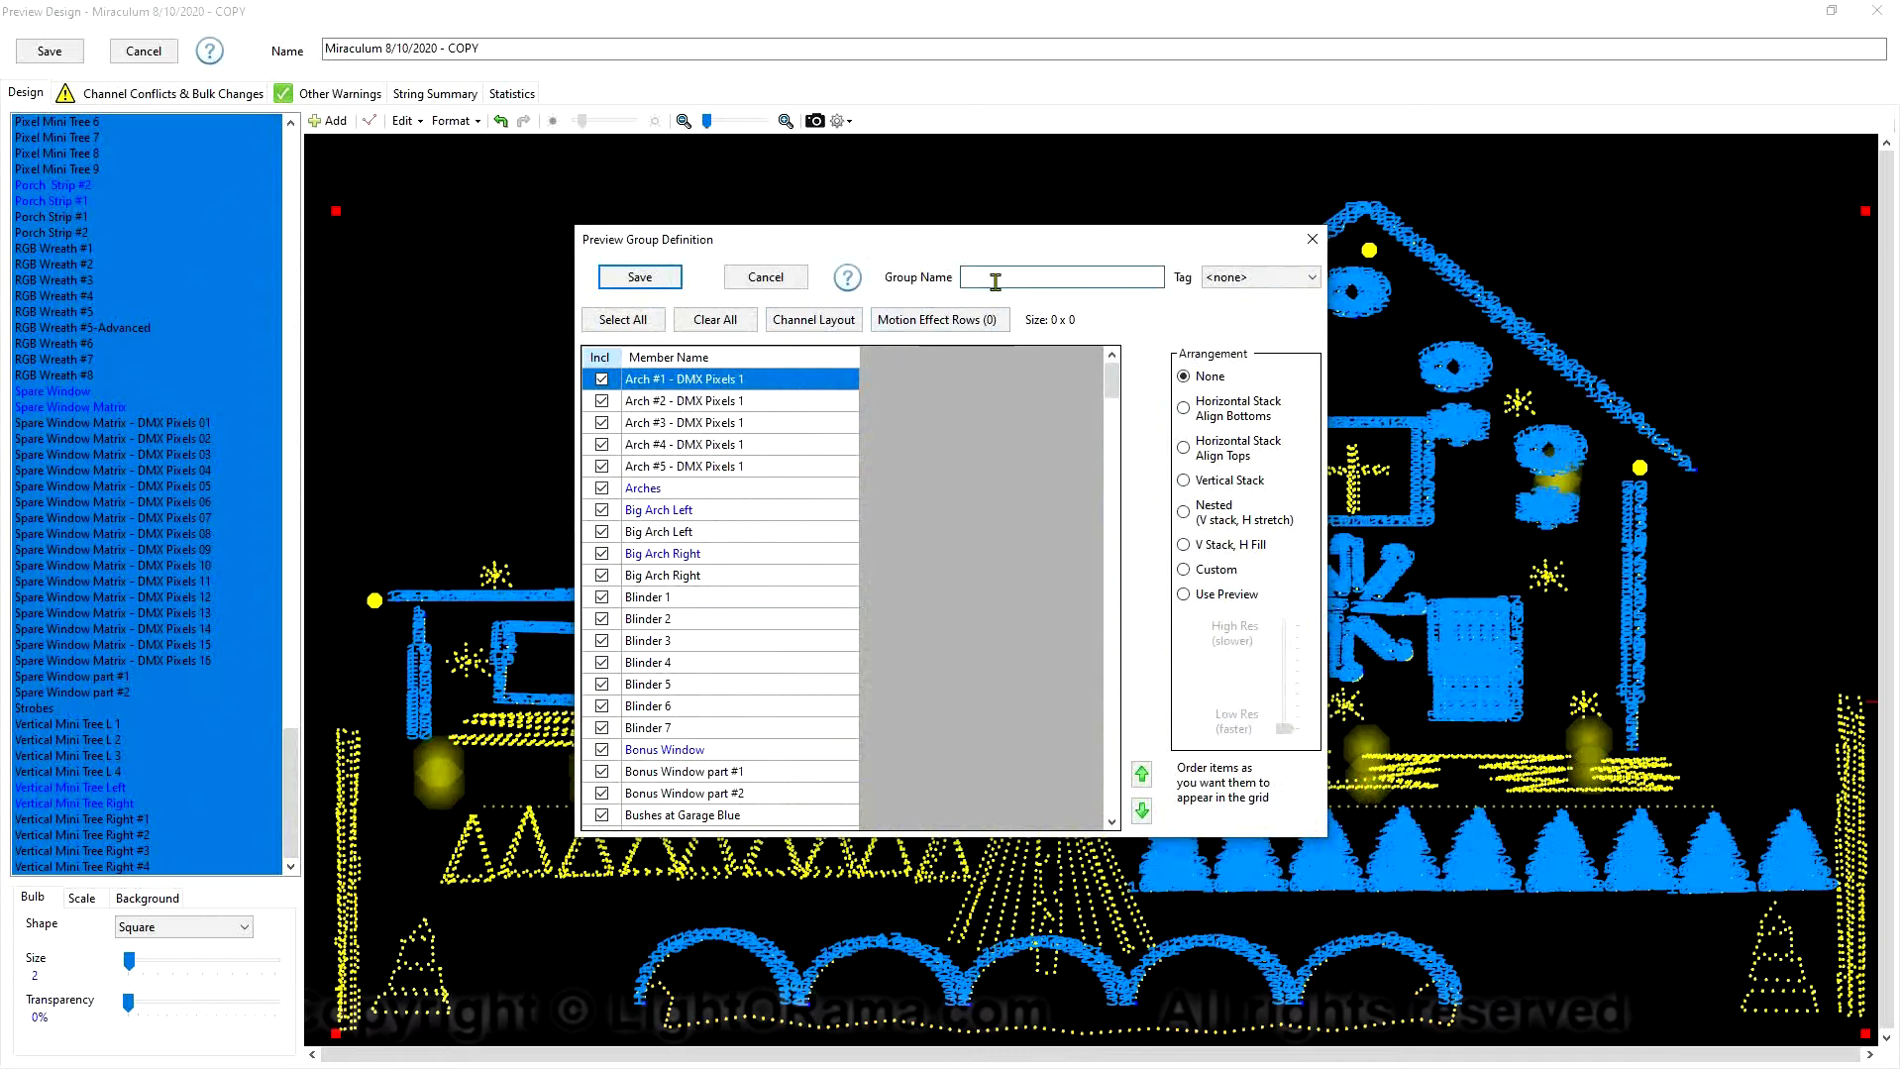
{"action": "type", "text": "Whole House"}
{"action": "left_click", "coordinate": [1194, 594]}
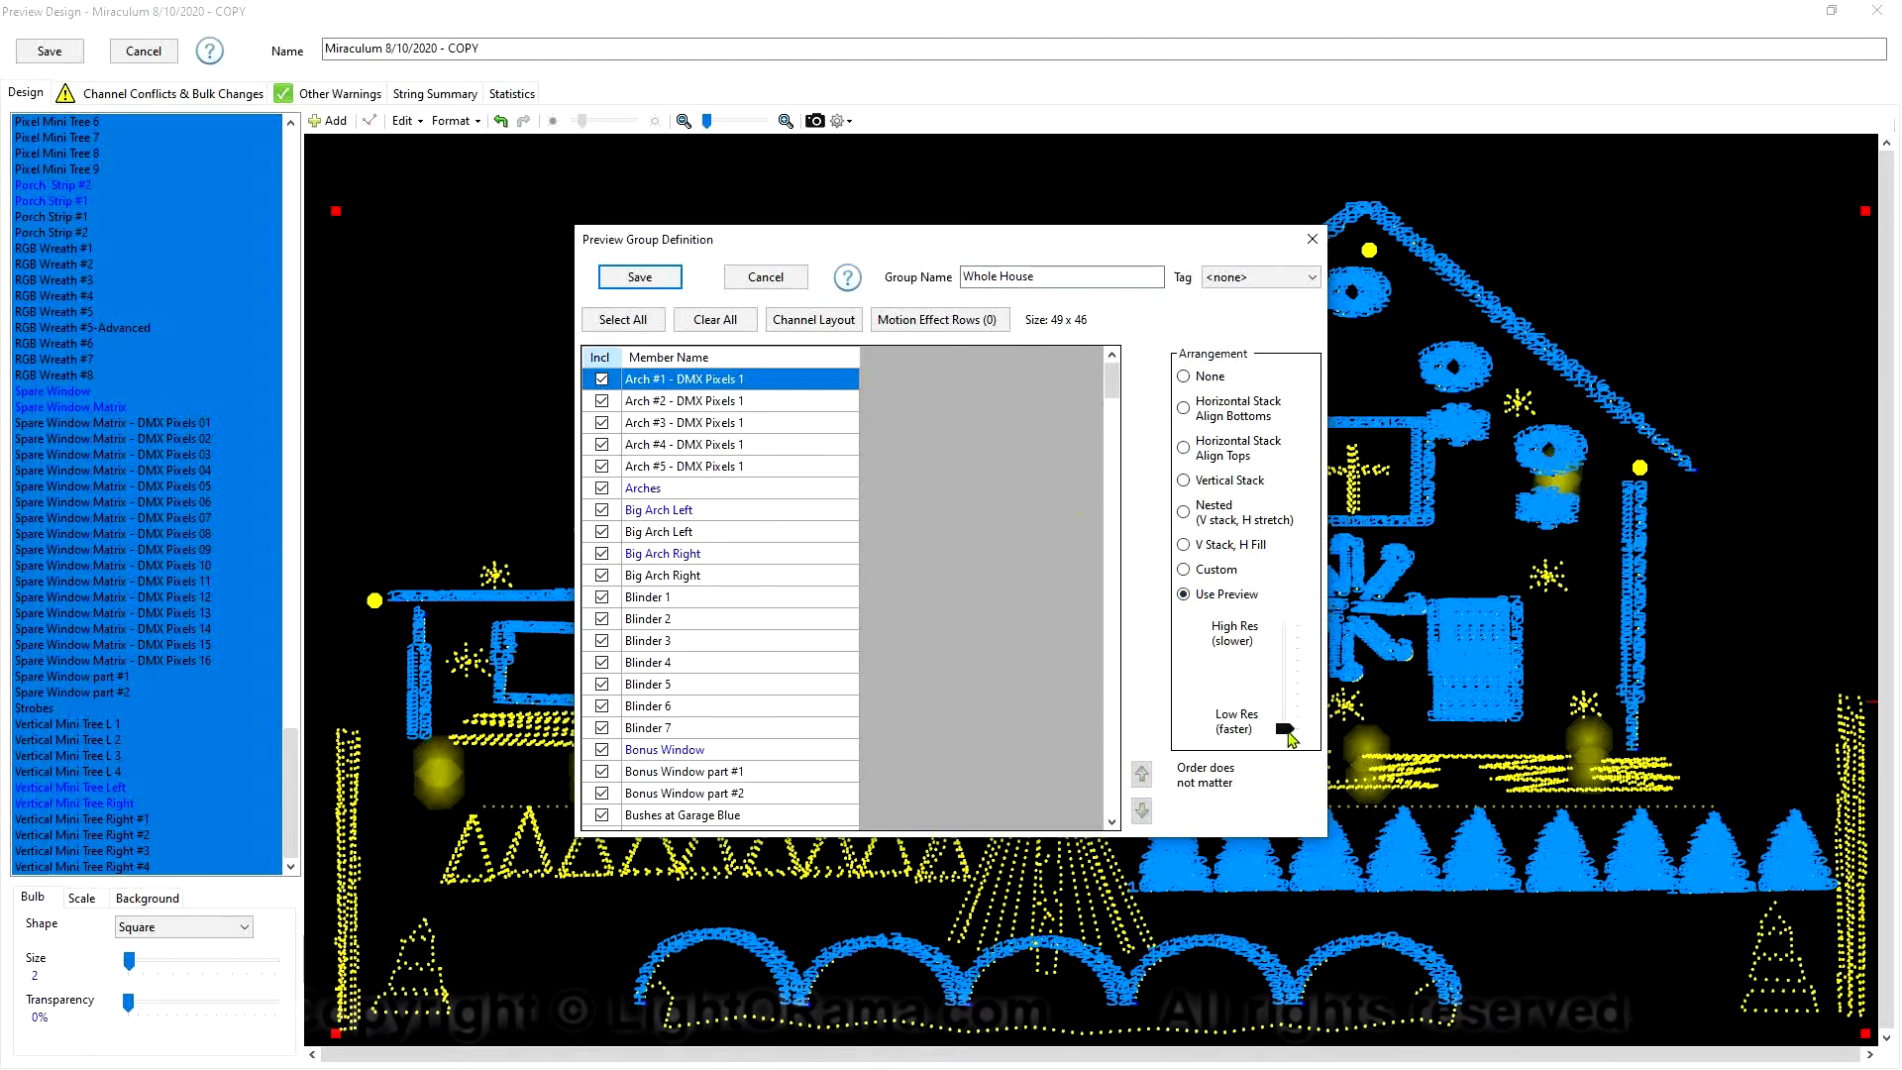
Raise the Whole House group's resolution to a size of 146 x 136 and save the group
{"action": "left_click_drag", "start_coordinate": [1287, 730], "coordinate": [1292, 718]}
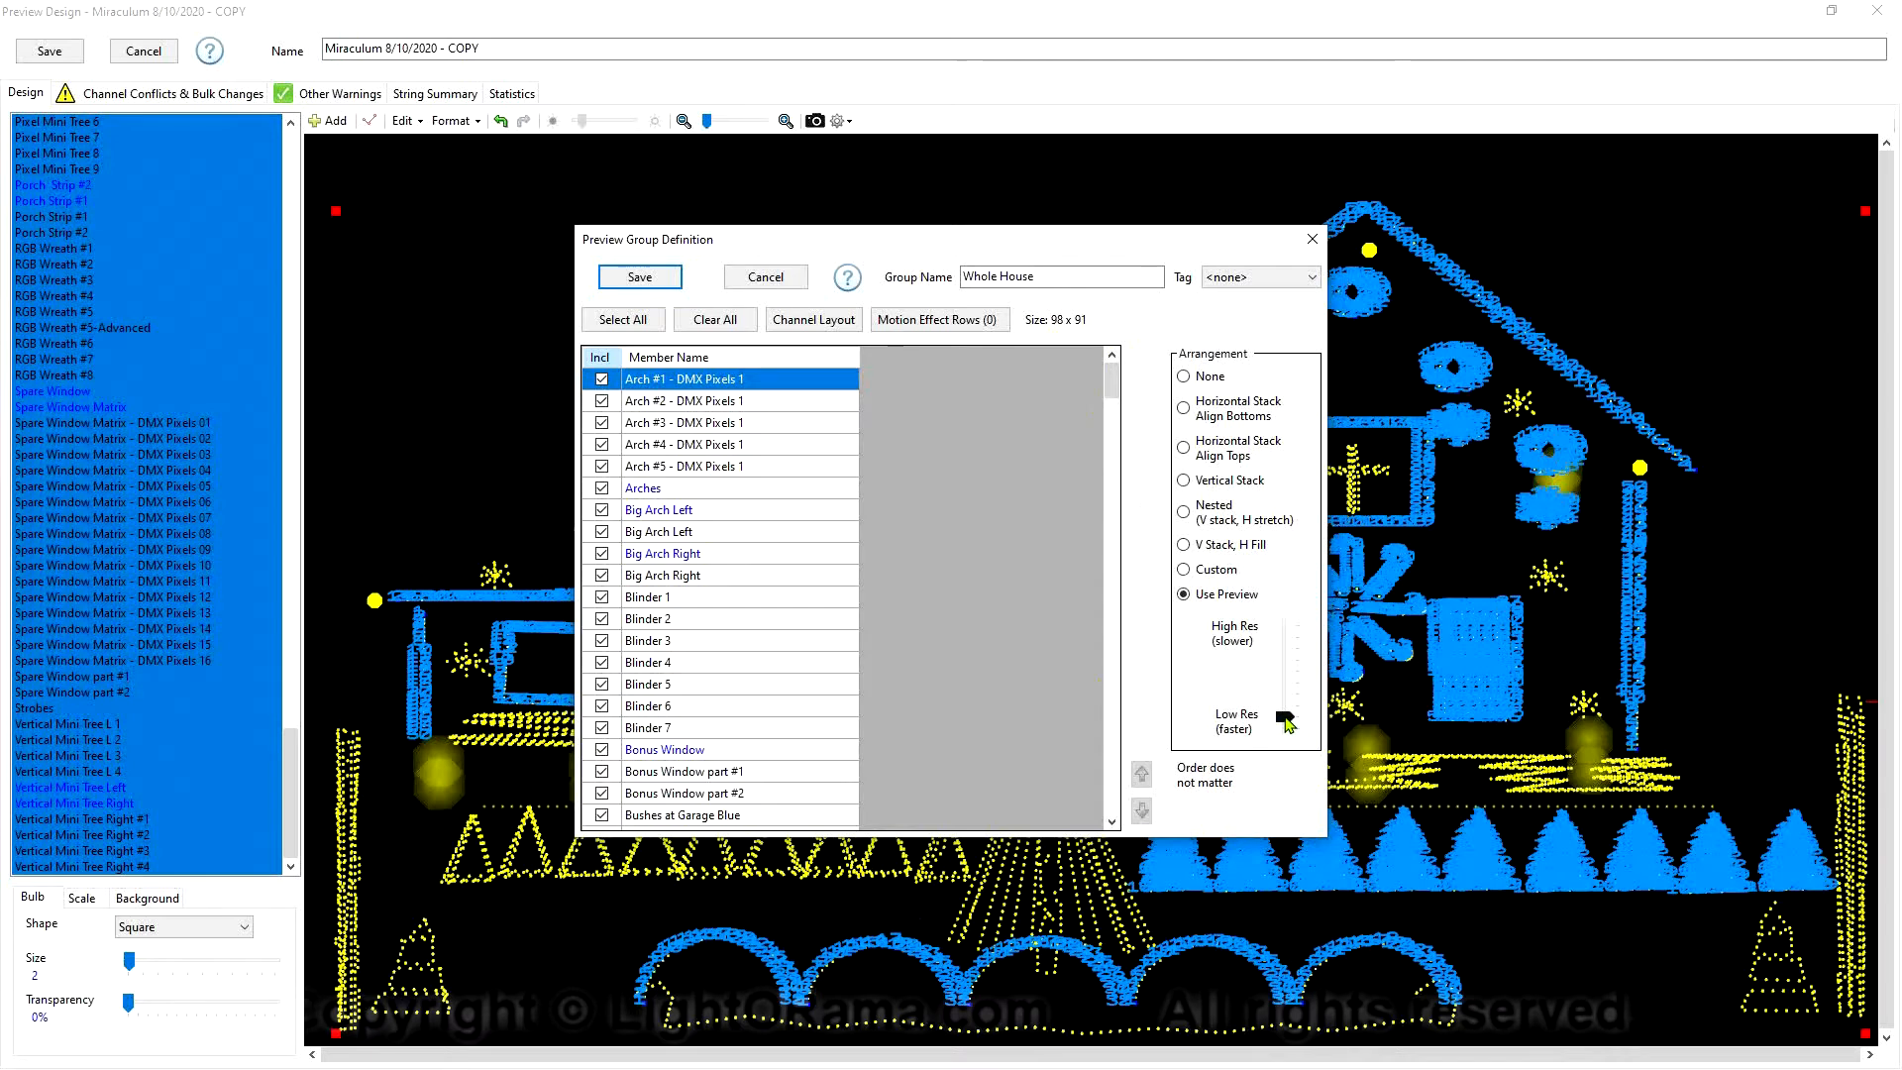
{"action": "left_click_drag", "start_coordinate": [1288, 724], "coordinate": [1288, 715]}
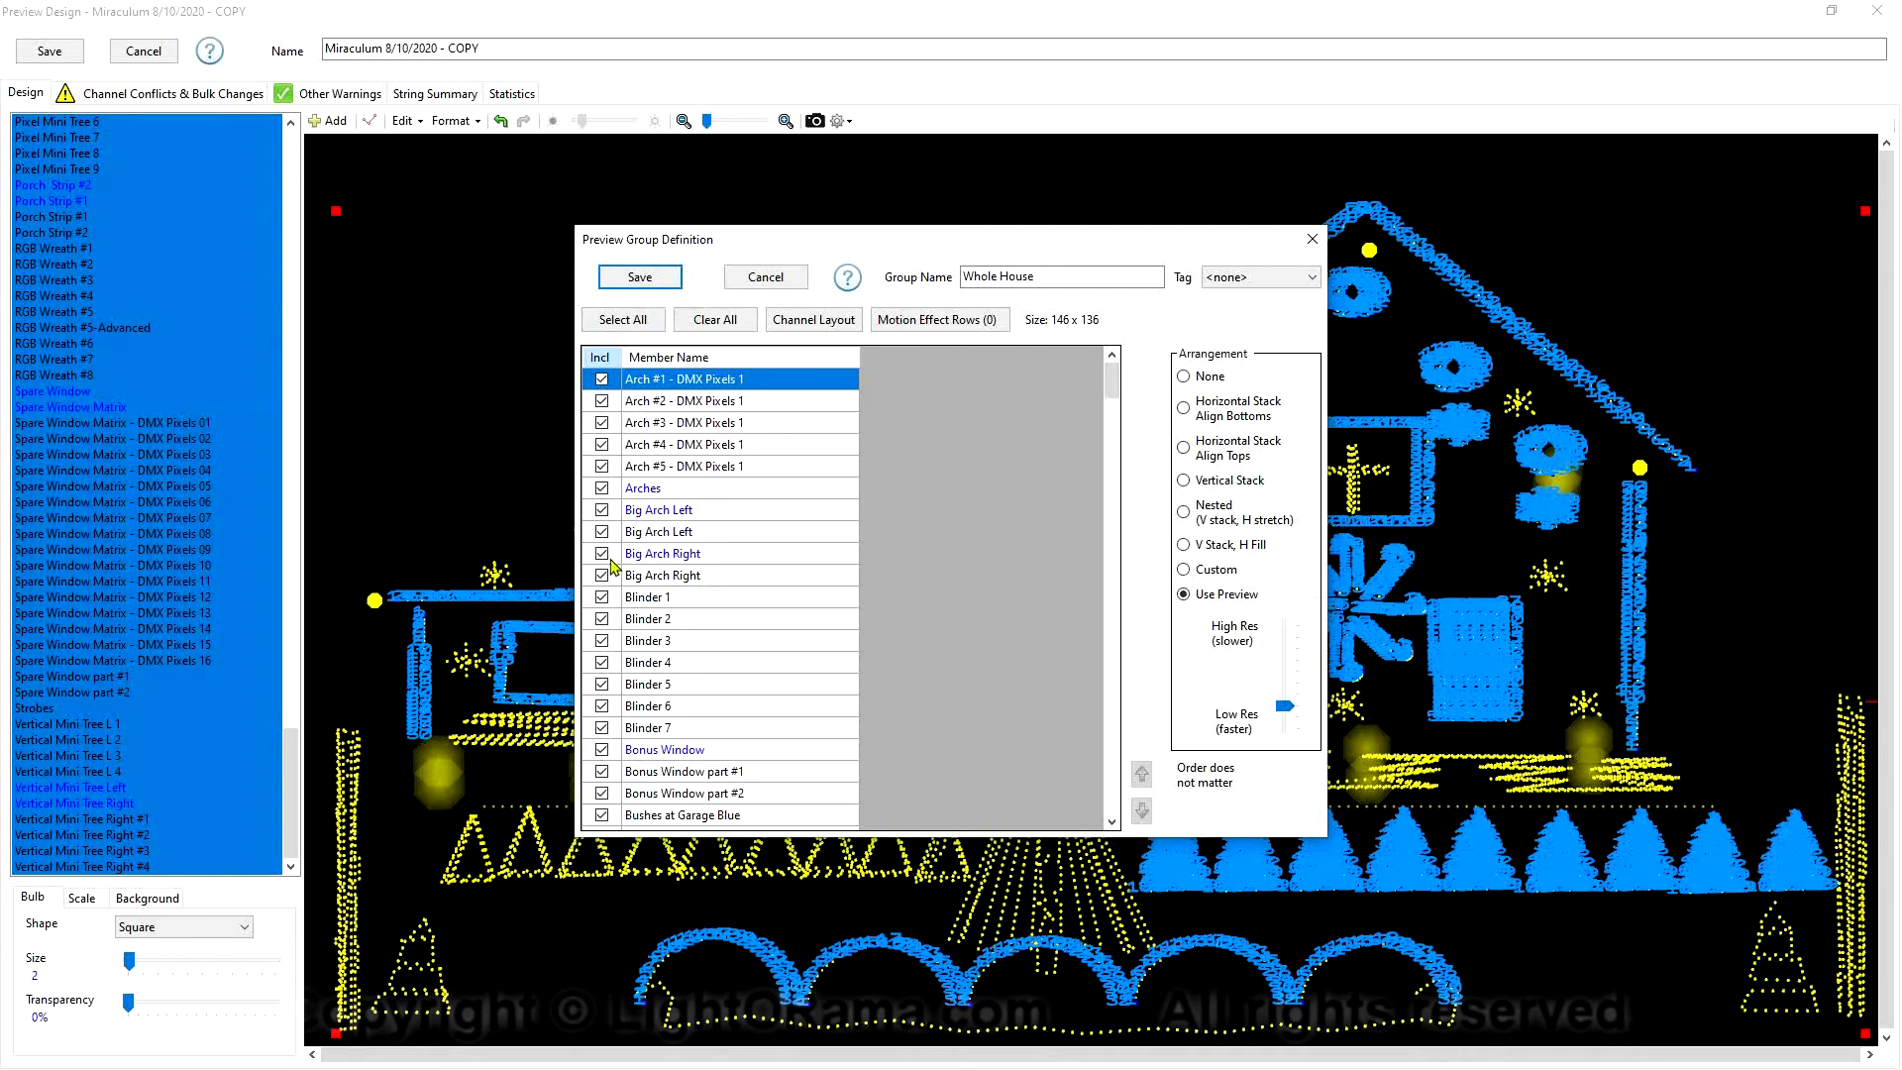
{"action": "mouse_move", "coordinate": [1111, 381]}
{"action": "left_mouse_down"}
{"action": "mouse_move", "coordinate": [1086, 827]}
{"action": "mouse_move", "coordinate": [1089, 358]}
{"action": "left_mouse_up"}
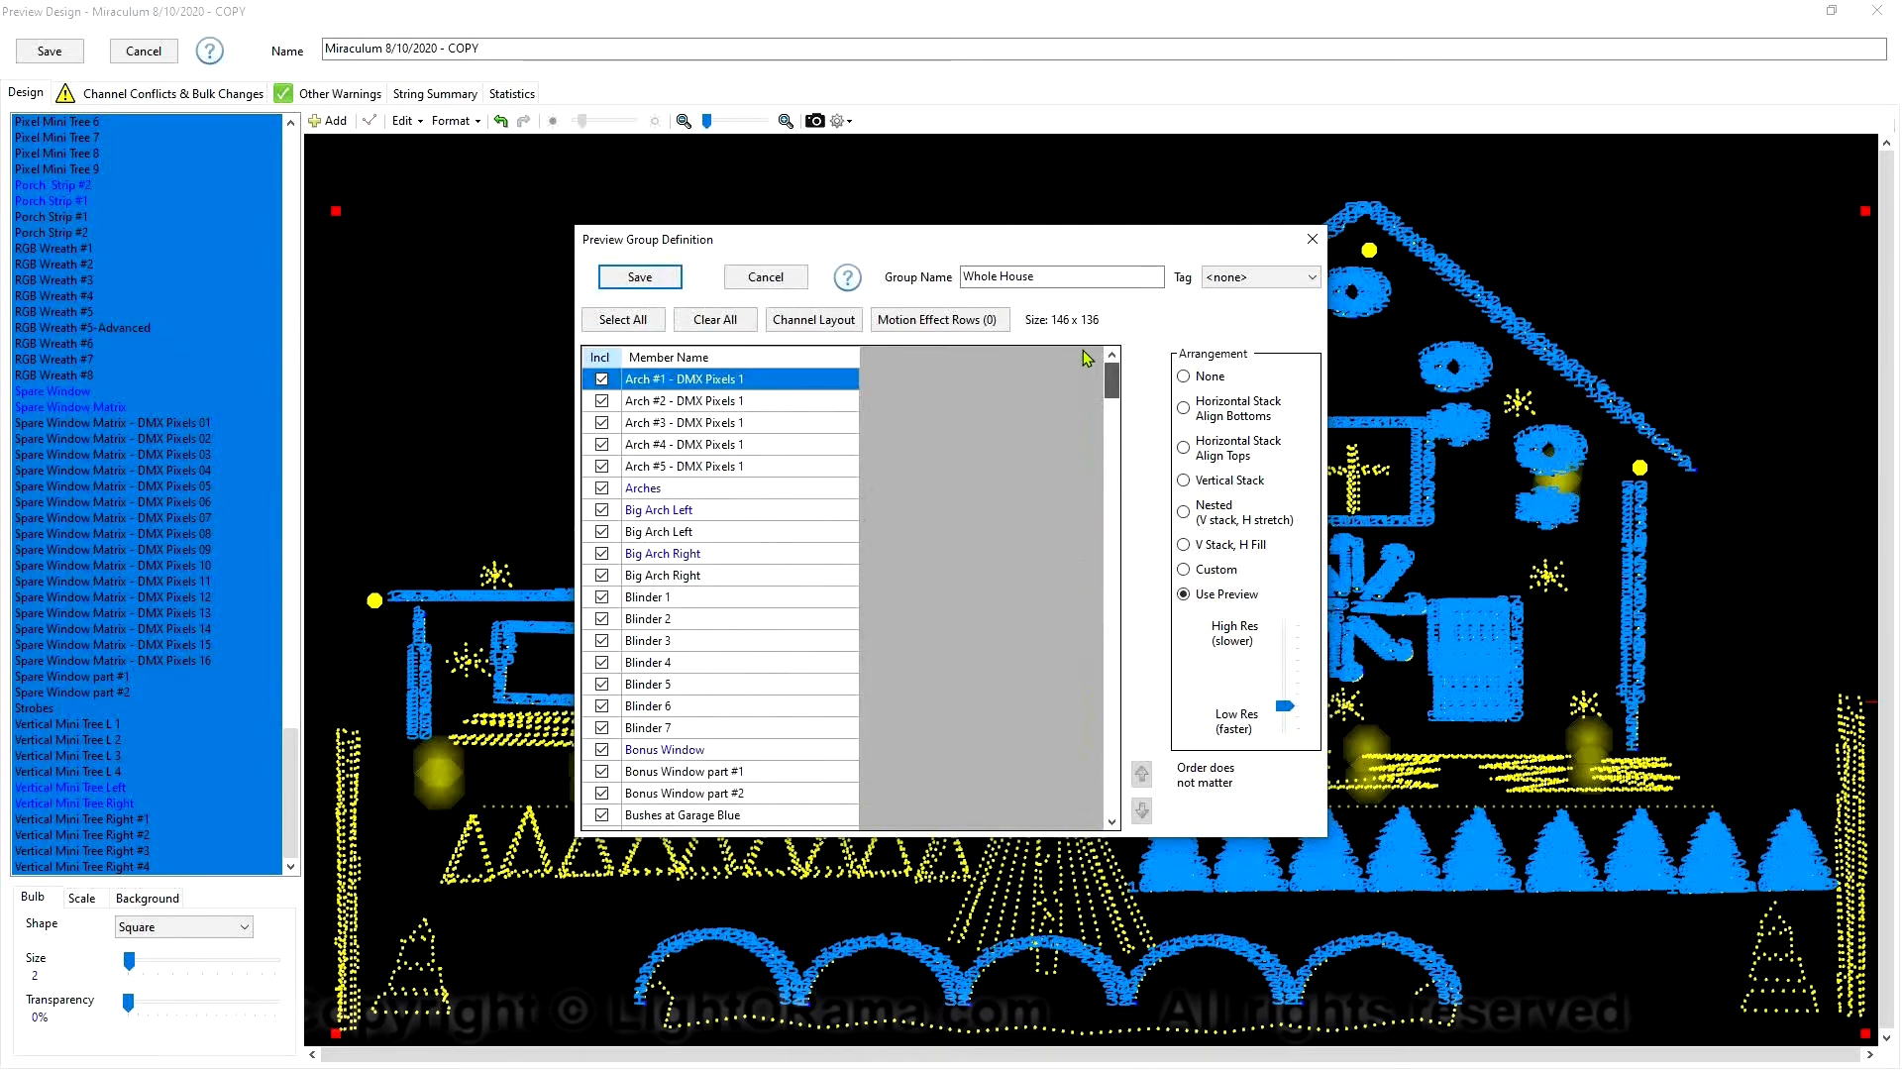
{"action": "left_click", "coordinate": [651, 281]}
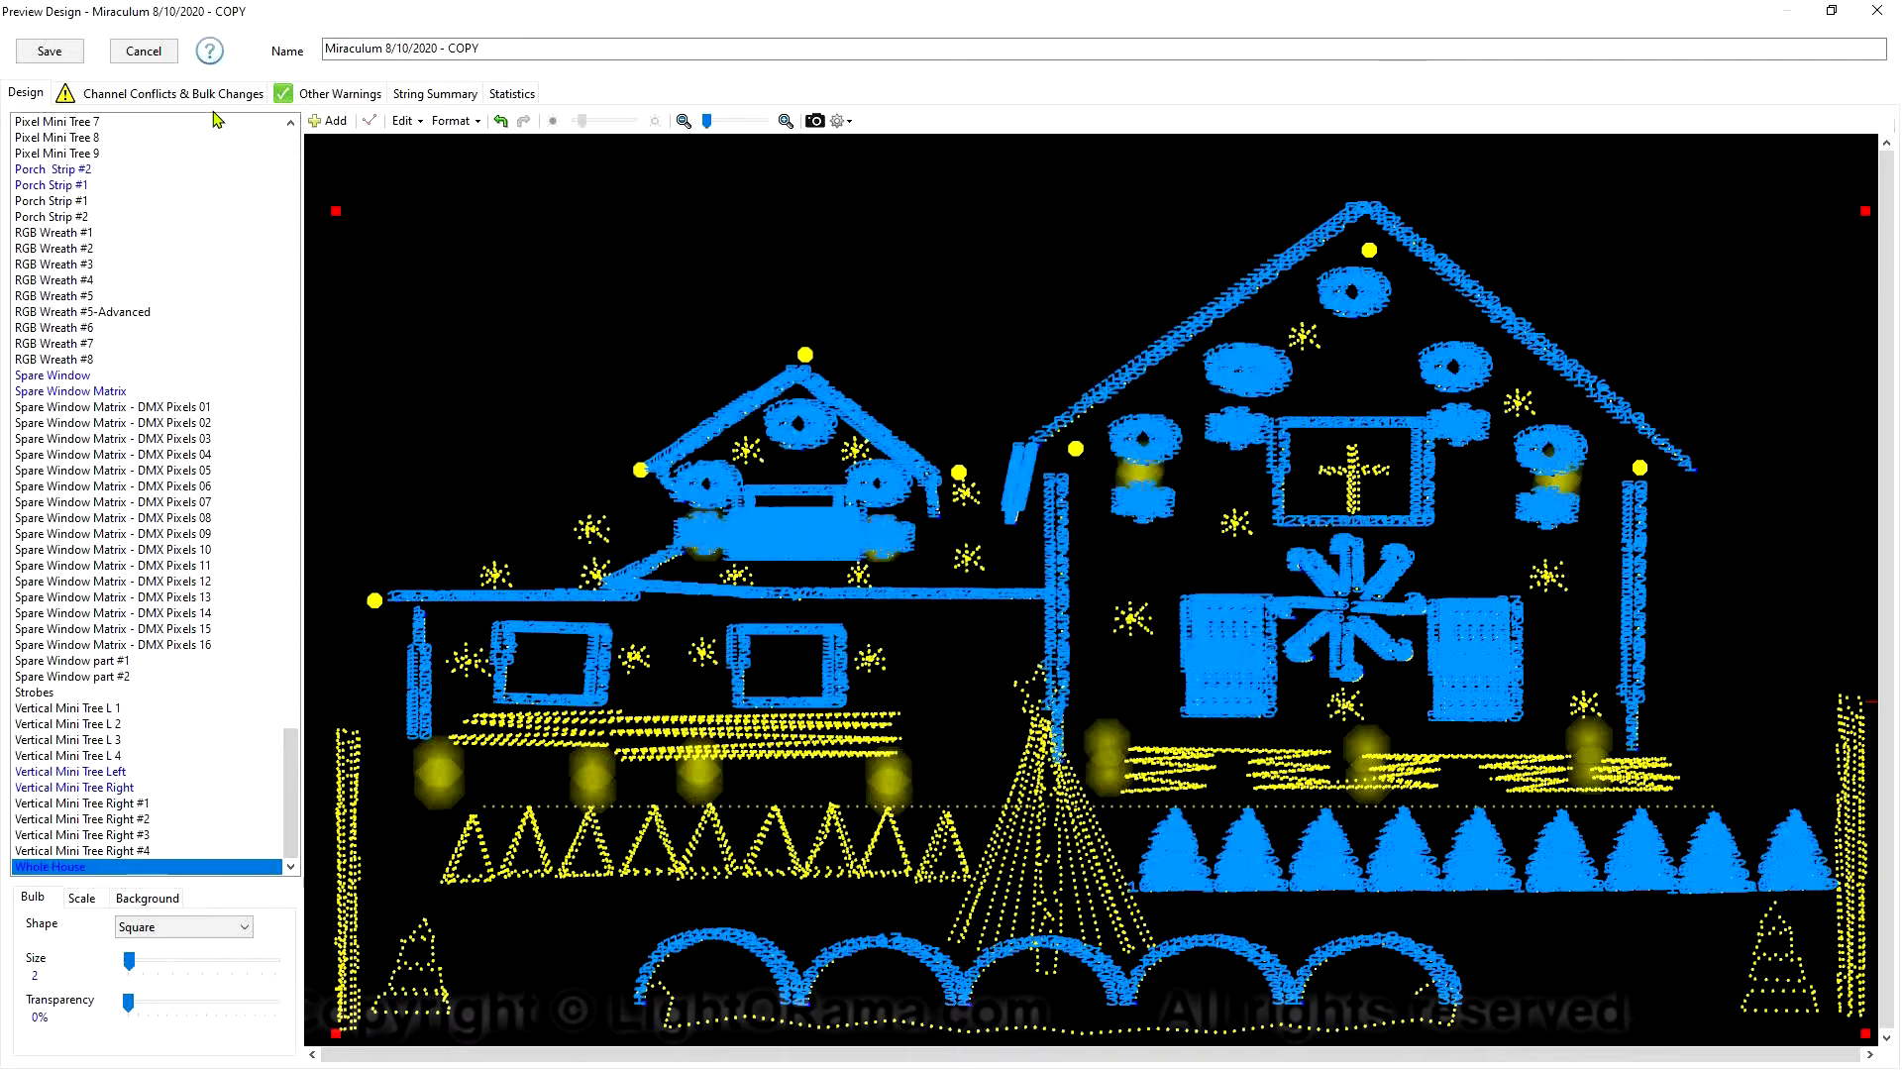
Save the preview design and open the Motion Effect Generator
{"action": "left_click", "coordinate": [61, 56]}
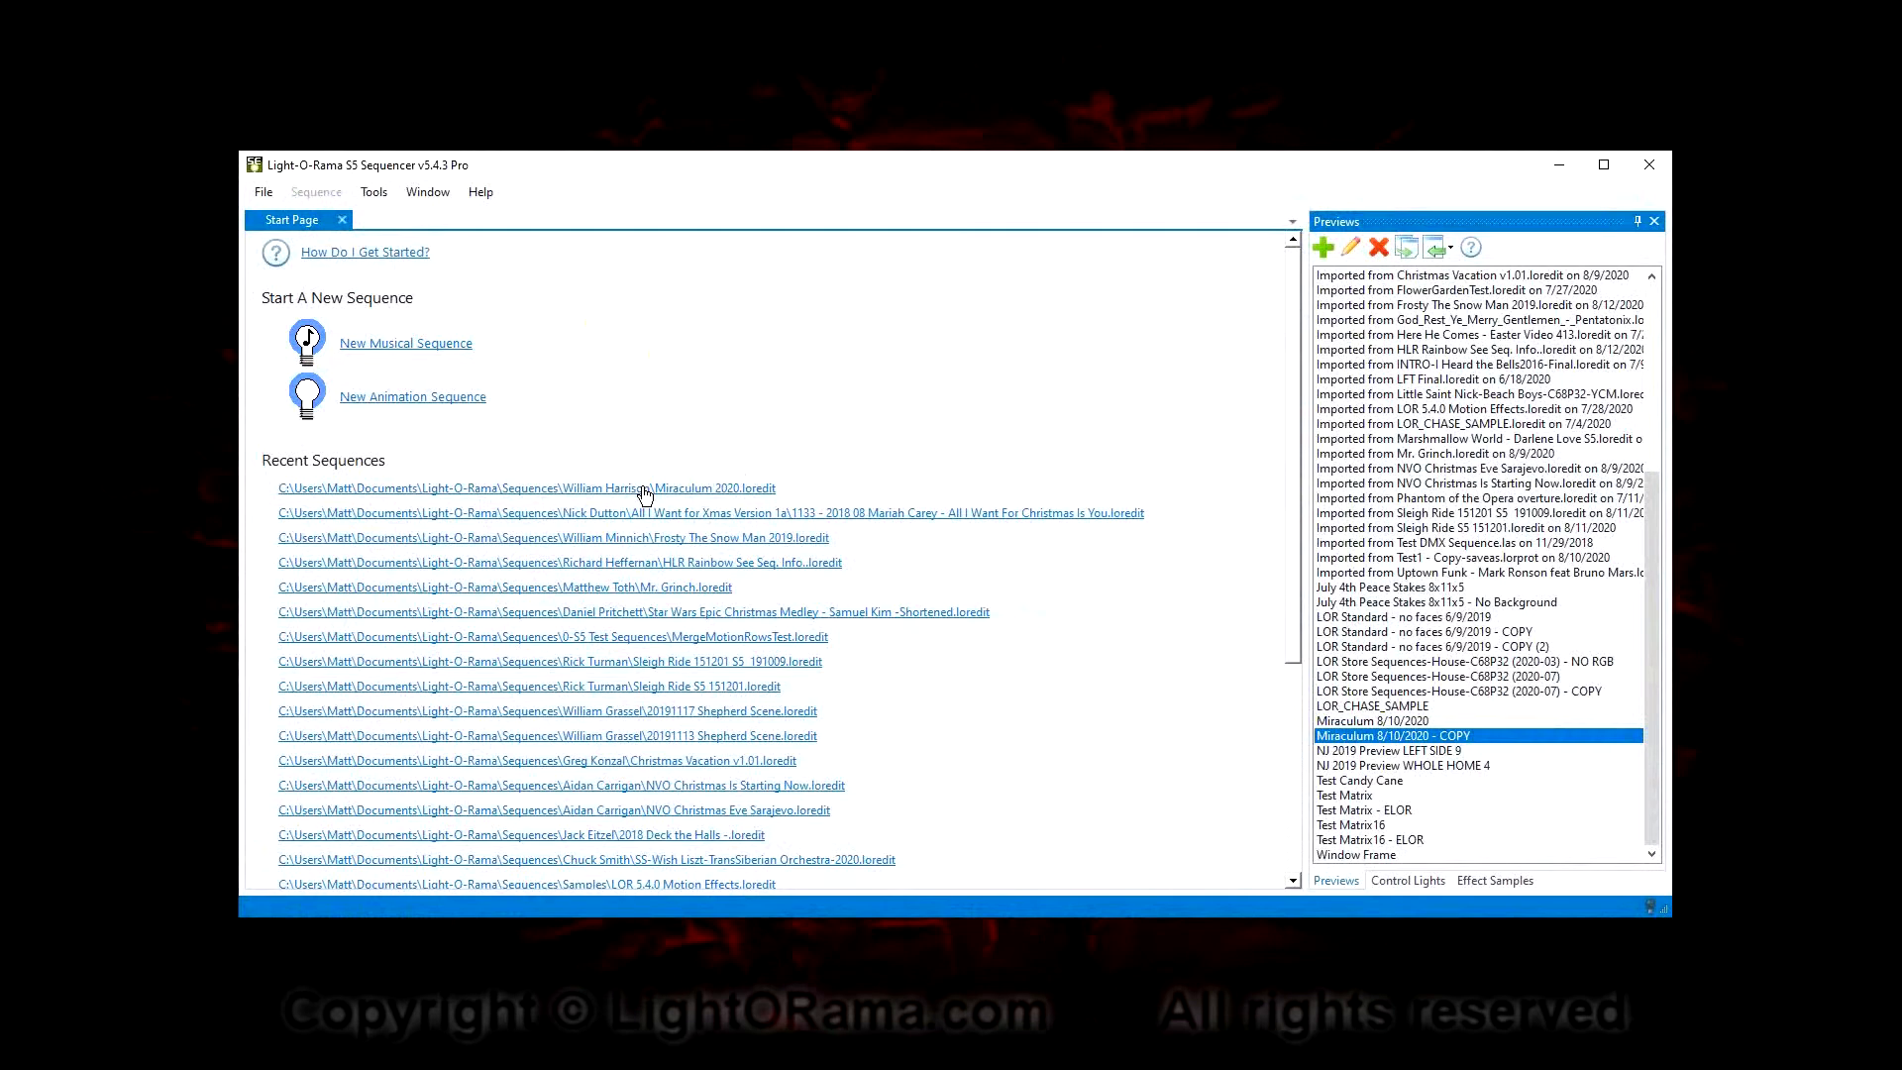
{"action": "left_click", "coordinate": [376, 194]}
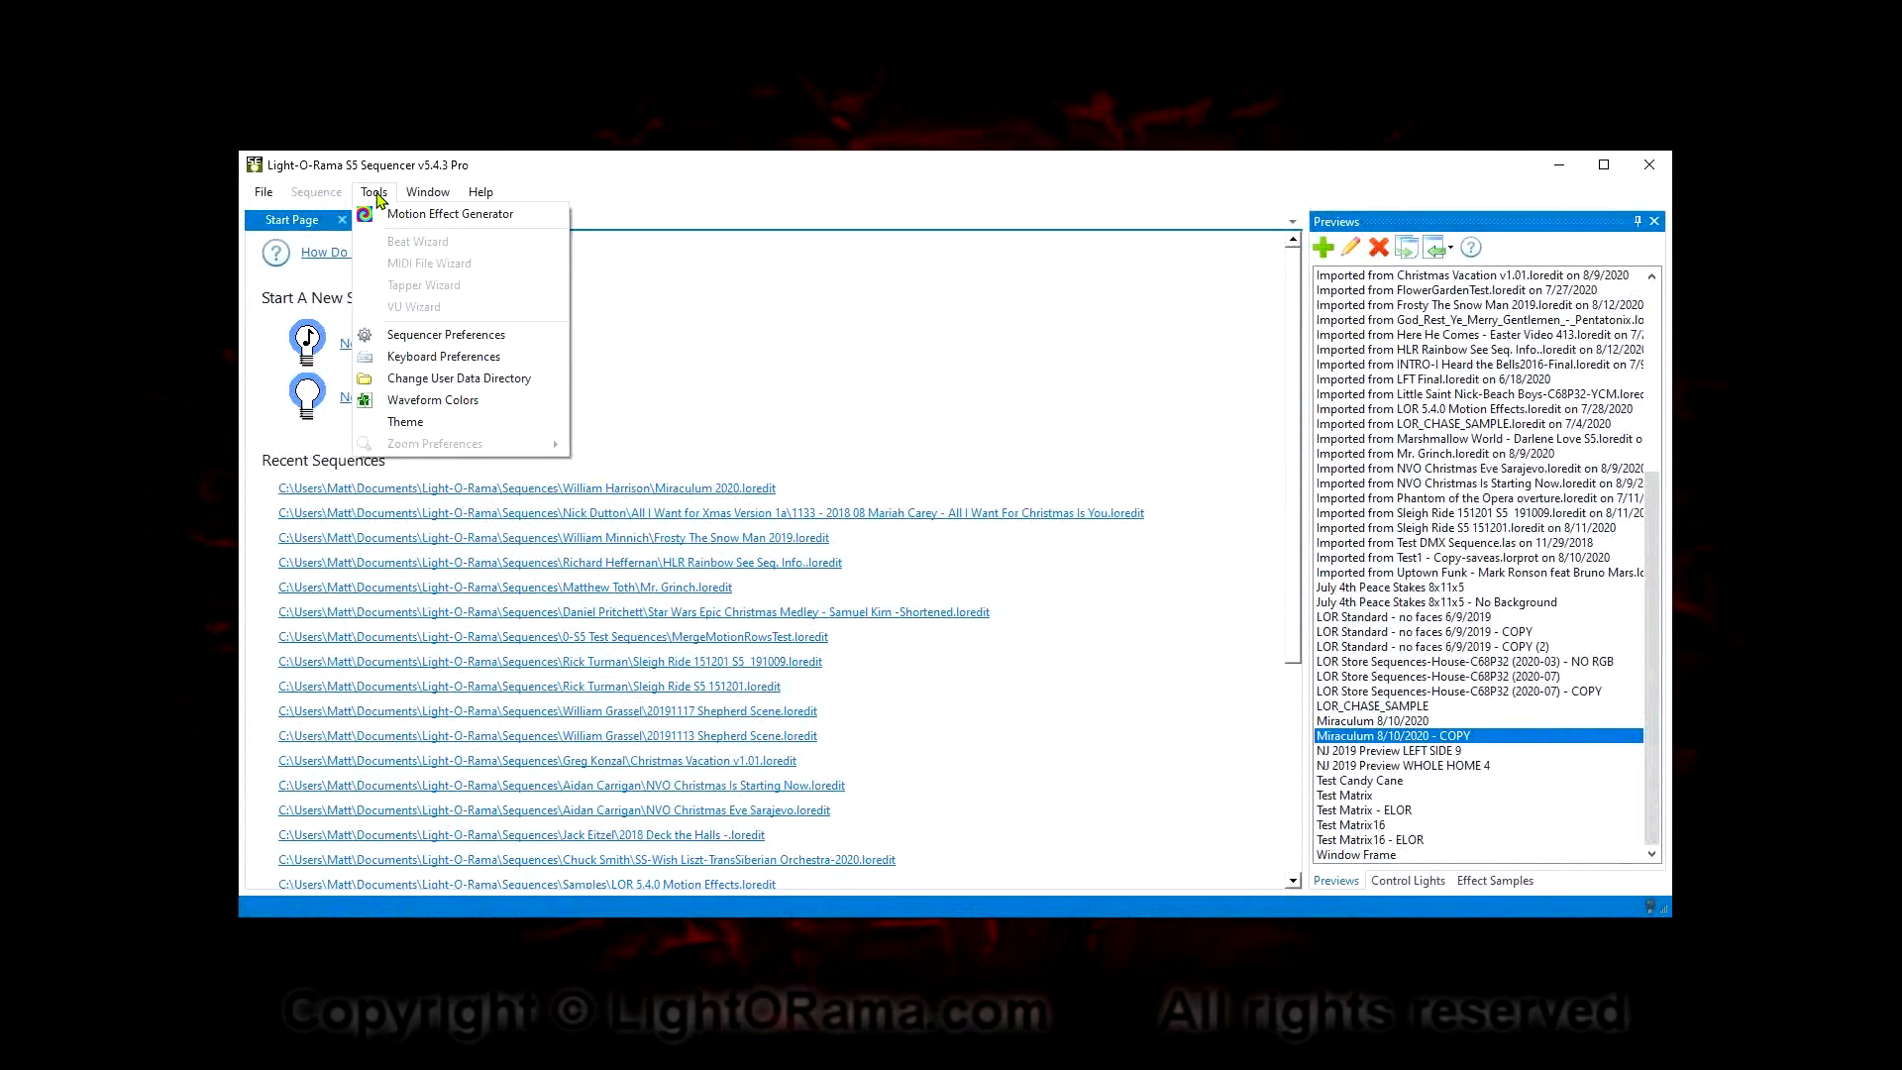
{"action": "left_click", "coordinate": [395, 216]}
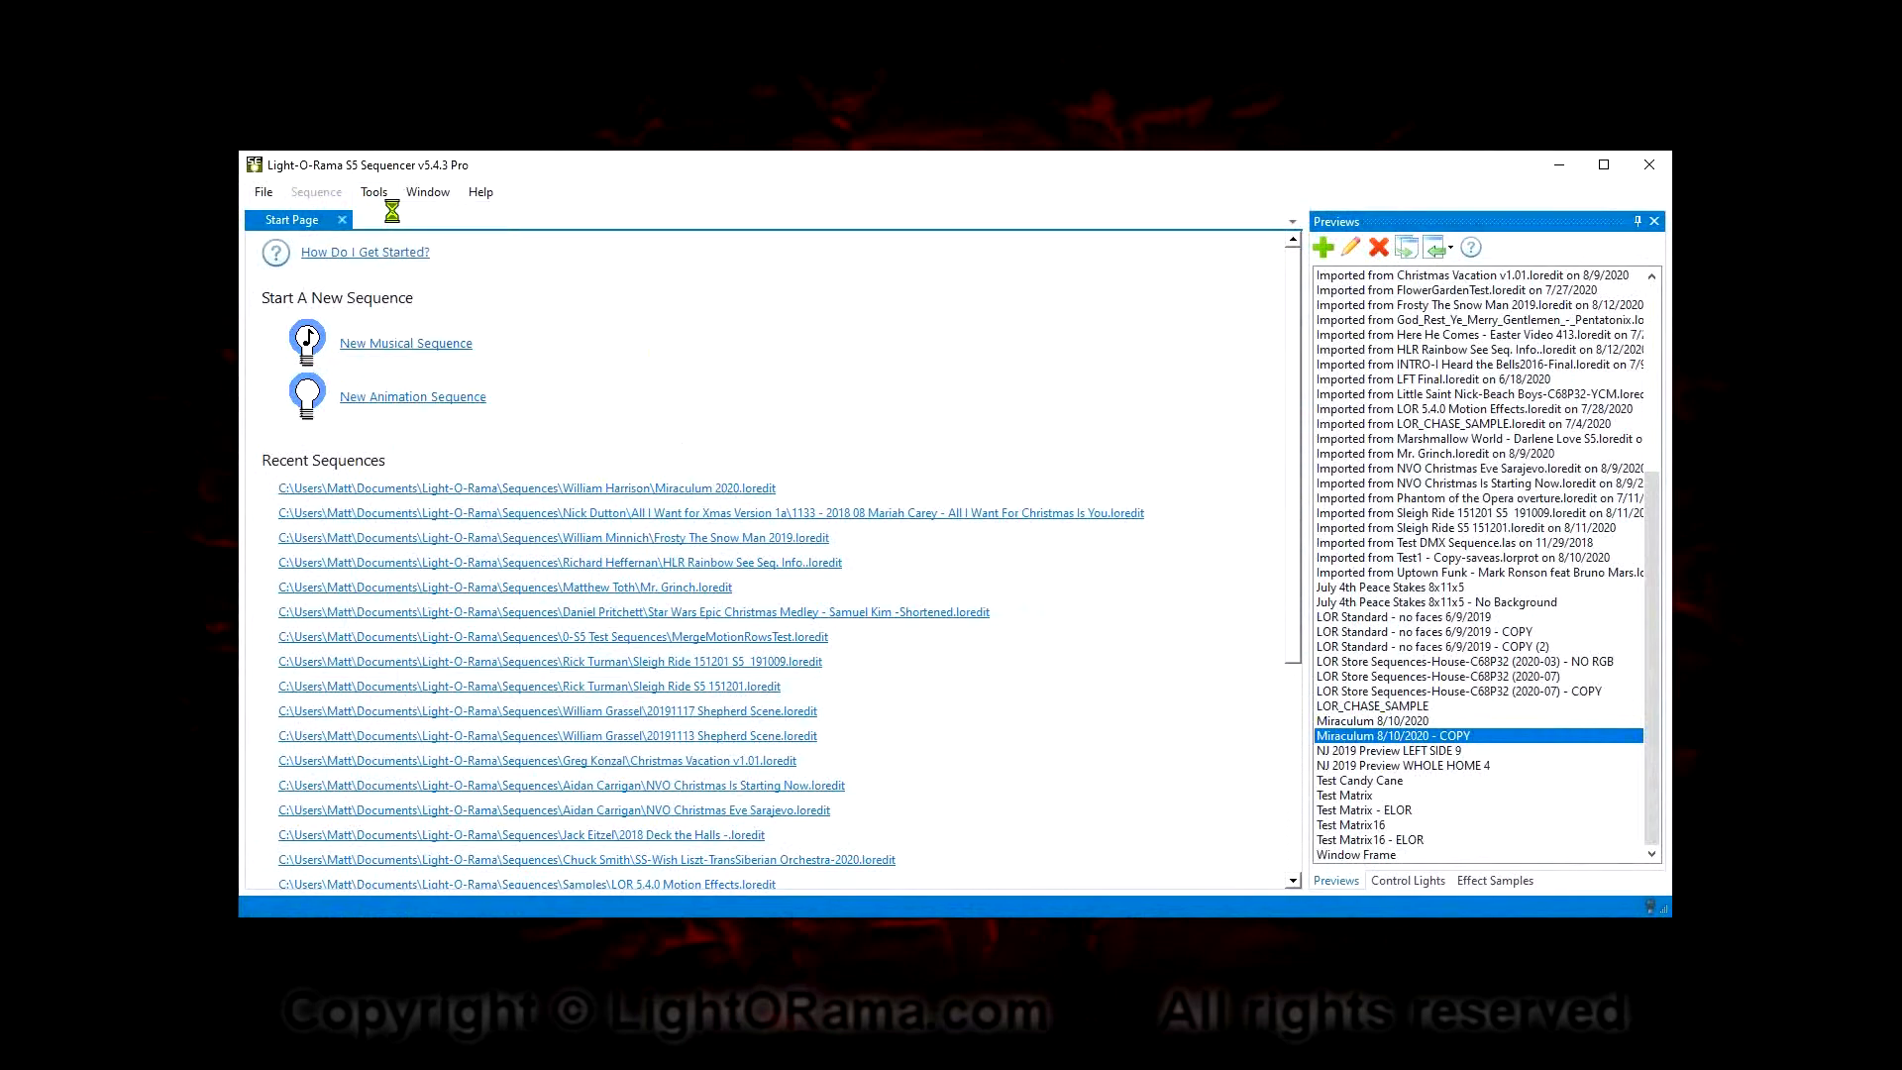
Reposition the Motion Effect Generator window and examine the available previews and props, keeping Arch #1 selected
{"action": "left_click_drag", "start_coordinate": [885, 320], "coordinate": [819, 302]}
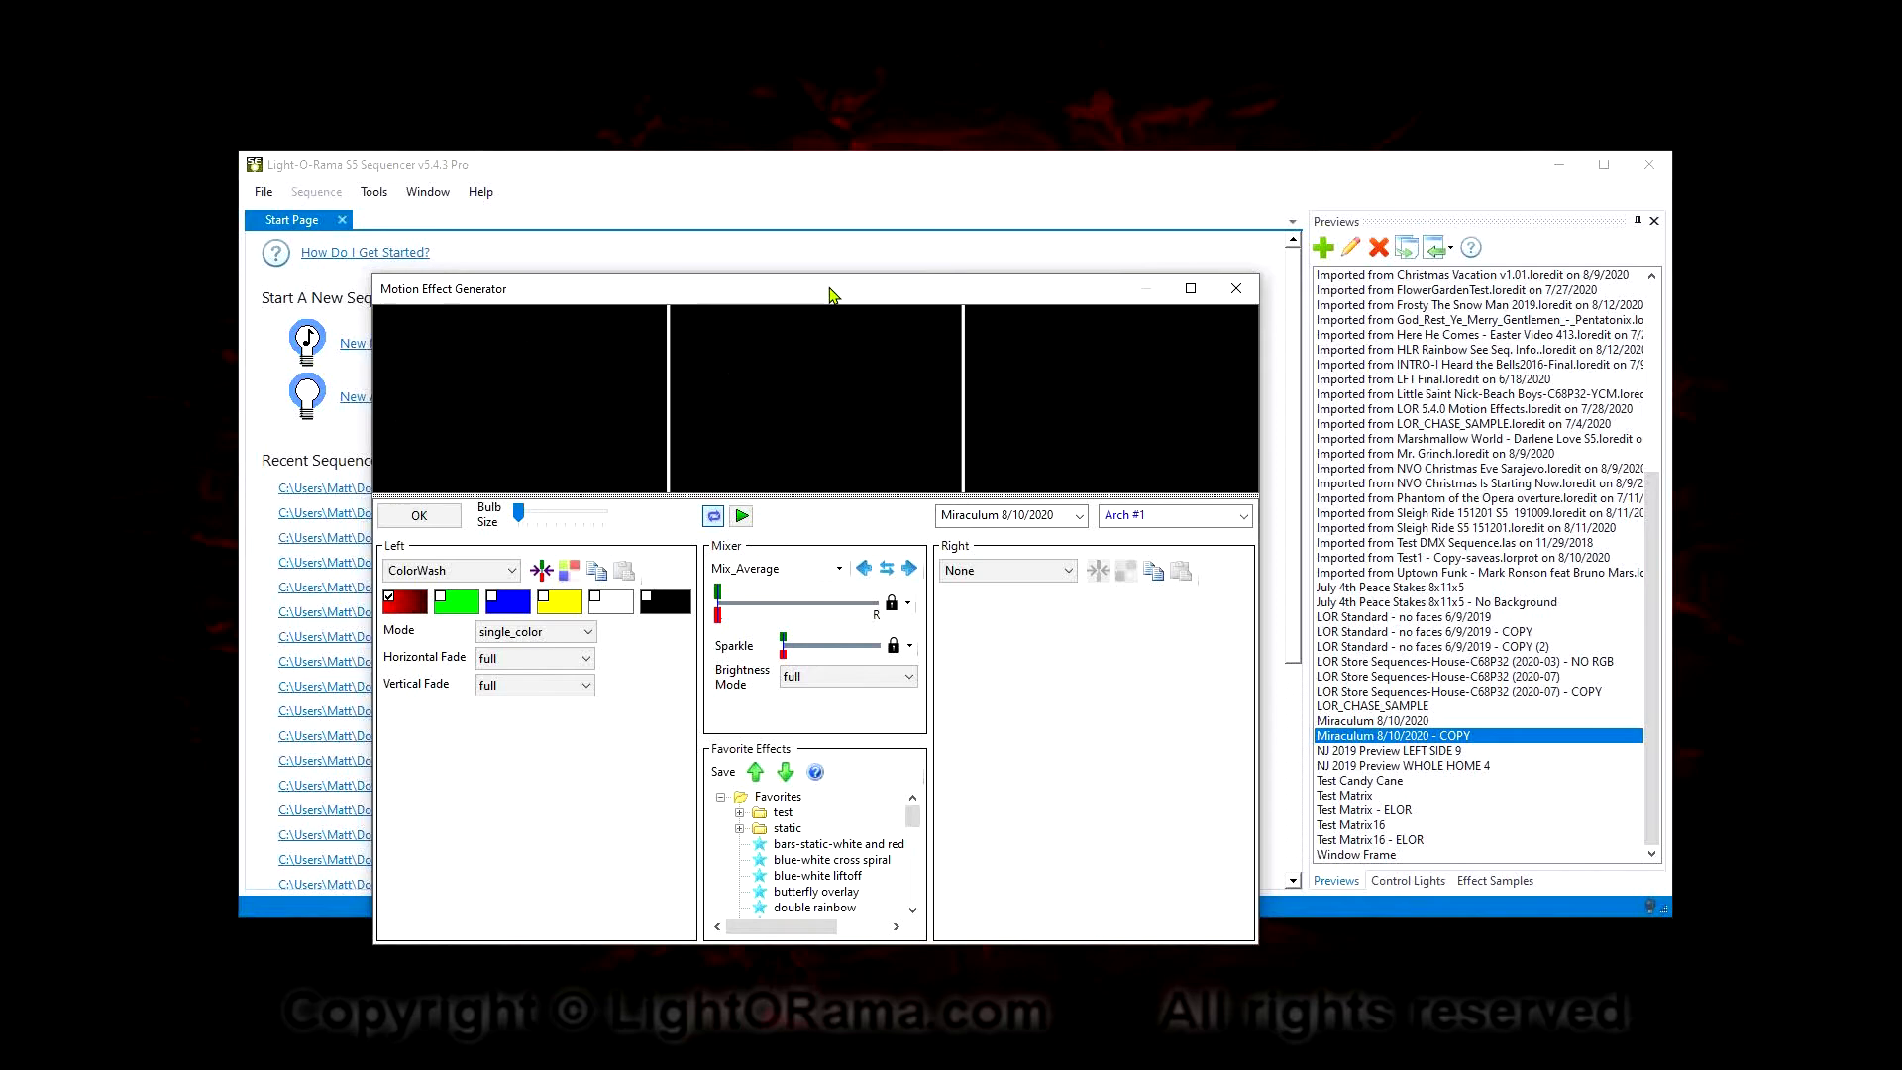
{"action": "left_click_drag", "start_coordinate": [730, 299], "coordinate": [804, 289]}
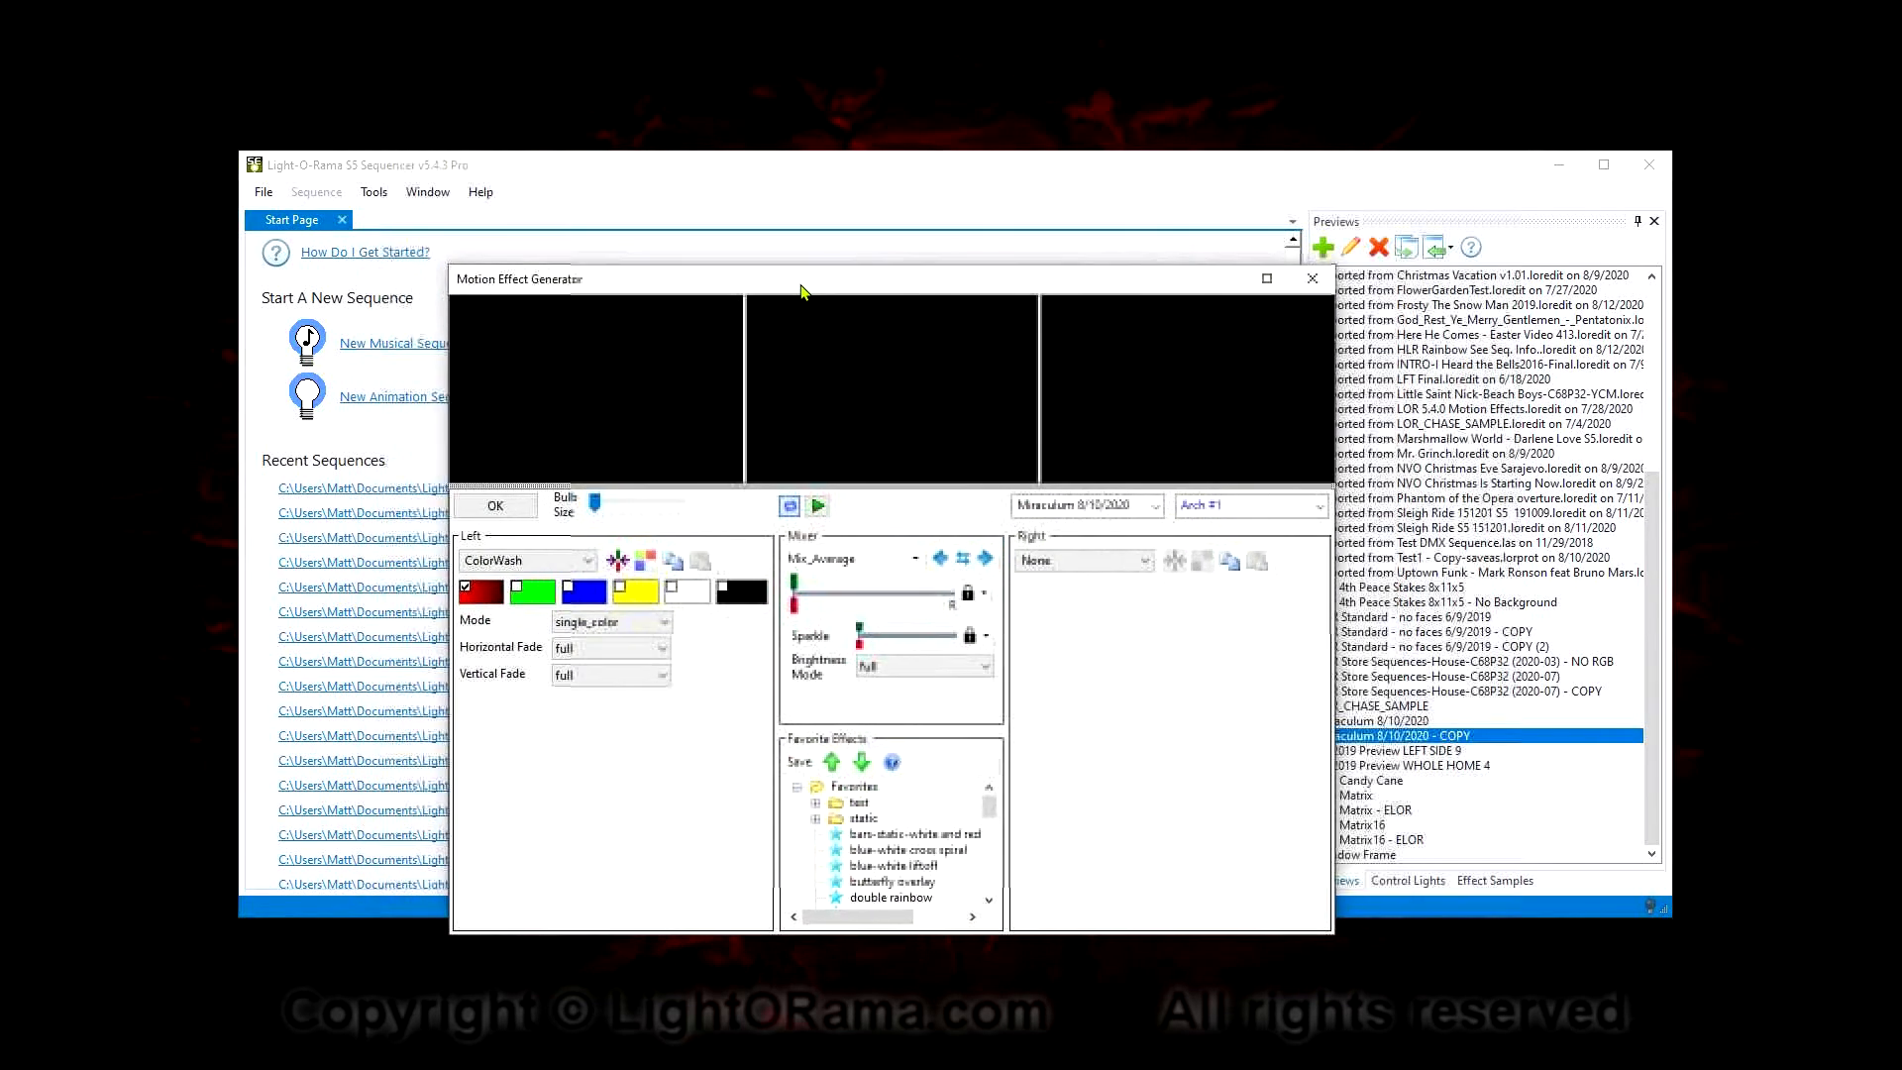
{"action": "left_click", "coordinate": [1052, 511]}
{"action": "left_click", "coordinate": [1056, 517]}
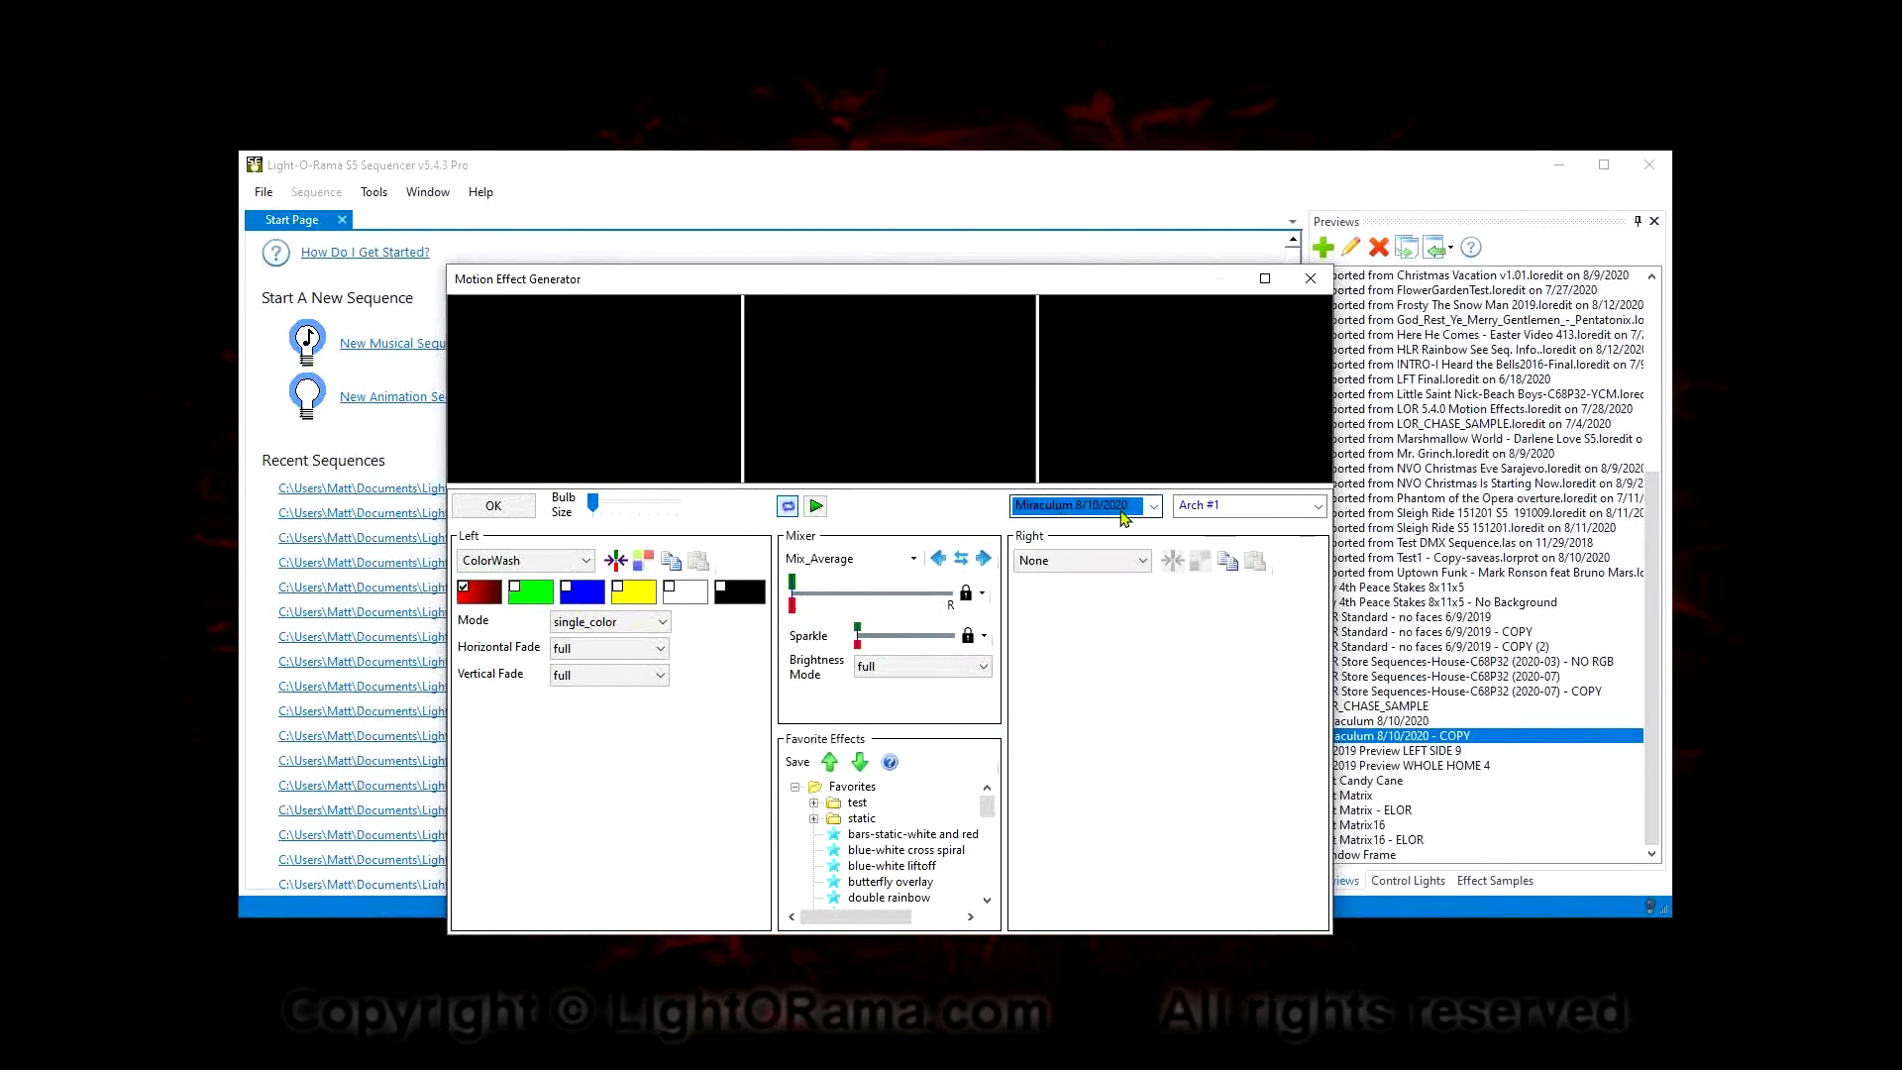
{"action": "left_click", "coordinate": [1186, 507]}
{"action": "left_click", "coordinate": [1188, 520]}
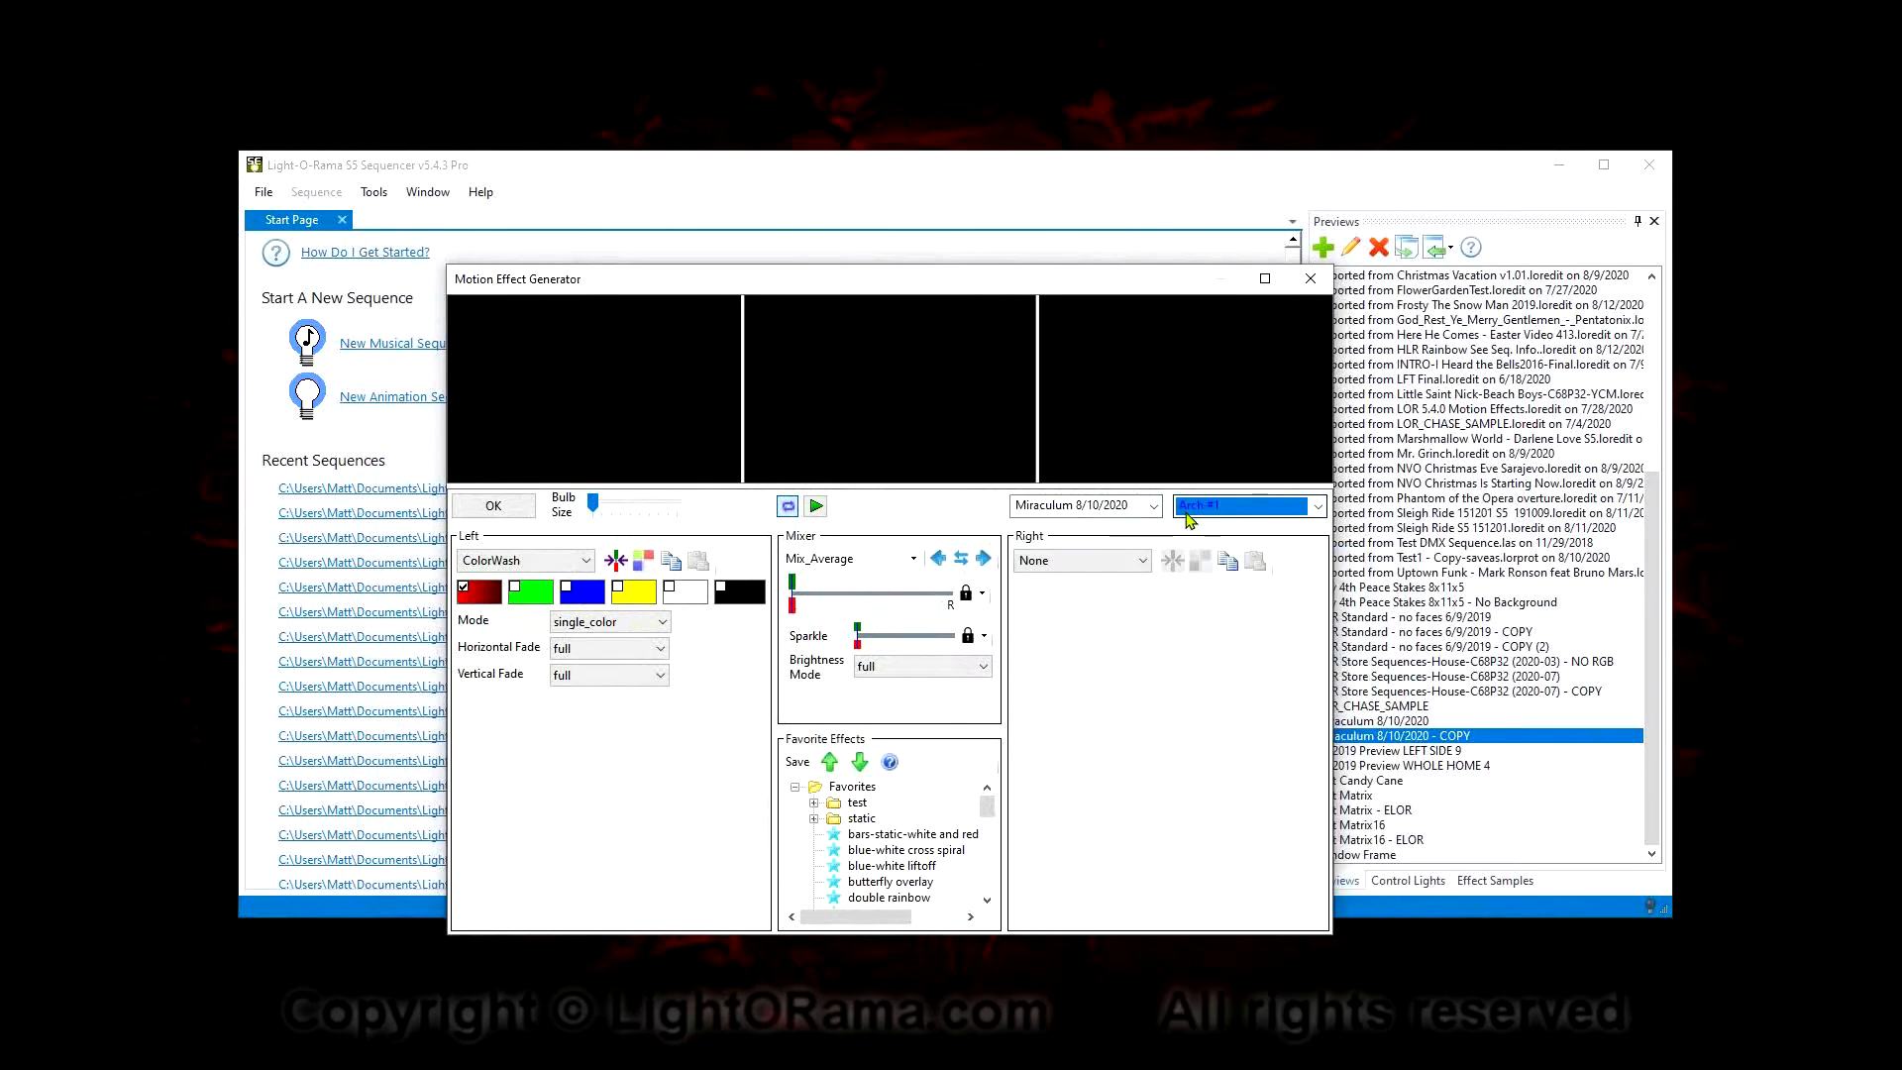
{"action": "left_click", "coordinate": [1191, 511]}
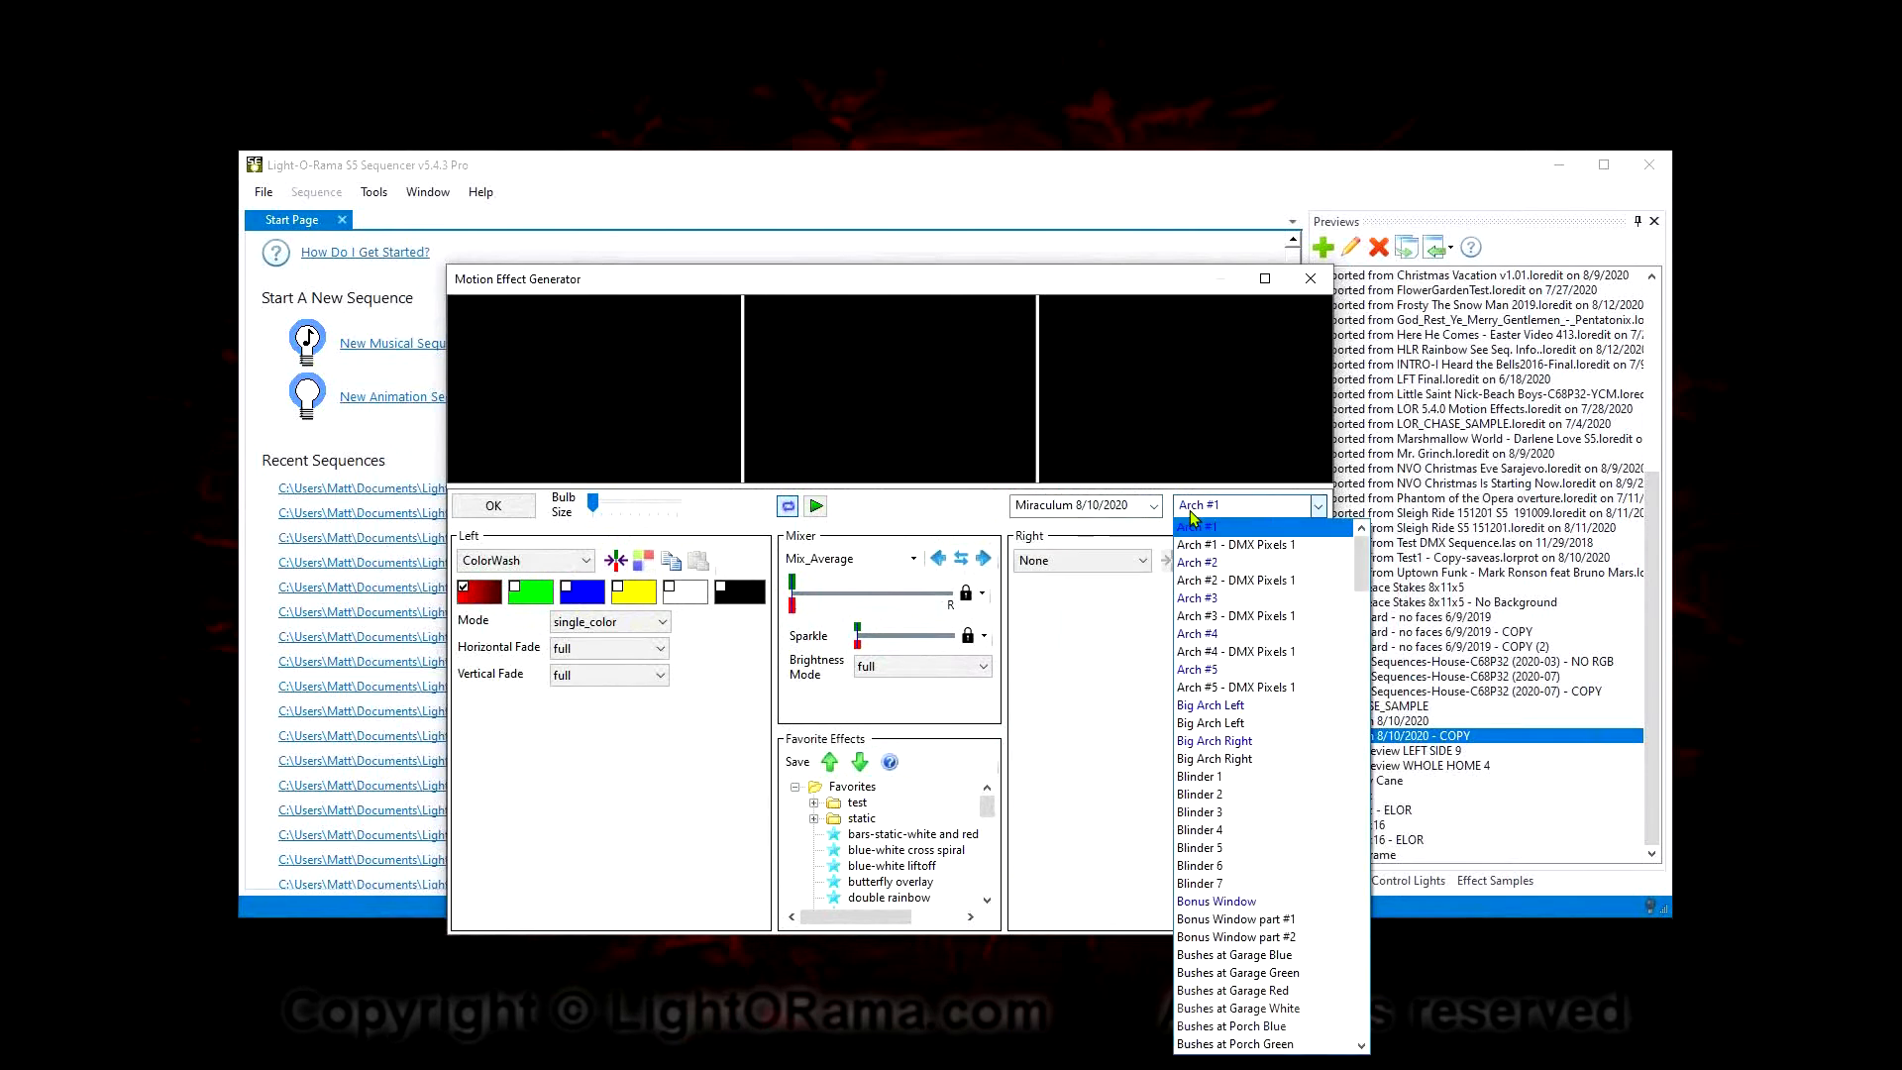
{"action": "left_click", "coordinate": [1193, 517]}
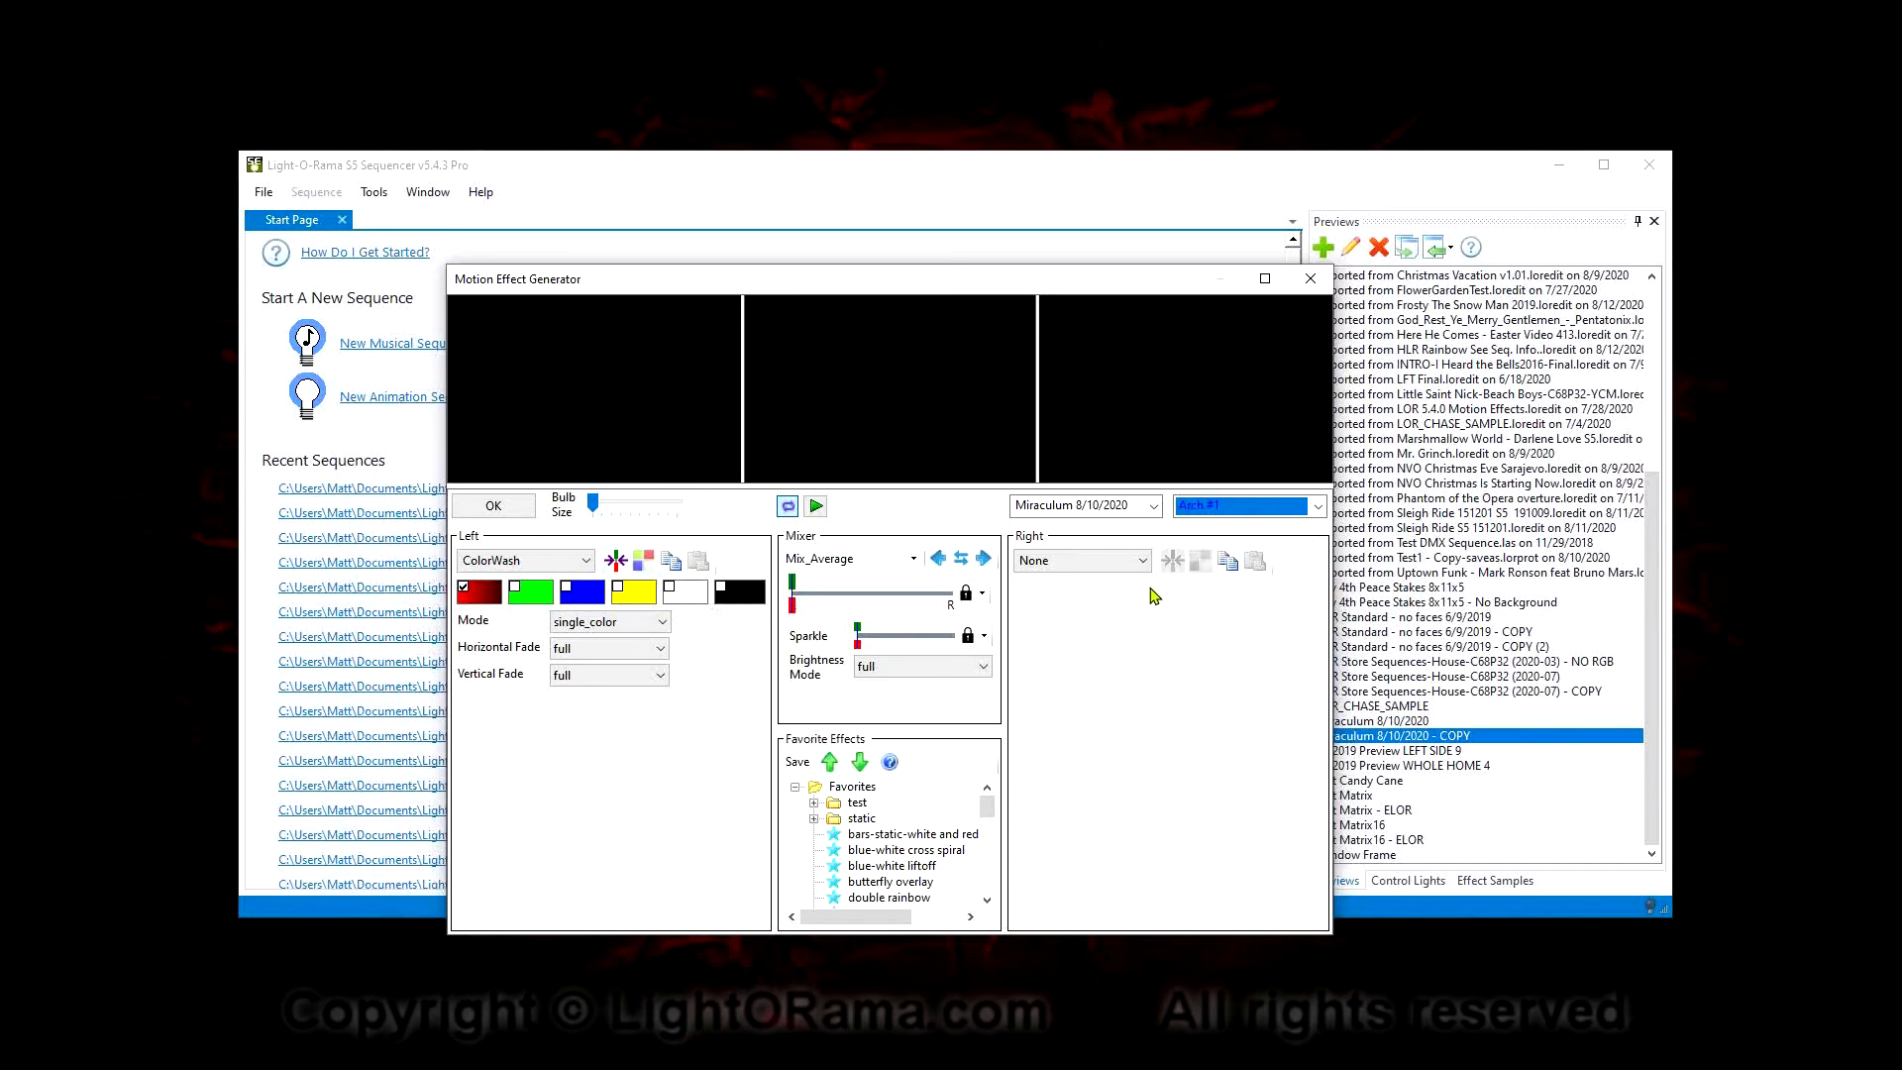
Apply the default color palette and change the left effect from ColorWash to Bars
{"action": "left_click", "coordinate": [642, 561]}
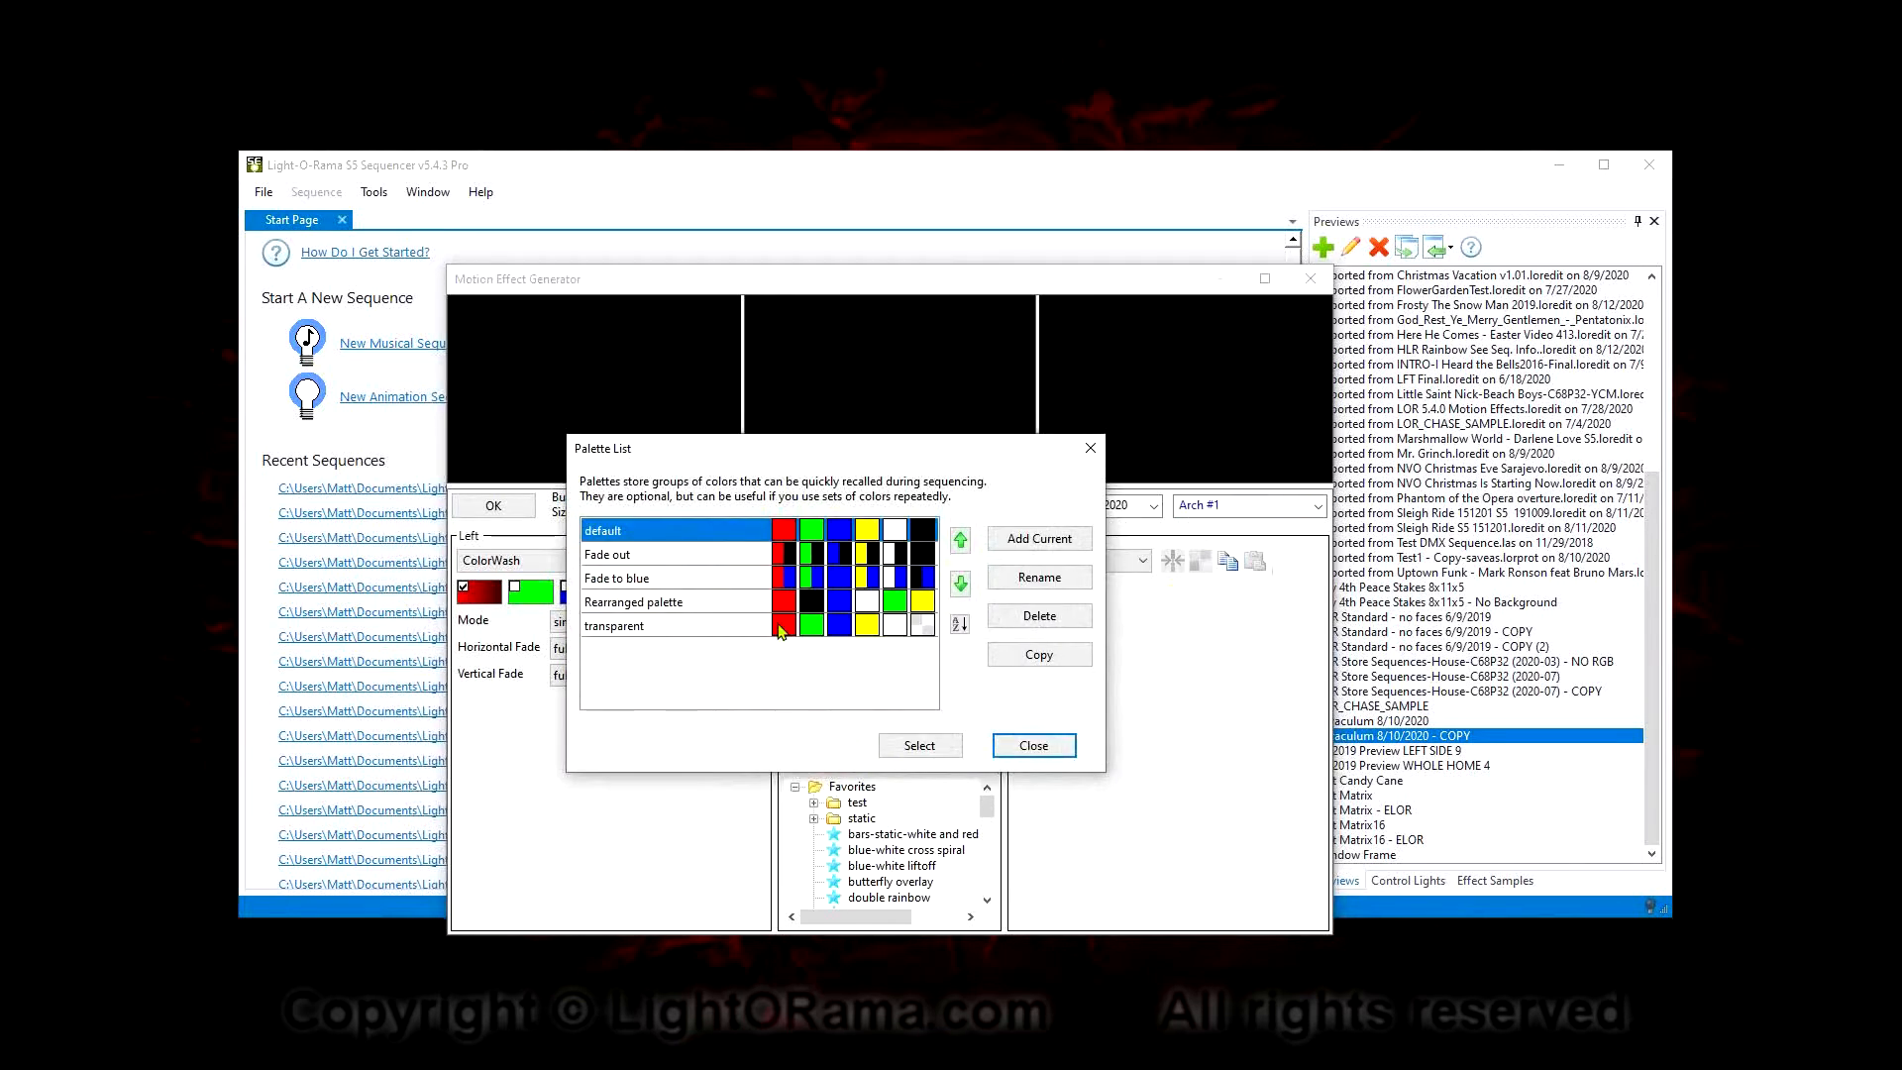
{"action": "double_click", "coordinate": [689, 541]}
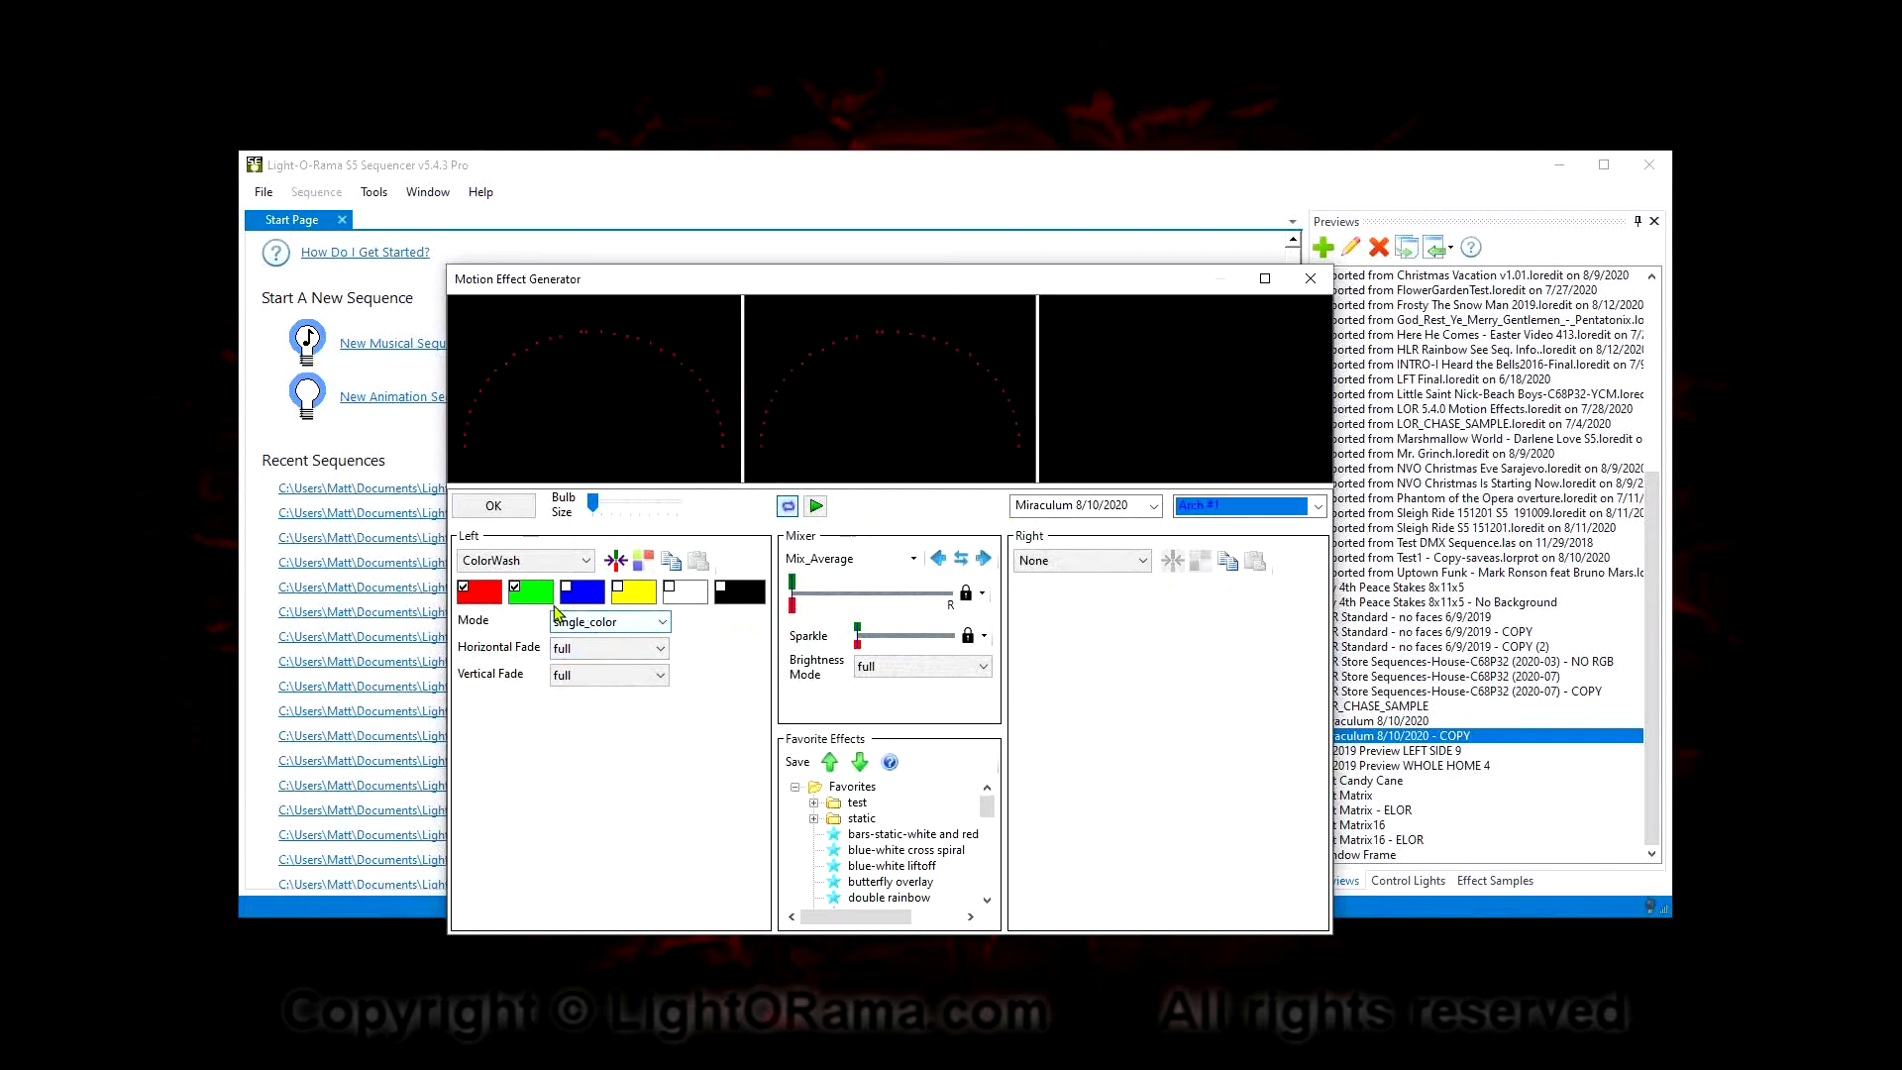
{"action": "left_click", "coordinate": [523, 560]}
{"action": "left_click", "coordinate": [587, 585]}
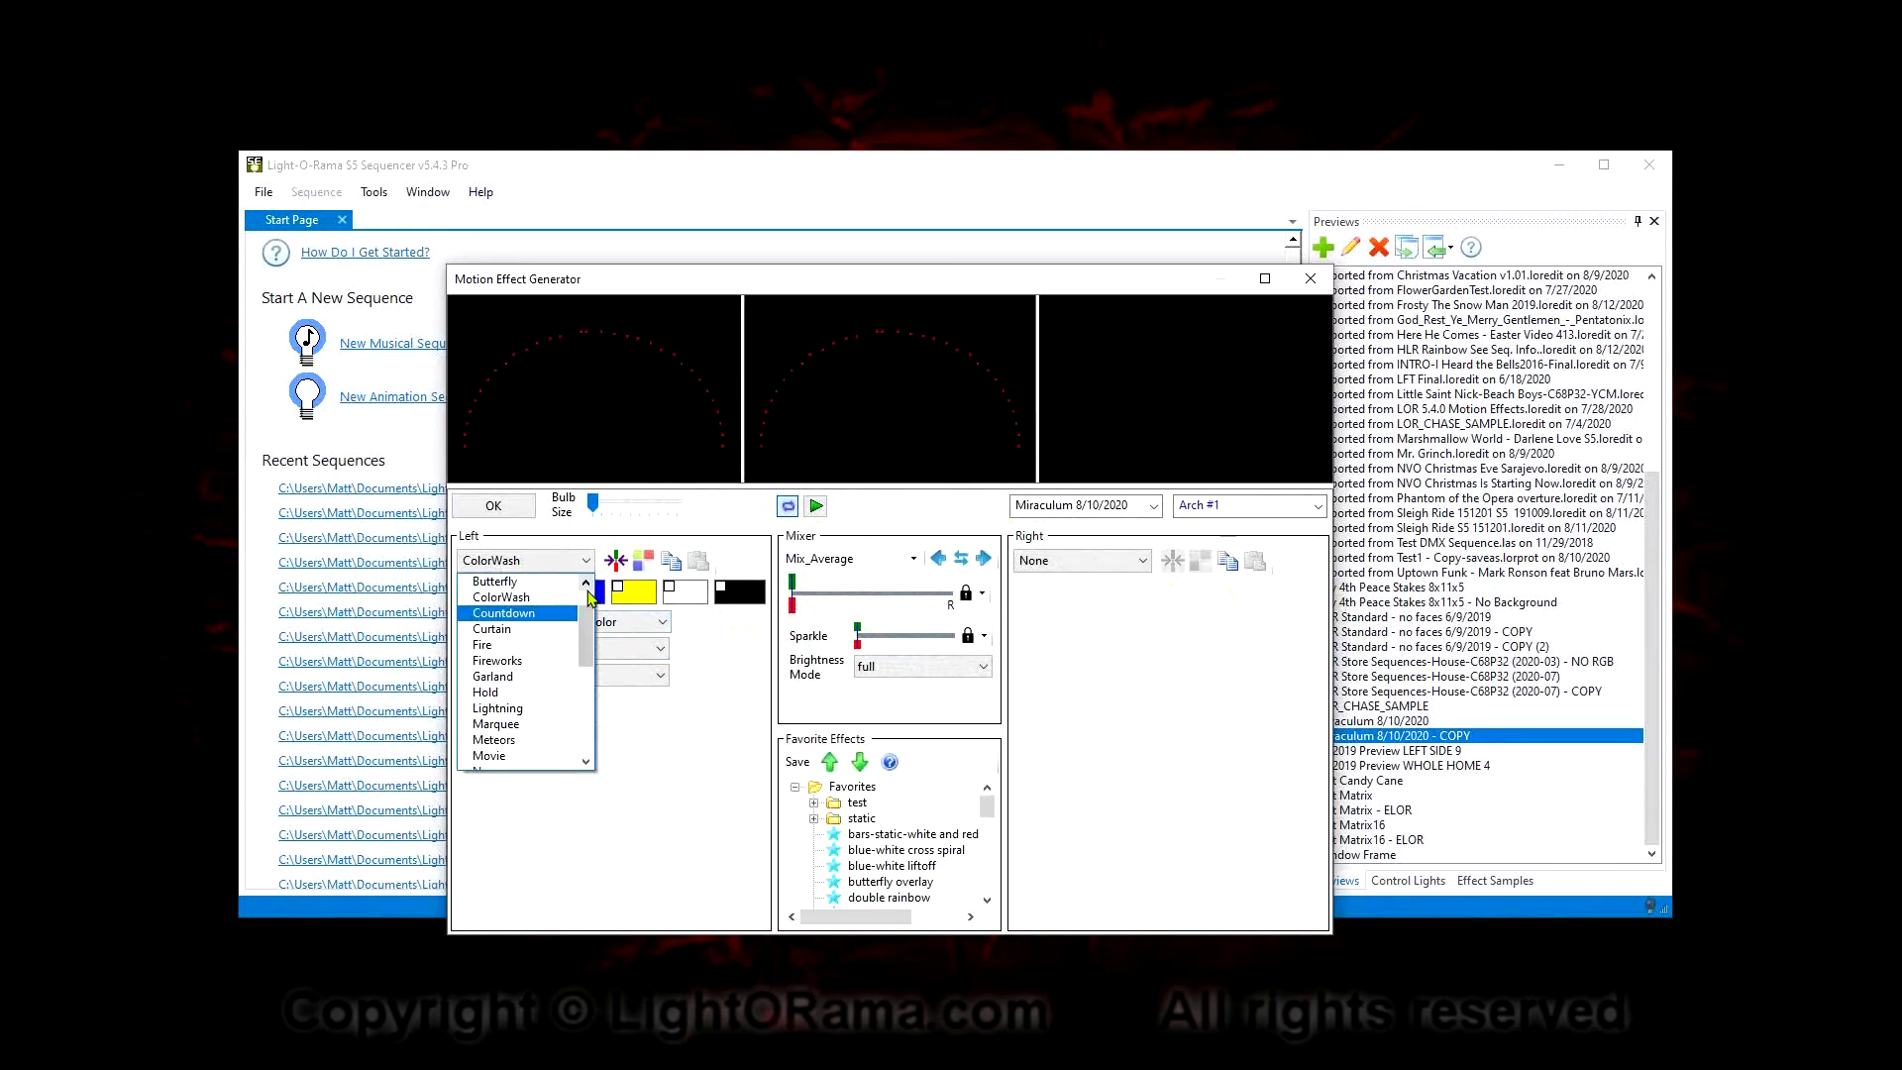
{"action": "scroll", "coordinate": [587, 594], "scroll_direction": "up", "scroll_amount": 2}
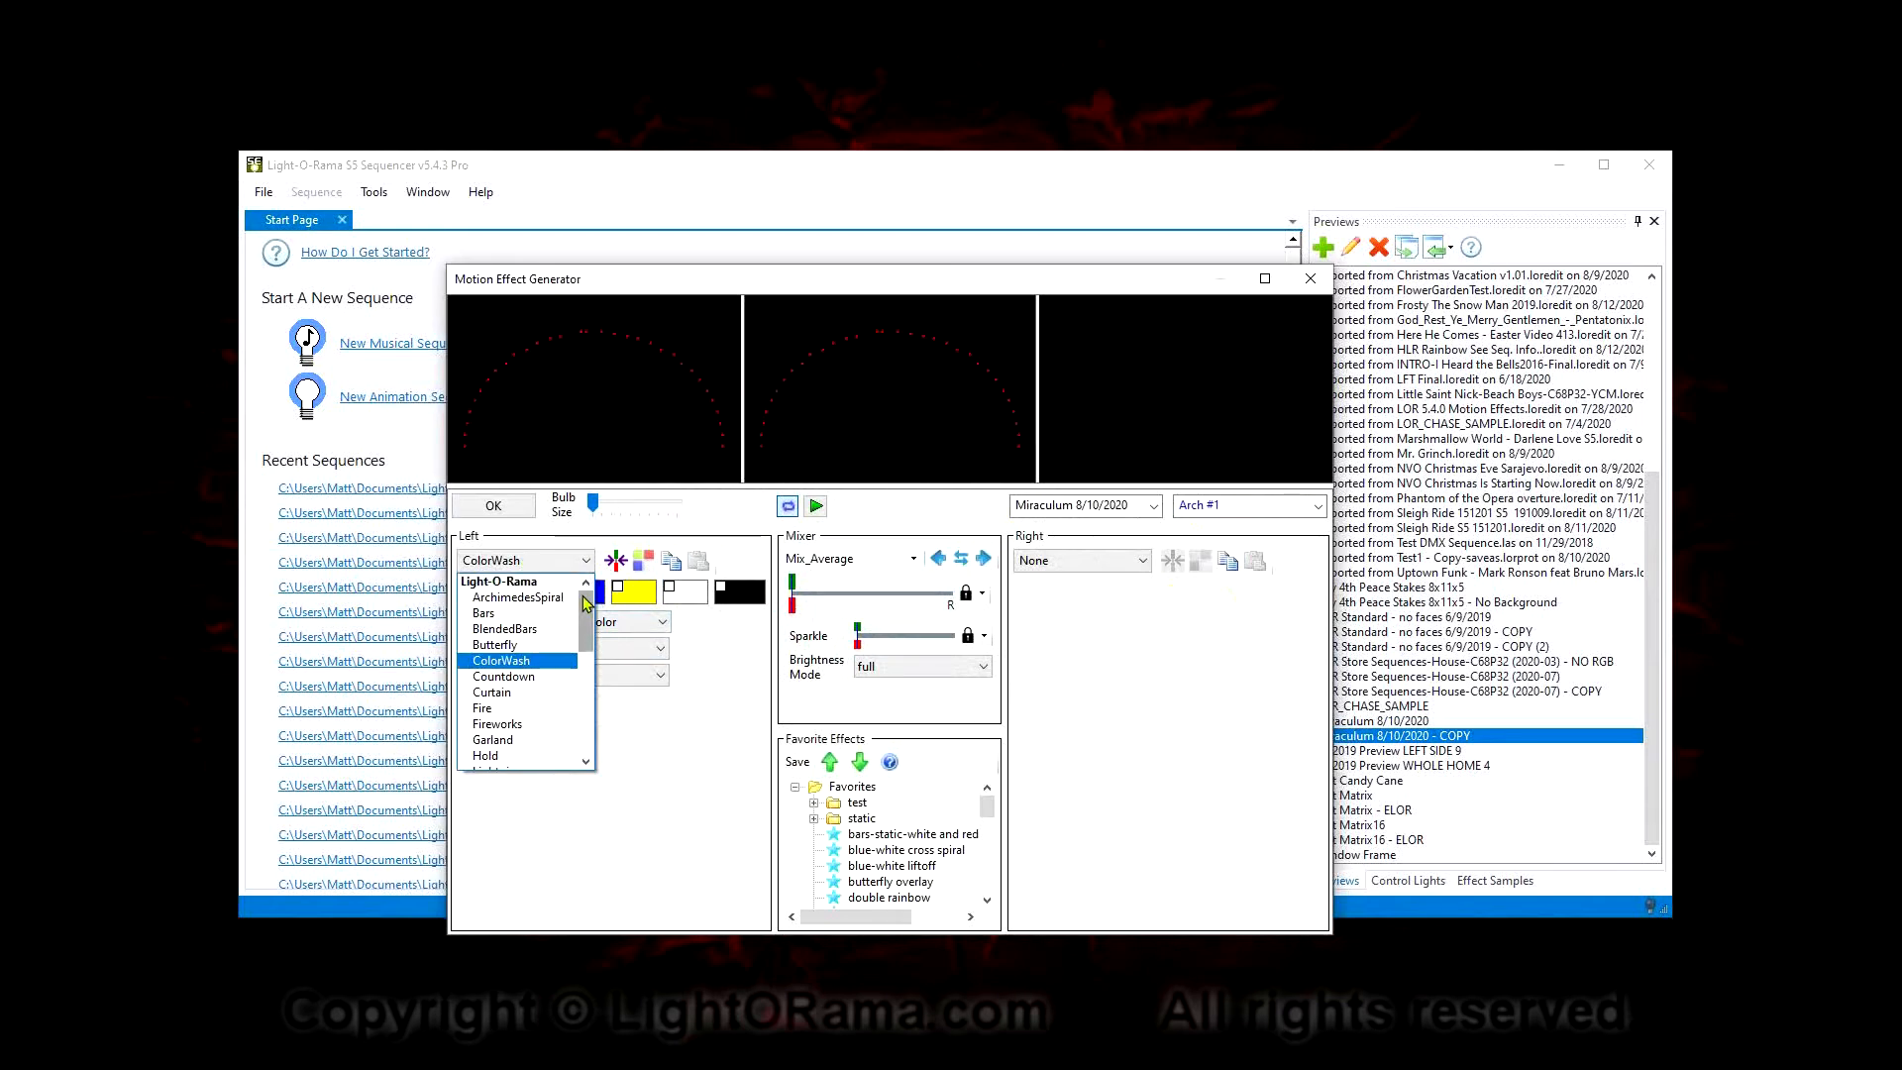
{"action": "left_click", "coordinate": [517, 613]}
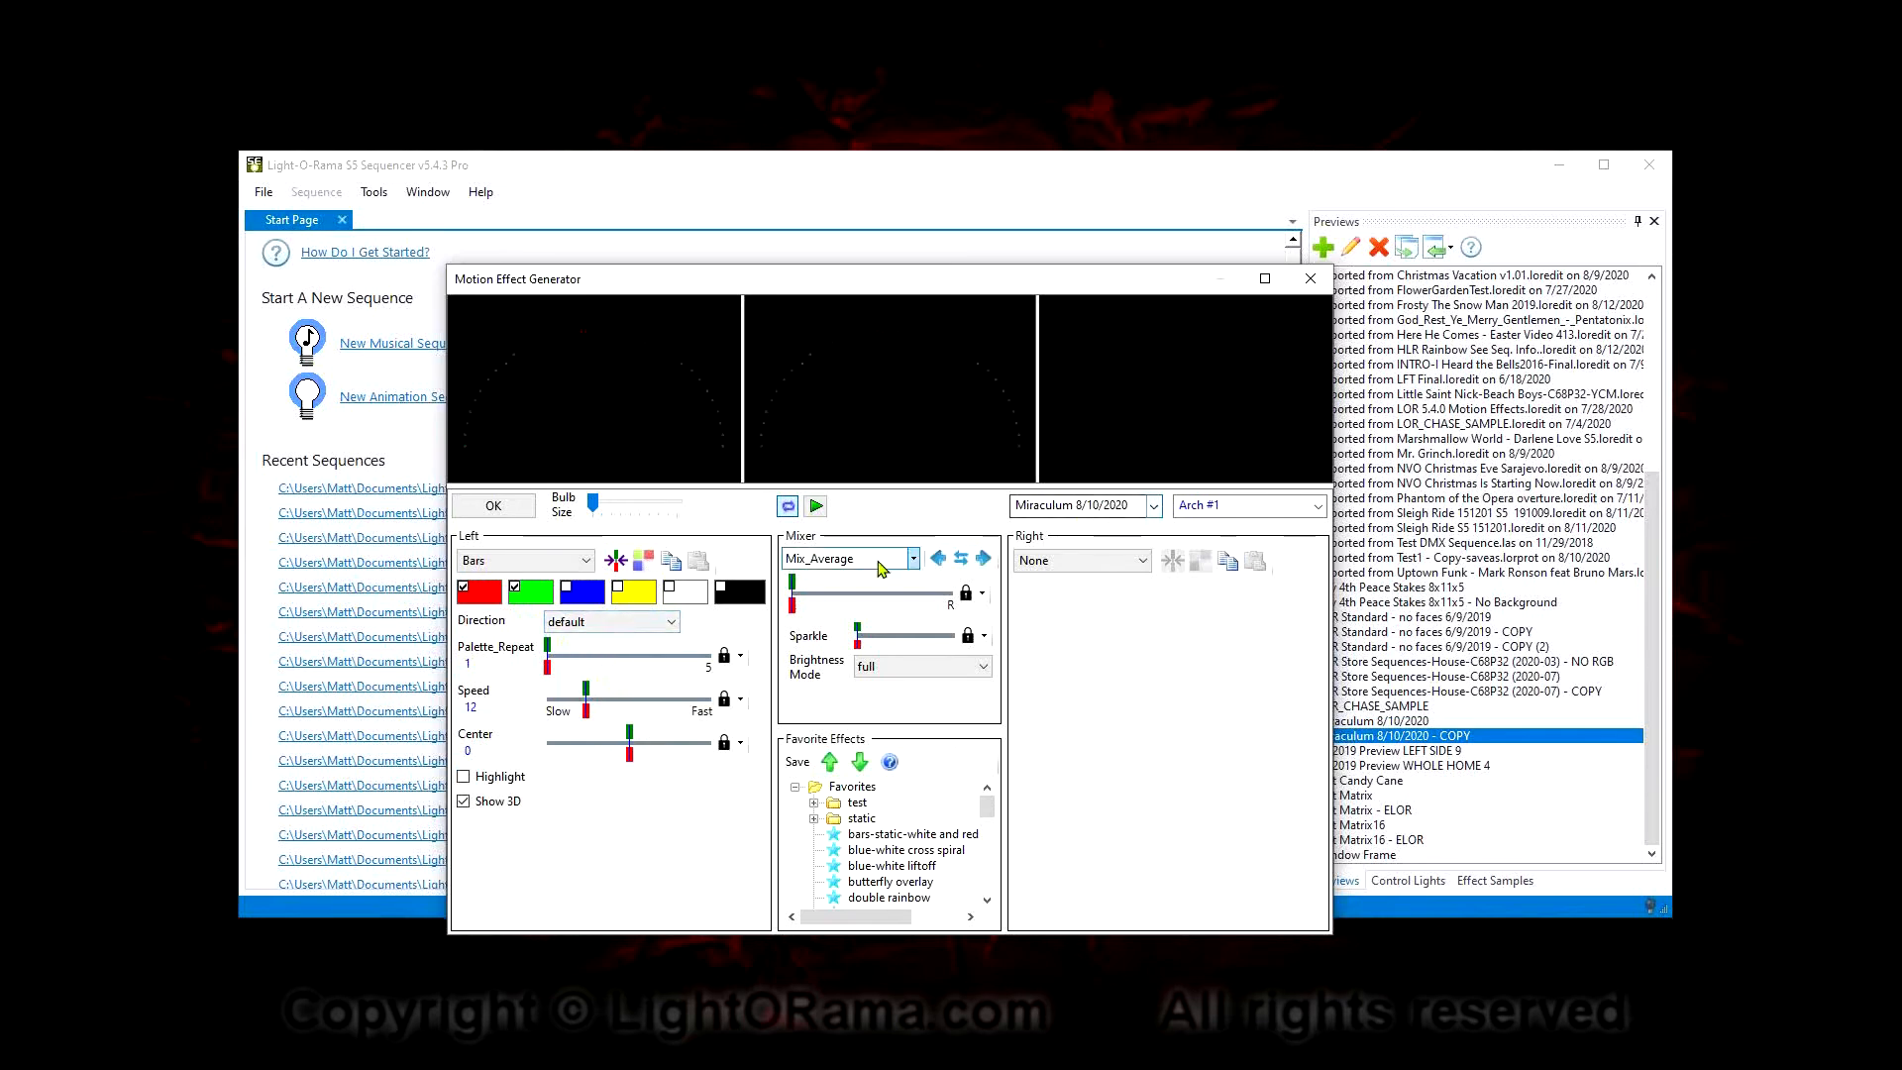
Enlarge the bulb size slightly and limit the Bars colors to red and white
{"action": "left_click_drag", "start_coordinate": [592, 508], "coordinate": [613, 507]}
{"action": "left_click", "coordinate": [515, 587]}
{"action": "left_click", "coordinate": [669, 592]}
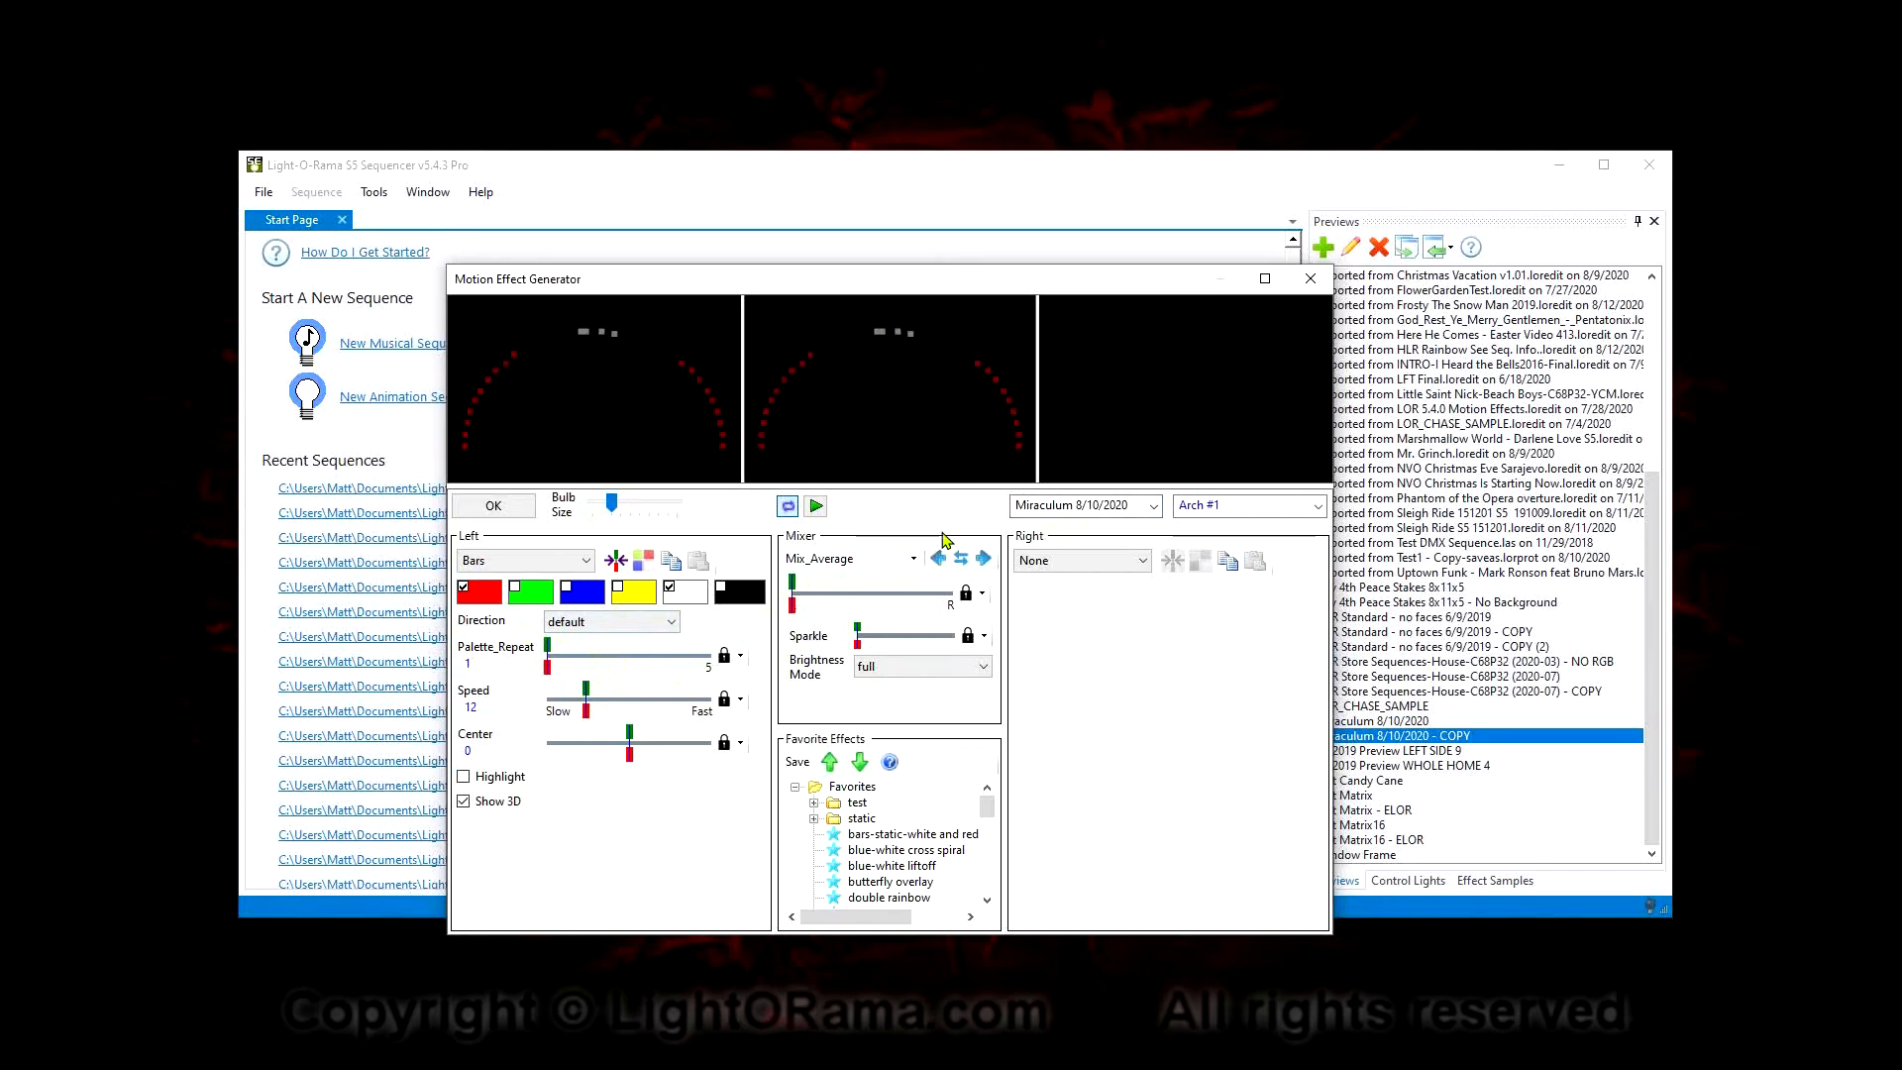
Switch the effect display to the Miraculum 8/10/2020 - COPY preview
{"action": "left_click", "coordinate": [1198, 513]}
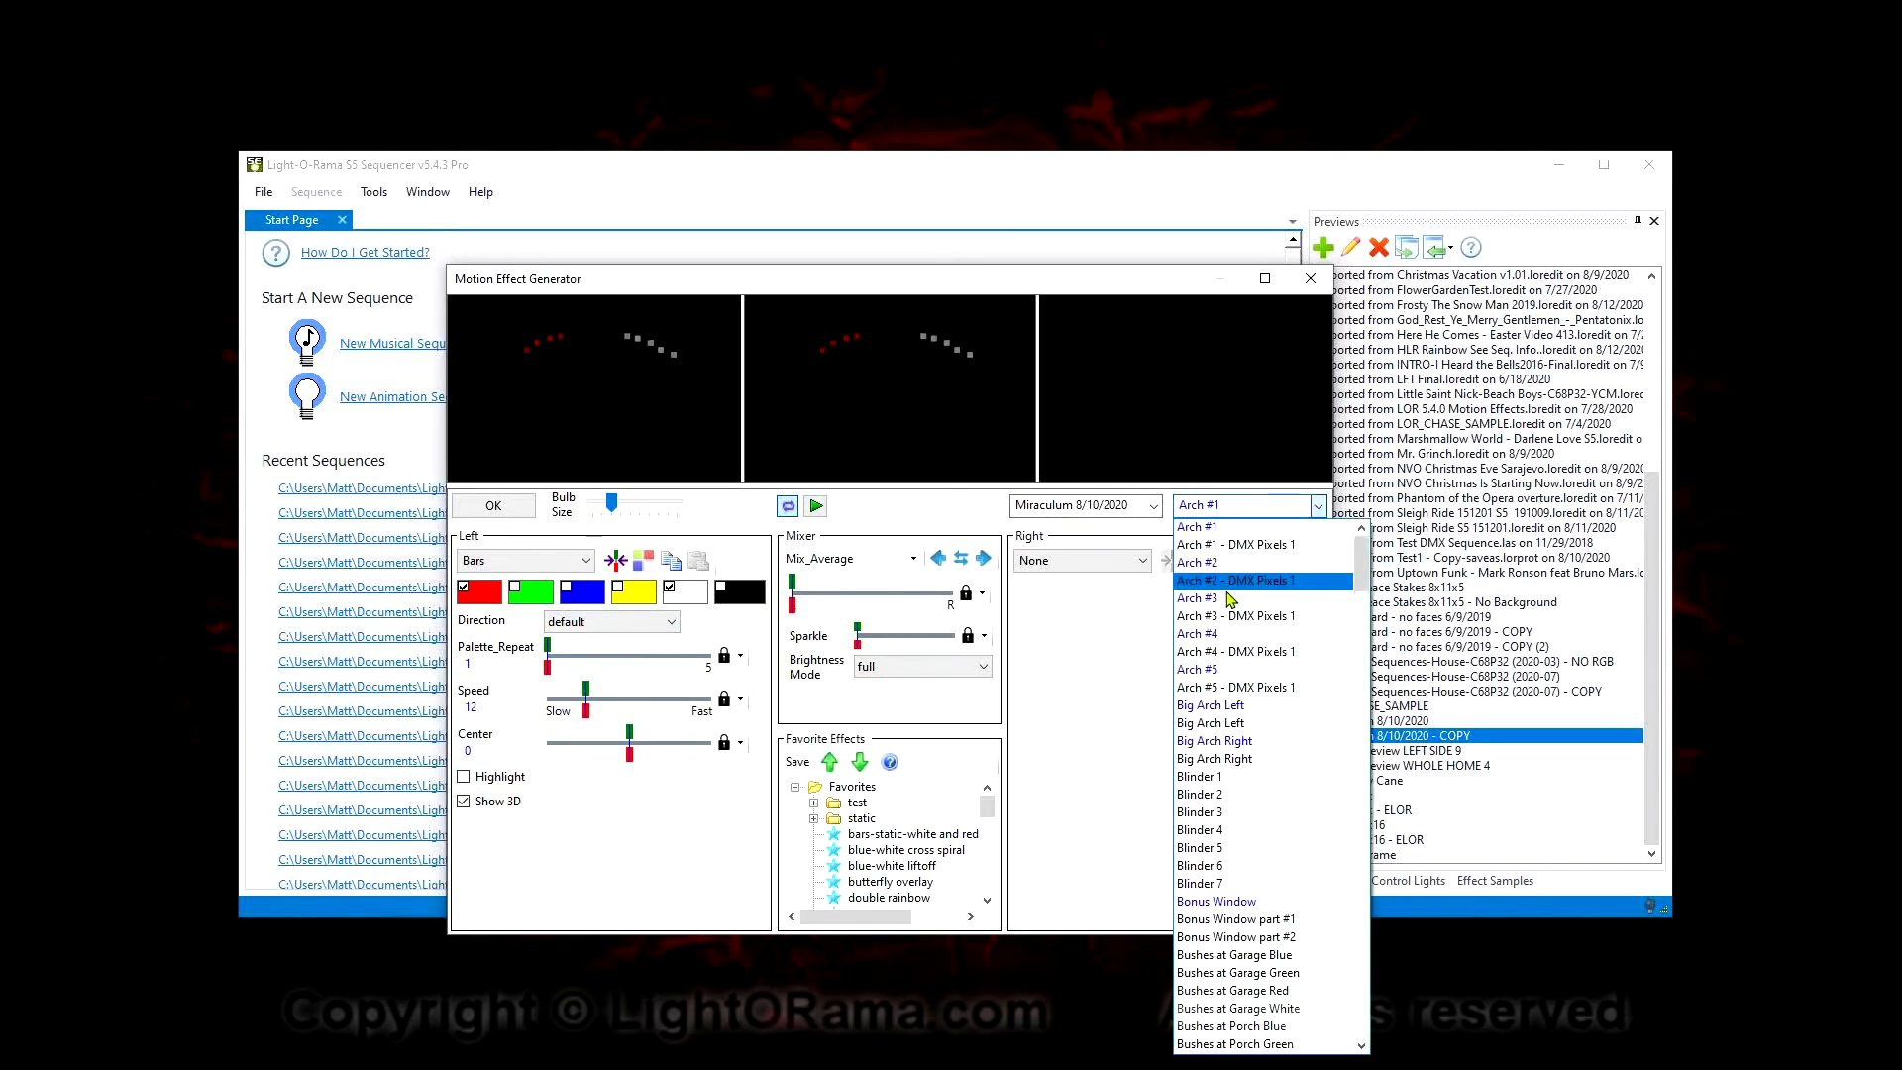
{"action": "left_click", "coordinate": [1127, 515]}
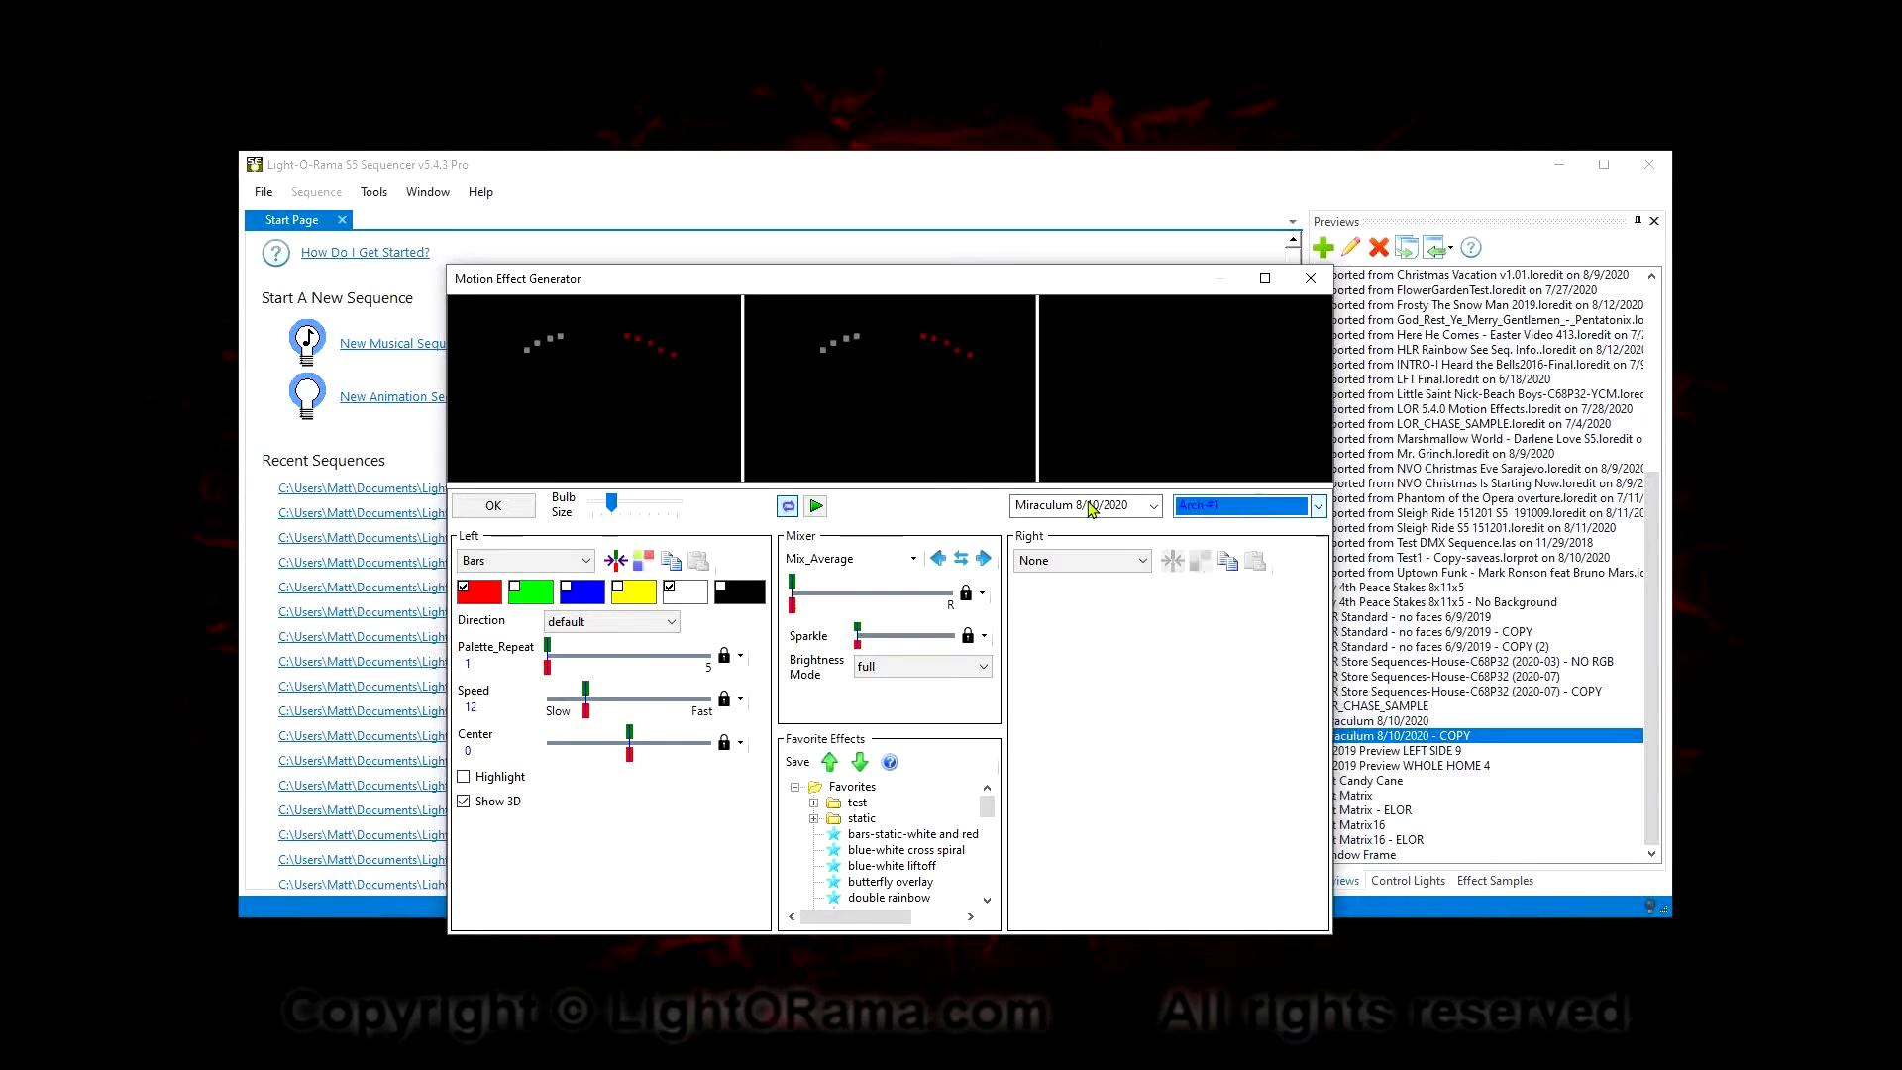
{"action": "left_click", "coordinate": [1149, 507]}
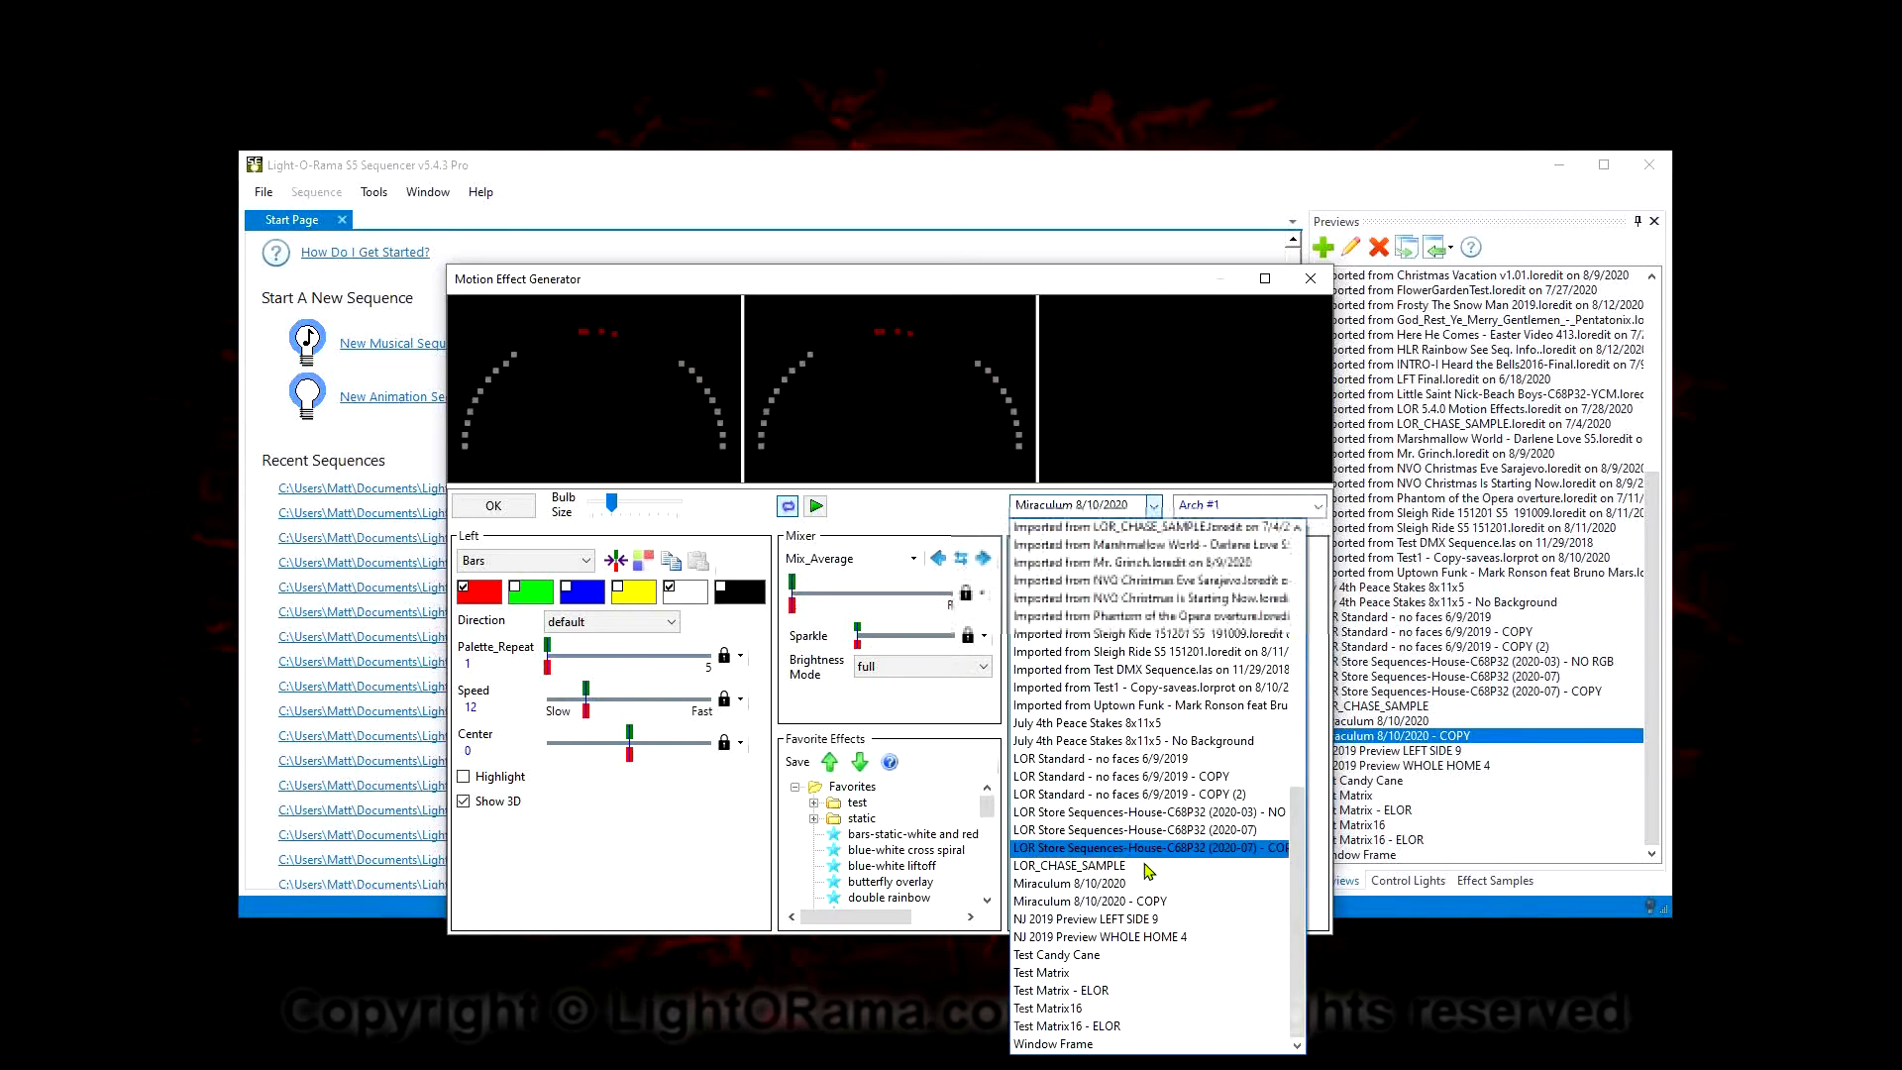
{"action": "left_click", "coordinate": [1153, 901]}
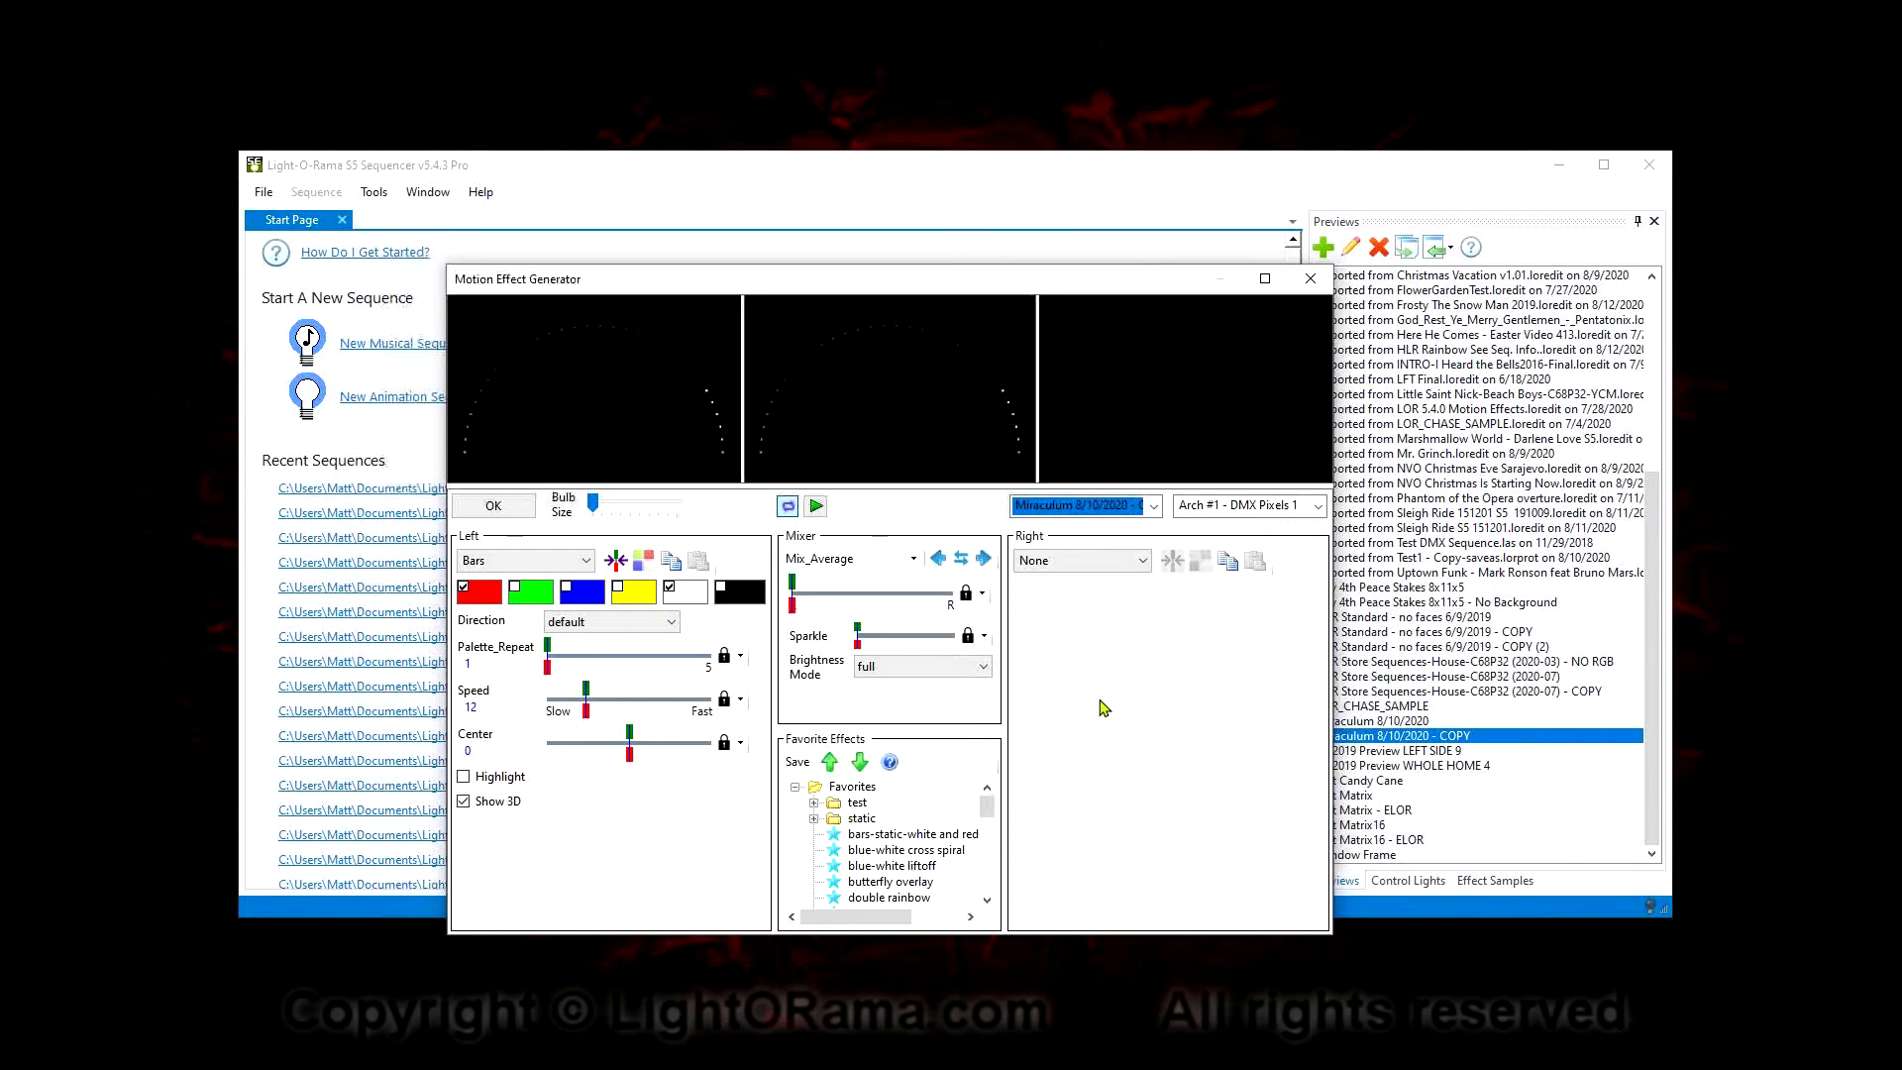
View the Bars effect on the individual DMX Pixels props Arch #2, #3 and #4, ending on Arch #1
{"action": "left_click", "coordinate": [1238, 508]}
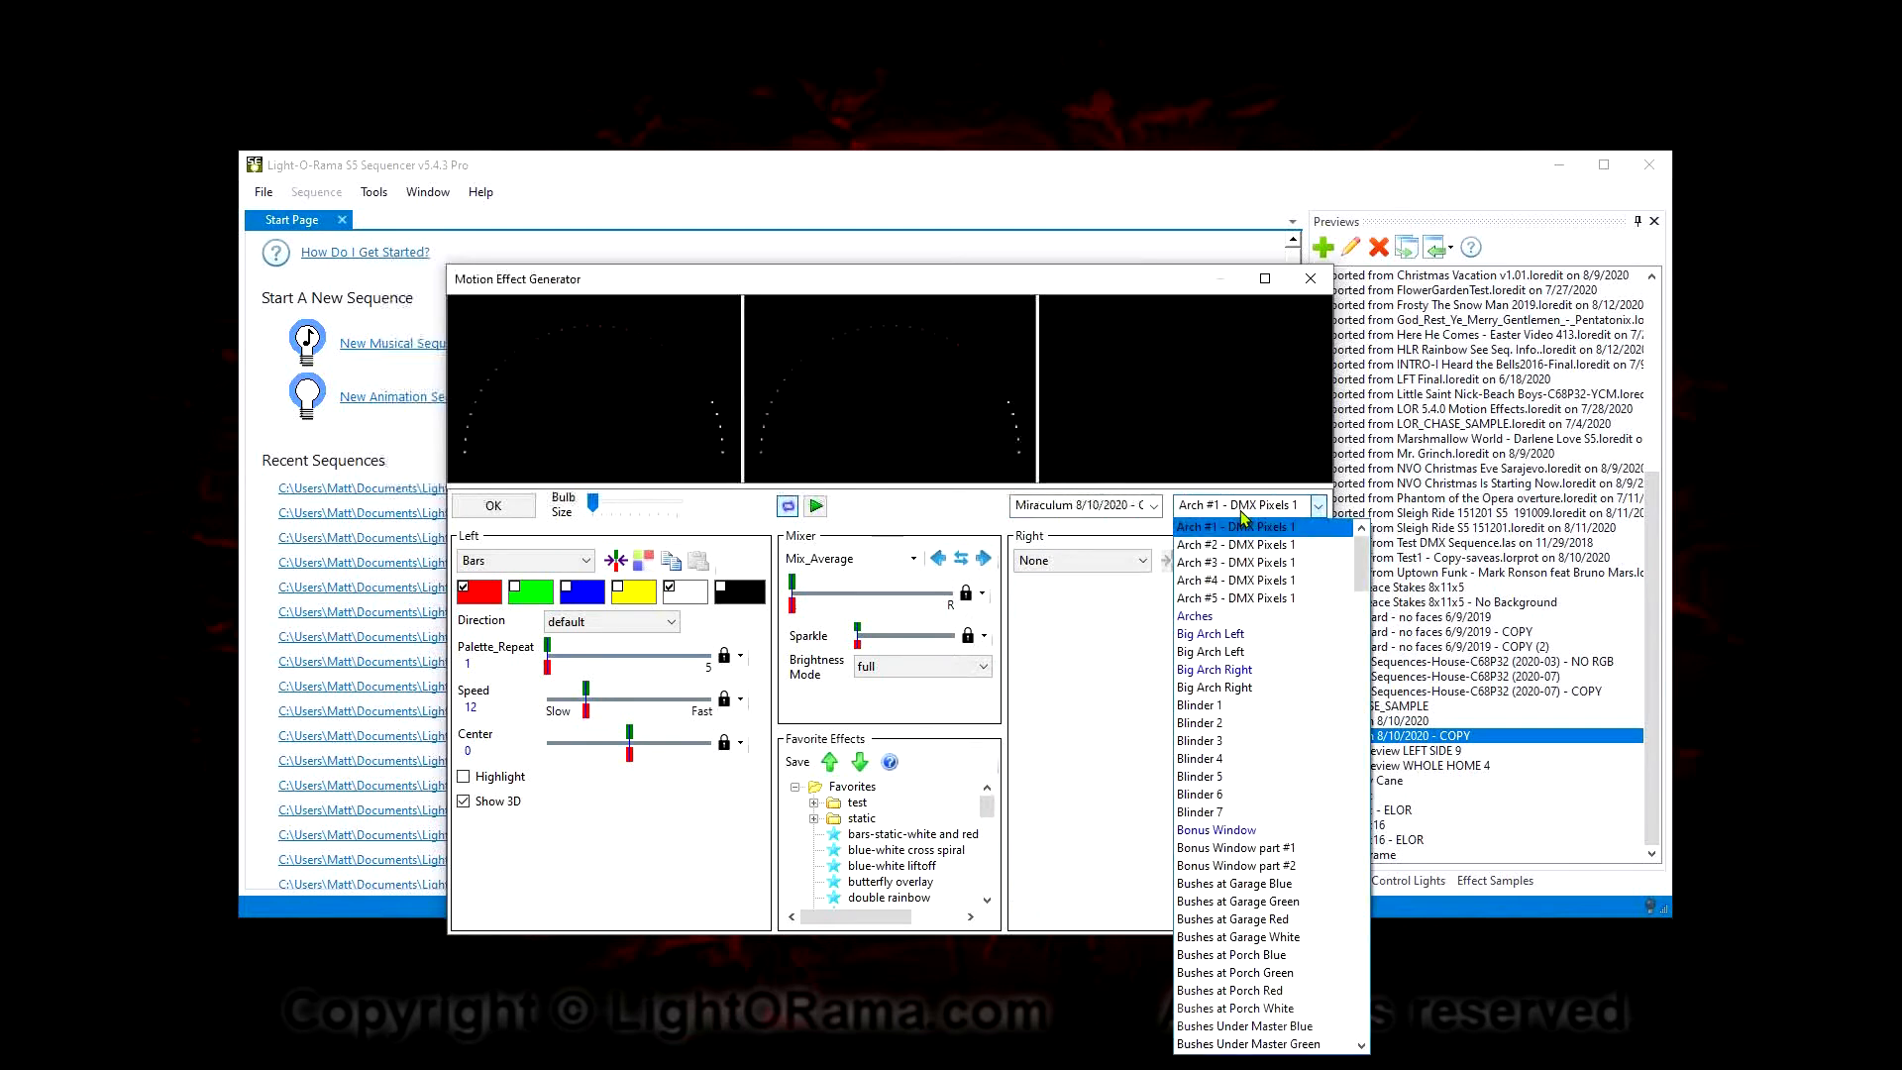
{"action": "left_click", "coordinate": [1249, 544]}
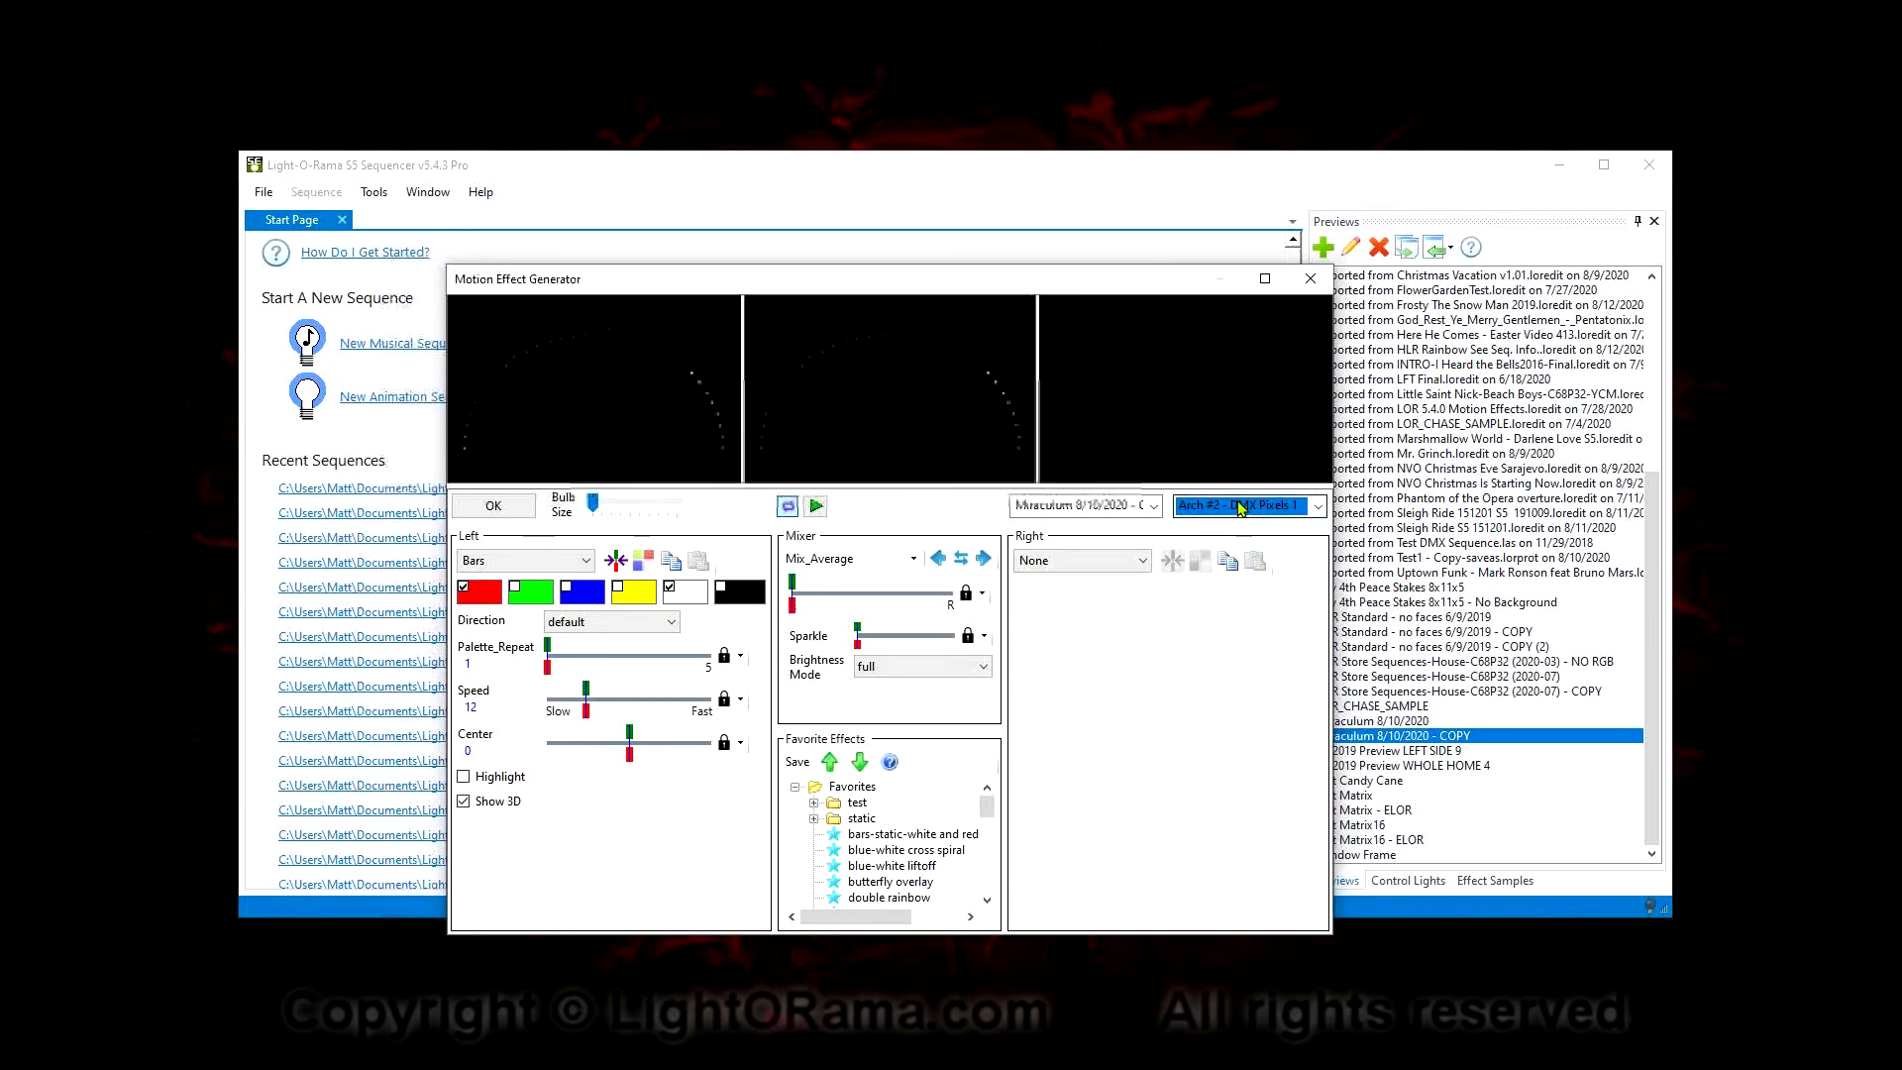
{"action": "left_click", "coordinate": [1239, 507]}
{"action": "left_click", "coordinate": [1247, 549]}
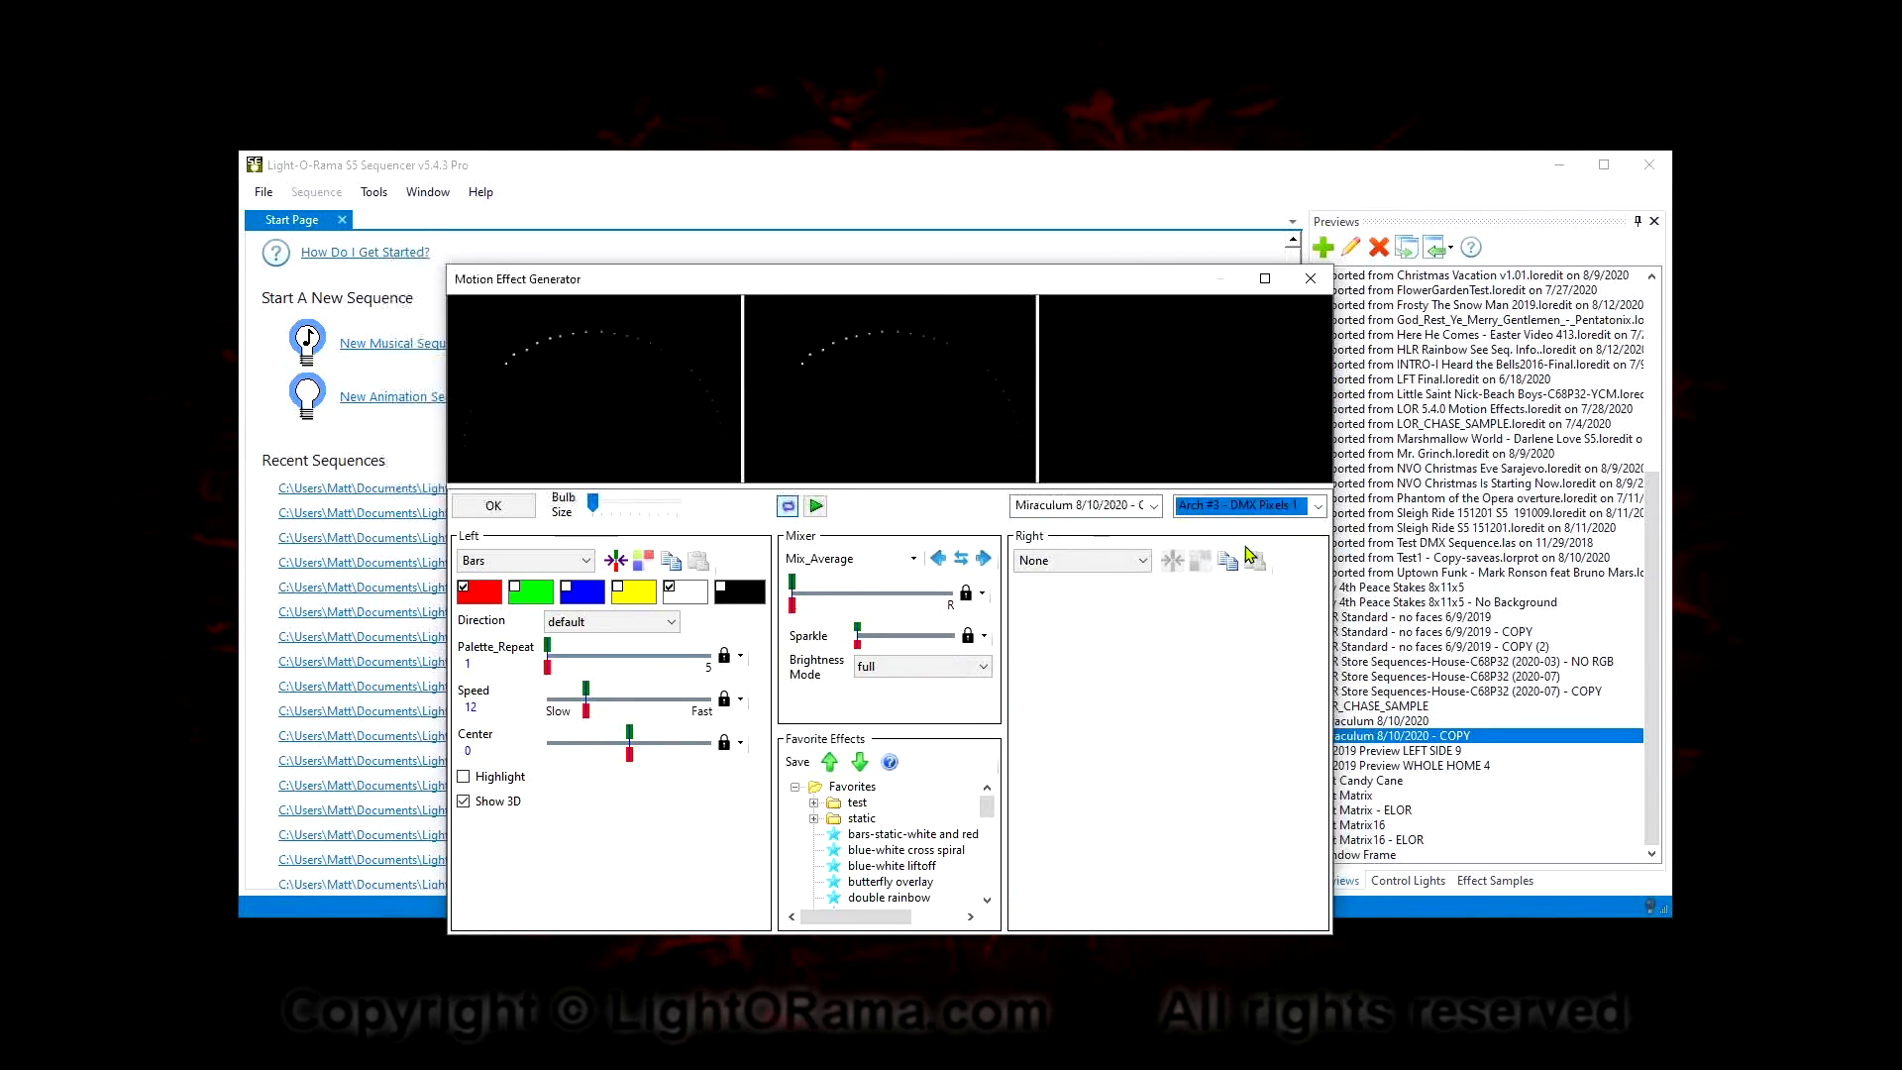
{"action": "left_click", "coordinate": [1239, 506]}
{"action": "left_click", "coordinate": [1242, 545]}
{"action": "left_click", "coordinate": [1235, 507]}
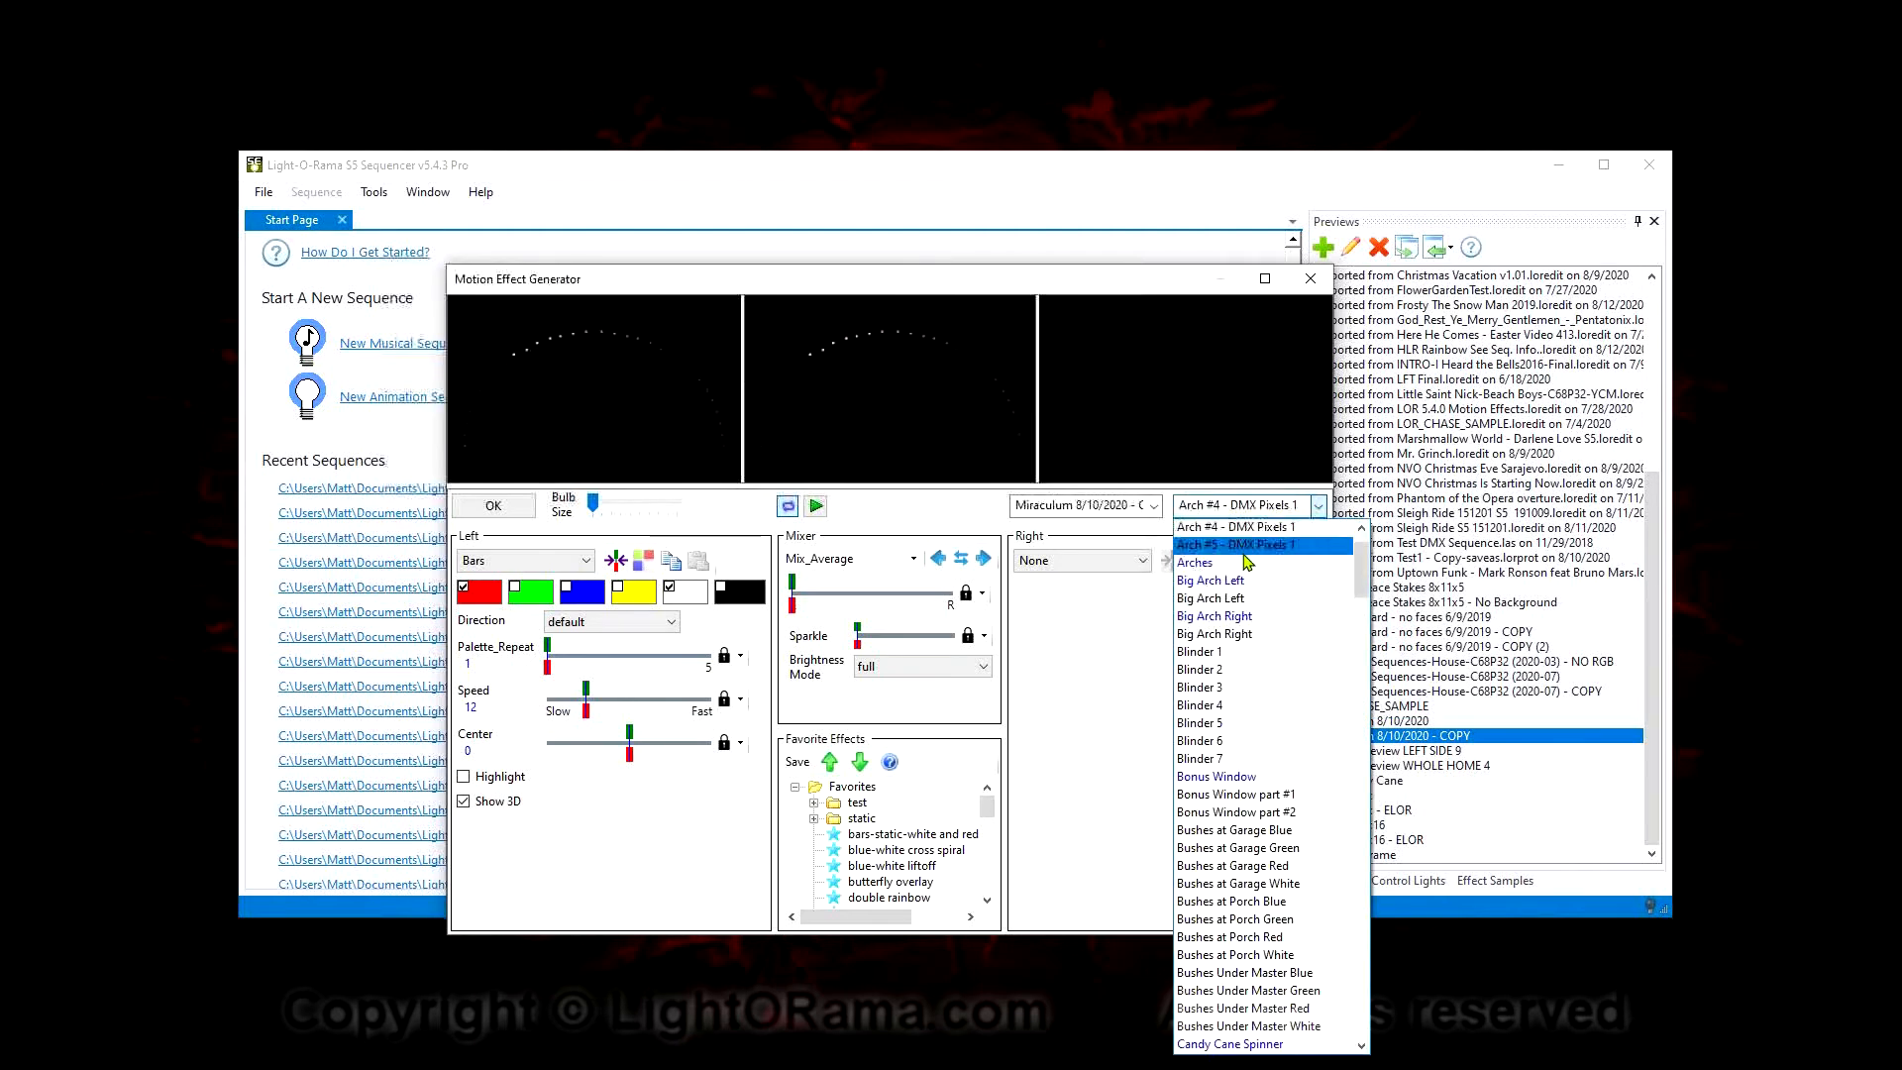
{"action": "scroll", "coordinate": [1247, 551], "scroll_direction": "up", "scroll_amount": 1}
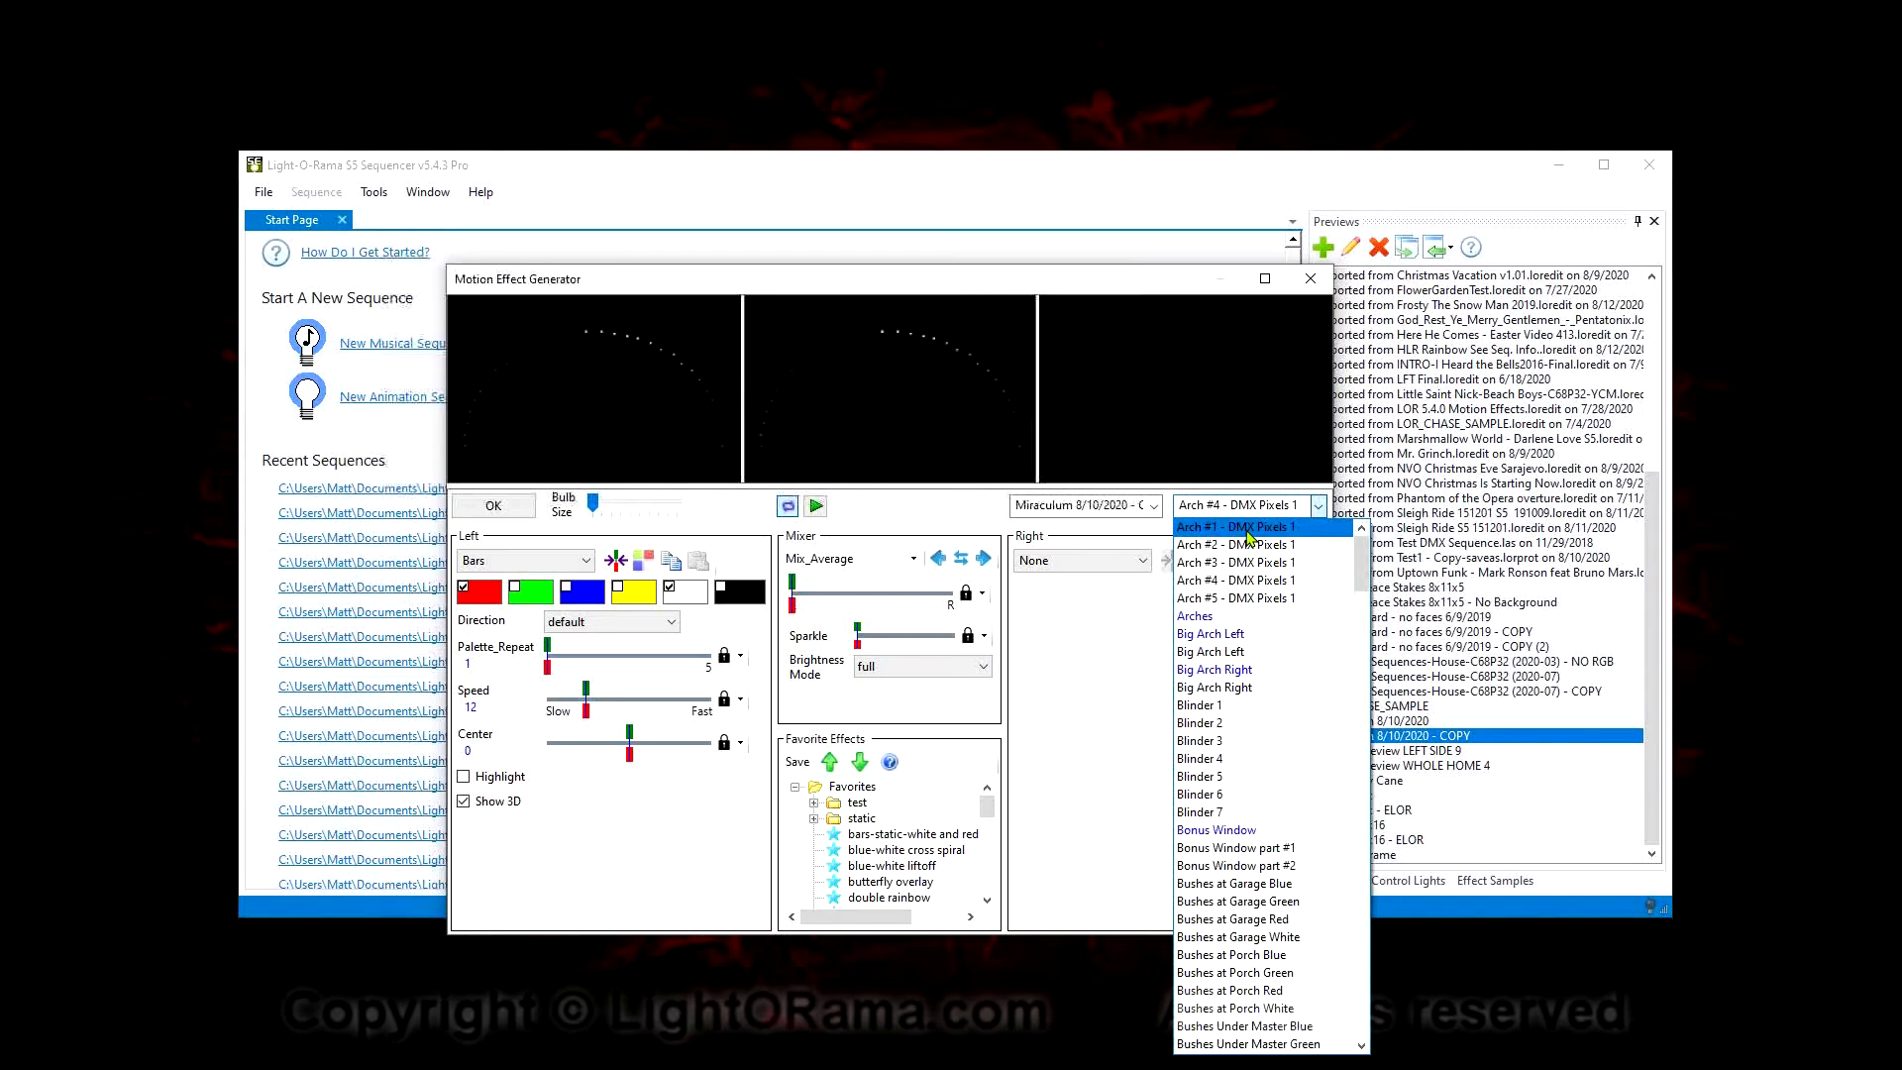
{"action": "left_click", "coordinate": [1247, 532]}
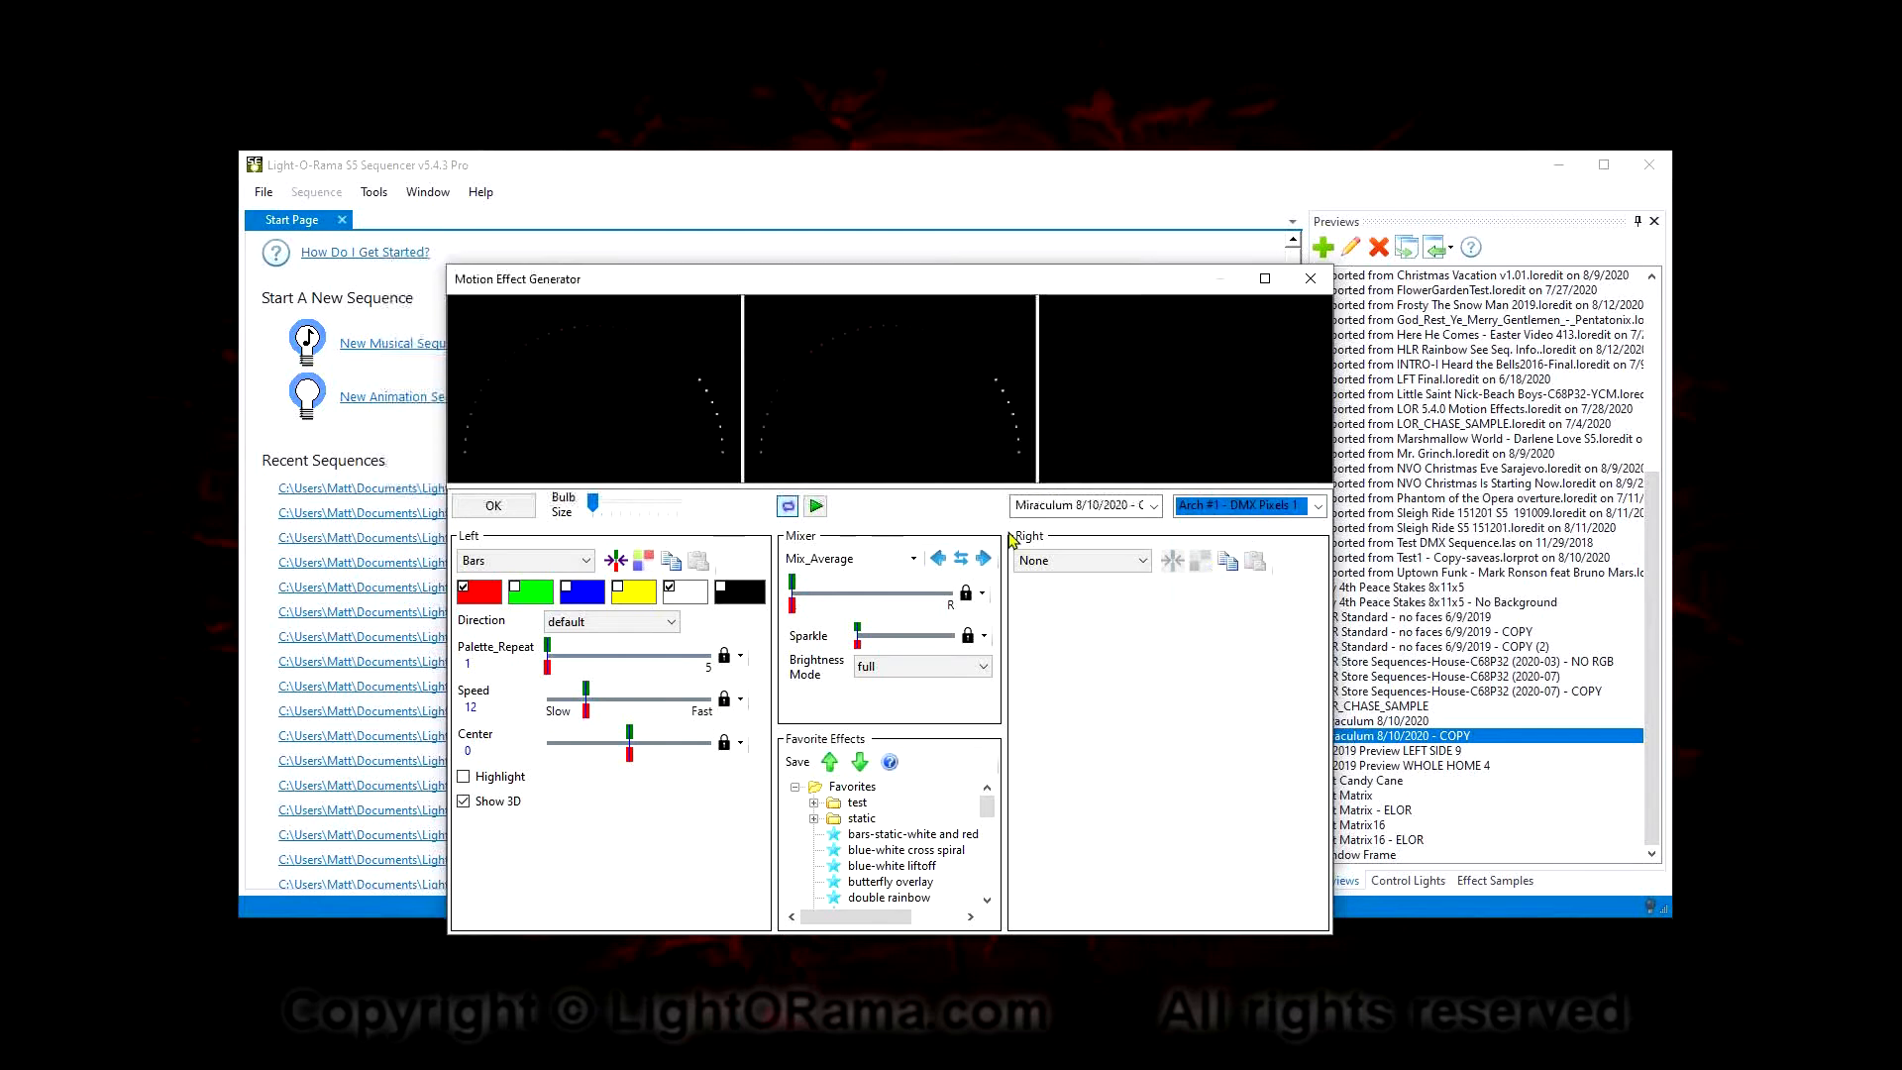
Display the Bars effect on the Arches group and set its direction to H_expand
{"action": "left_click", "coordinate": [1236, 505]}
{"action": "left_click", "coordinate": [1220, 616]}
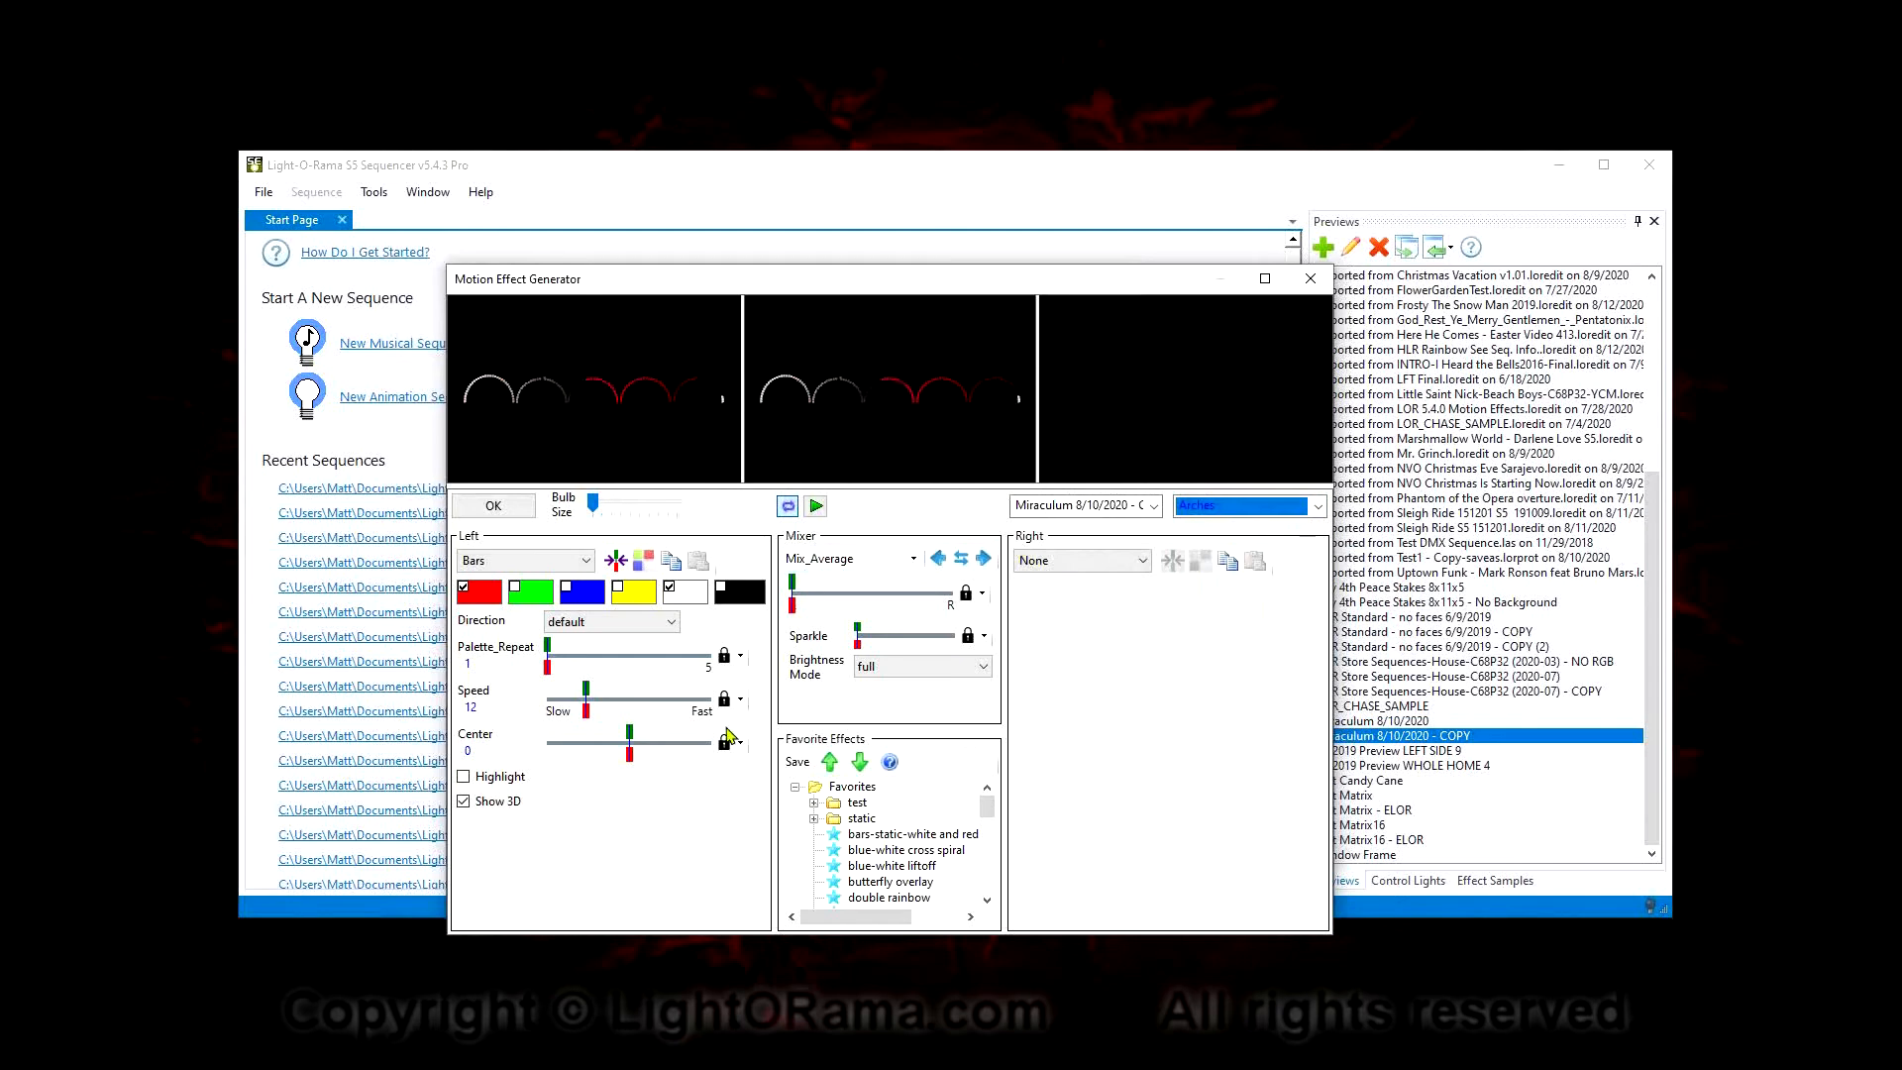
{"action": "left_click", "coordinate": [608, 622]}
{"action": "left_click", "coordinate": [610, 753]}
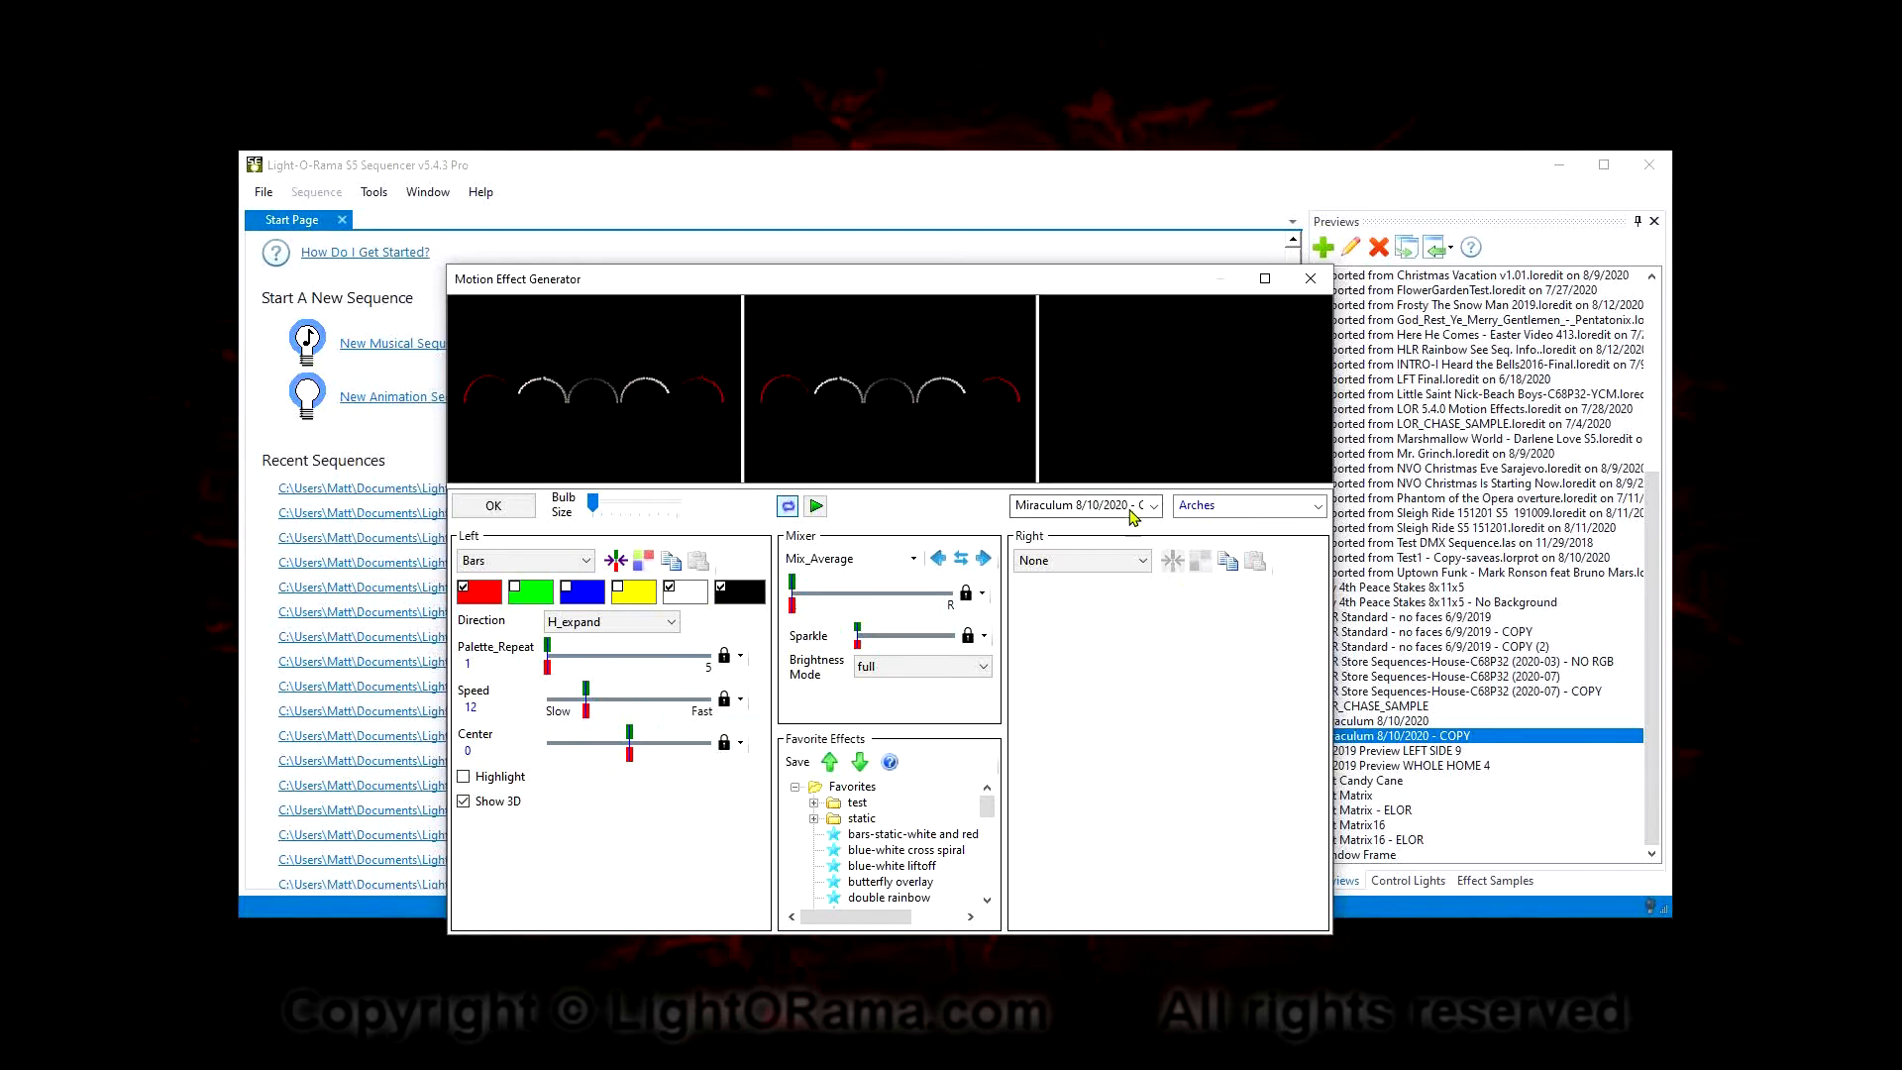
Select the Candy Cane Spinner group and give it a Spirals effect in red, blue and white
{"action": "left_click", "coordinate": [1187, 511]}
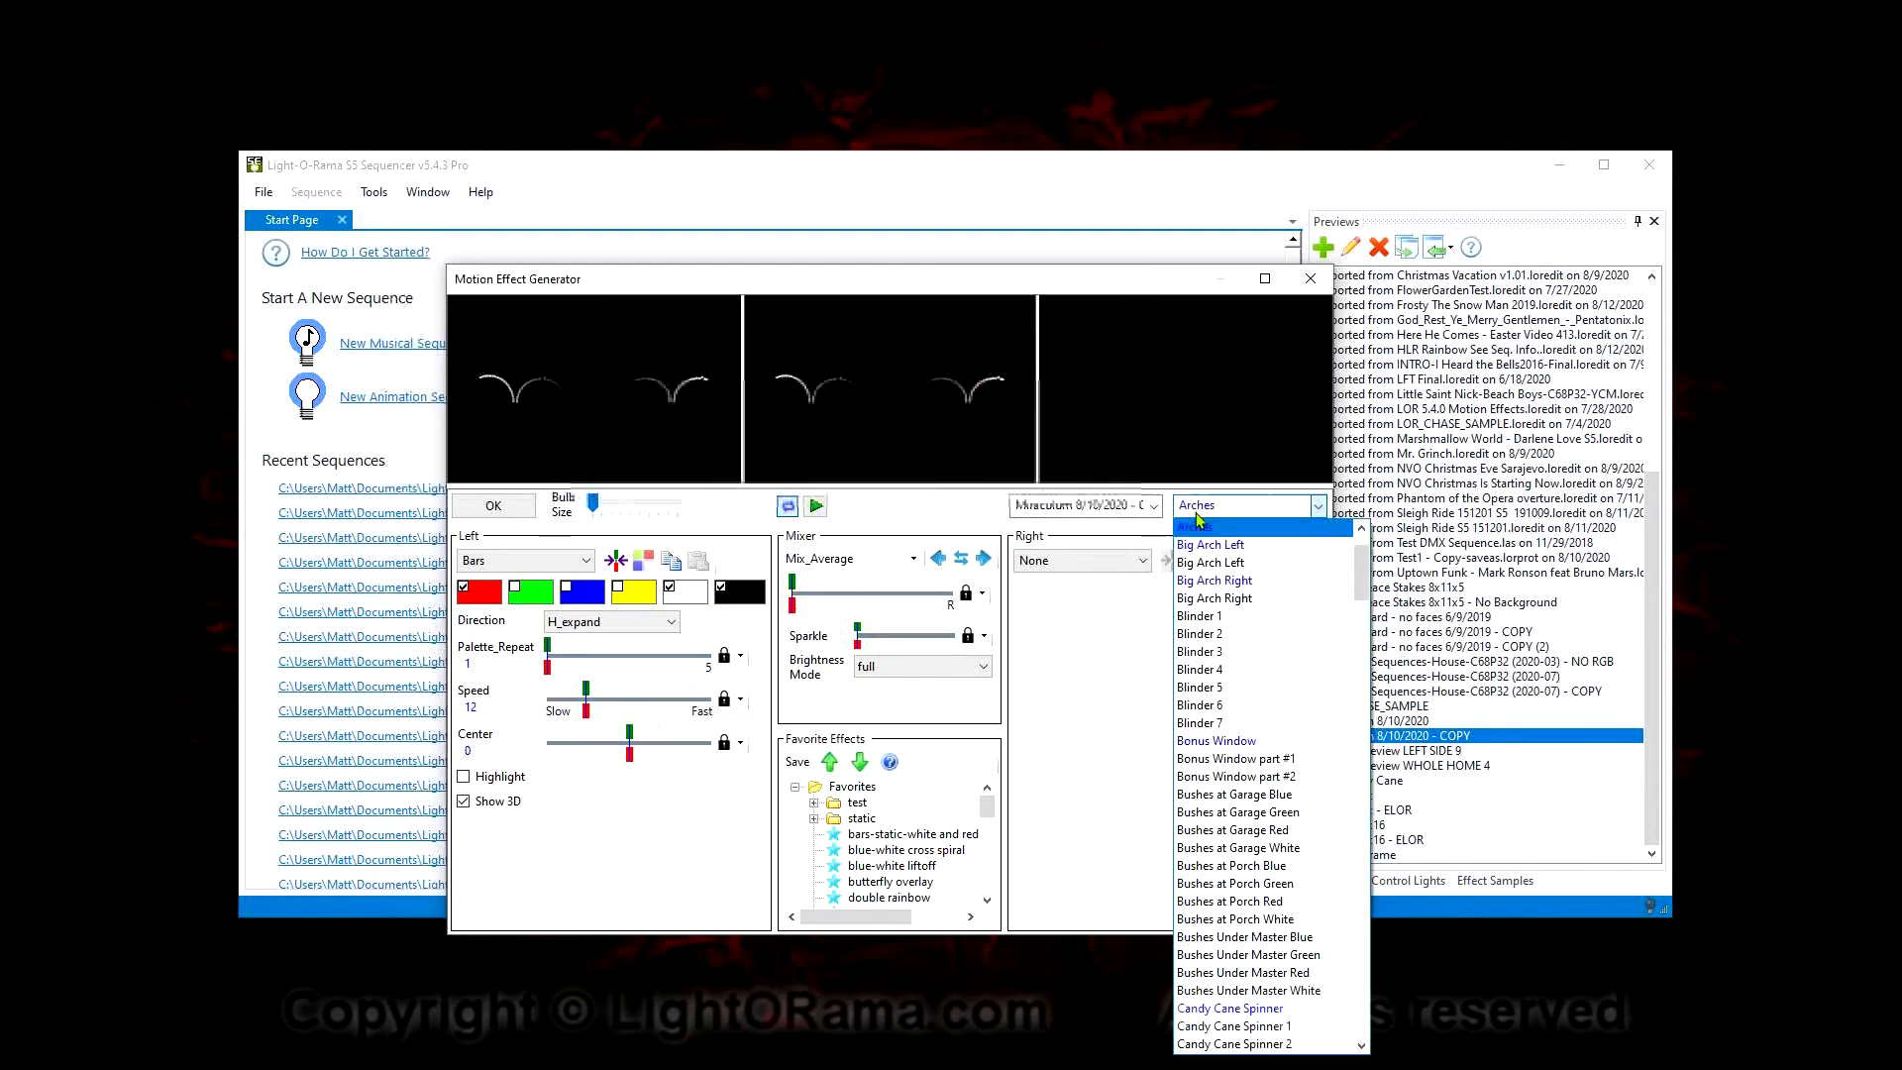
{"action": "scroll", "coordinate": [1250, 614], "scroll_direction": "down", "scroll_amount": 4}
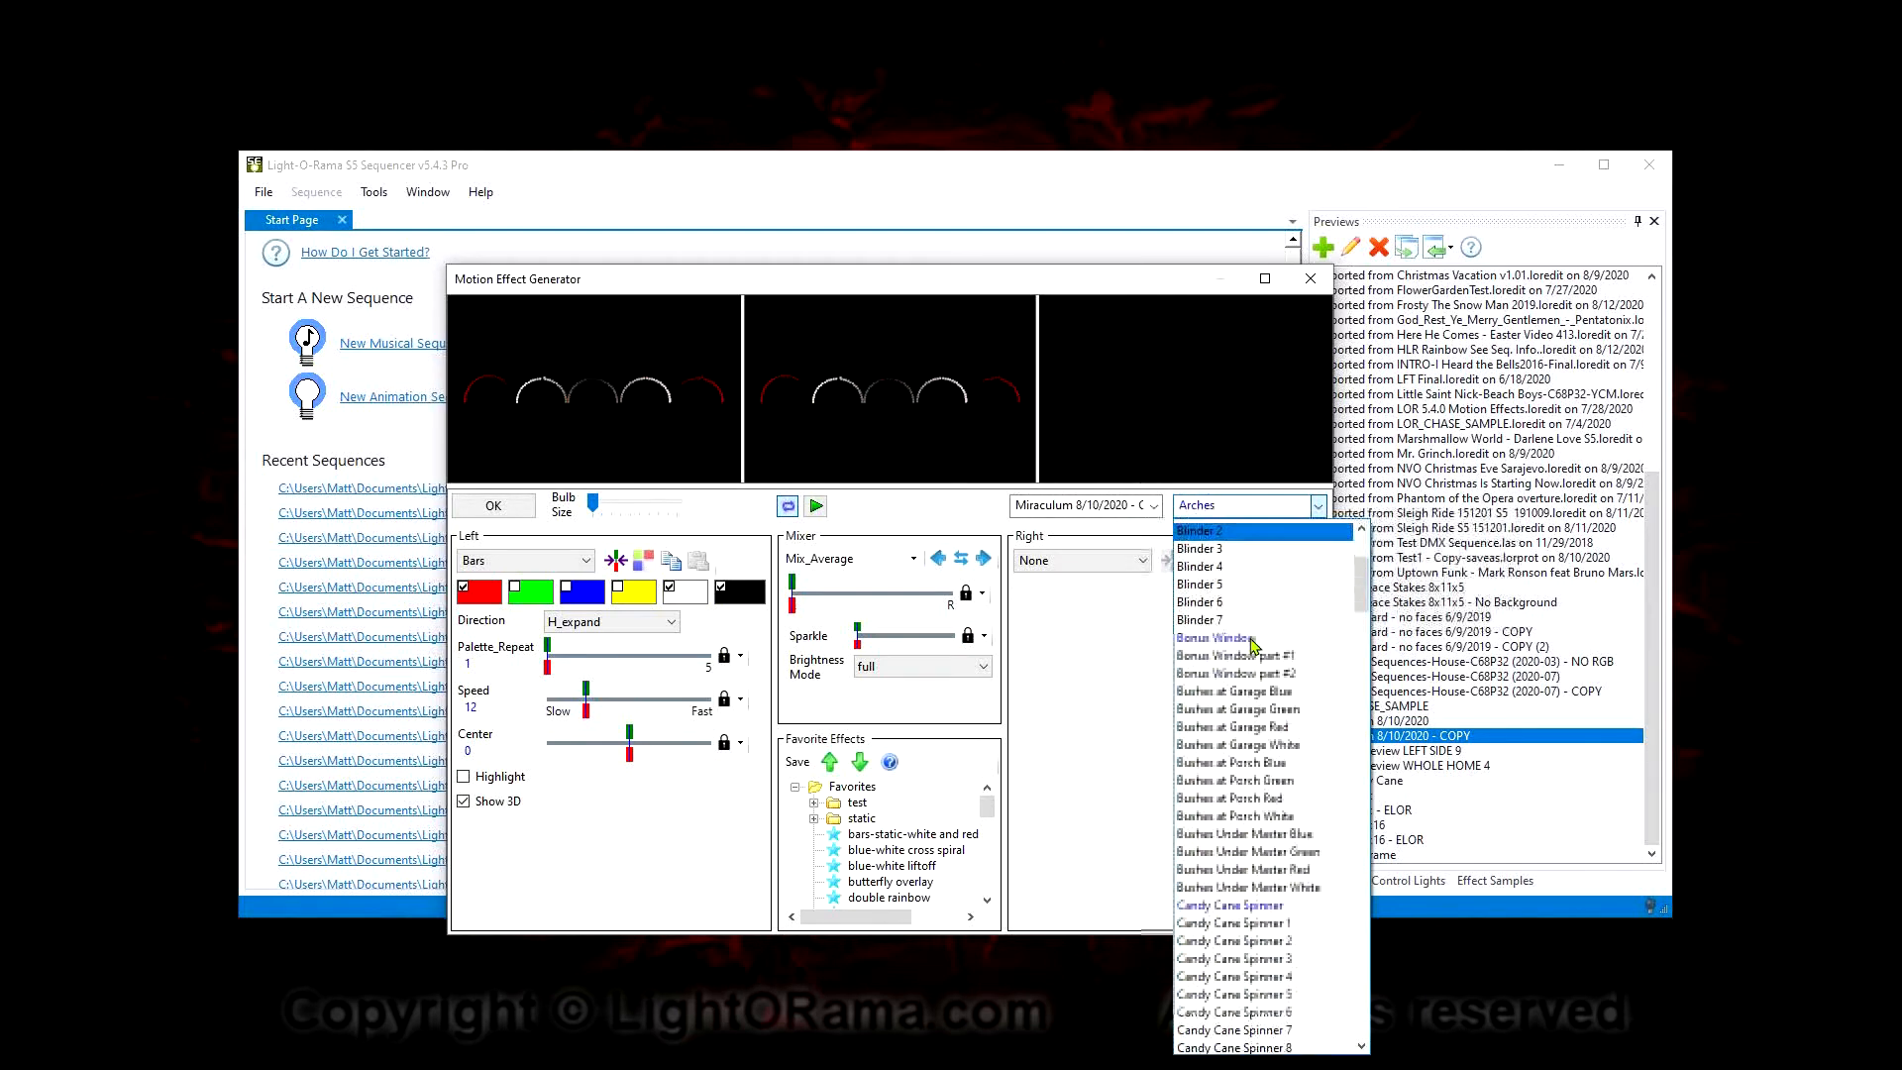
{"action": "left_click", "coordinate": [1257, 748]}
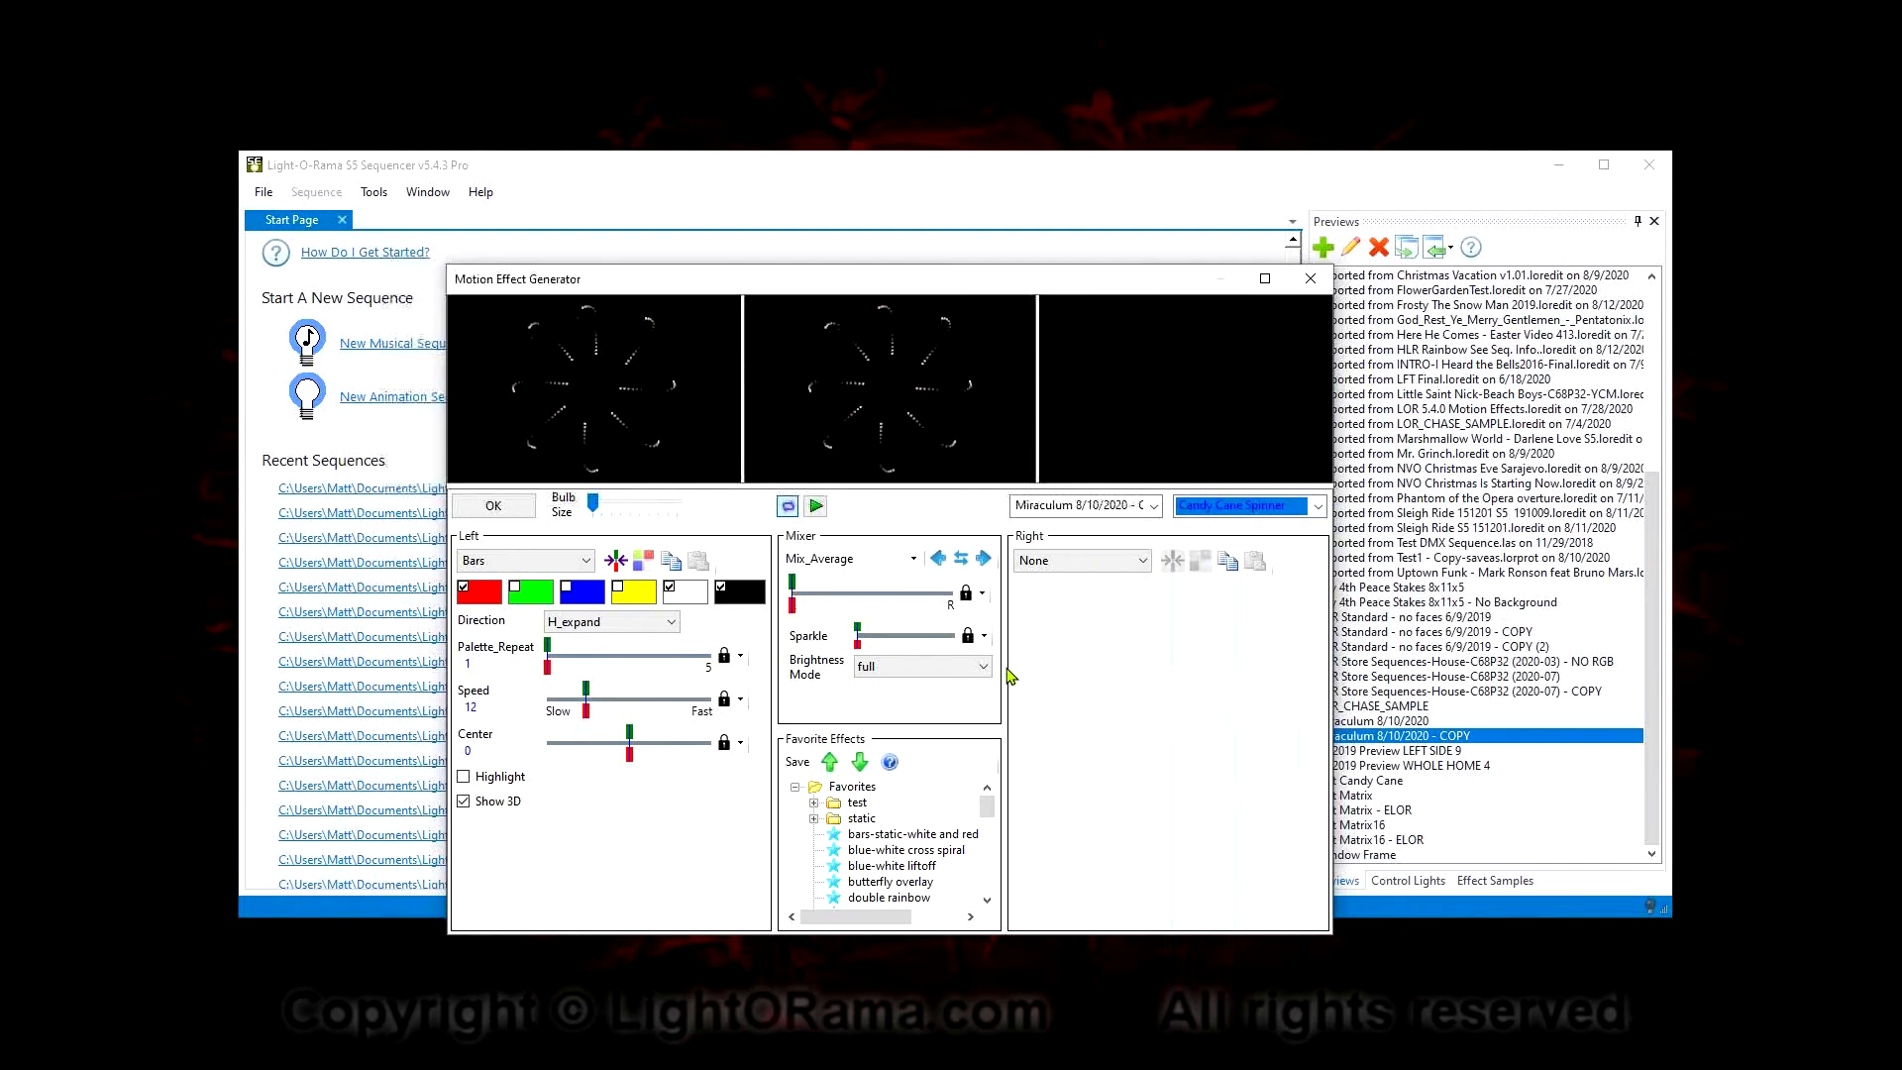
{"action": "left_click", "coordinate": [516, 561]}
{"action": "left_click_drag", "start_coordinate": [585, 599], "coordinate": [583, 743]}
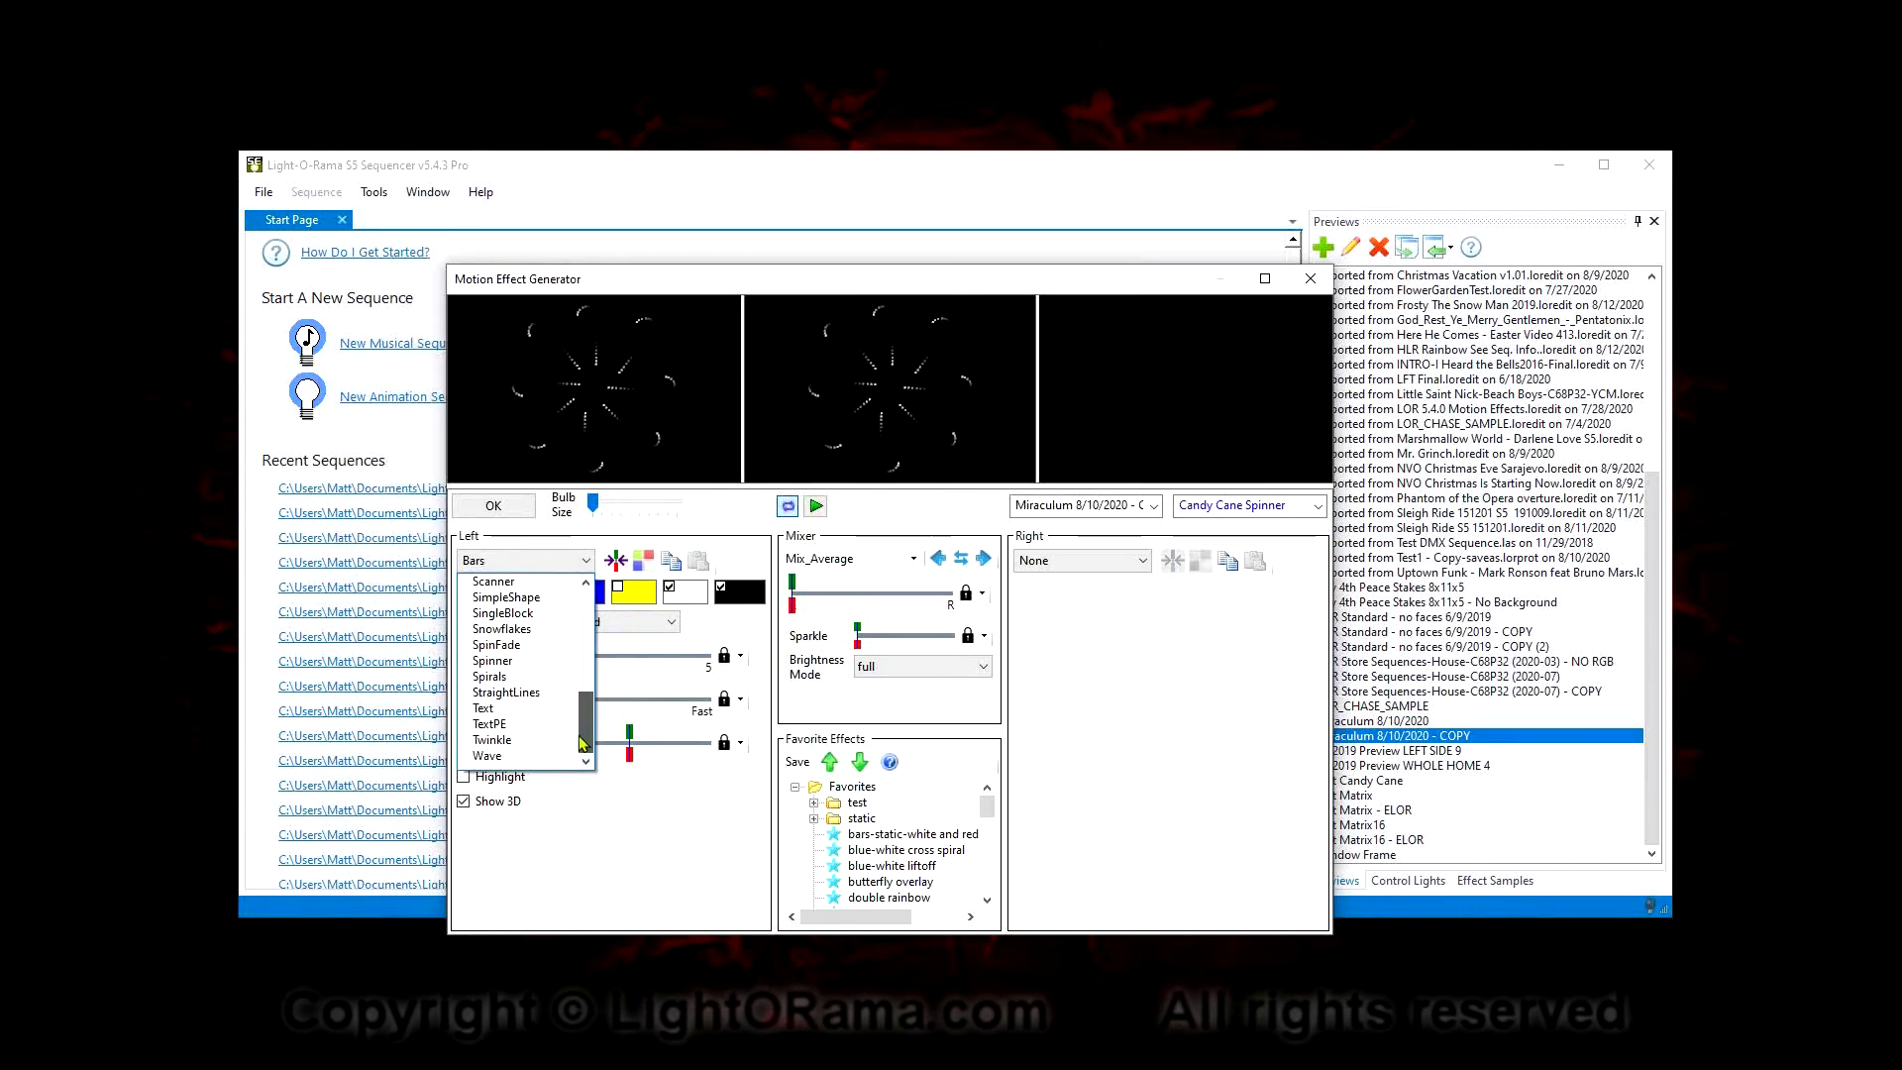
{"action": "left_click", "coordinate": [503, 677]}
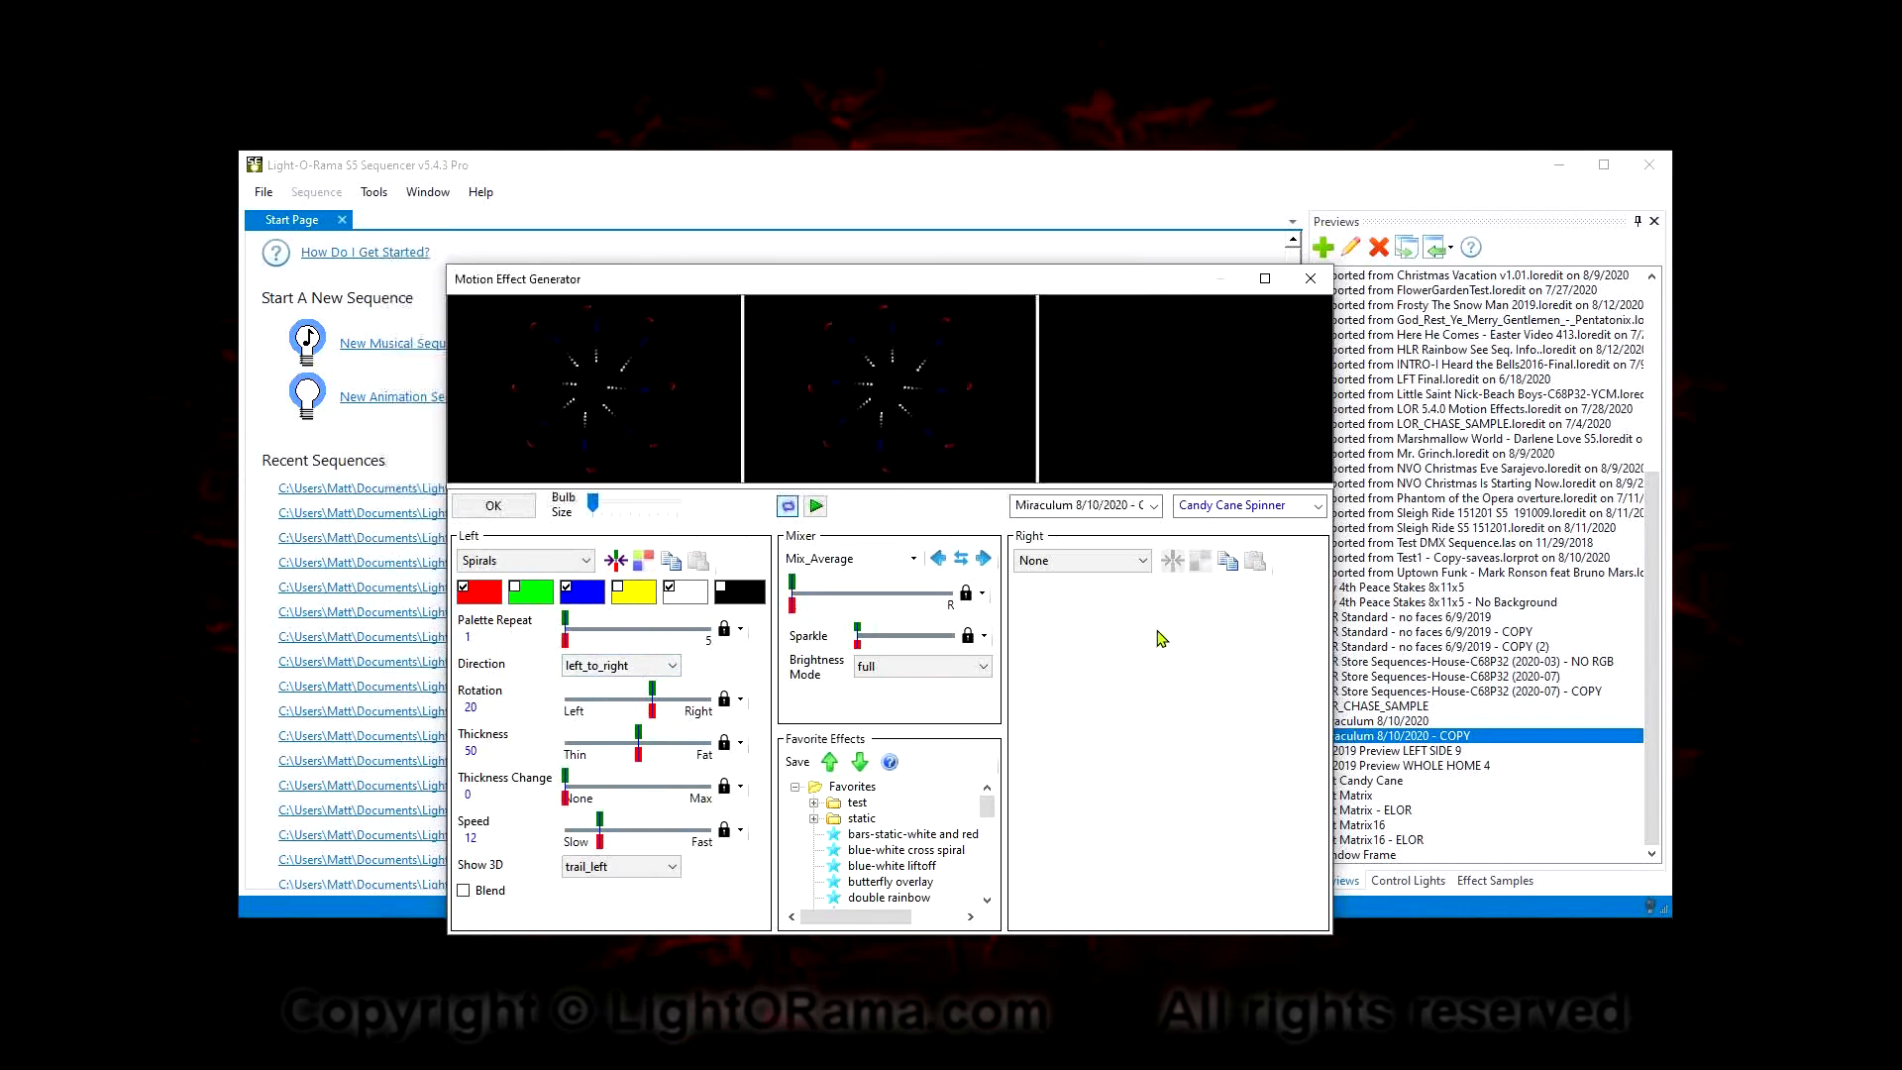
Select the Garage Matrix Left group and change the left effect to Pinwheel
{"action": "left_click", "coordinate": [1212, 511]}
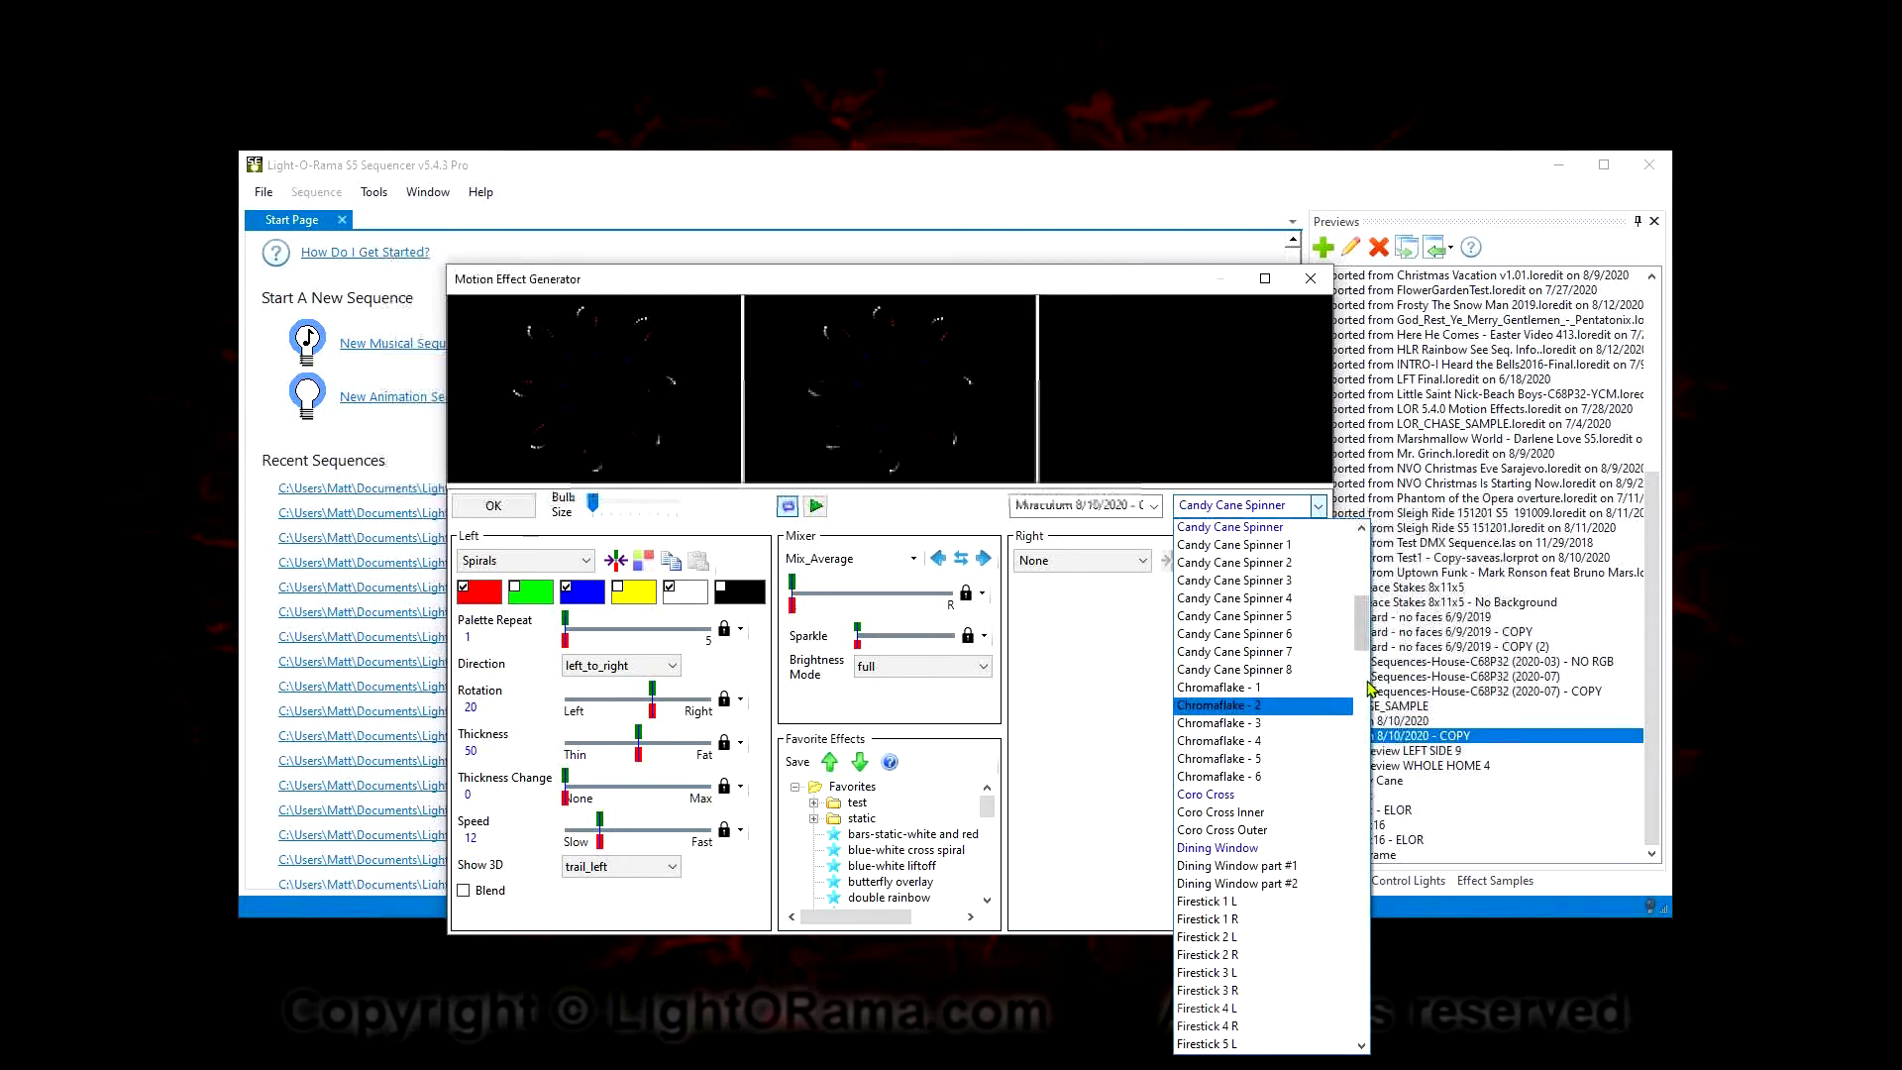
{"action": "scroll", "coordinate": [1357, 648], "scroll_direction": "down", "scroll_amount": 15}
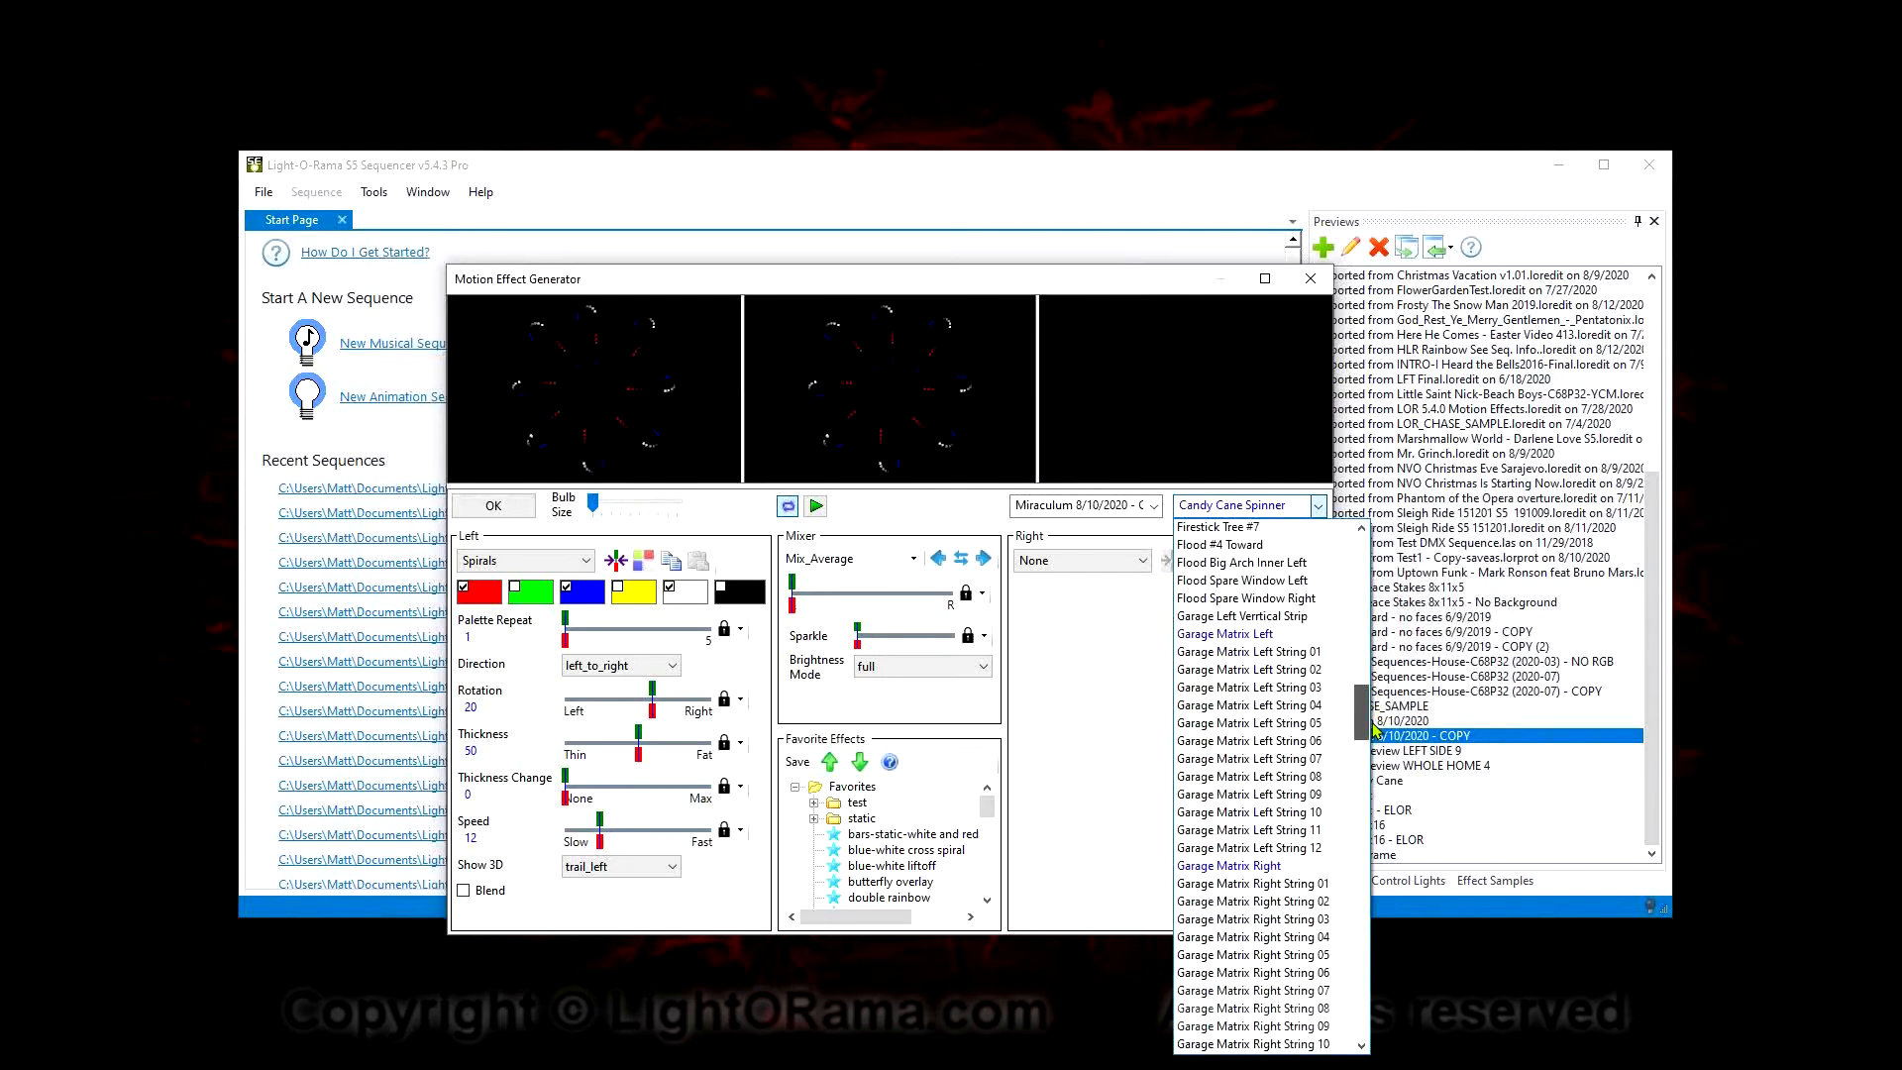
{"action": "left_click", "coordinate": [1292, 635]}
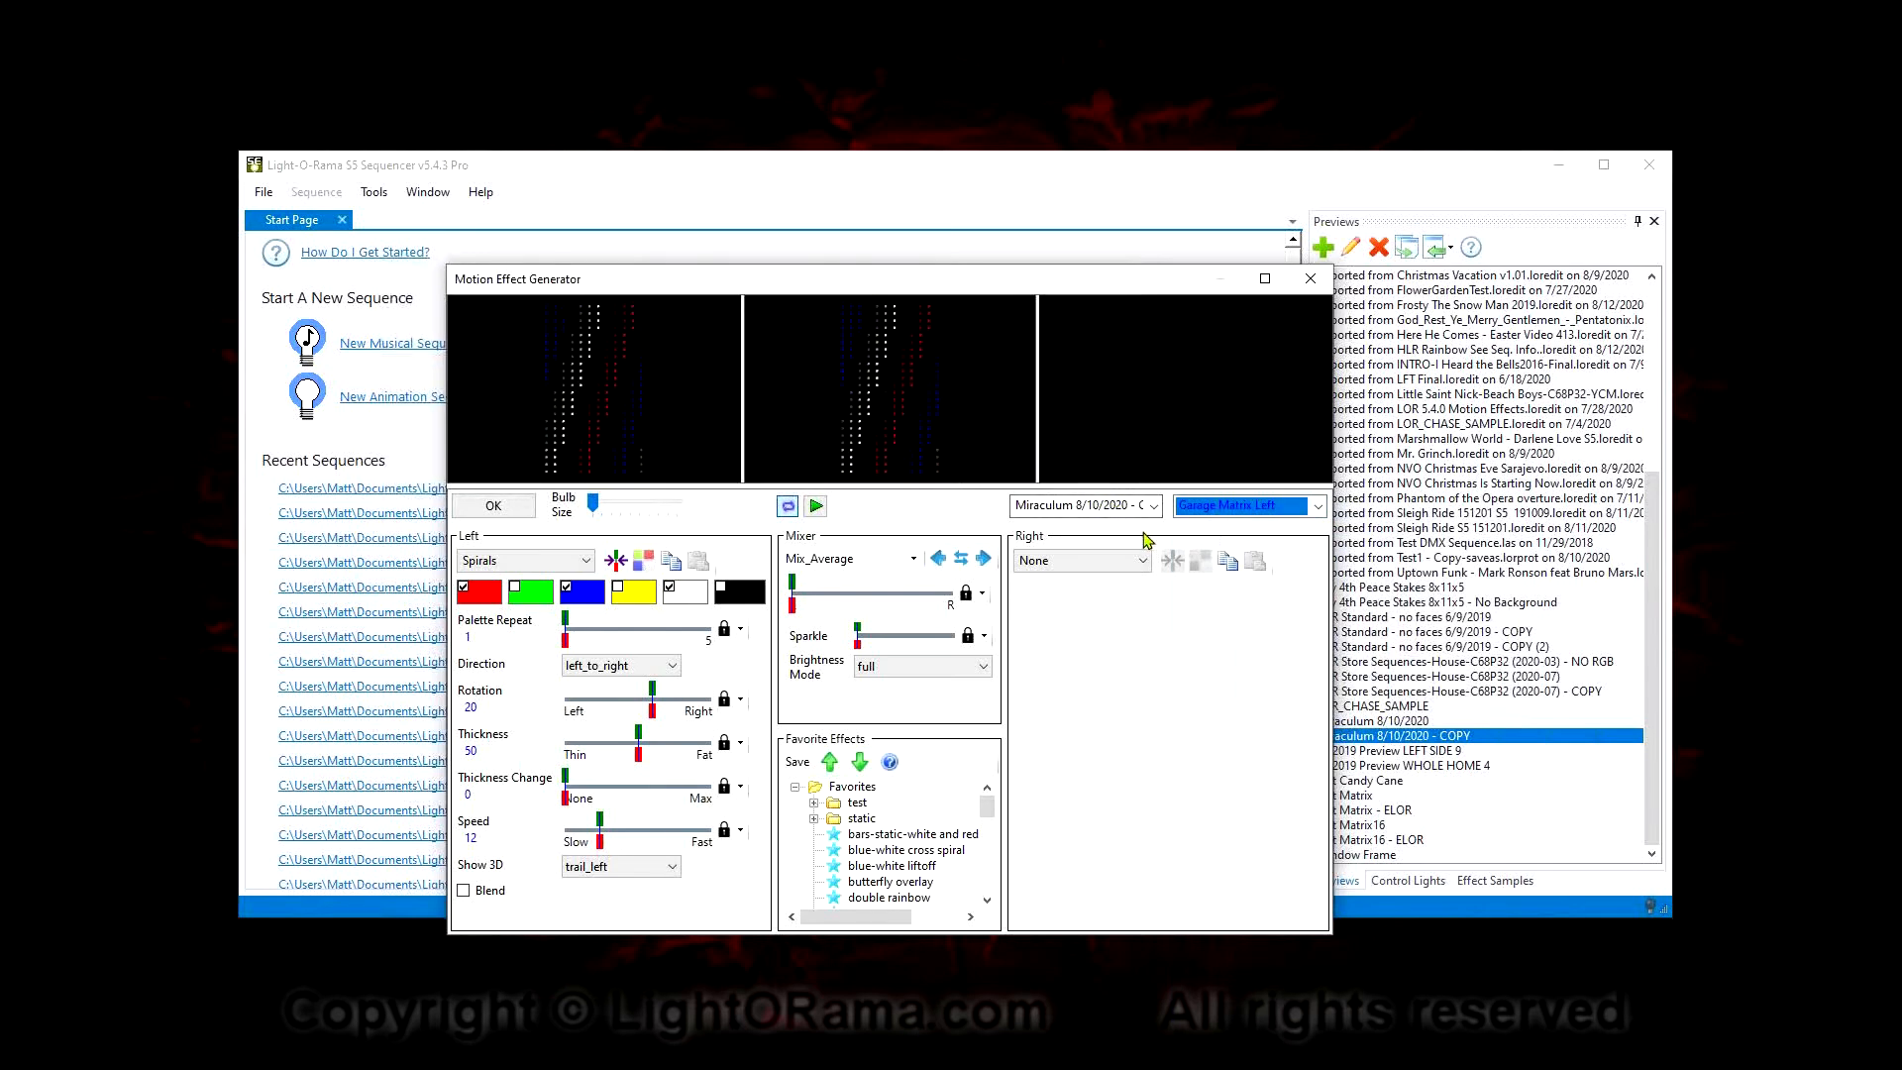
{"action": "left_click", "coordinate": [544, 565]}
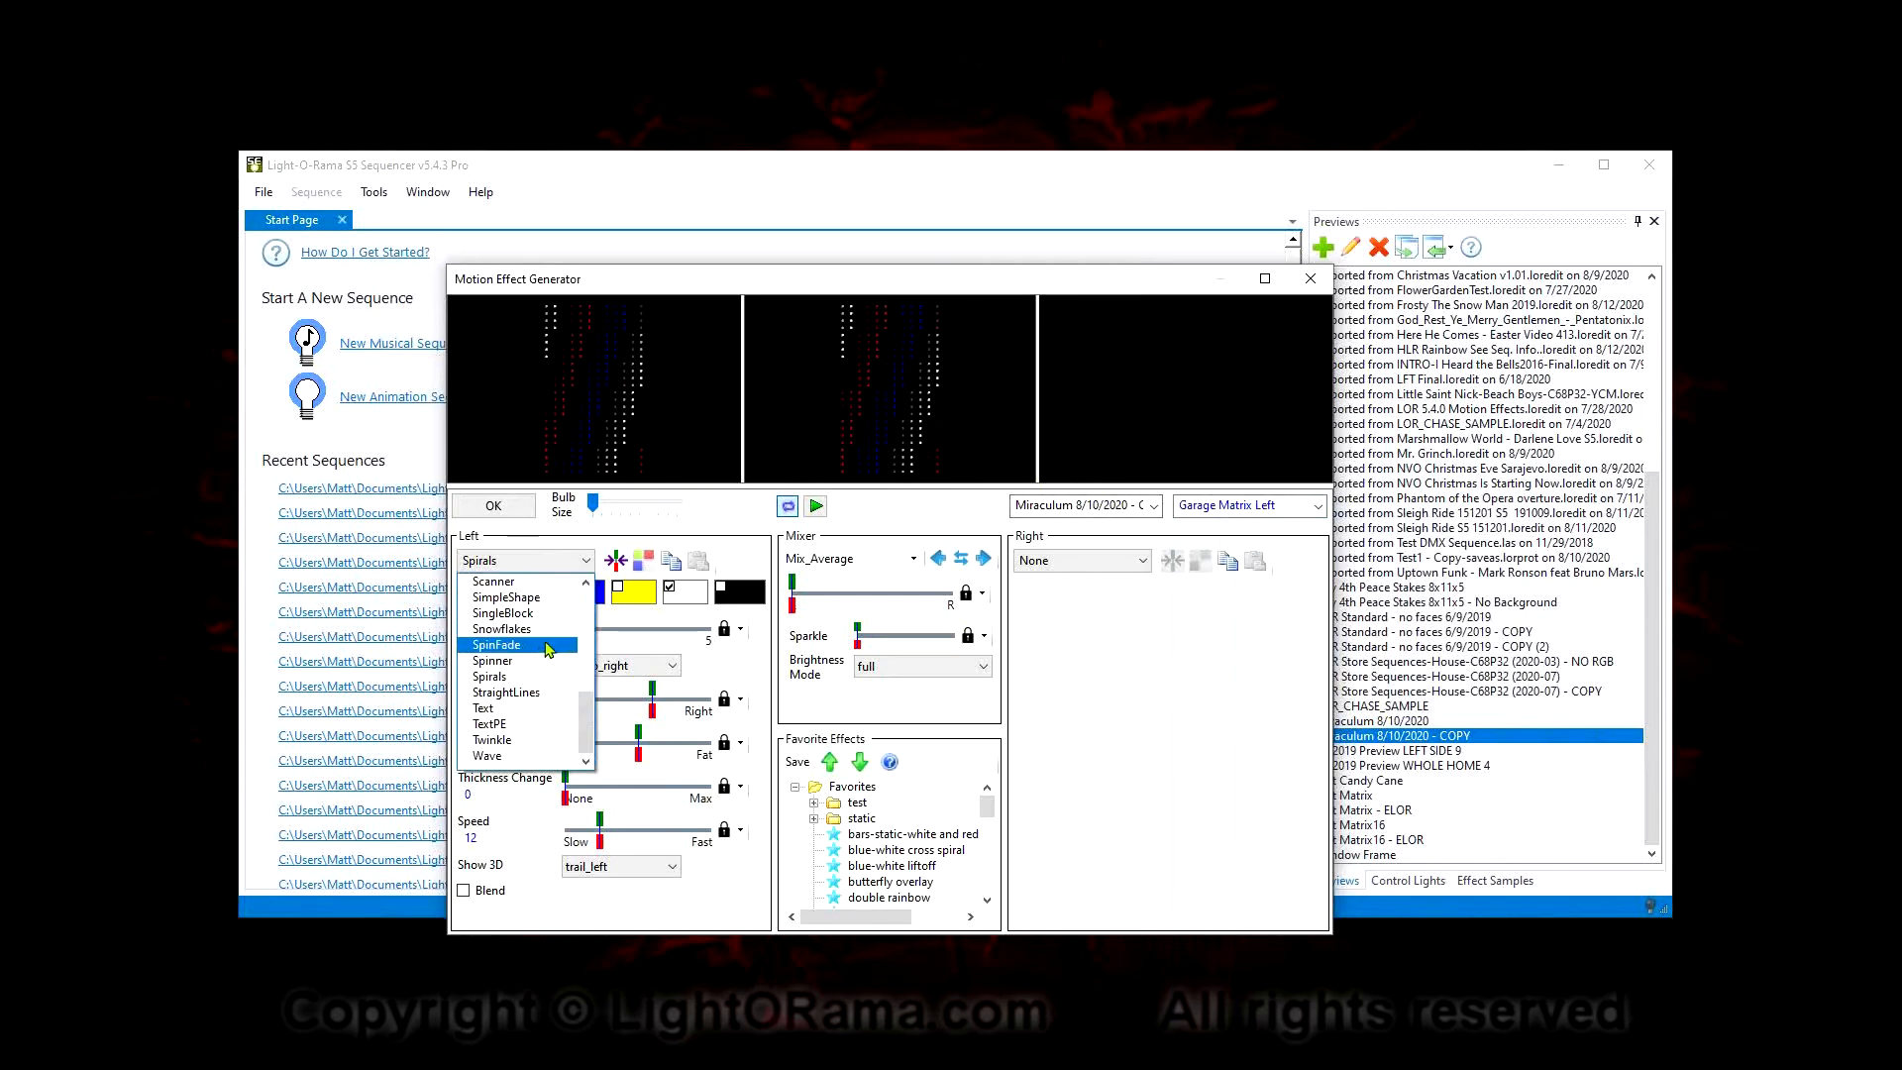
{"action": "scroll", "coordinate": [540, 629], "scroll_direction": "up", "scroll_amount": 2}
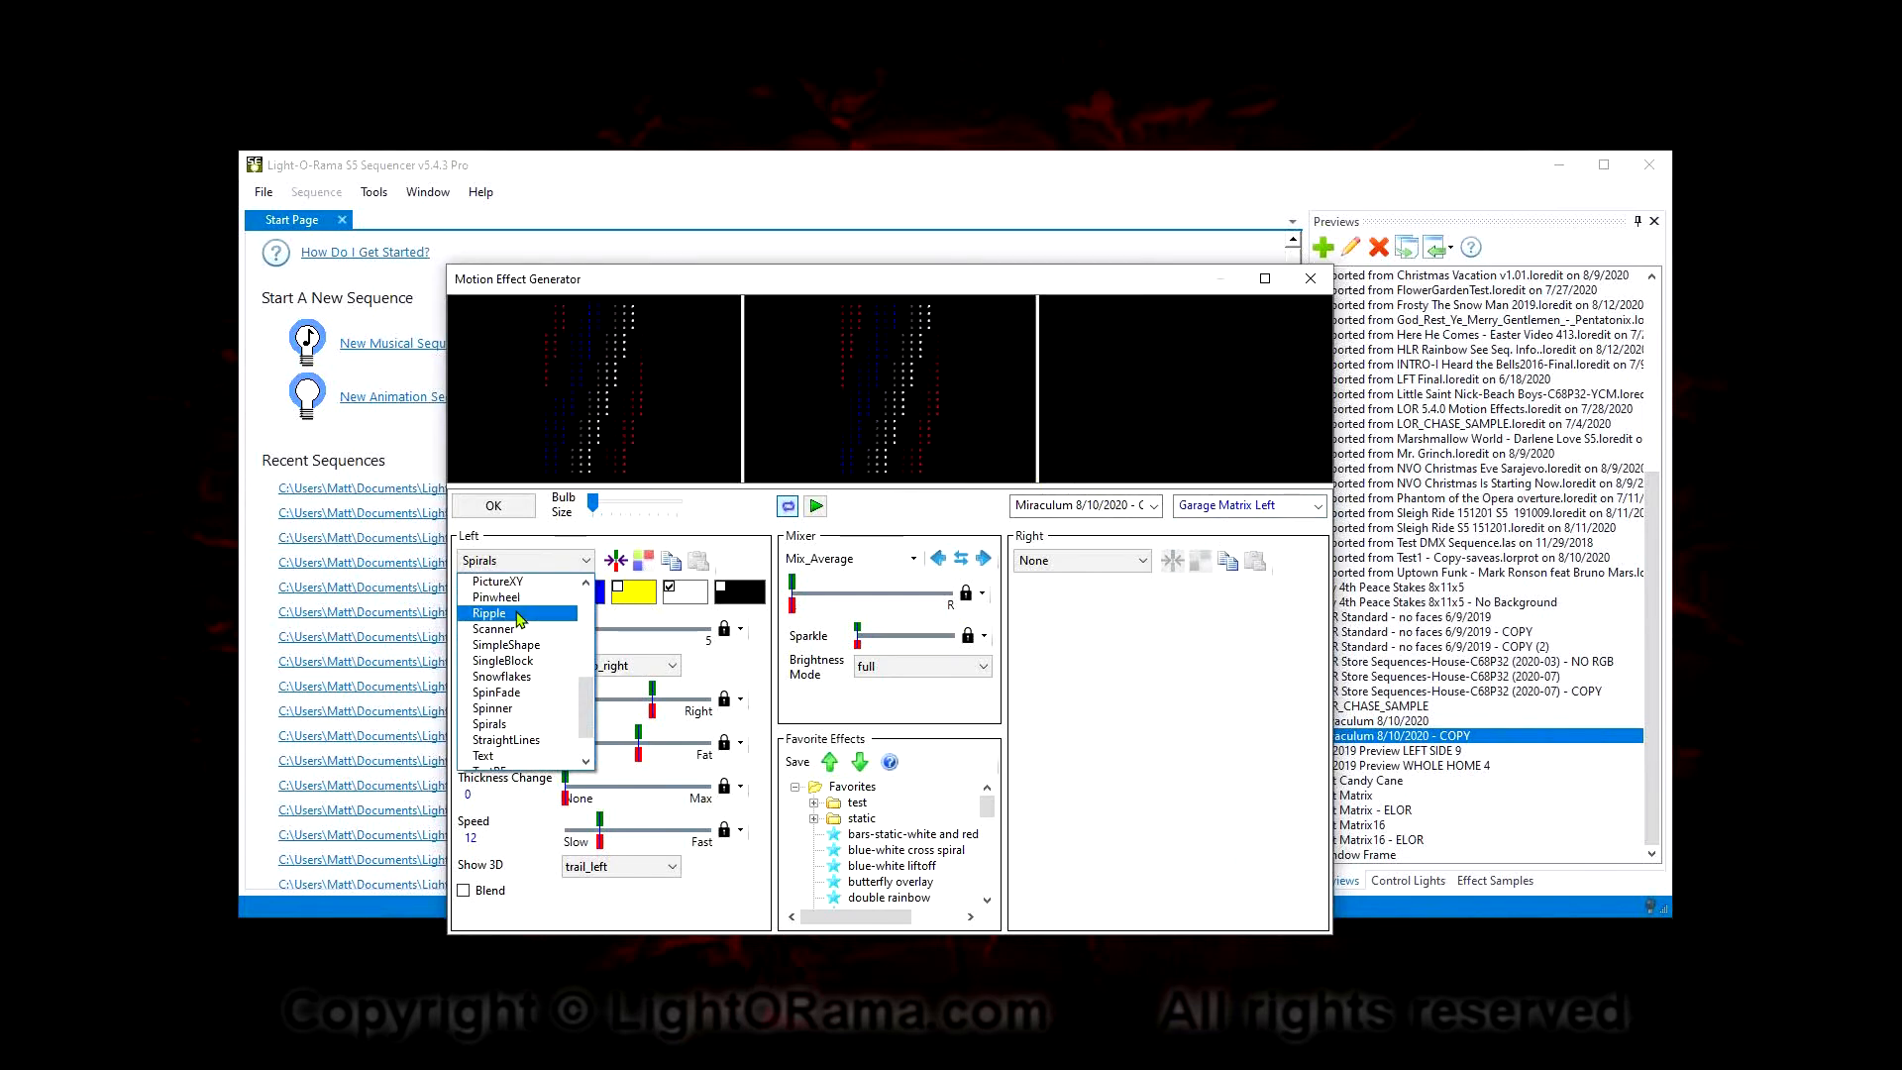
{"action": "left_click", "coordinate": [516, 609]}
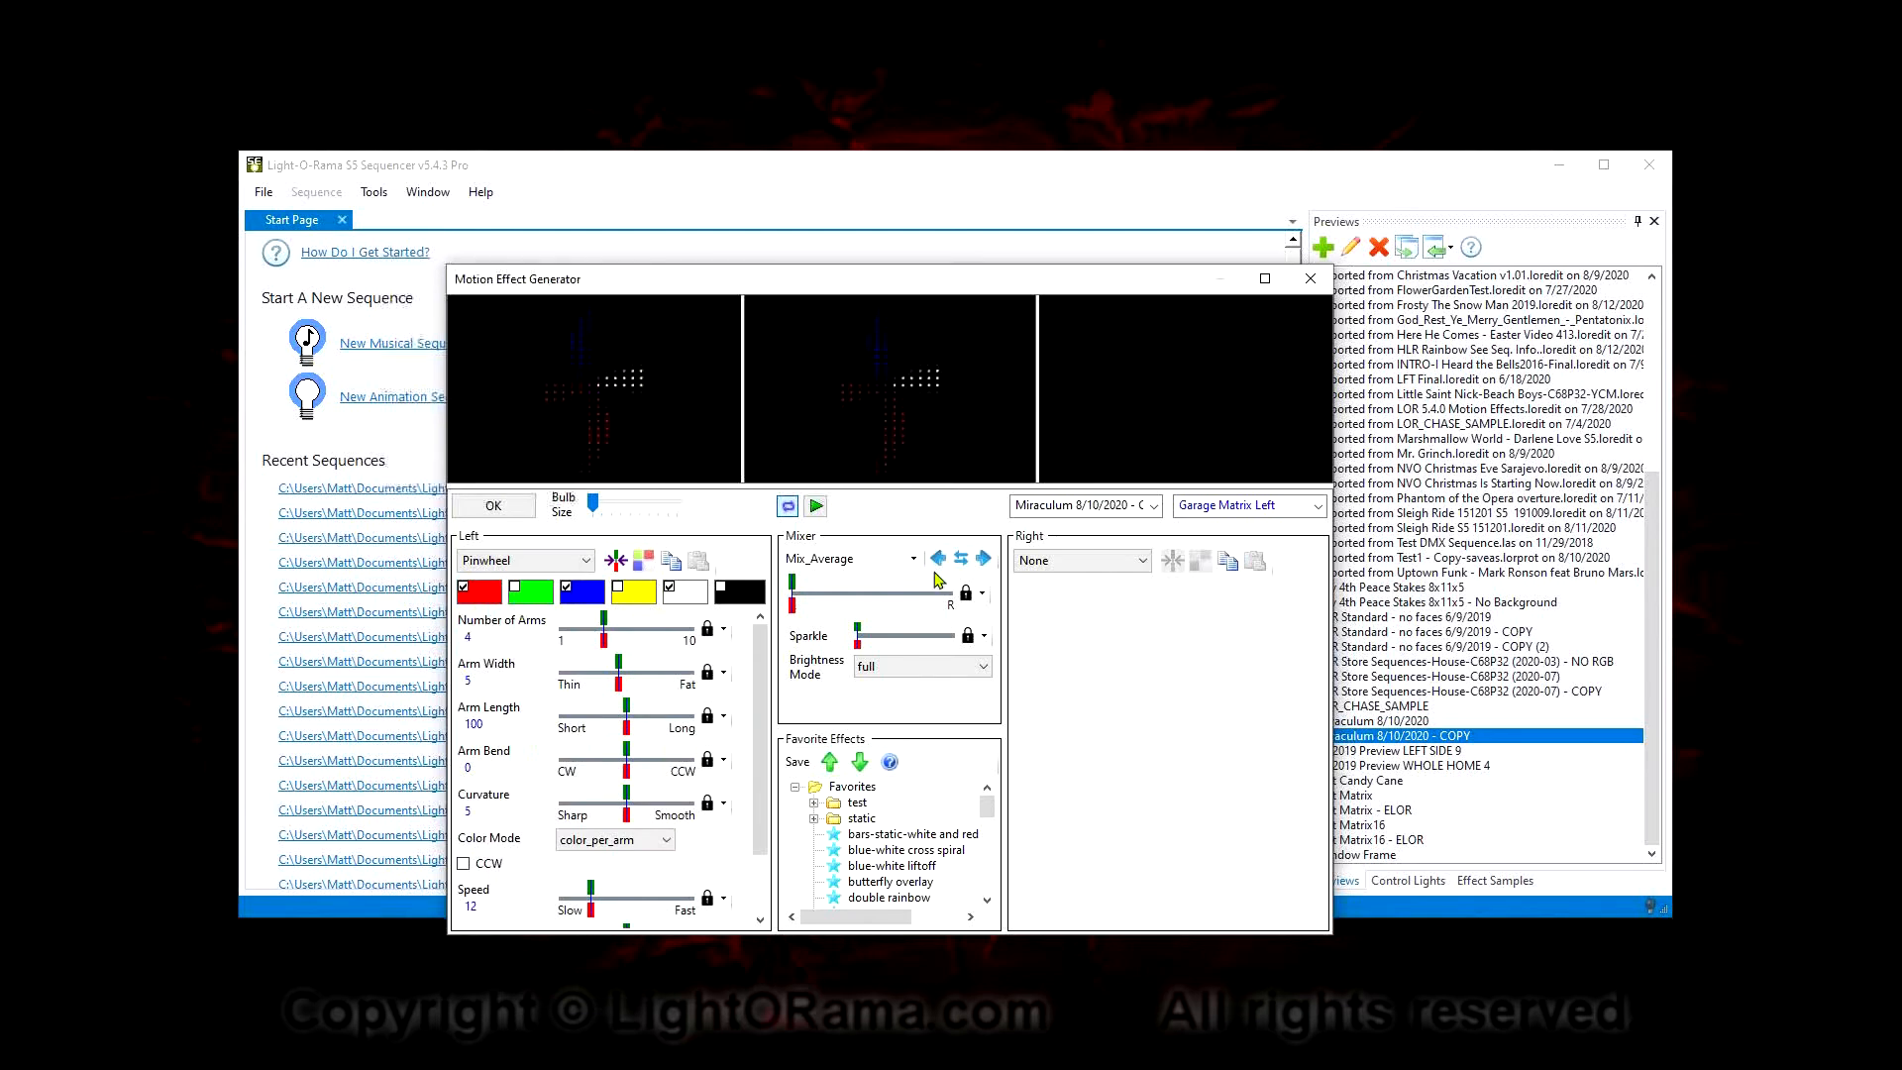
Display the Pinwheel effect on the Garage Matrix Right group and on the Spare Window Matrix group
{"action": "left_click", "coordinate": [1213, 512]}
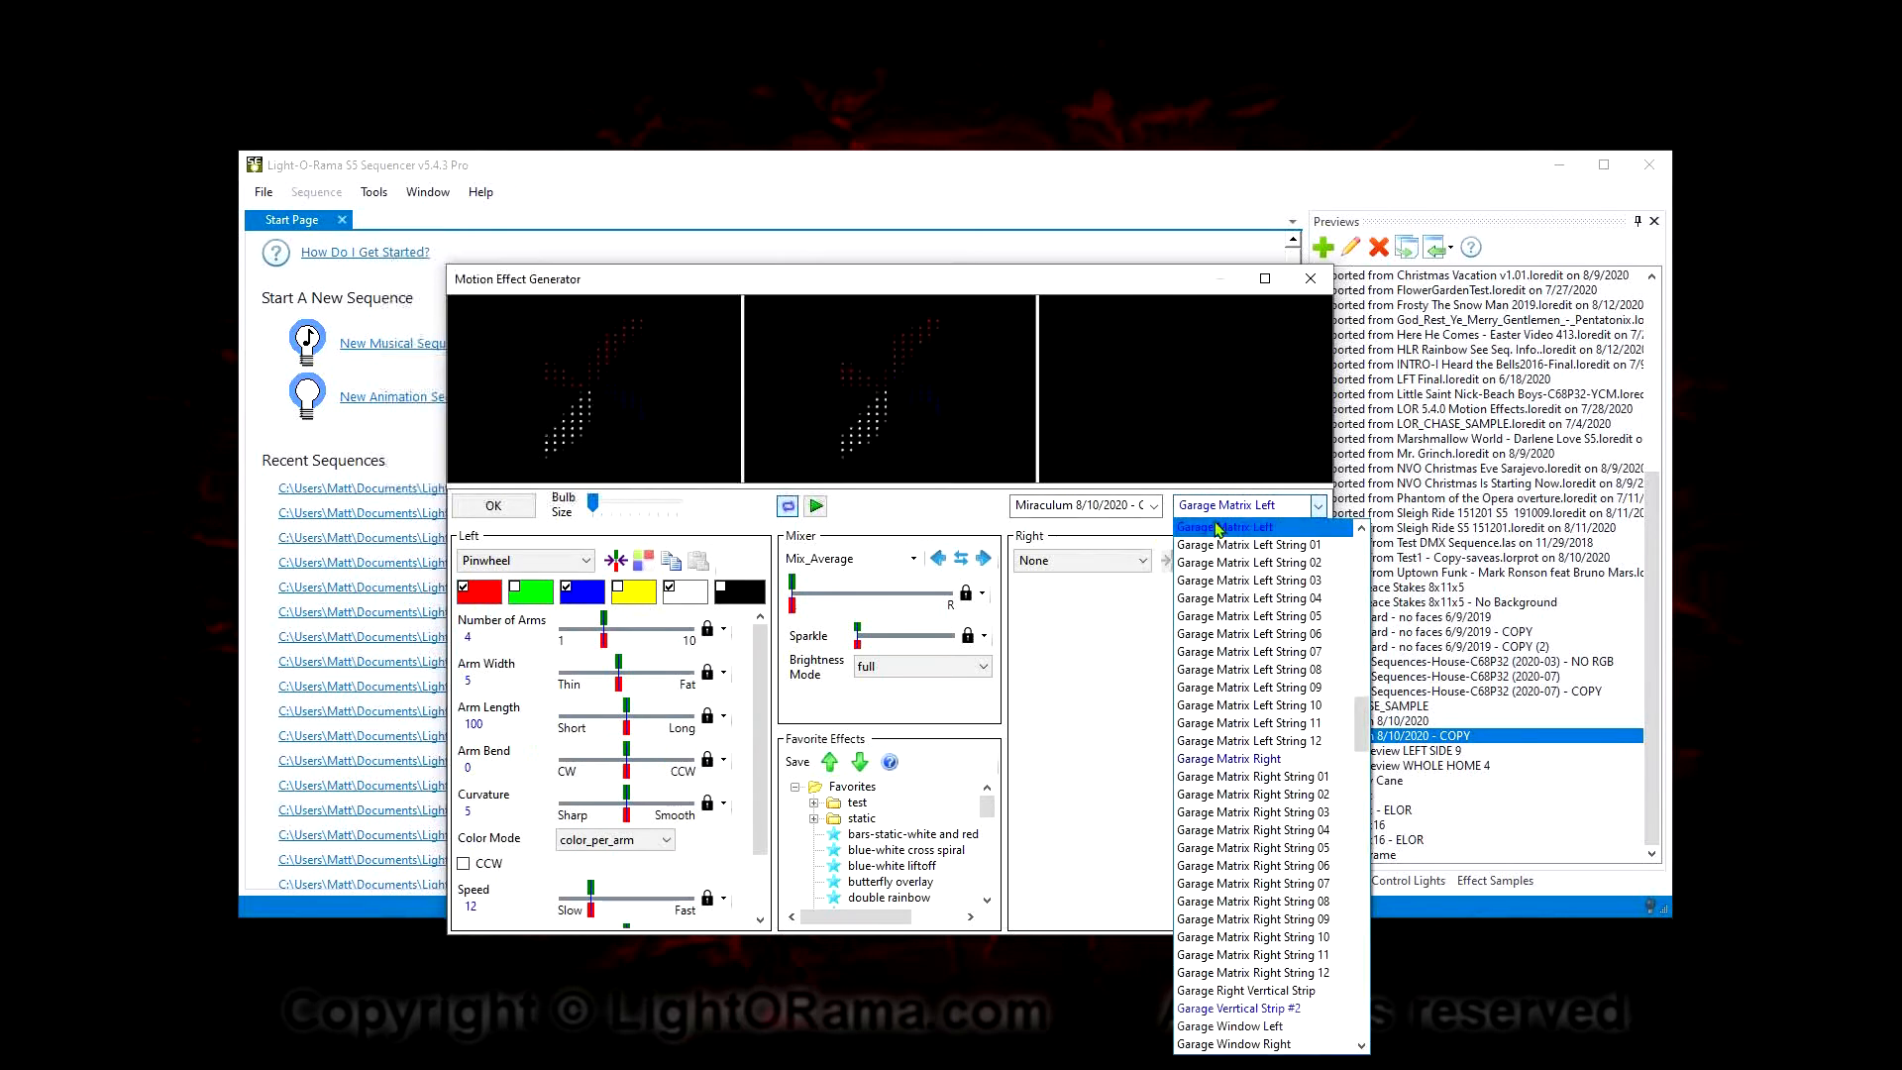
{"action": "left_click", "coordinate": [1254, 762]}
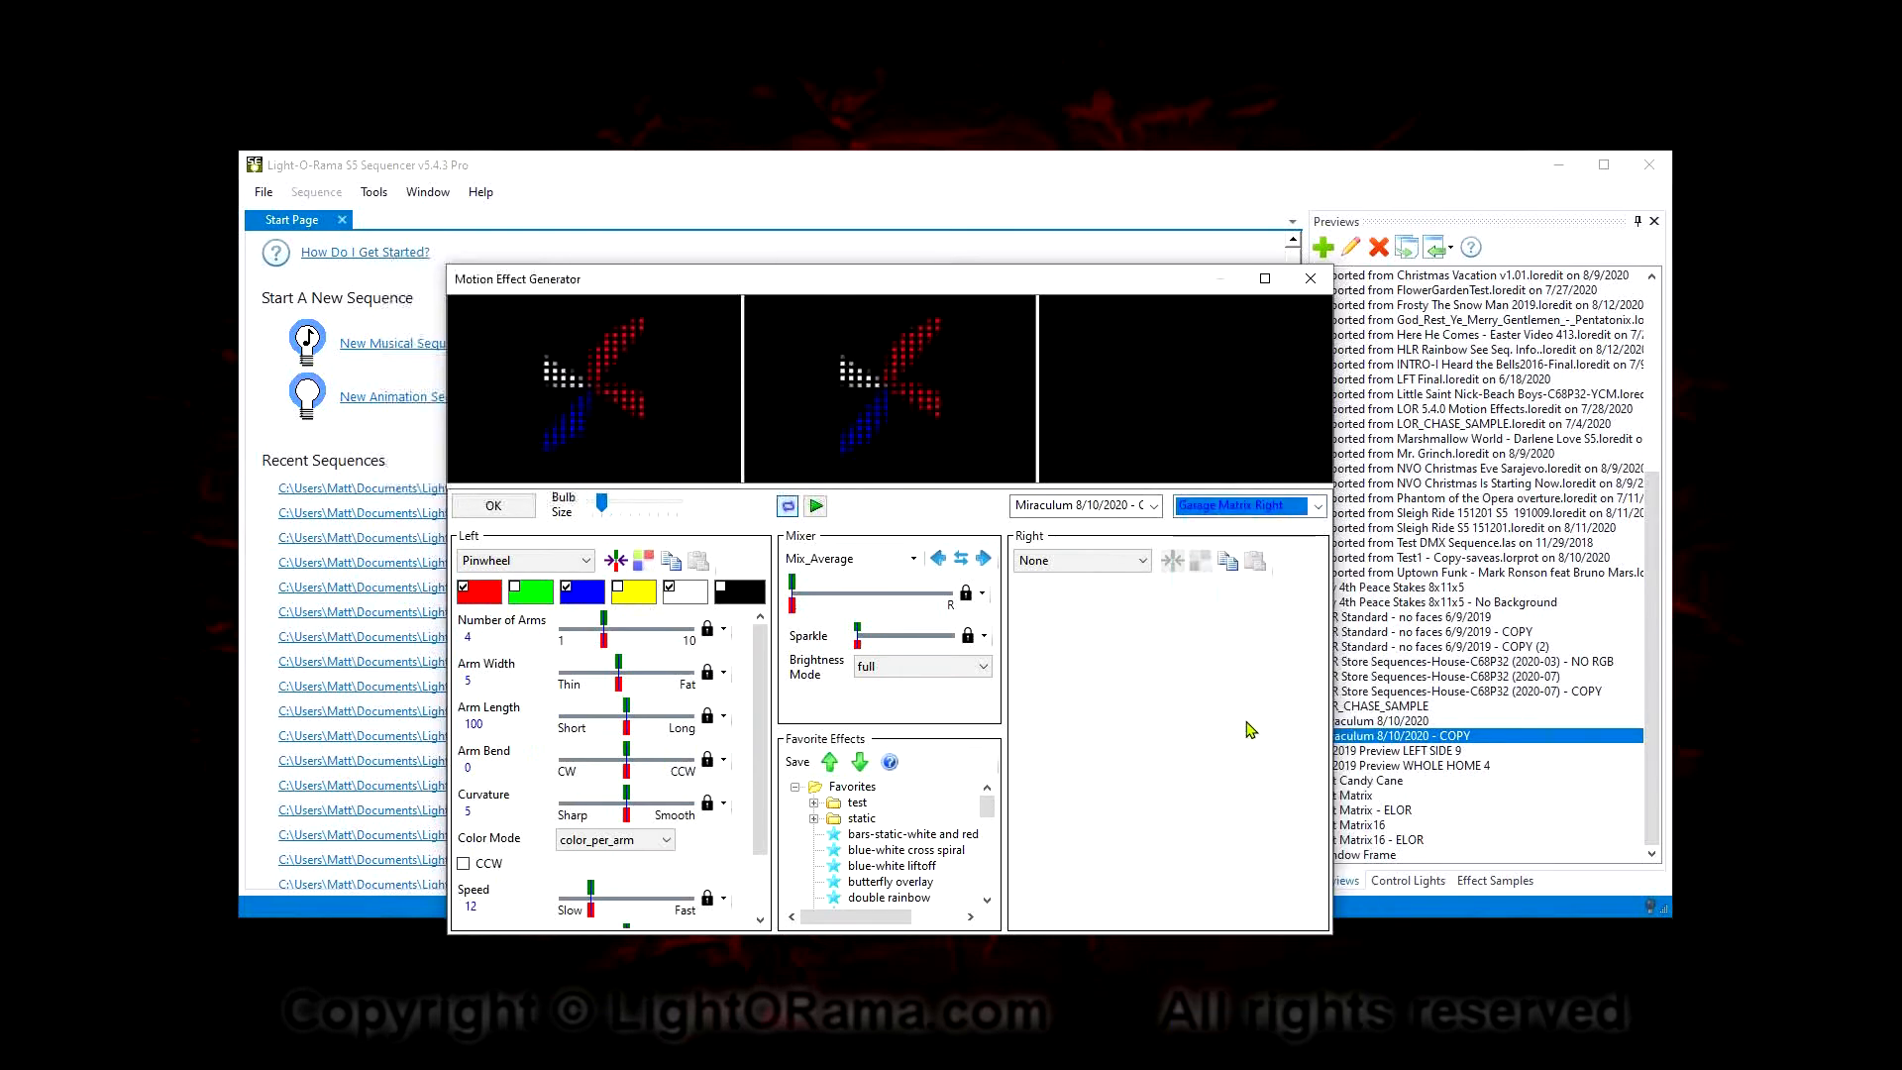
{"action": "left_click", "coordinate": [1234, 510]}
{"action": "left_click_drag", "start_coordinate": [1361, 724], "coordinate": [1384, 975]}
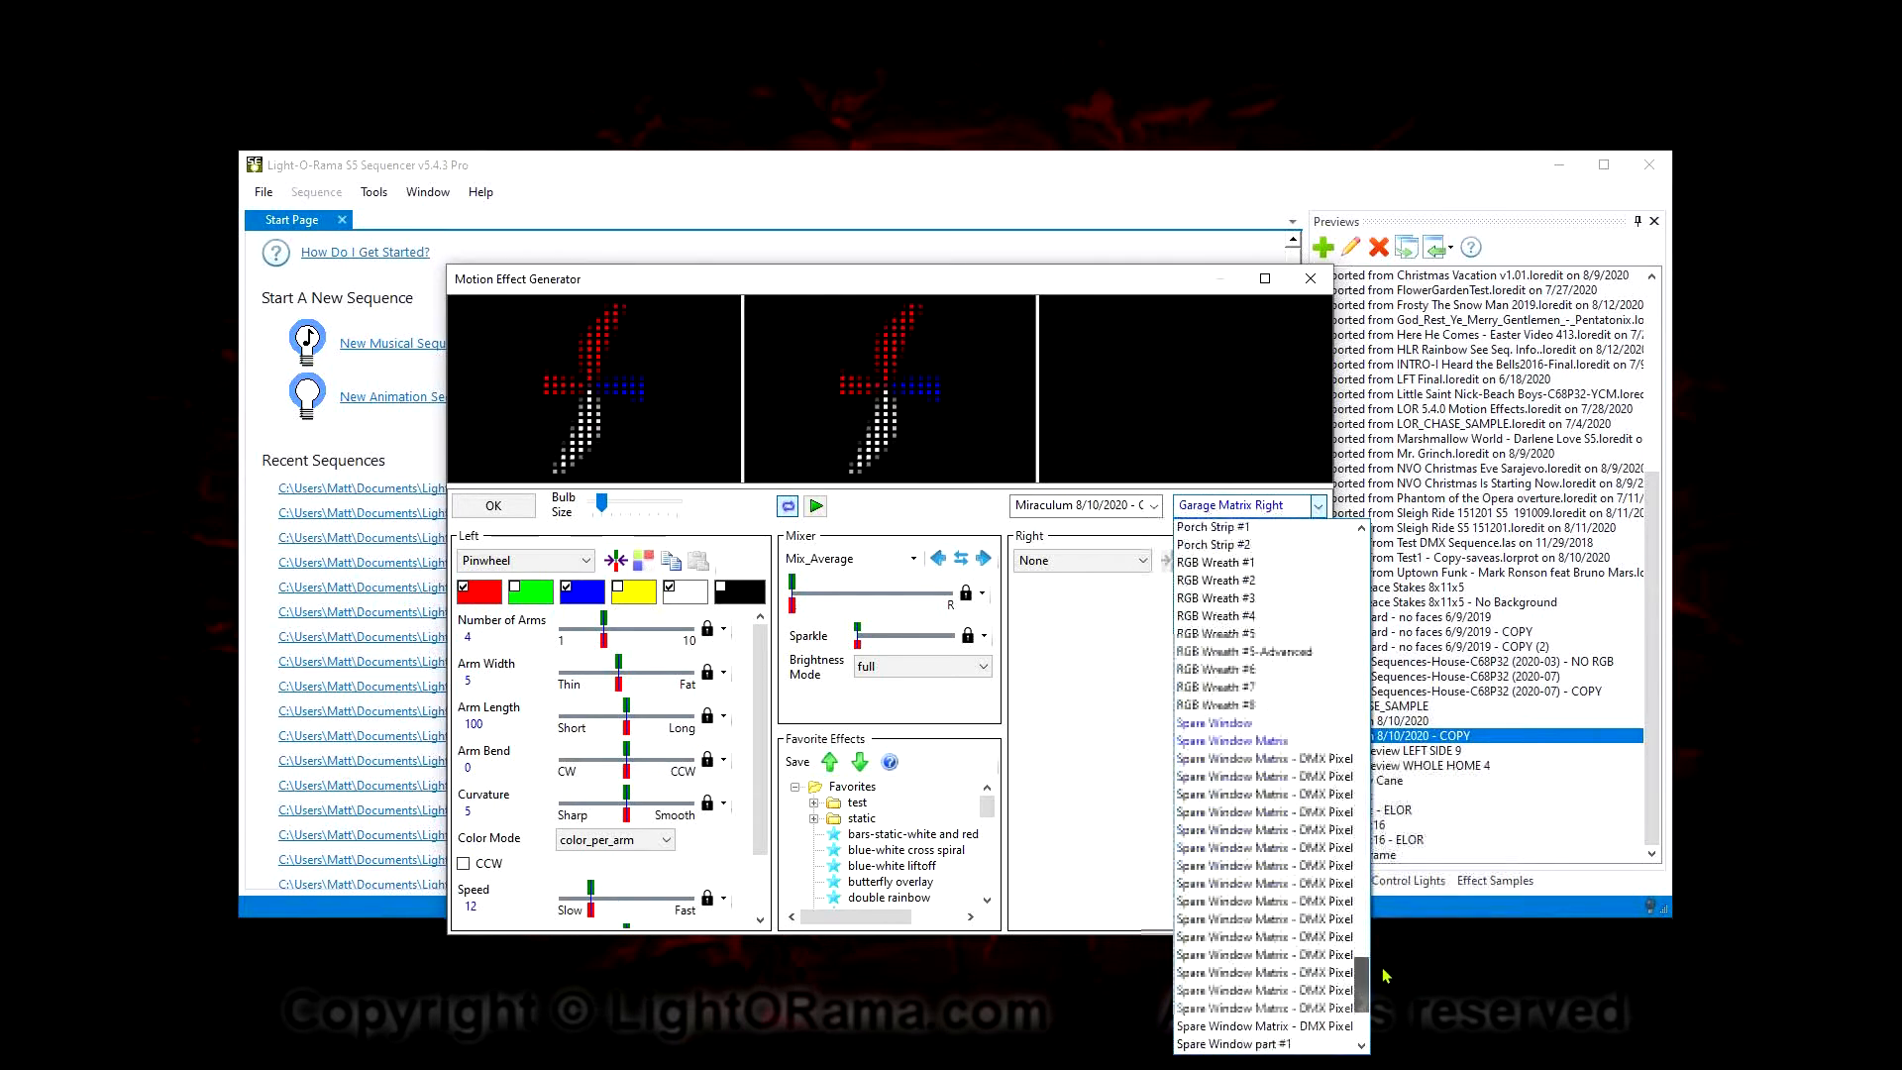
{"action": "left_click", "coordinate": [1271, 743]}
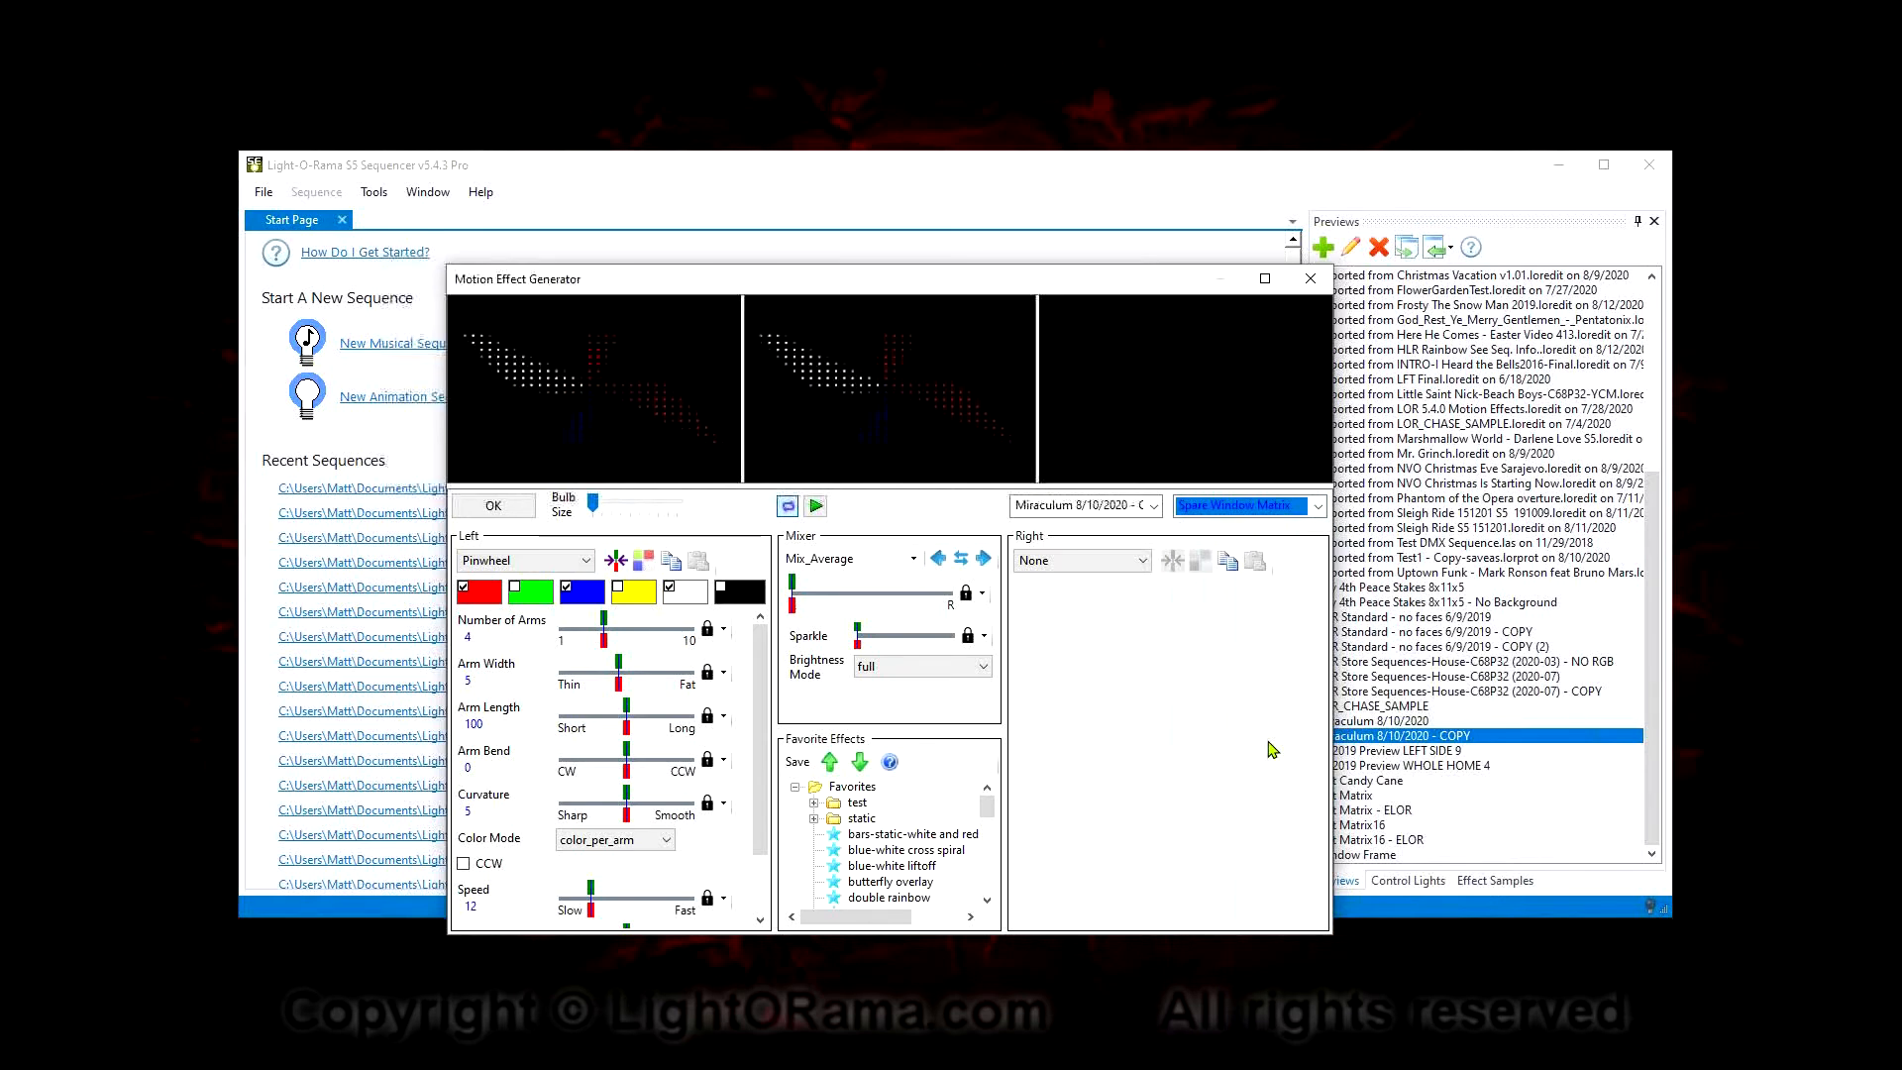
Select the Pixel Mini Tree 1 prop, change its left effect to Ripple and play it
{"action": "left_click", "coordinate": [1321, 507]}
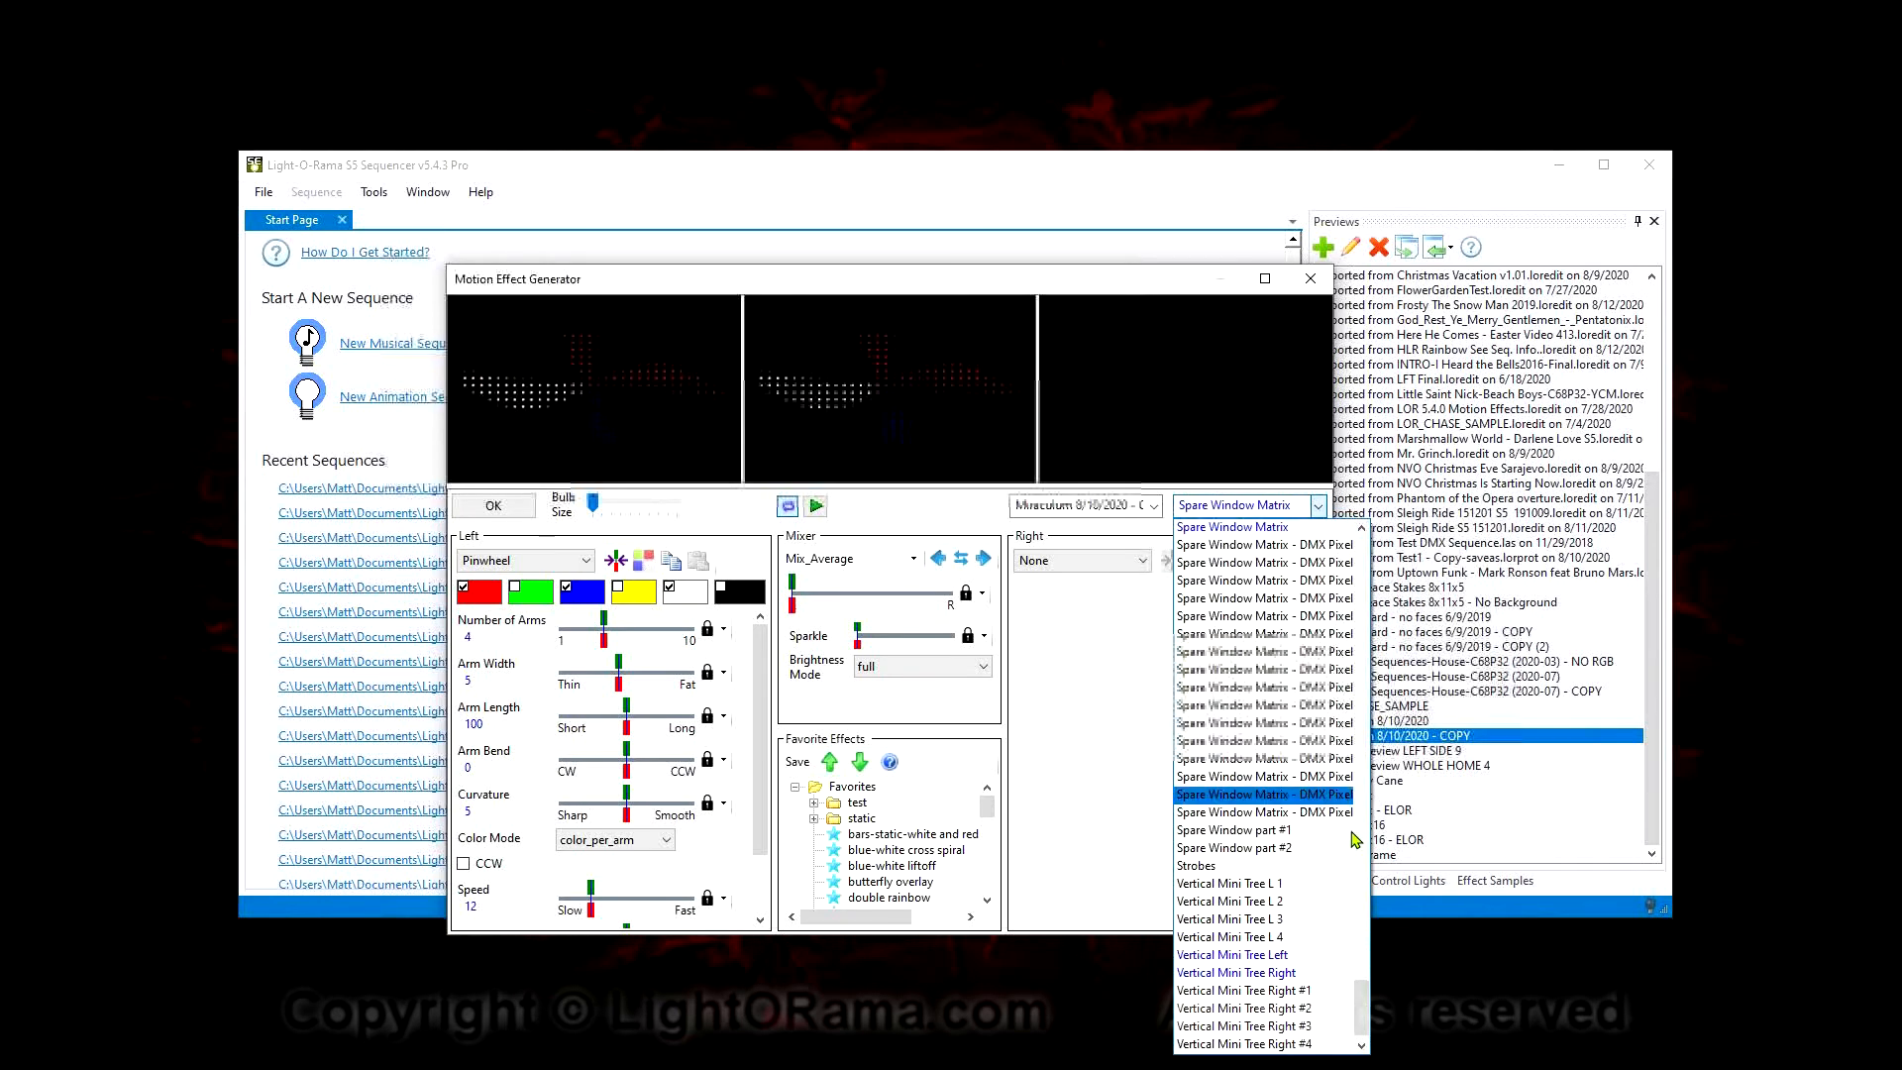
{"action": "left_click_drag", "start_coordinate": [1366, 996], "coordinate": [1370, 928]}
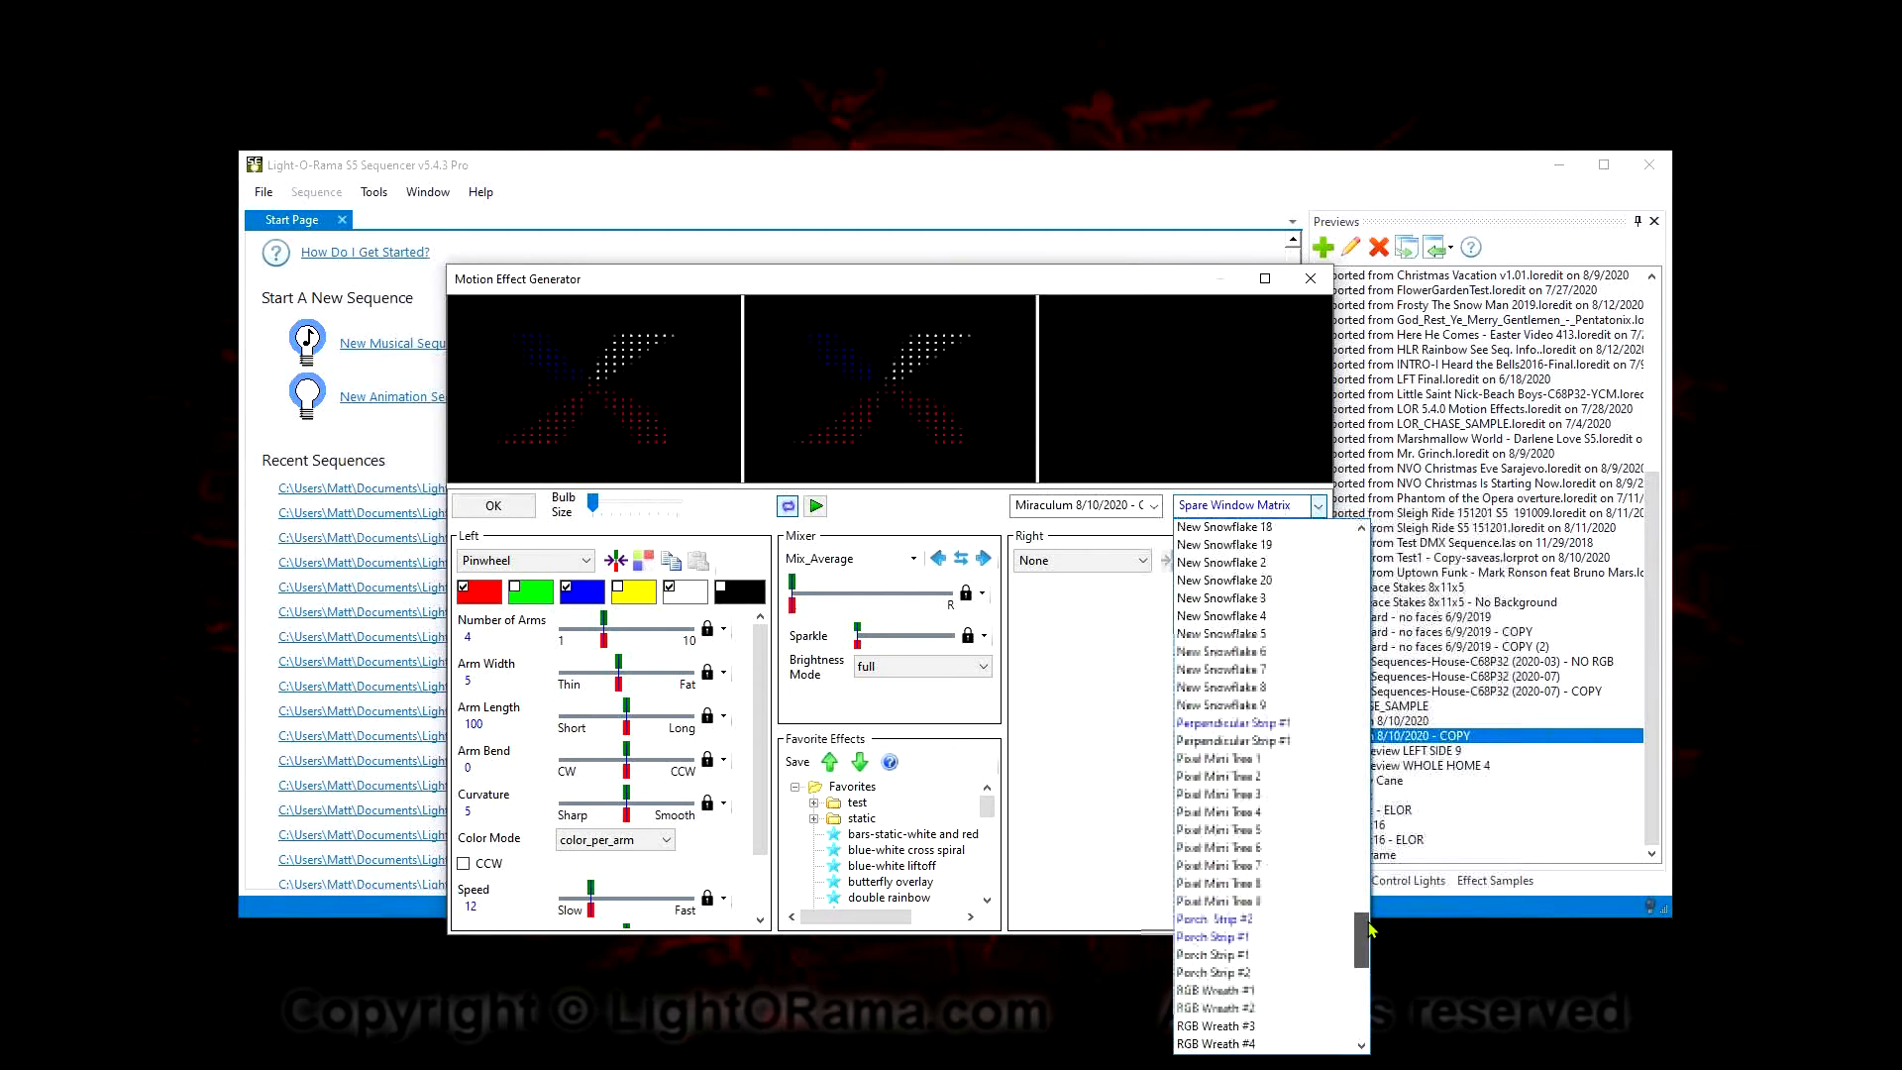
{"action": "left_click", "coordinate": [1255, 760]}
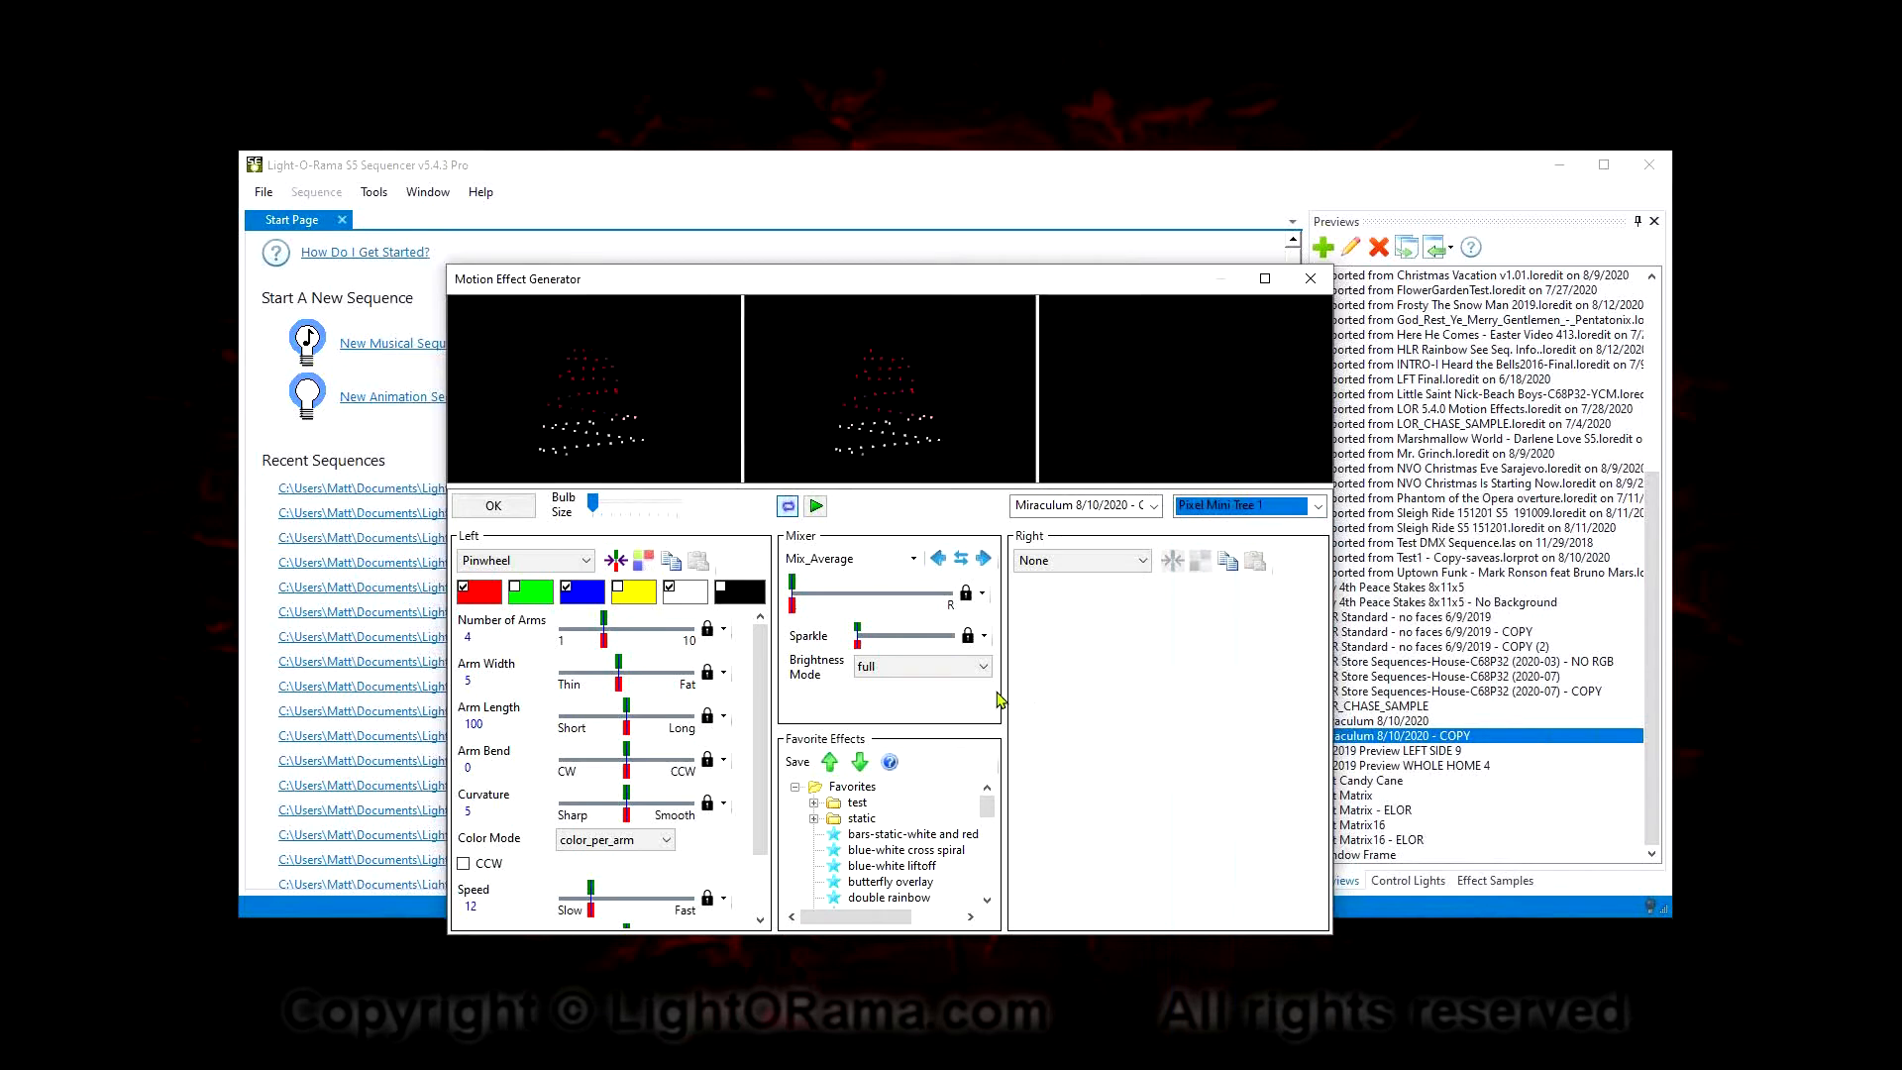
{"action": "left_click", "coordinate": [536, 561]}
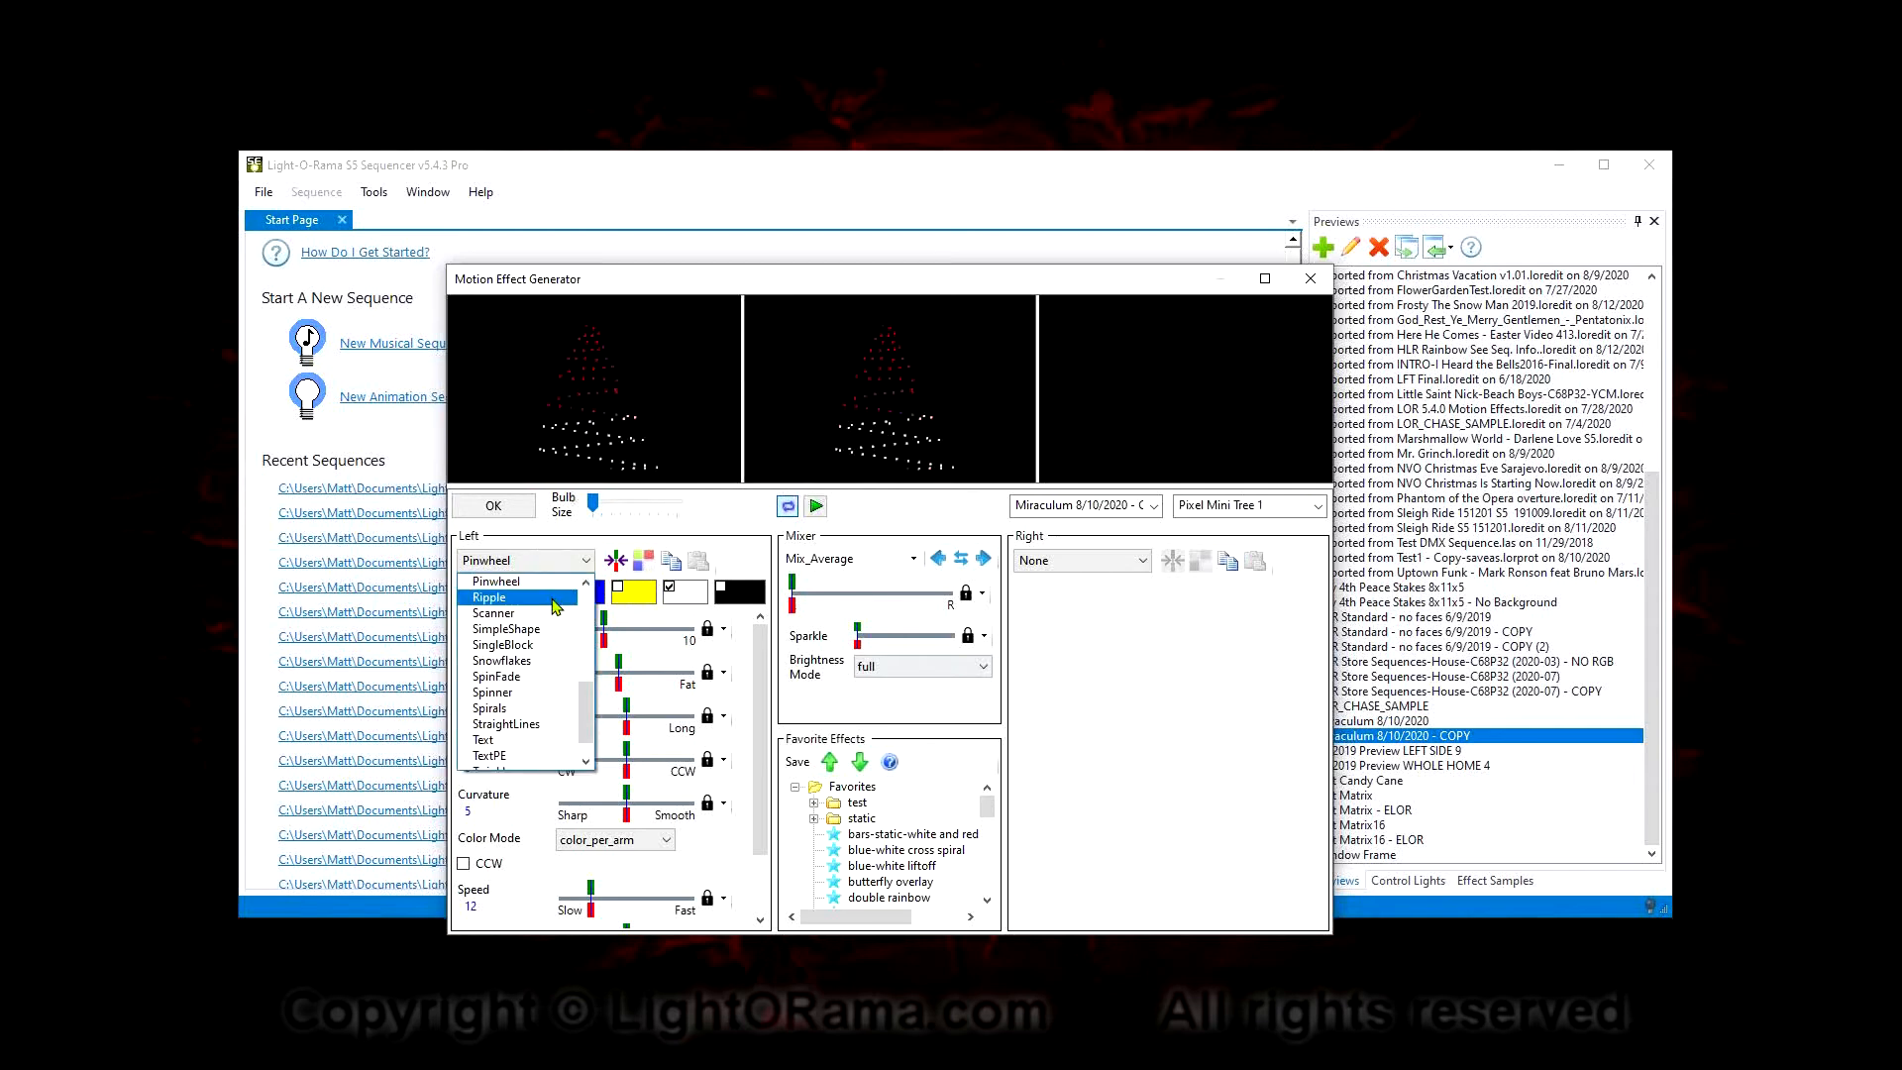
{"action": "left_click", "coordinate": [551, 599]}
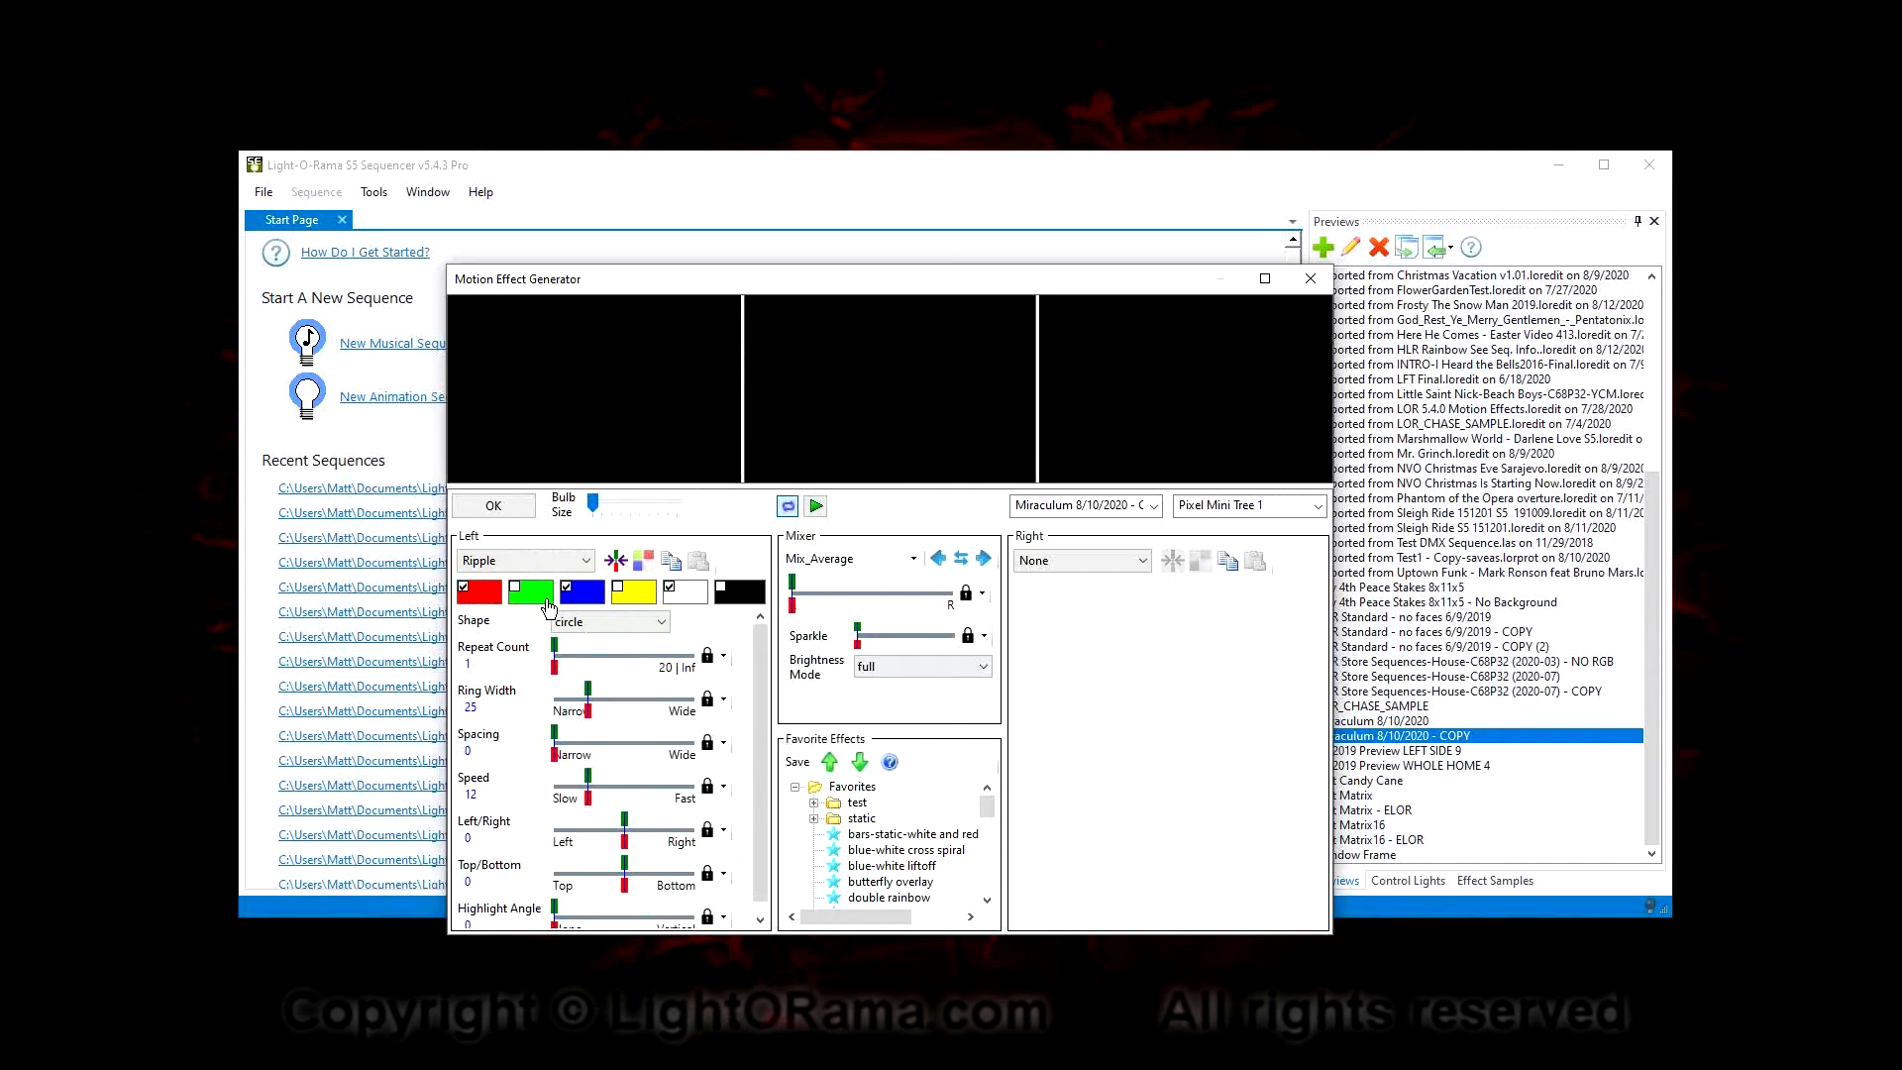
{"action": "left_click", "coordinate": [814, 506]}
Change the left effect on Pixel Mini Tree 1 to Bars
{"action": "left_click", "coordinate": [558, 562]}
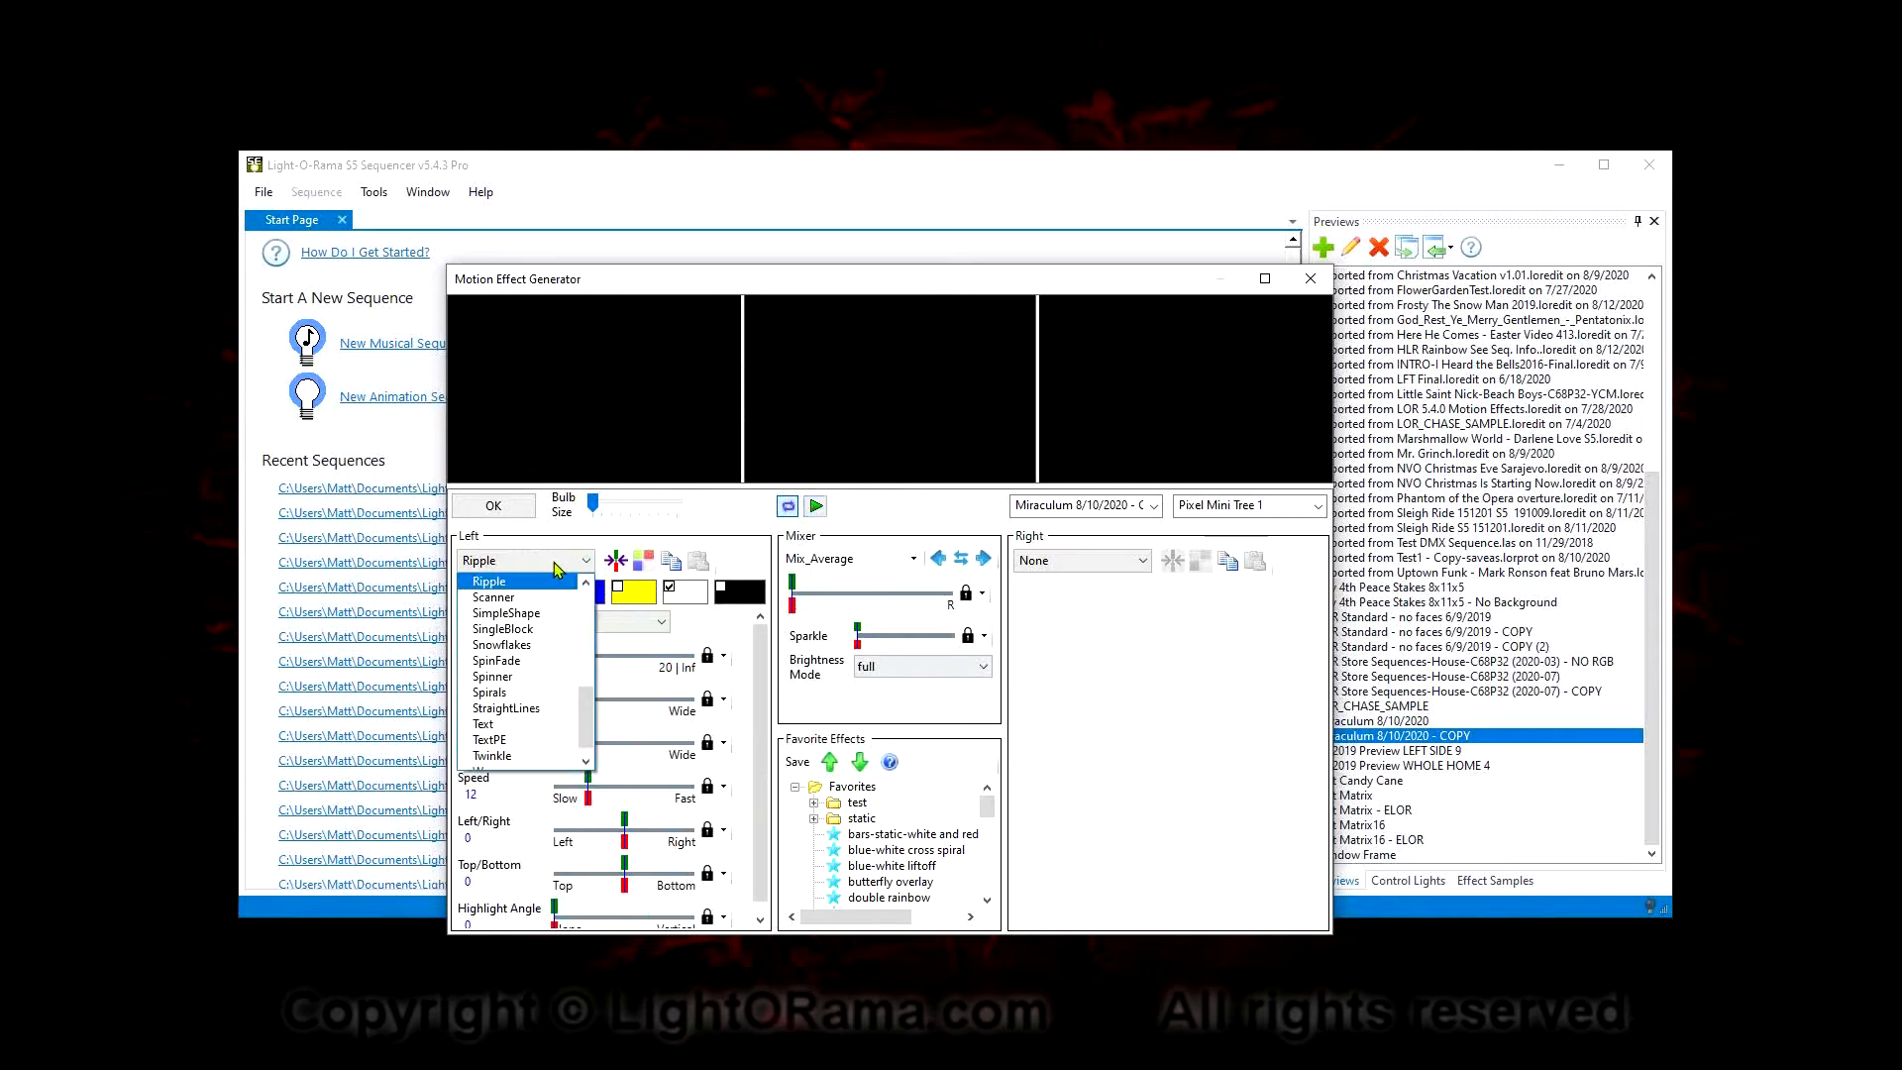
{"action": "left_click", "coordinate": [584, 634]}
{"action": "left_click", "coordinate": [587, 613]}
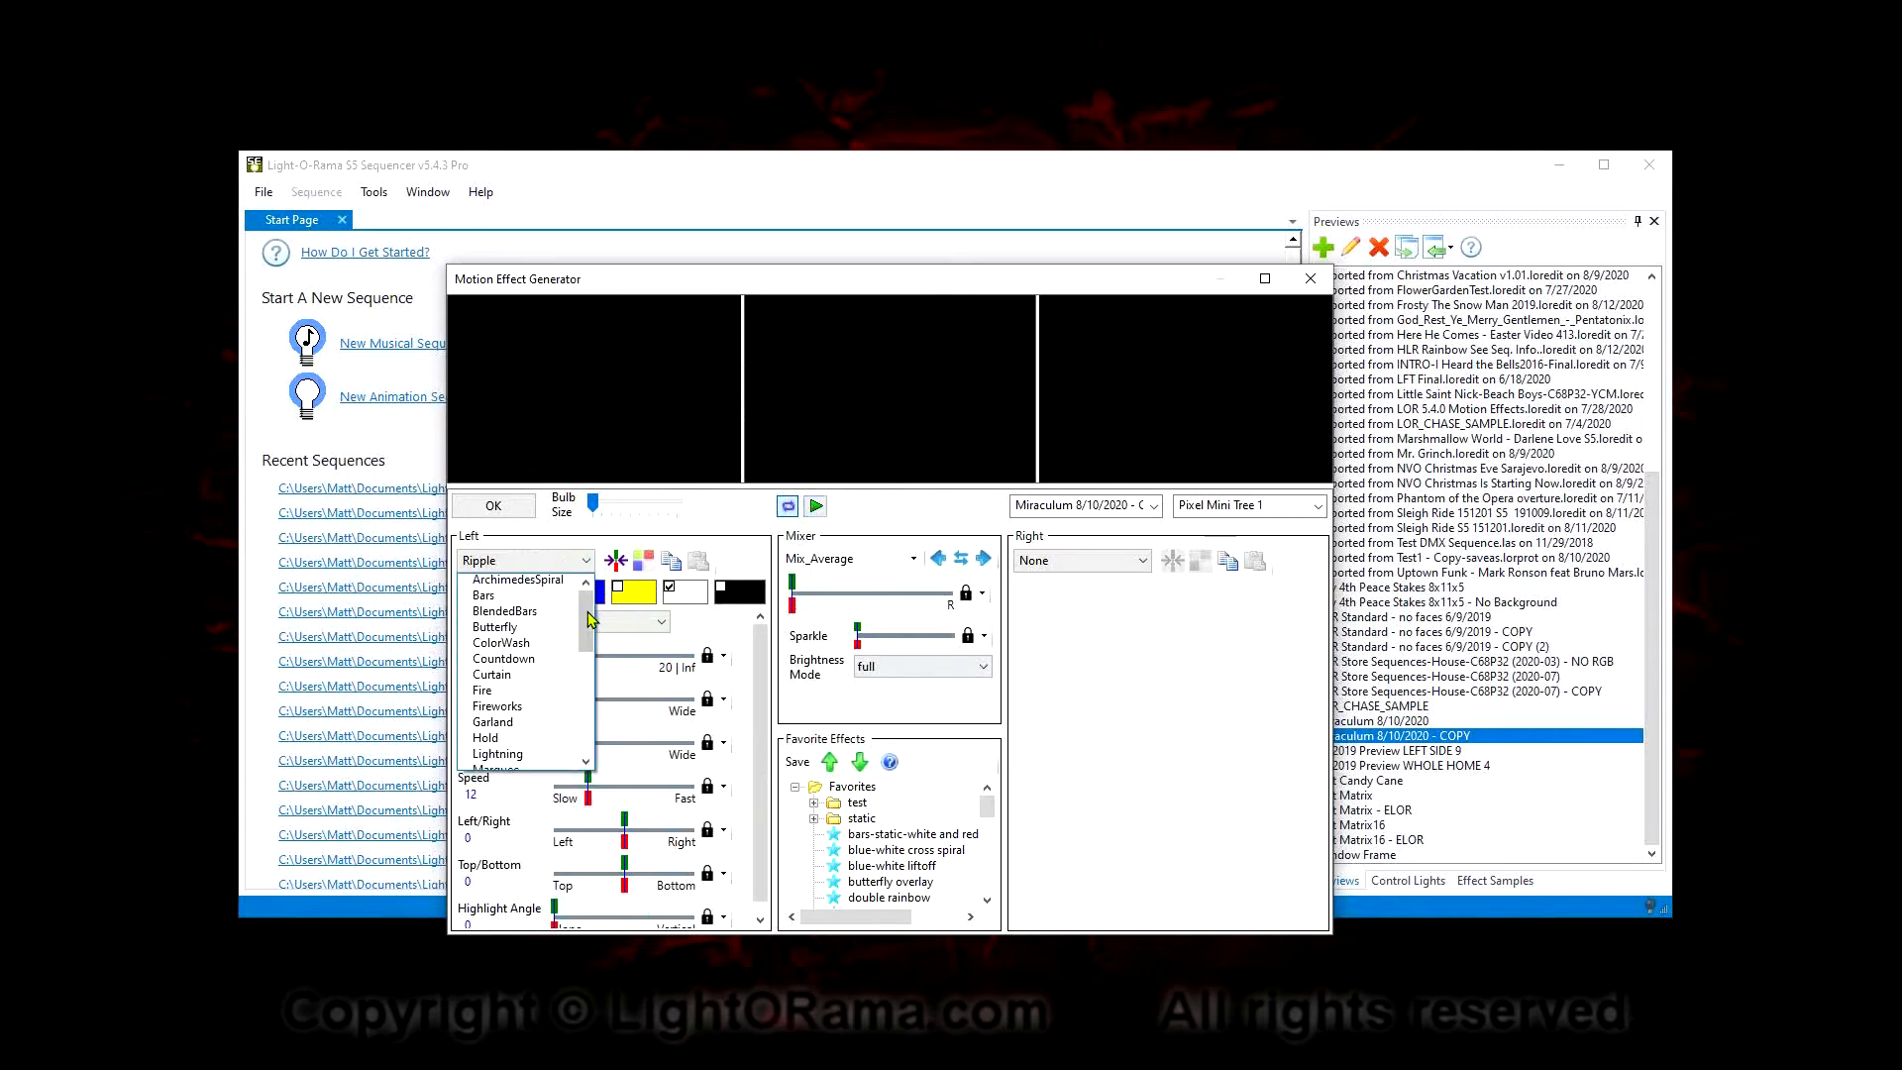
{"action": "left_click", "coordinate": [551, 608]}
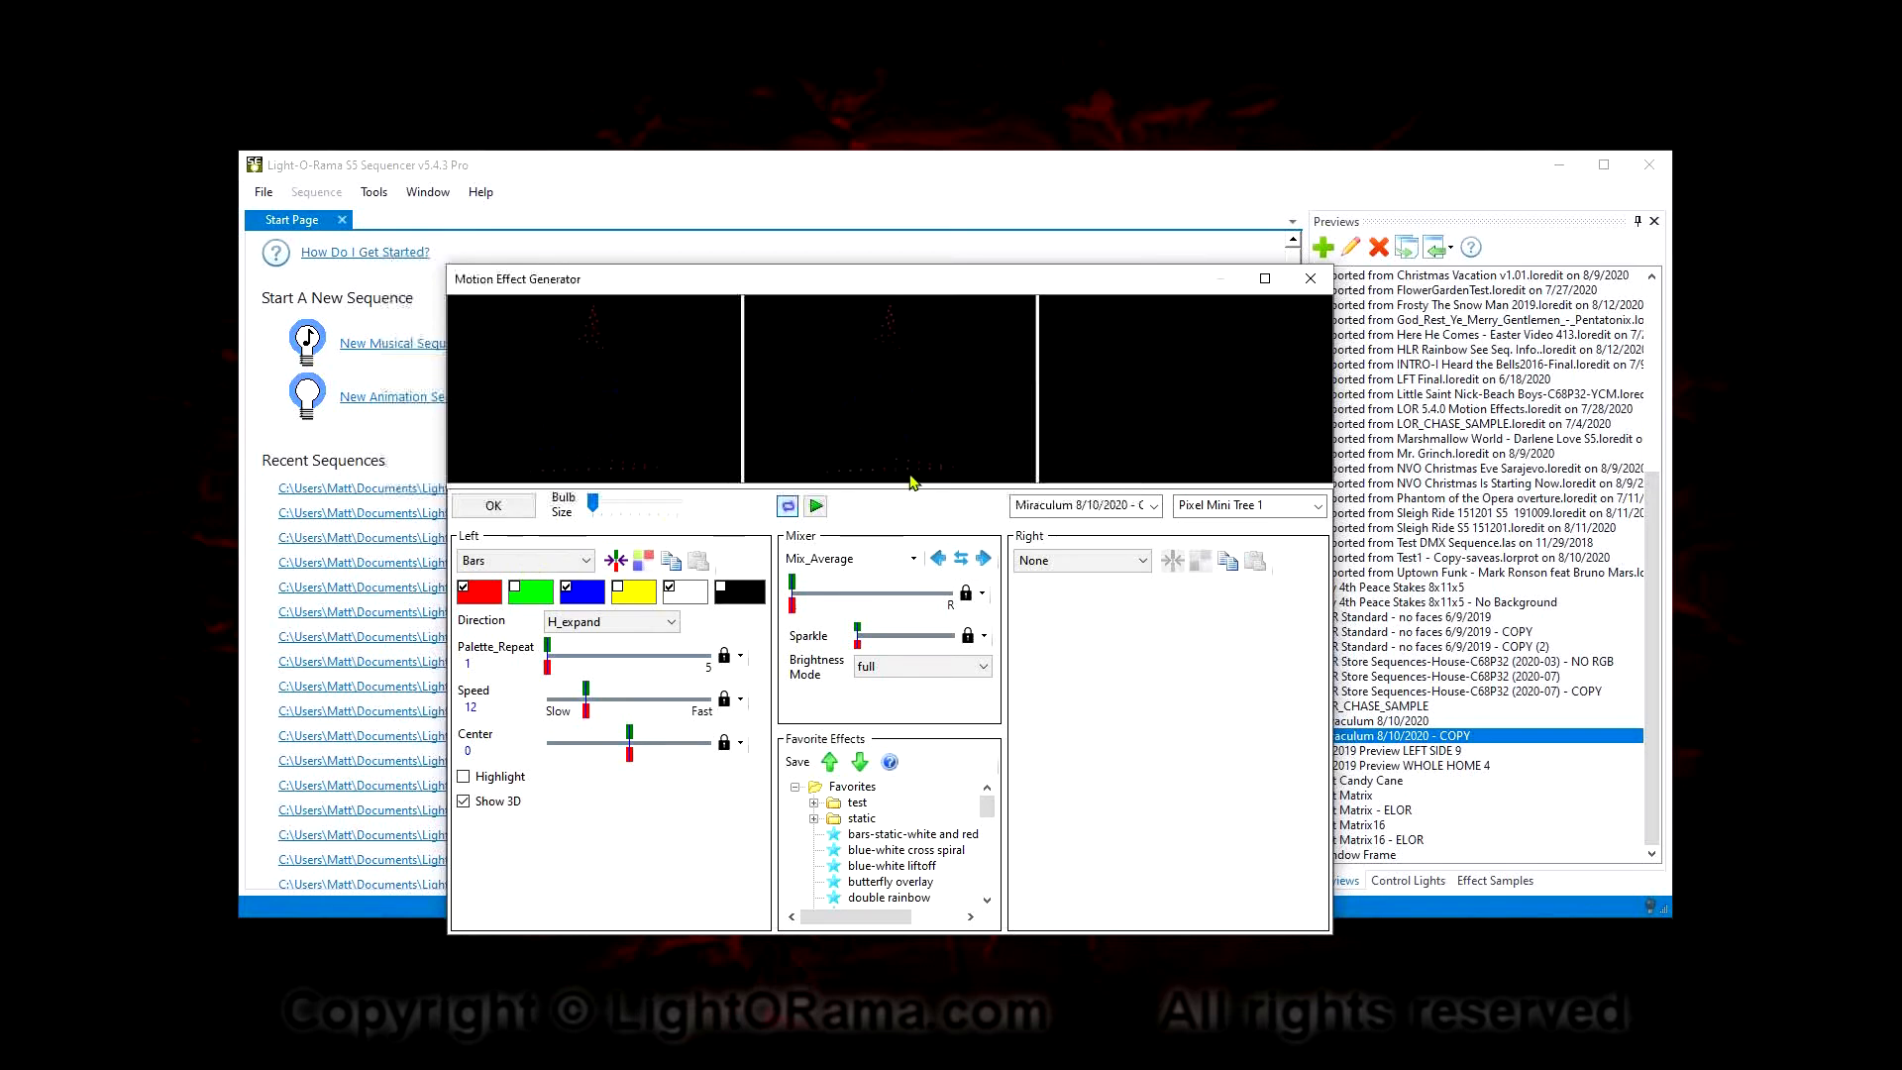
Display the Bars effect on the RGB Wreath #5 prop and enlarge the preview bulb size
{"action": "left_click", "coordinate": [1259, 507]}
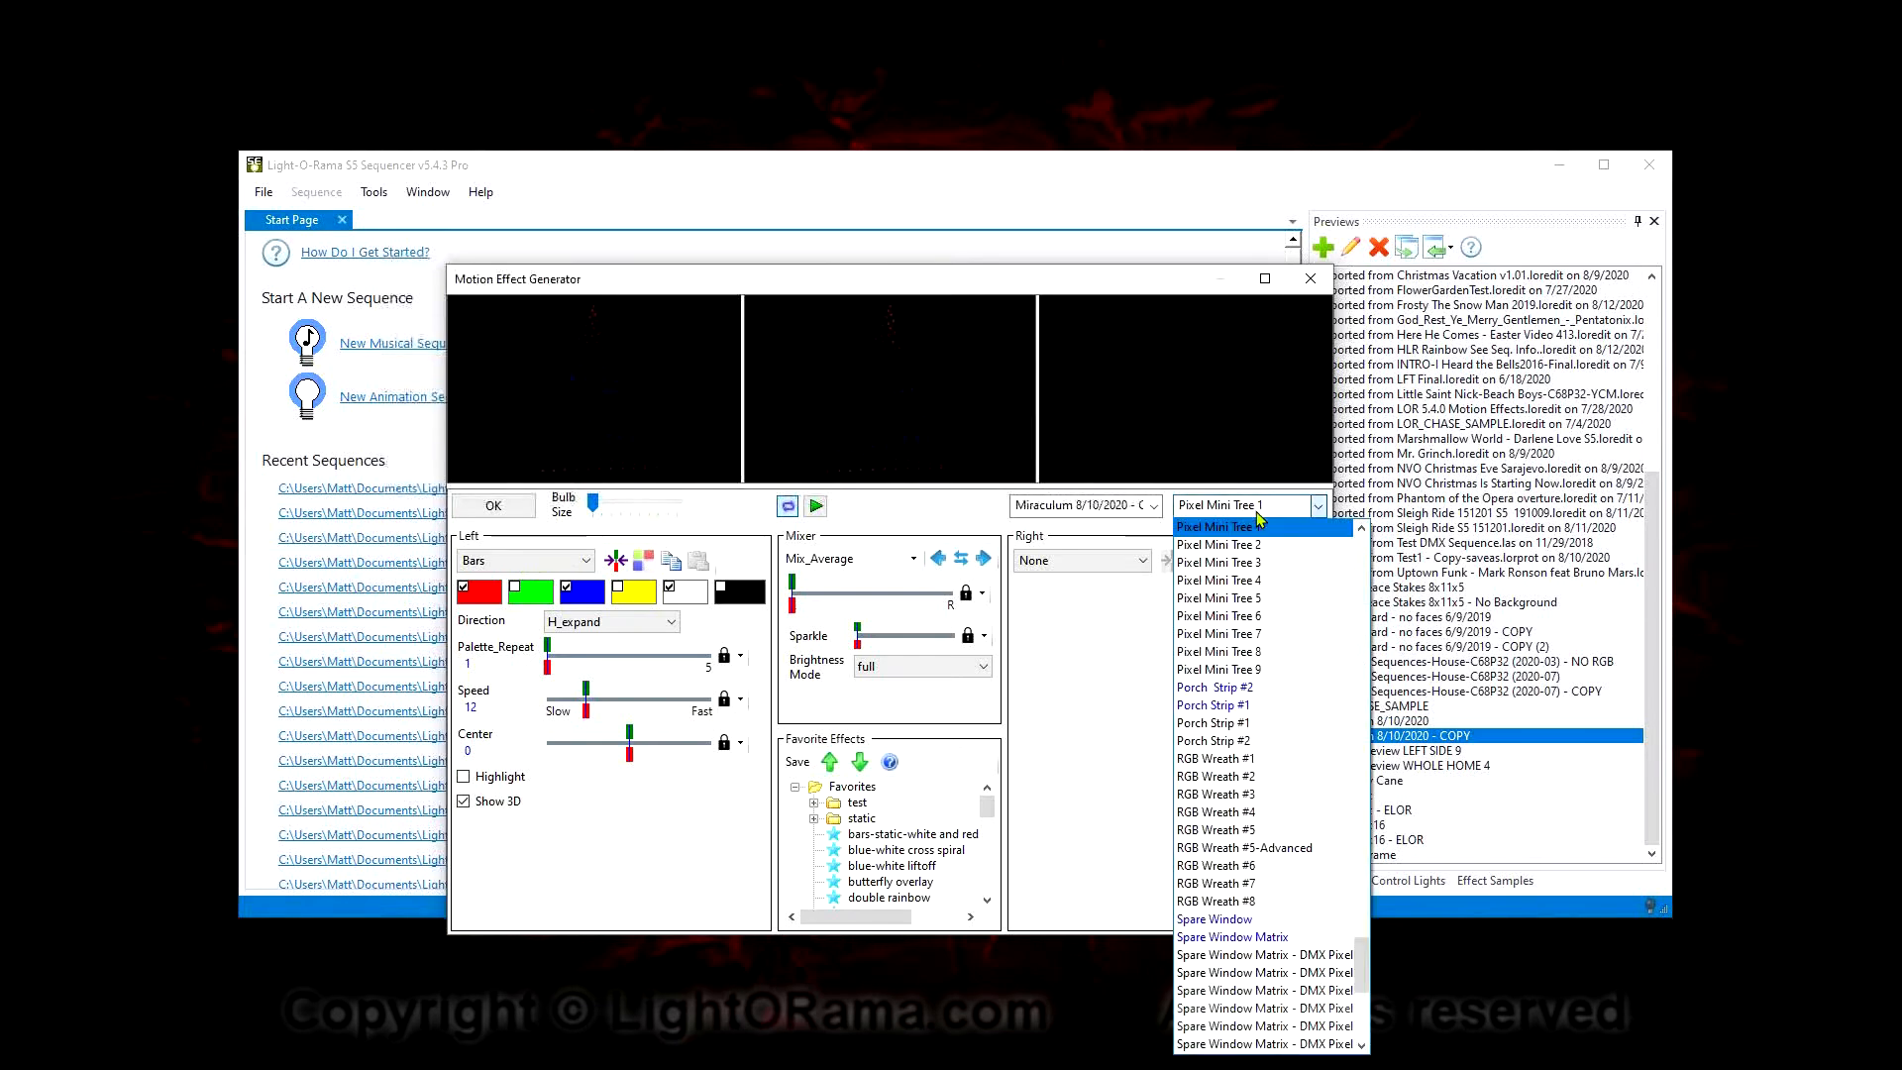
{"action": "scroll", "coordinate": [1298, 642], "scroll_direction": "up", "scroll_amount": 2}
{"action": "scroll", "coordinate": [1297, 641], "scroll_direction": "up", "scroll_amount": 9}
{"action": "scroll", "coordinate": [1297, 642], "scroll_direction": "up", "scroll_amount": 1}
{"action": "scroll", "coordinate": [1297, 642], "scroll_direction": "up", "scroll_amount": 6}
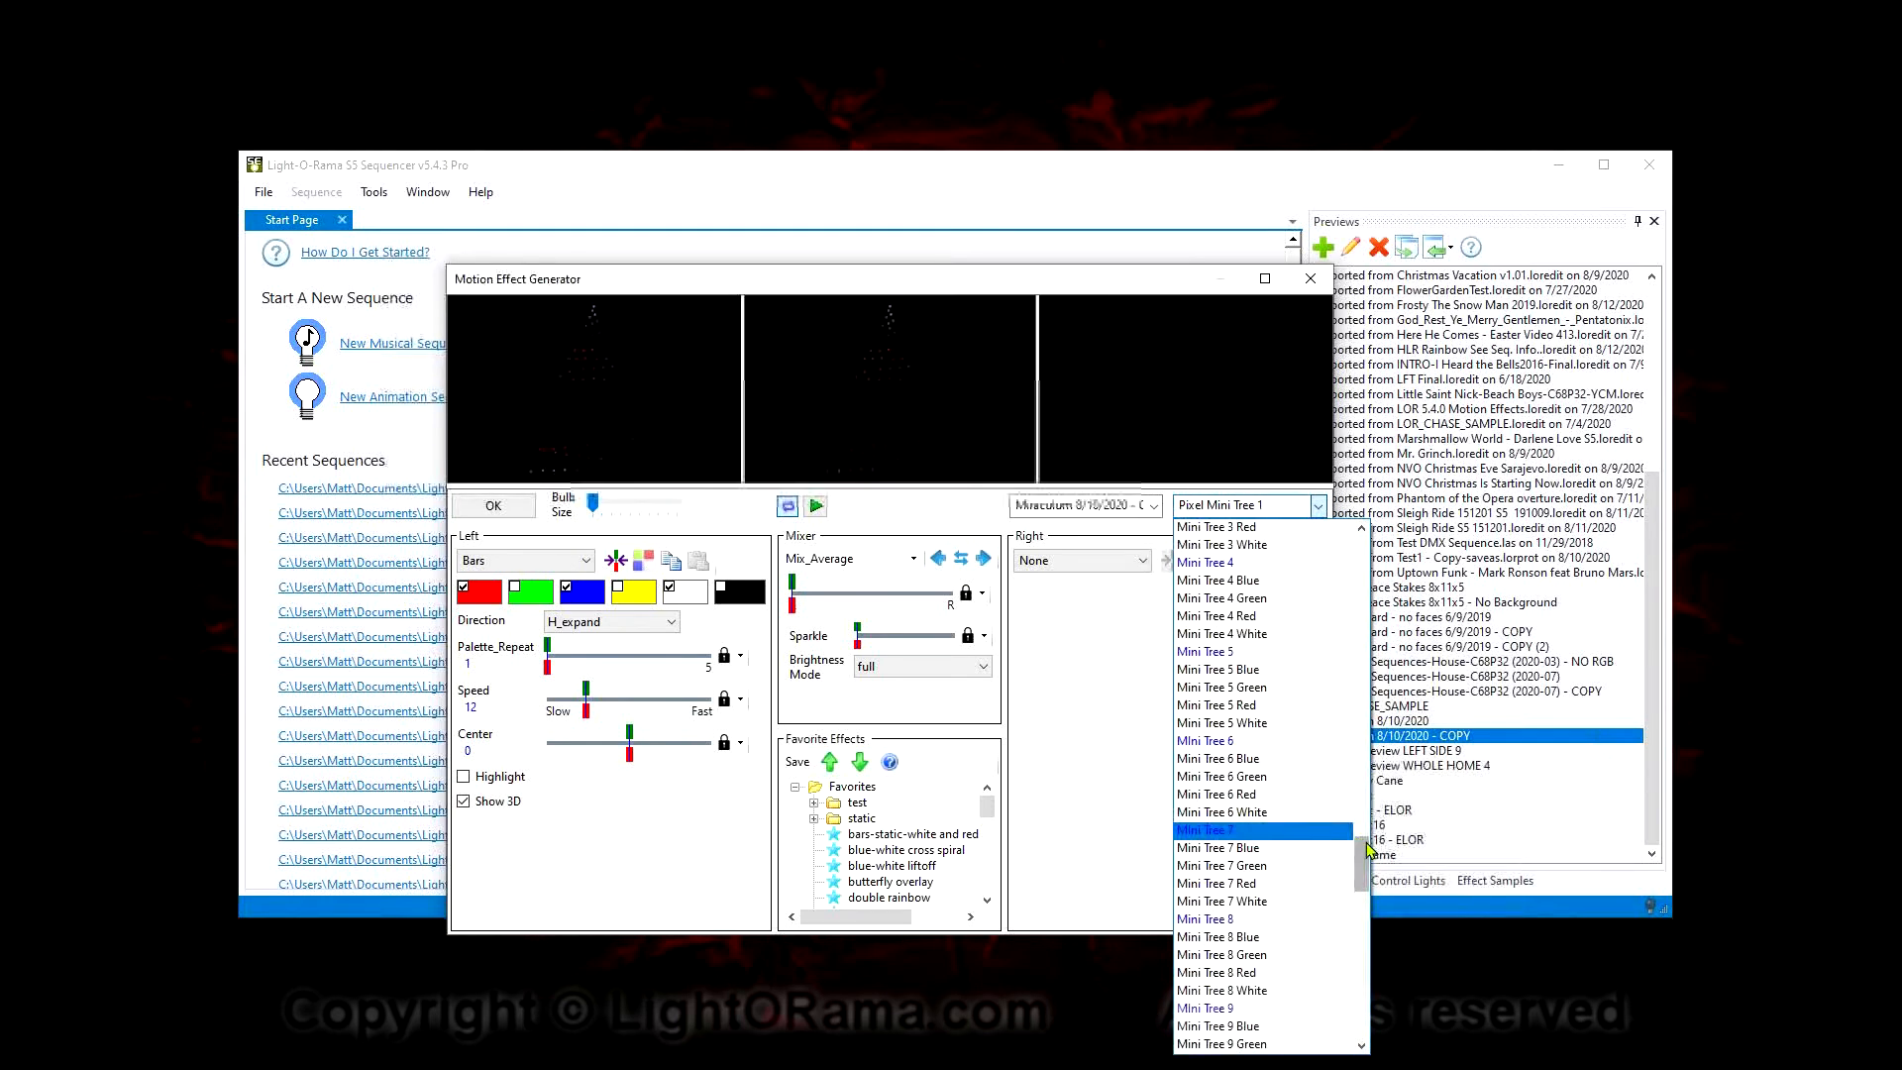
{"action": "left_click_drag", "start_coordinate": [1365, 854], "coordinate": [1374, 1007]}
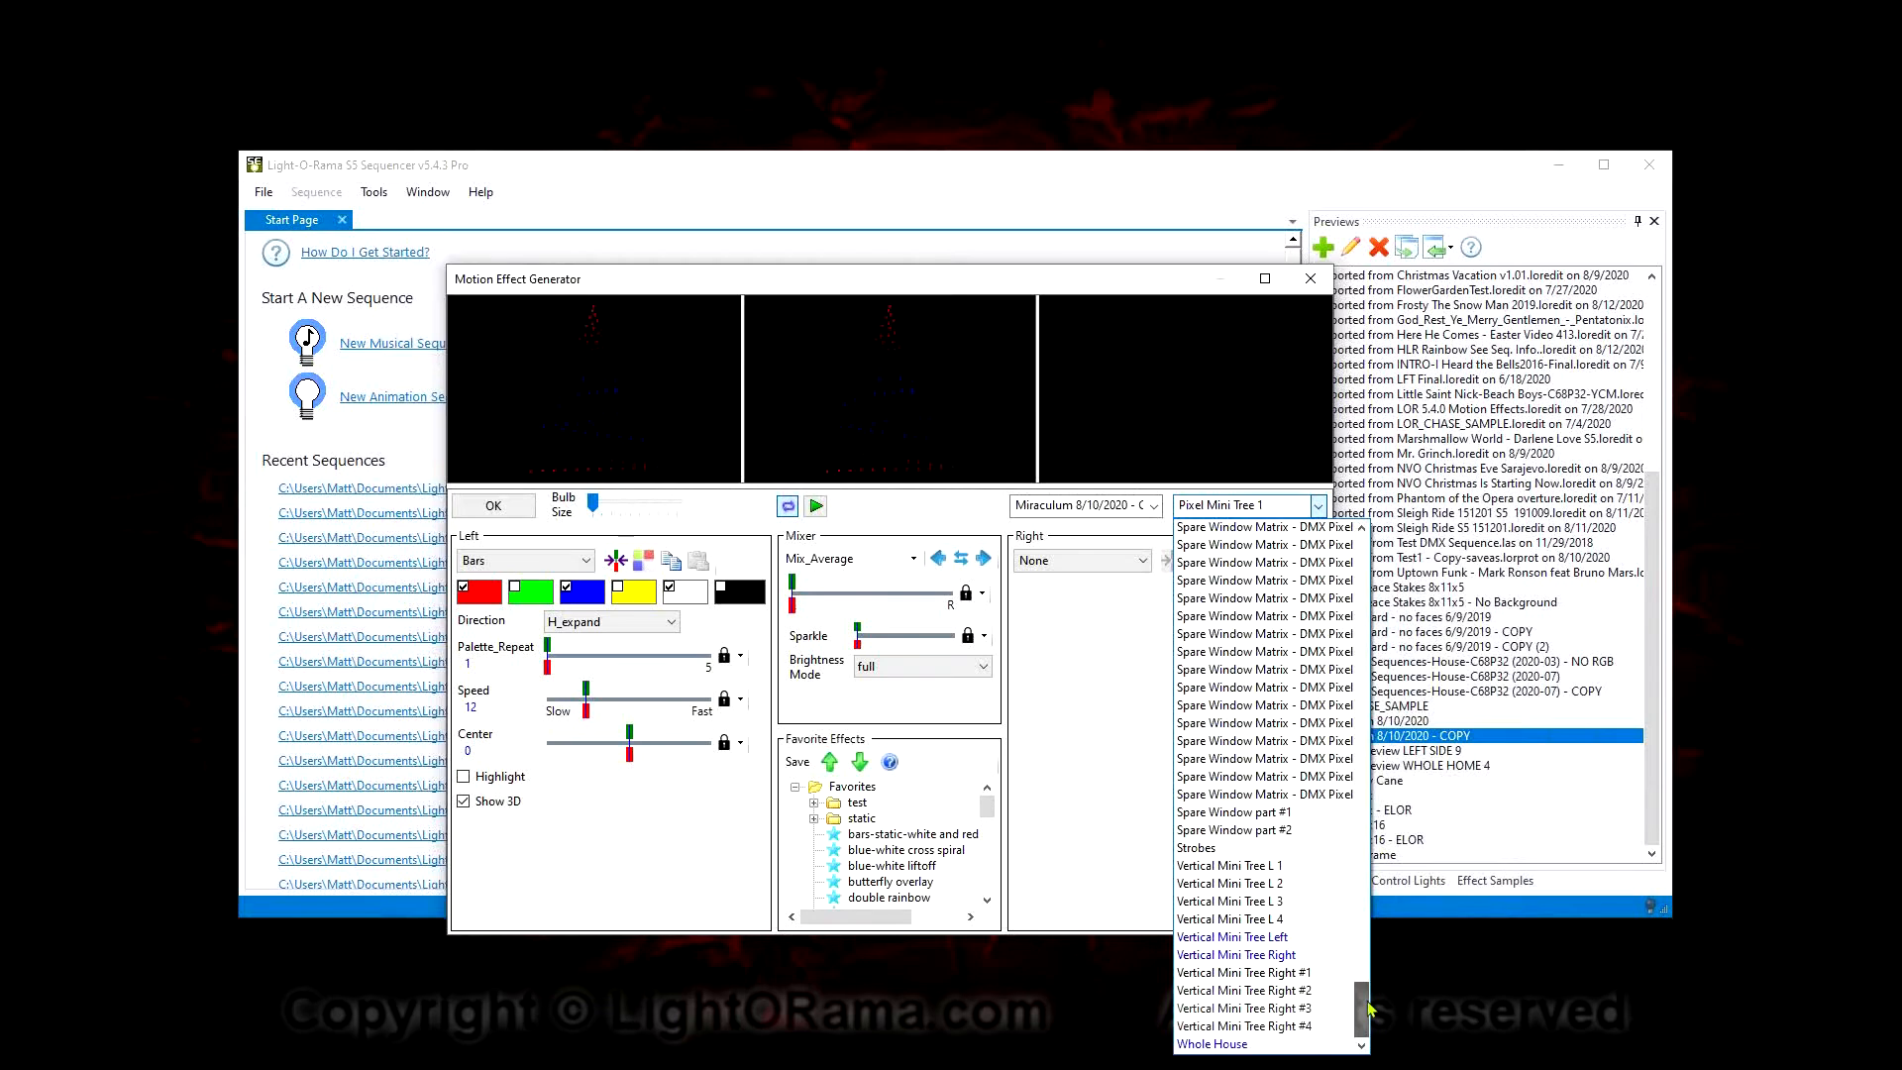
{"action": "left_click_drag", "start_coordinate": [1370, 1007], "coordinate": [1401, 955]}
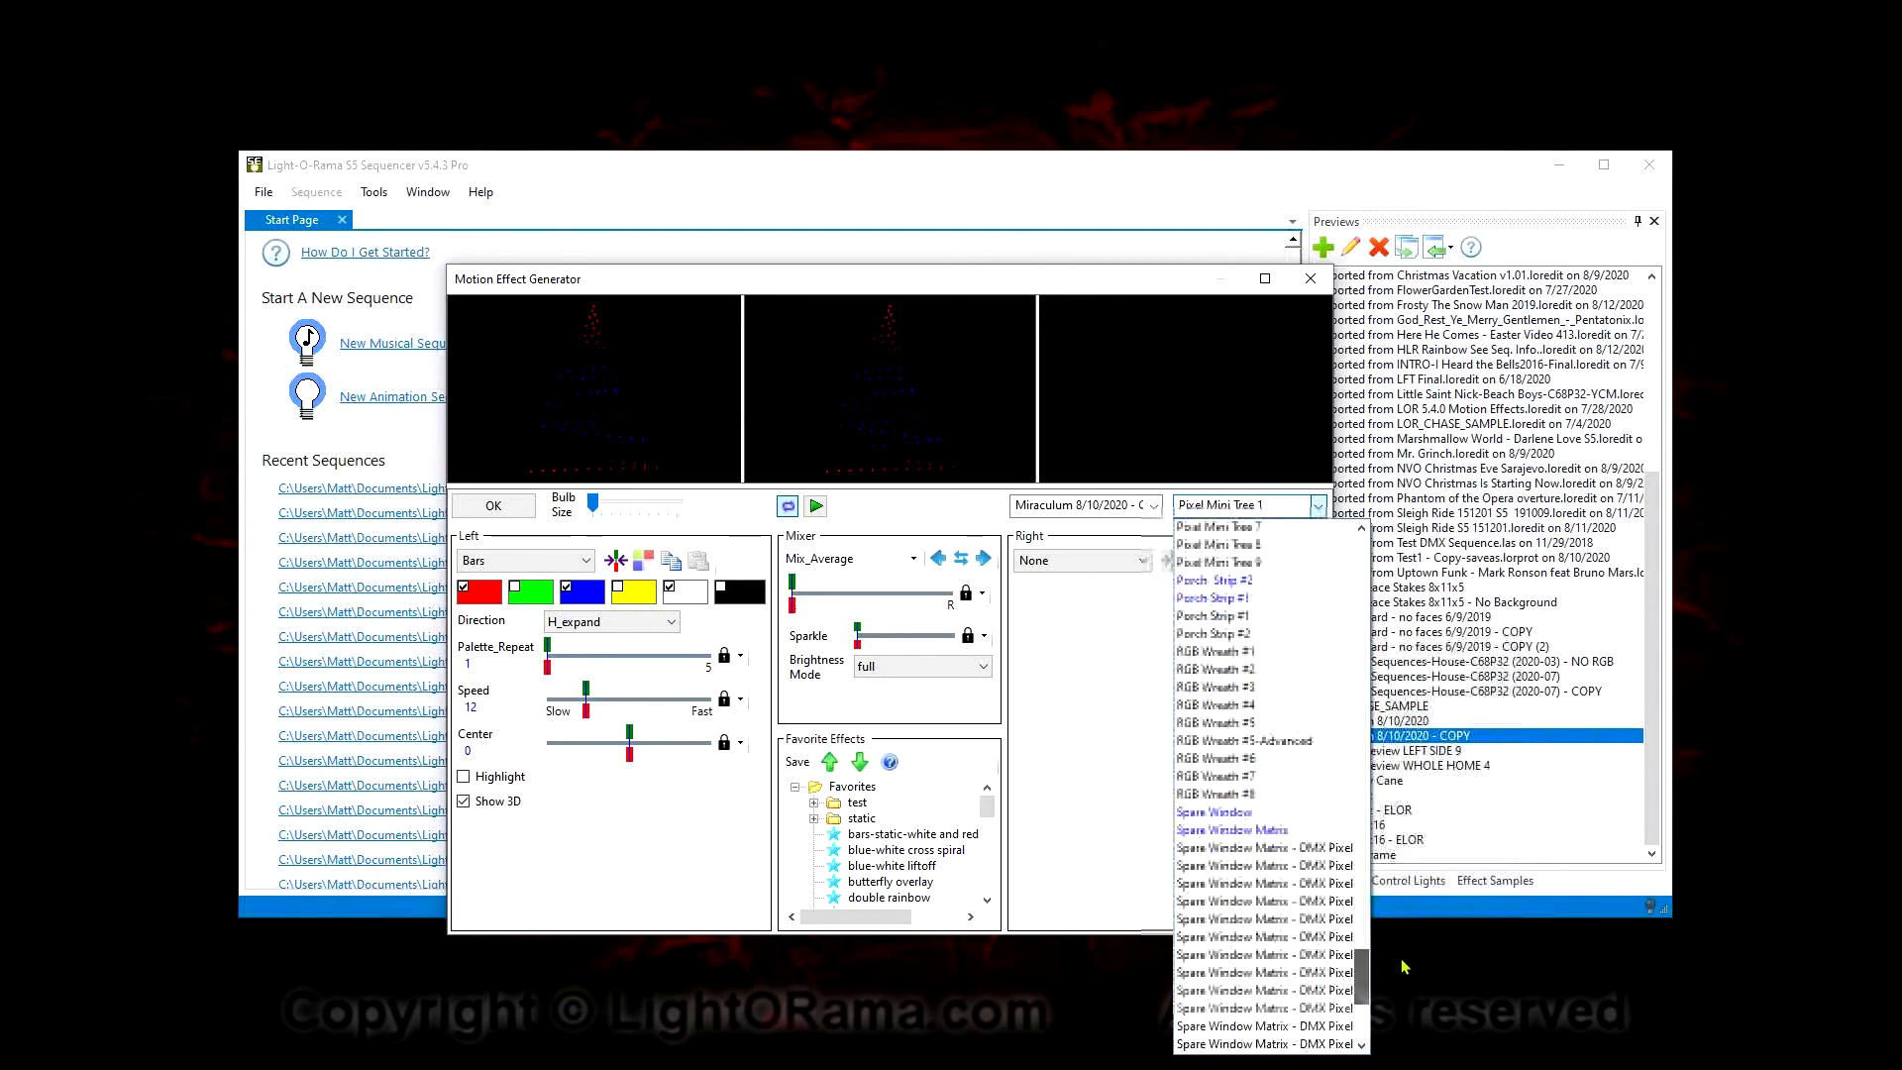
{"action": "left_click", "coordinate": [1250, 724]}
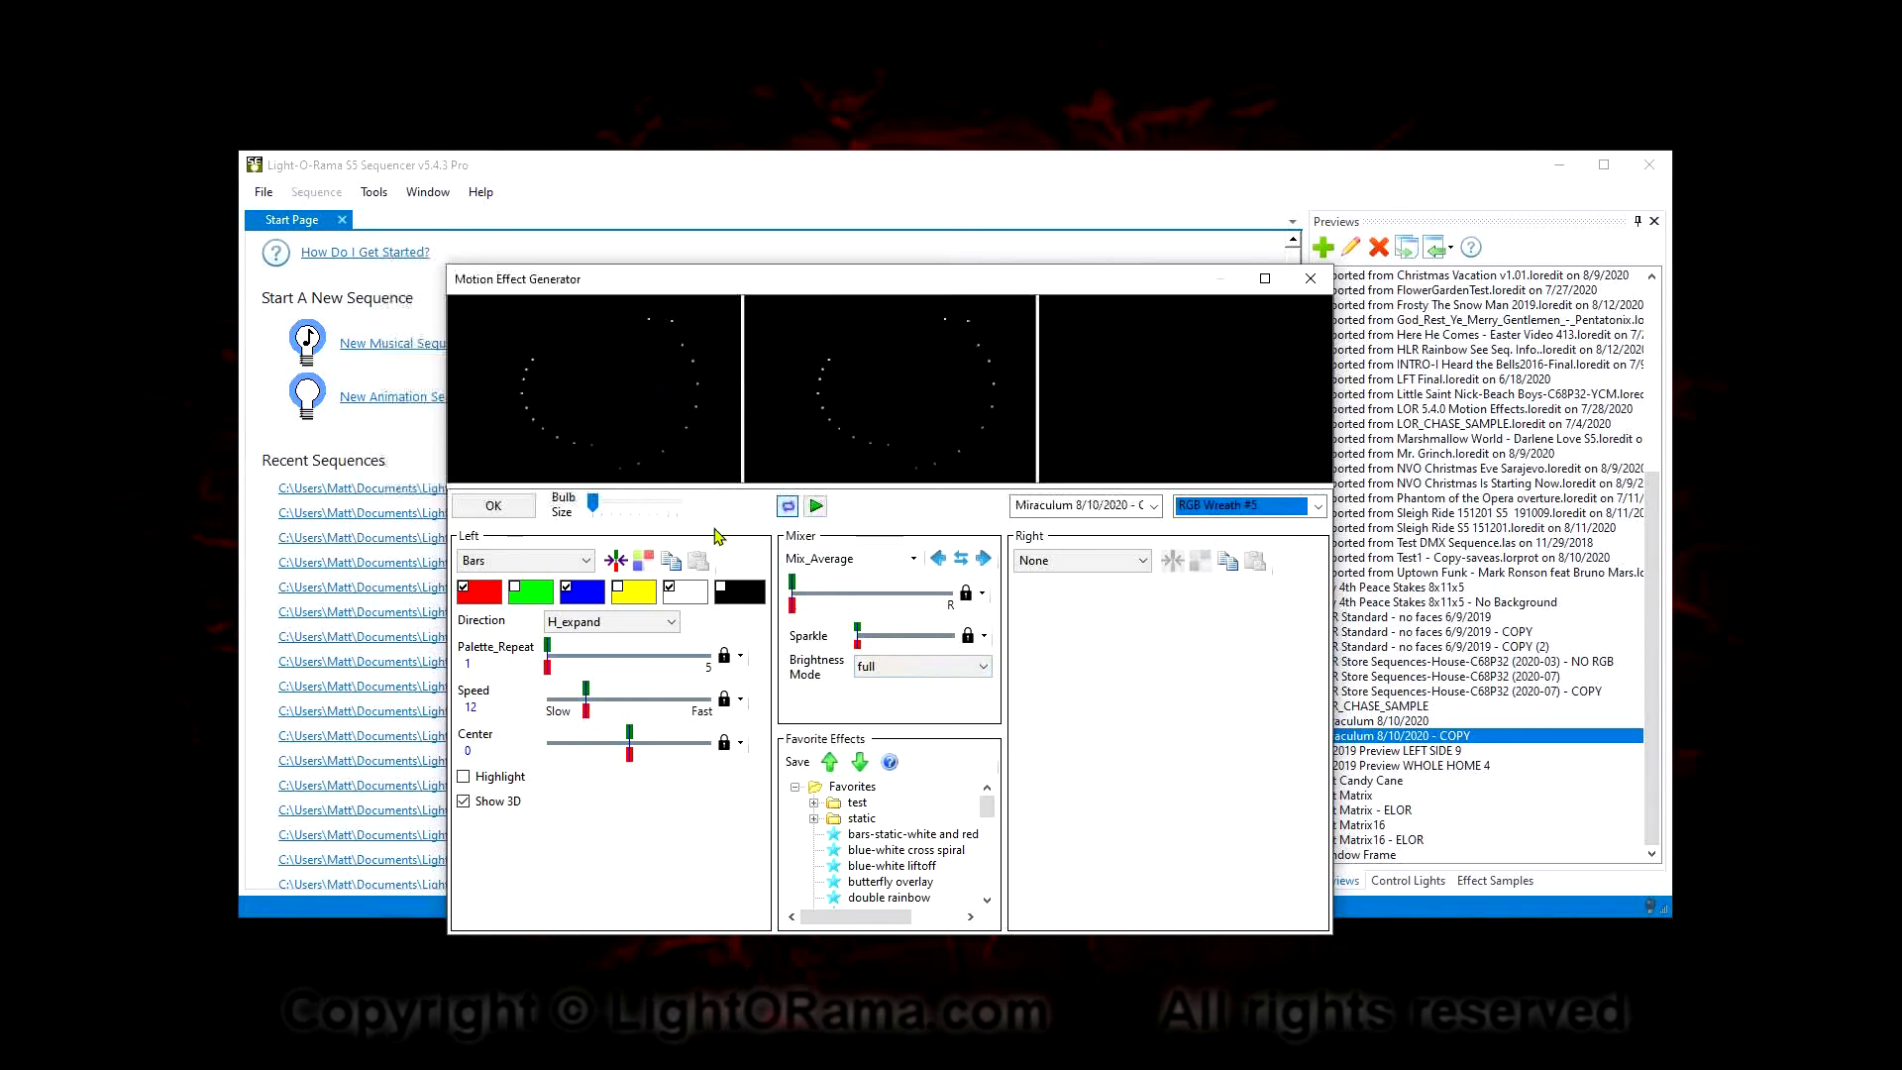
{"action": "left_click", "coordinate": [594, 505]}
{"action": "left_click_drag", "start_coordinate": [614, 509], "coordinate": [624, 510]}
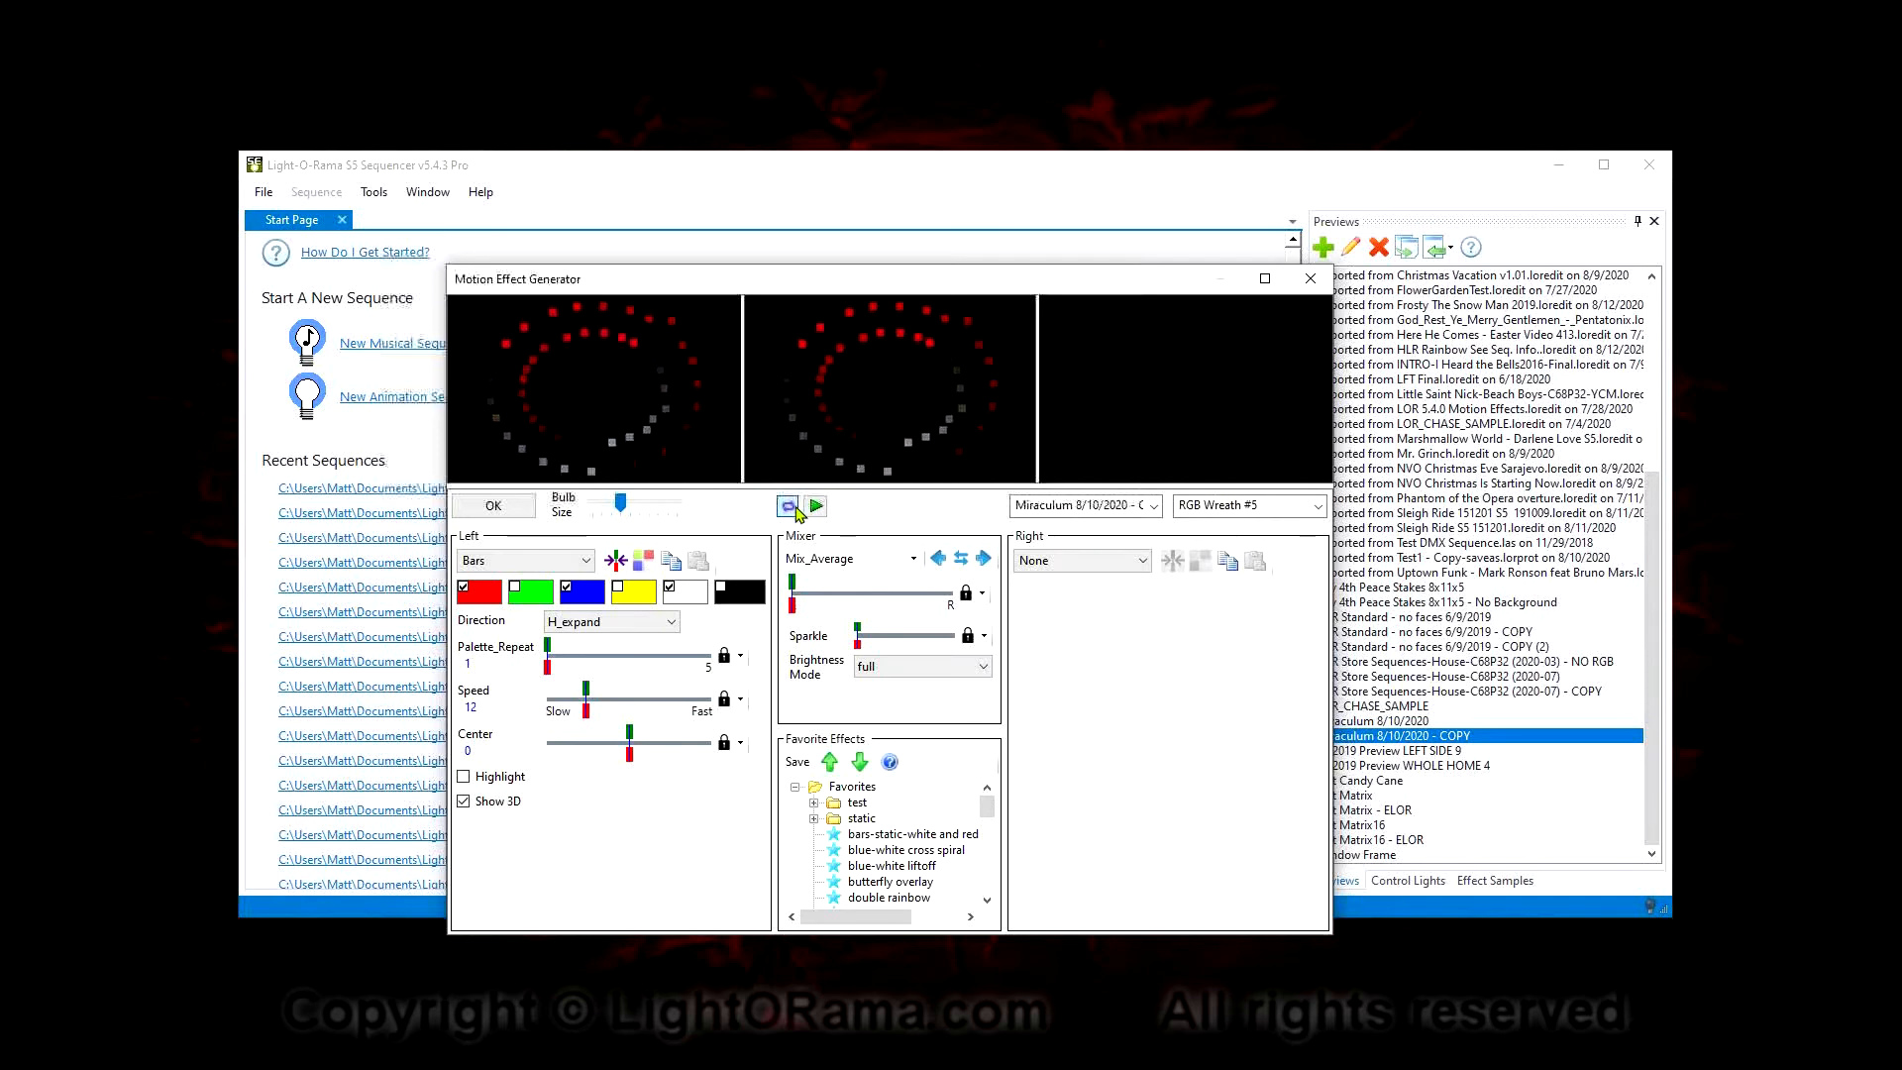
Preview the Butterfly effect on RGB Wreath #5, and return to the Bars effect using only red and blue
{"action": "left_click", "coordinate": [584, 562]}
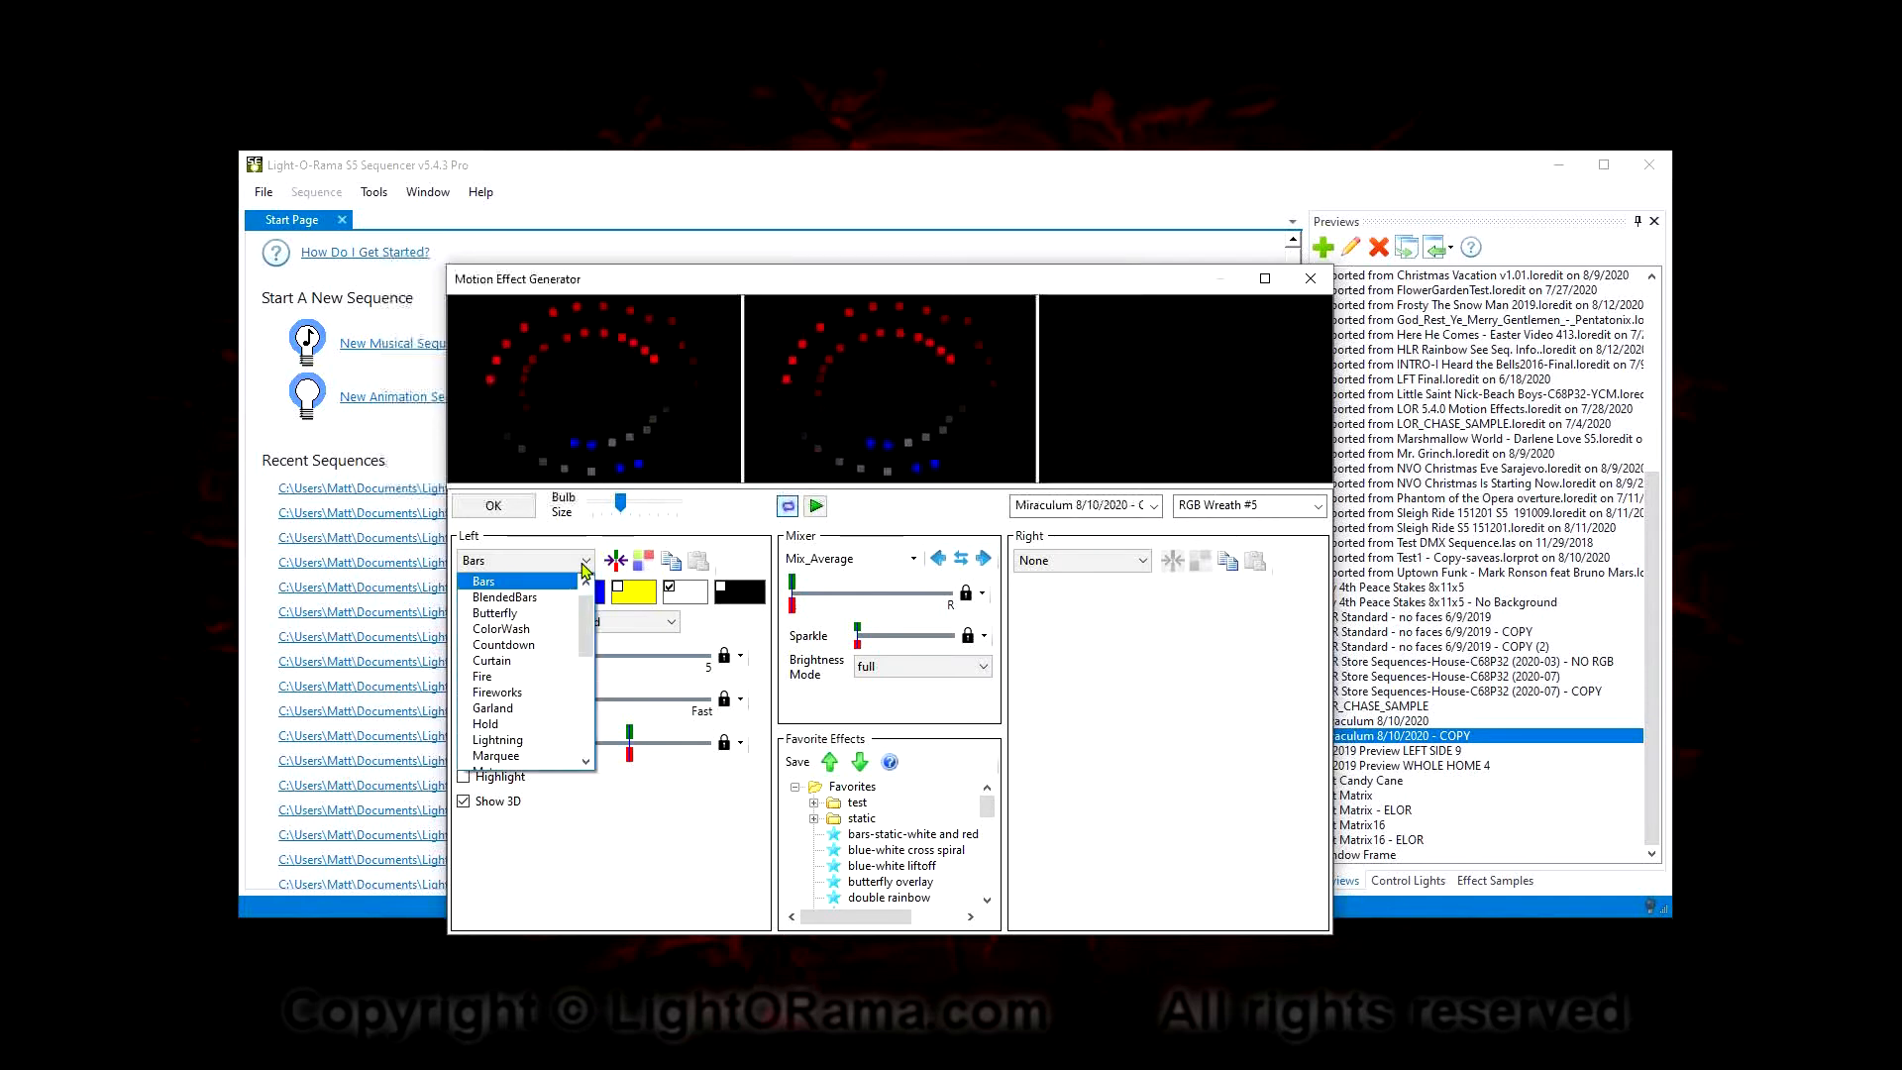
{"action": "left_click", "coordinate": [515, 613]}
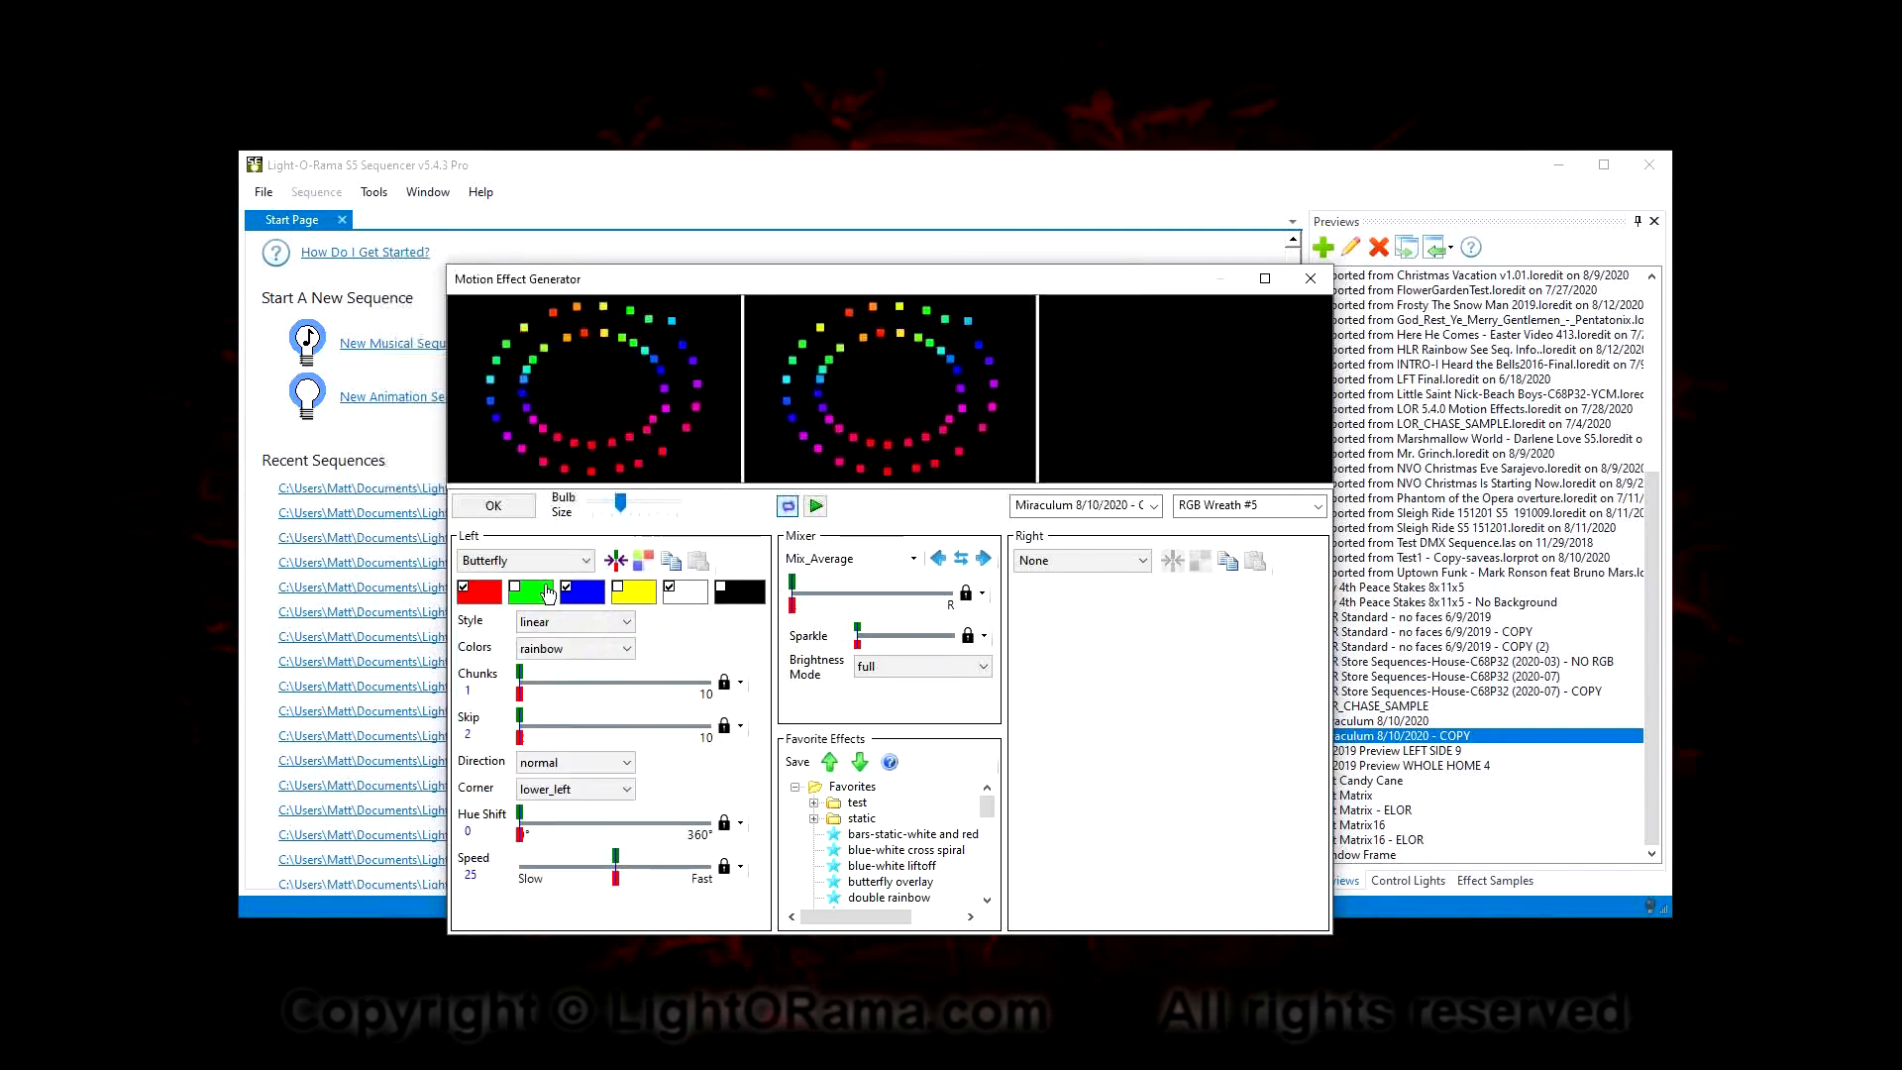
{"action": "left_click", "coordinate": [583, 560]}
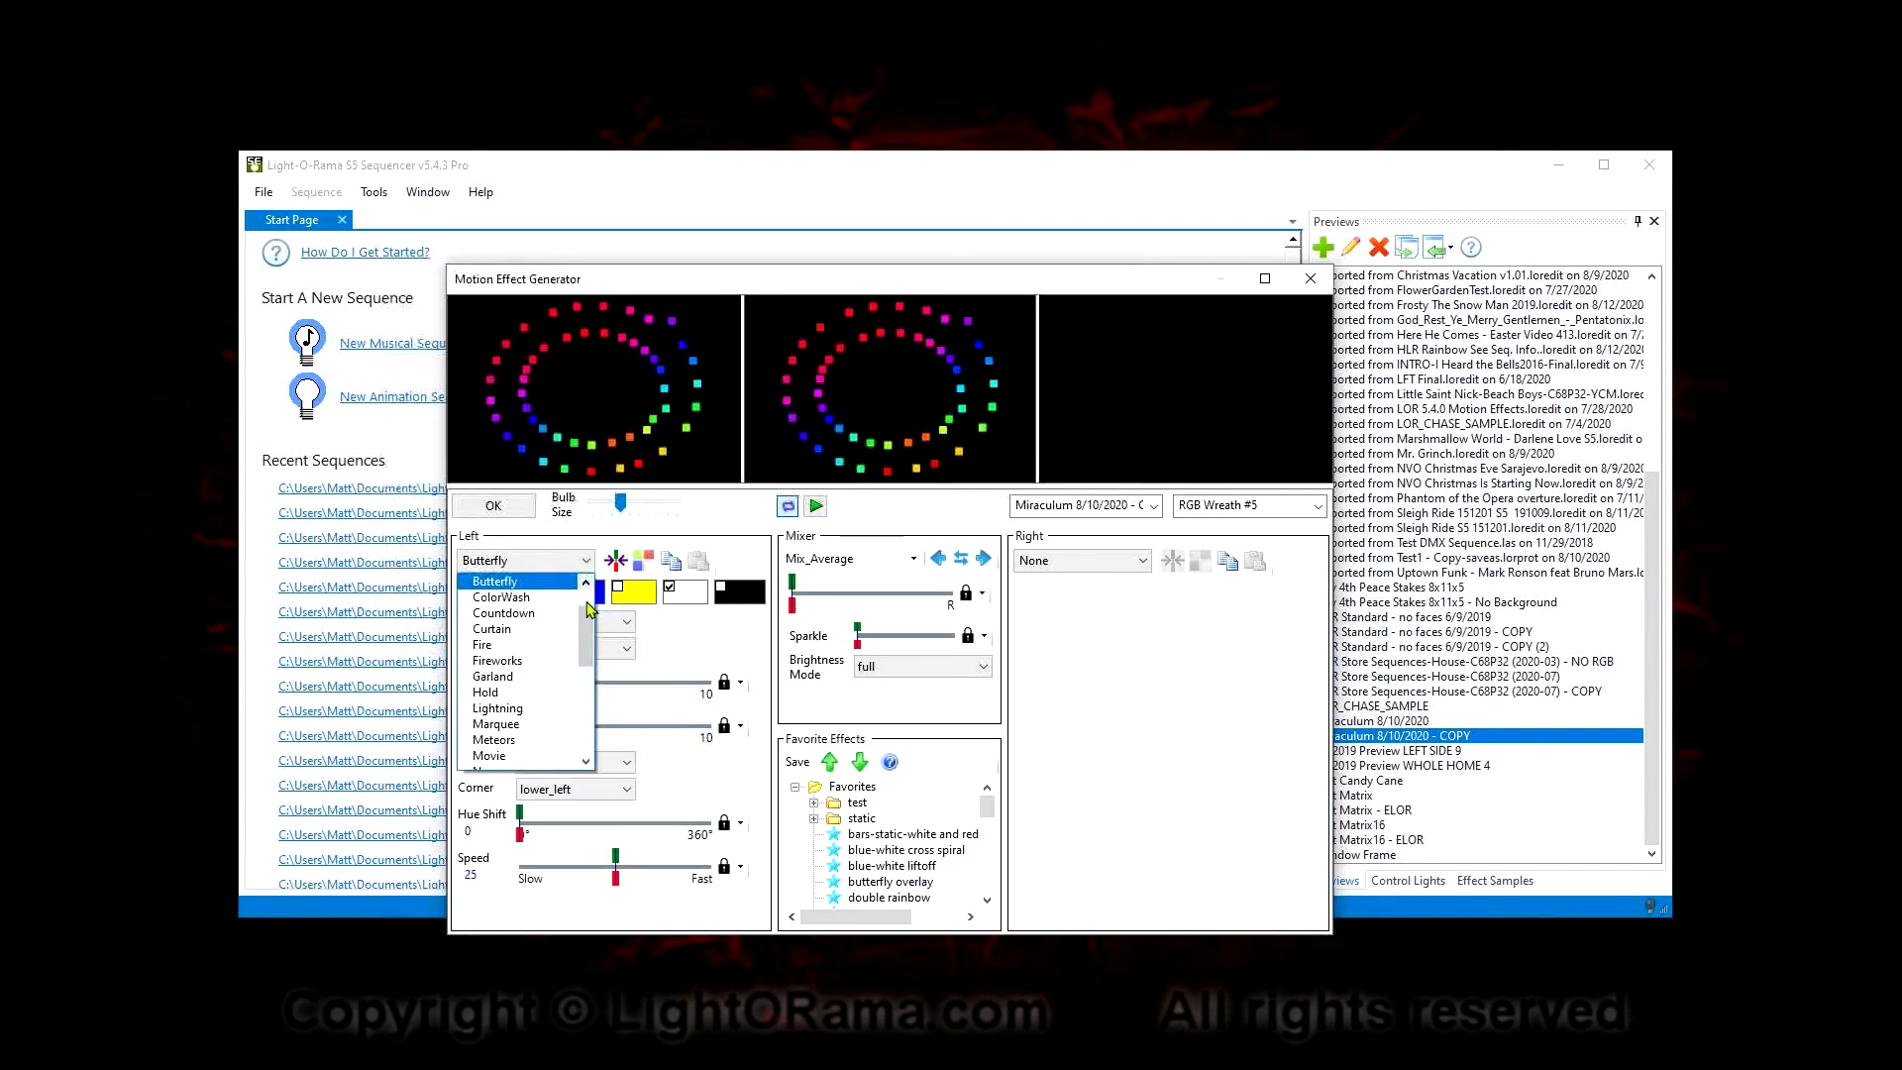
{"action": "mouse_move", "coordinate": [586, 624]}
{"action": "left_mouse_down"}
{"action": "mouse_move", "coordinate": [584, 671]}
{"action": "mouse_move", "coordinate": [579, 611]}
{"action": "left_mouse_up"}
{"action": "left_click", "coordinate": [535, 613]}
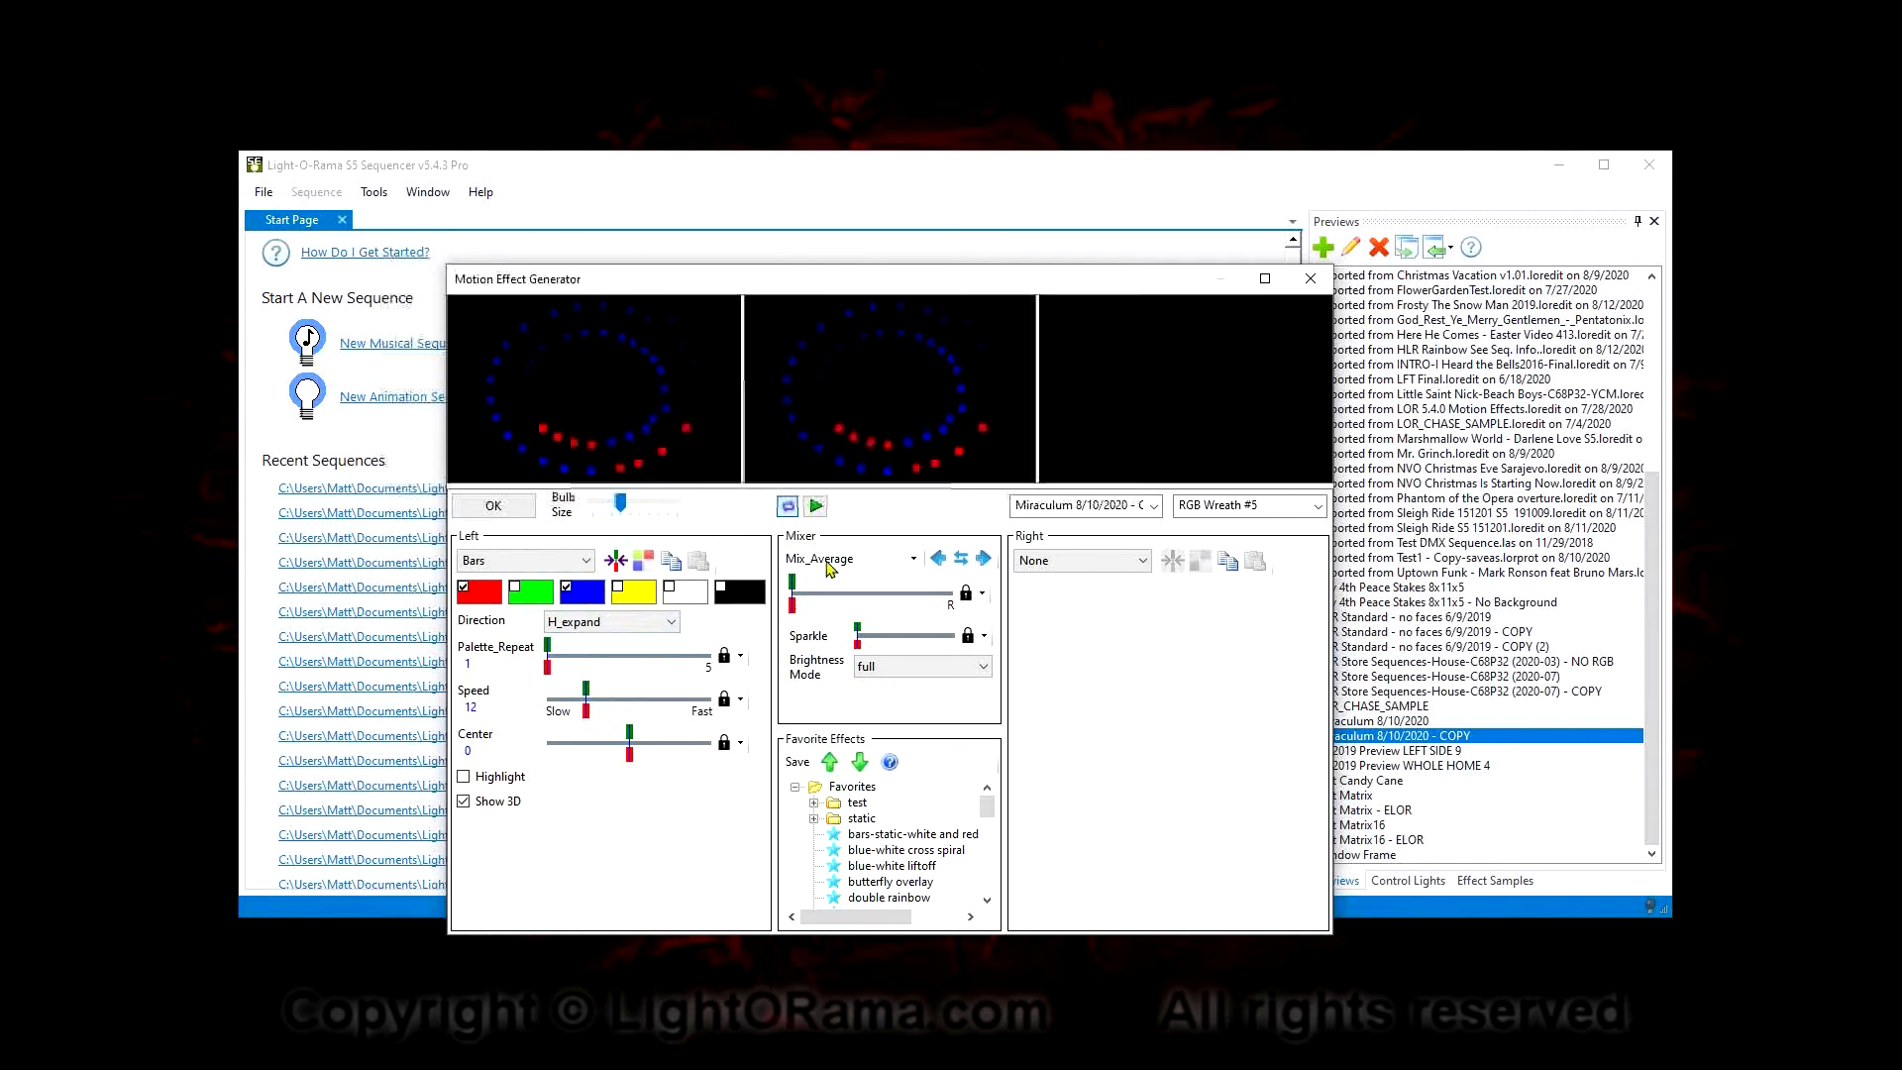
Display the Bars effect on the RGB Wreath #5-Advanced prop with a larger preview bulb size
{"action": "left_click", "coordinate": [1192, 507]}
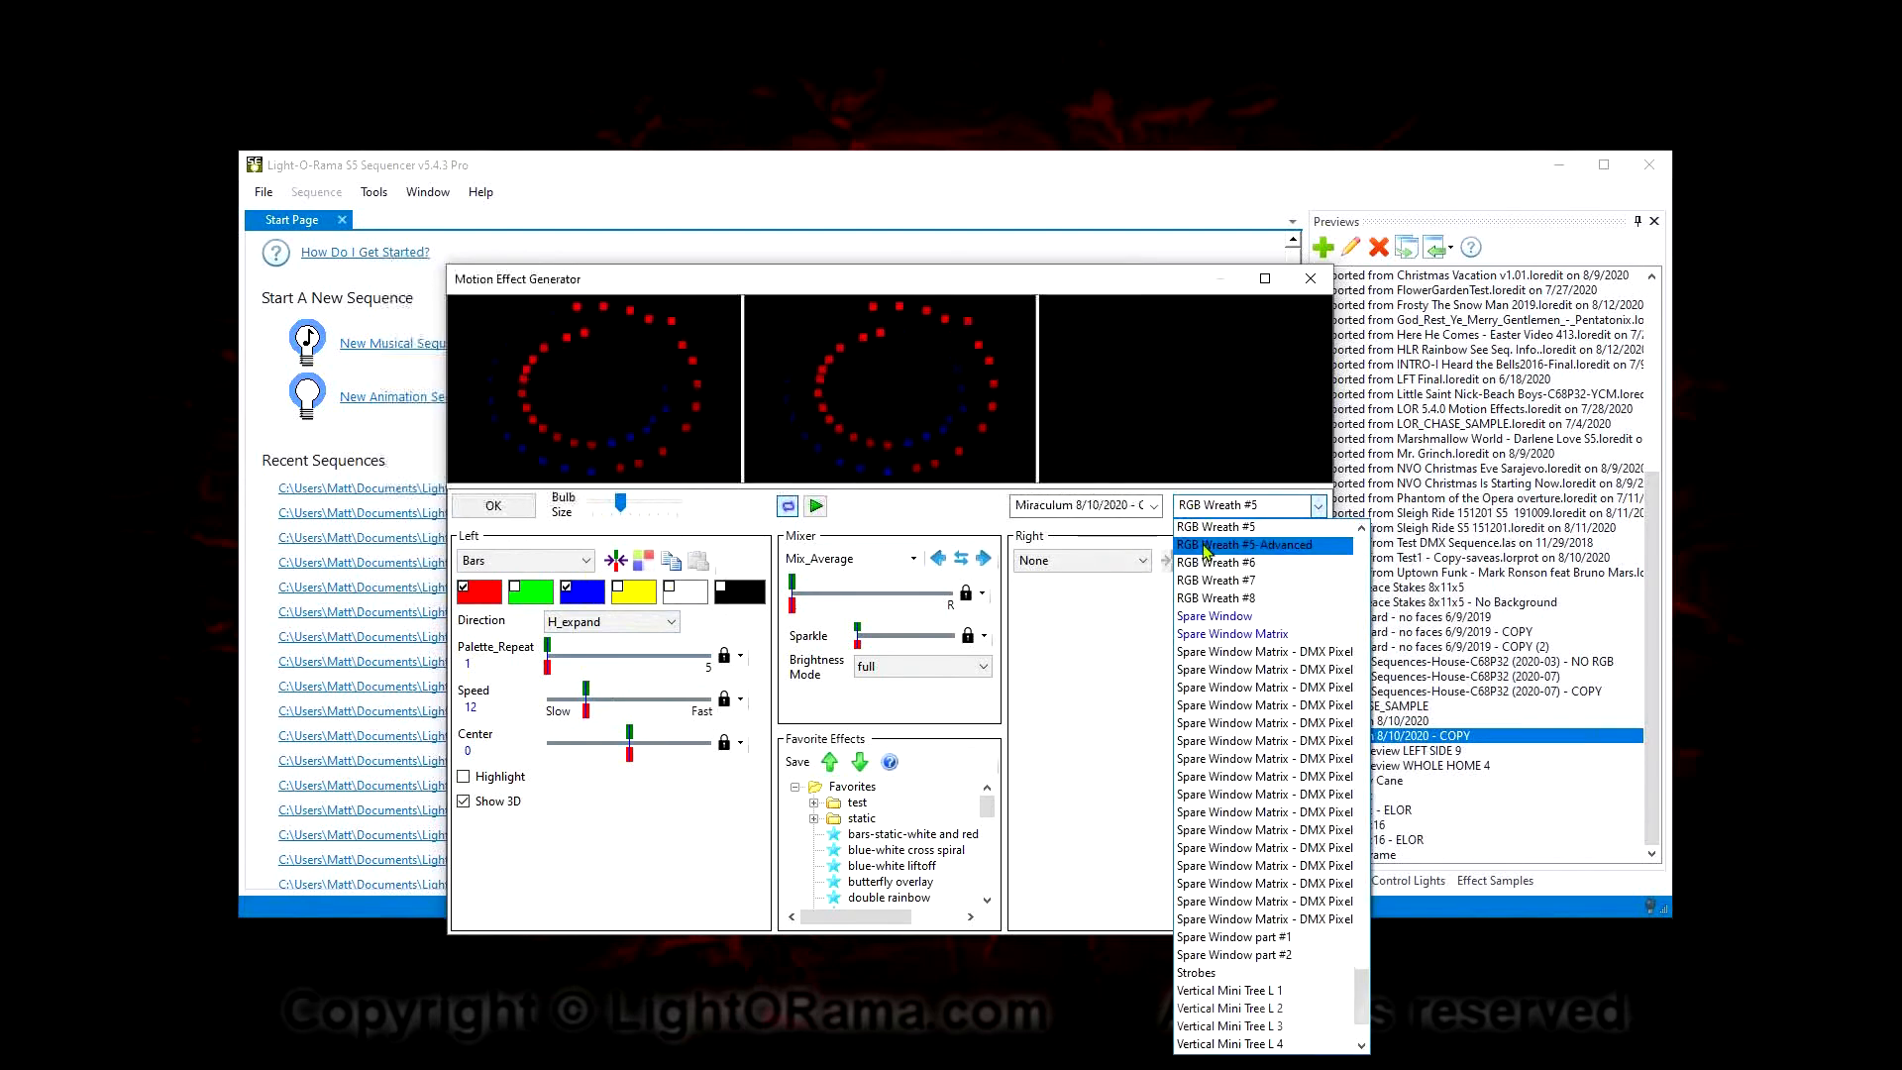
{"action": "left_click", "coordinate": [1206, 547]}
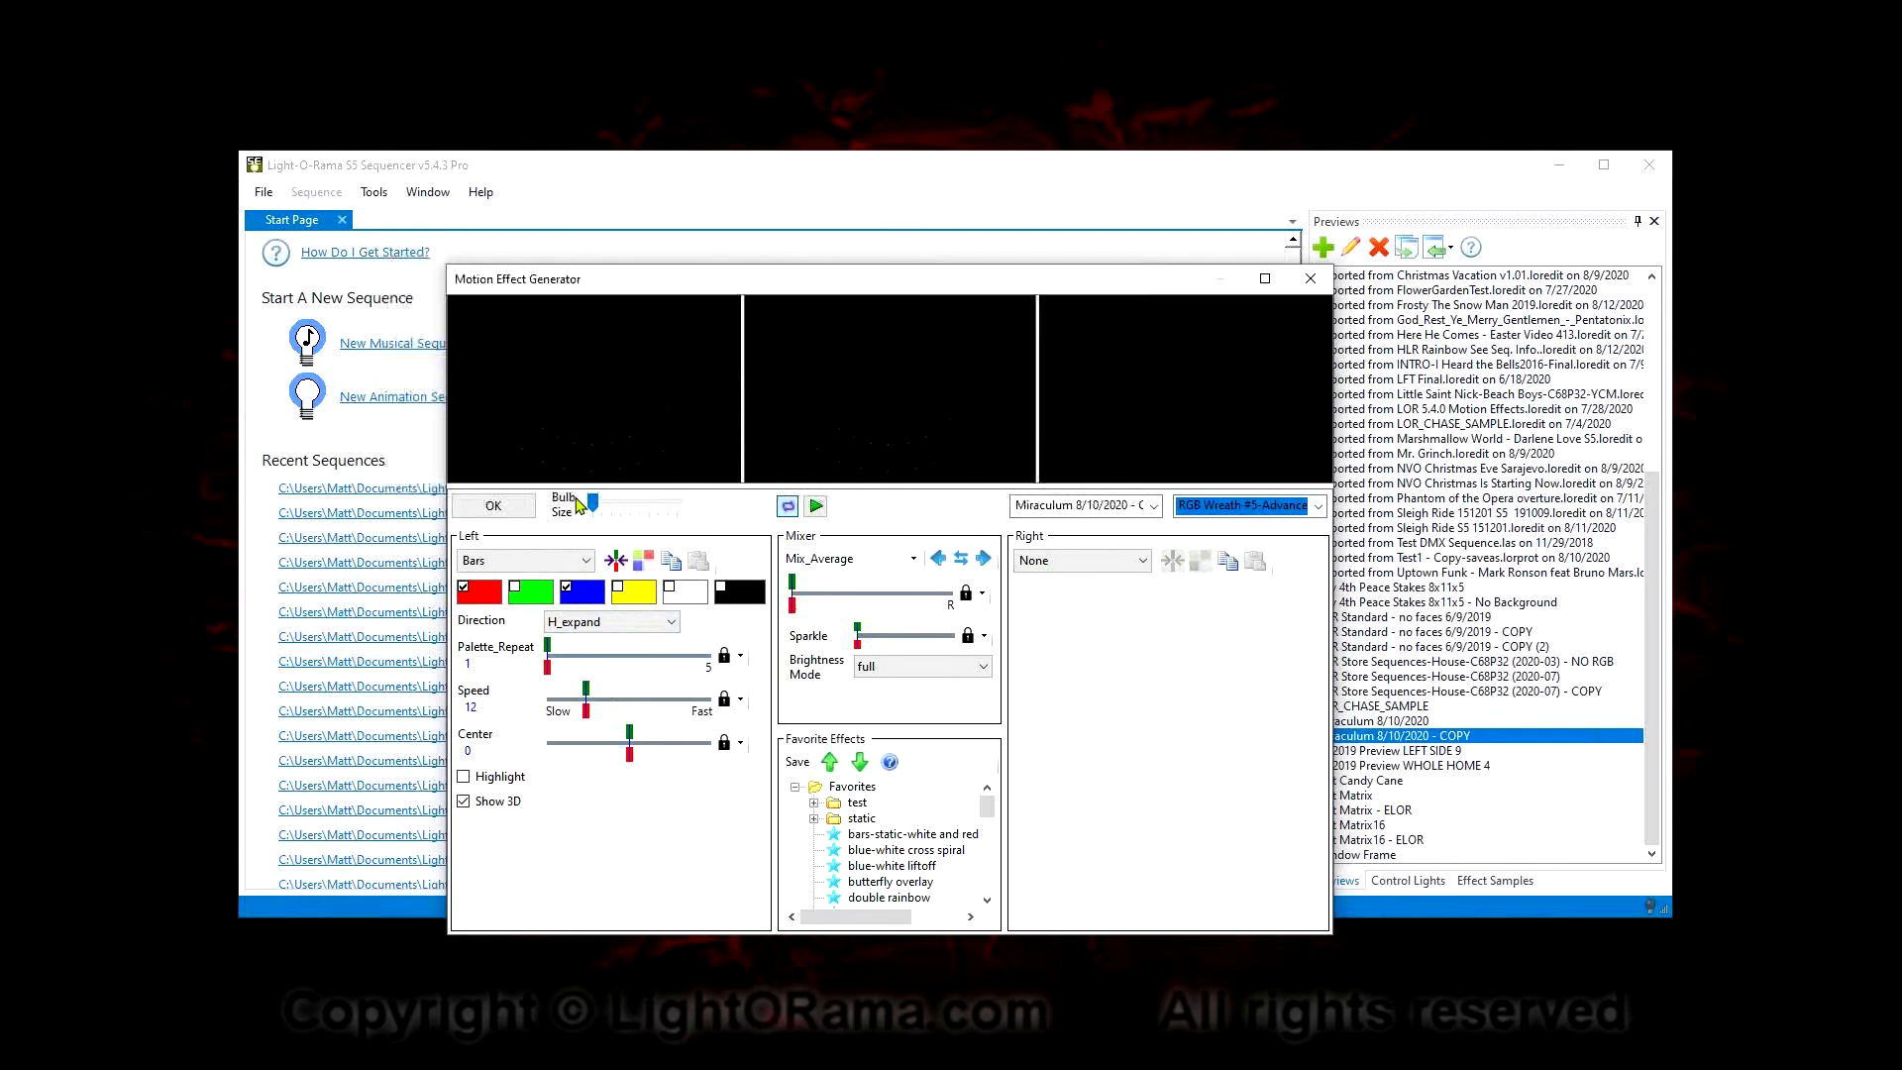
{"action": "left_click_drag", "start_coordinate": [592, 509], "coordinate": [603, 512]}
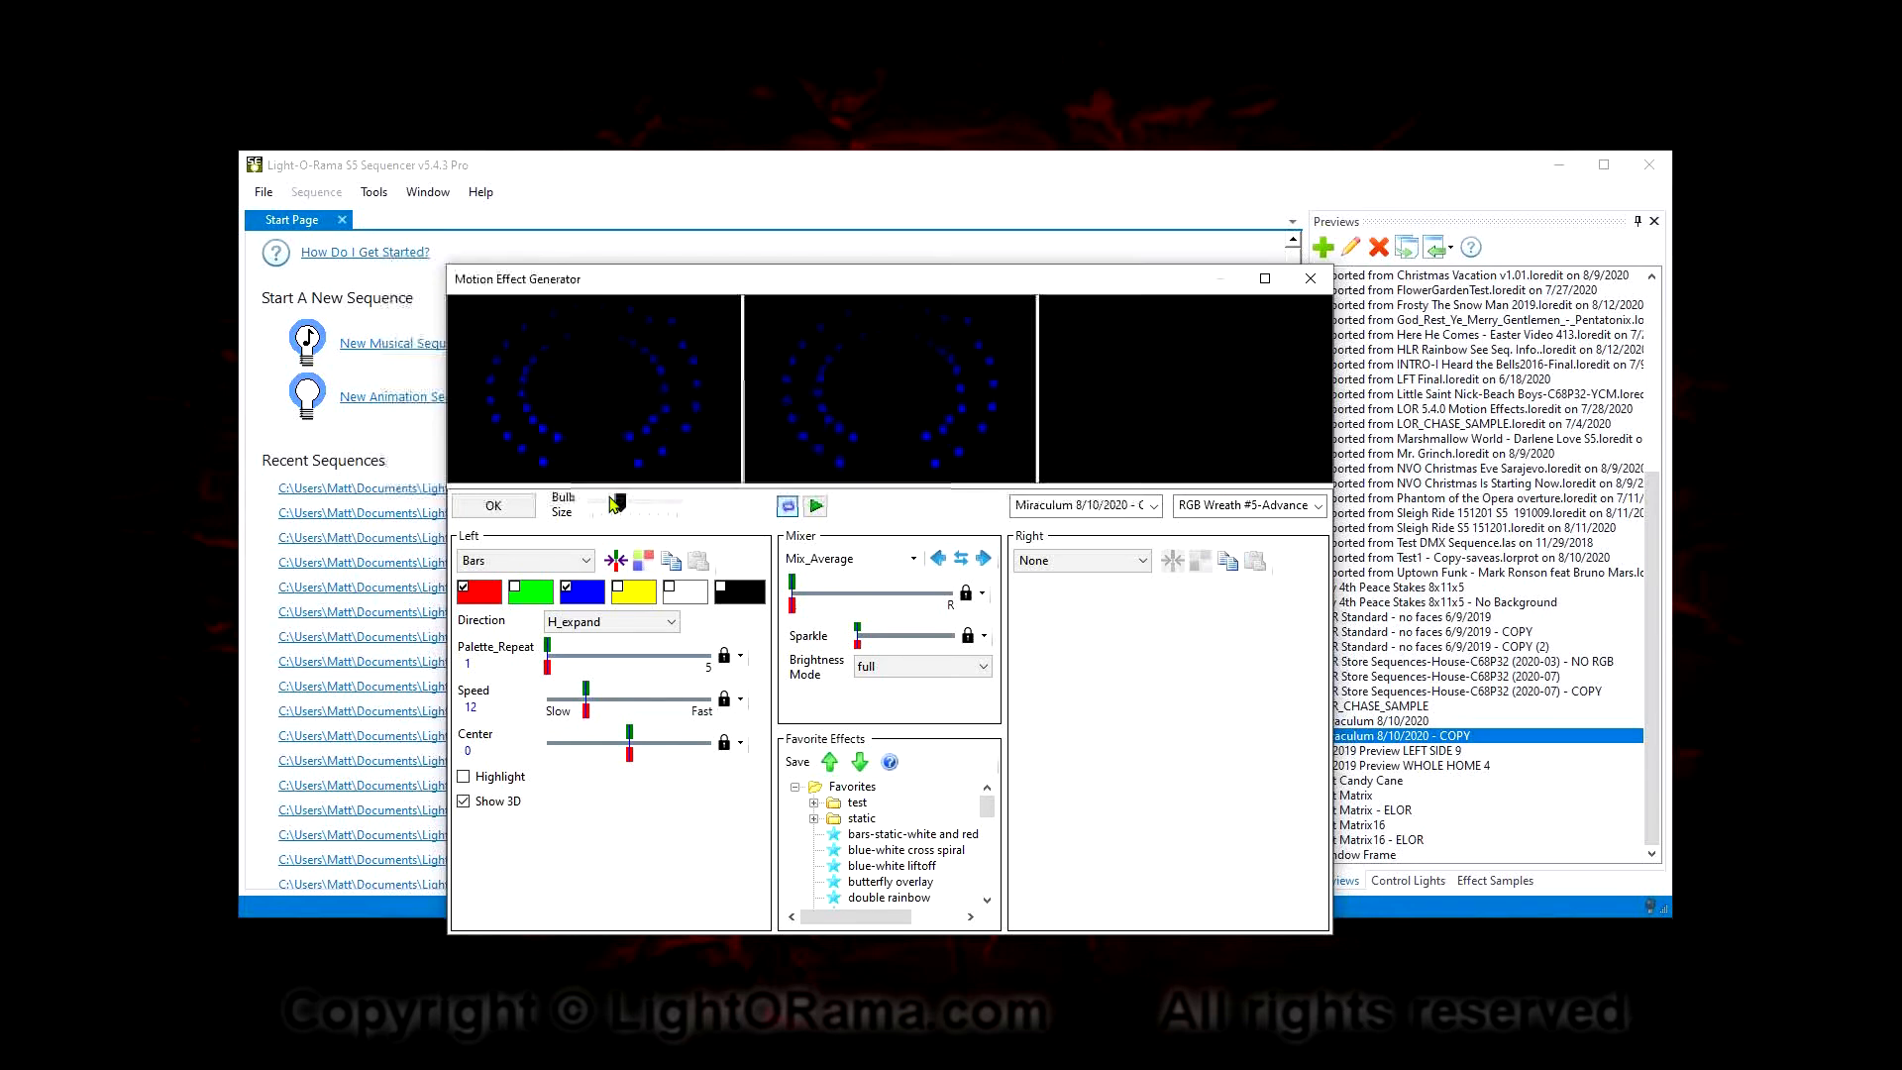
Try different directions for the Bars effect on RGB Wreath #5-Advanced, including left
{"action": "left_click", "coordinate": [606, 622]}
{"action": "left_click", "coordinate": [585, 658]}
{"action": "left_click", "coordinate": [590, 622]}
{"action": "left_click", "coordinate": [582, 715]}
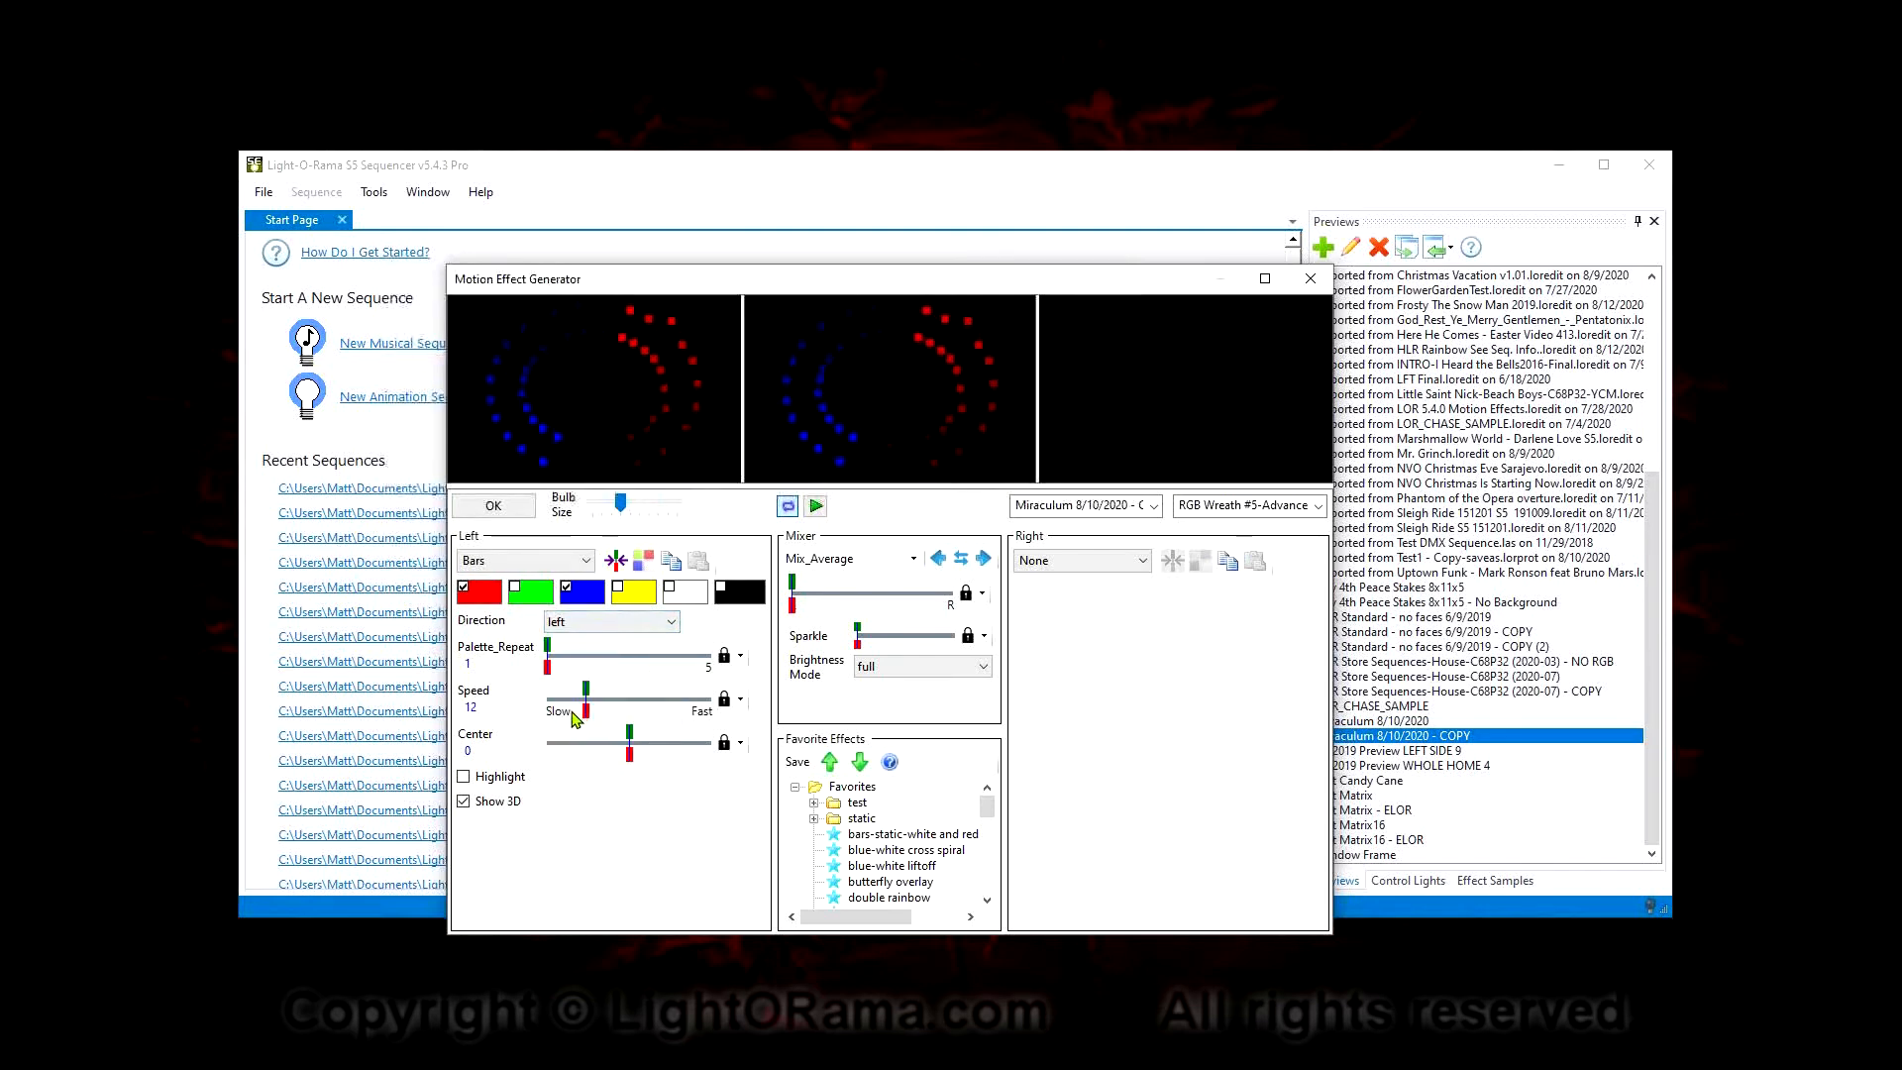
{"action": "left_click", "coordinate": [587, 624]}
{"action": "left_click", "coordinate": [588, 626]}
Change the left effect on RGB Wreath #5-Advanced to Curtain and play it
{"action": "left_click", "coordinate": [523, 559]}
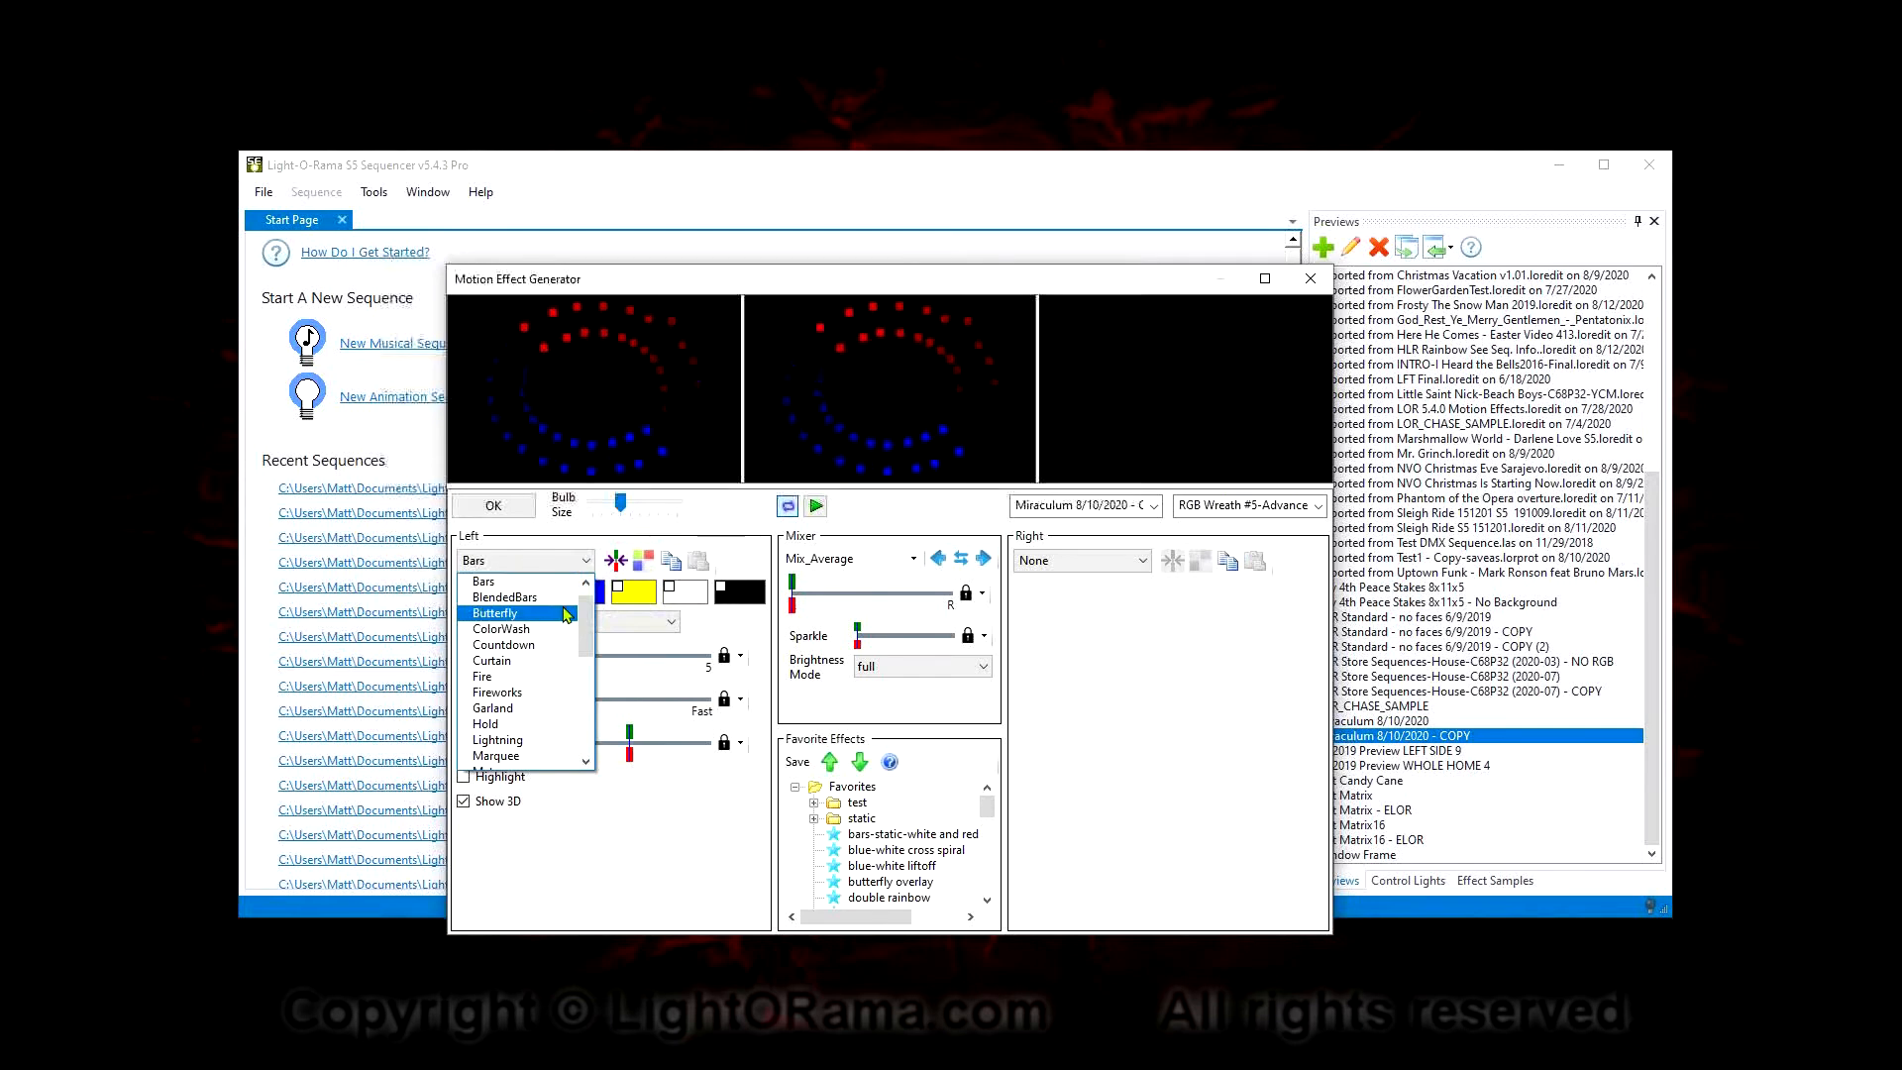
{"action": "left_click", "coordinate": [522, 661]}
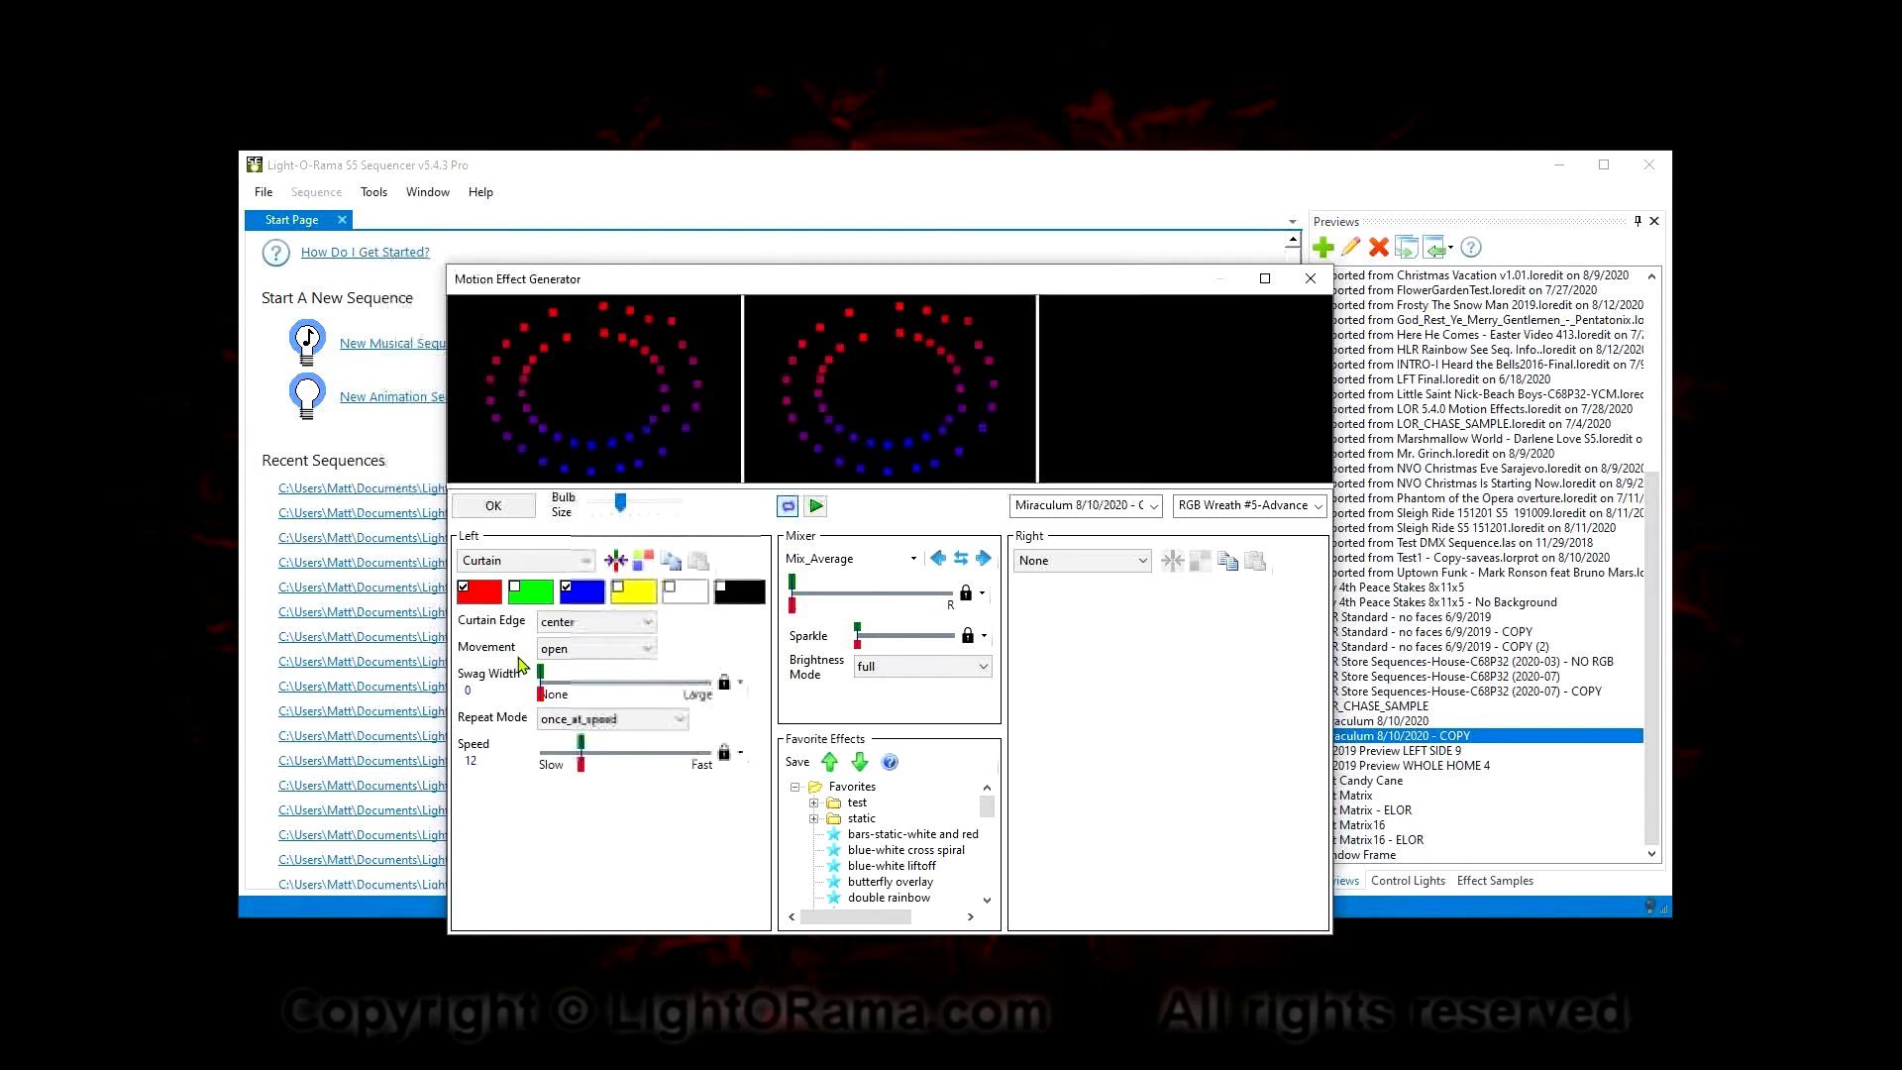
{"action": "left_click", "coordinate": [815, 507]}
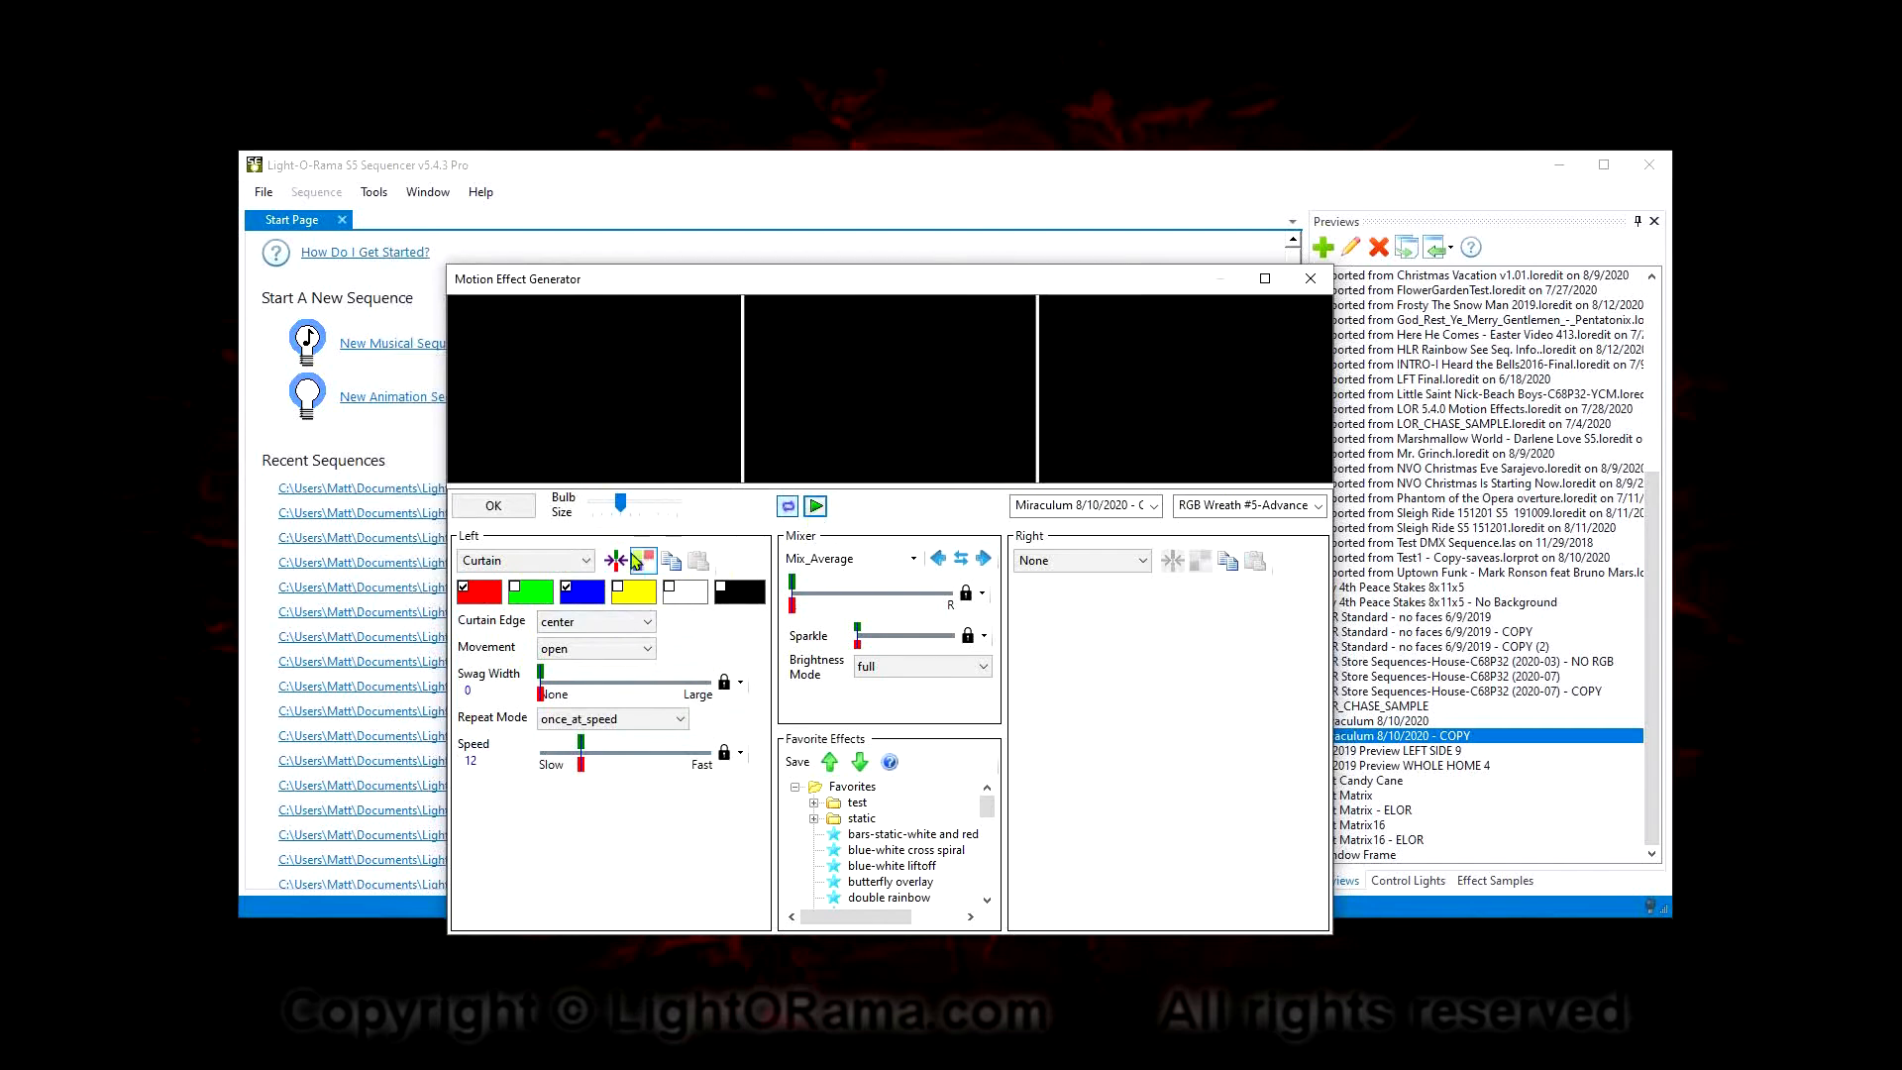
Change the left effect to Garland, set its fill to left_to_right and play it
{"action": "left_click", "coordinate": [585, 560]}
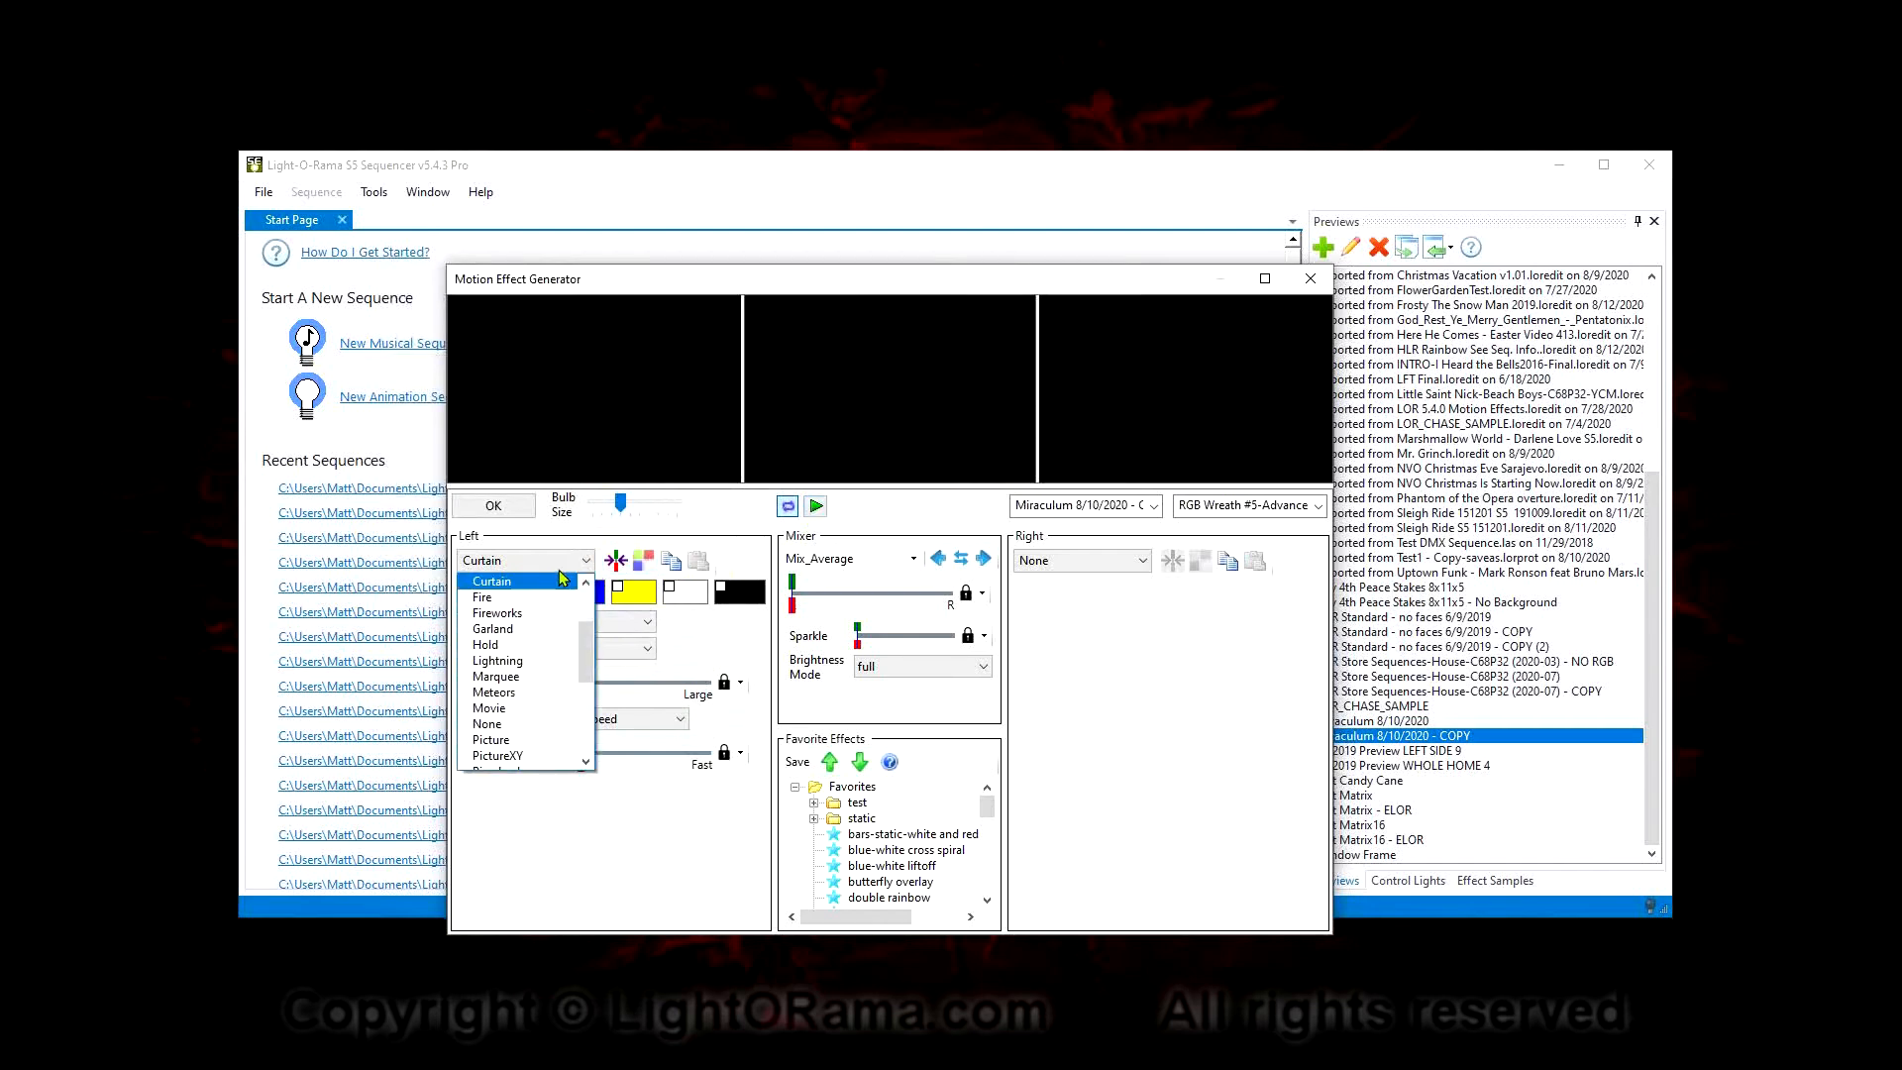
{"action": "mouse_move", "coordinate": [594, 652]}
{"action": "left_mouse_down"}
{"action": "mouse_move", "coordinate": [588, 715]}
{"action": "mouse_move", "coordinate": [580, 645]}
{"action": "left_mouse_up"}
{"action": "left_click", "coordinate": [572, 646]}
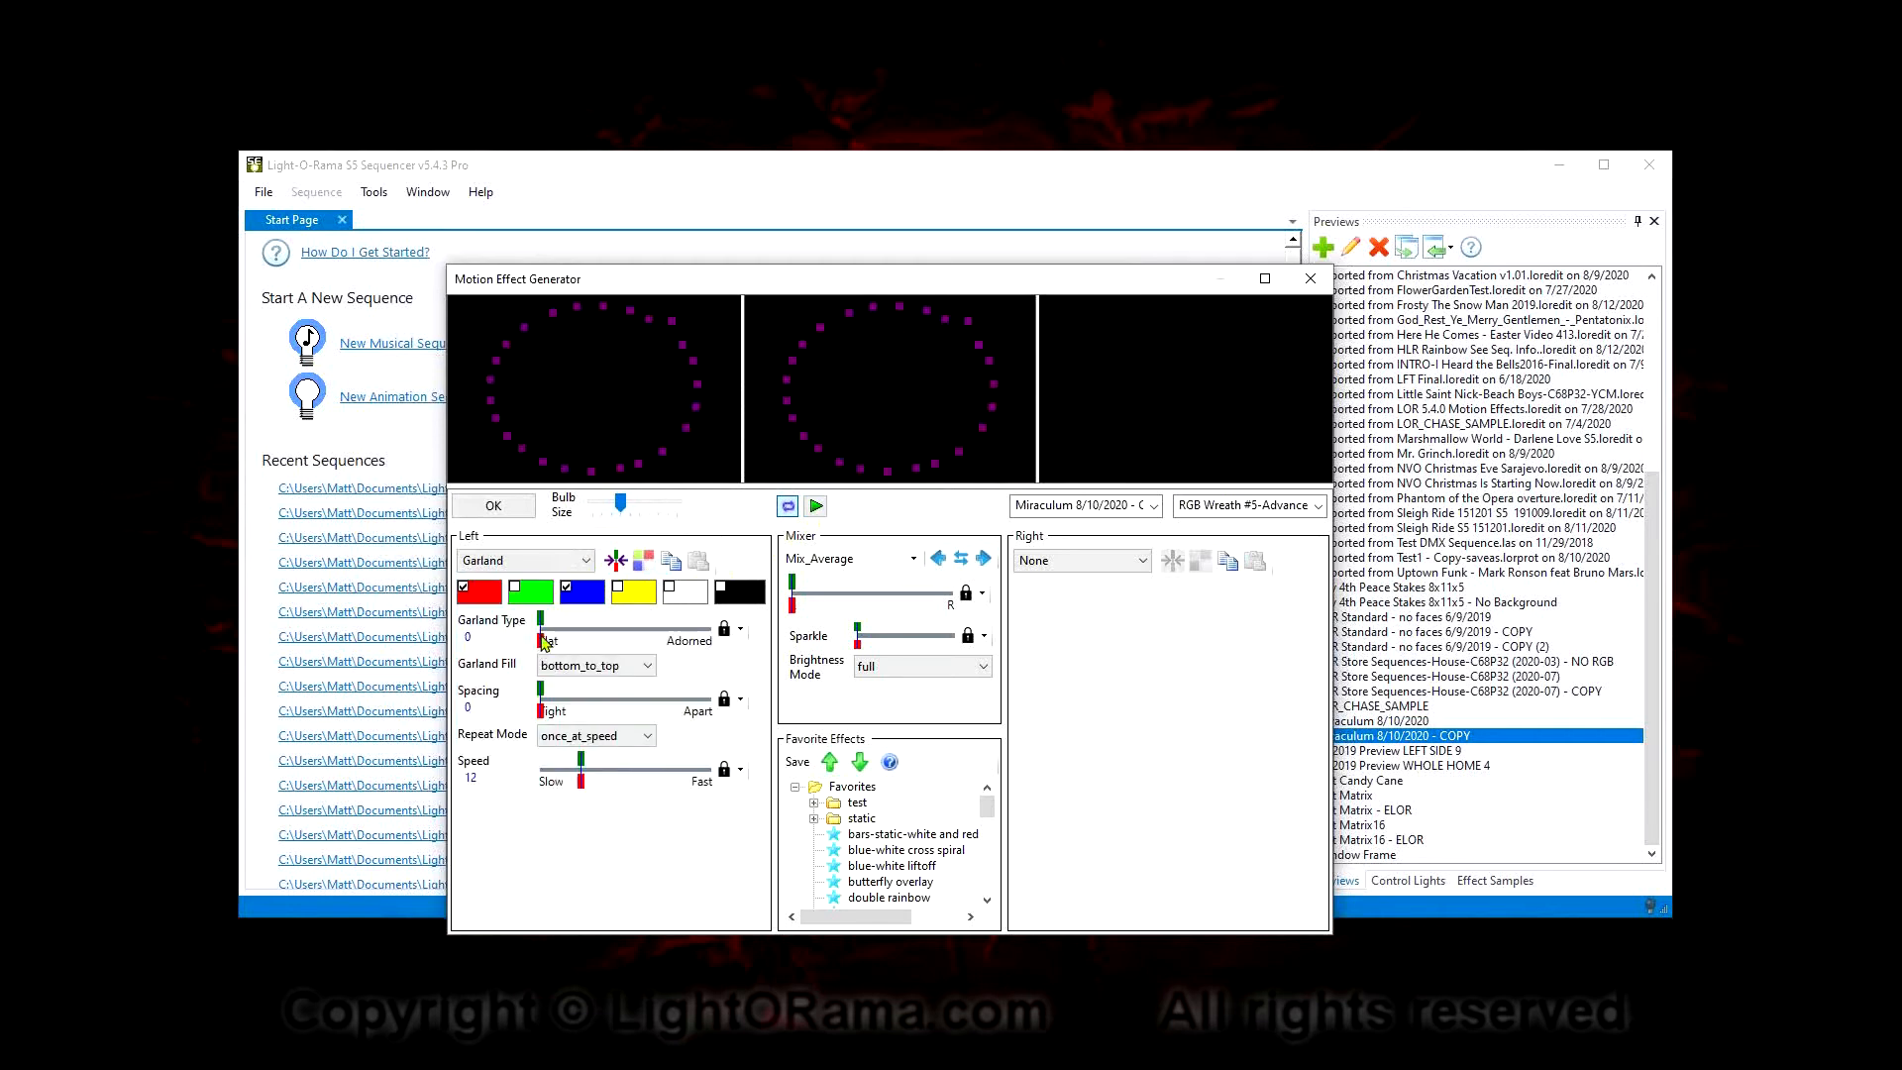
{"action": "left_click", "coordinate": [621, 674]}
{"action": "left_click", "coordinate": [620, 715]}
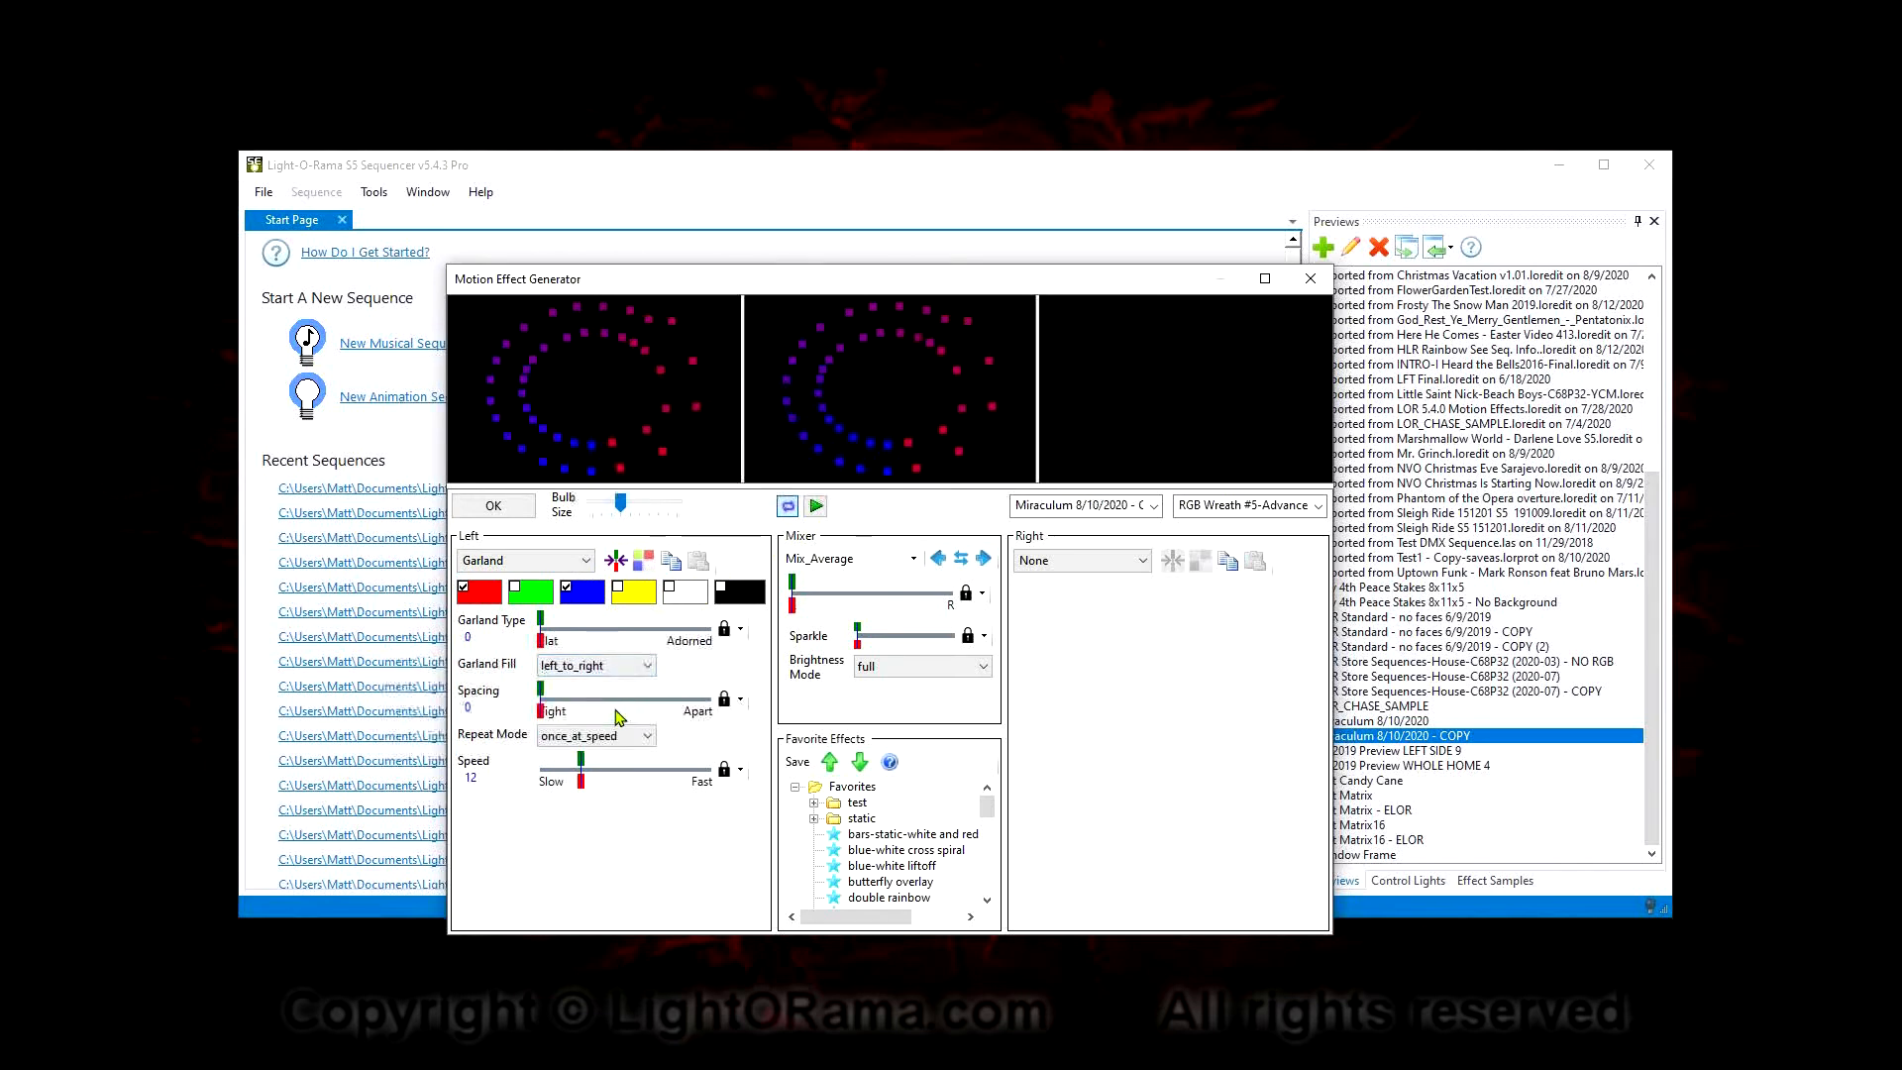
{"action": "left_click", "coordinate": [816, 507]}
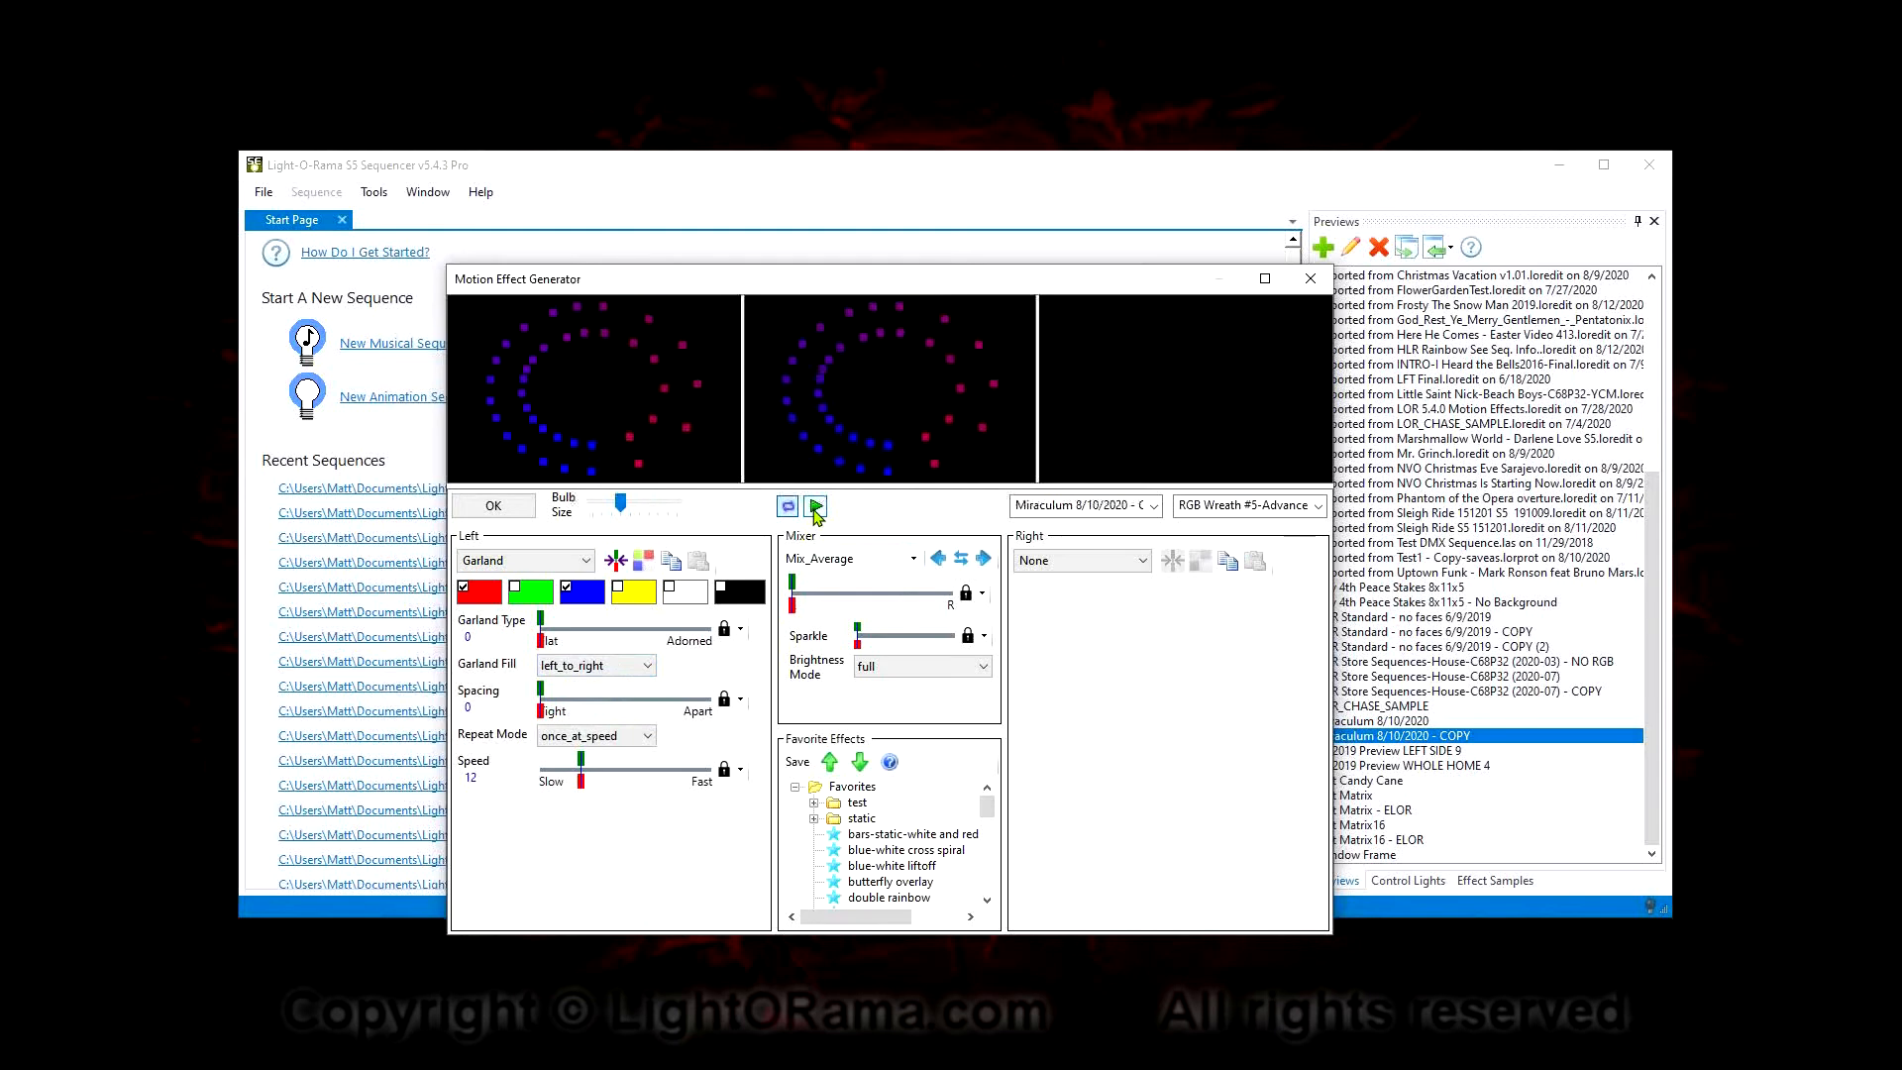
Change the left effect on RGB Wreath #5-Advanced to Scanner and widen its size to 69
{"action": "left_click", "coordinate": [492, 562]}
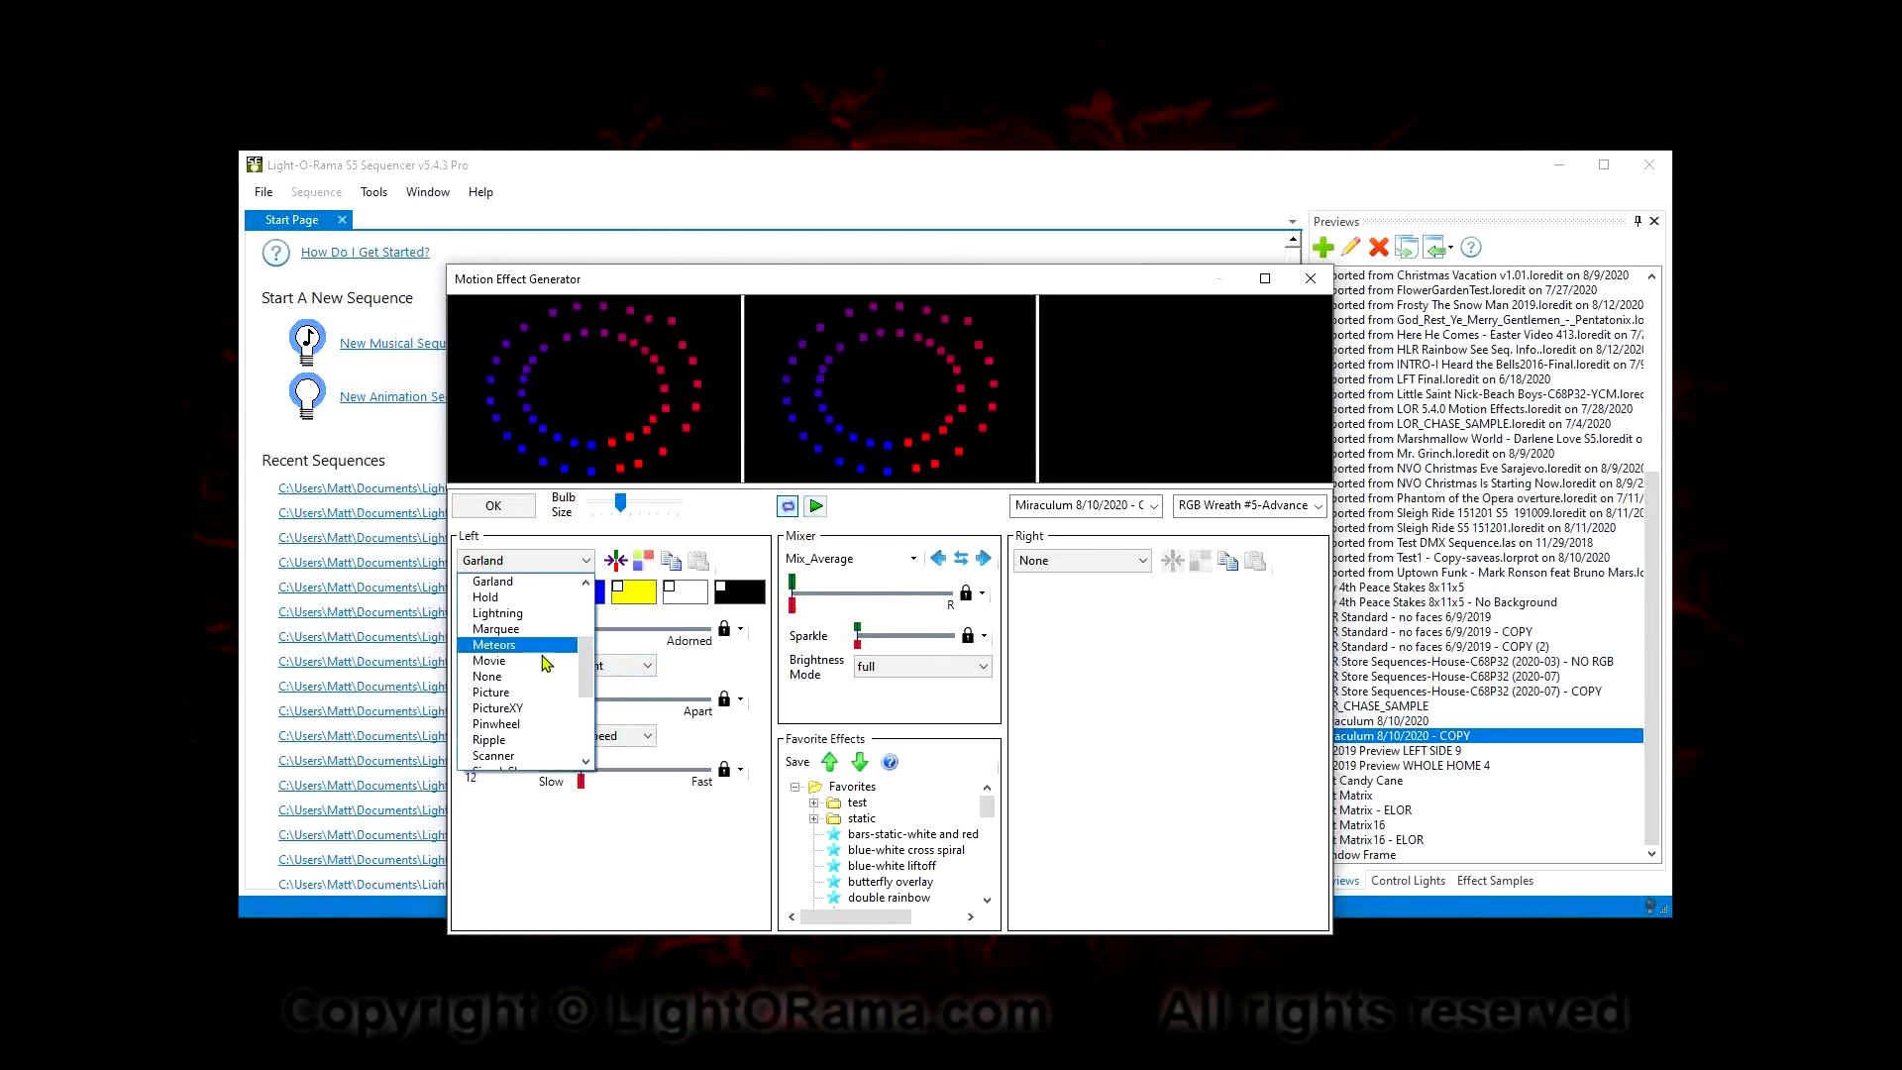
{"action": "left_click_drag", "start_coordinate": [589, 683], "coordinate": [588, 705]}
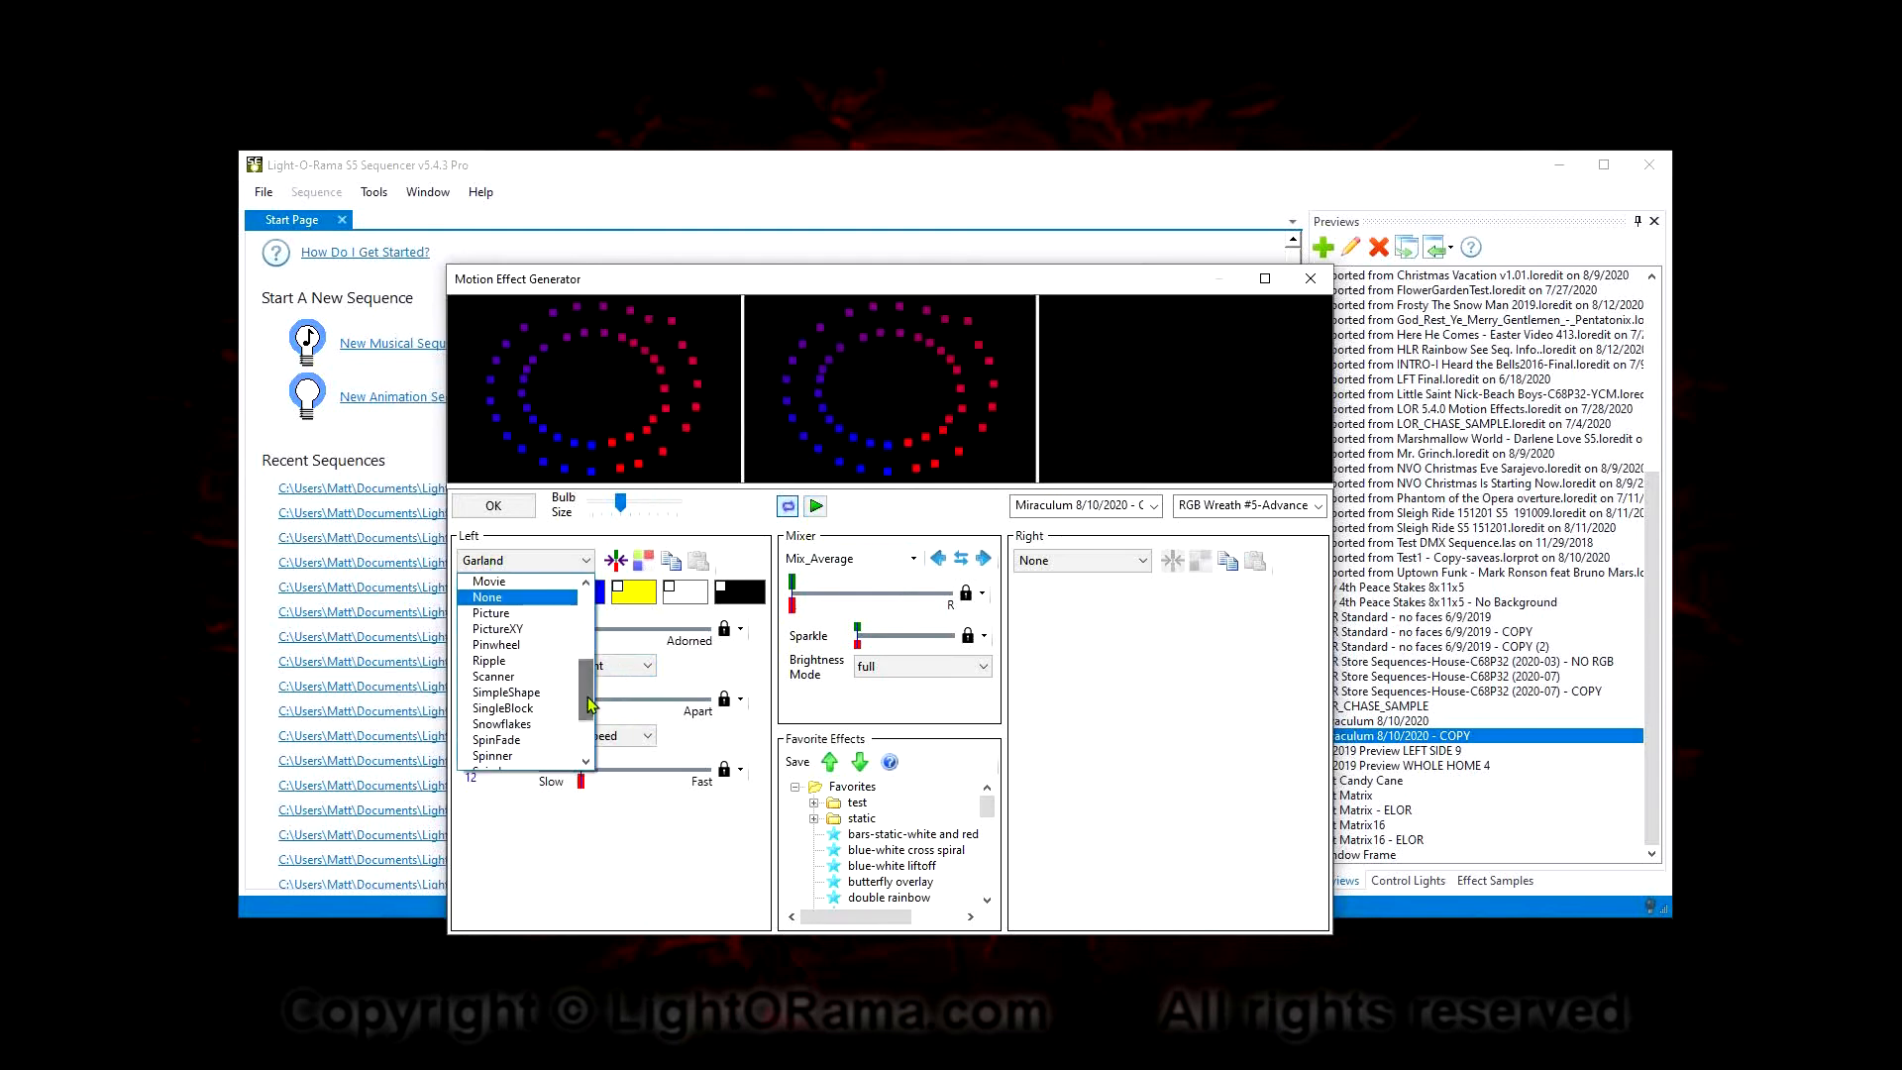
{"action": "left_click", "coordinate": [533, 681]}
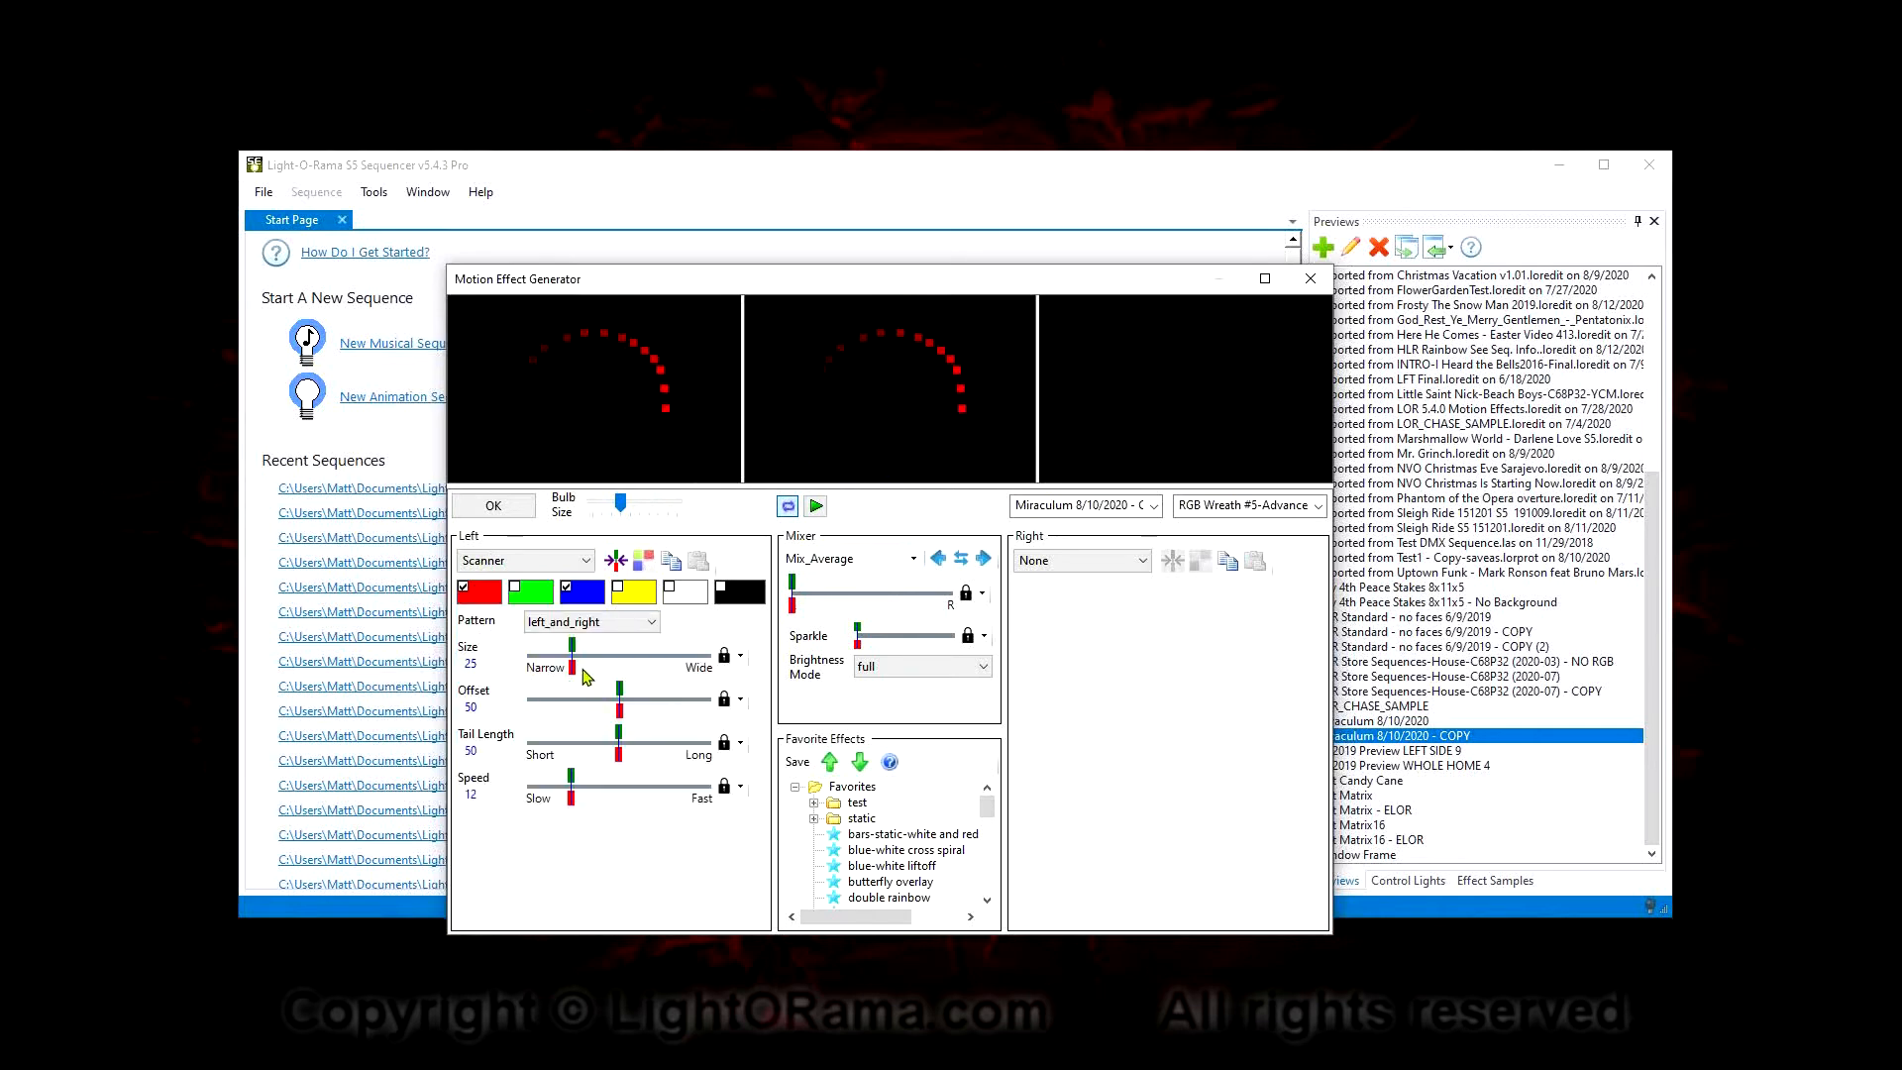
{"action": "left_click_drag", "start_coordinate": [572, 670], "coordinate": [651, 684]}
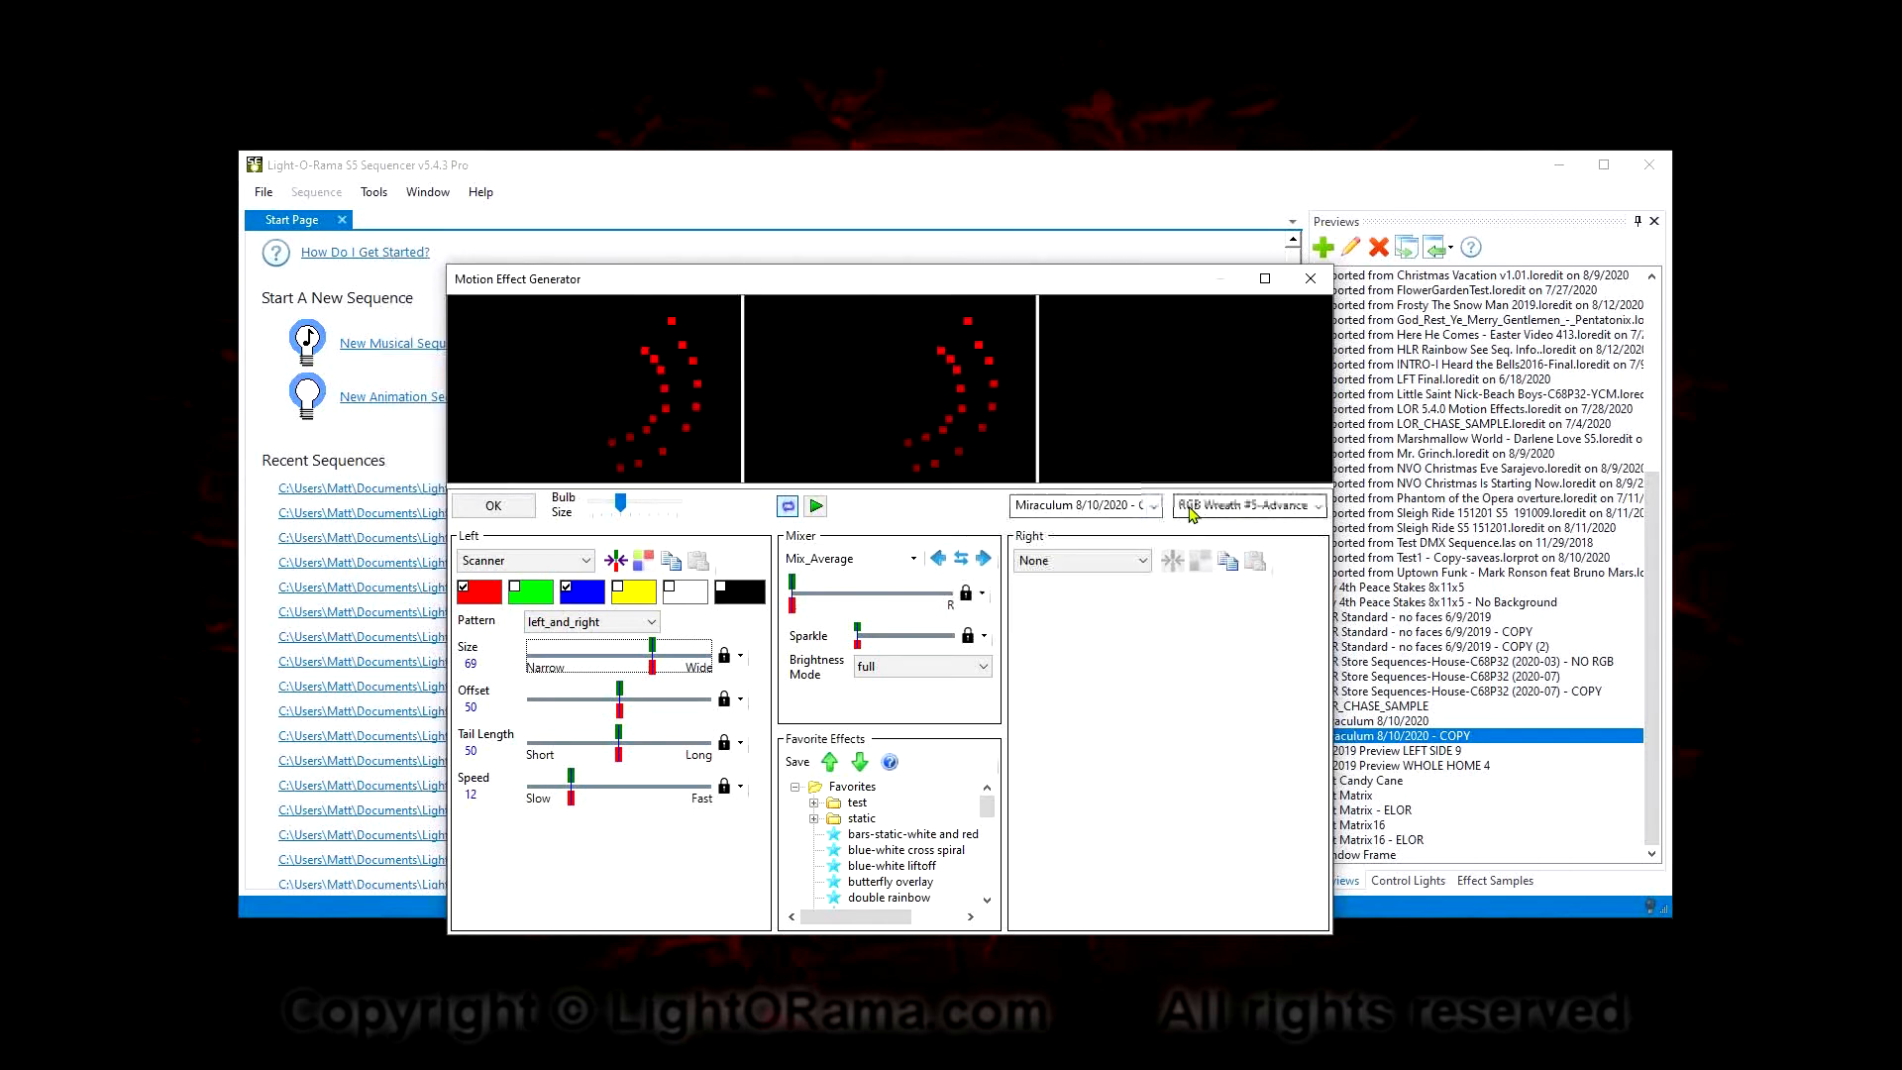
Close the Motion Effect Generator and open the recent Miraculum 2020 sequence, dismissing its loading warning
{"action": "left_click", "coordinate": [1270, 512]}
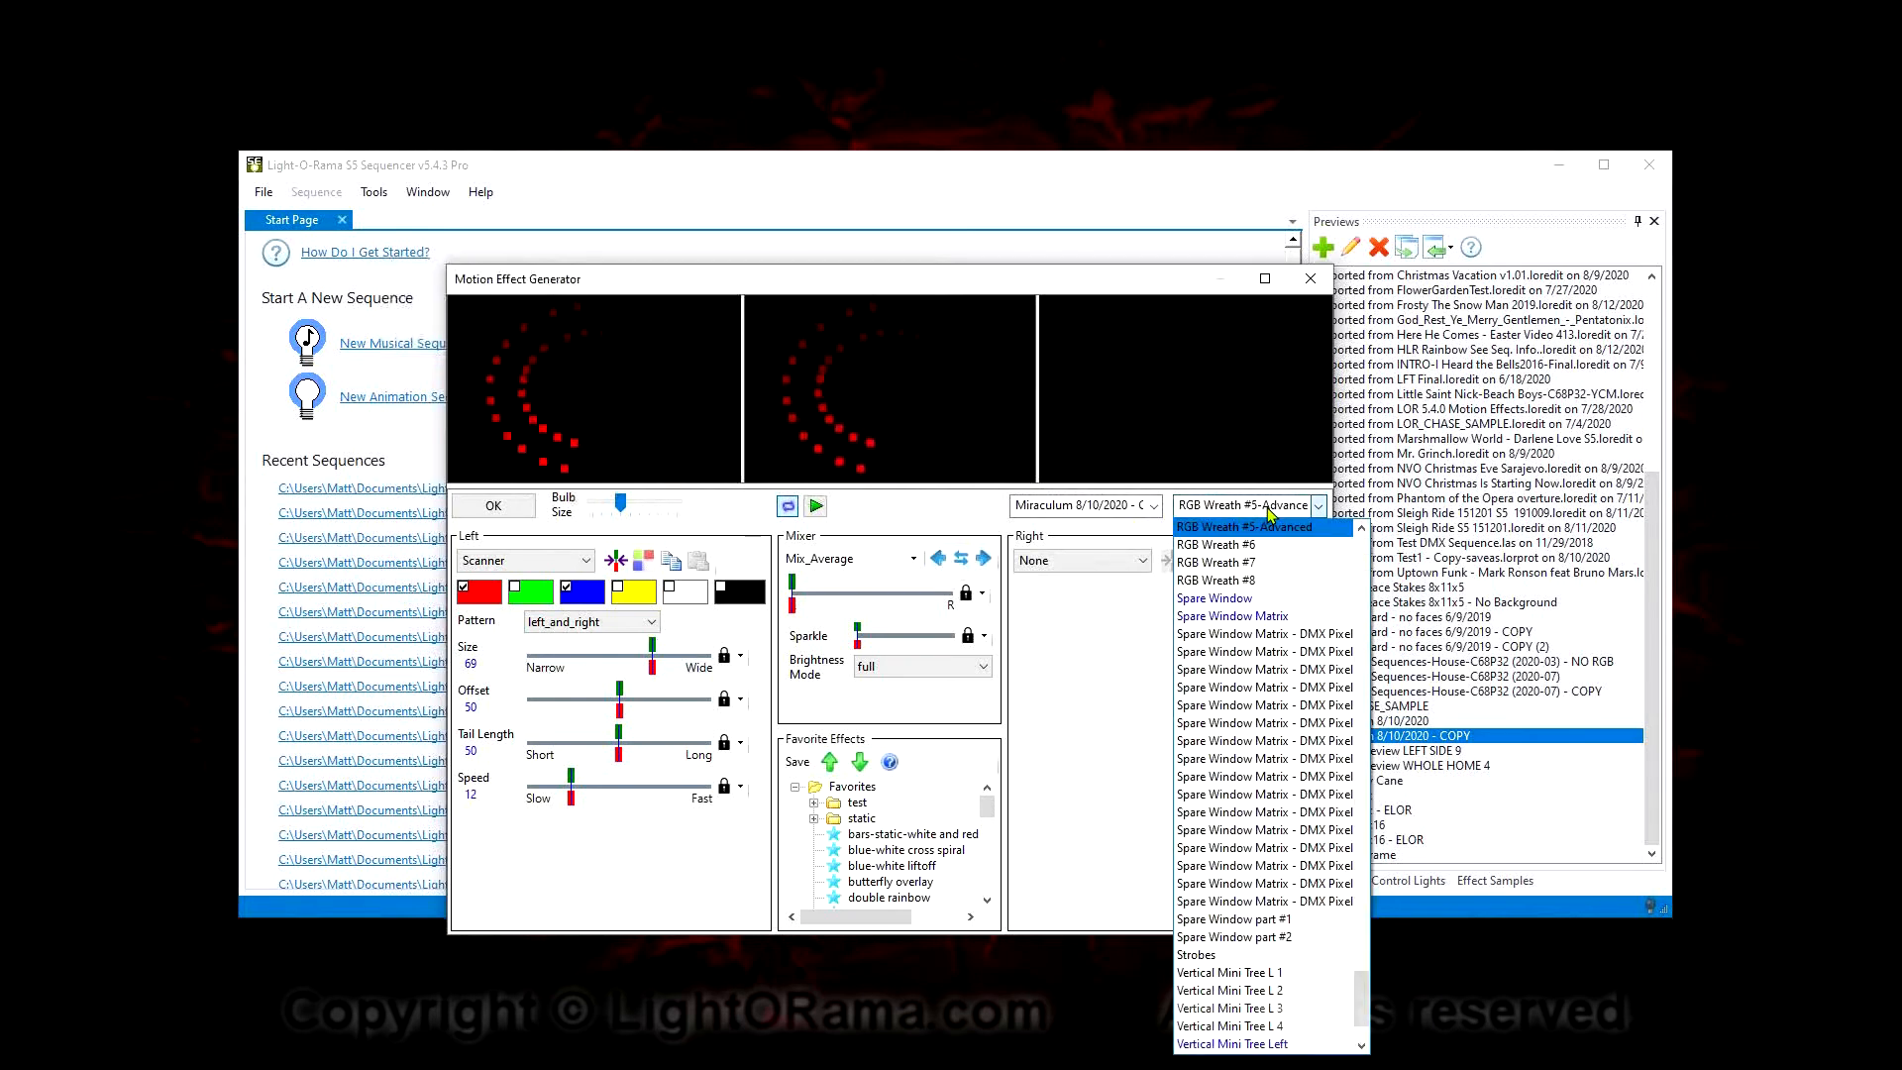
{"action": "left_click", "coordinate": [1270, 511]}
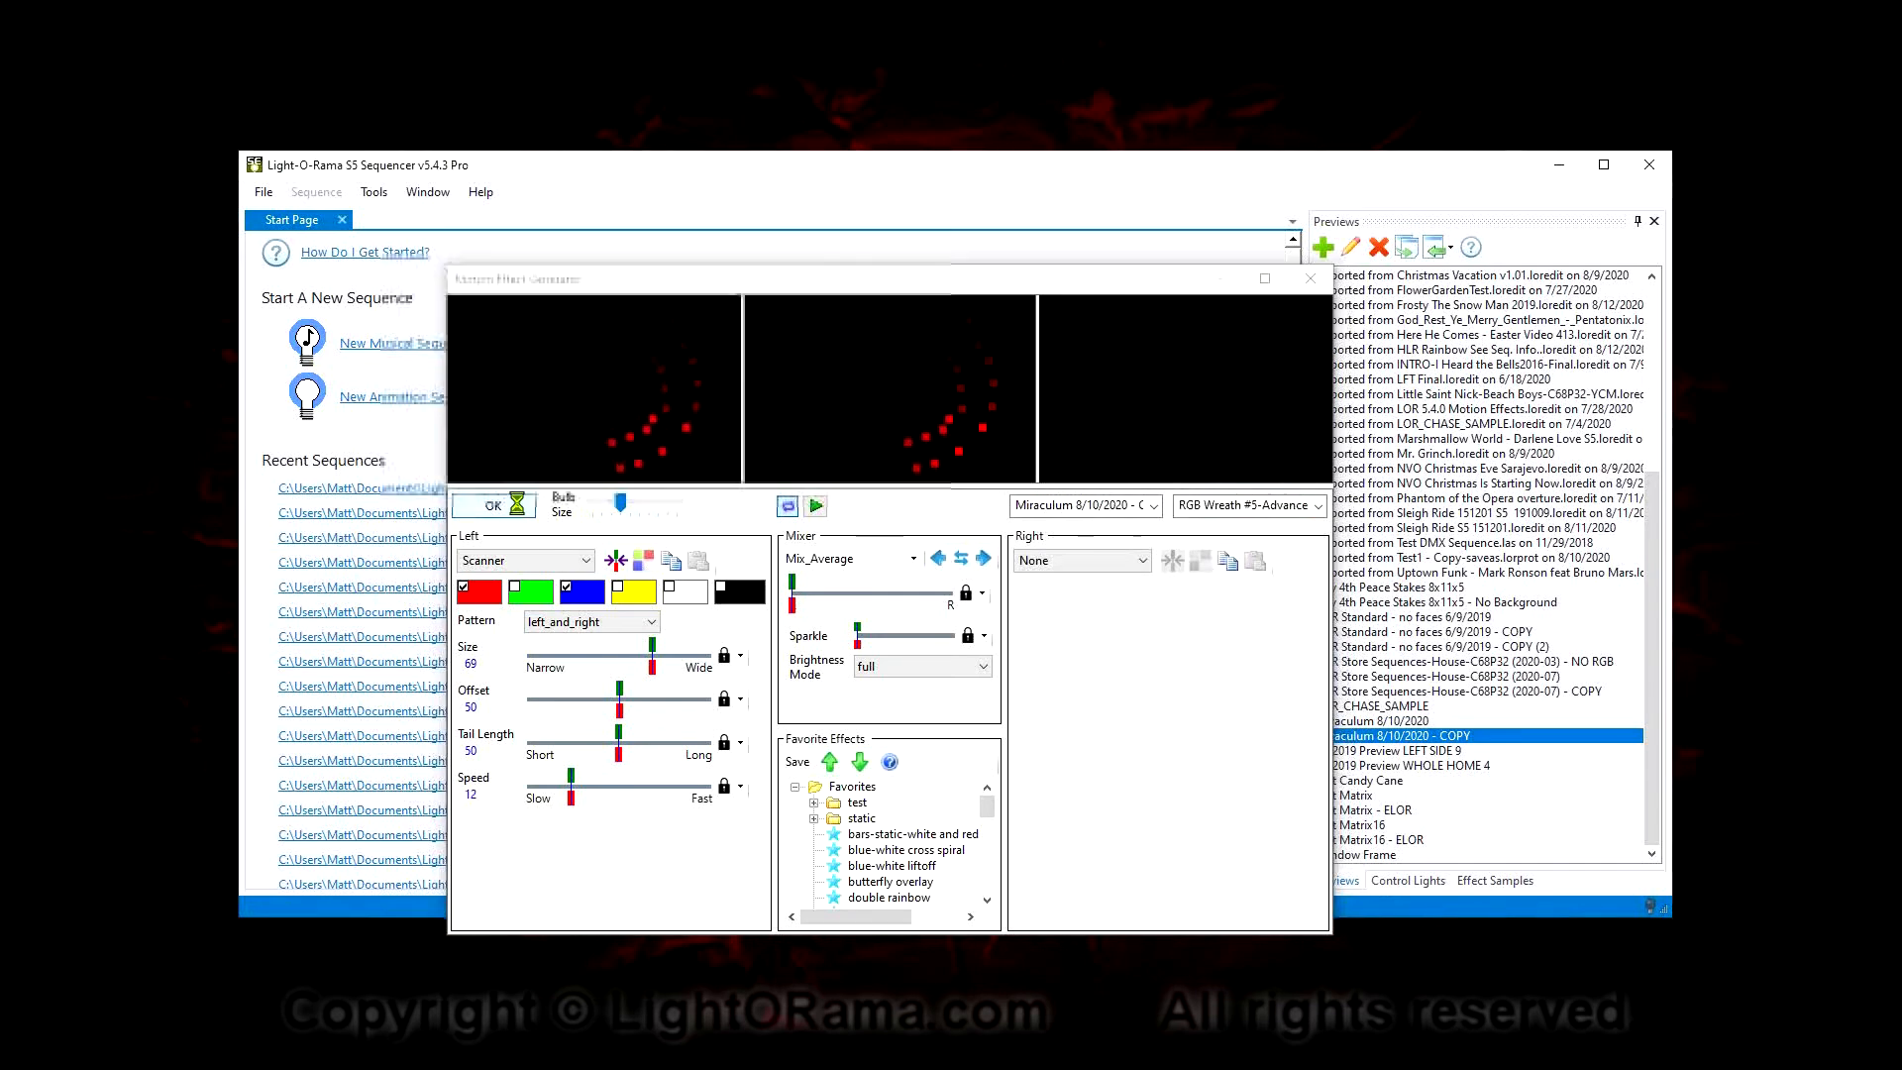
{"action": "left_click", "coordinate": [519, 507]}
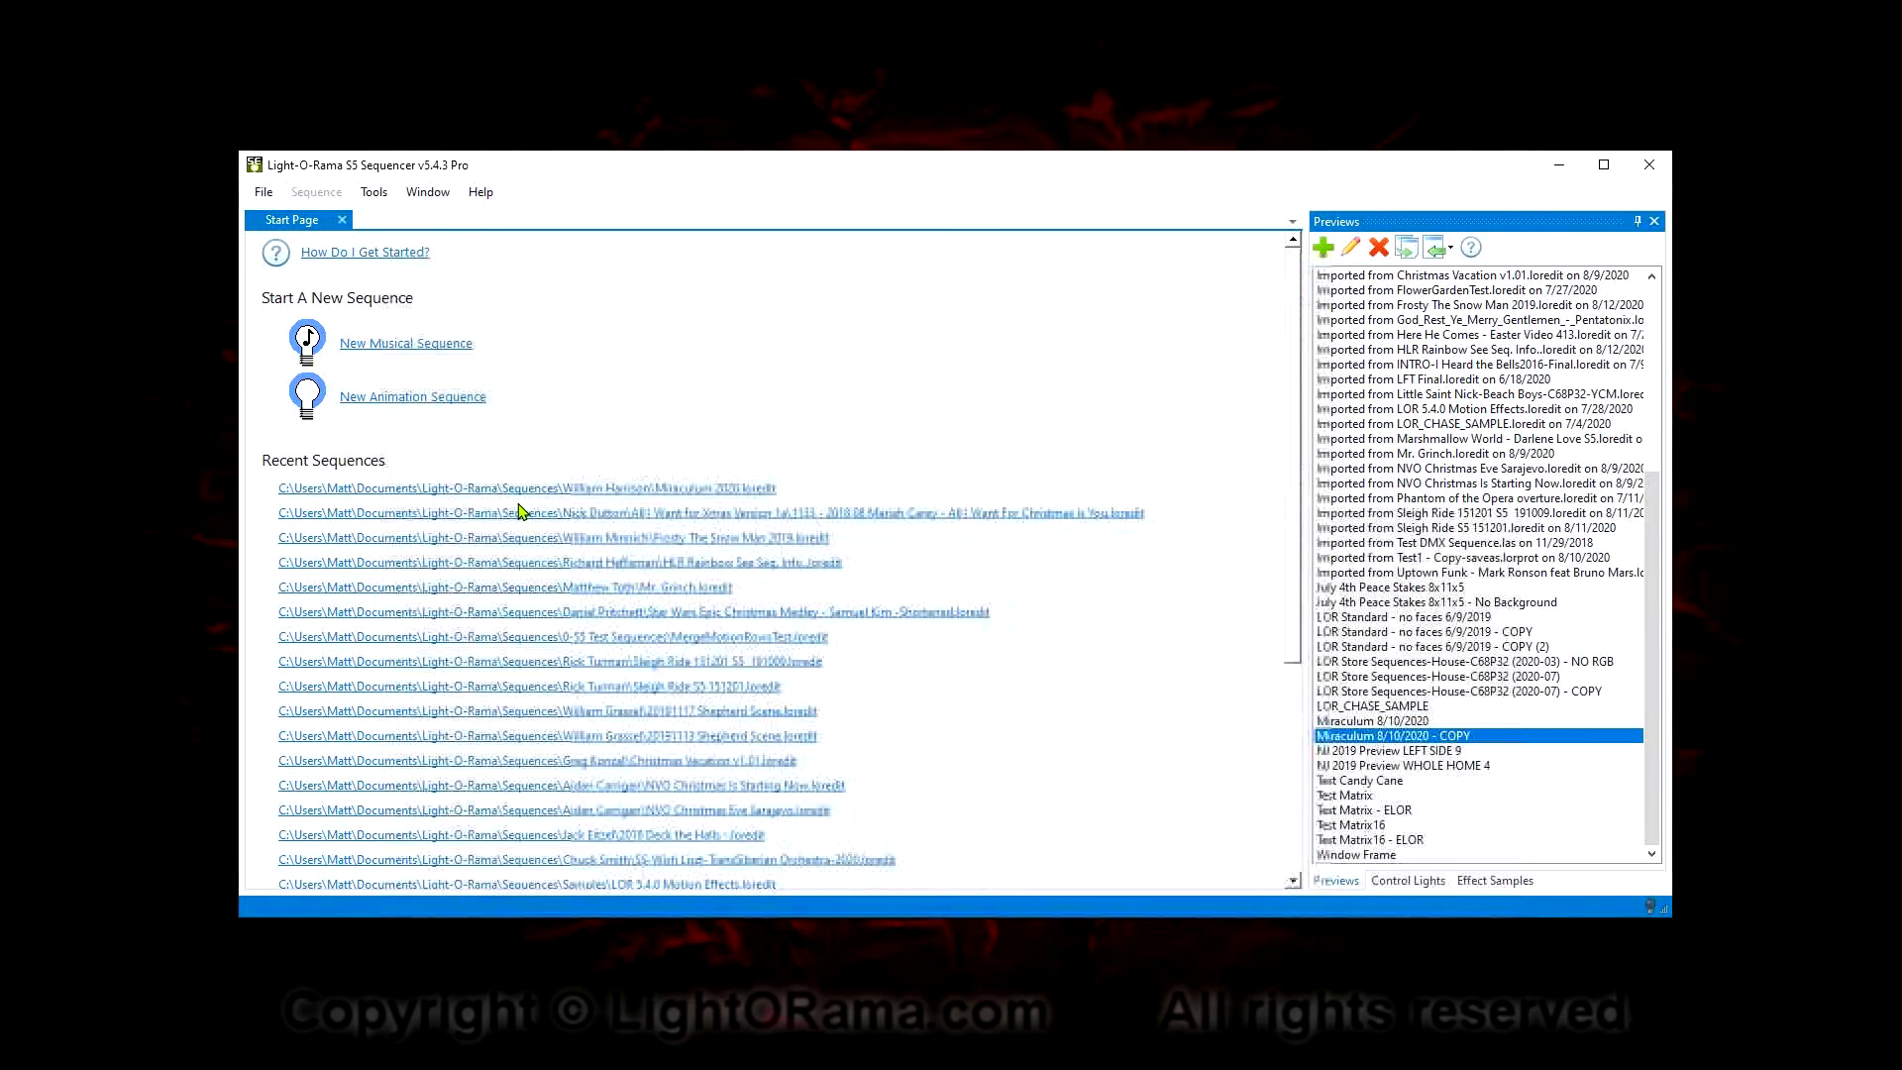
{"action": "left_click", "coordinate": [638, 489]}
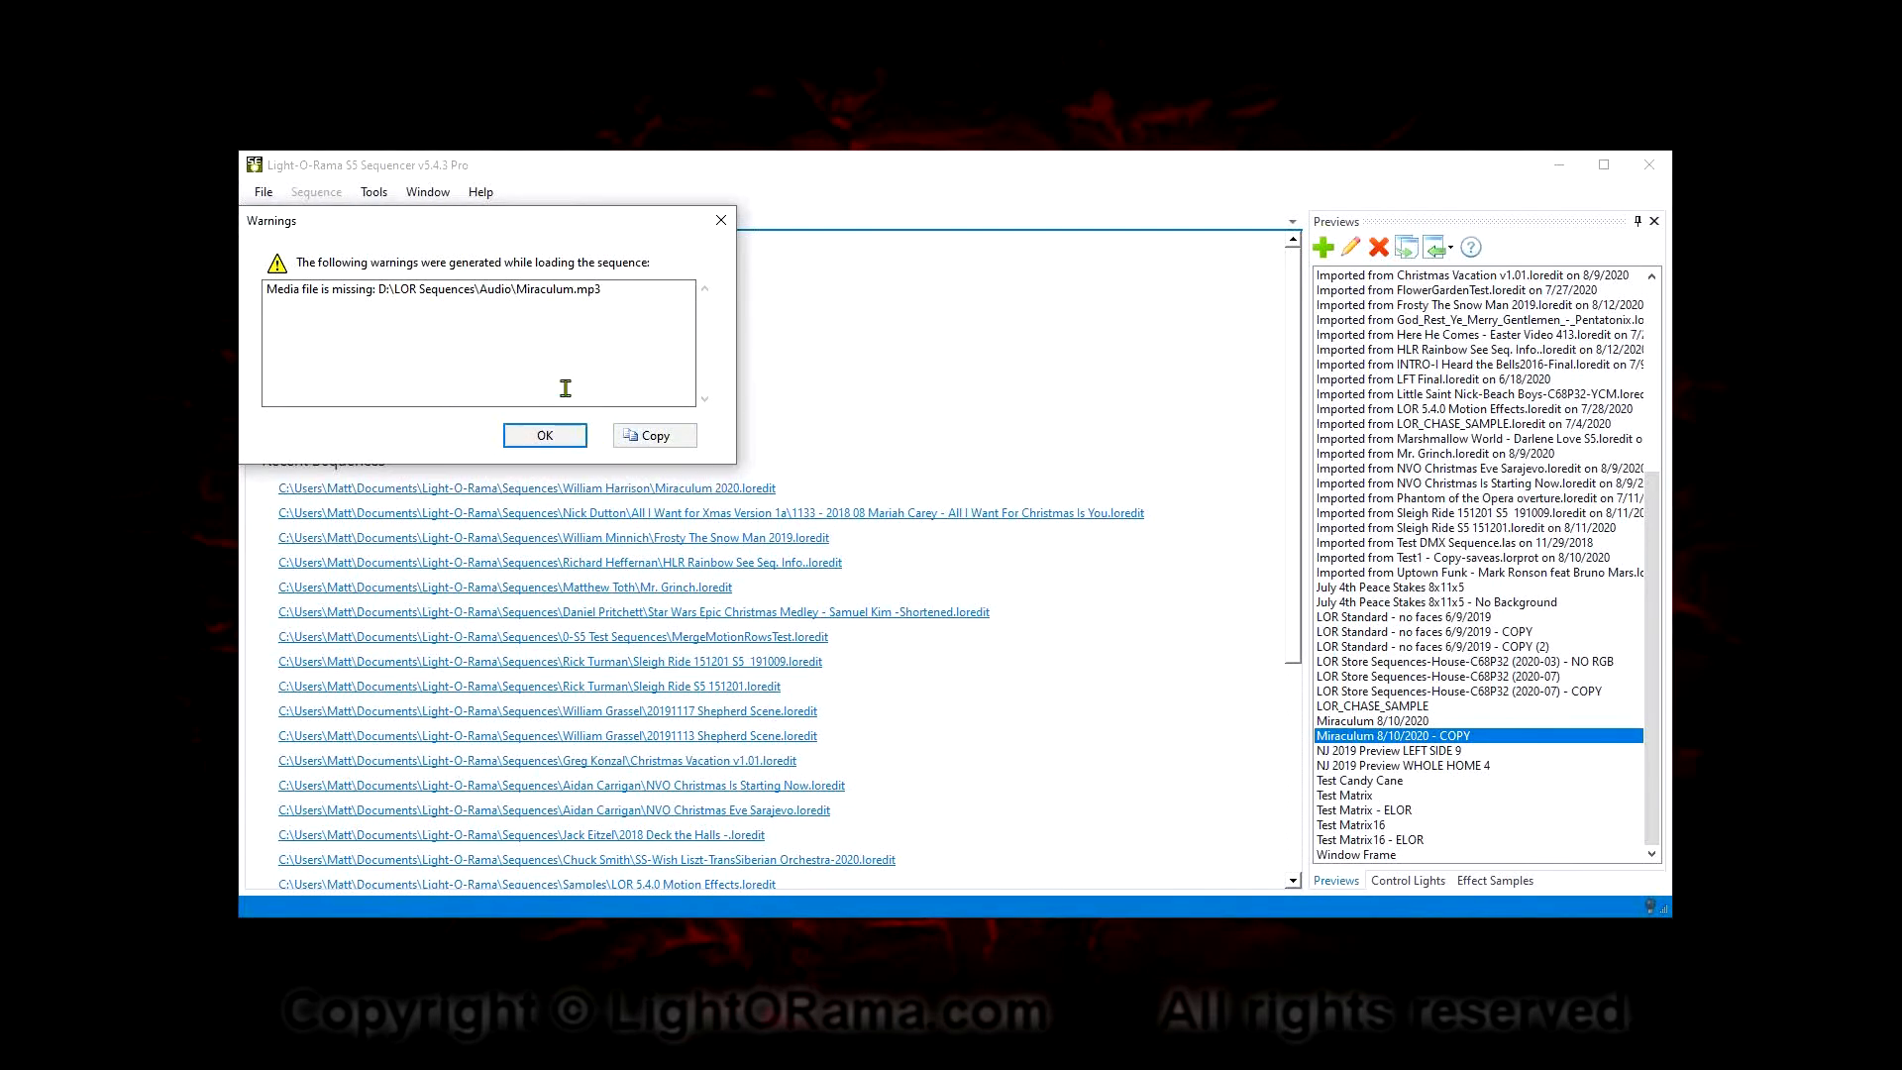
{"action": "left_click", "coordinate": [545, 437]}
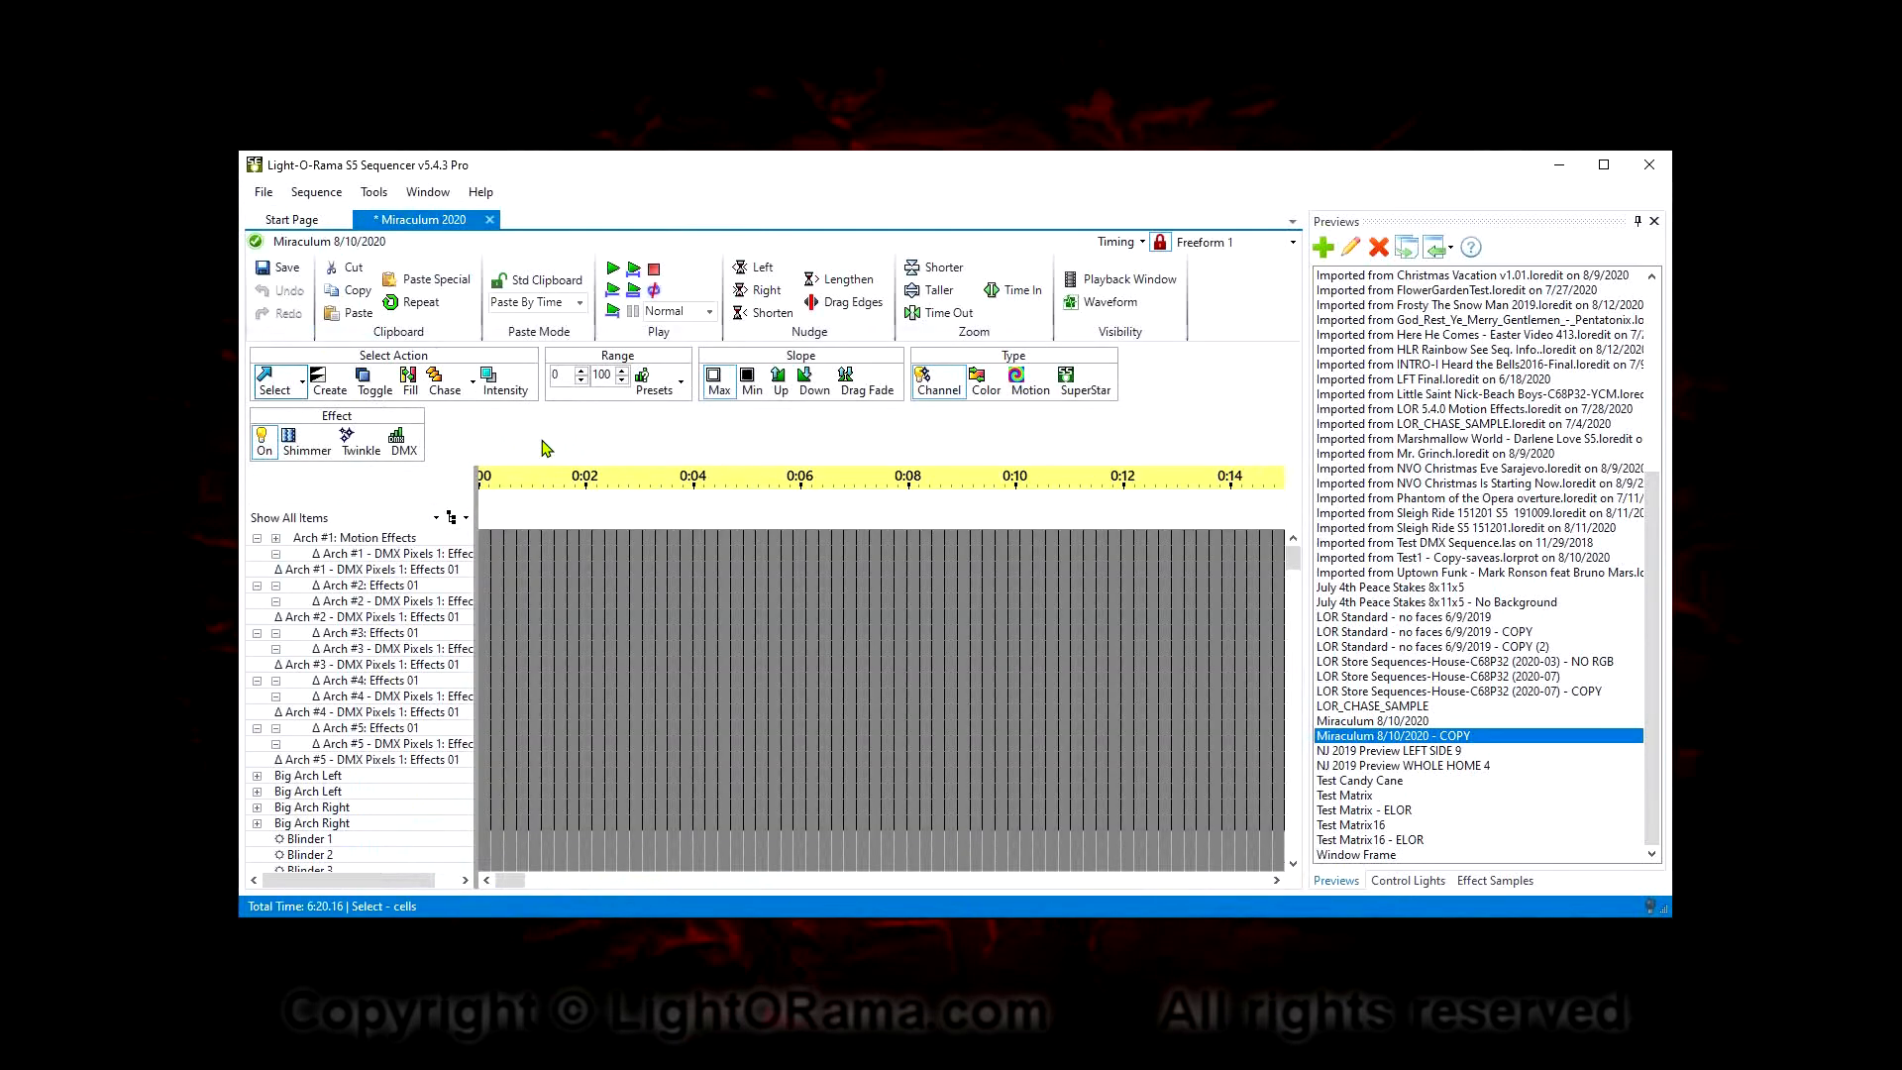
Zoom the sequence timeline to 5 seconds and view the effects just after 2:00
{"action": "right_click", "coordinate": [625, 482]}
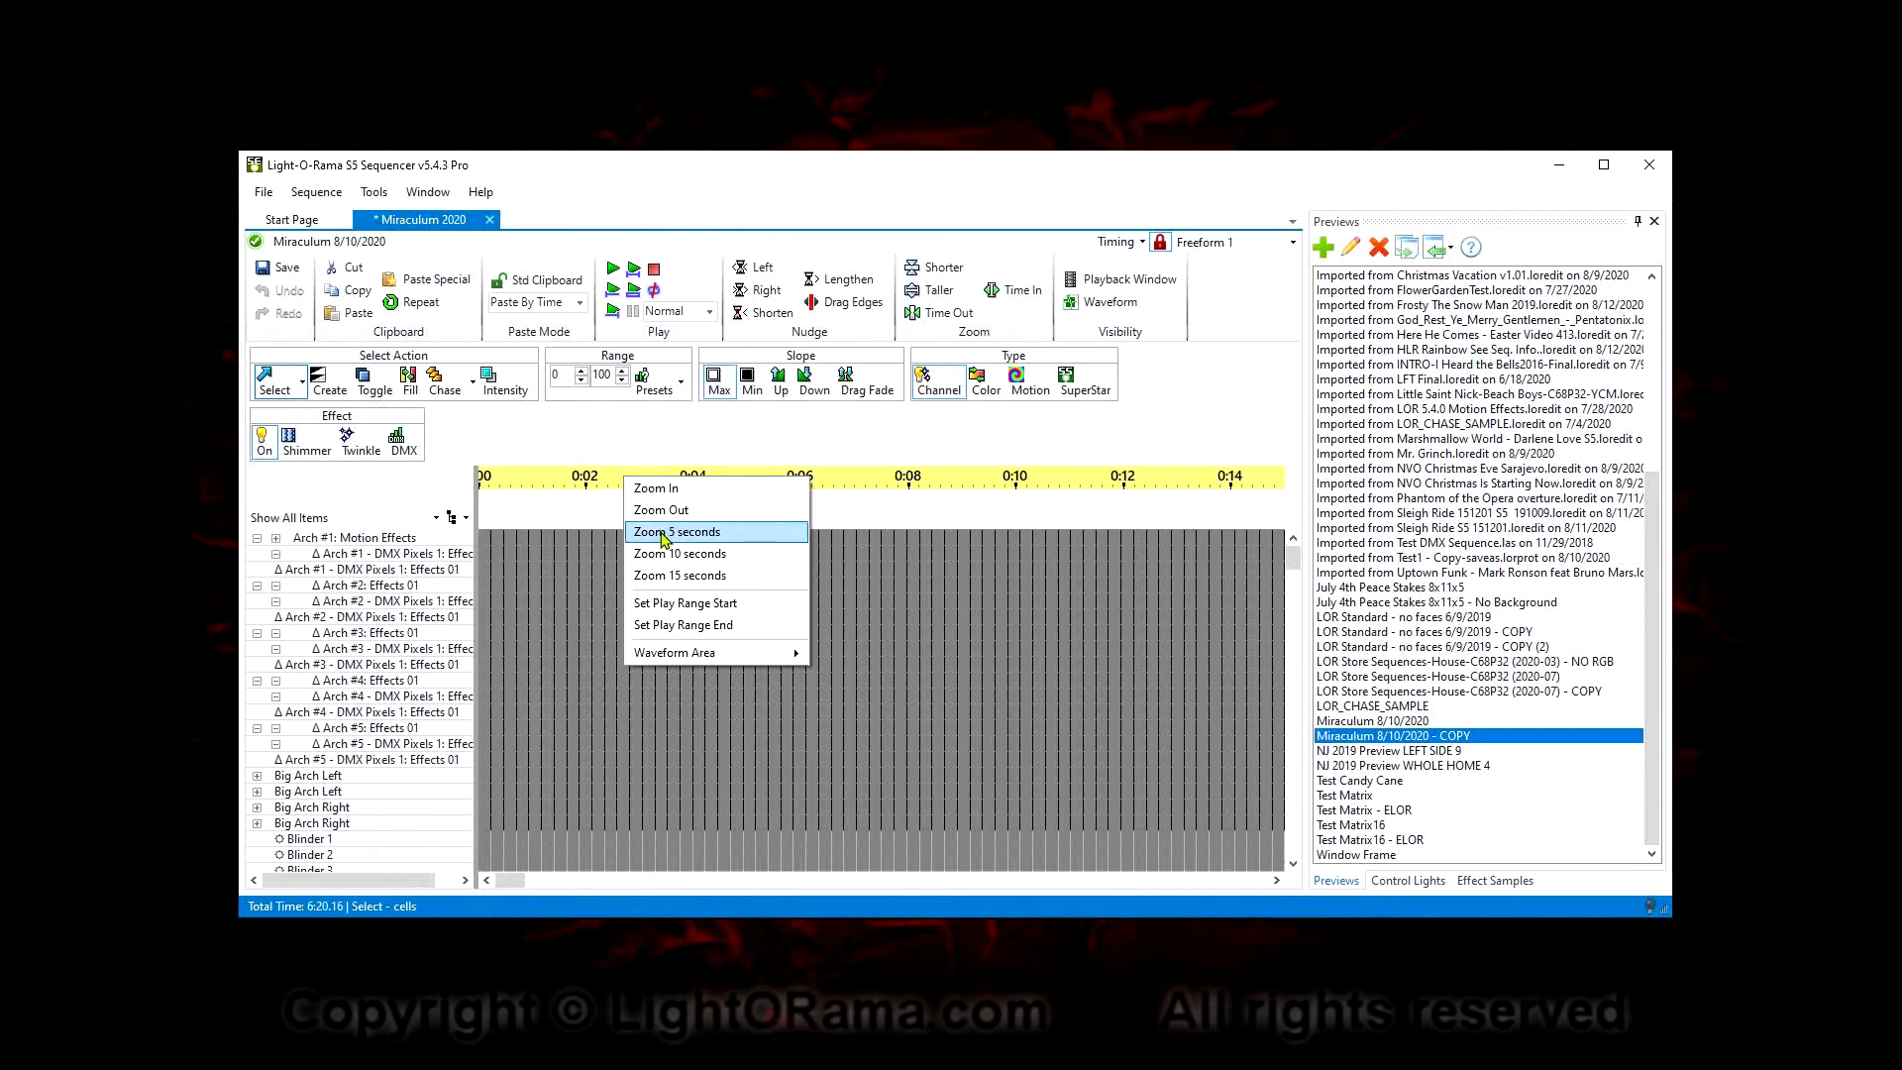
{"action": "right_click", "coordinate": [590, 484]}
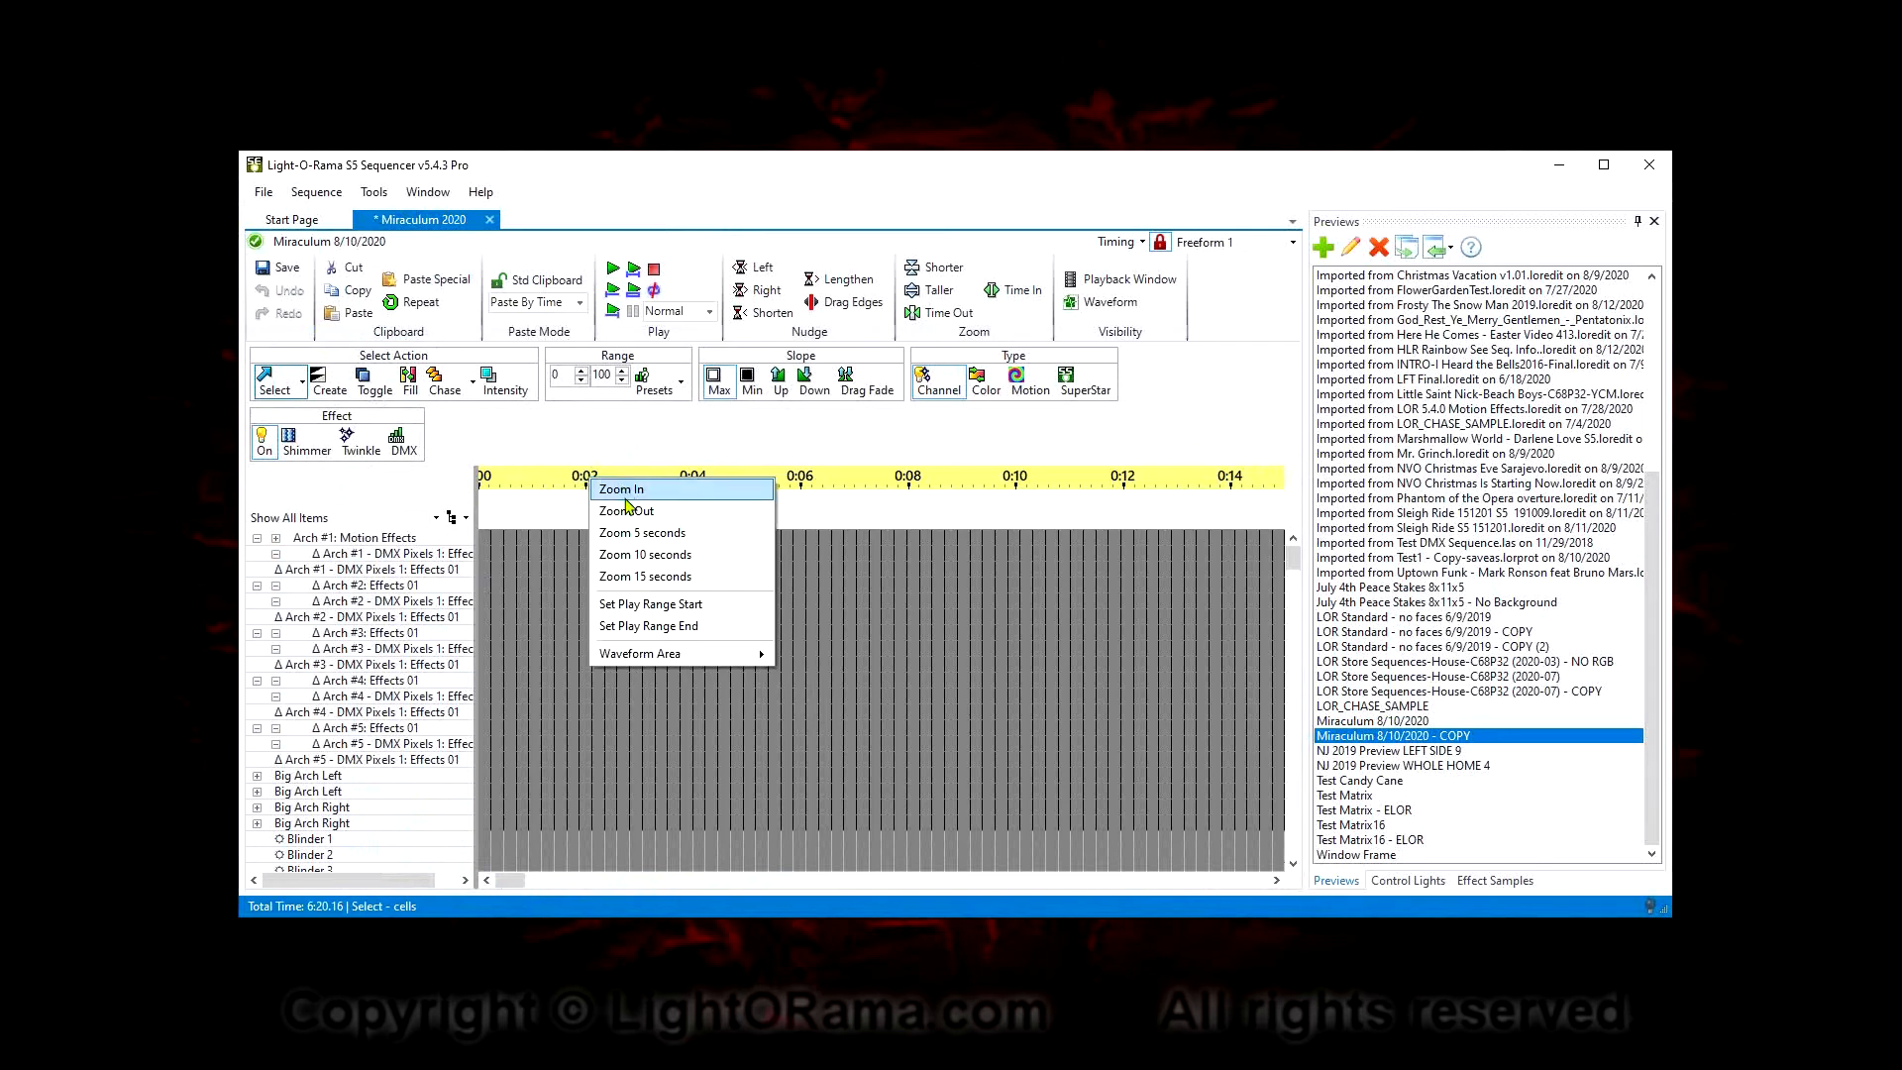
{"action": "left_click", "coordinate": [661, 535]}
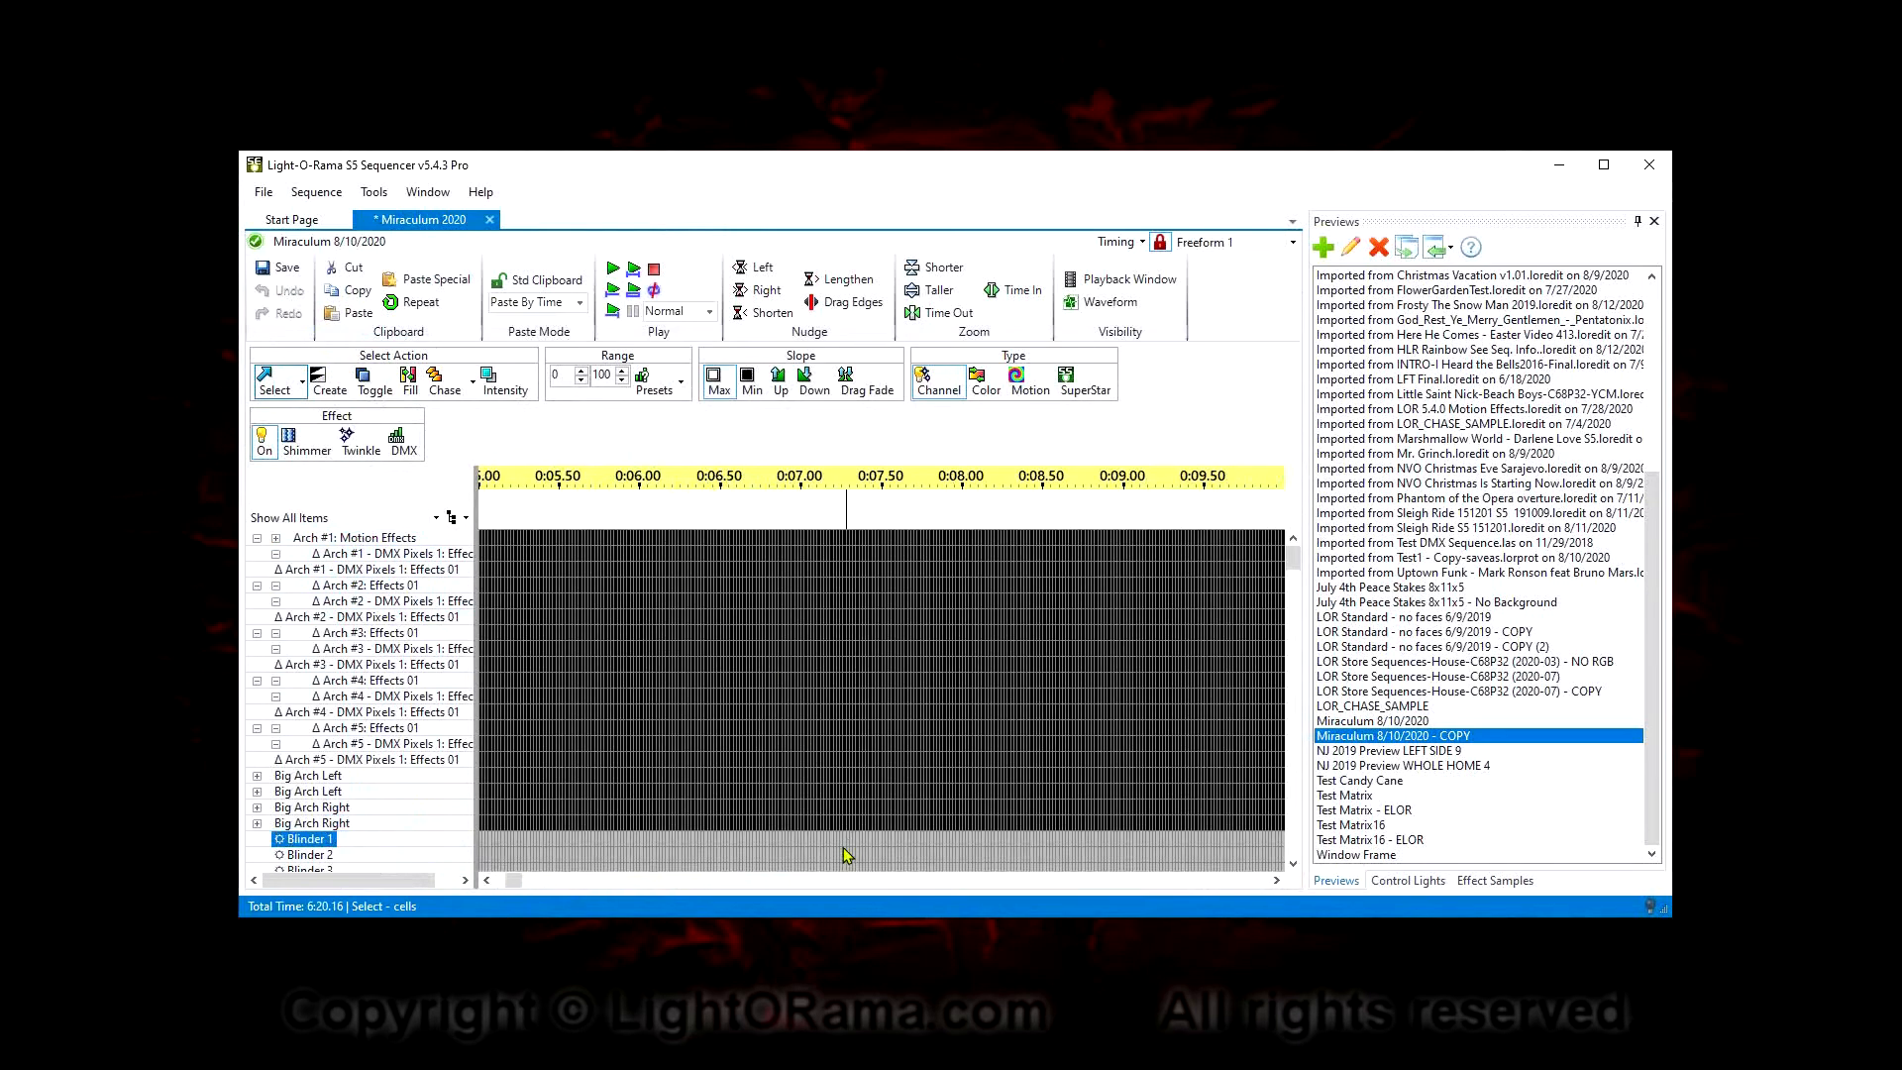
{"action": "left_click_drag", "start_coordinate": [515, 879], "coordinate": [750, 909]}
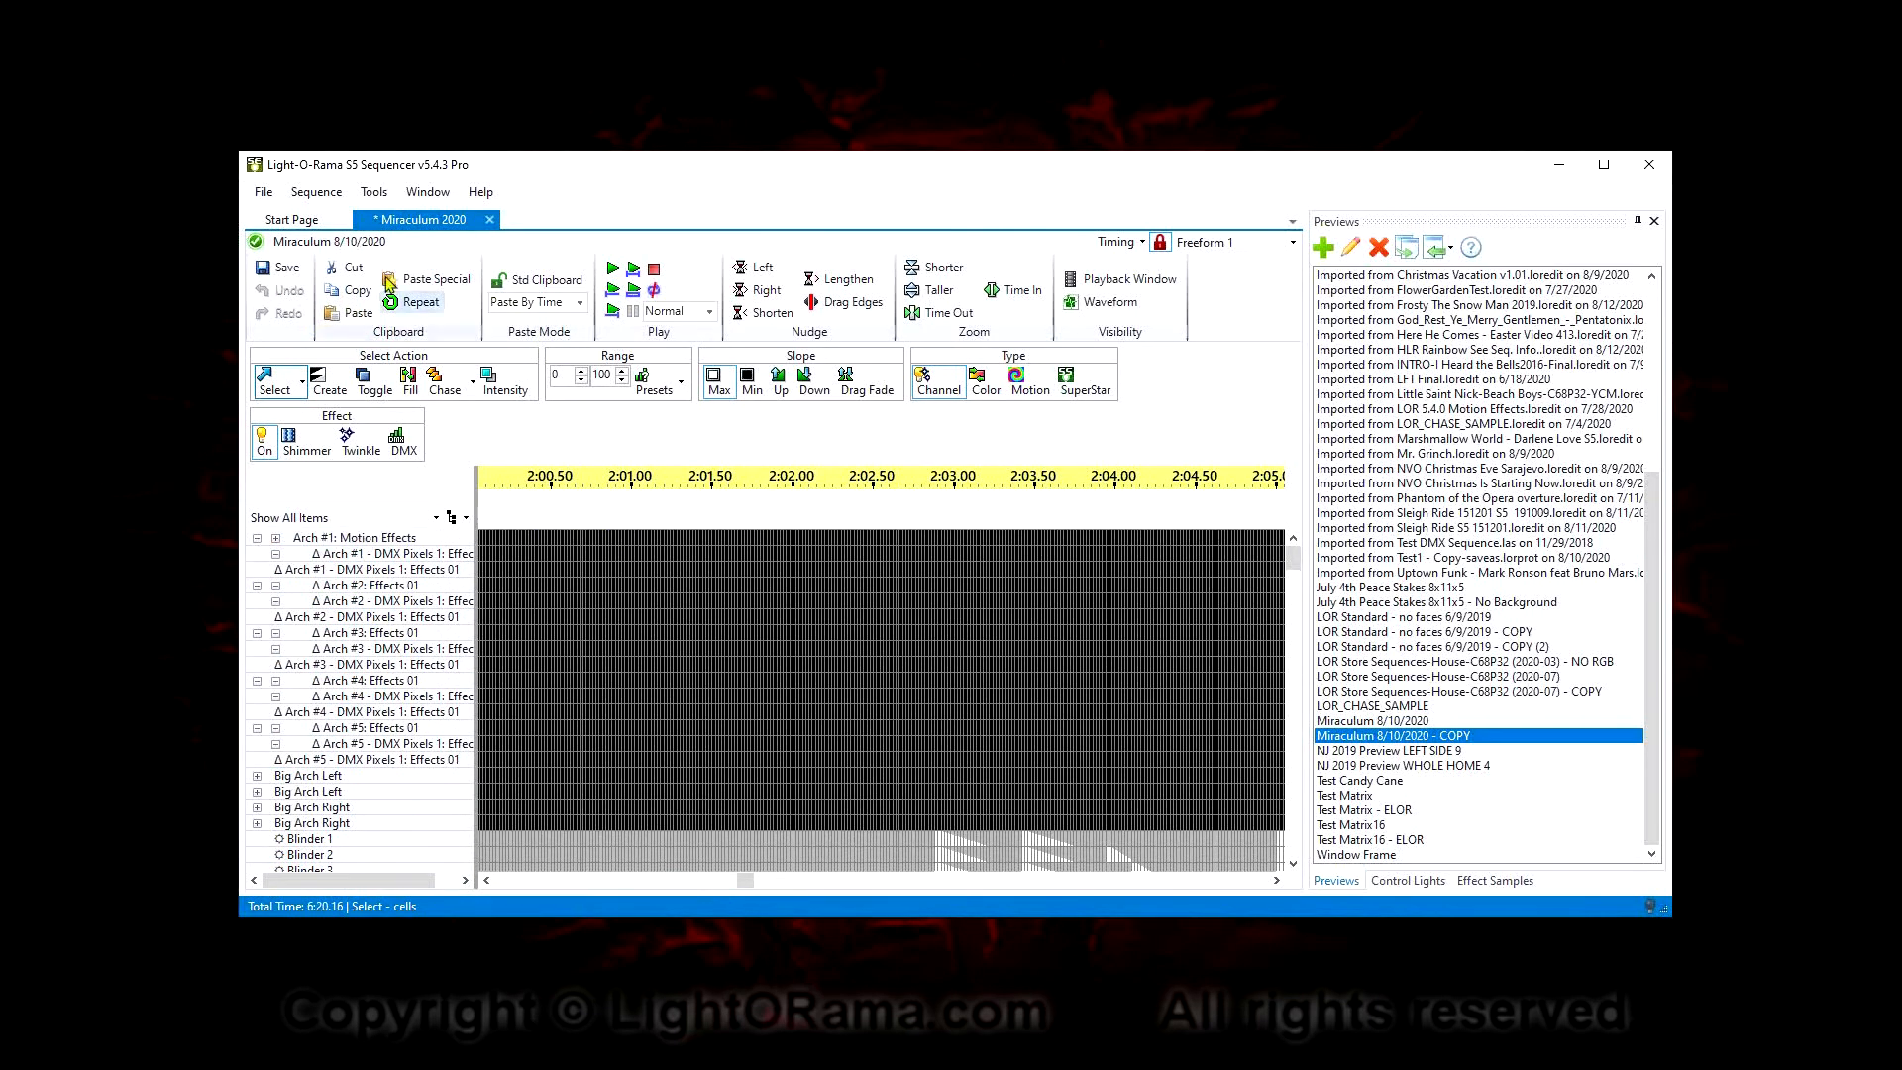
Convert the Miraculum 2020 sequence to an animation
{"action": "left_click", "coordinate": [317, 193]}
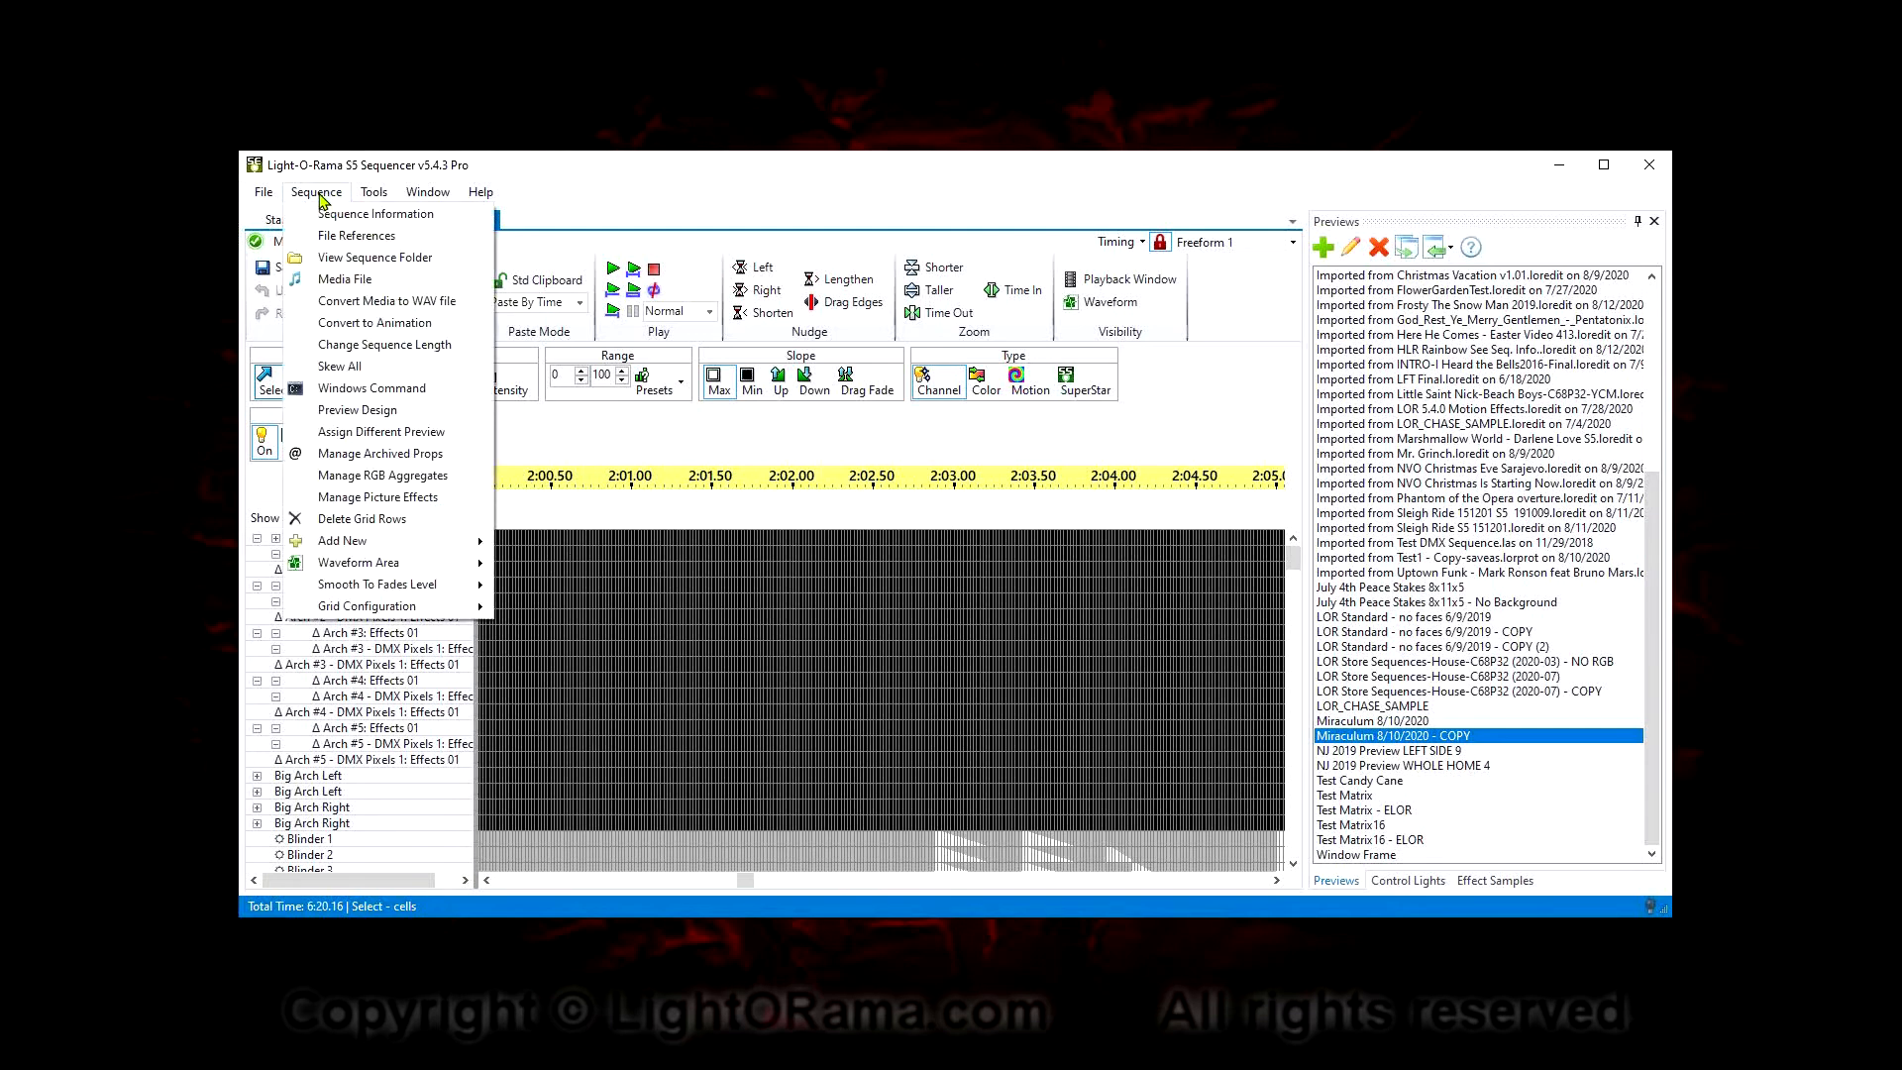
{"action": "left_click", "coordinate": [372, 323]}
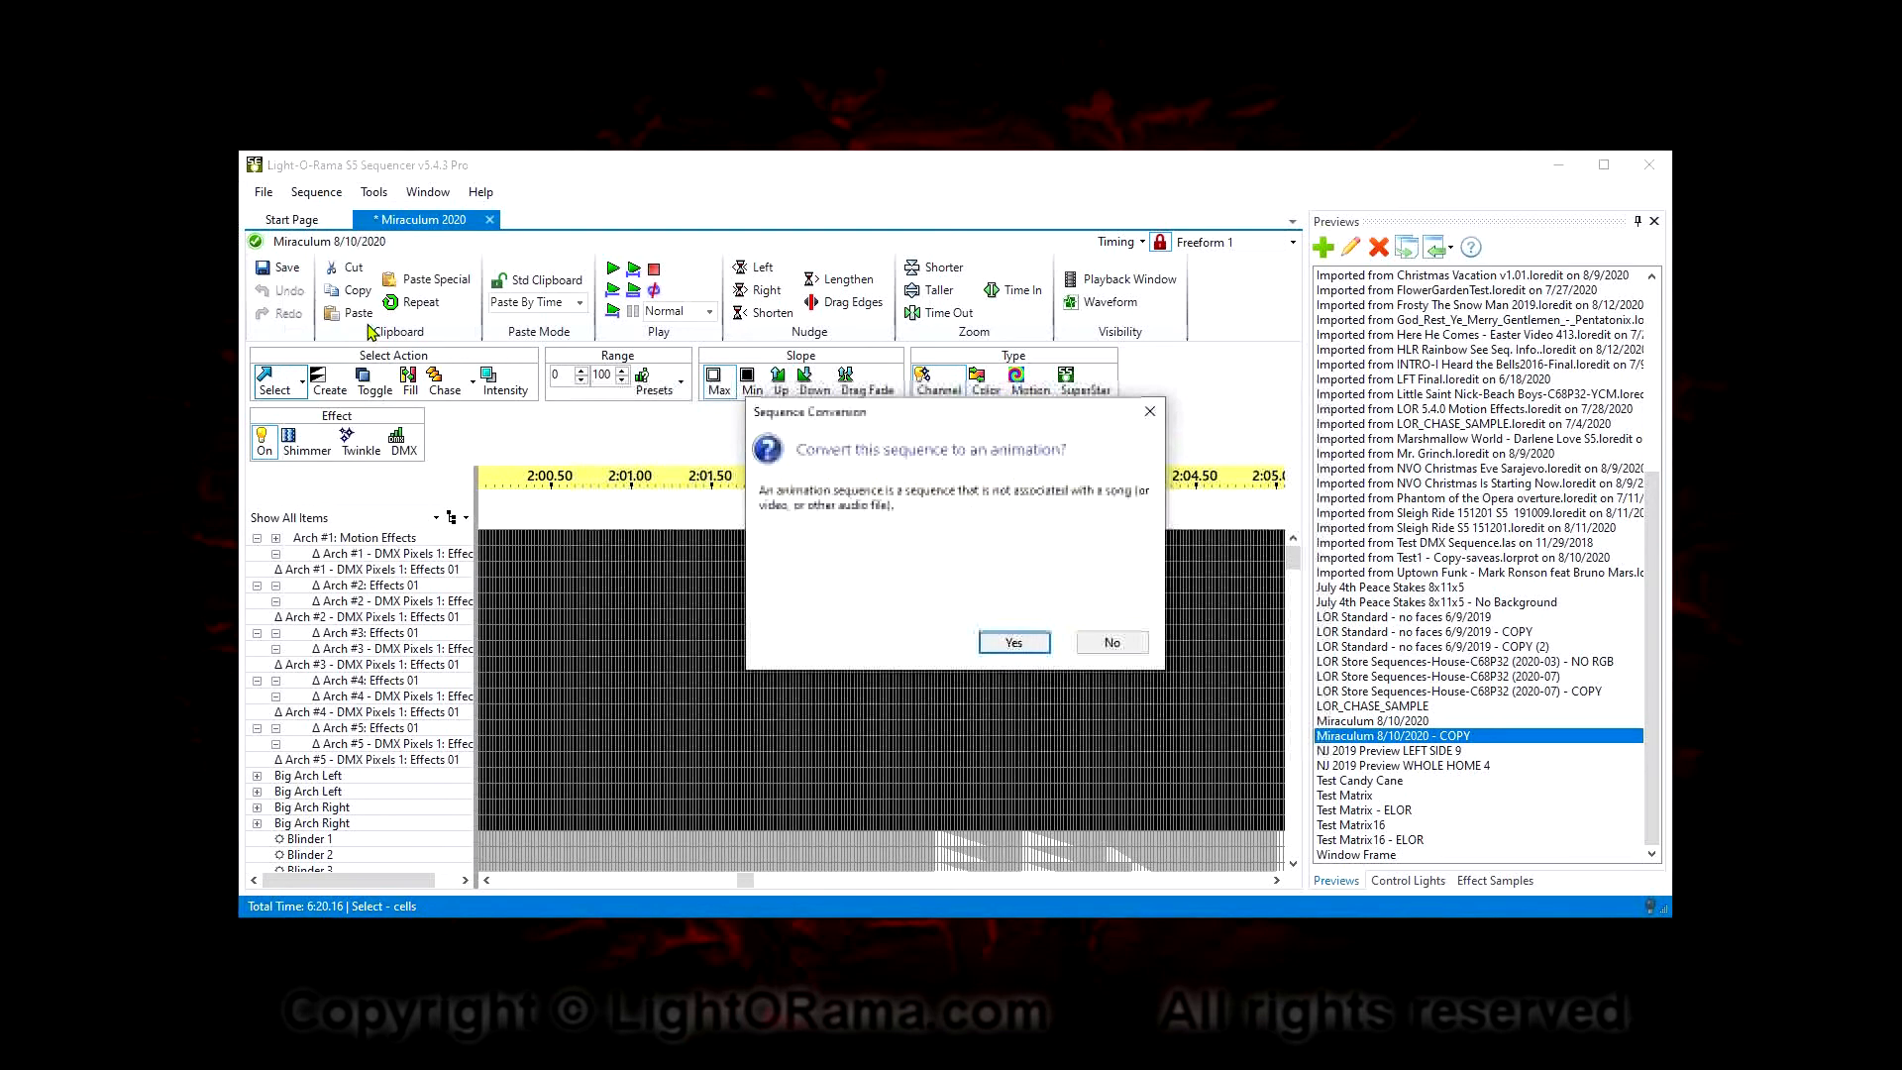
{"action": "left_click", "coordinate": [1023, 646]}
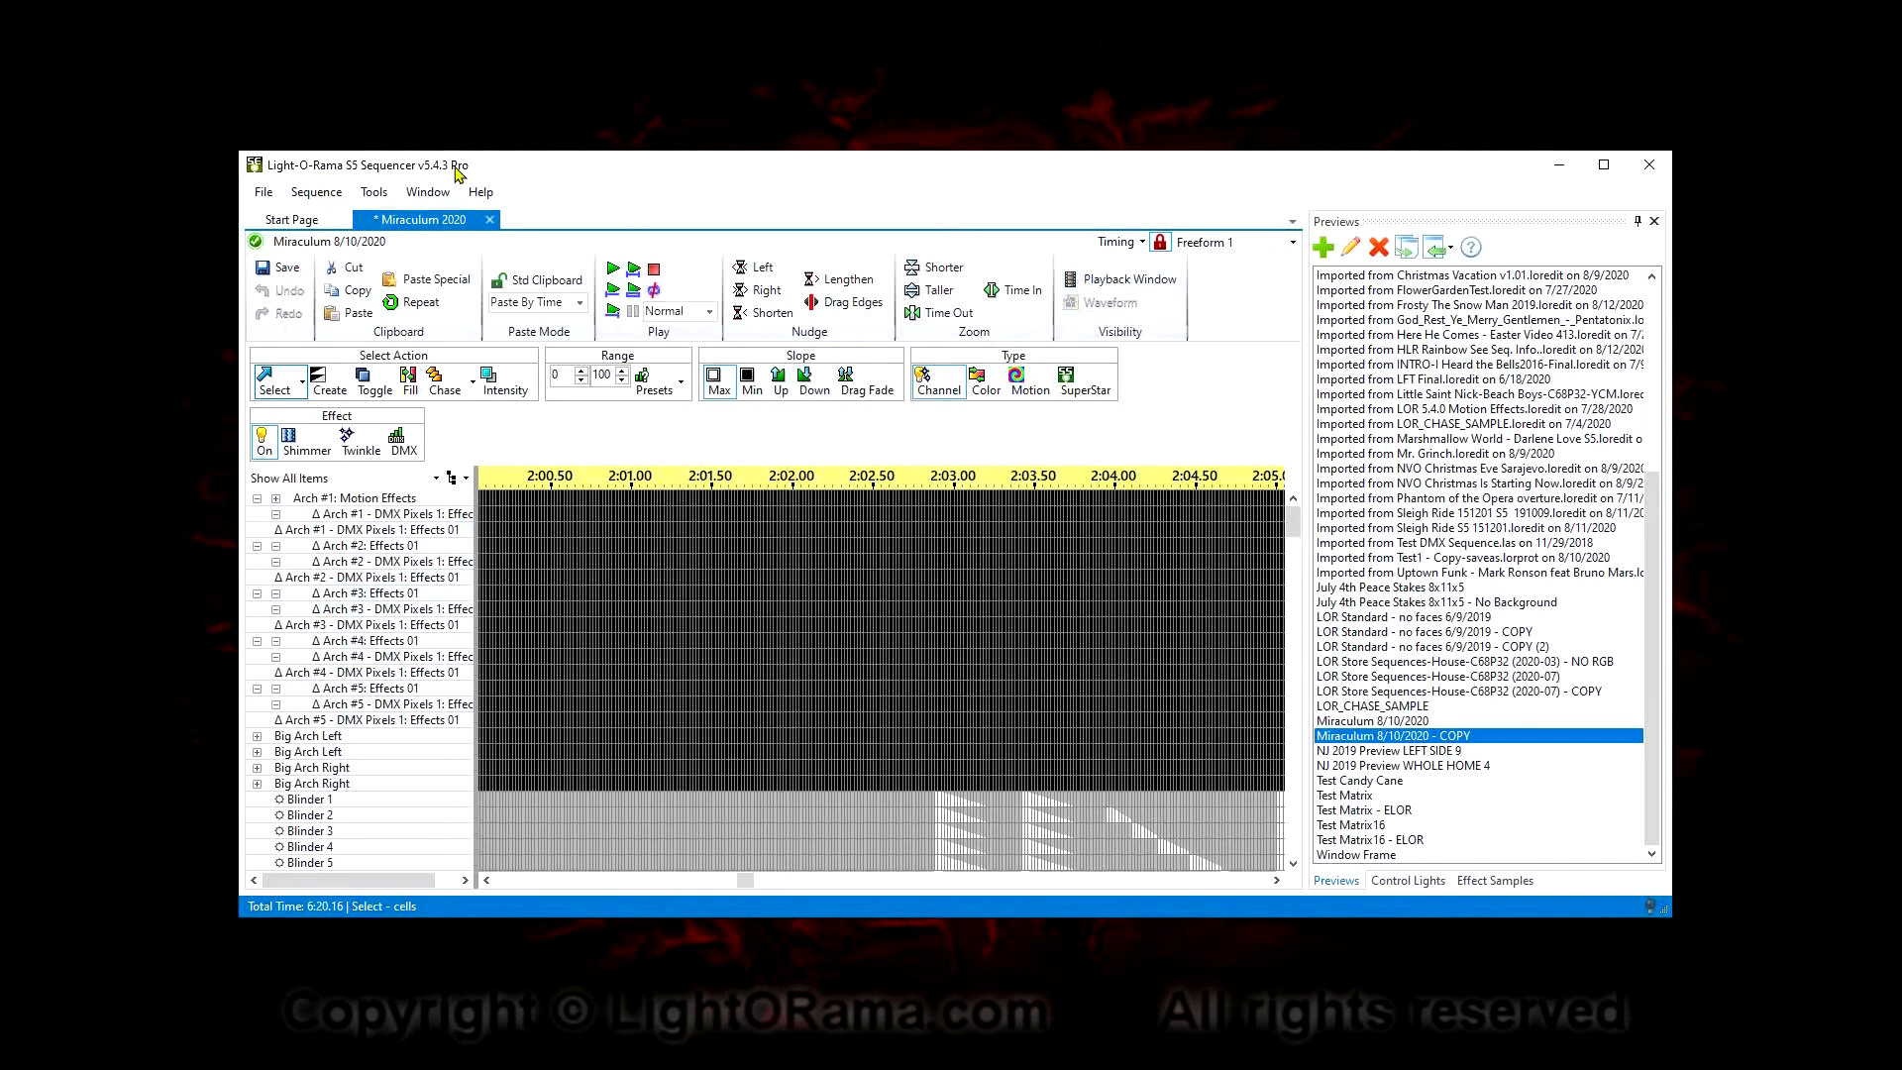
Try to open the Motion Effect Generator from the sequence and look through the grid rows
{"action": "left_click", "coordinate": [382, 192]}
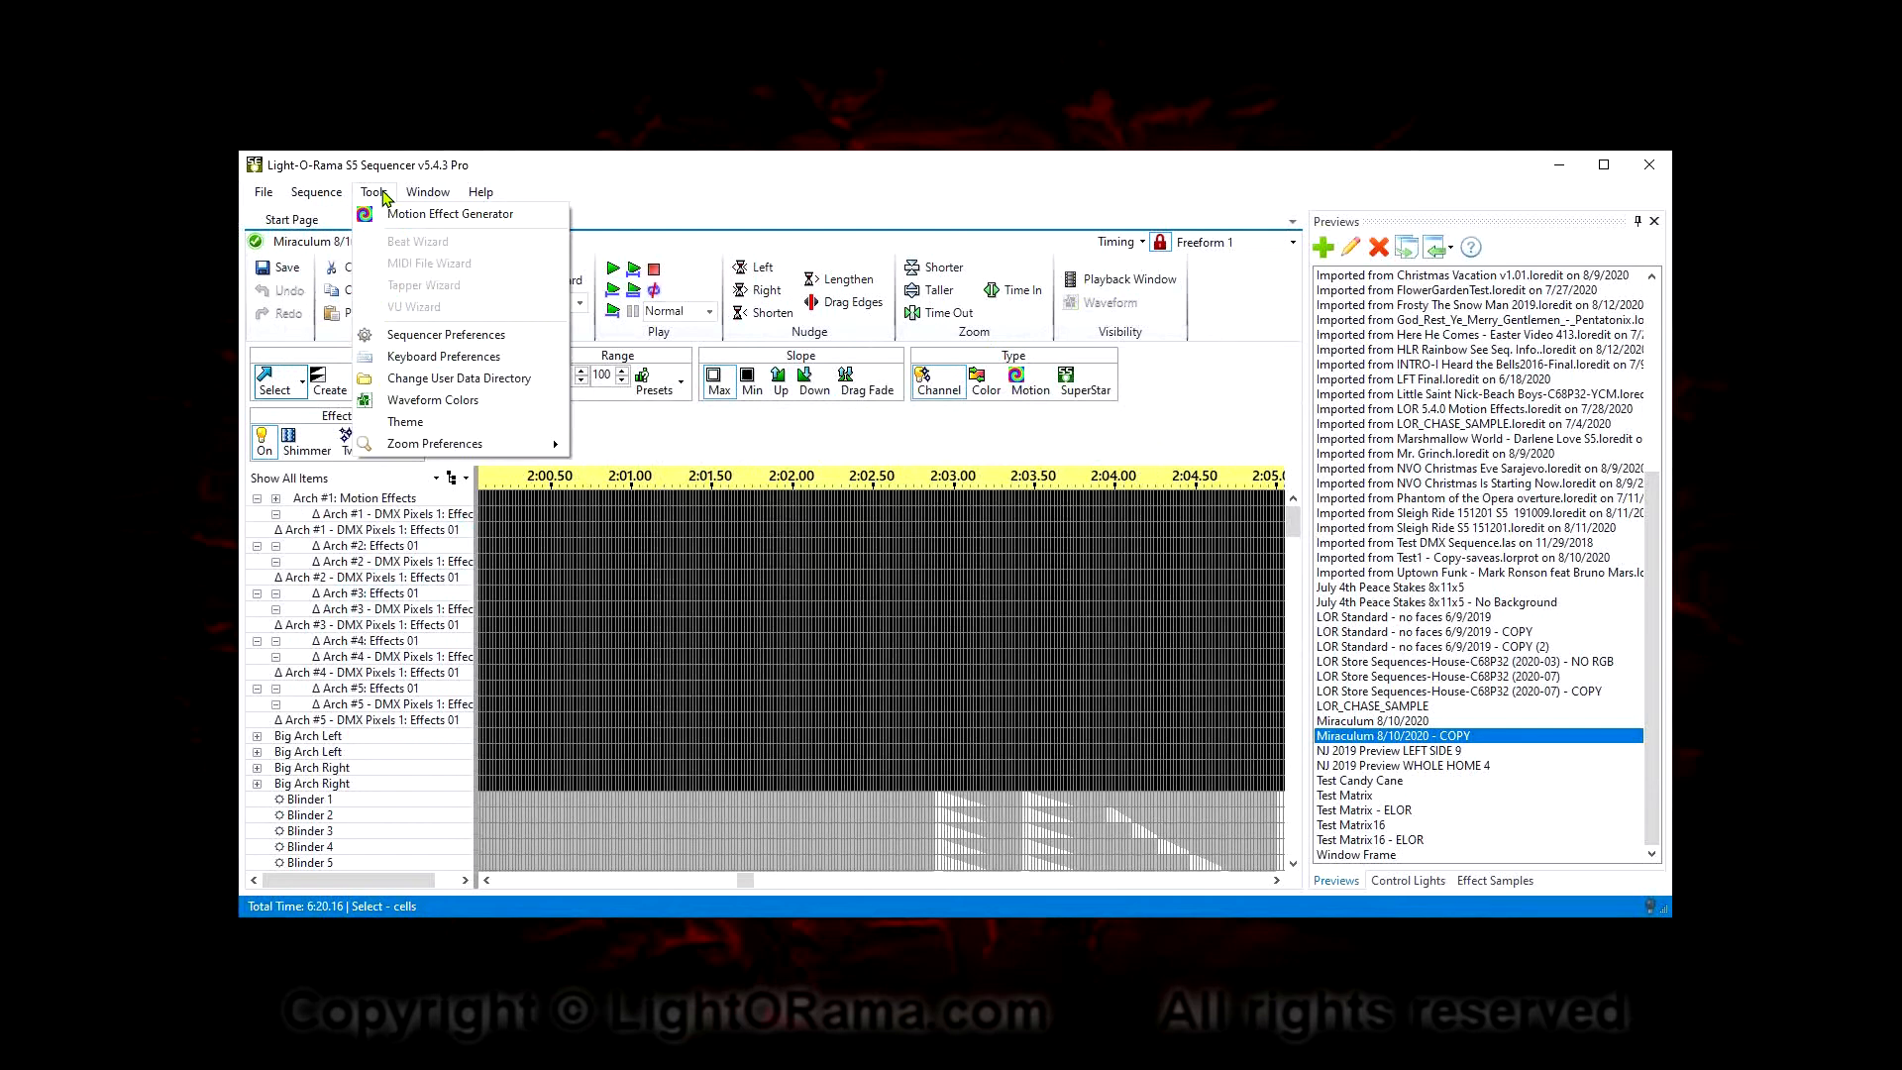
{"action": "left_click", "coordinate": [400, 215]}
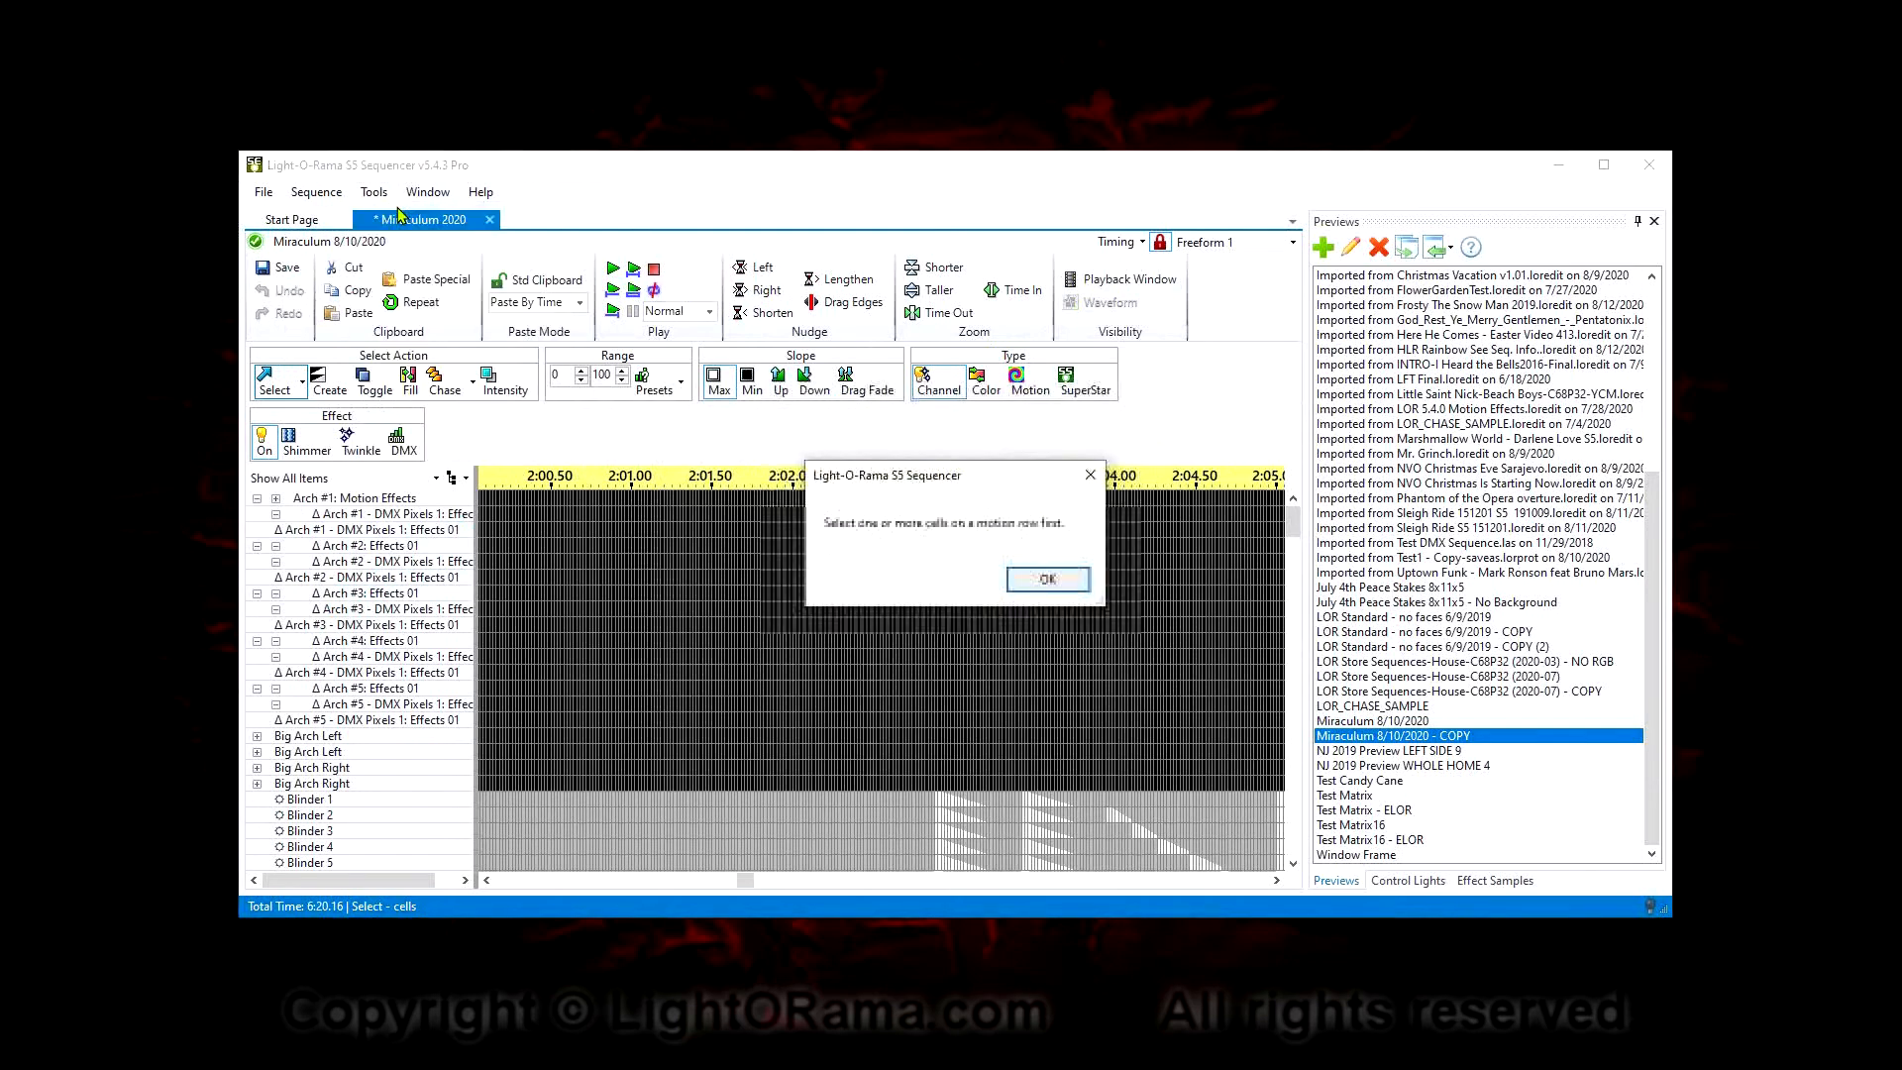
{"action": "key", "text": "Return"}
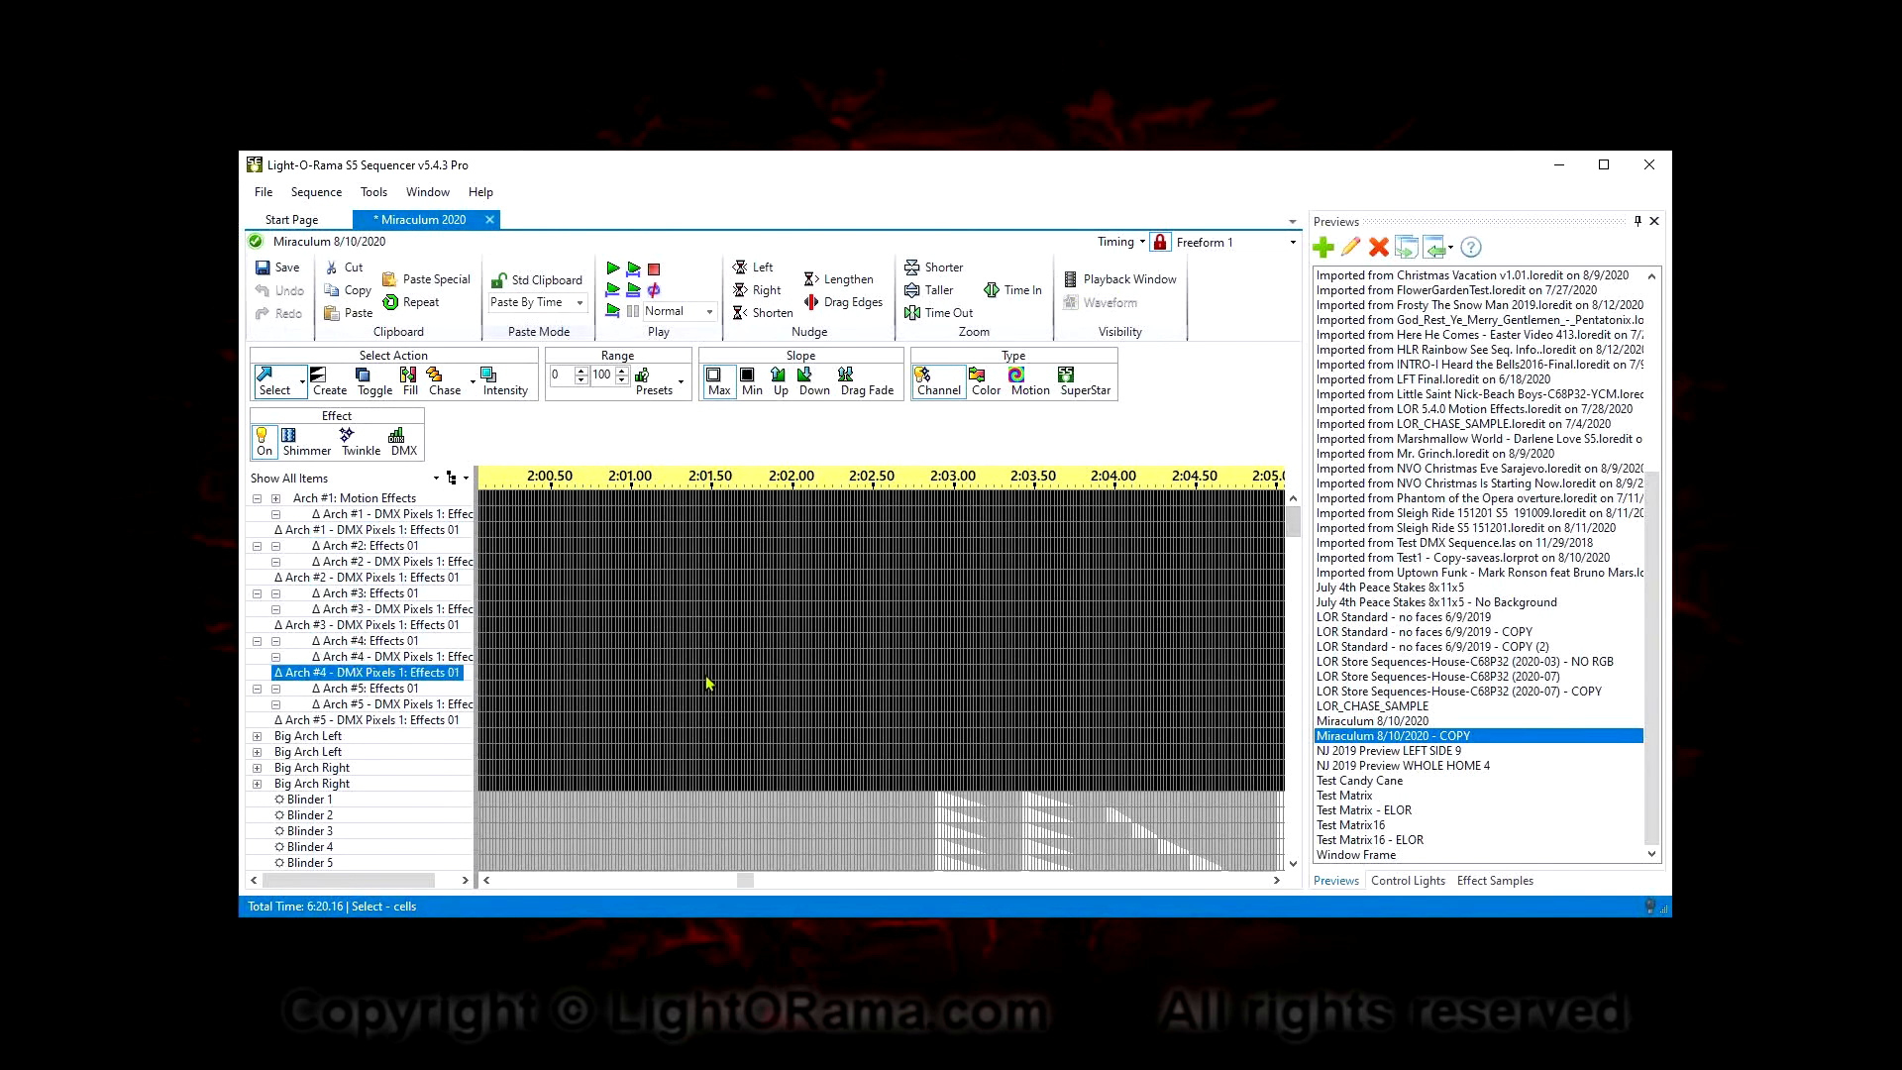
{"action": "scroll", "coordinate": [366, 760], "scroll_direction": "down", "scroll_amount": 1}
{"action": "scroll", "coordinate": [367, 761], "scroll_direction": "down", "scroll_amount": 5}
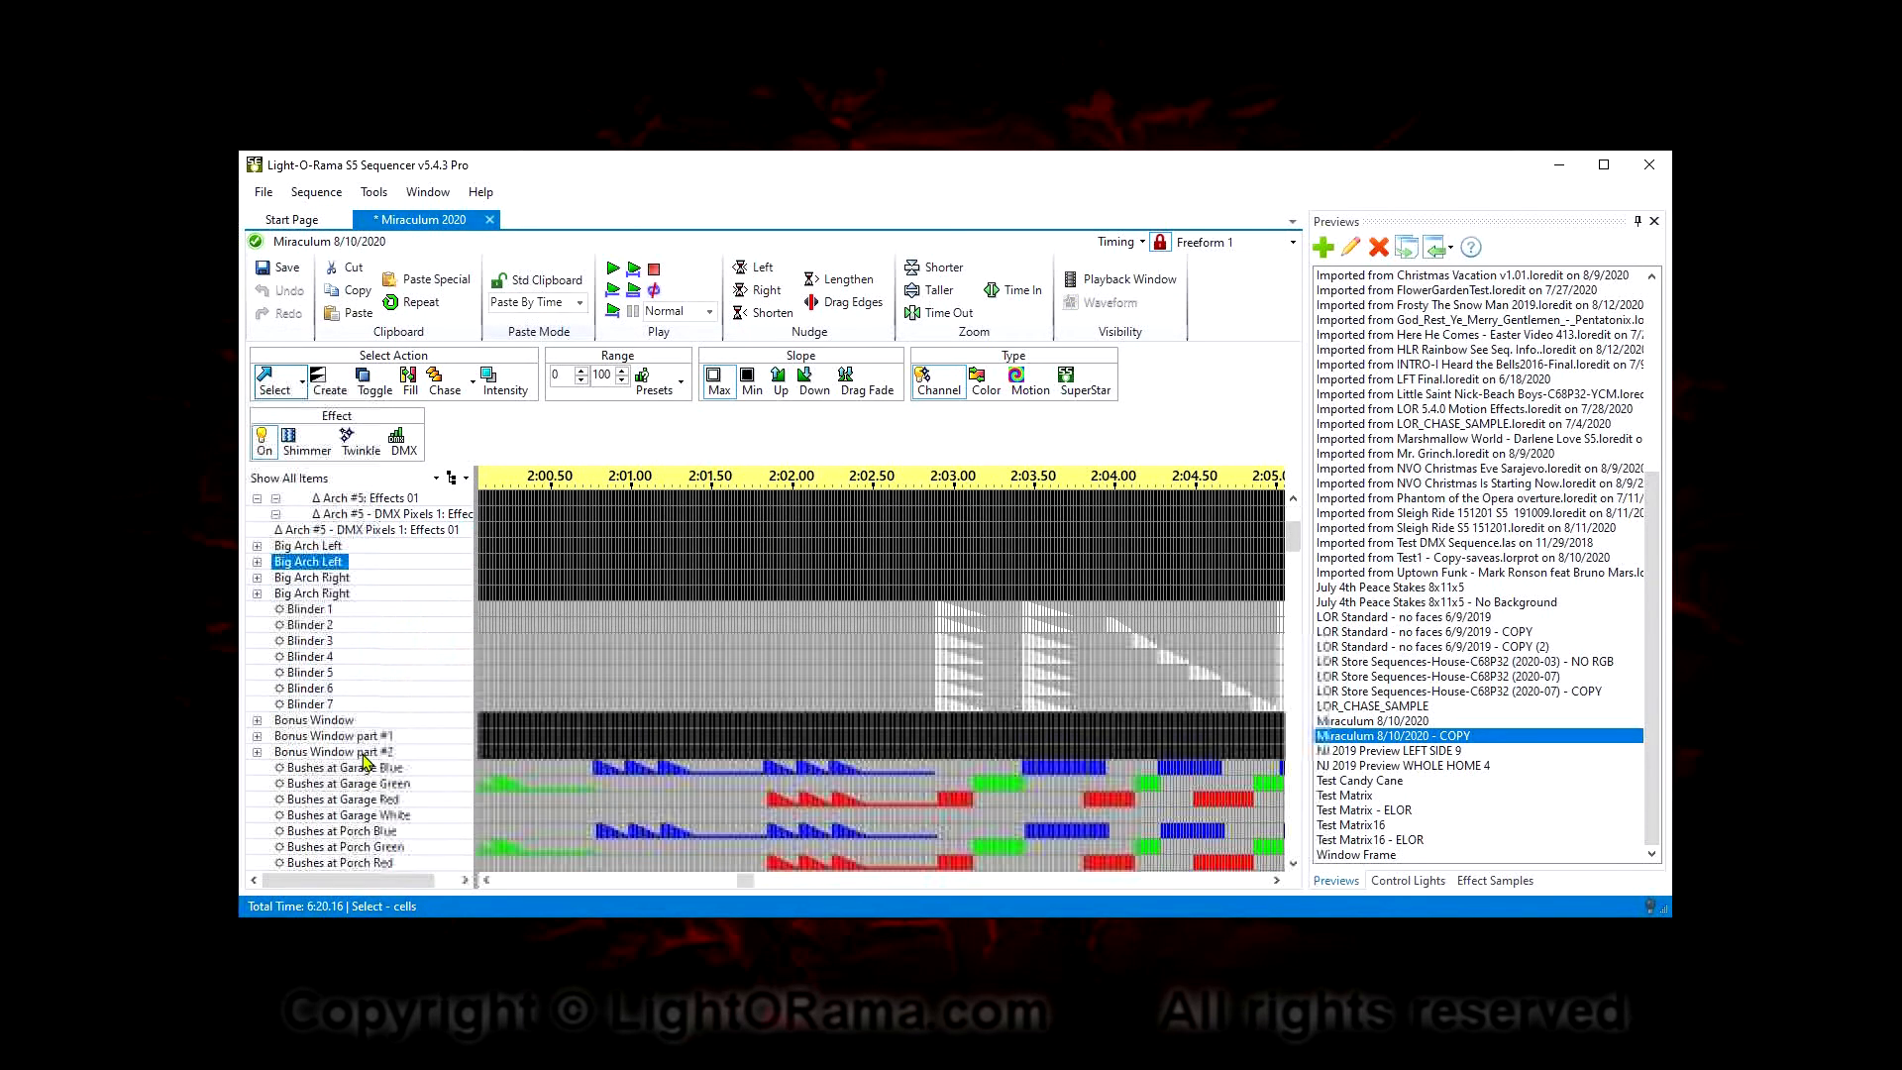
{"action": "scroll", "coordinate": [366, 760], "scroll_direction": "up", "scroll_amount": 1}
{"action": "scroll", "coordinate": [367, 761], "scroll_direction": "up", "scroll_amount": 1}
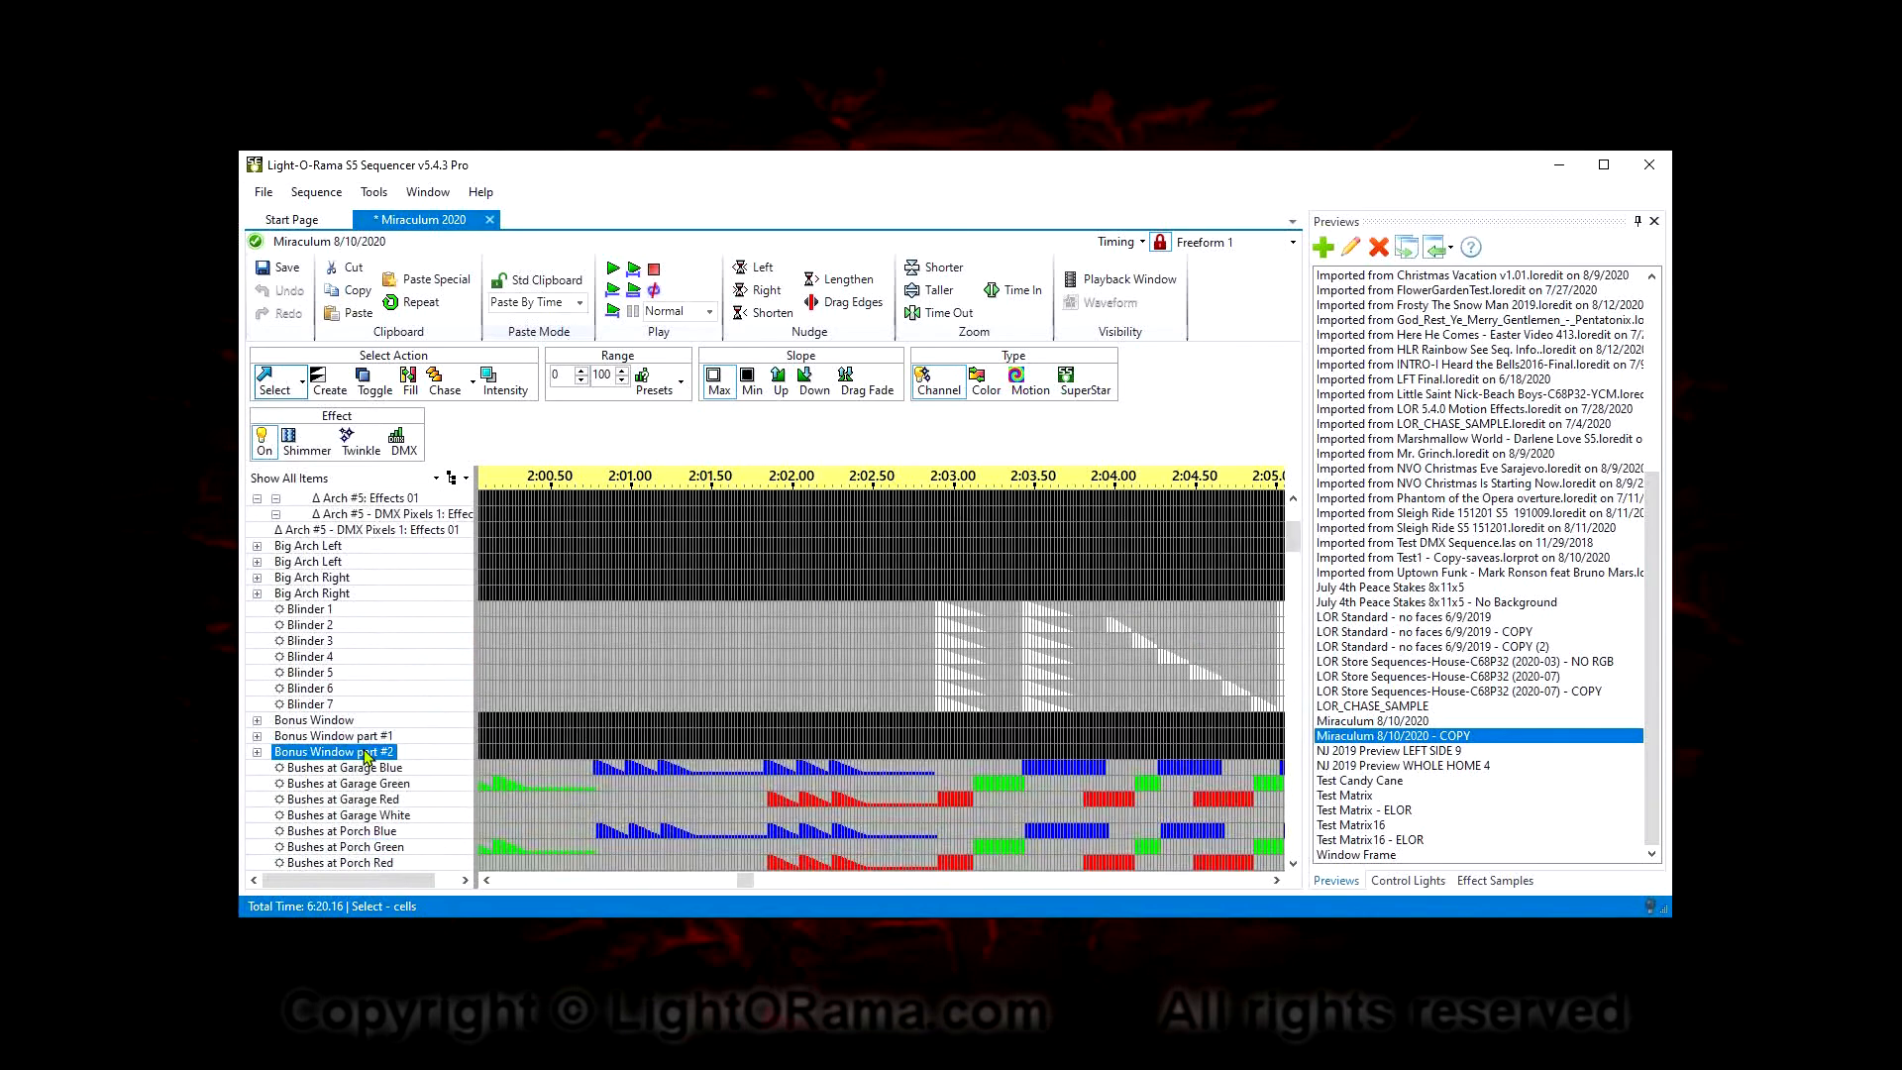
Assign the Miraculum 8/10/2020 - COPY preview to the sequence
{"action": "left_click", "coordinate": [316, 192]}
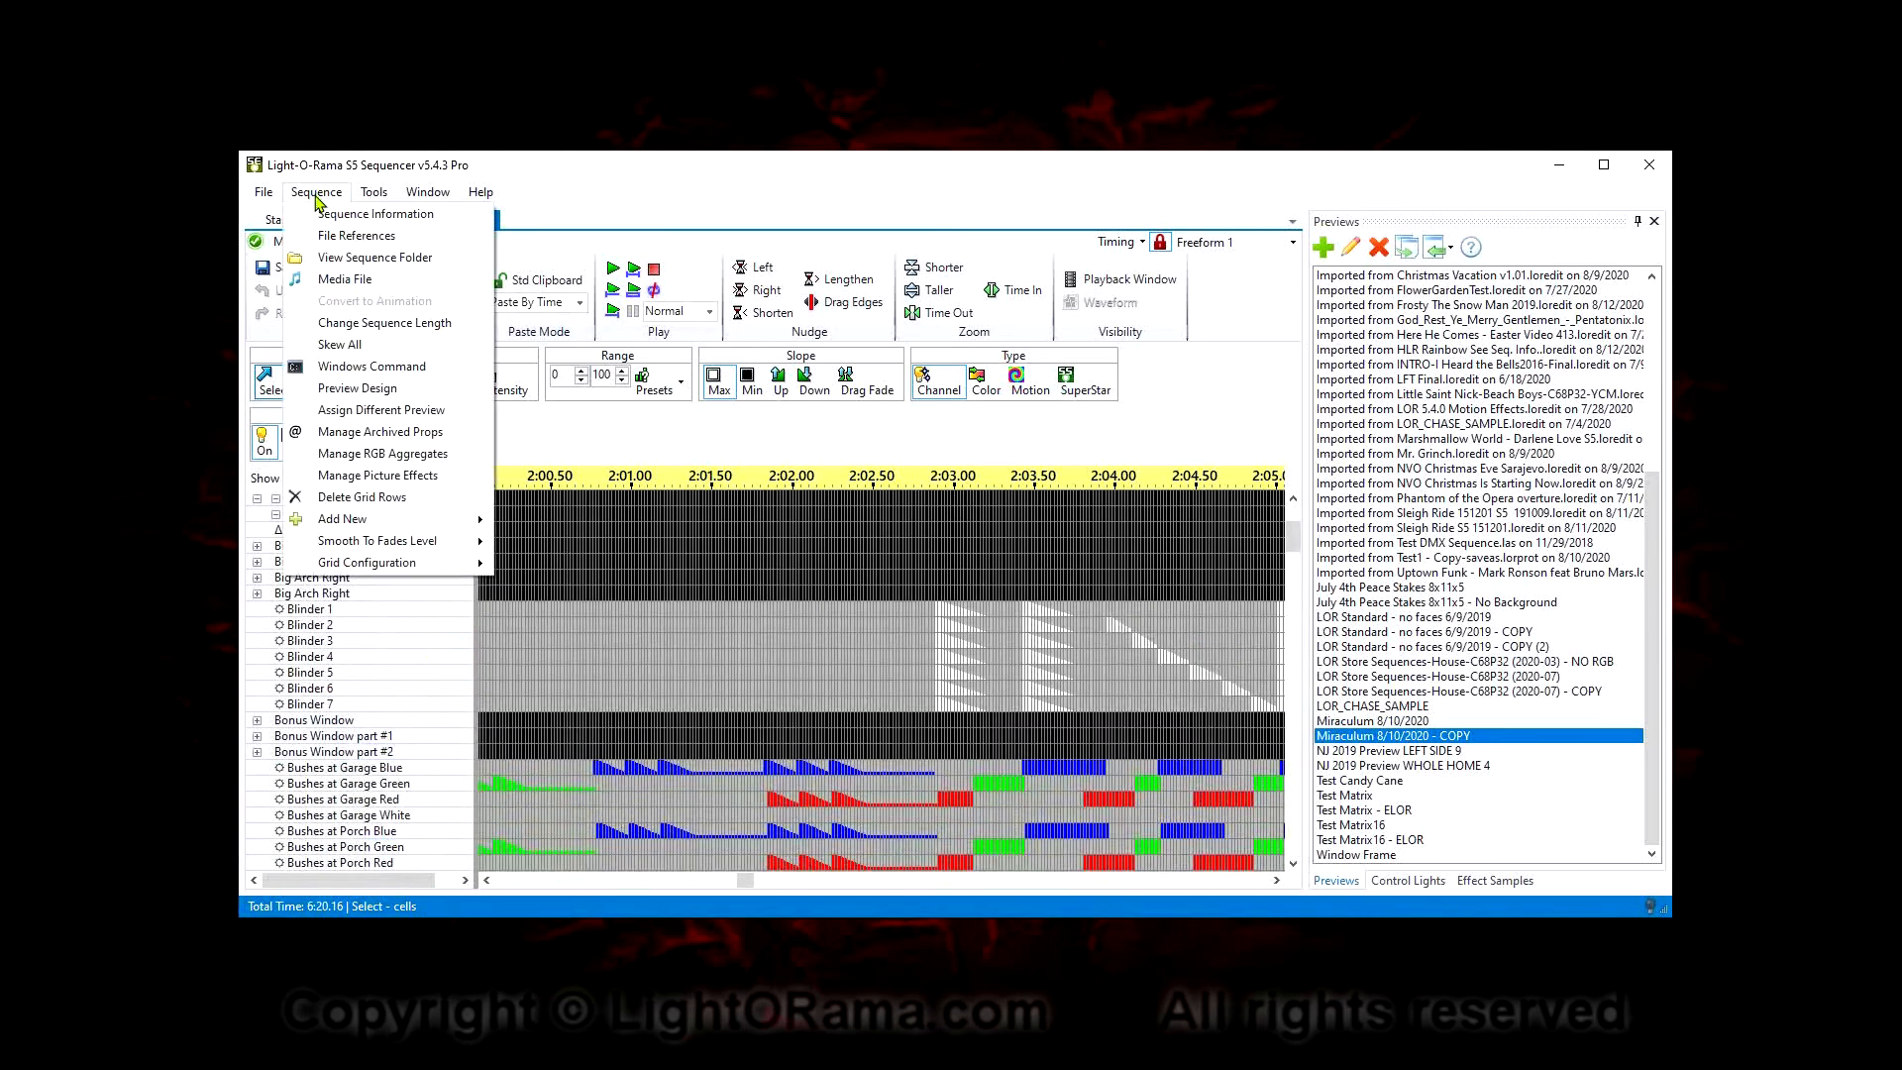
{"action": "left_click", "coordinate": [392, 411]}
{"action": "left_click", "coordinate": [954, 624]}
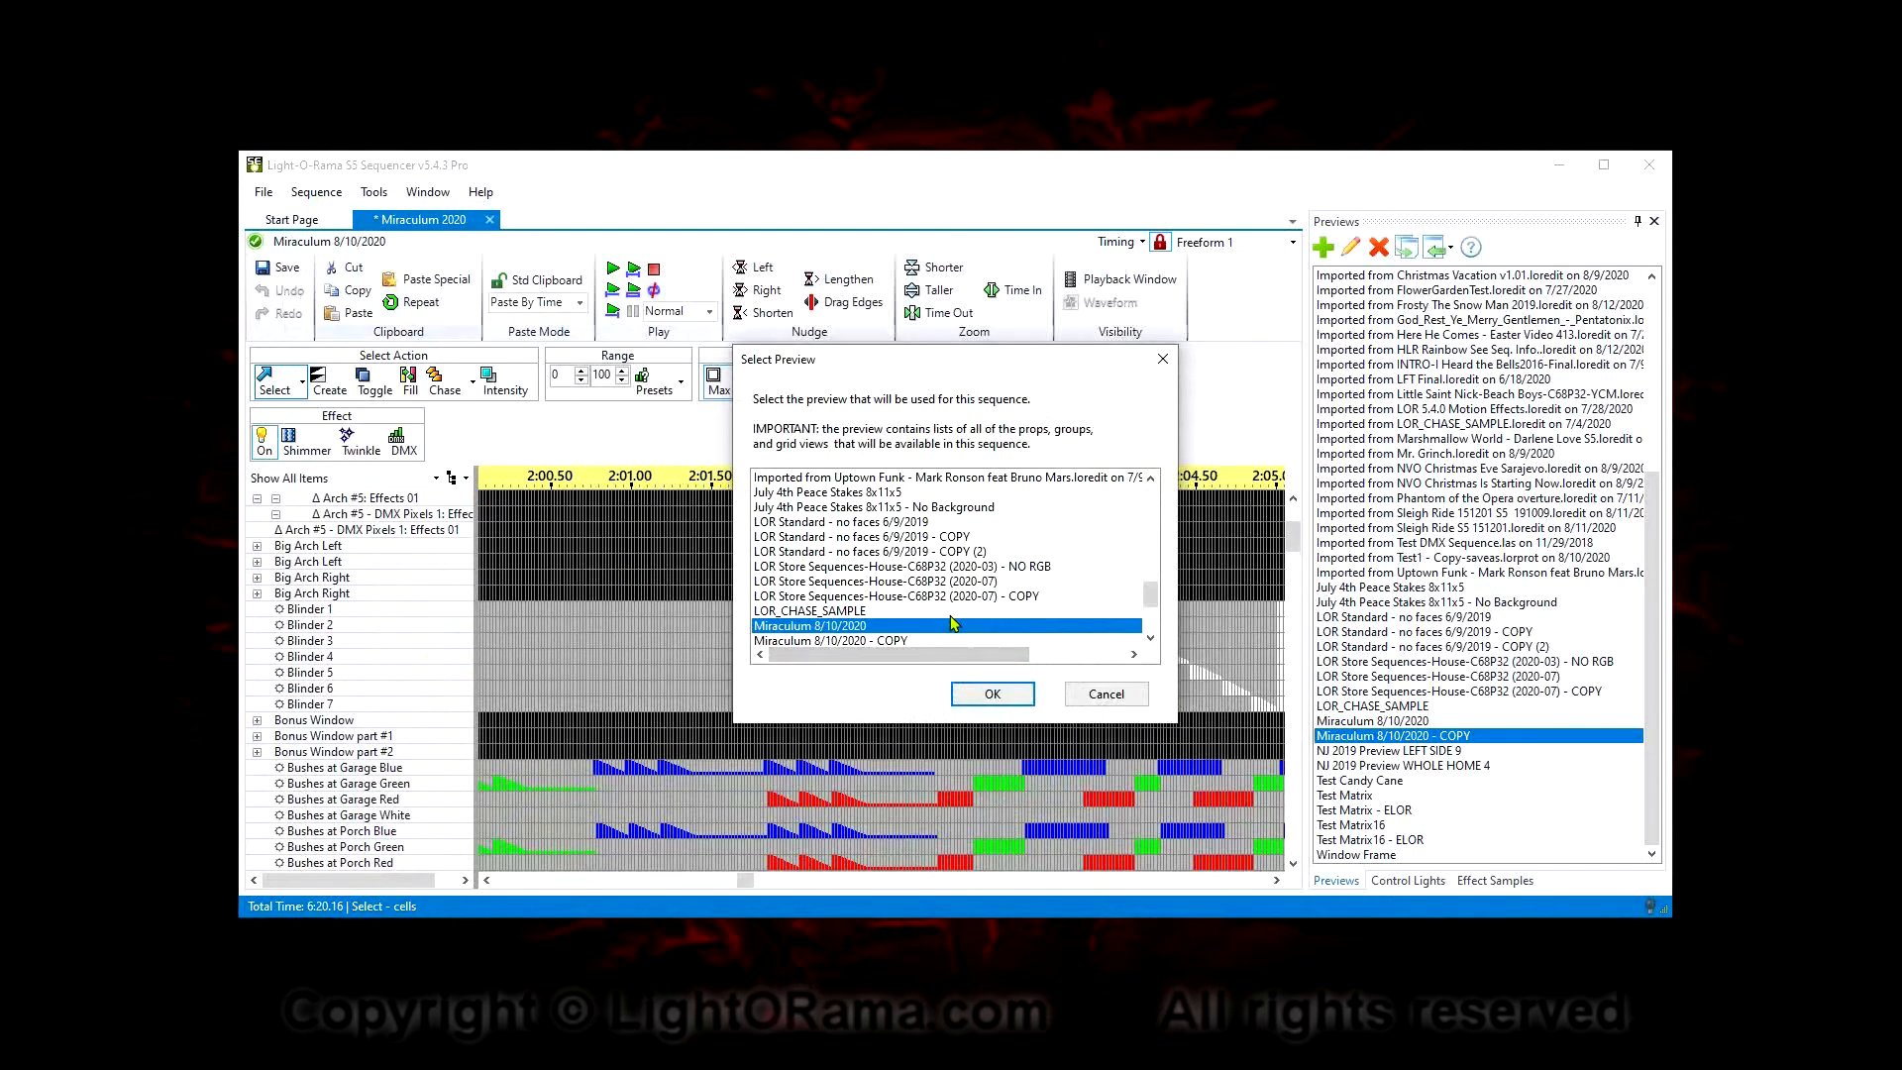
{"action": "scroll", "coordinate": [954, 624], "scroll_direction": "down", "scroll_amount": 1}
{"action": "left_click", "coordinate": [903, 597]}
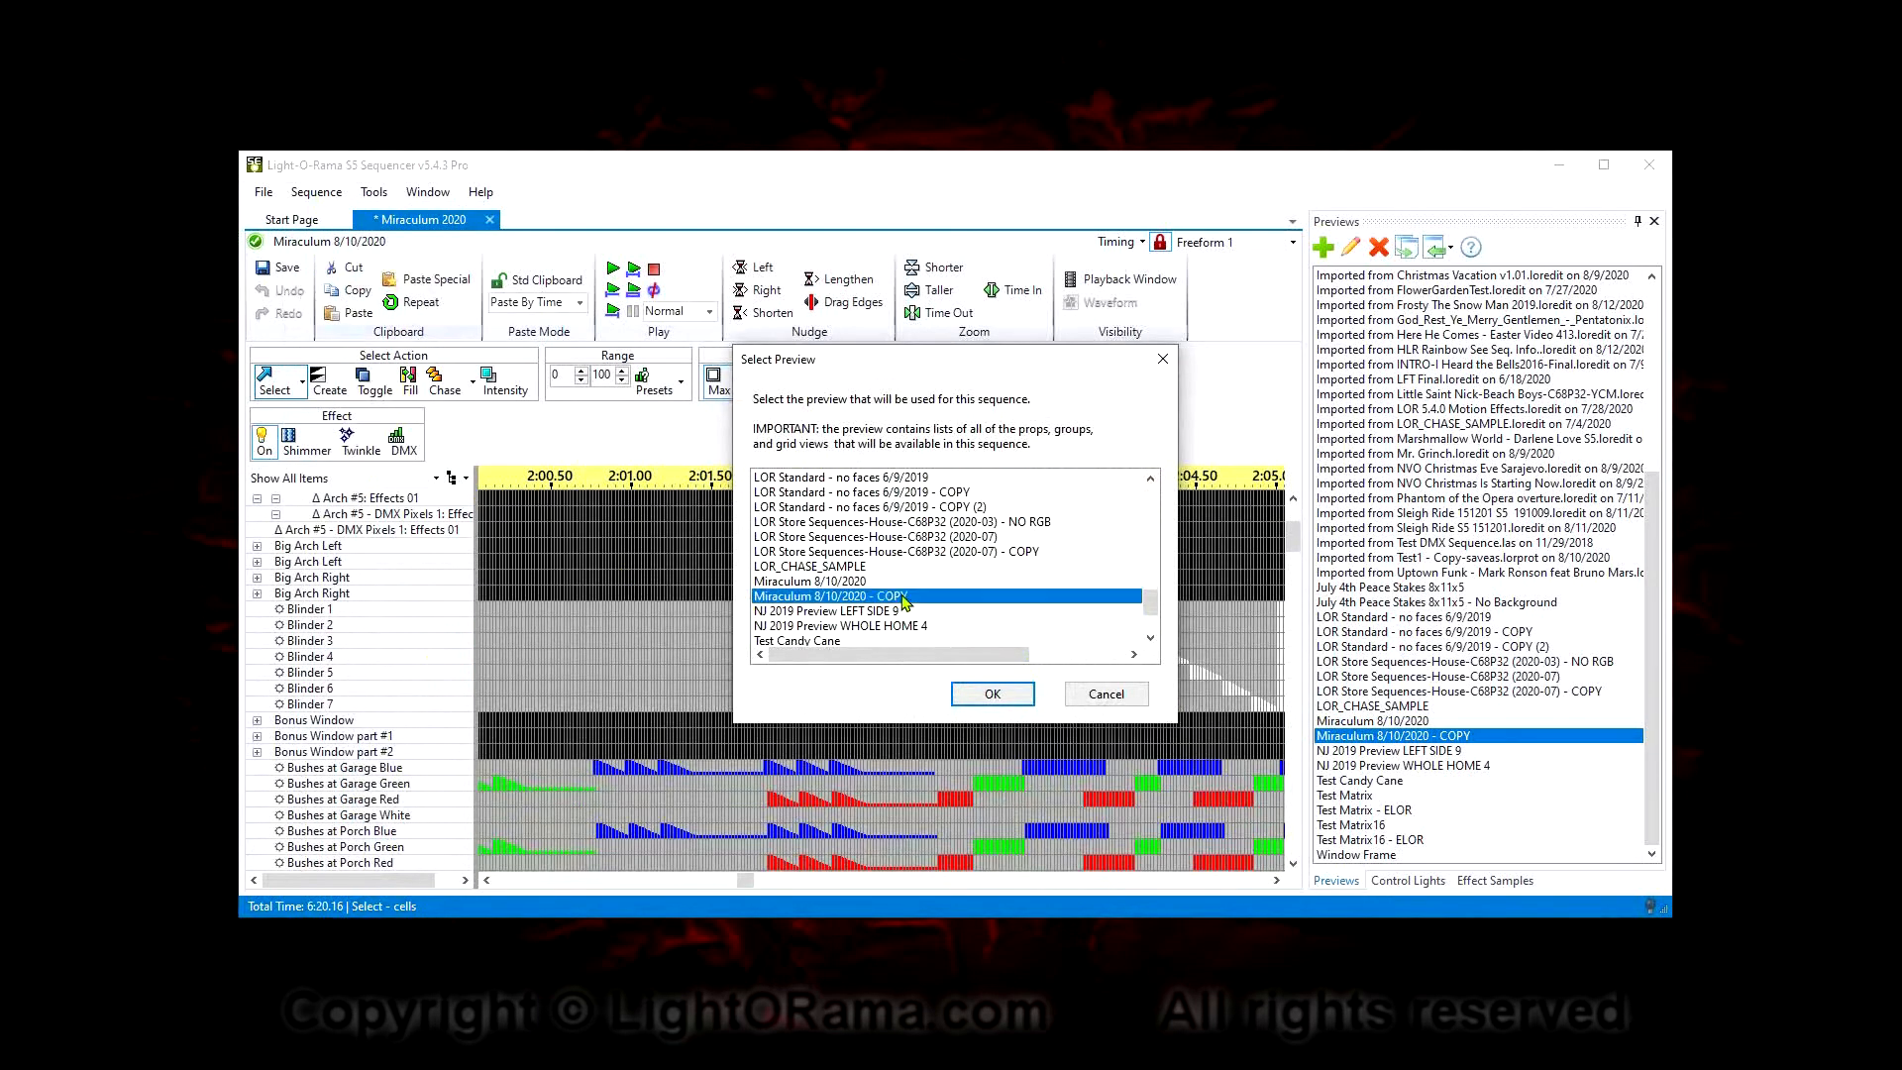
{"action": "left_click", "coordinate": [993, 696]}
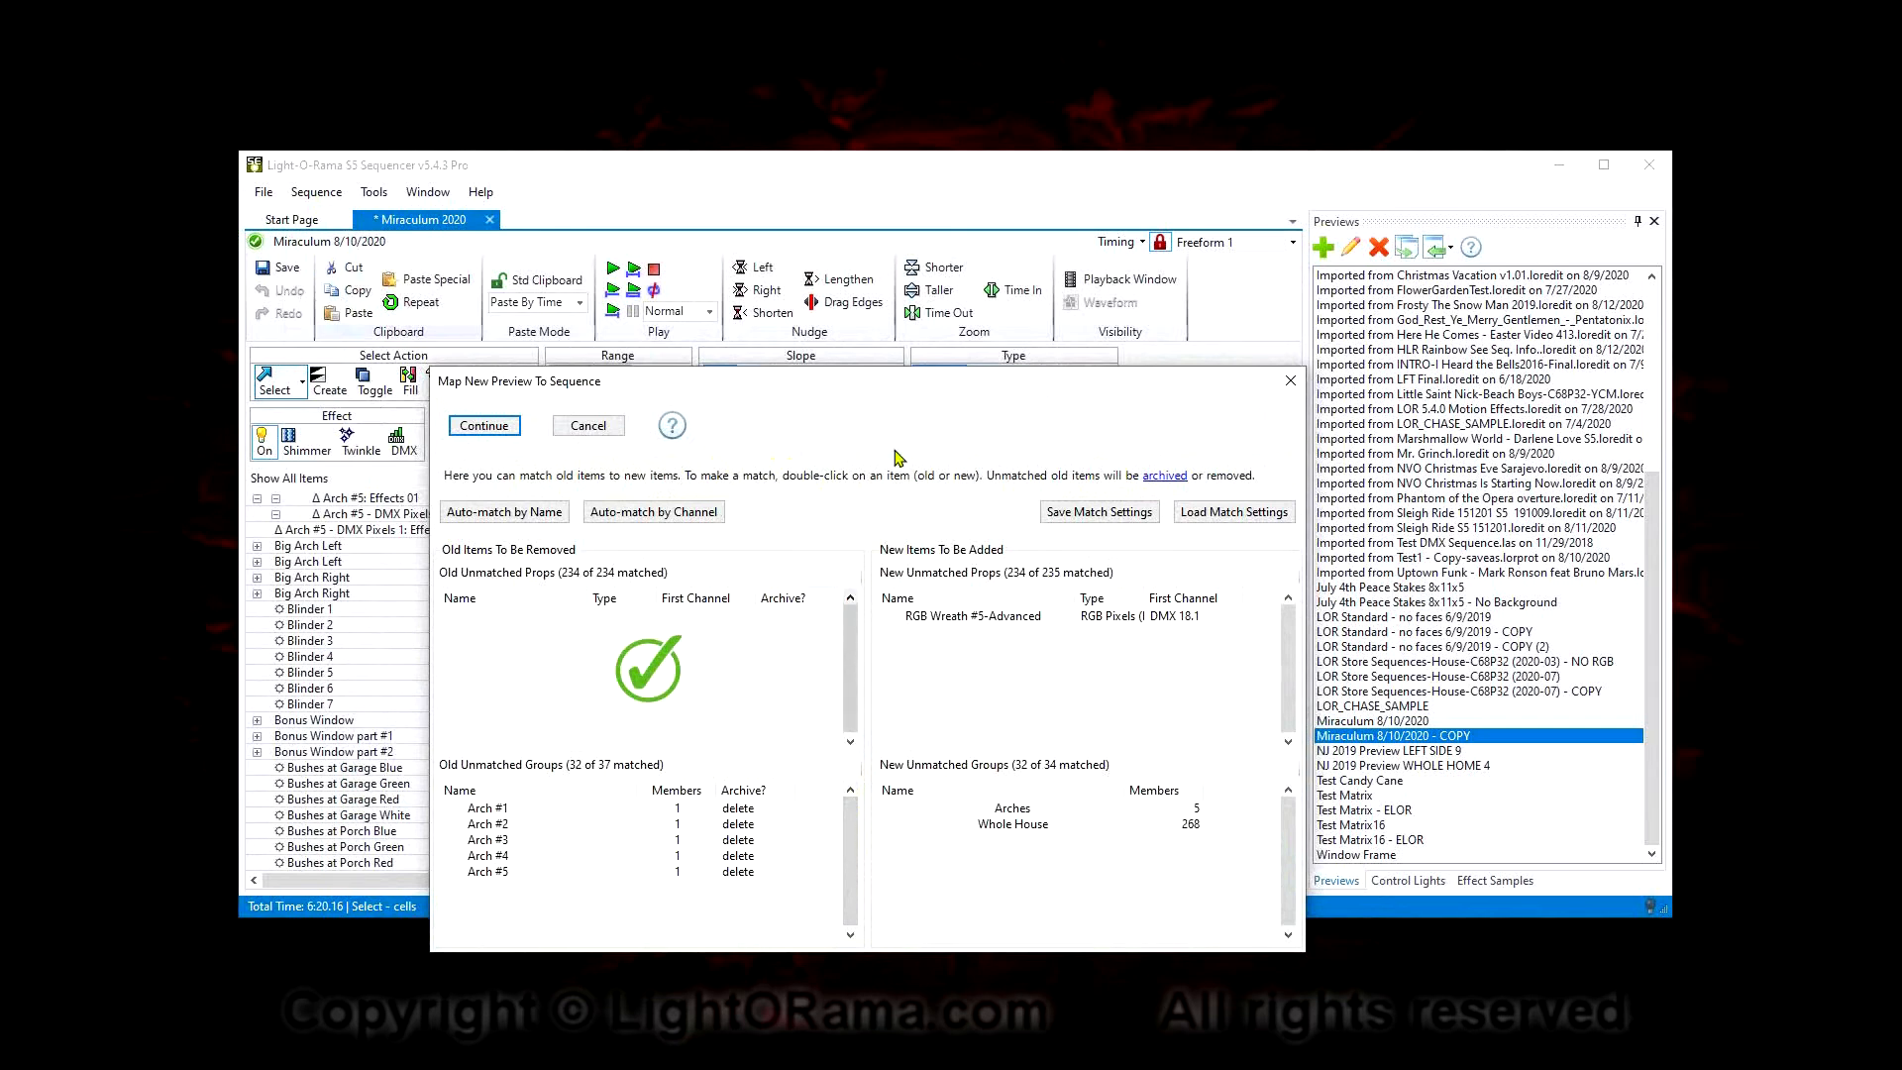
Review the unmatched old and new items in the preview mapping, including RGB Wreath #5-Advanced, Arches and Whole House
{"action": "mouse_move", "coordinate": [880, 396]}
{"action": "left_mouse_down"}
{"action": "mouse_move", "coordinate": [893, 370]}
{"action": "mouse_move", "coordinate": [868, 367]}
{"action": "left_mouse_up"}
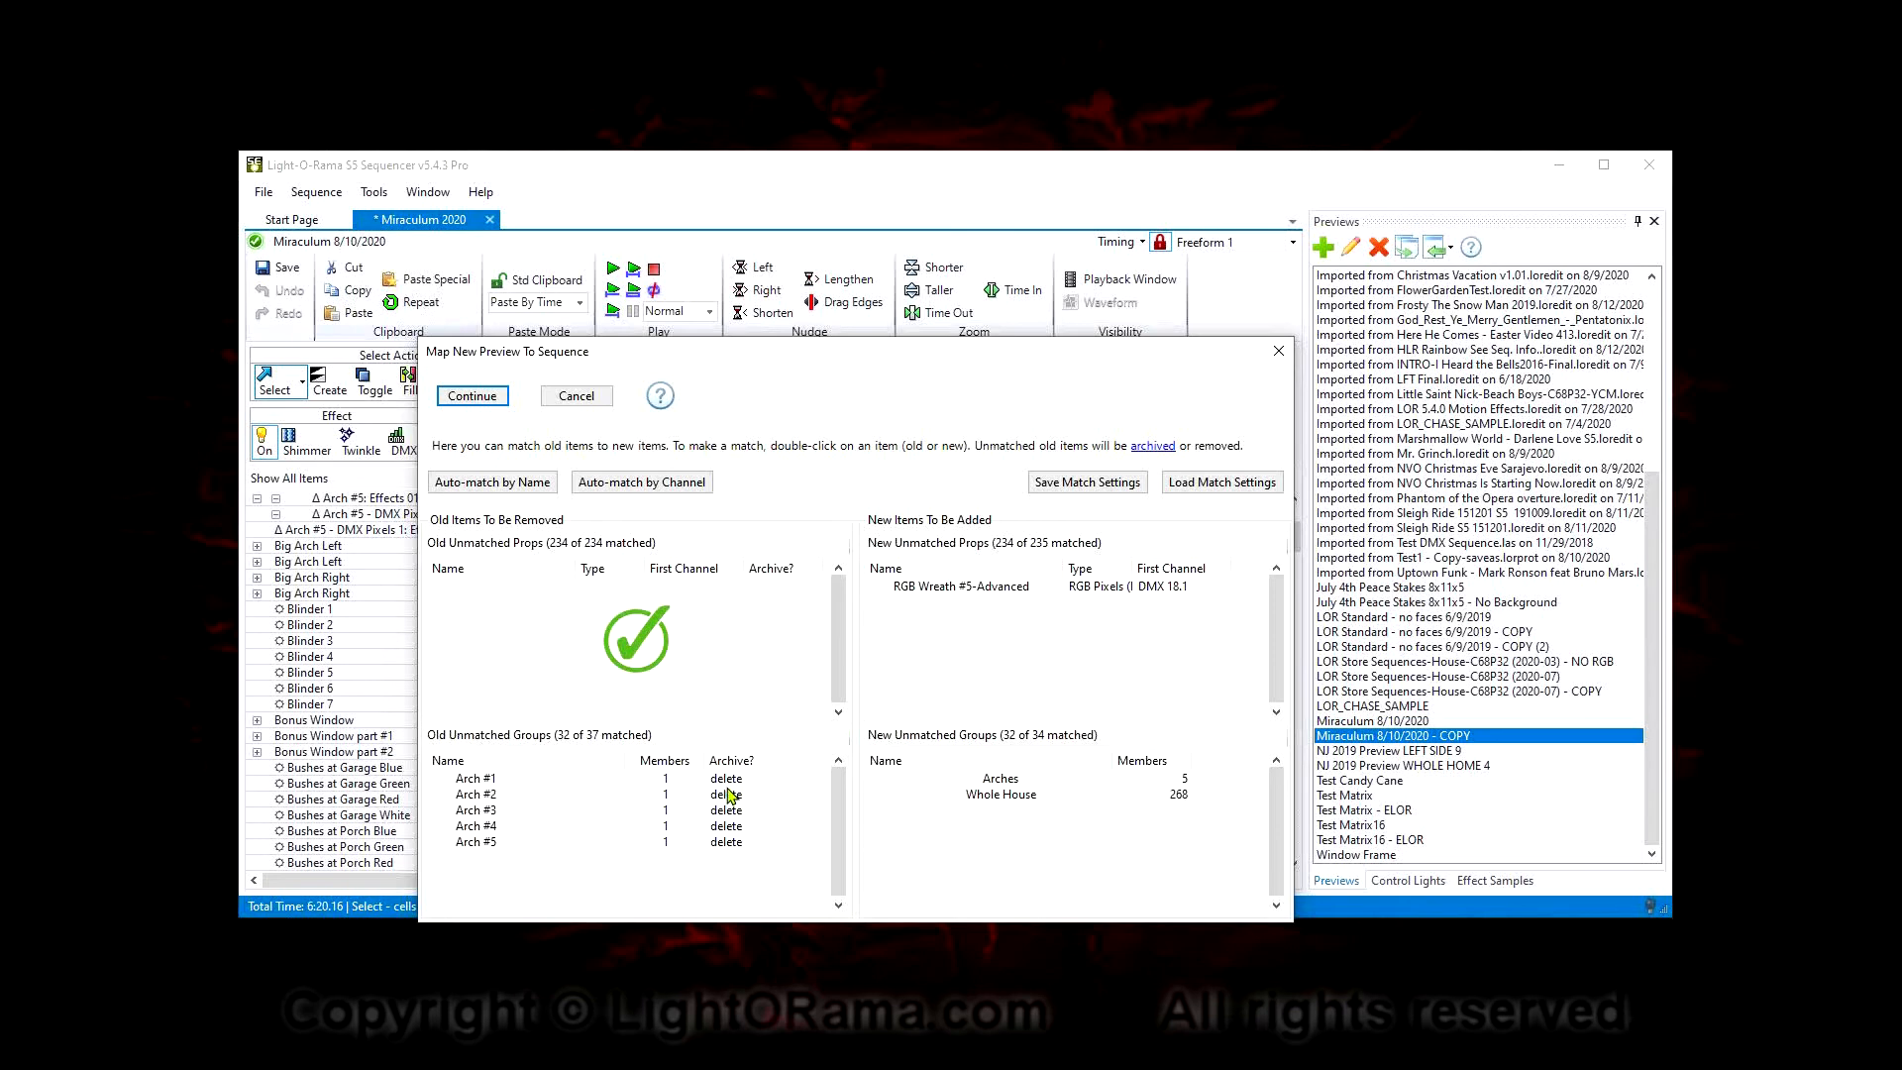
{"action": "double_click", "coordinate": [918, 587]}
{"action": "left_click", "coordinate": [861, 651]}
{"action": "left_click", "coordinate": [862, 656]}
{"action": "left_click", "coordinate": [1006, 767]}
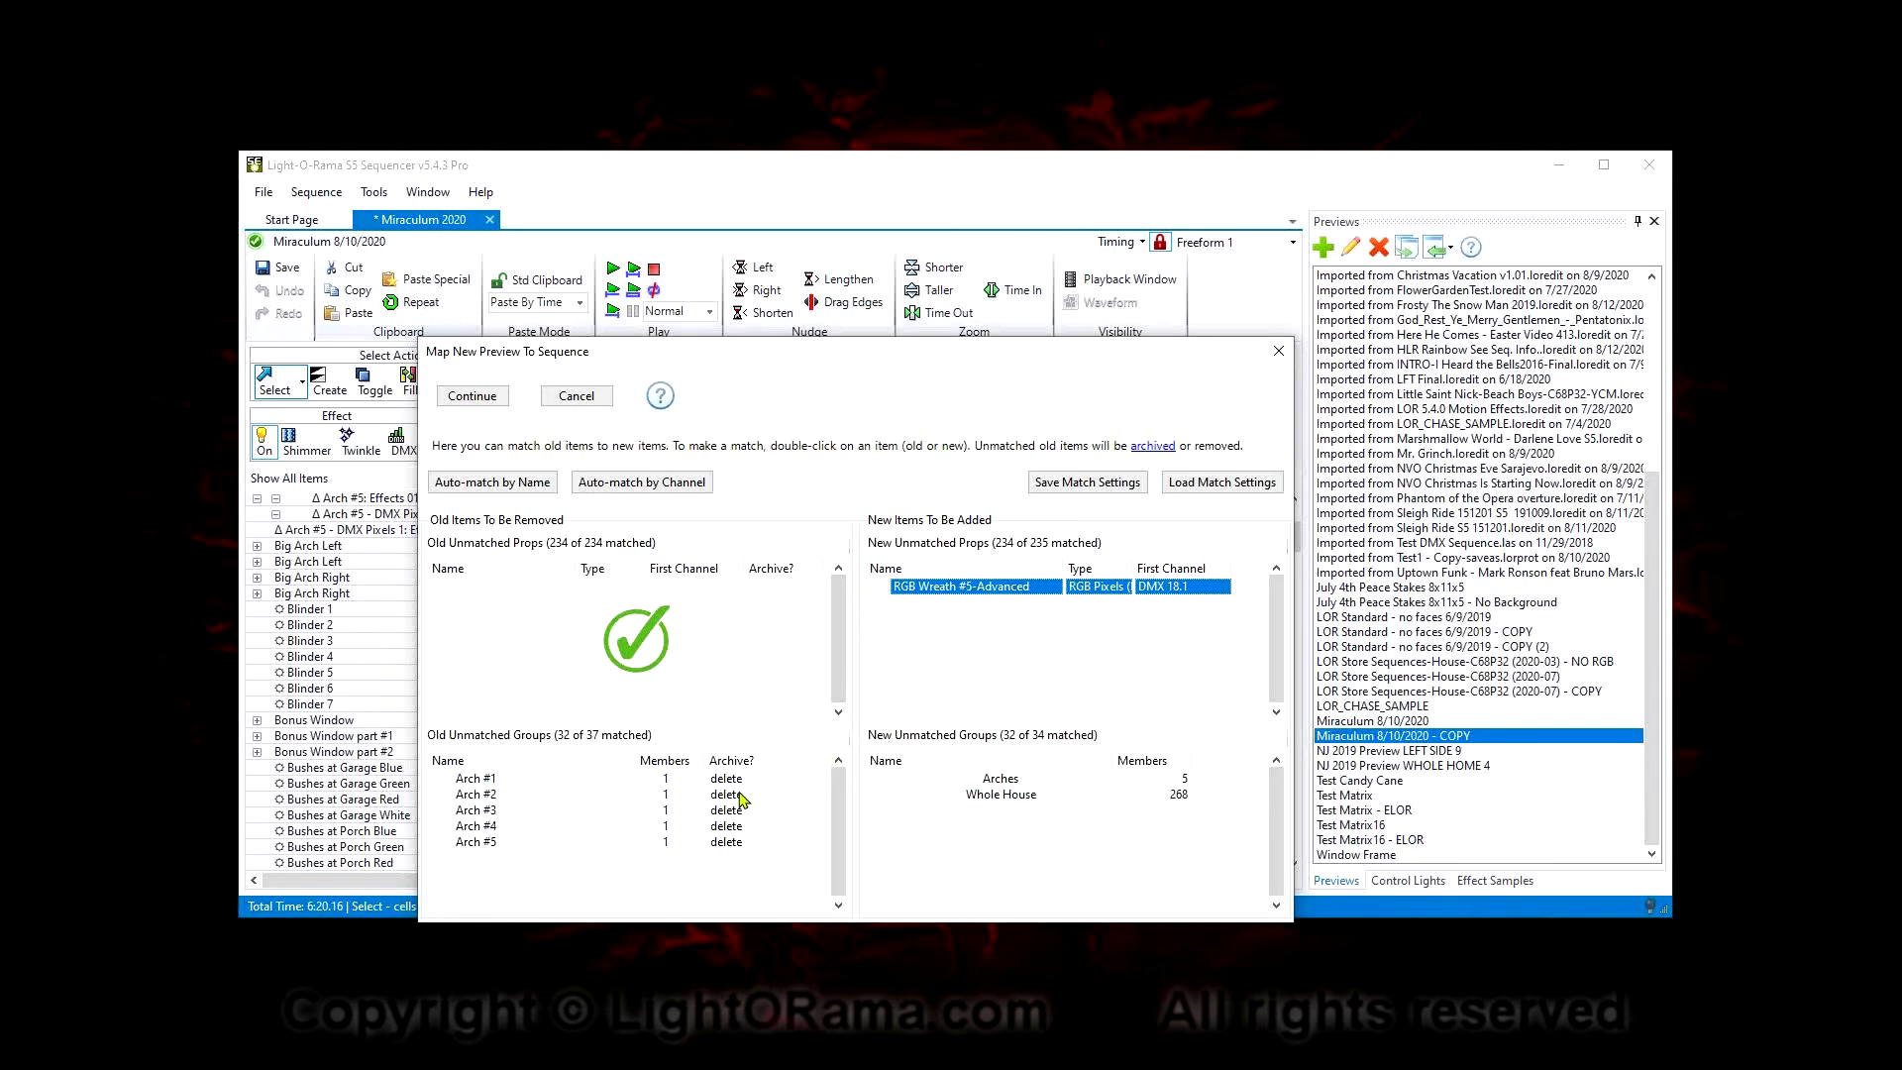
{"action": "left_click", "coordinate": [1013, 781]}
{"action": "left_click", "coordinate": [1014, 795]}
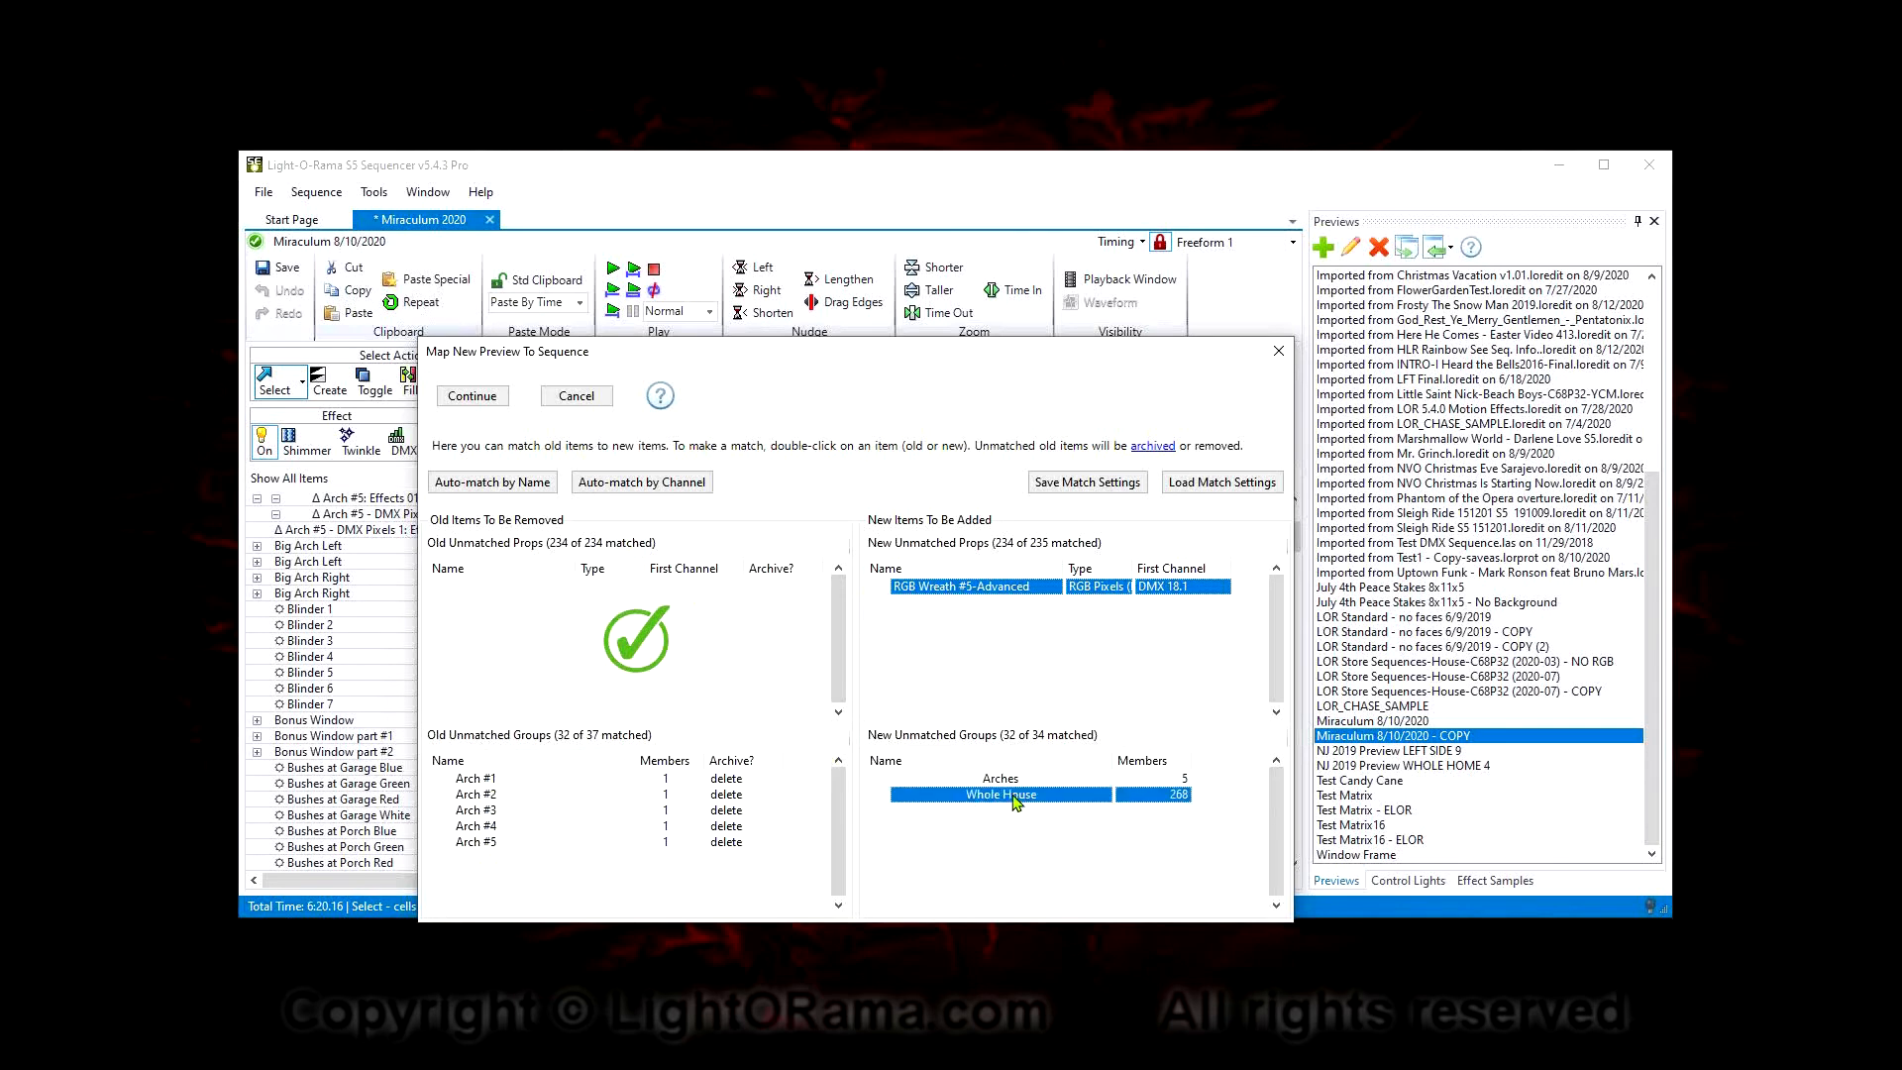
{"action": "left_click", "coordinate": [1014, 781]}
{"action": "left_click", "coordinate": [1020, 796]}
{"action": "left_click", "coordinate": [1011, 783]}
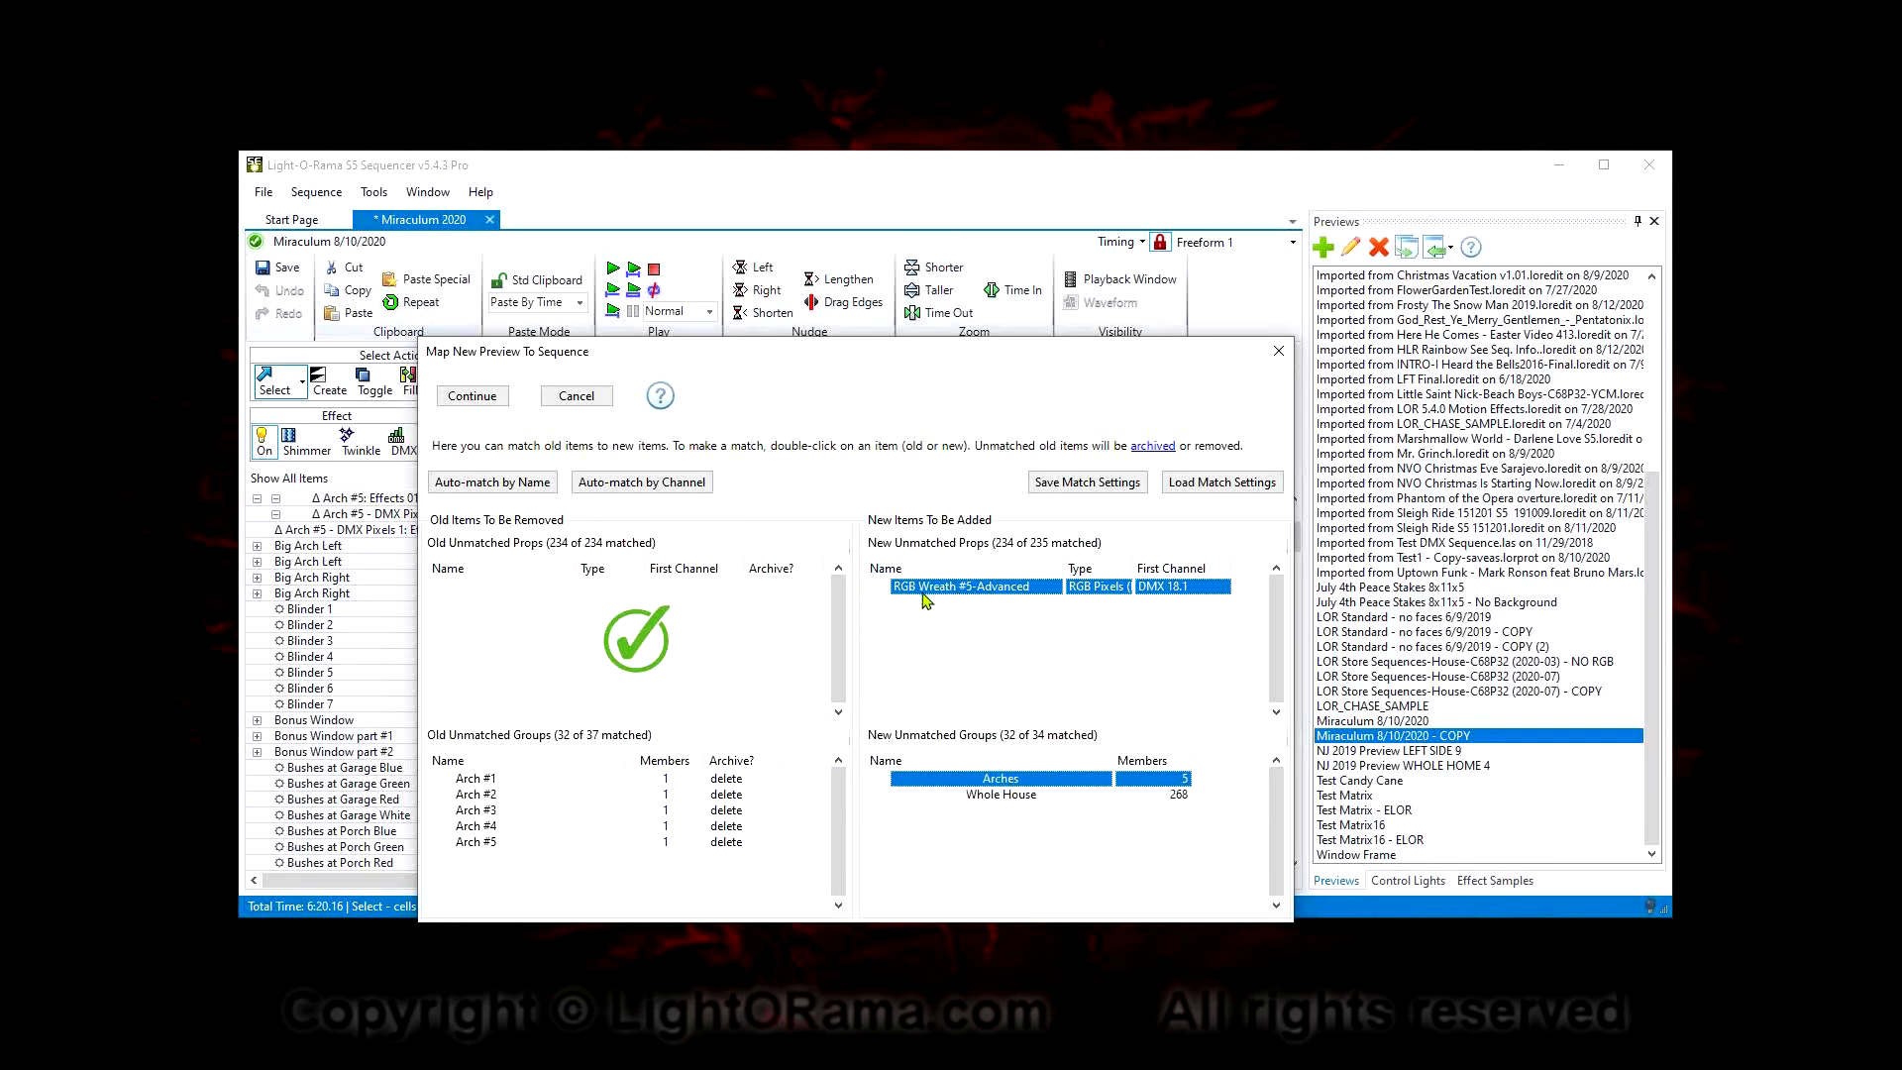
Accept the preview mapping and add motion rows to the pixel-based props and groups lacking them
{"action": "left_click", "coordinate": [473, 396]}
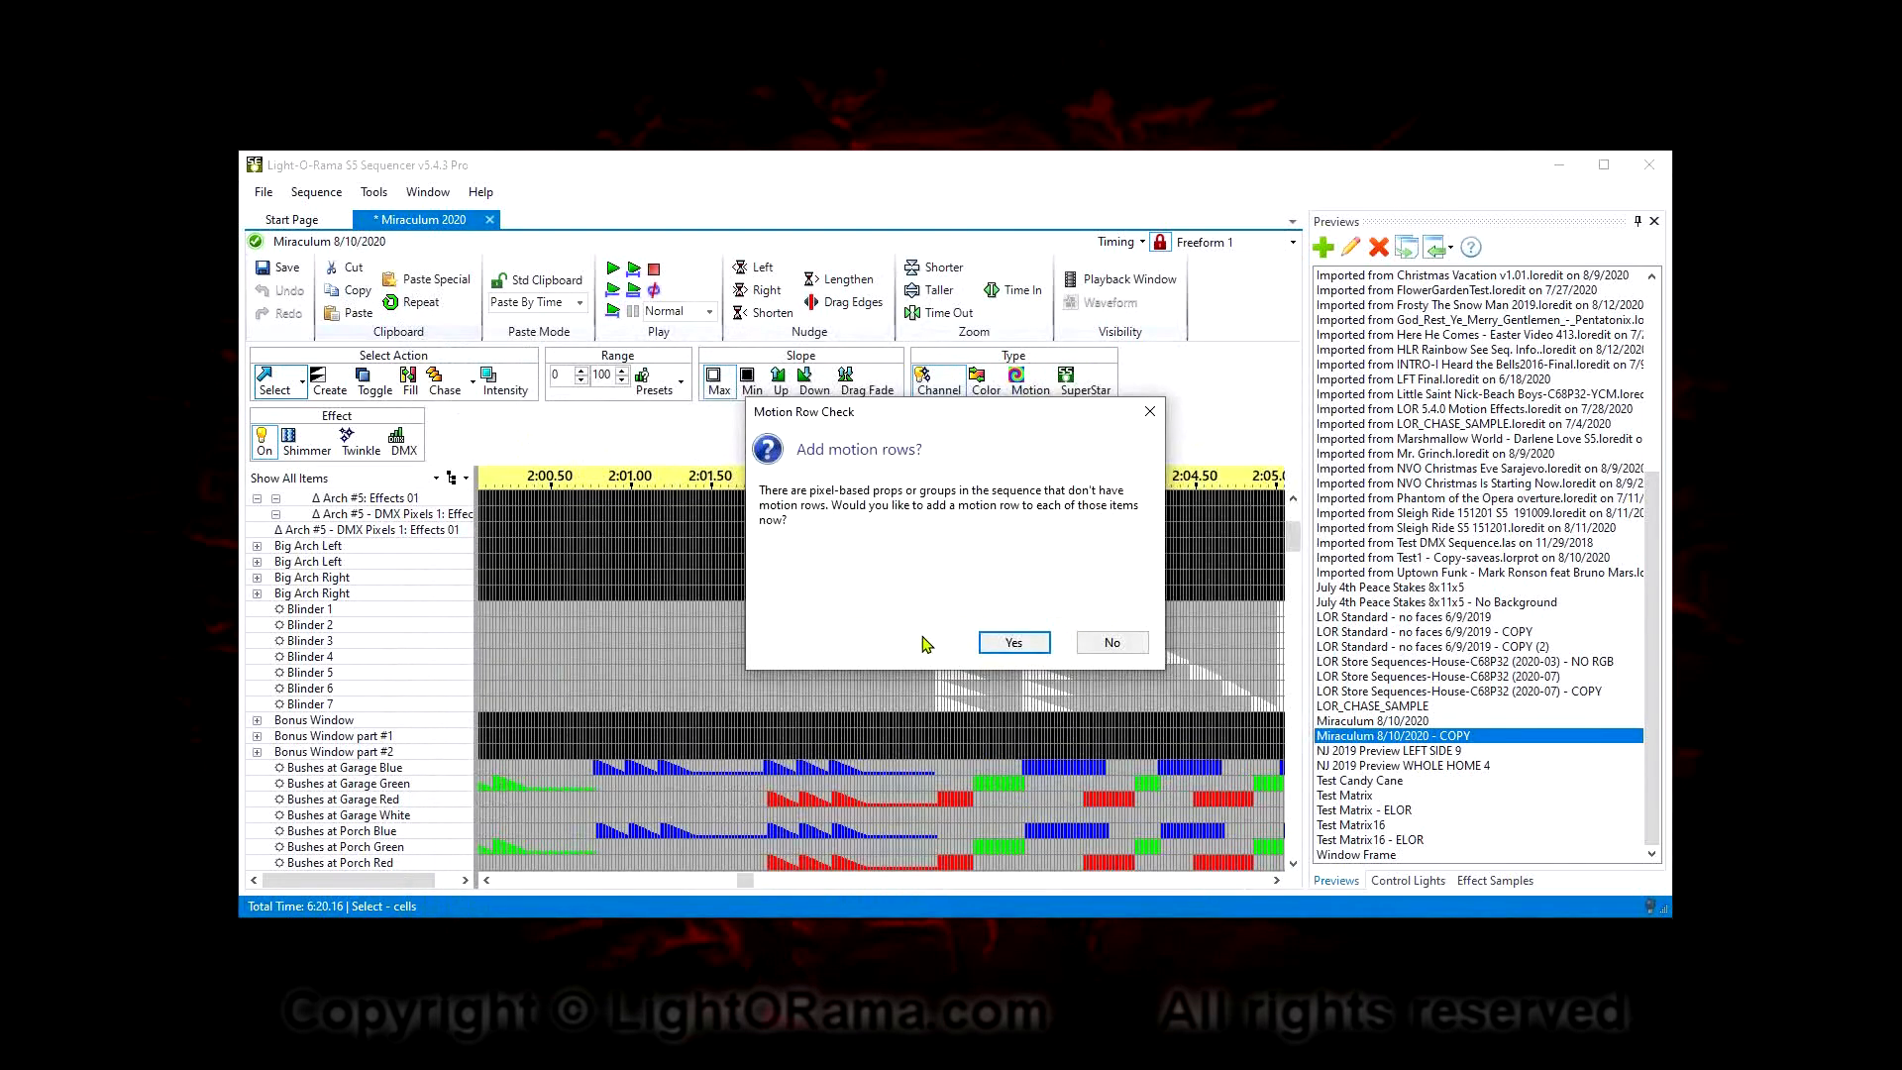
{"action": "left_click", "coordinate": [1007, 644]}
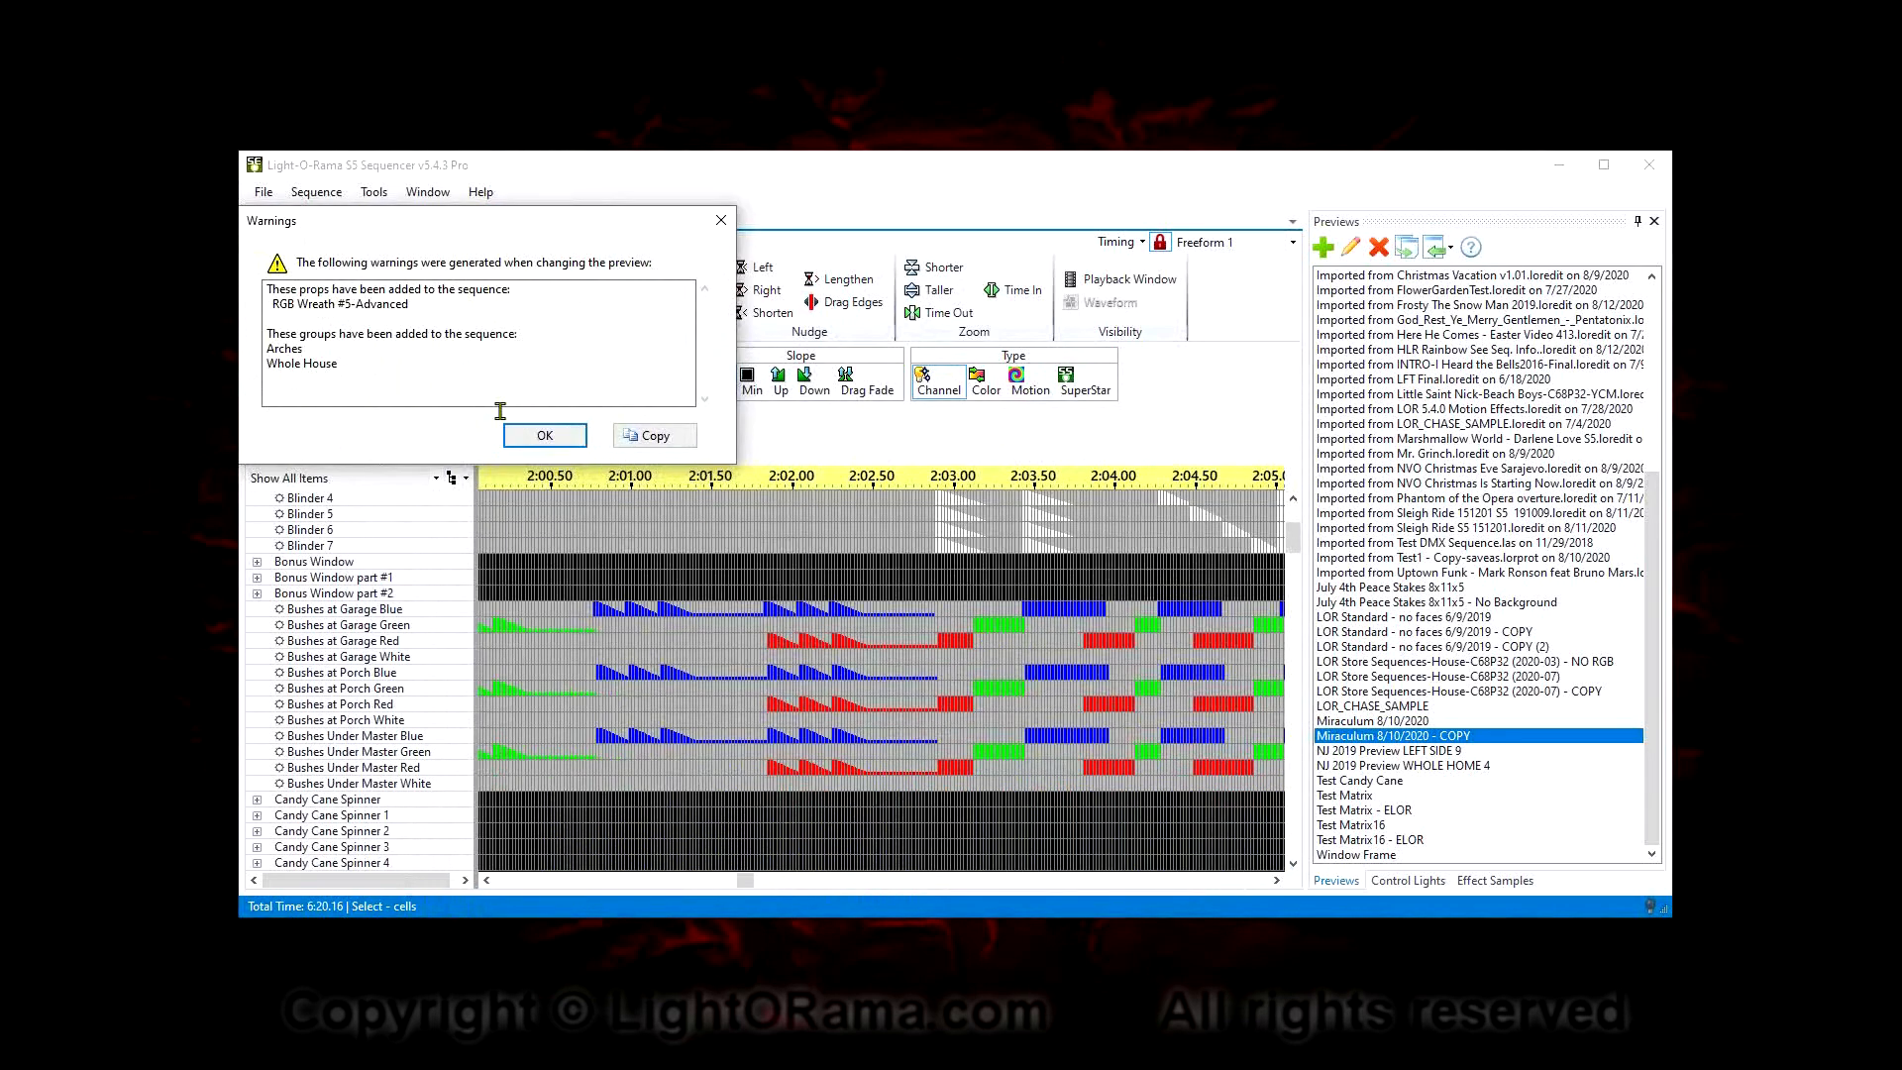
{"action": "left_click", "coordinate": [543, 435]}
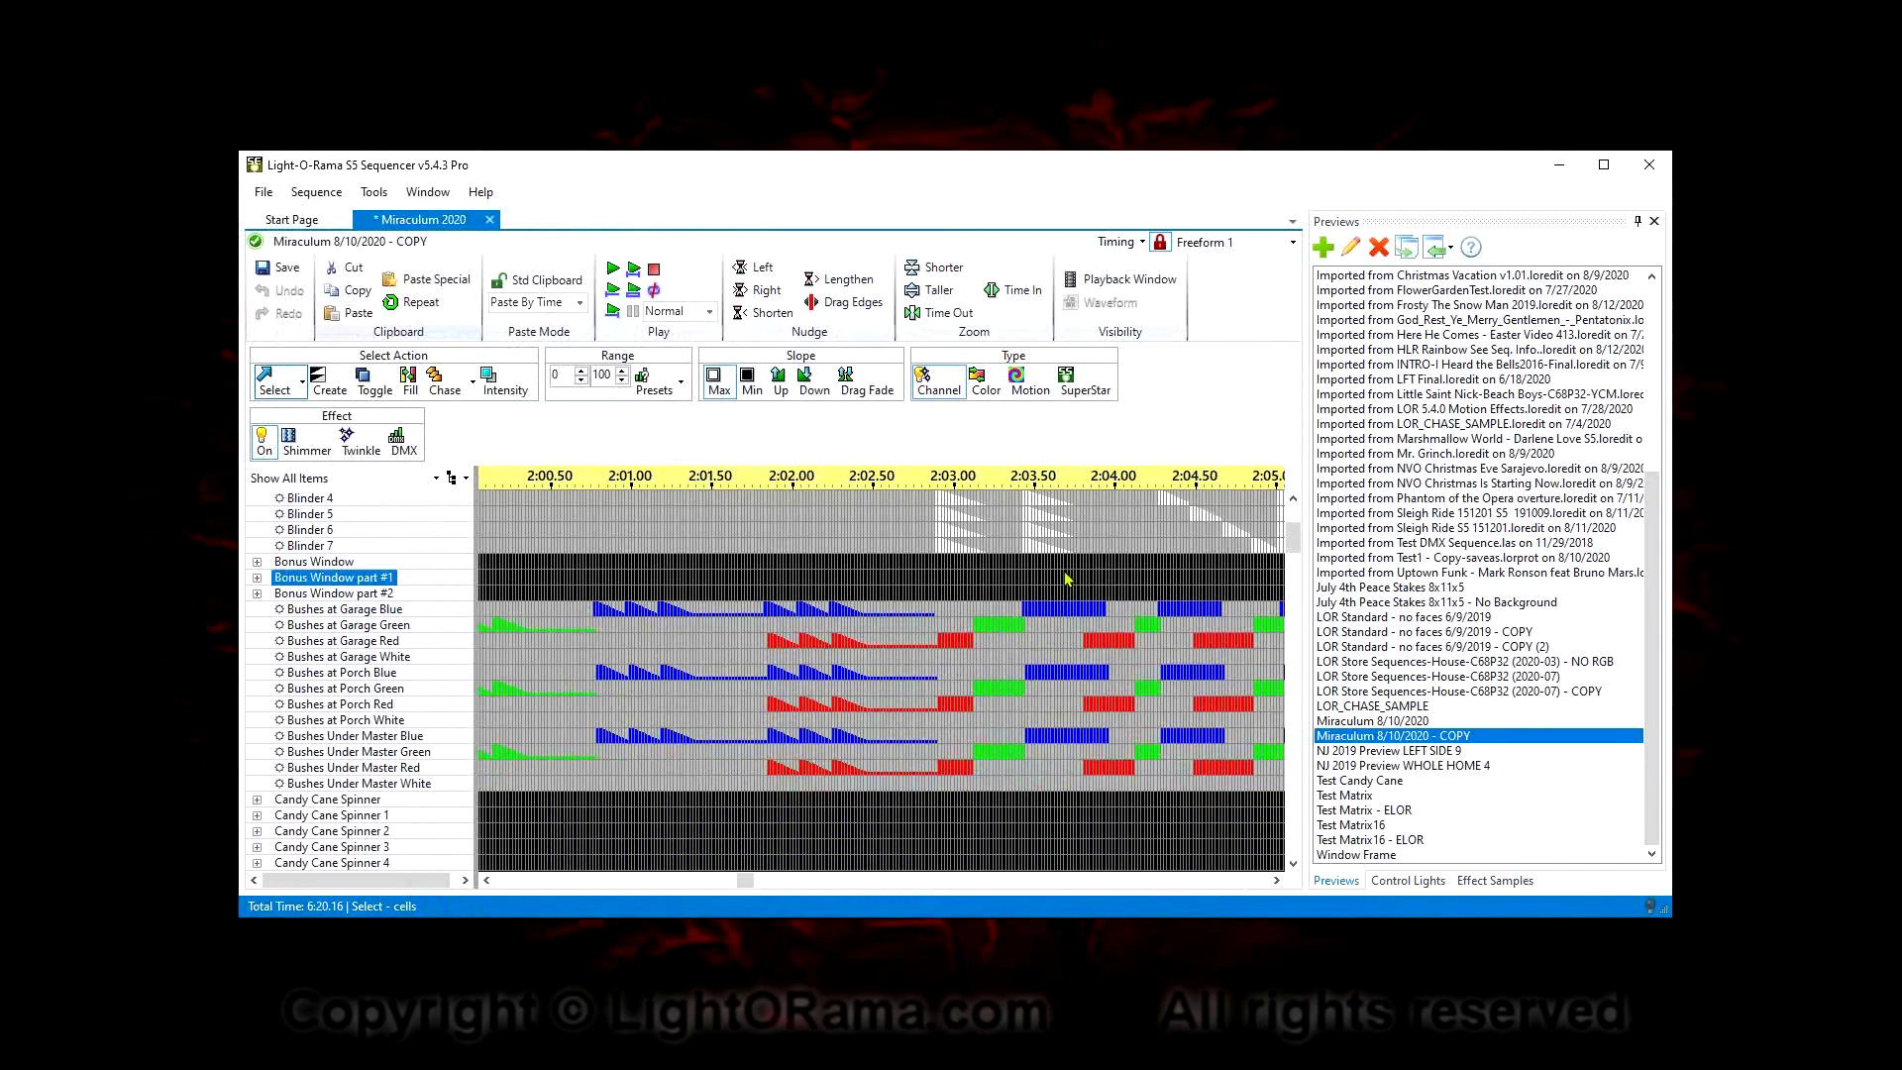
Play the entire sequence in the playback window and stop it after a few seconds
{"action": "left_click_drag", "start_coordinate": [1294, 540], "coordinate": [1299, 715]}
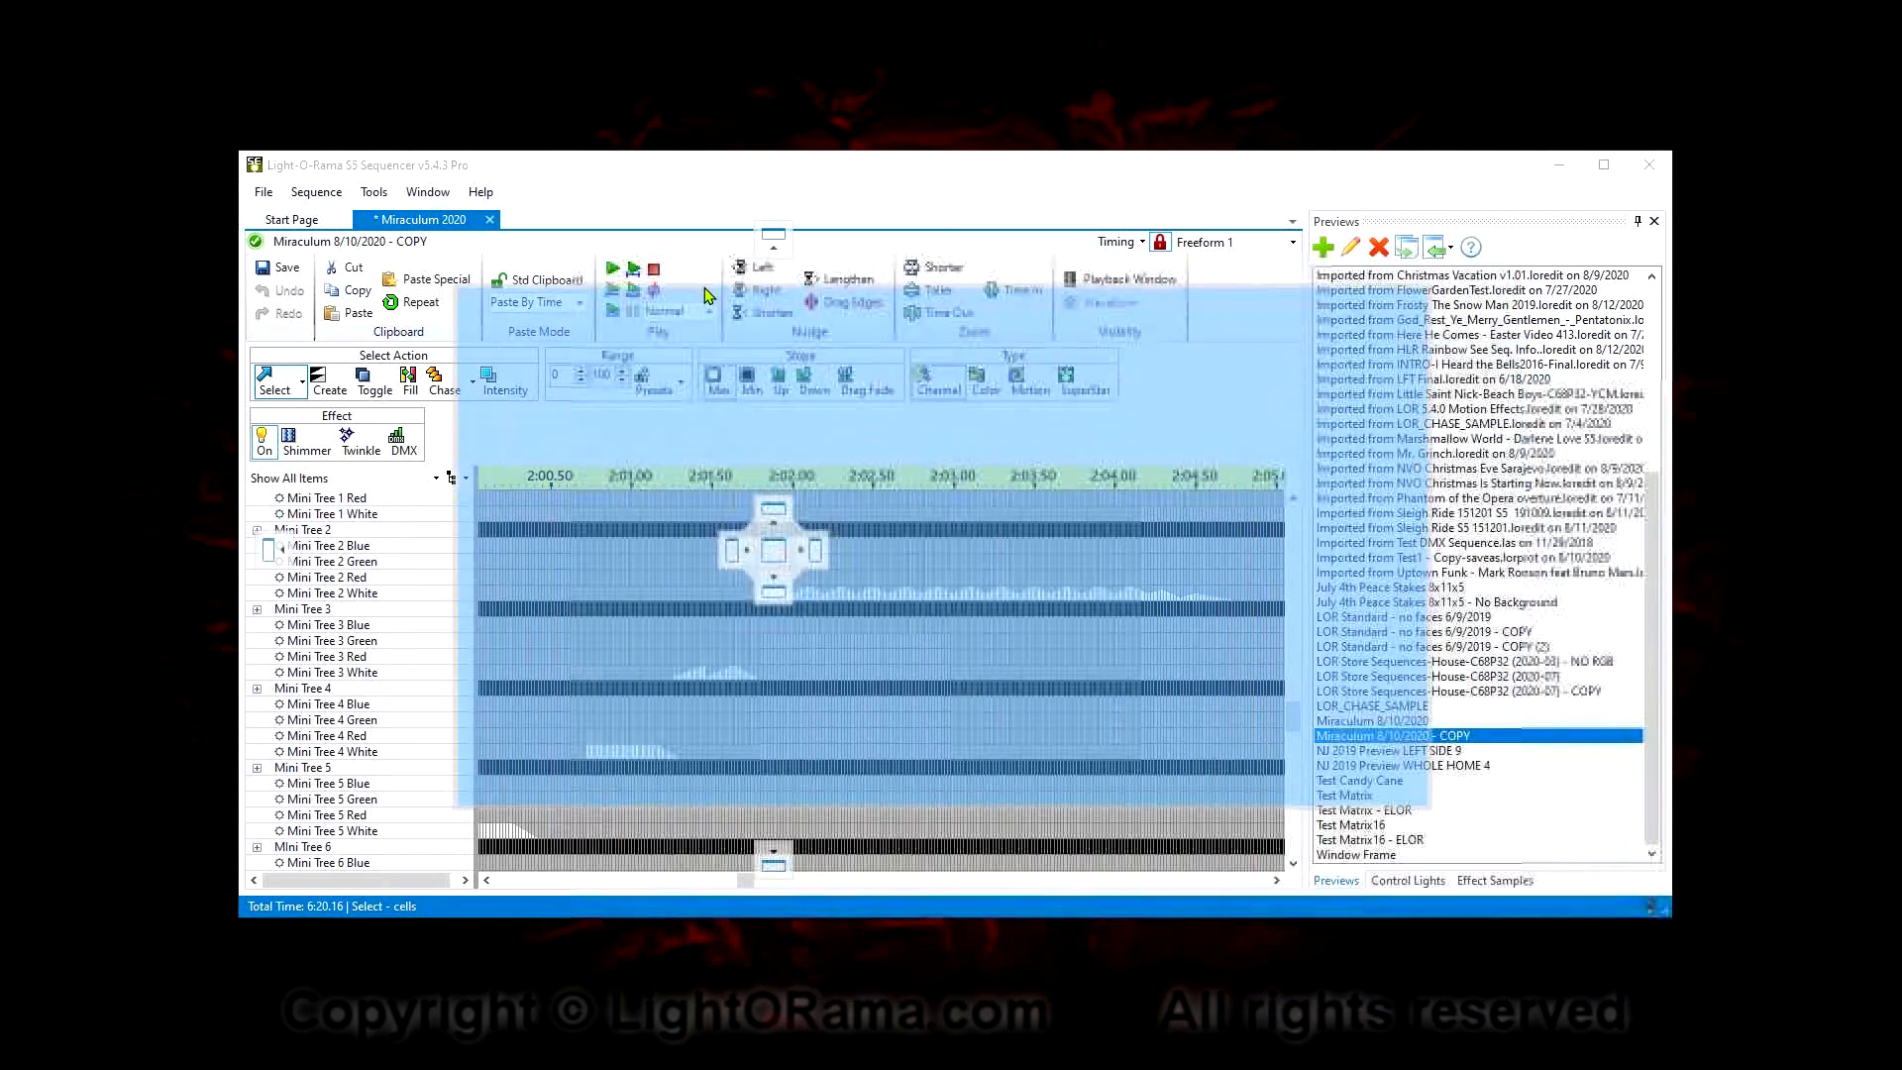
{"action": "left_click", "coordinate": [570, 314]}
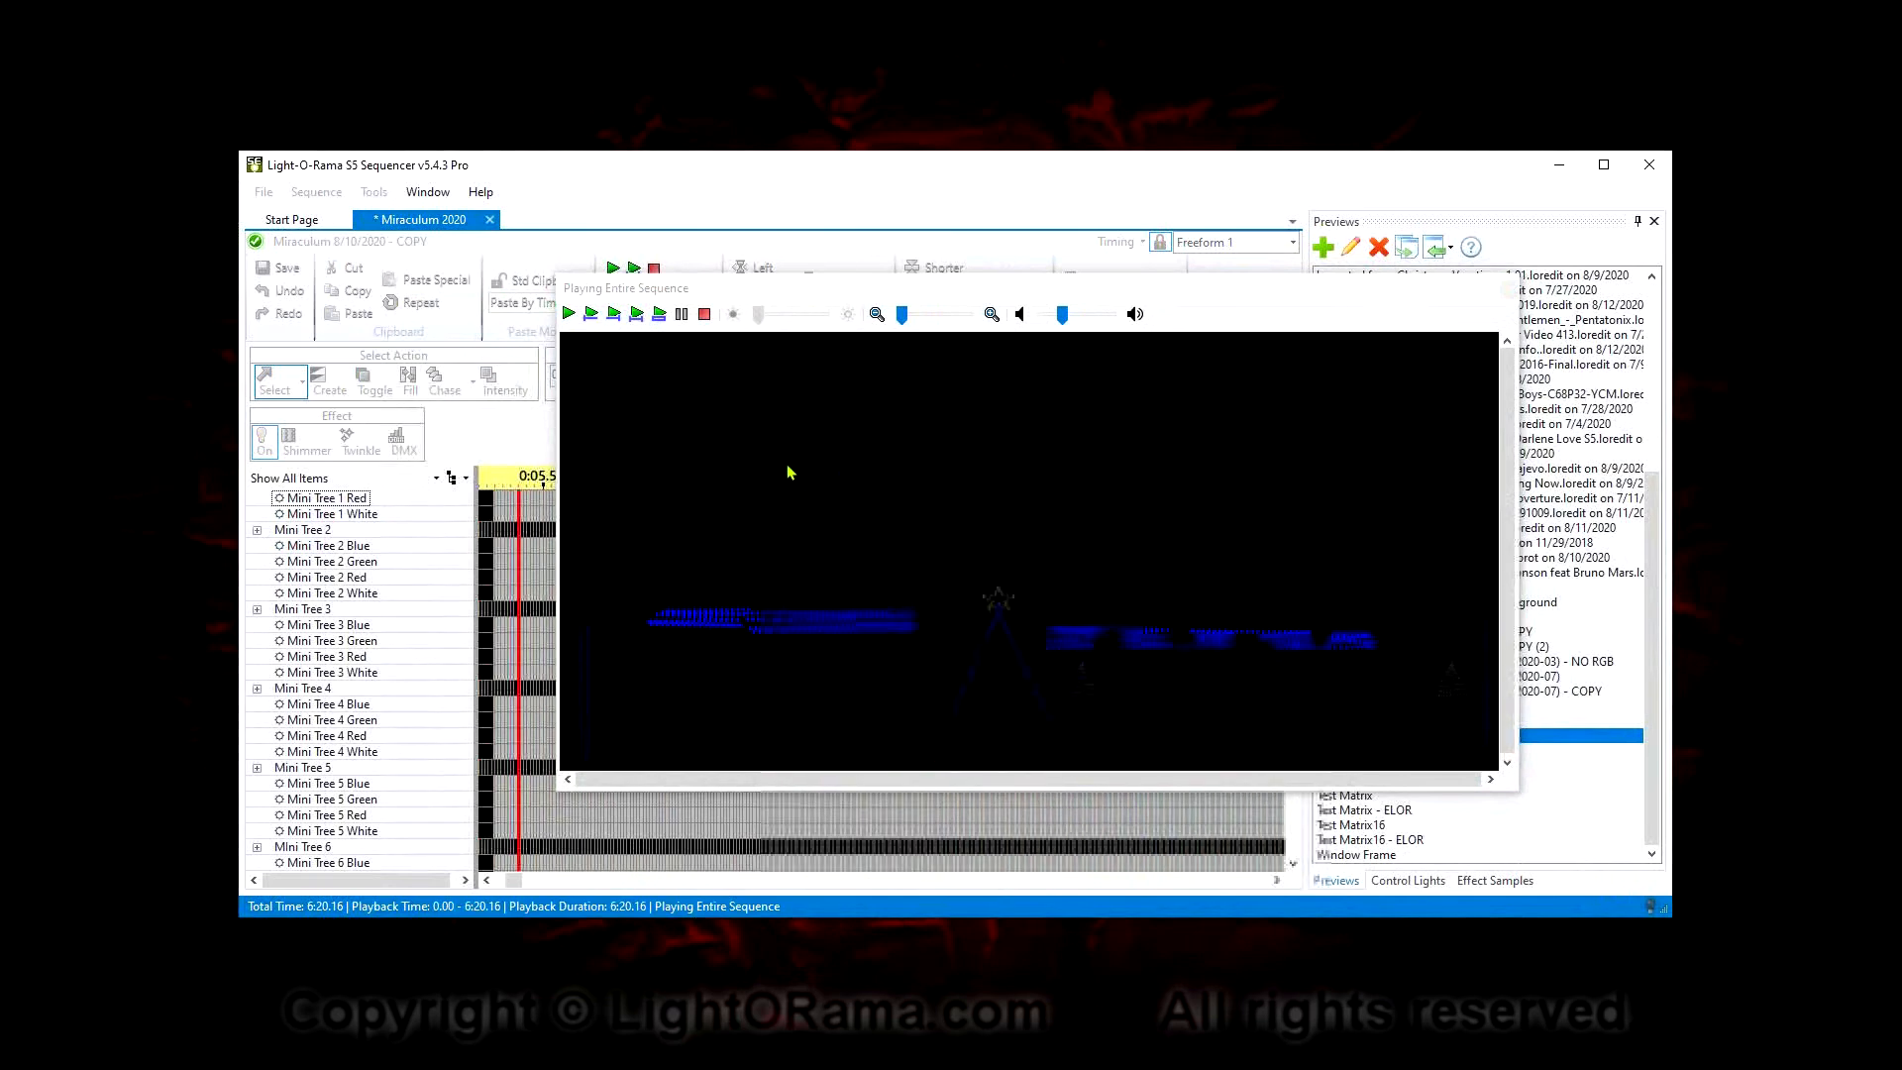
{"action": "left_click", "coordinate": [704, 314]}
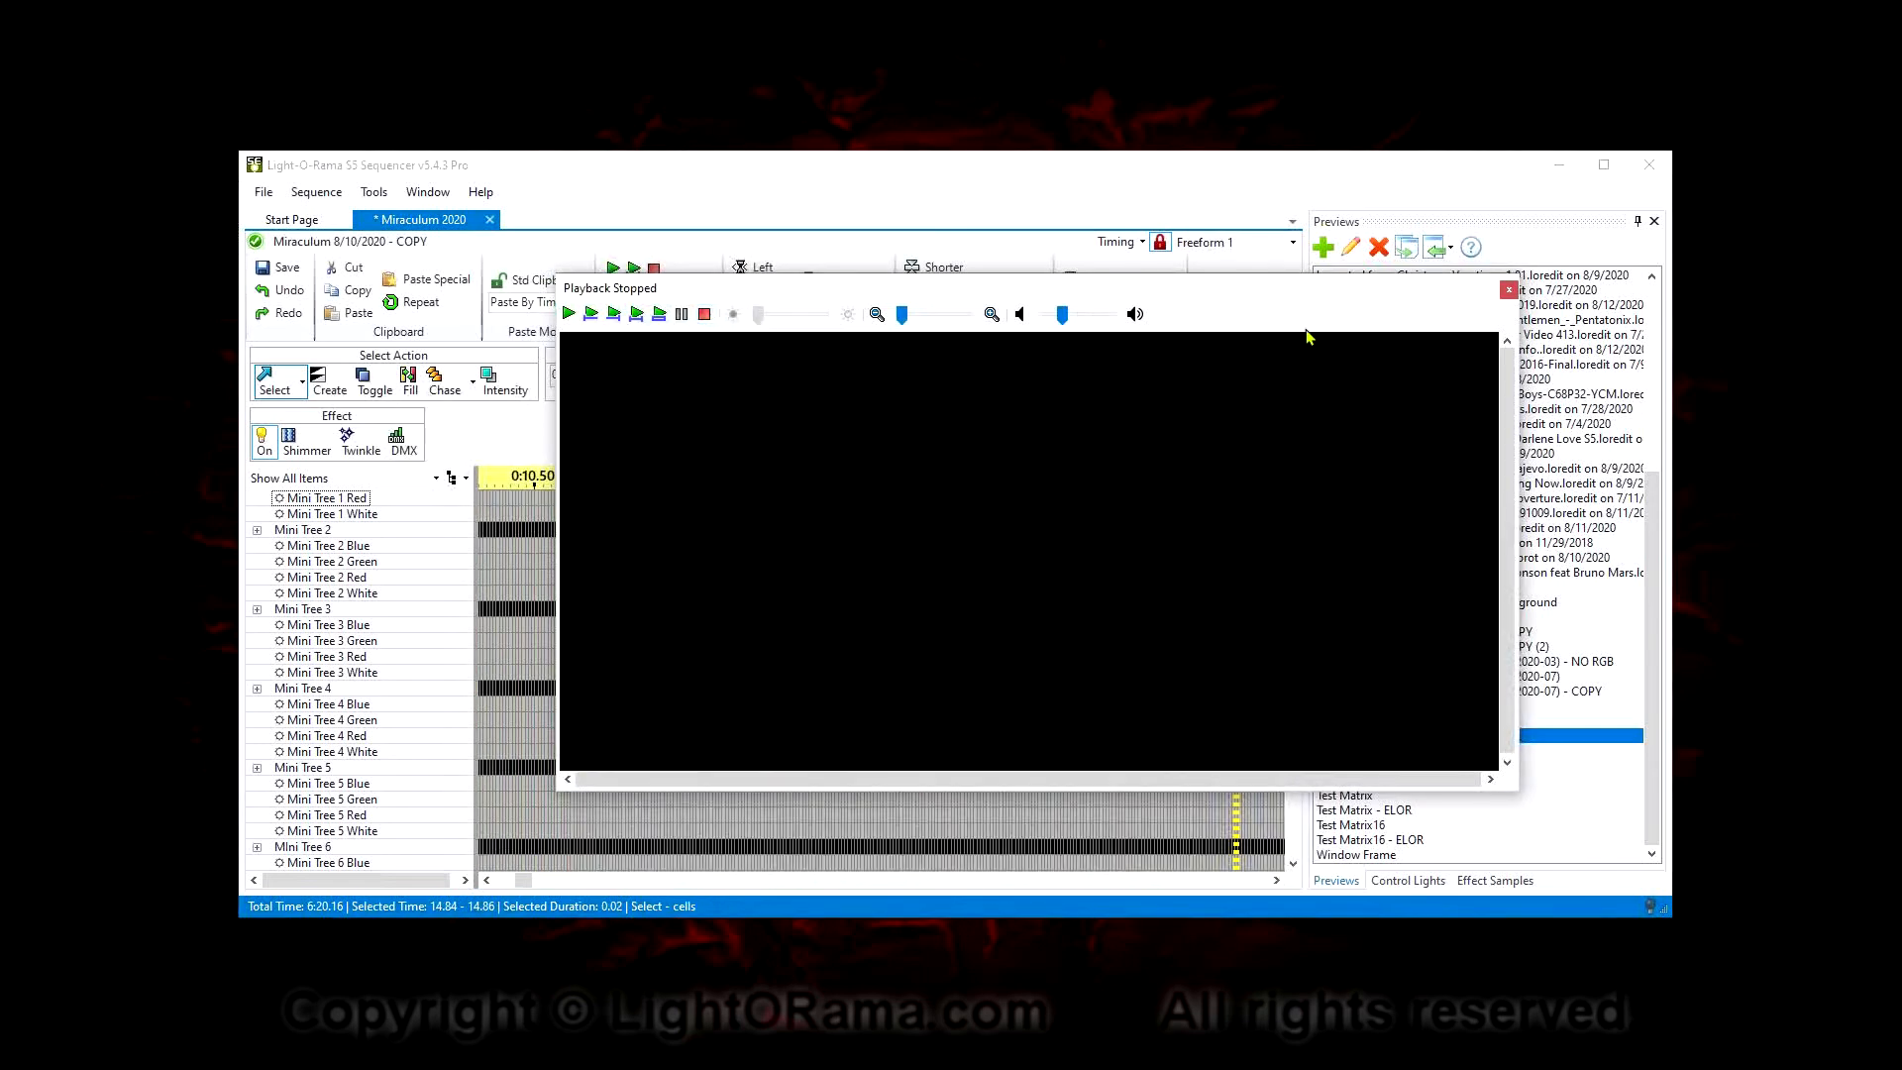
Close the playback window and expand Pixel Mini Tree 1 to show its effects row and individual channels
{"action": "left_click", "coordinate": [1508, 291]}
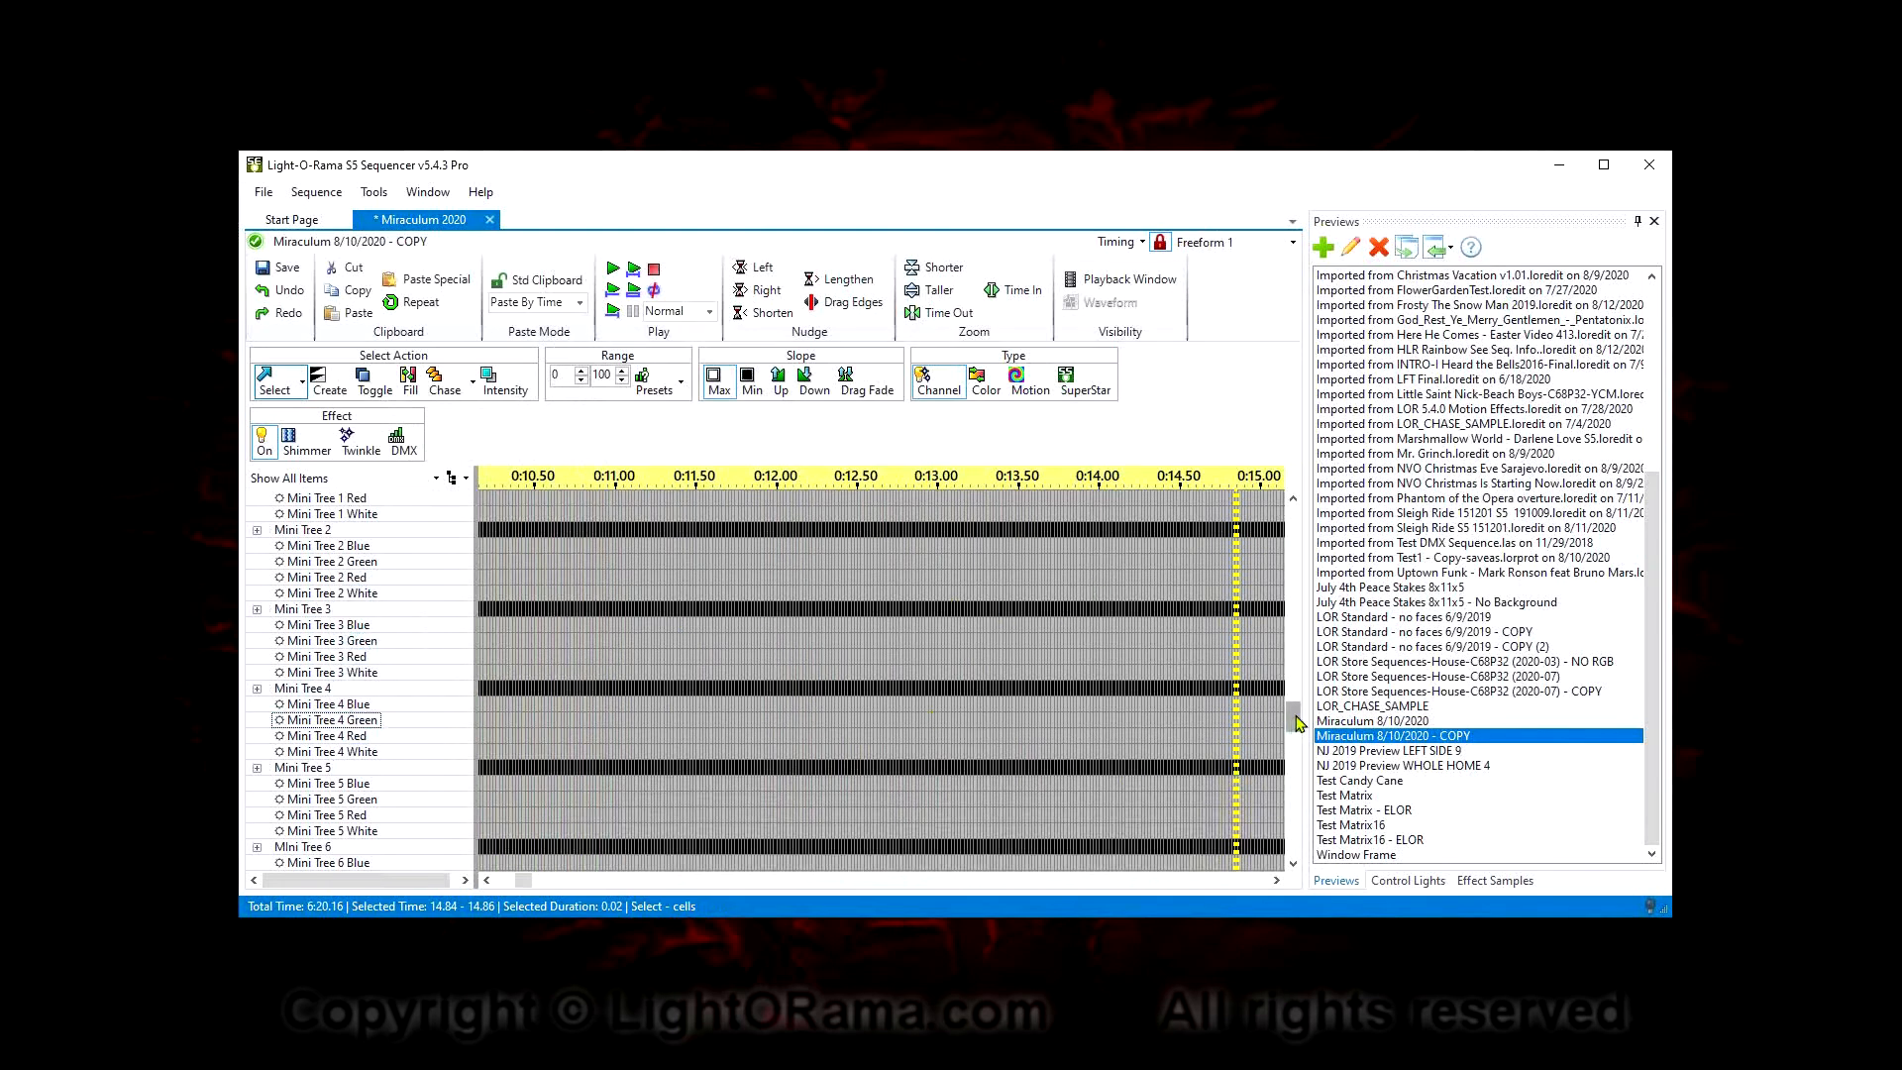
{"action": "left_click_drag", "start_coordinate": [1298, 721], "coordinate": [1291, 812]}
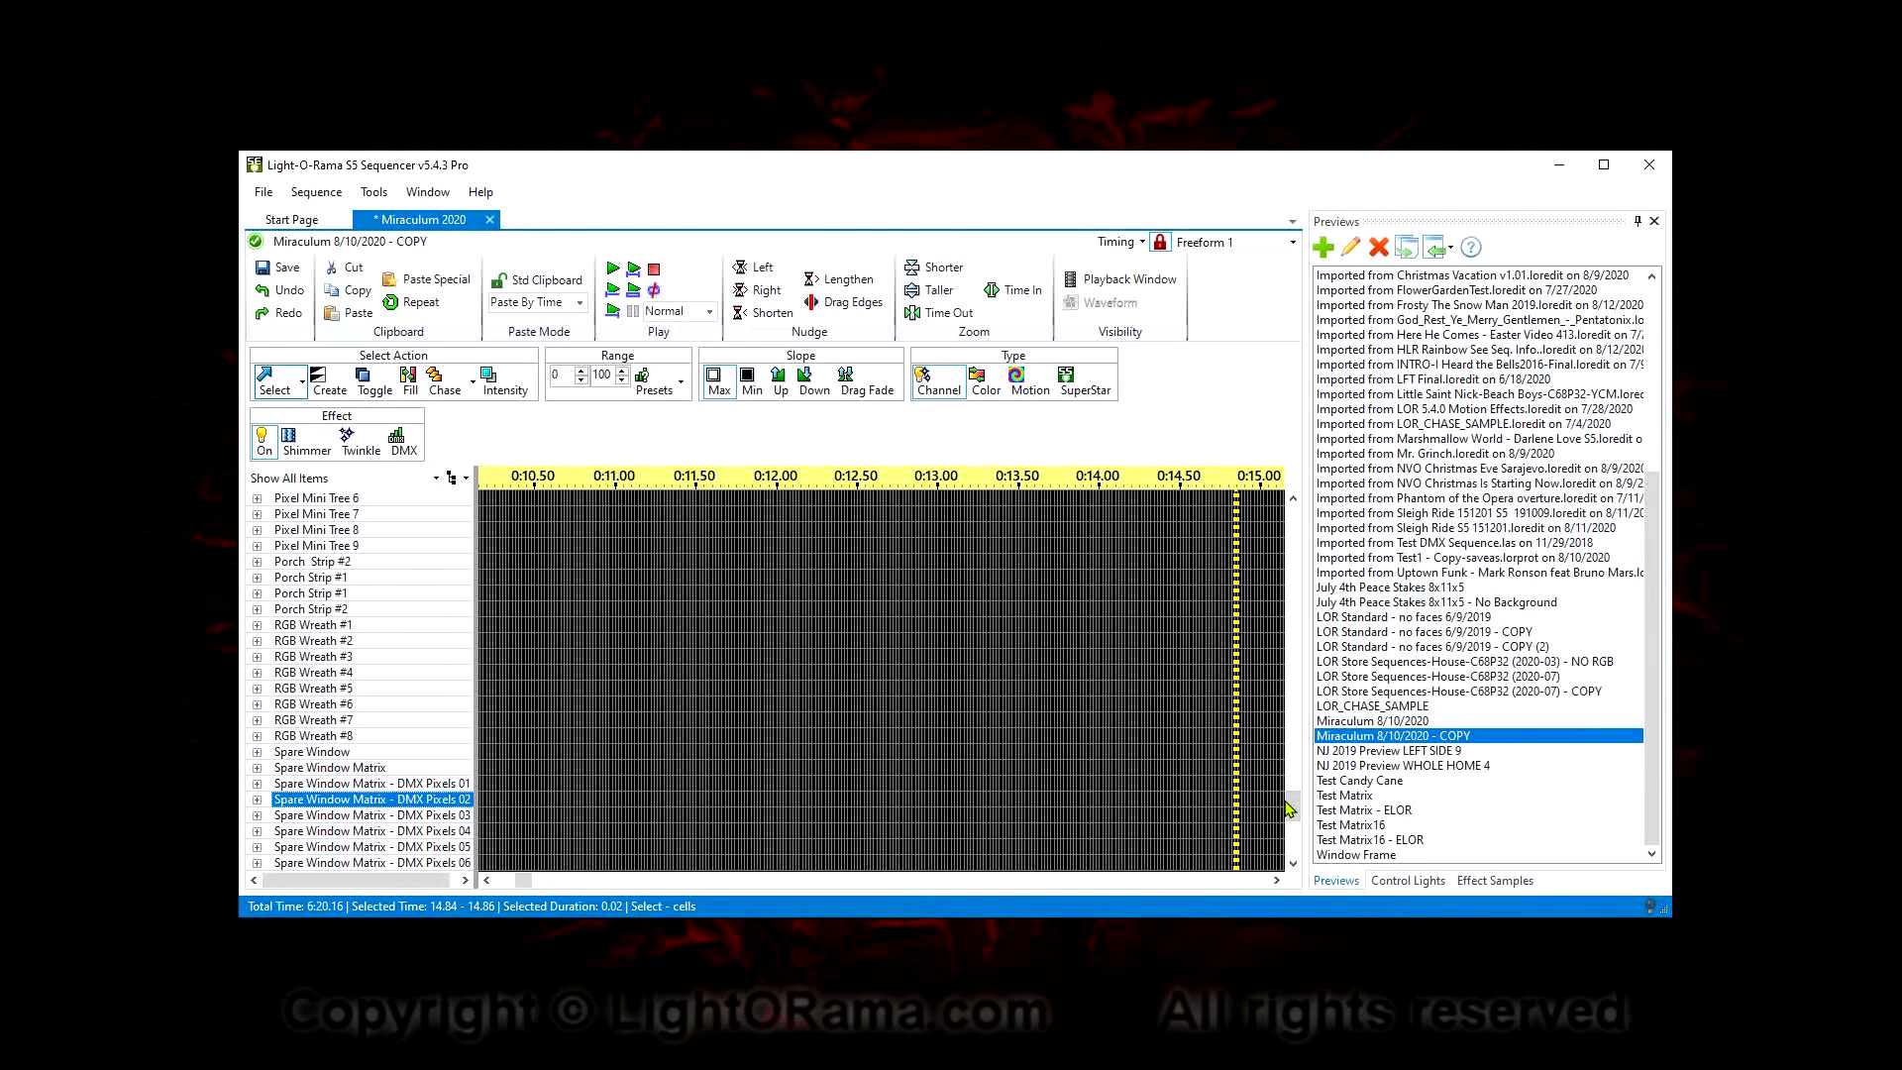
{"action": "left_click_drag", "start_coordinate": [1290, 809], "coordinate": [1297, 824]}
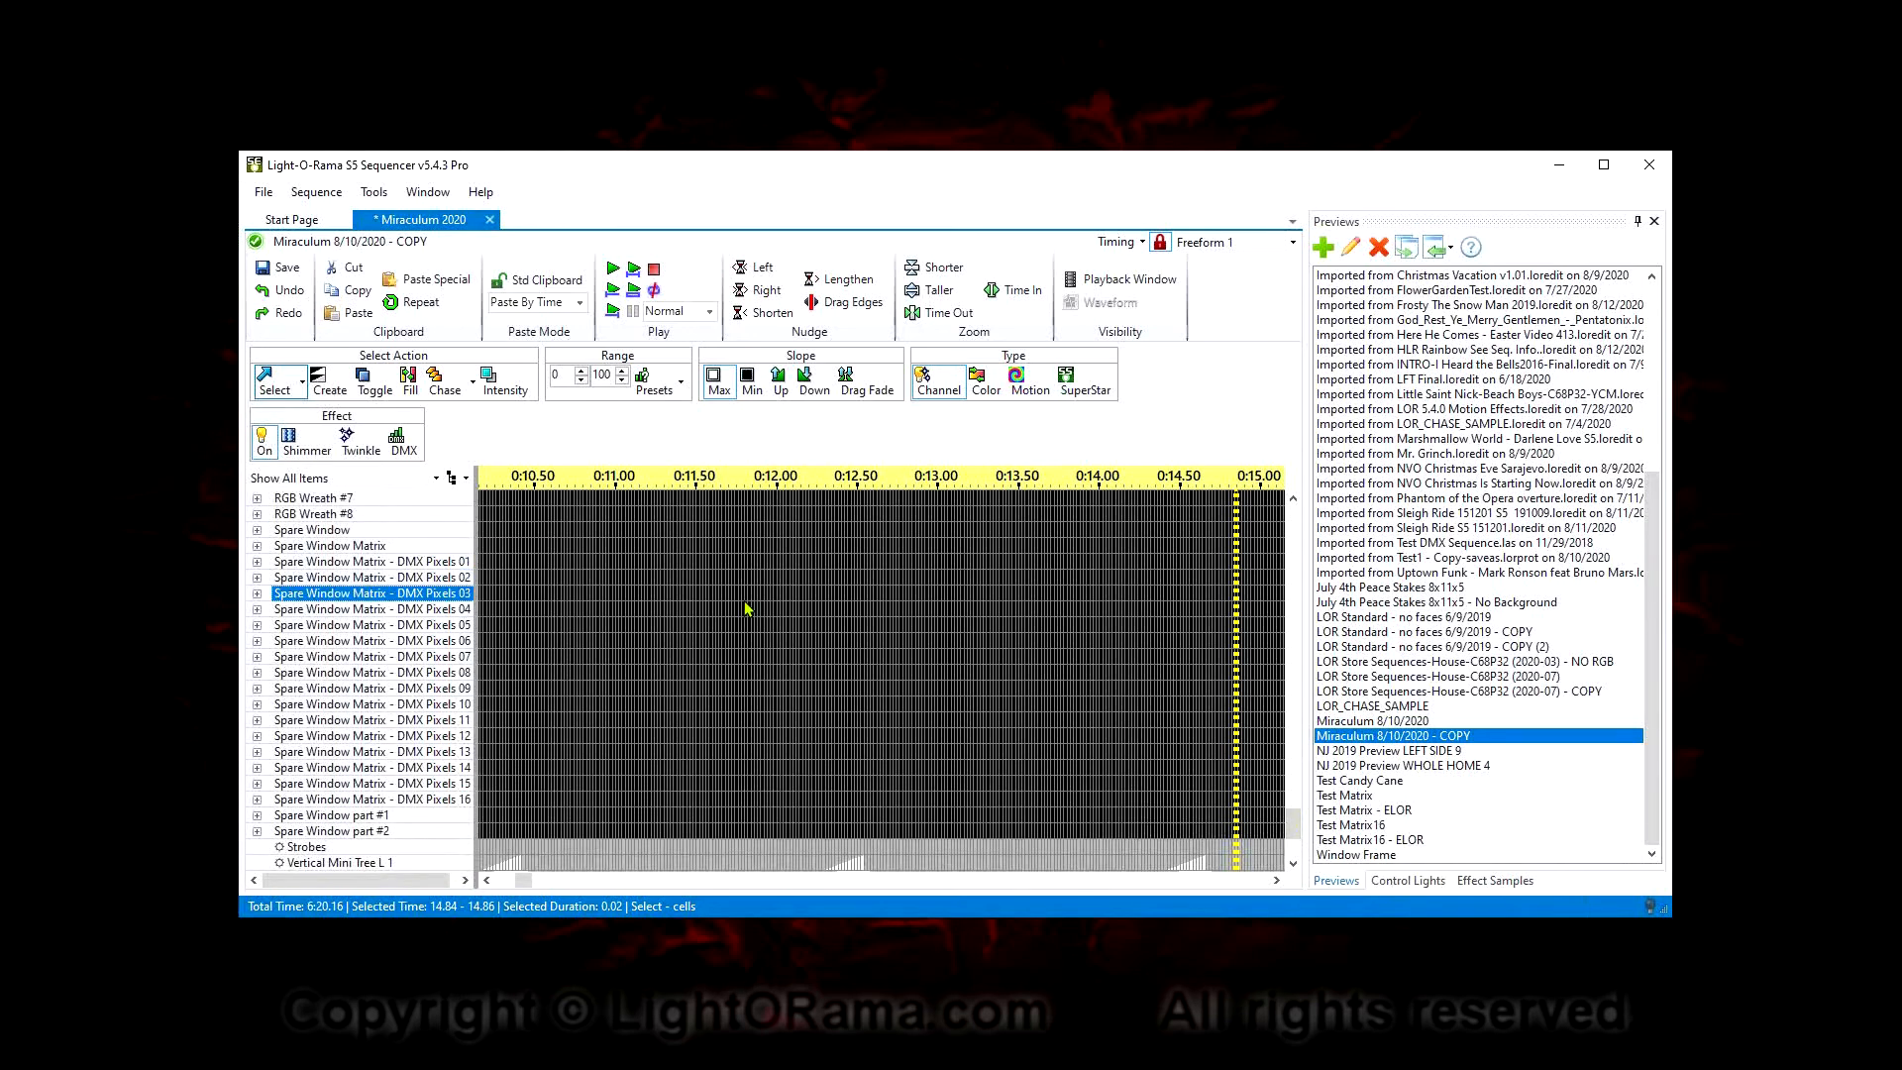
{"action": "left_click_drag", "start_coordinate": [1296, 818], "coordinate": [1301, 785]}
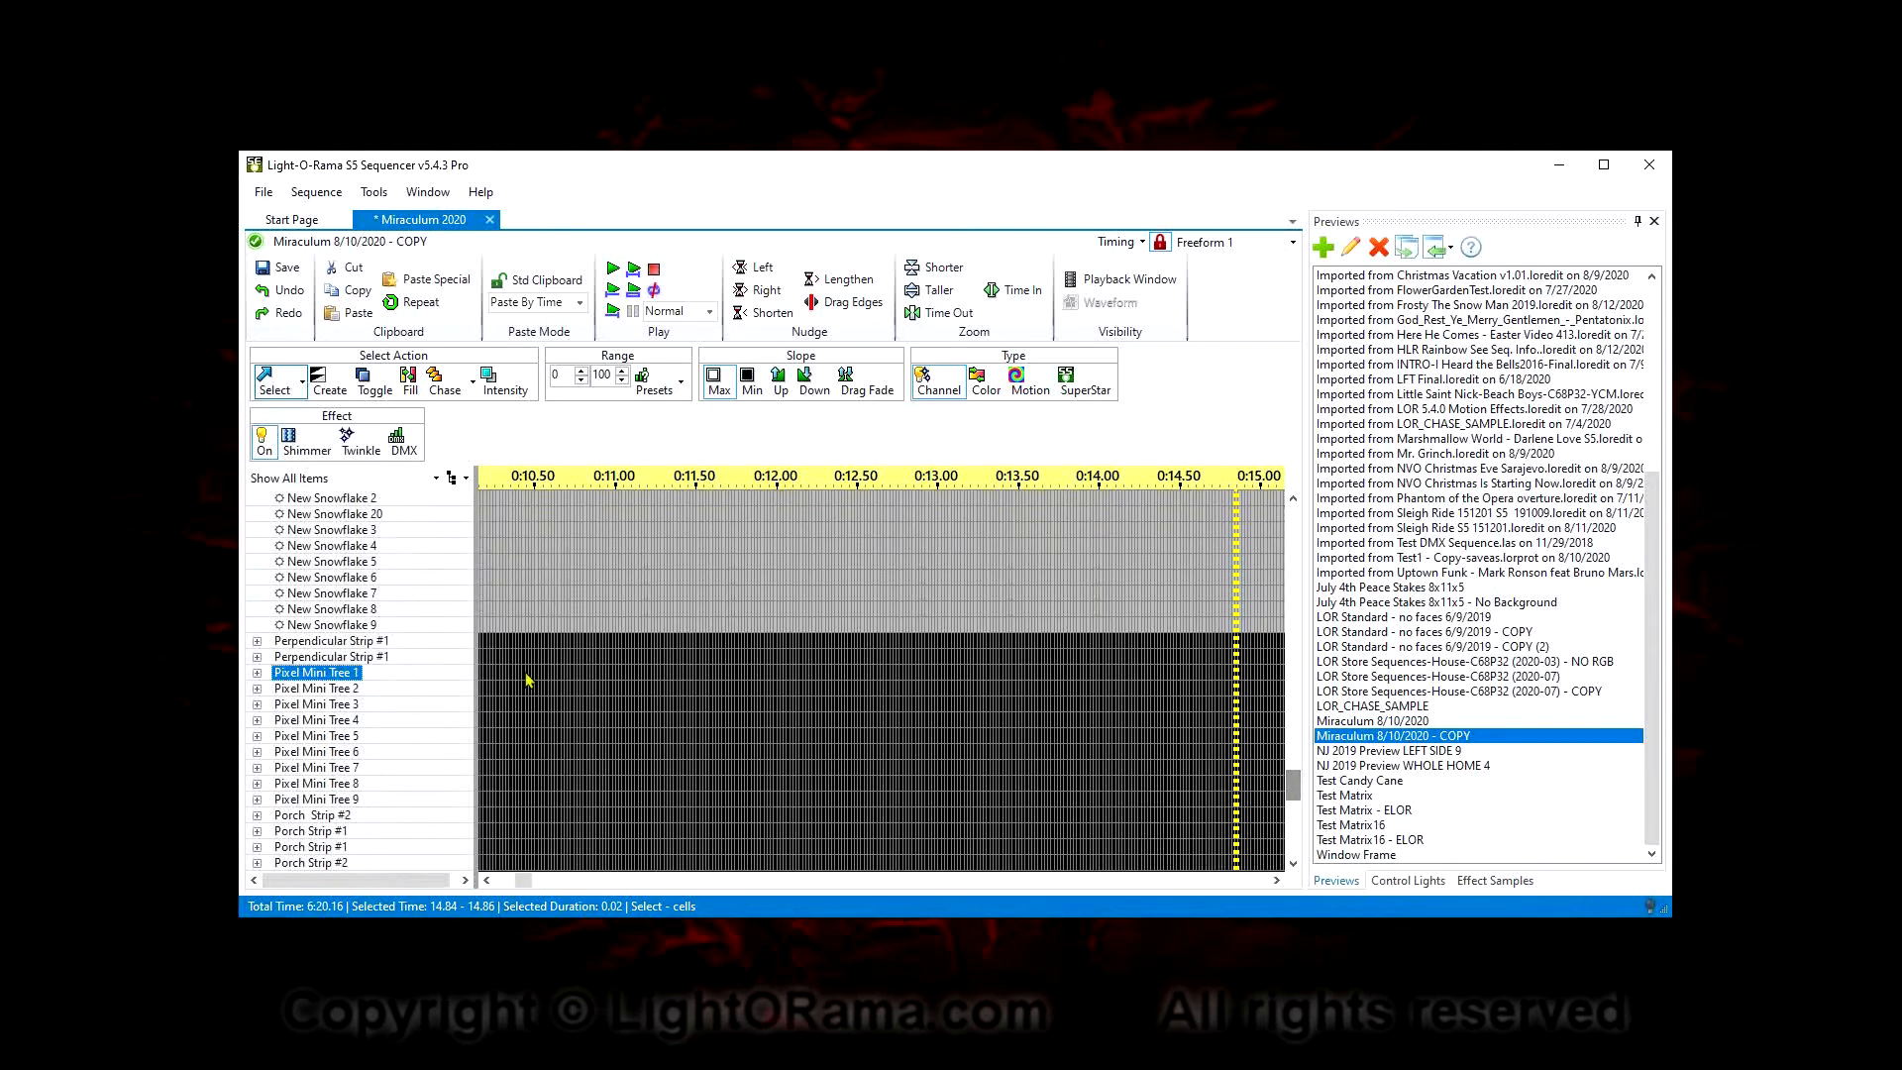
{"action": "left_click", "coordinate": [258, 673]}
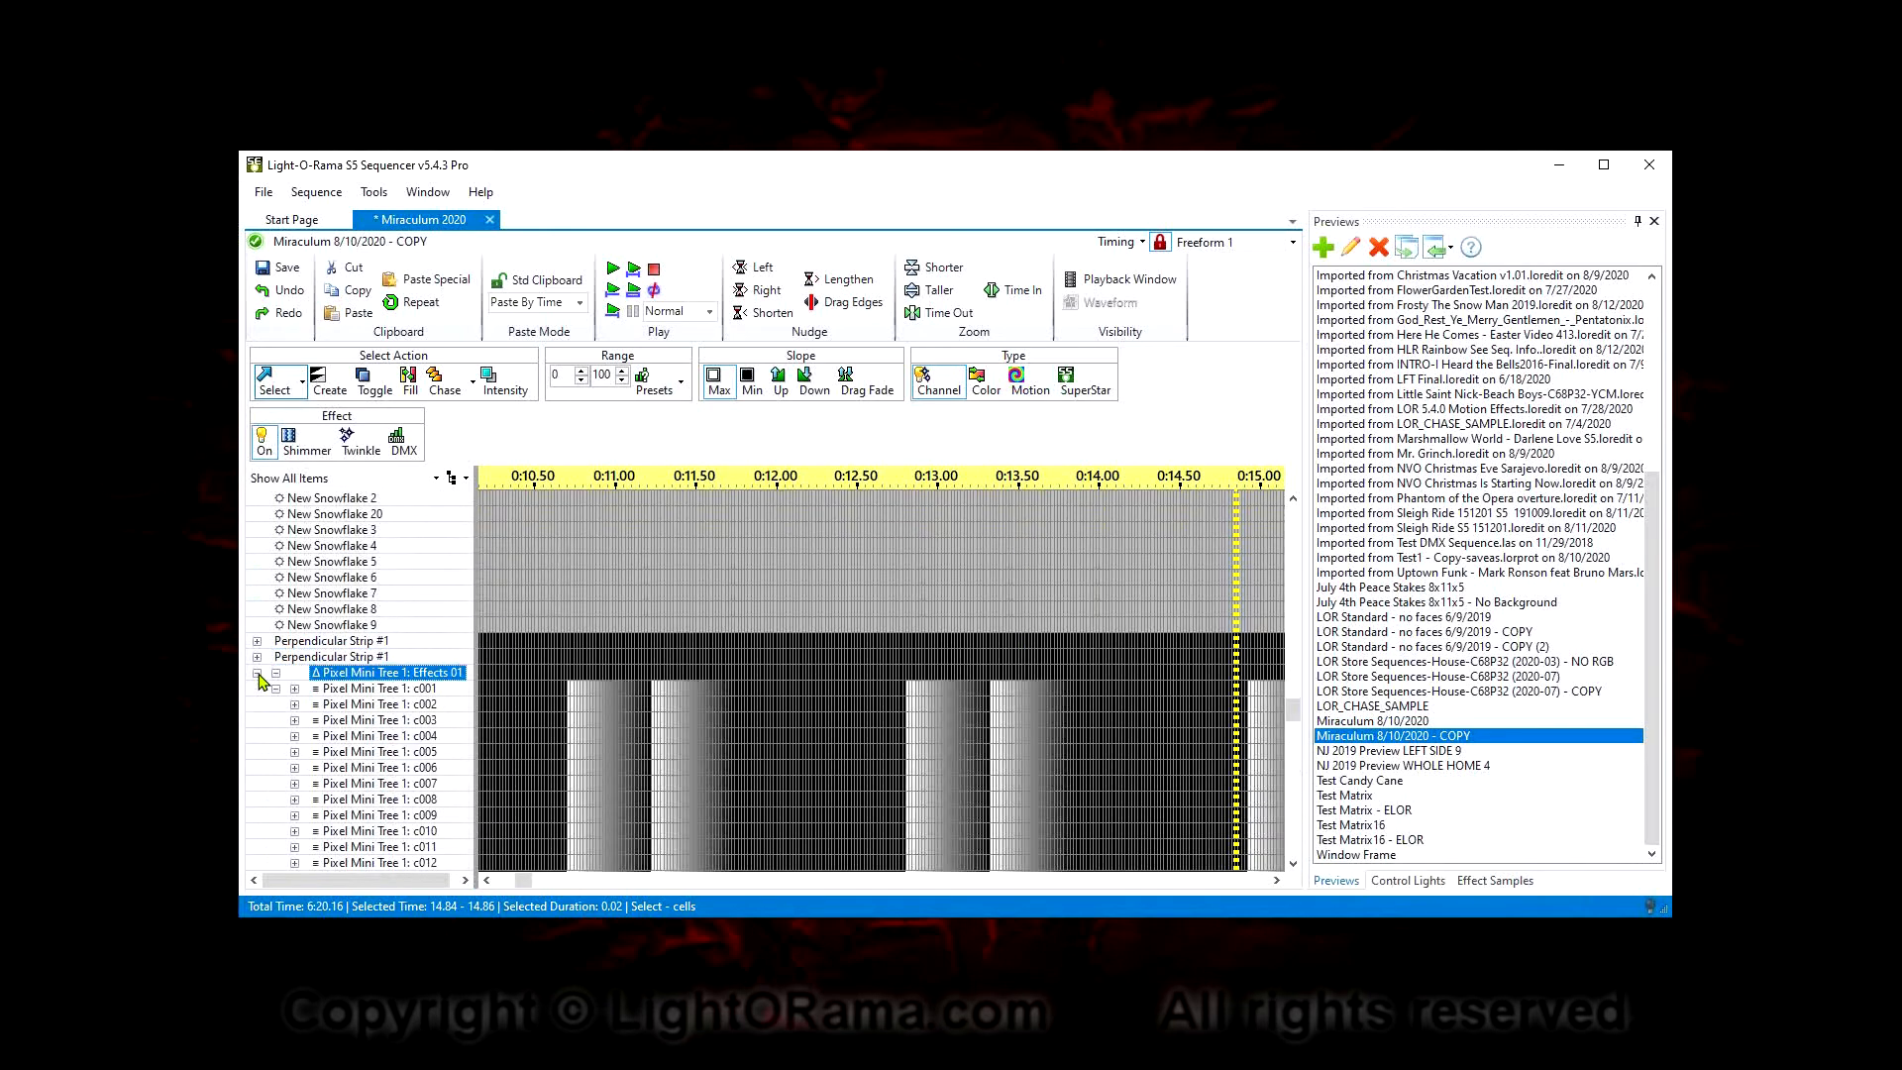
{"action": "left_click", "coordinate": [354, 735]}
{"action": "left_click", "coordinate": [434, 689]}
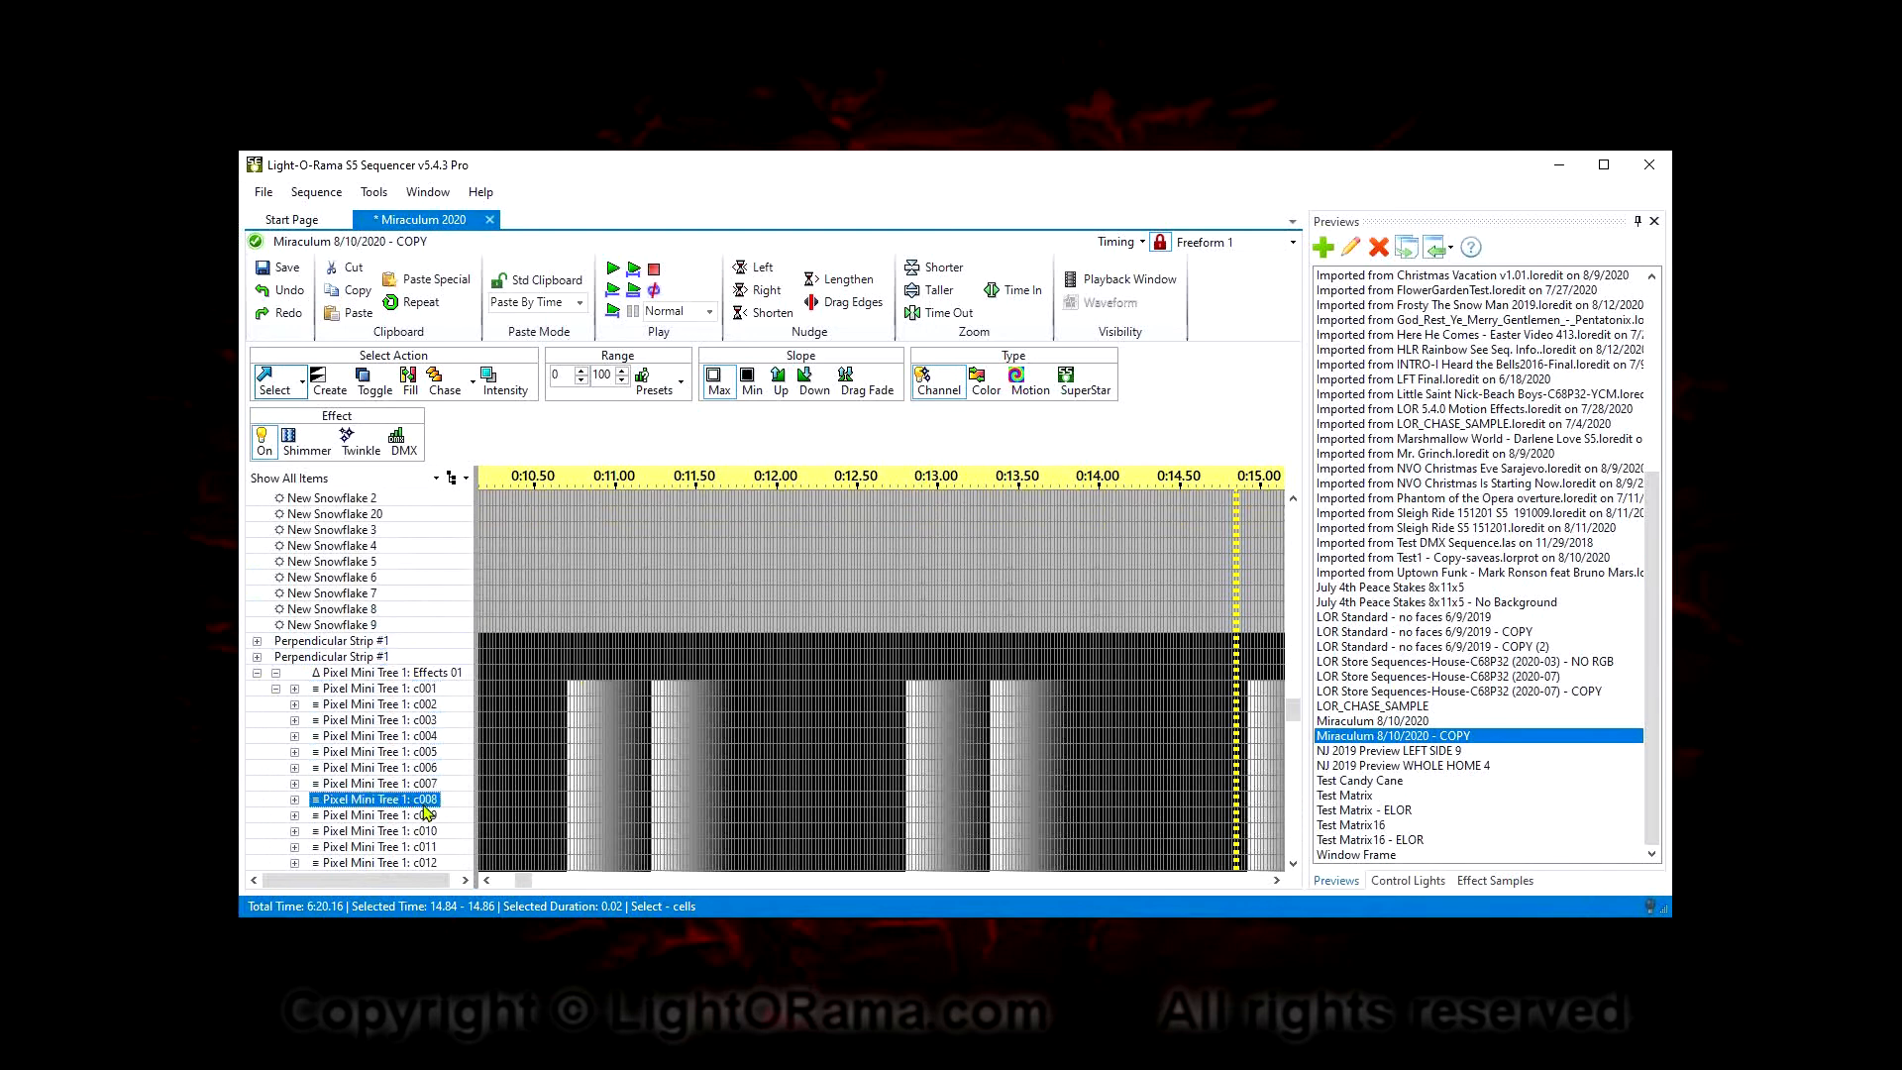
{"action": "left_click", "coordinate": [436, 704]}
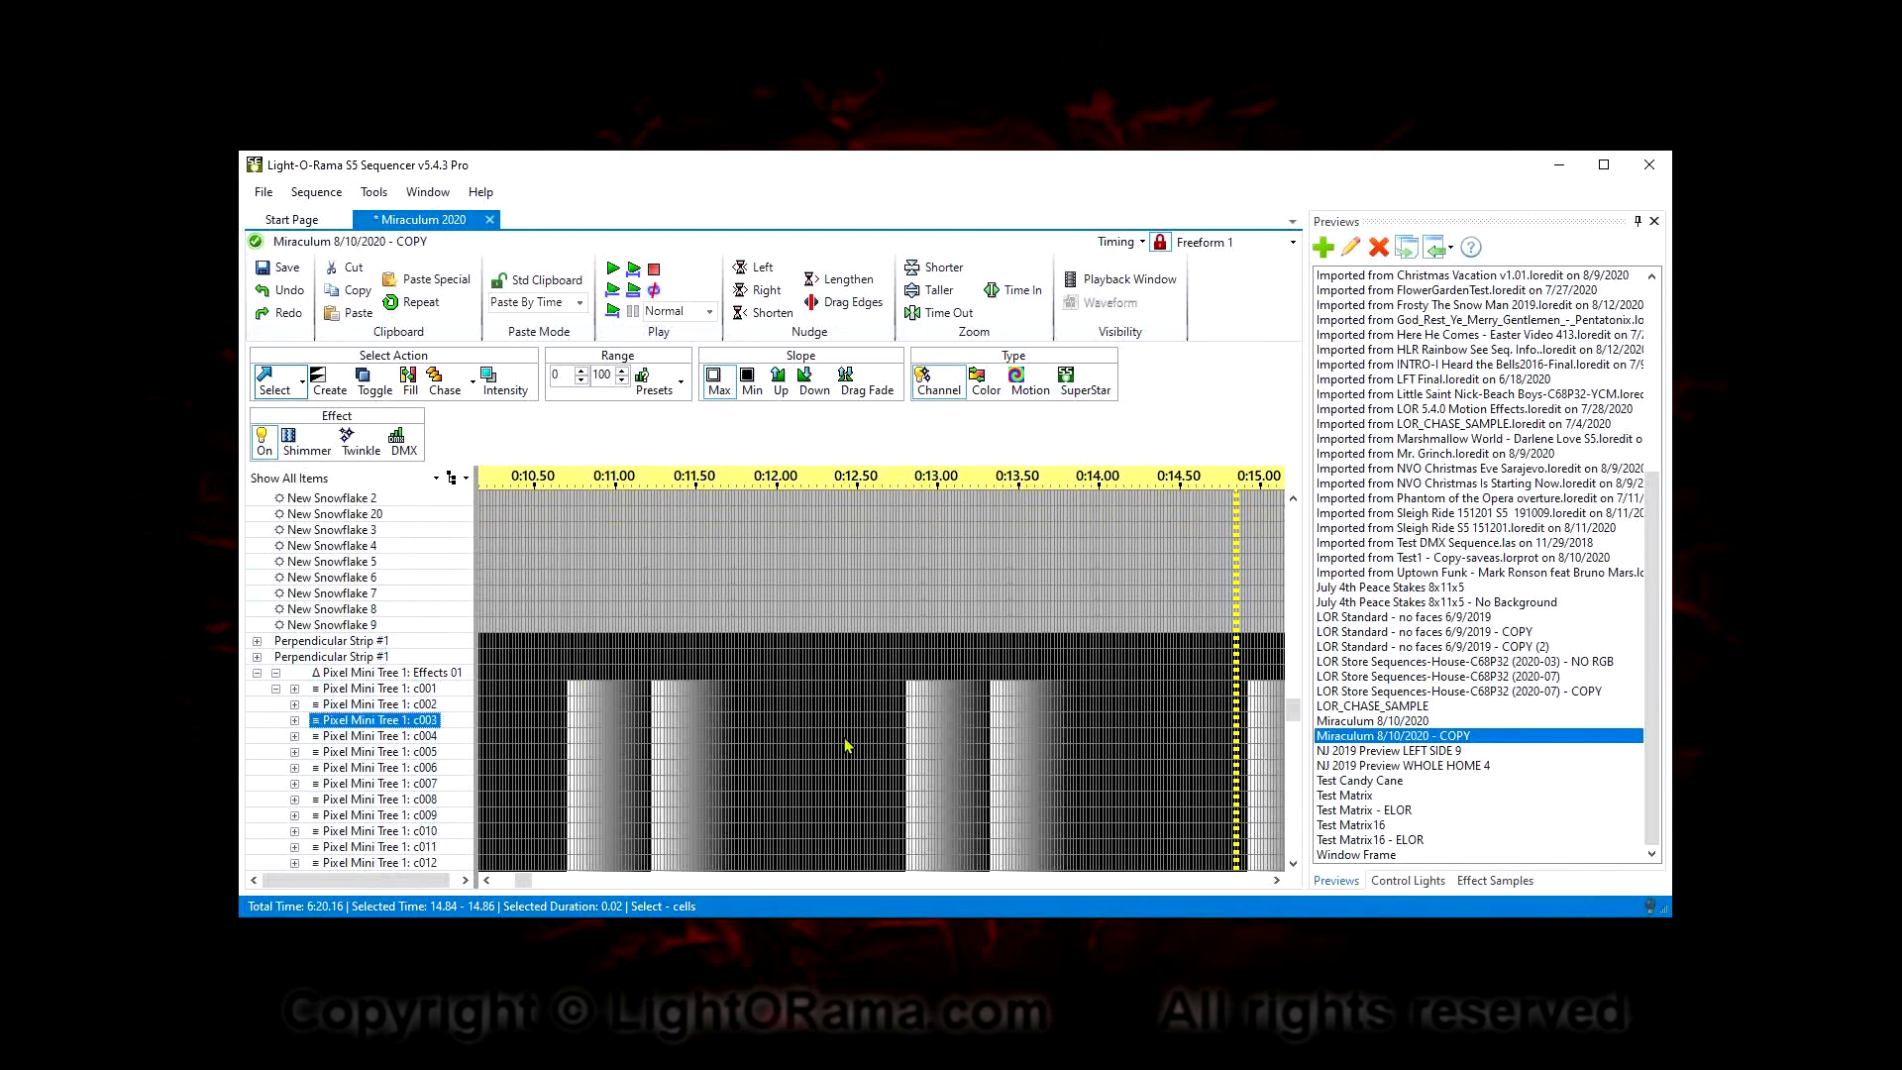
{"action": "left_click_drag", "start_coordinate": [1291, 717], "coordinate": [1292, 722]}
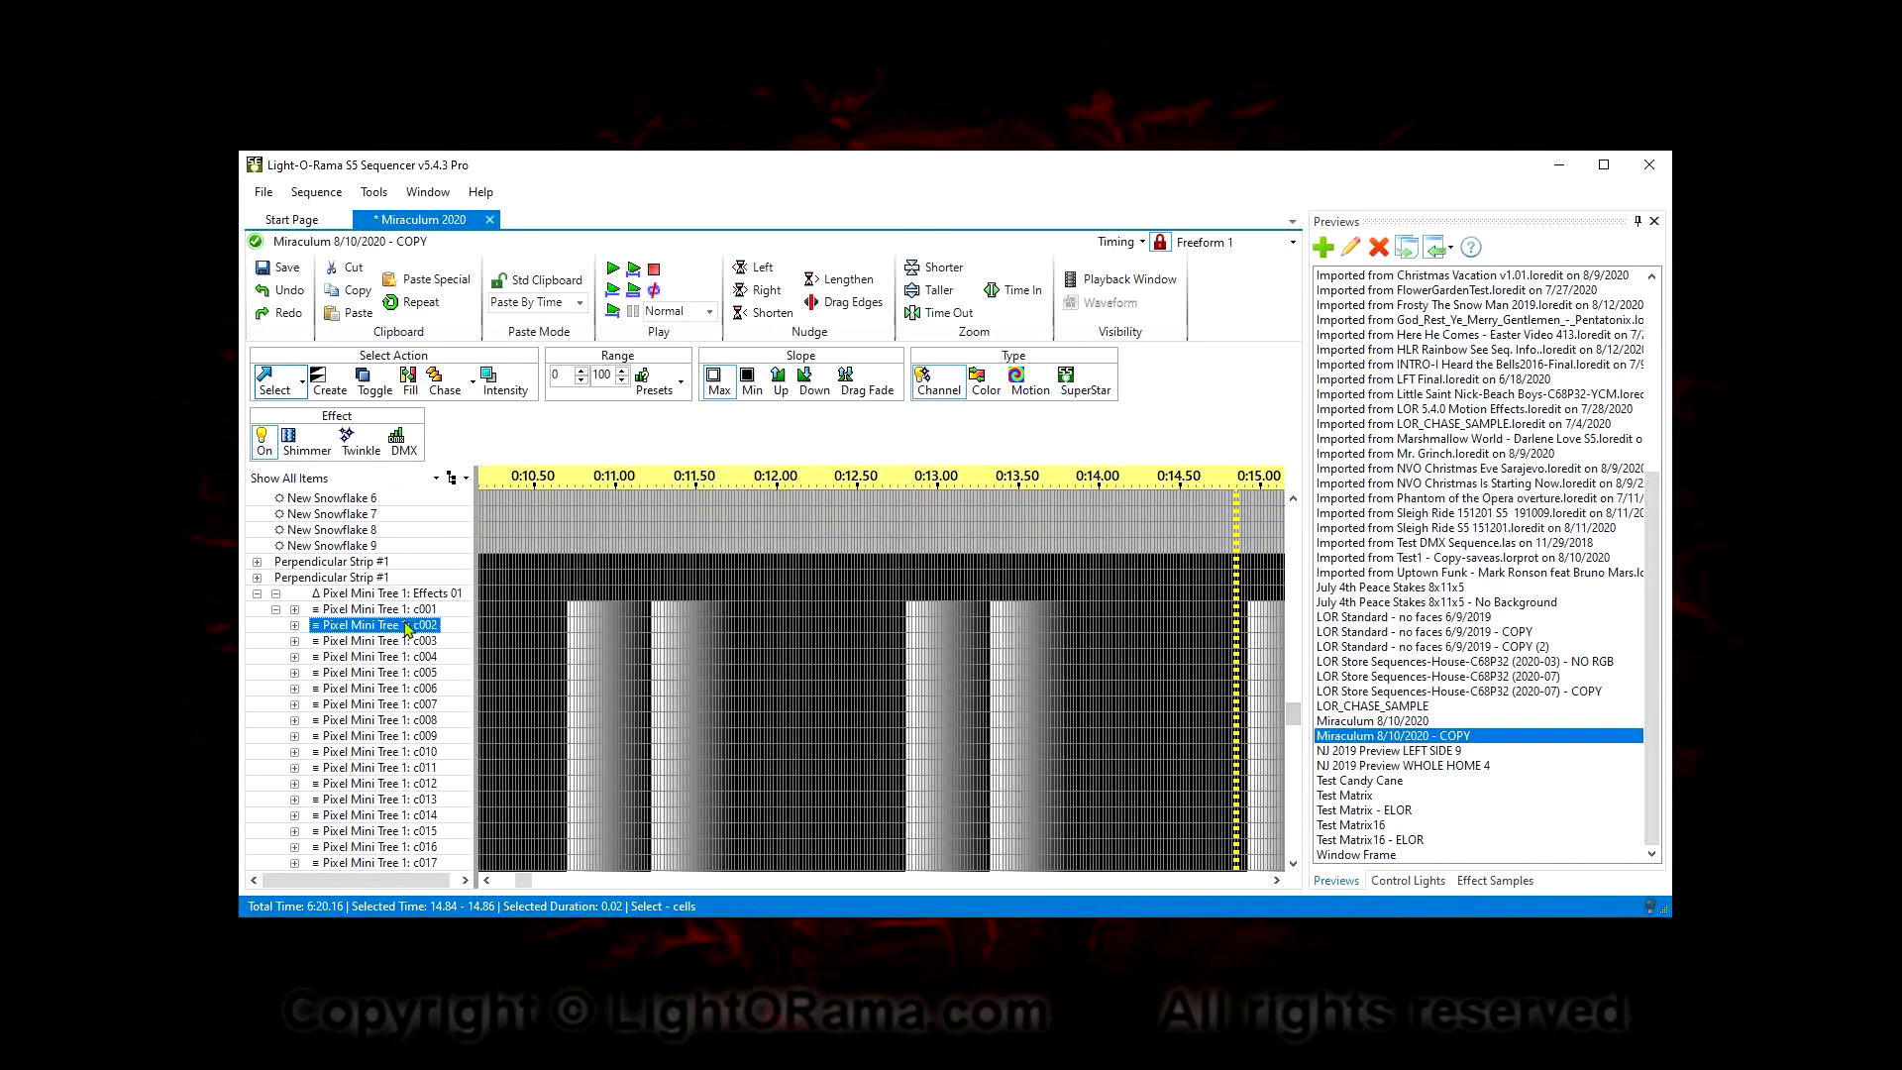
Auto-hide the Previews panel and bring the beginning of the sequence into view for Pixel Mini Tree 1
{"action": "left_click", "coordinate": [1639, 223]}
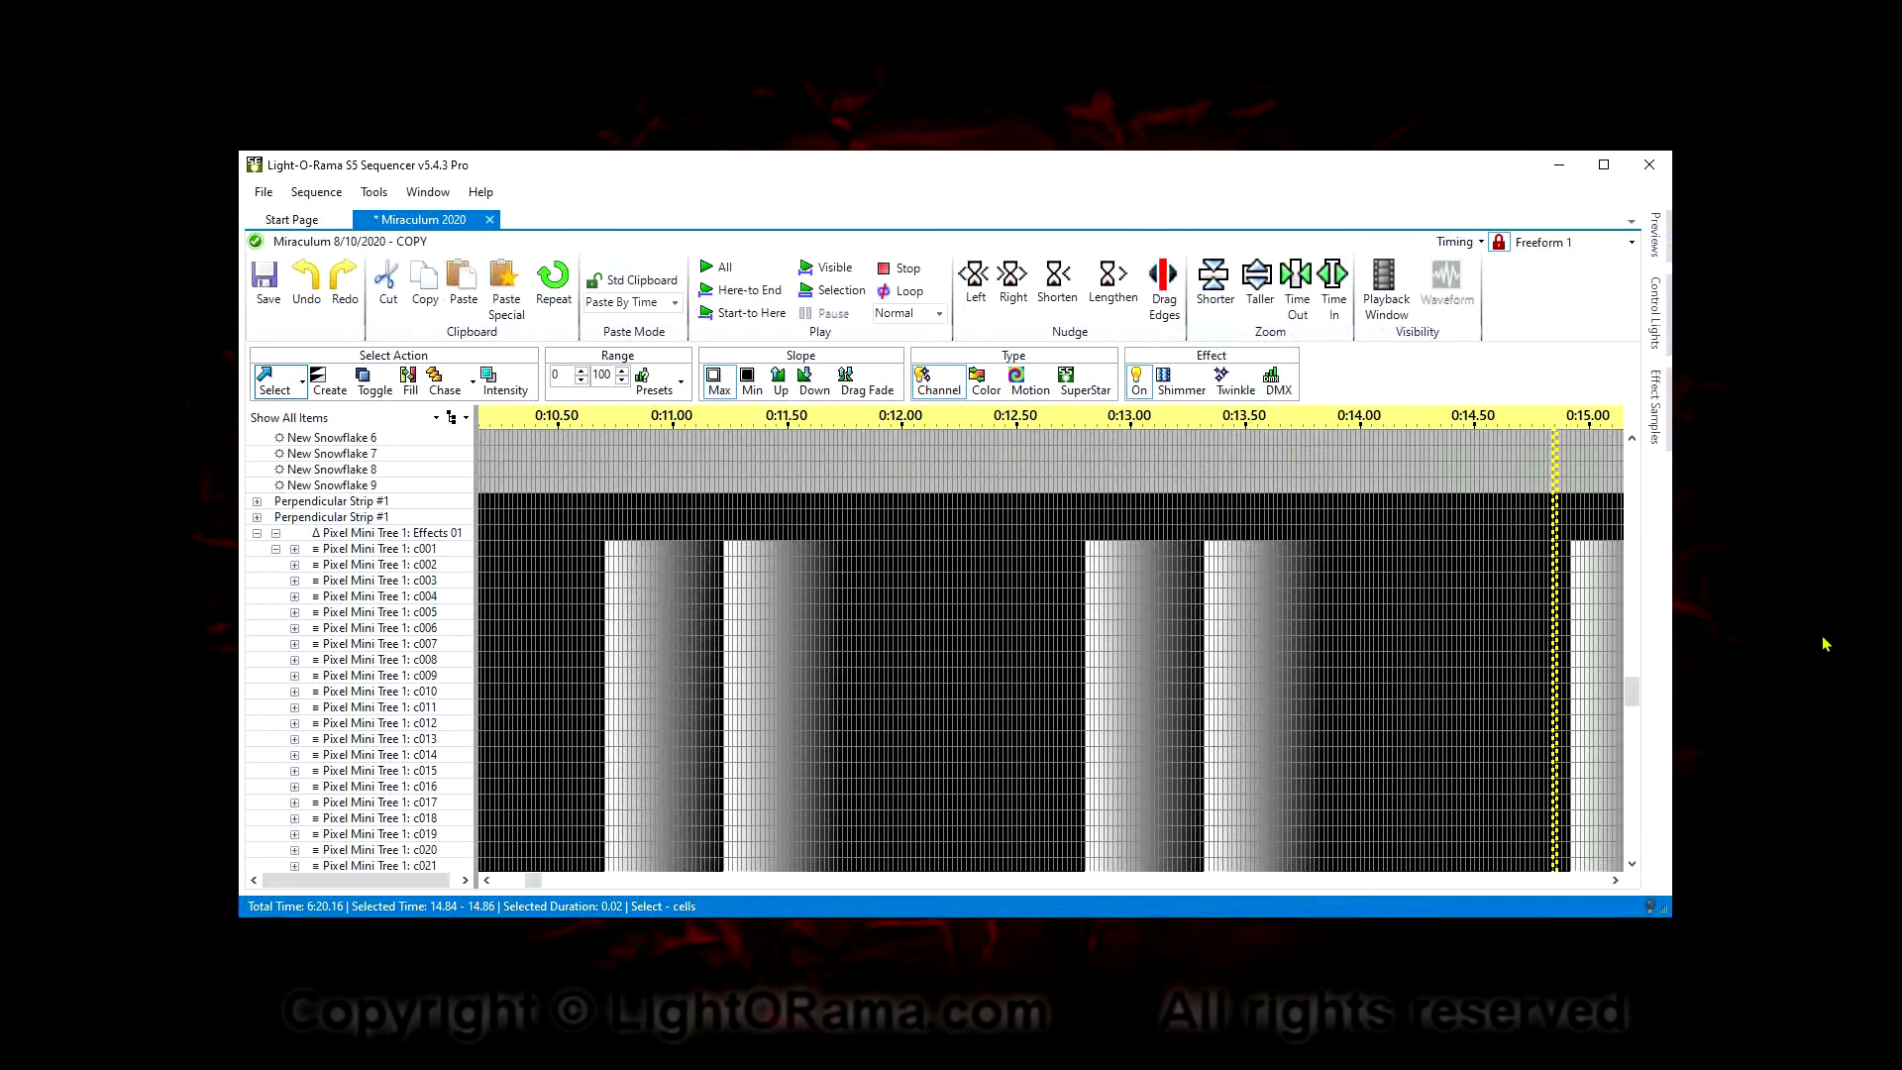
{"action": "mouse_move", "coordinate": [1630, 704]}
{"action": "left_mouse_down"}
{"action": "mouse_move", "coordinate": [1633, 731]}
{"action": "mouse_move", "coordinate": [1634, 693]}
{"action": "left_mouse_up"}
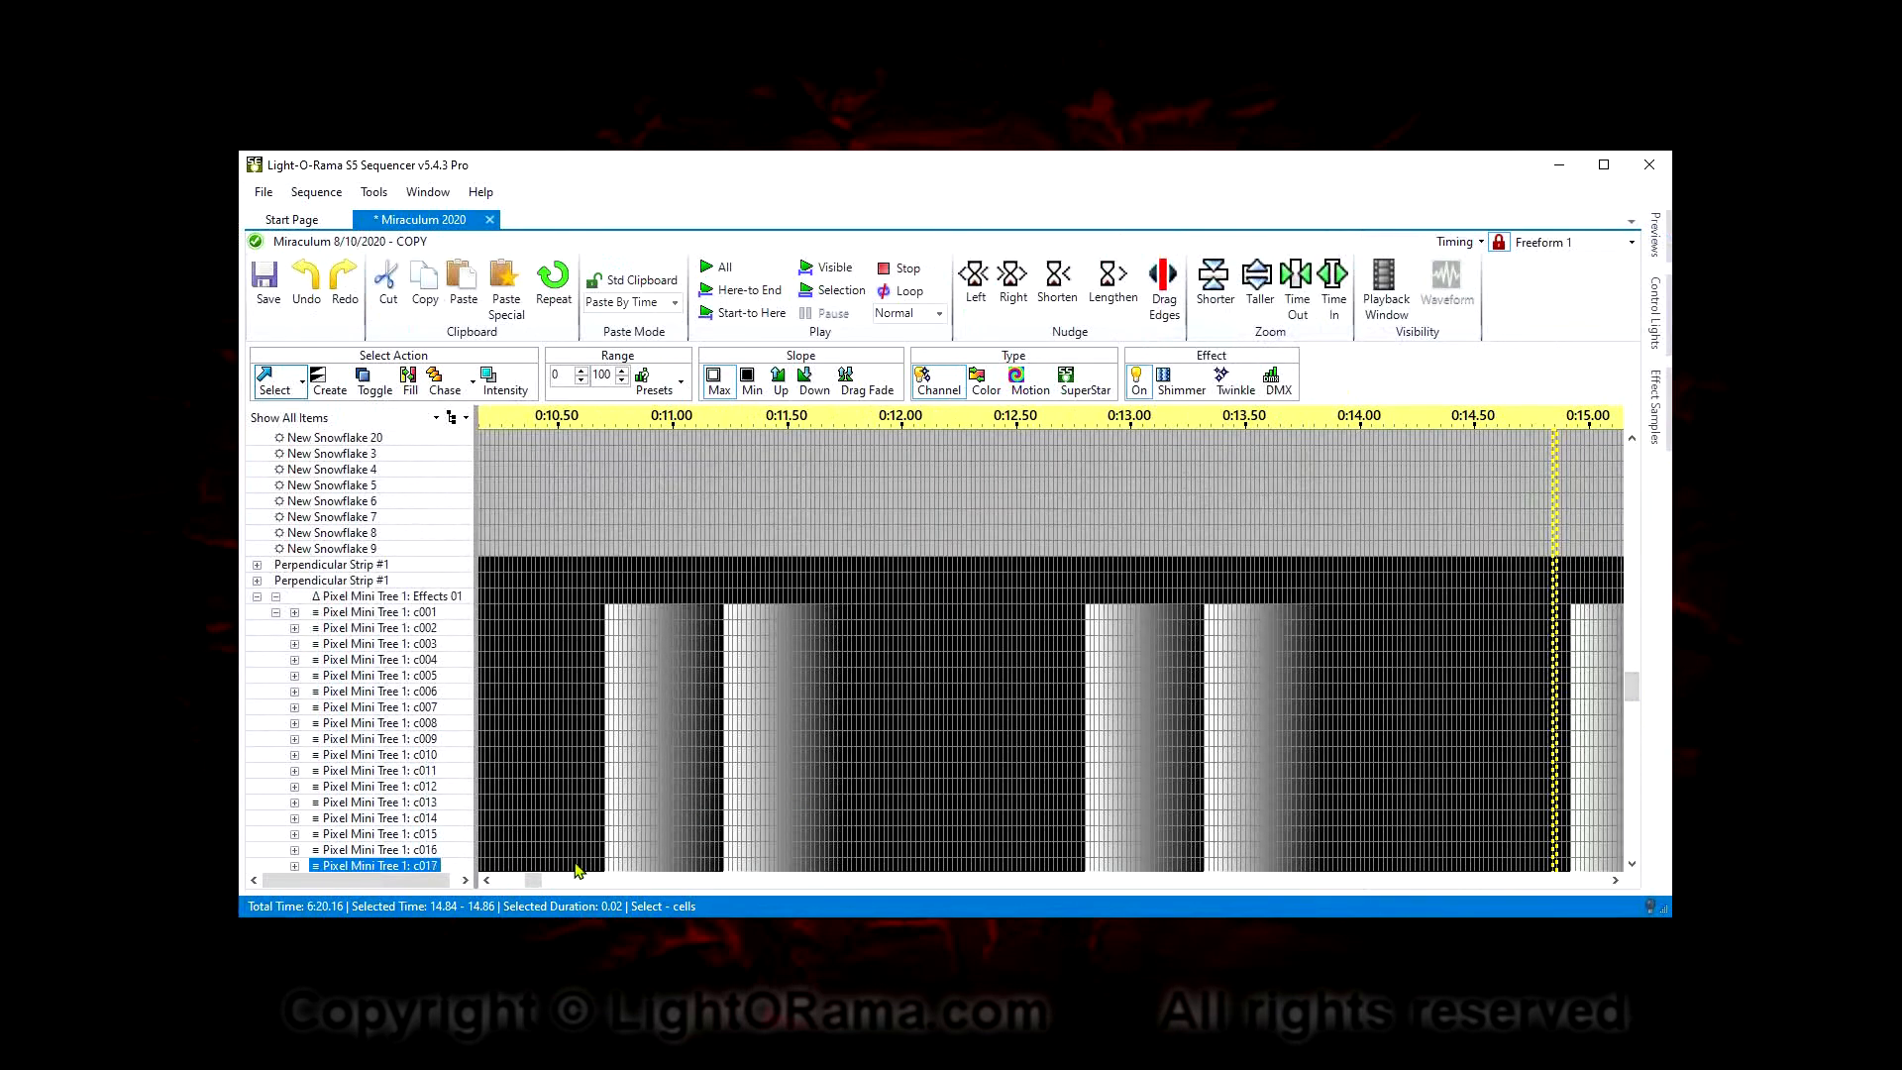
{"action": "left_click_drag", "start_coordinate": [542, 881], "coordinate": [458, 906]}
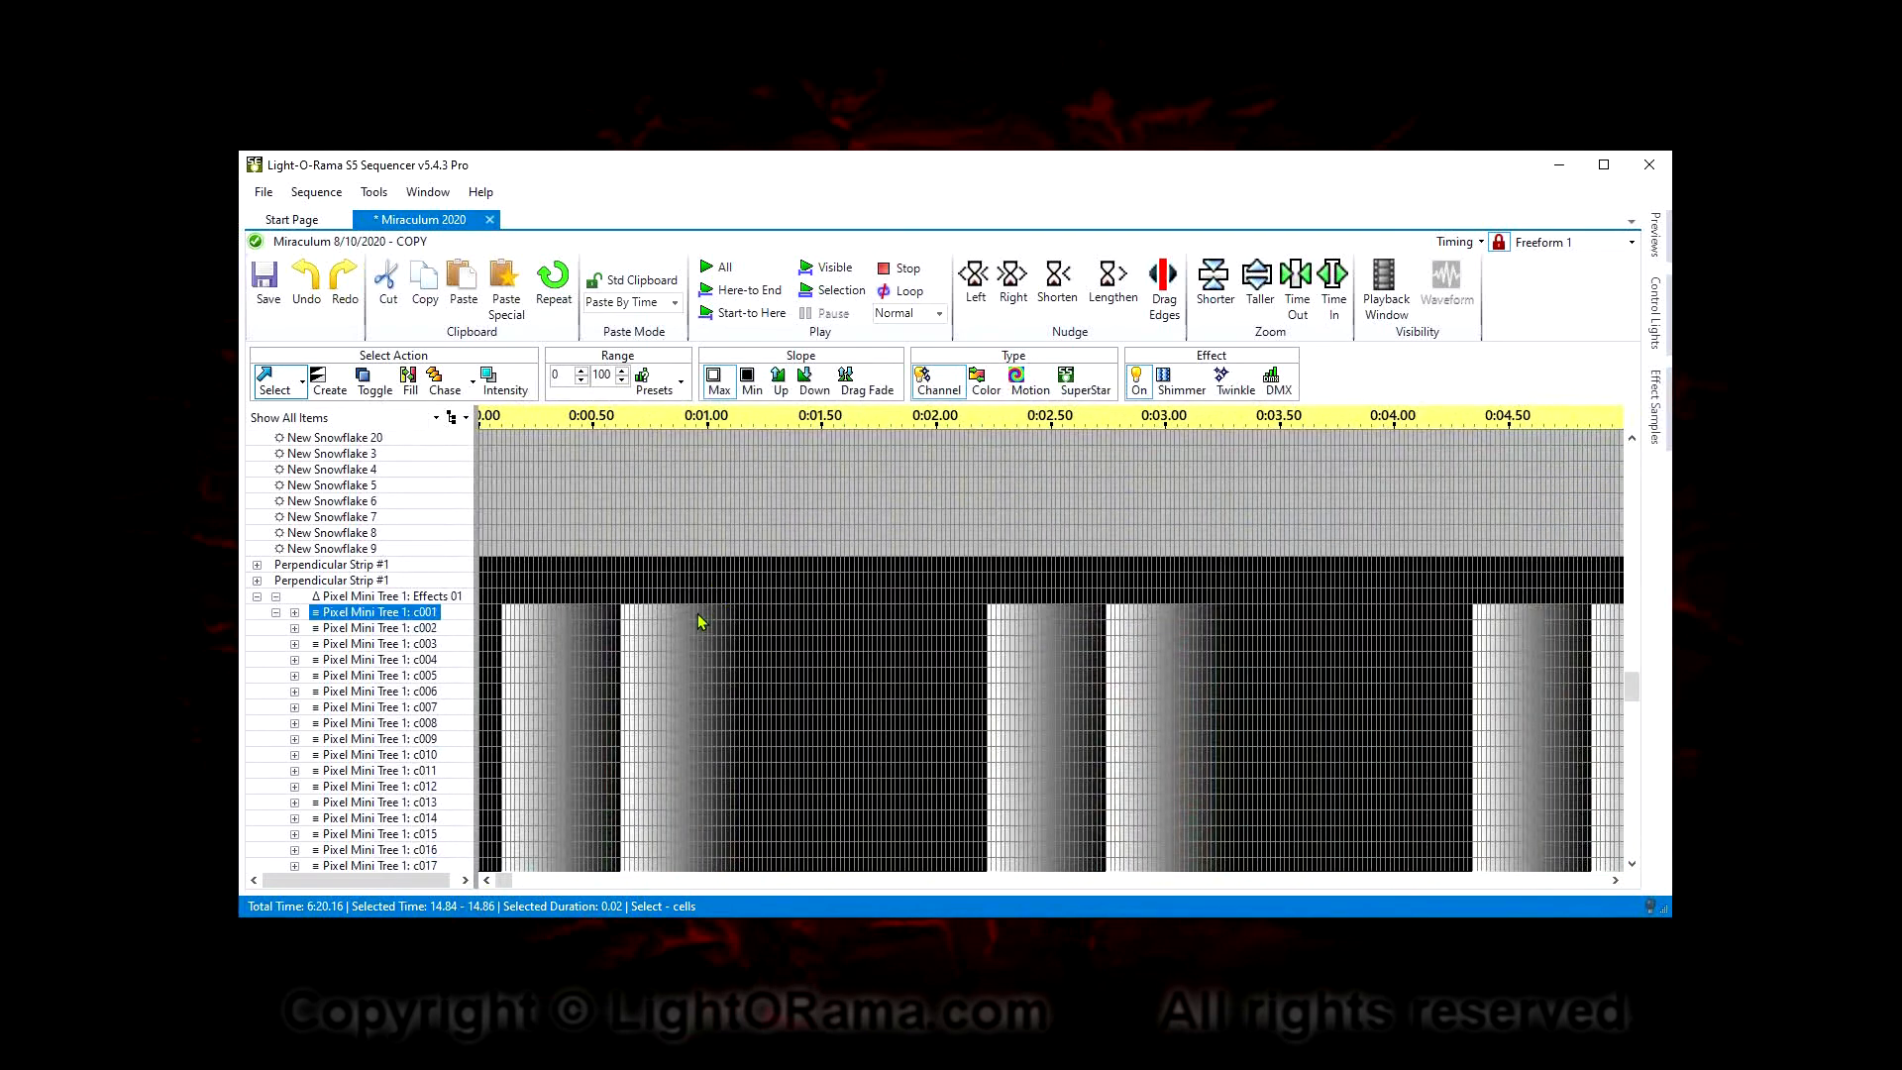
Set the selection mode to Rows and copy the entire Pixel Mini Tree 1: c001 row
{"action": "mouse_move", "coordinate": [698, 621]}
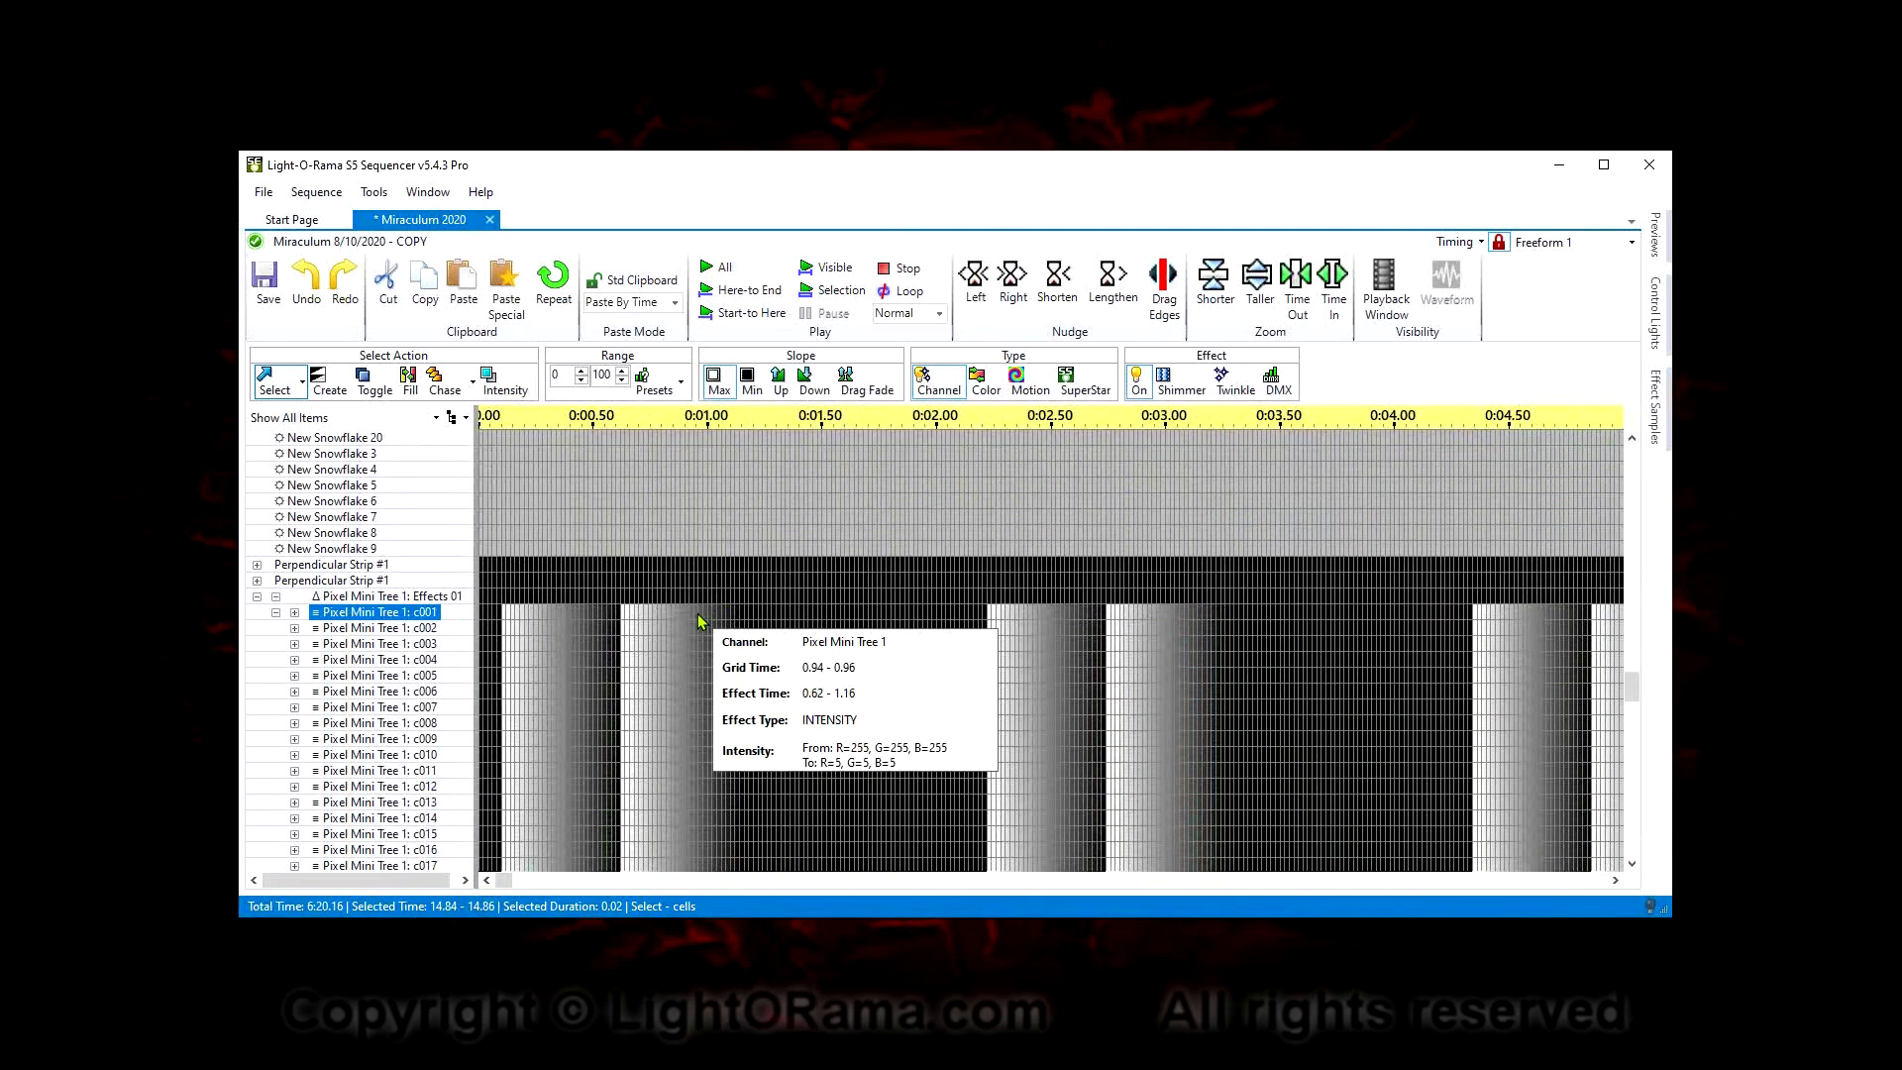
{"action": "left_click", "coordinate": [697, 614]}
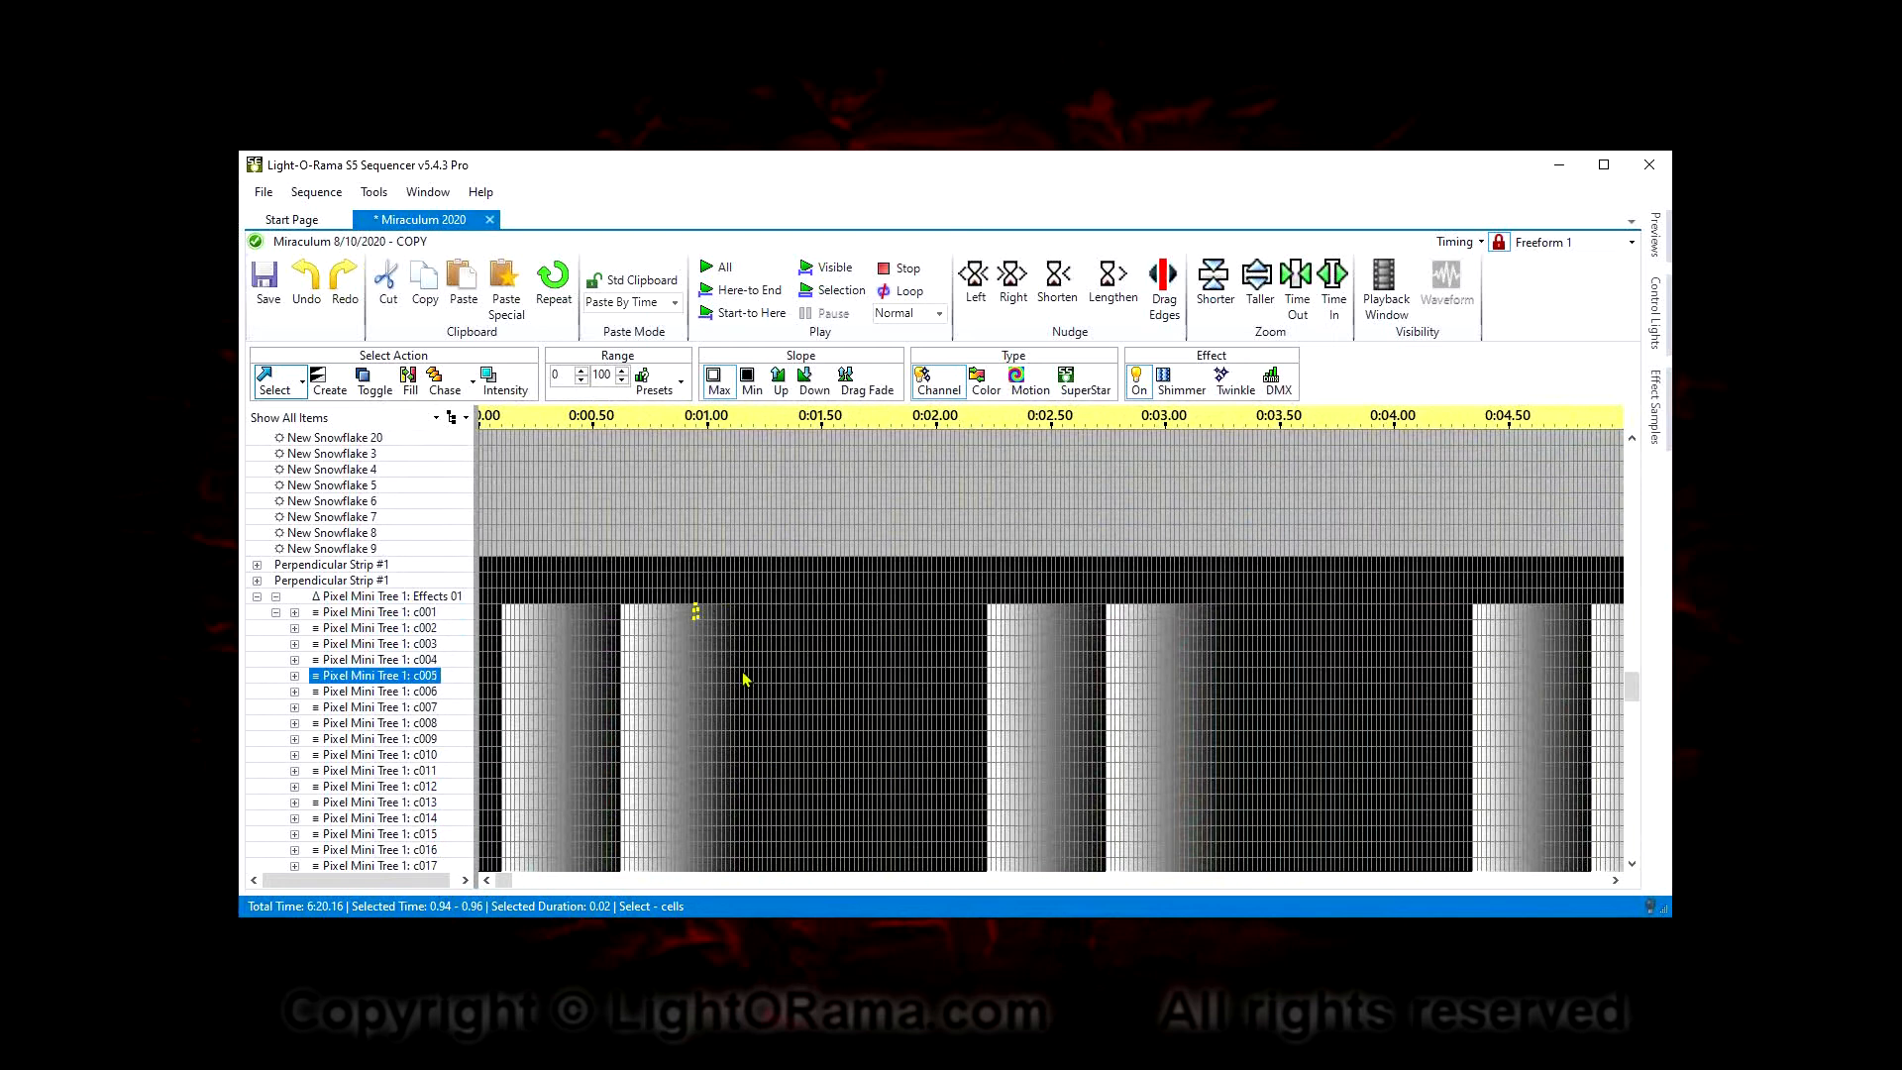
{"action": "key", "text": "ctrl+a"}
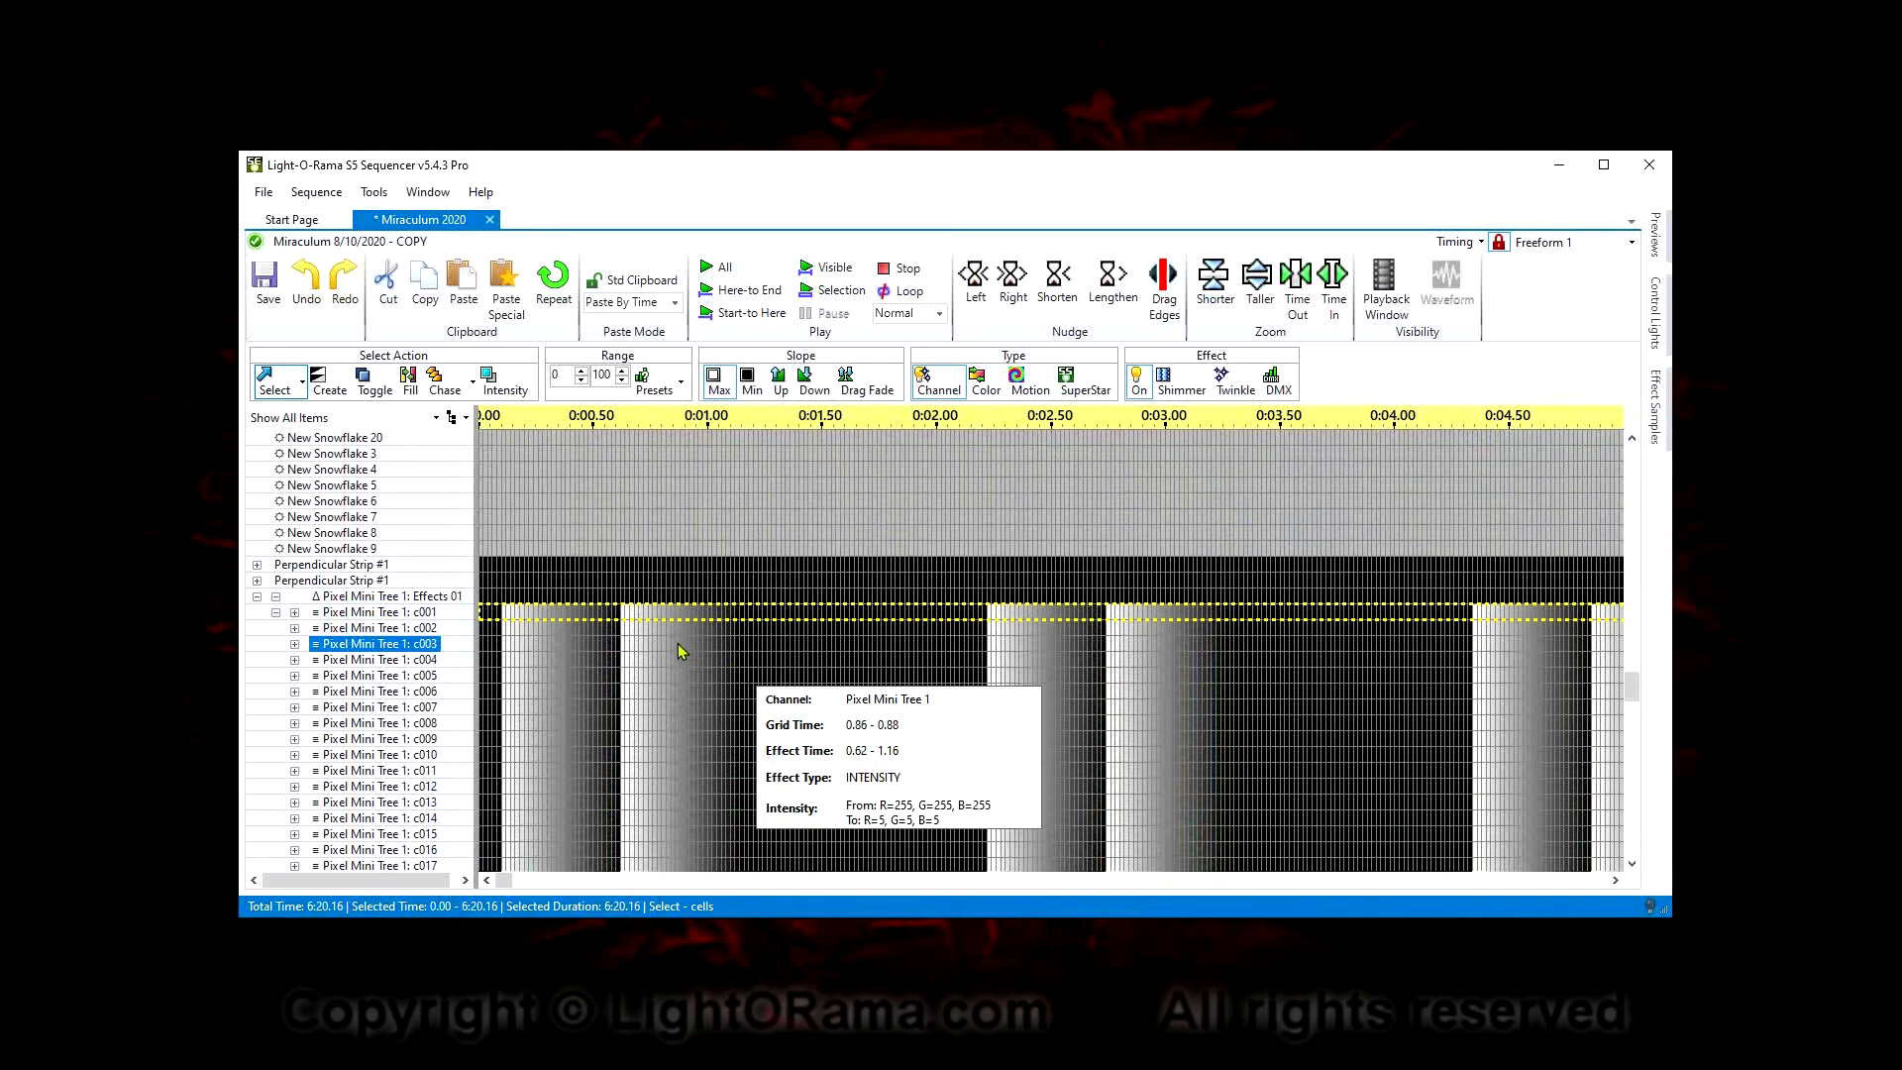
{"action": "left_click", "coordinate": [302, 382]}
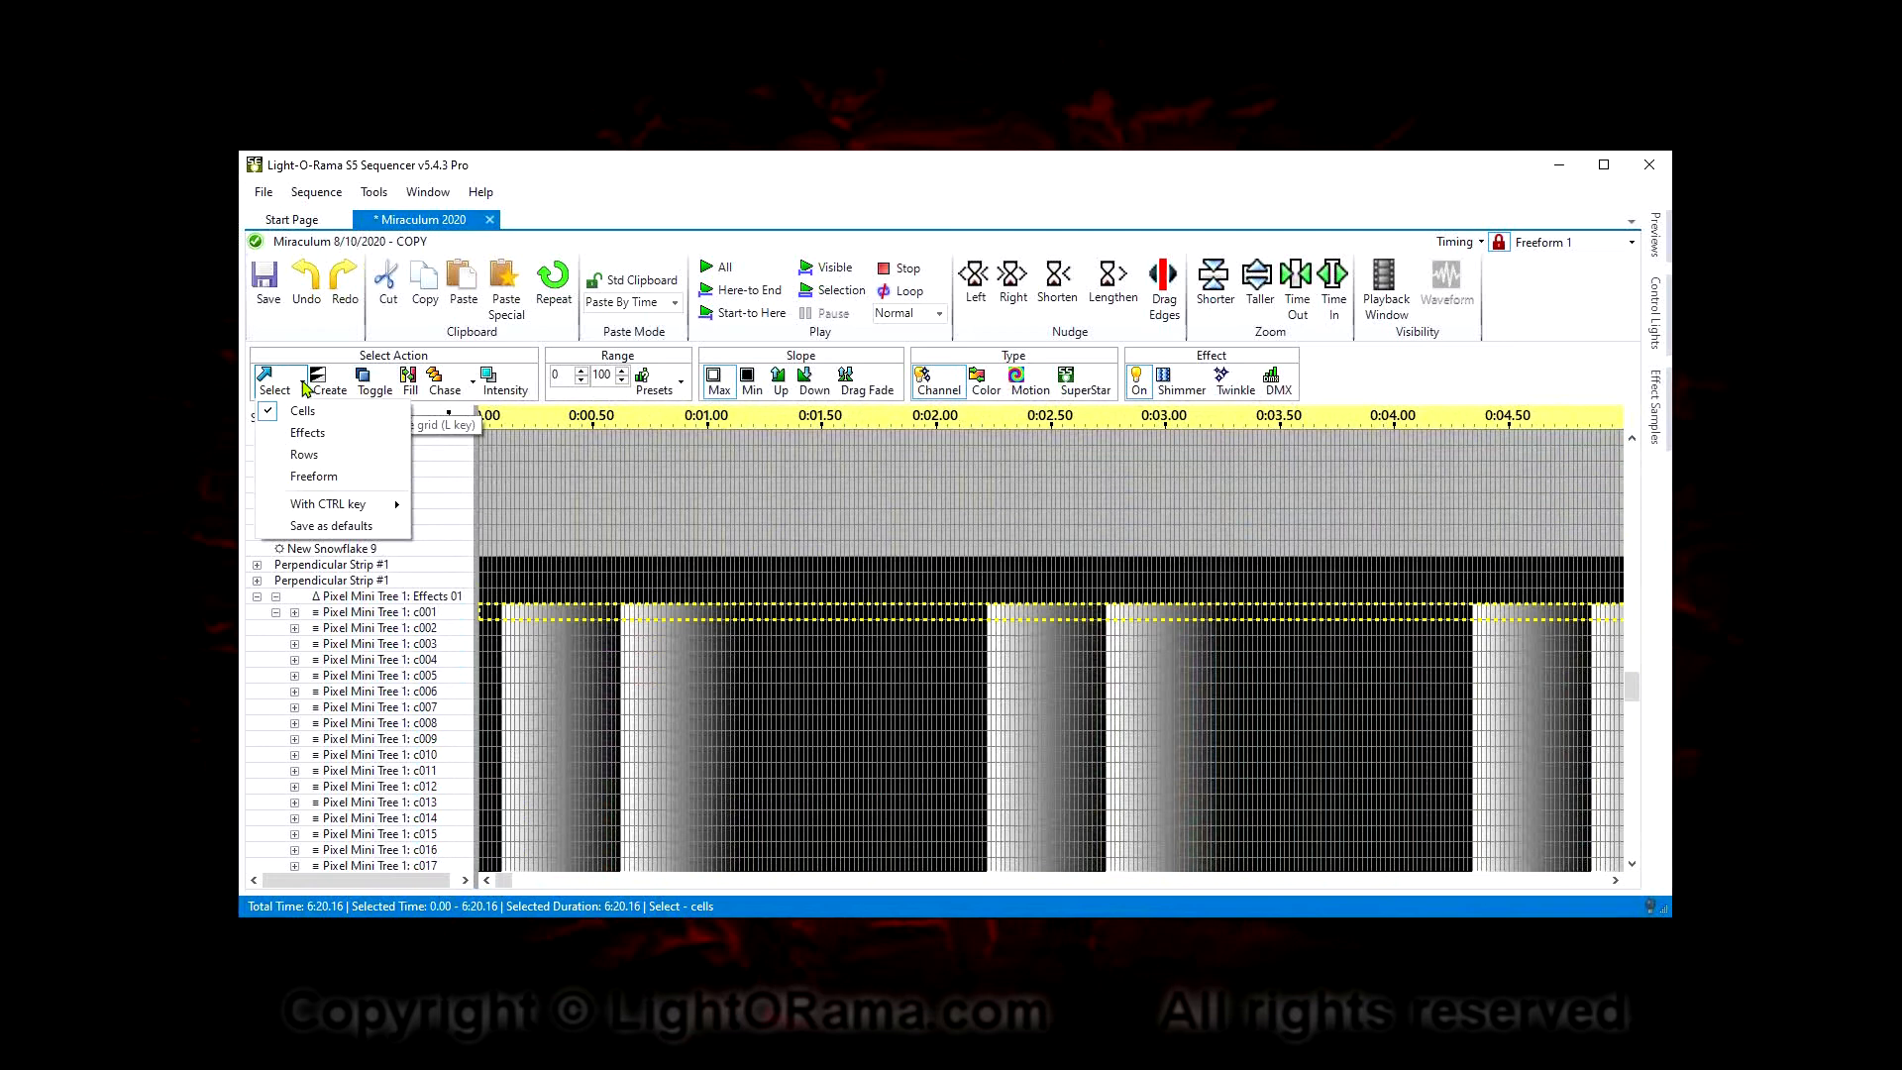
{"action": "left_click", "coordinate": [305, 454]}
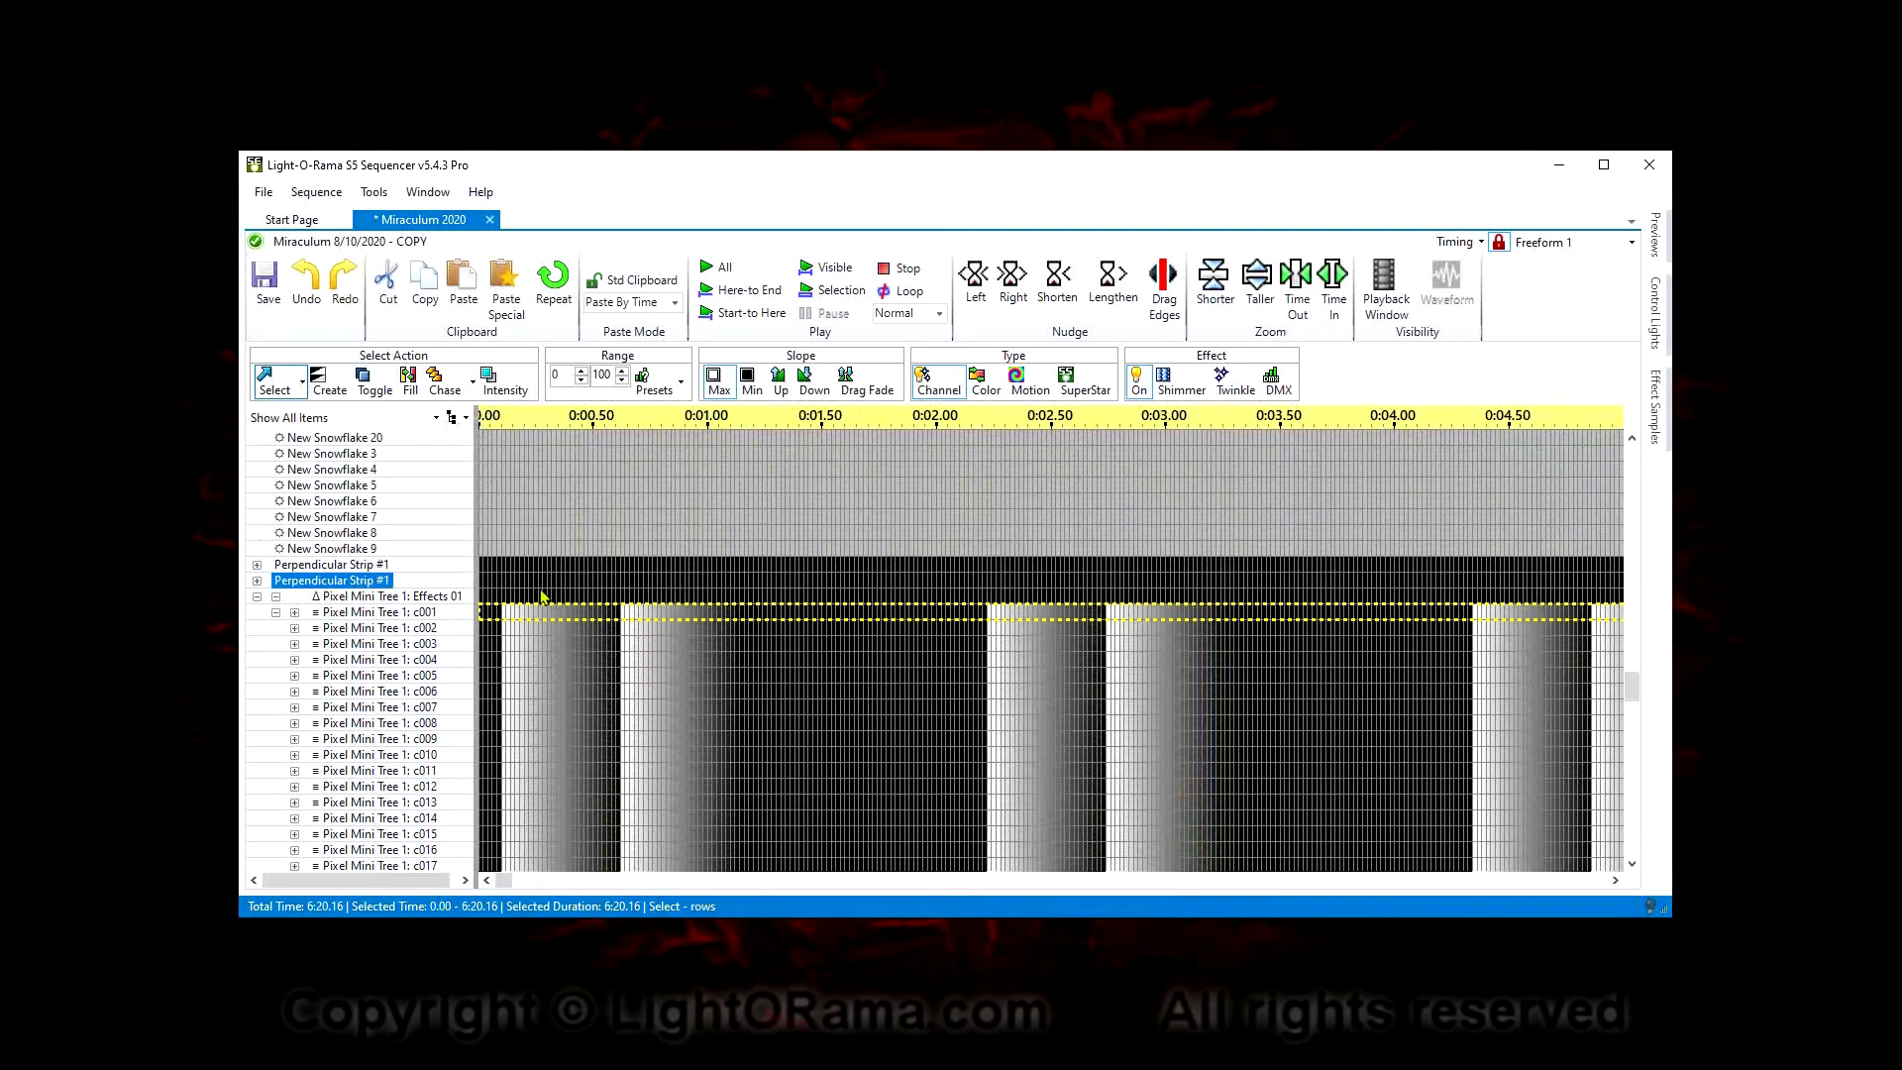
{"action": "left_click", "coordinate": [599, 612]}
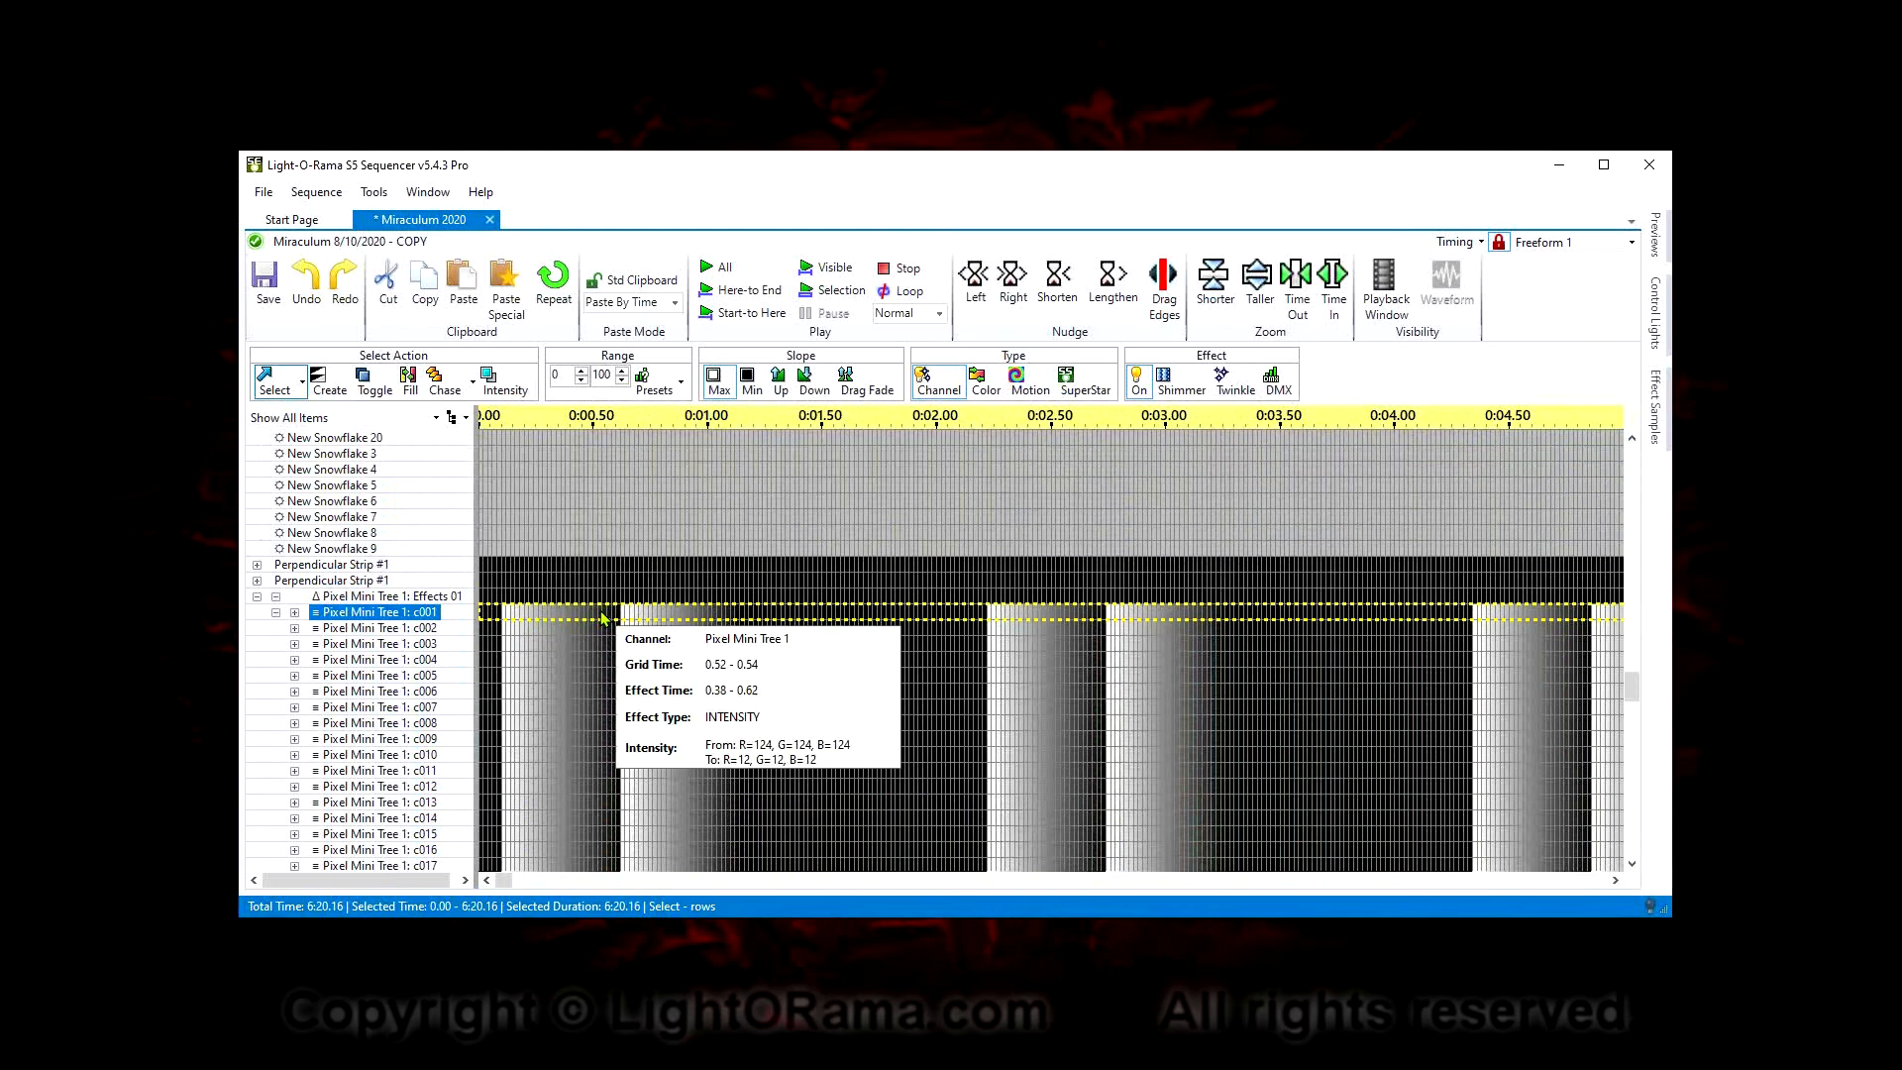
{"action": "right_click", "coordinate": [602, 618]}
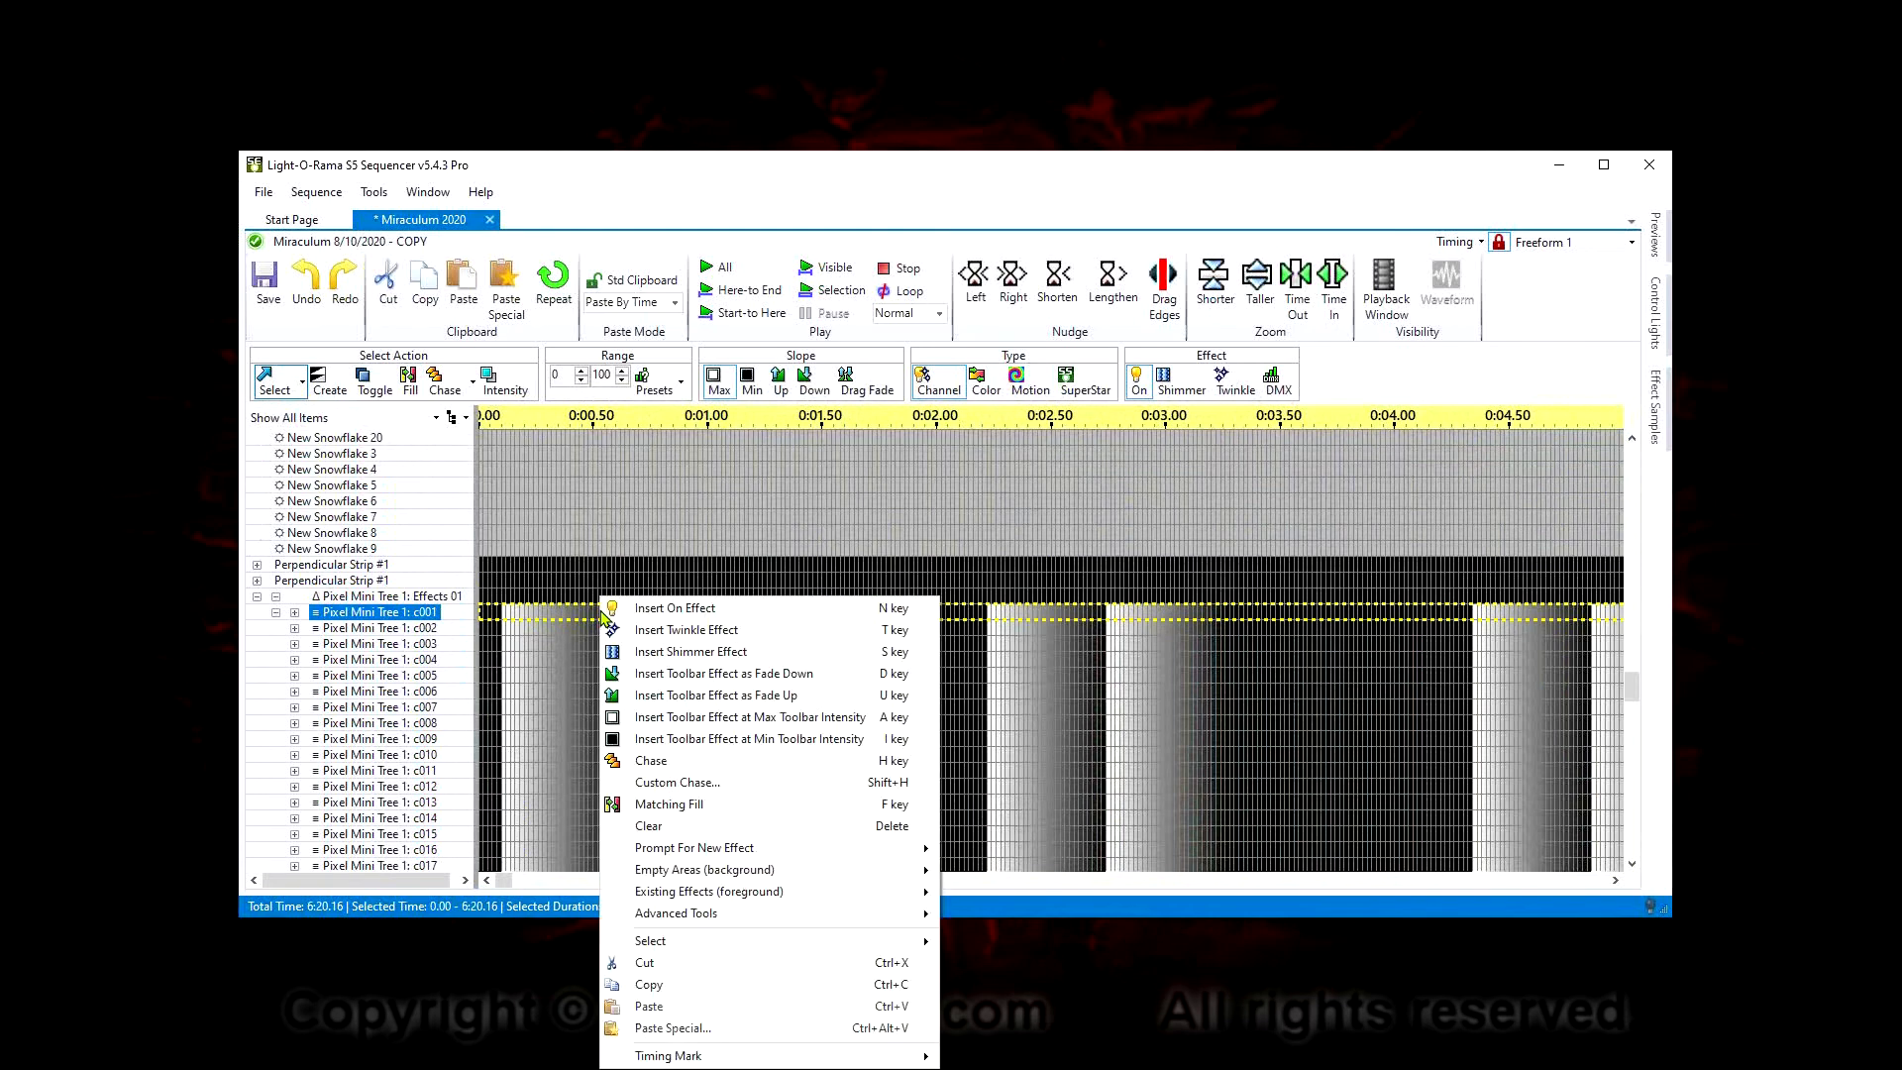
{"action": "left_click", "coordinate": [677, 965]}
Paste the copied channel data into the Pixel Mini Tree 1: Effects 01 motion row and return the selection mode to Cells
{"action": "left_click", "coordinate": [560, 602]}
{"action": "double_click", "coordinate": [557, 598]}
{"action": "mouse_move", "coordinate": [560, 603]}
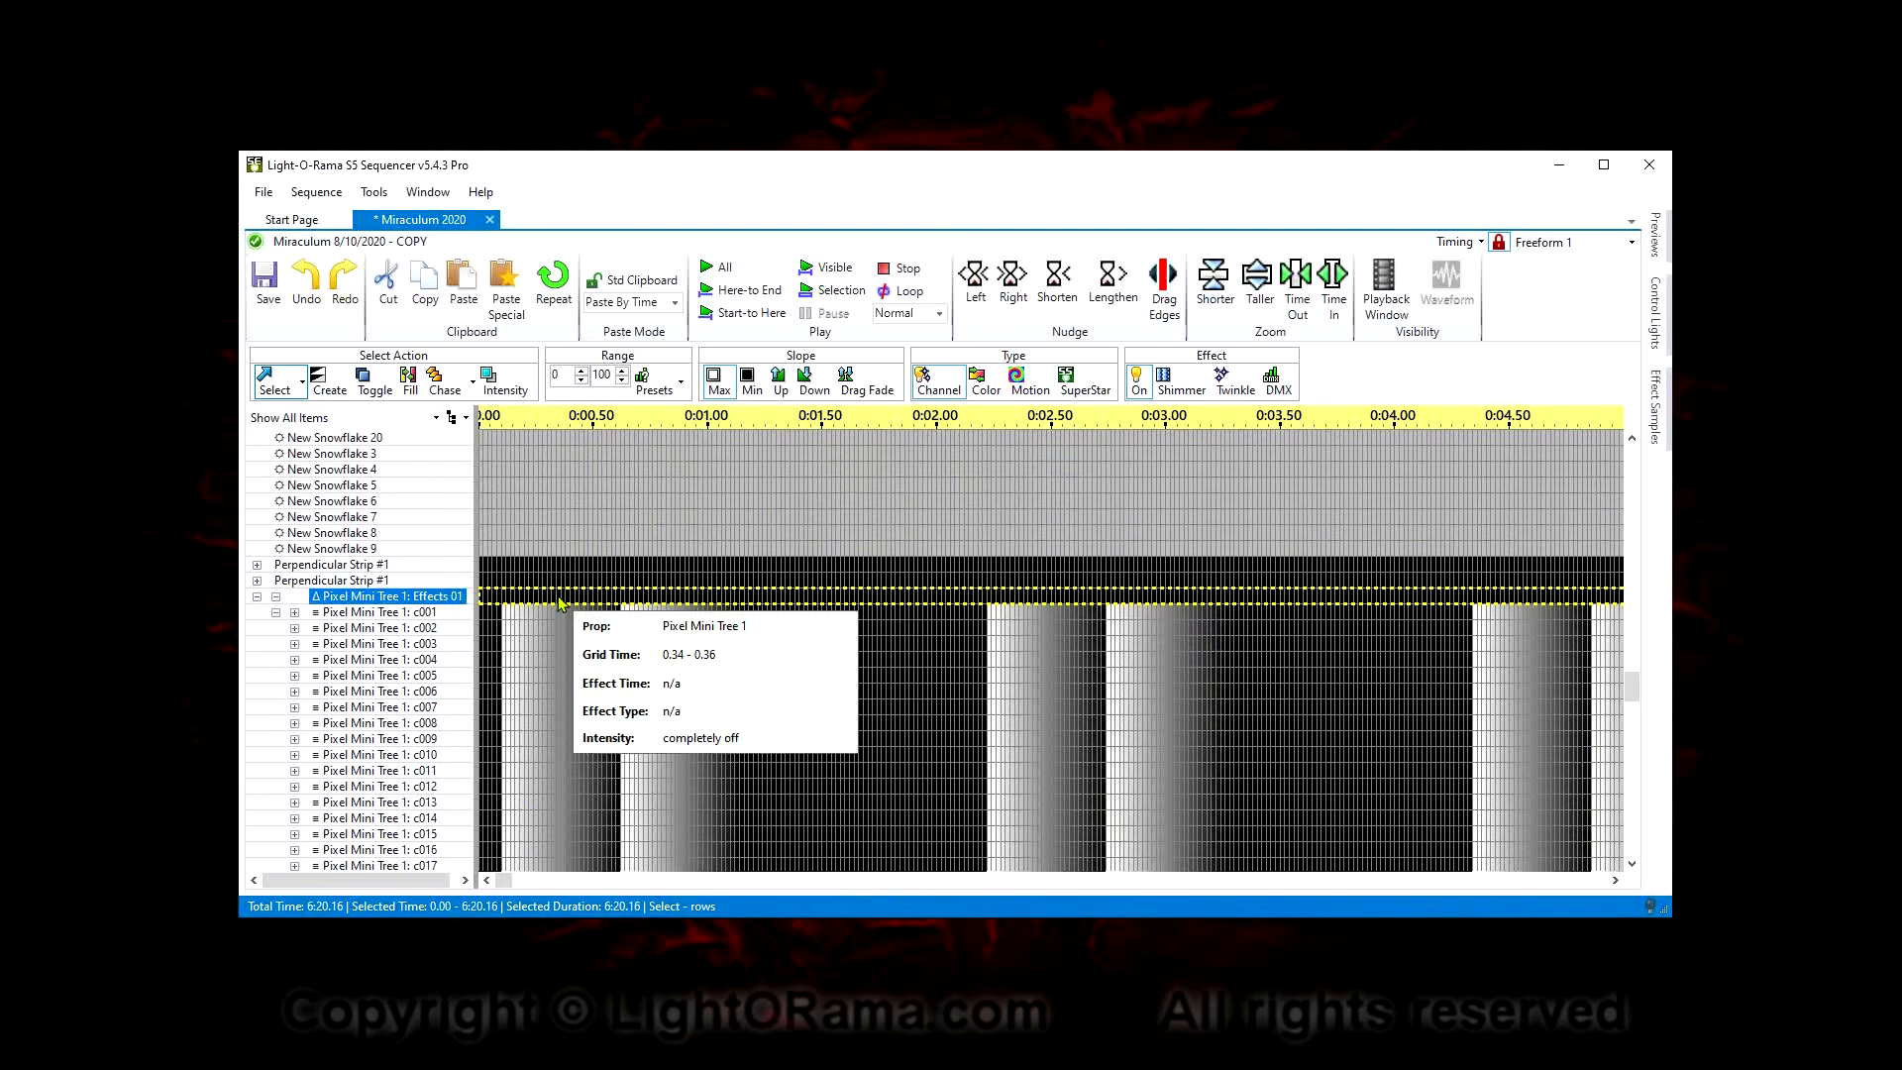
{"action": "right_click", "coordinate": [560, 602]}
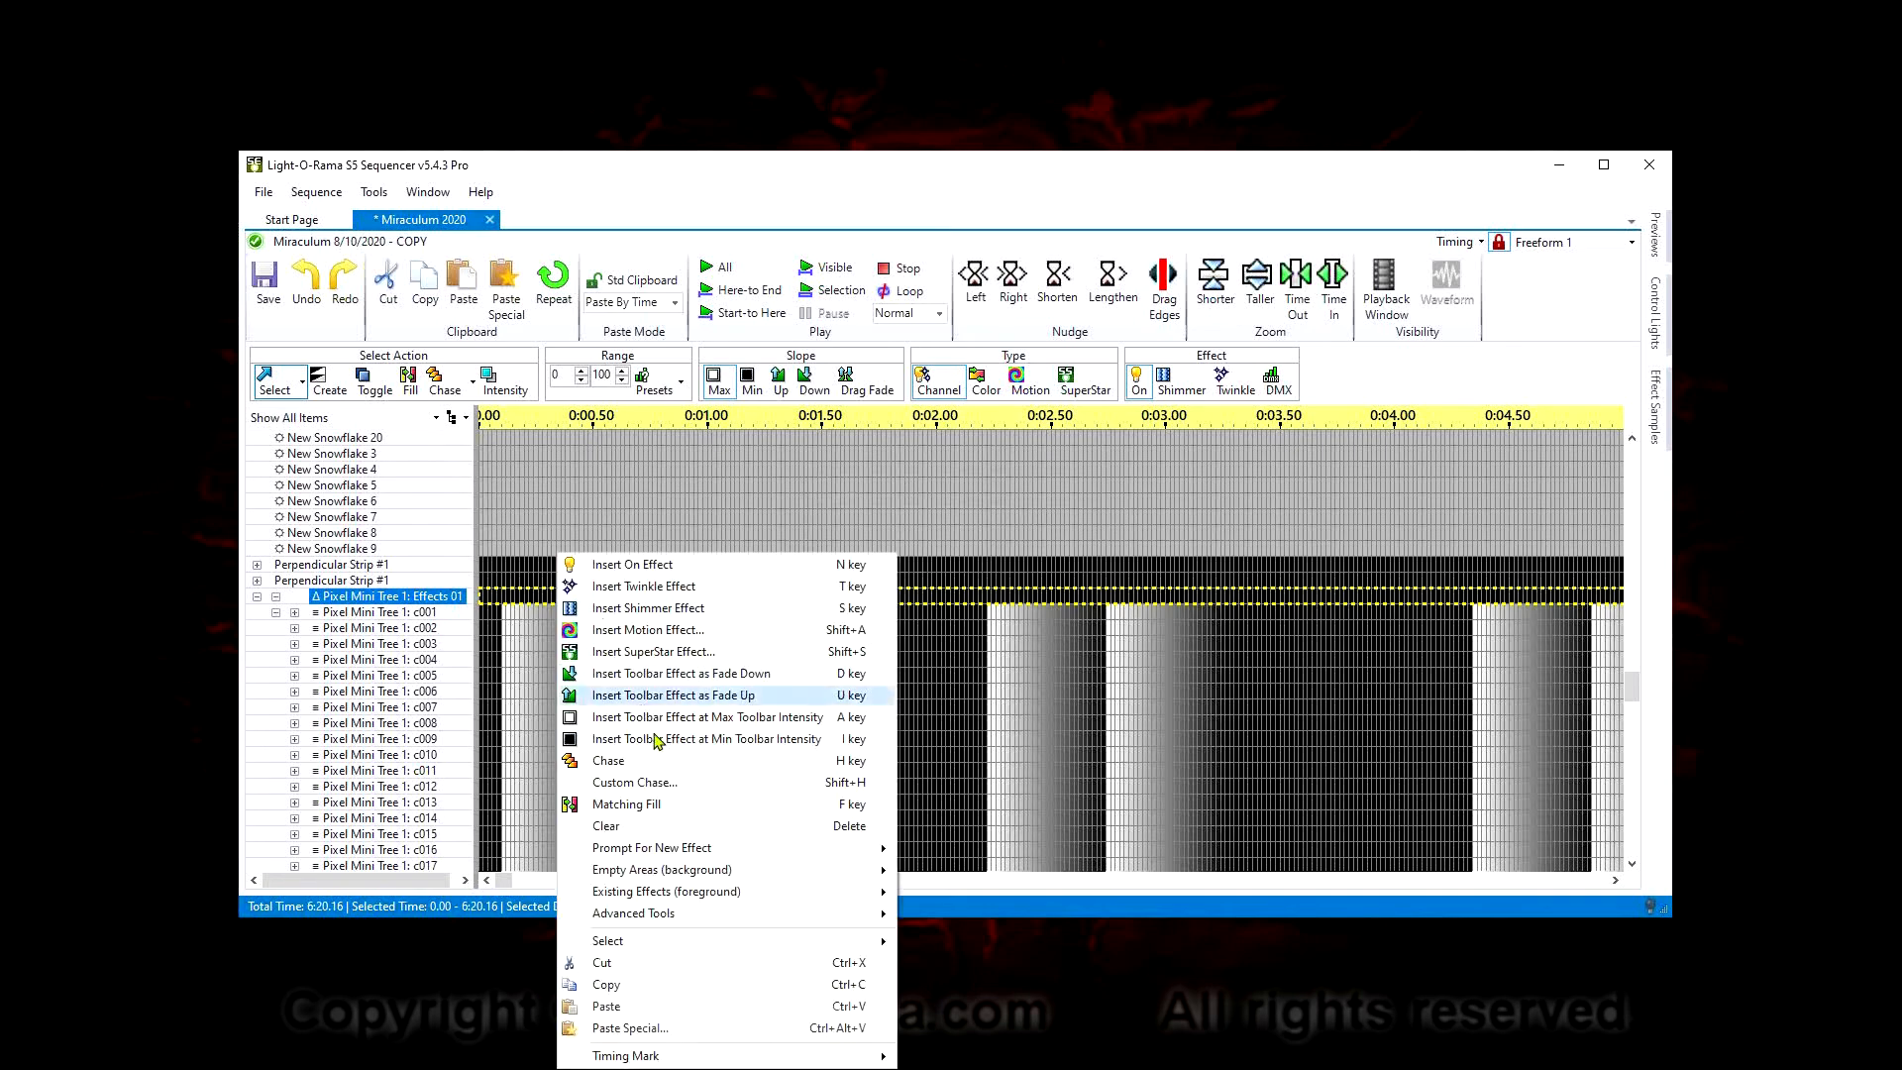
{"action": "left_click", "coordinate": [651, 1007]}
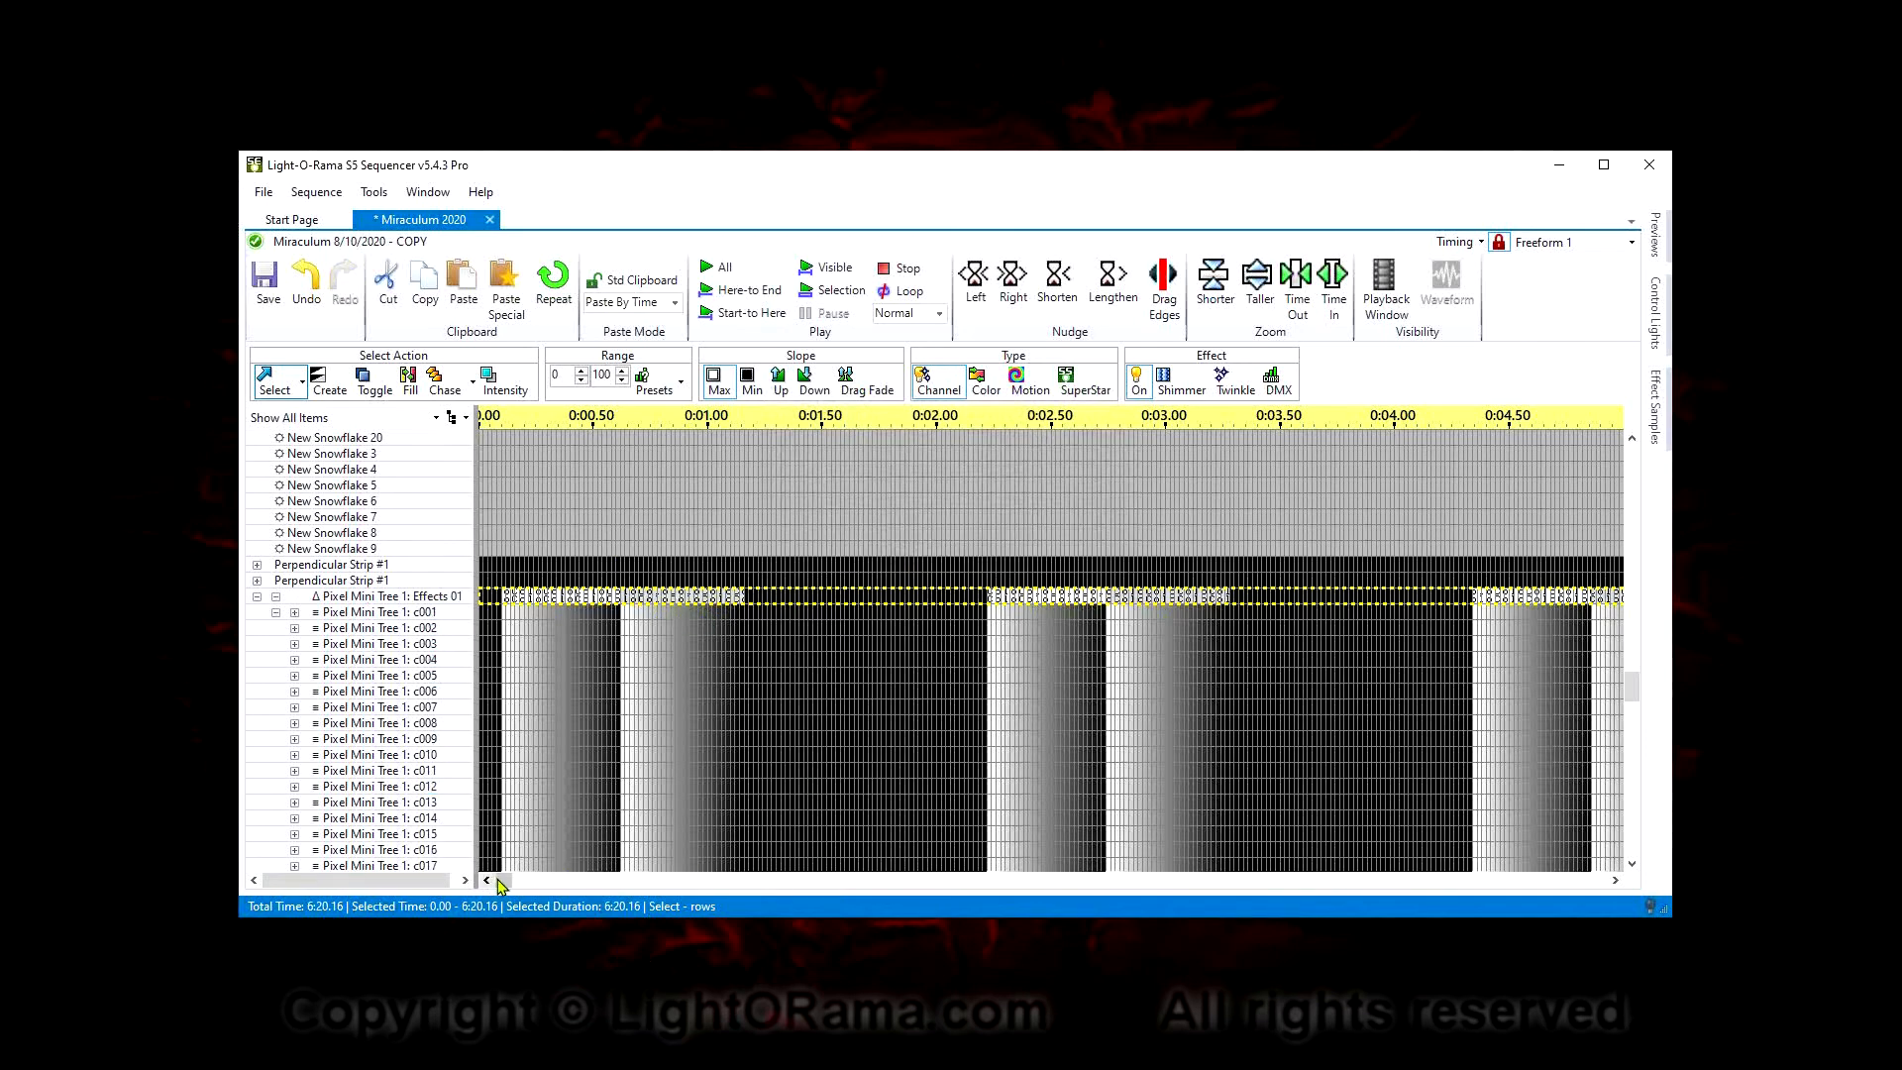
{"action": "left_click_drag", "start_coordinate": [505, 882], "coordinate": [514, 883]}
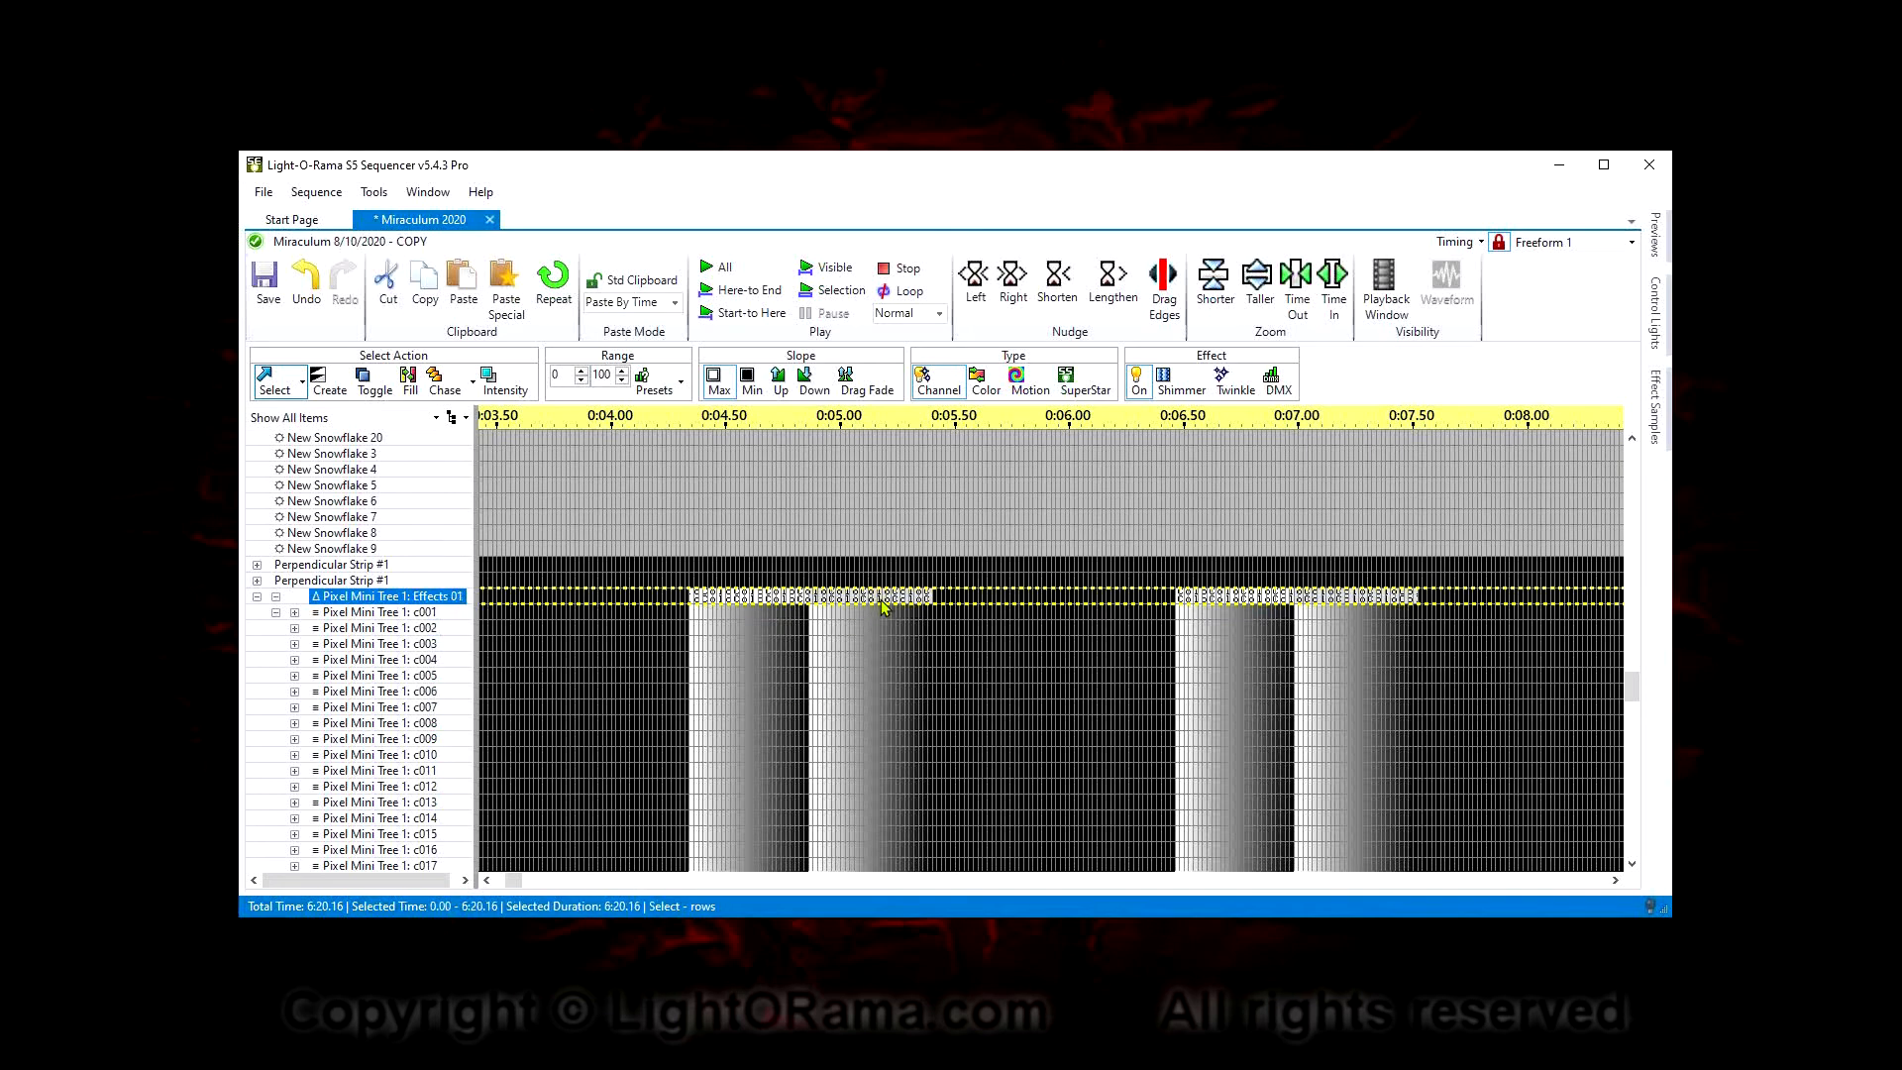
{"action": "left_click", "coordinate": [301, 382]}
{"action": "left_click", "coordinate": [314, 412]}
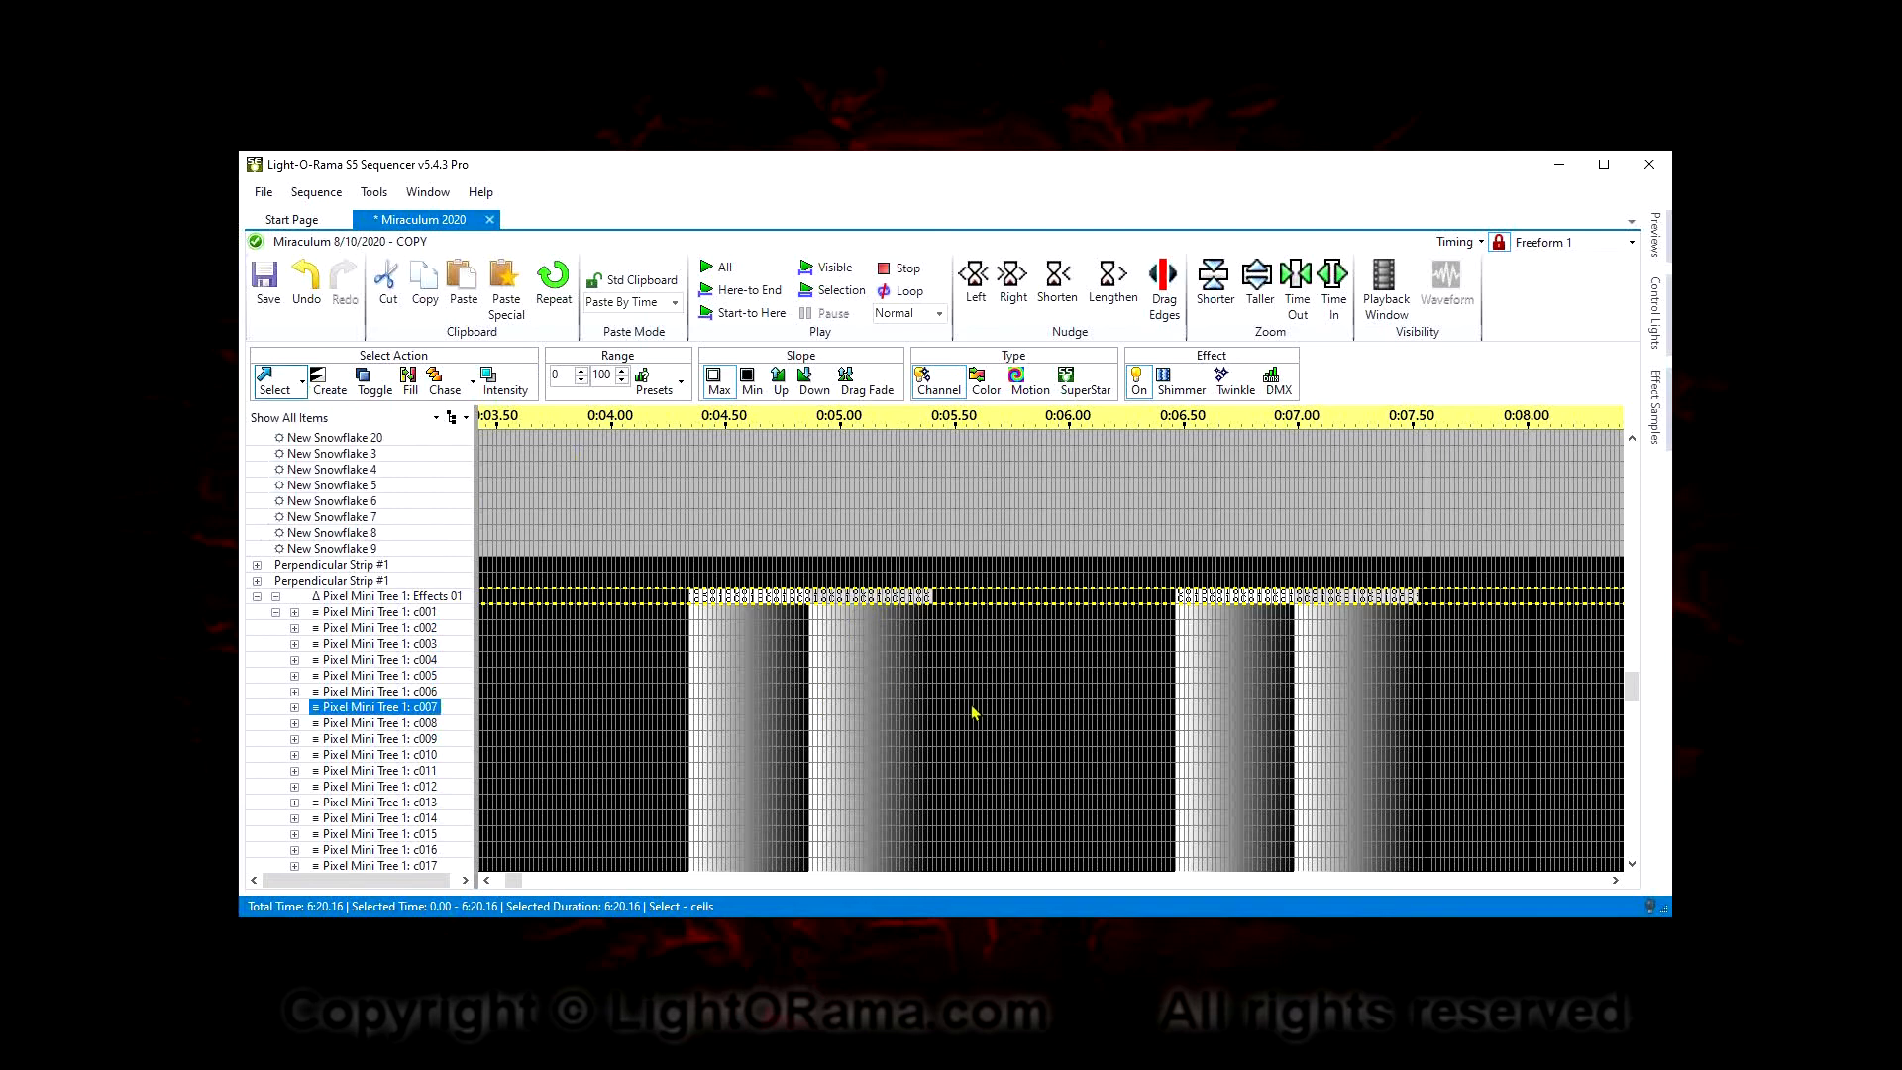
Examine the motion effects in the Effects 01 row after 0:15.50 and at 0:17.00, leaving their ColorWash settings unchanged
{"action": "left_click", "coordinate": [882, 867]}
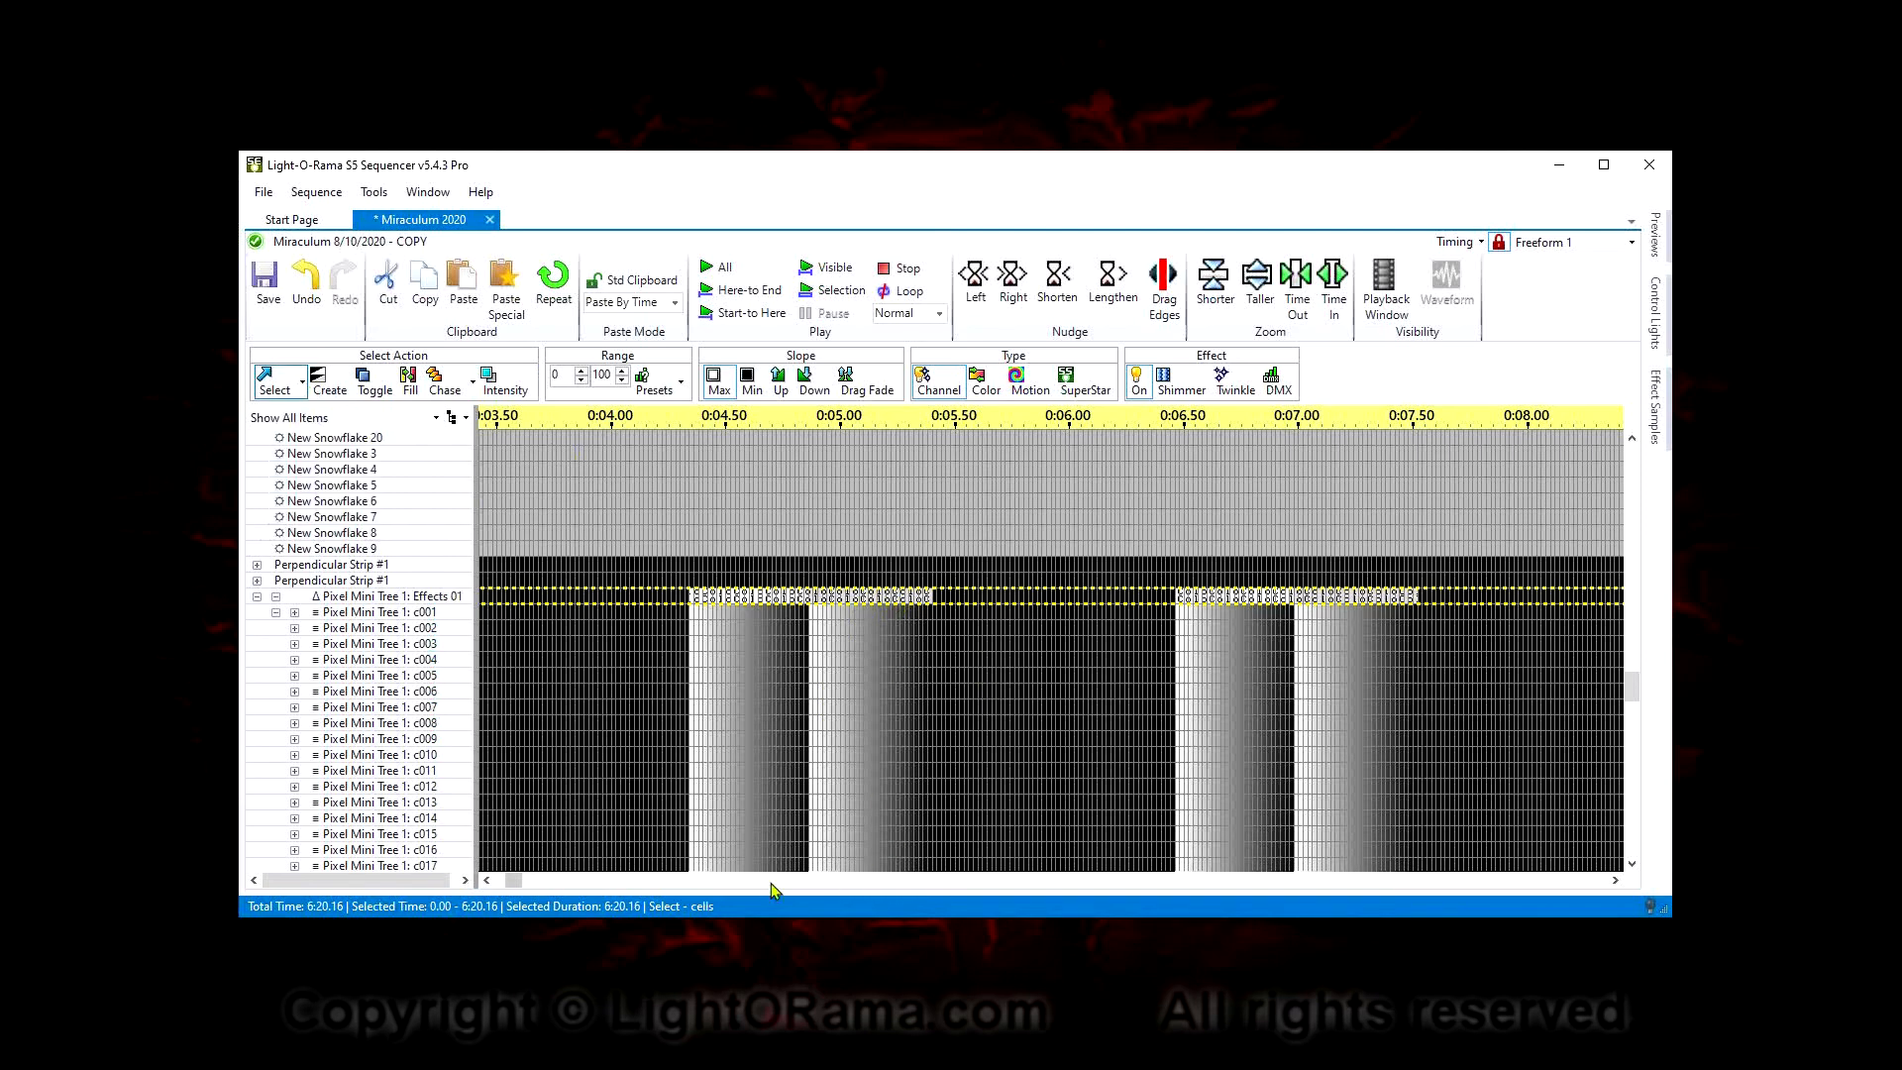
{"action": "left_click", "coordinate": [590, 879]}
{"action": "left_click", "coordinate": [577, 879]}
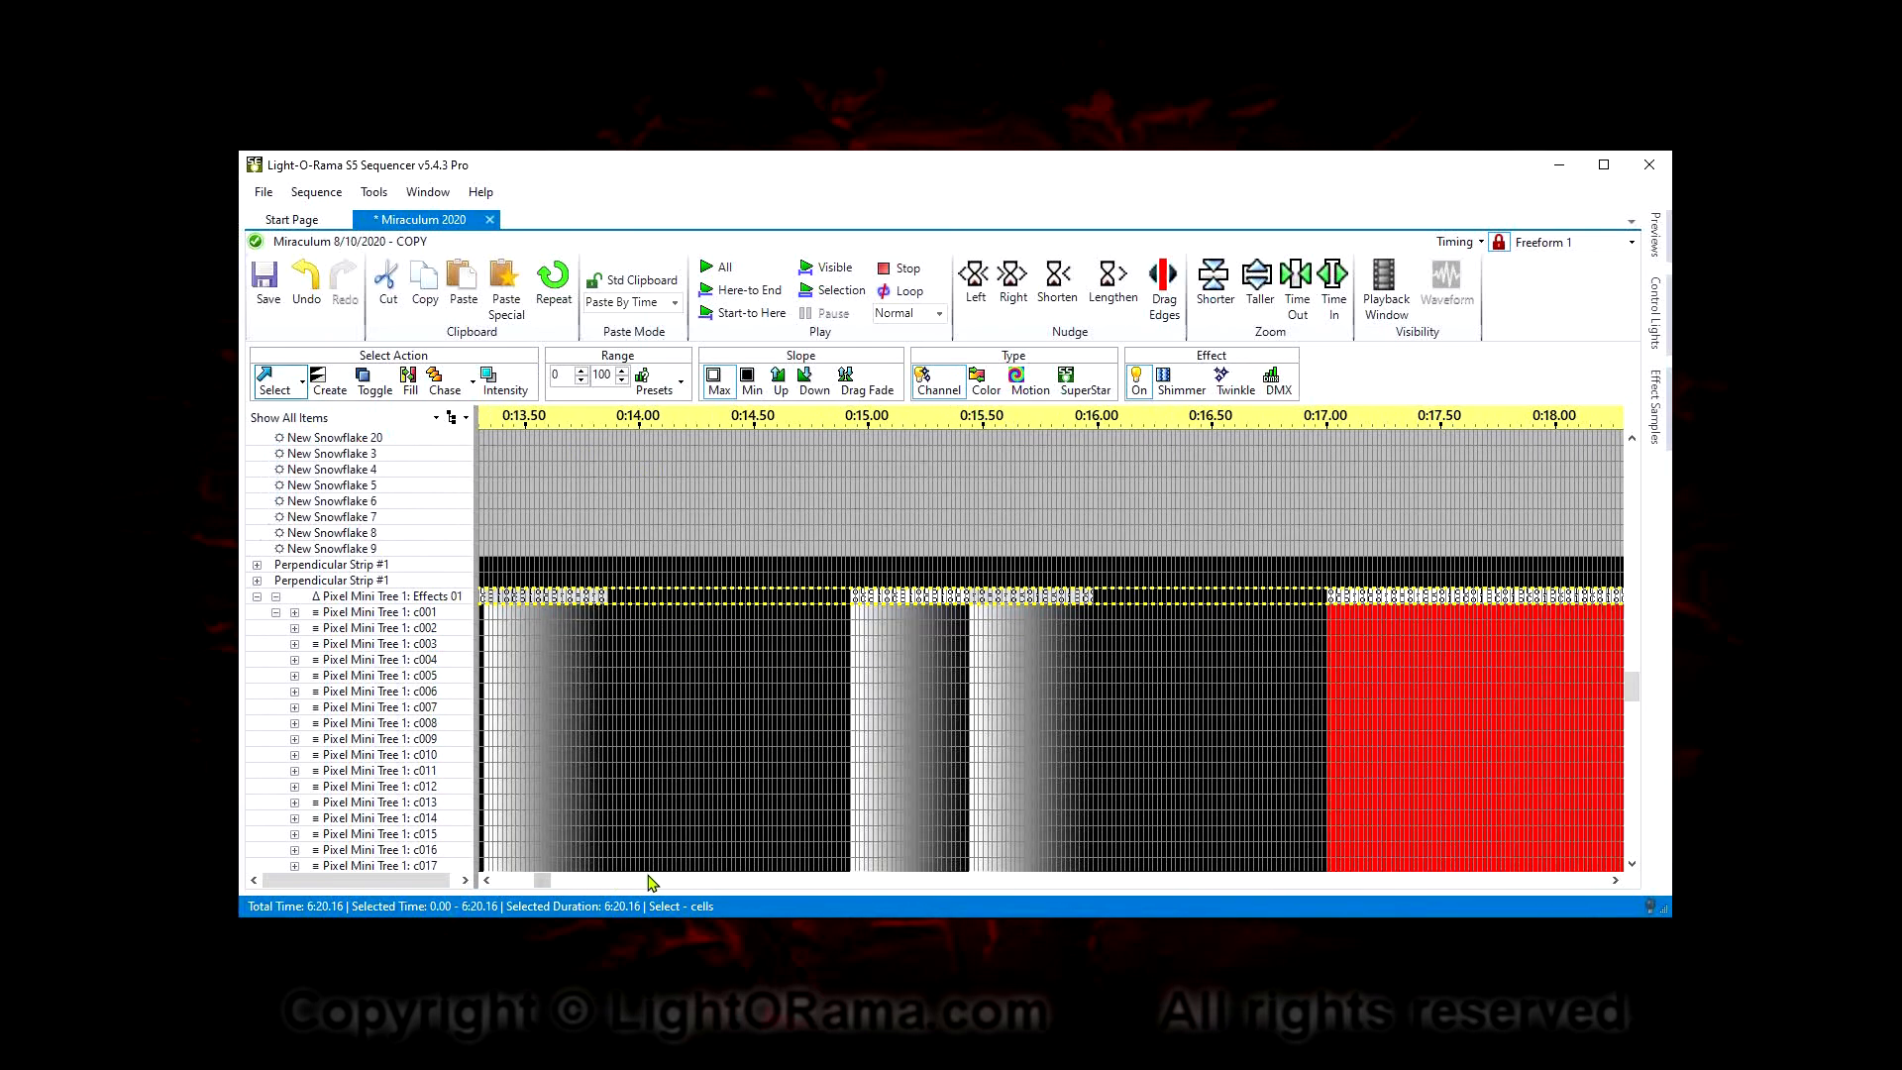
{"action": "double_click", "coordinate": [1036, 599]}
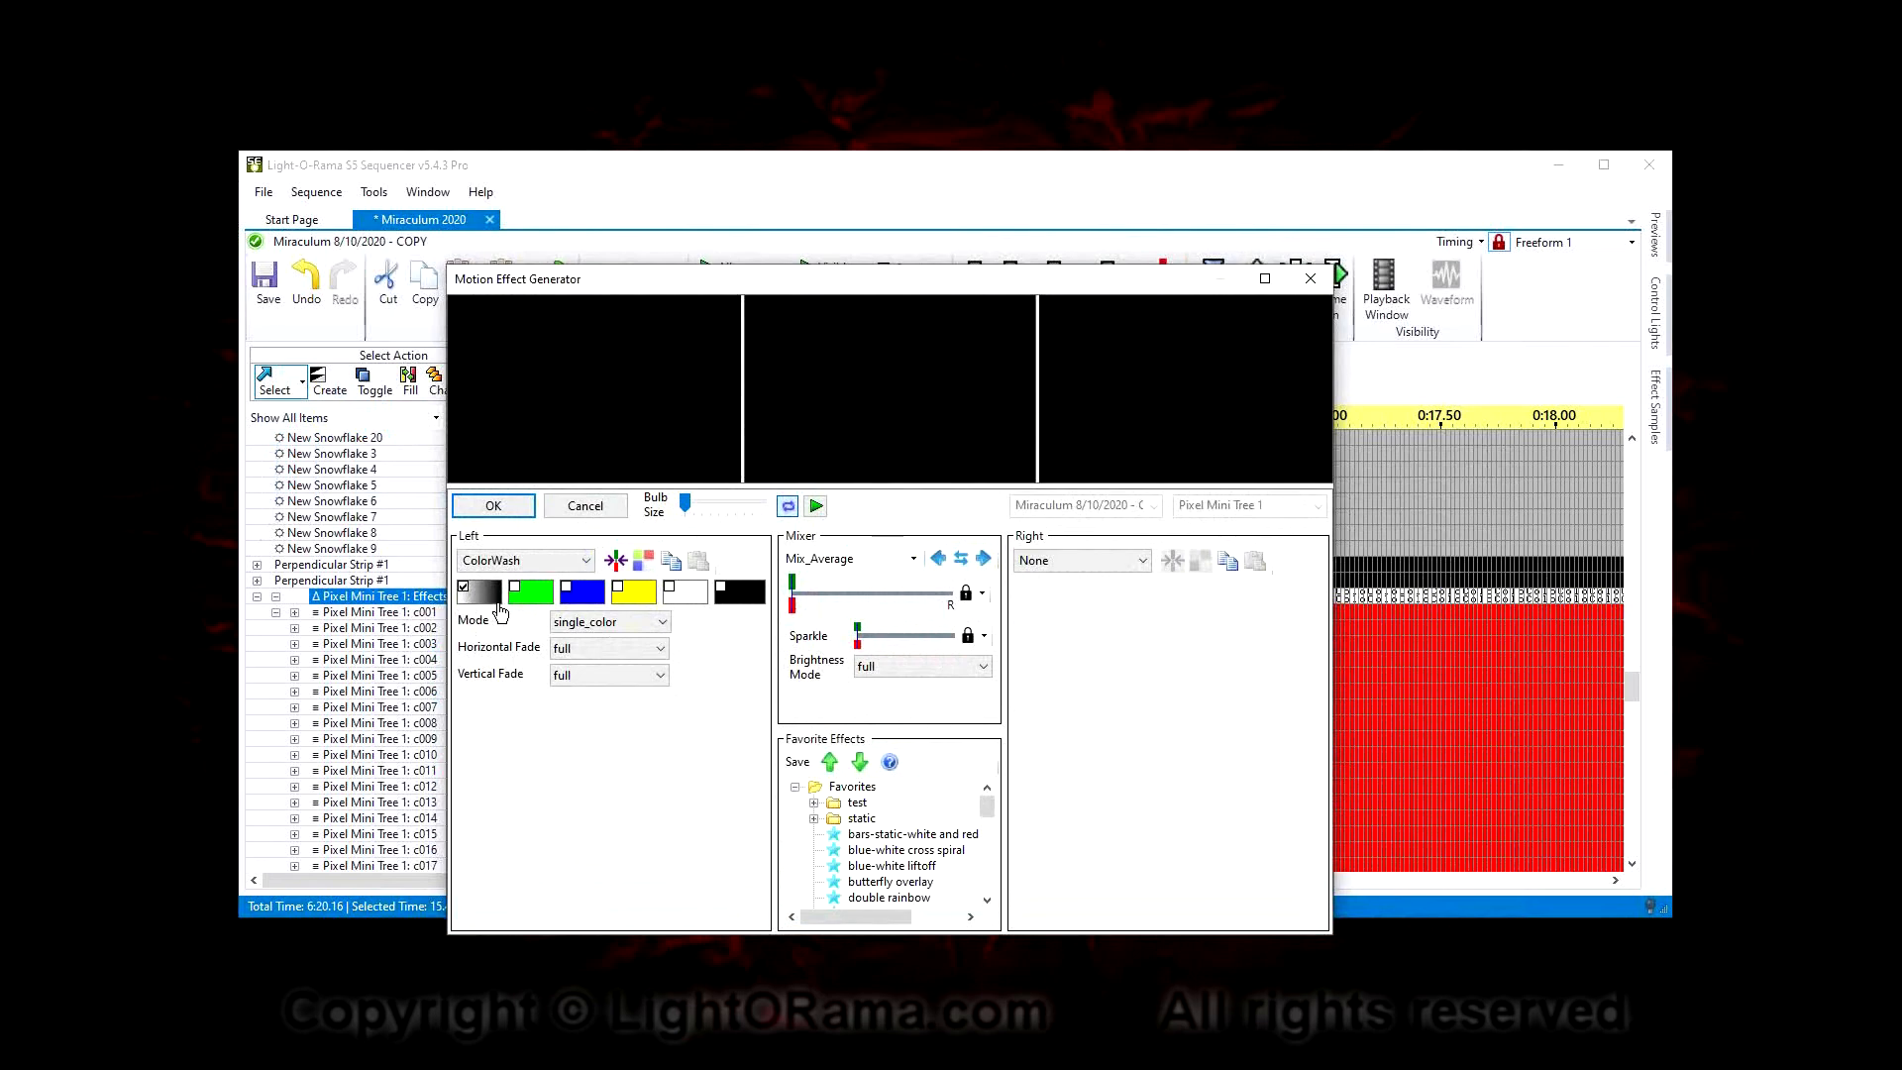
{"action": "left_click", "coordinate": [594, 506]}
{"action": "double_click", "coordinate": [1344, 600]}
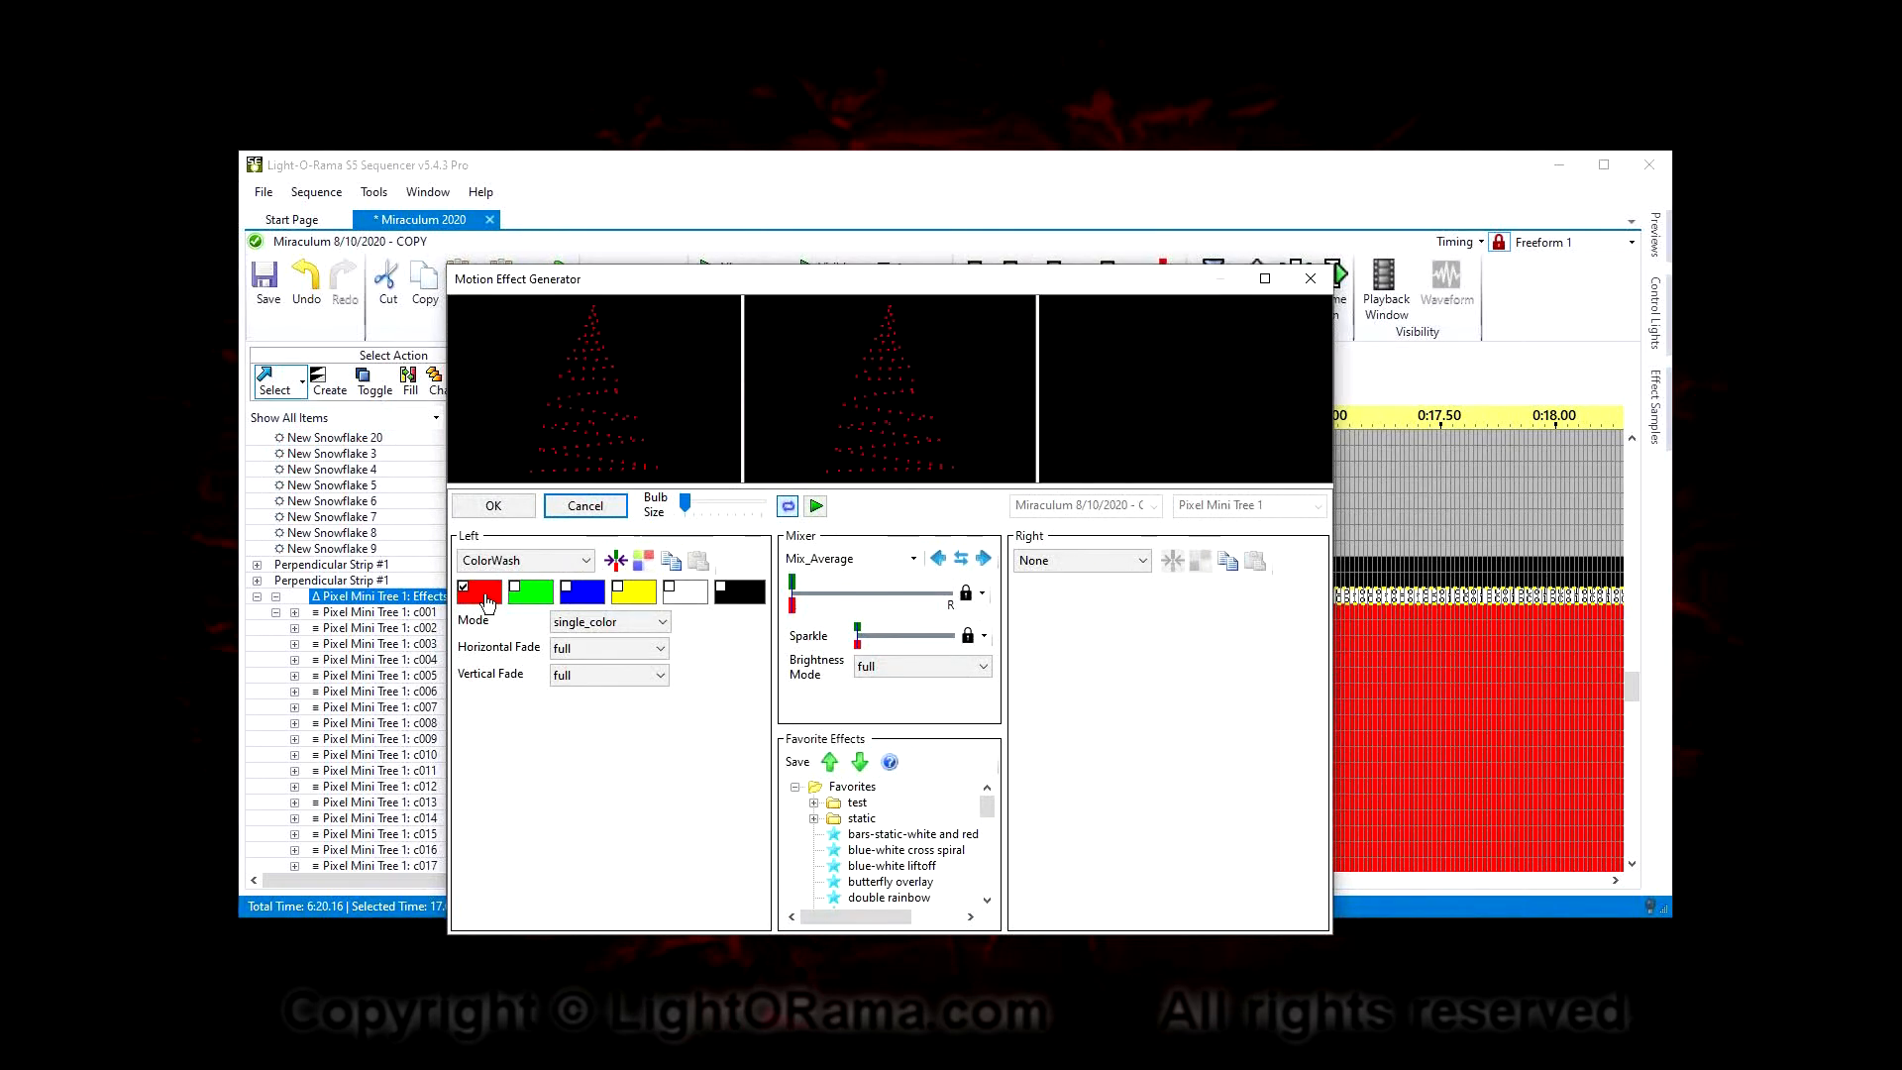
{"action": "left_click", "coordinate": [586, 506]}
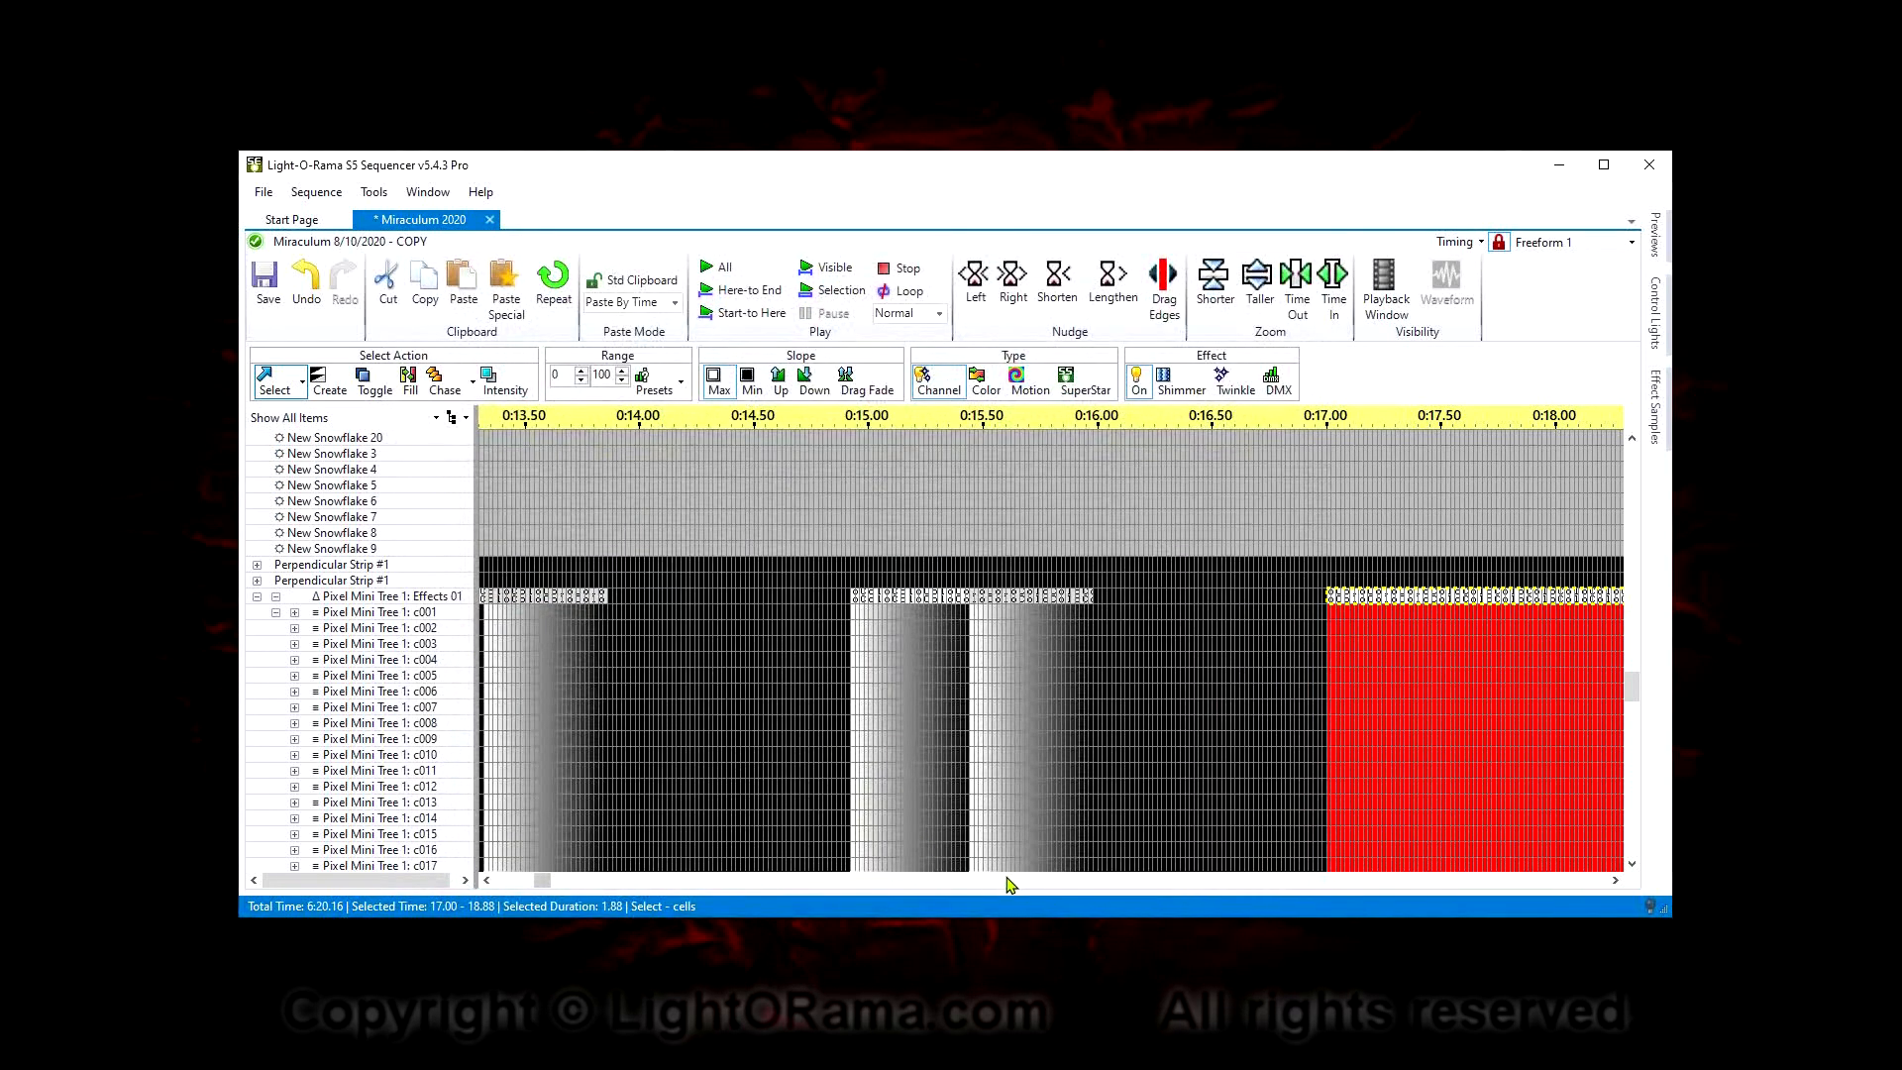
Examine the ColorWash settings of the fading red effect near 0:19.00 and the green effect near 0:19.50, cancelling both
{"action": "left_click_drag", "start_coordinate": [546, 882], "coordinate": [553, 883]}
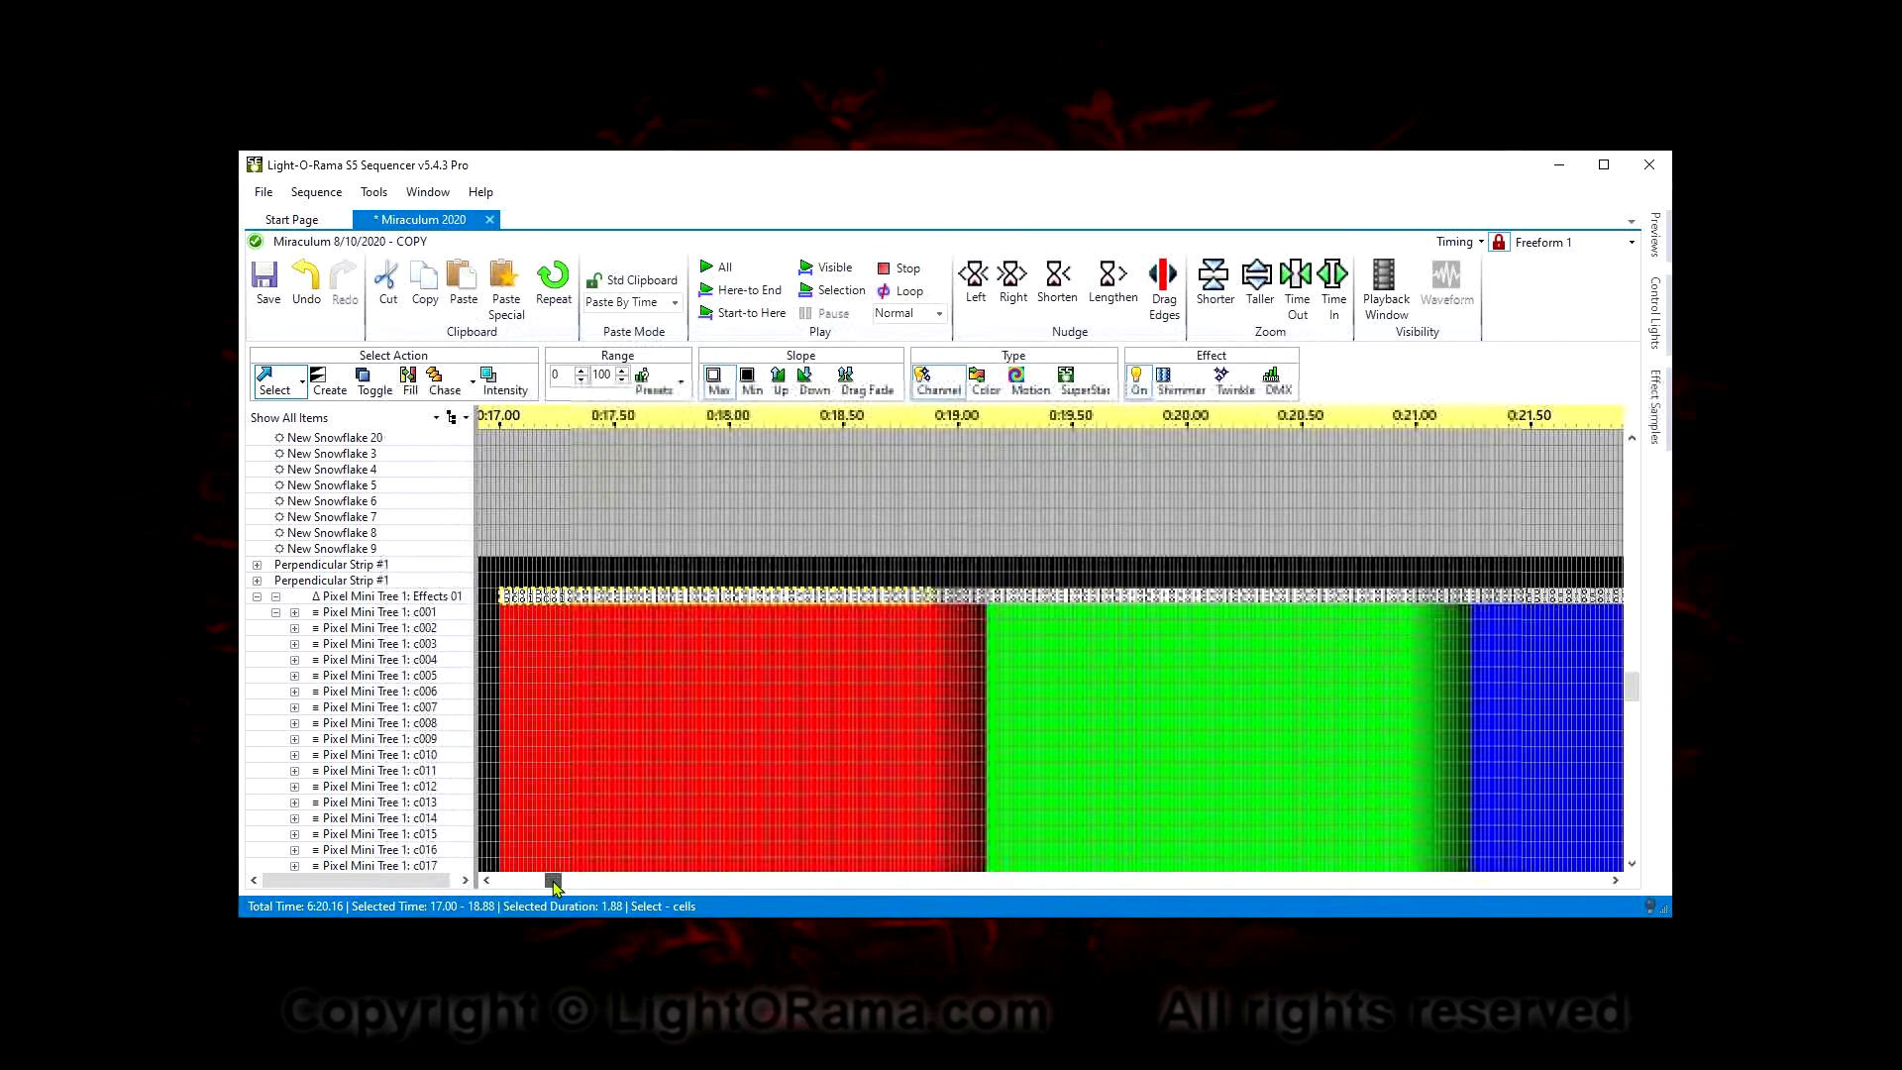
{"action": "left_click", "coordinate": [957, 597]}
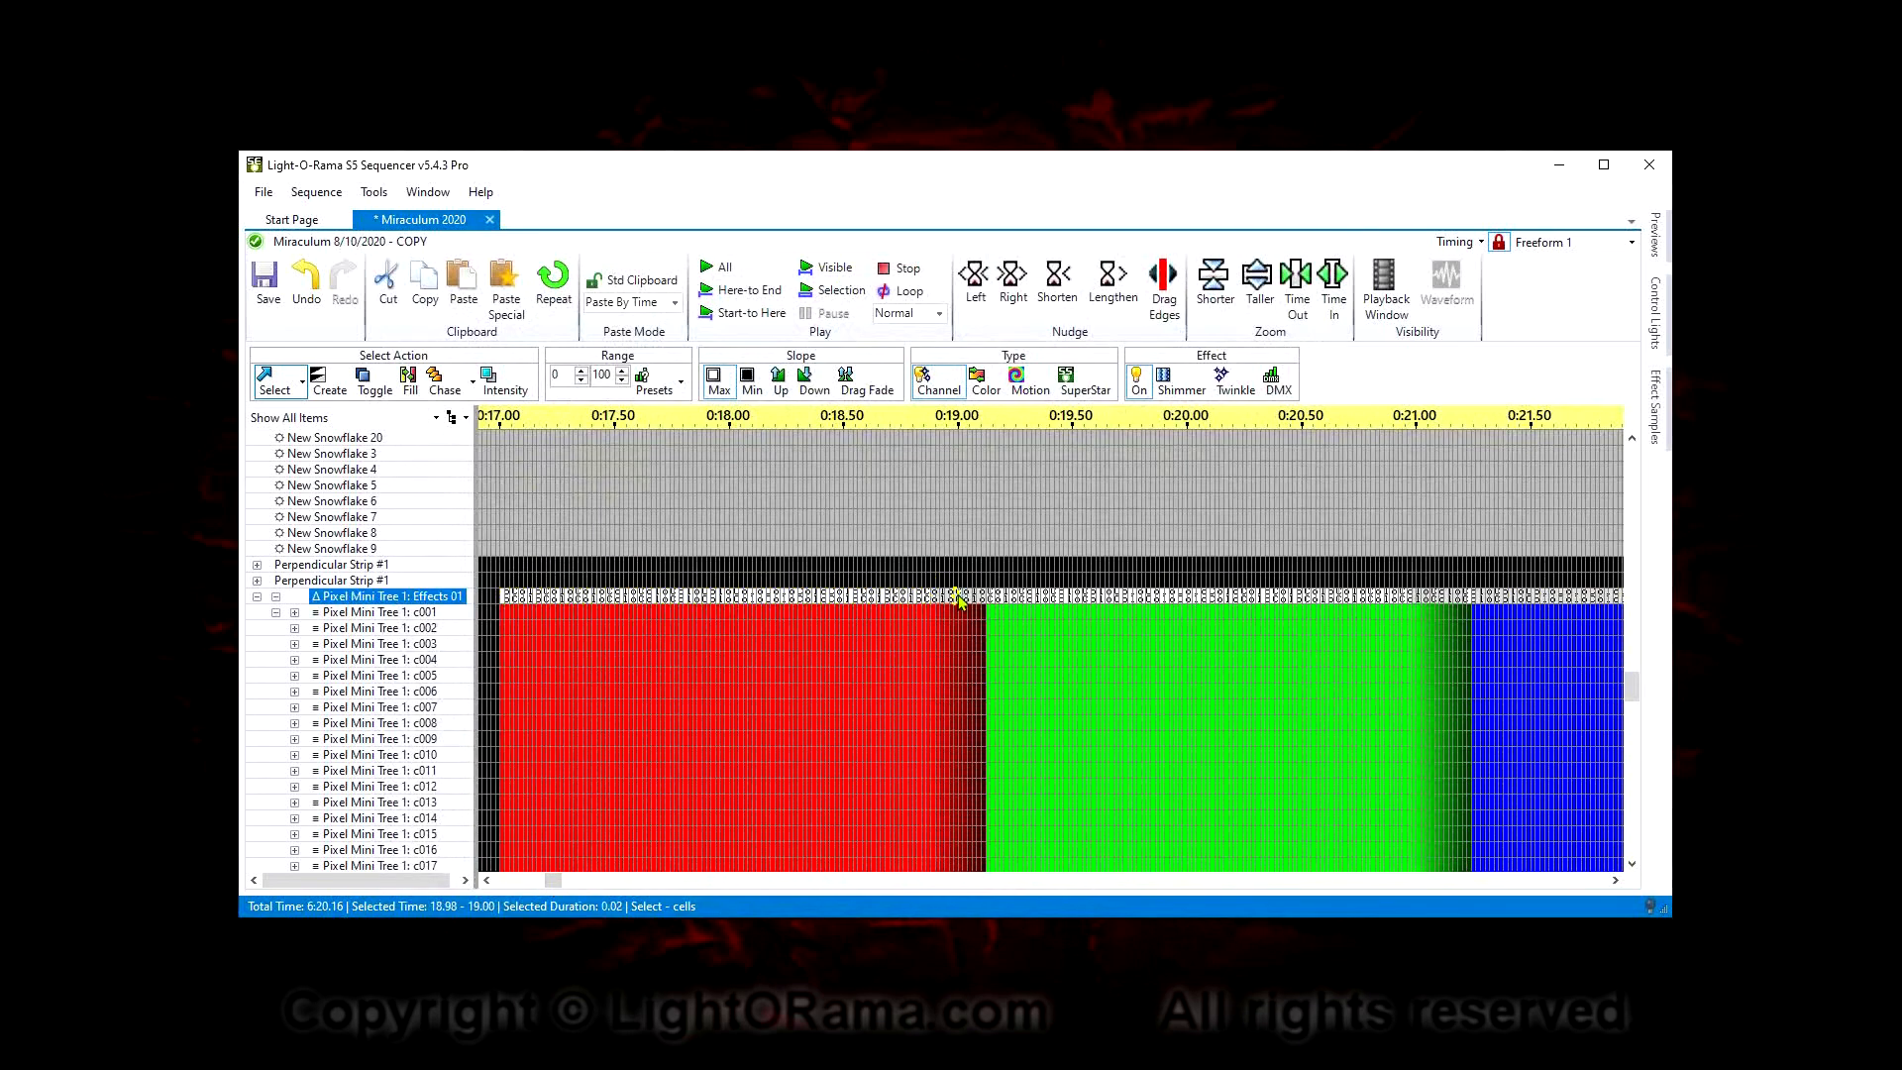
{"action": "double_click", "coordinate": [956, 597]}
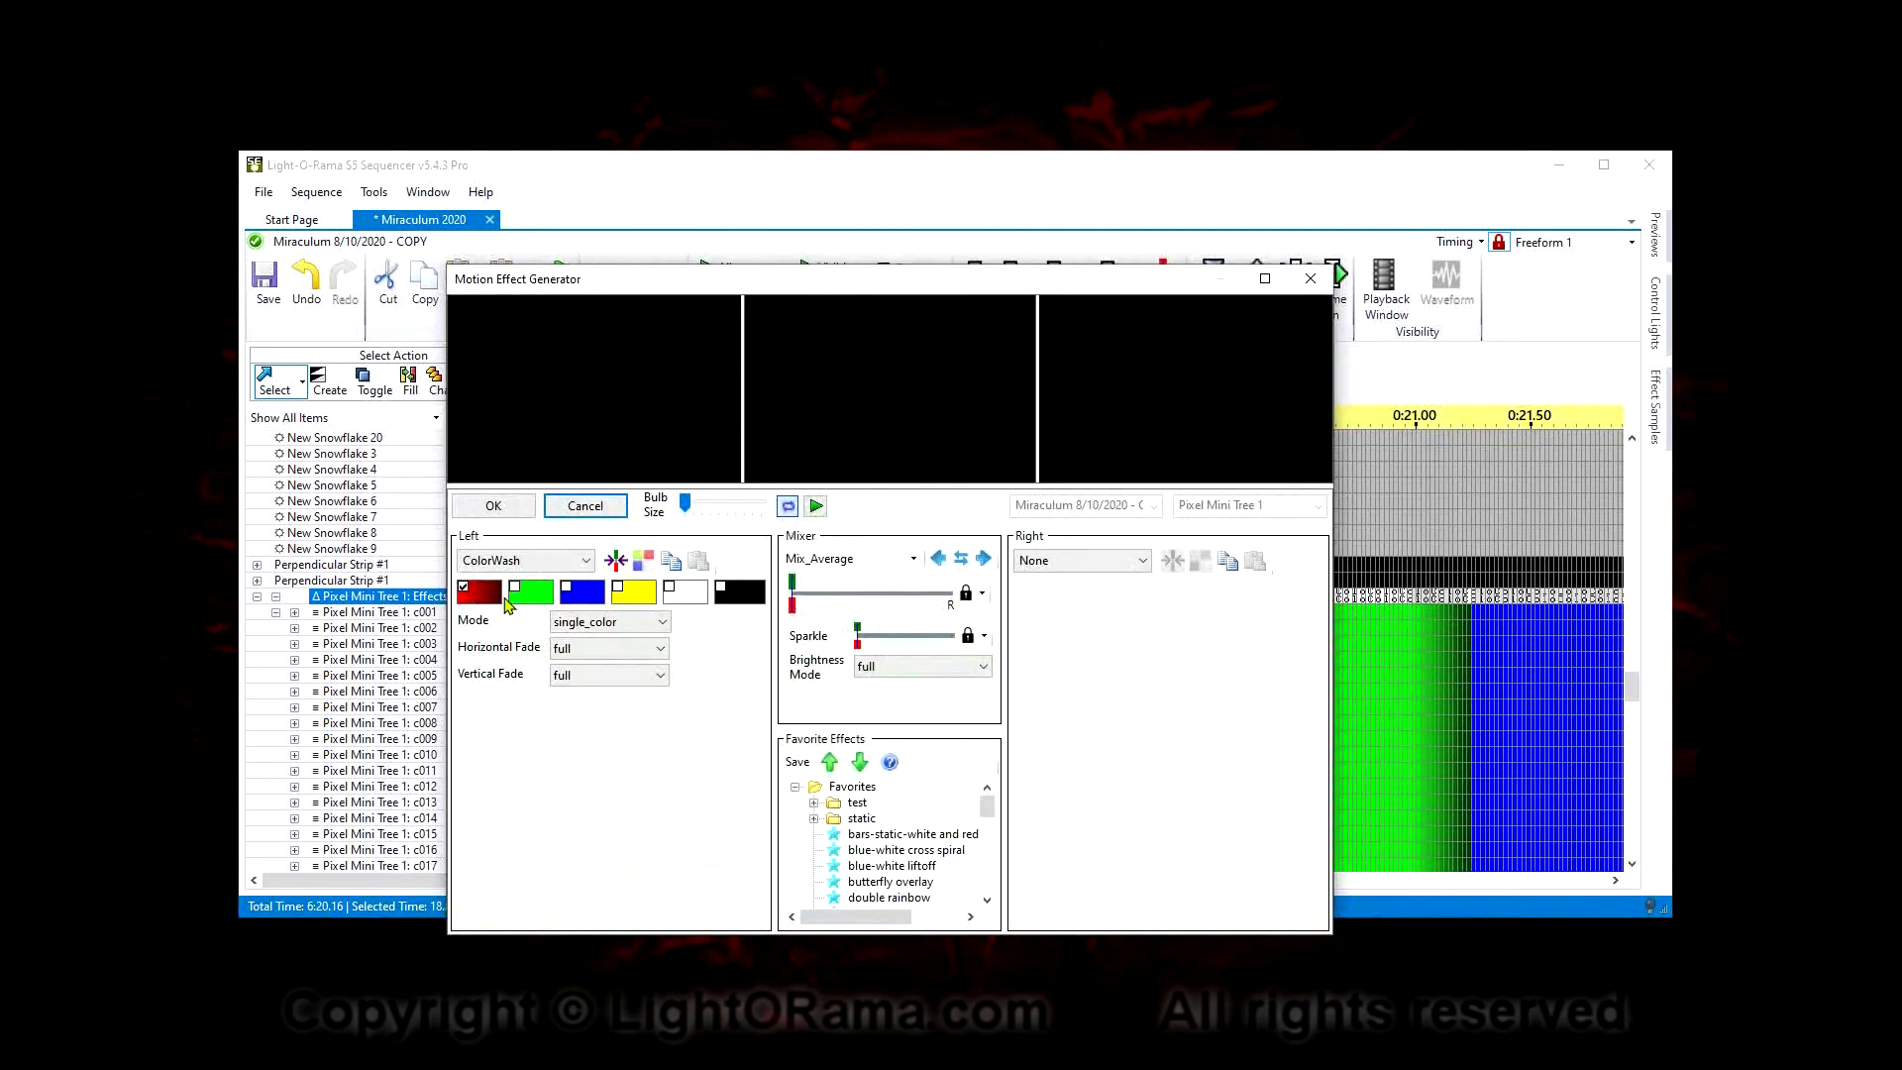
{"action": "left_click", "coordinate": [584, 505]}
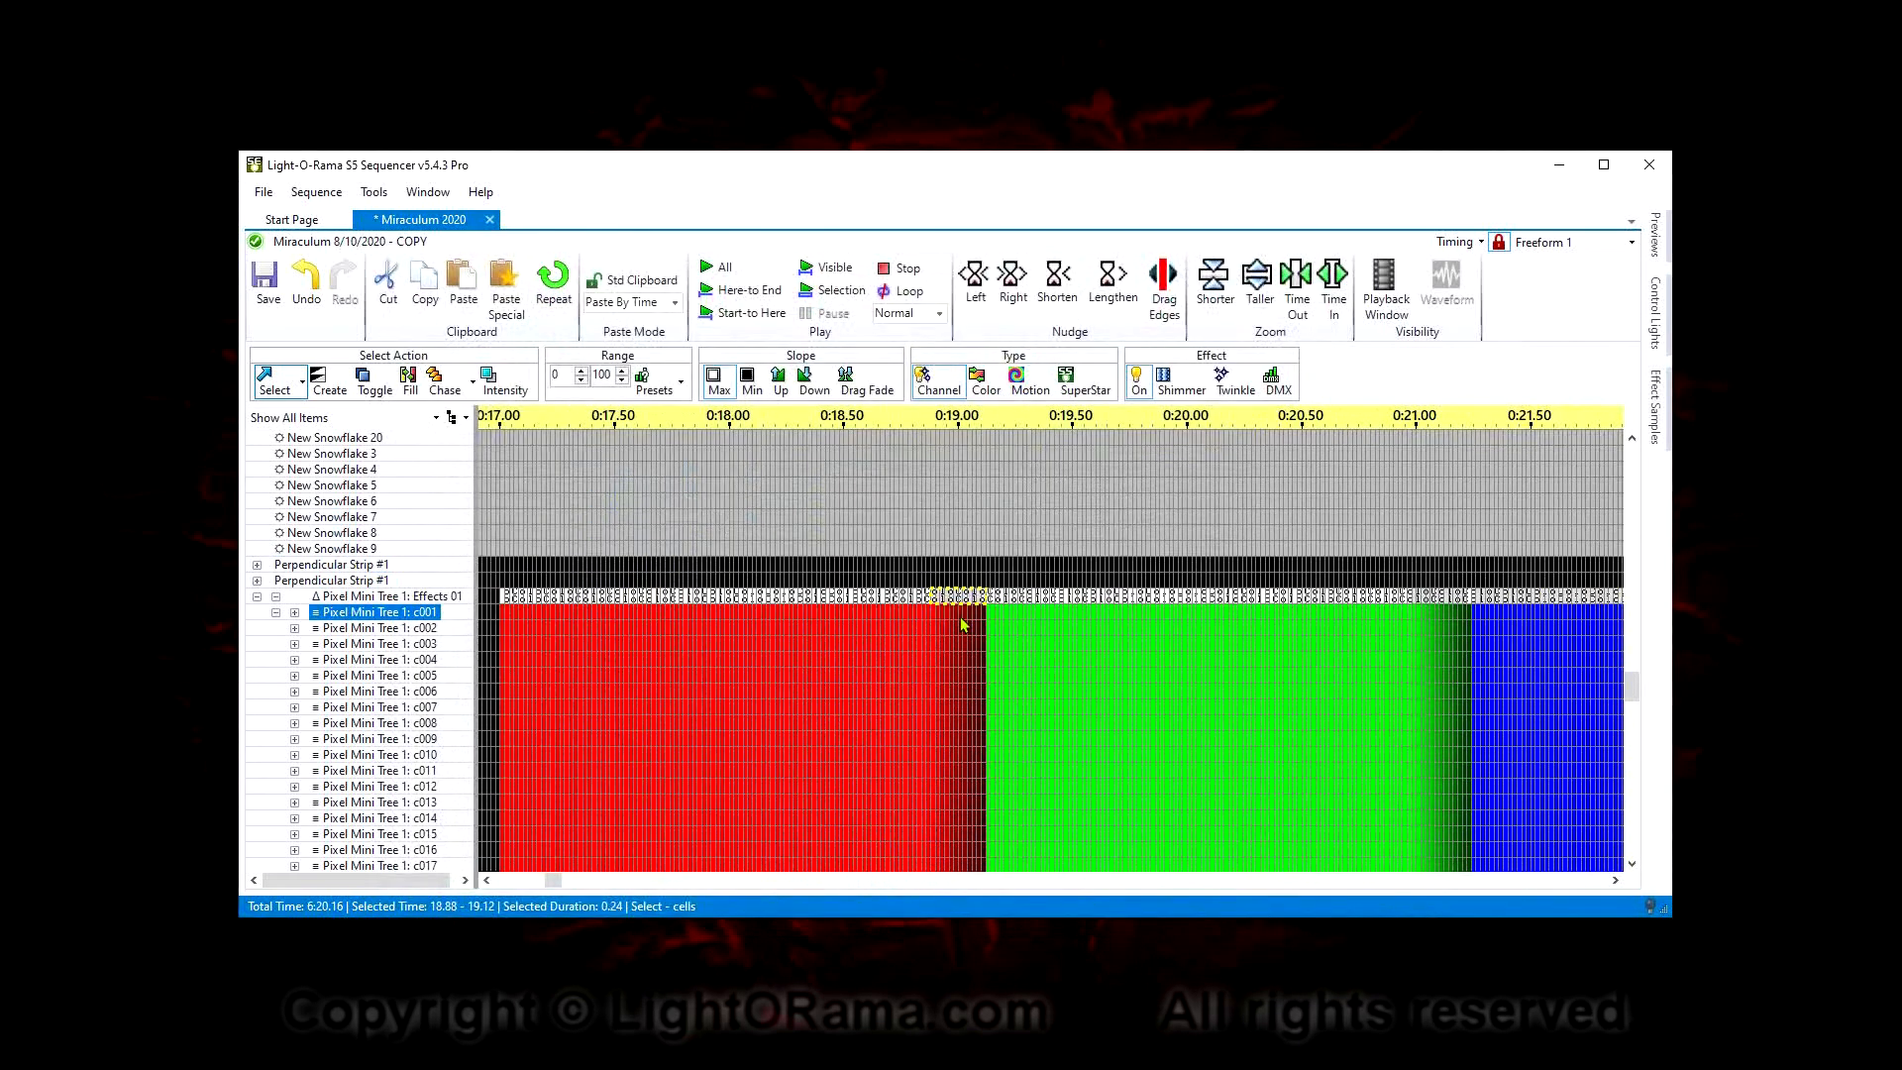
{"action": "double_click", "coordinate": [1070, 599]}
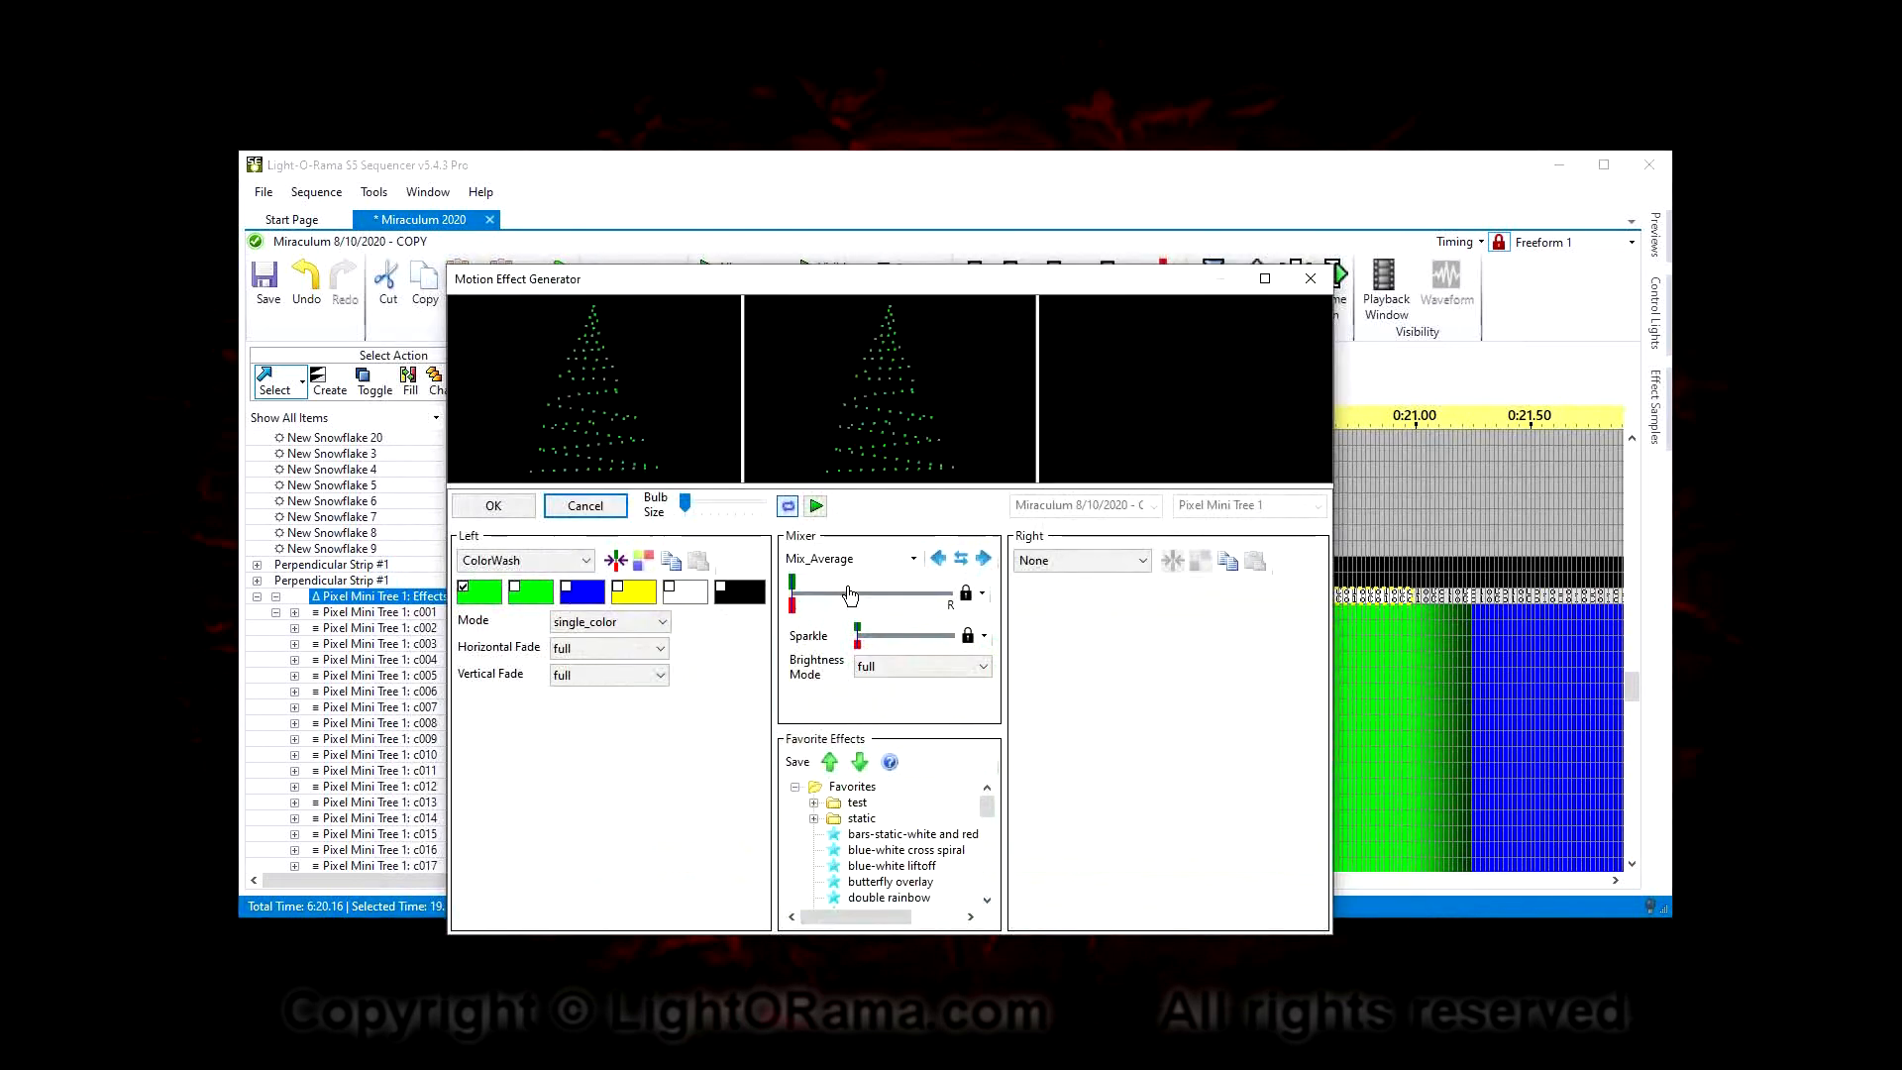
{"action": "left_click", "coordinate": [584, 508]}
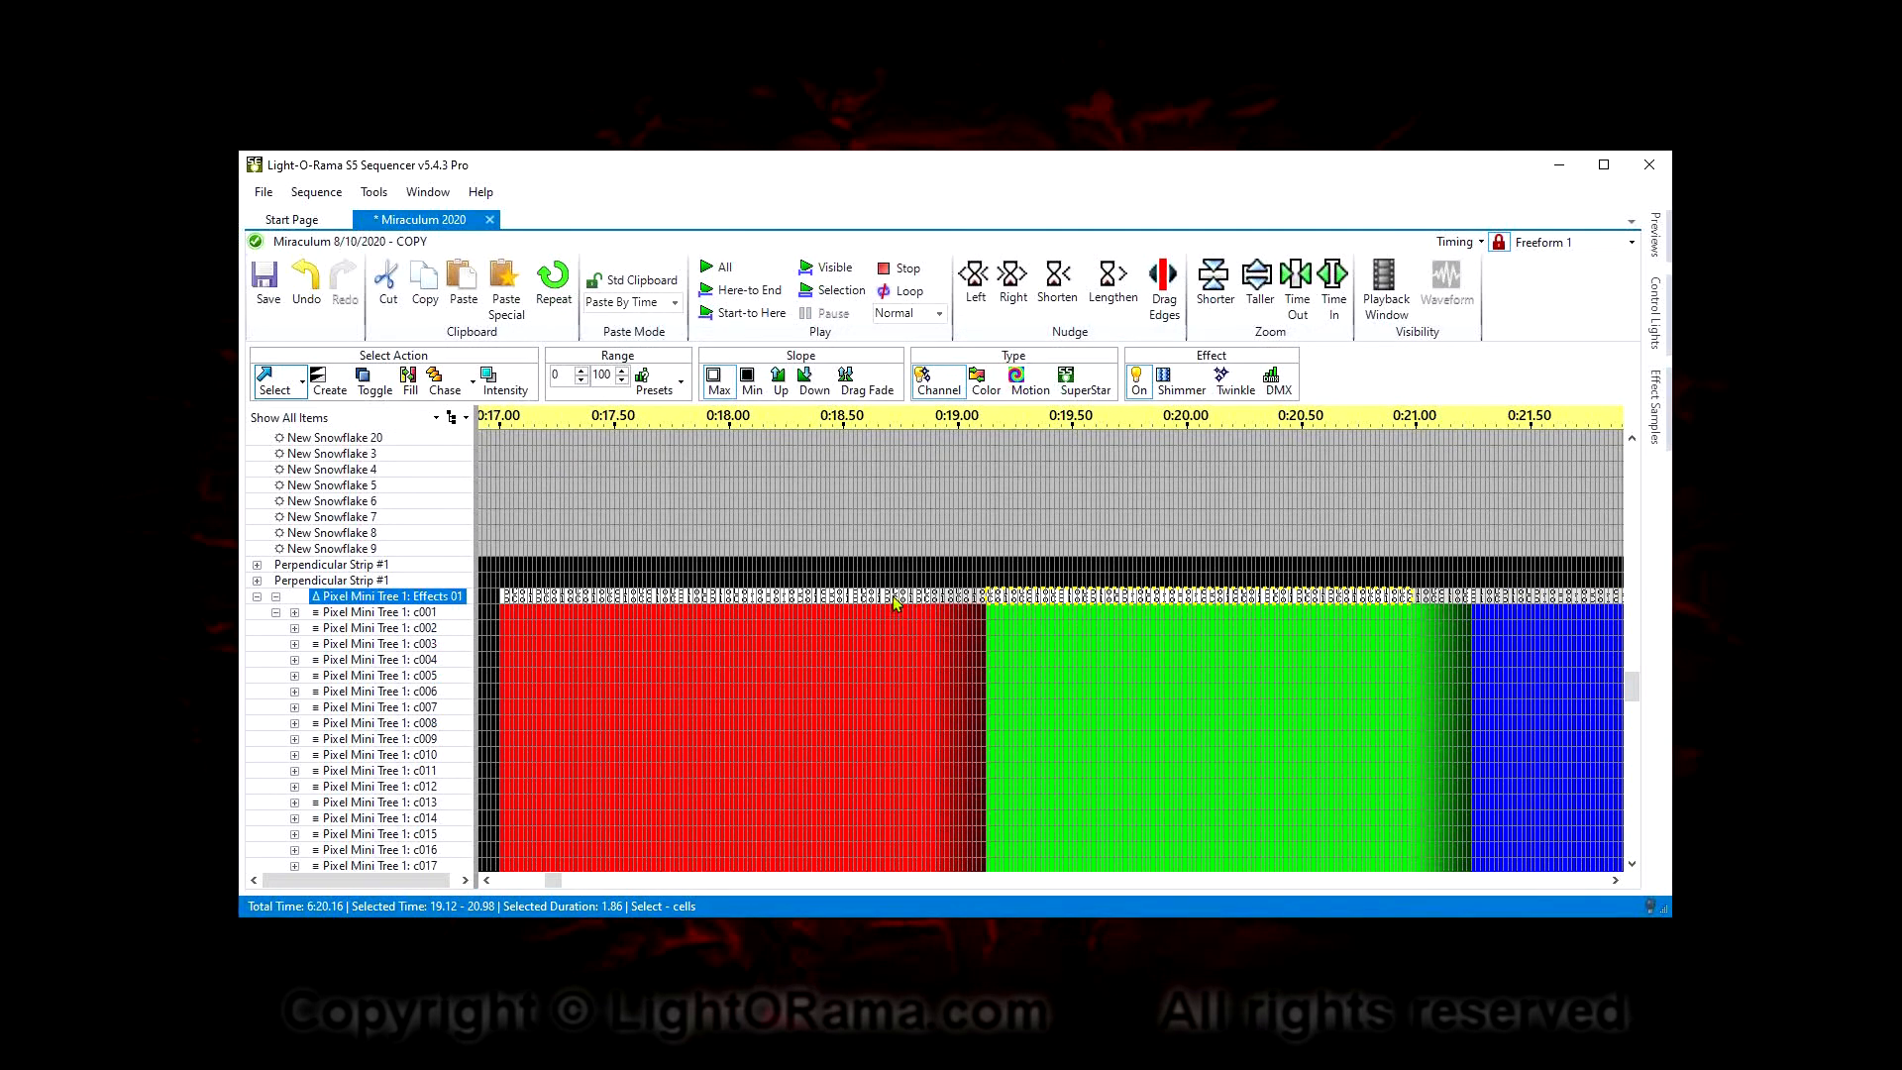
{"action": "mouse_move", "coordinate": [996, 613]}
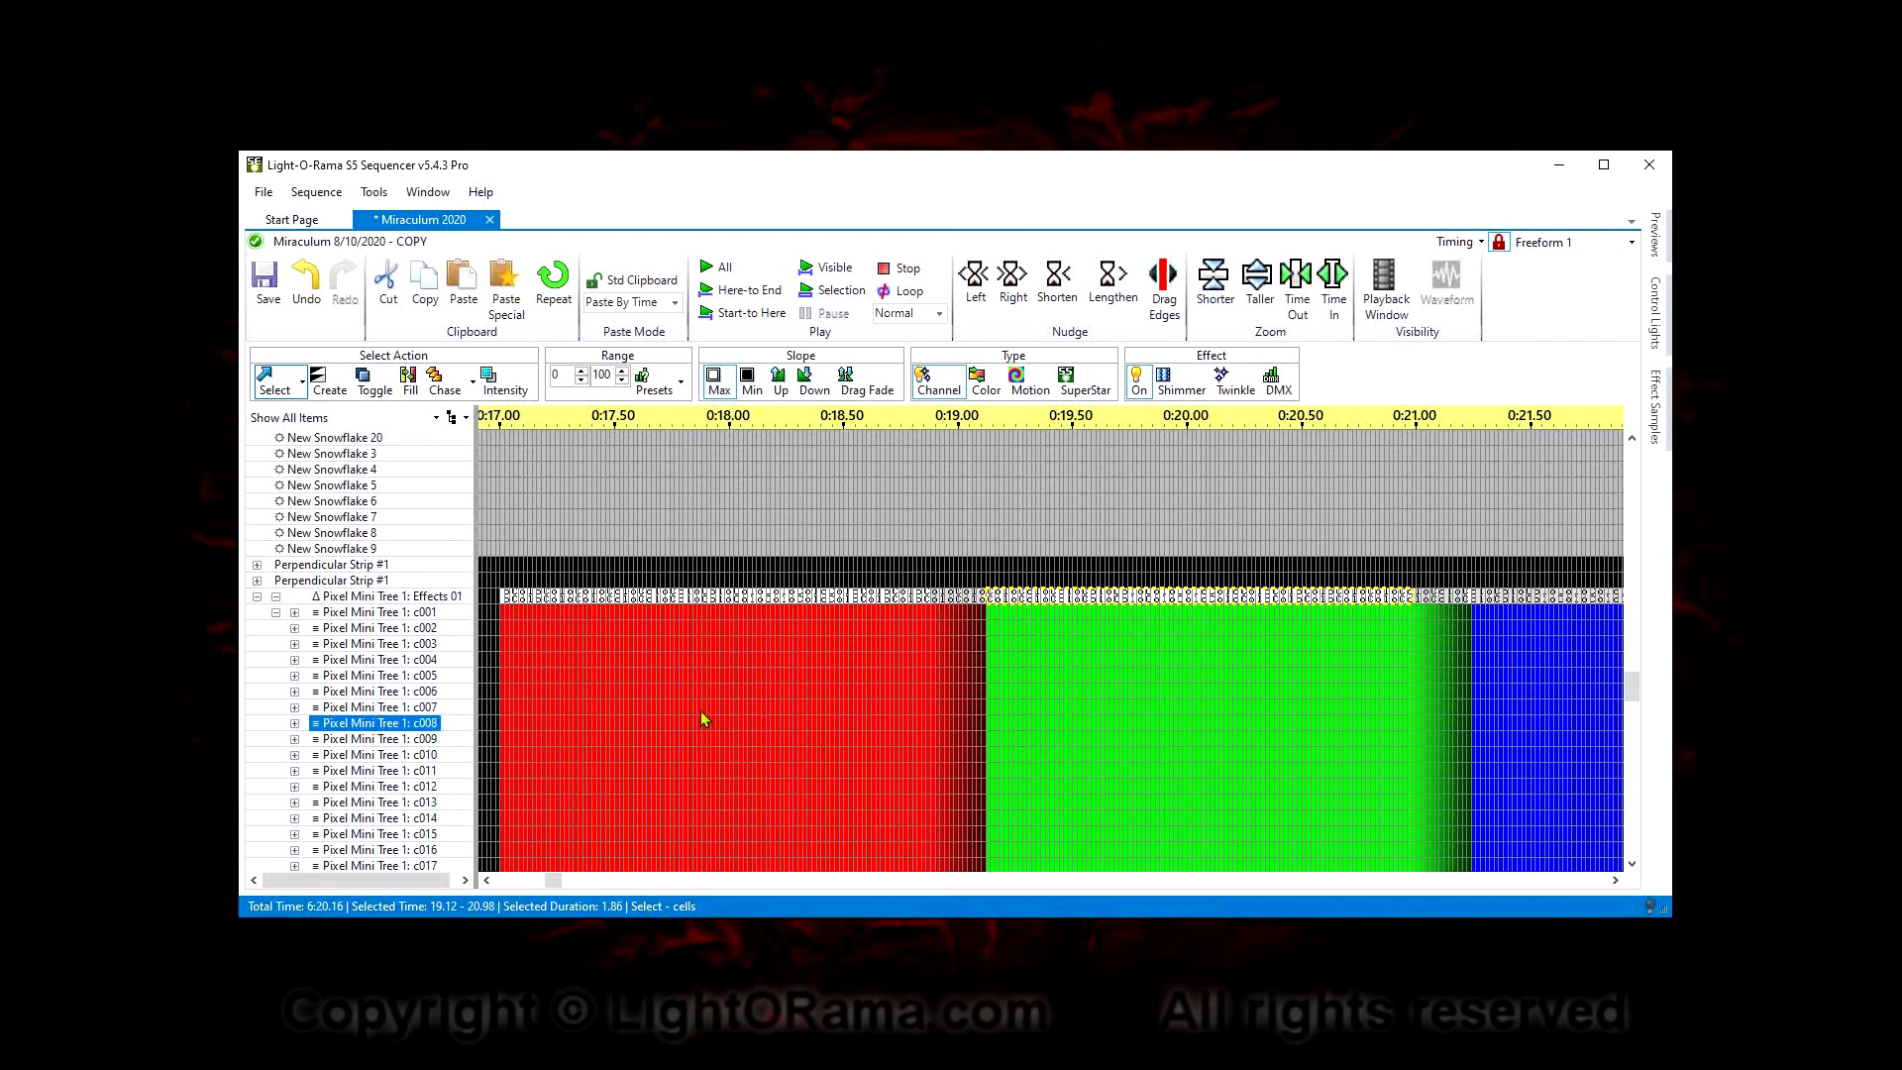
Remove the channel level from the Pixel Mini Tree 1 prop, keeping only its Effects 01 motion row
{"action": "right_click", "coordinate": [443, 605]}
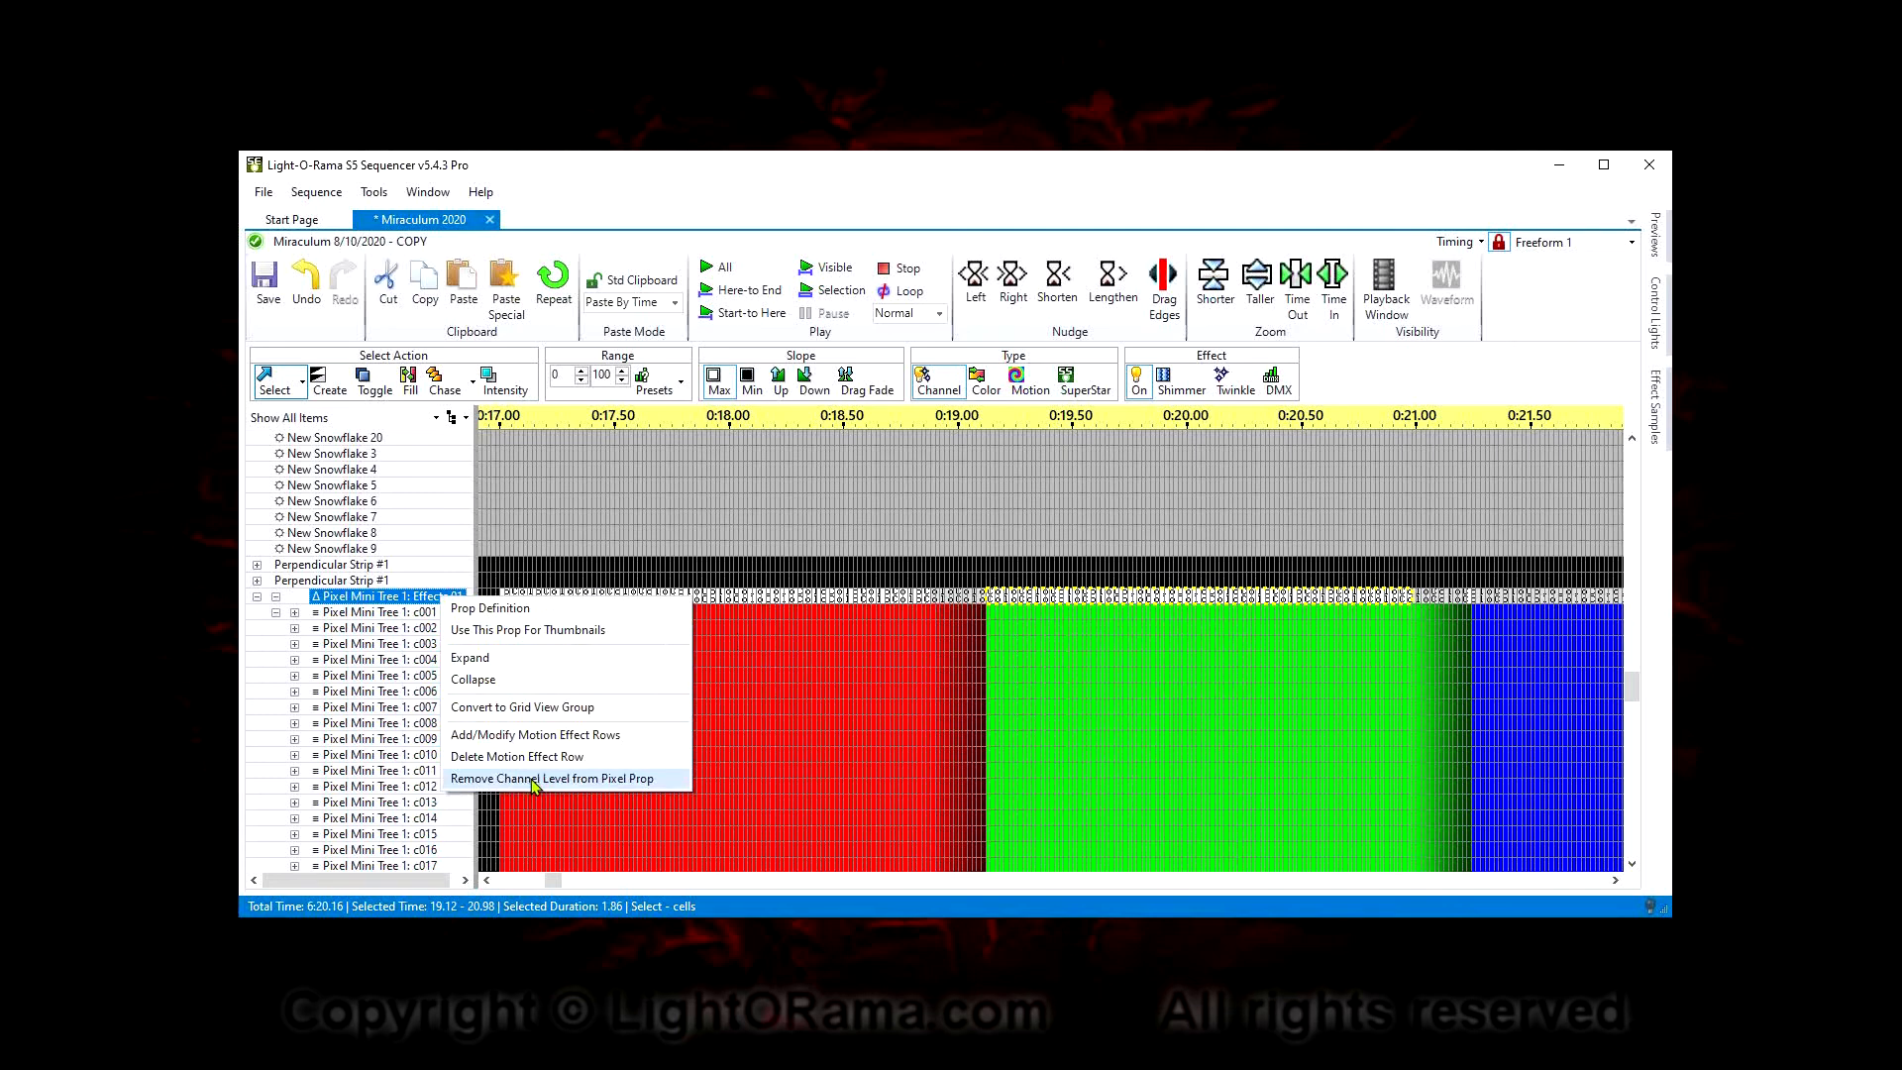
{"action": "left_click", "coordinate": [531, 781]}
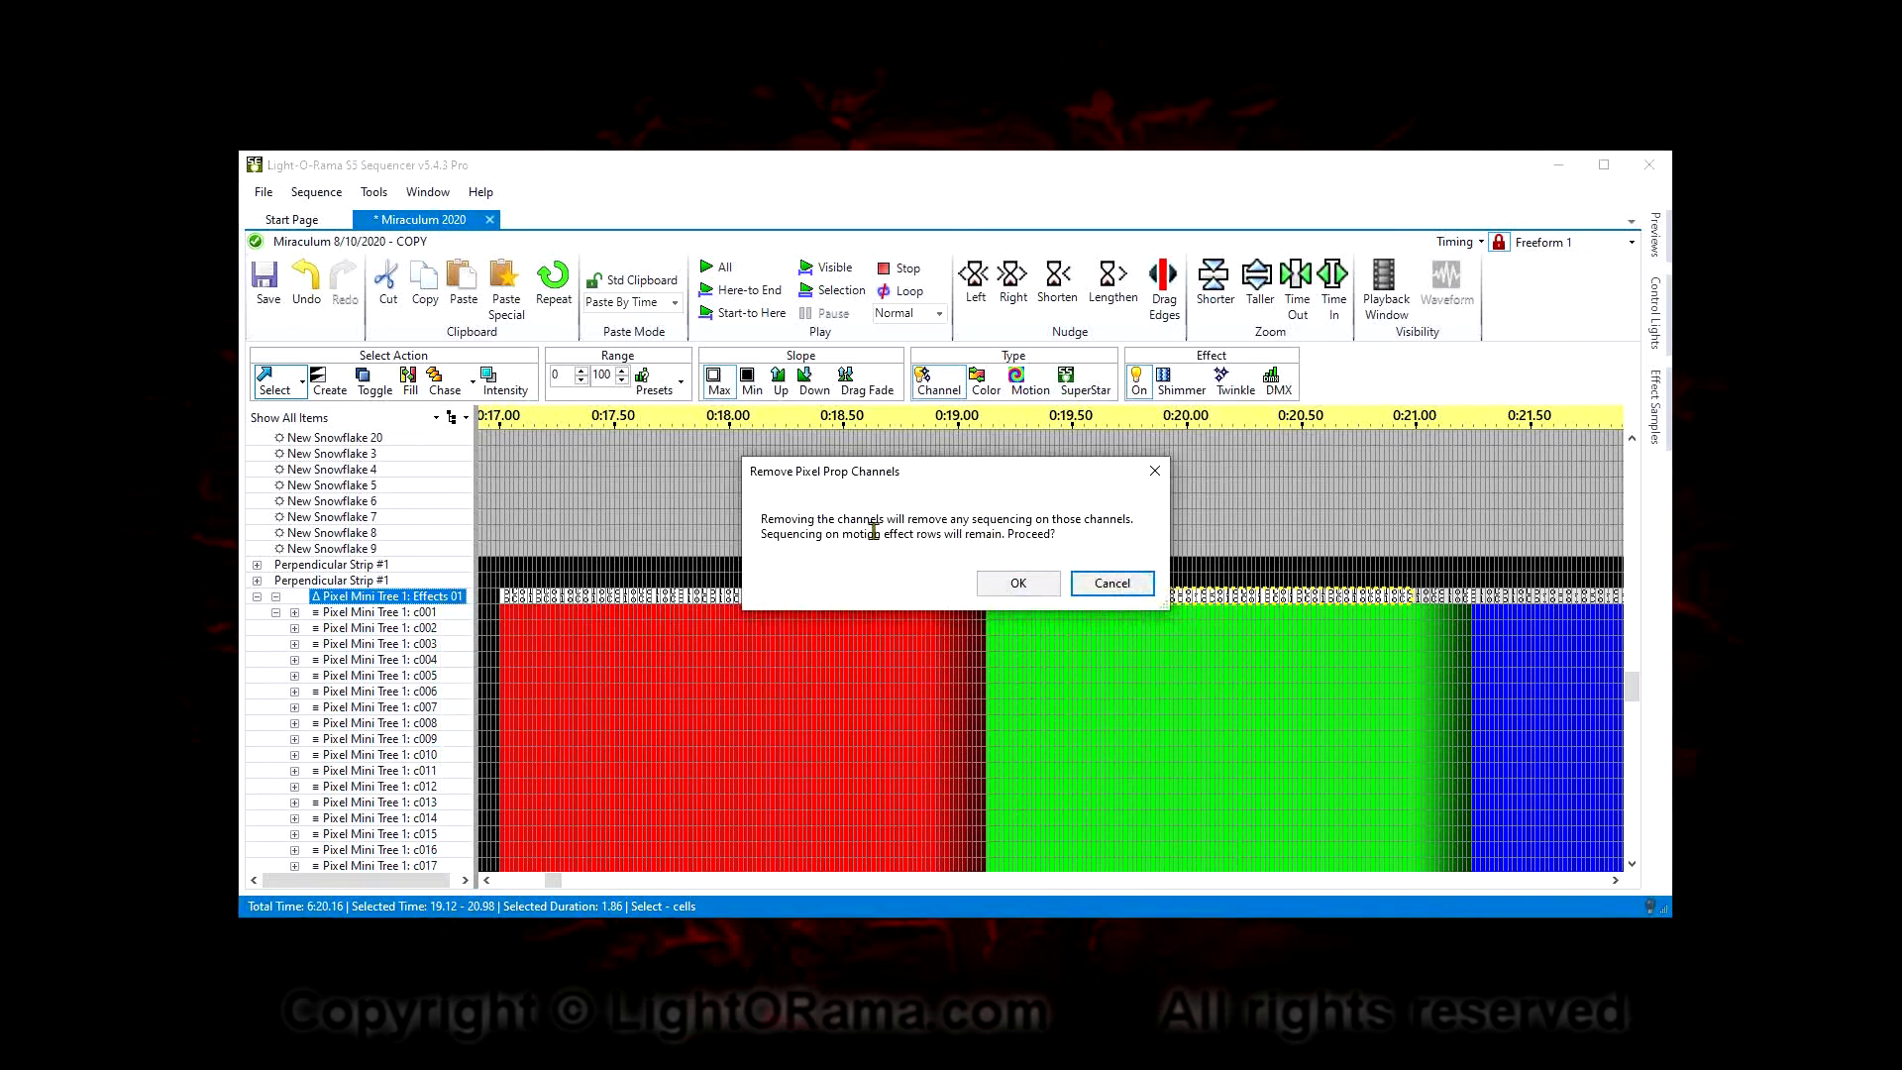
{"action": "left_click", "coordinate": [1012, 584]}
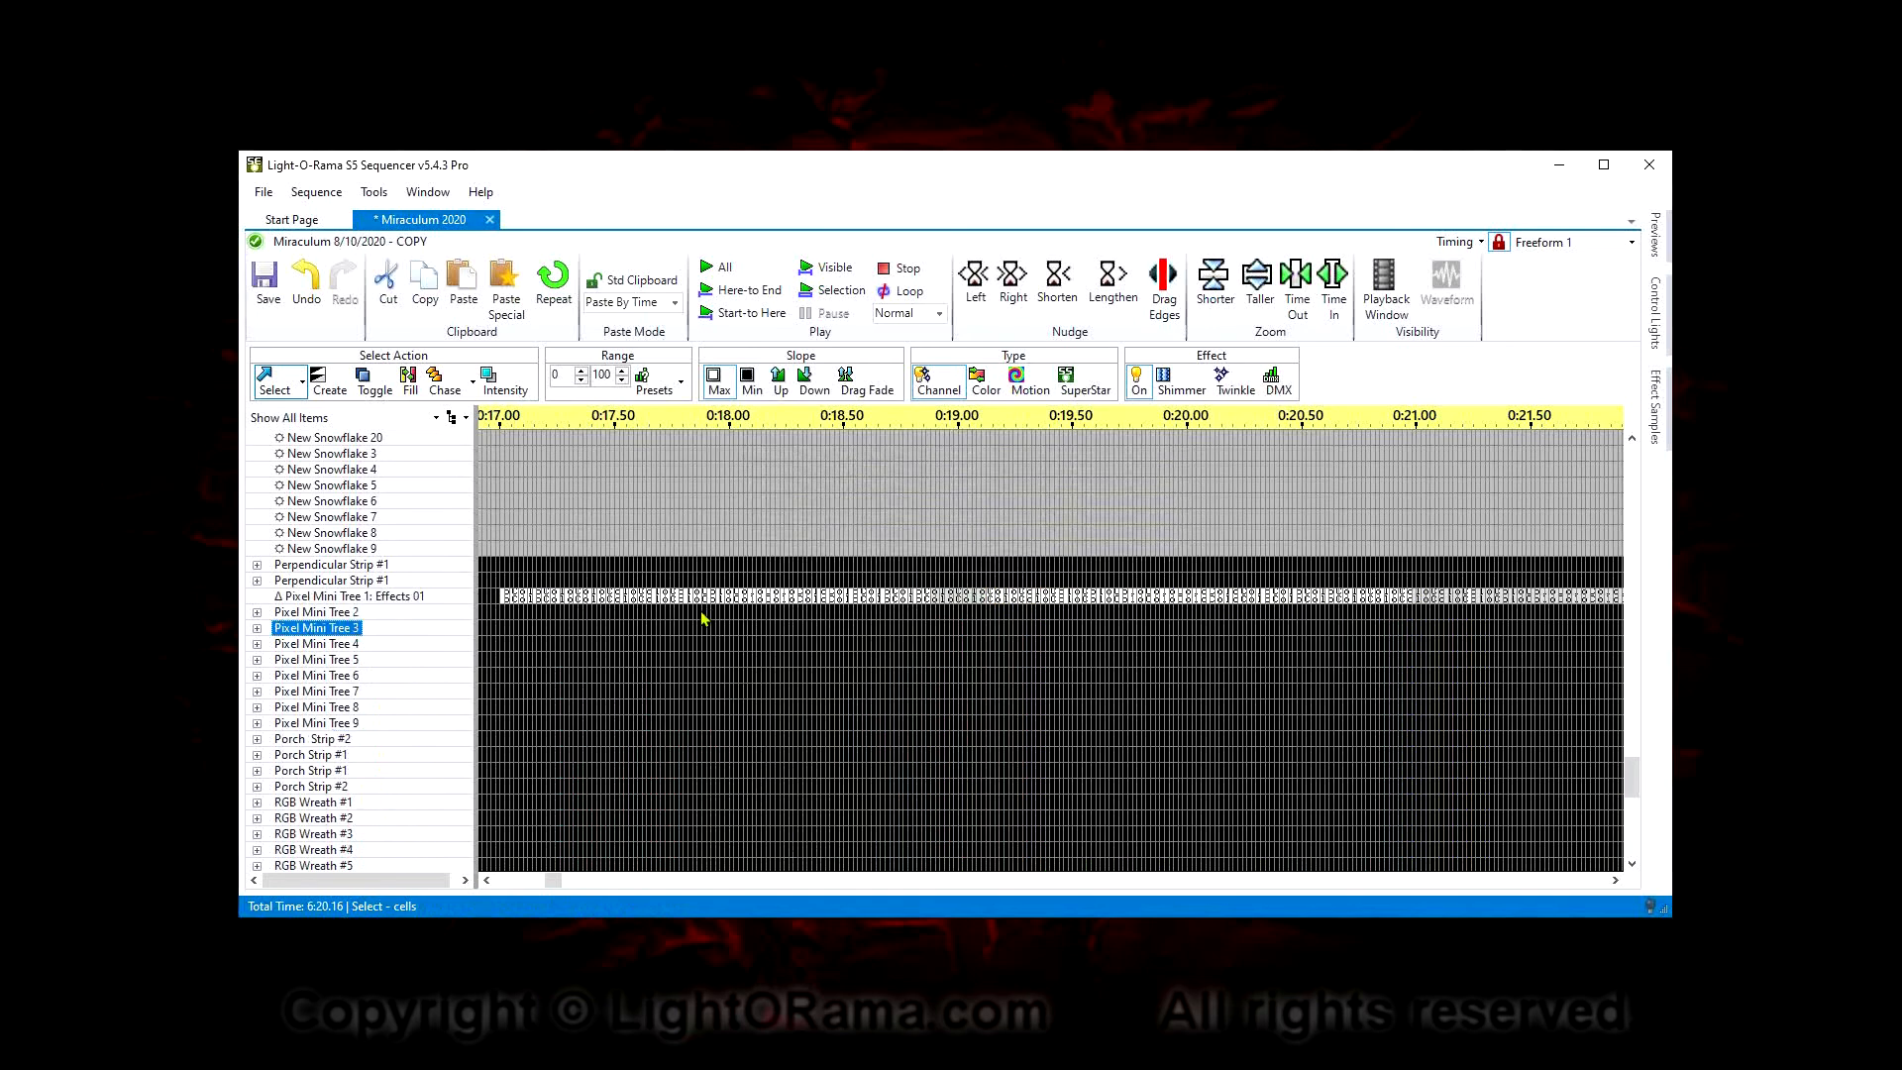
{"action": "mouse_move", "coordinate": [652, 604]}
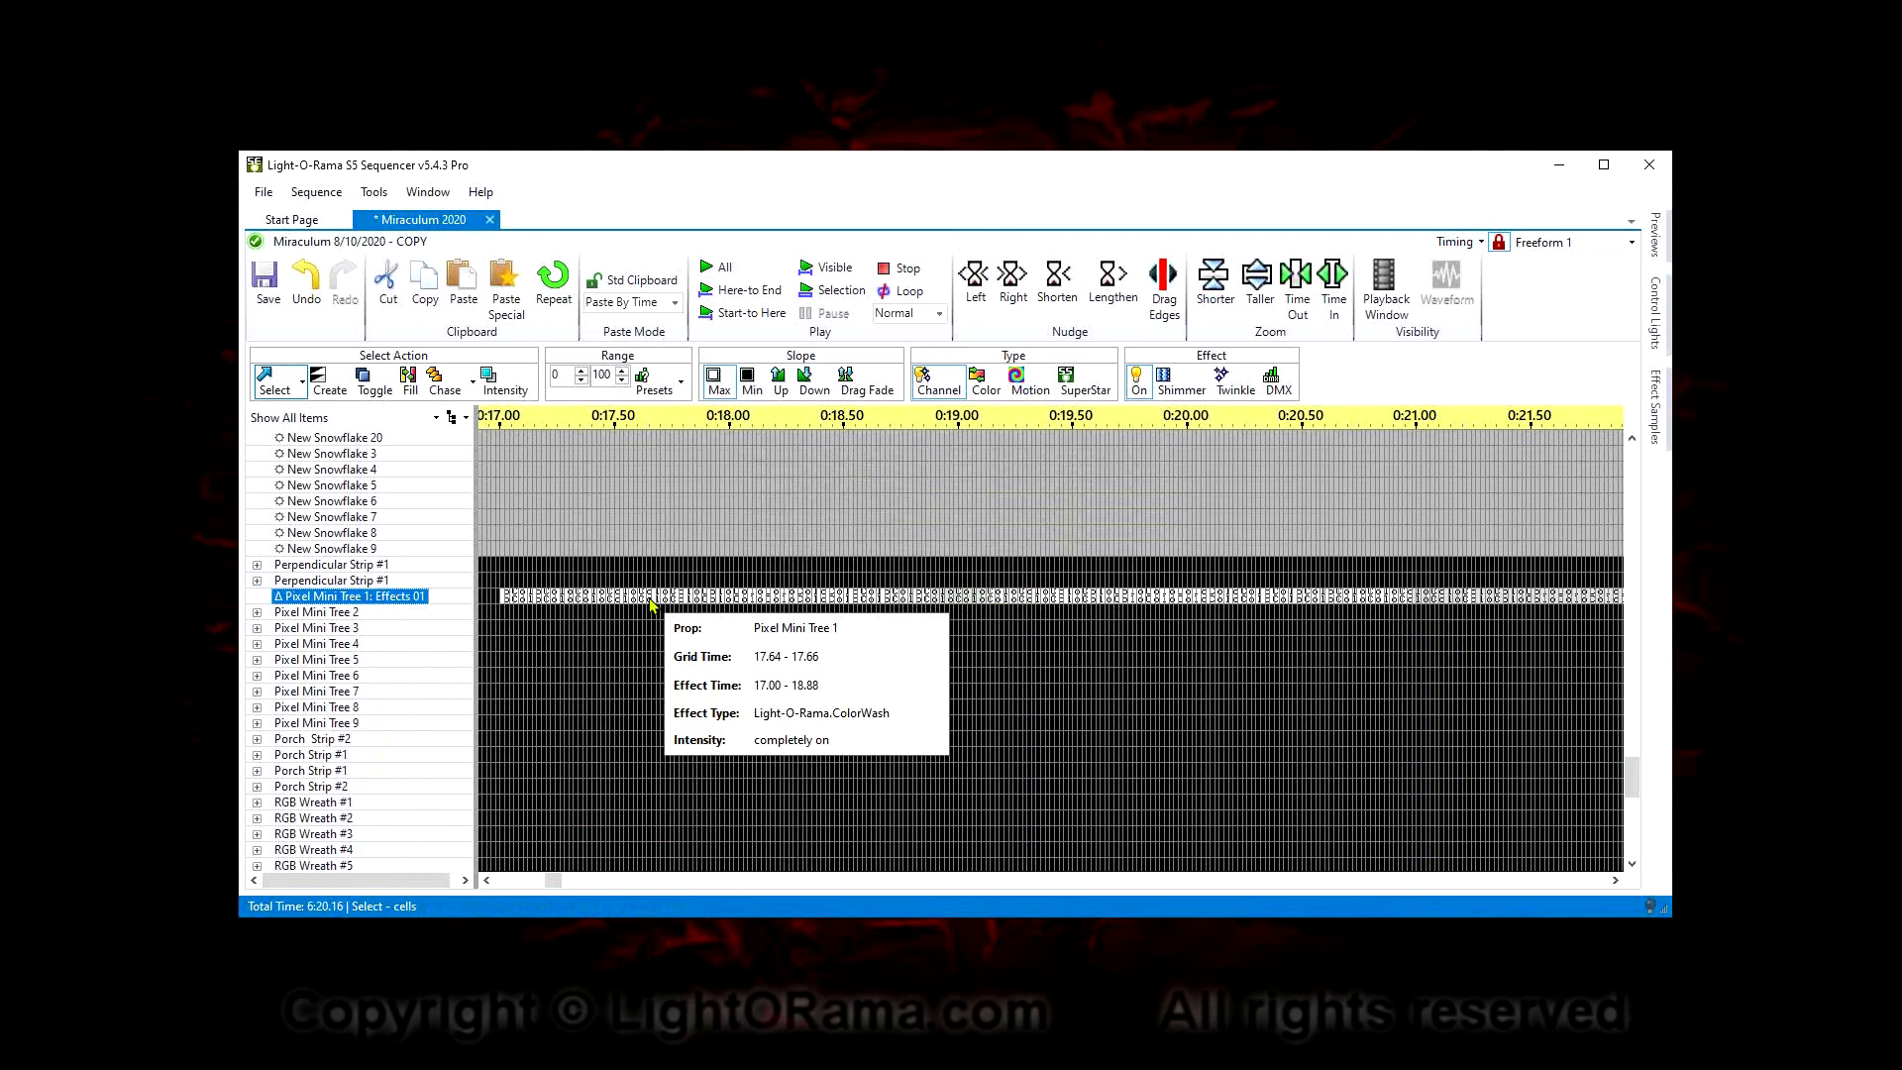
Inspect the motion effect and channel rows of Pixel Mini Tree 2, collapse it, and look along the Pixel Mini Tree 1 Effects 01 row
{"action": "left_click", "coordinate": [340, 611]}
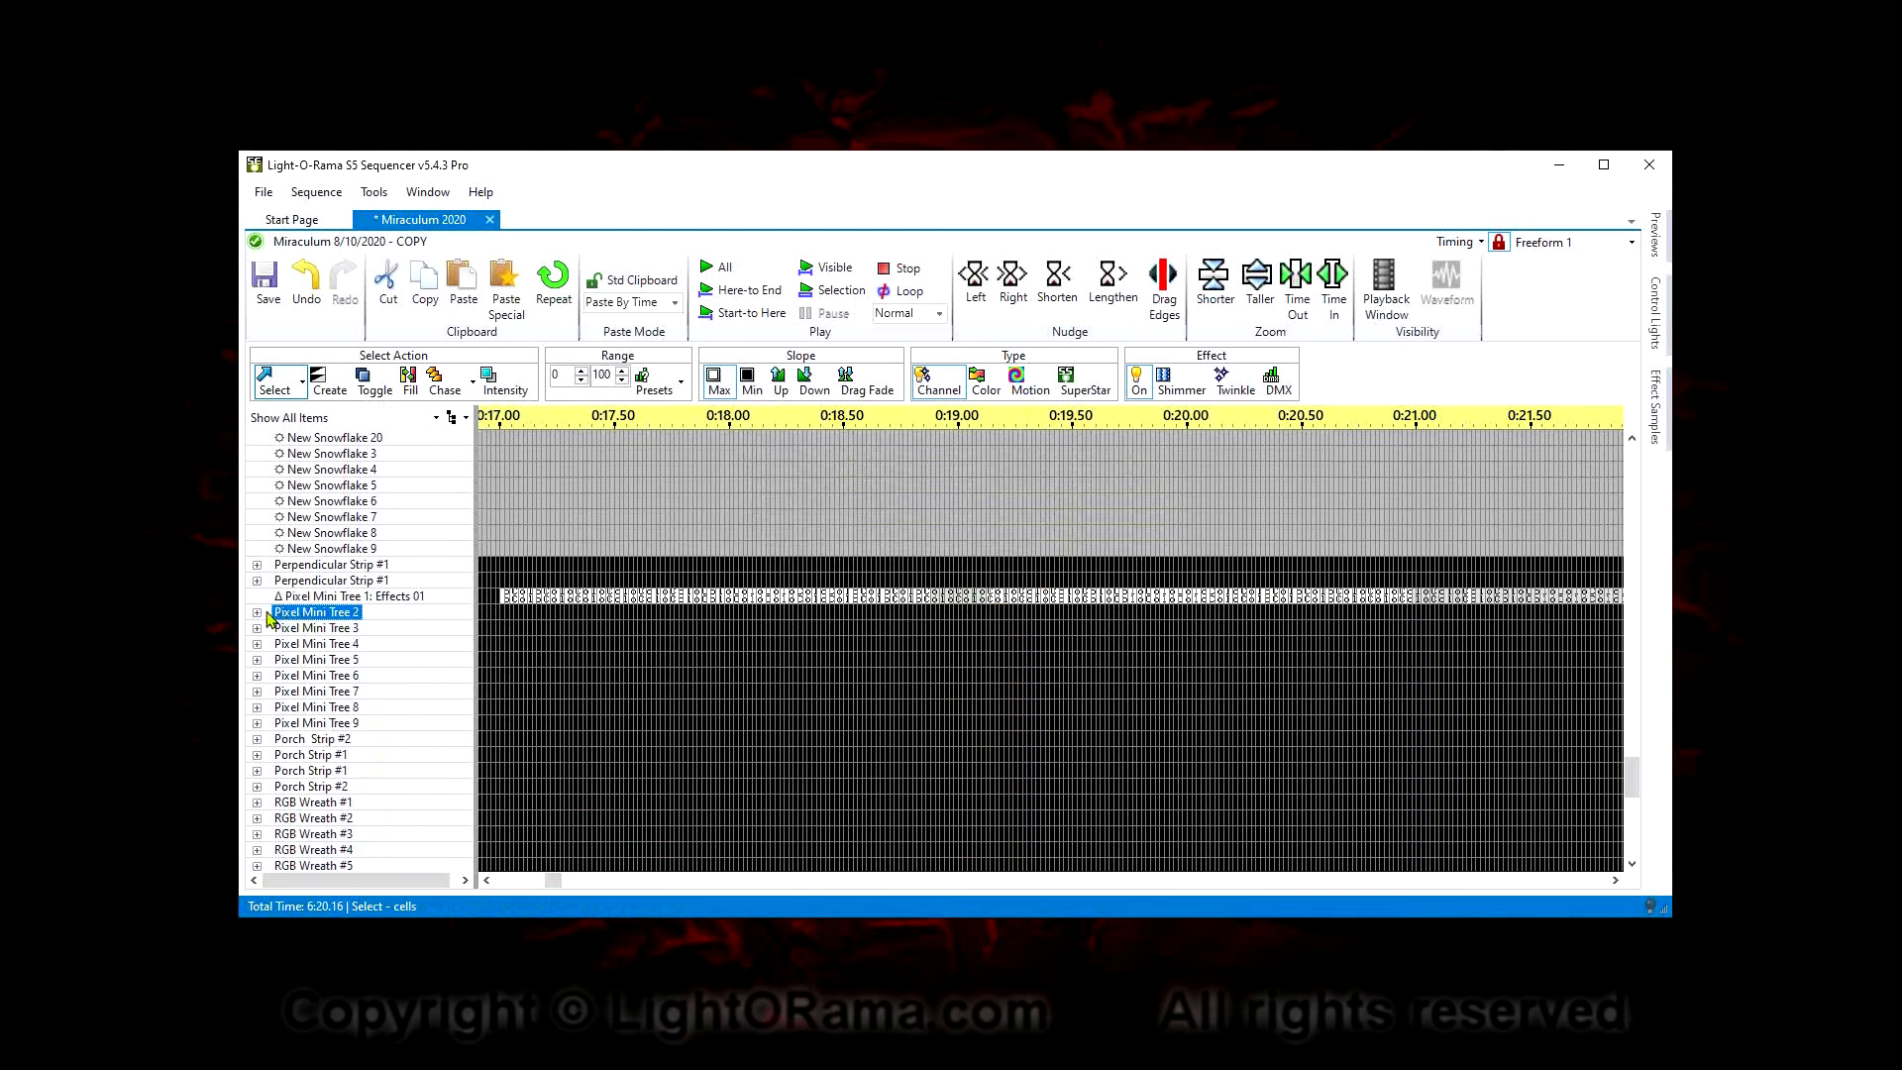
{"action": "left_click", "coordinate": [257, 613]}
{"action": "left_click", "coordinate": [281, 628]}
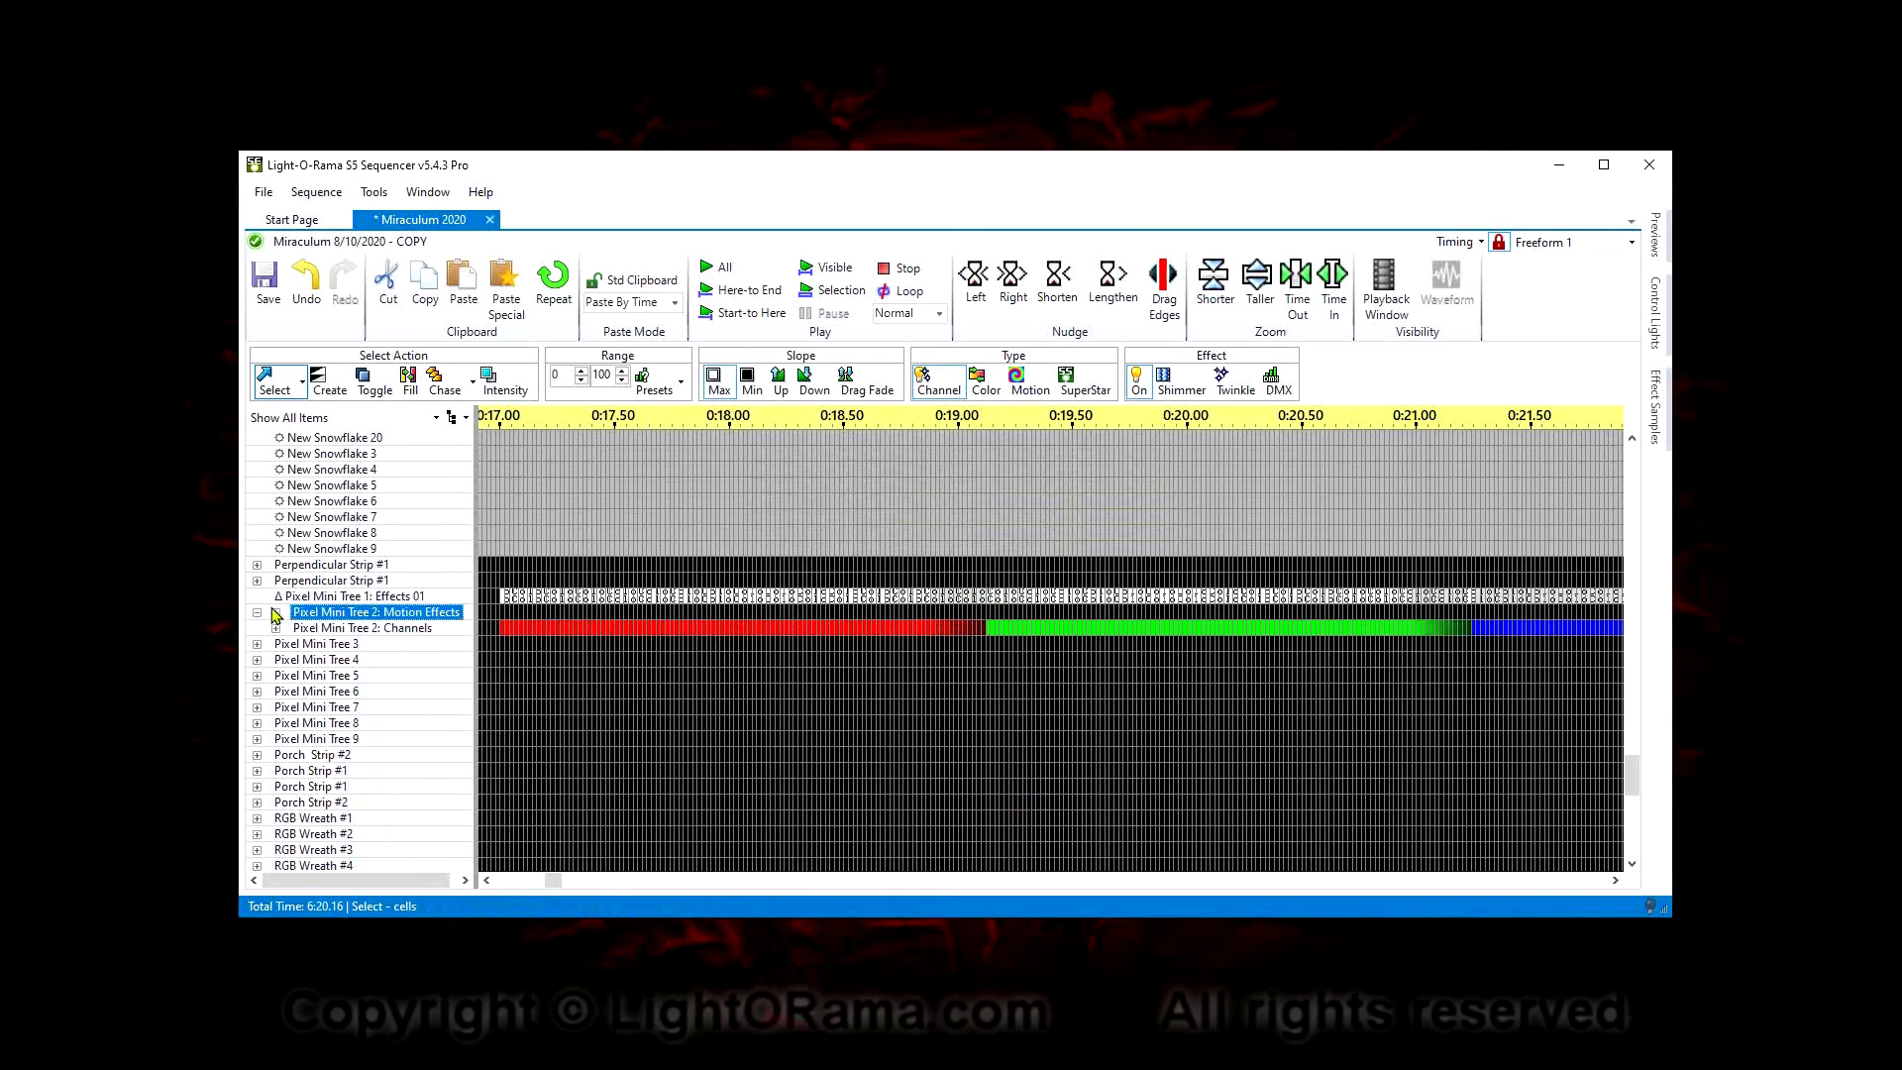
{"action": "left_click", "coordinate": [256, 612]}
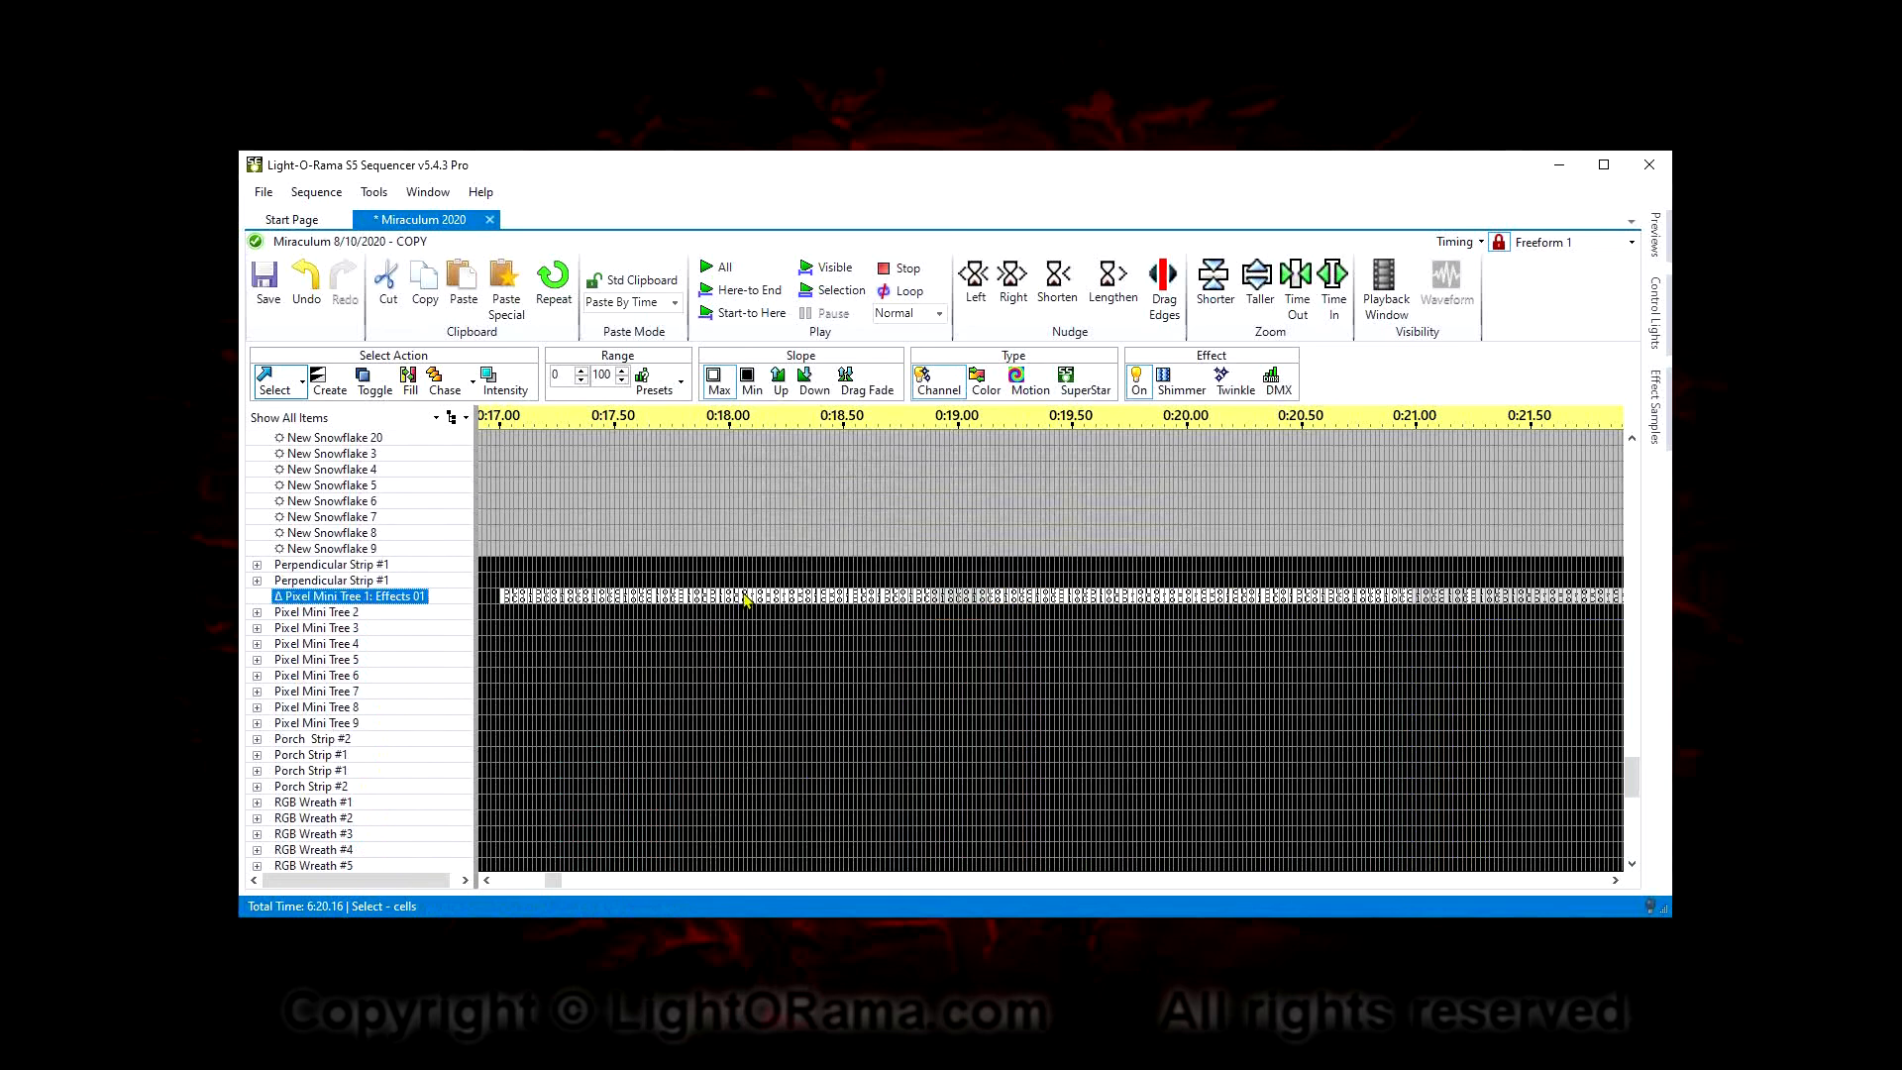
{"action": "left_click", "coordinate": [584, 881]}
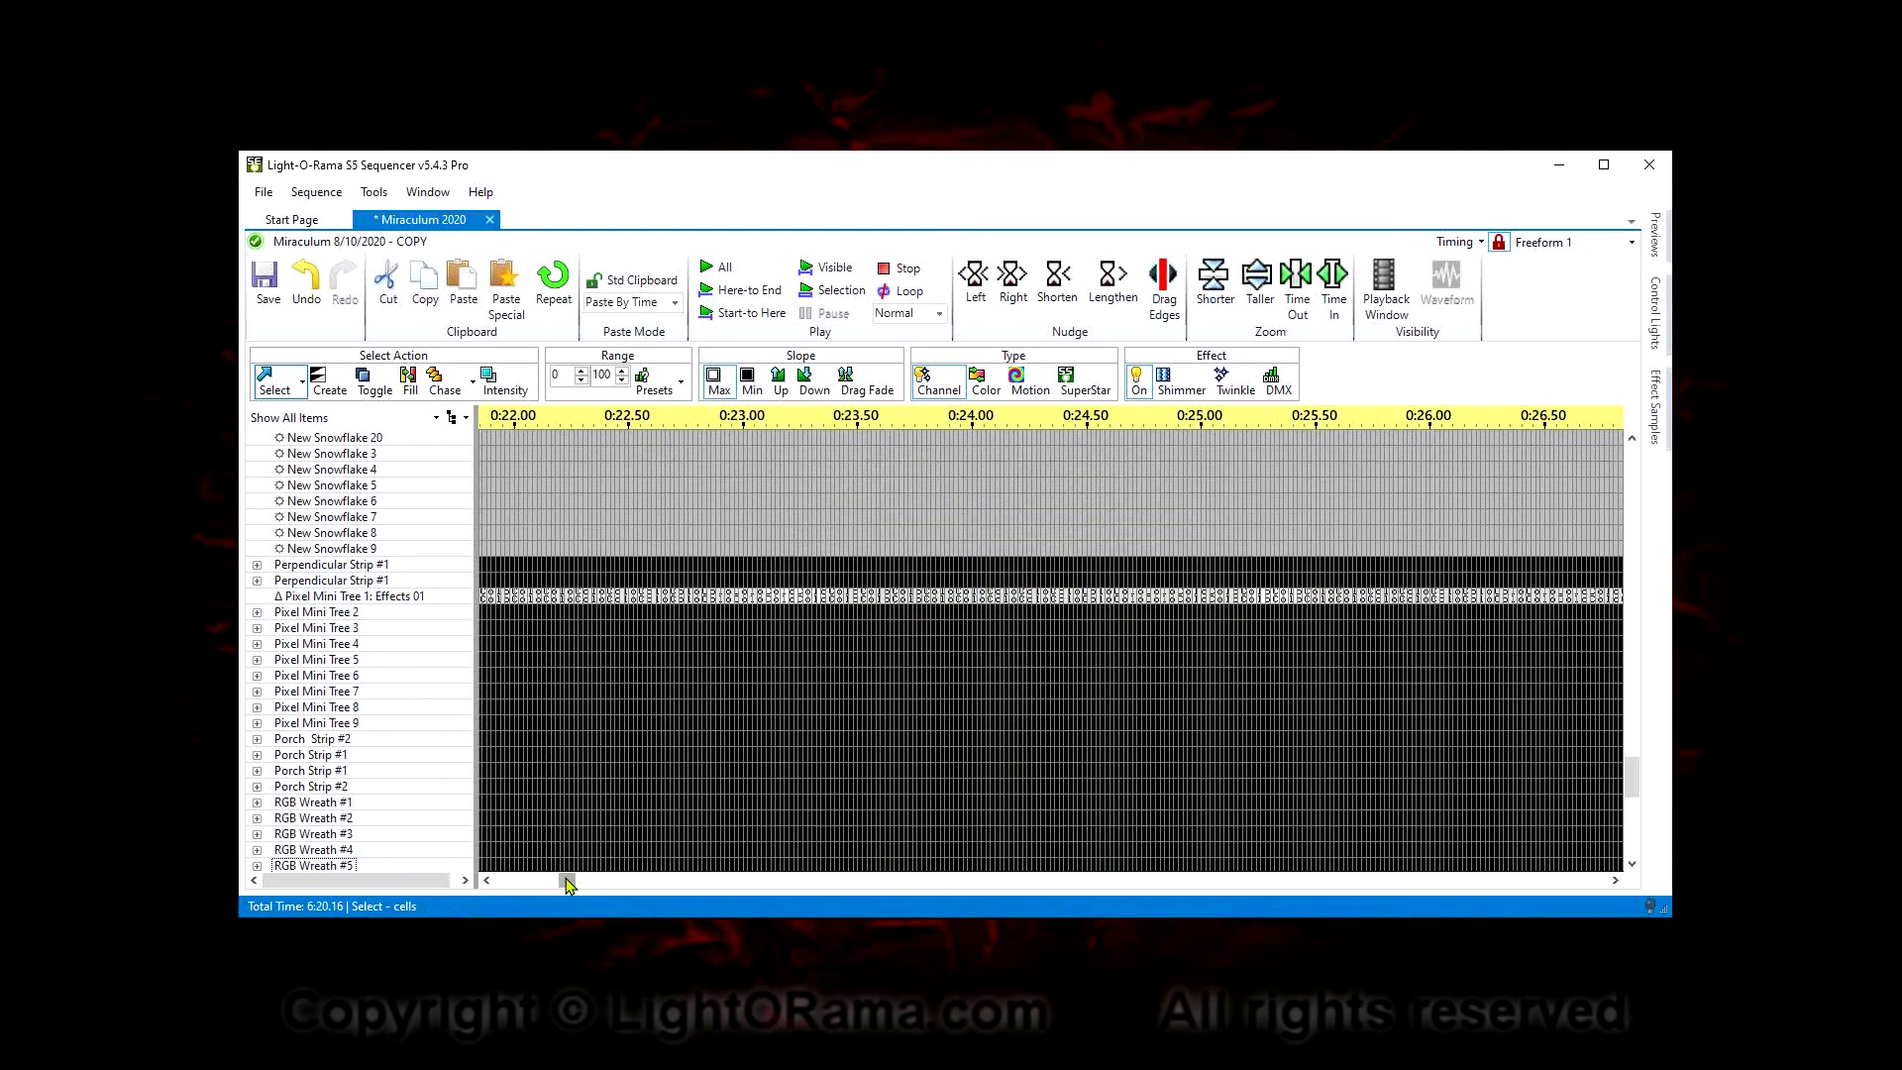
{"action": "left_click_drag", "start_coordinate": [567, 878], "coordinate": [548, 877]}
Enable the channel level on Pixel Mini Tree 1 and fully expand the prop's rows
{"action": "right_click", "coordinate": [430, 595]}
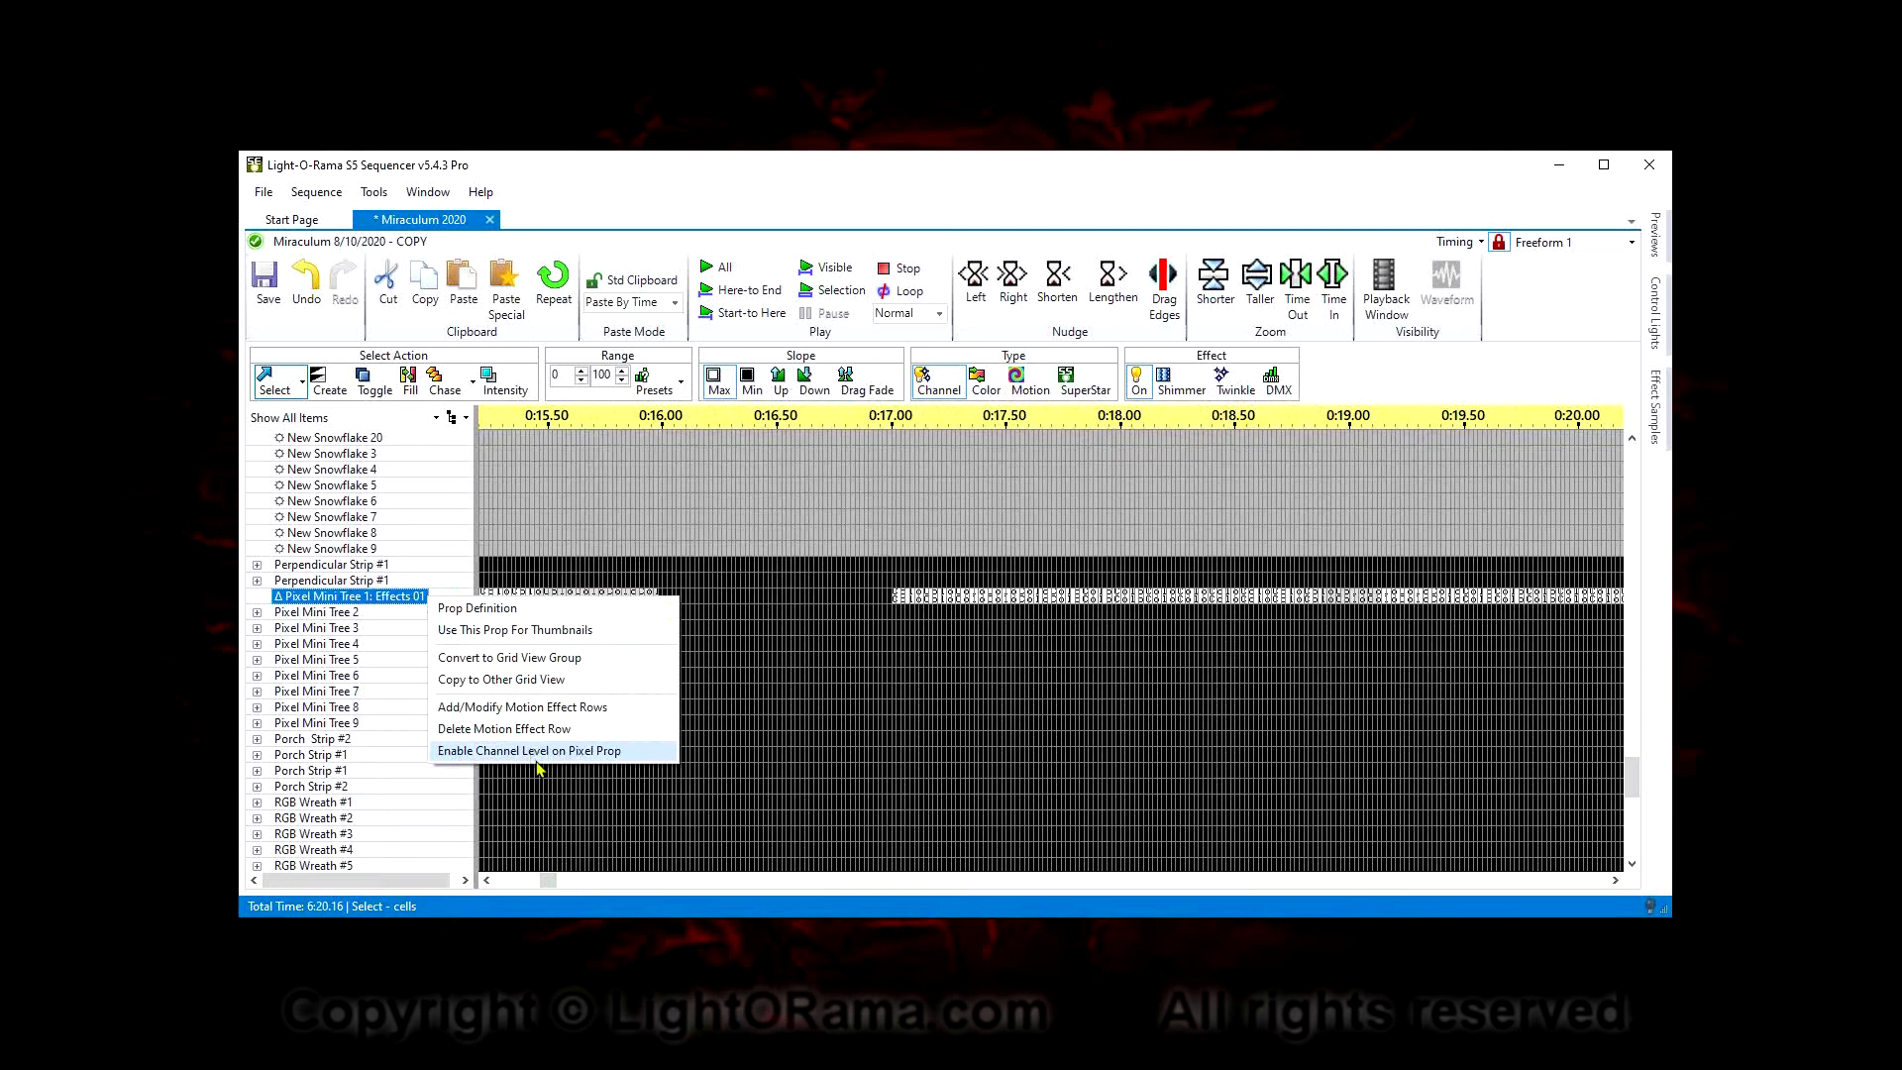
{"action": "right_click", "coordinate": [400, 593]}
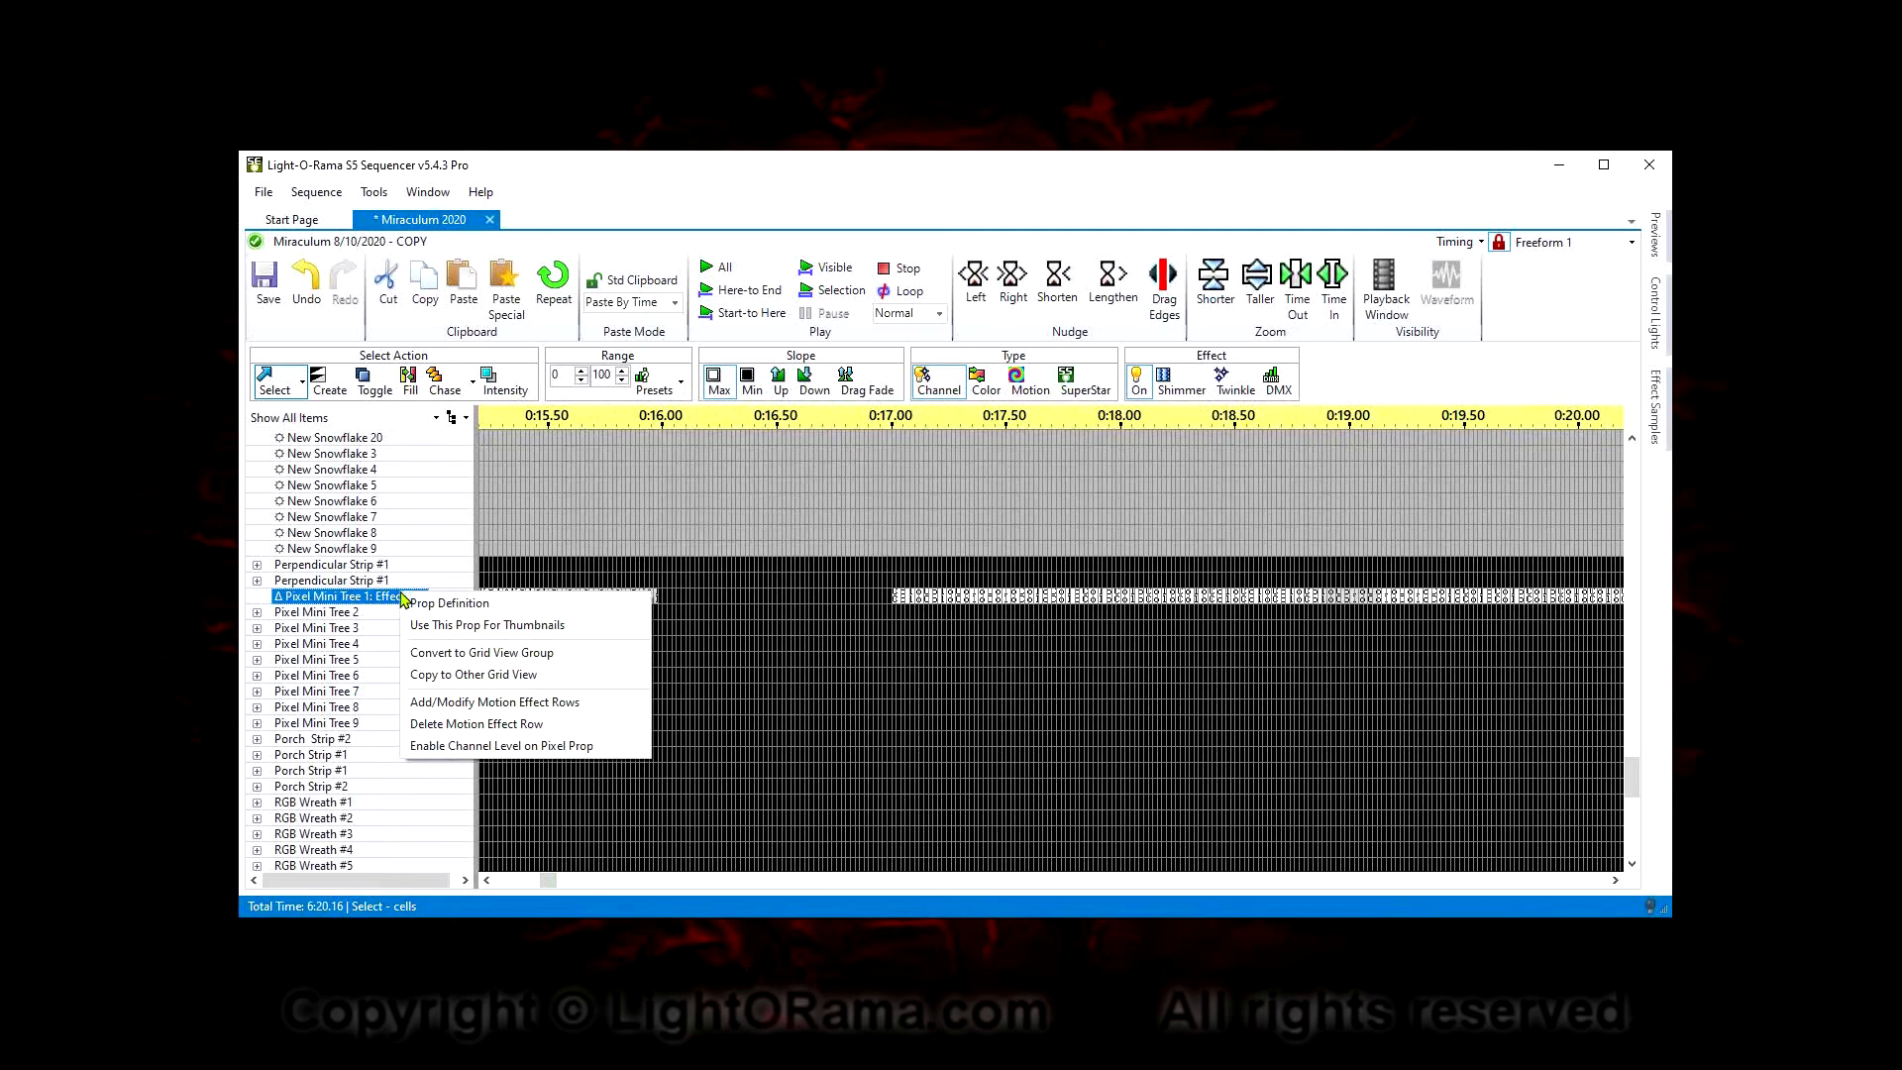
{"action": "left_click", "coordinate": [484, 748]}
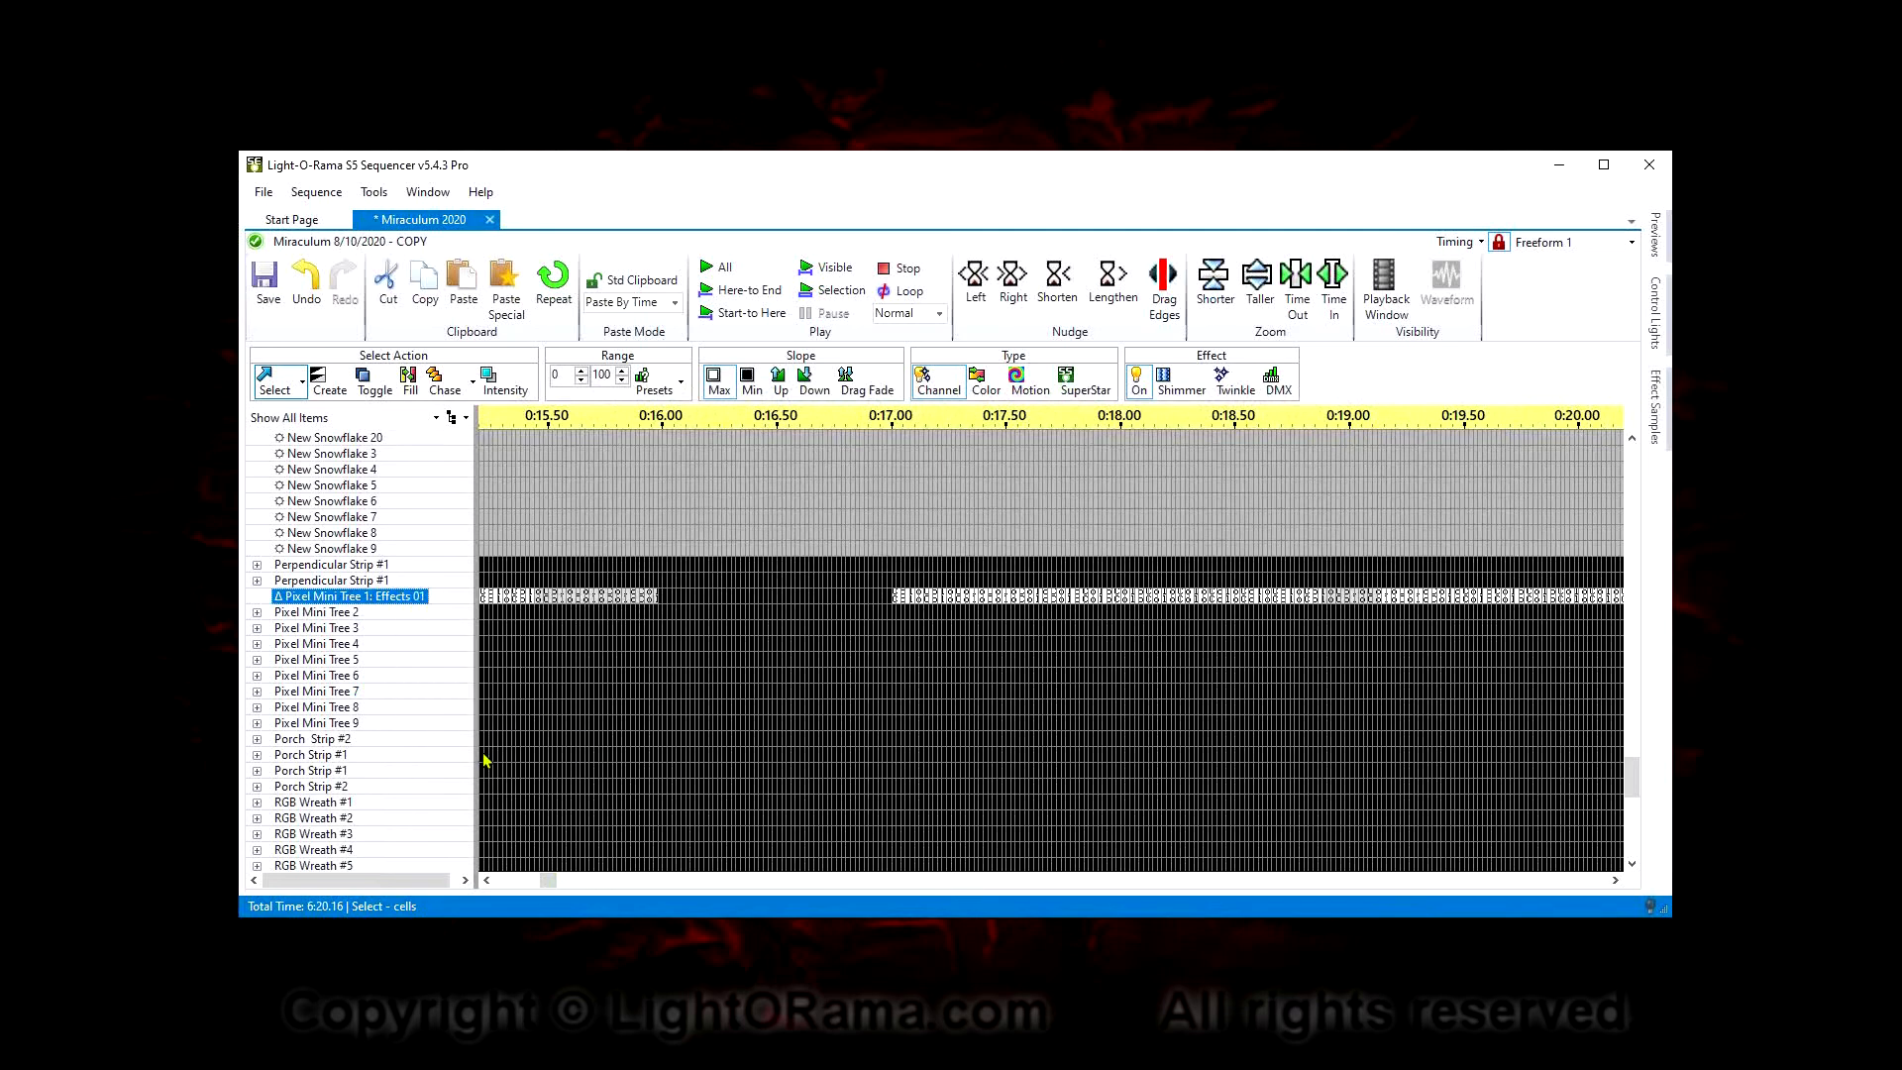
{"action": "right_click", "coordinate": [329, 598]}
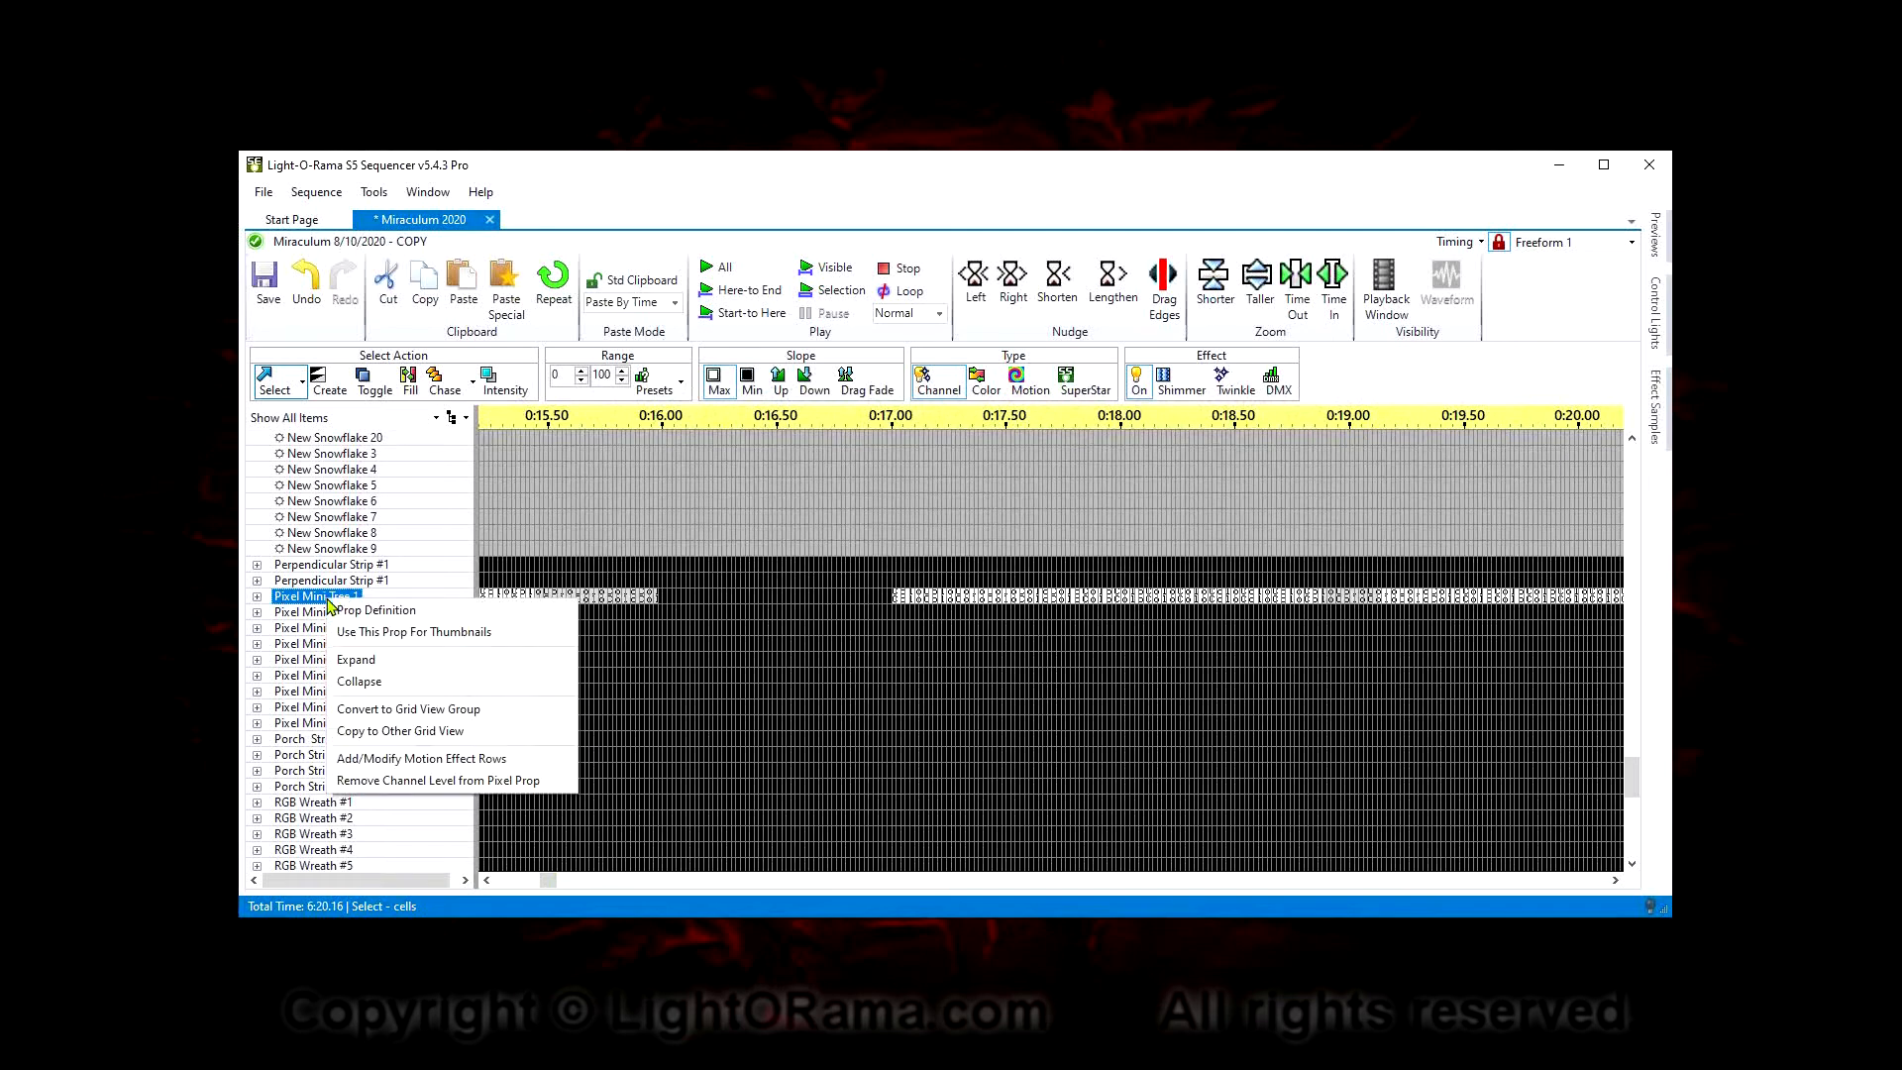
{"action": "left_click", "coordinate": [362, 660]}
{"action": "left_click", "coordinate": [416, 614]}
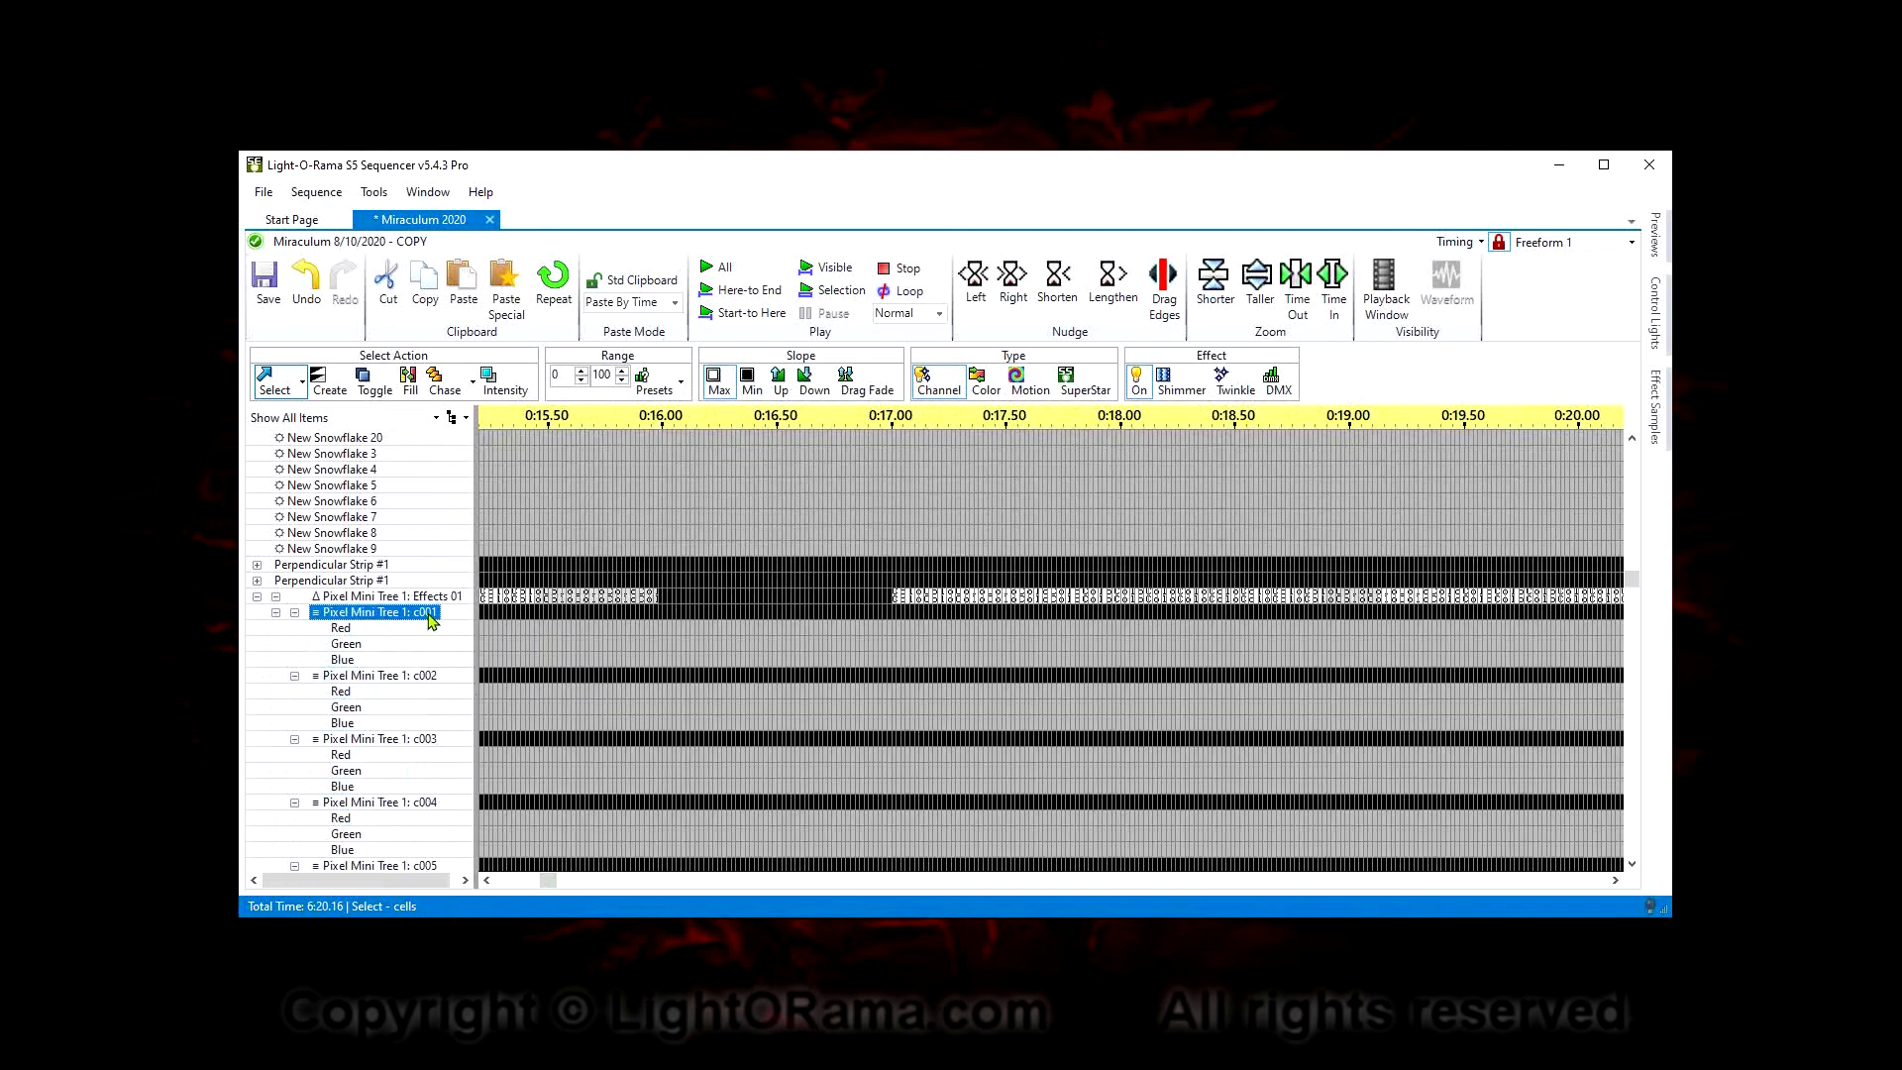
Remove the re-enabled channel level from Pixel Mini Tree 1
{"action": "right_click", "coordinate": [410, 613]}
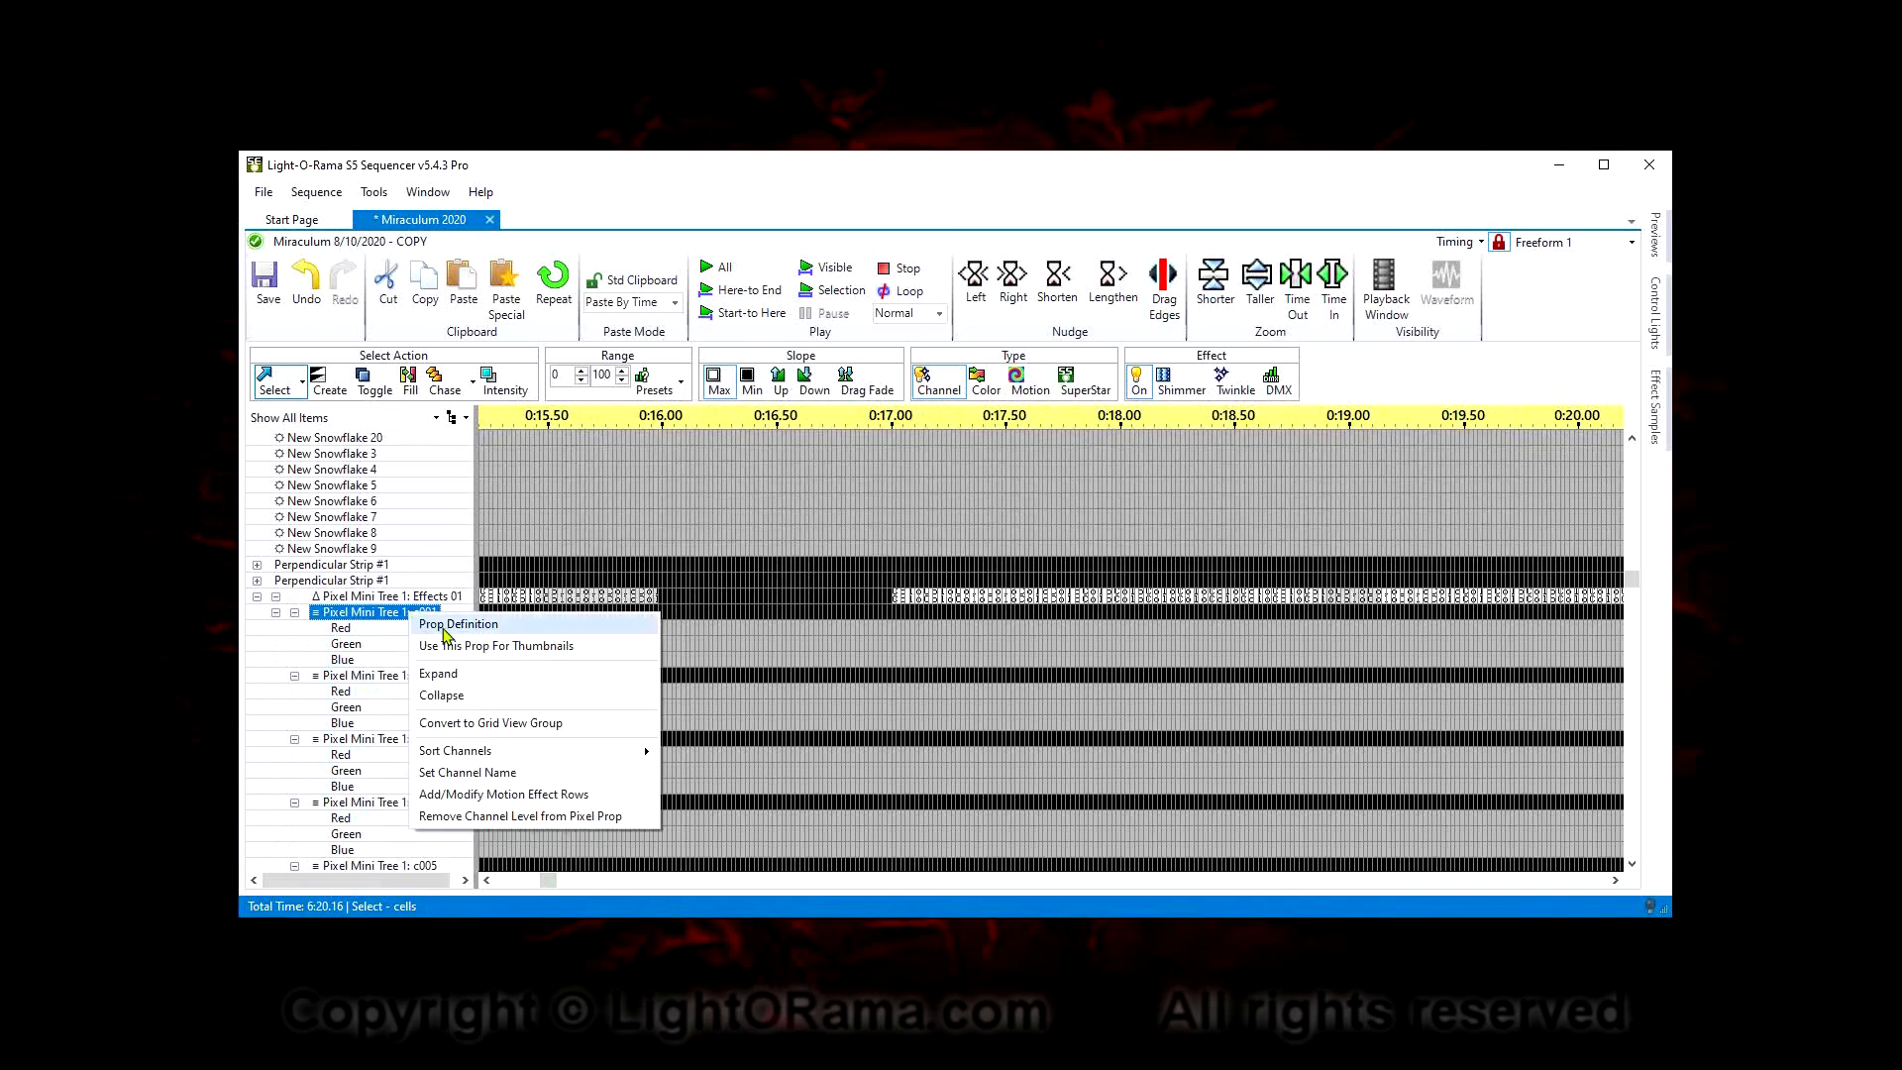
{"action": "left_click", "coordinate": [482, 816]}
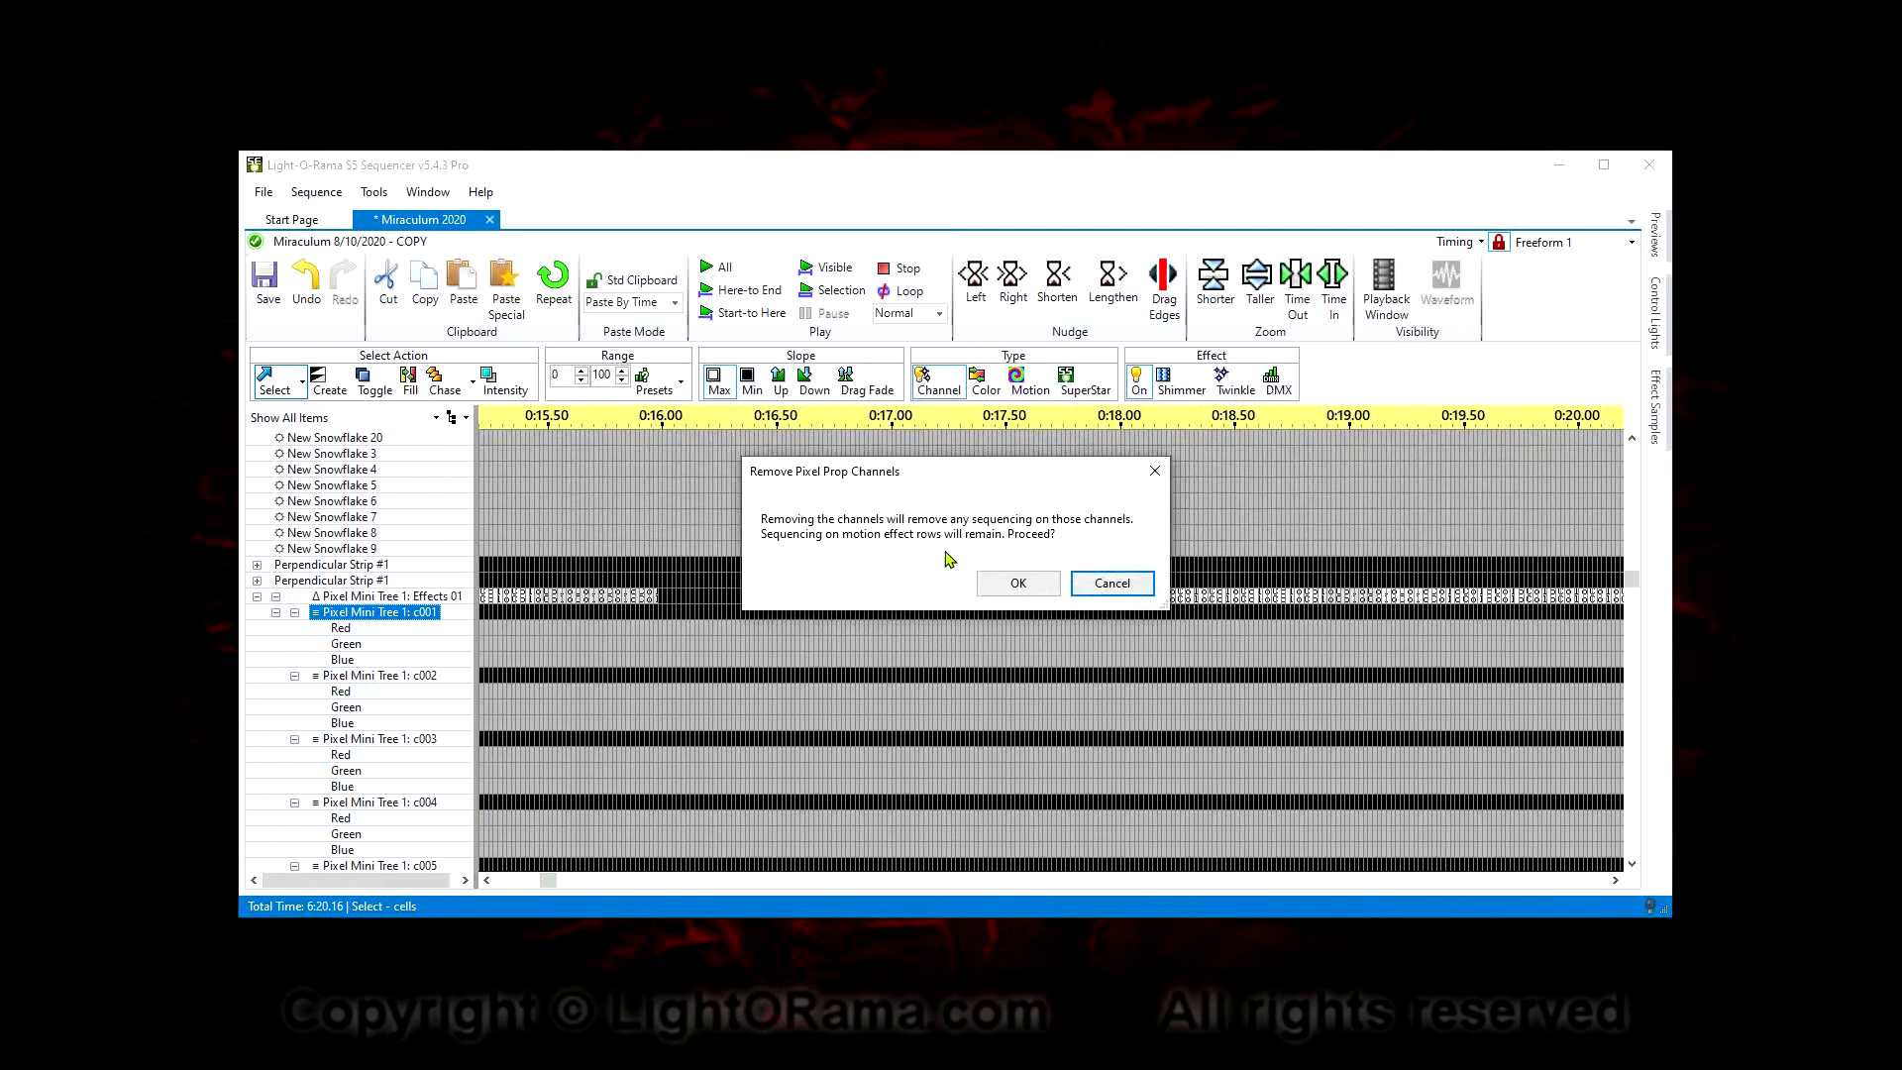
{"action": "left_click", "coordinate": [1028, 588]}
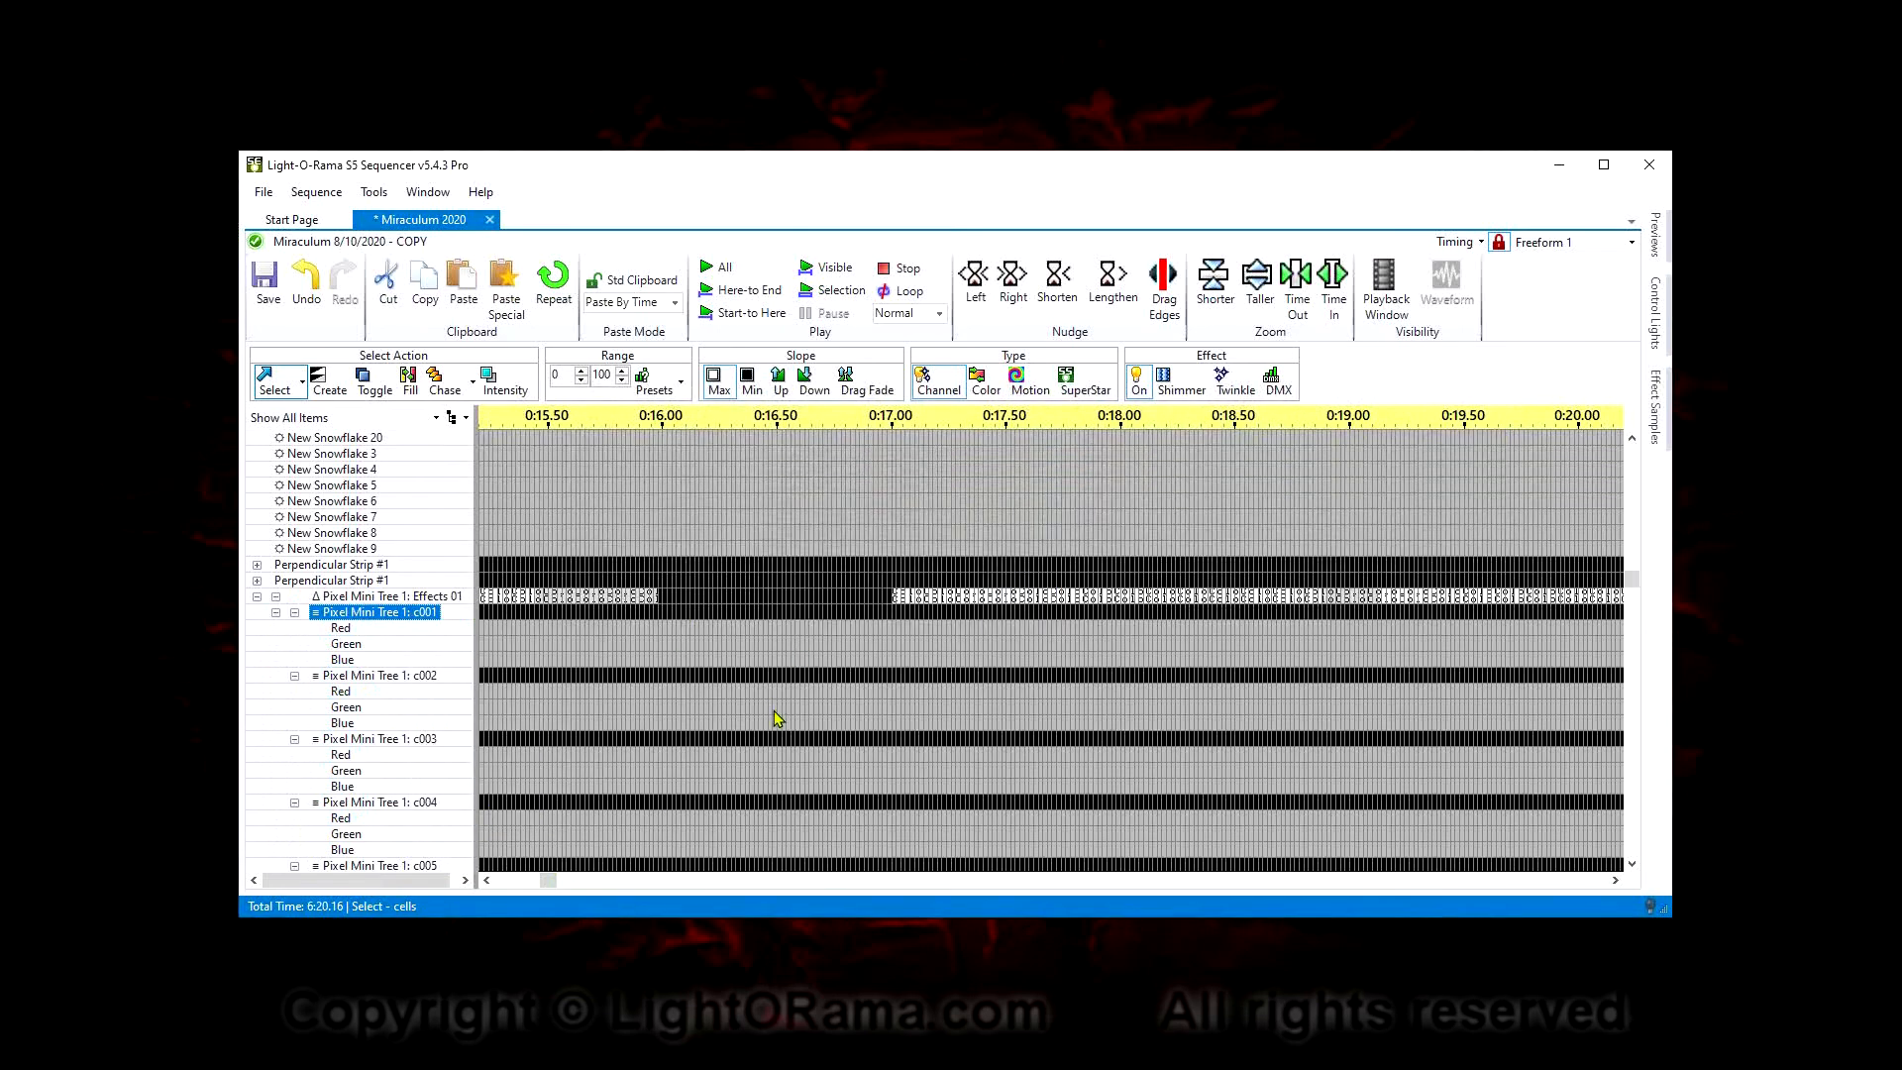
{"action": "left_click", "coordinate": [344, 583]}
{"action": "left_click", "coordinate": [442, 612]}
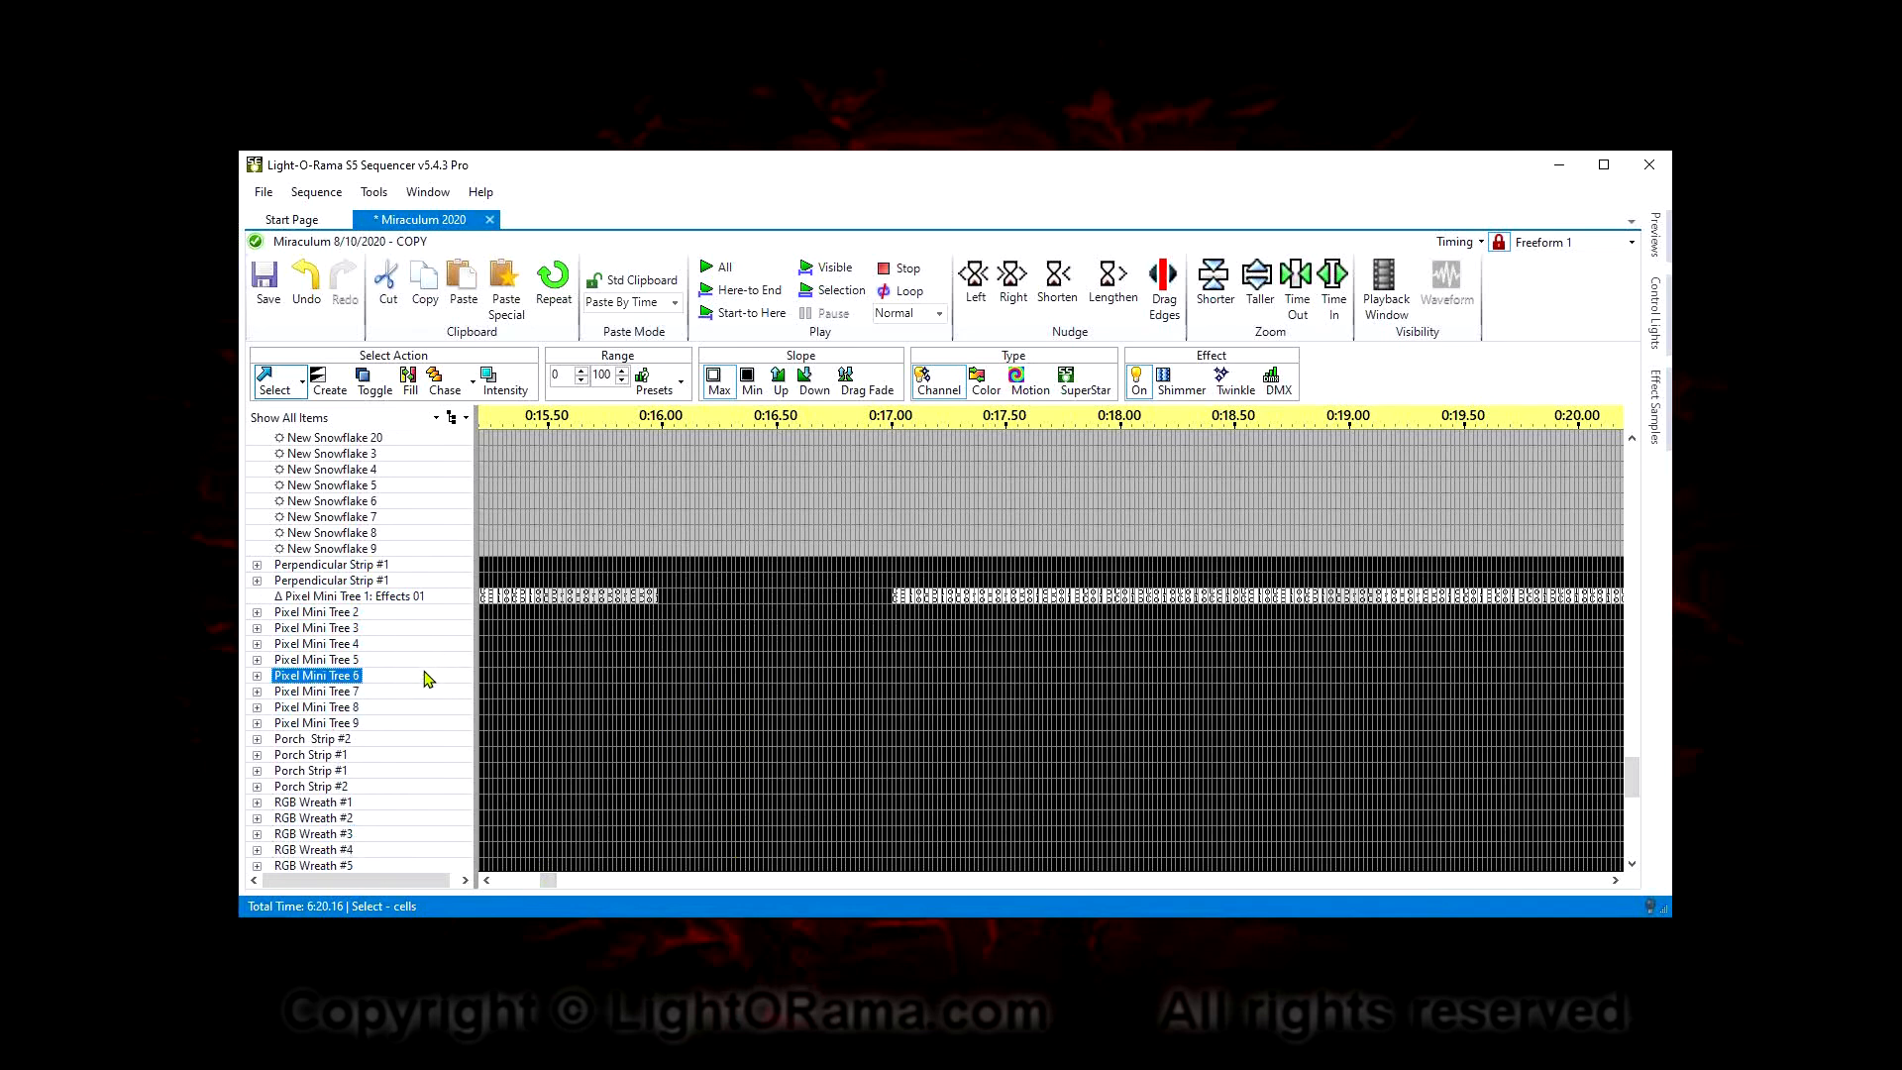
Try to insert a motion effect on the collapsed Whole House row from 15.38 to 17.24, cancelling the generator both times
{"action": "scroll", "coordinate": [428, 678], "scroll_direction": "down", "scroll_amount": 12}
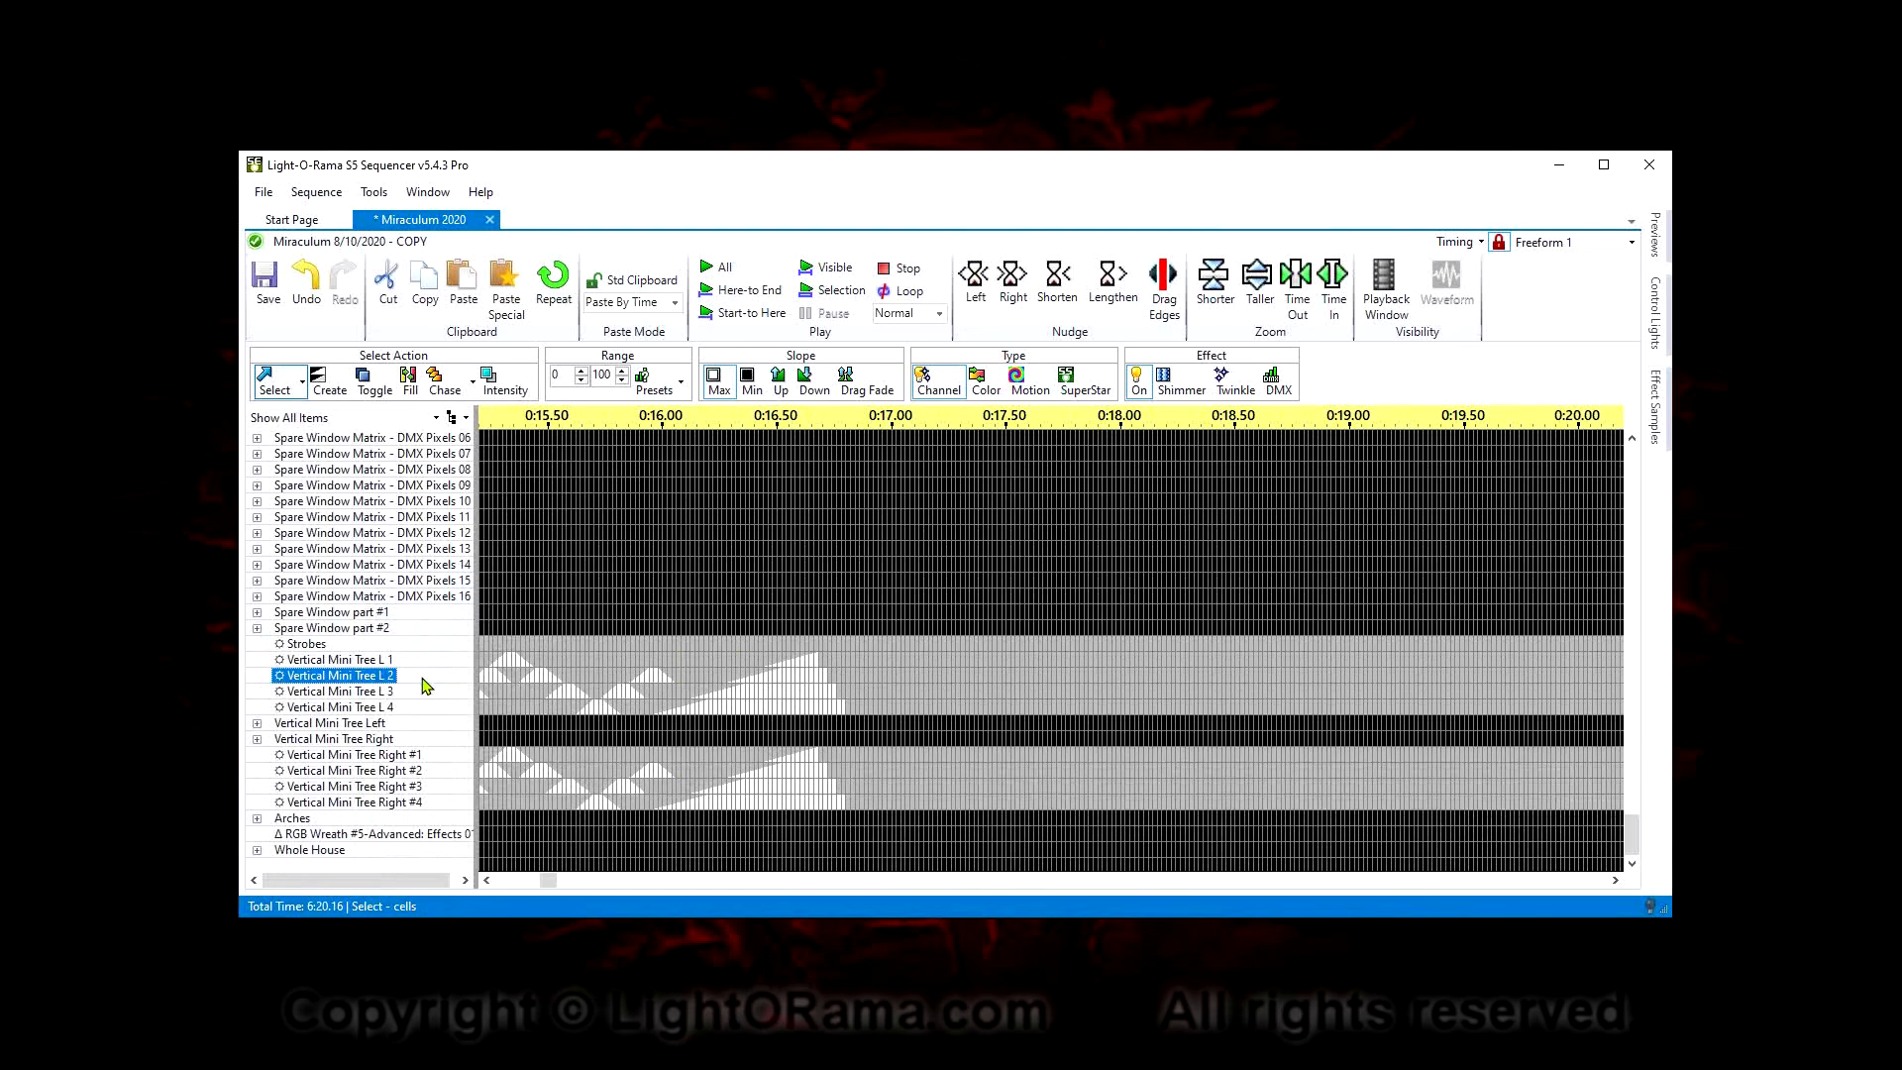
{"action": "left_click_drag", "start_coordinate": [520, 850], "coordinate": [942, 858]}
{"action": "right_click", "coordinate": [835, 856]}
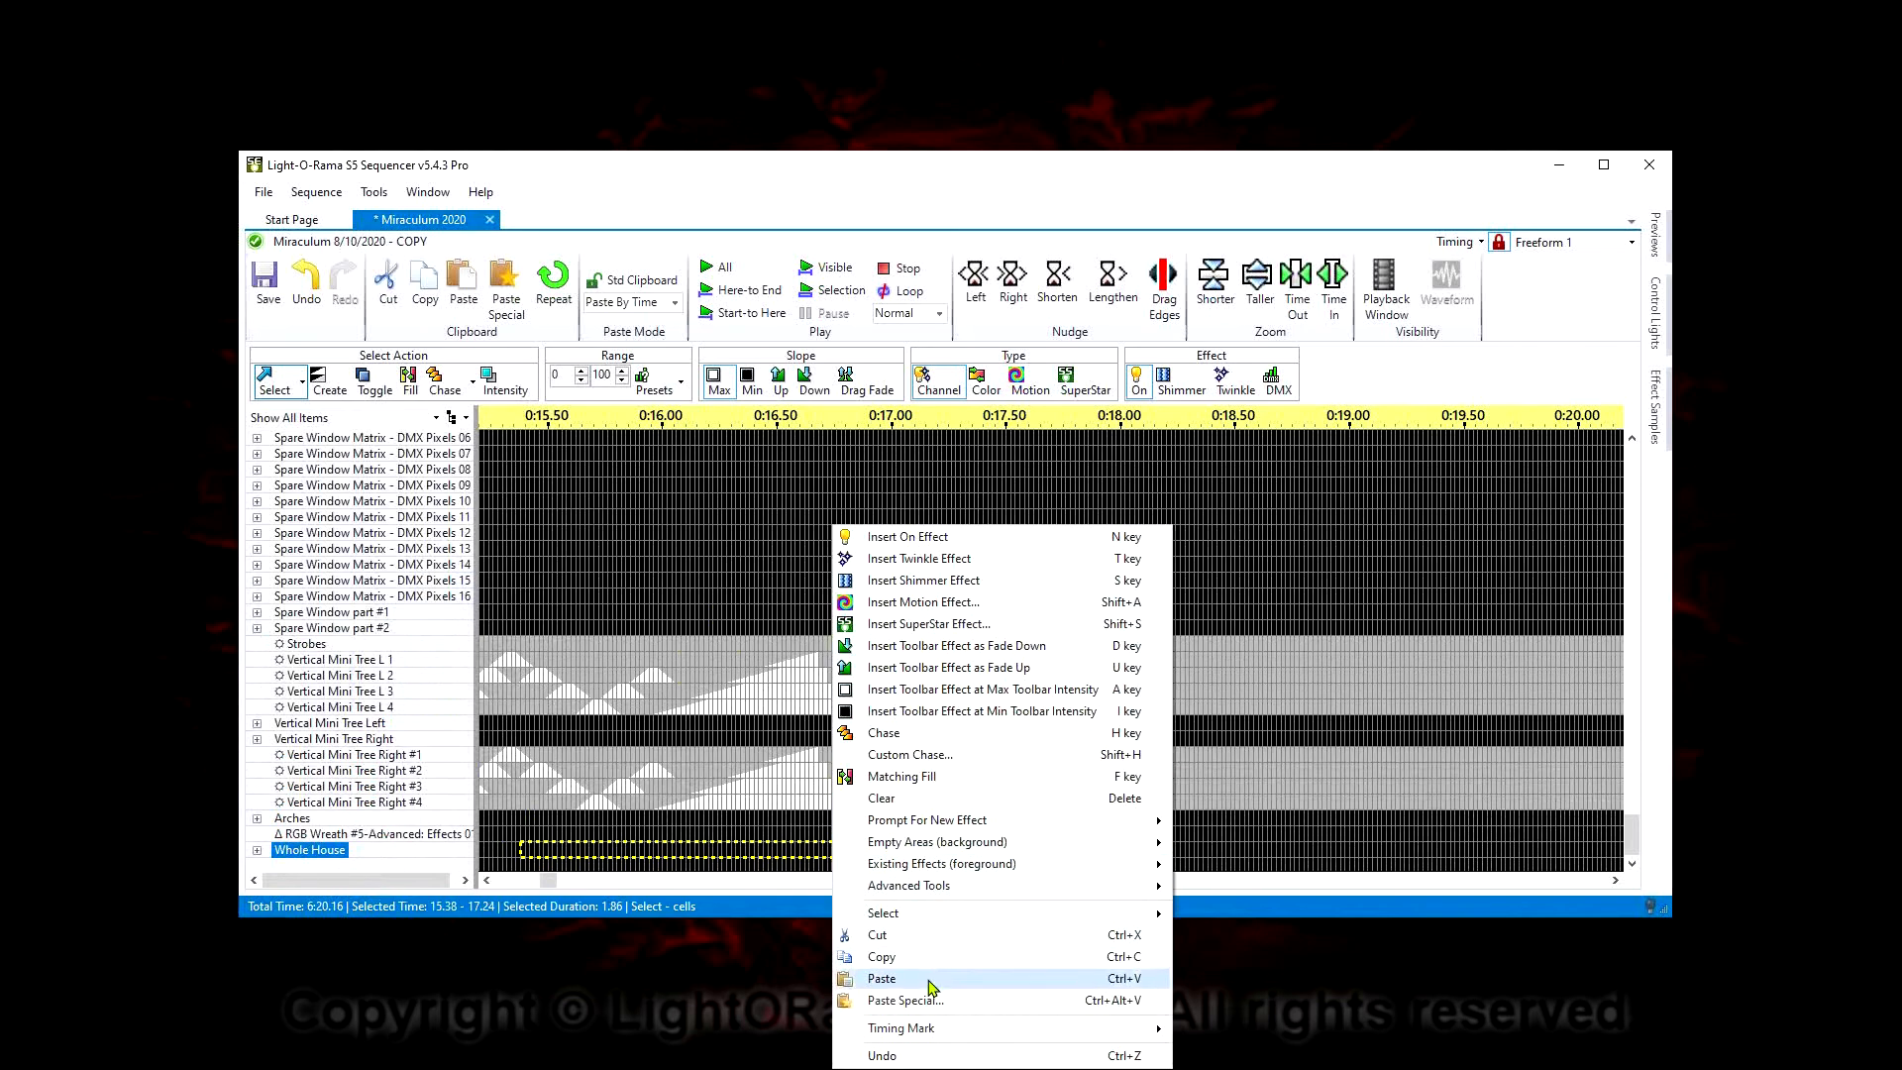
{"action": "left_click", "coordinate": [941, 608]}
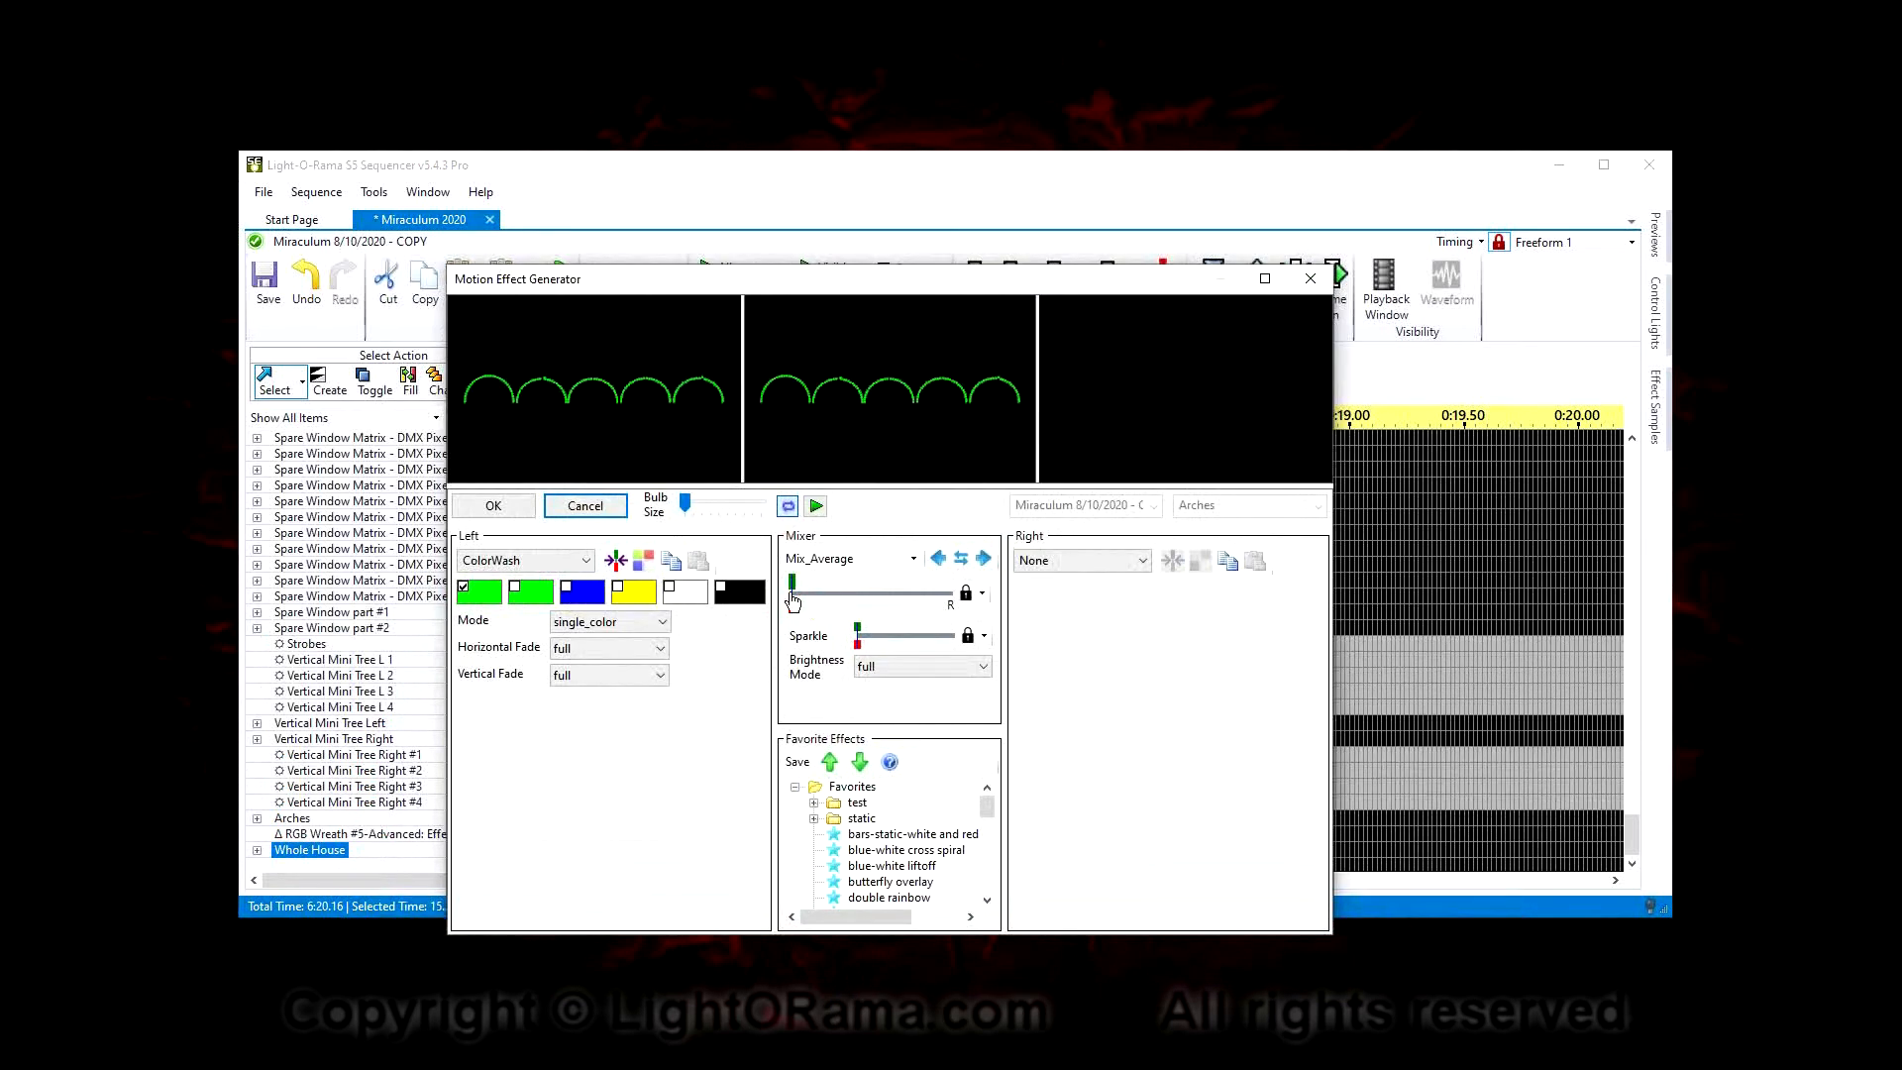
{"action": "left_click", "coordinate": [593, 507]}
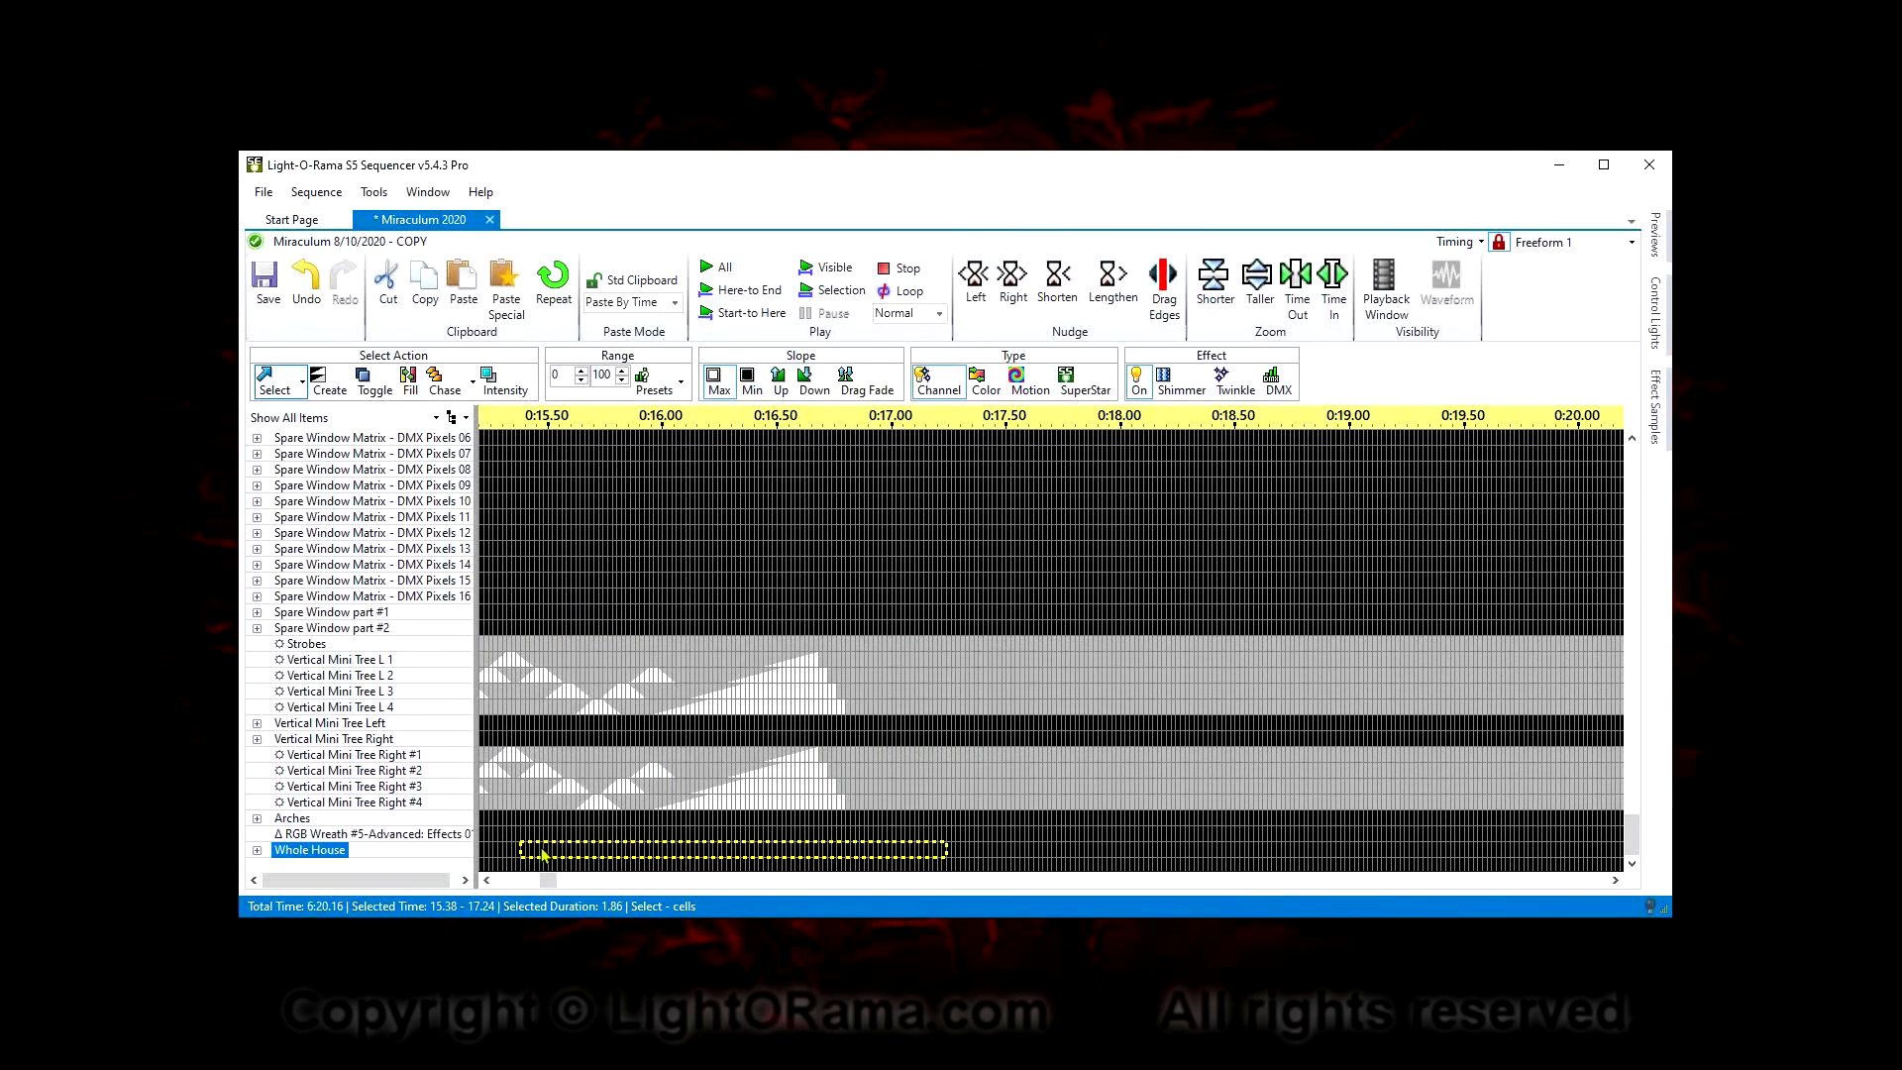
{"action": "right_click", "coordinate": [542, 853]}
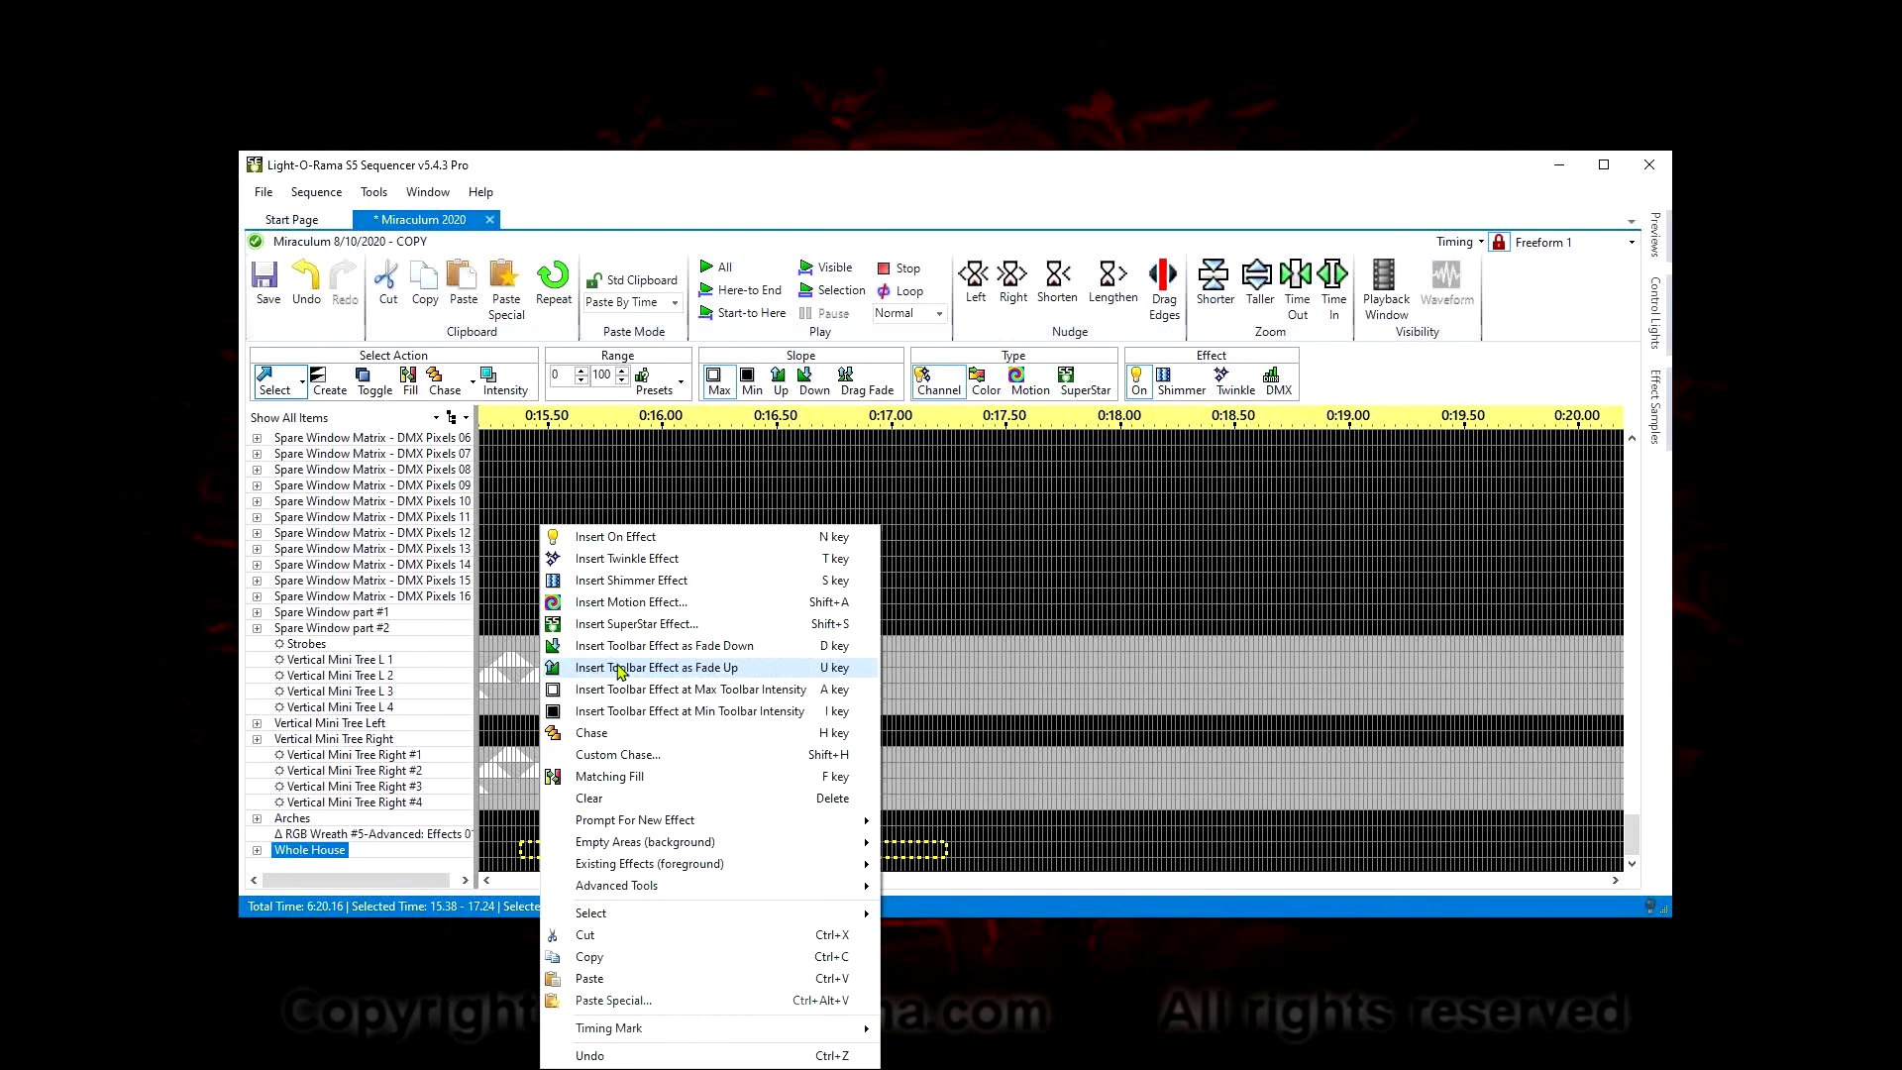
{"action": "left_click", "coordinate": [674, 604]}
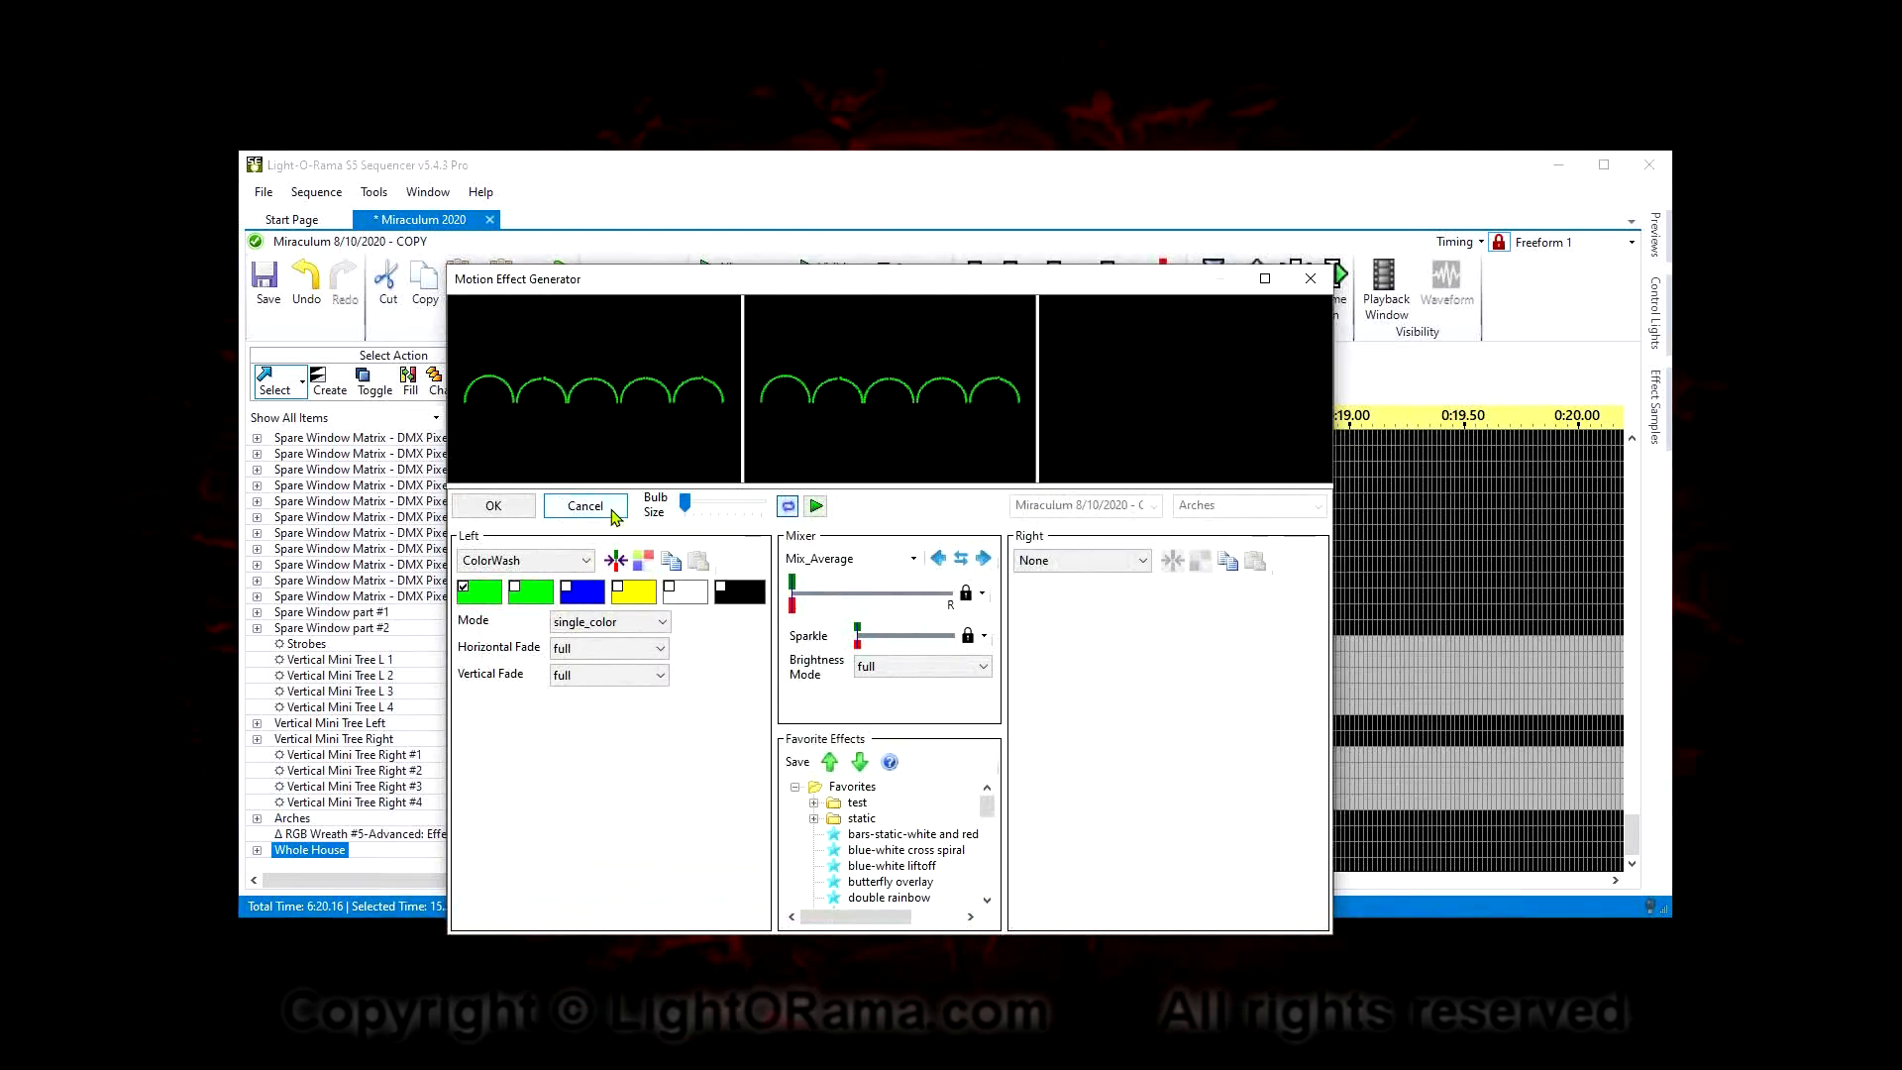
{"action": "left_click", "coordinate": [584, 506]}
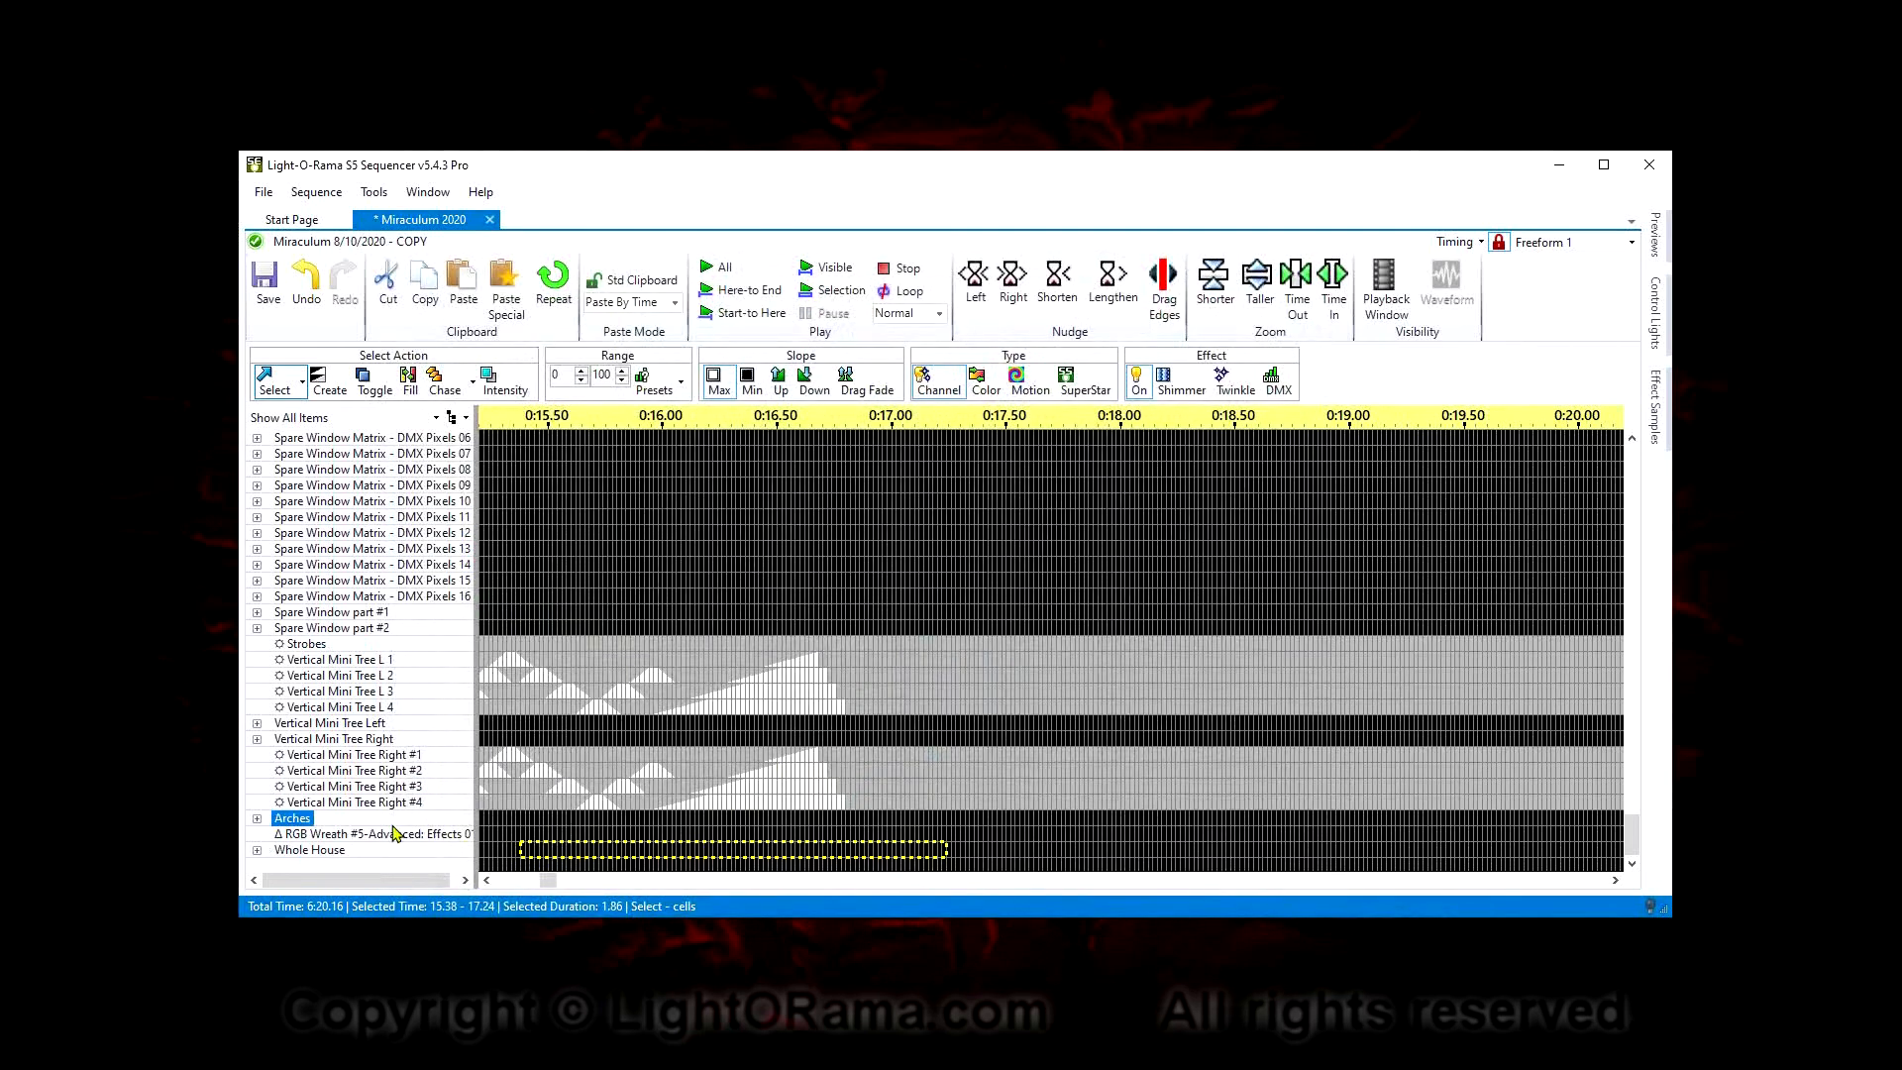
Expand Whole House, look through its member groups, and collapse the member group list
{"action": "left_click", "coordinate": [256, 850]}
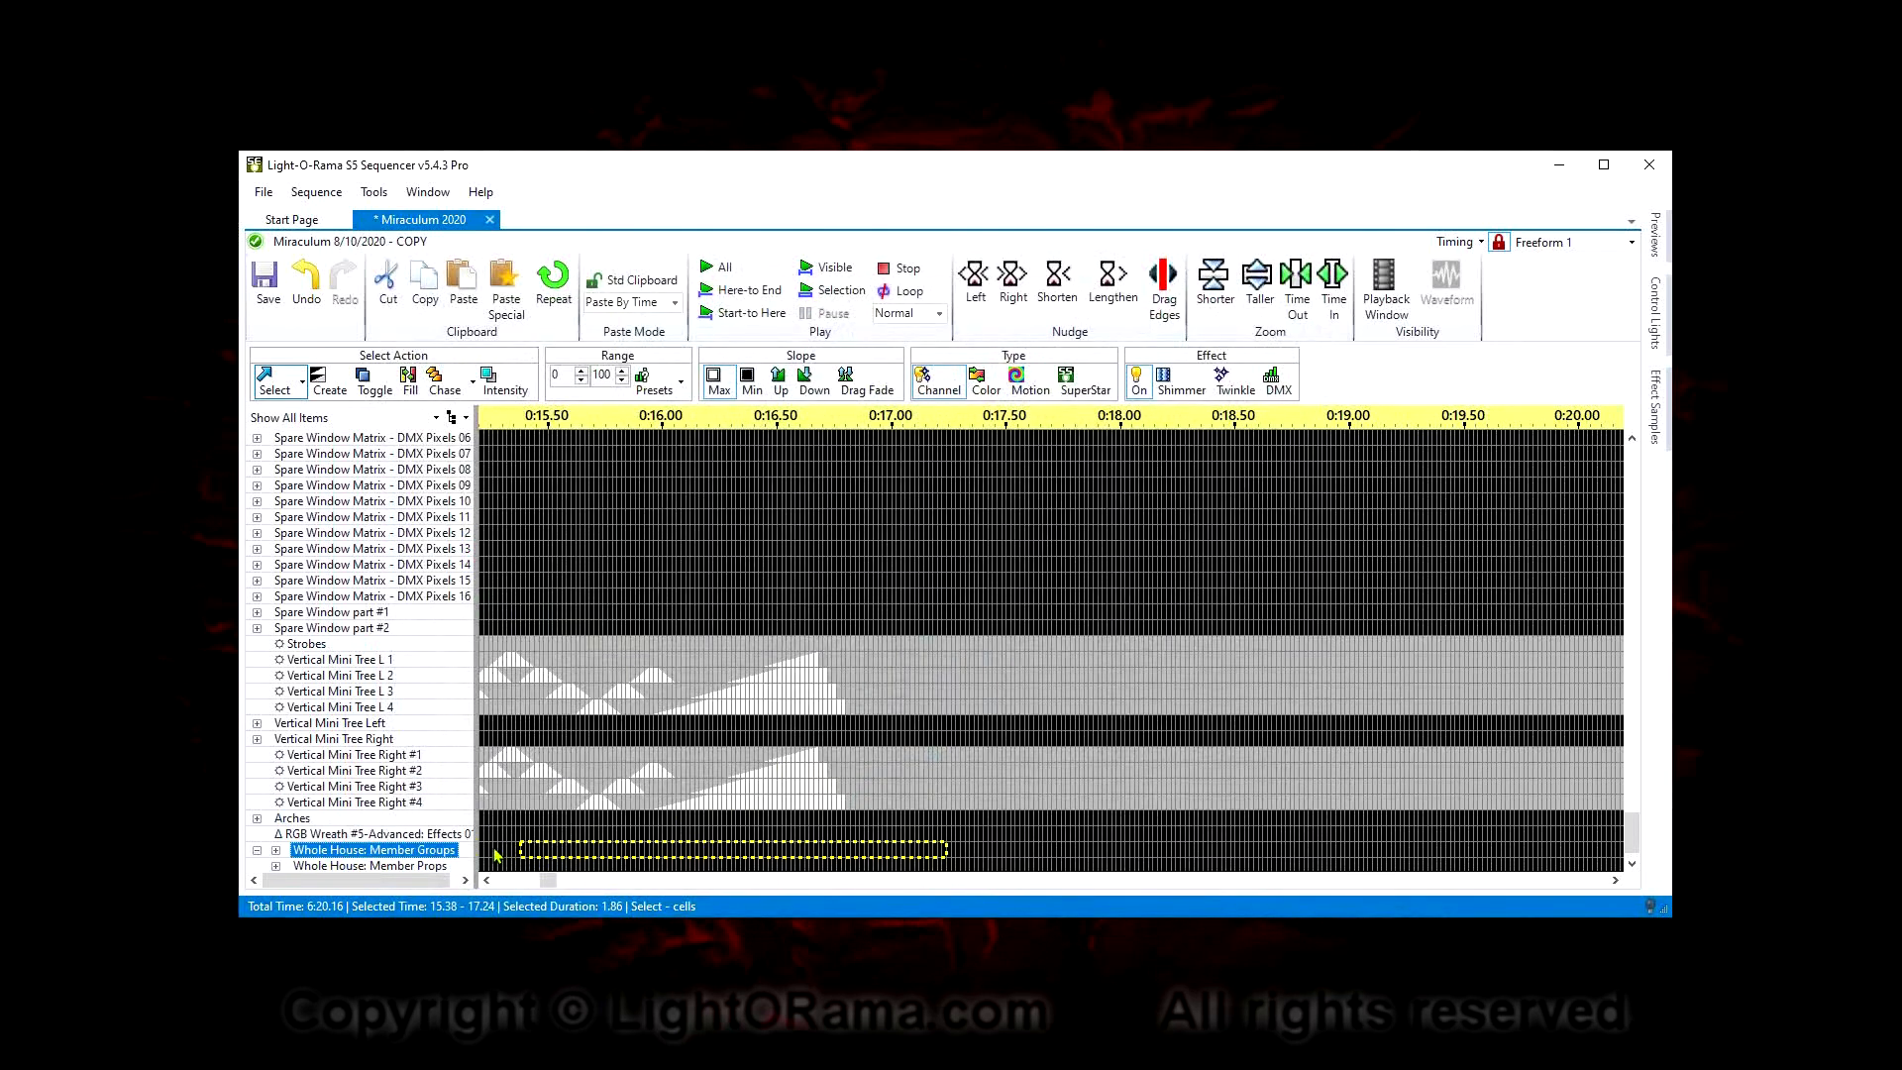
{"action": "scroll", "coordinate": [486, 838], "scroll_direction": "down", "scroll_amount": 1}
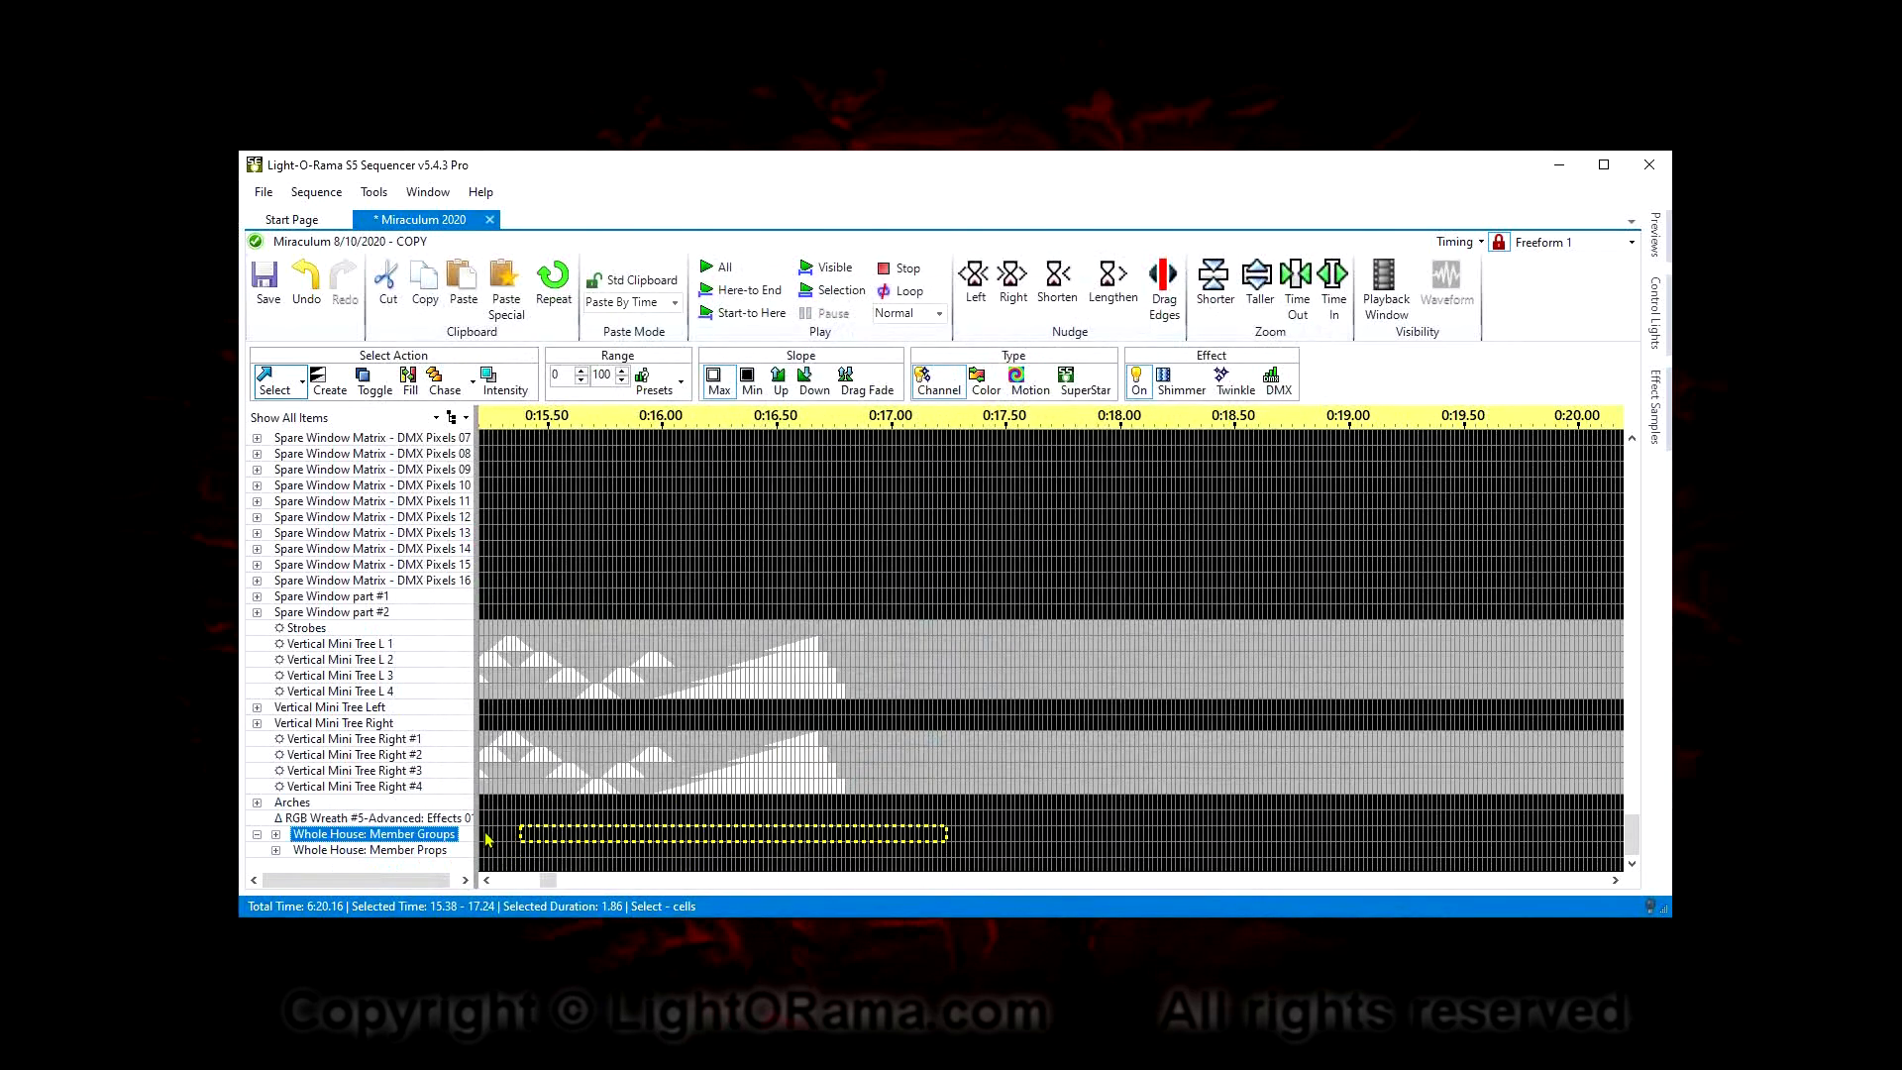
{"action": "left_click", "coordinate": [275, 835]}
{"action": "scroll", "coordinate": [332, 847], "scroll_direction": "down", "scroll_amount": 1}
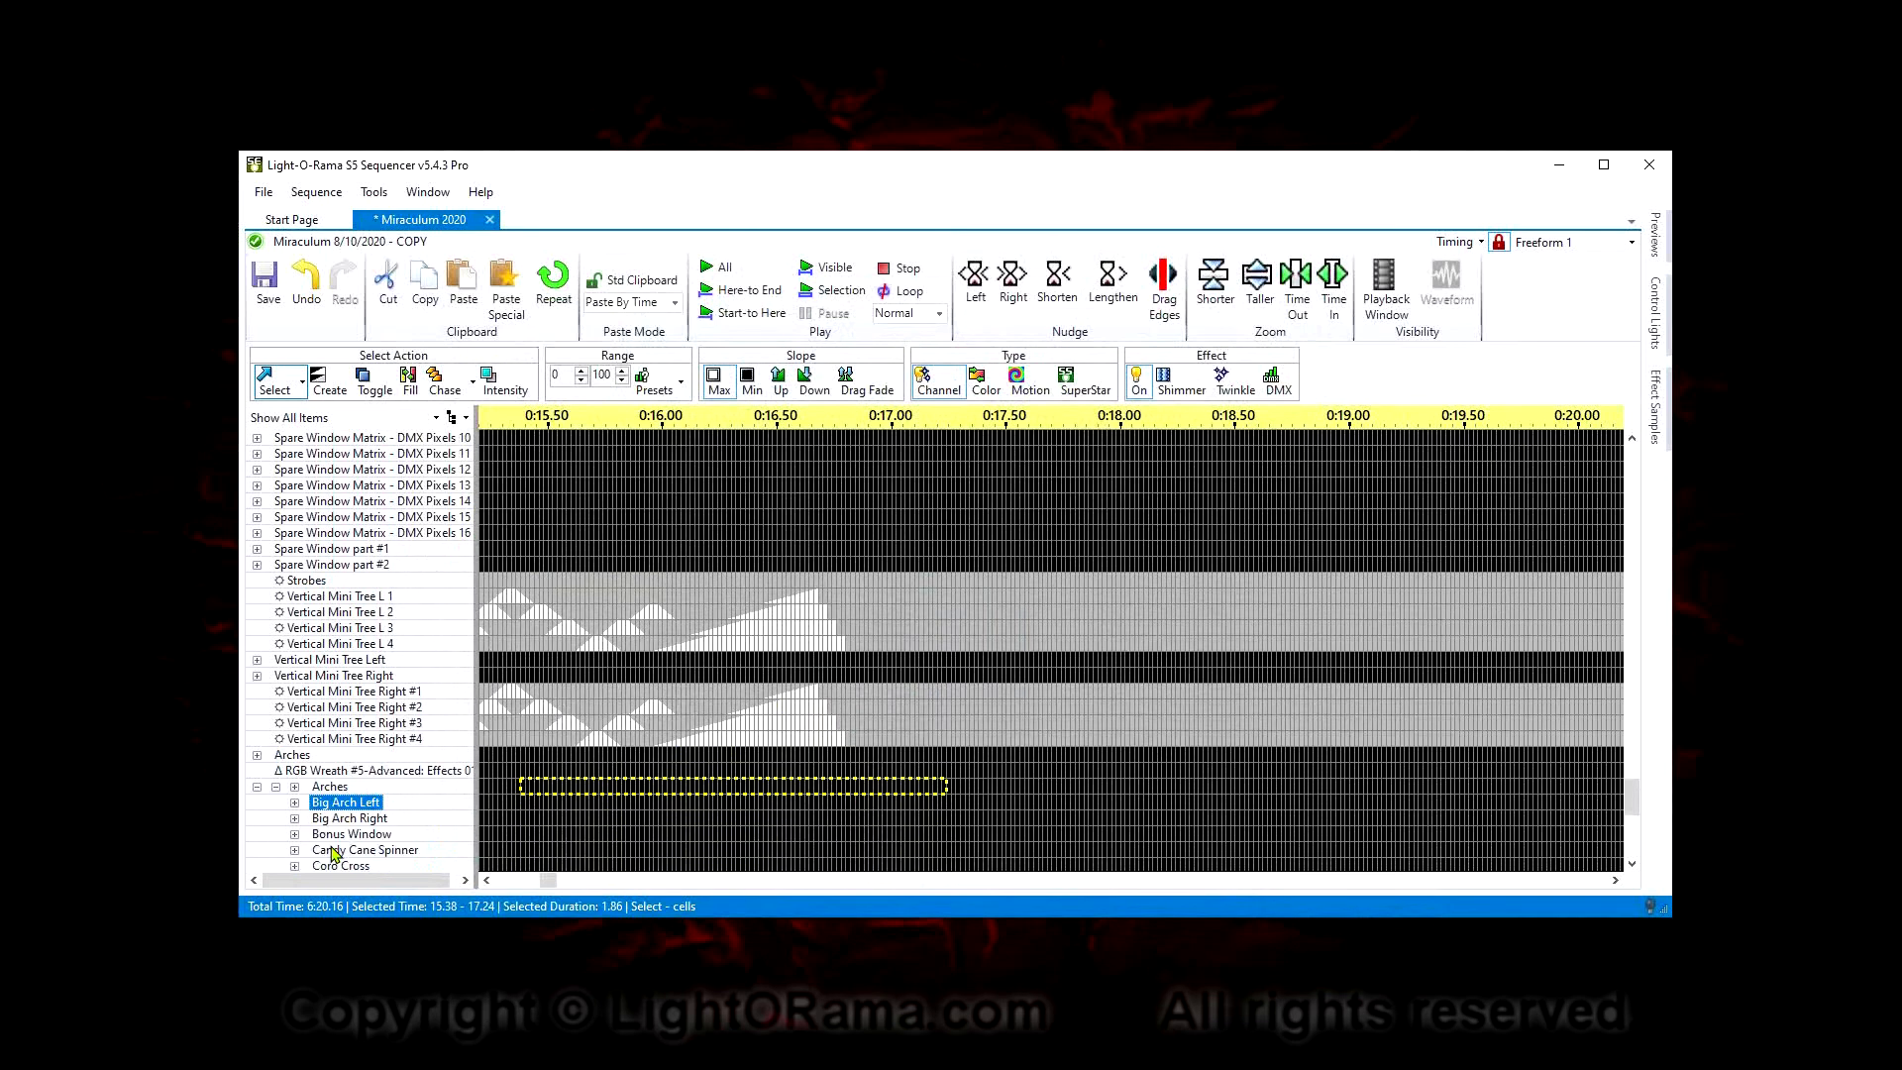
{"action": "scroll", "coordinate": [331, 851], "scroll_direction": "down", "scroll_amount": 9}
{"action": "scroll", "coordinate": [333, 849], "scroll_direction": "up", "scroll_amount": 6}
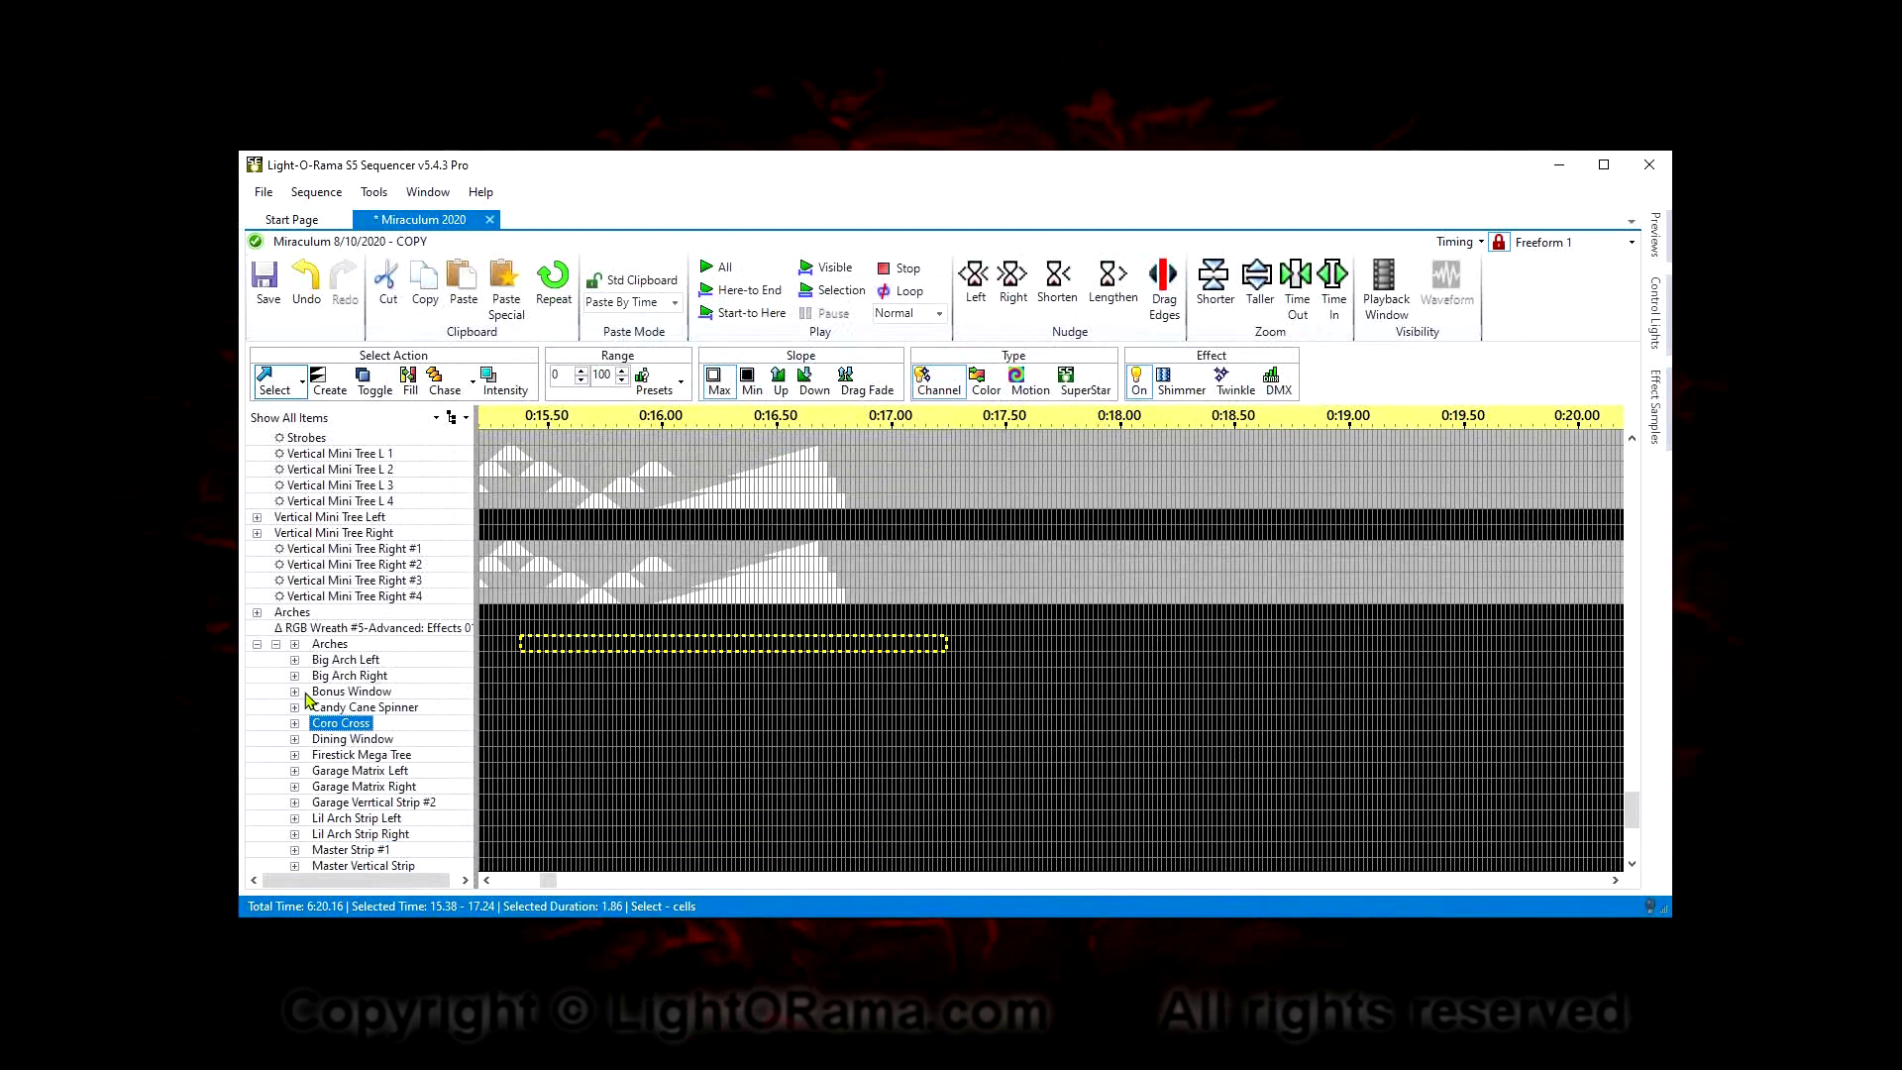
{"action": "scroll", "coordinate": [280, 653], "scroll_direction": "up", "scroll_amount": 4}
{"action": "left_click", "coordinate": [278, 646]}
Add a motion effect row named Effects 01 with no subsection to the Whole House group
{"action": "left_click", "coordinate": [306, 837]}
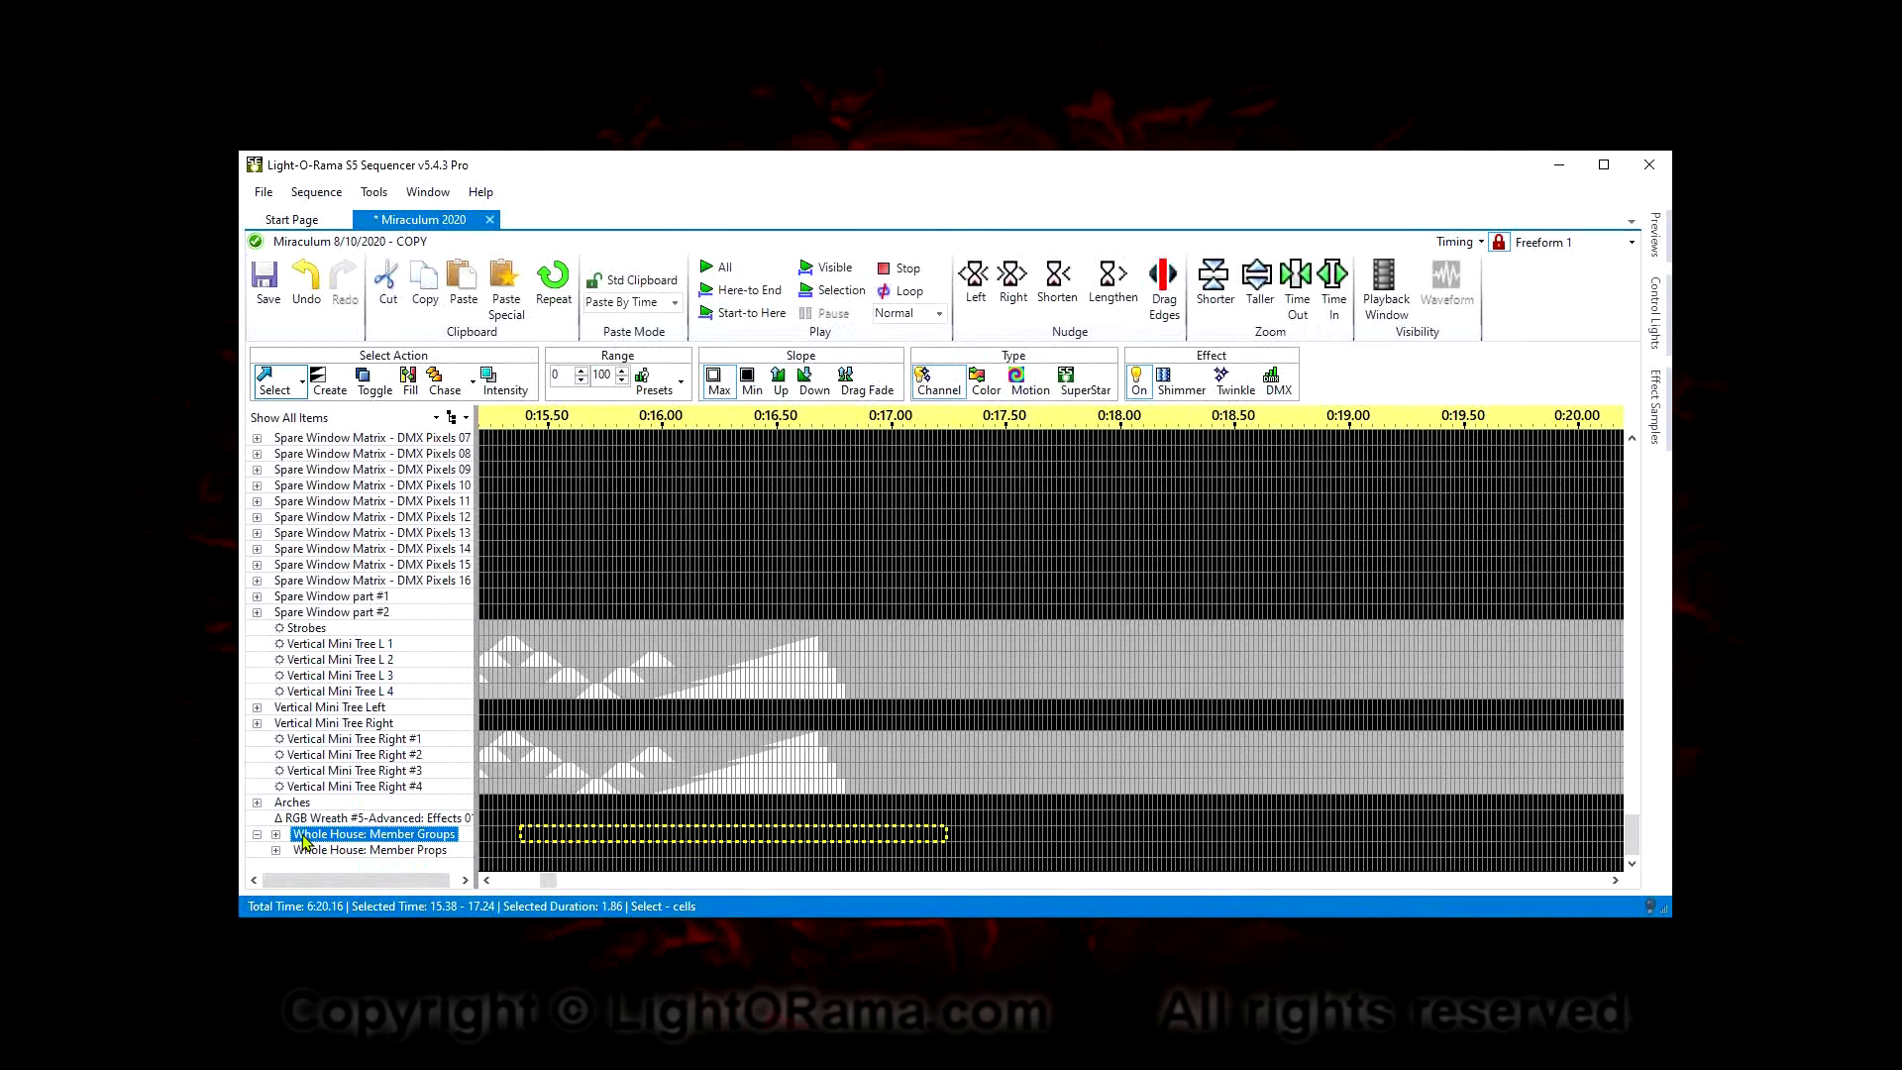
{"action": "right_click", "coordinate": [306, 839]}
{"action": "left_click", "coordinate": [410, 949]}
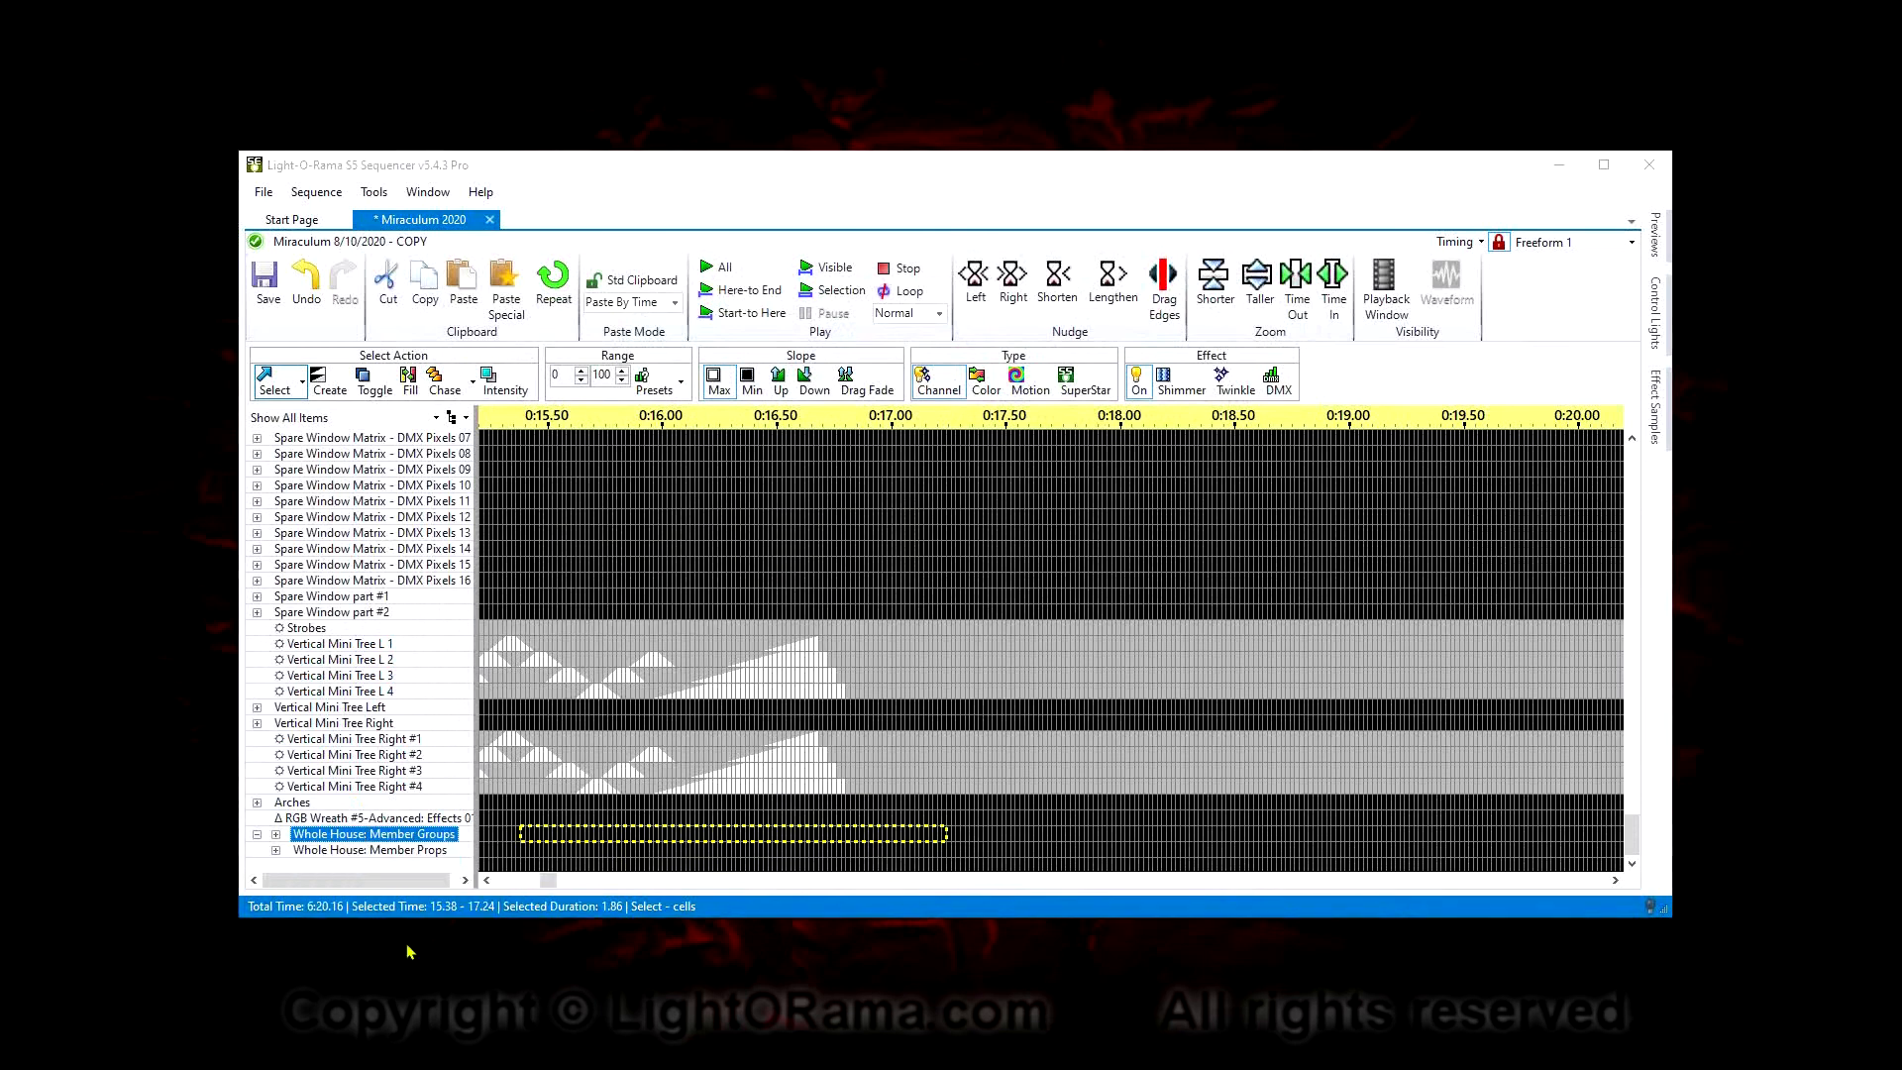
{"action": "left_click", "coordinate": [407, 188]}
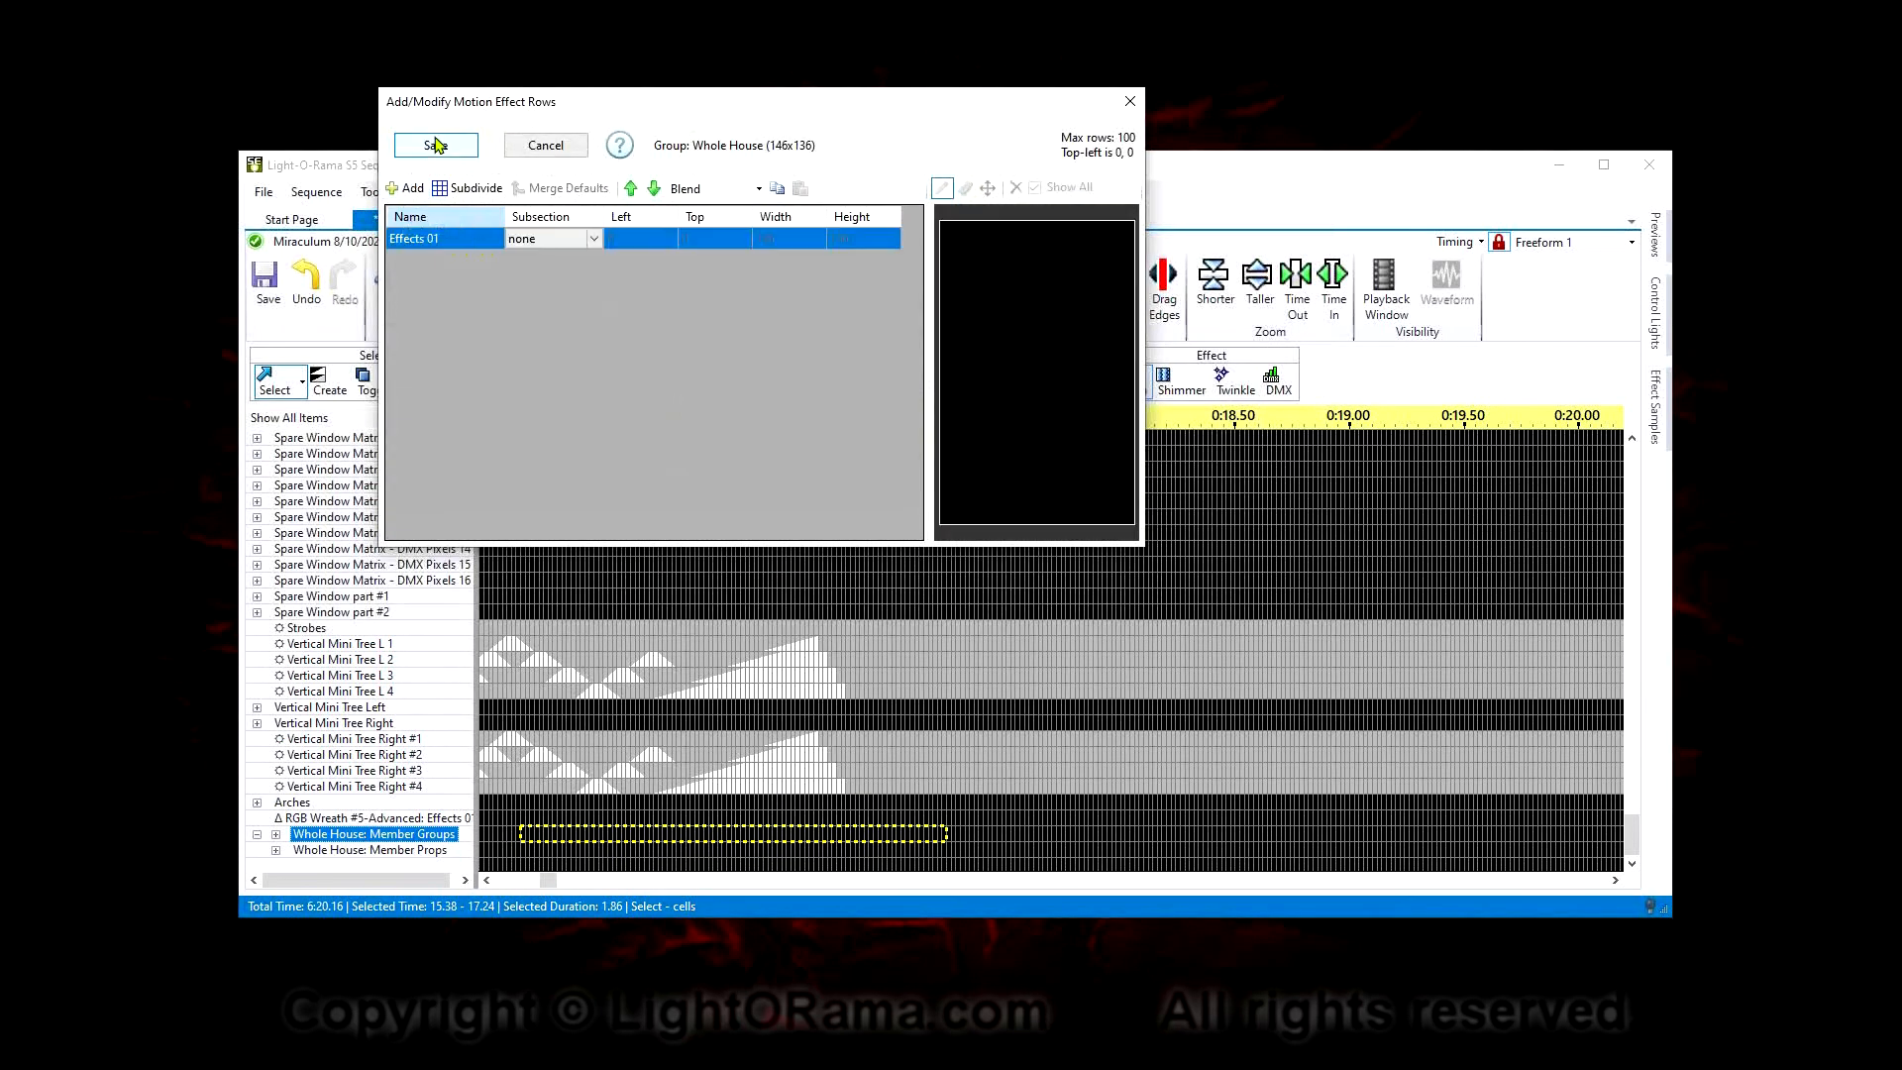
{"action": "left_click", "coordinate": [437, 146]}
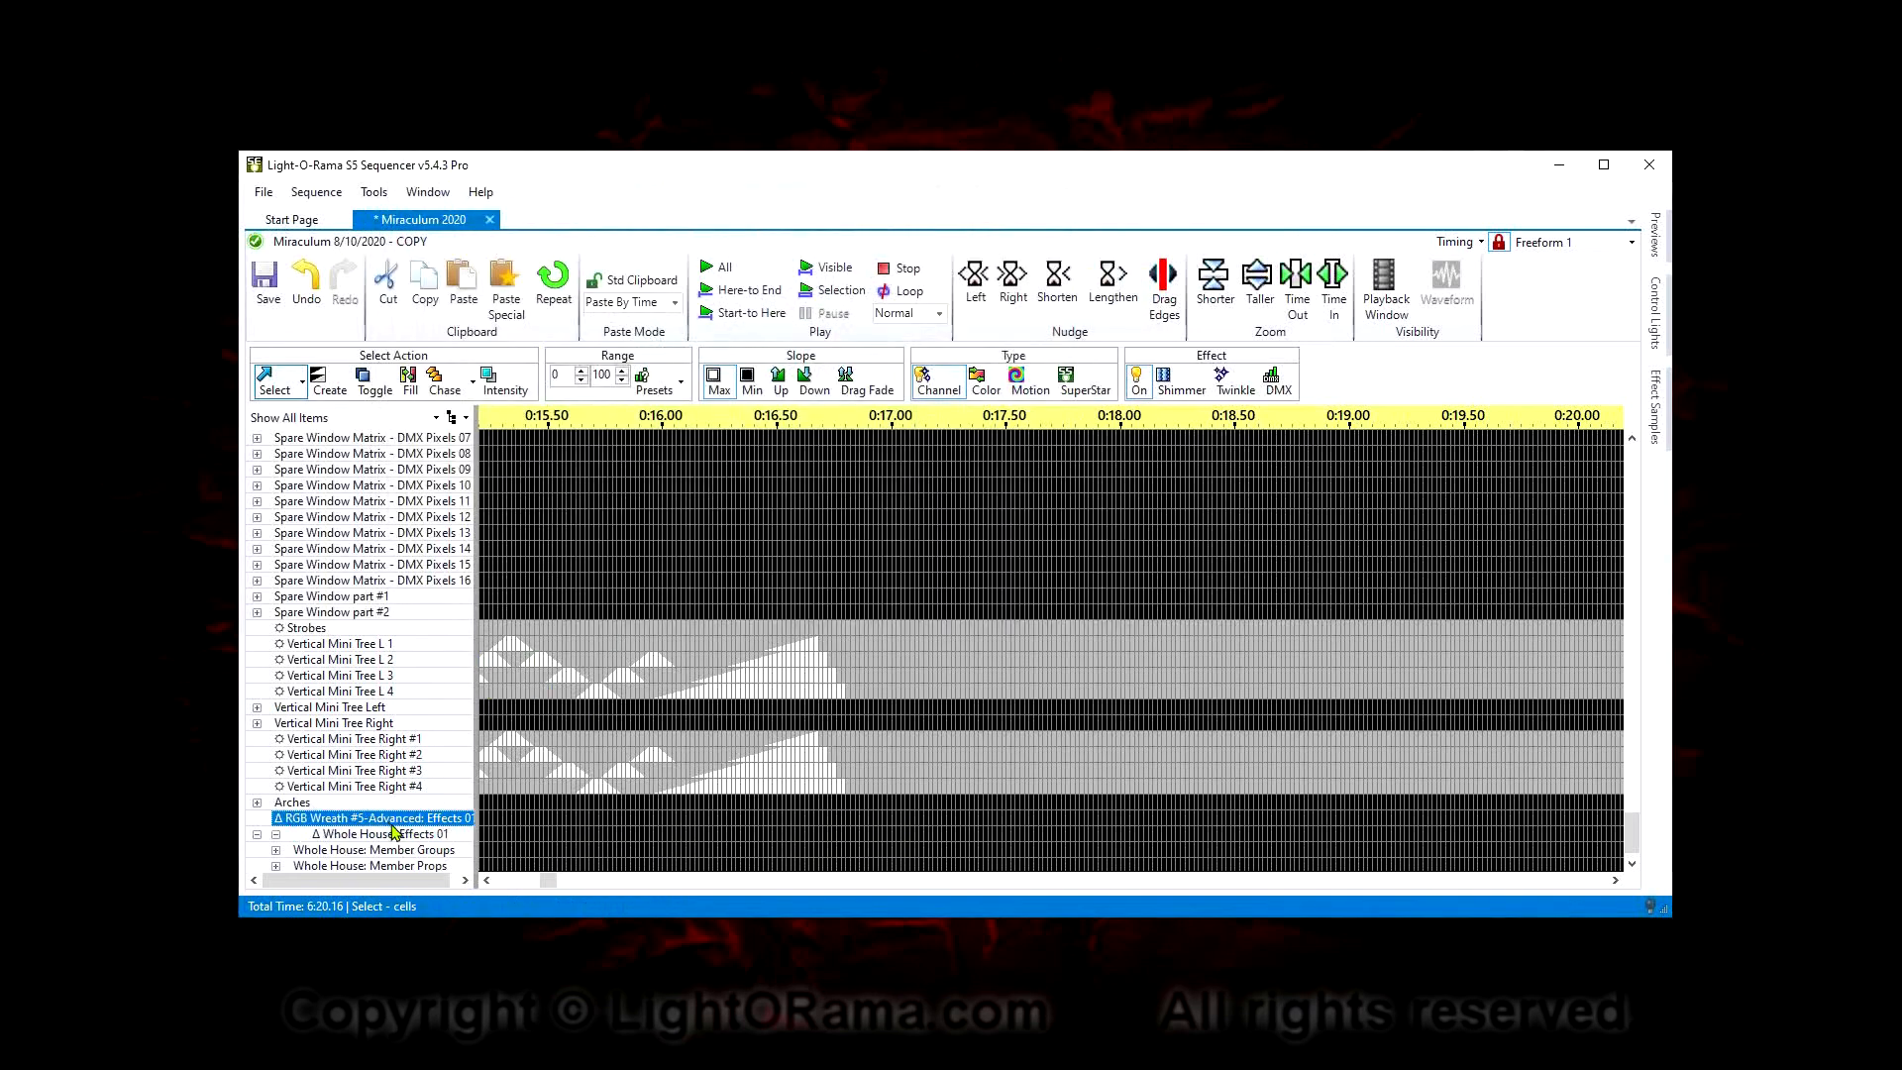
Start a motion effect on Whole House: Effects 01 from 15.28 to 17.04 and preview the Pinwheel effect
{"action": "left_click", "coordinate": [394, 832]}
{"action": "left_click", "coordinate": [489, 839]}
{"action": "left_click_drag", "start_coordinate": [503, 837], "coordinate": [901, 842]}
{"action": "right_click", "coordinate": [835, 842]}
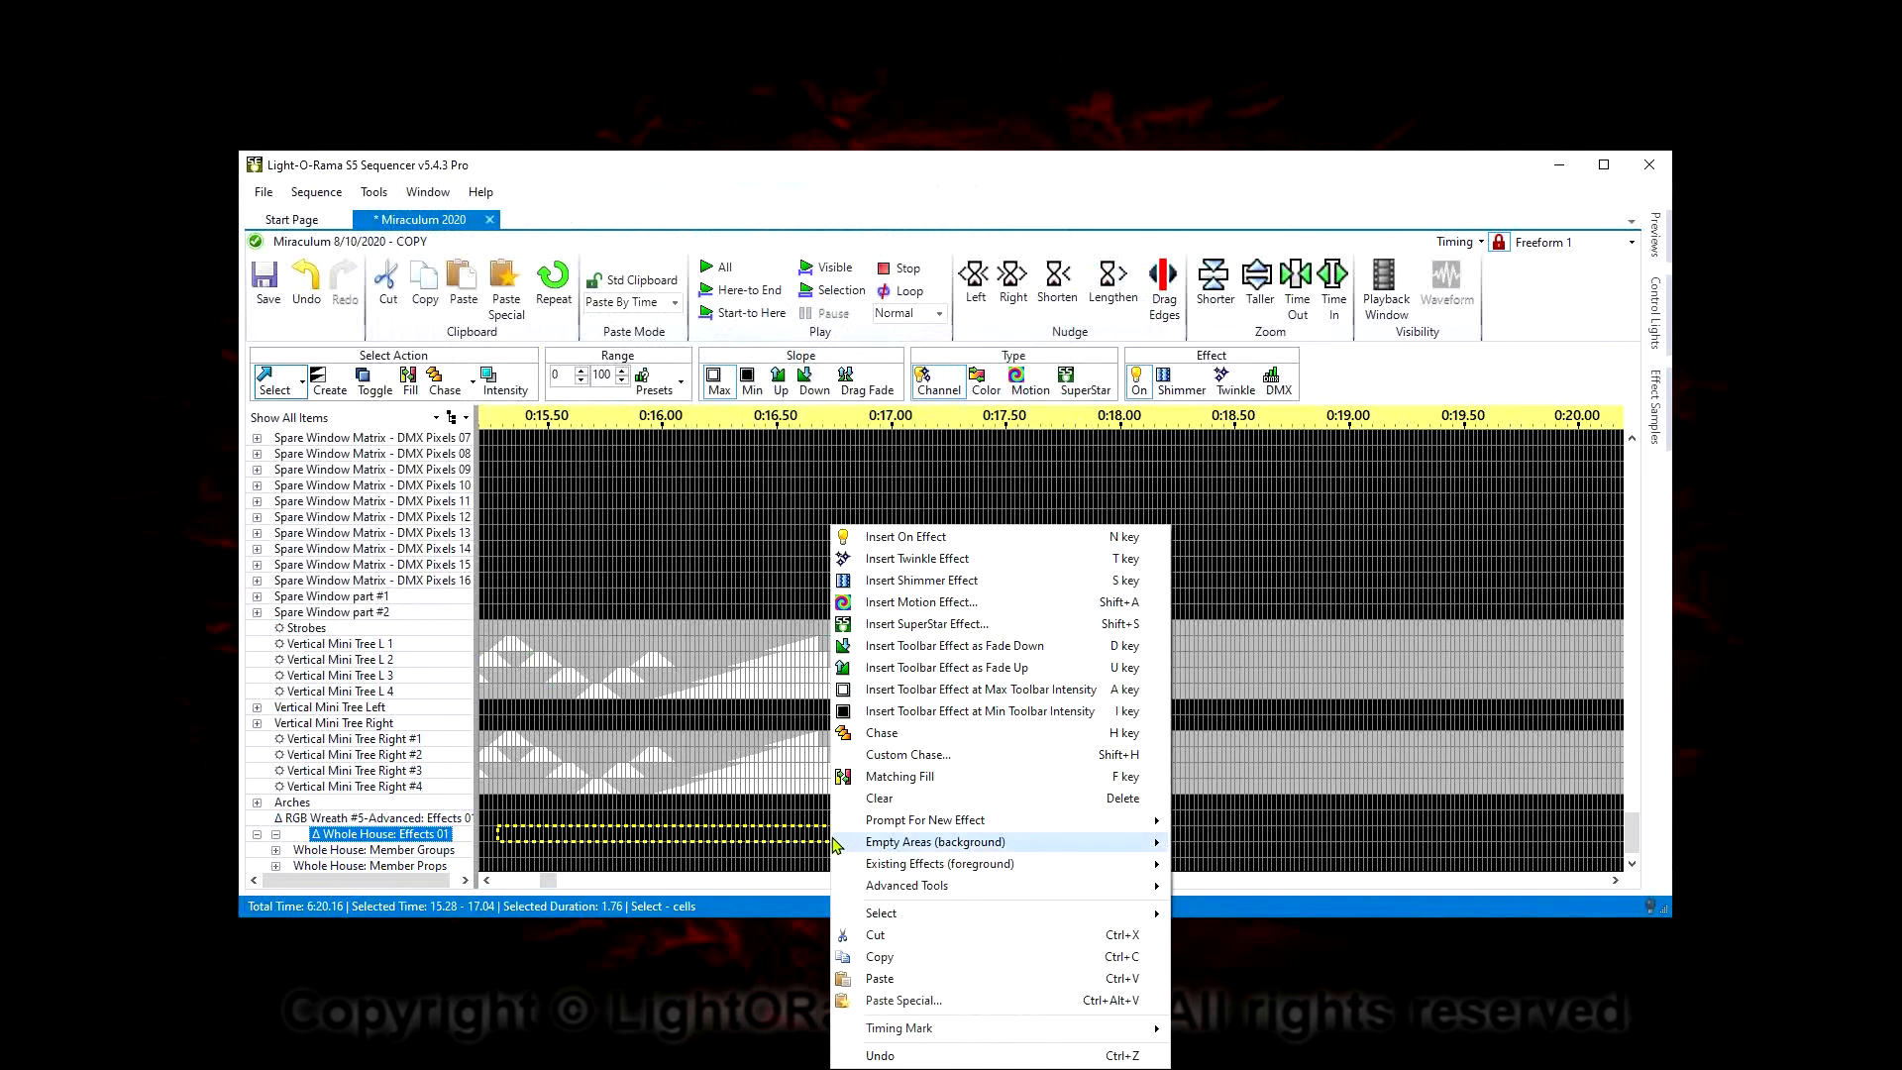
{"action": "left_click", "coordinate": [949, 603]}
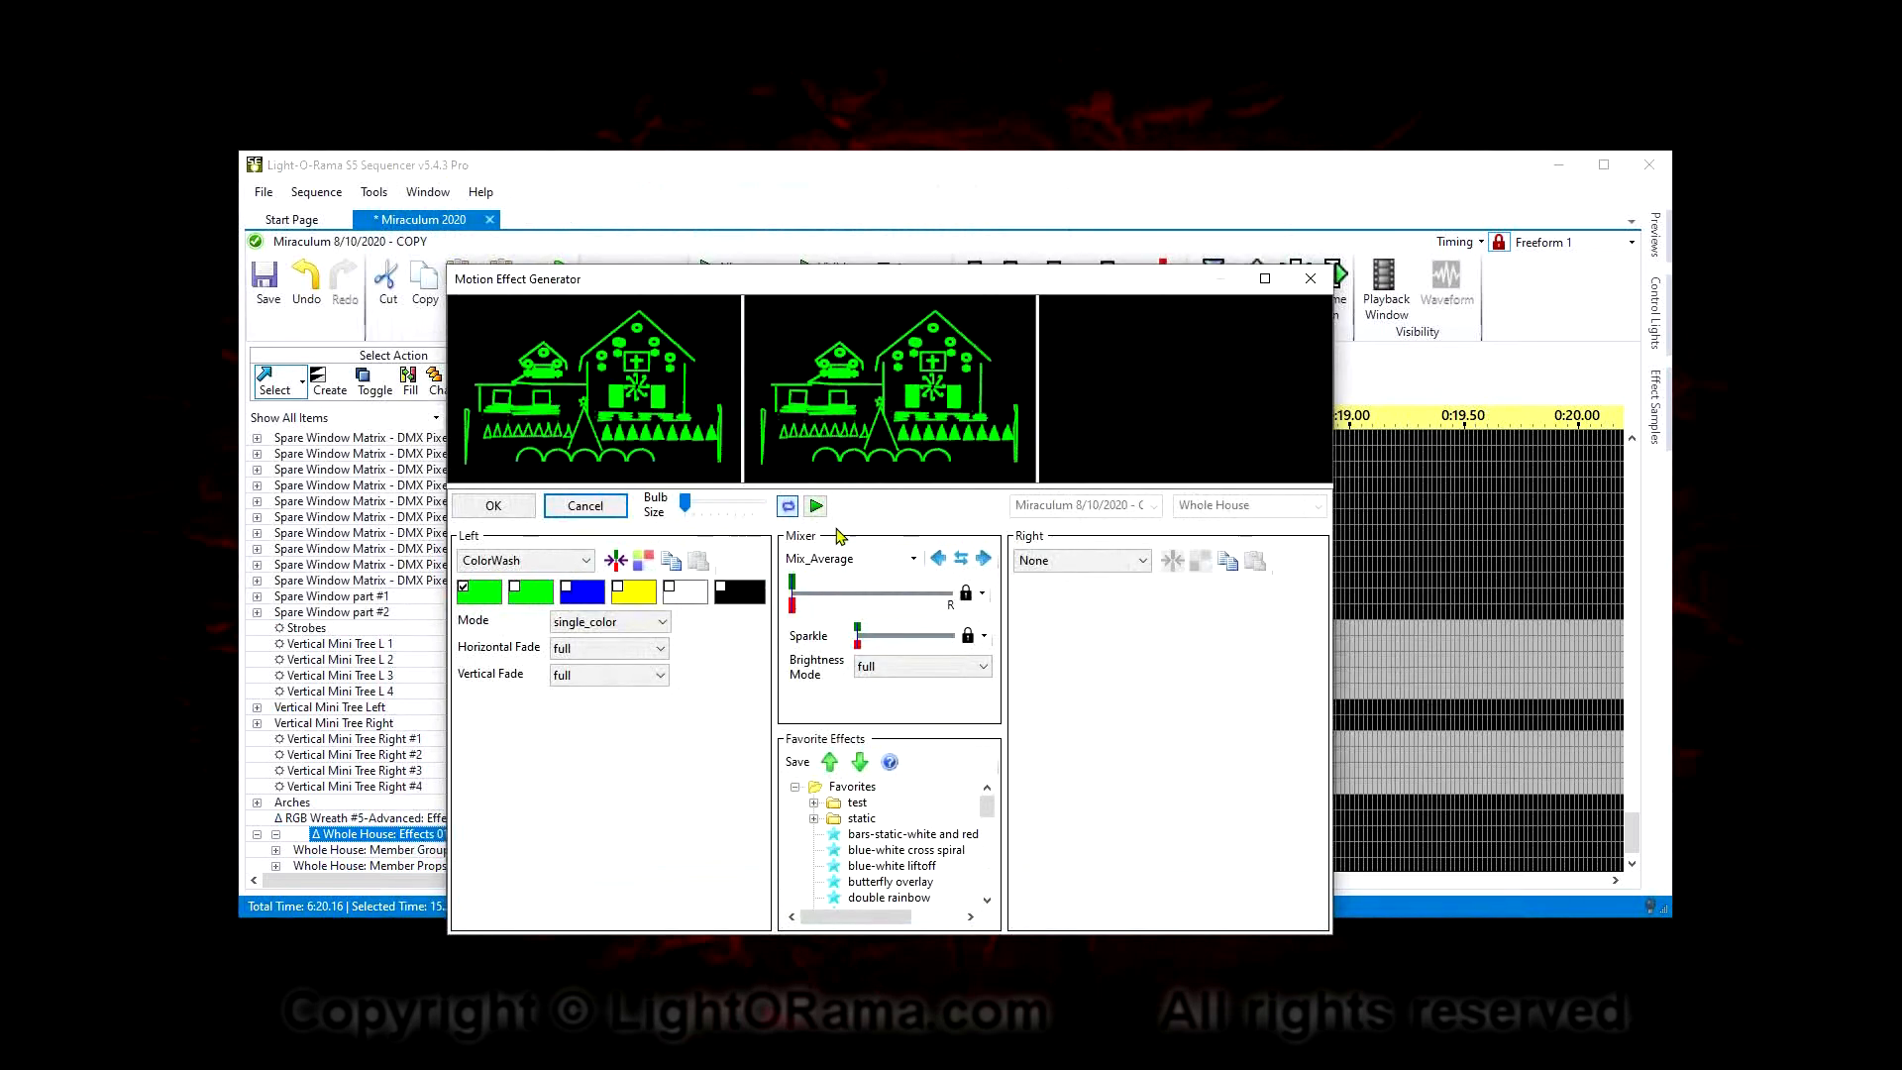
{"action": "left_click_drag", "start_coordinate": [959, 285], "coordinate": [1108, 250]}
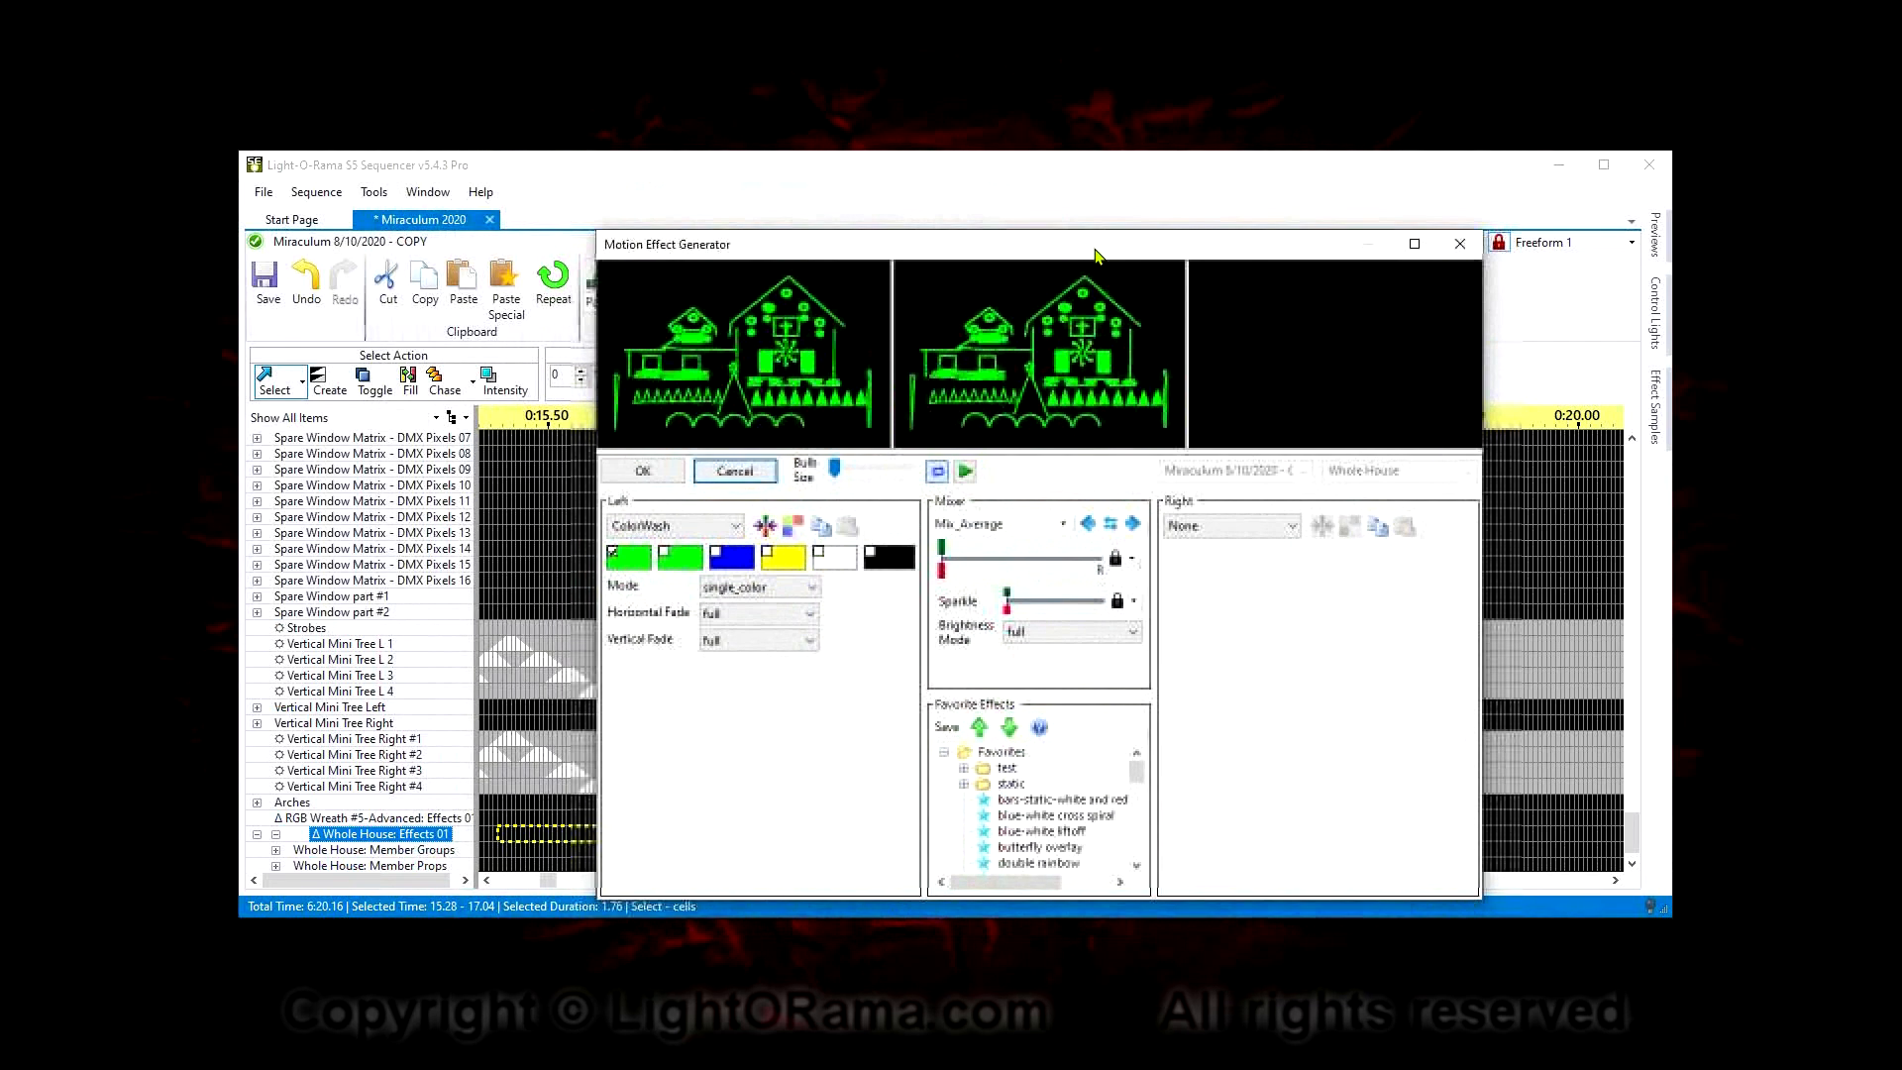
{"action": "left_click", "coordinate": [688, 525]}
{"action": "scroll", "coordinate": [669, 619], "scroll_direction": "down", "scroll_amount": 4}
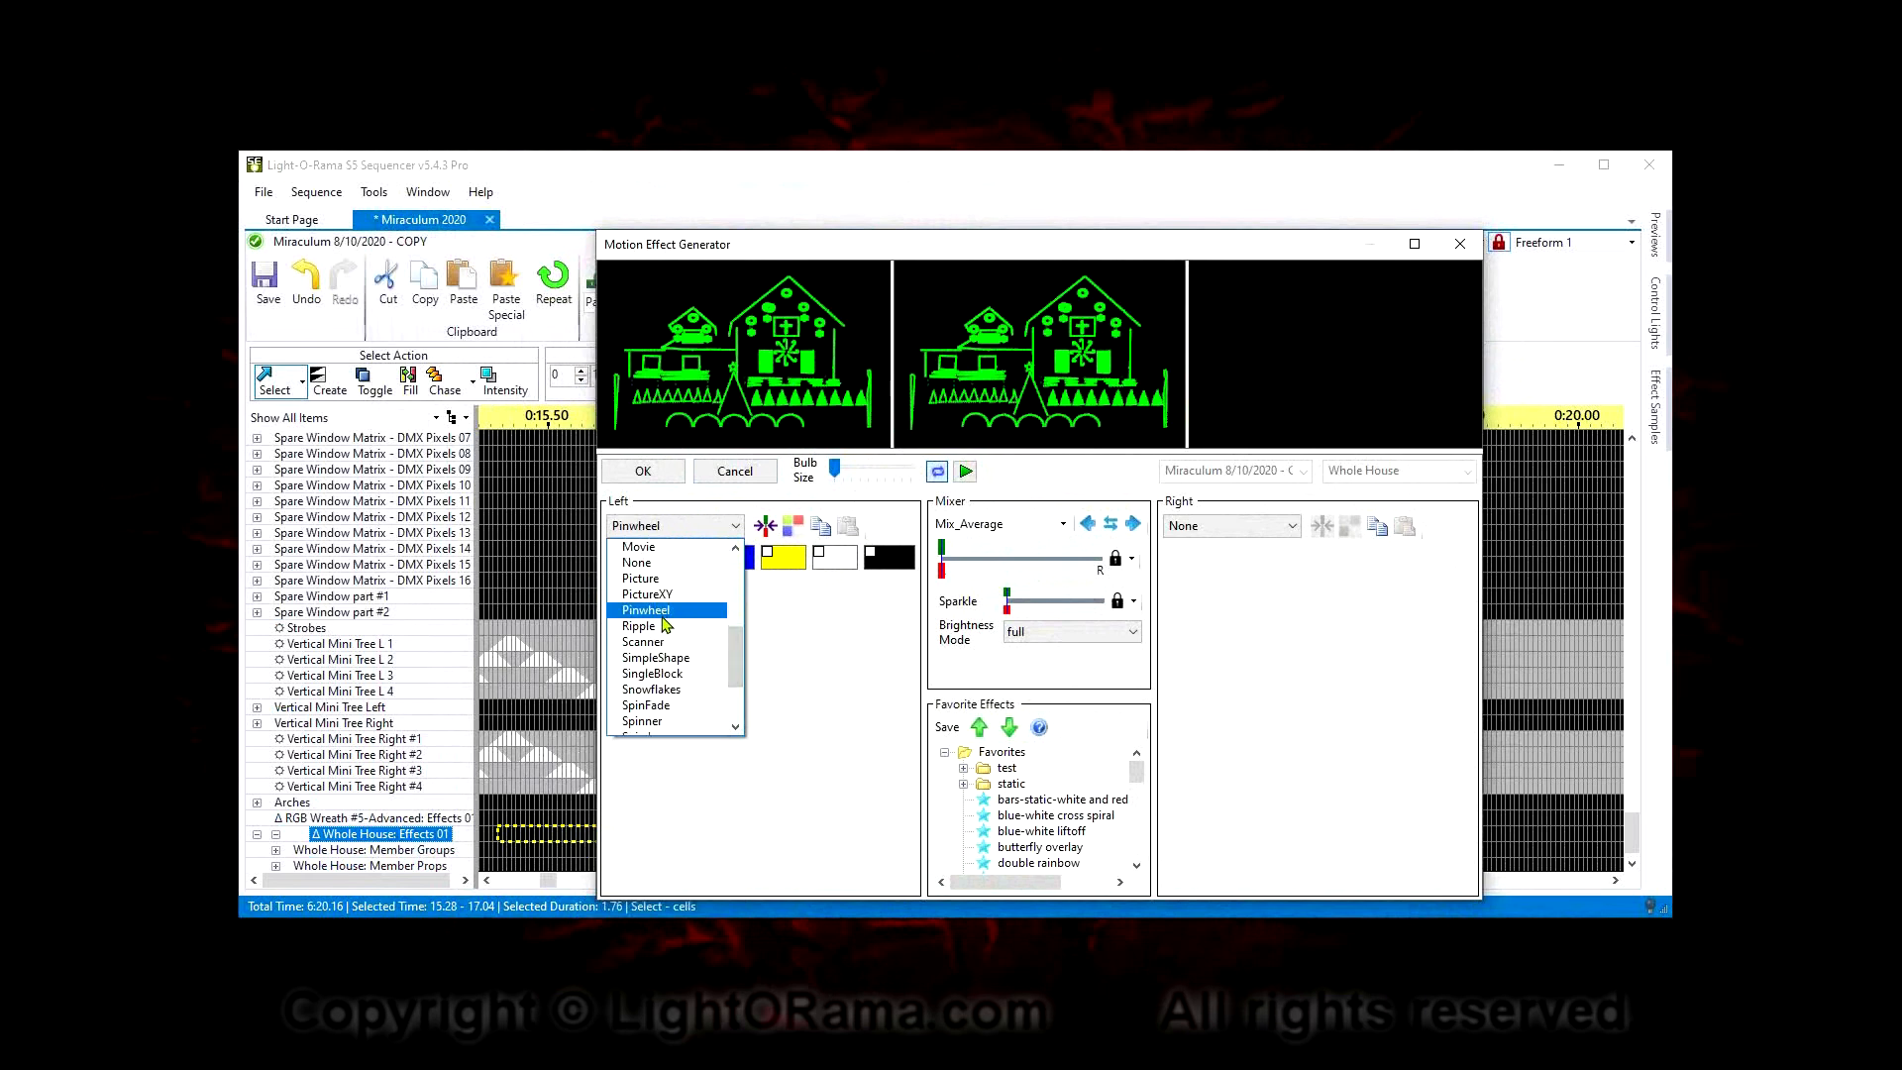
{"action": "left_click", "coordinate": [663, 615]}
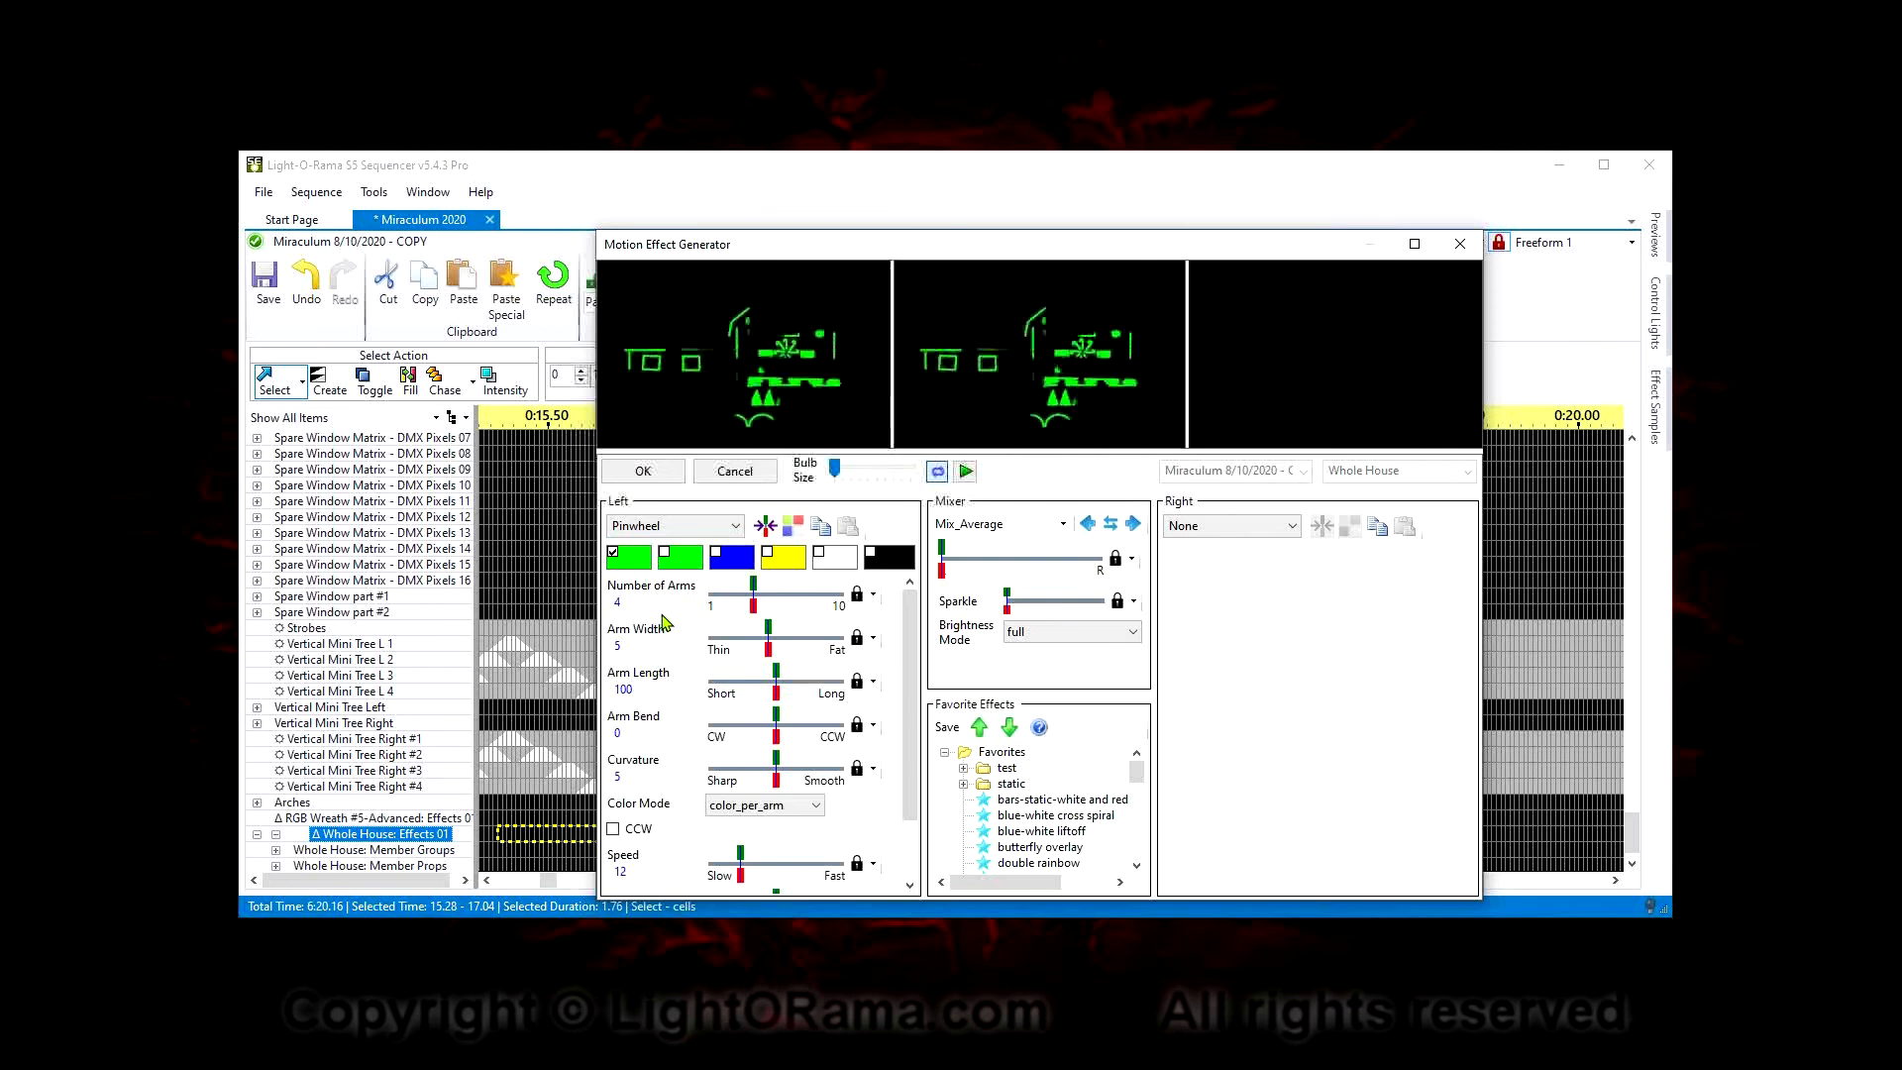
Preview the Bars effect on the Whole House group and cancel the motion effect
{"action": "left_click", "coordinate": [711, 526]}
{"action": "scroll", "coordinate": [738, 574], "scroll_direction": "up", "scroll_amount": 5}
{"action": "left_click", "coordinate": [687, 578]}
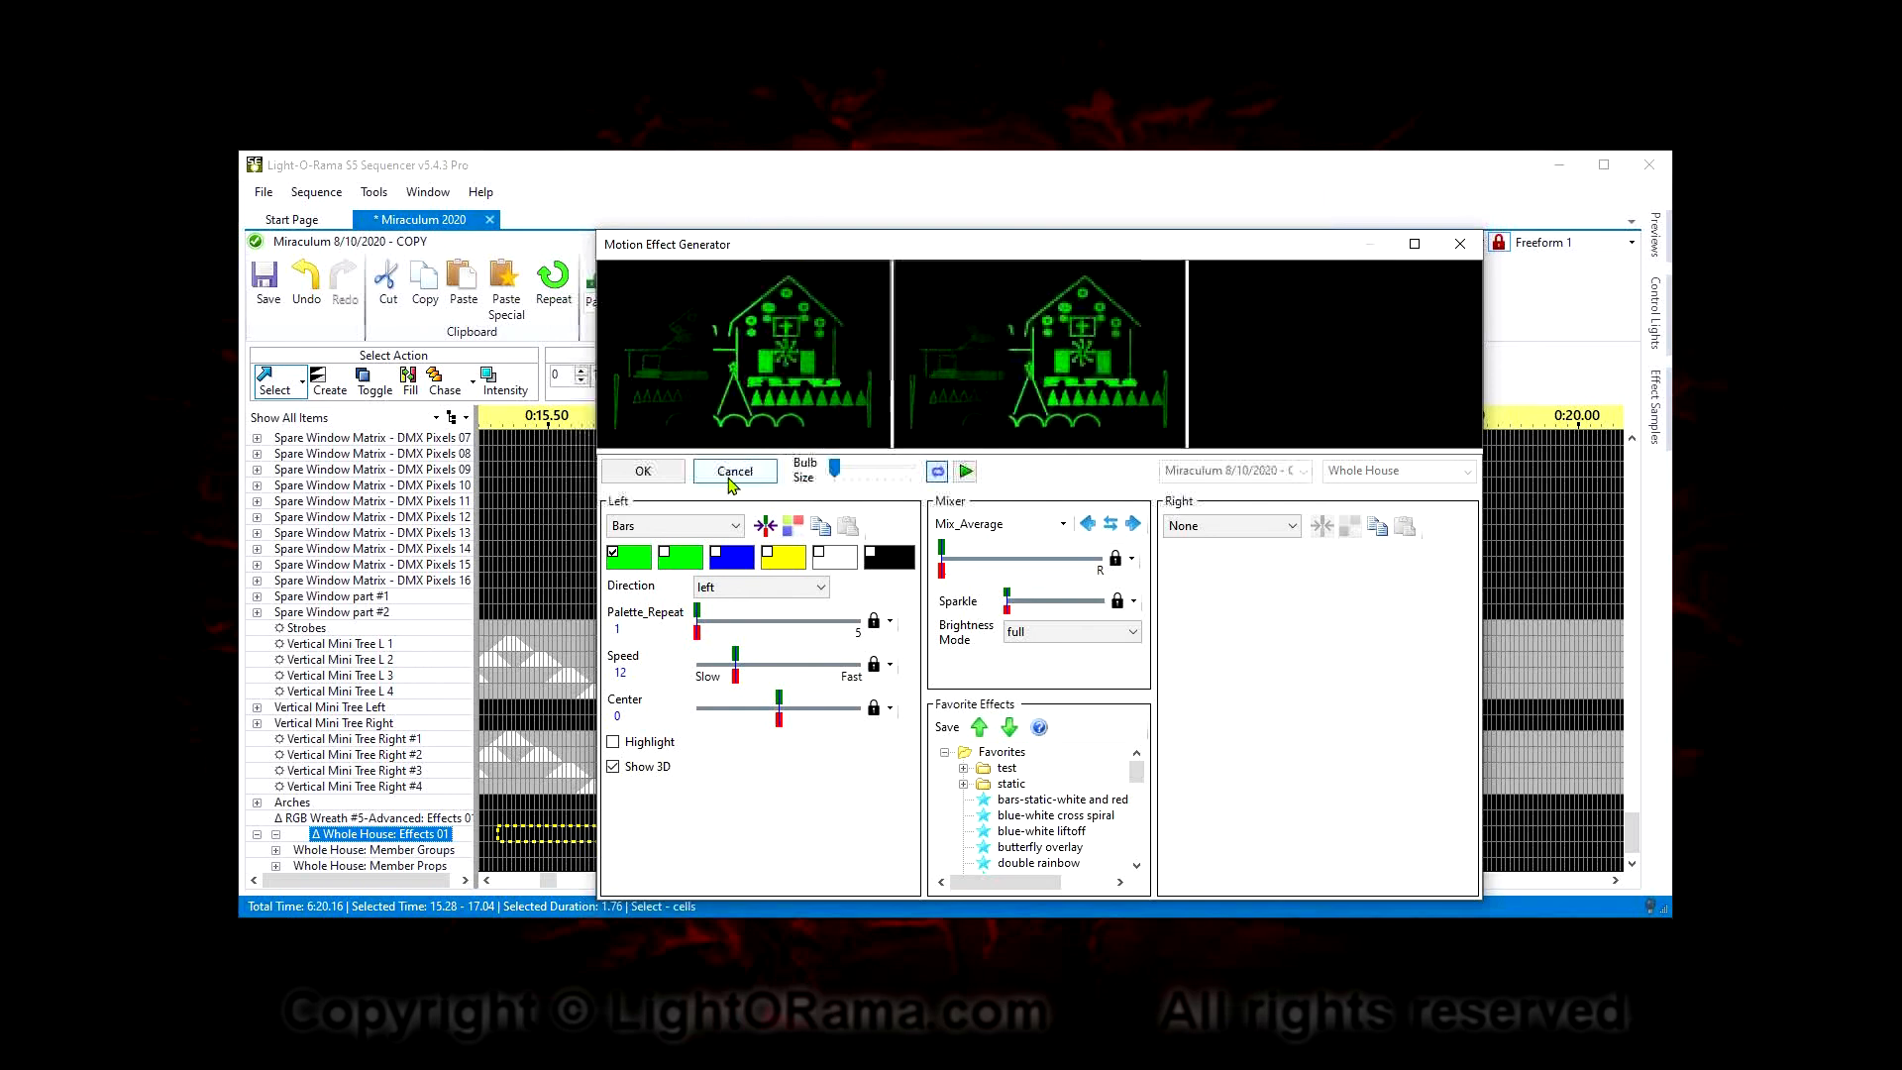
{"action": "left_click", "coordinate": [732, 473]}
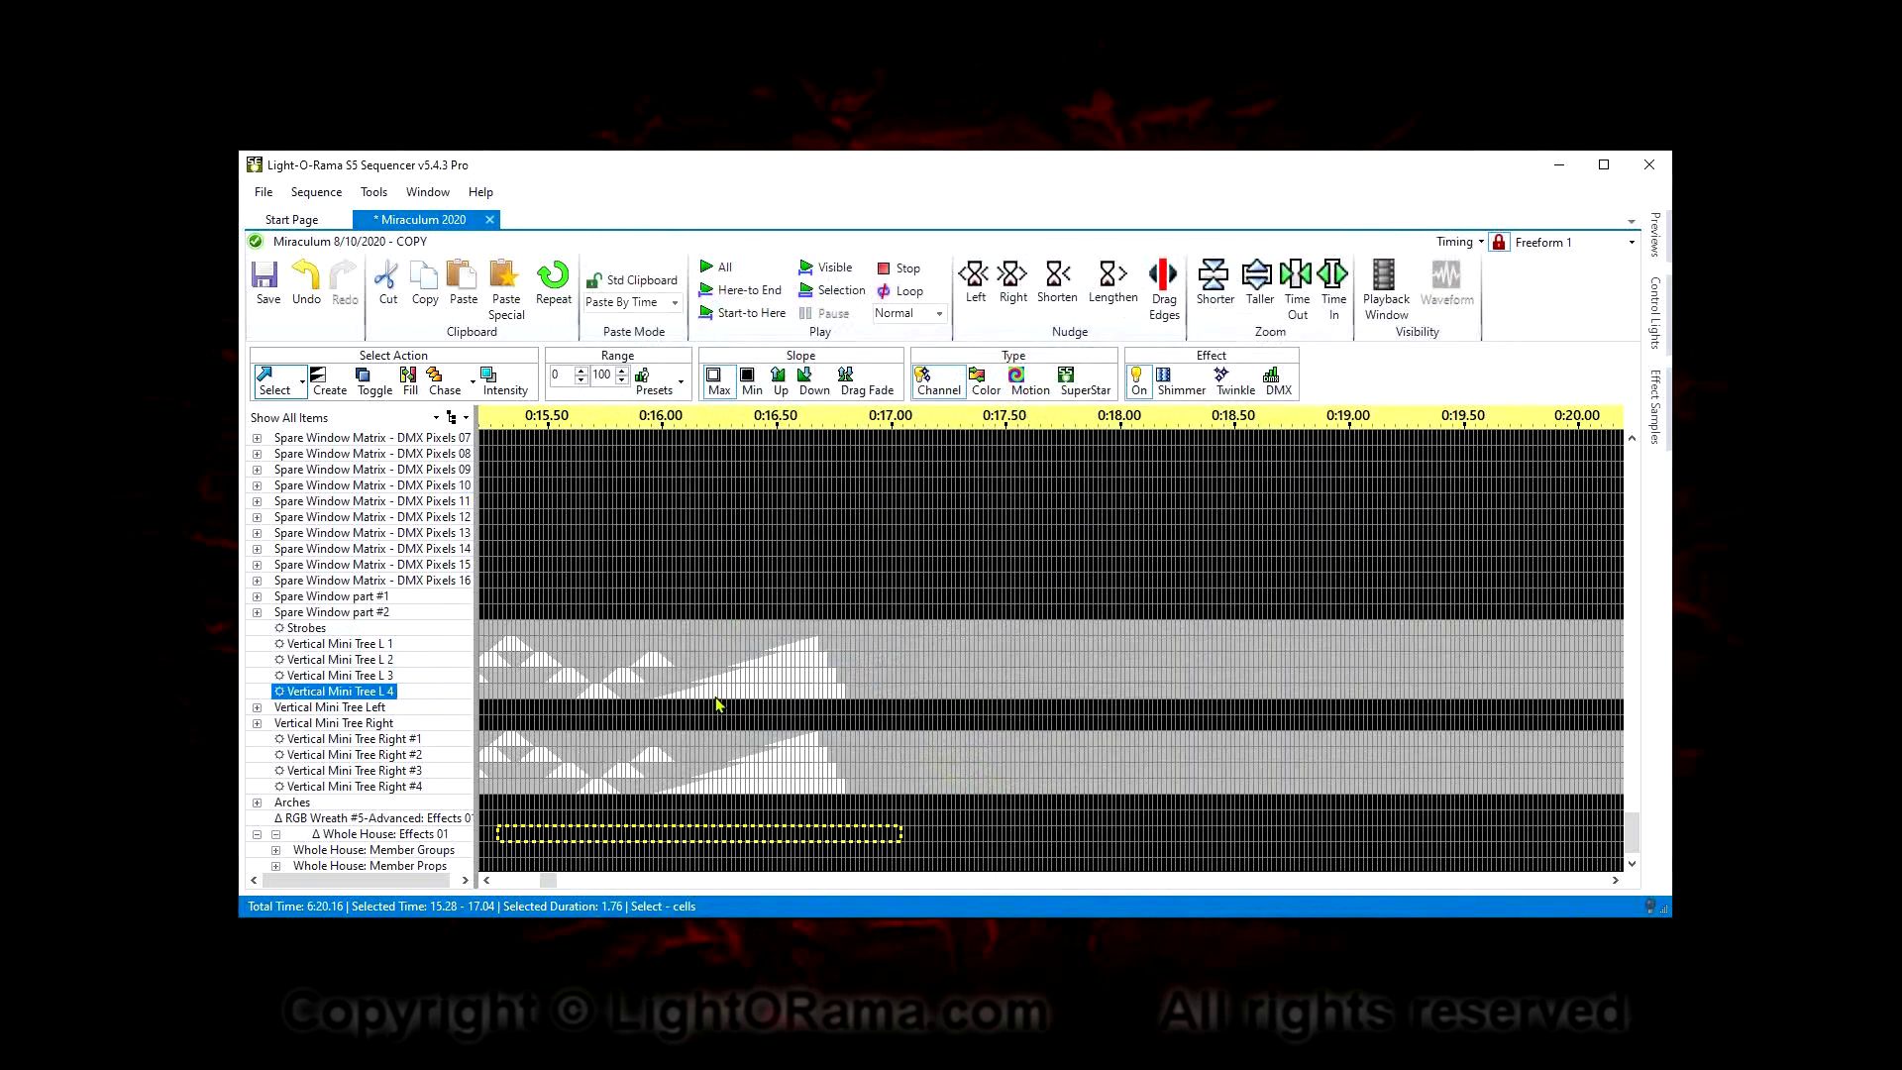
{"action": "mouse_move", "coordinate": [721, 696]}
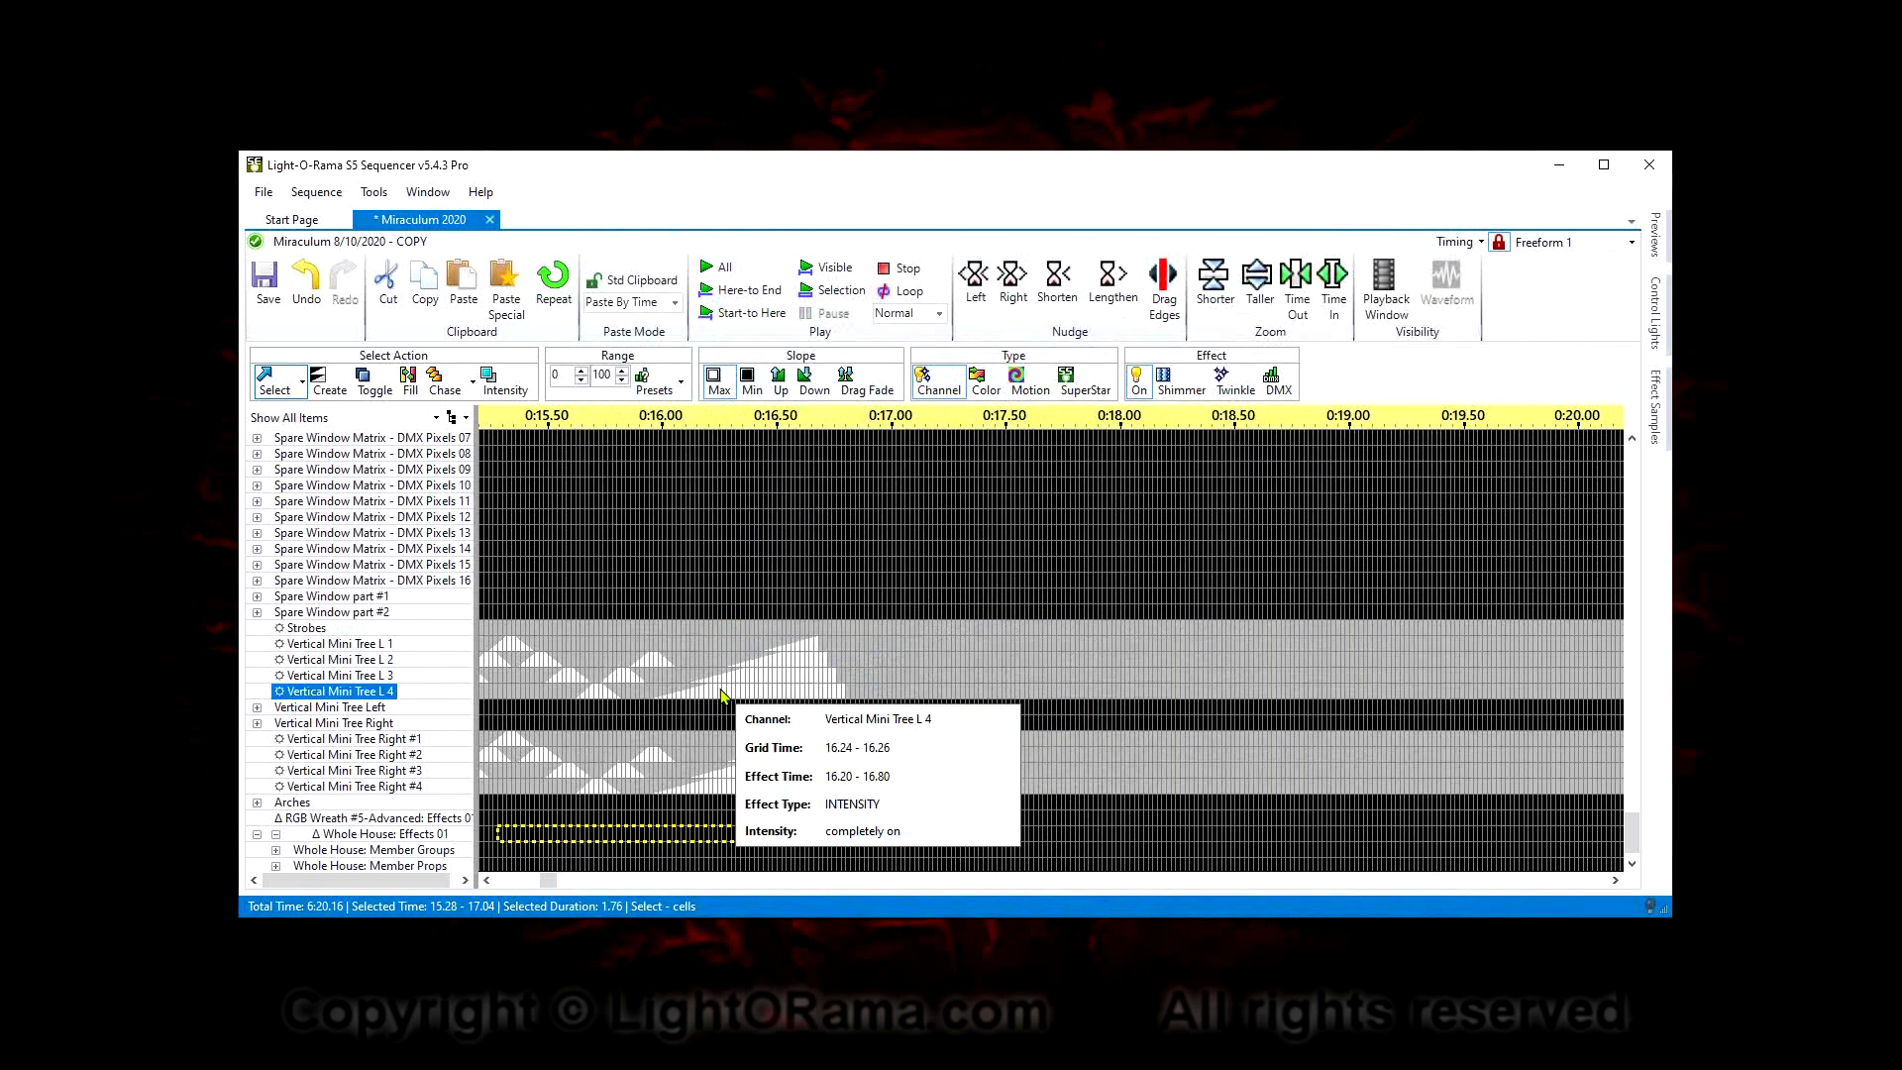